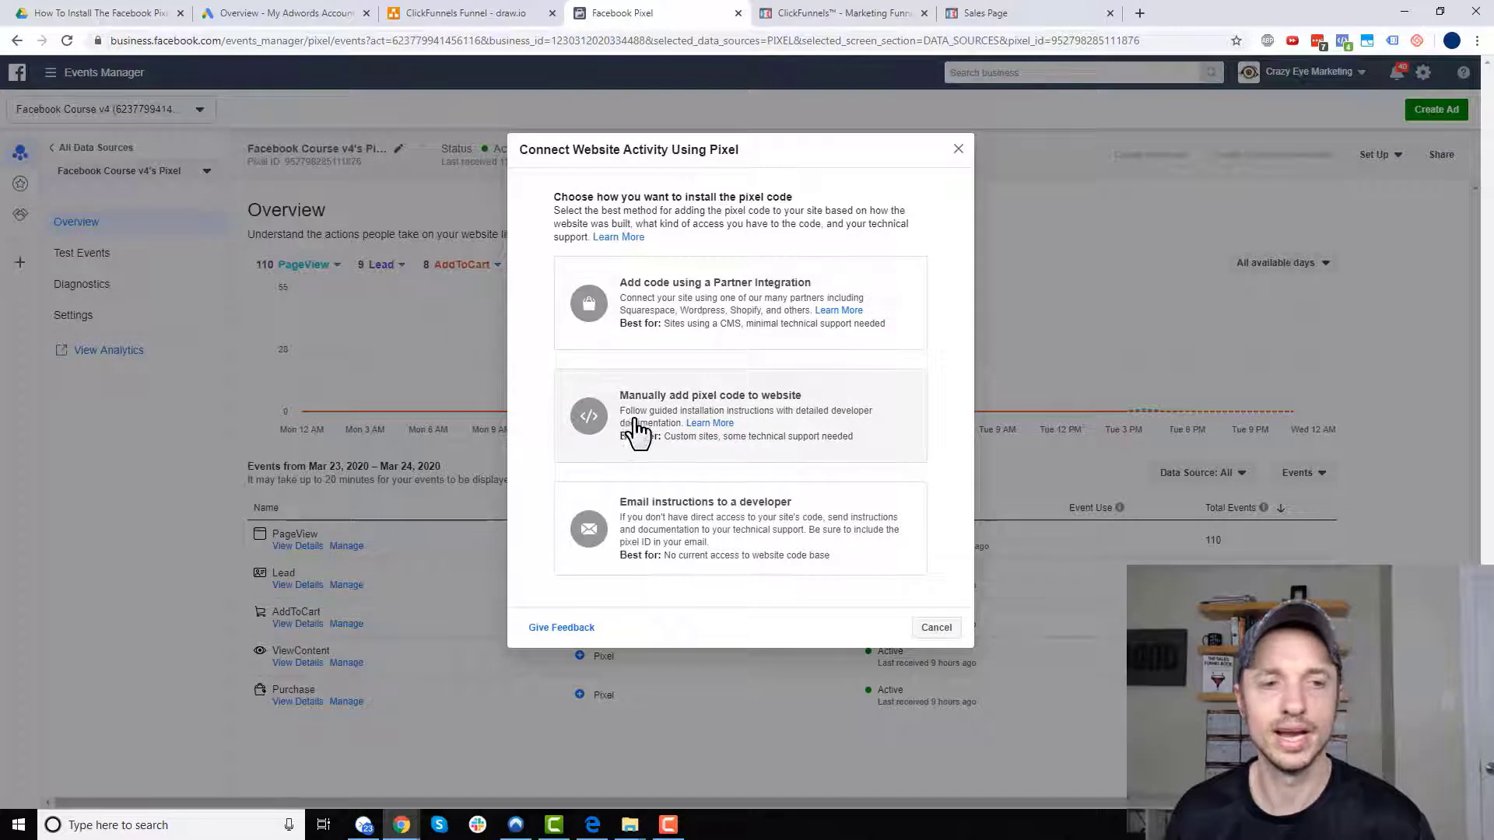
- Copy the Facebook pixel base code from the manual installation option in Events Manager
click(642, 416)
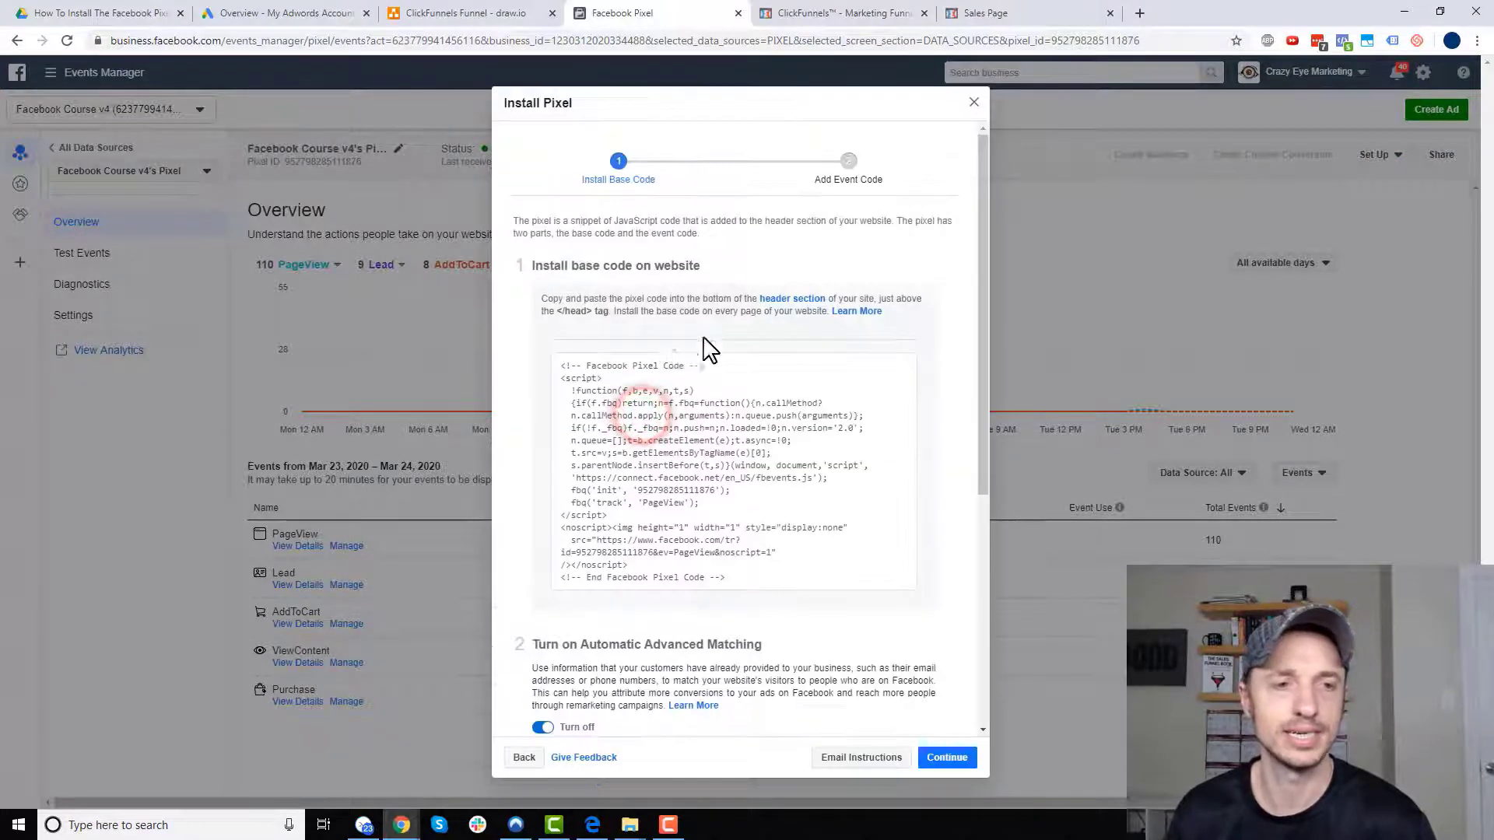
scroll(724, 350, down, 2)
click(735, 326)
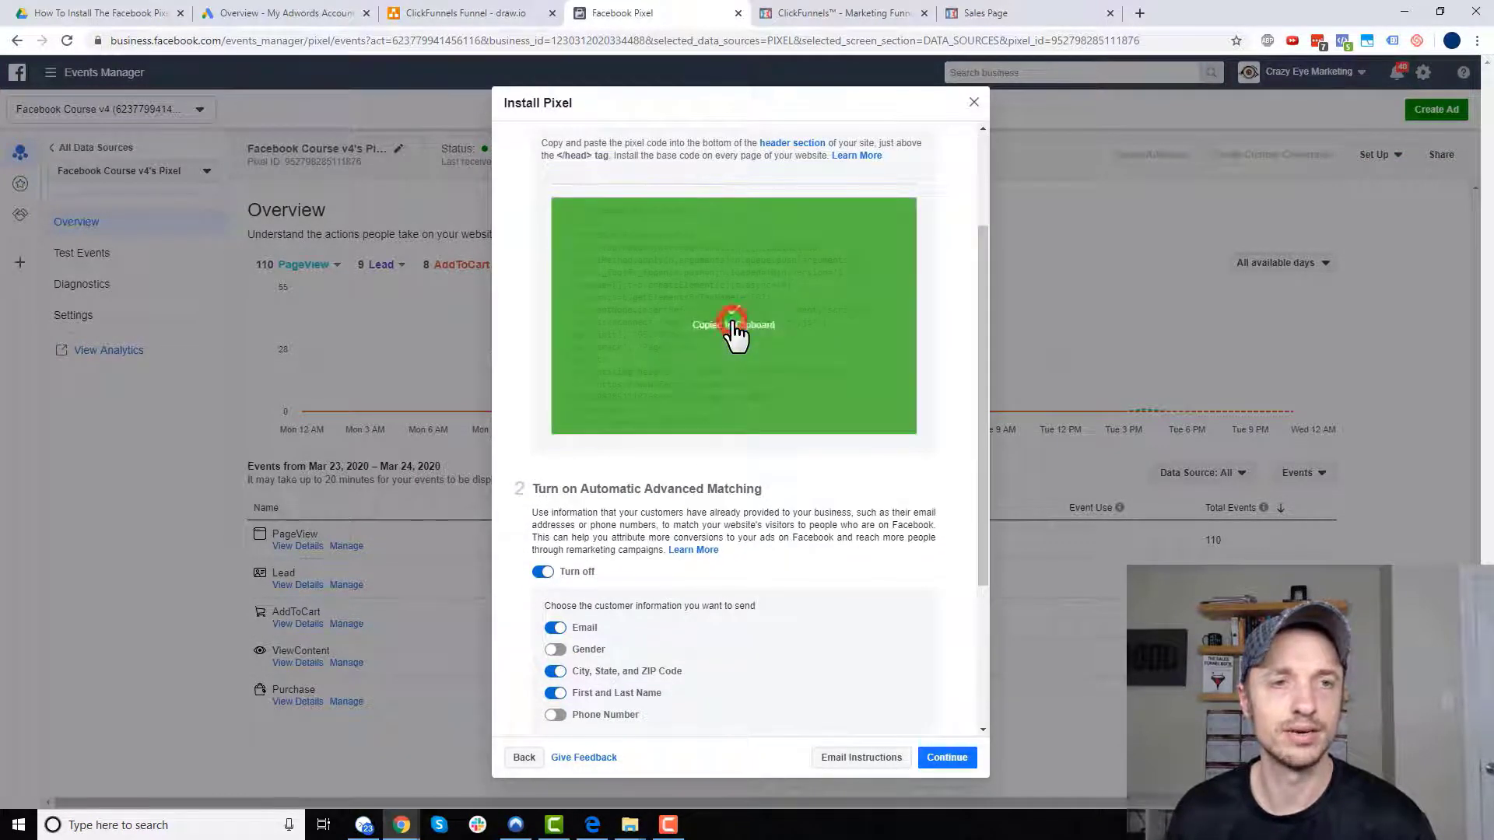
drag(567, 143, 854, 144)
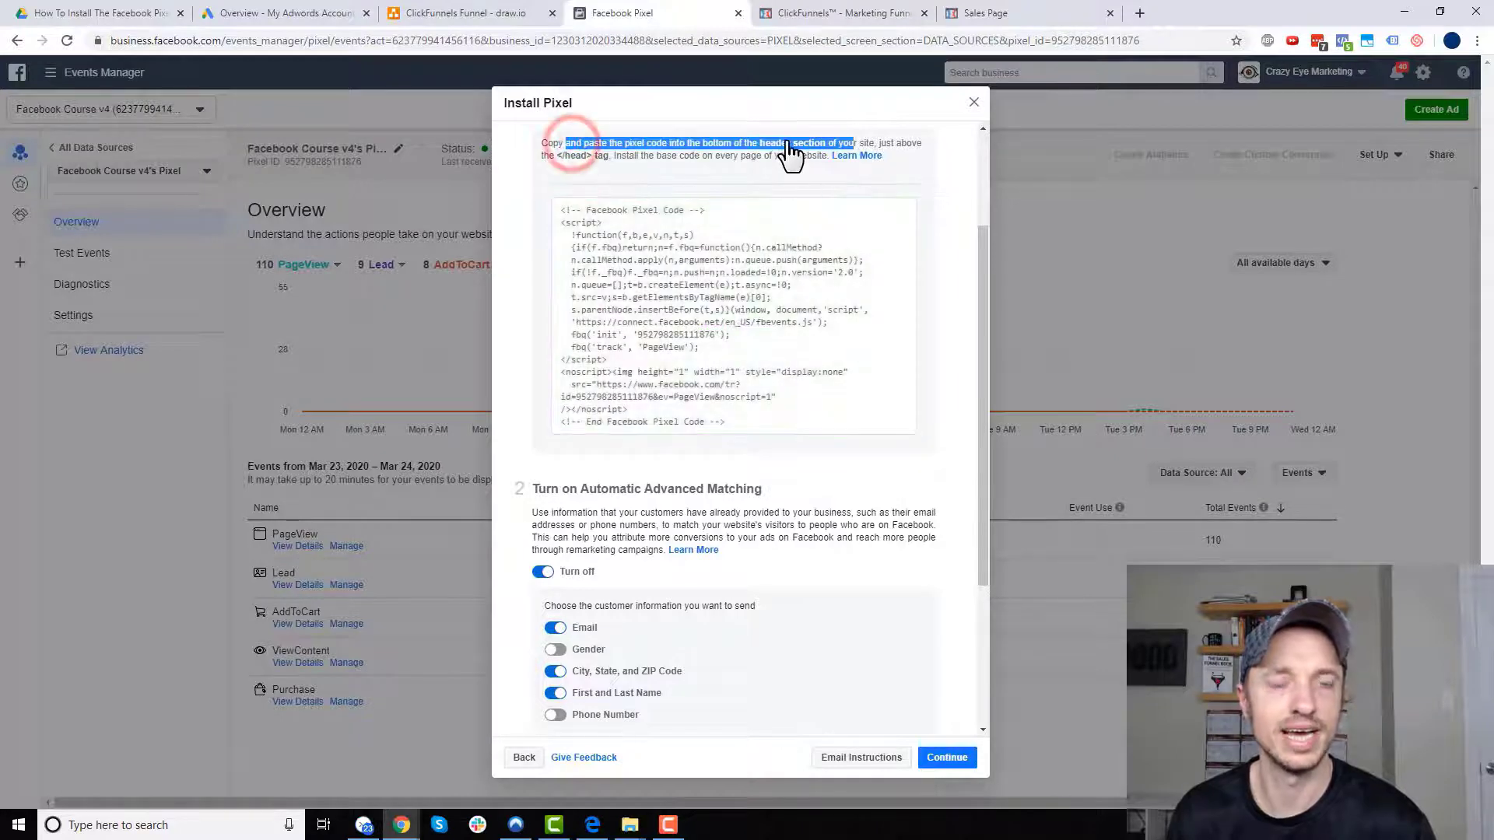
click(846, 14)
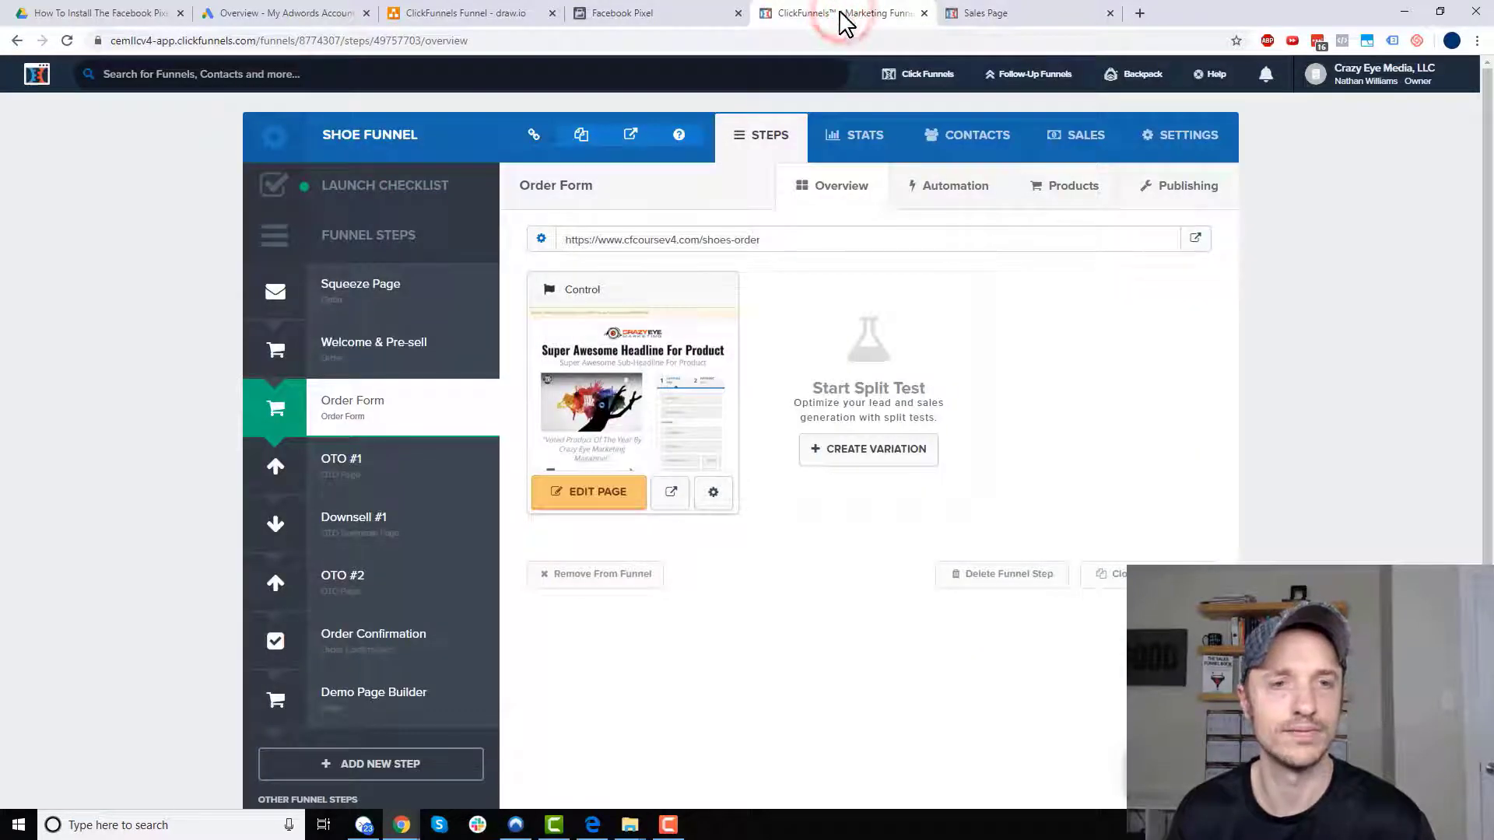
- Paste the pixel base code into the Shoe Funnel's Head Tracking Code and save the settings
click(1175, 143)
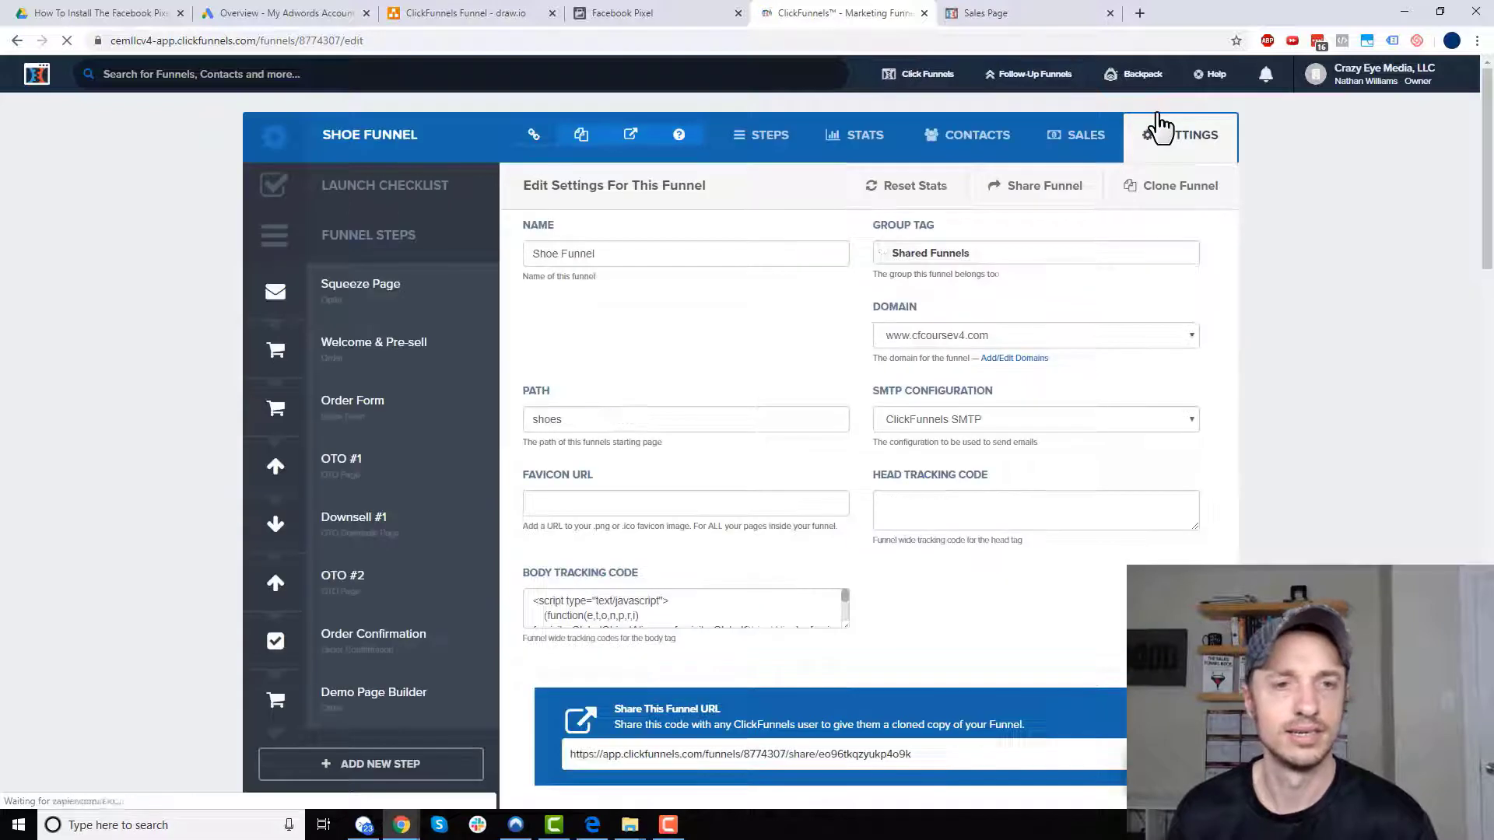
scroll(1245, 233, down, 3)
click(987, 262)
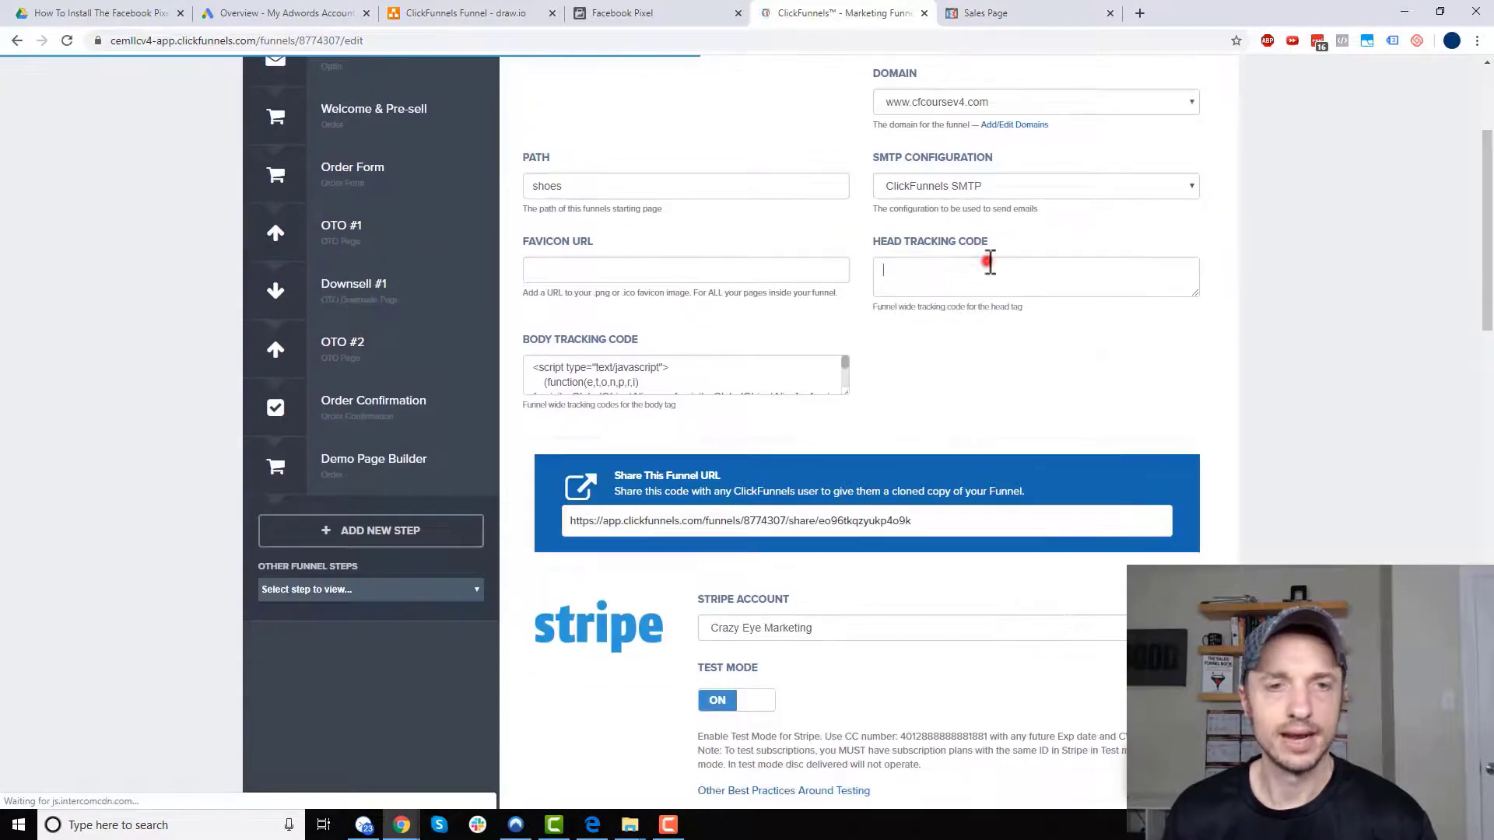
key(ctrl+v)
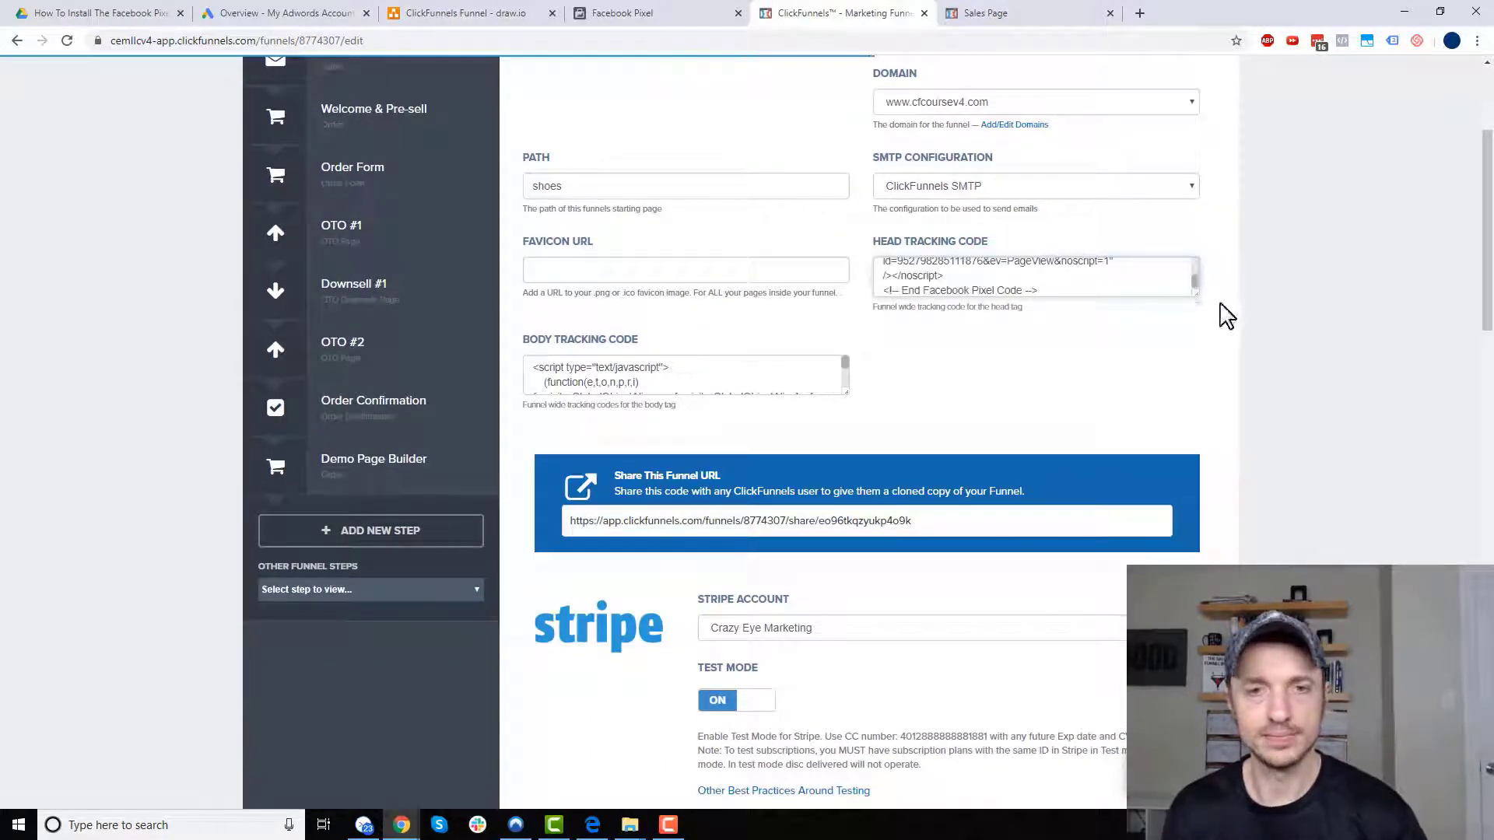
drag(1195, 289, 1206, 617)
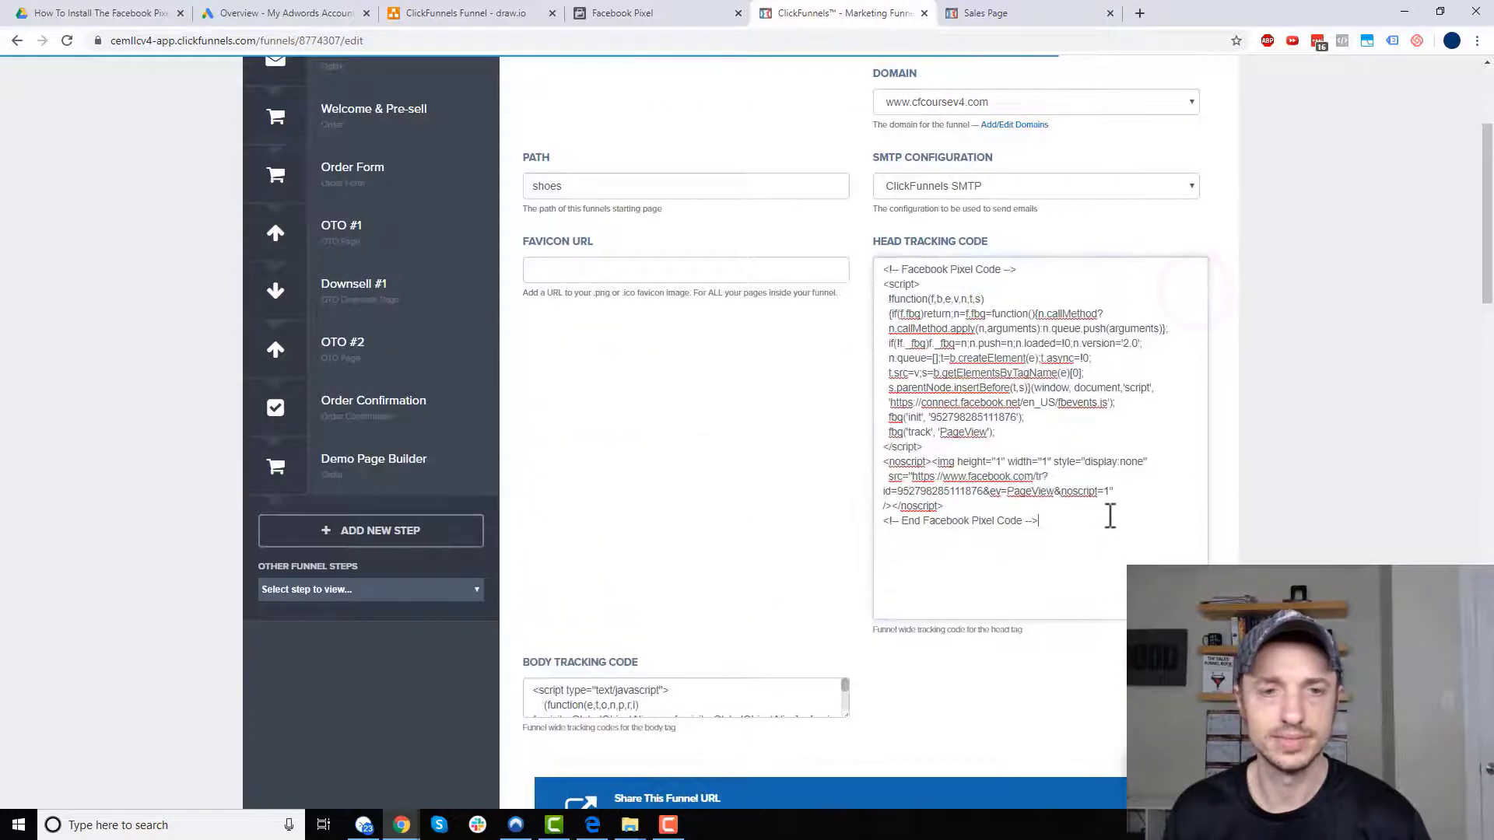
click(1068, 521)
key(ctrl+a)
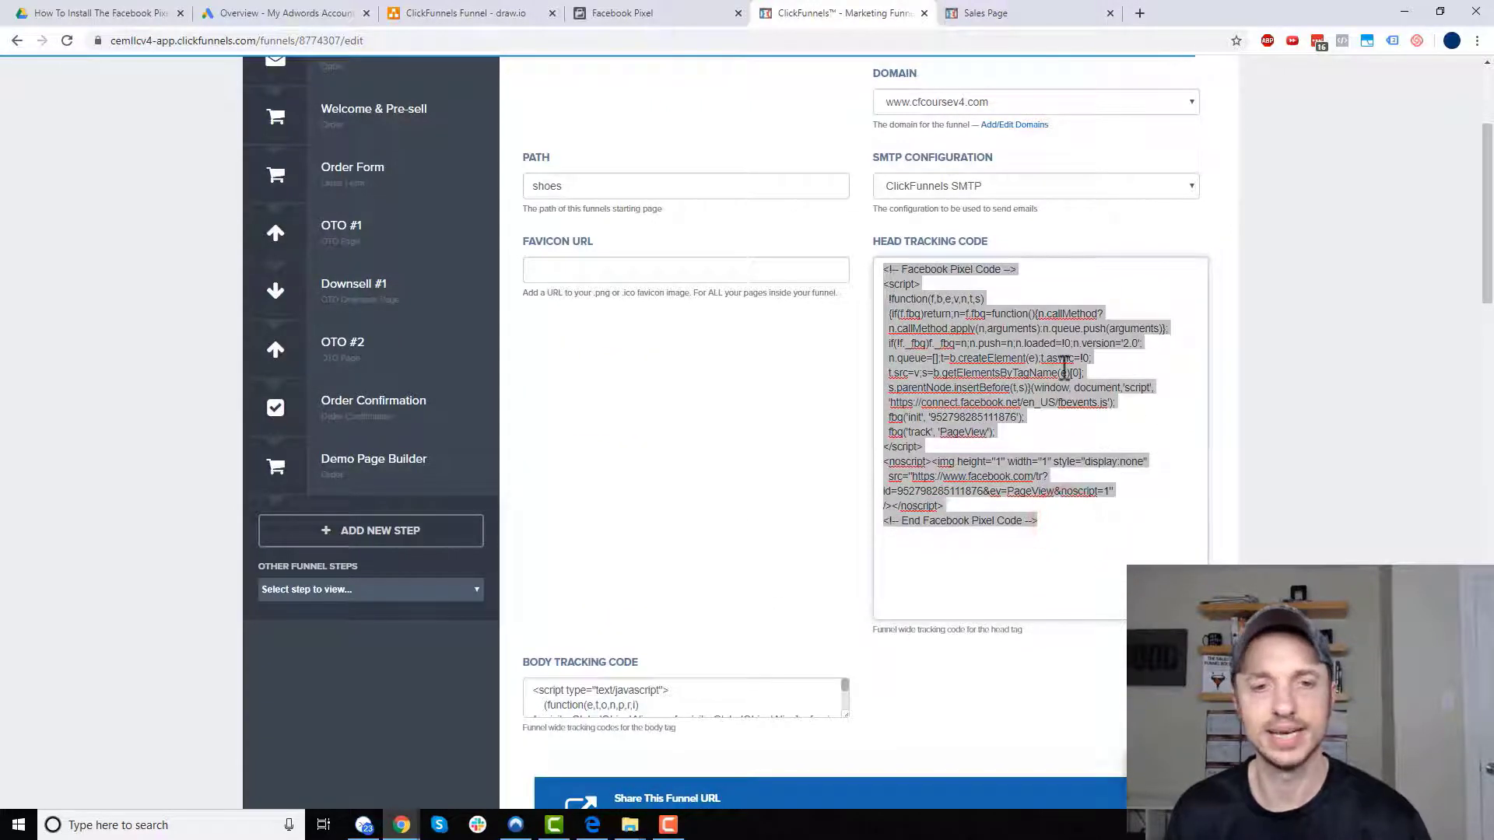
click(1329, 422)
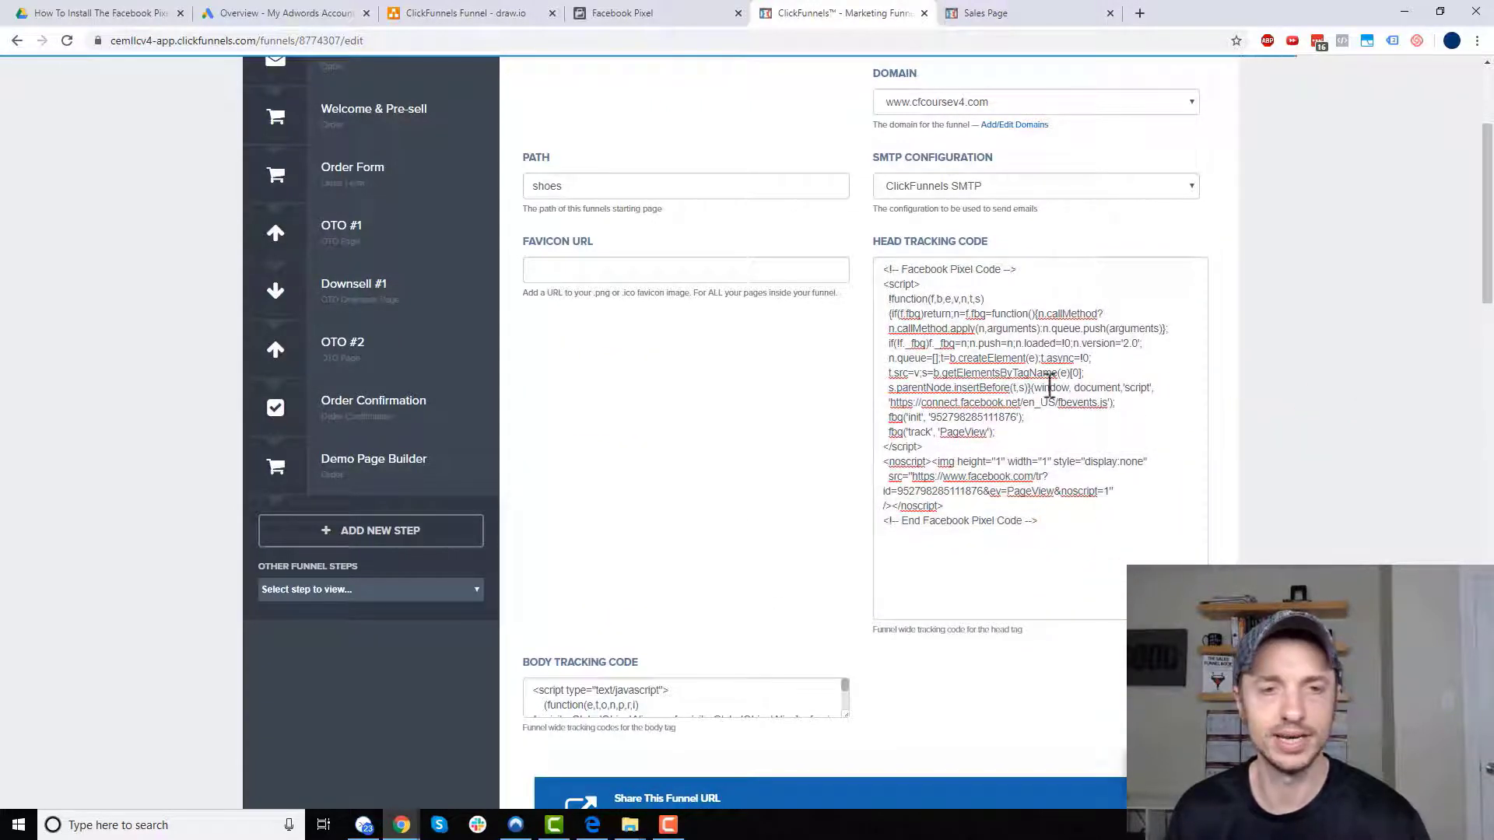
scroll(1050, 416, down, 8)
scroll(1066, 415, down, 10)
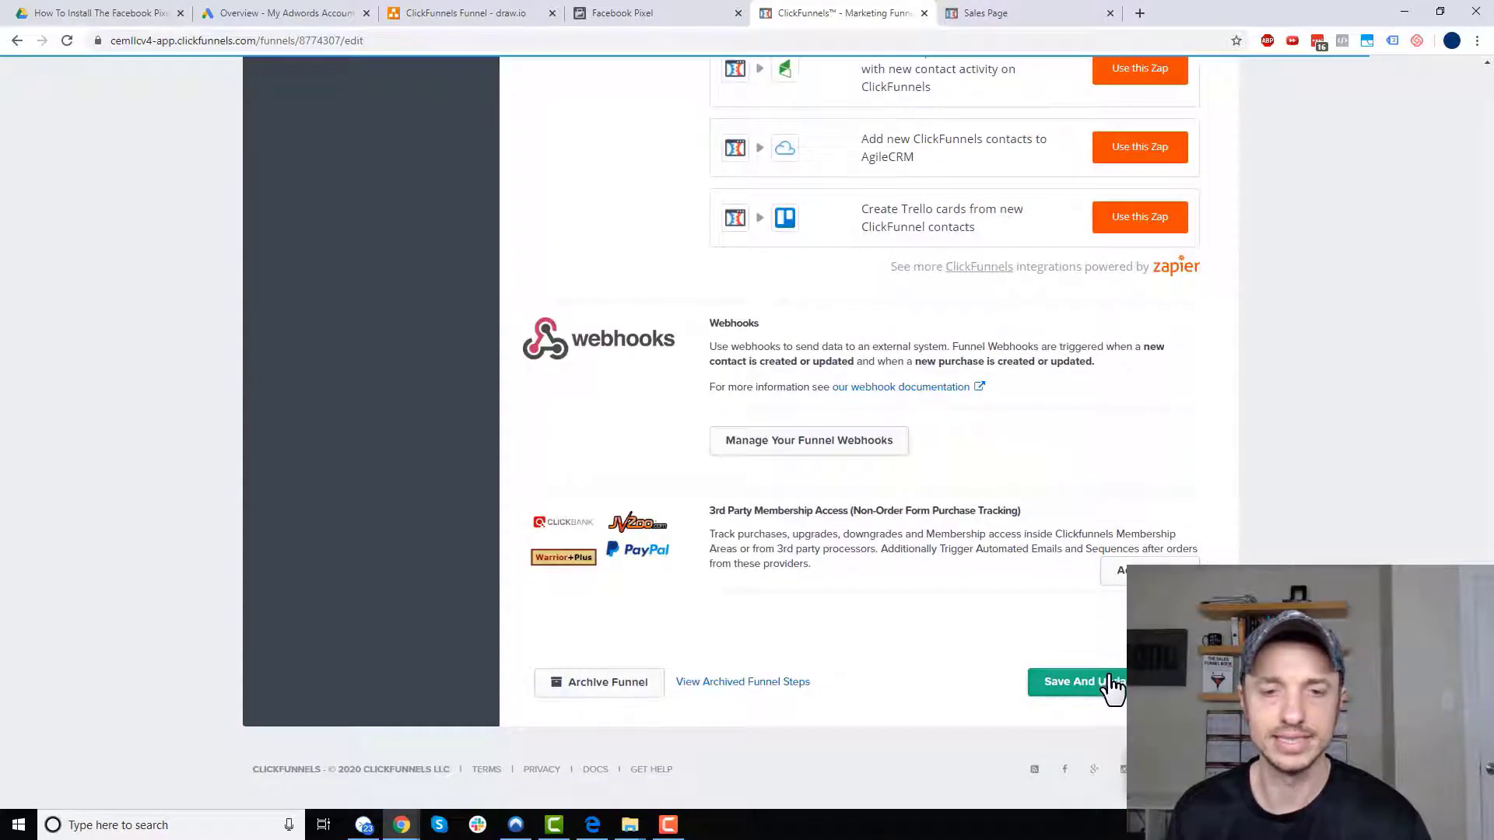
click(1110, 683)
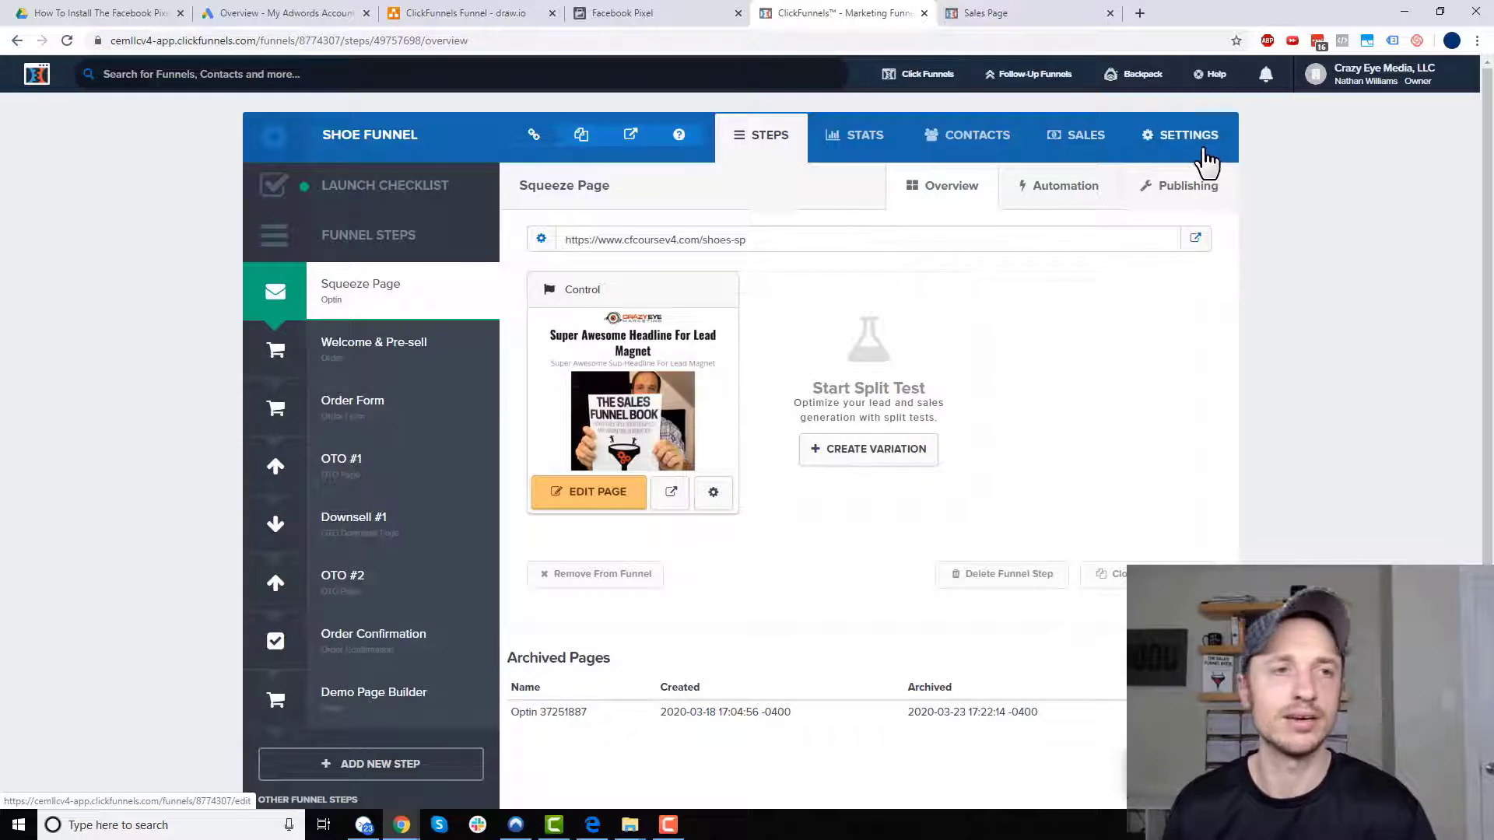
- Confirm the base code test reports Active, then continue to event setup
mouse_move(1040, 81)
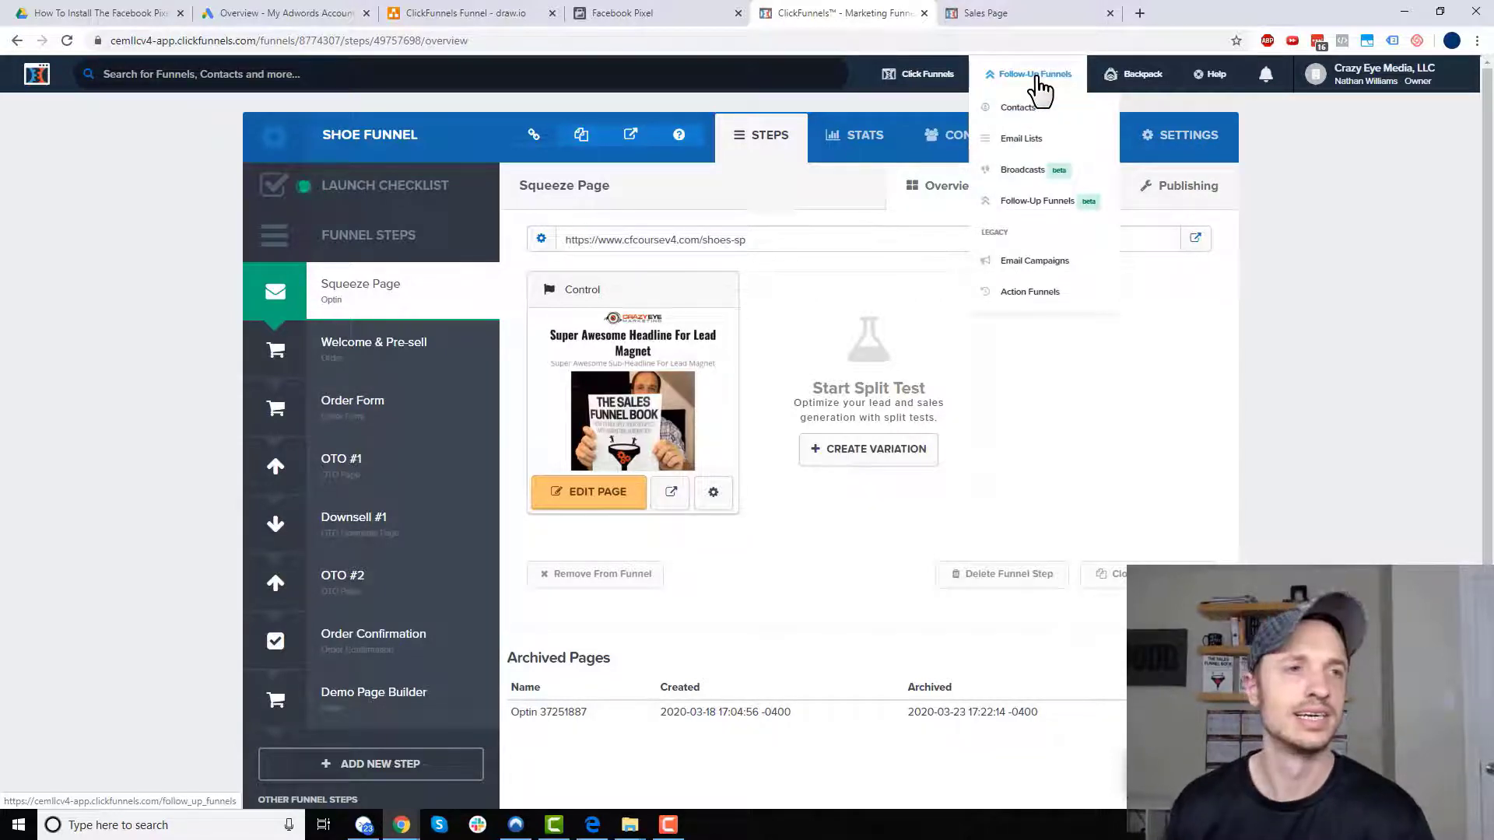
click(623, 14)
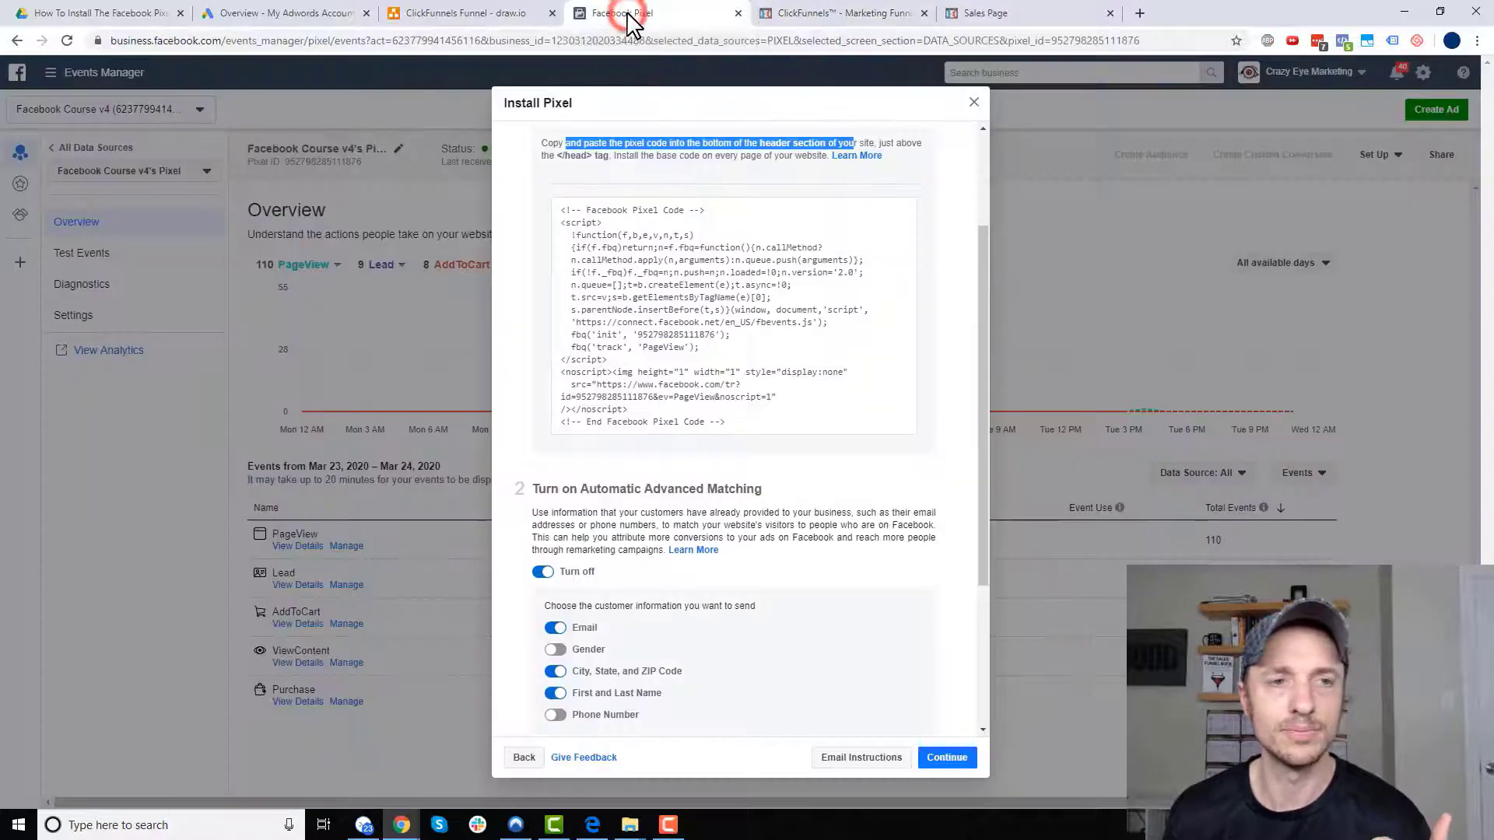
click(752, 390)
scroll(751, 389, down, 2)
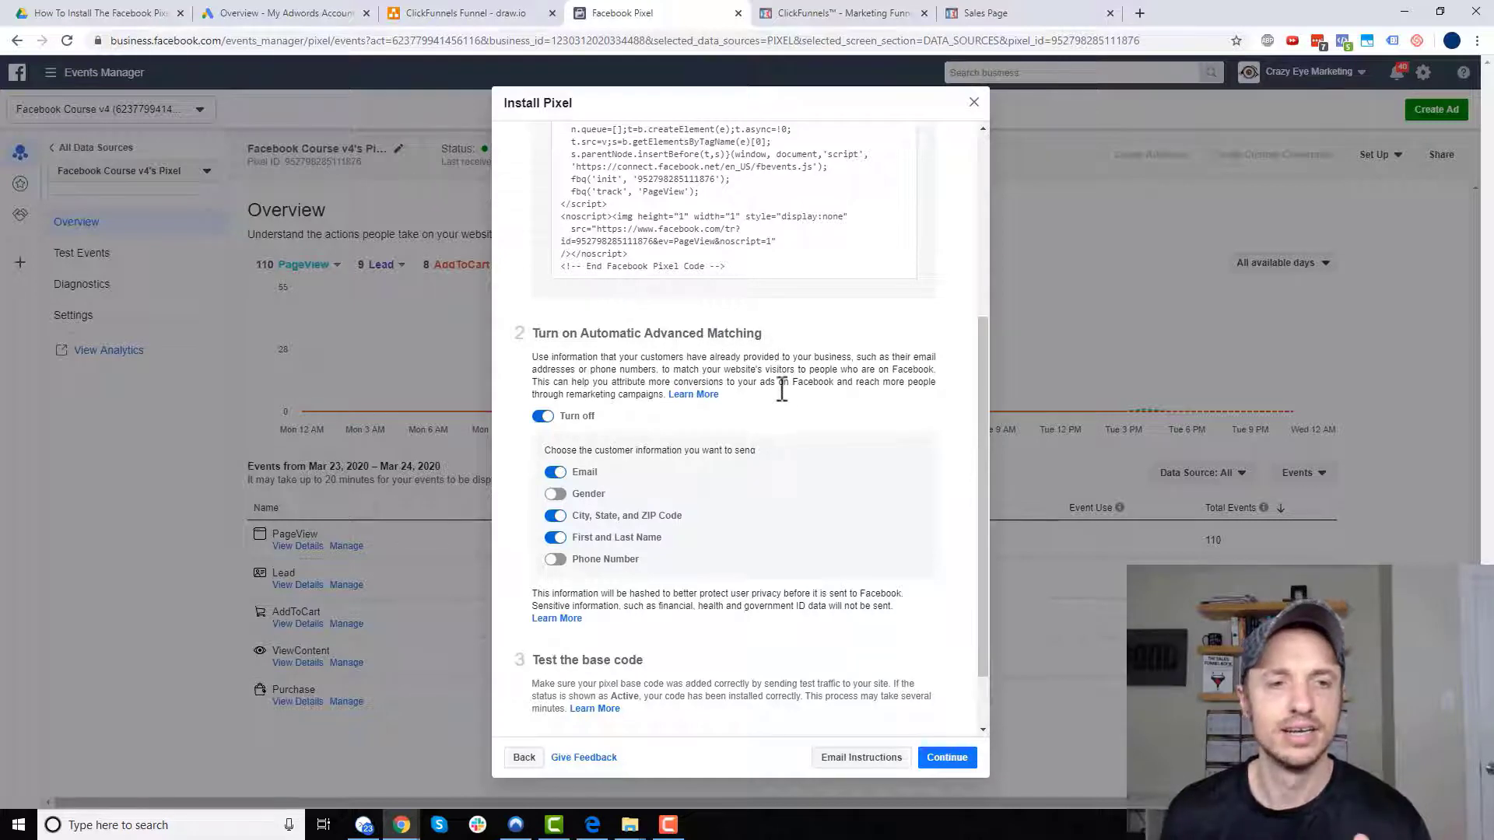
scroll(766, 370, down, 1)
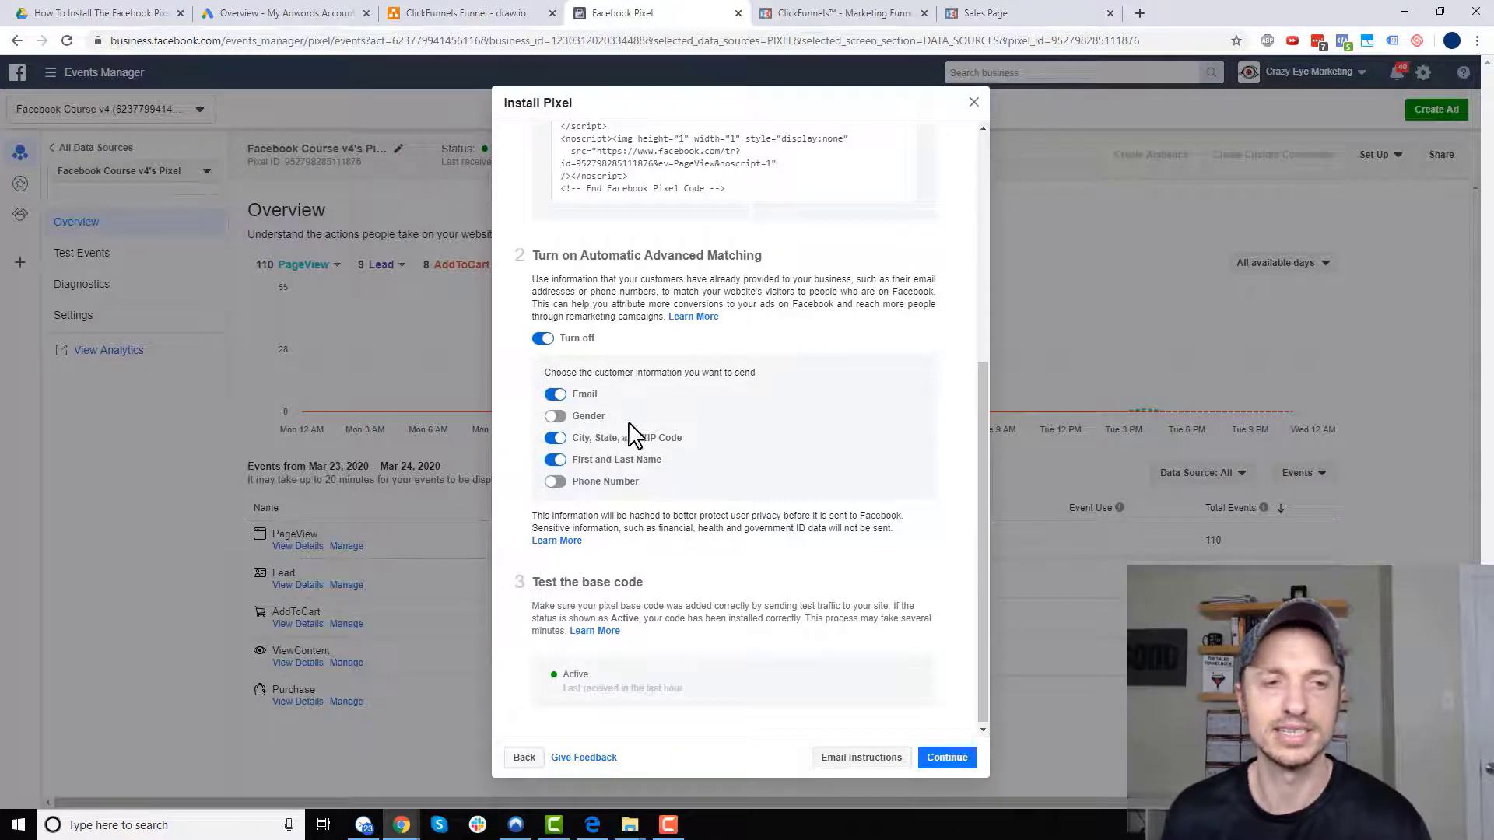
scroll(632, 427, down, 1)
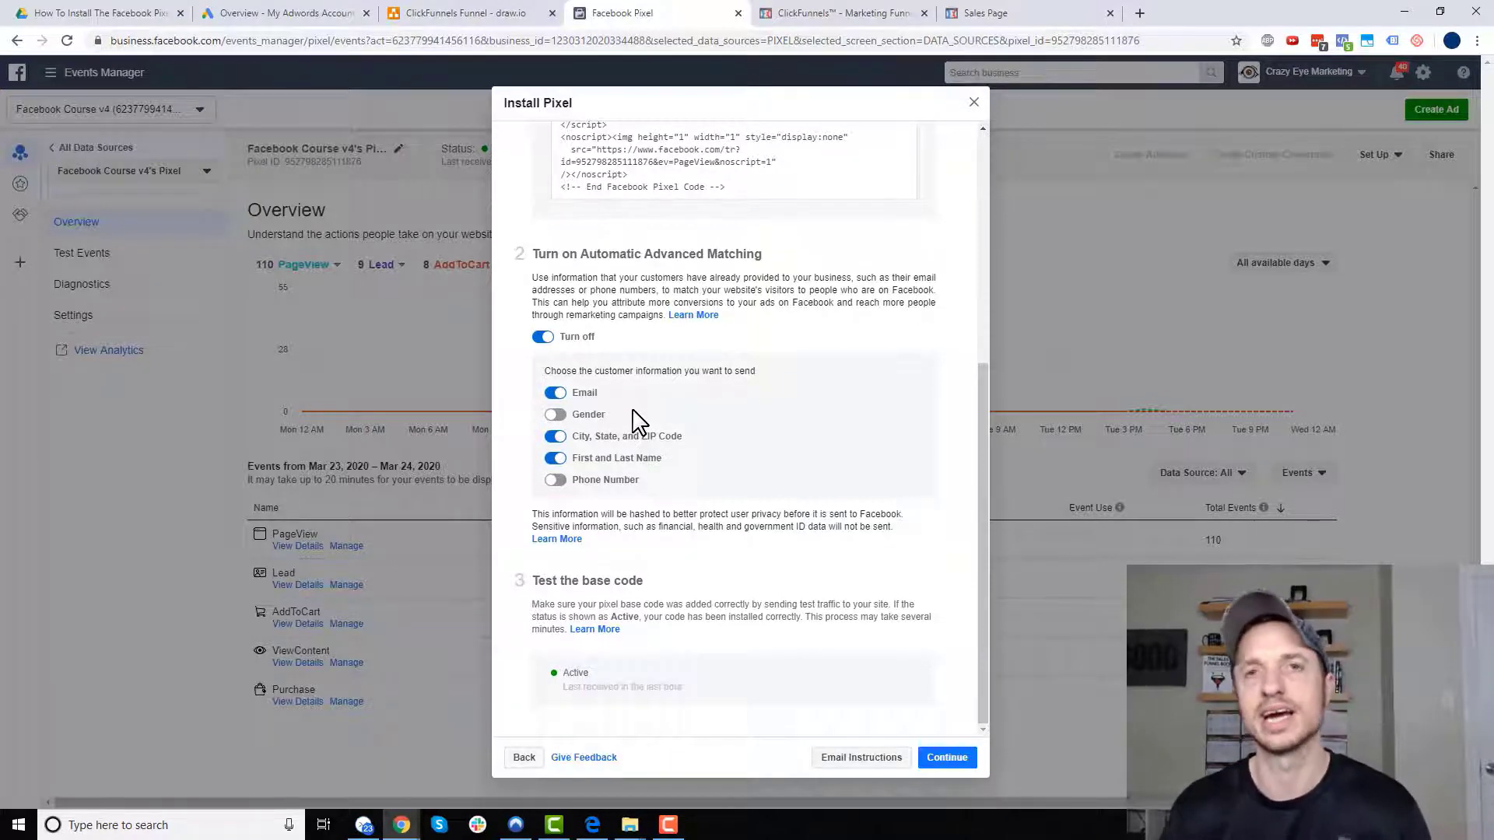
click(947, 759)
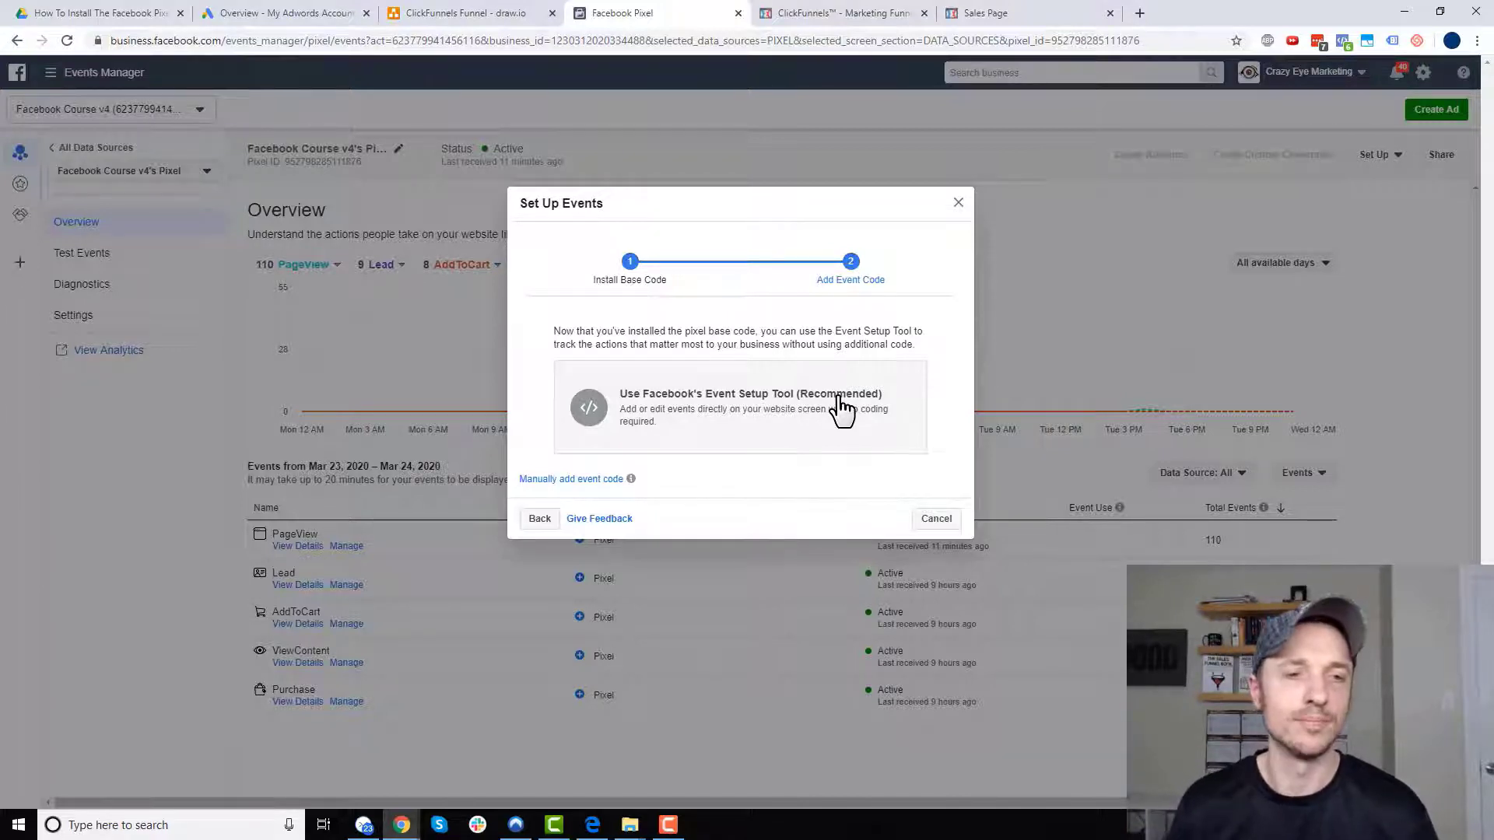
- Browse the manual event code list of Ecommerce and Retail events against the funnel diagram's planned events
click(581, 482)
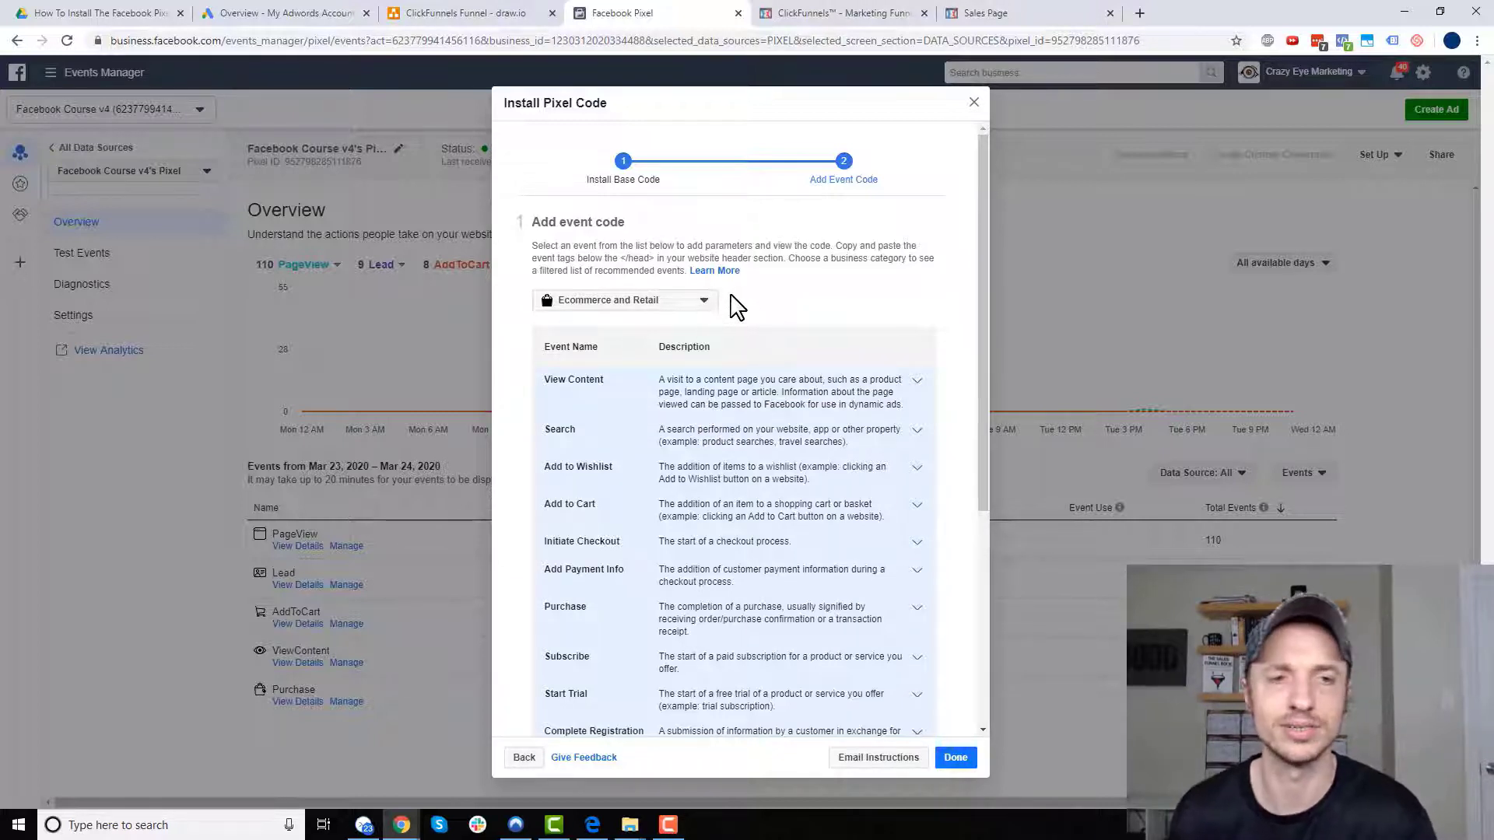
scroll(755, 298, down, 1)
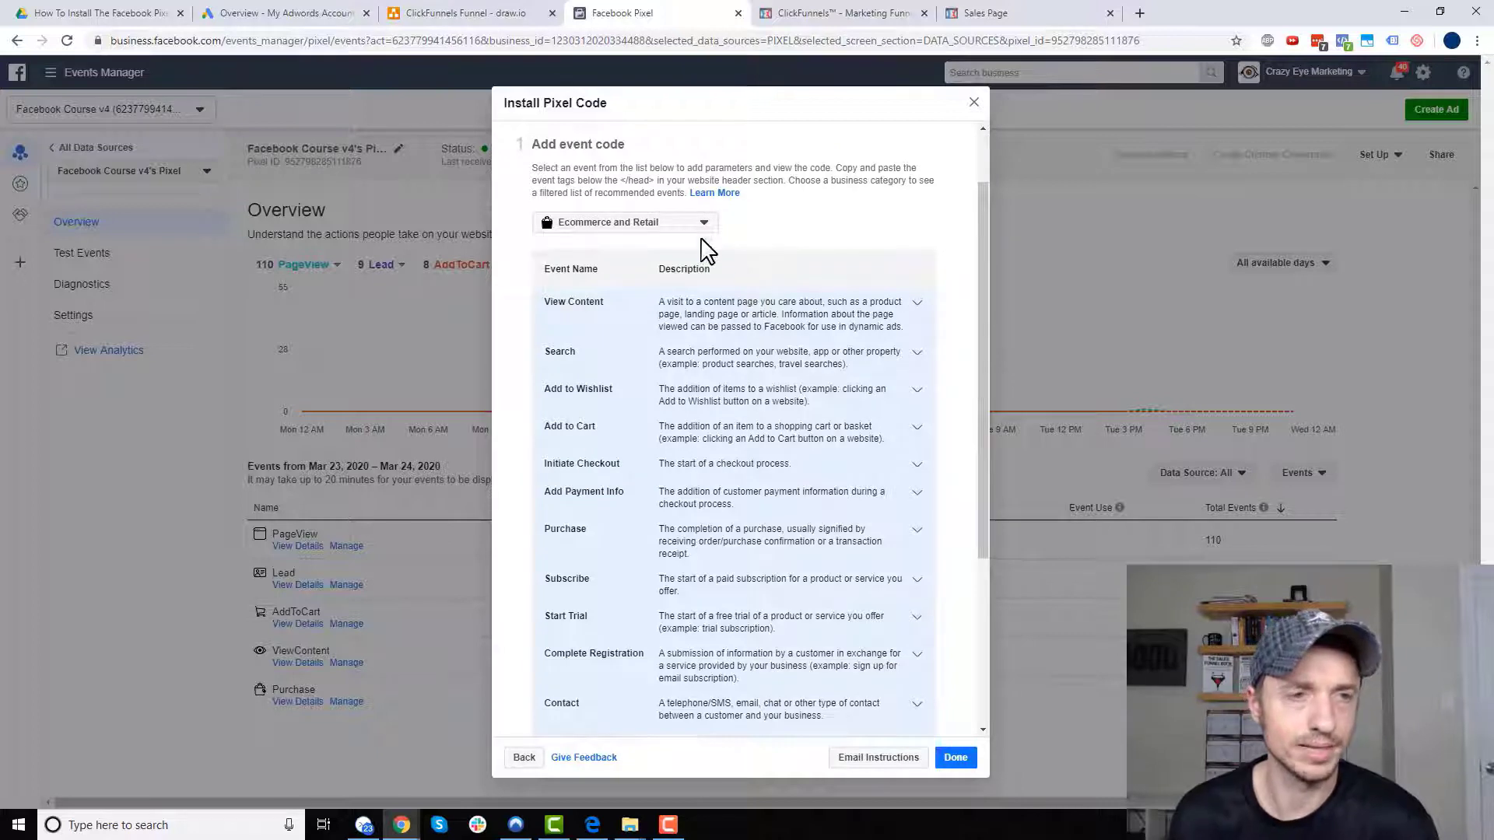
scroll(735, 256, down, 2)
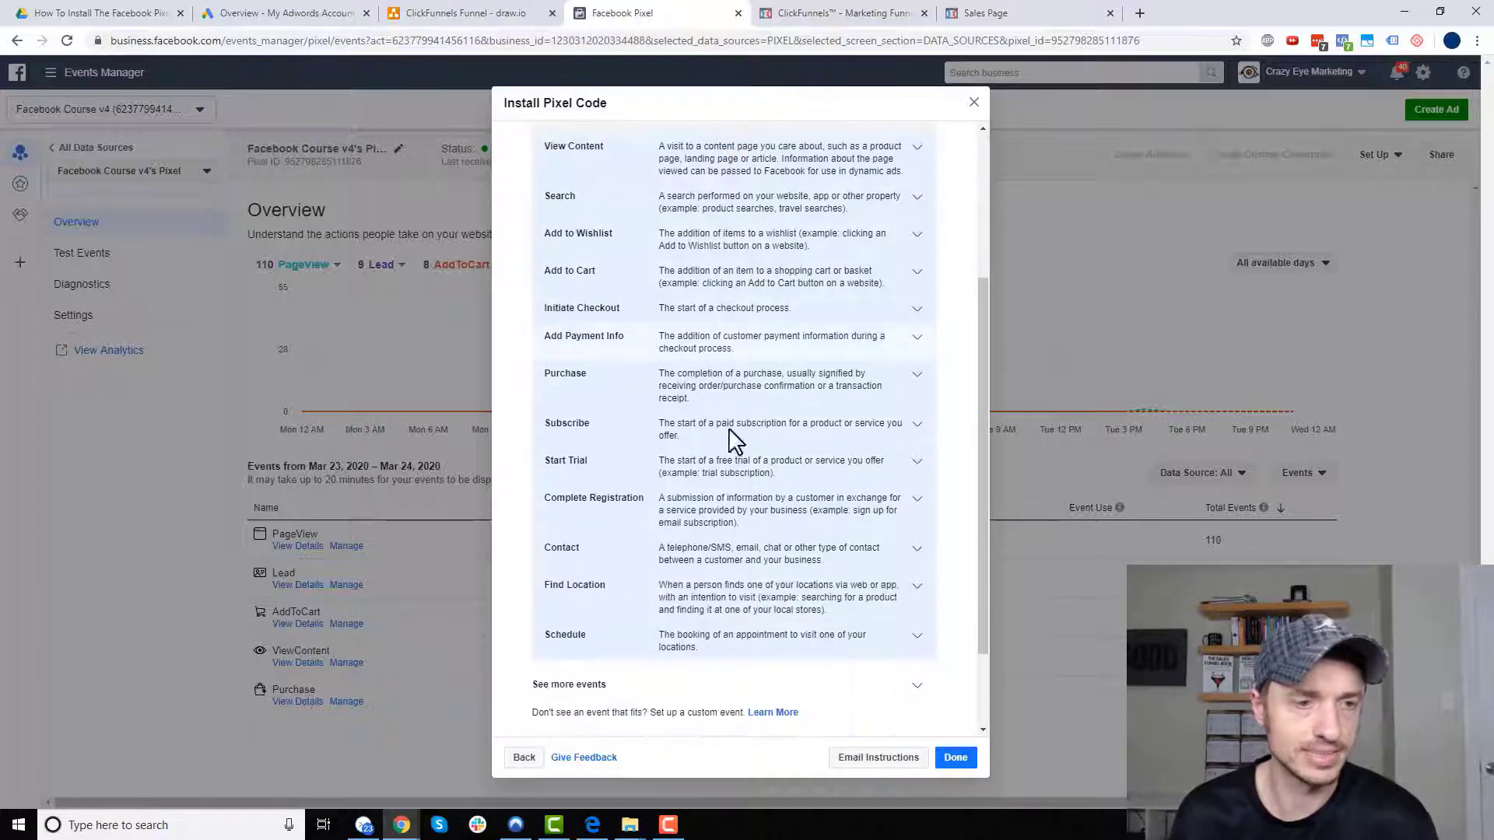
scroll(695, 619, up, 2)
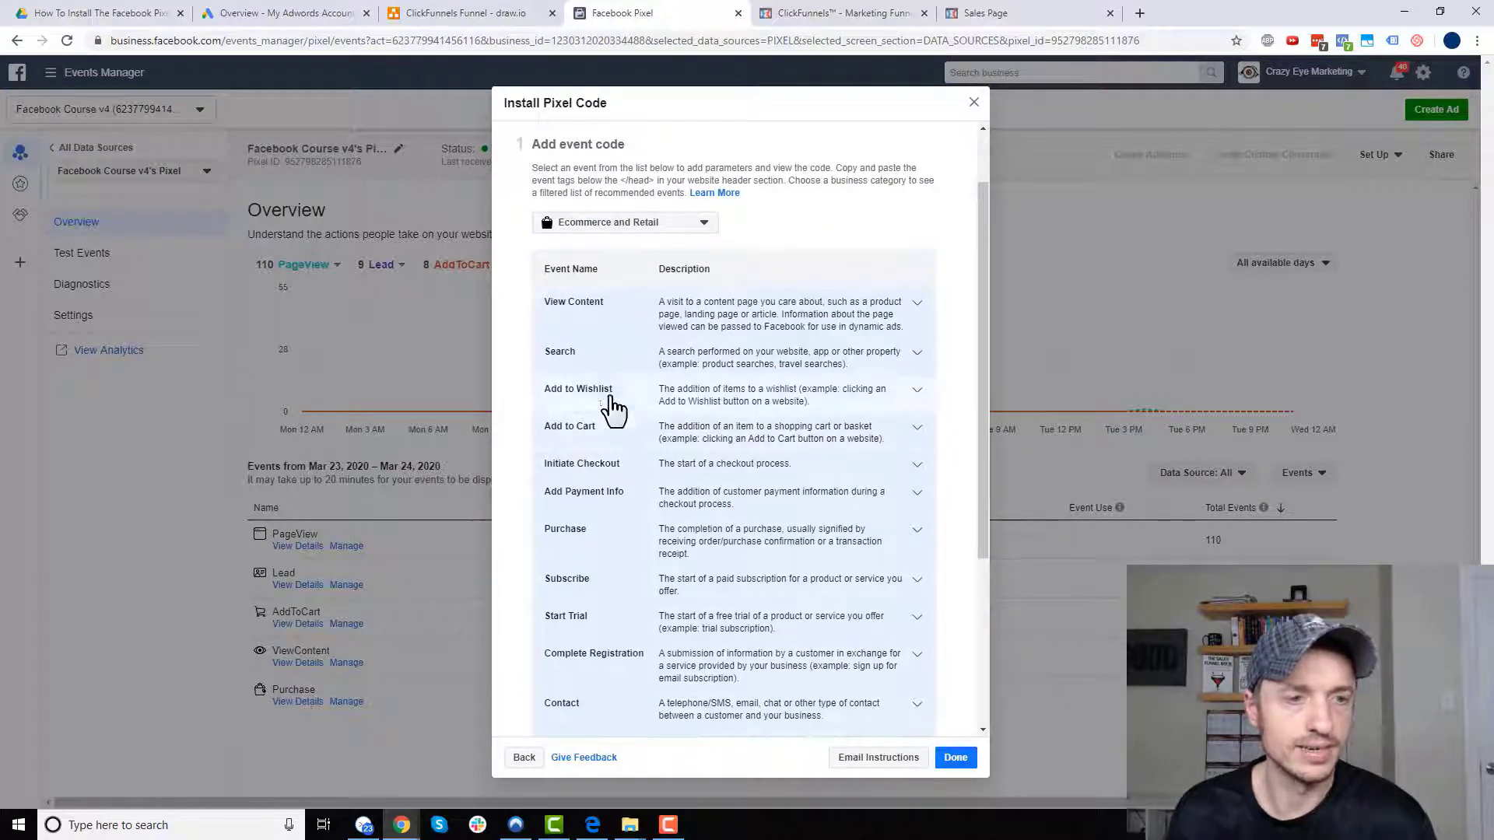
scroll(616, 383, down, 1)
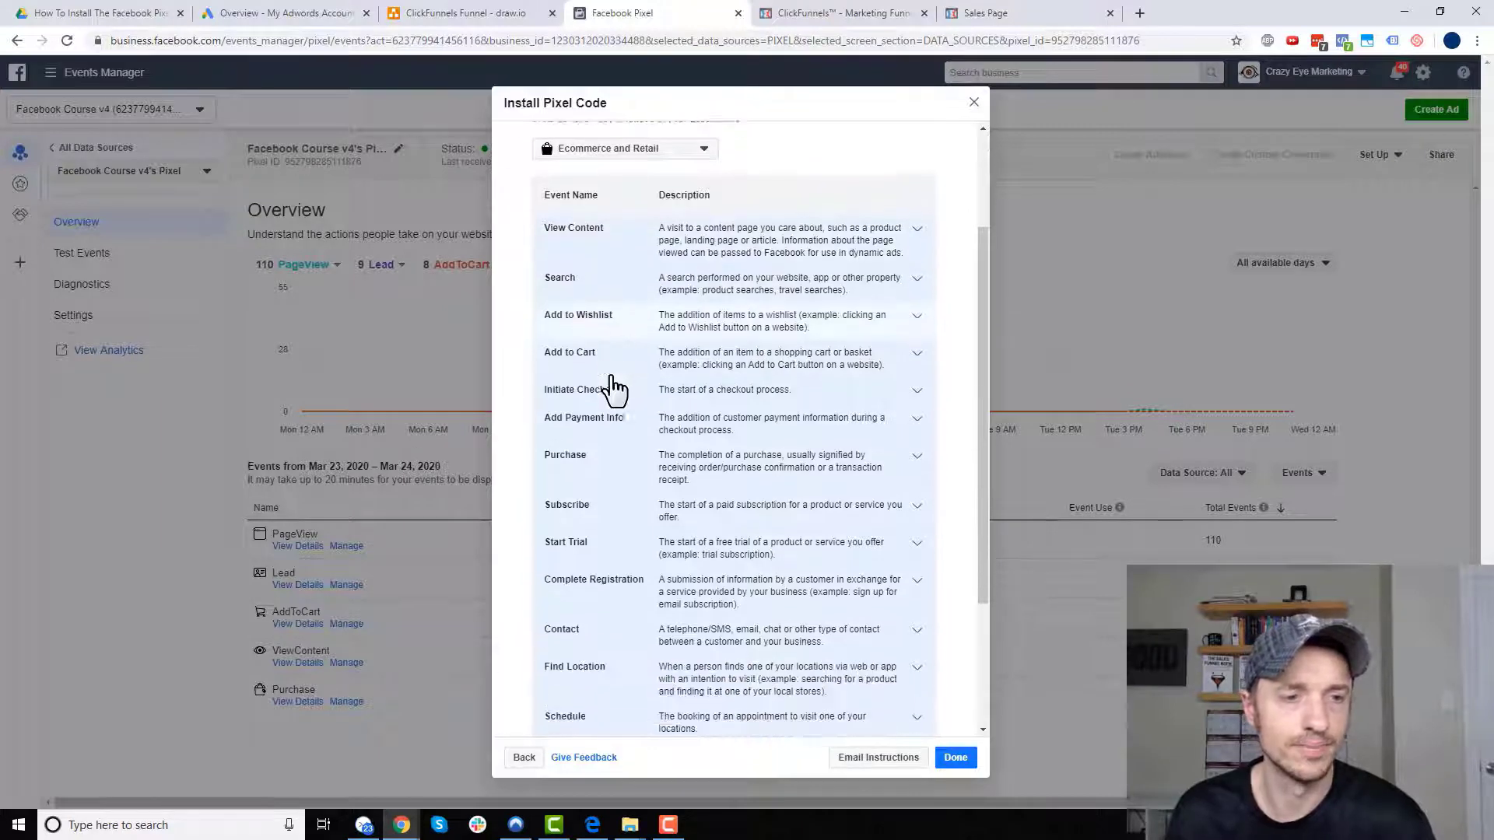
click(455, 13)
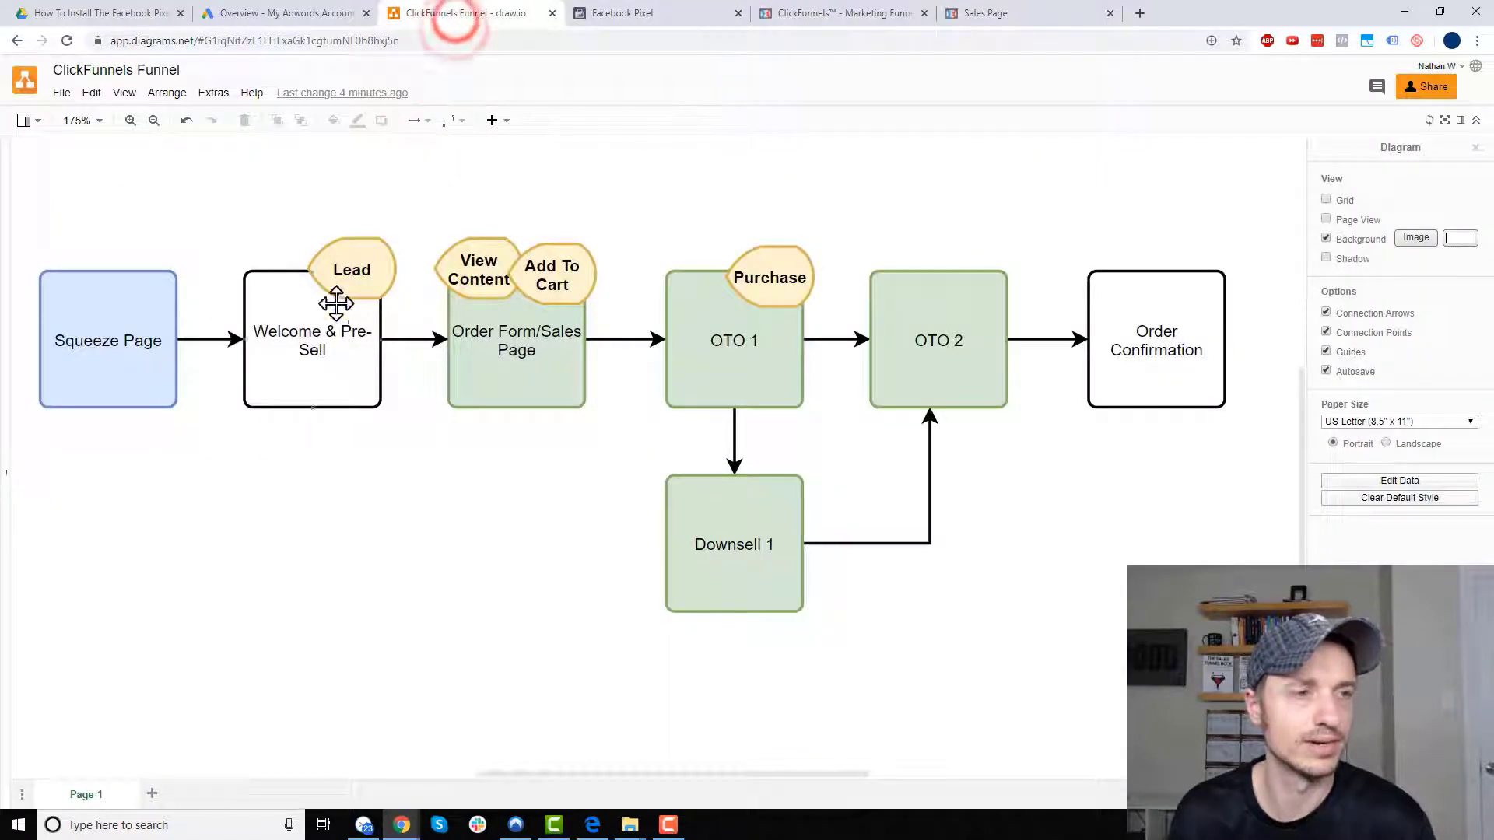
click(624, 13)
scroll(617, 483, down, 1)
scroll(604, 523, up, 1)
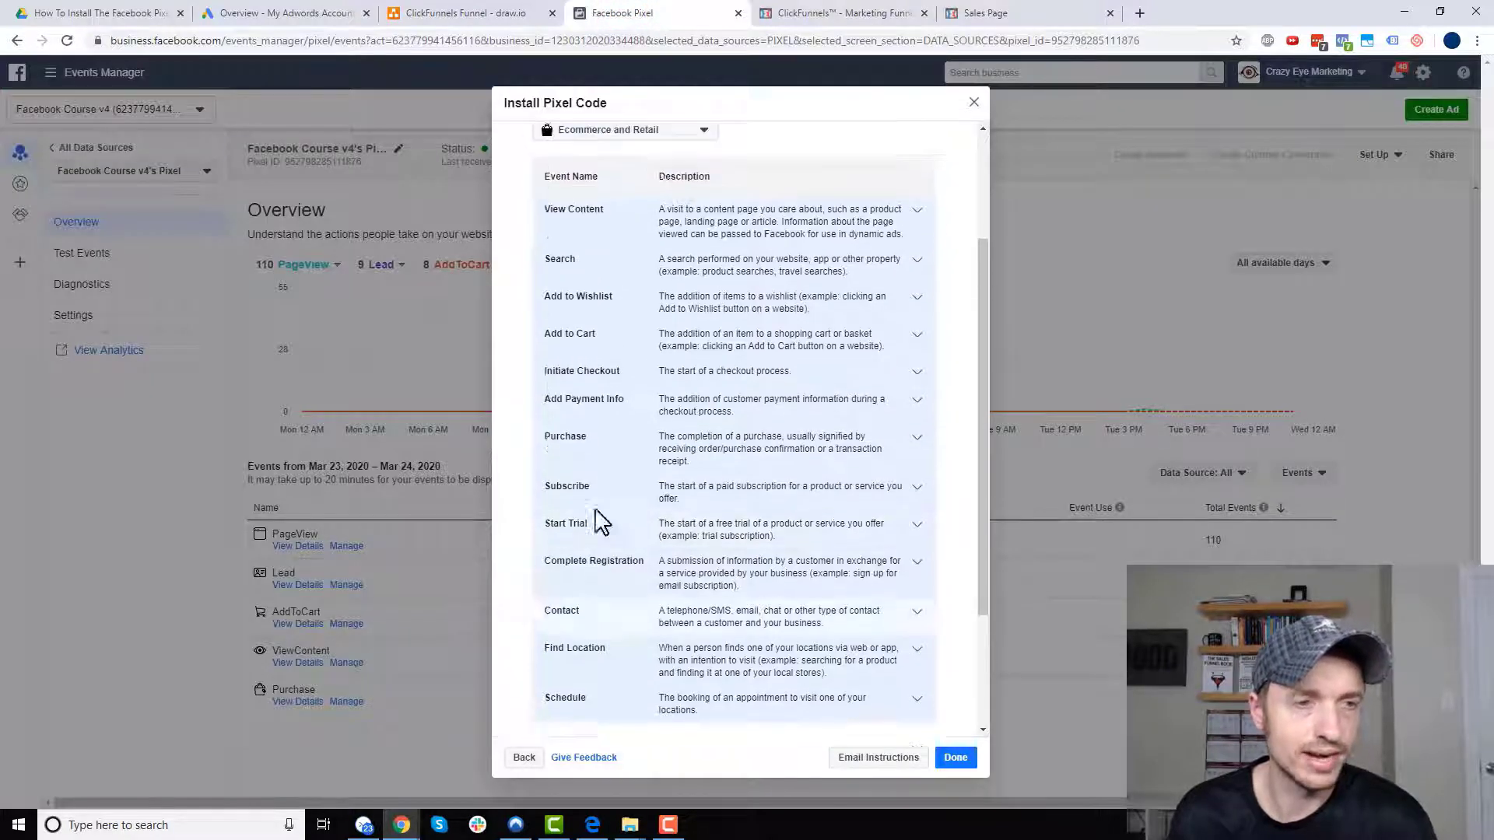
- Copy the Professional Services Lead event code, with event parameters on, and open the Welcome & Pre-sell step
click(654, 147)
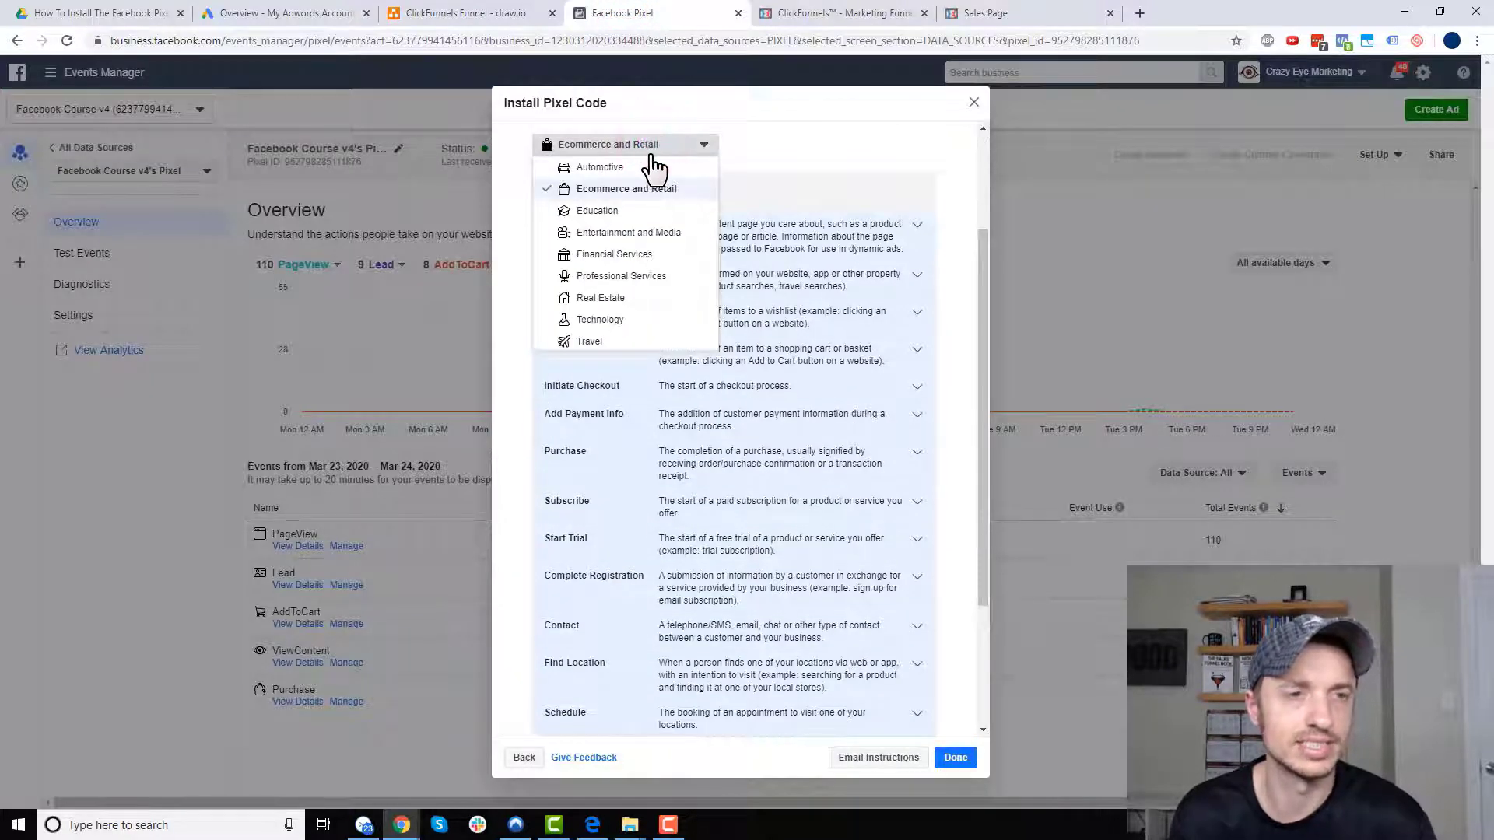
click(660, 277)
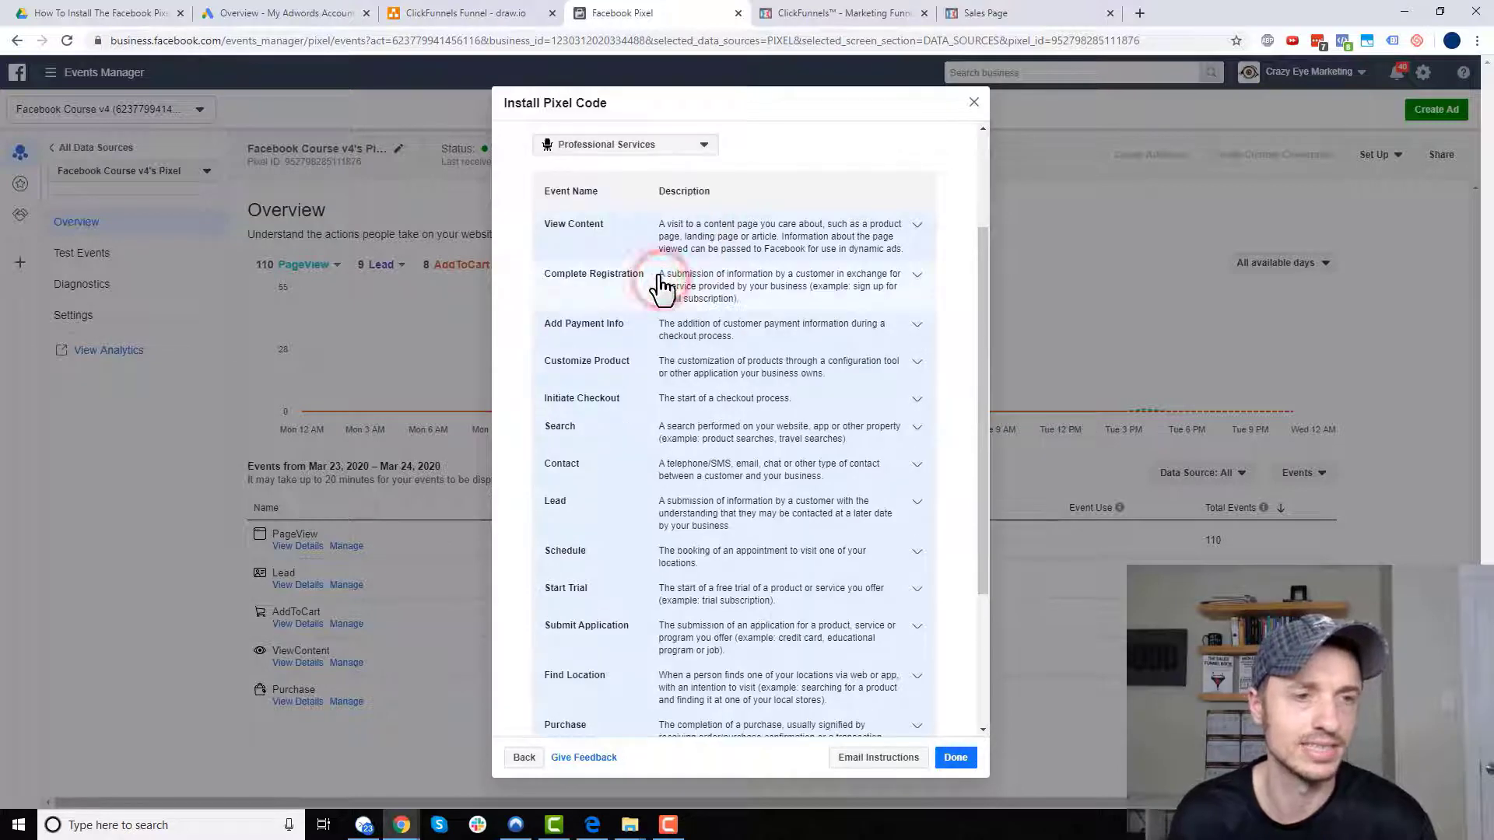
click(916, 508)
scroll(911, 513, down, 5)
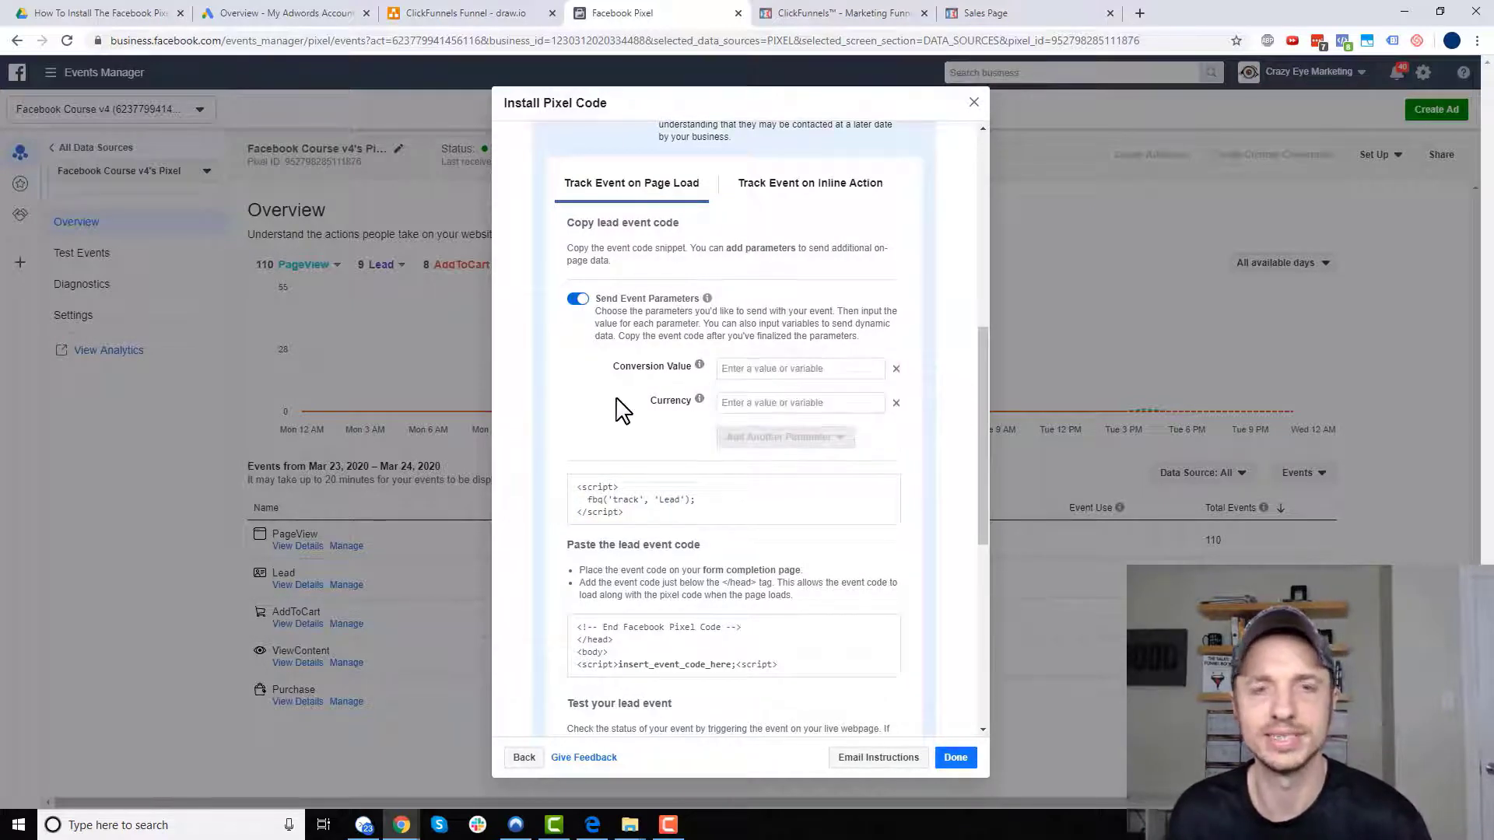
scroll(635, 422, down, 1)
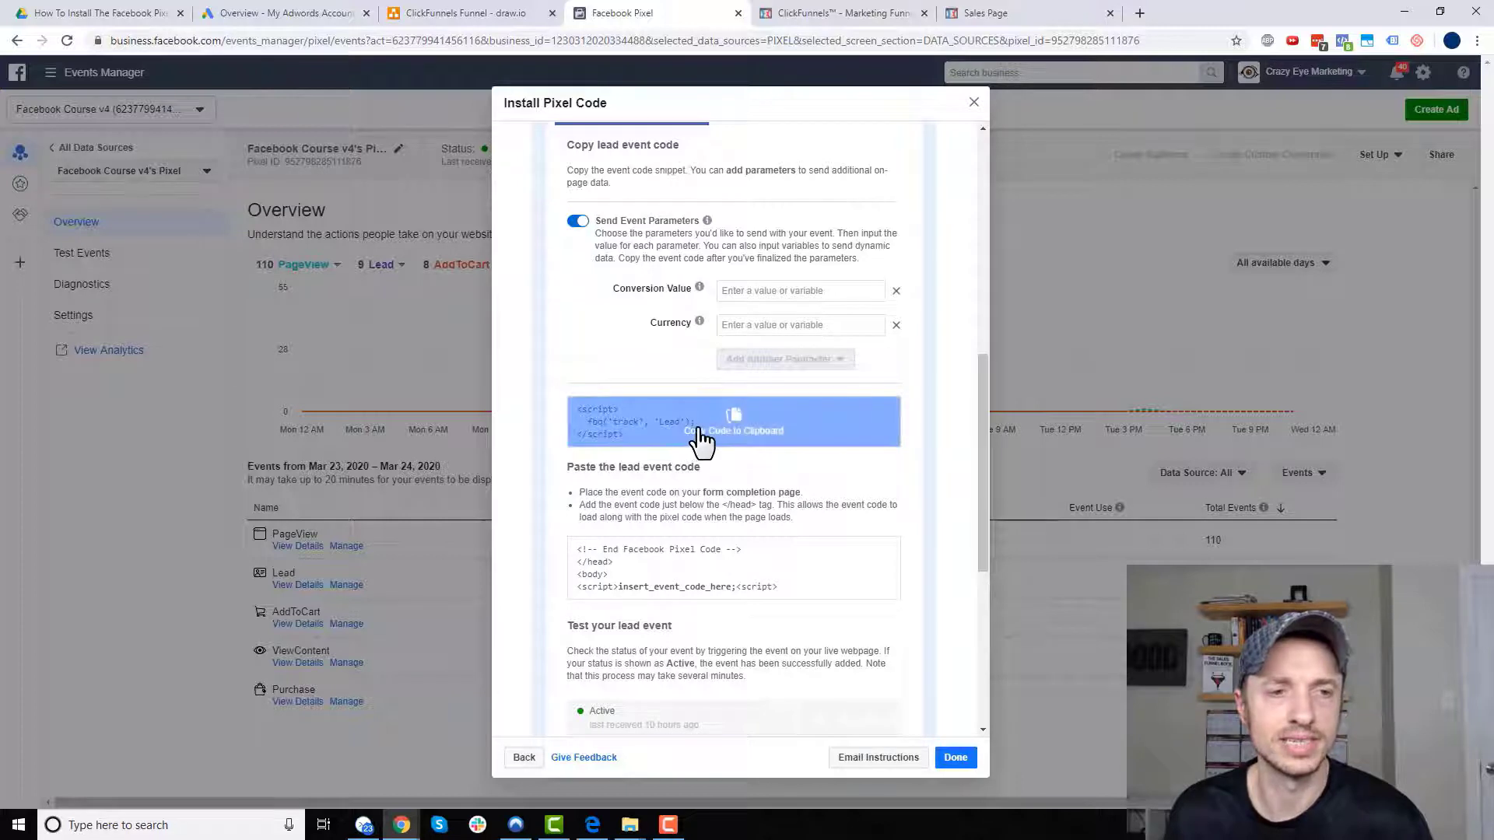
click(579, 222)
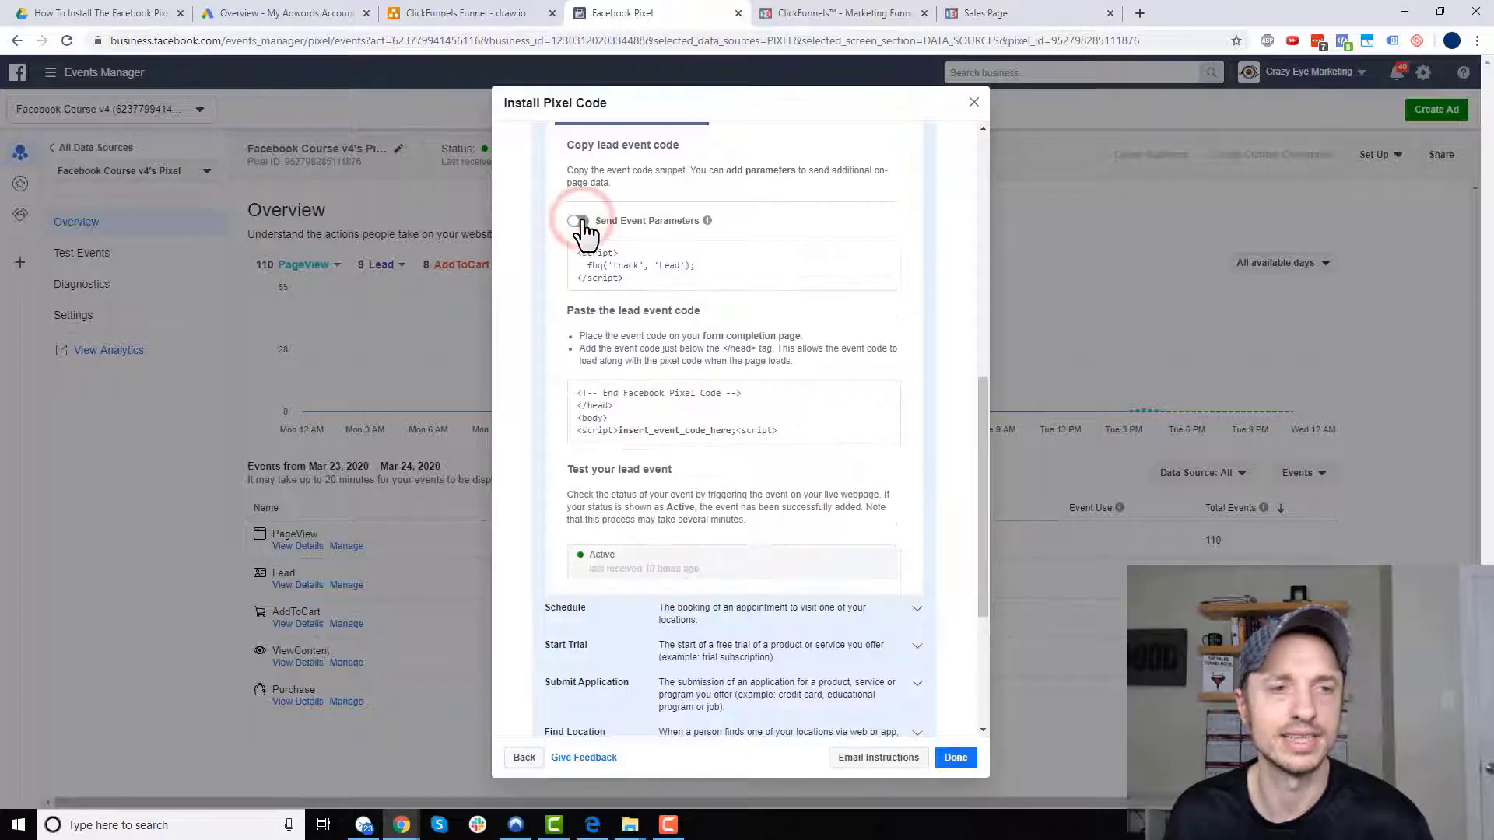
click(579, 222)
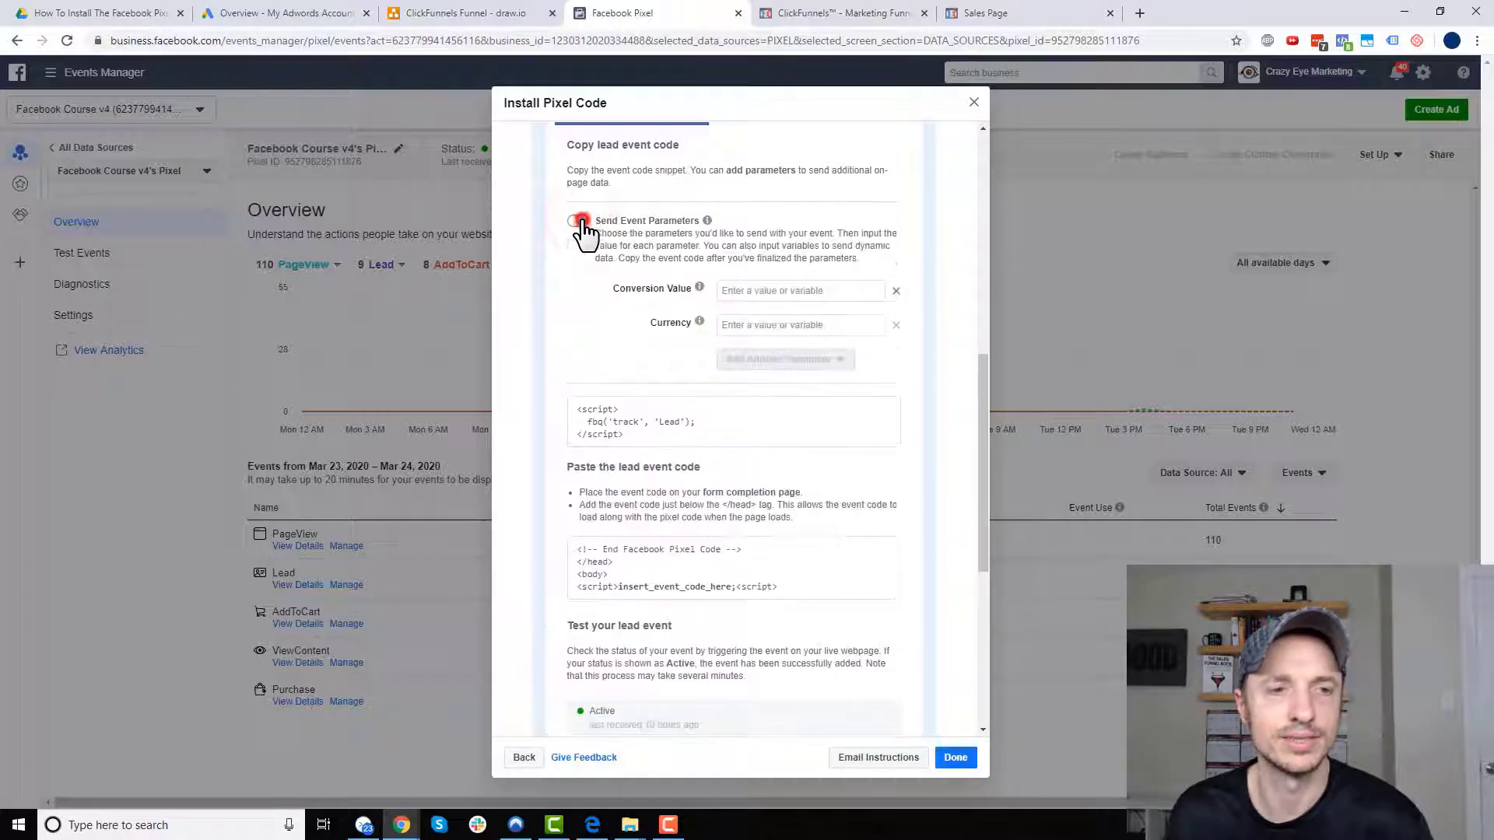
click(711, 424)
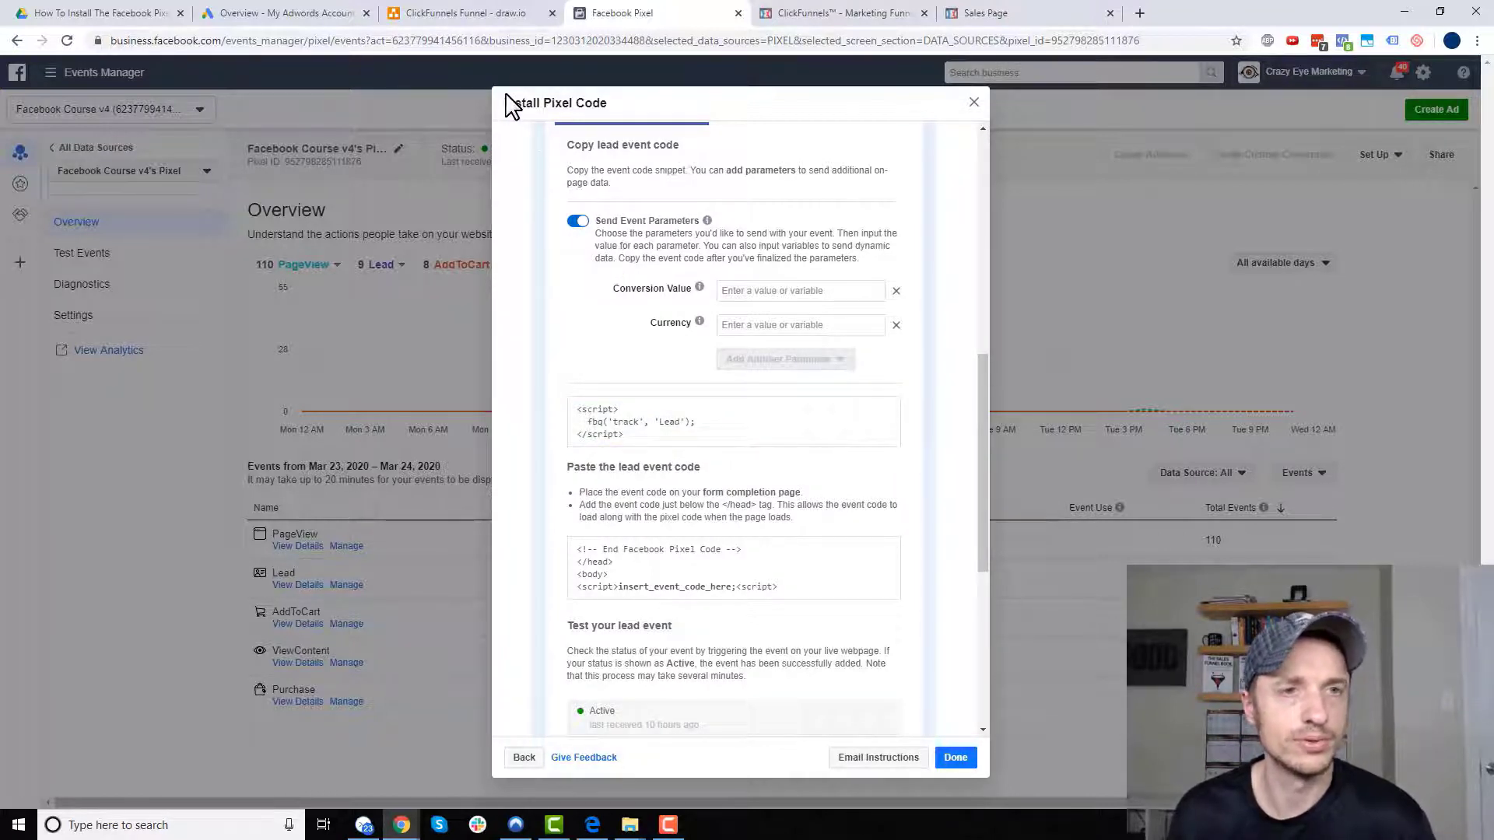
click(856, 14)
click(393, 352)
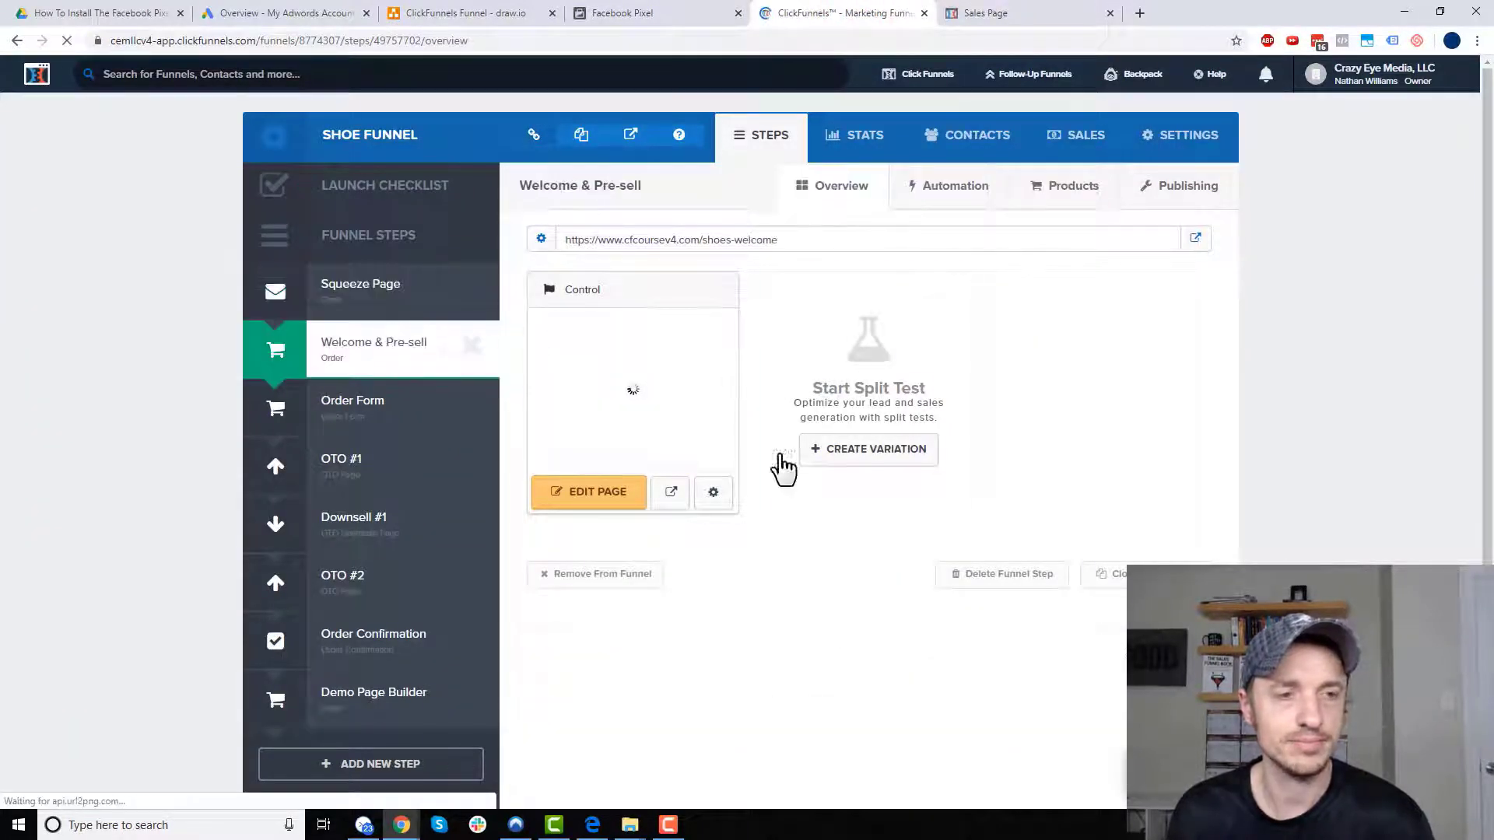
- Paste the Lead snippet into the Welcome & Pre-sell page's header tracking code and save
click(589, 506)
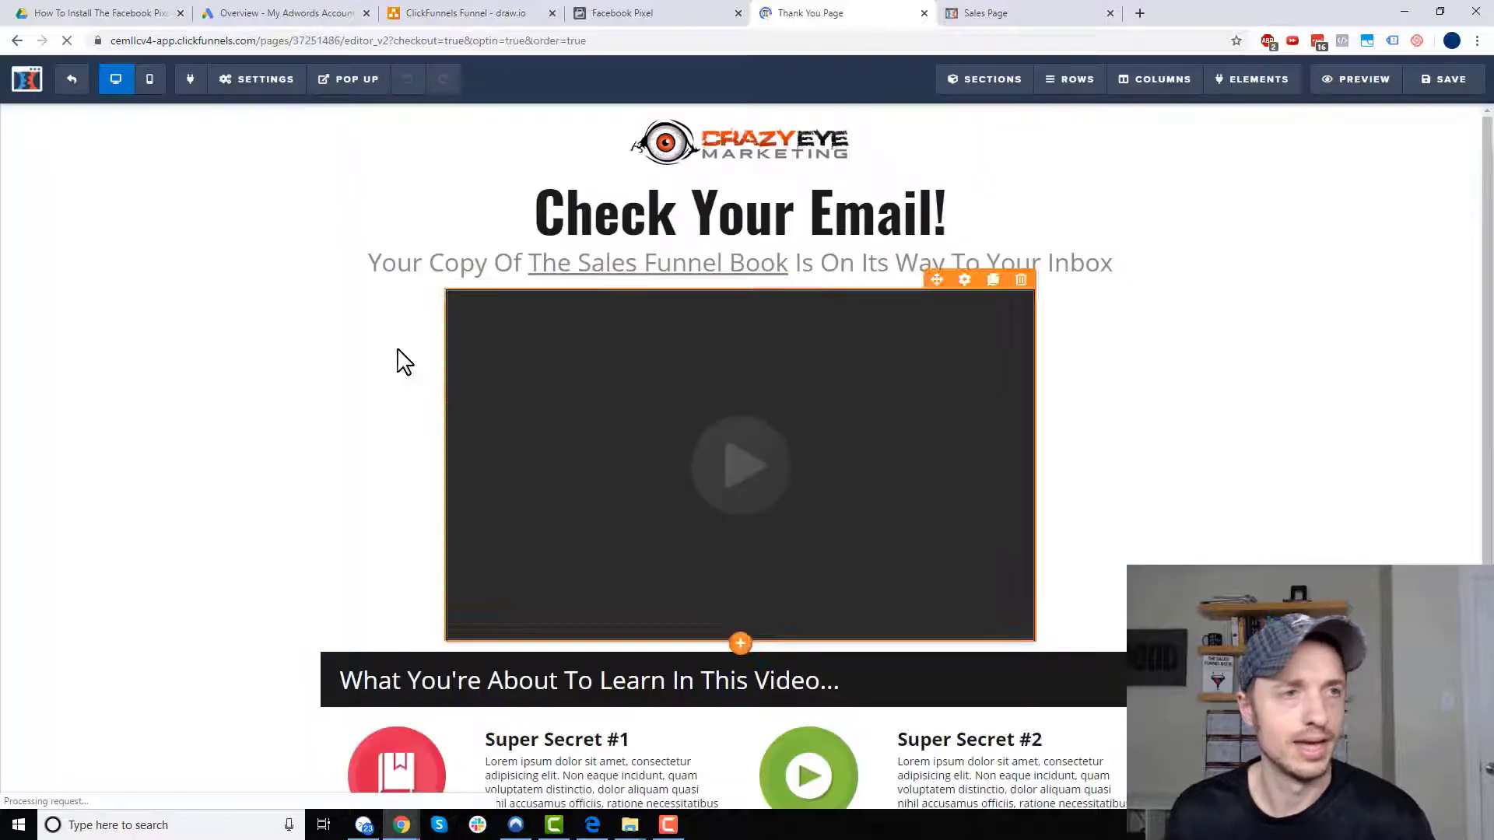
mouse_move(264, 84)
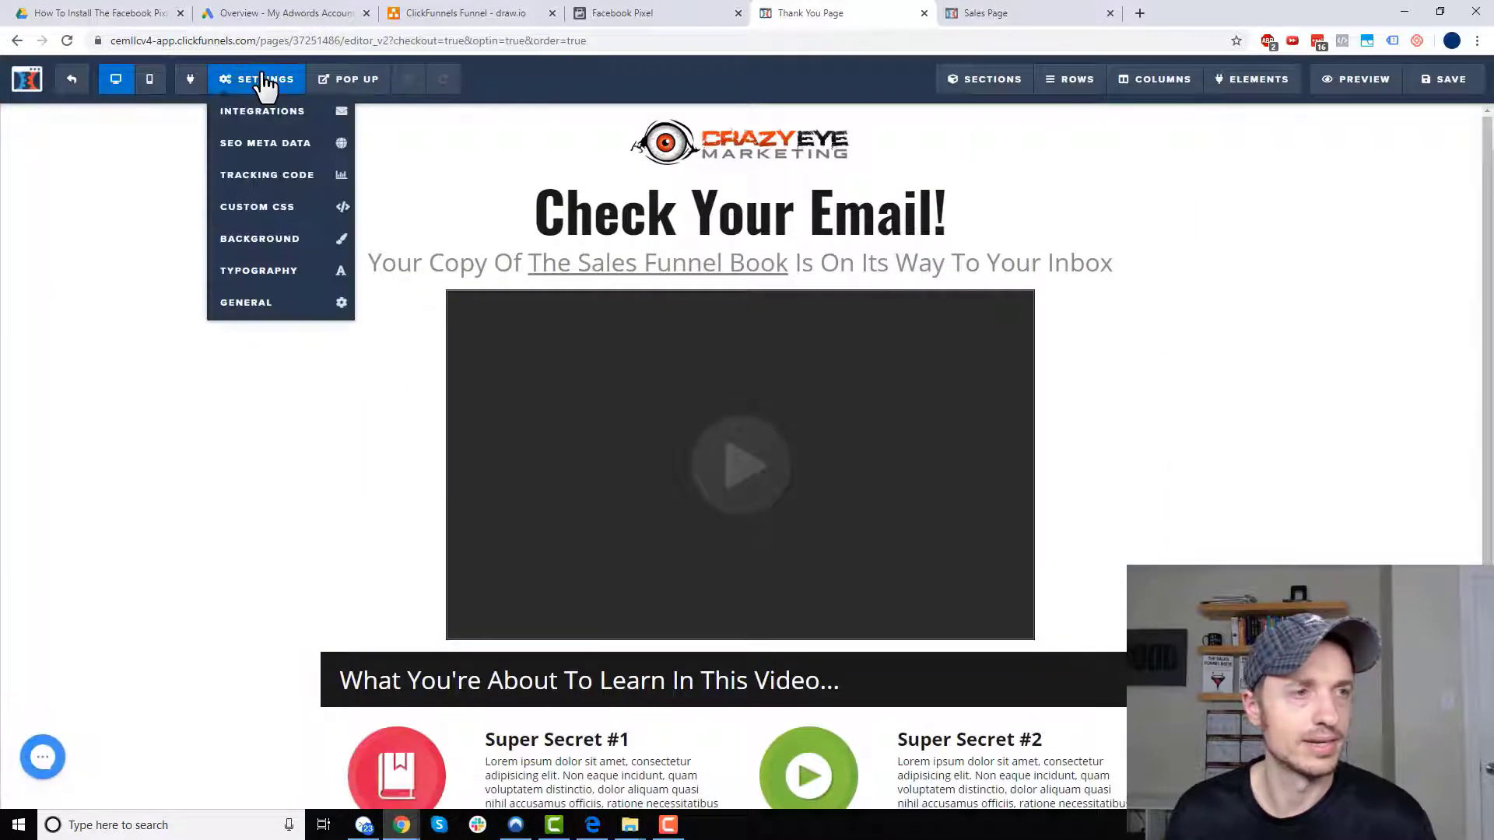
click(285, 178)
click(591, 144)
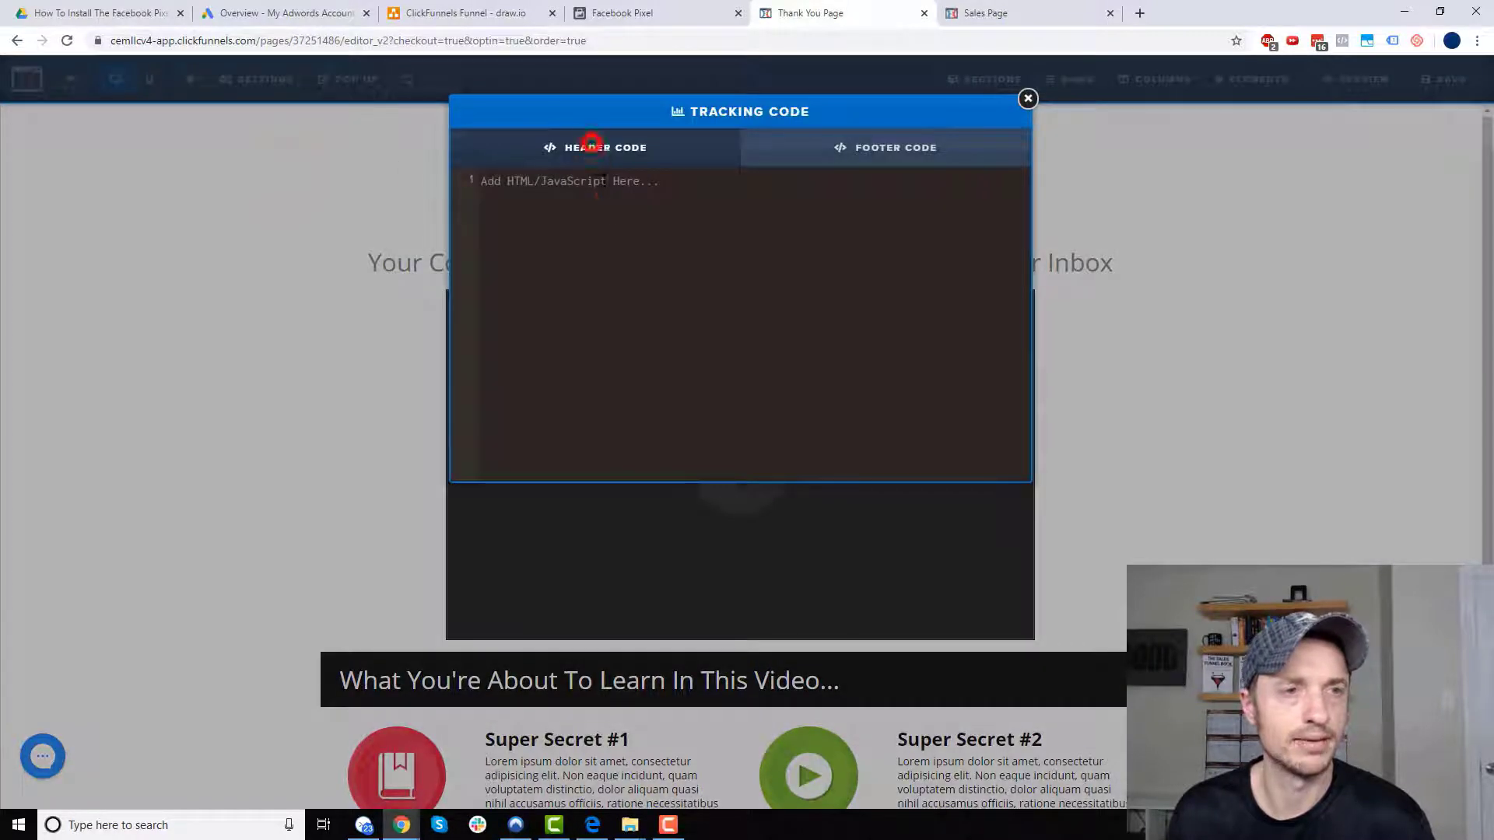
text(<script>   fbq('track', 'Lead'); </script>)
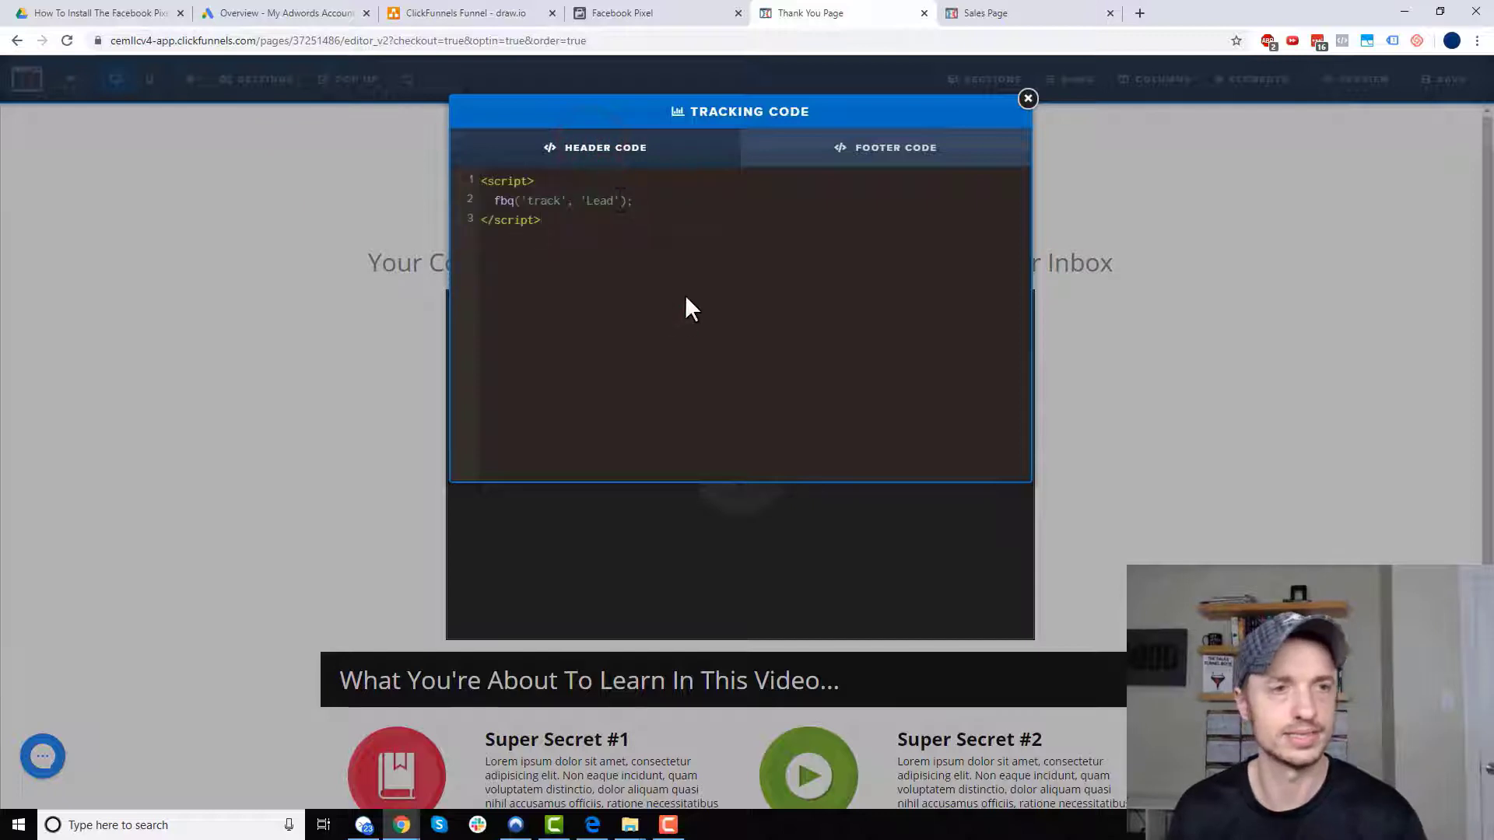
click(1028, 98)
click(1432, 79)
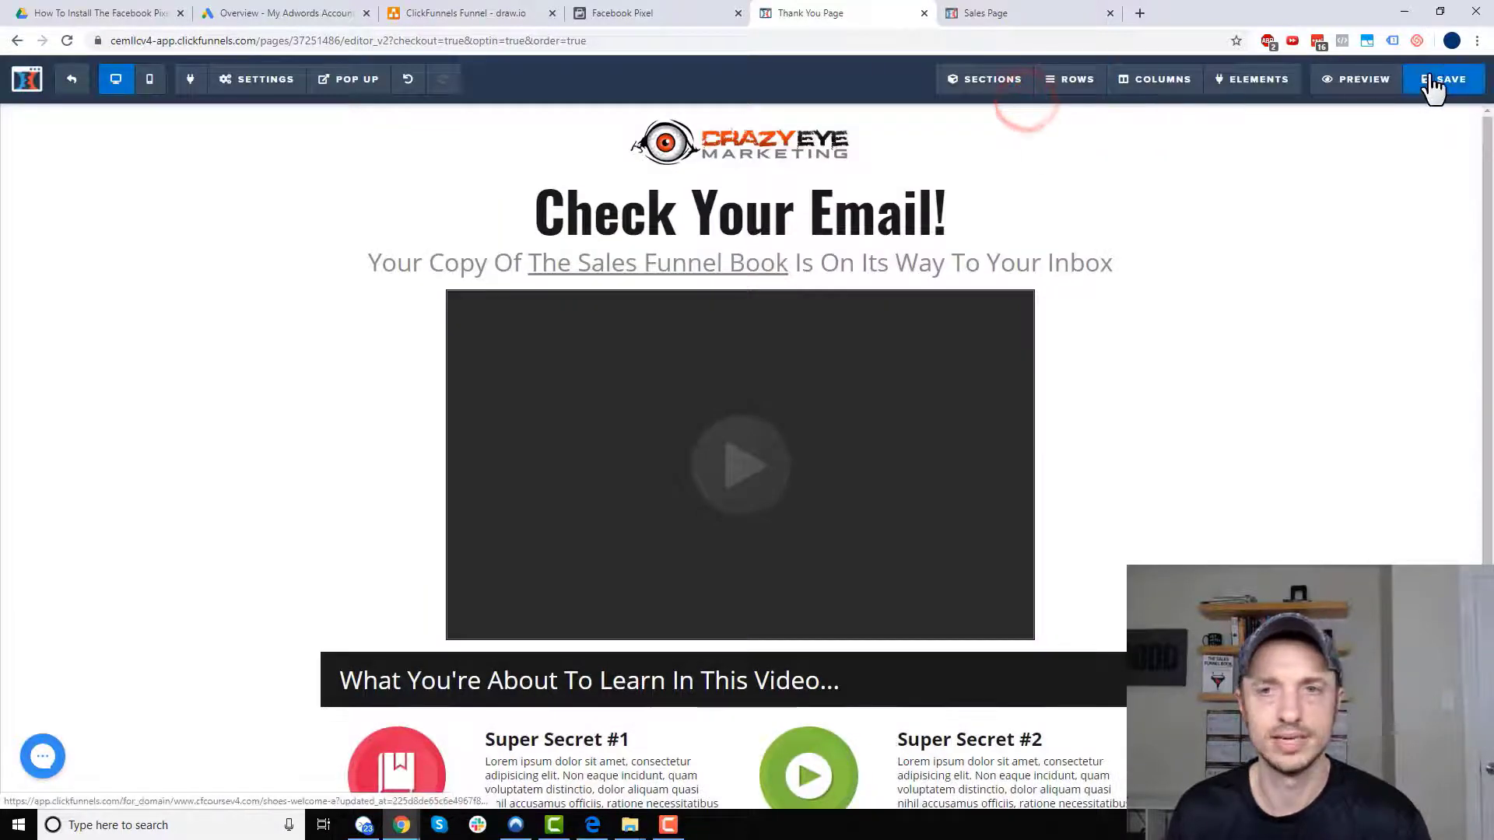
click(68, 81)
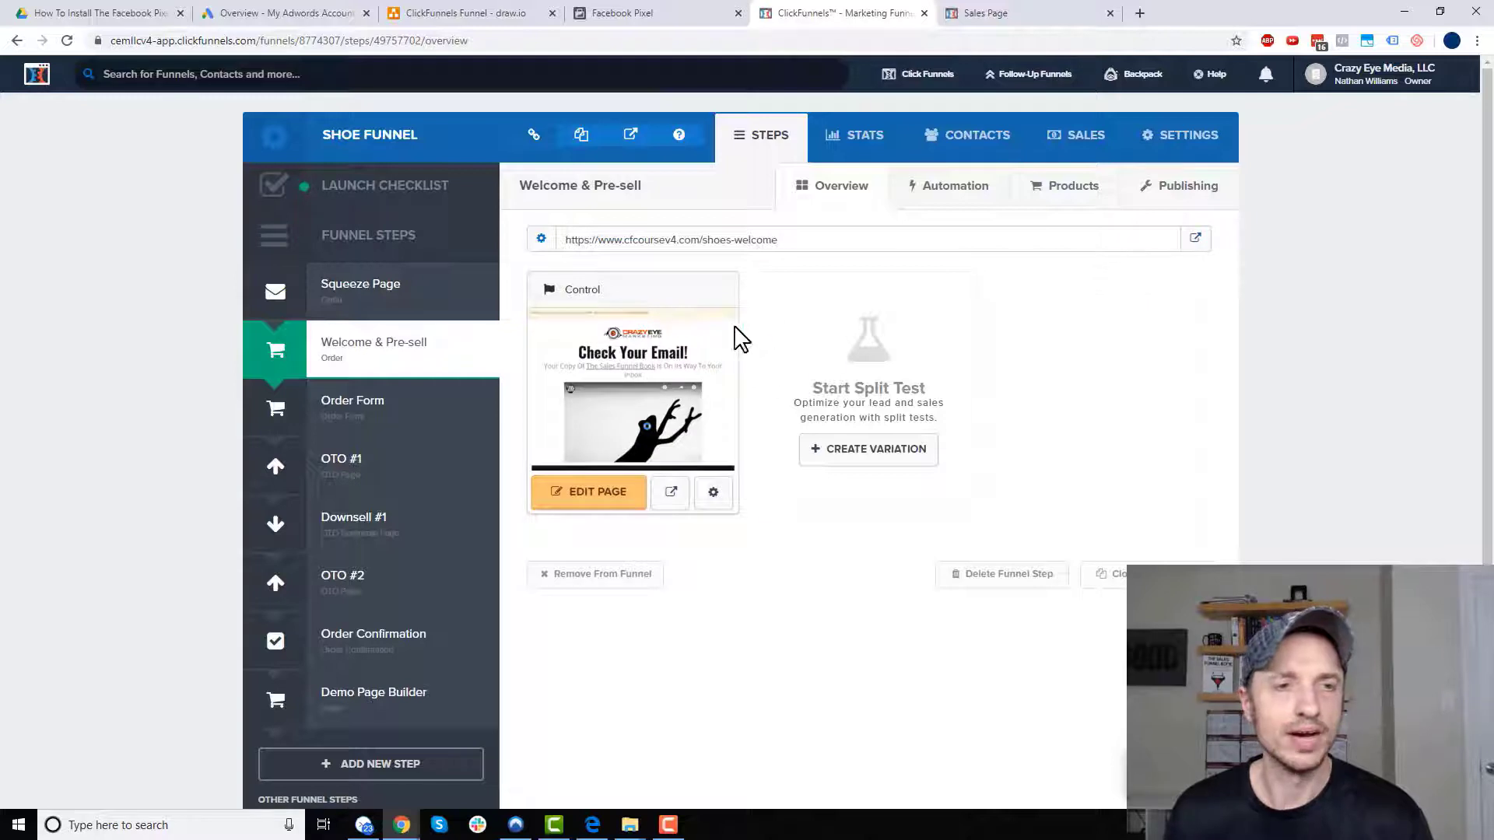
- Verify with Pixel Helper that Lead and PageView fire on the live Welcome & Pre-sell page
click(1195, 239)
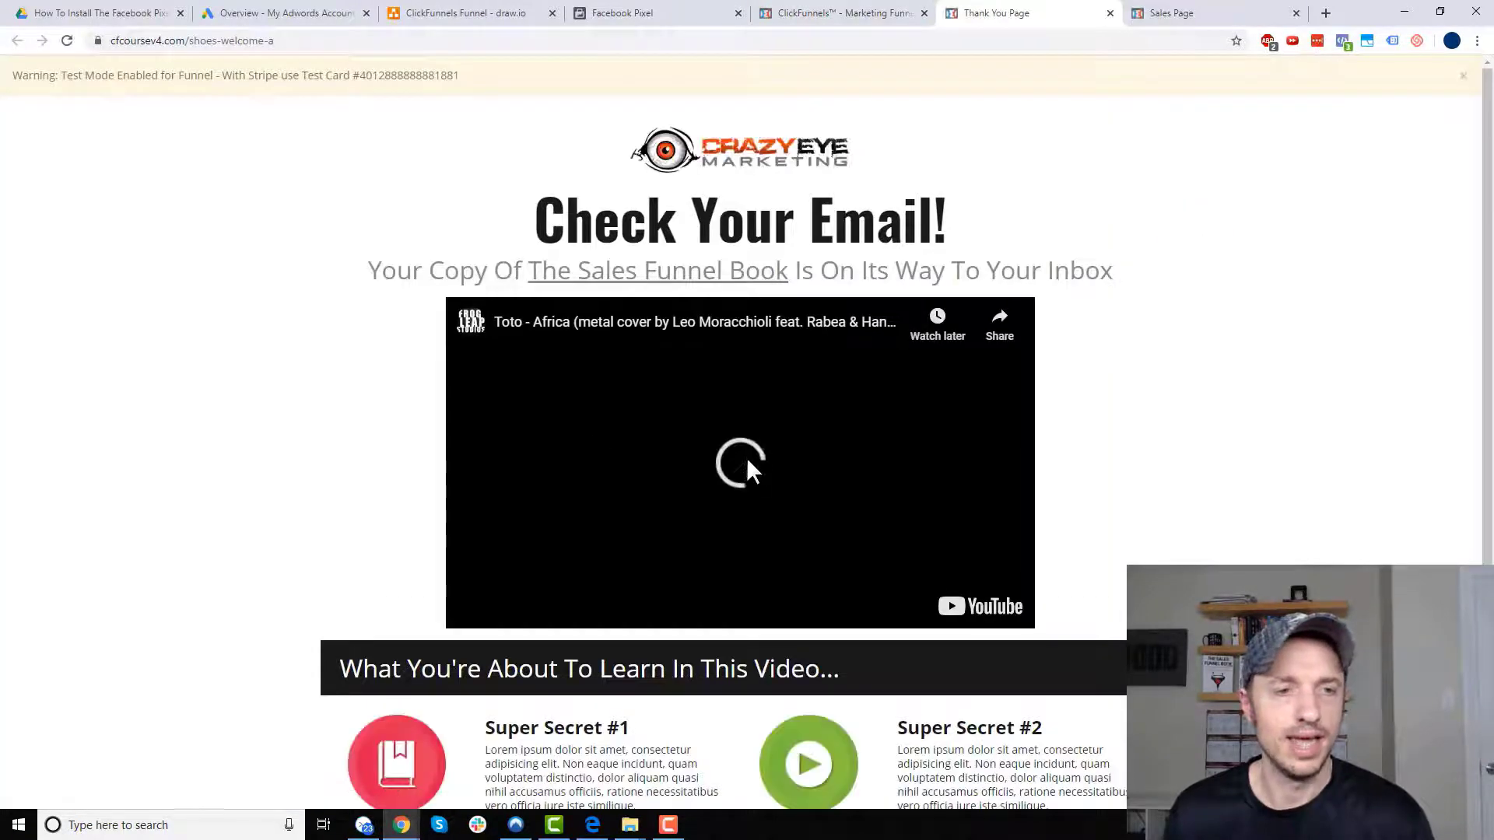
click(734, 456)
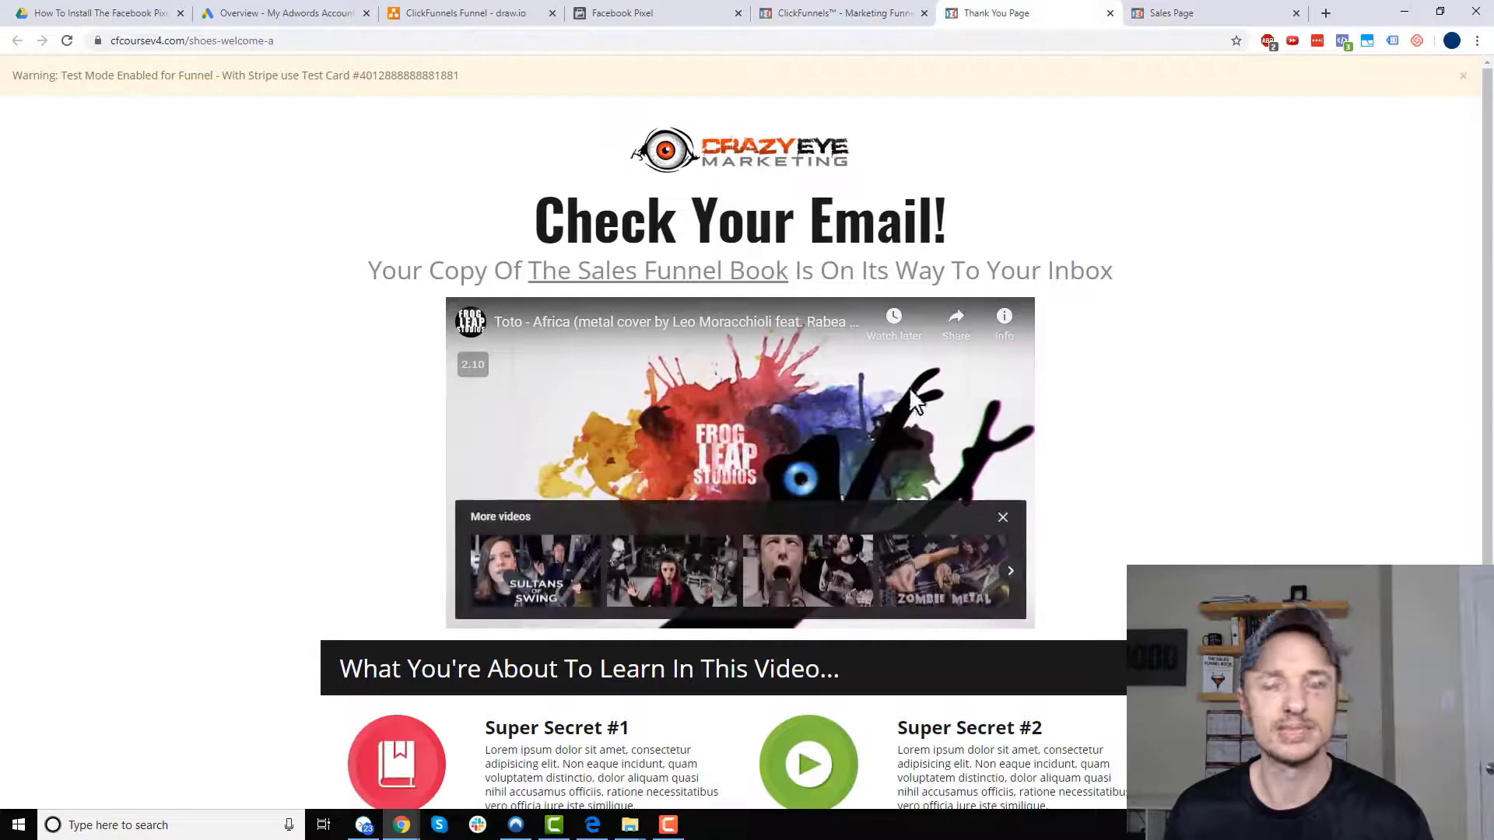
click(1343, 41)
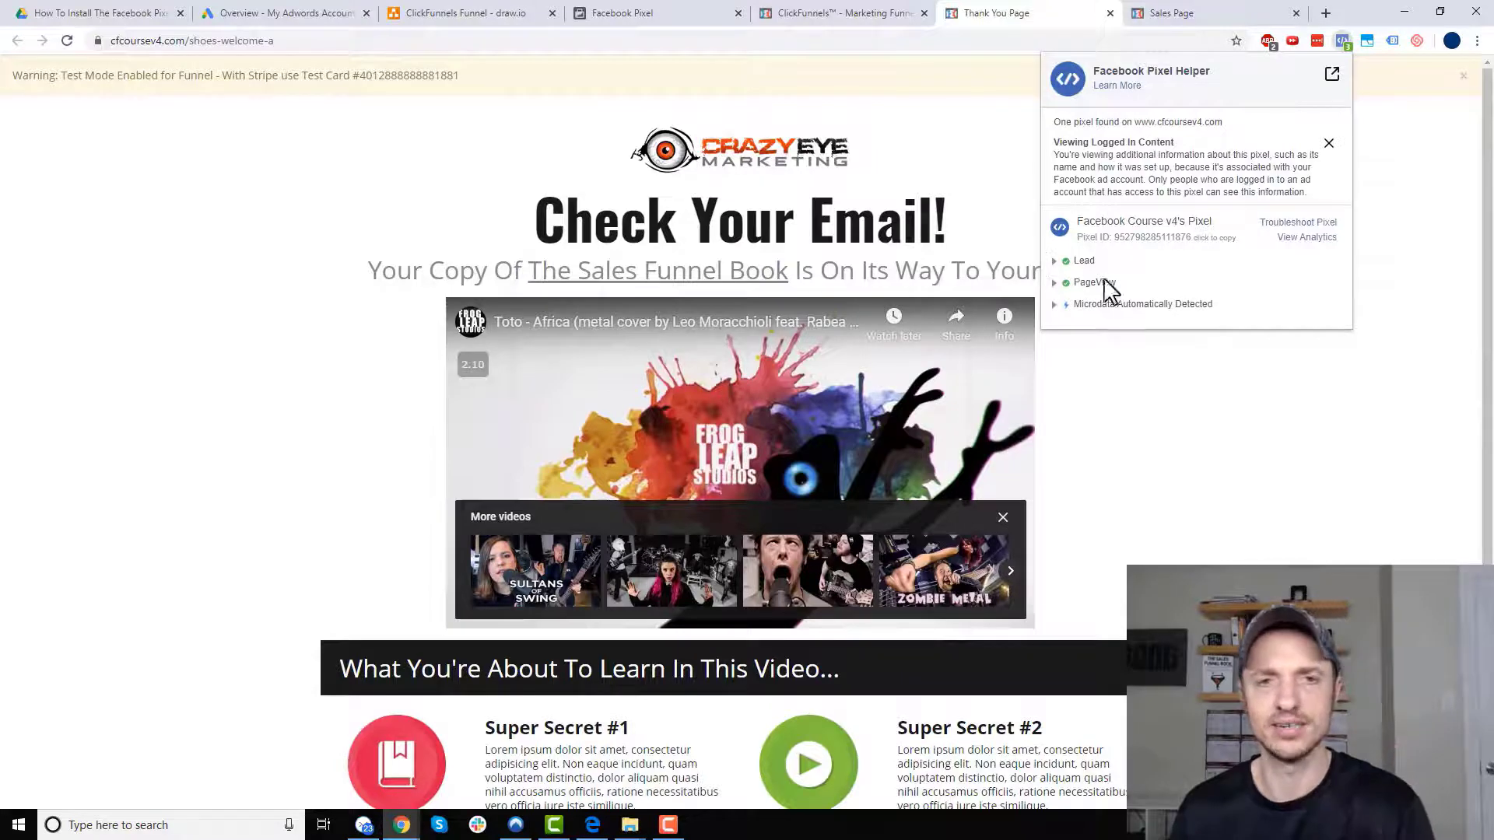
click(1321, 418)
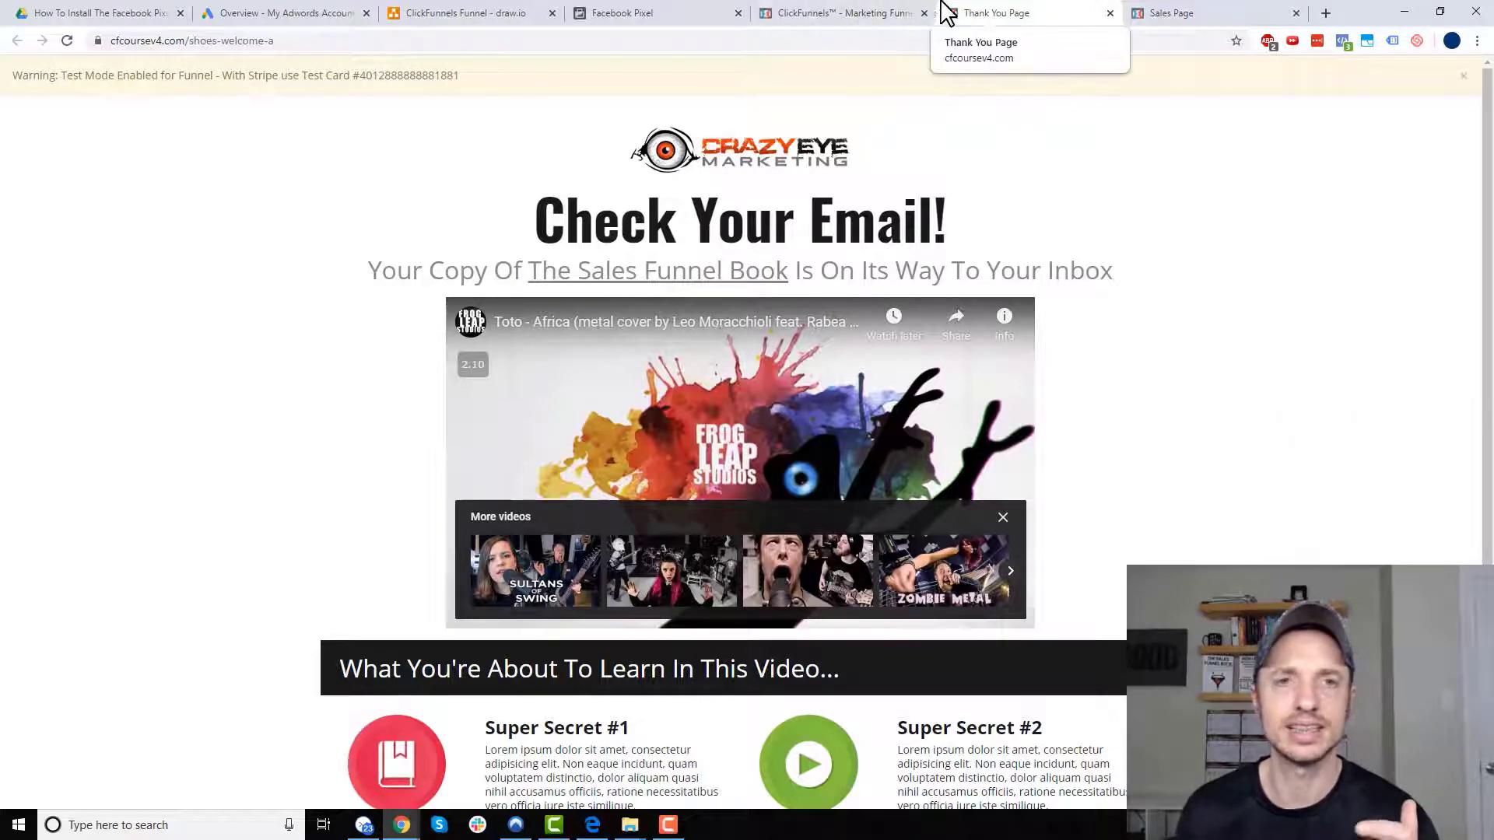
click(889, 20)
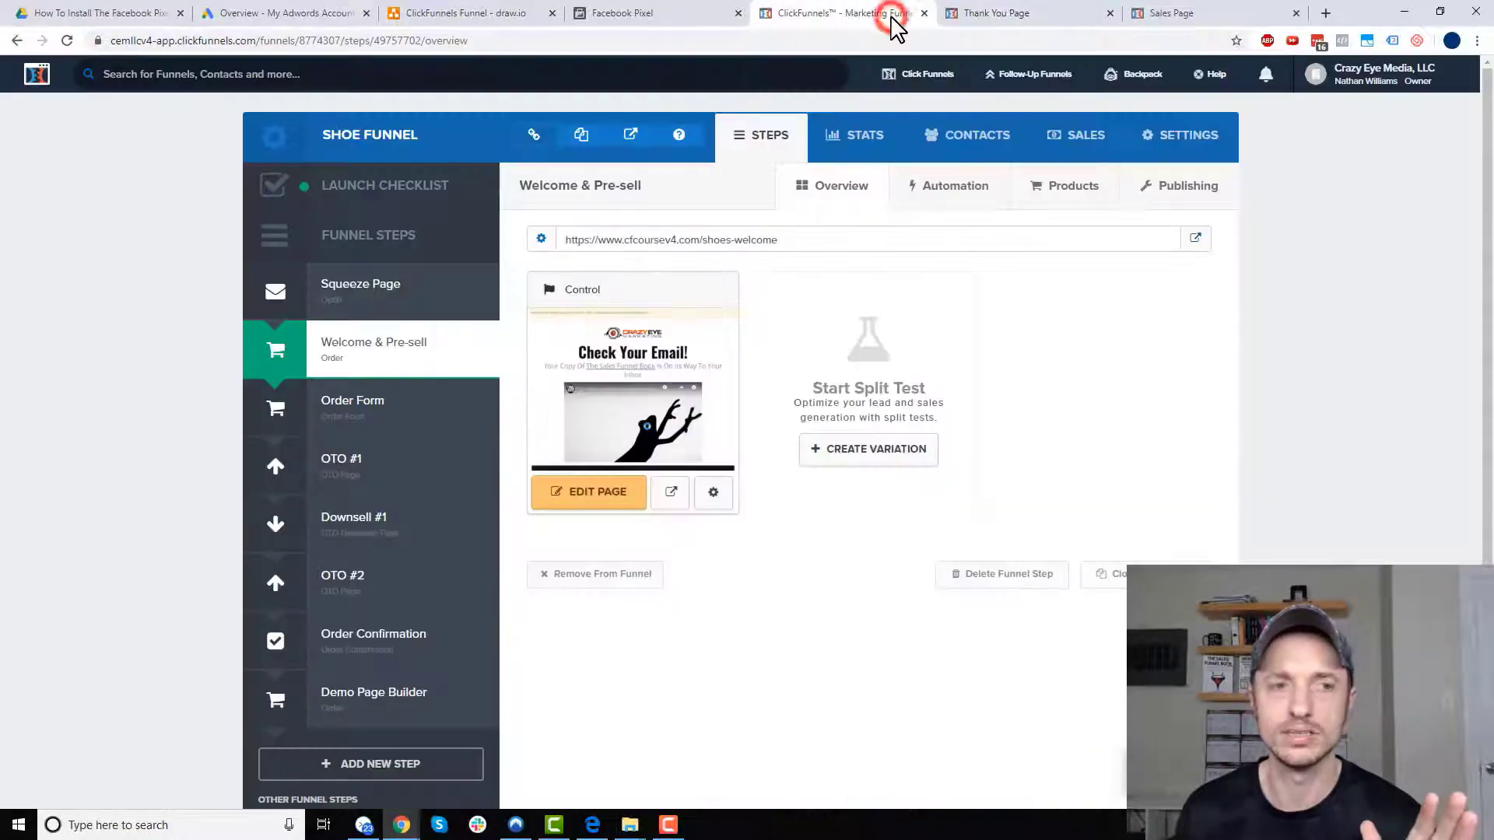
- Check the Order Form's planned events in draw.io and open the Order Form page editor
click(470, 24)
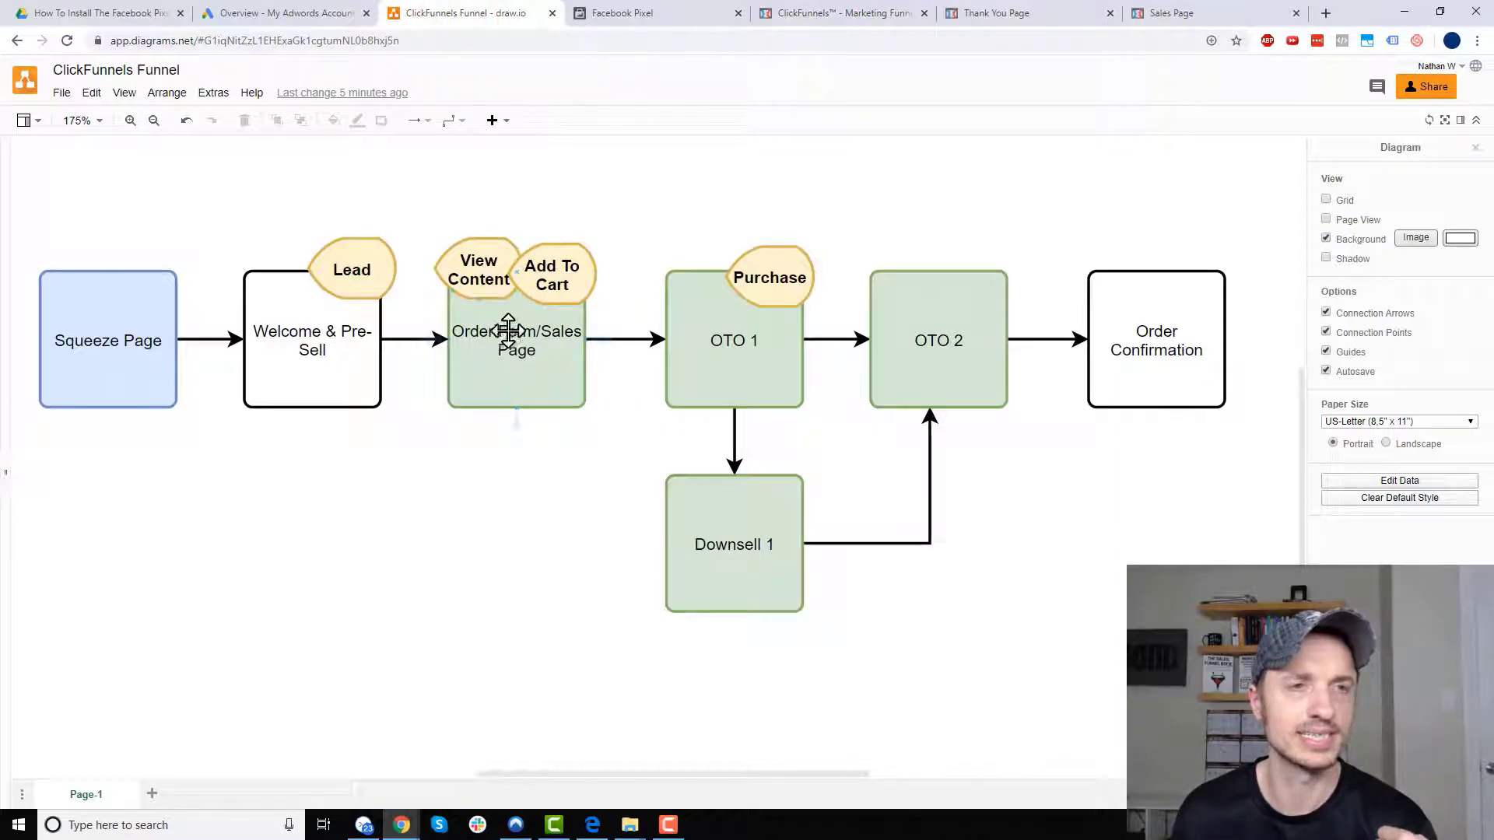
click(859, 22)
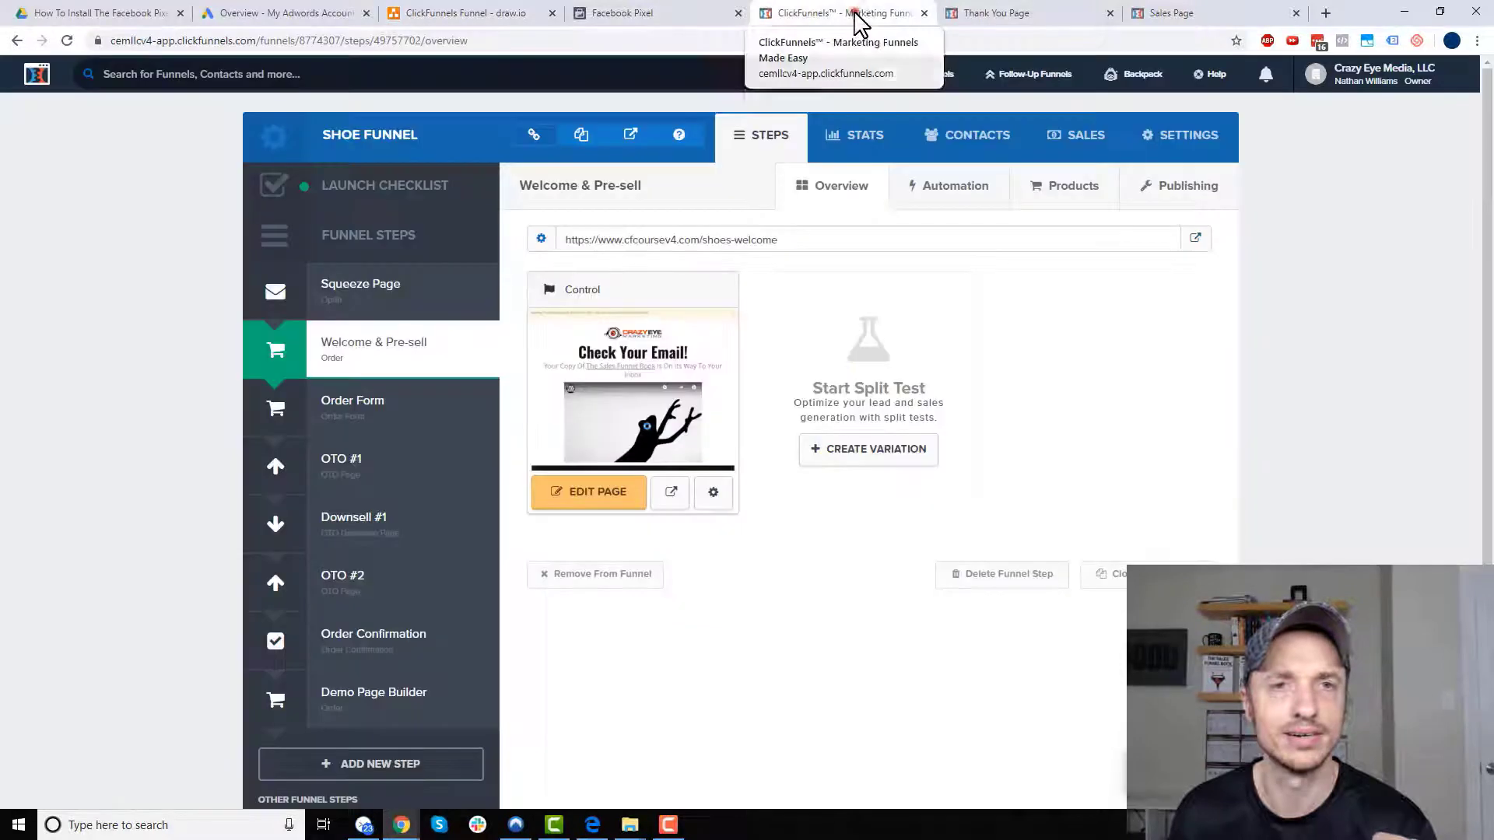
click(384, 420)
click(598, 510)
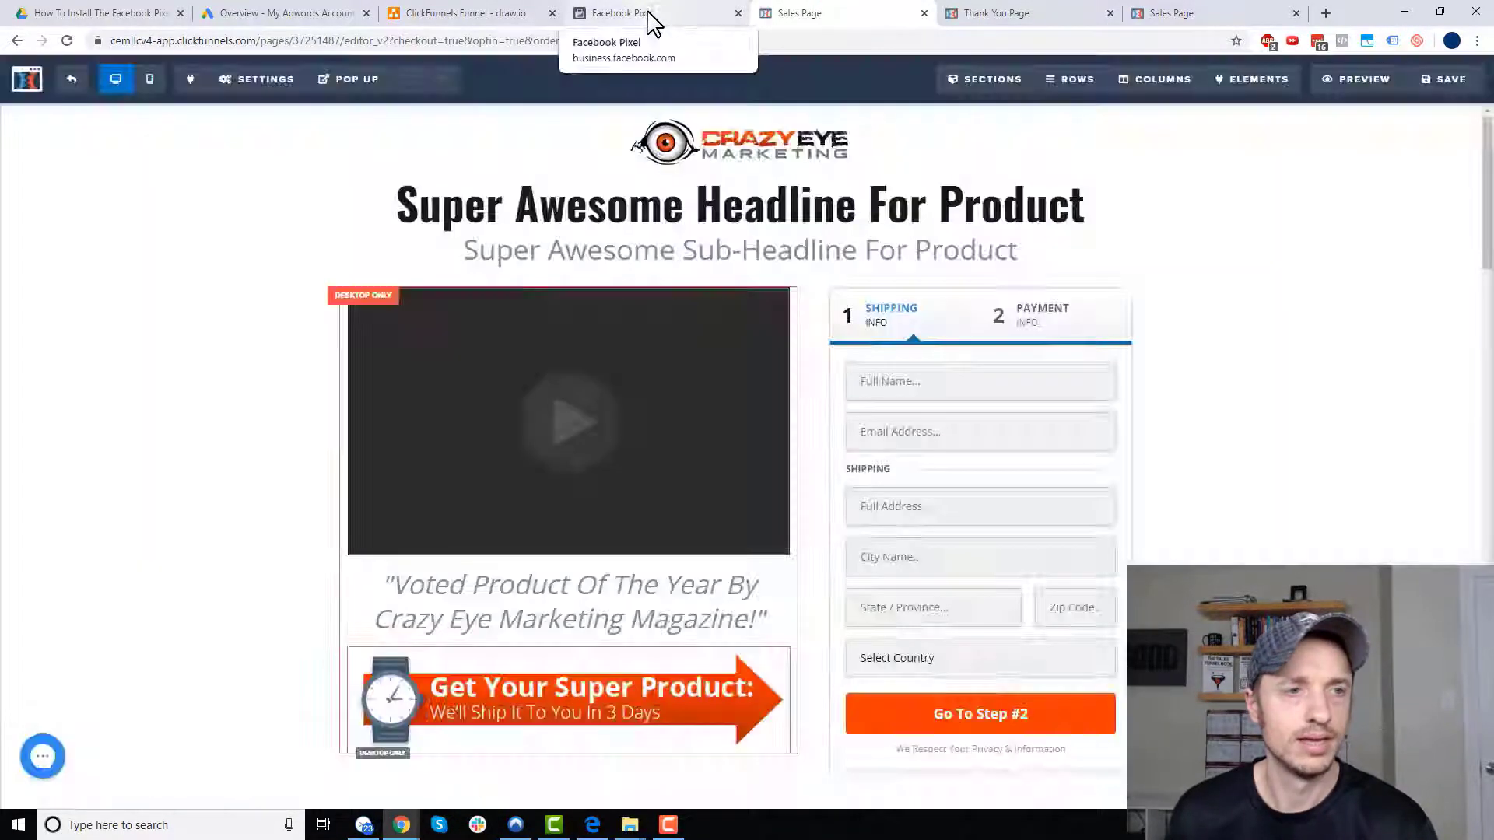
click(648, 15)
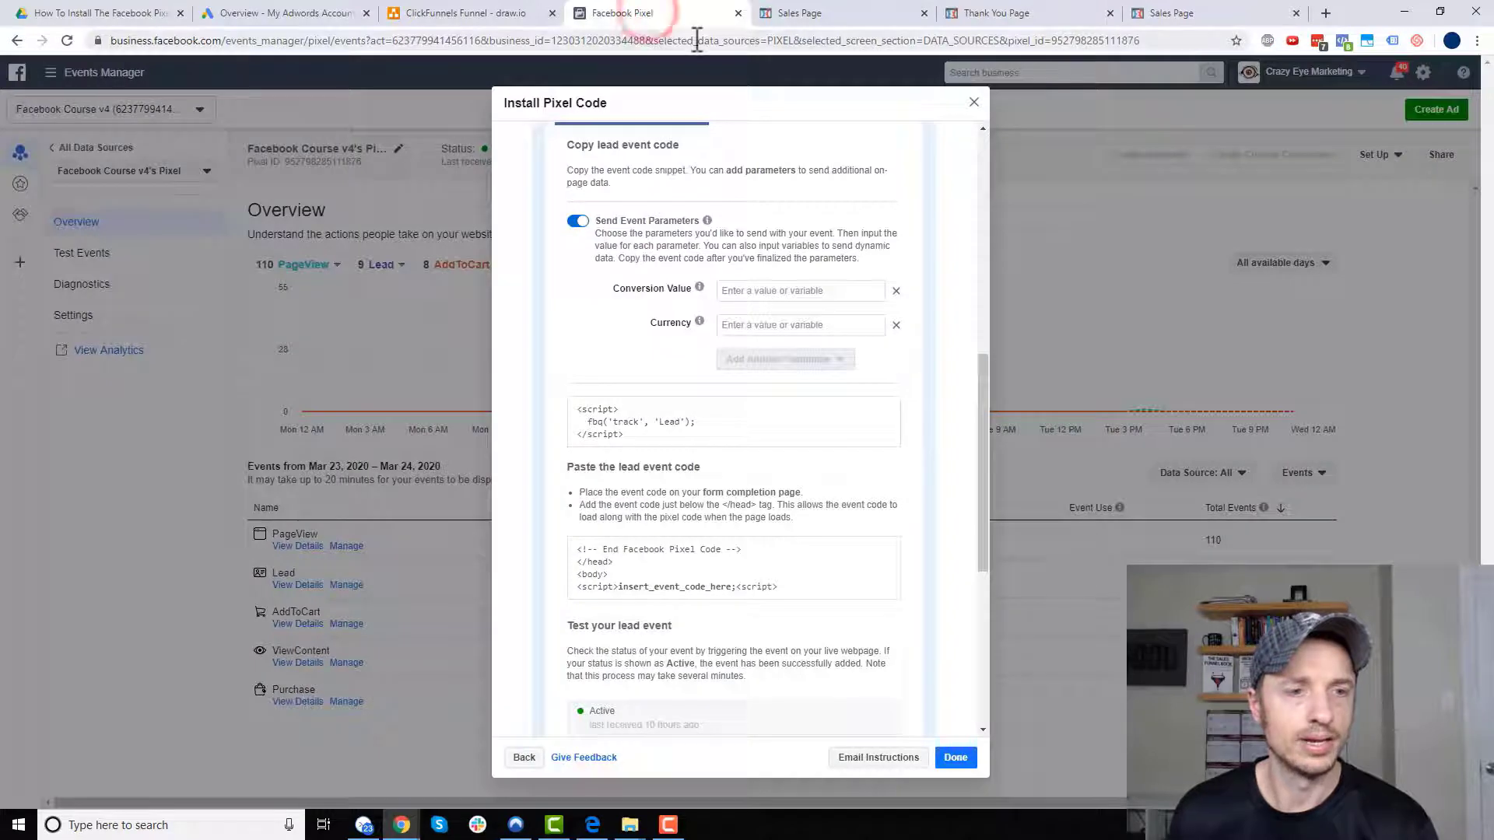
- Copy the Ecommerce and Retail View Content event code and return to the Sales Page editor
scroll(671, 222, up, 10)
click(645, 302)
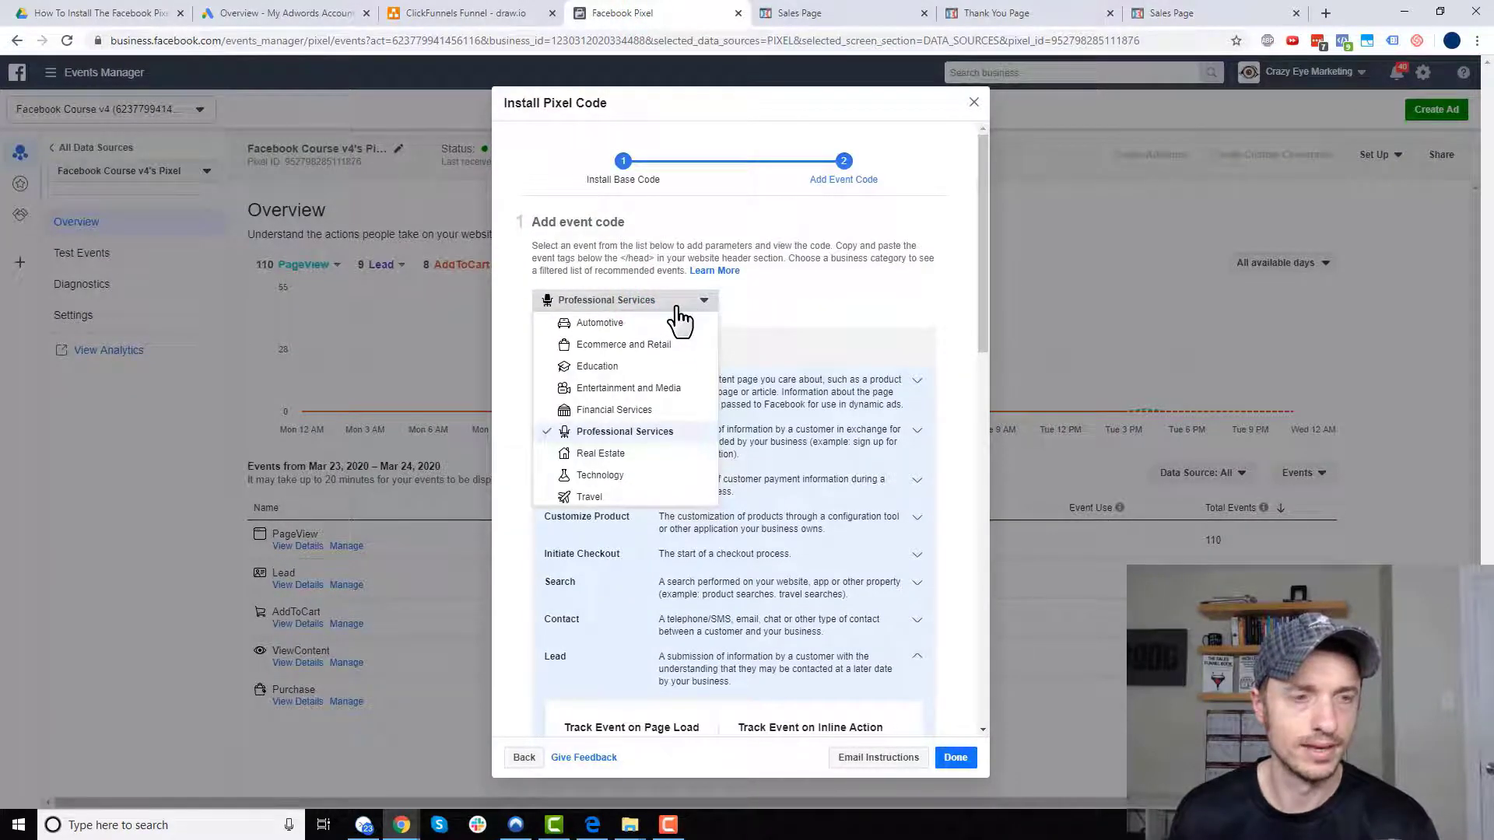
click(646, 347)
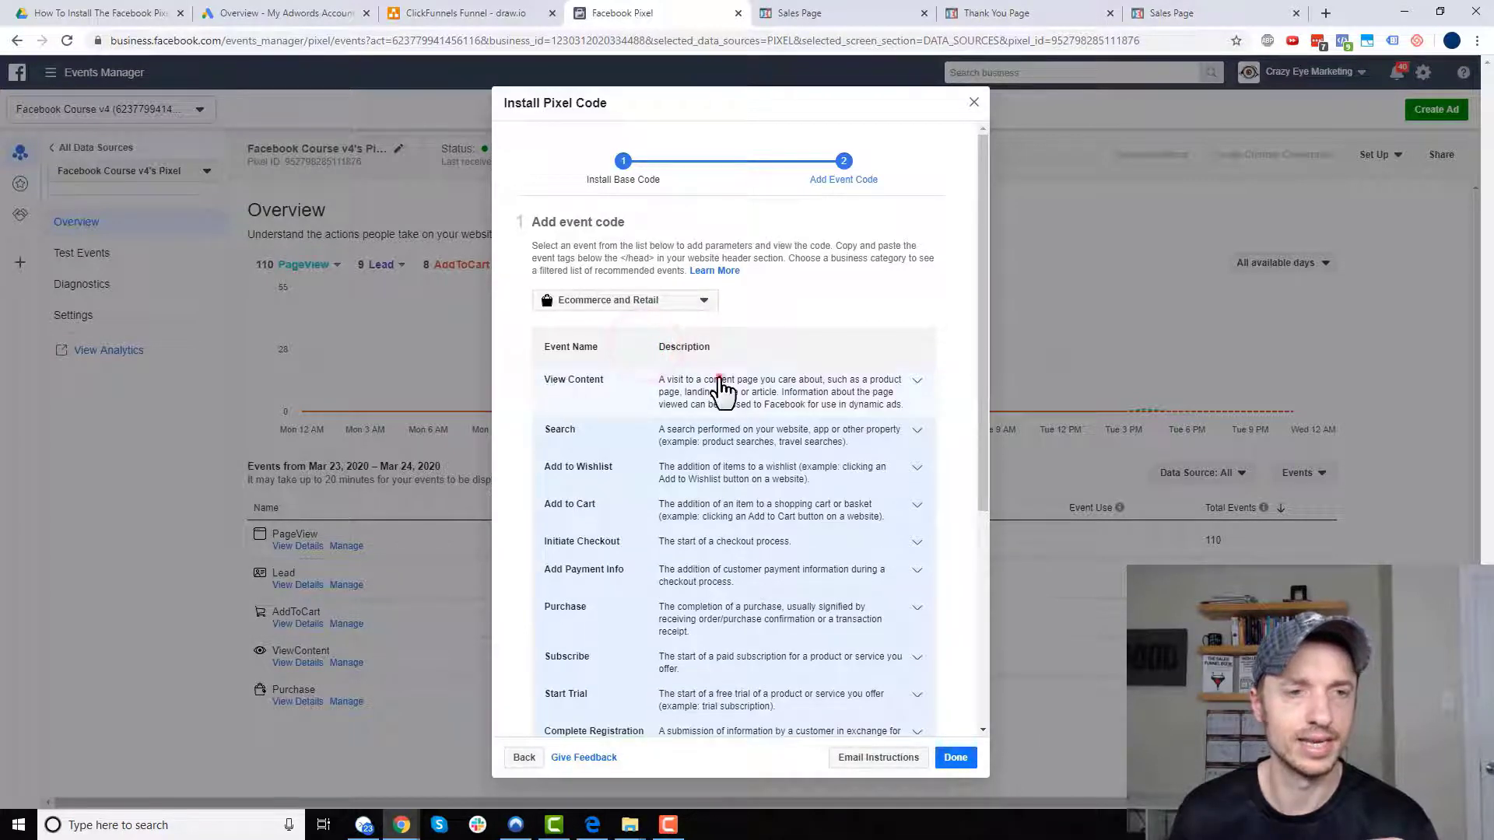
click(721, 383)
scroll(796, 389, down, 3)
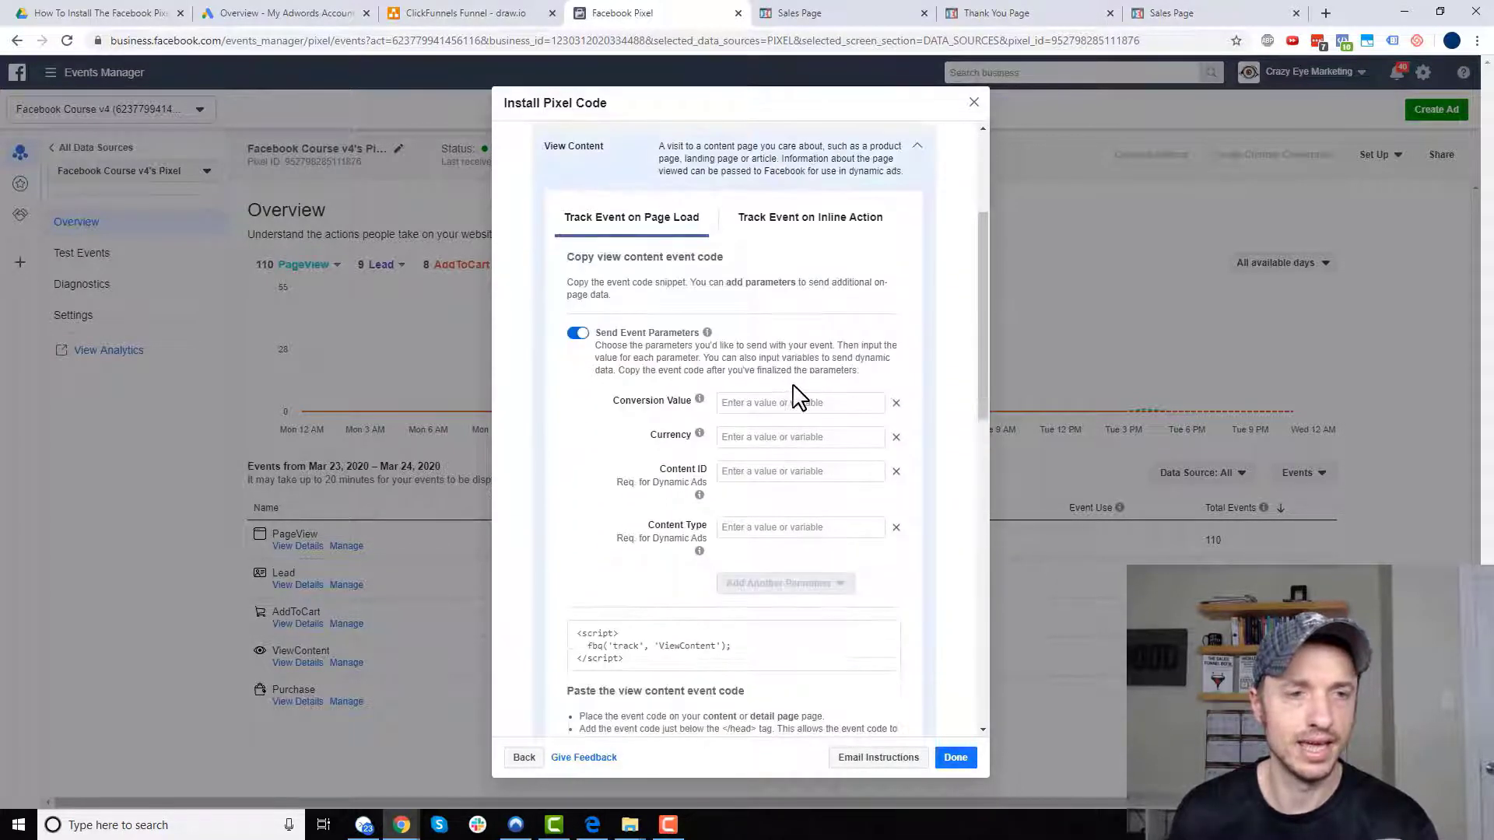
scroll(798, 398, down, 2)
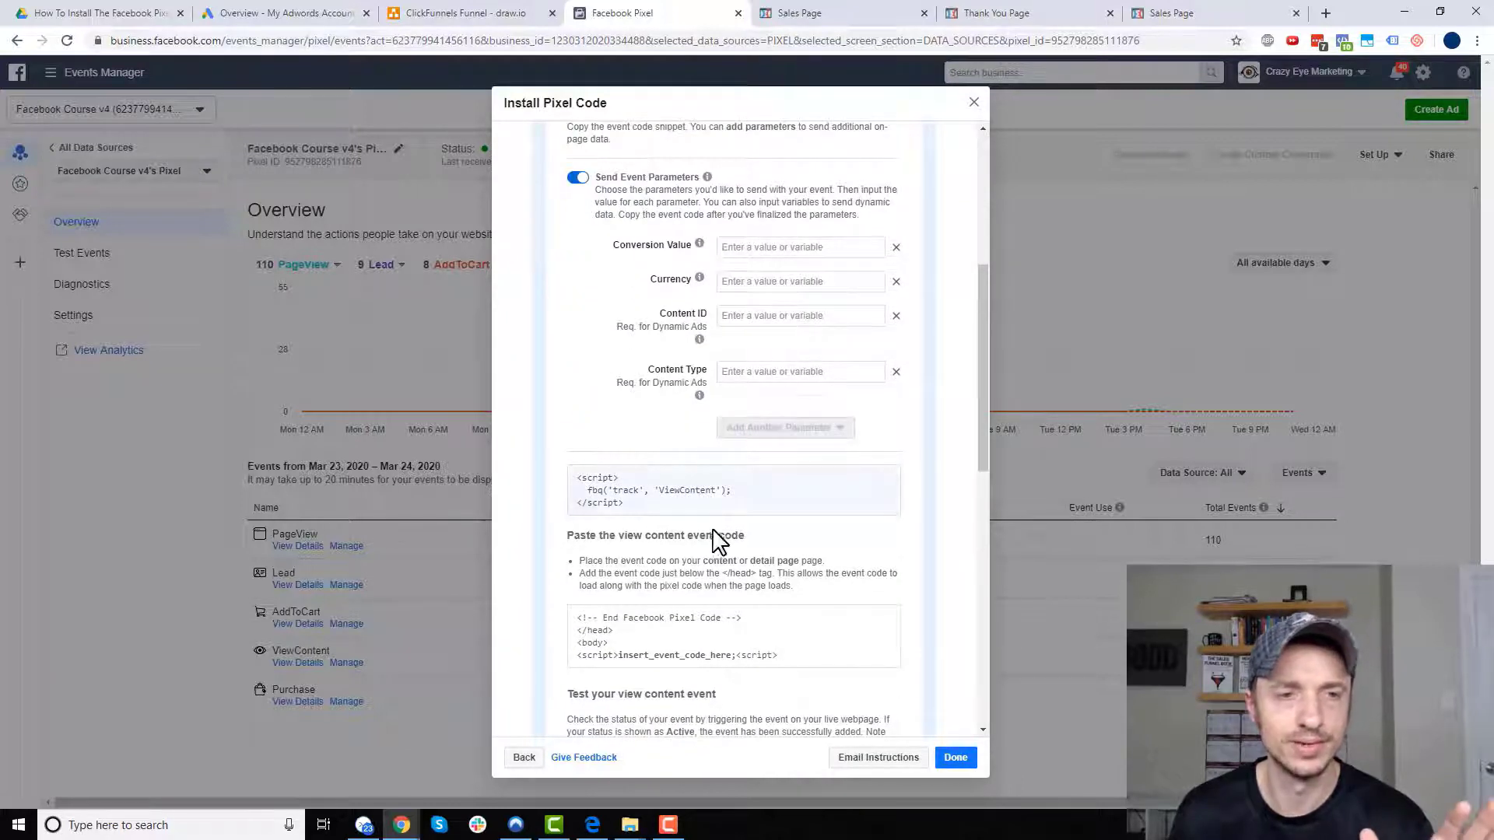
click(738, 502)
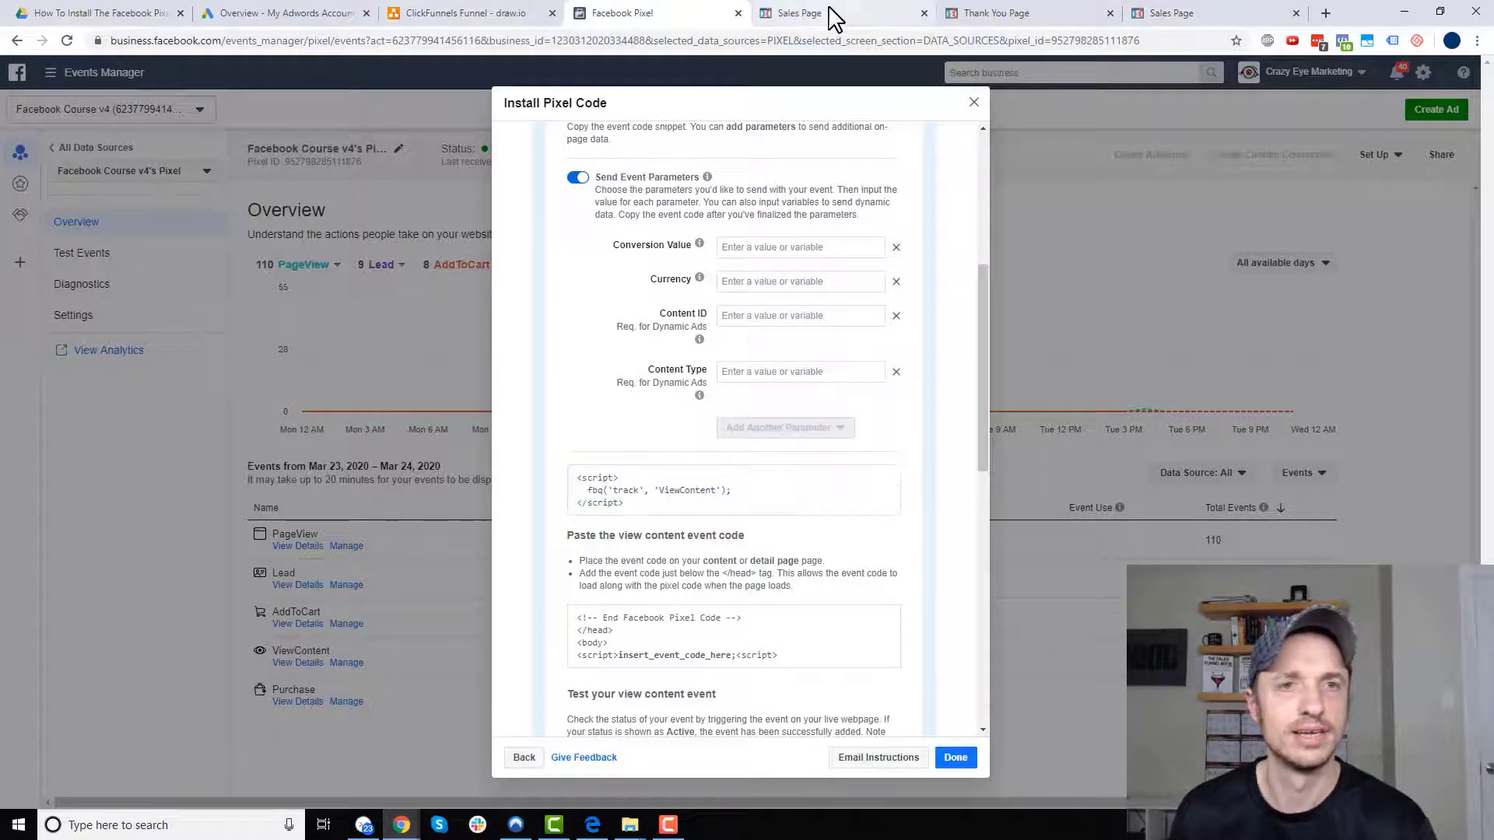
click(881, 13)
mouse_move(267, 81)
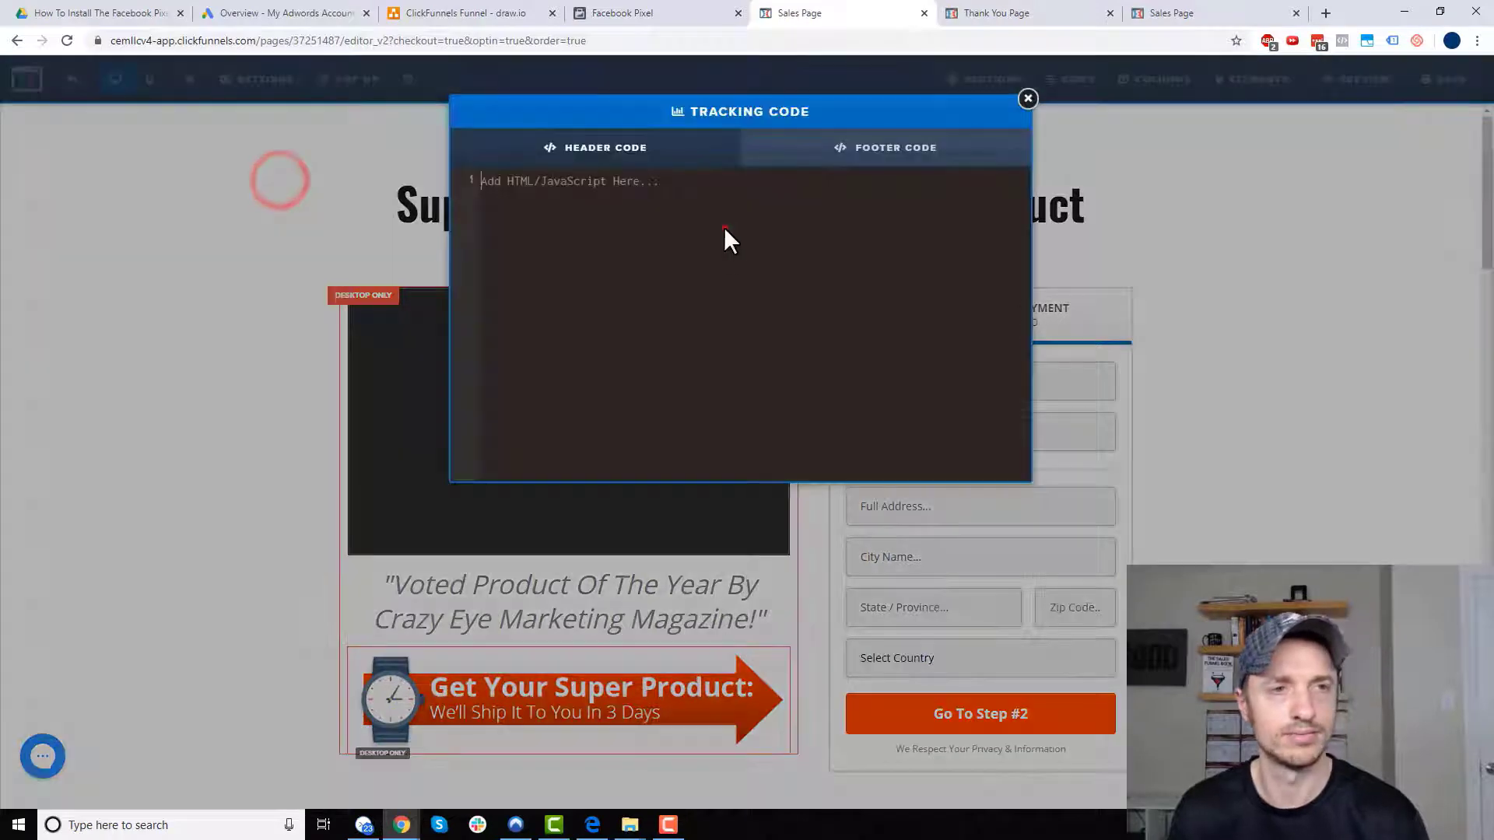
- Paste the ViewContent script into the Sales Page header code, then bring up the Pastebin AddToCart script
click(724, 227)
key(ctrl+v)
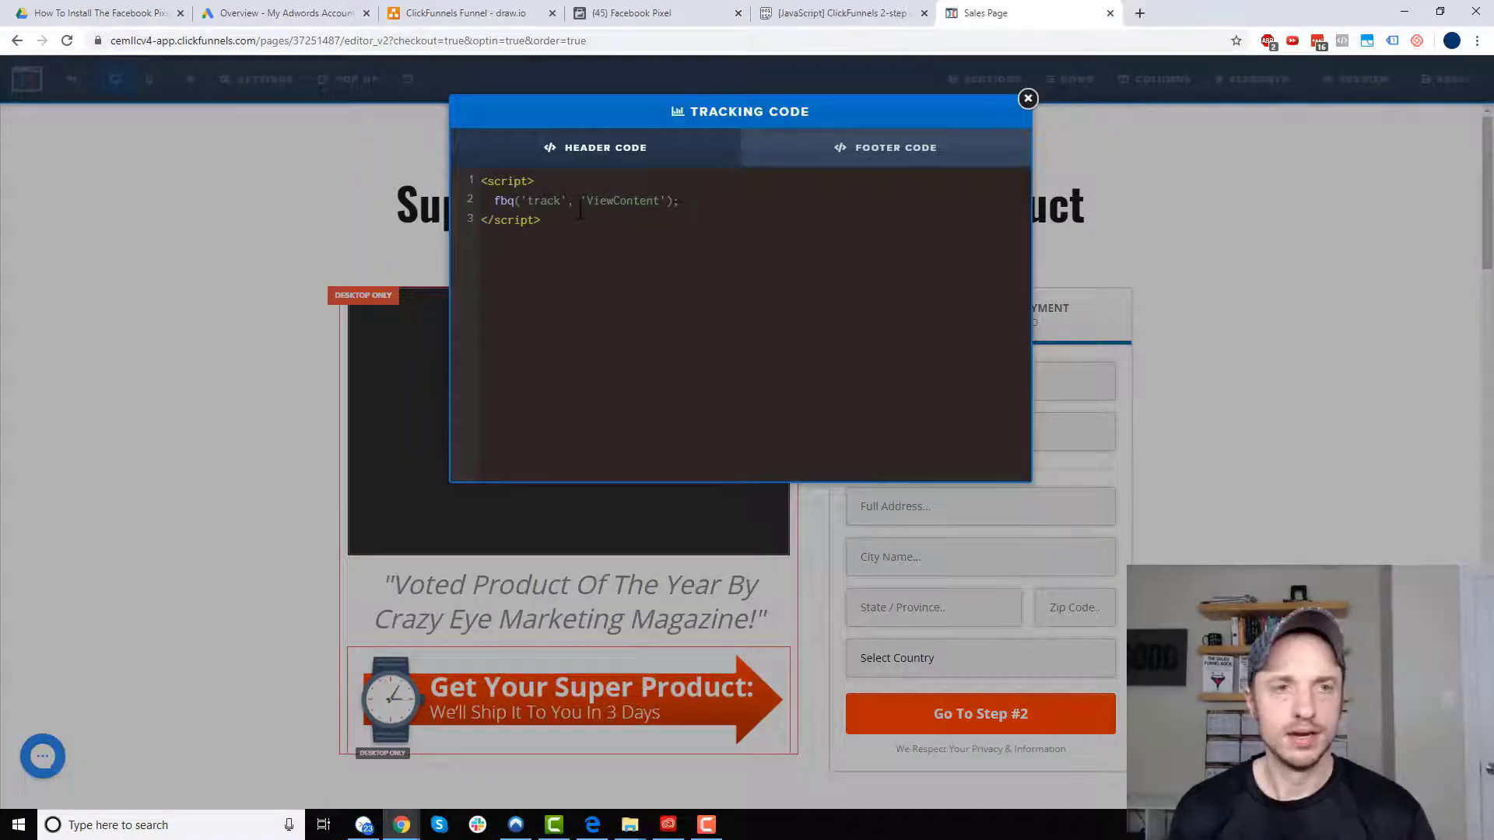
click(470, 14)
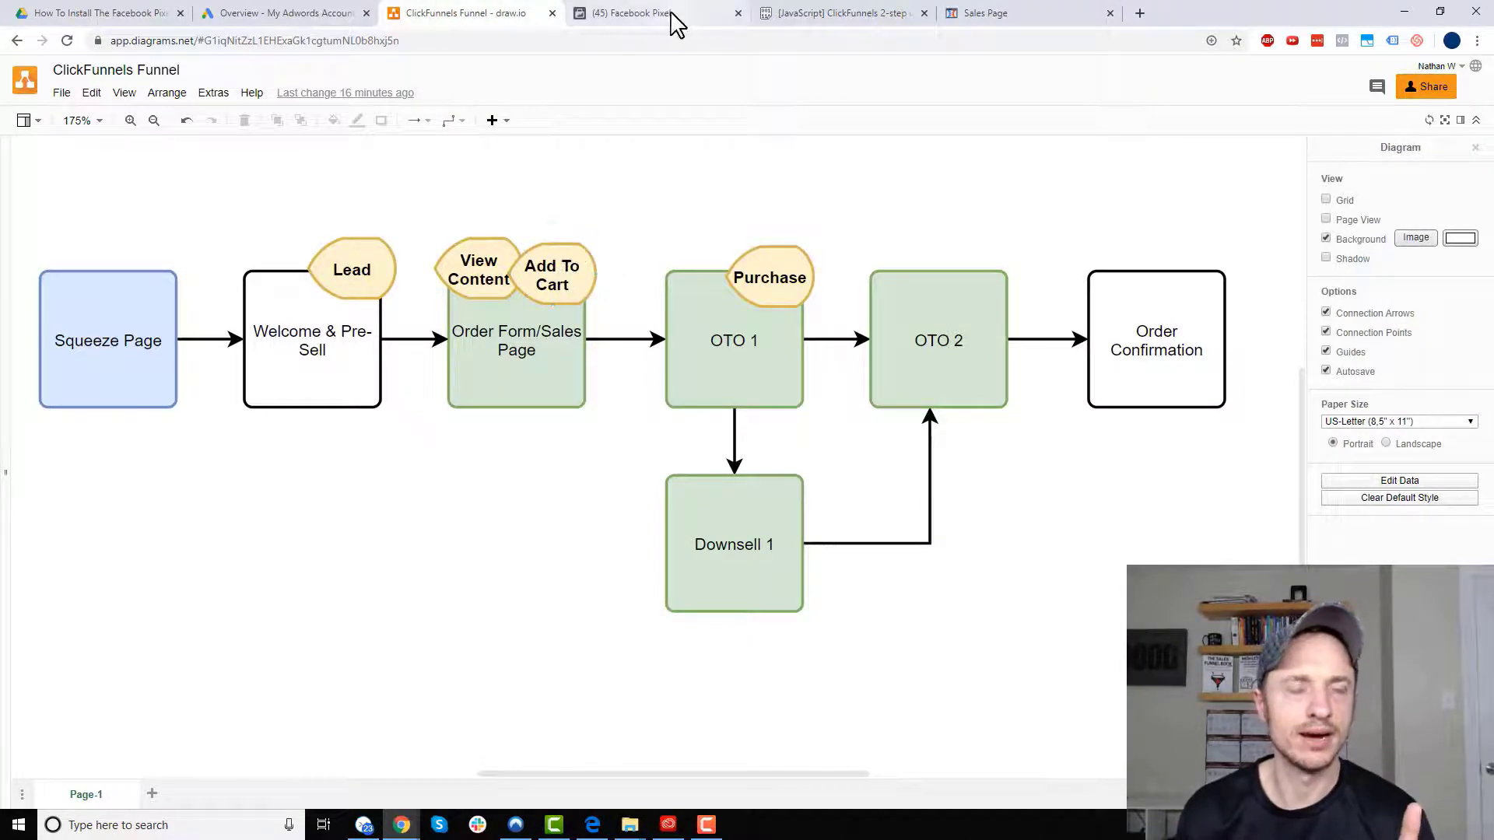
click(853, 24)
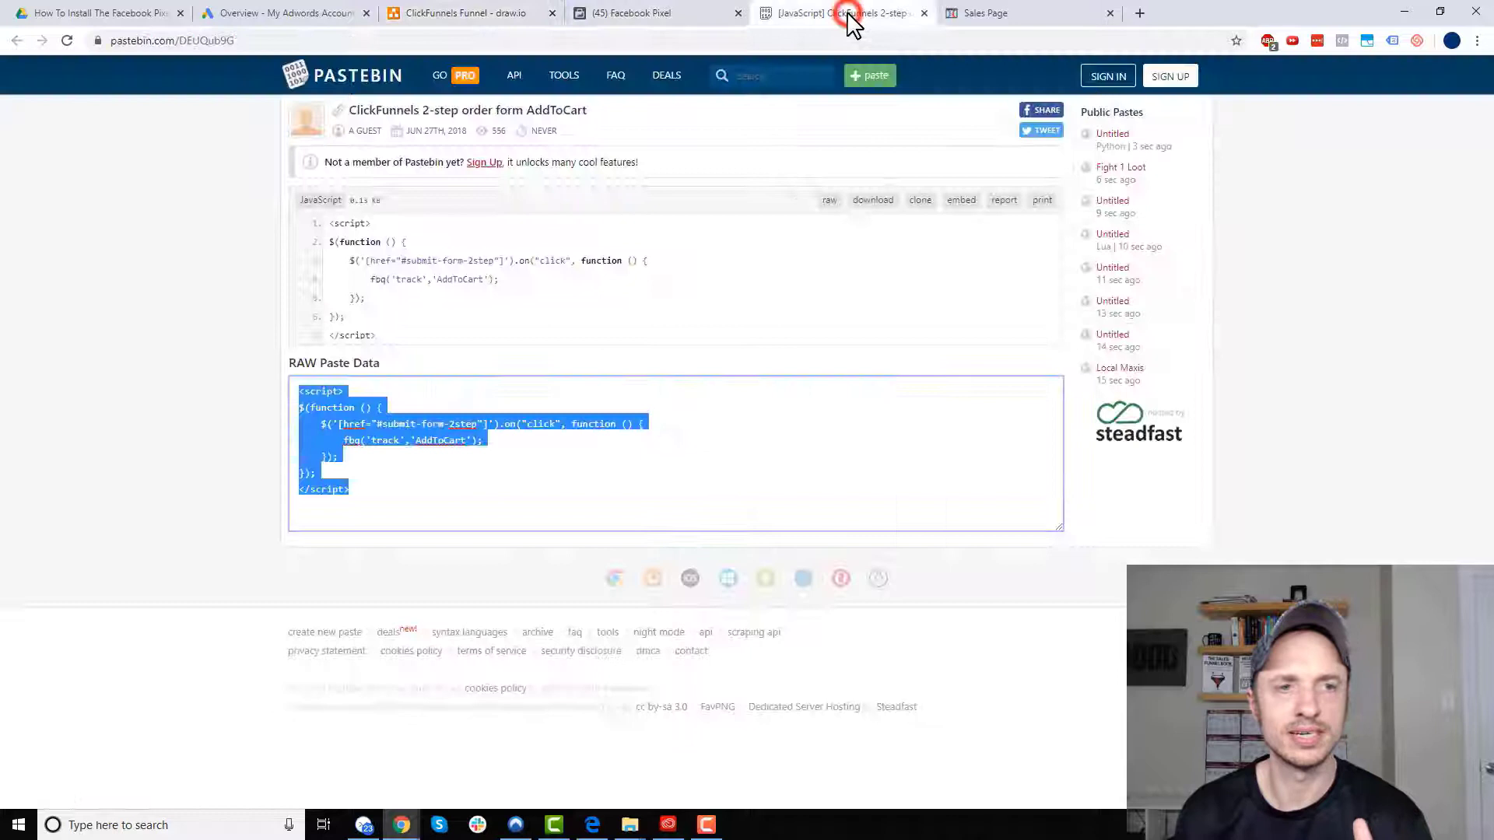
- Highlight the #submit-form-2step trigger and the fbq AddToCart call, then select all seven script lines
click(694, 283)
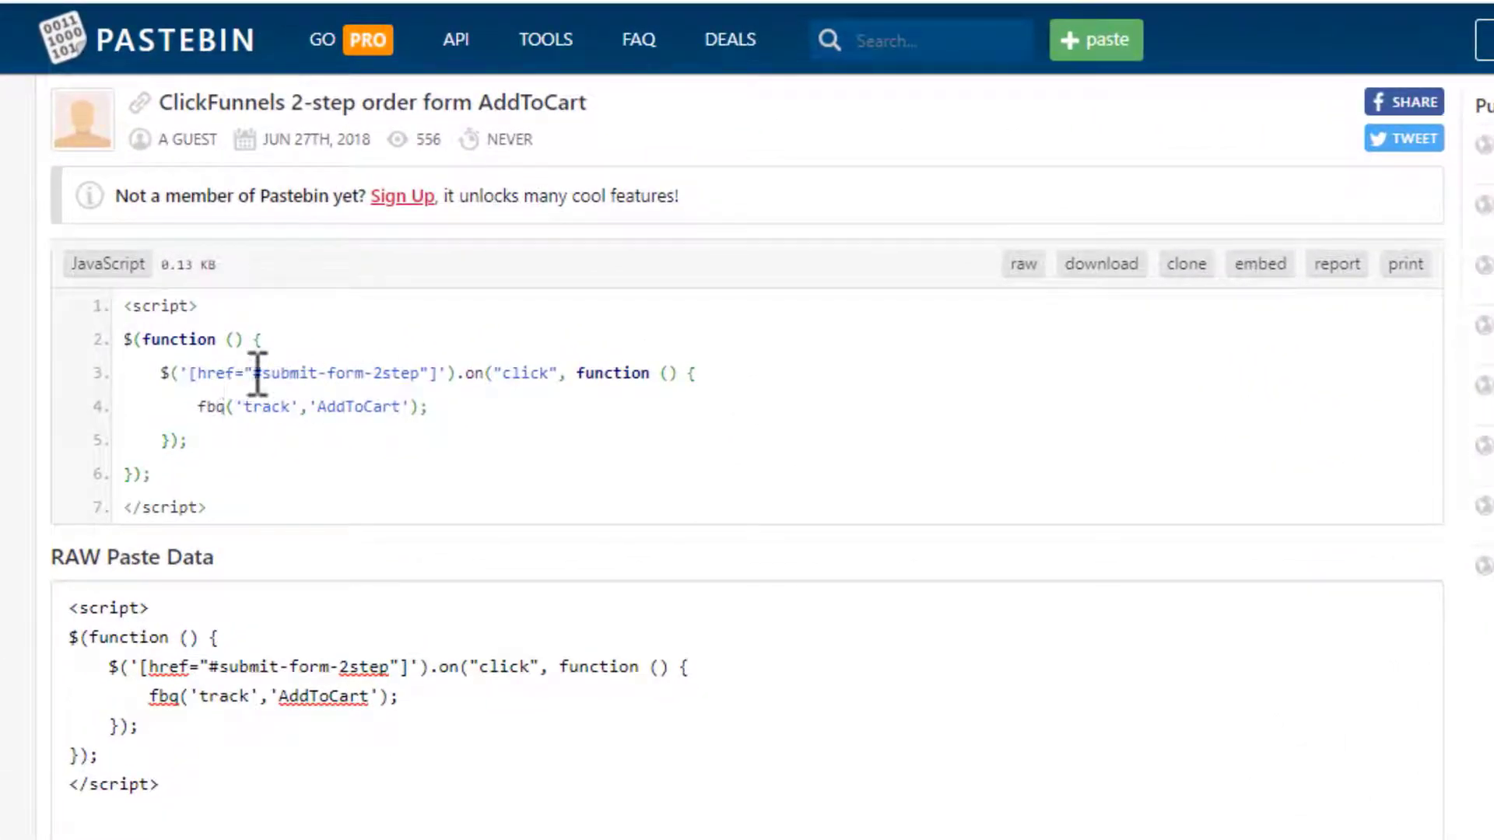
mouse_move(257, 374)
mouse_down()
mouse_move(417, 370)
mouse_move(427, 384)
mouse_move(263, 374)
mouse_up()
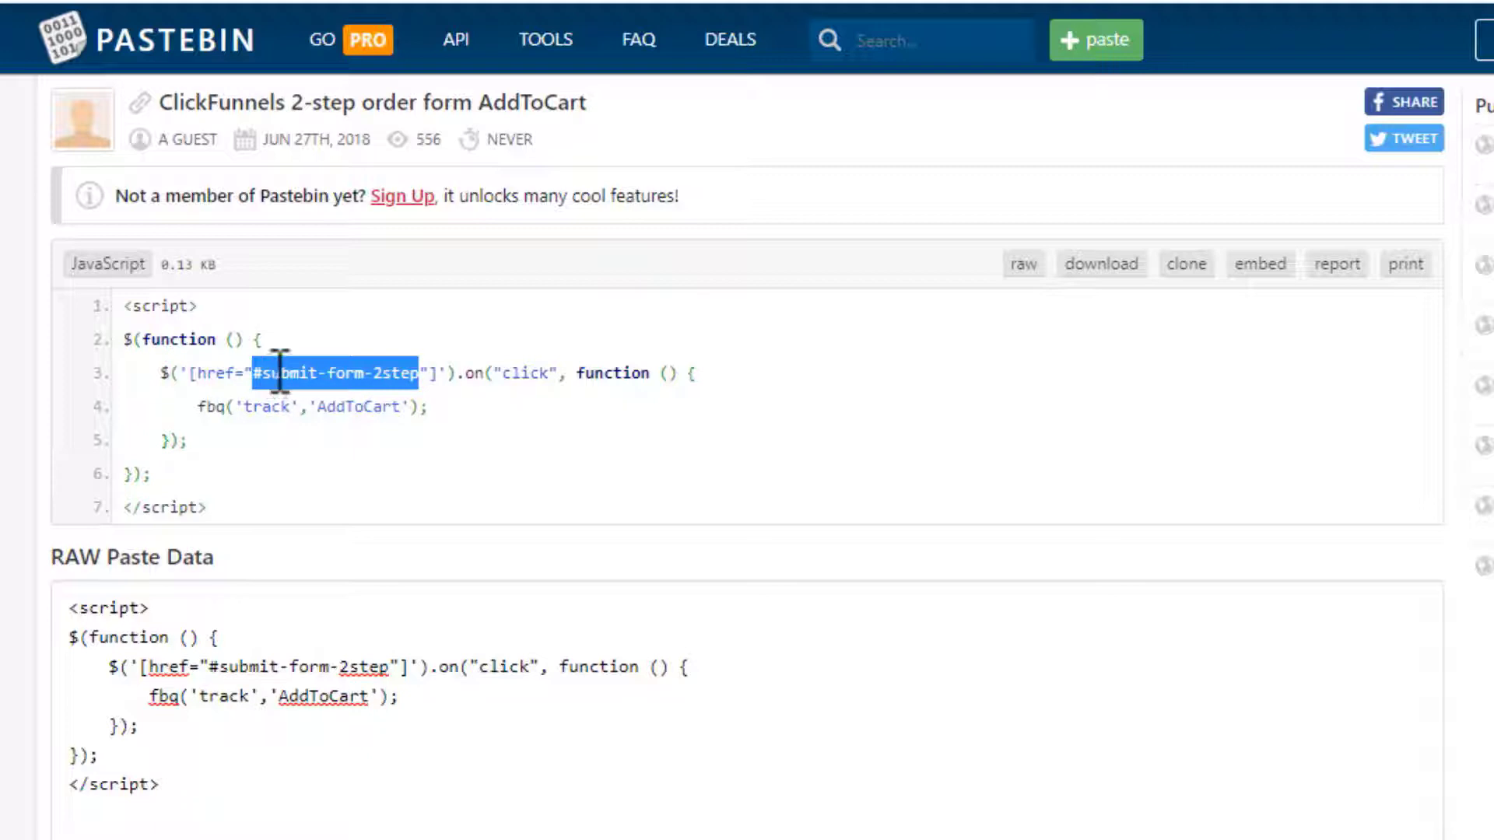
drag(498, 374, 571, 379)
click(517, 395)
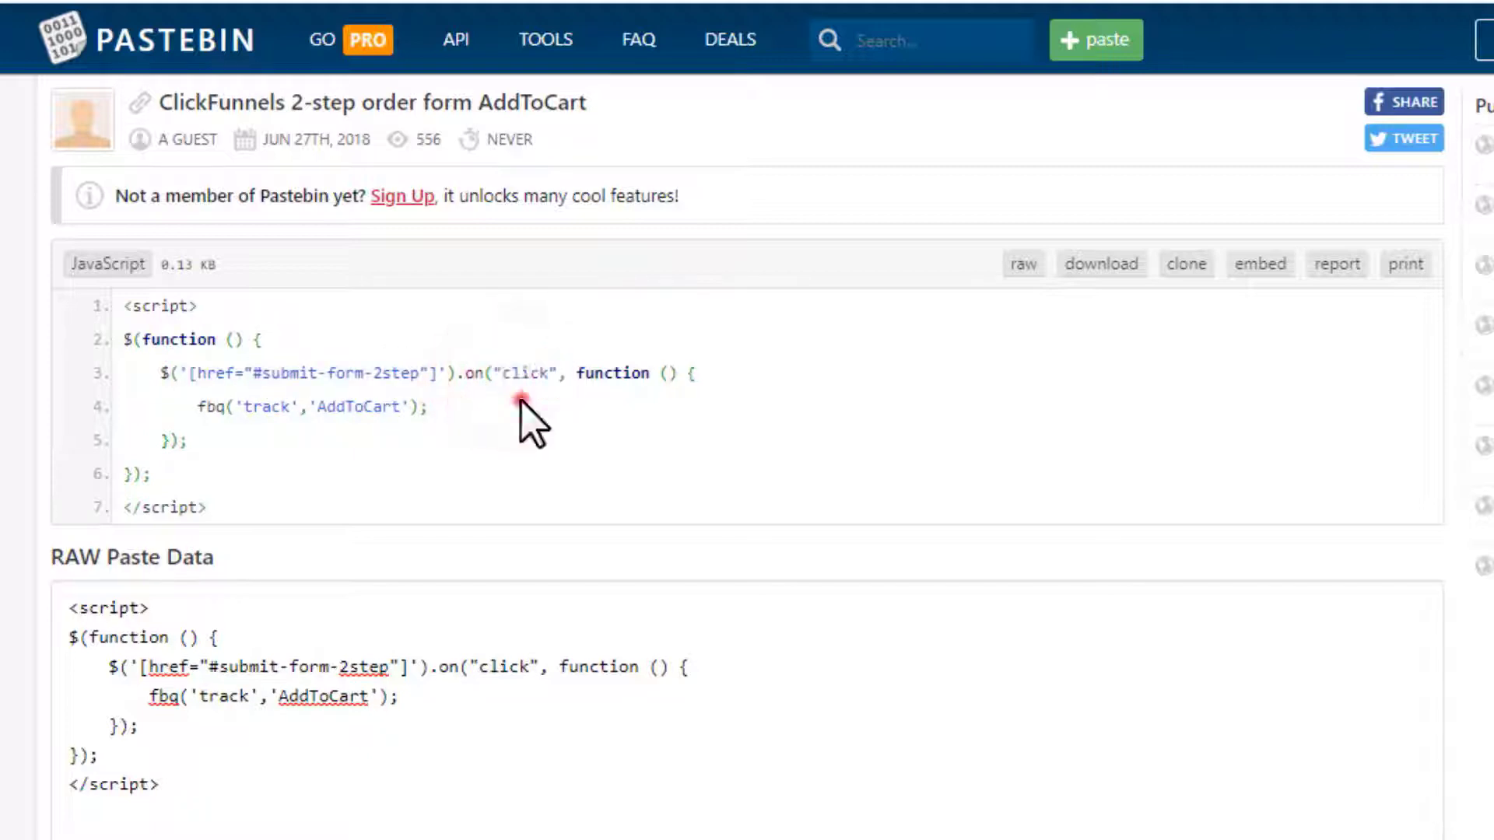
drag(440, 403, 200, 423)
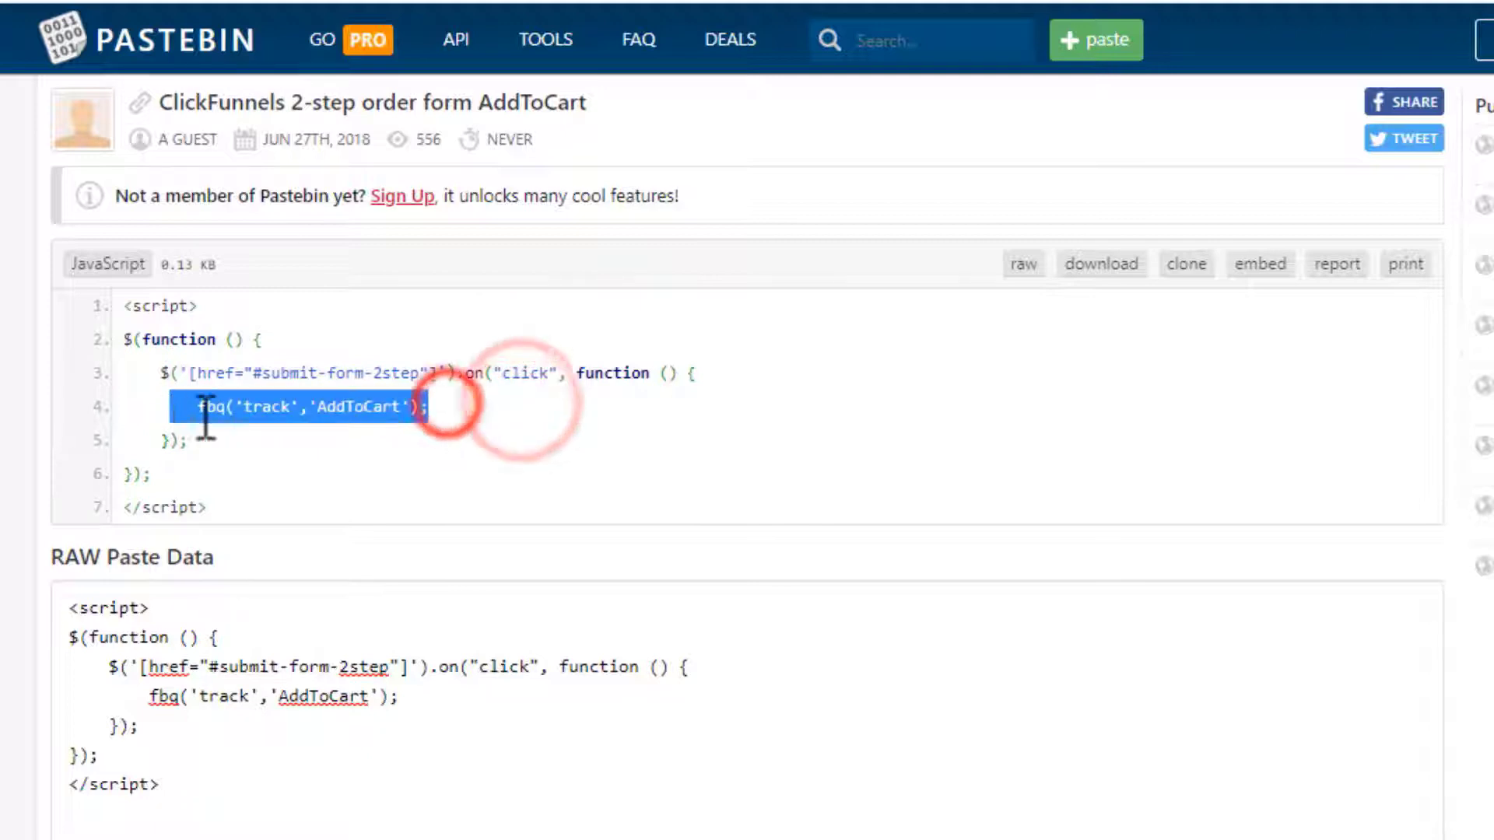
click(327, 413)
drag(442, 403, 205, 407)
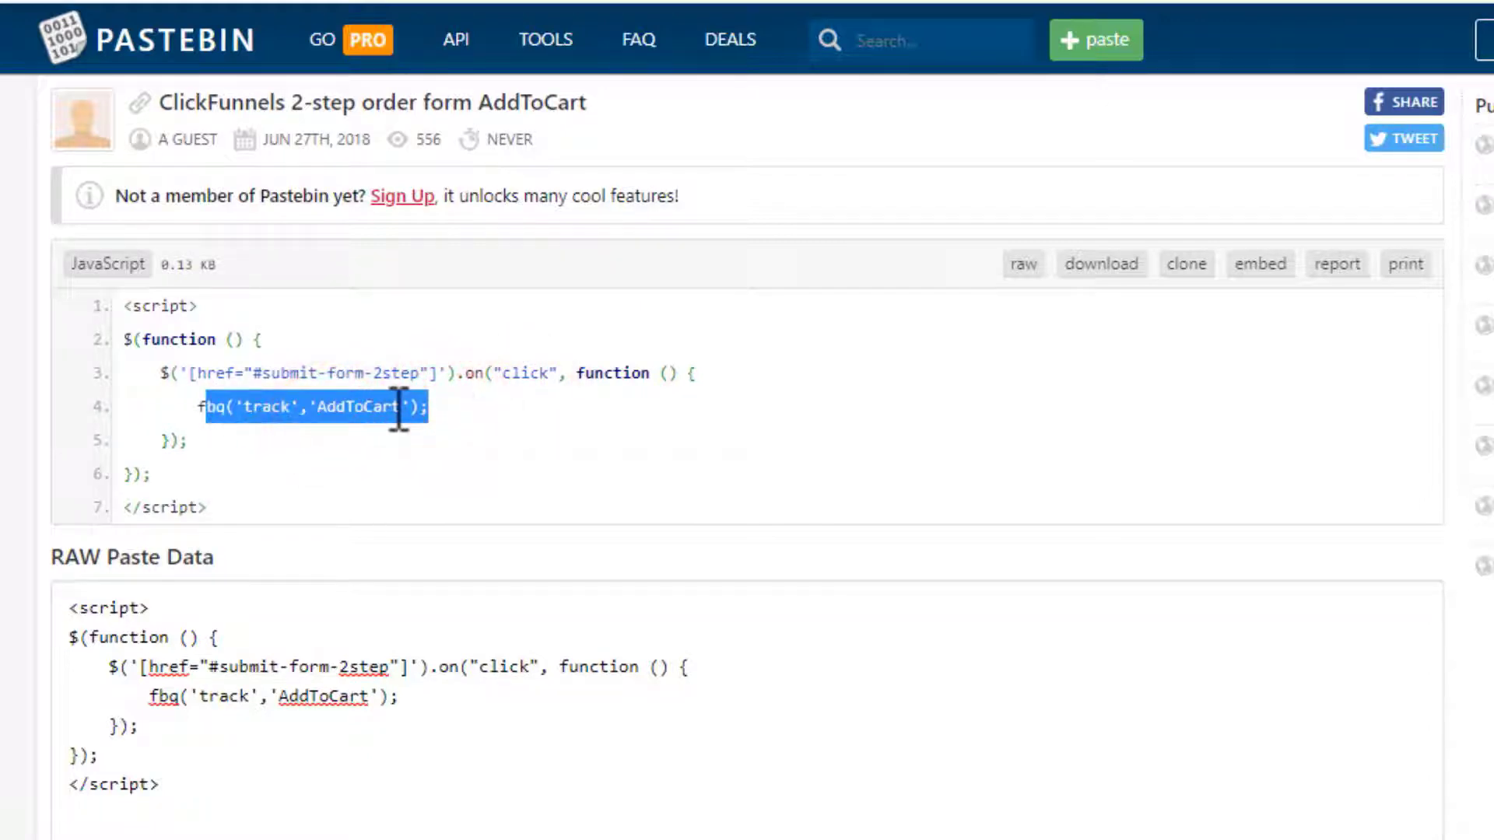
drag(260, 504, 123, 317)
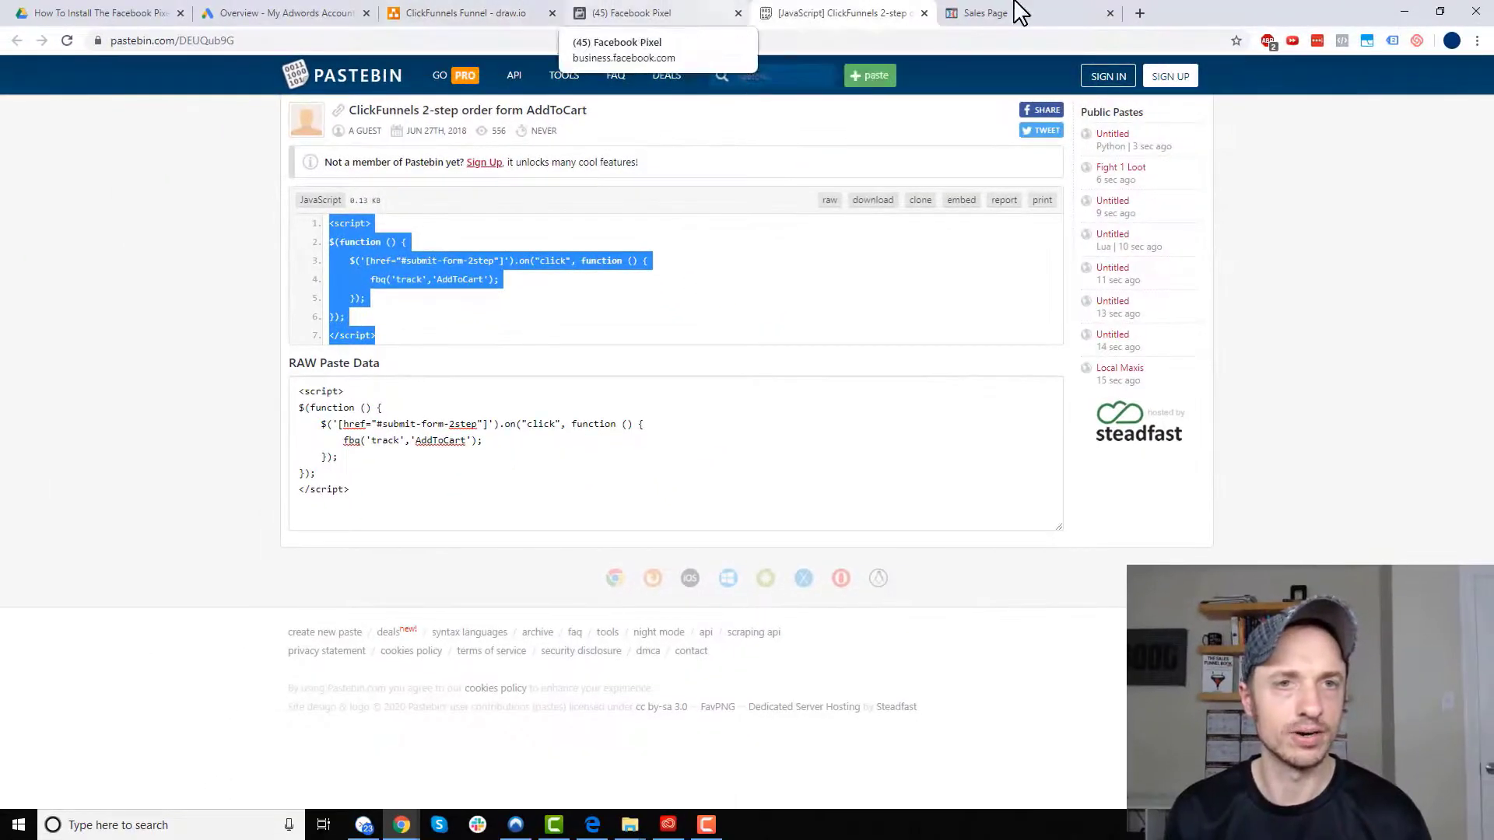
- Paste the AddToCart script into the Sales Page's Footer Code and save the page
click(1021, 11)
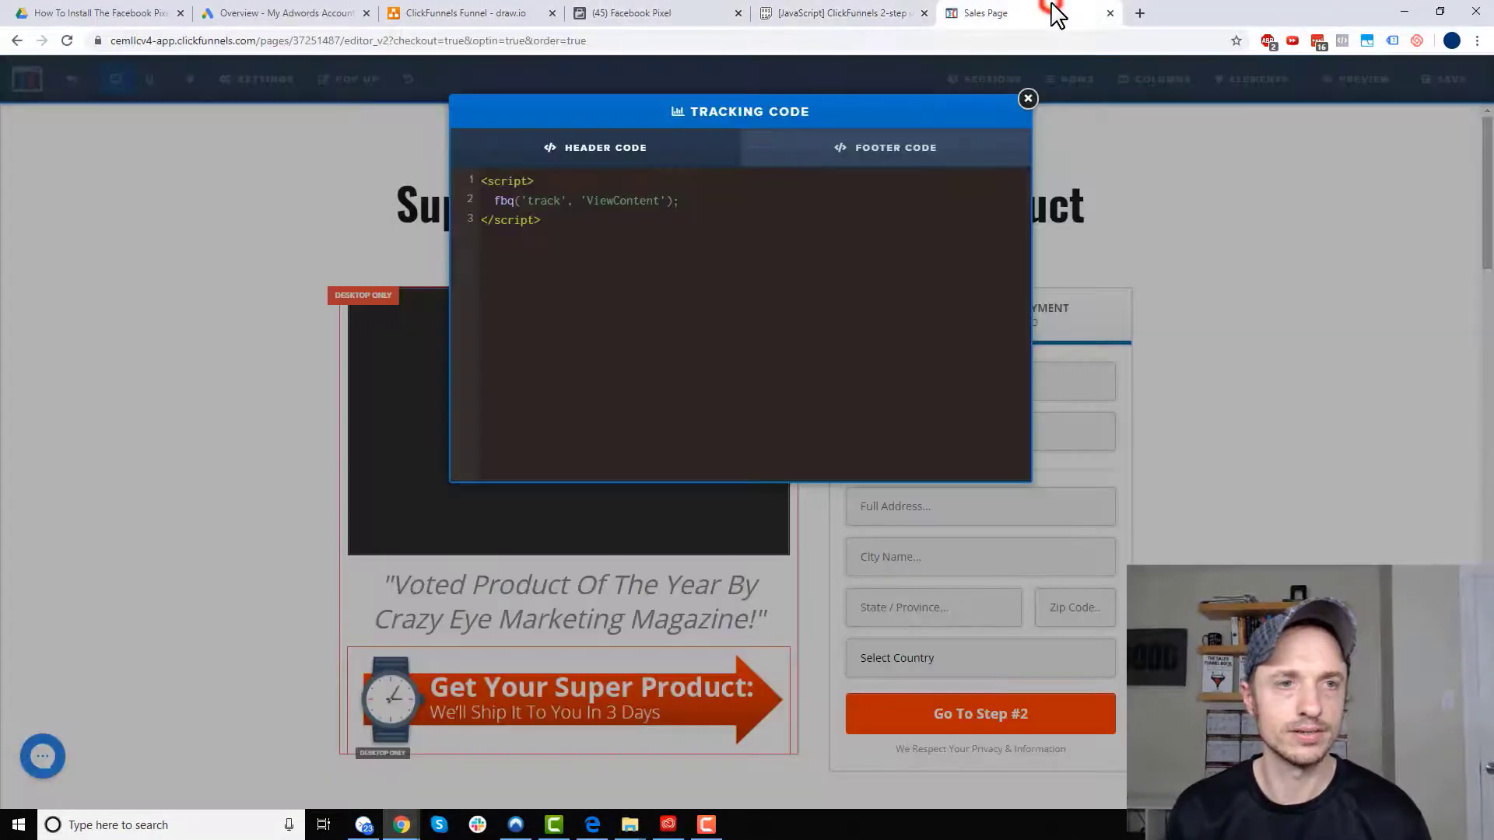
click(891, 150)
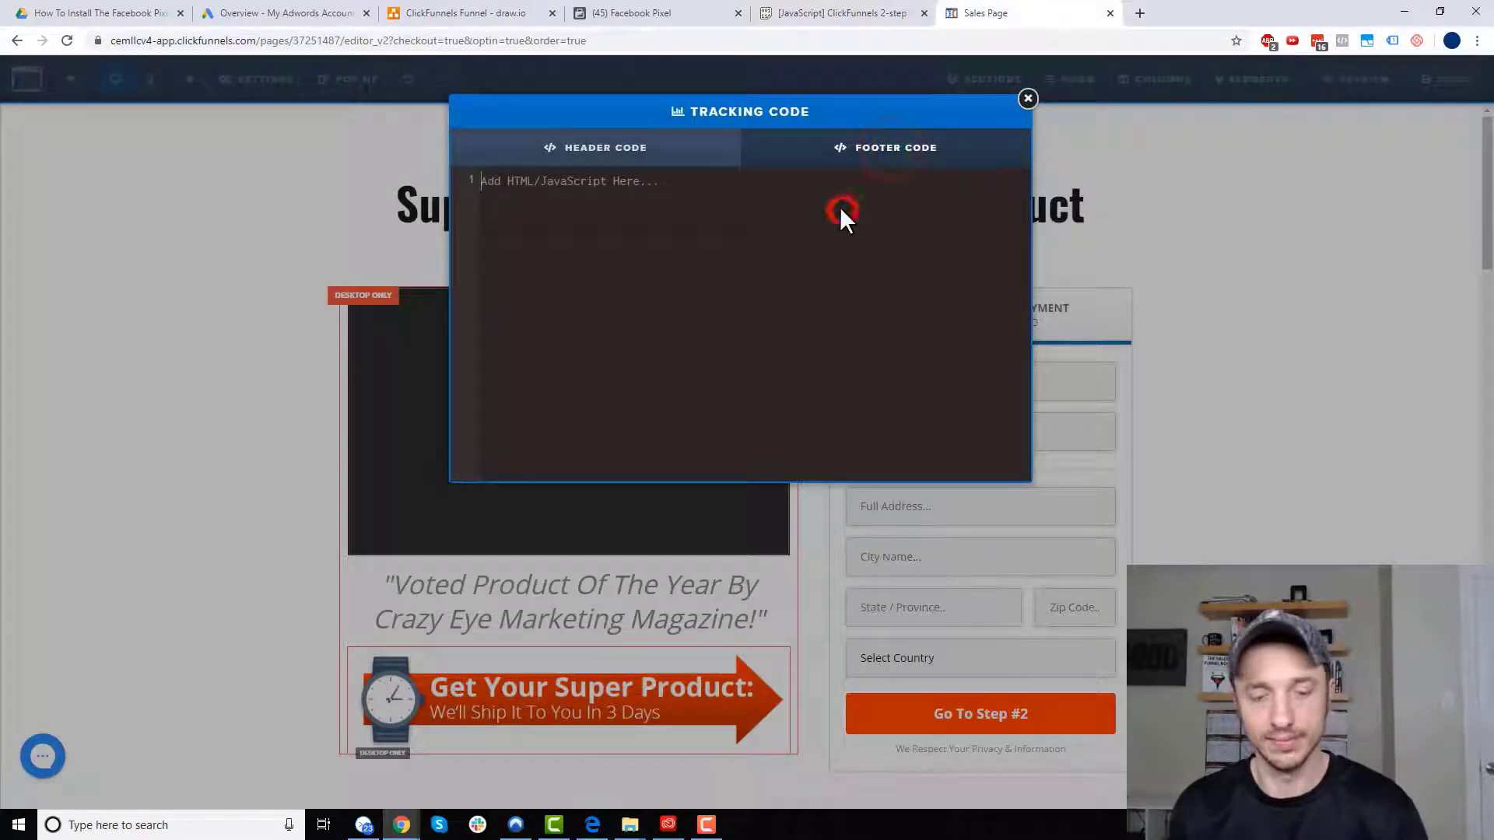
key(ctrl+v)
click(576, 148)
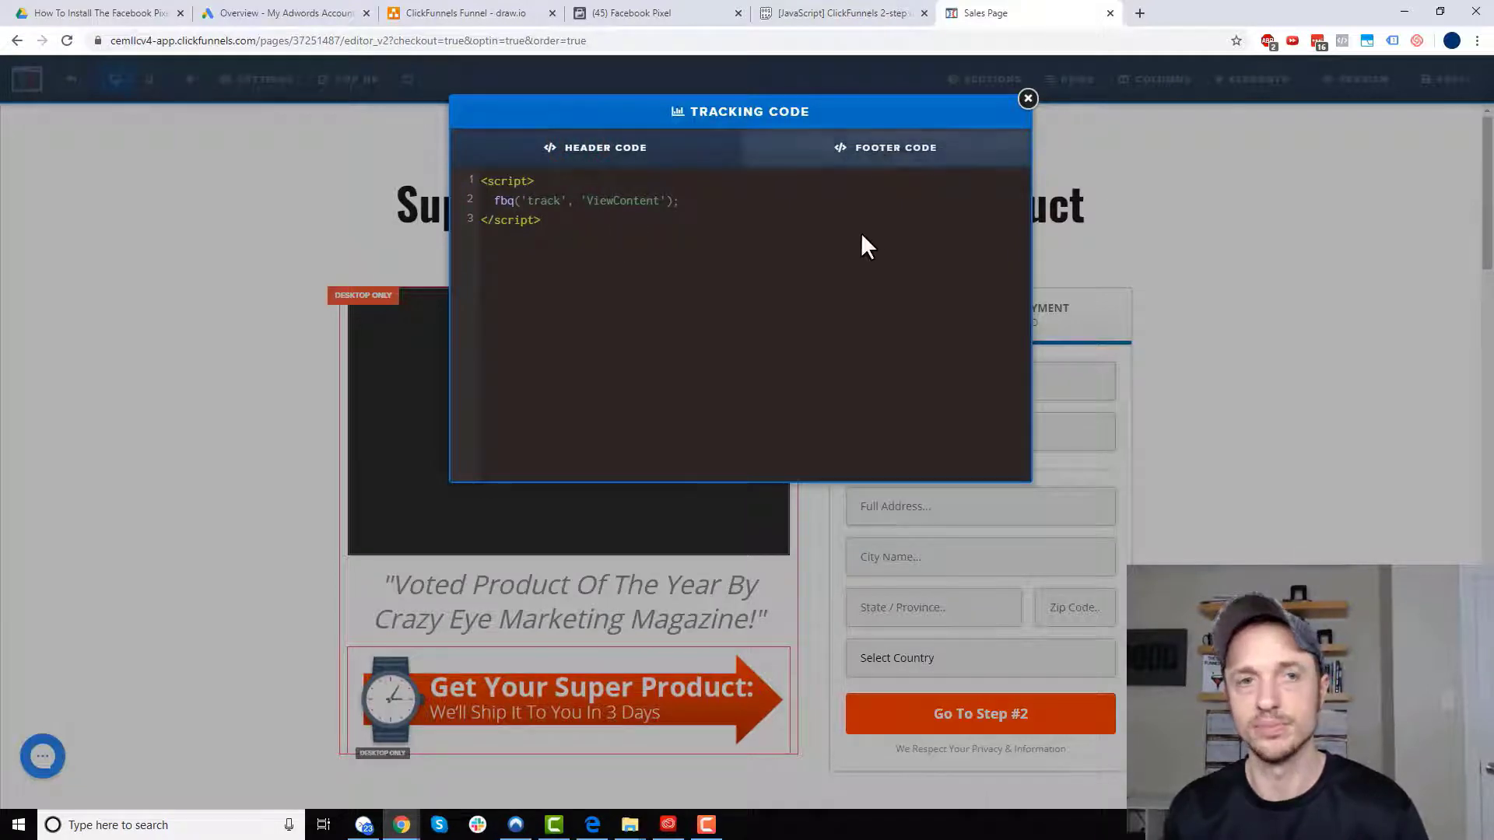
click(899, 151)
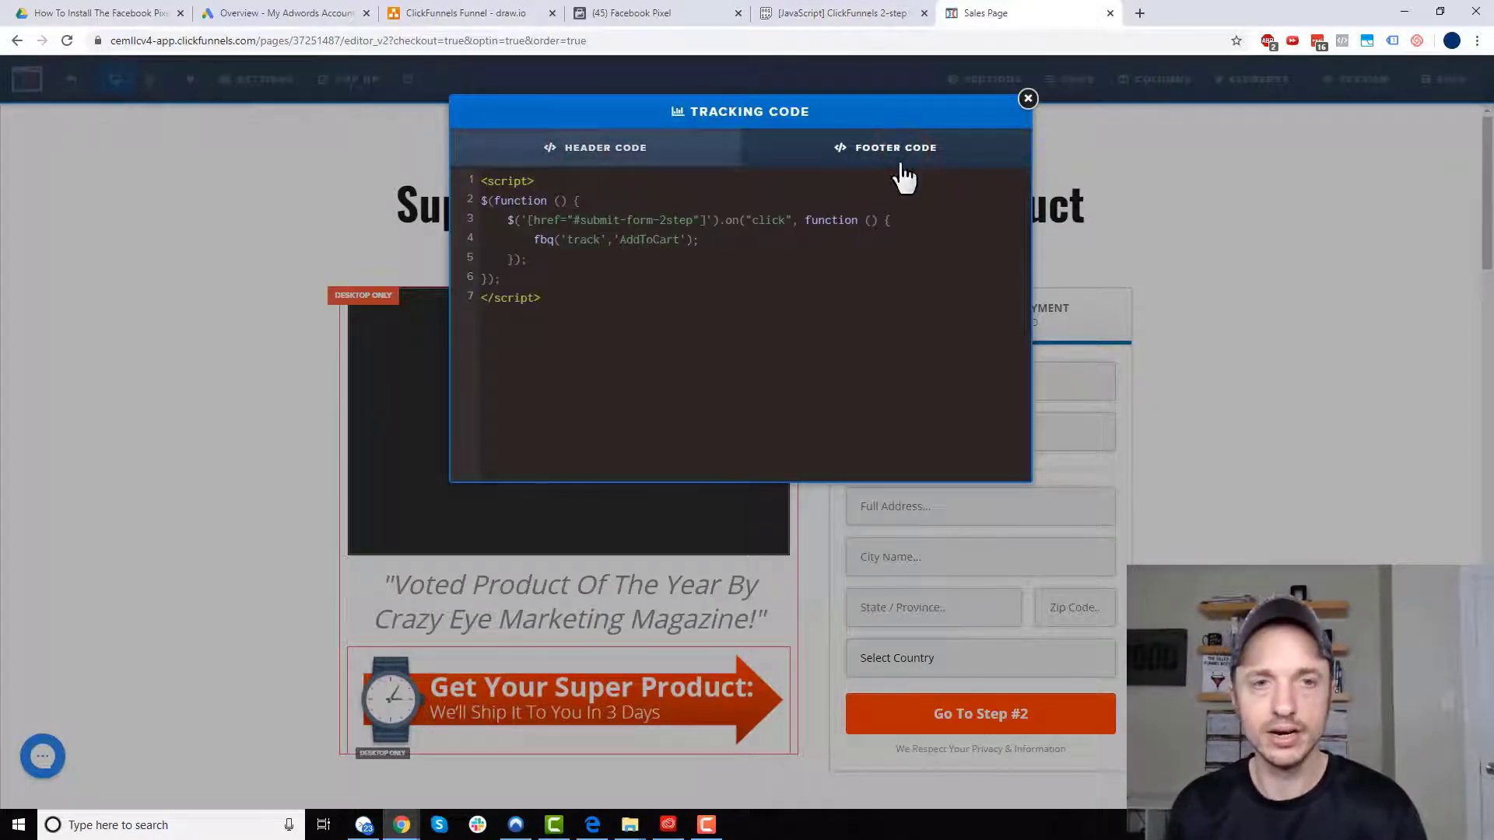
click(853, 300)
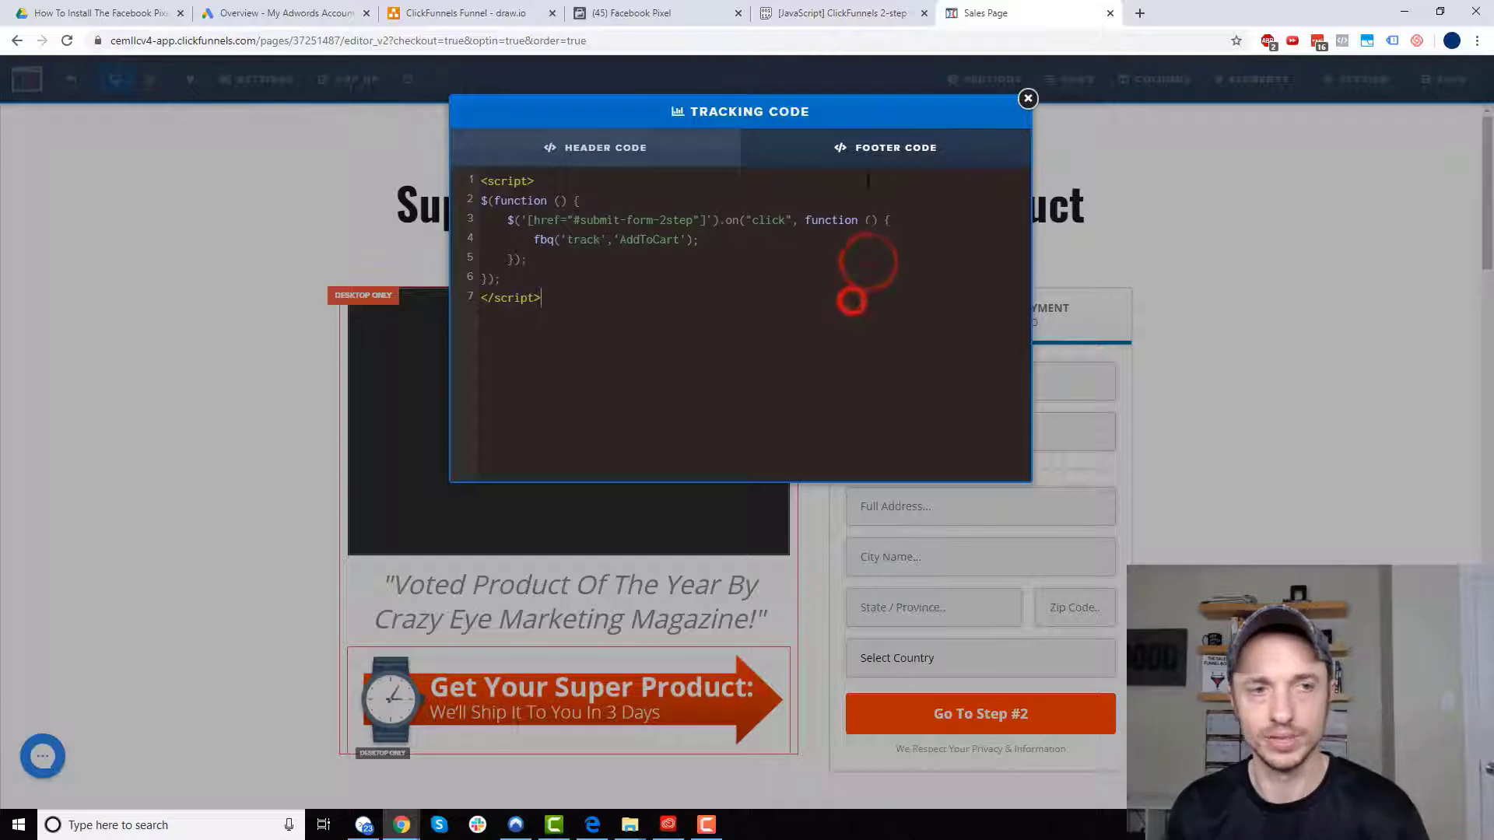
click(1026, 100)
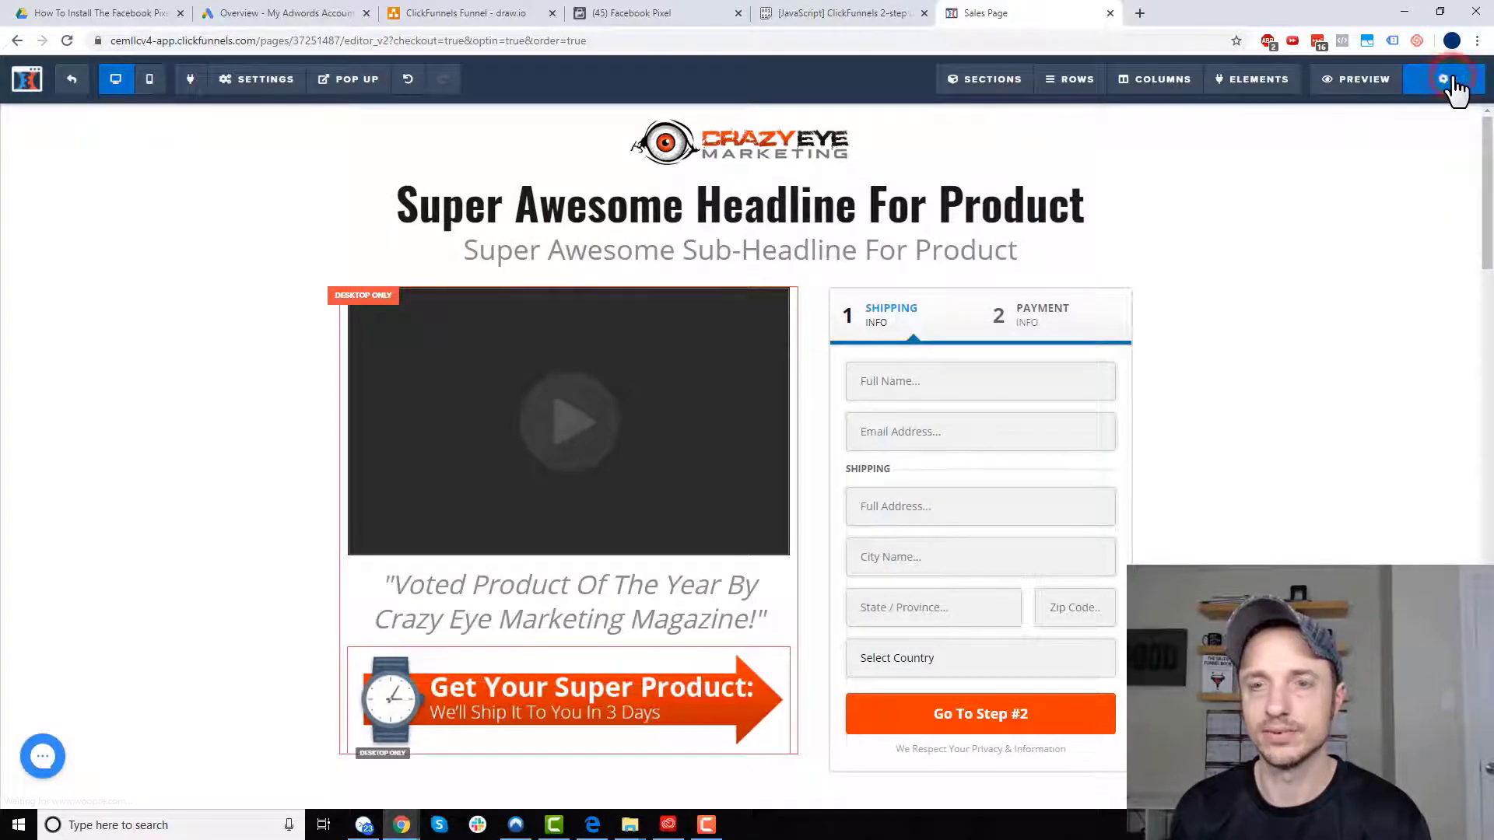
click(72, 79)
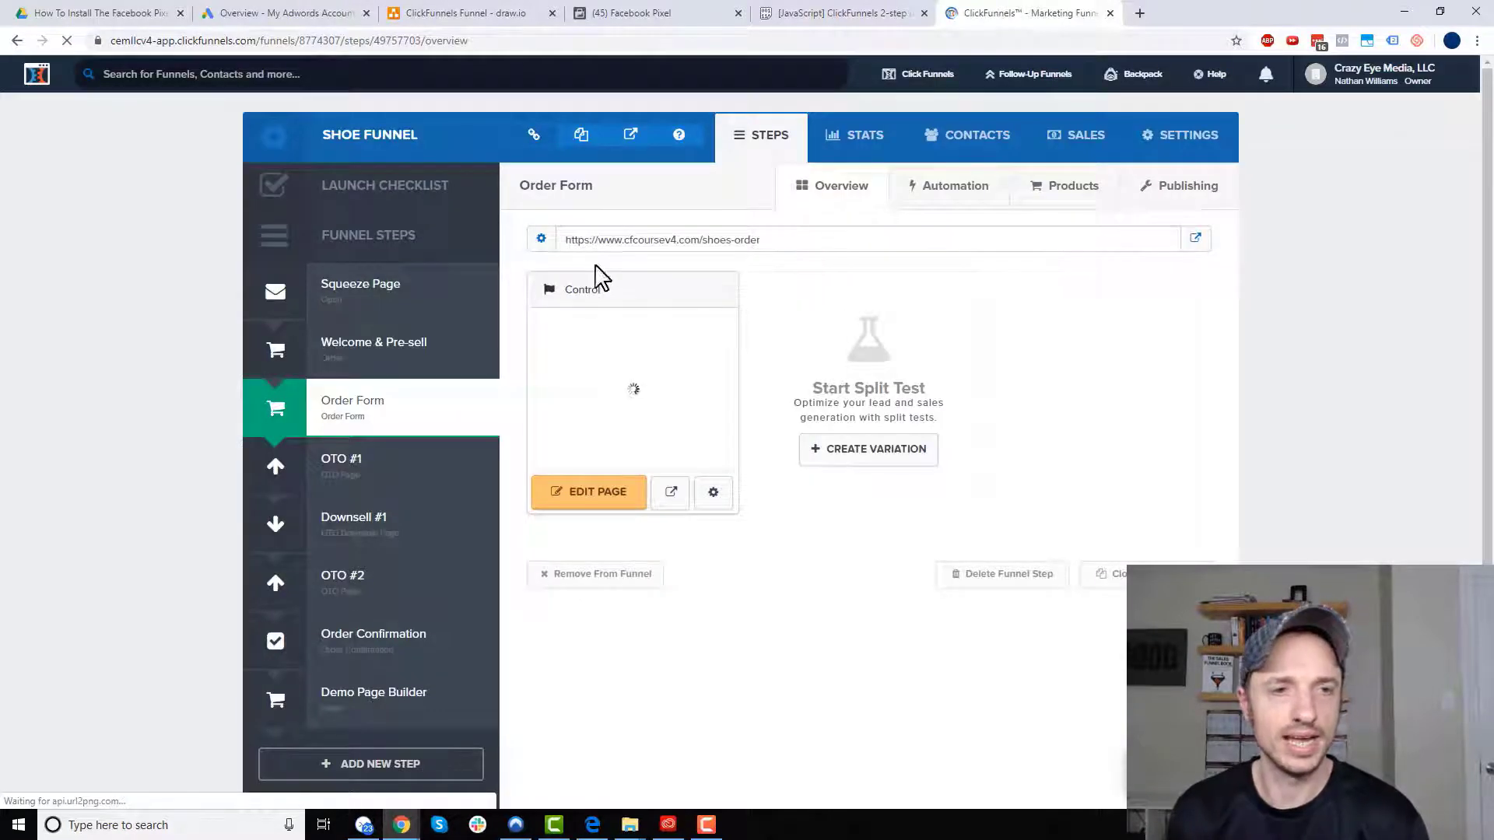
- Open the live order page and confirm Pixel Helper shows PageView and ViewContent
click(1193, 240)
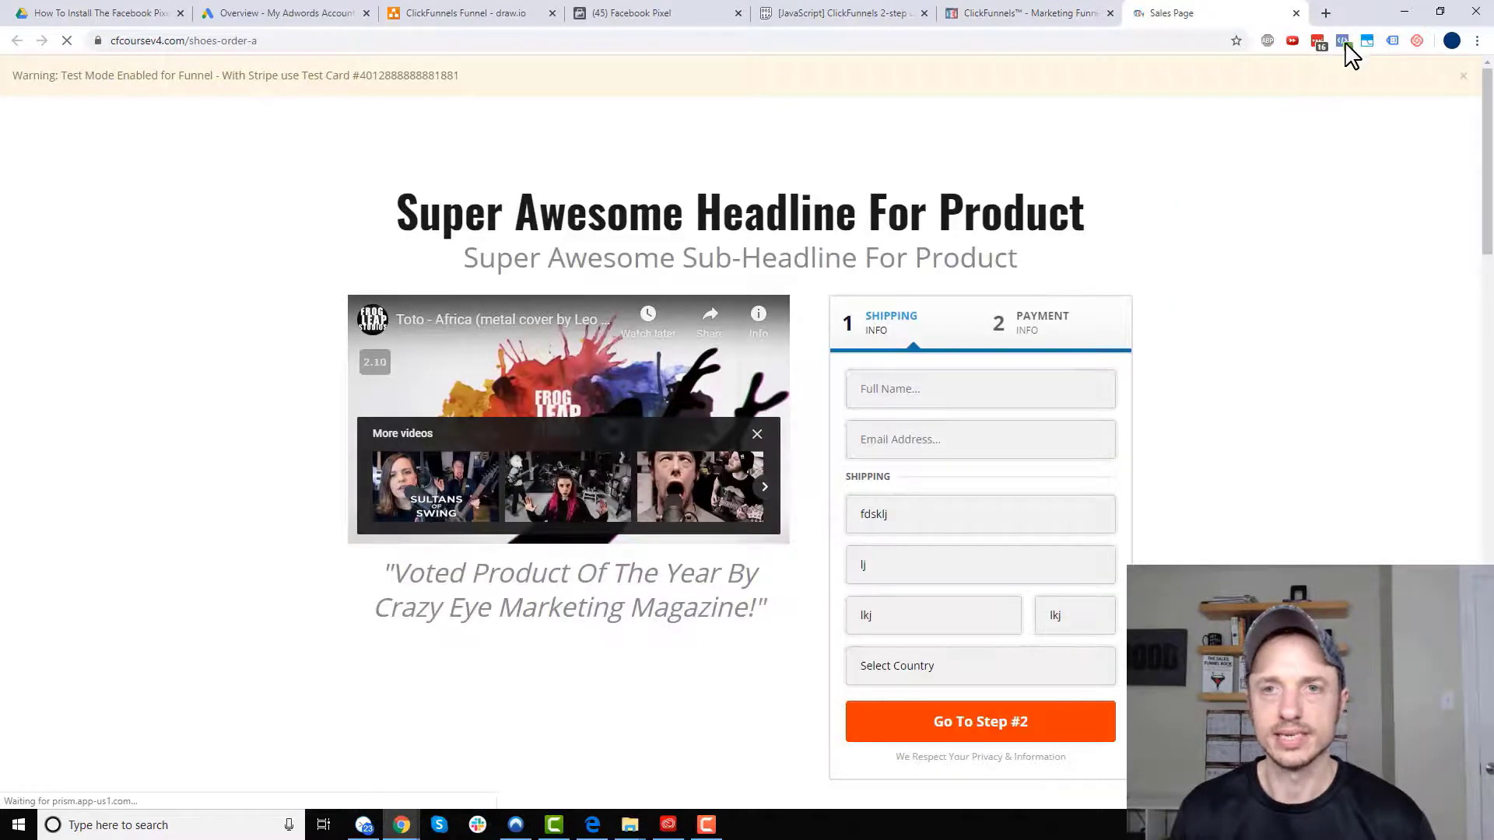
click(1344, 42)
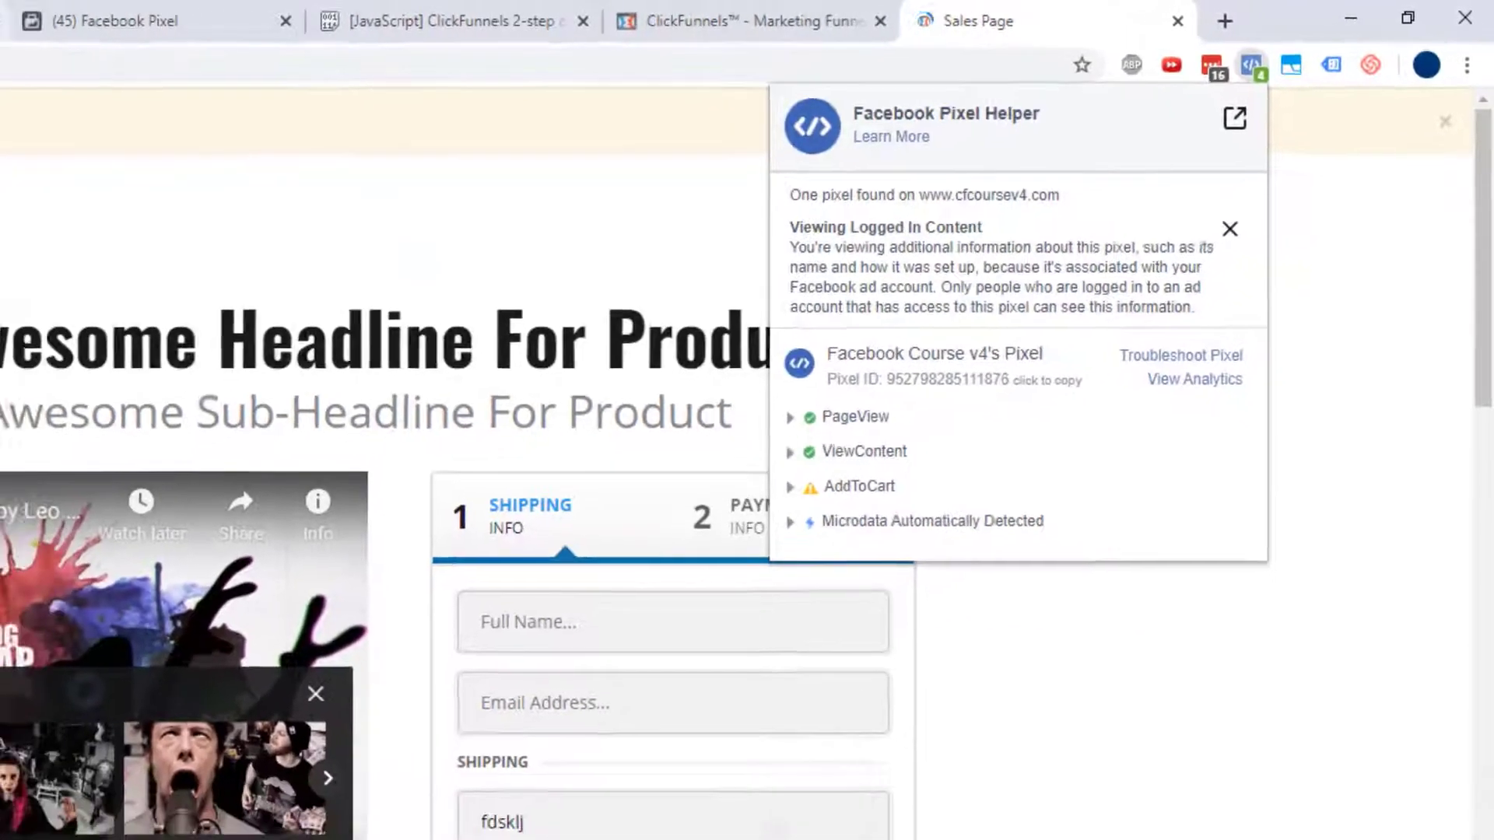
click(75, 9)
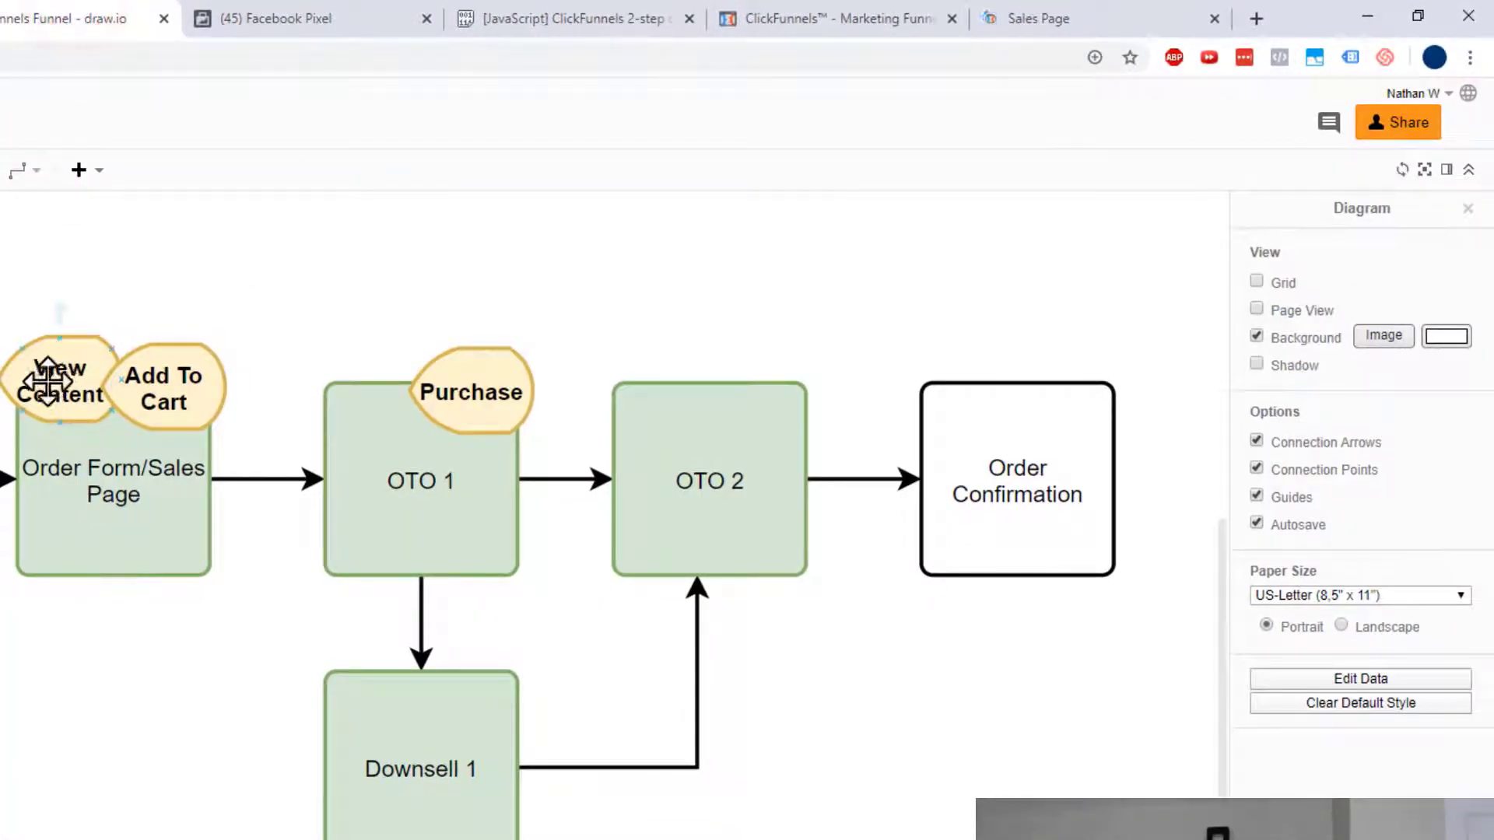
click(1125, 11)
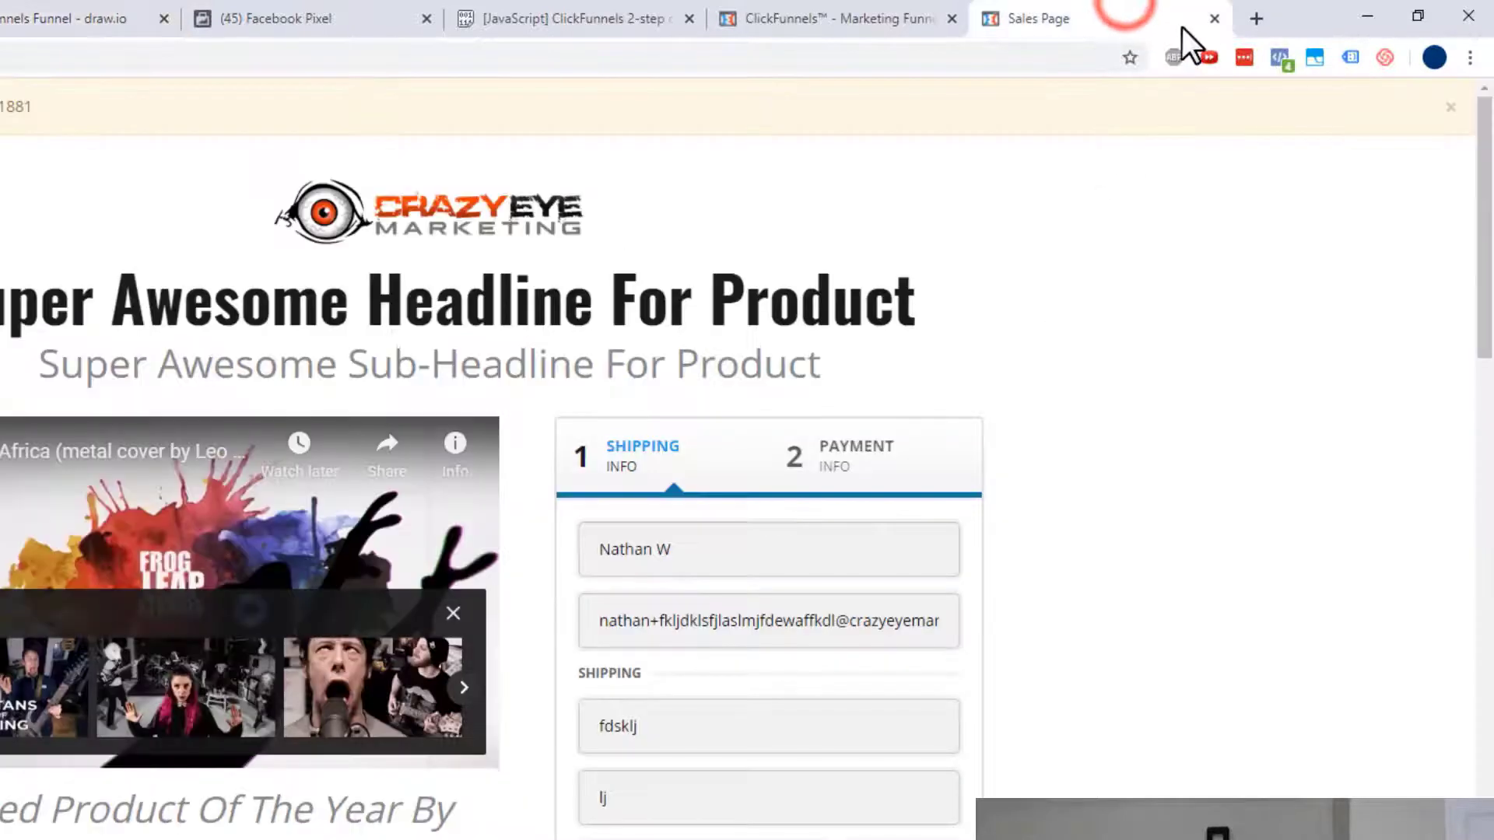
click(1278, 57)
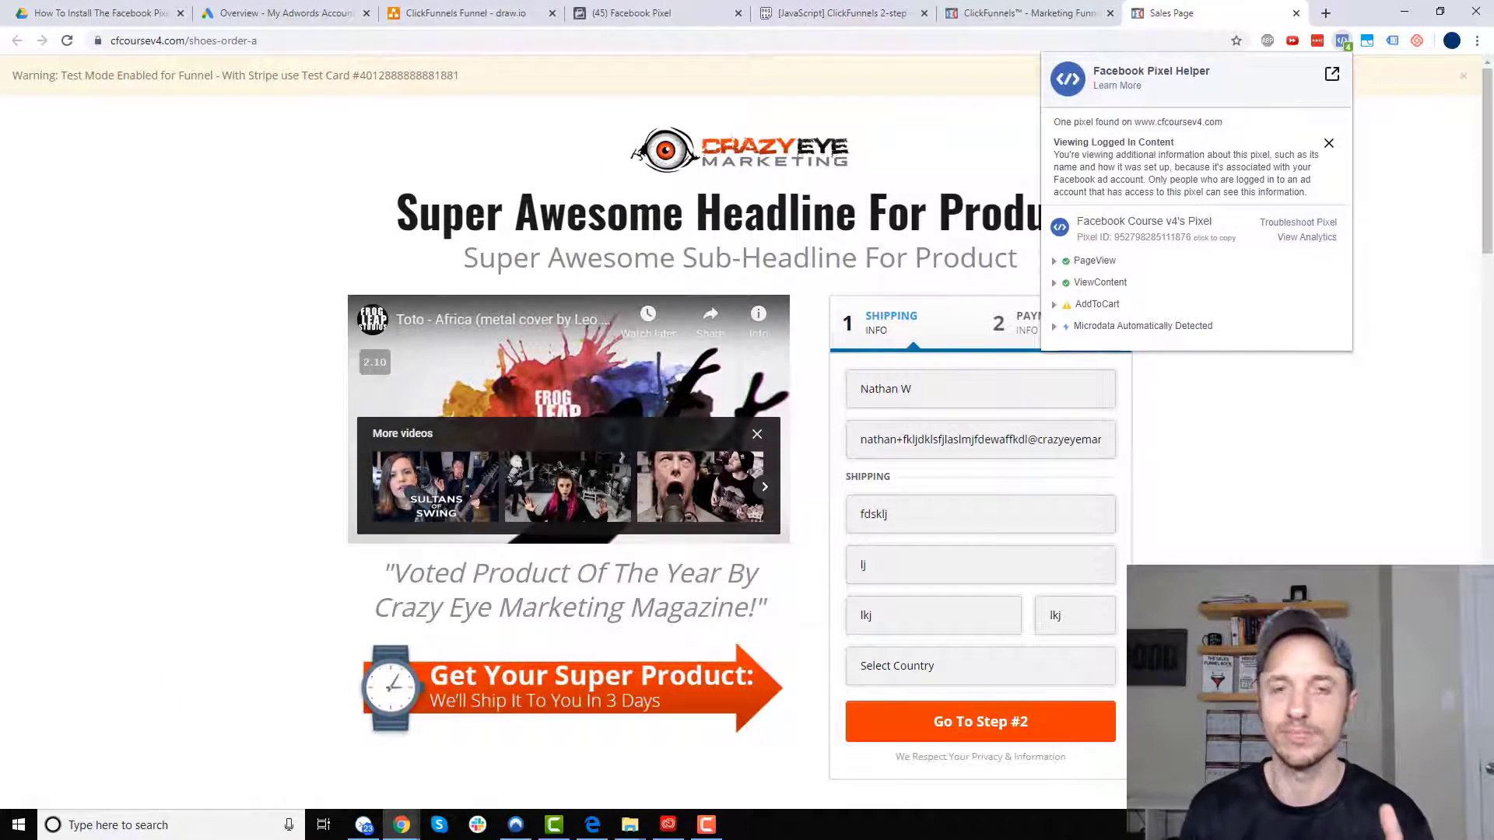
- Choose United States, advance to Step #2, and confirm AddToCart now fires
click(1053, 617)
scroll(982, 529, down, 2)
click(975, 518)
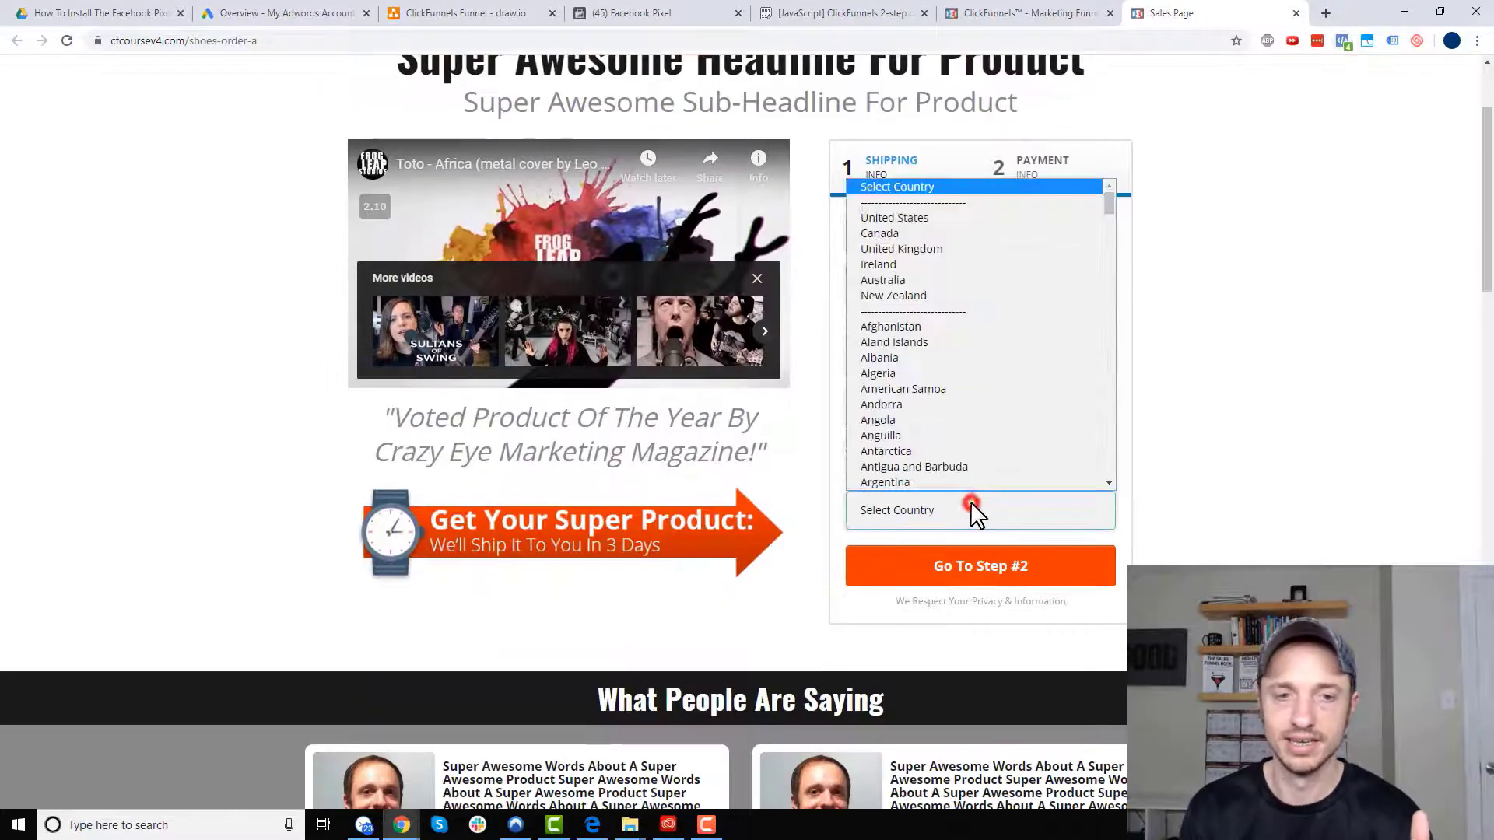
click(932, 218)
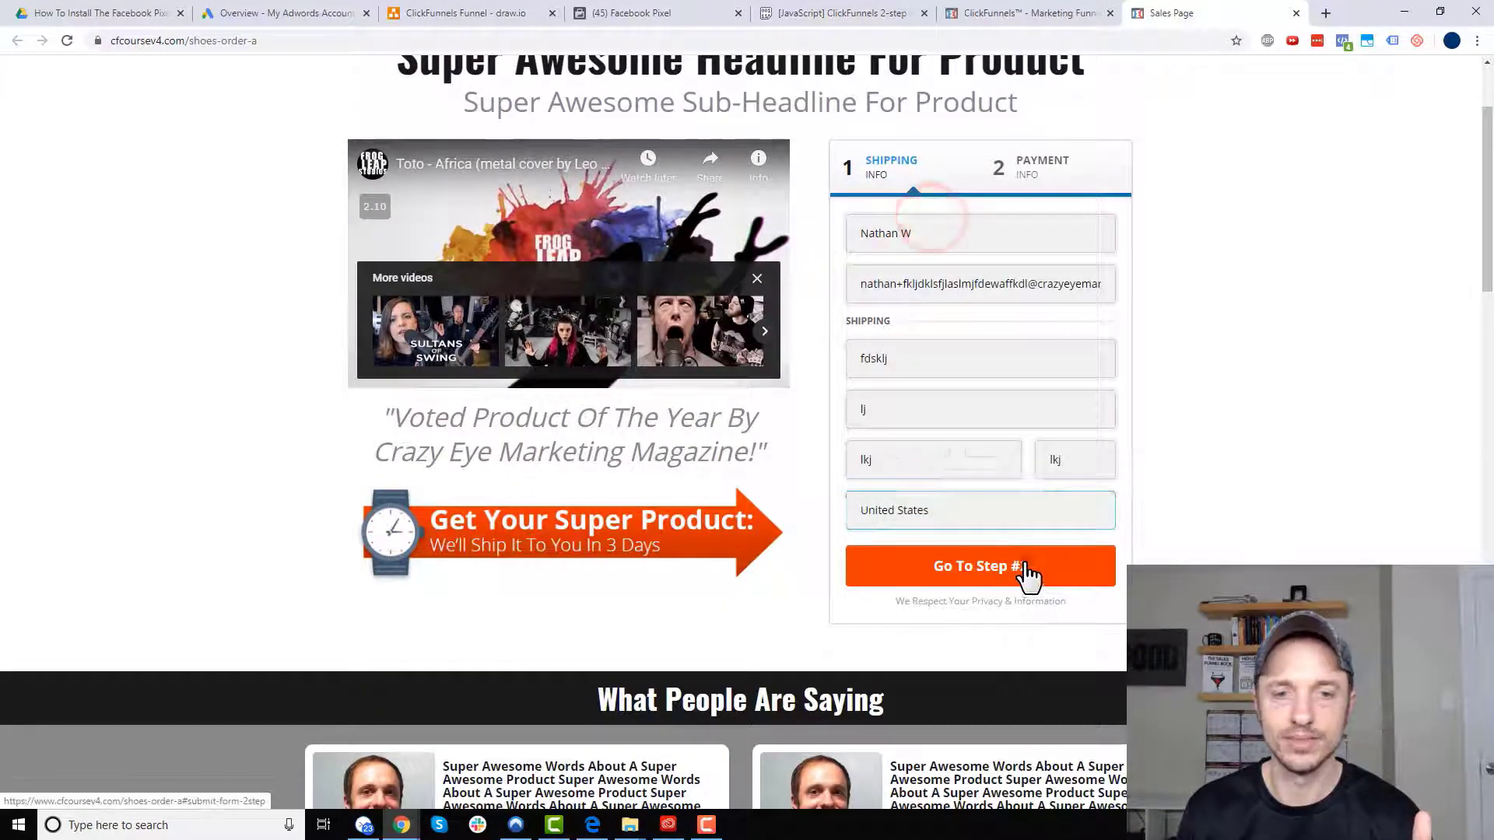
click(1026, 579)
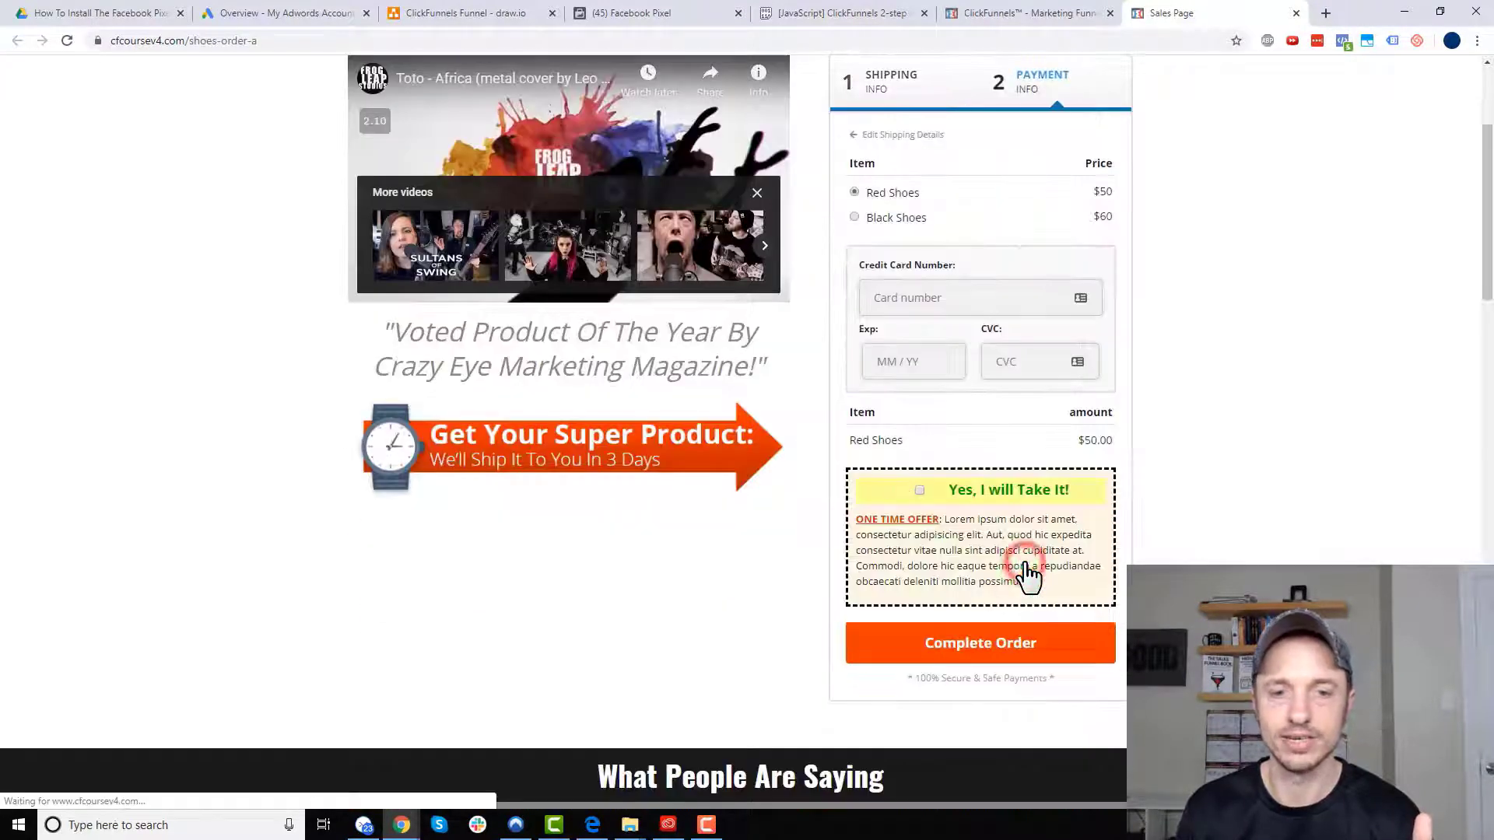
click(1343, 42)
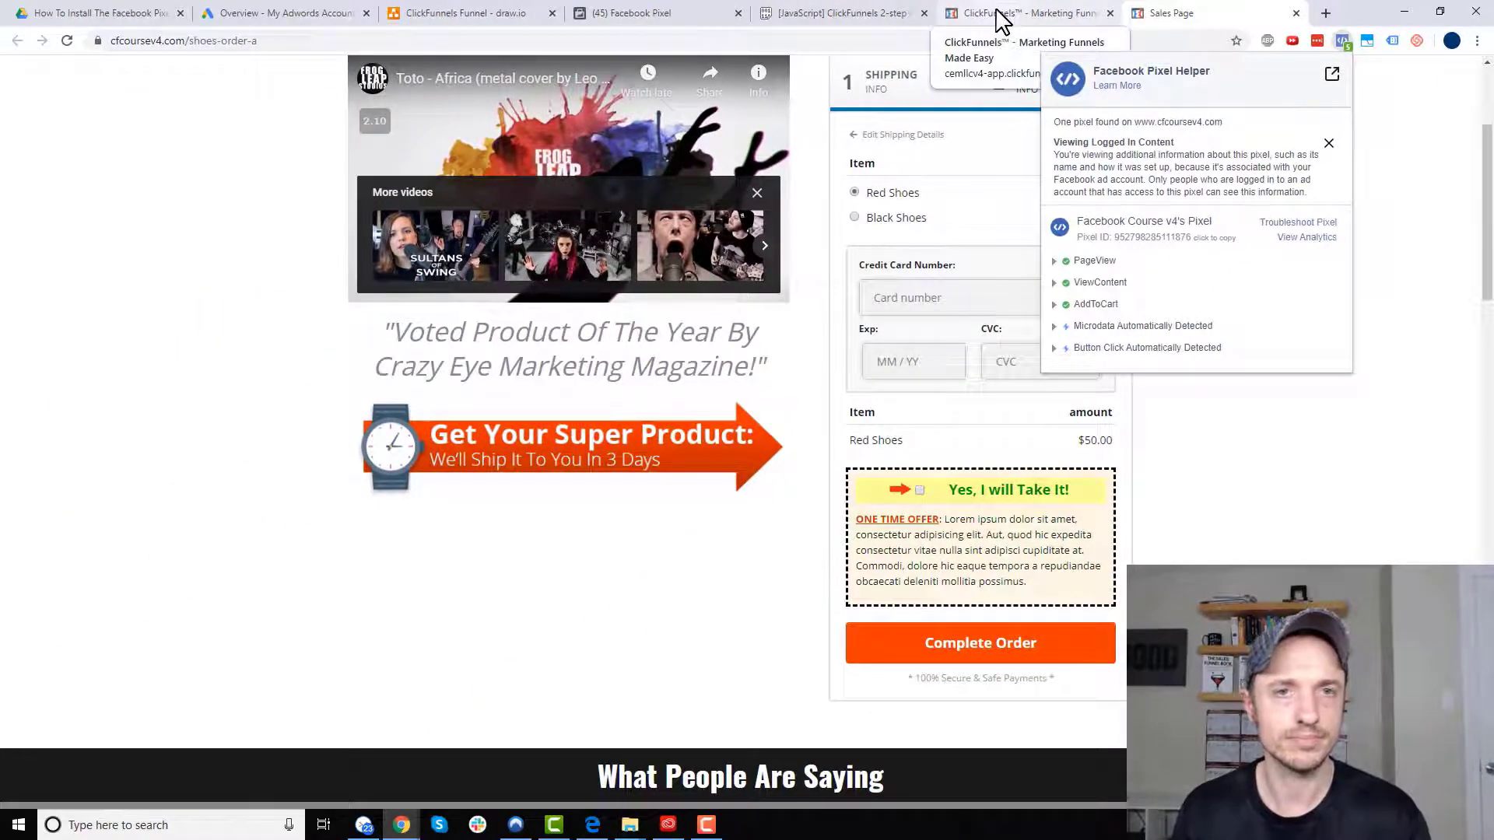
- Review the Purchase label on OTO 1 in the funnel diagram, then return to the Order Form step
click(414, 12)
click(754, 305)
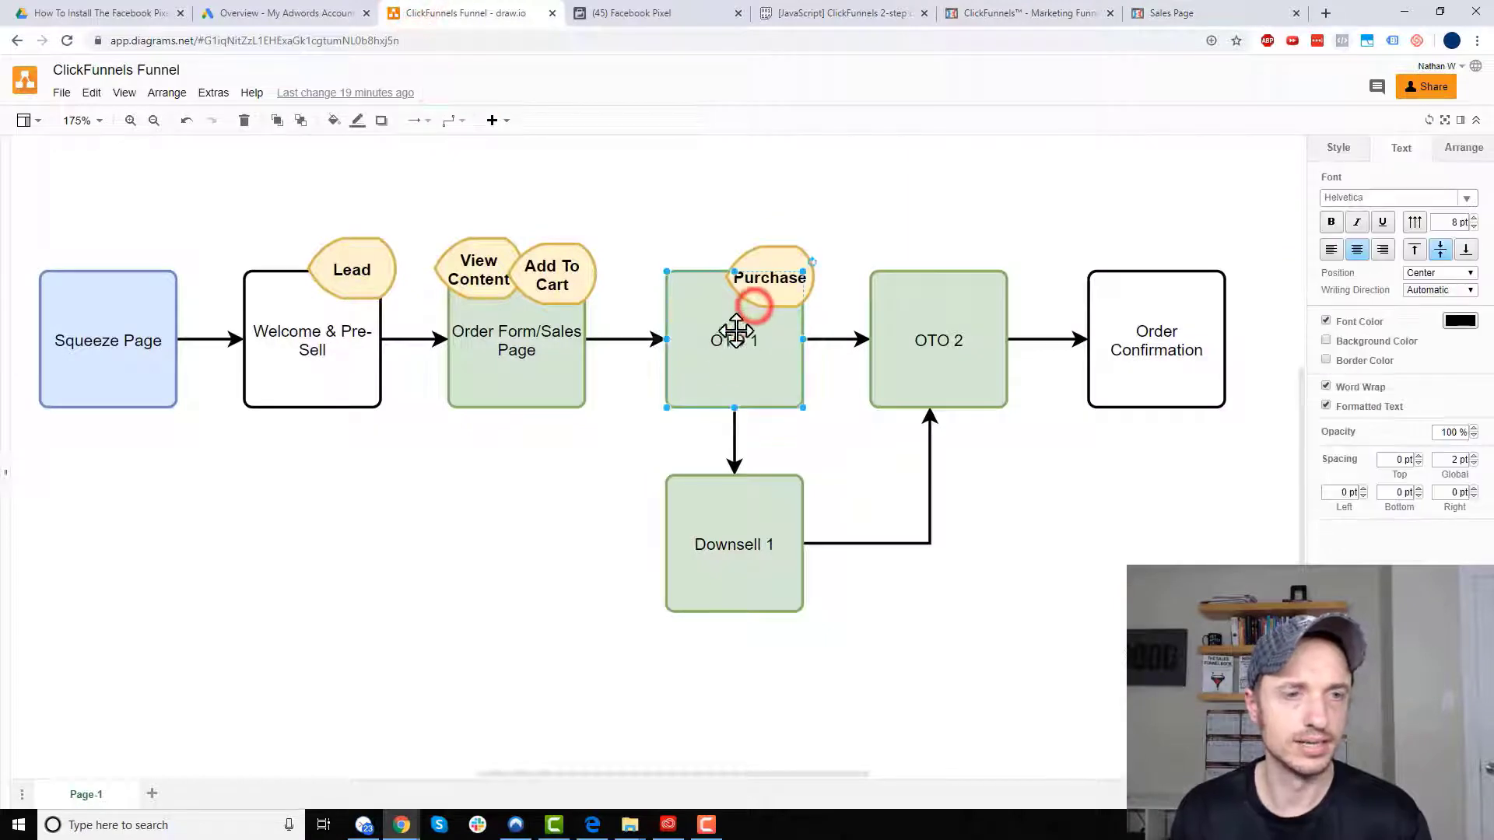
click(771, 261)
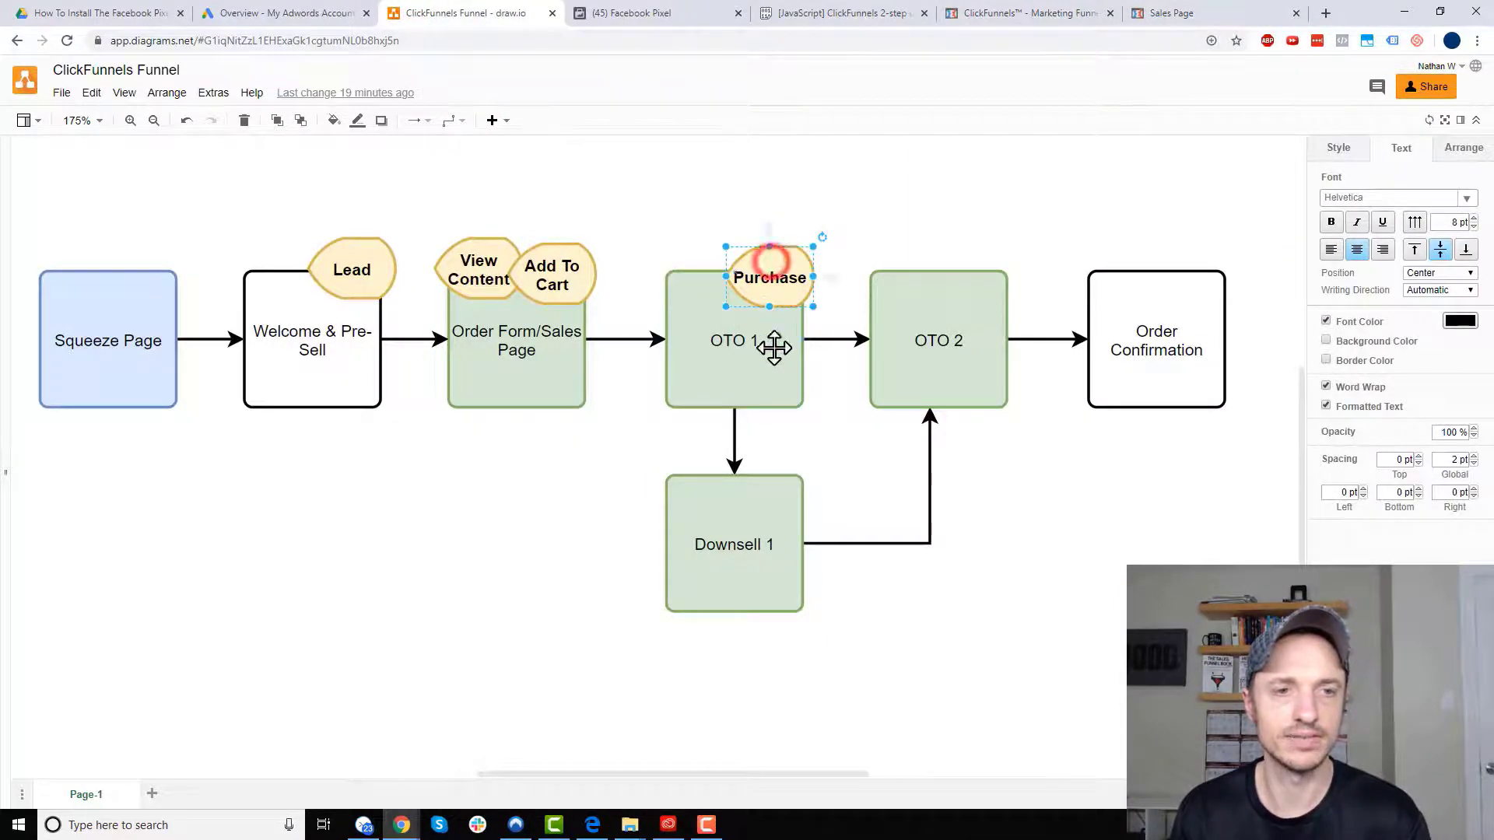
click(1199, 12)
click(1012, 12)
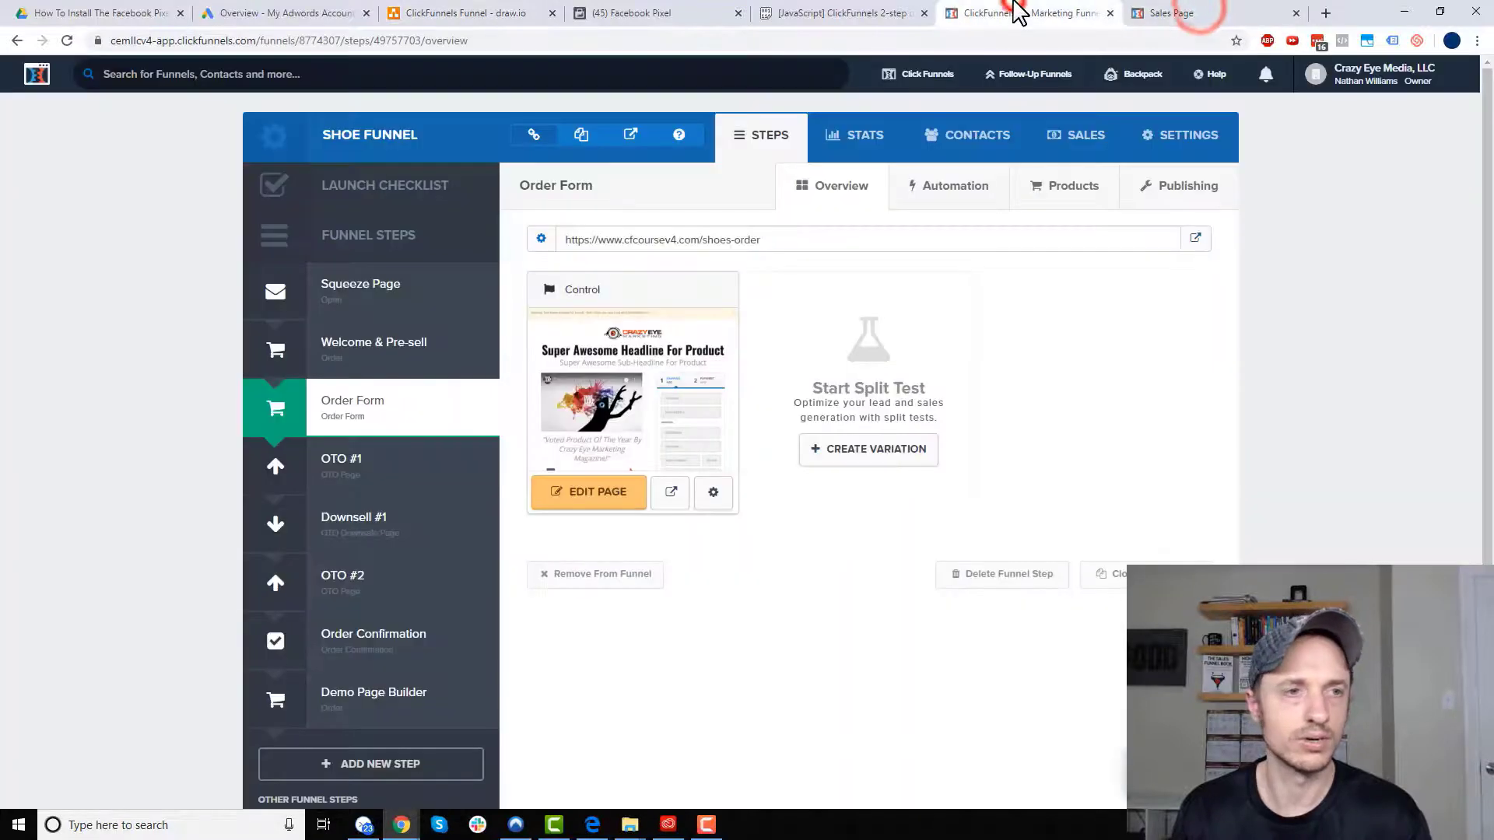
- Open the OTO #1 step's page in the editor, then go back to the Facebook Pixel setup
click(413, 463)
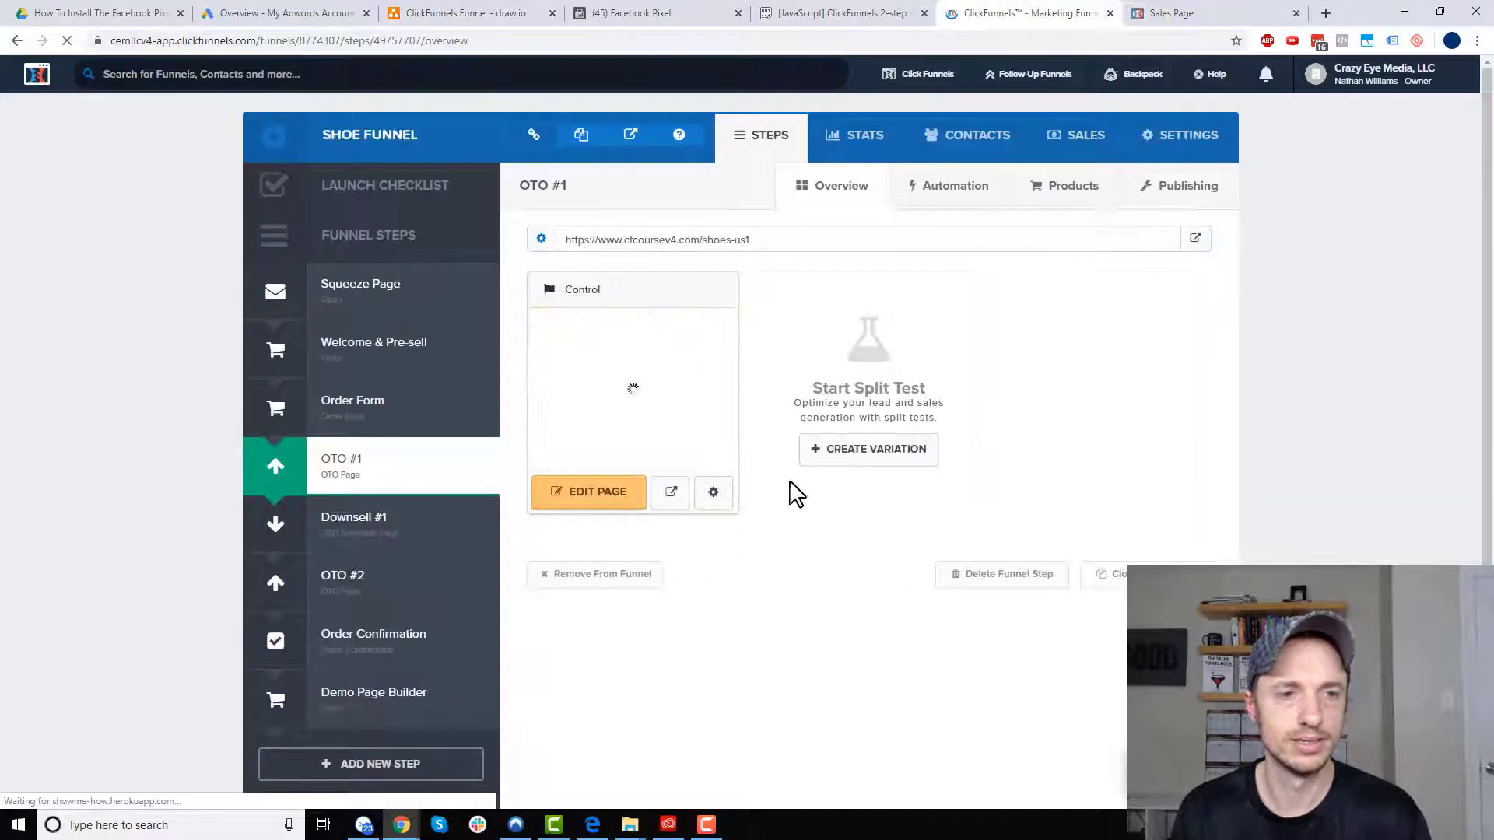
click(590, 504)
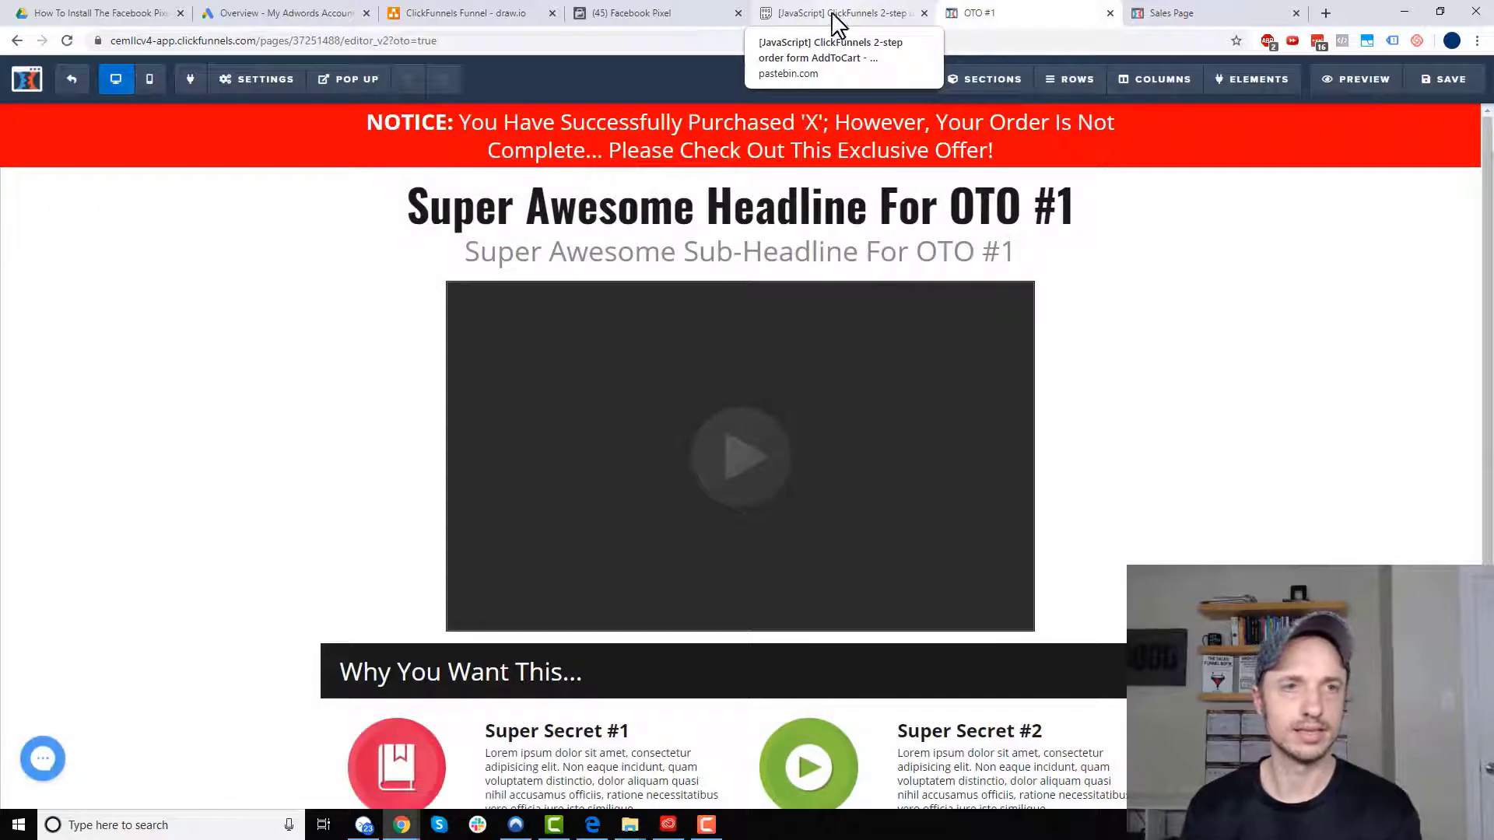
click(651, 13)
- Collapse the View Content and Add to Cart details and expand the Purchase event code options
scroll(698, 272, up, 2)
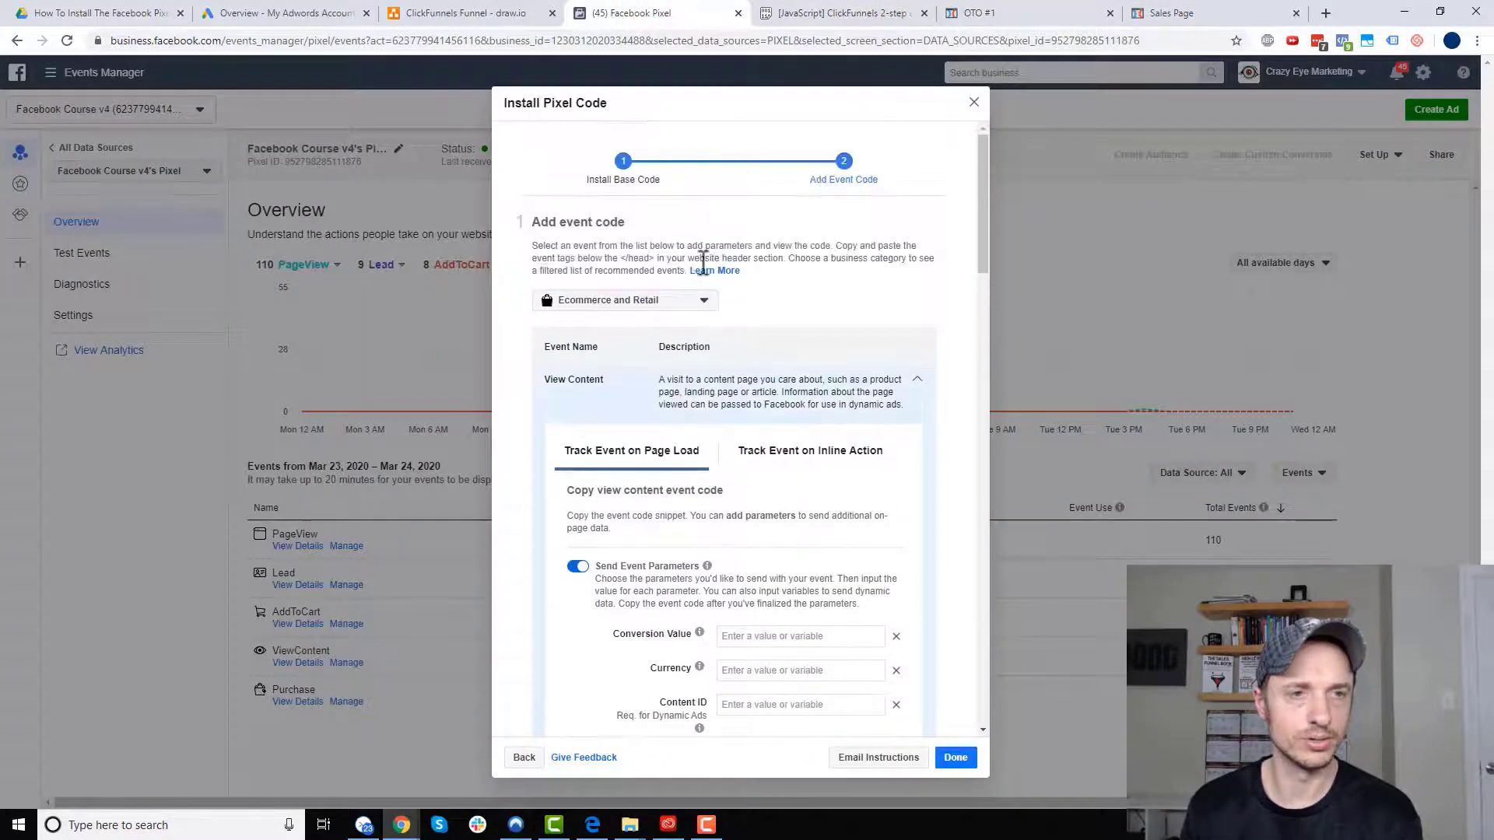
click(600, 381)
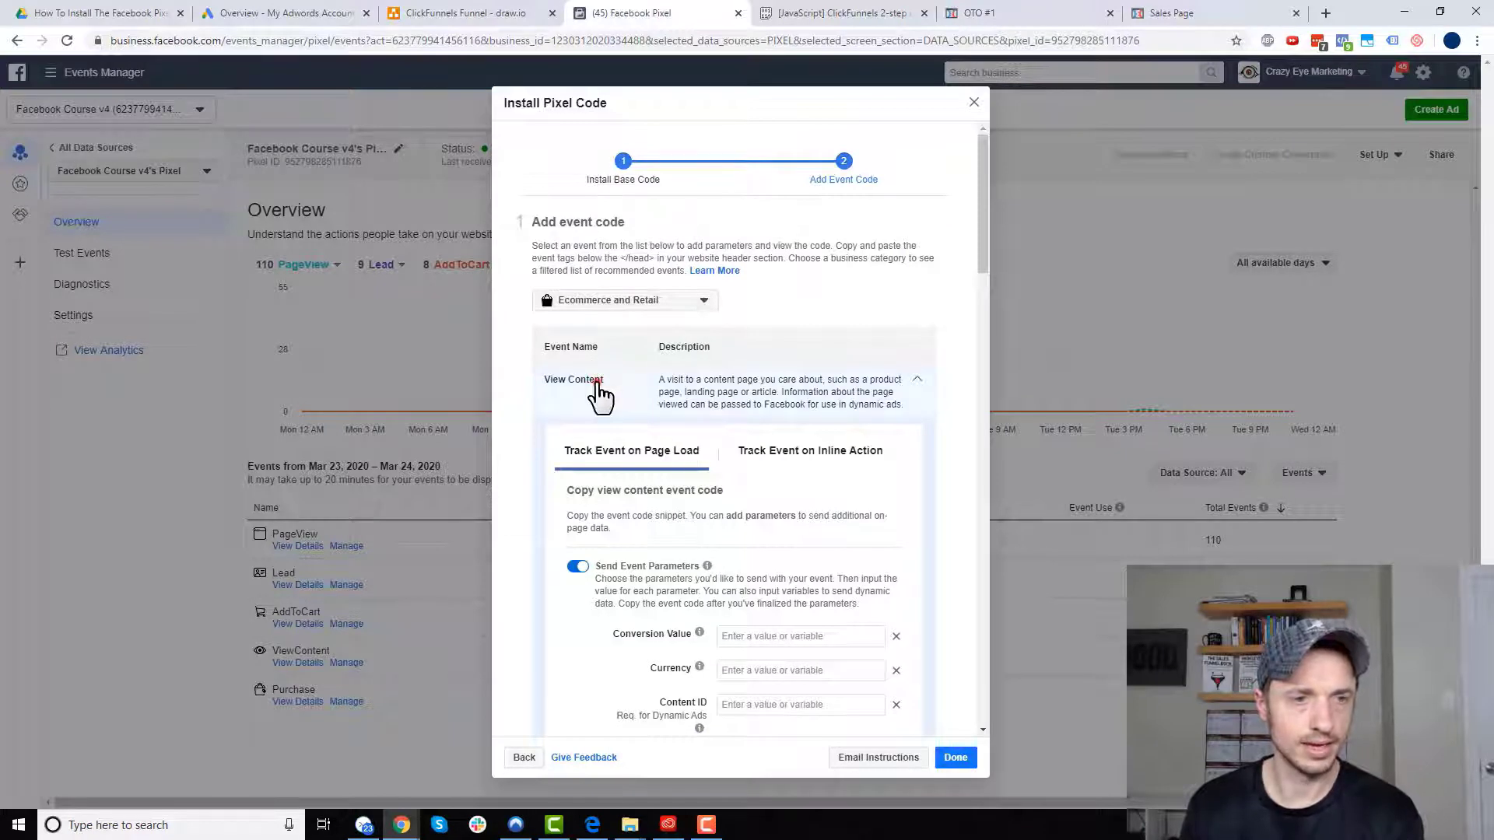
click(605, 510)
click(605, 506)
scroll(618, 474, down, 2)
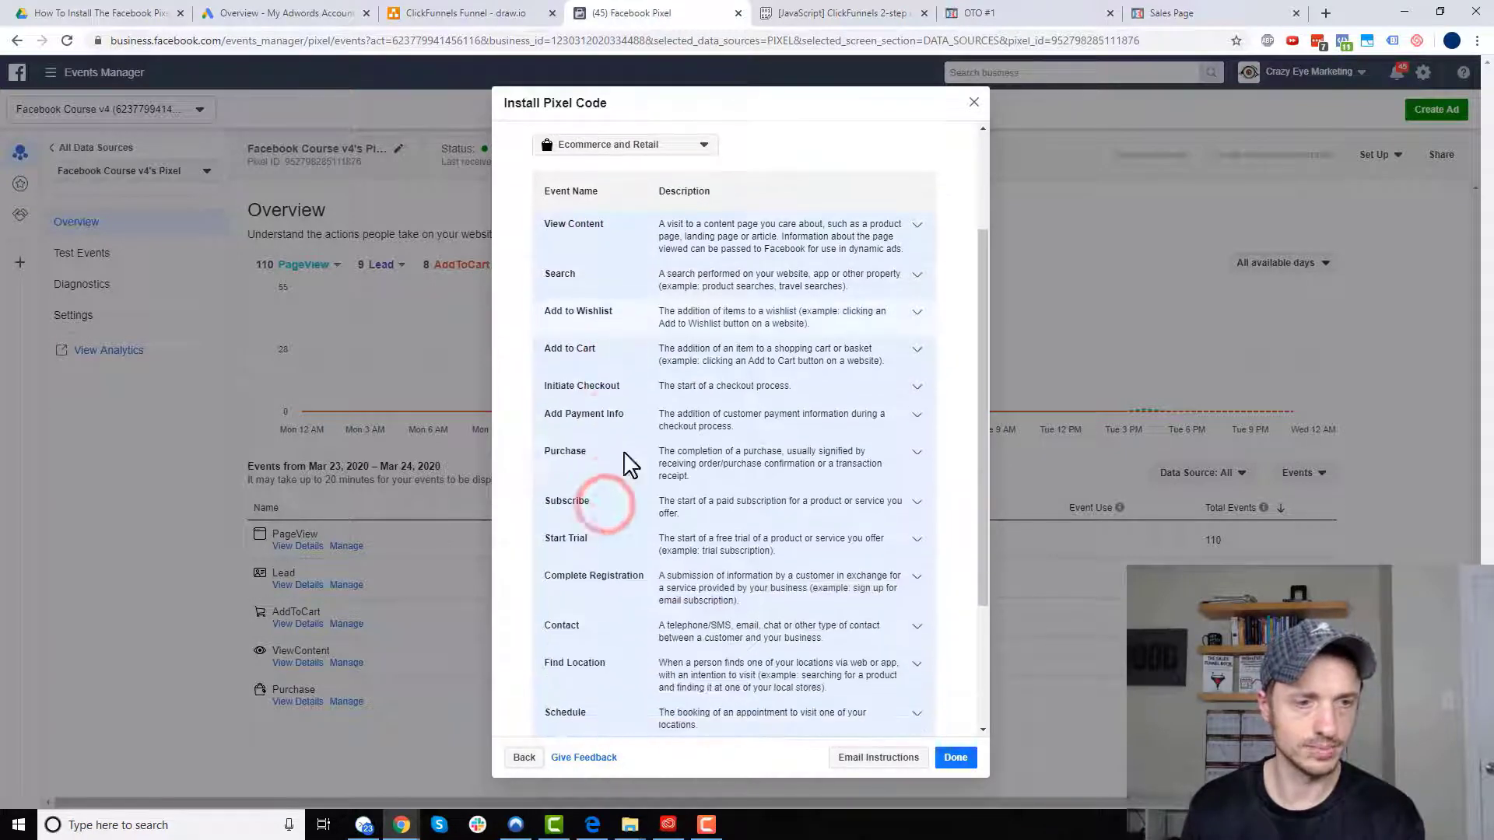
click(644, 461)
scroll(605, 467, down, 4)
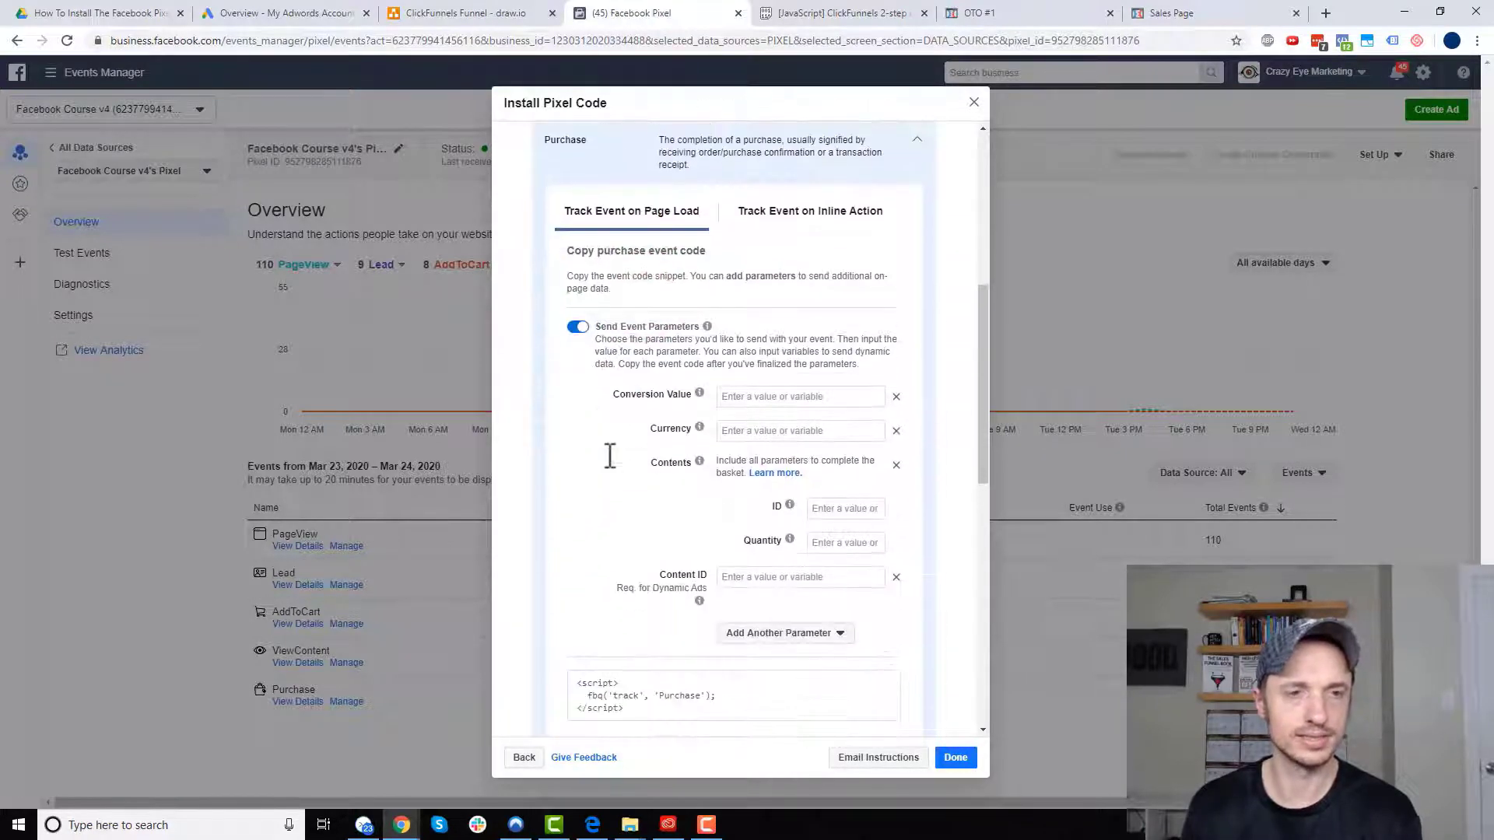
scroll(625, 358, down, 1)
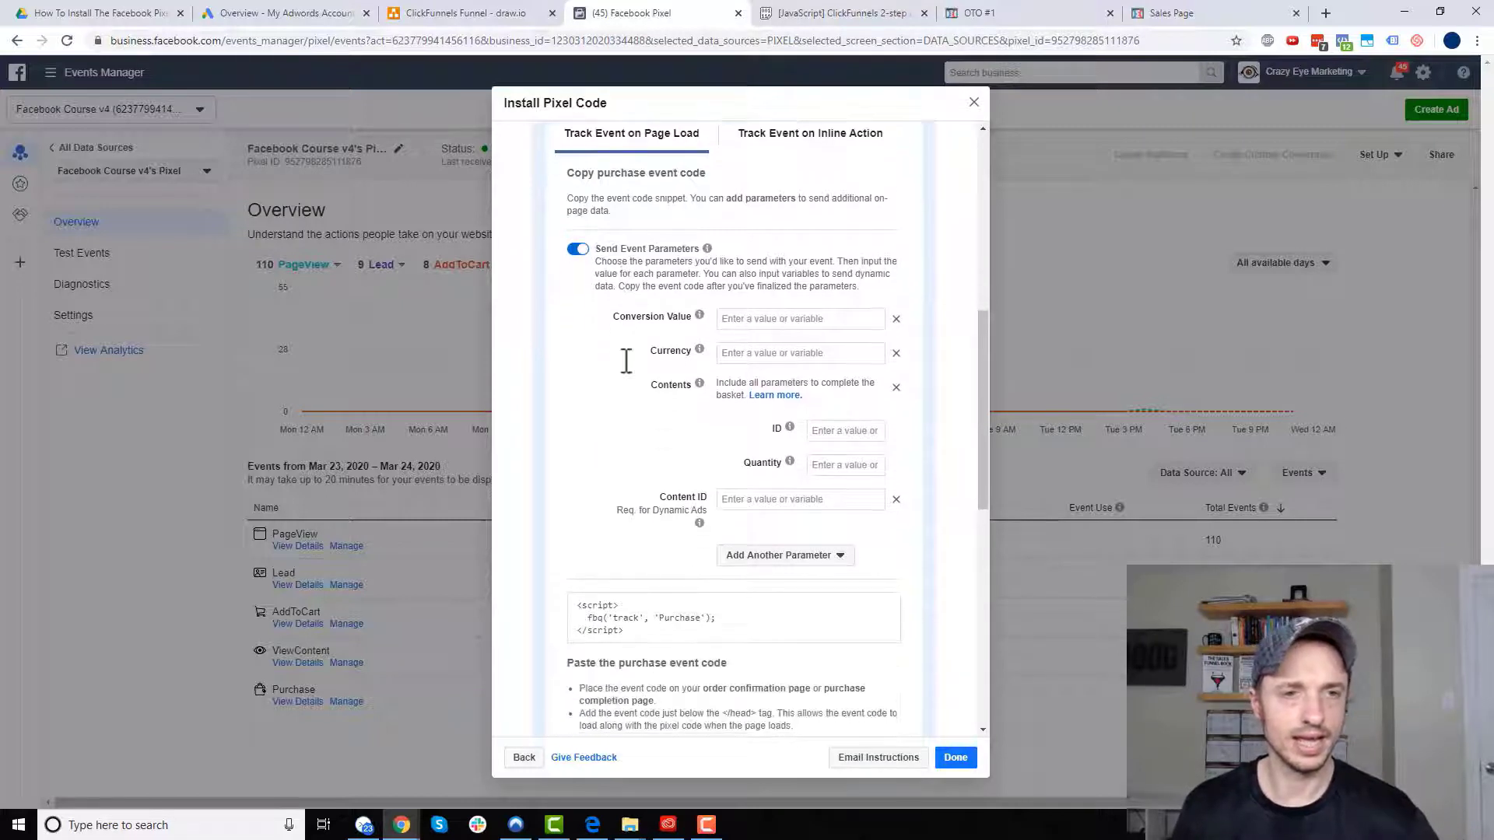
scroll(614, 393, down, 1)
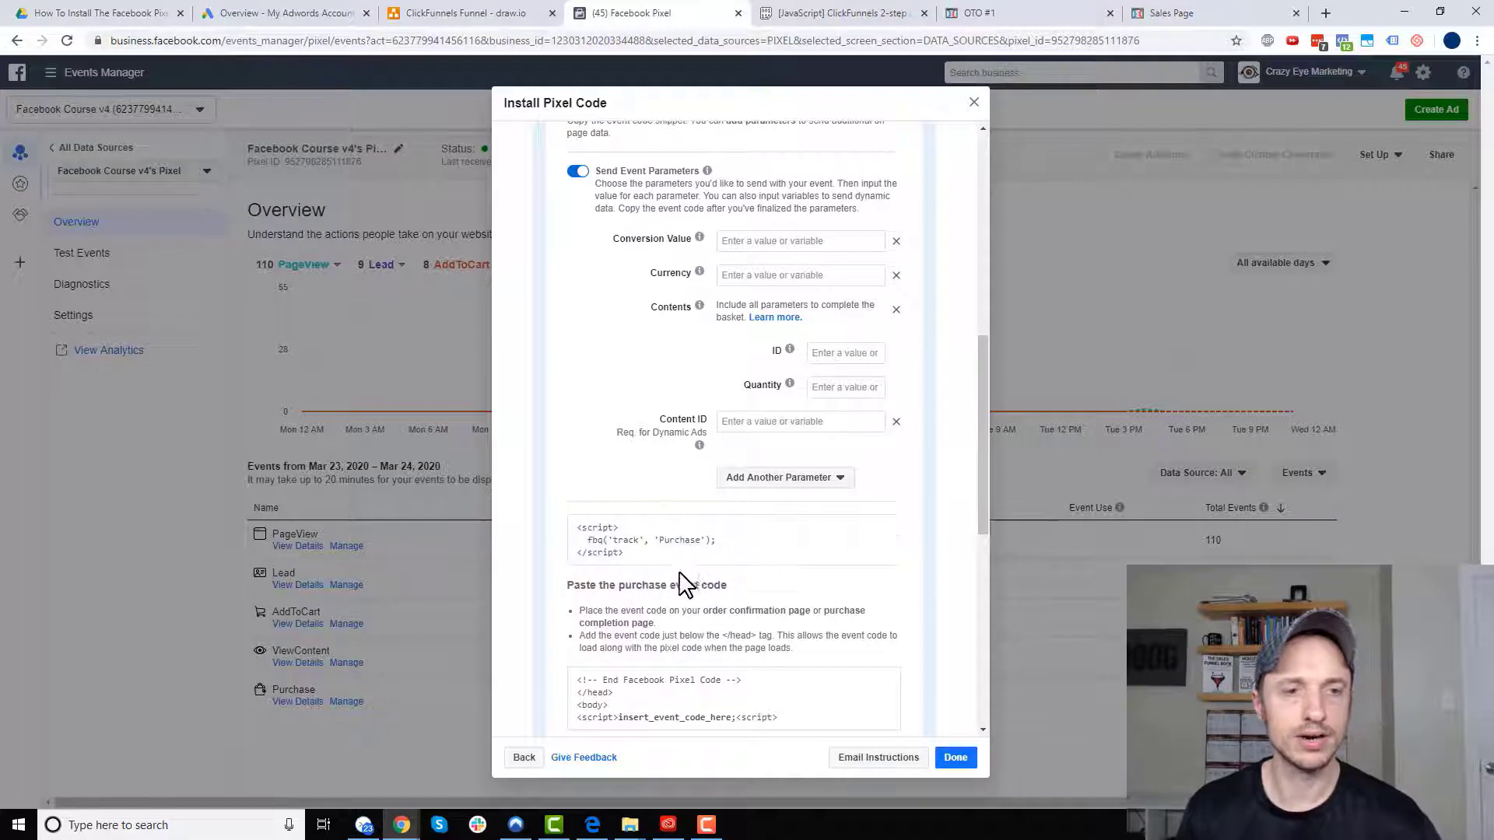
mouse_move(708, 559)
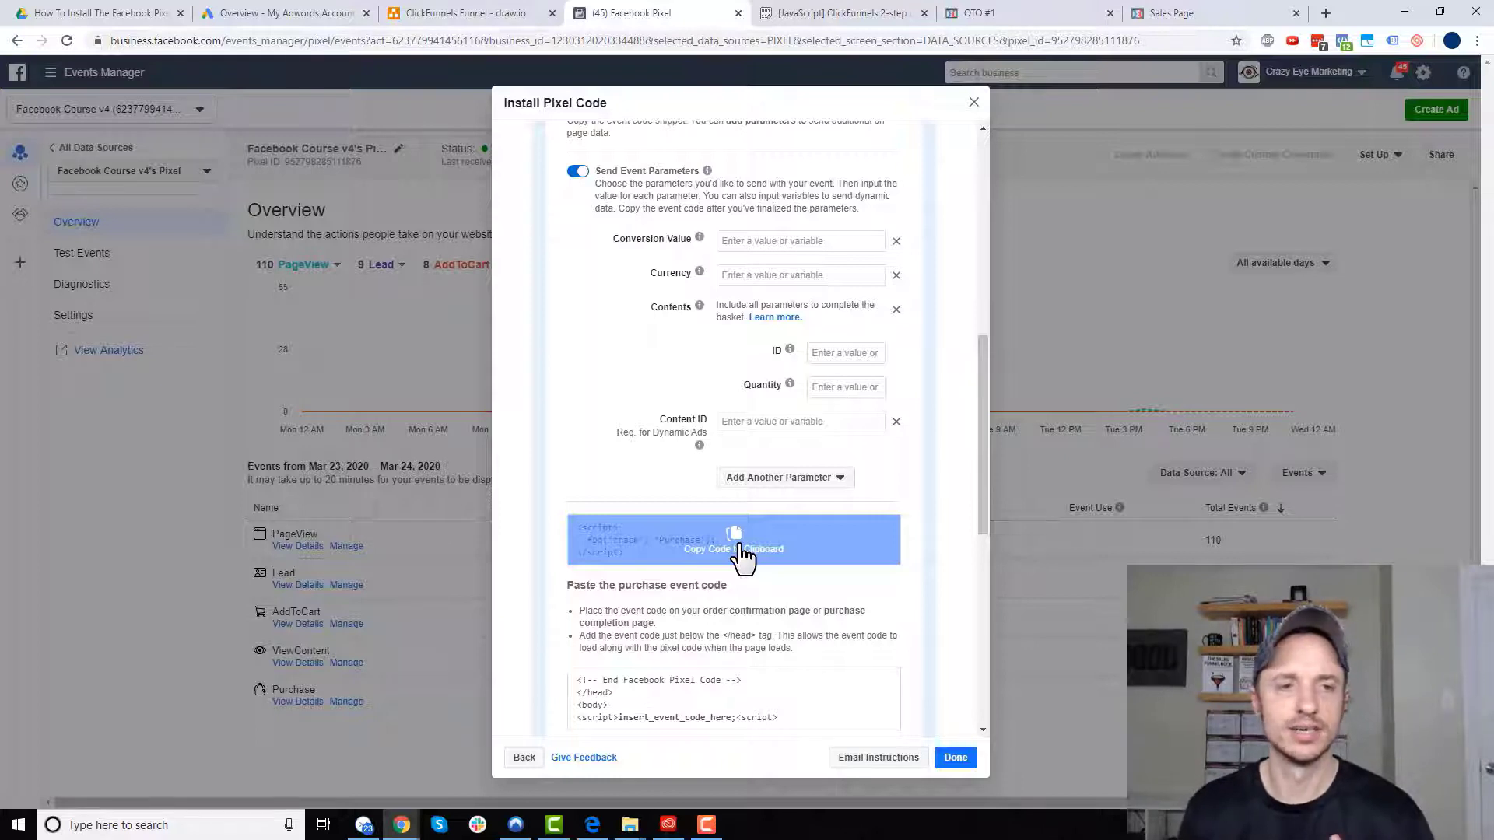
- Set the Purchase conversion value to 10 and currency to USD, then copy the snippet
click(774, 241)
mouse_move(701, 242)
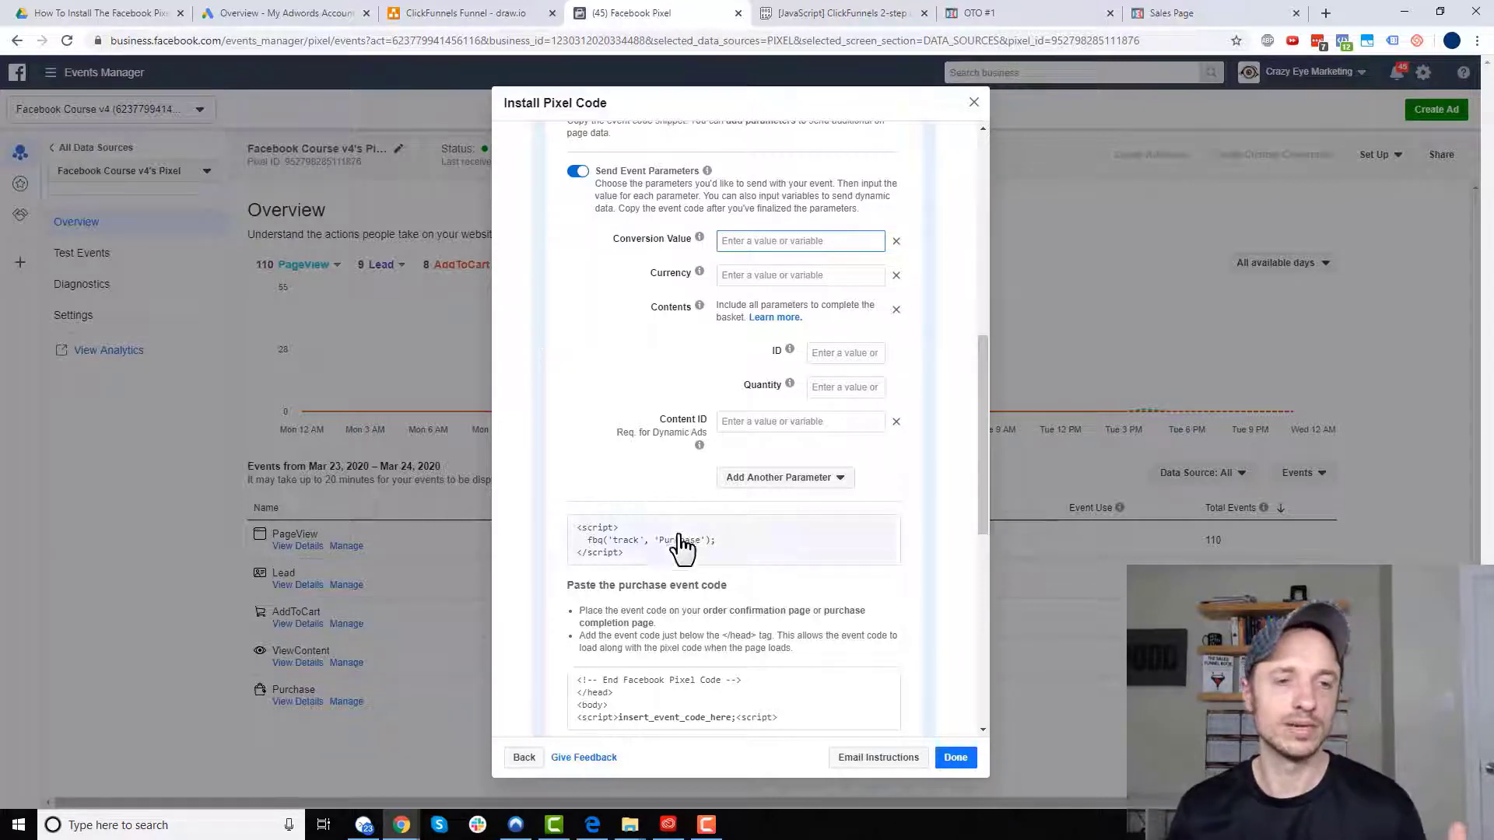
mouse_move(677, 564)
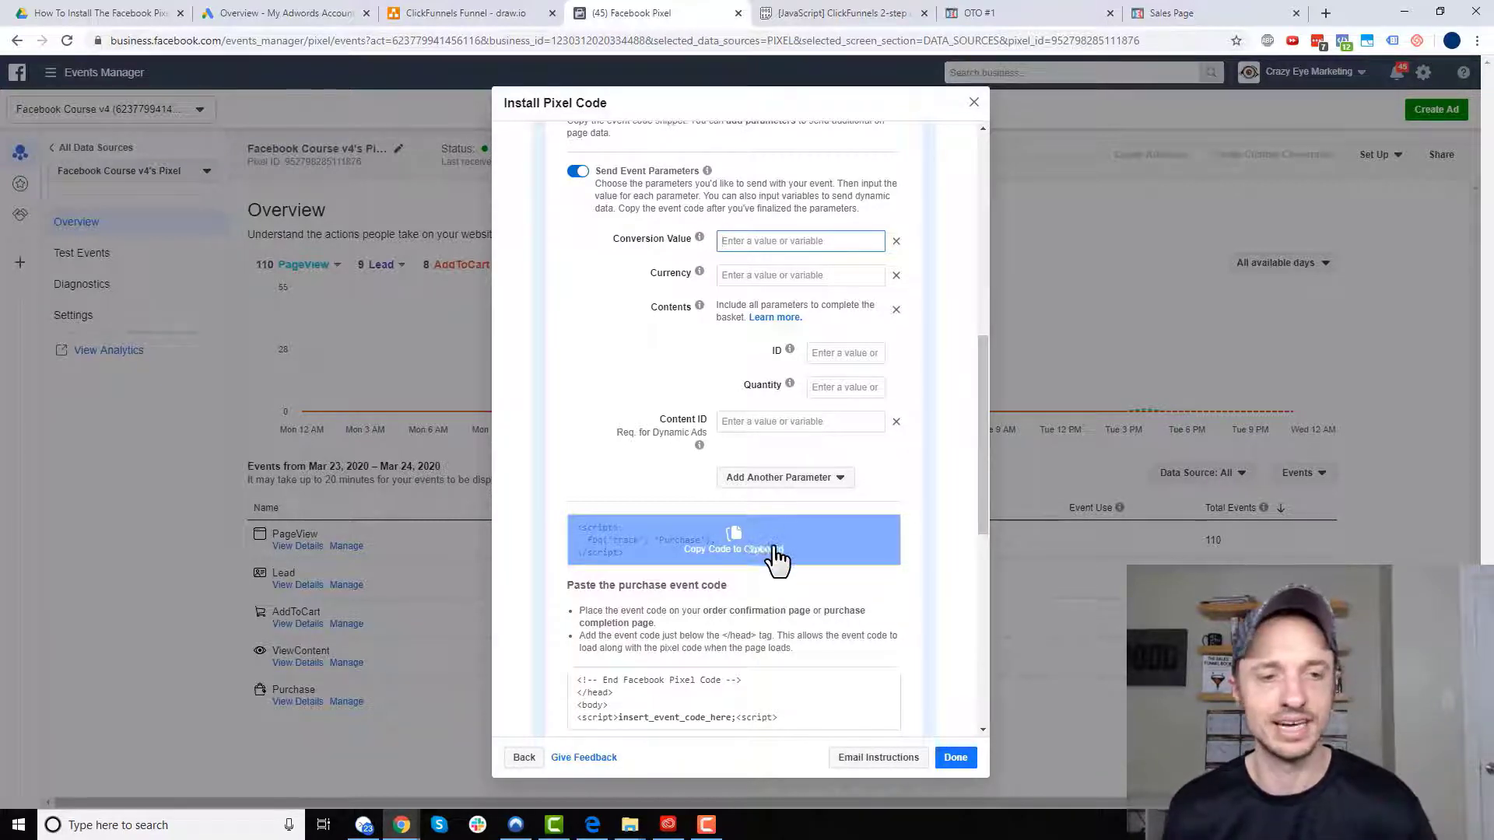
click(758, 557)
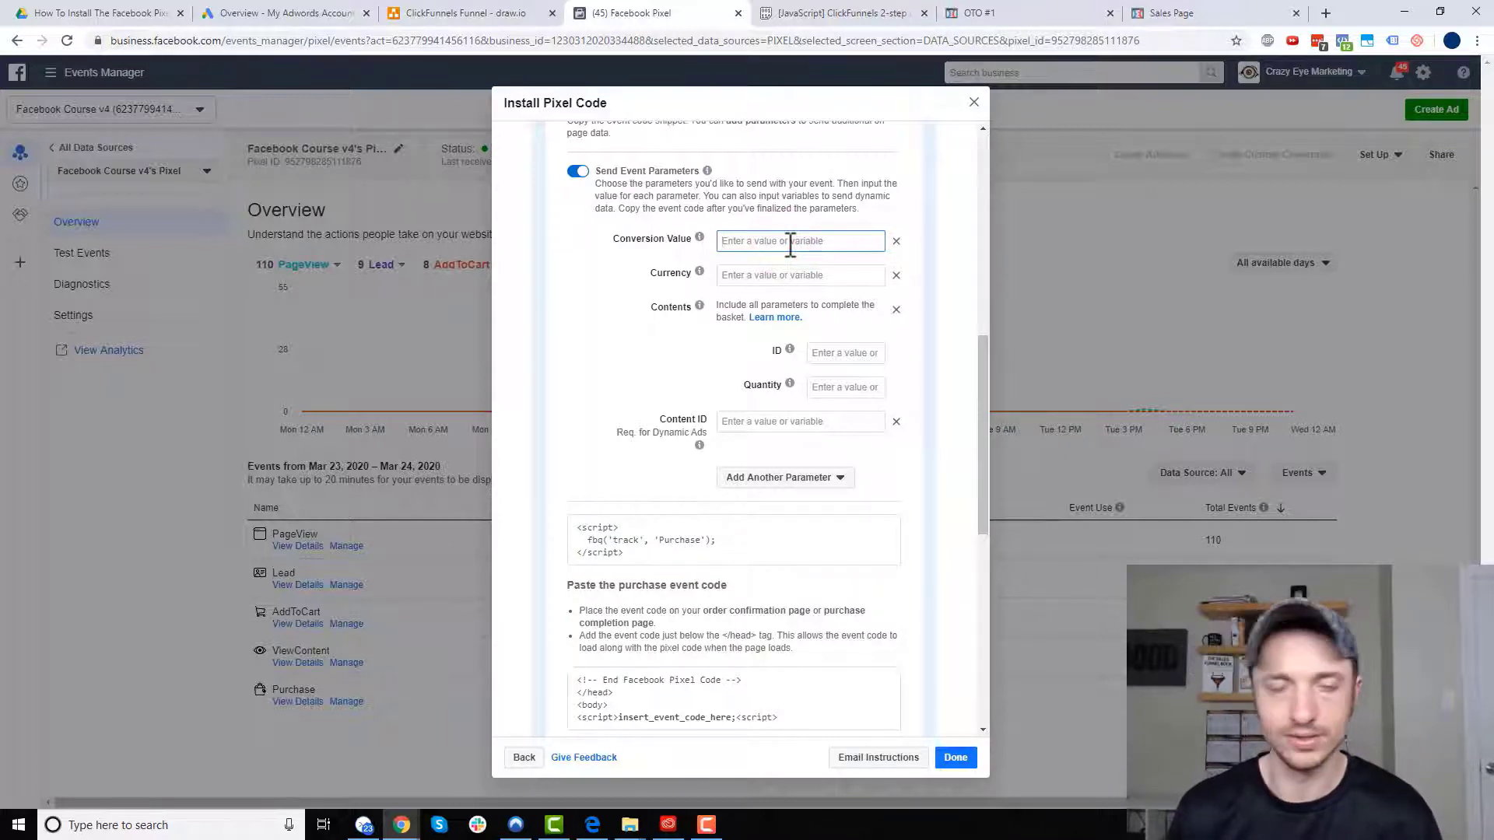
text(10)
click(804, 276)
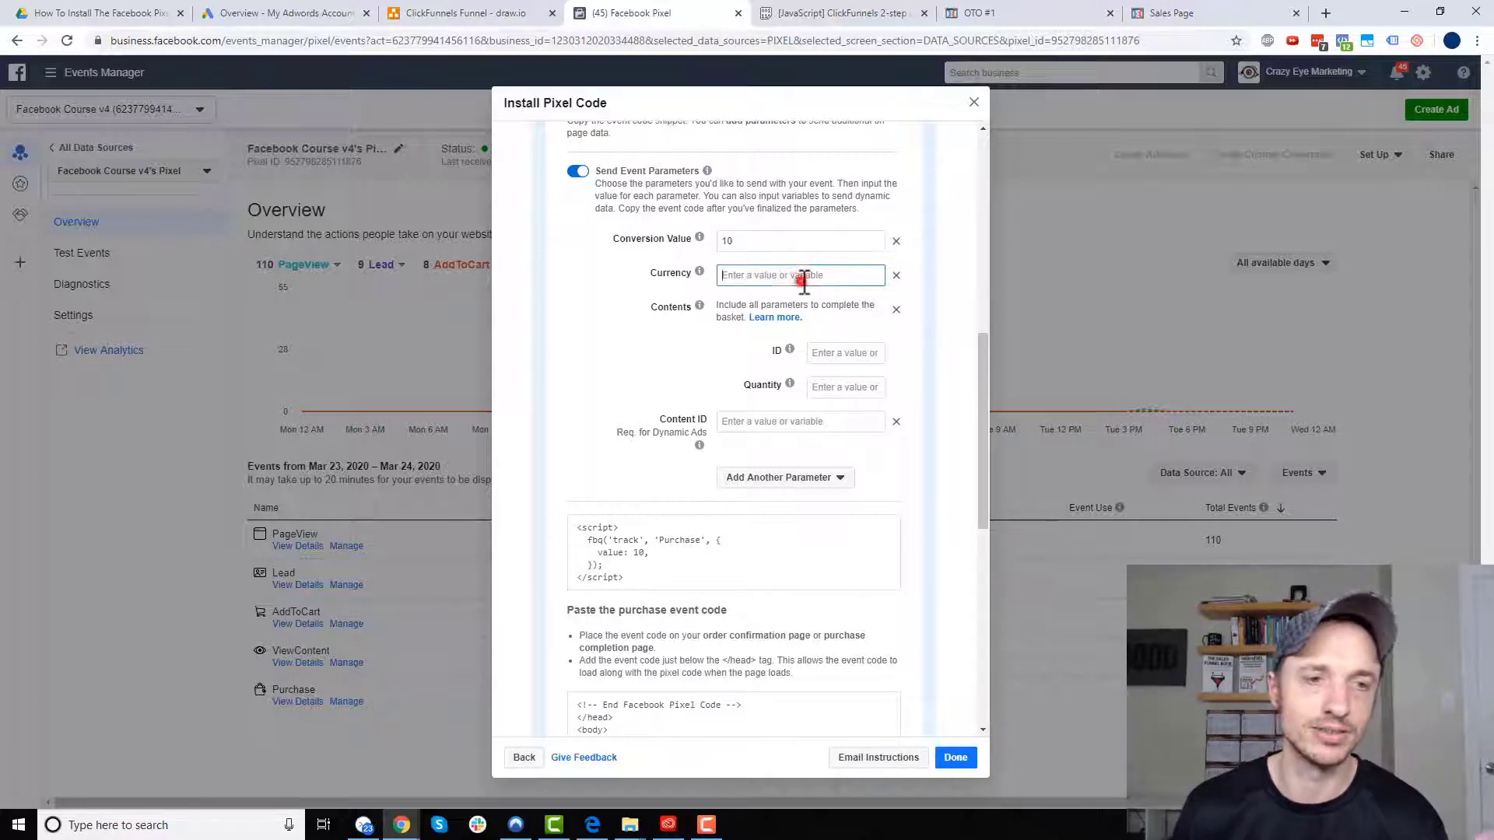
text(USD)
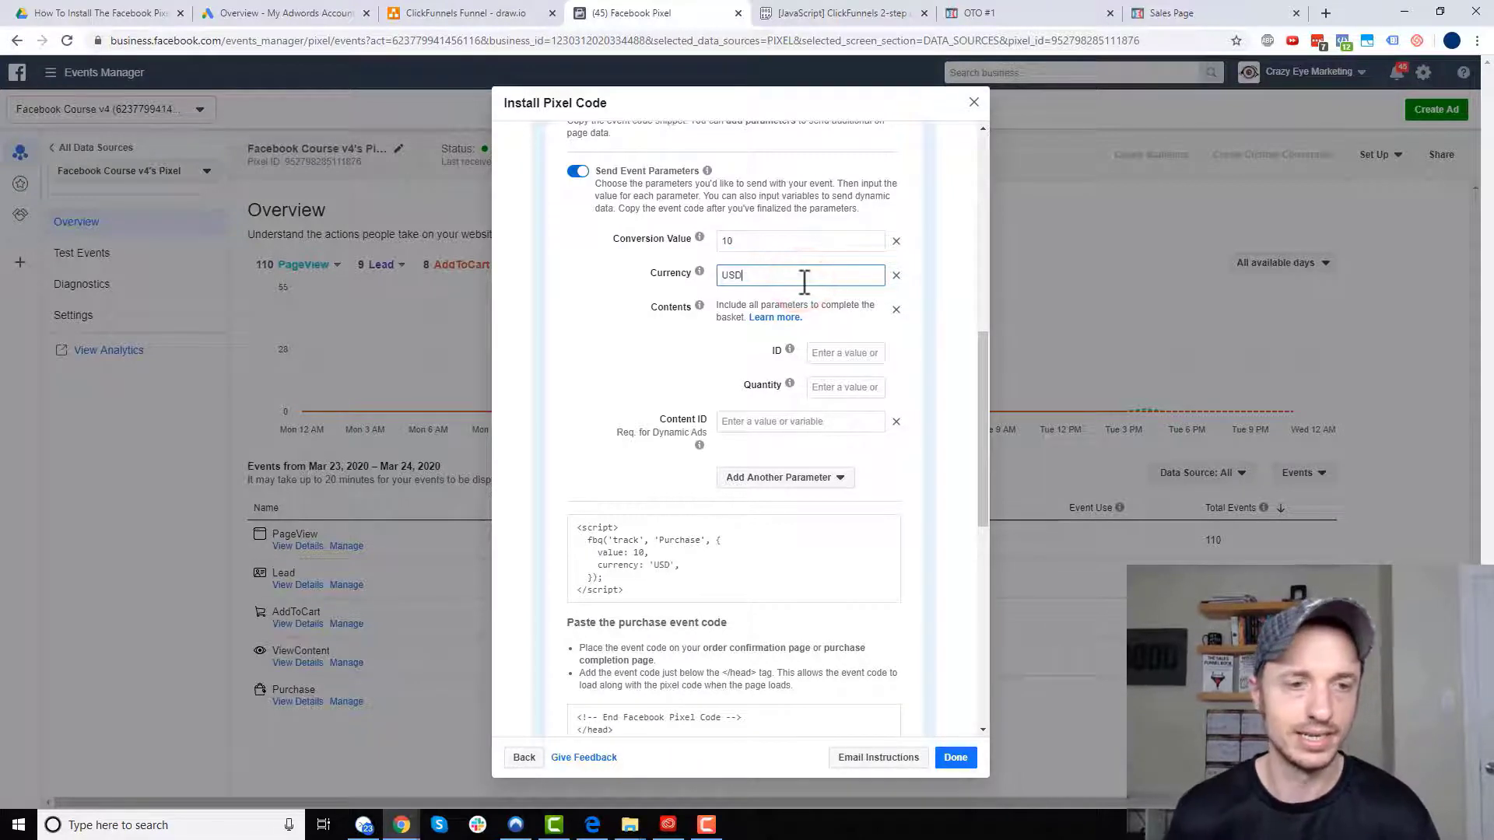
click(756, 570)
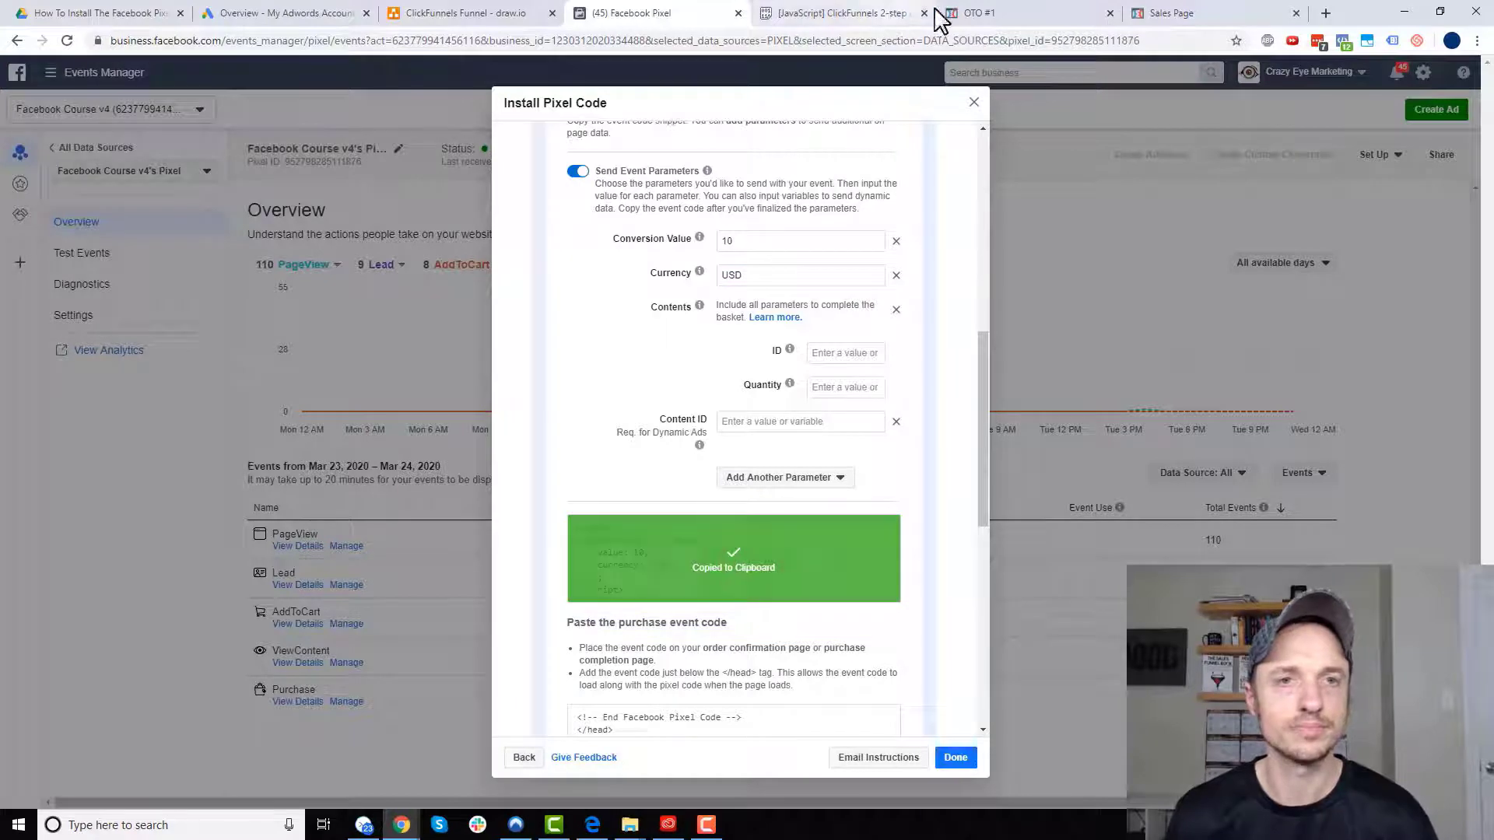
- Paste the Purchase script into the OTO #1 page's Header Code and save the page
click(1055, 13)
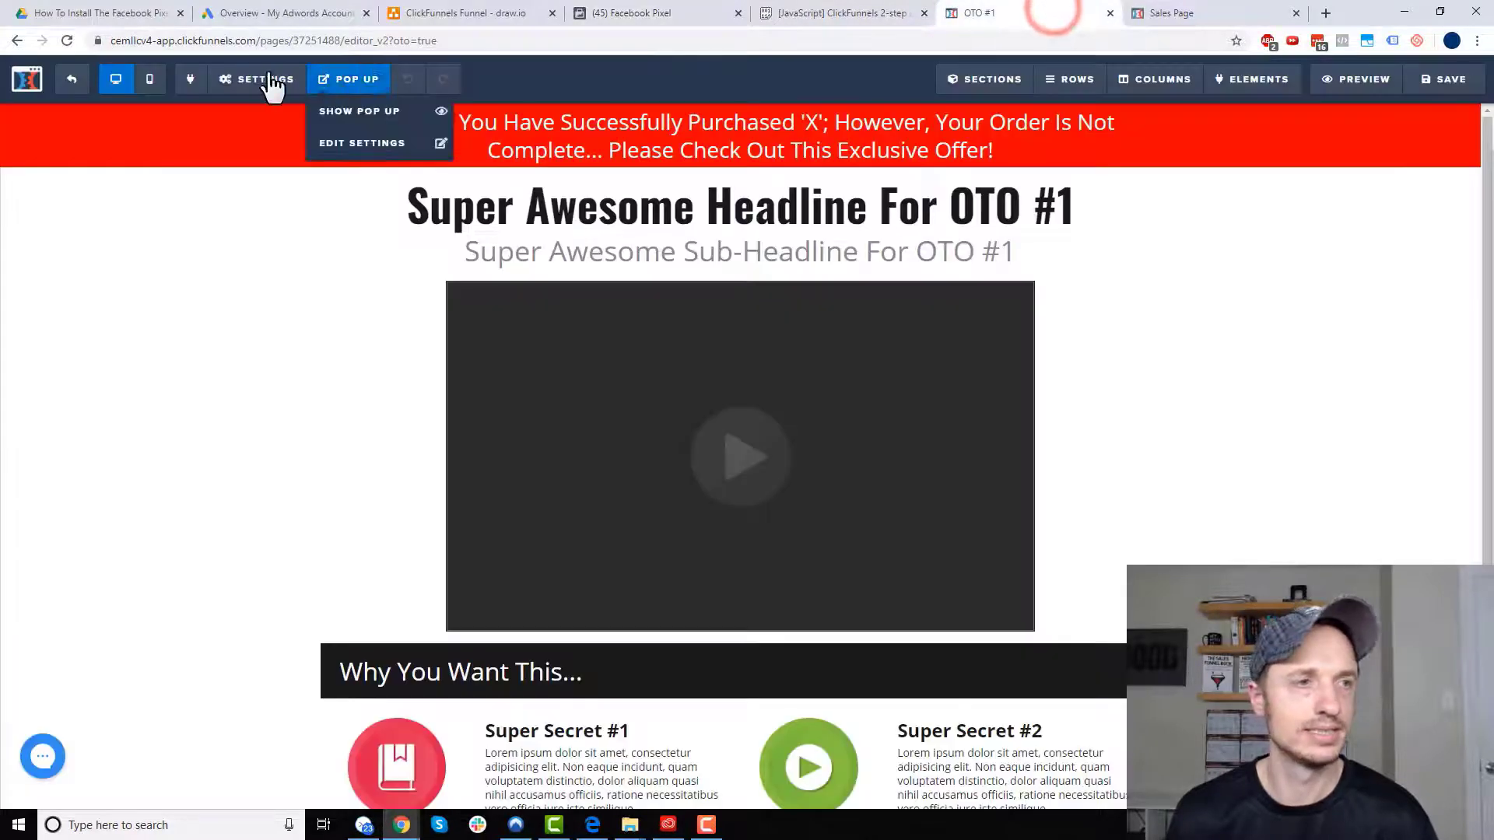
mouse_move(242, 90)
click(274, 185)
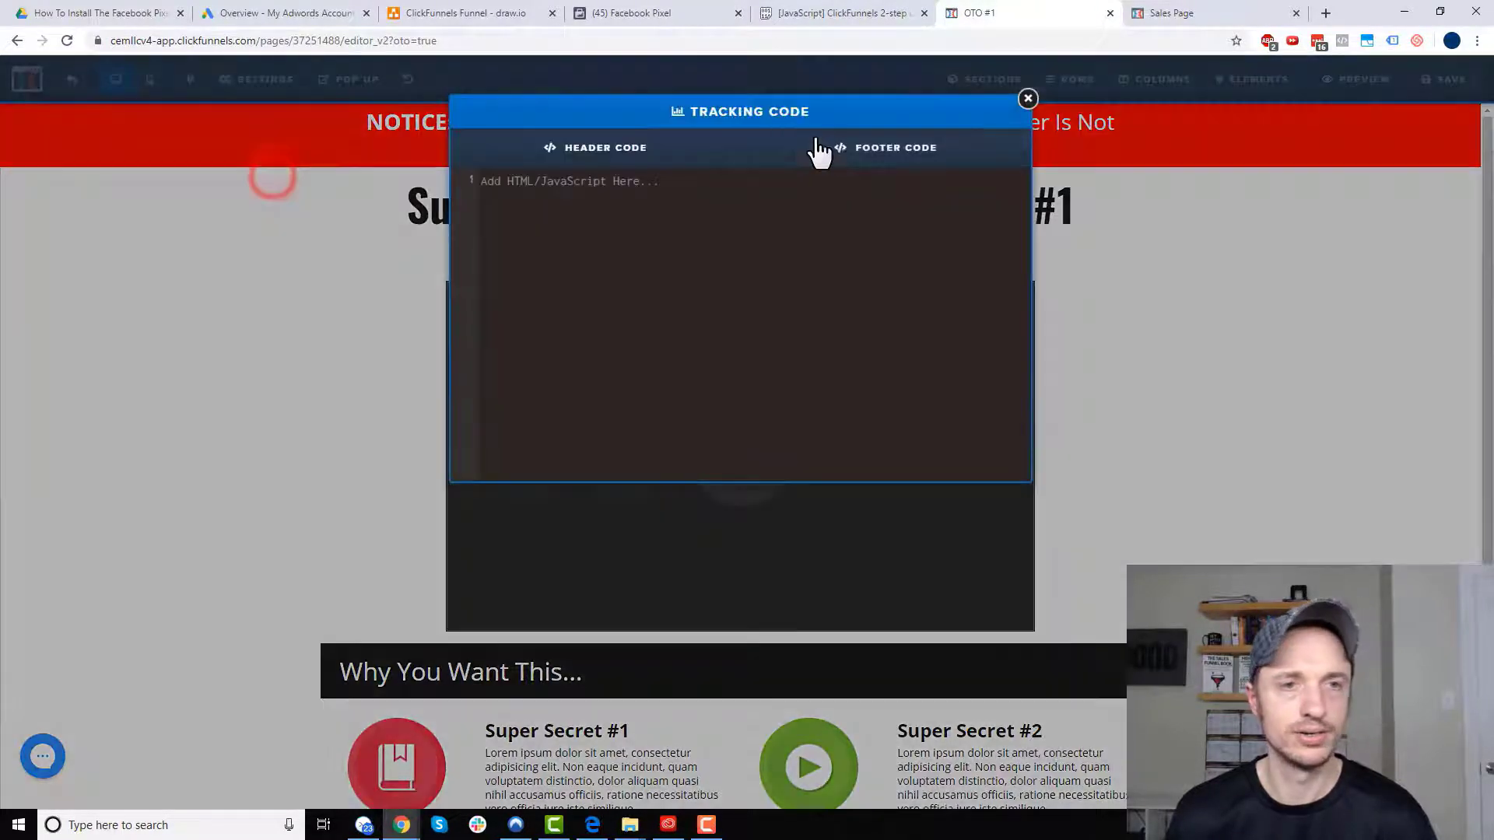
click(671, 184)
key(ctrl+v)
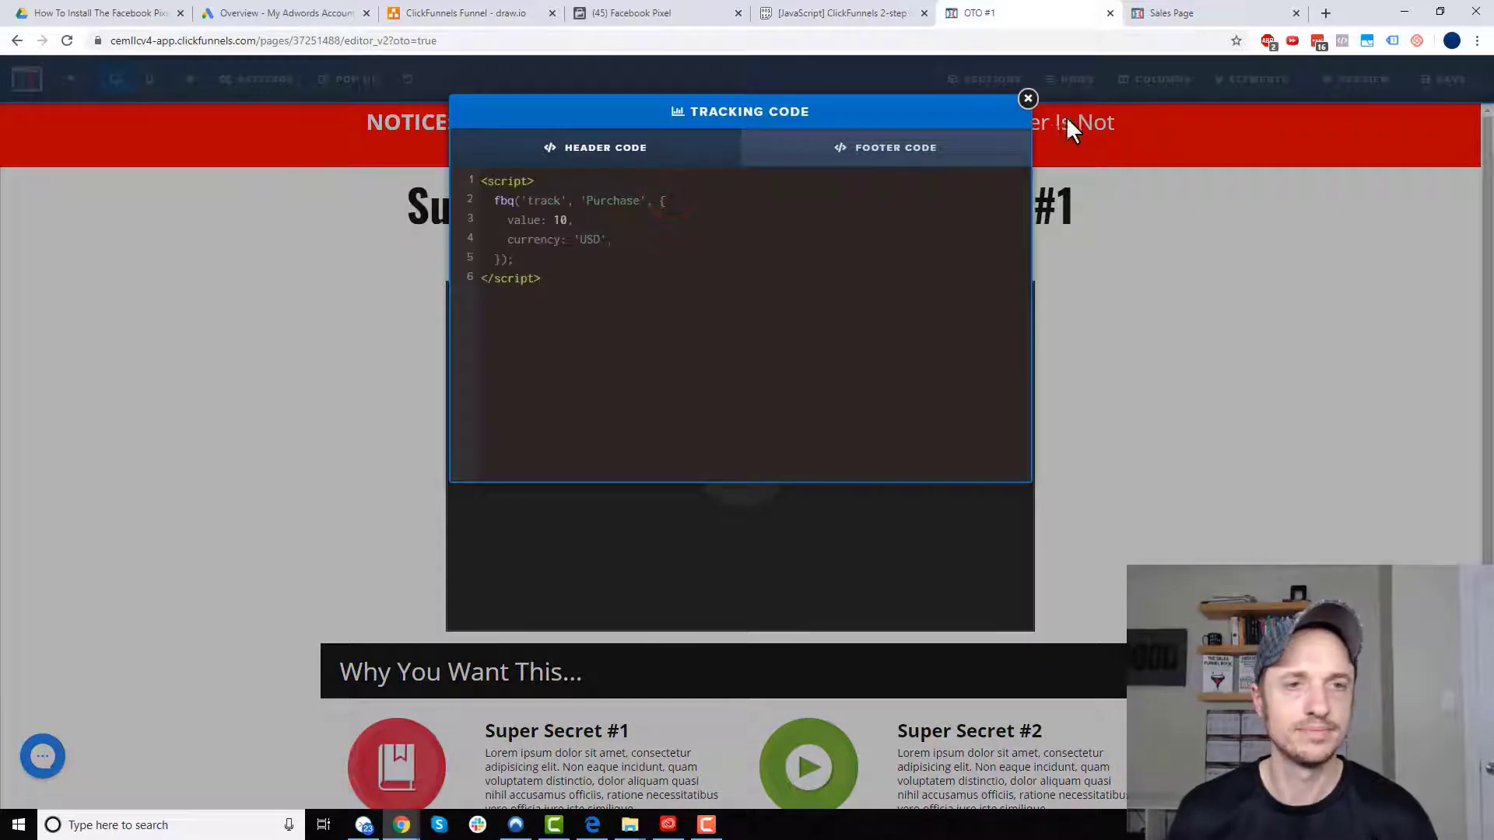
click(1028, 99)
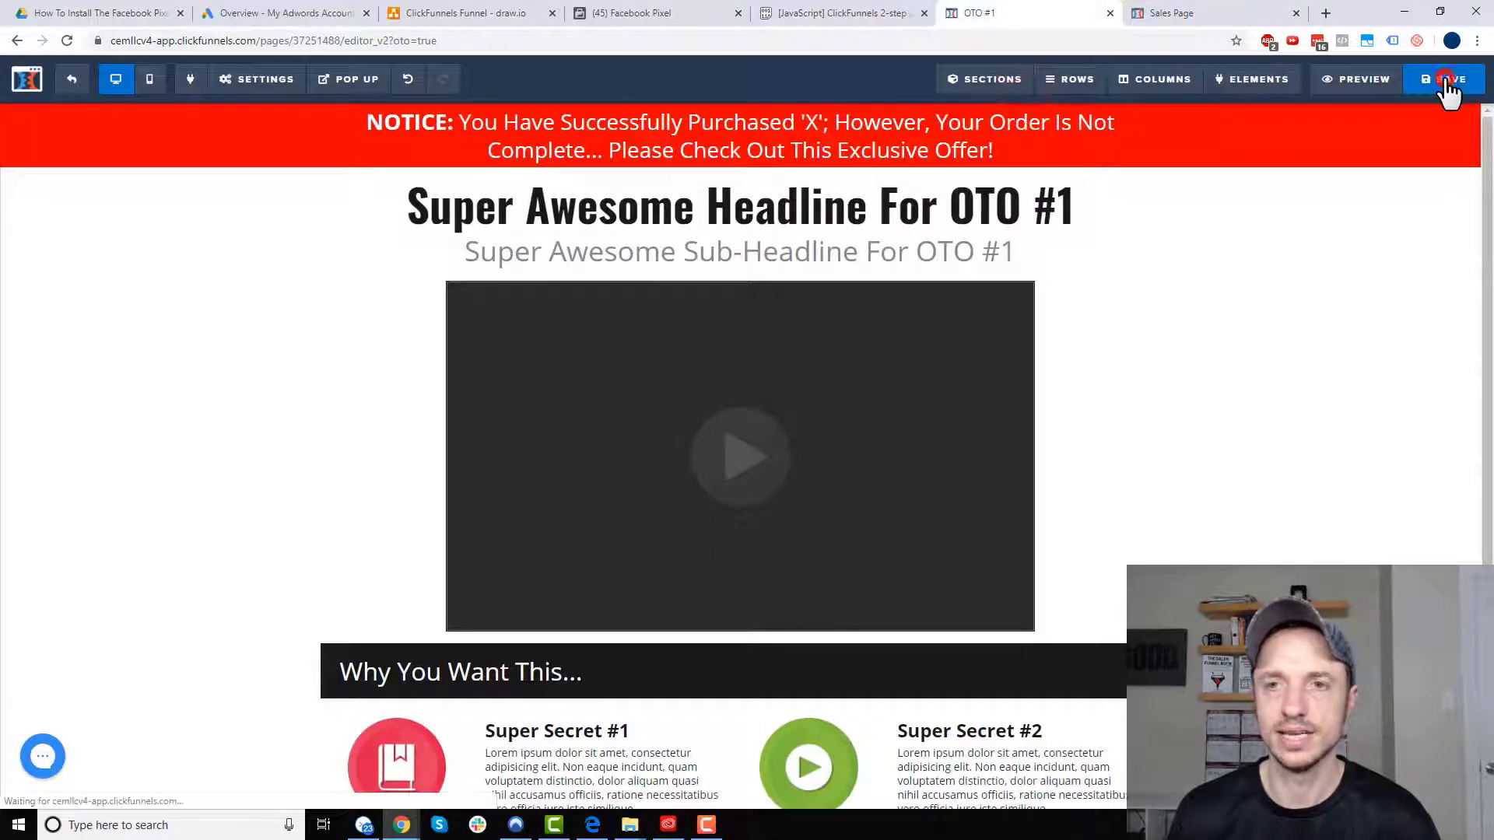
click(1445, 79)
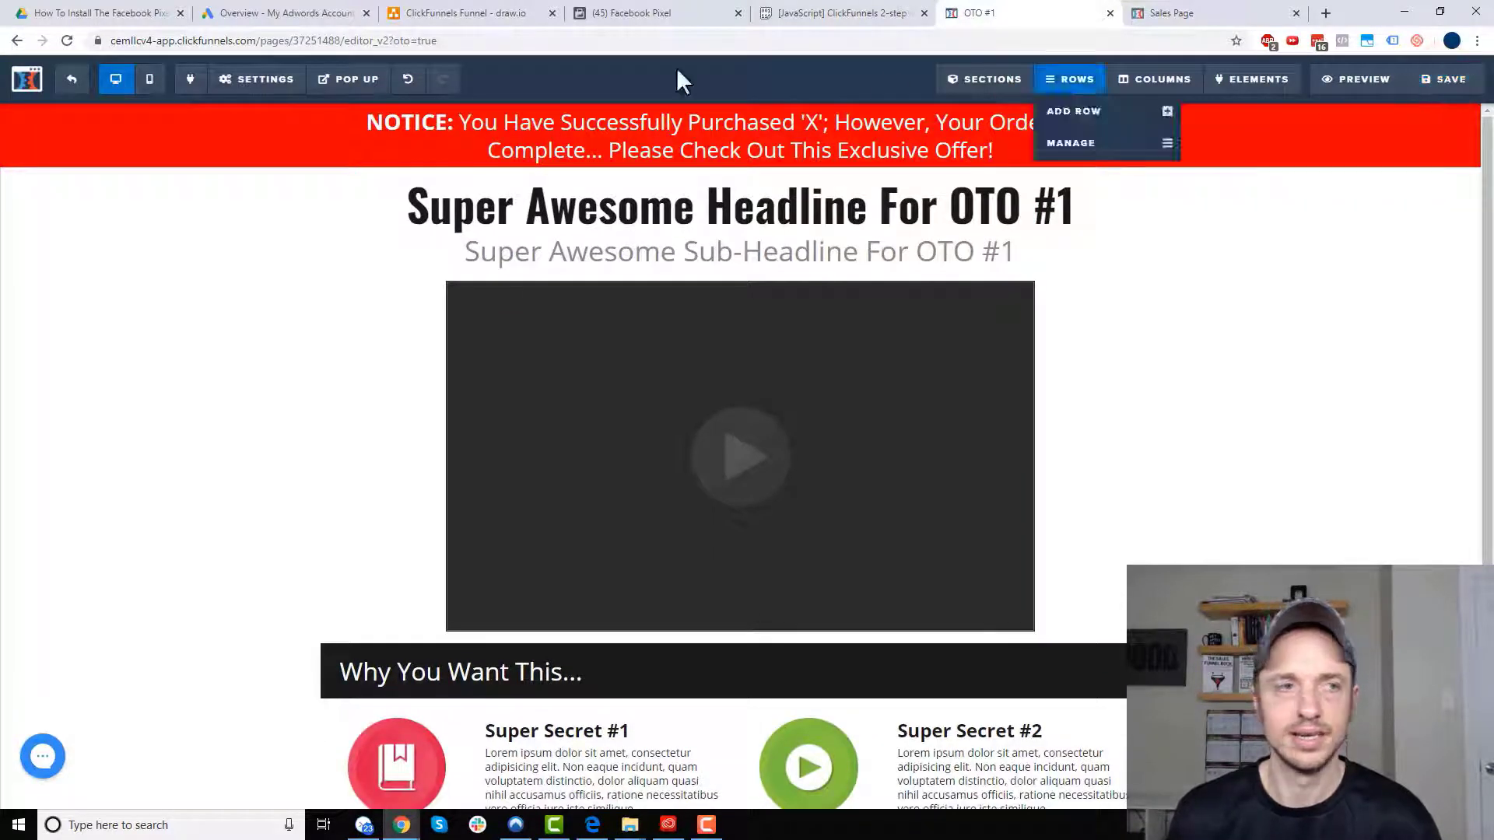
click(72, 79)
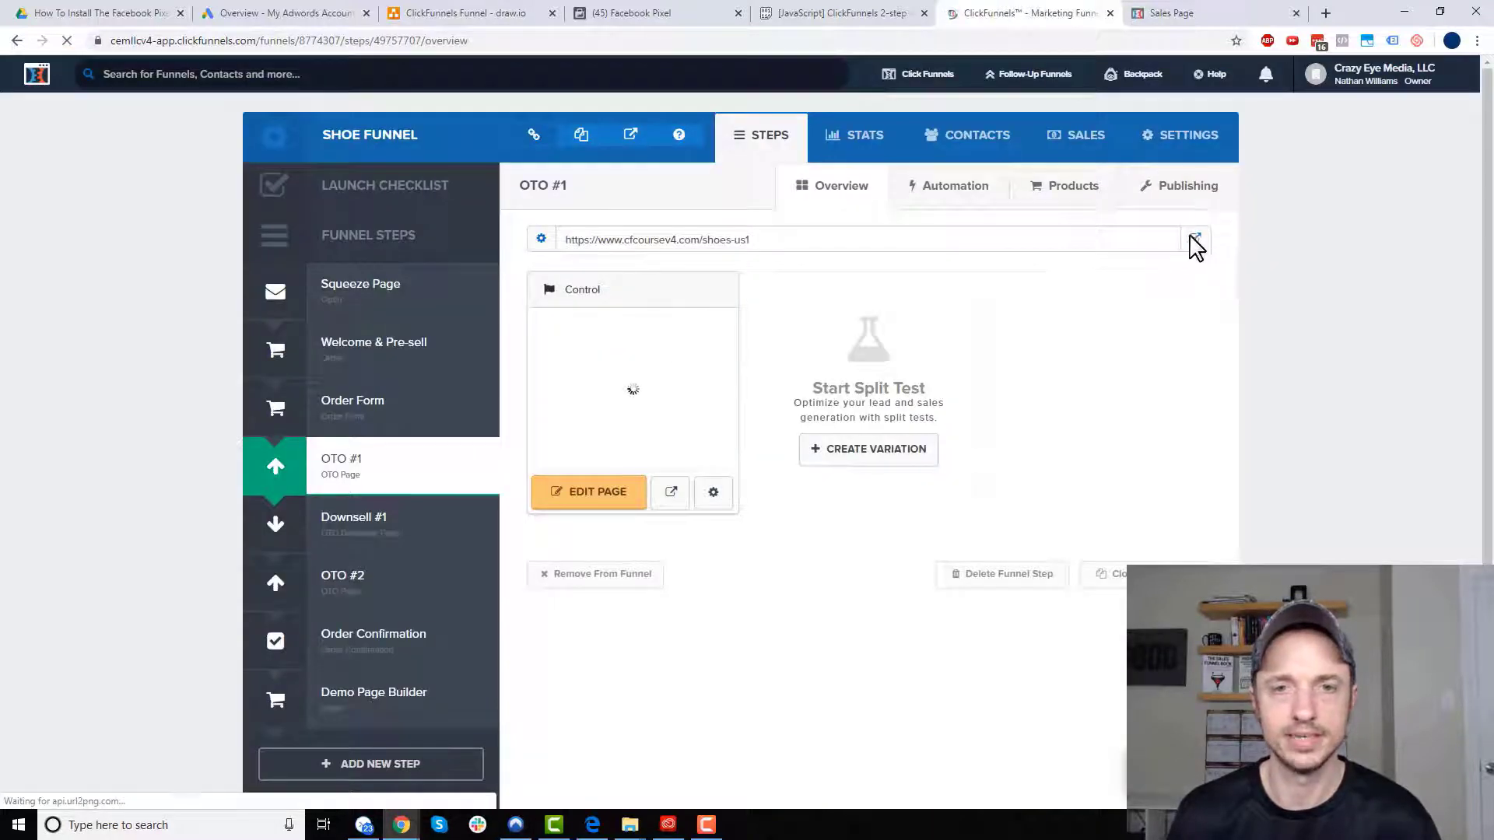
- Open the live OTO #1 page and confirm Pixel Helper shows Purchase with value 10 USD
click(1193, 240)
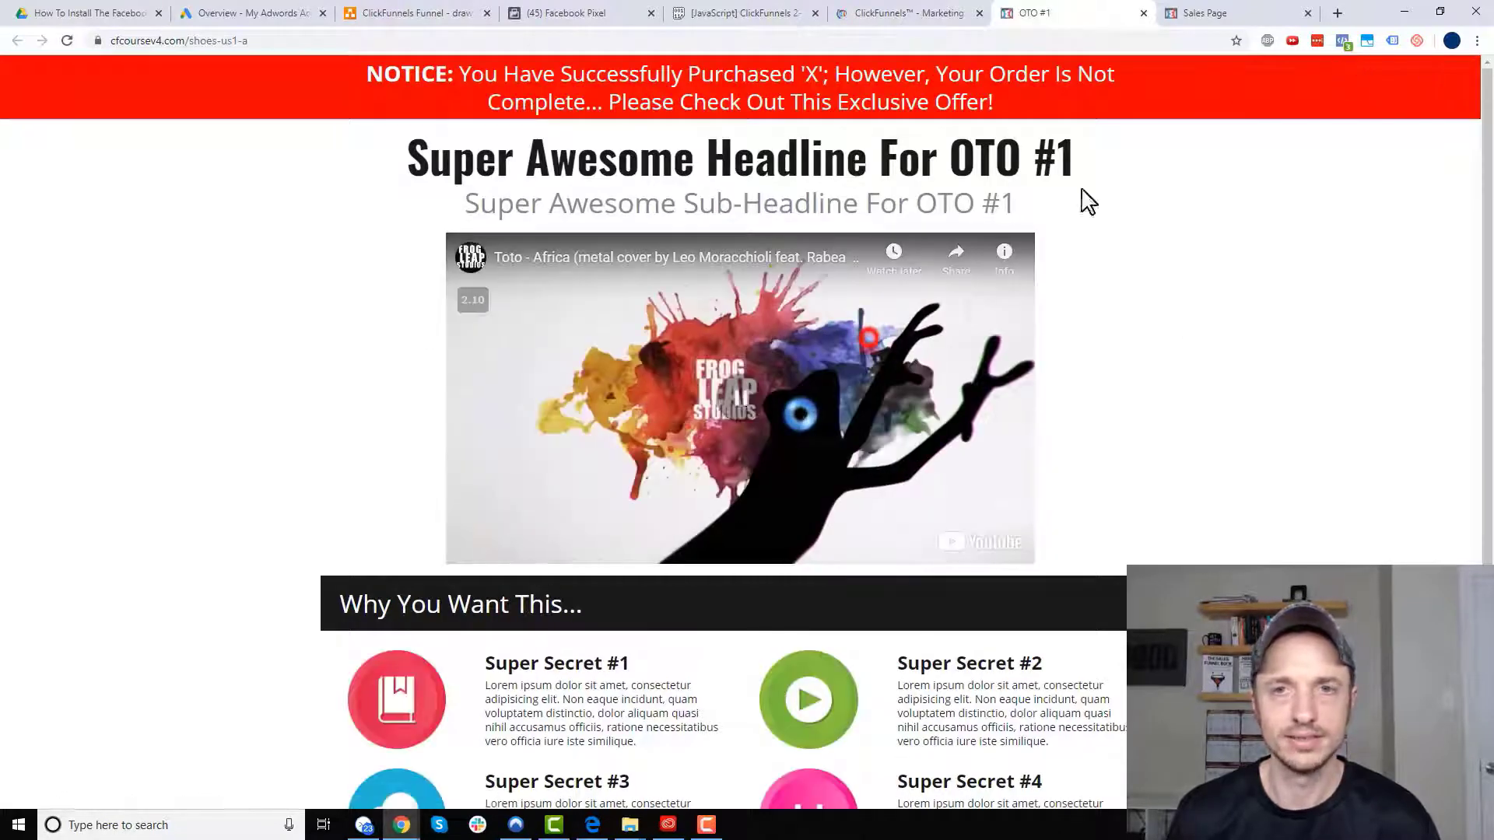
click(1344, 42)
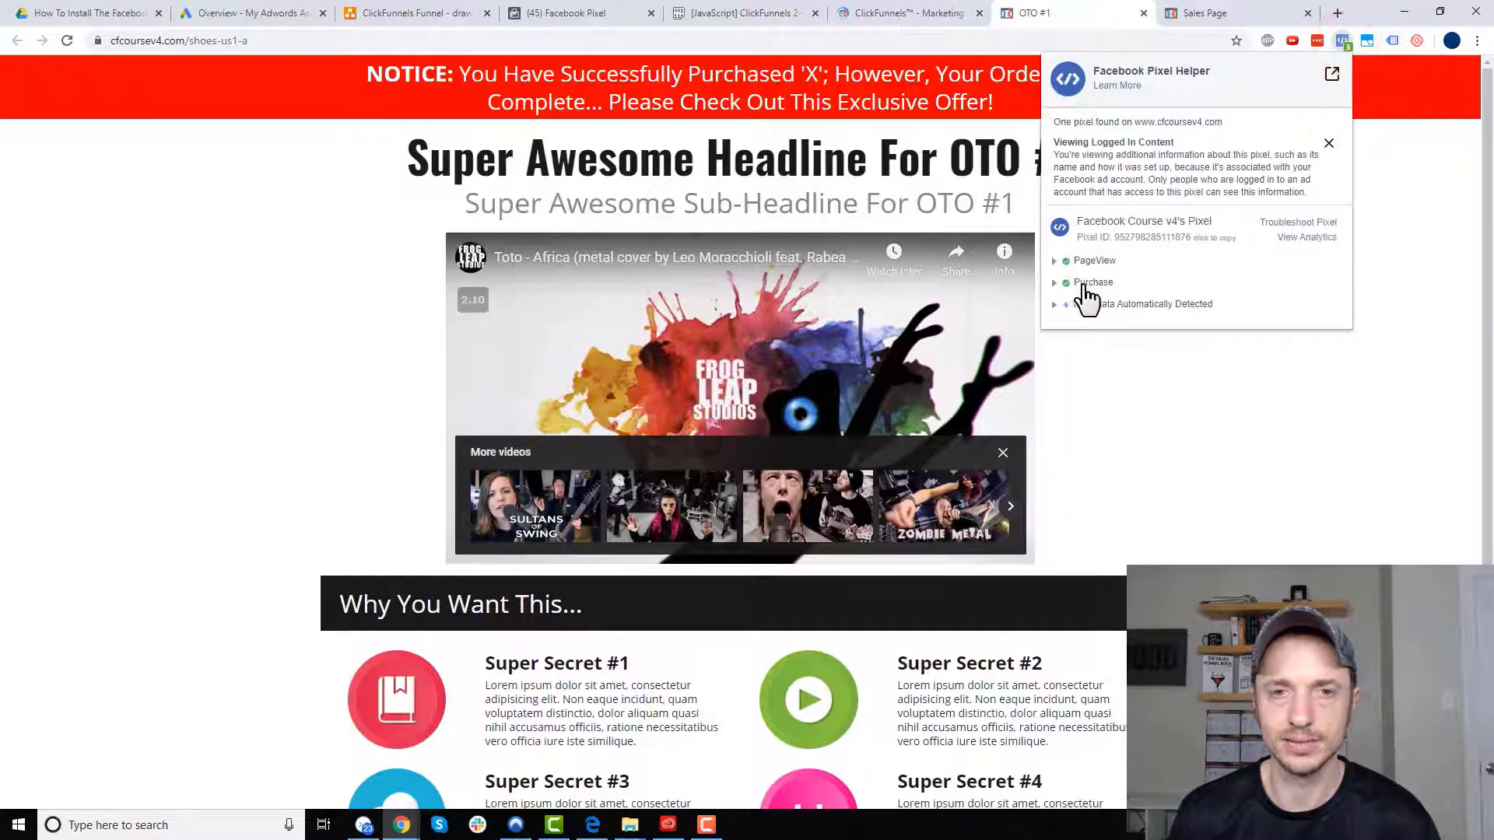
click(1054, 282)
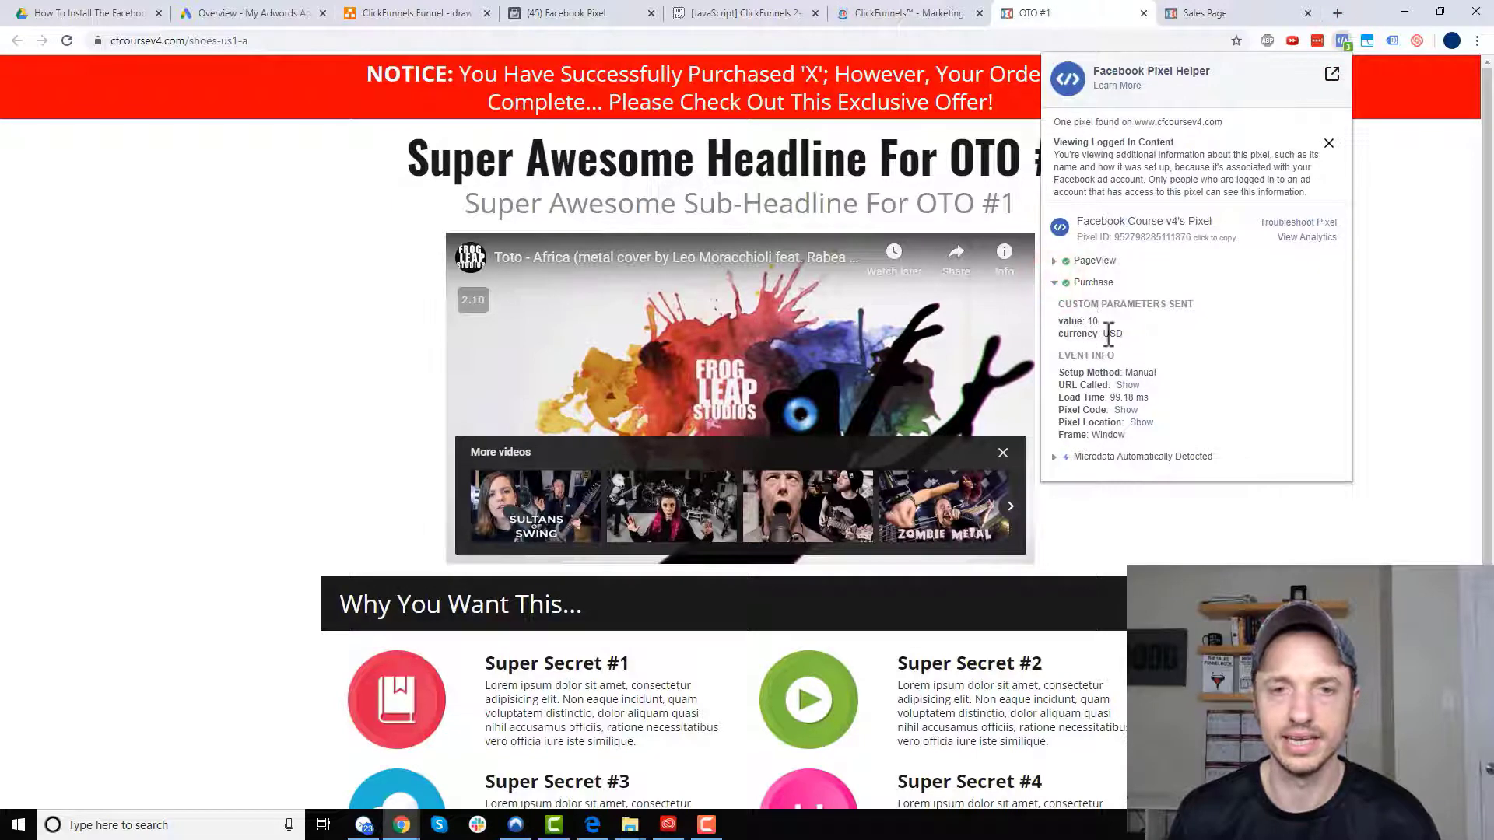
click(1397, 160)
- Review the draw.io funnel diagram's Purchase on OTO 1, then return to the Facebook Pixel setup
click(440, 14)
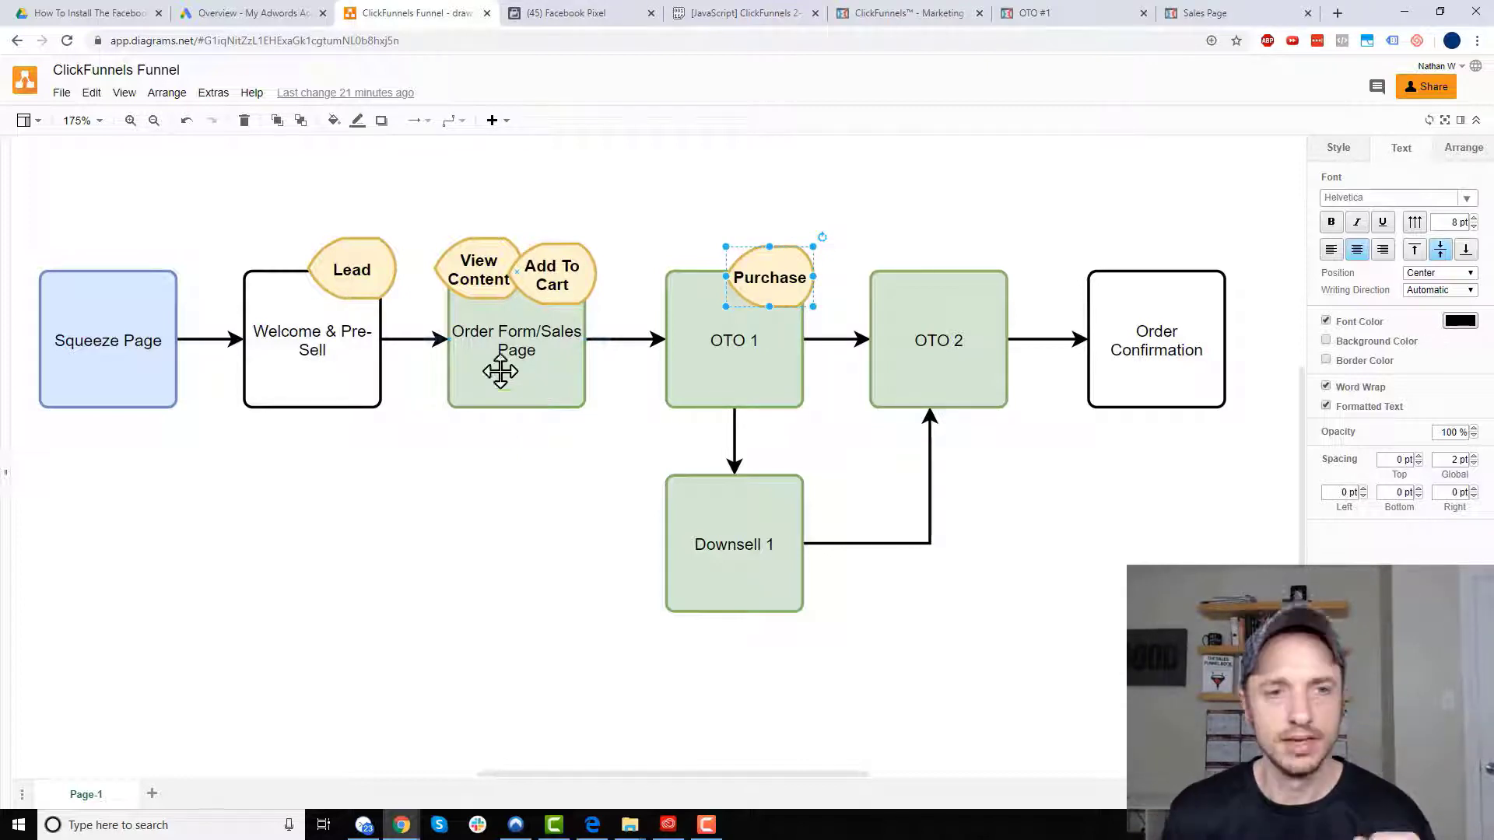
click(594, 15)
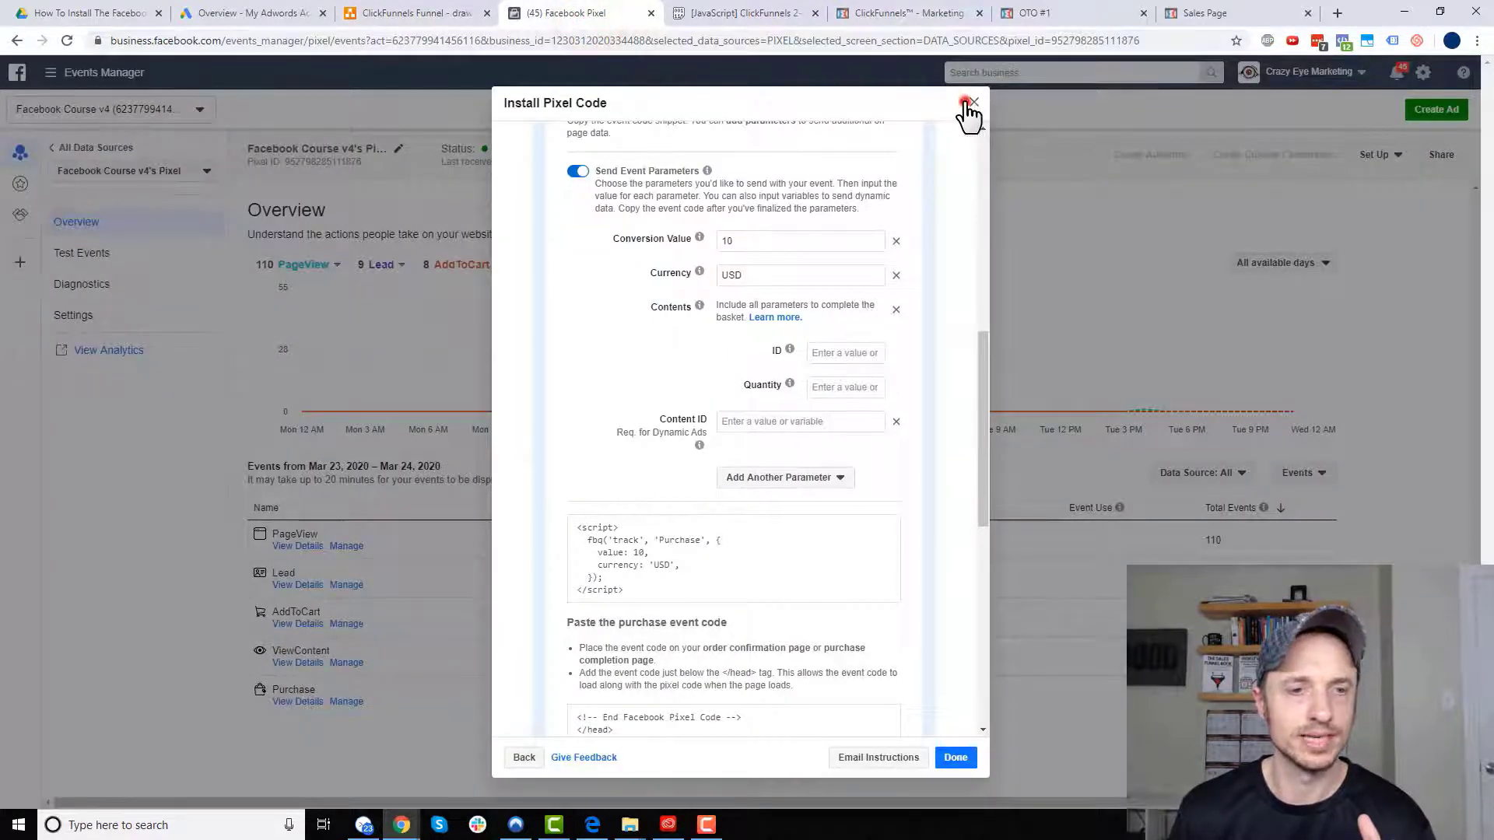
- Close the pixel code dialog and clear the existing activity on the Test Events page
click(966, 104)
click(123, 250)
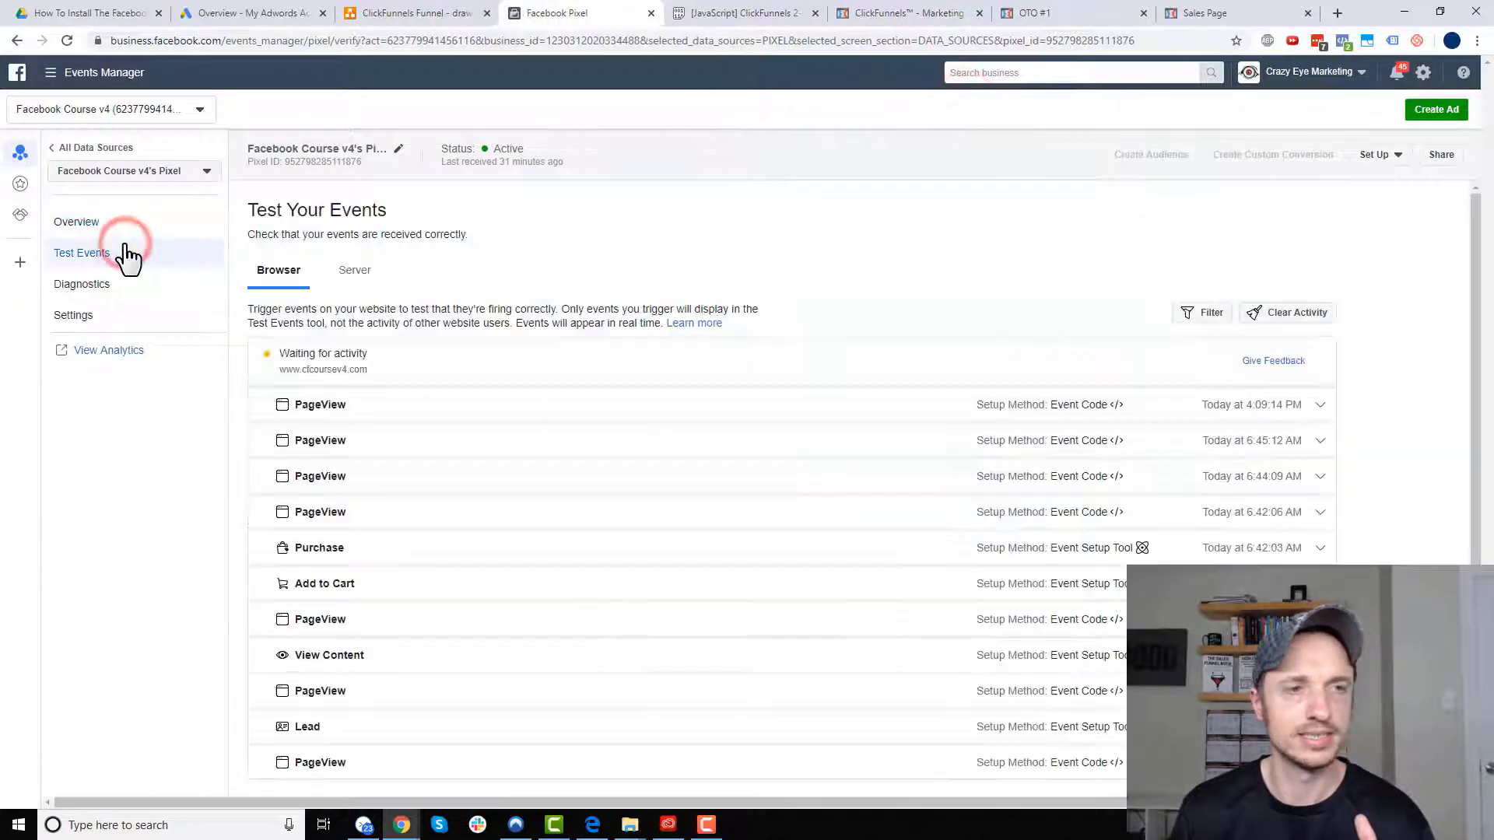
click(1296, 315)
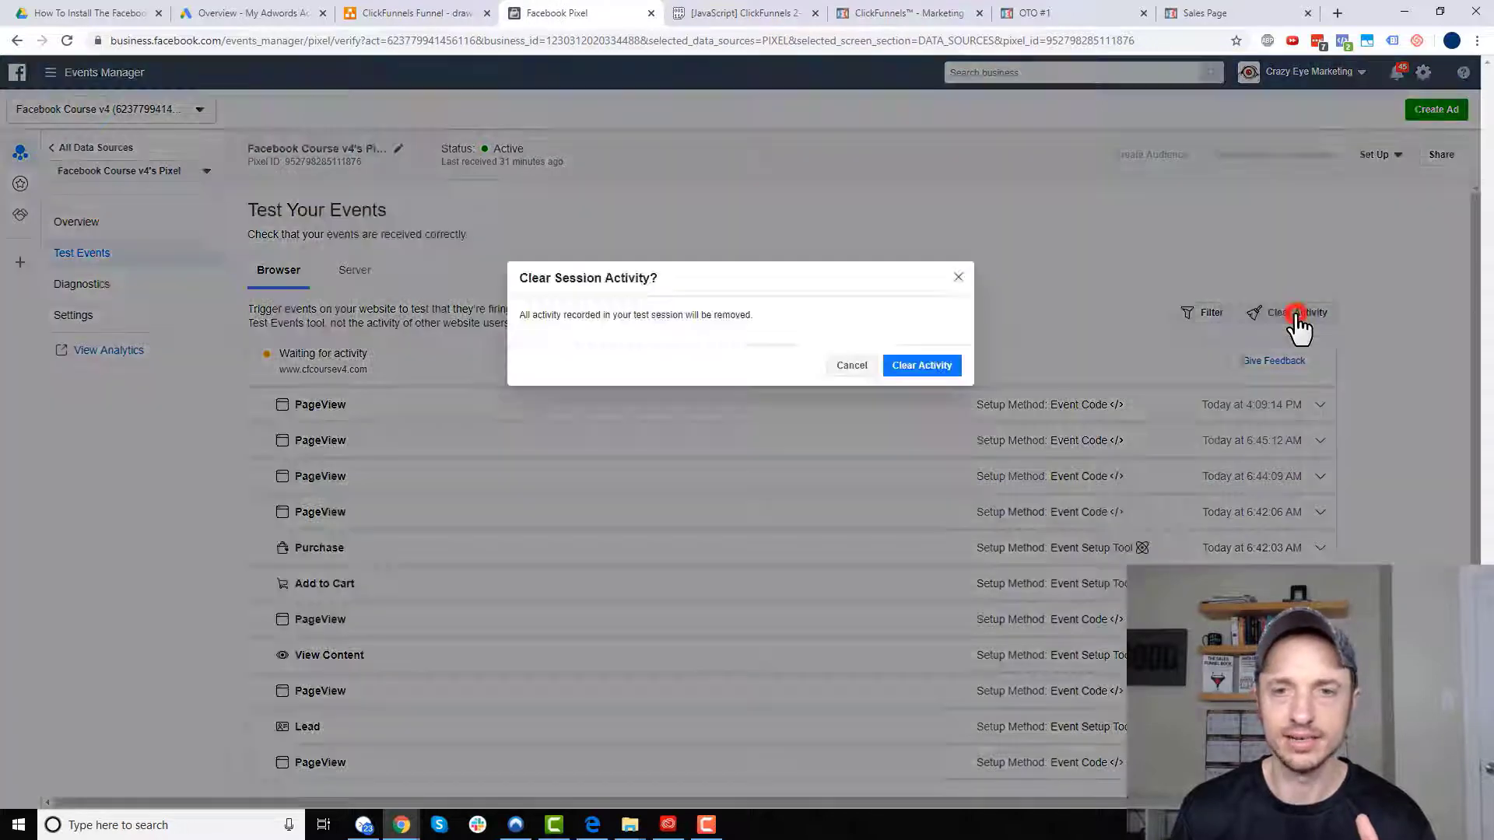
click(930, 367)
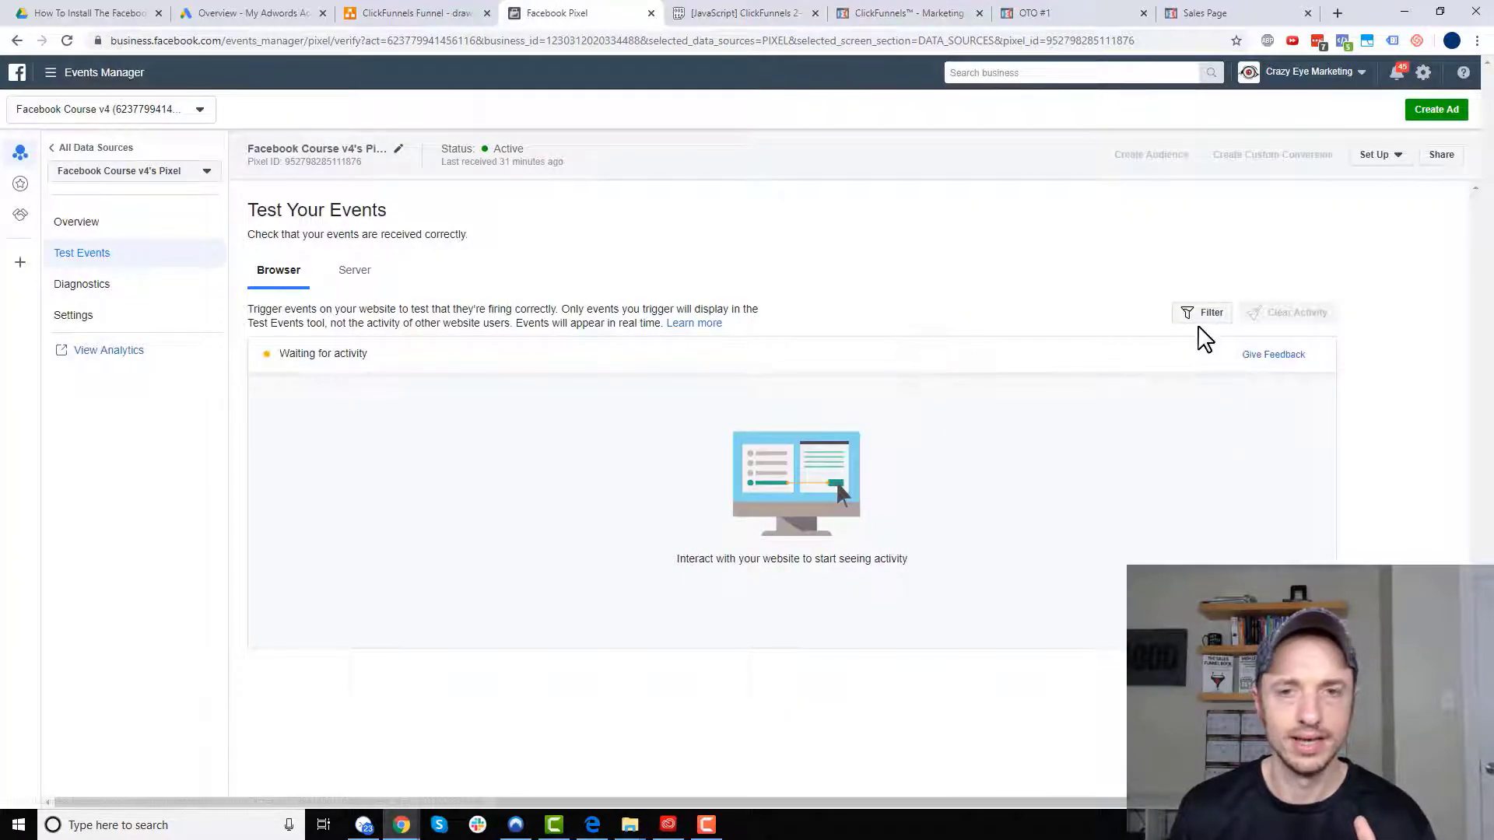
click(67, 40)
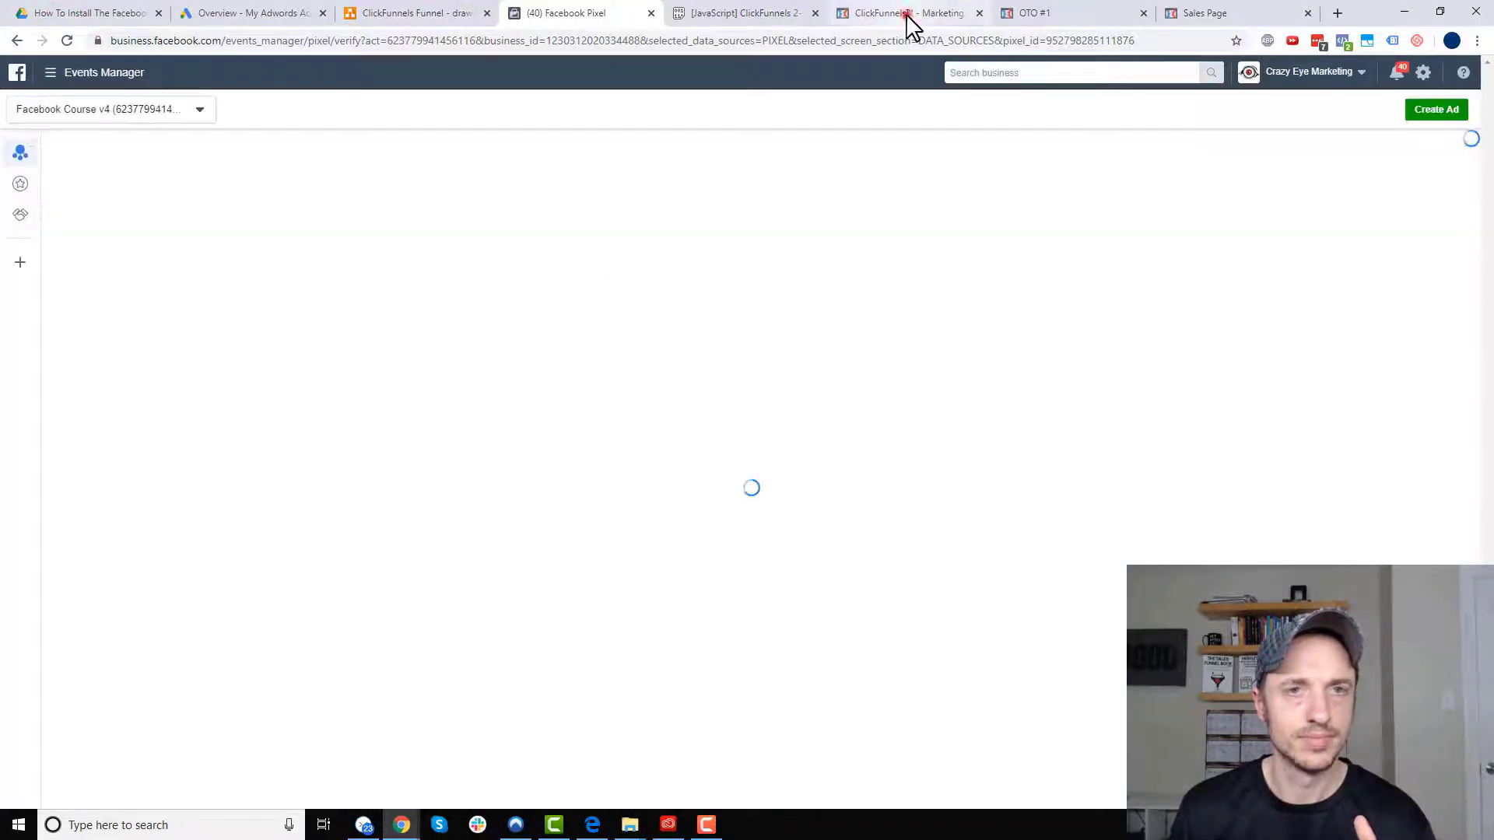
- Copy the shoe funnel's step URL from ClickFunnels into Test Events and open the website
click(910, 15)
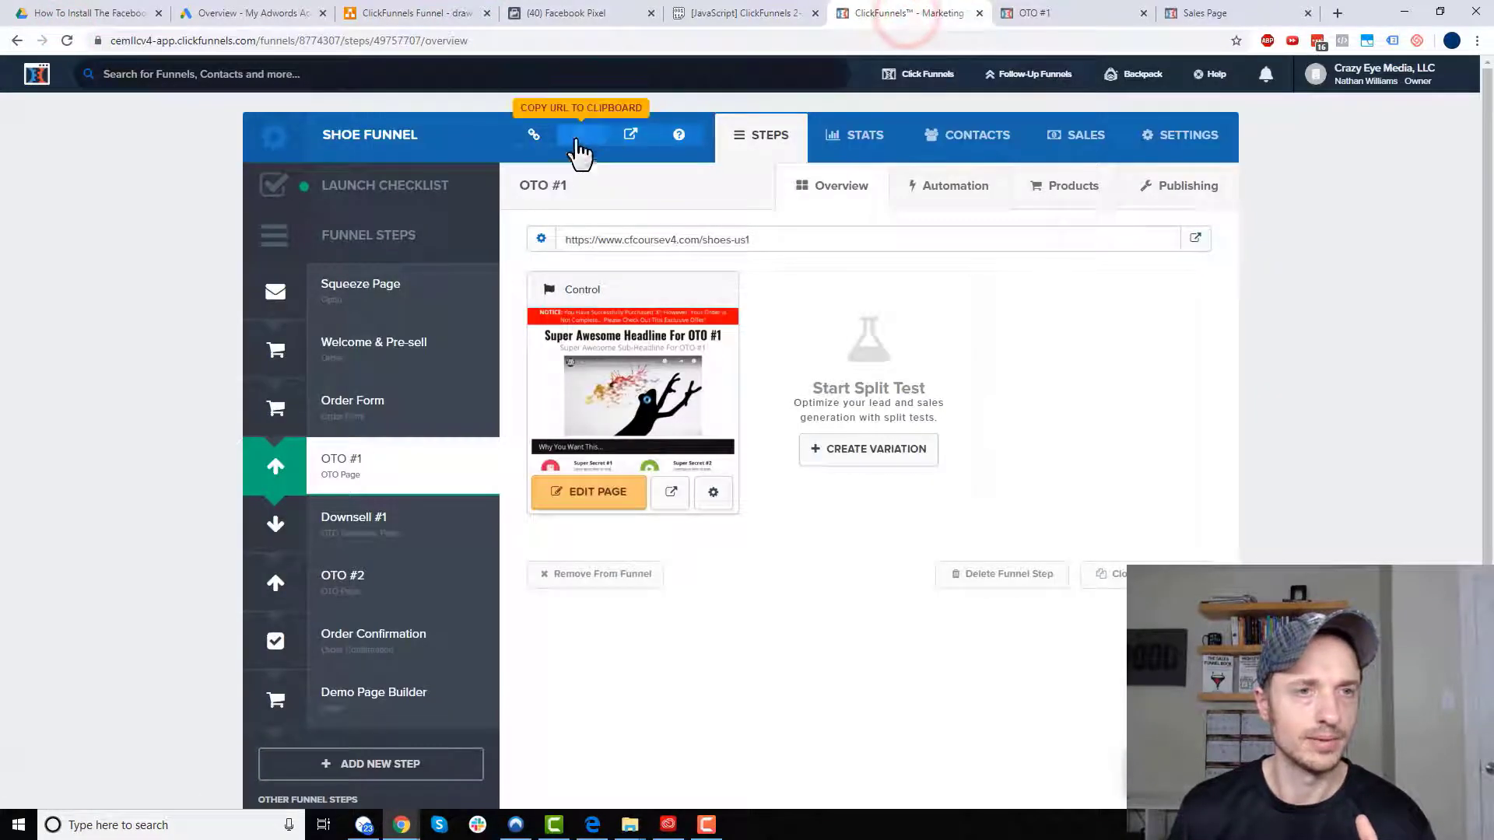
click(585, 142)
click(594, 14)
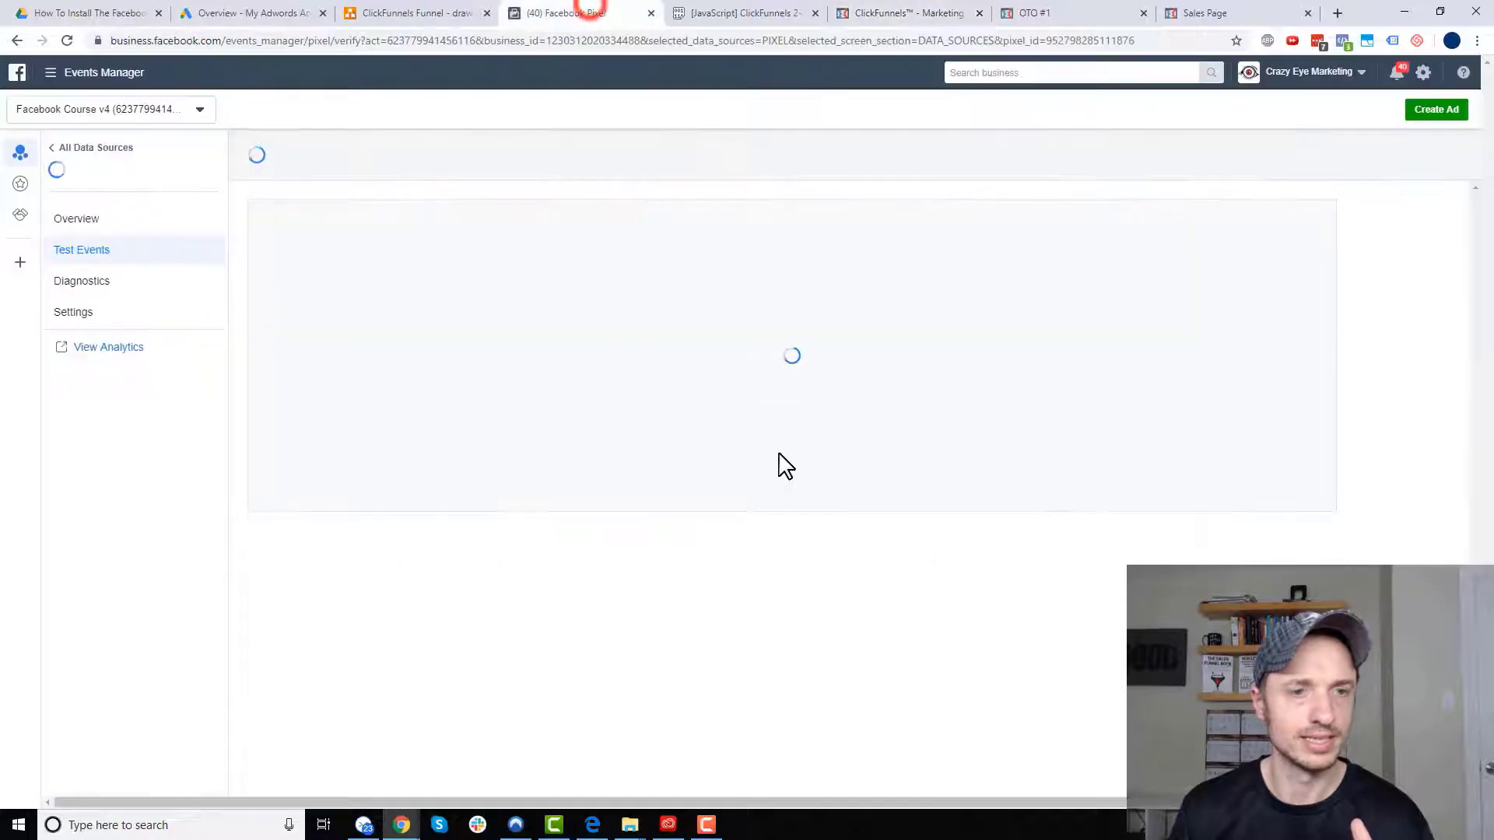
click(770, 568)
key(ctrl+v)
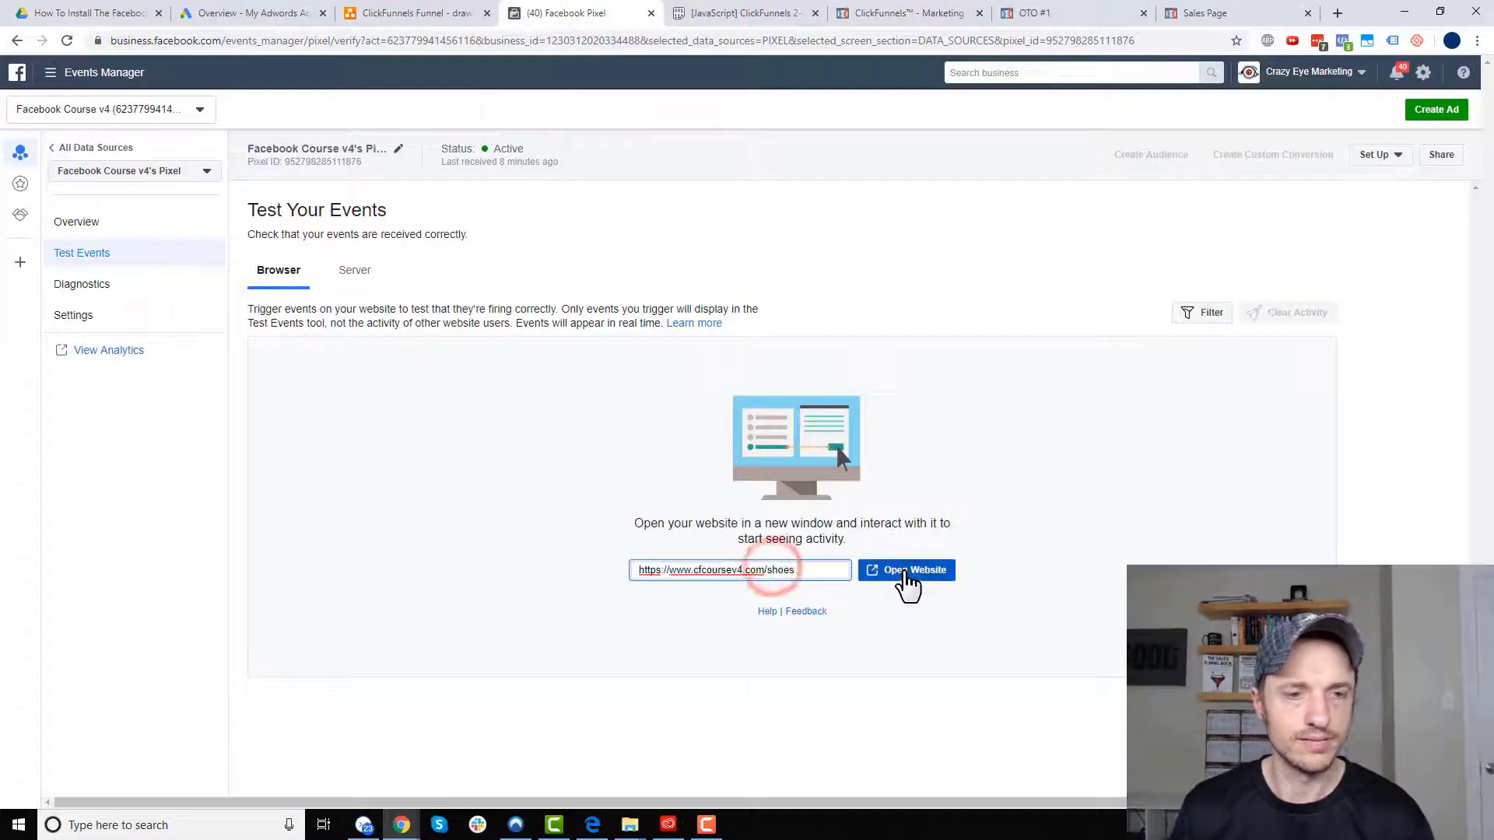
click(905, 573)
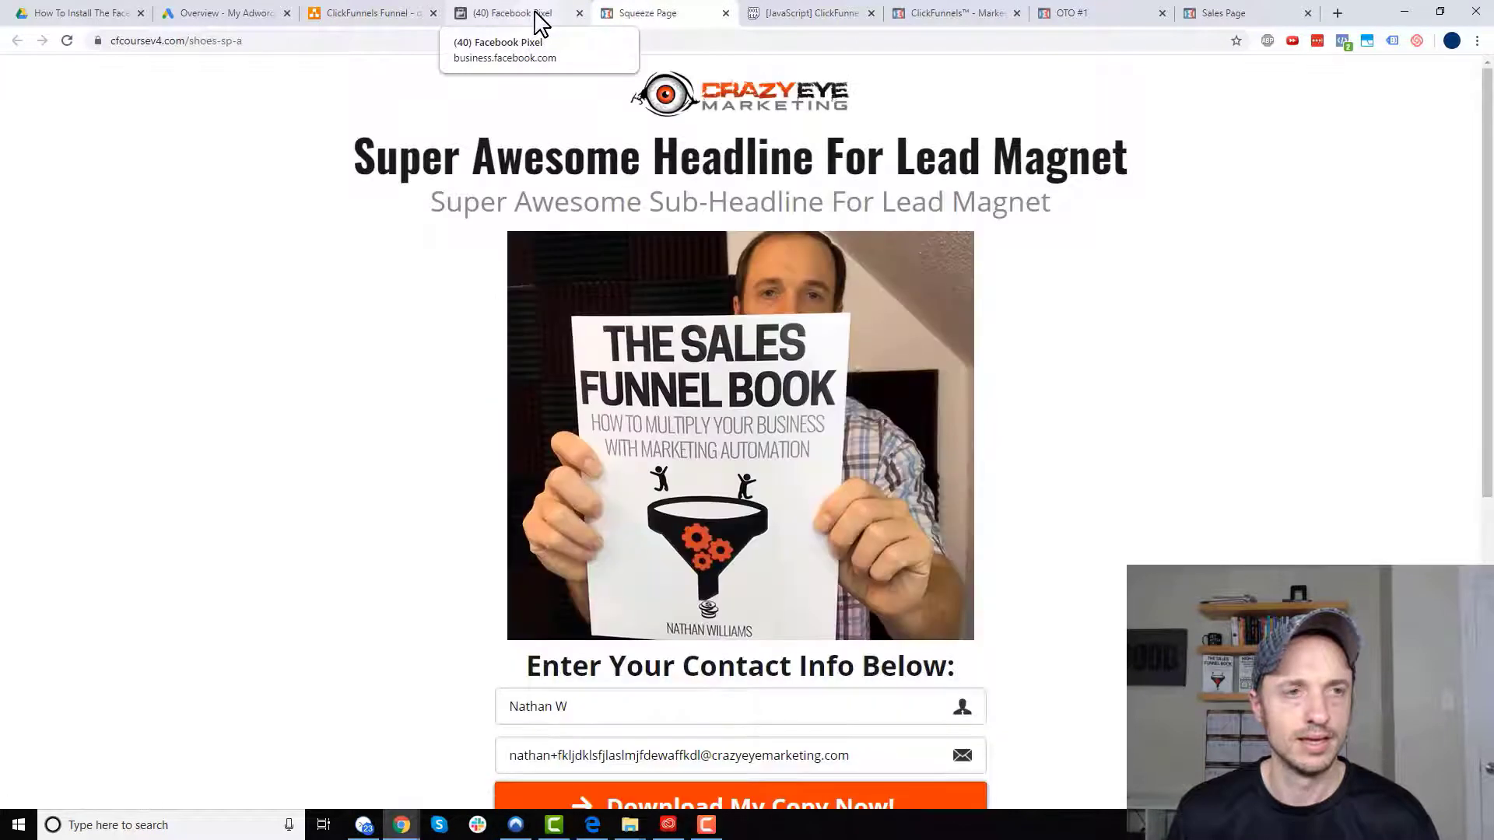
- Submit the squeeze page opt-in with an edited email and confirm PageView and Lead in Test Events
click(537, 14)
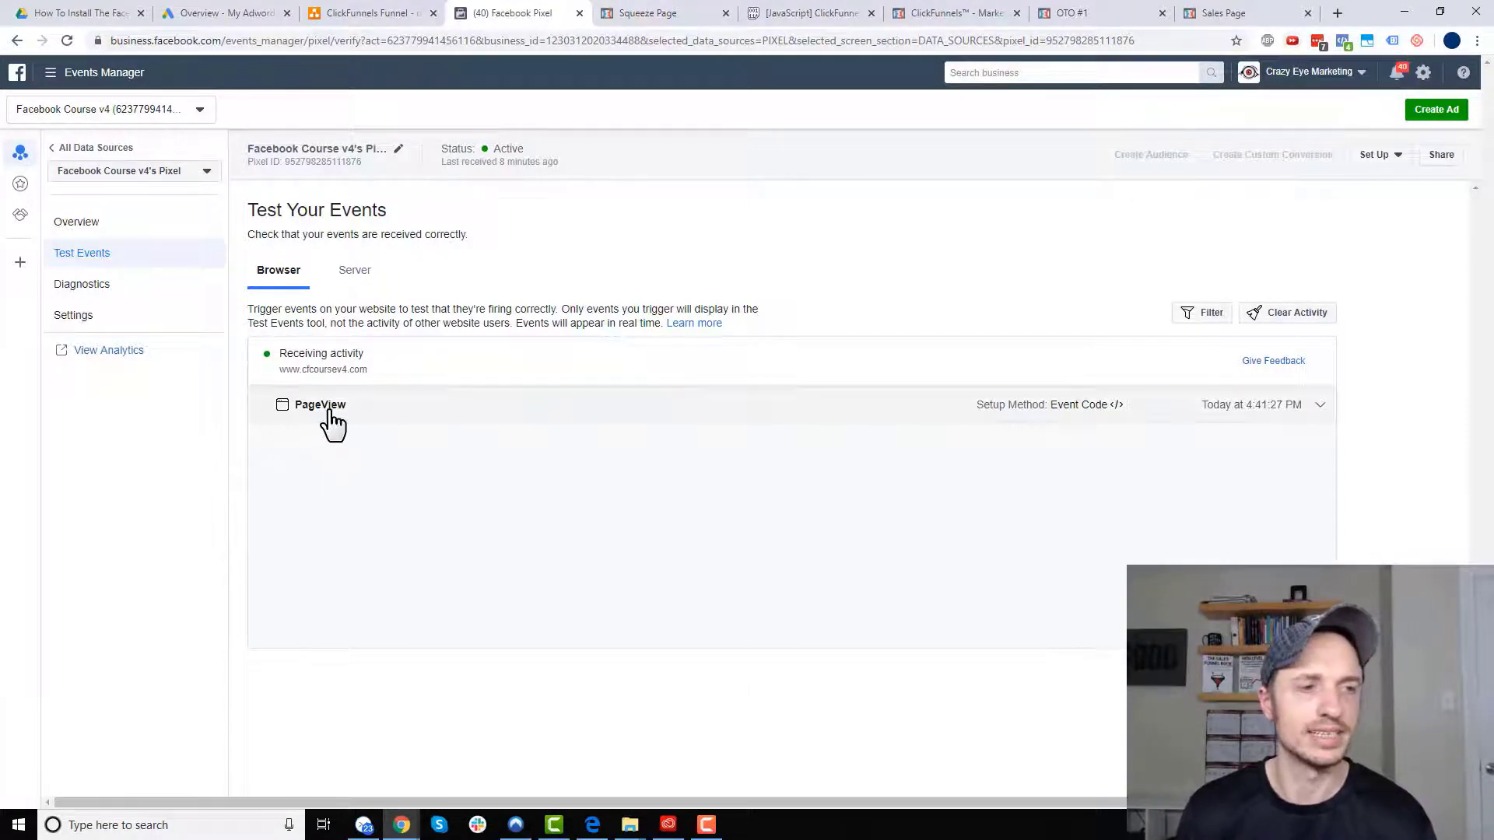
click(634, 17)
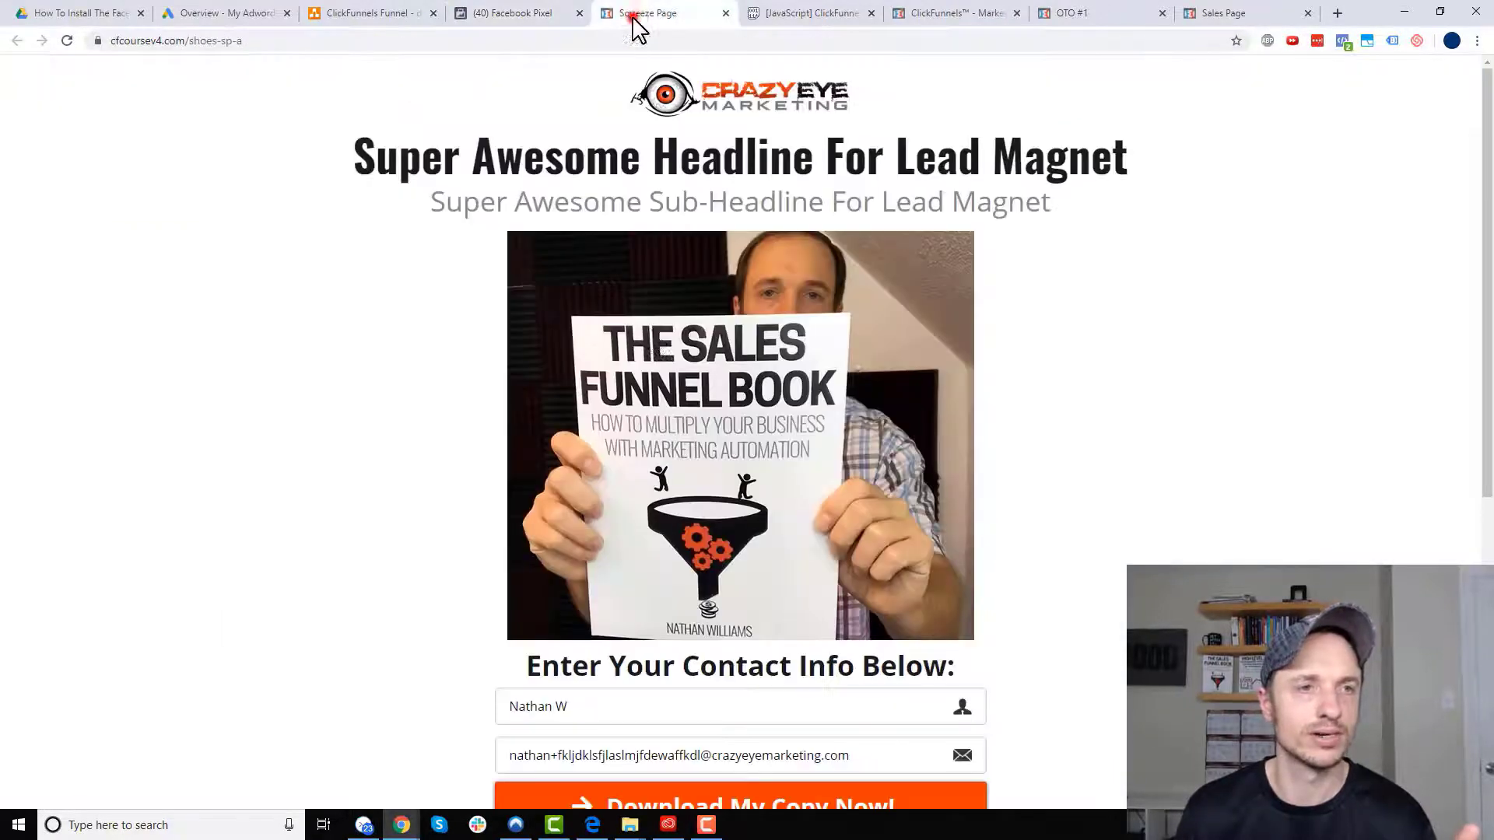
scroll(727, 381, down, 4)
click(651, 445)
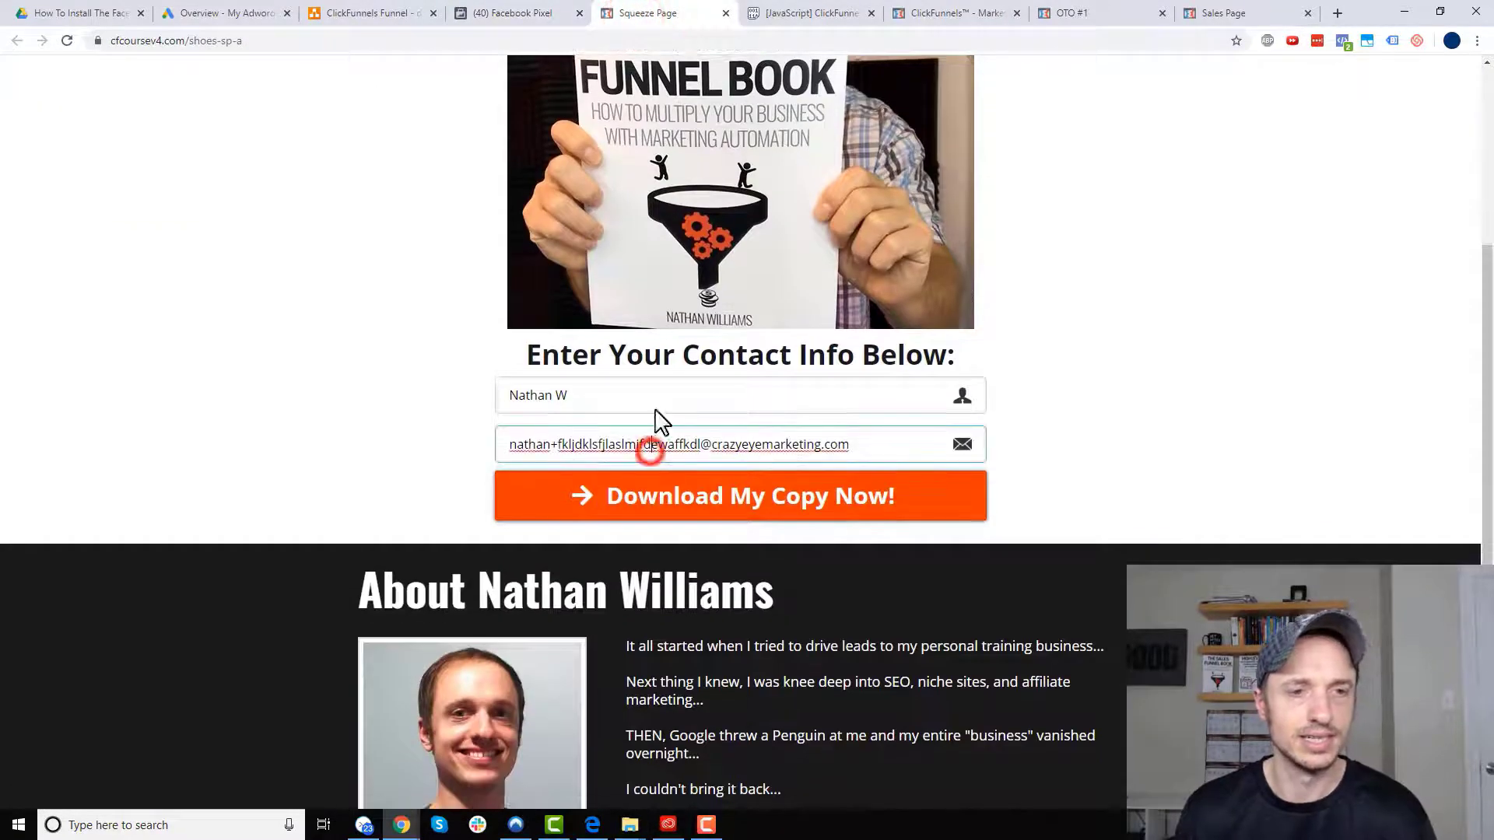
key(BackSpace)
key(BackSpace)
key(BackSpace)
key(BackSpace)
key(BackSpace)
key(BackSpace)
key(BackSpace)
key(BackSpace)
key(BackSpace)
key(BackSpace)
key(BackSpace)
key(BackSpace)
key(BackSpace)
key(BackSpace)
key(BackSpace)
key(BackSpace)
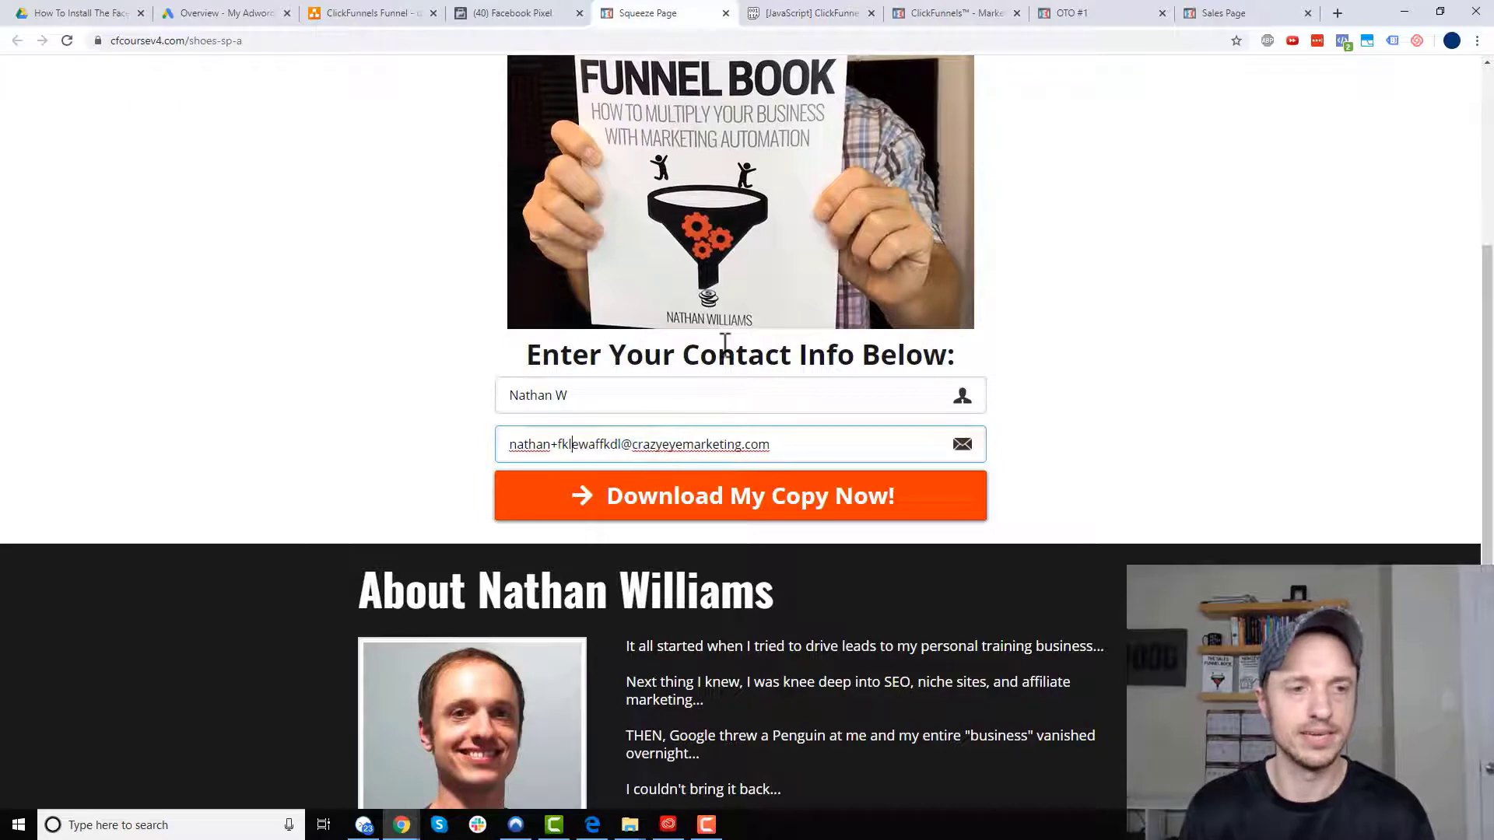
click(683, 495)
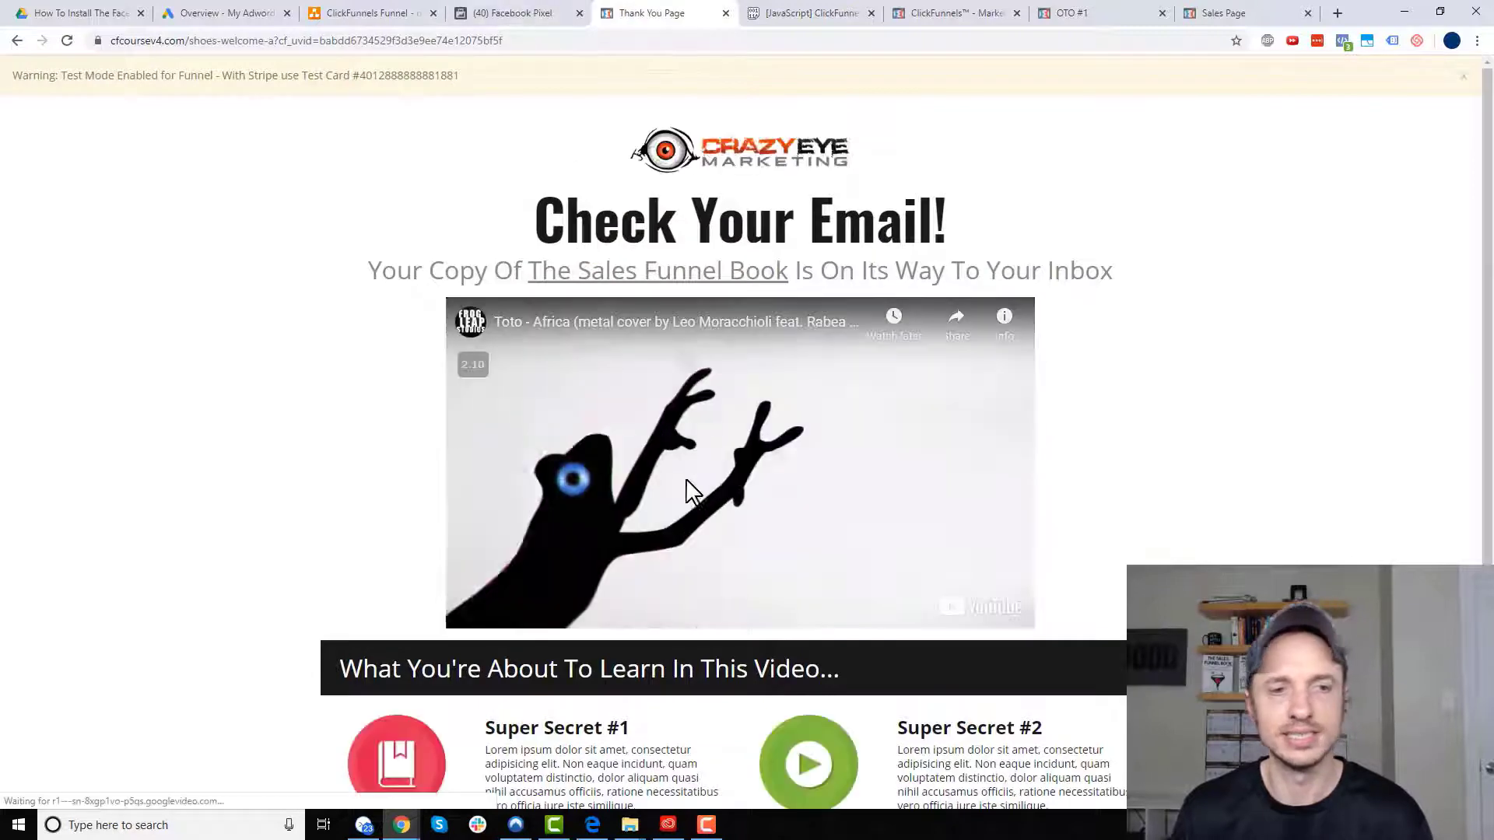
click(531, 12)
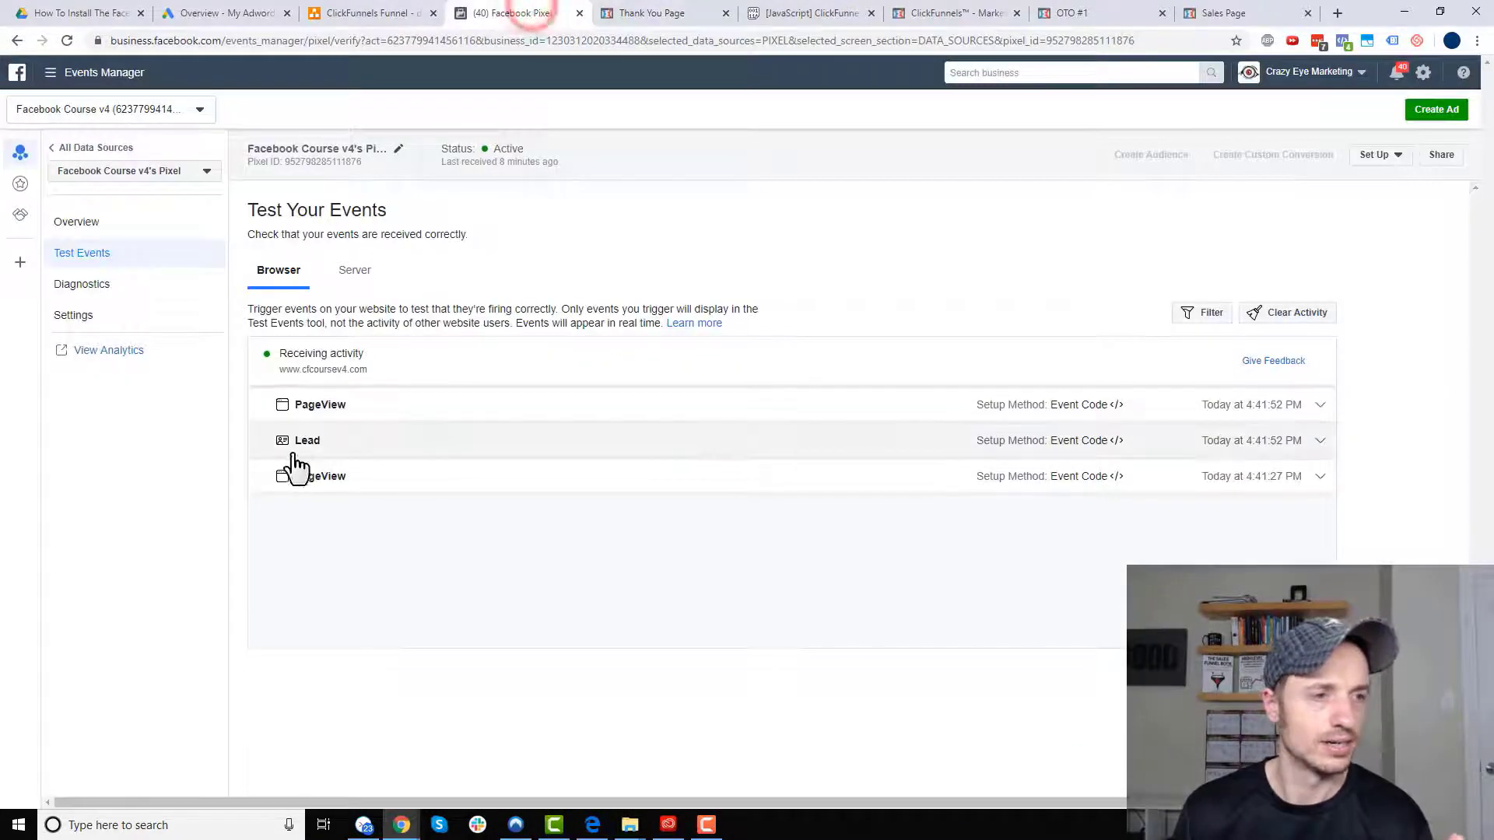
- Continue to the complementary course sales page and confirm View Content in Test Events
click(677, 14)
scroll(875, 394, down, 3)
click(858, 764)
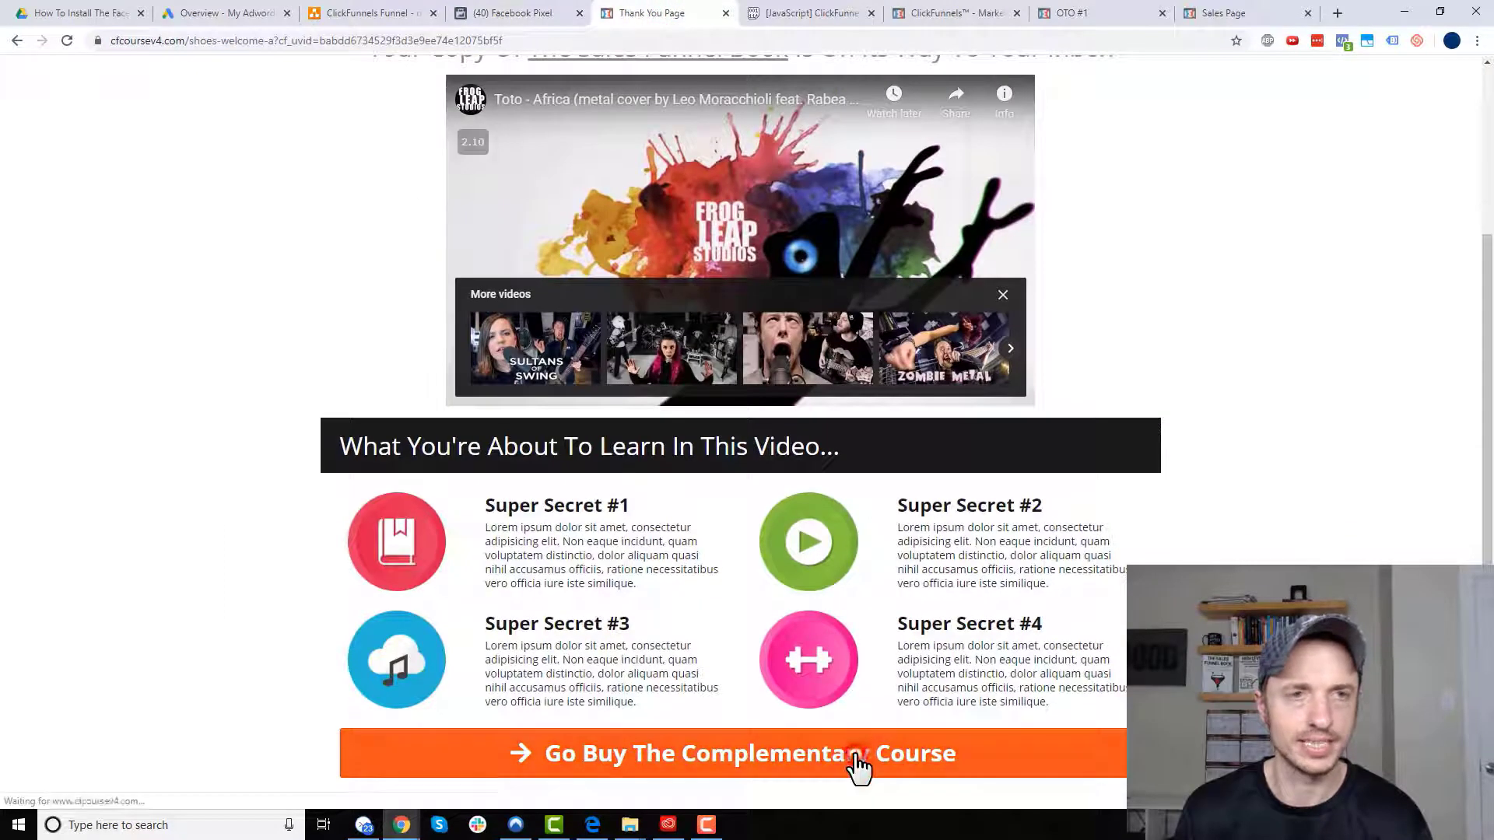
click(520, 13)
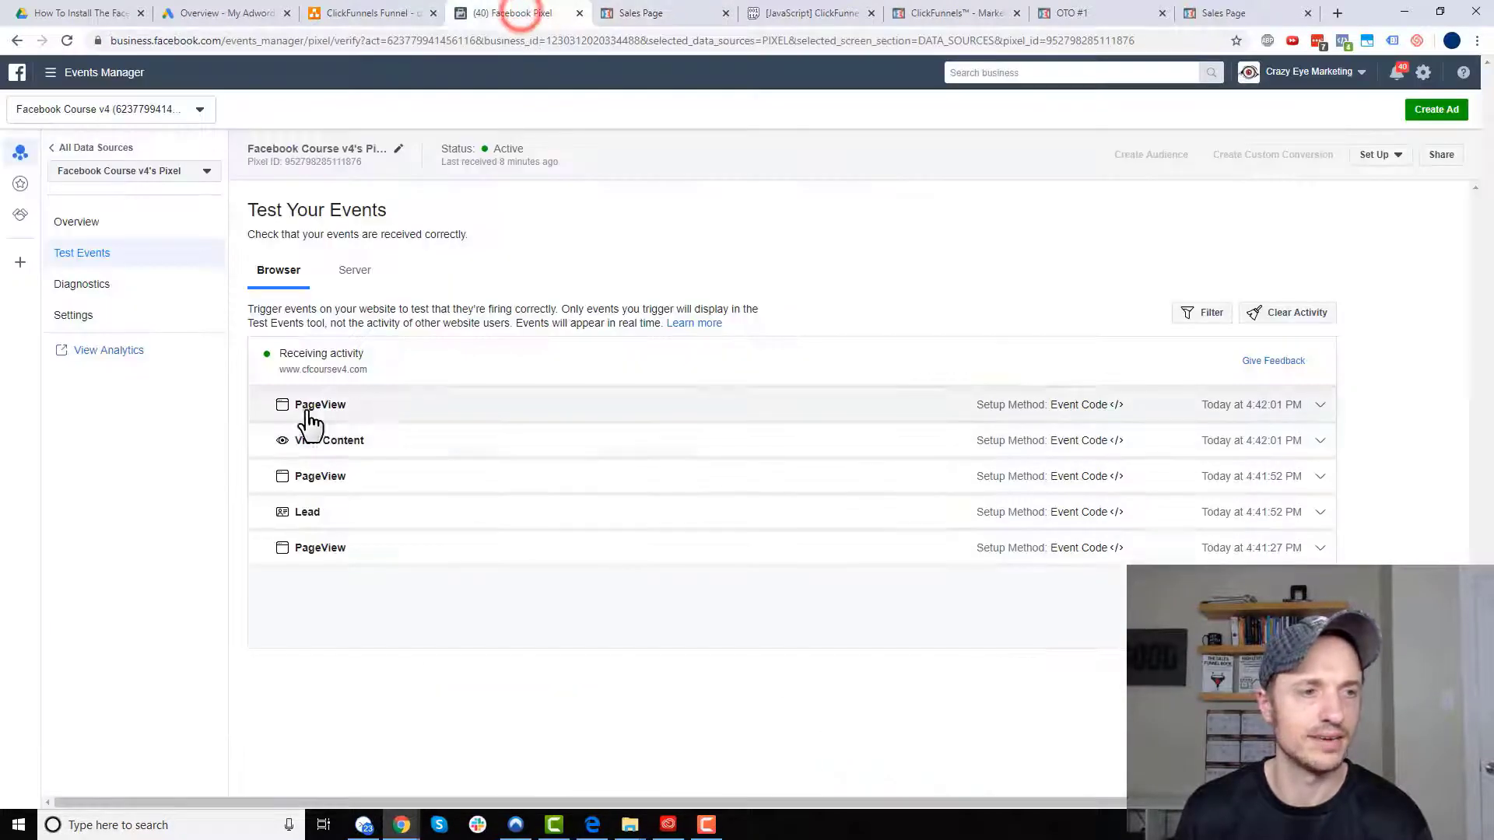
- Choose United States, advance the order form to Step #2, and confirm Add to Cart in Test Events
click(657, 14)
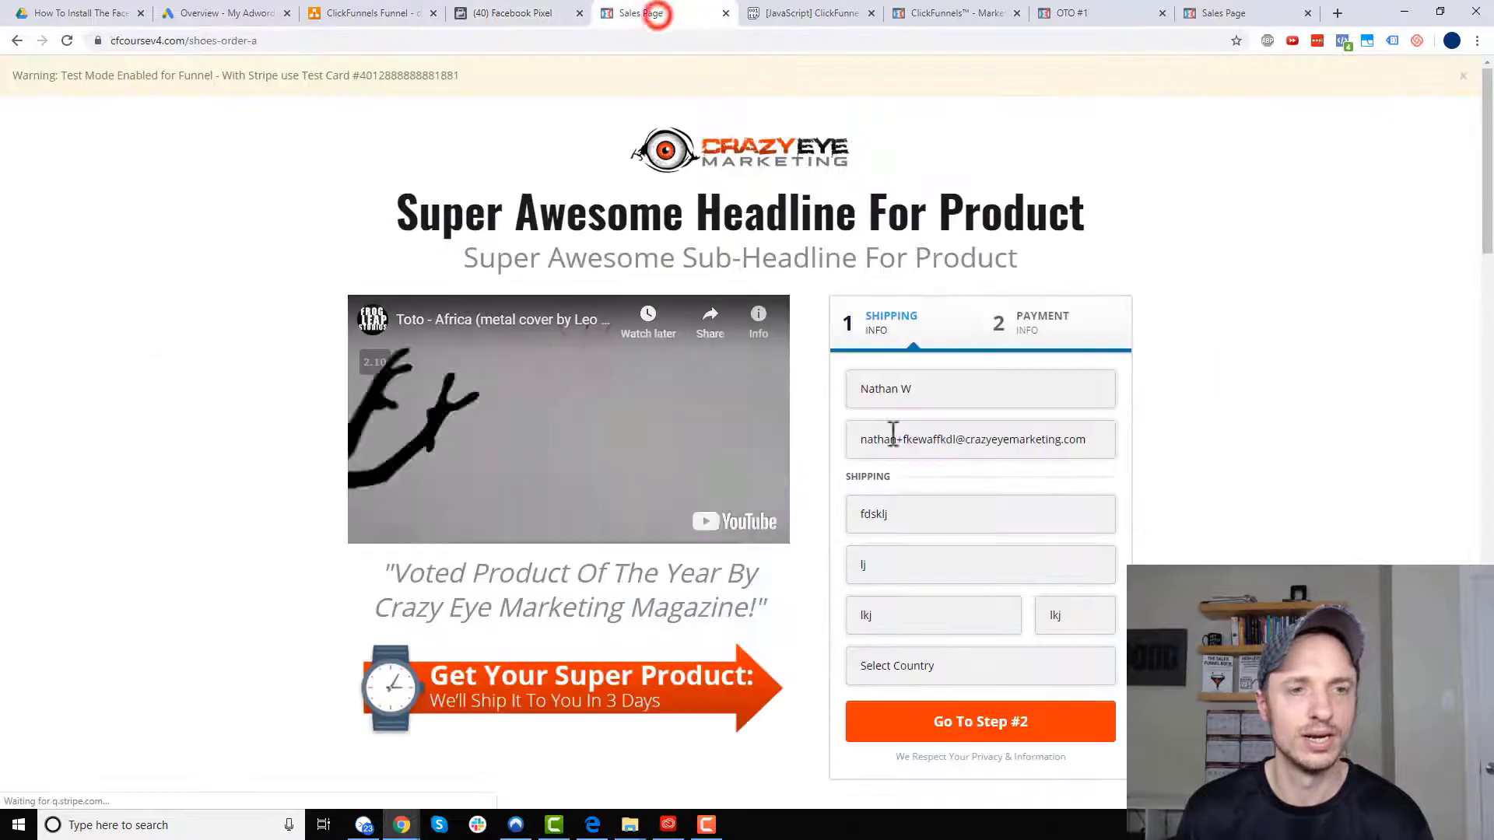
click(657, 486)
scroll(778, 436, down, 2)
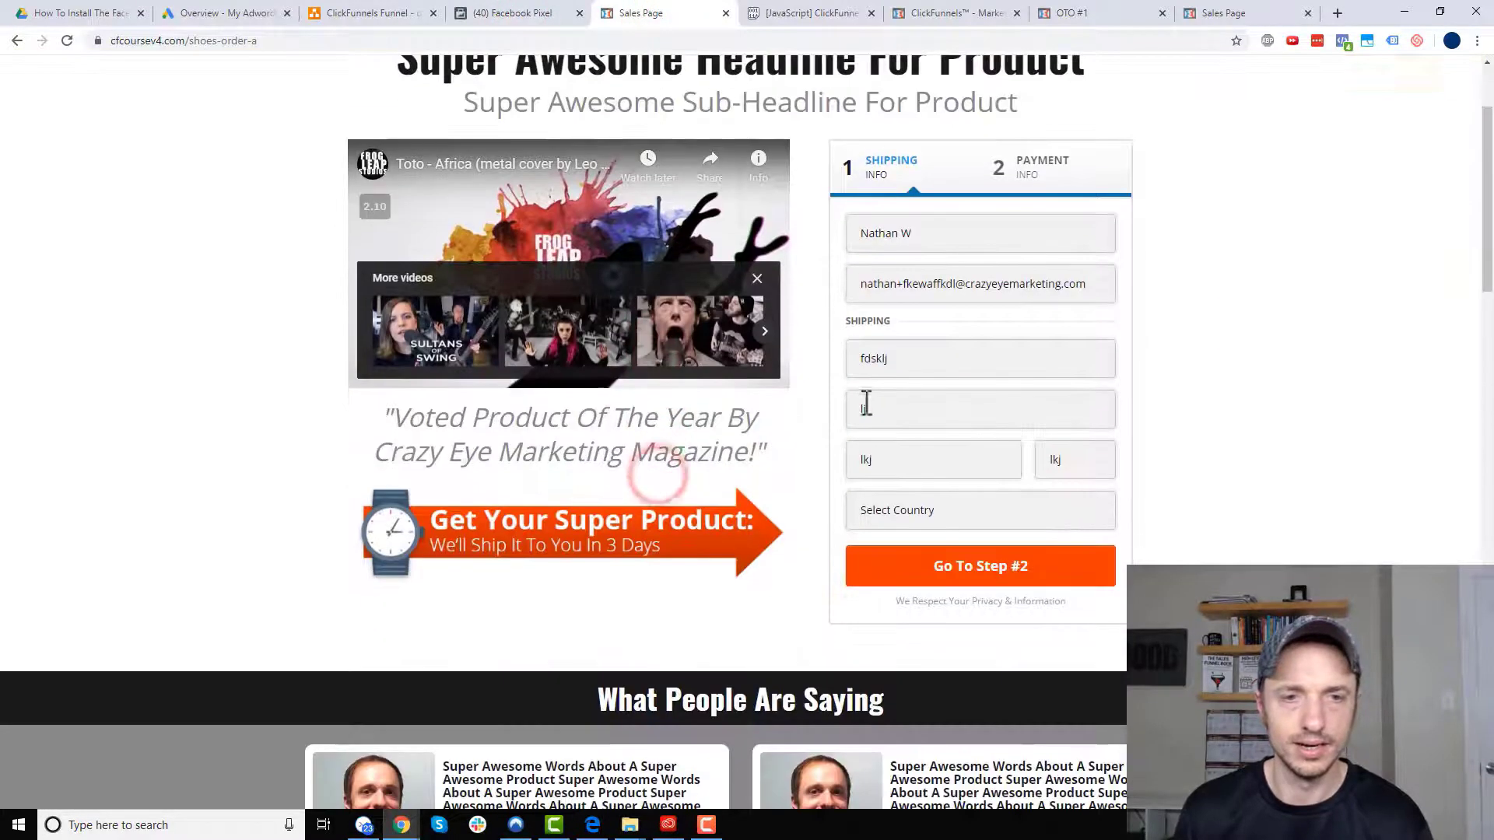
click(930, 514)
click(928, 227)
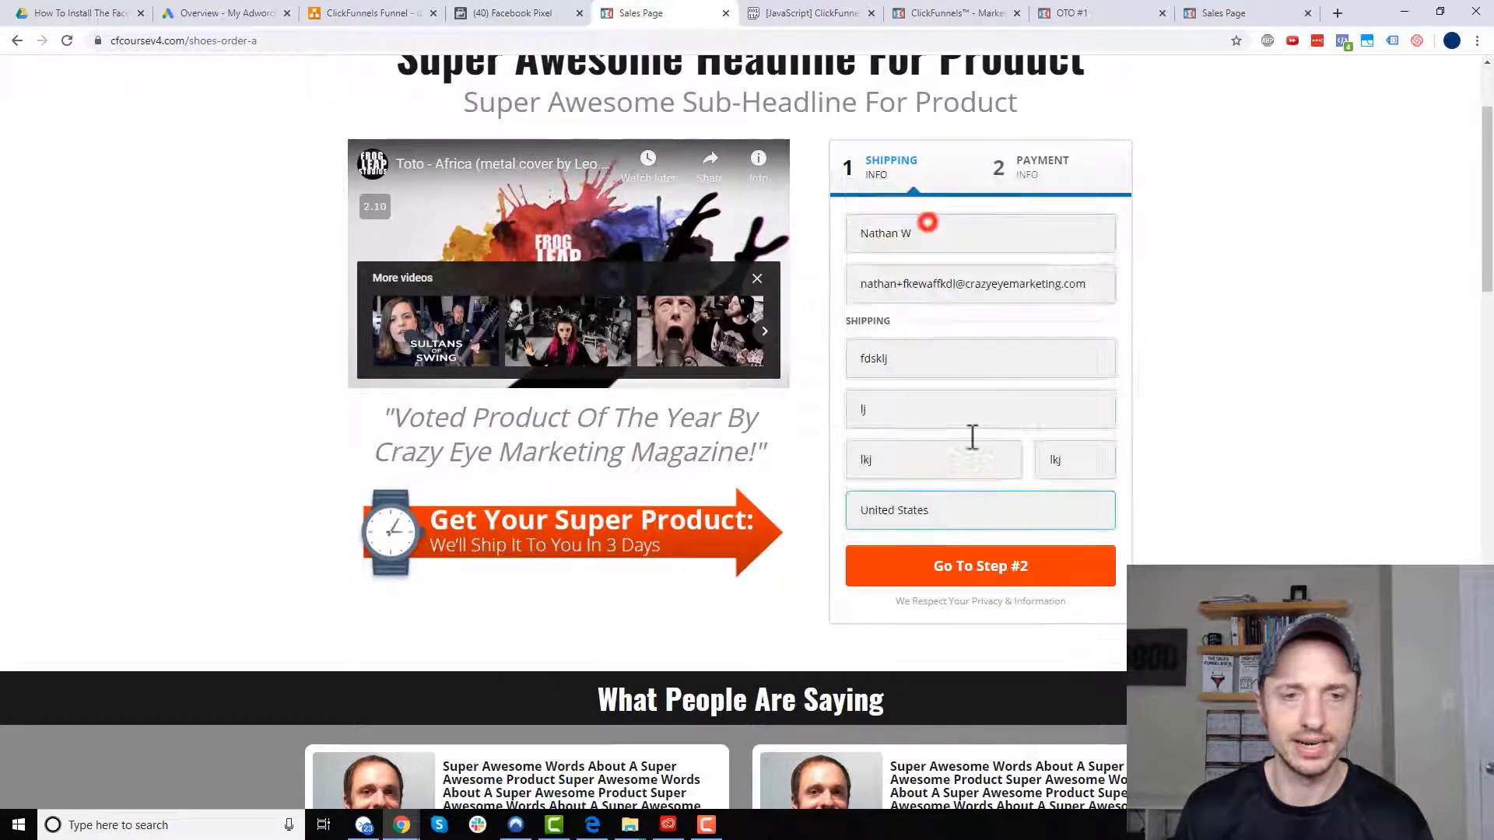
click(970, 567)
click(510, 14)
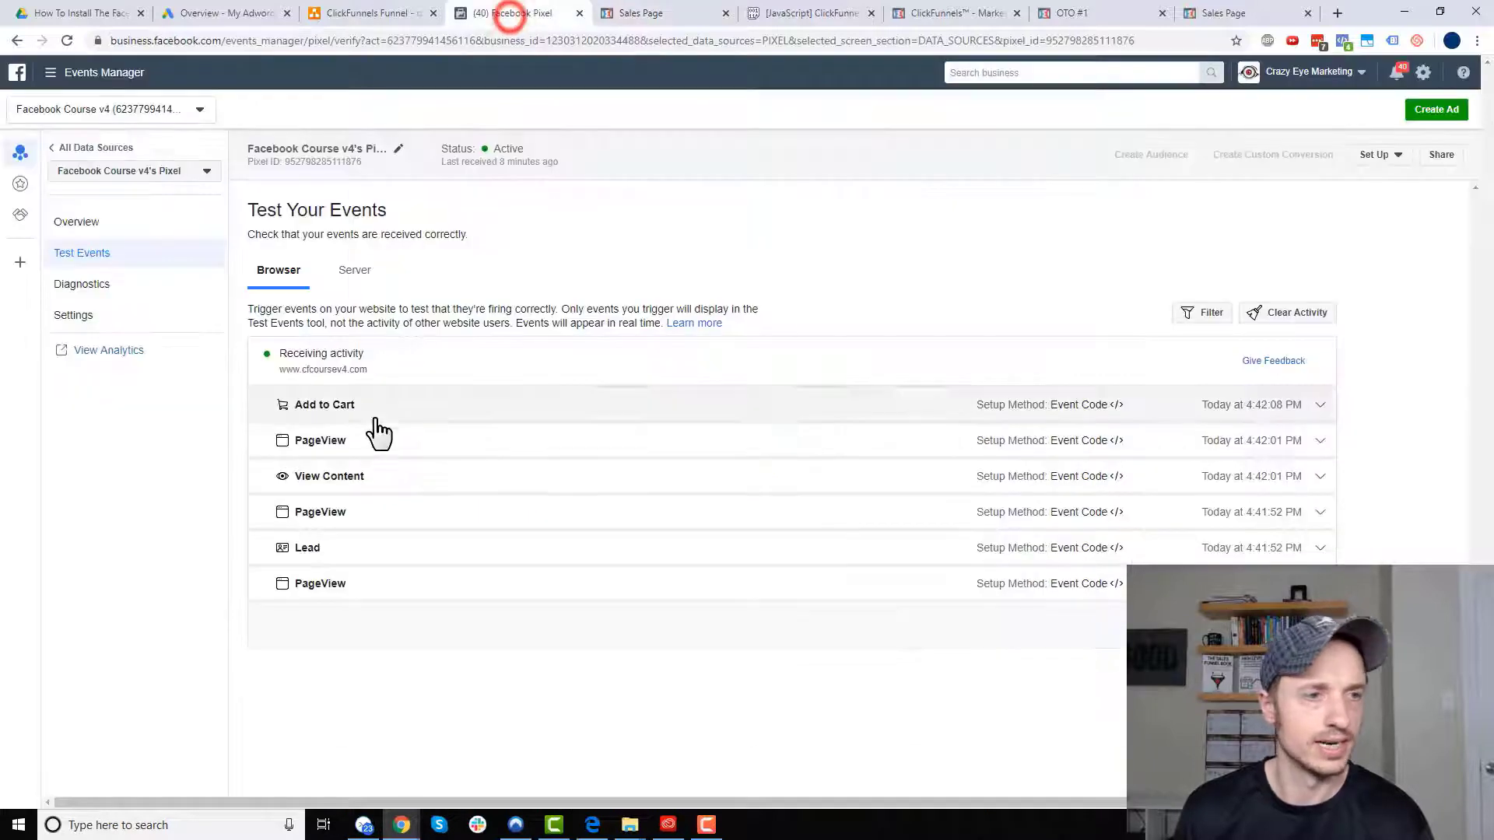
- Pay with the test card number, expiry and CVC, complete the order, and confirm Purchase
click(640, 11)
scroll(856, 272, up, 2)
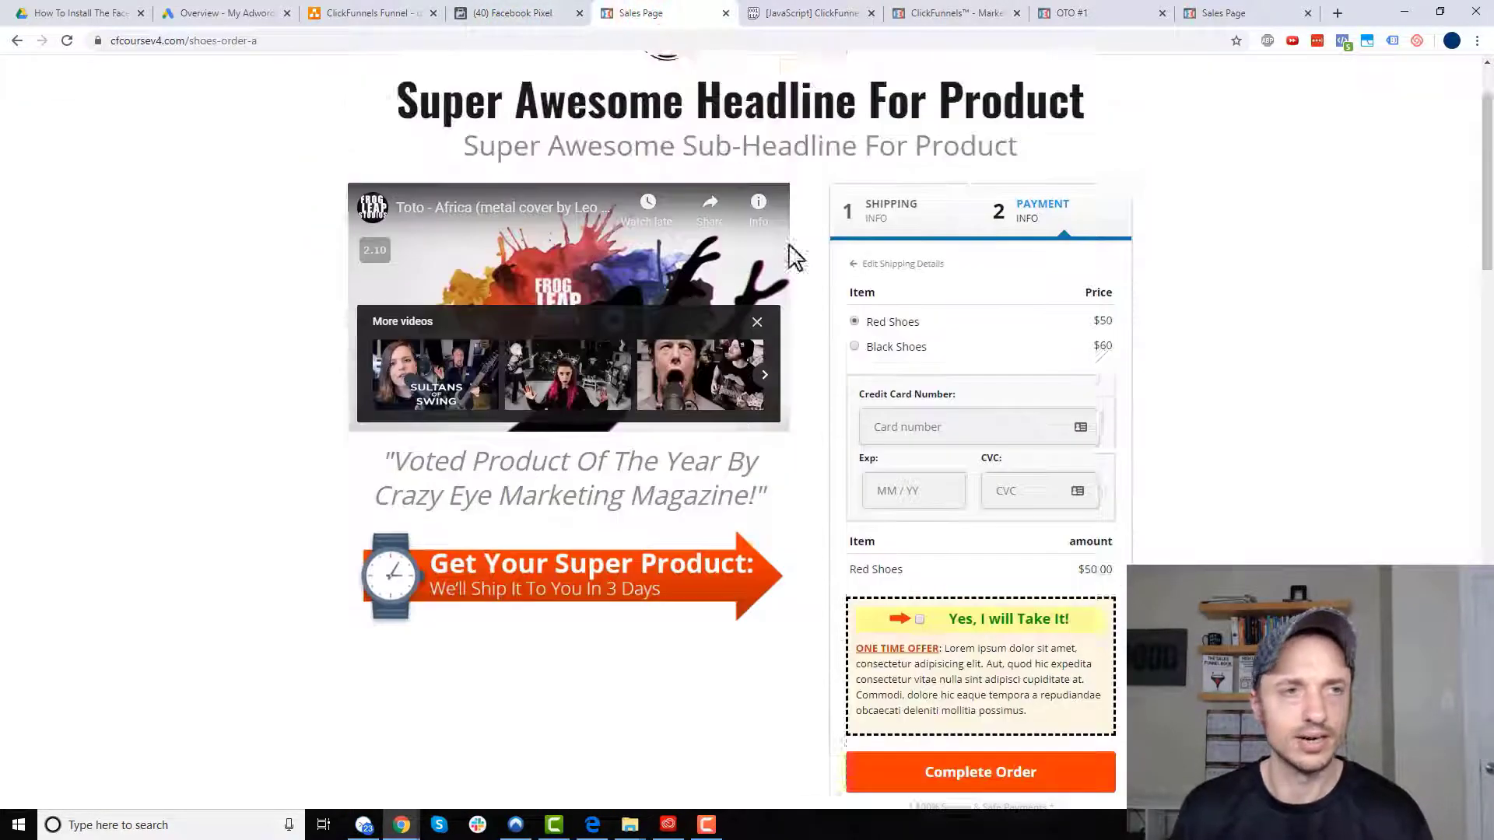
scroll(794, 257, up, 2)
double_click(441, 74)
key(ctrl+c)
click(925, 545)
key(ctrl+v)
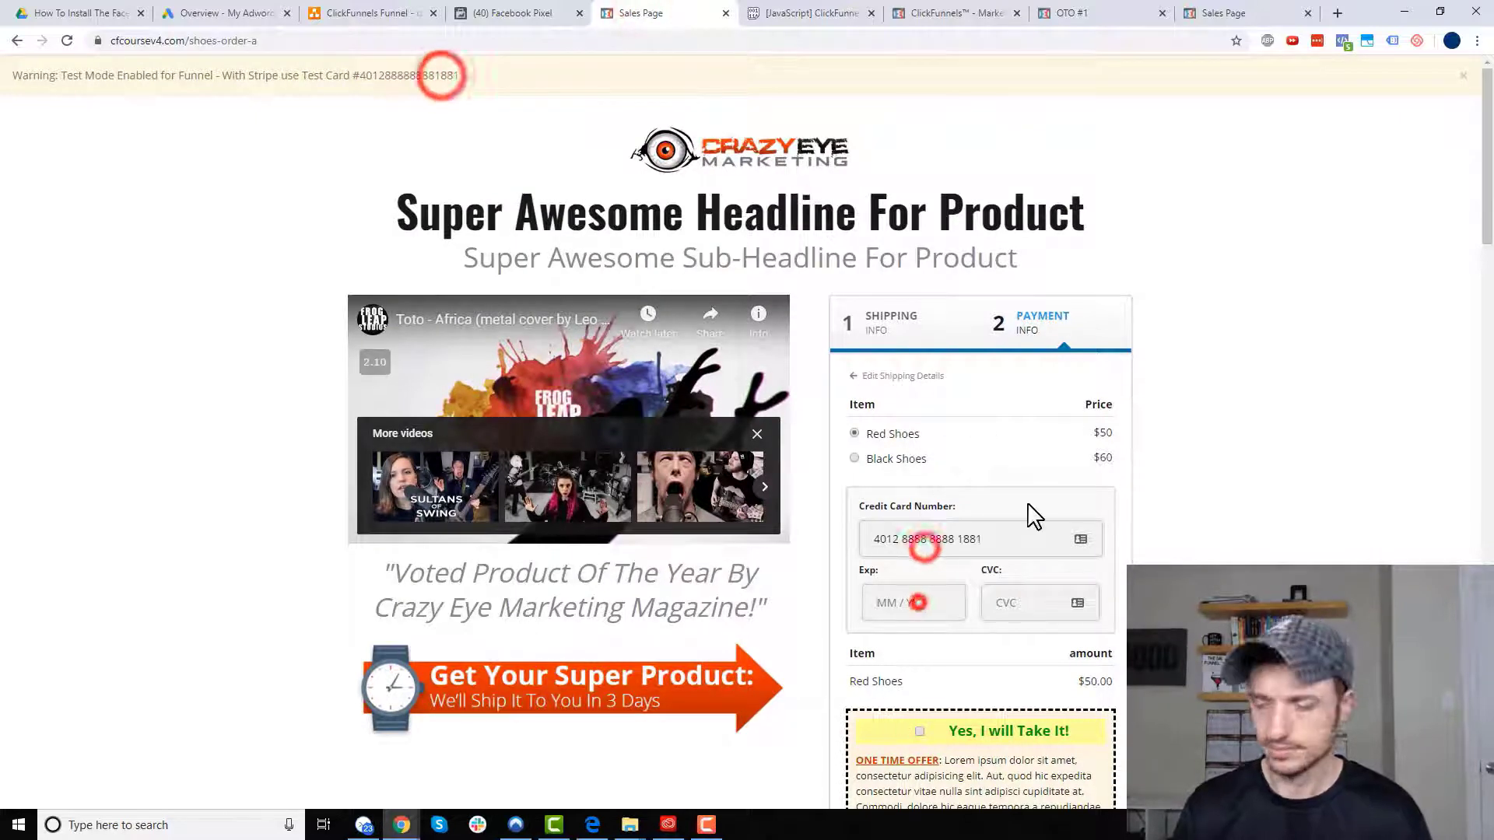
text(1033113)
scroll(1035, 516, down, 5)
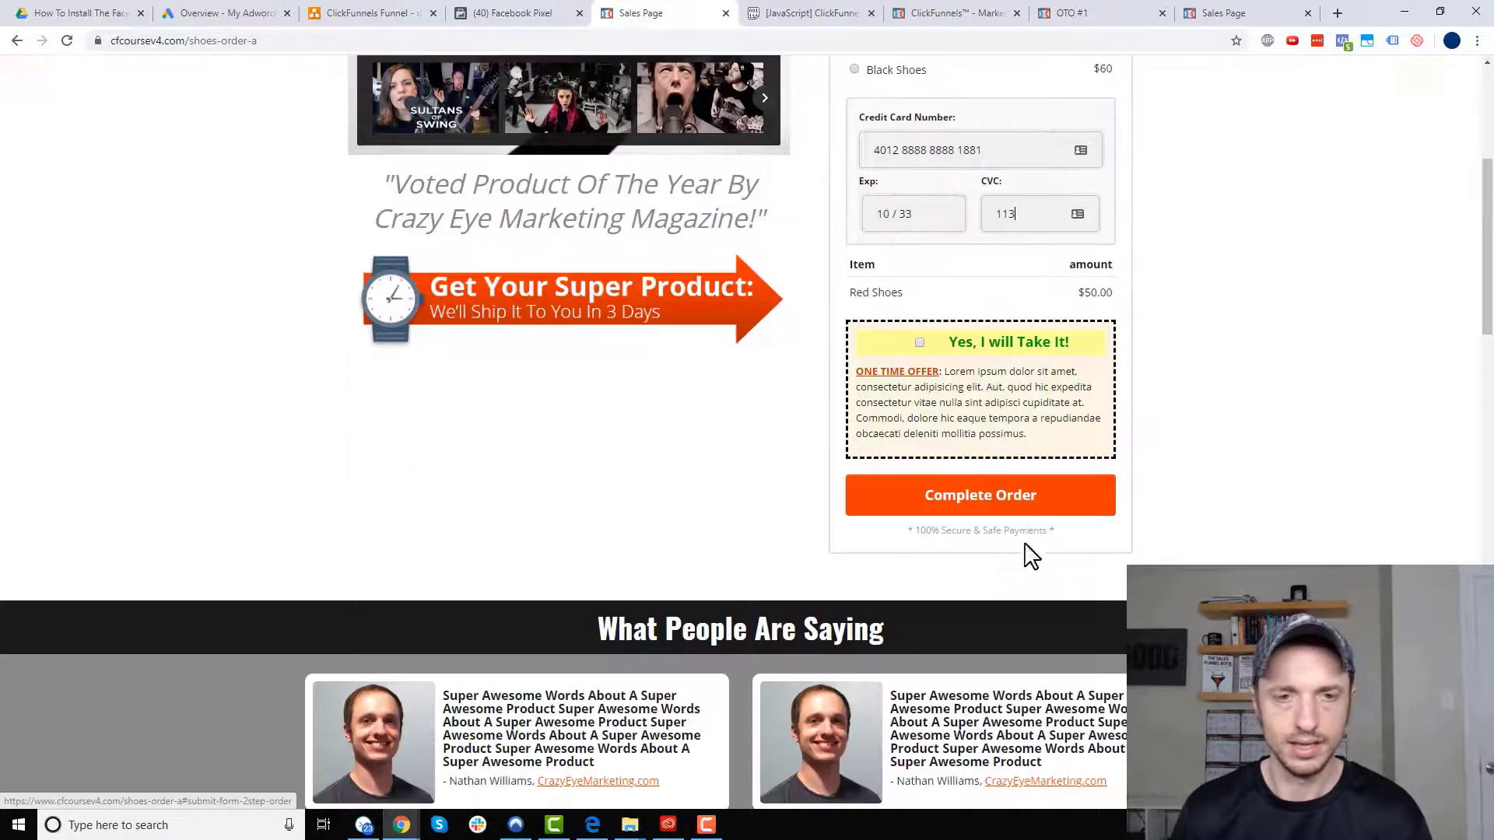
click(1010, 502)
click(523, 24)
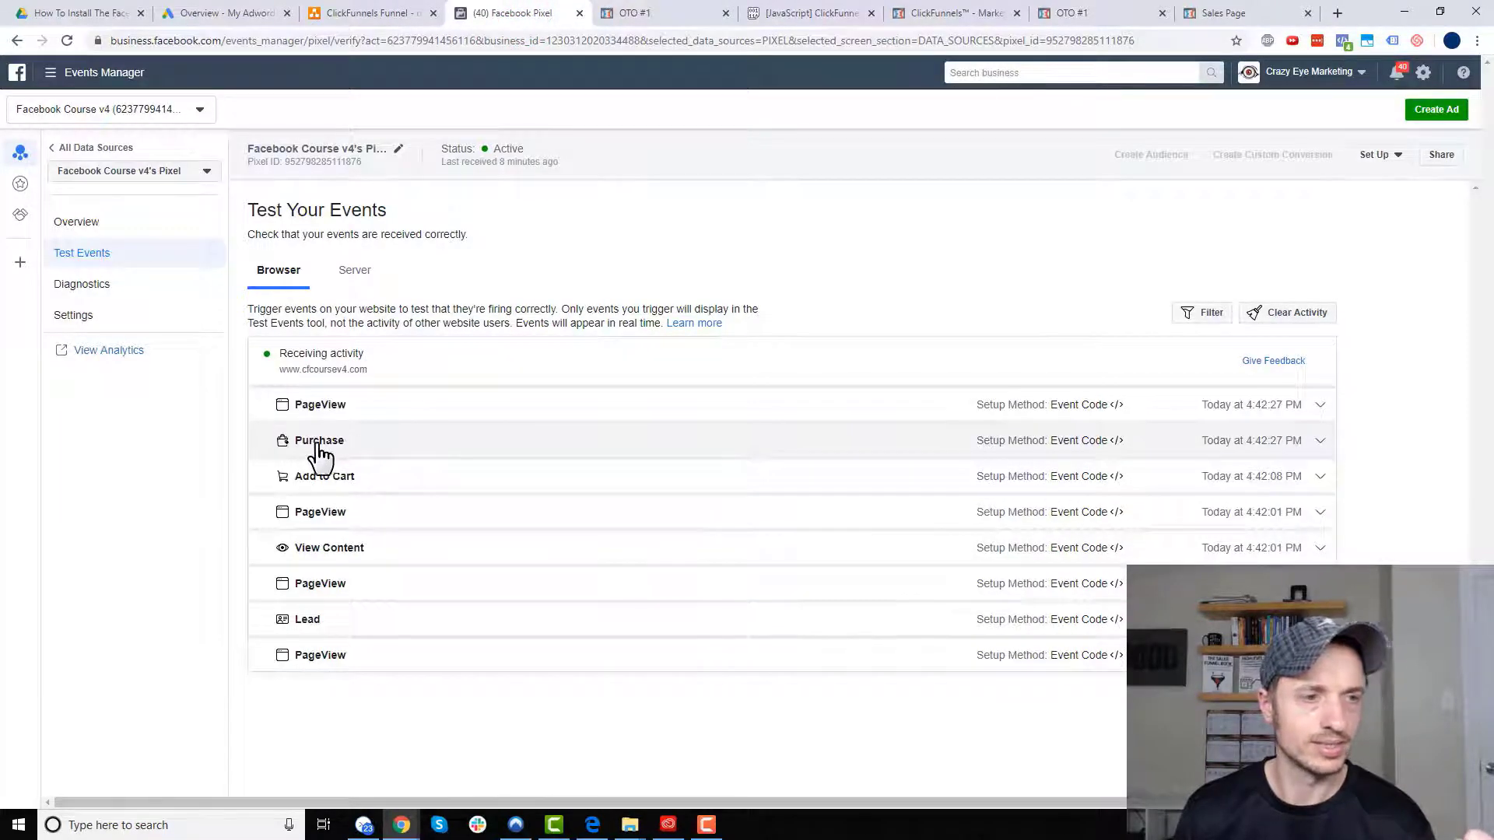
- Accept the shoe laces and shoe cleaner upsells, then check Test Events for the new events
click(632, 13)
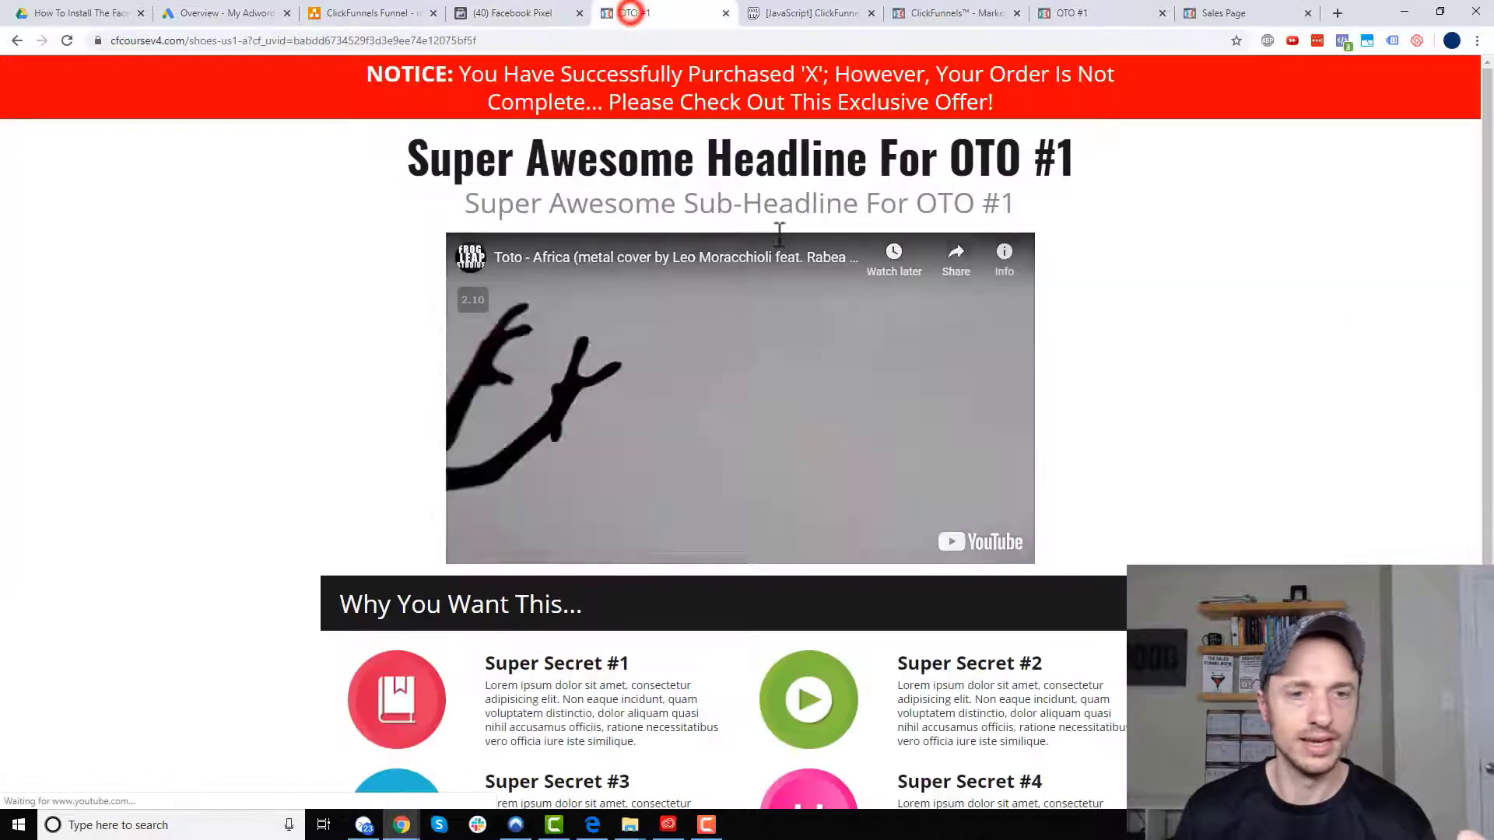
scroll(863, 498, down, 3)
click(877, 727)
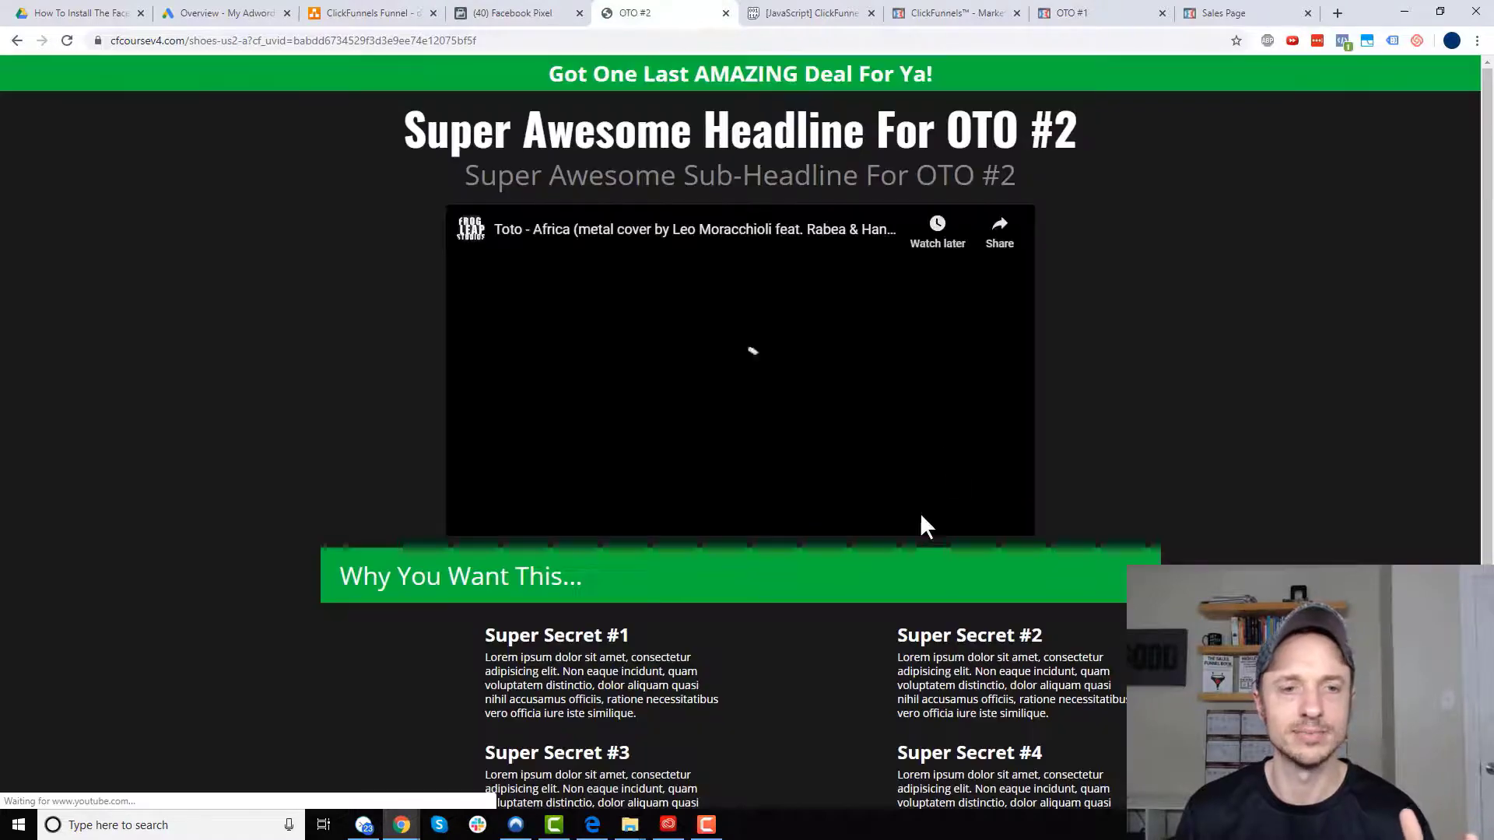
scroll(862, 504, down, 3)
click(896, 666)
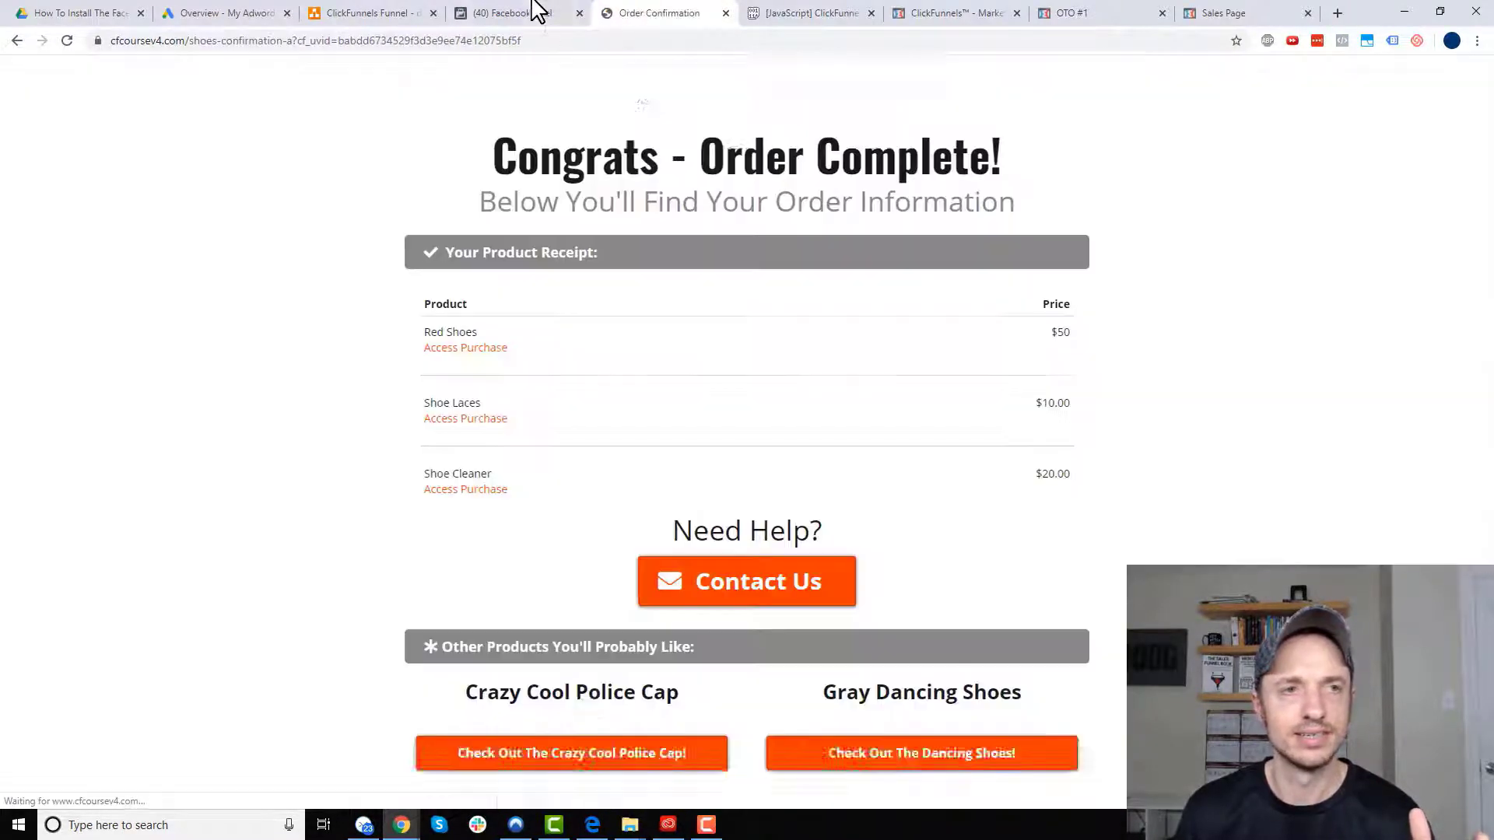
click(530, 14)
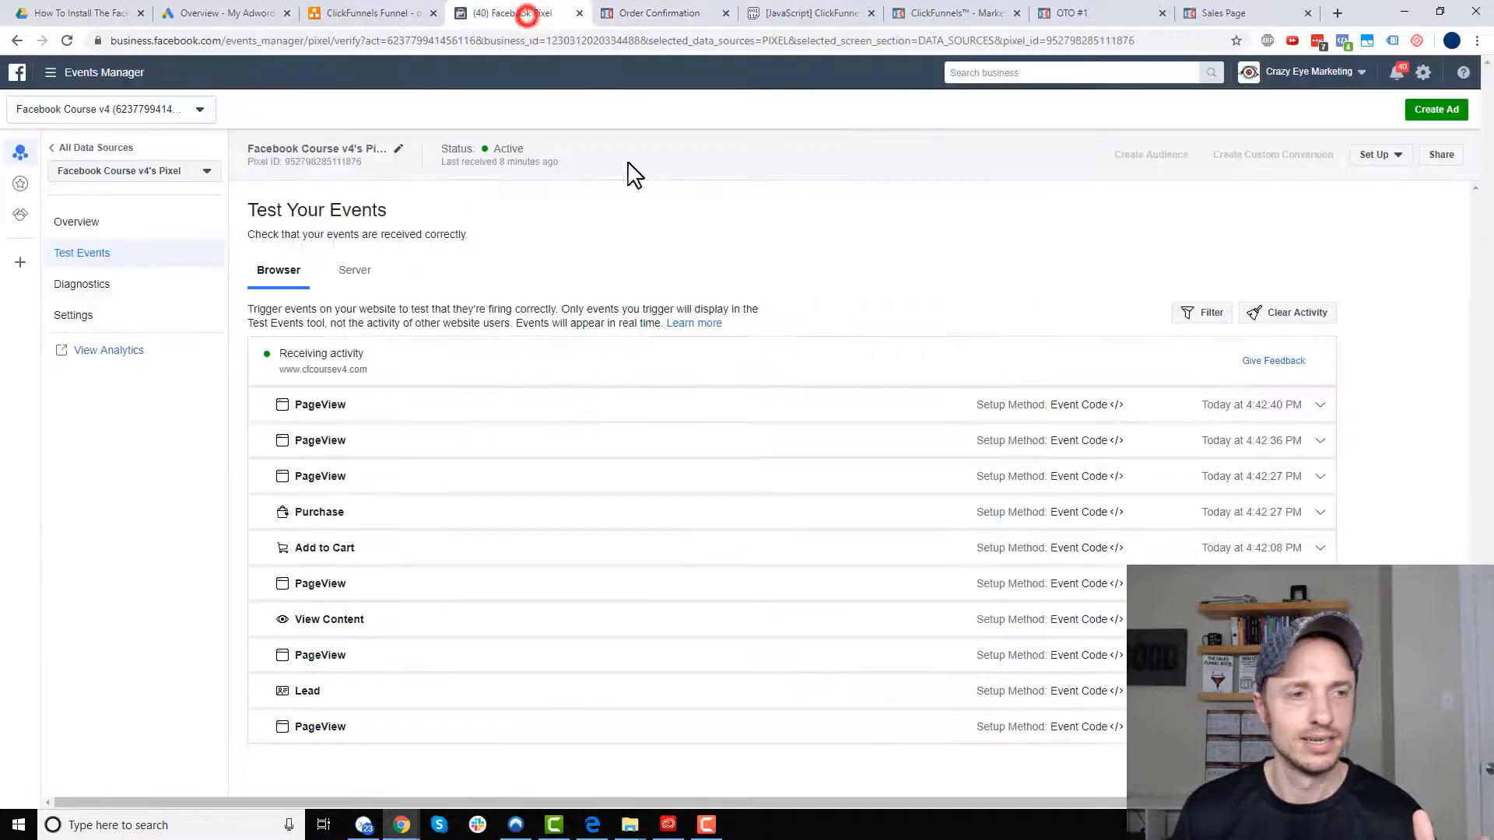
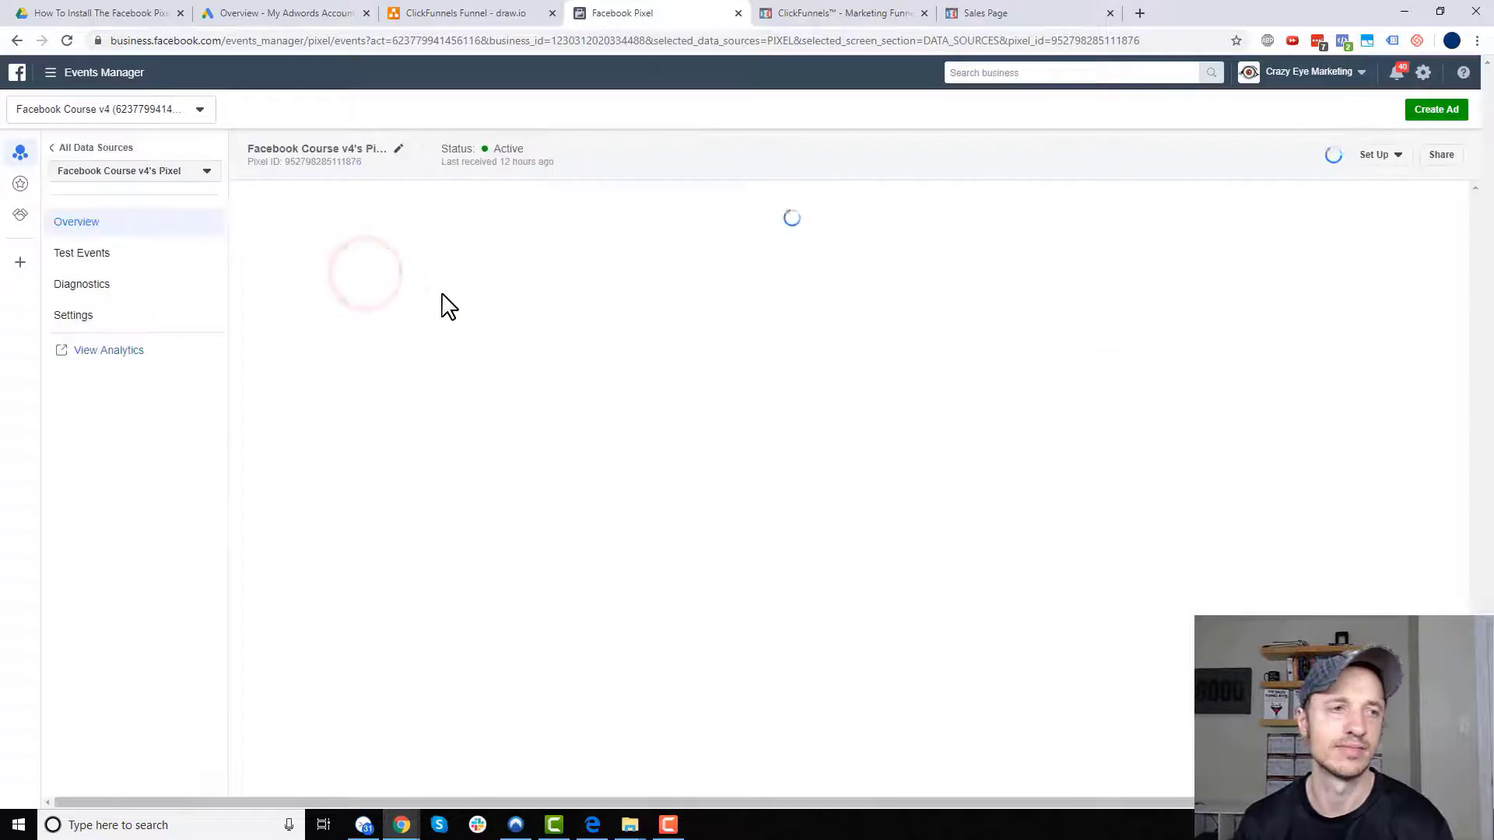
- Copy the Facebook pixel base code from the manual install option, then go to ClickFunnels
click(1379, 155)
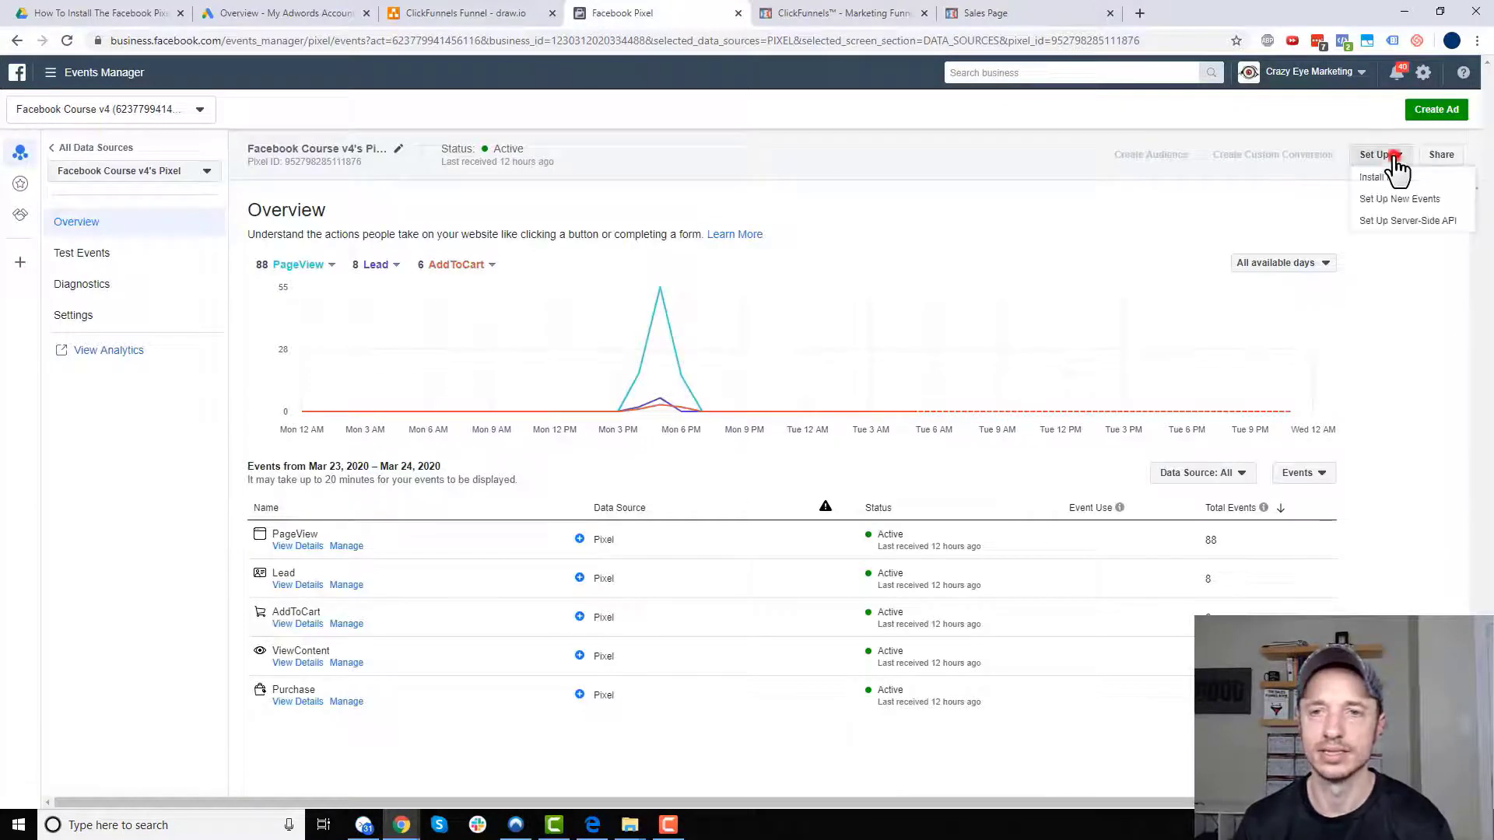
click(1395, 181)
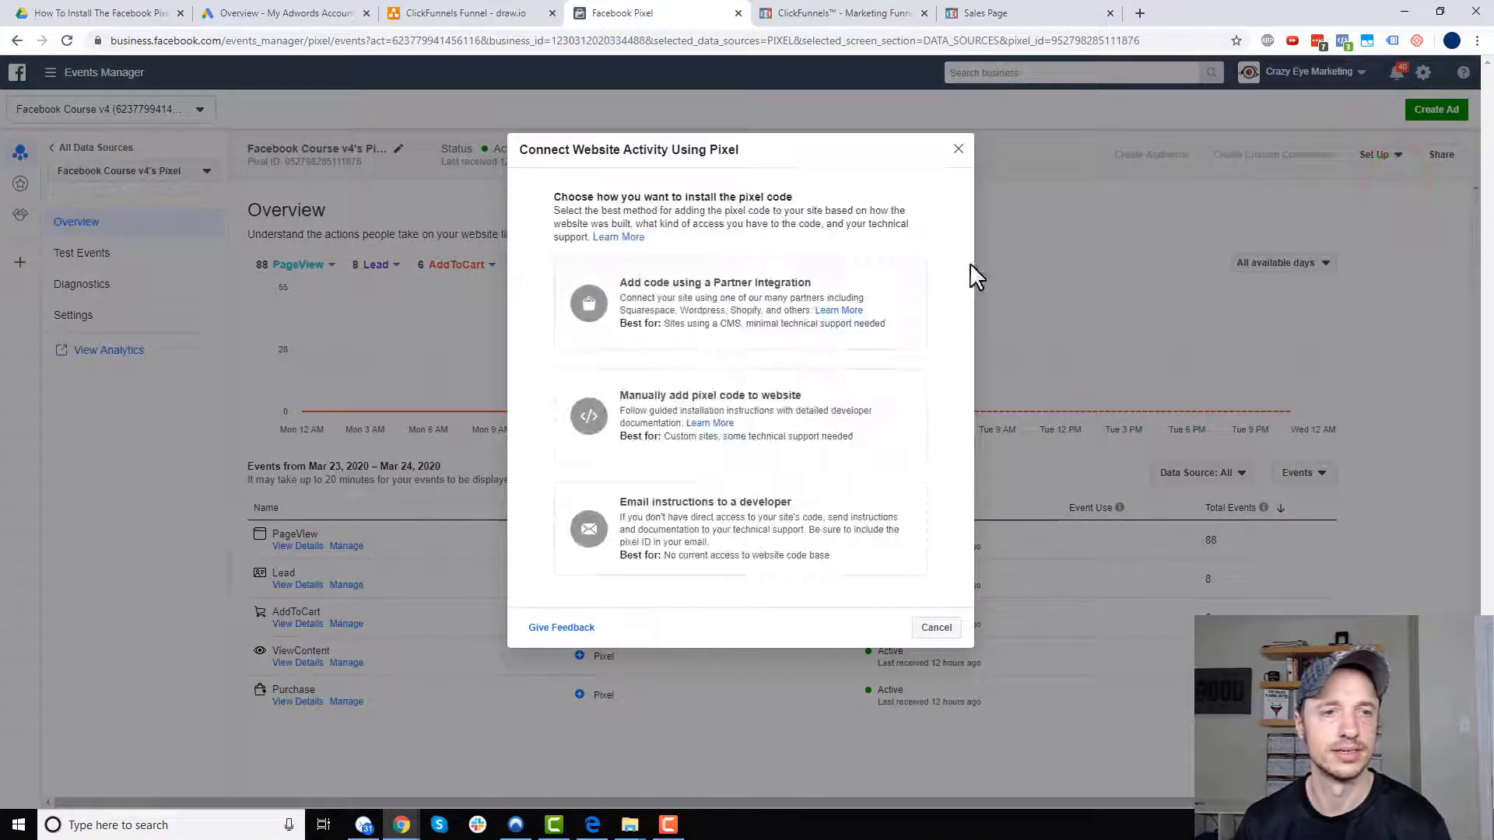
click(788, 420)
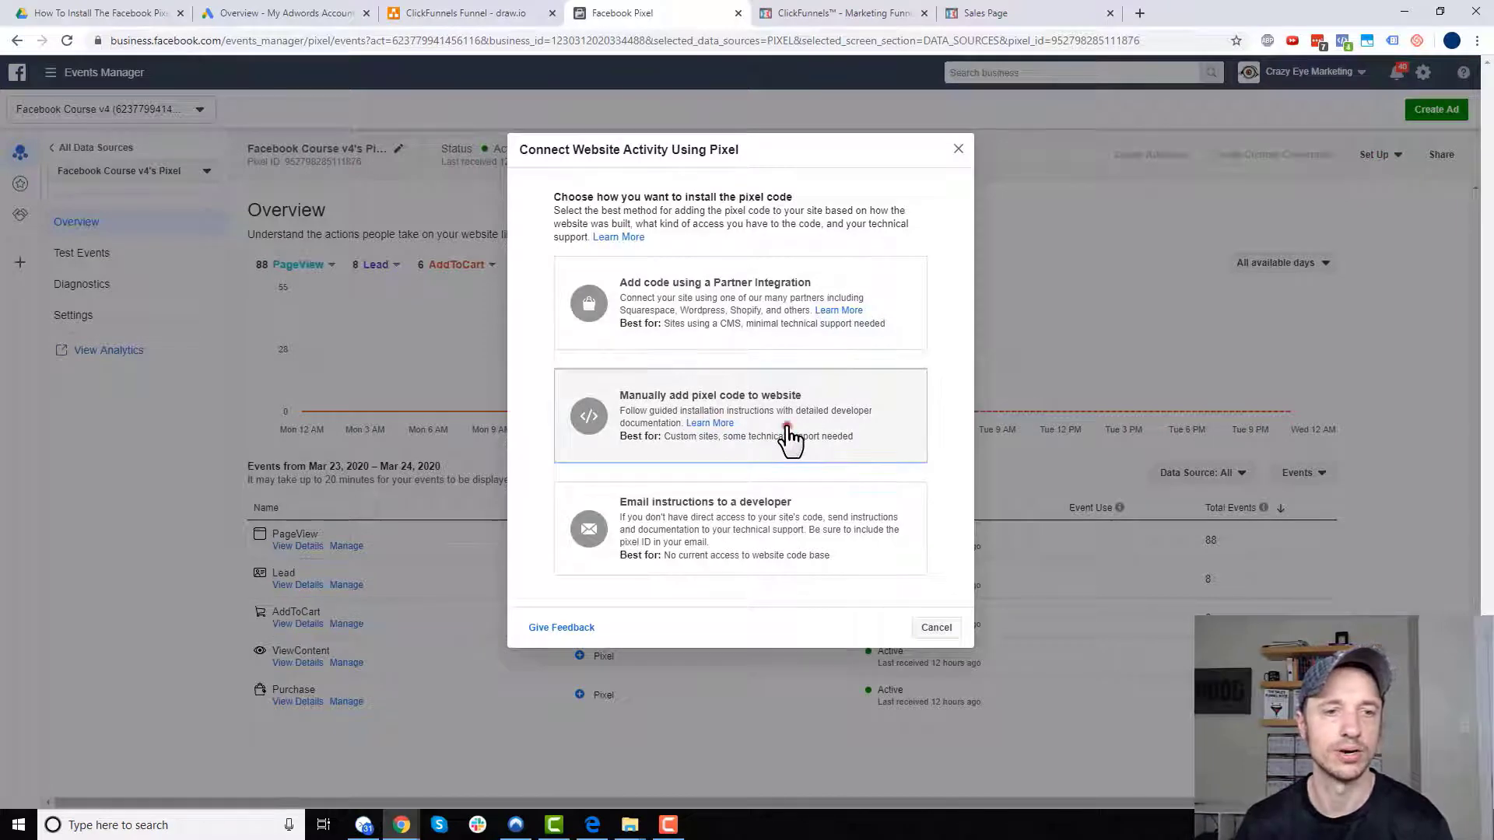
scroll(763, 319, down, 2)
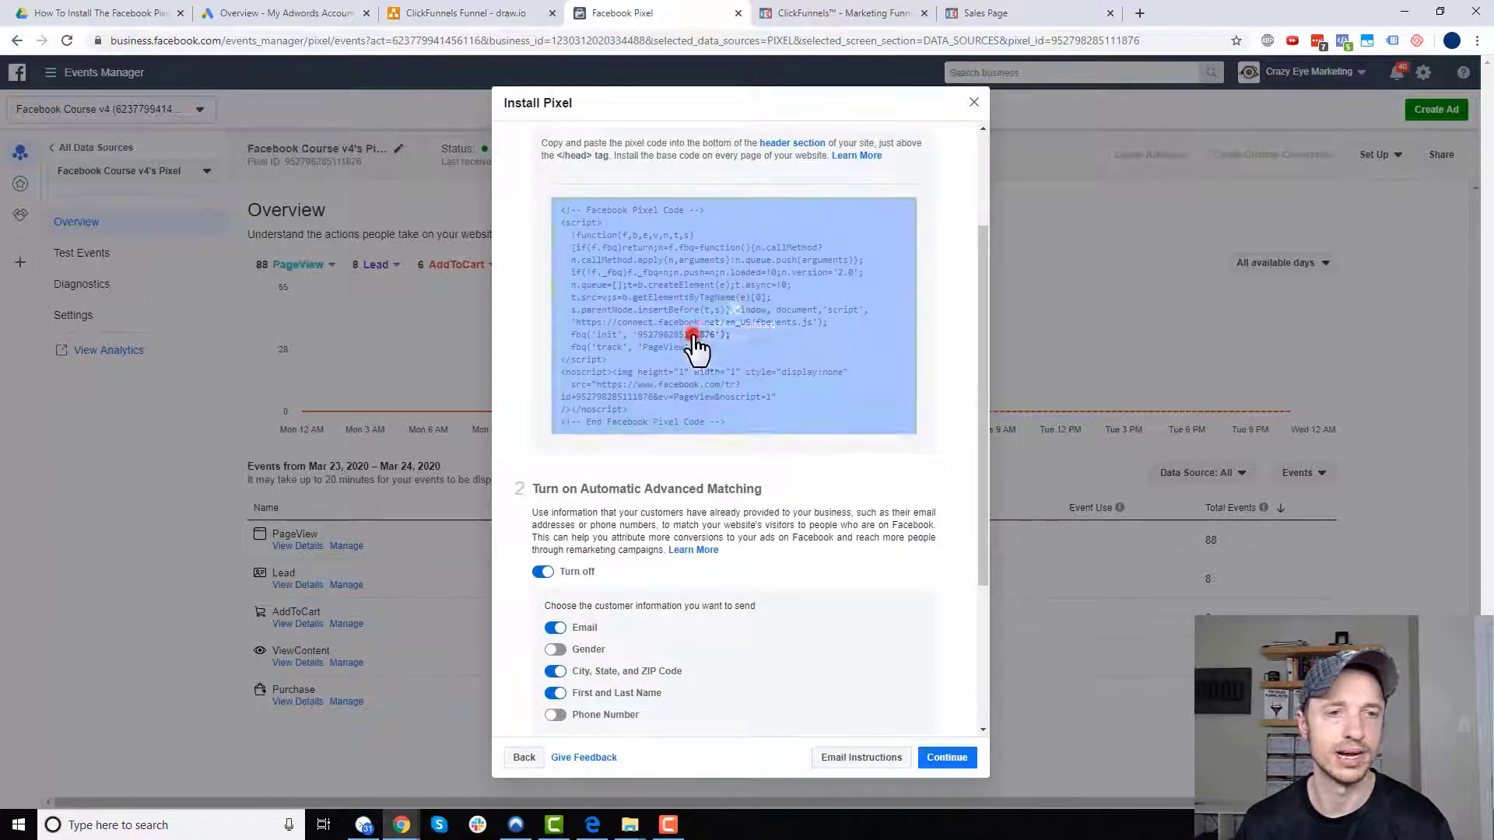
click(705, 340)
click(871, 20)
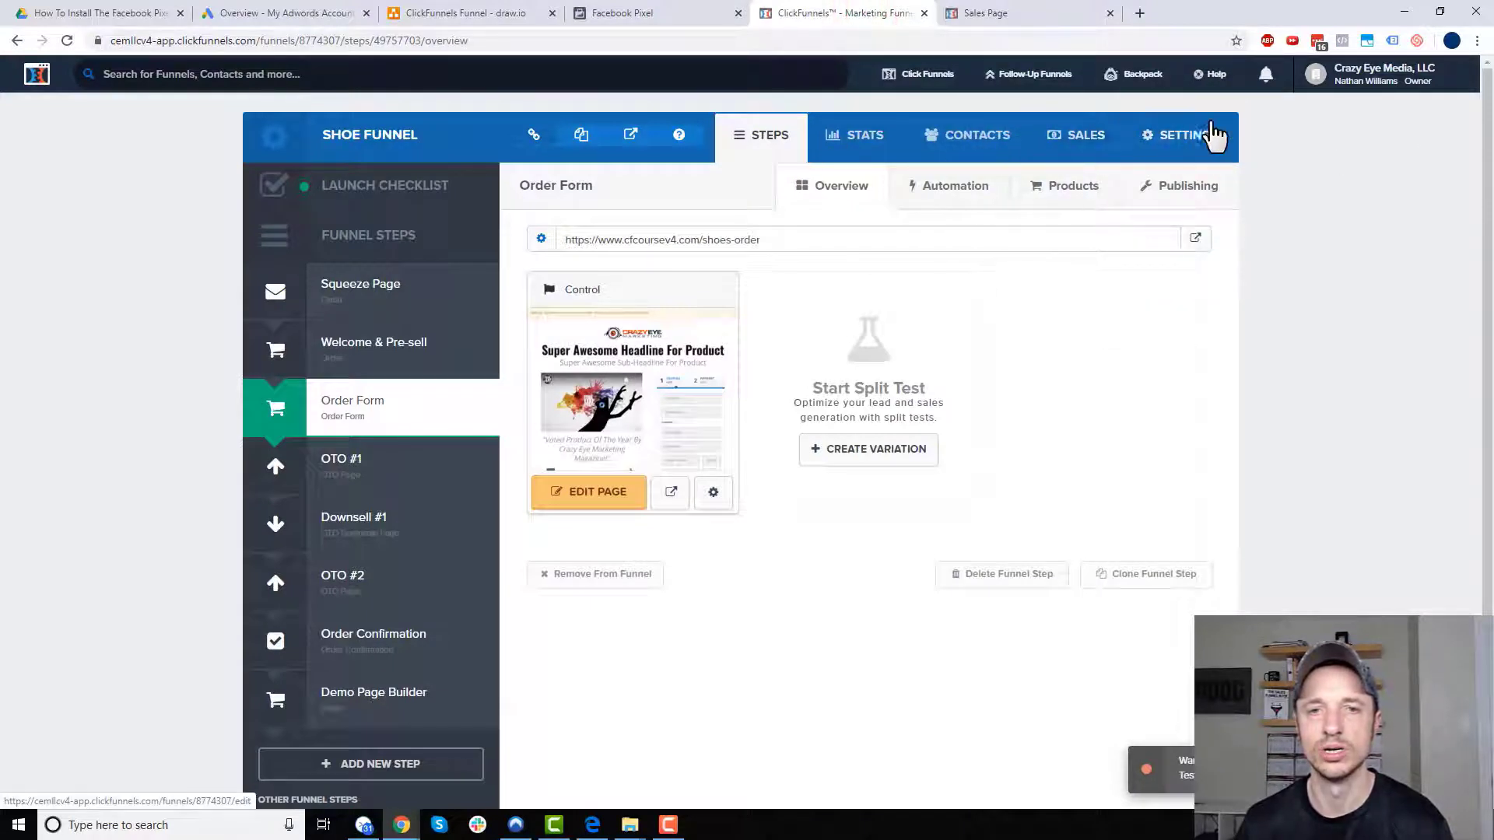
- Paste the pixel base code into the Shoe Funnel's Head Tracking Code field and save the settings
click(1212, 154)
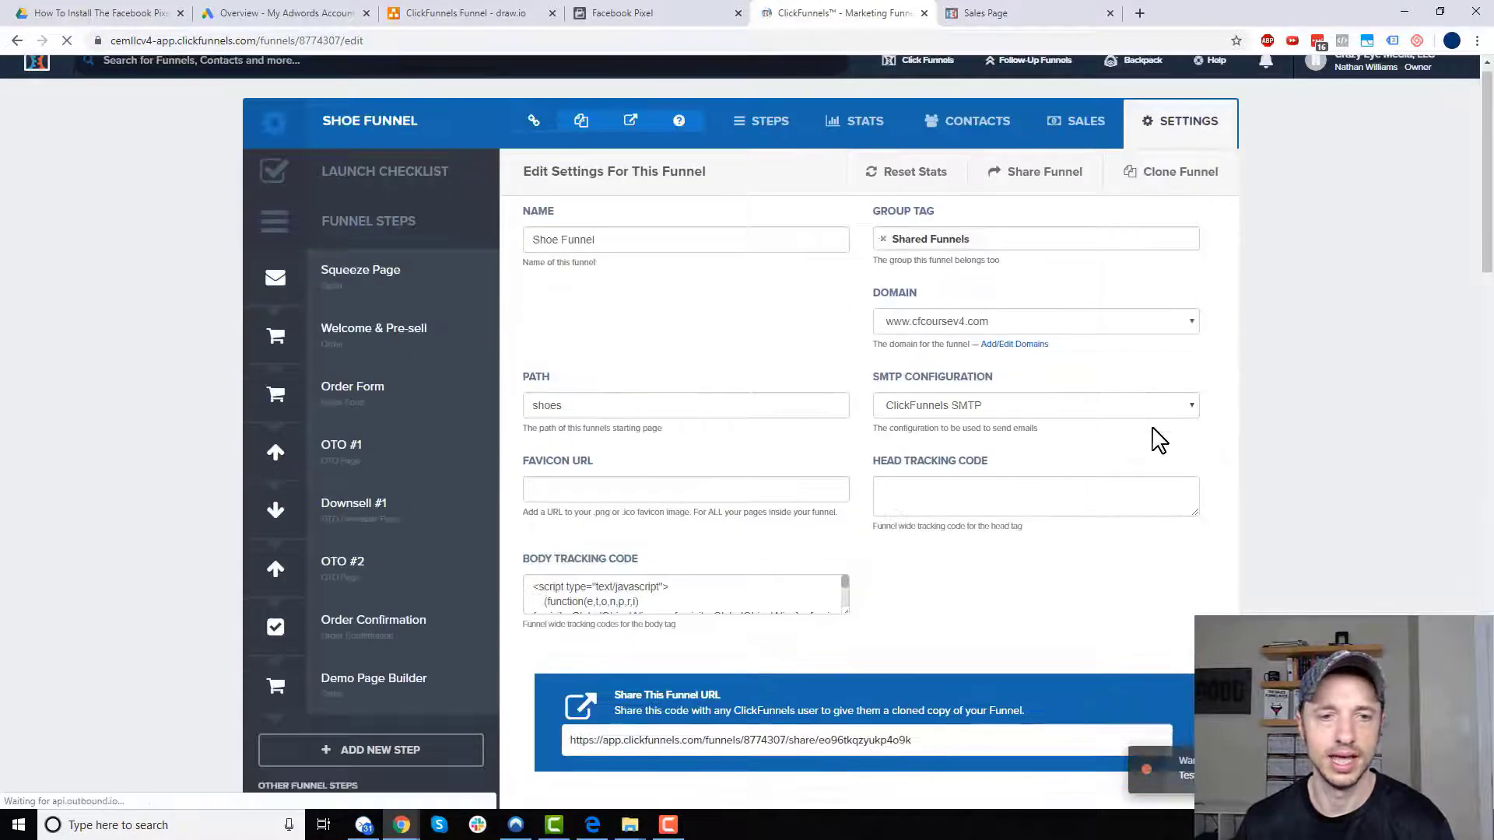
scroll(1089, 452, down, 3)
click(1124, 269)
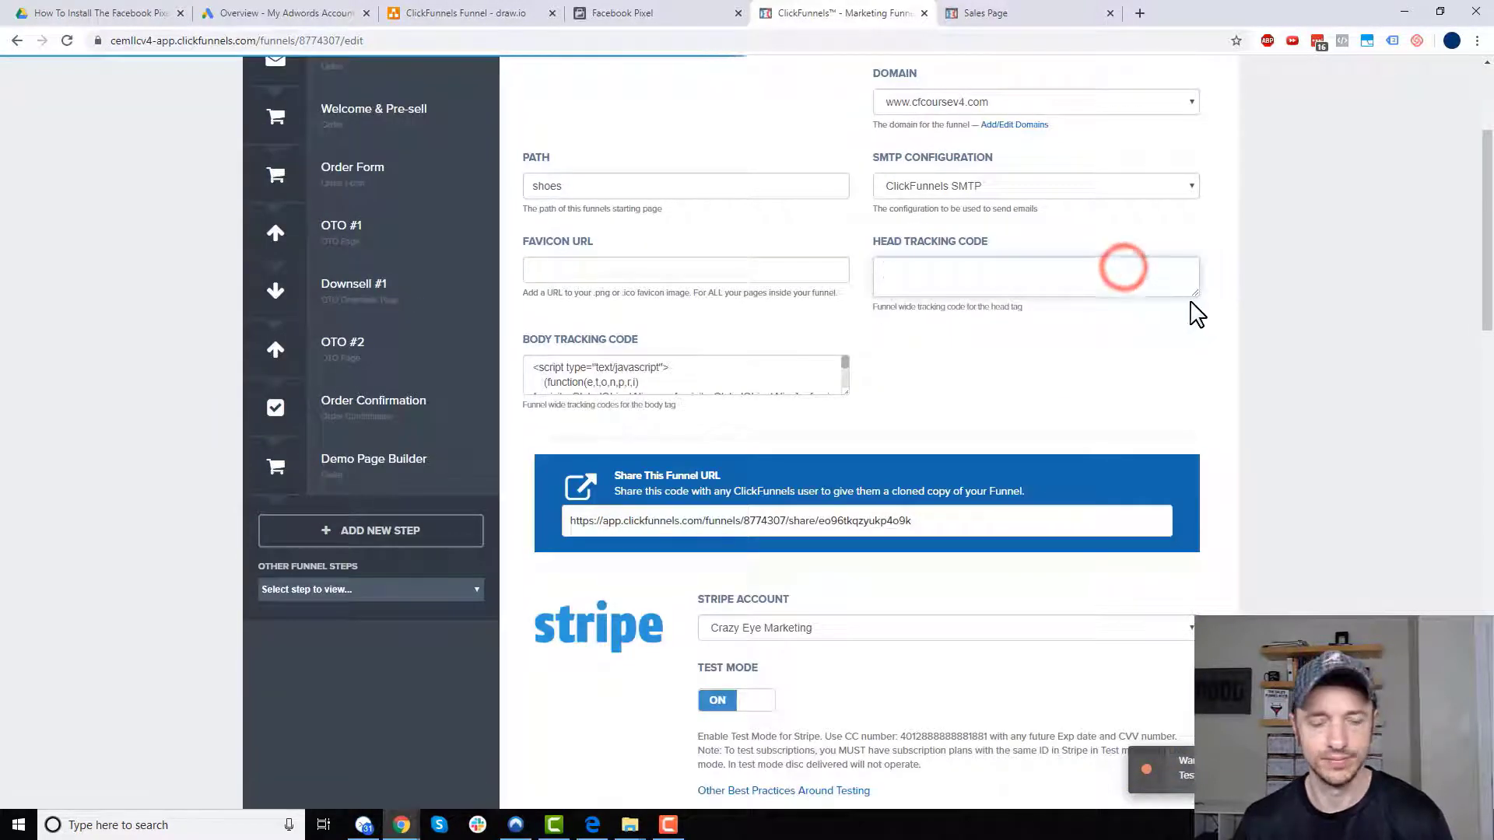
key(ctrl+v)
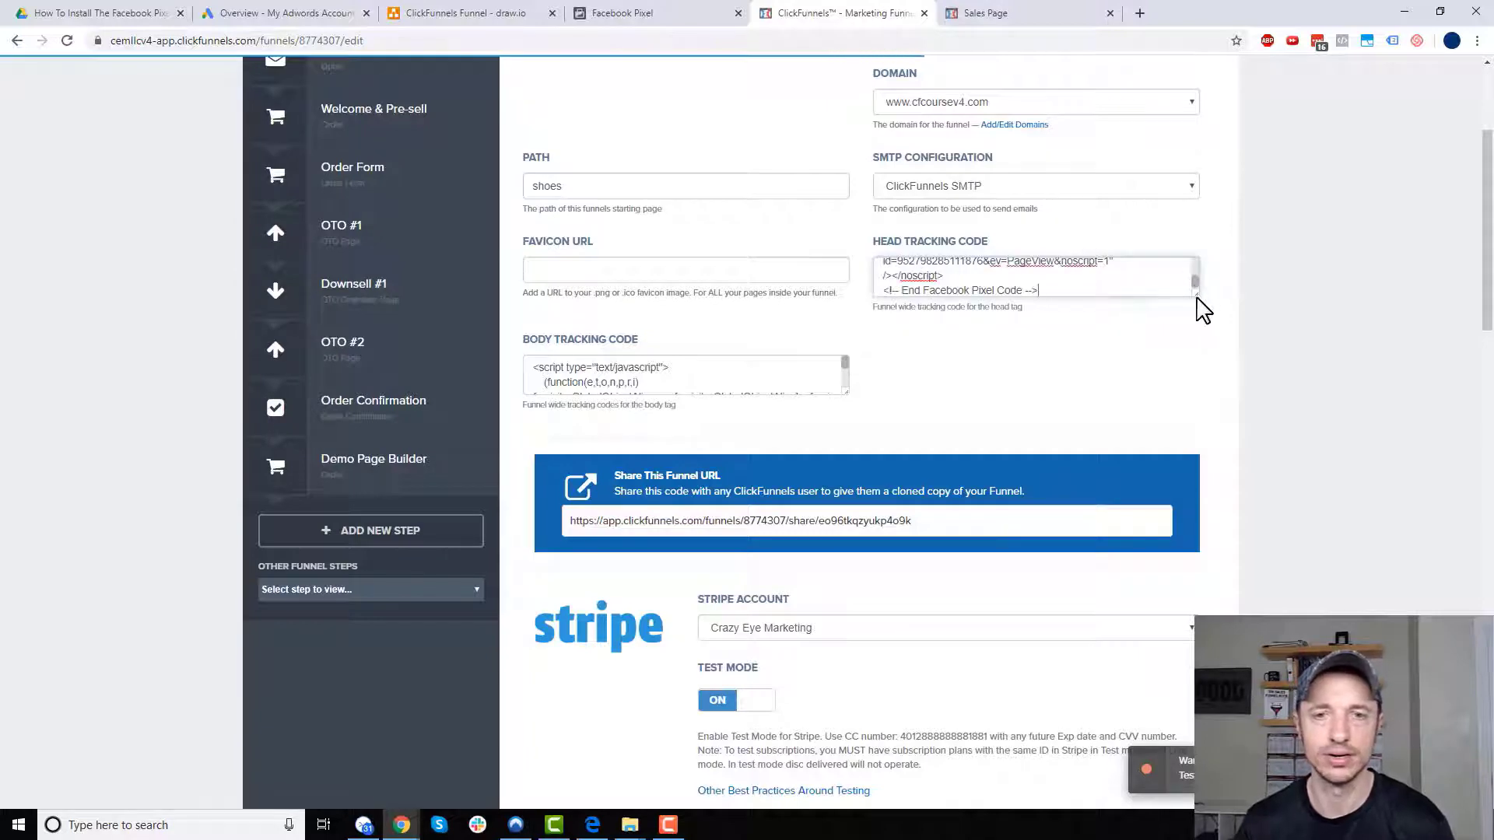
drag(1196, 294, 1199, 629)
click(1090, 520)
key(ctrl+a)
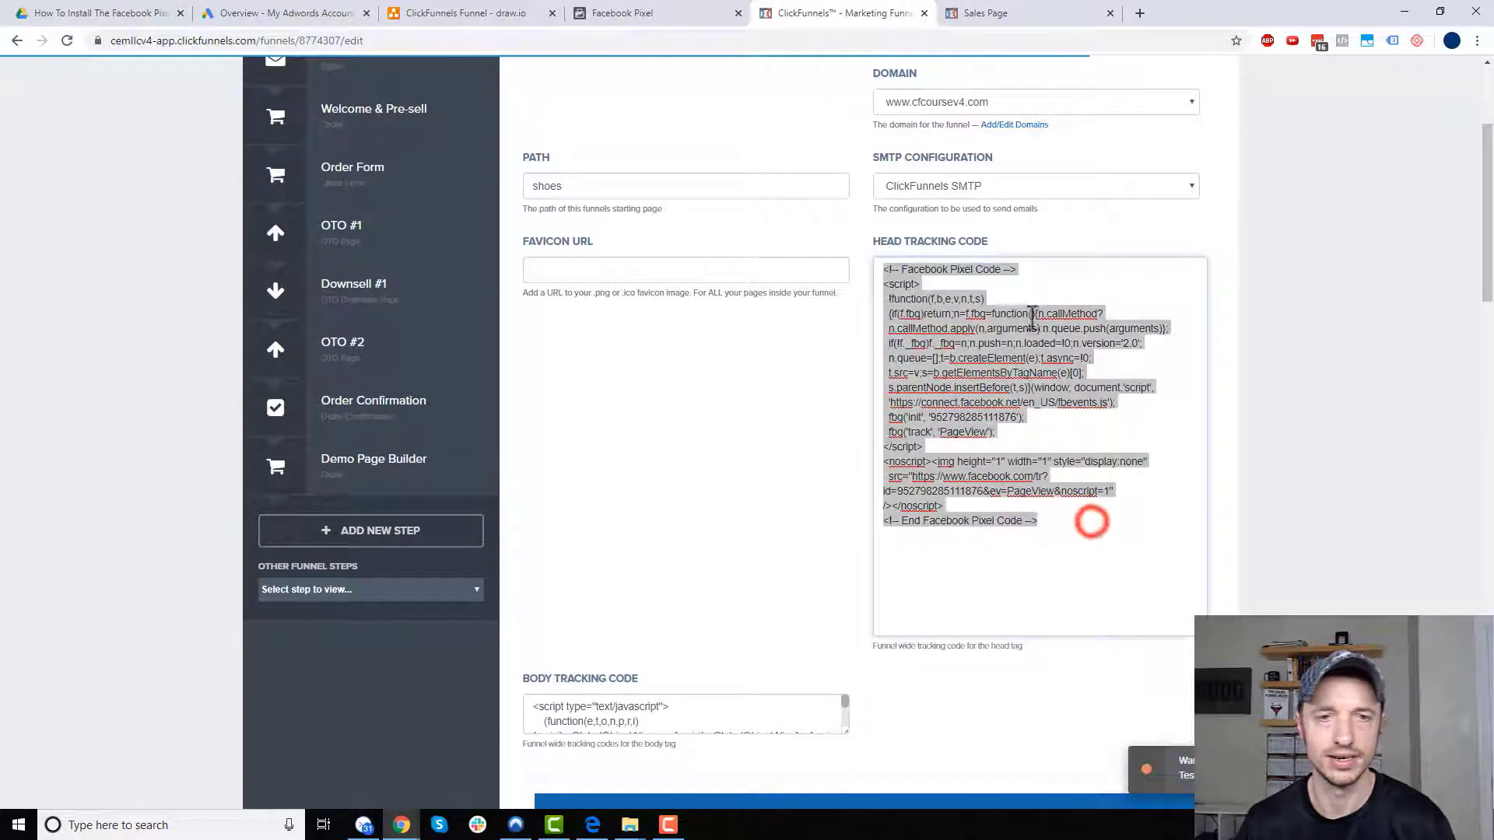
click(1003, 335)
scroll(1128, 457, down, 15)
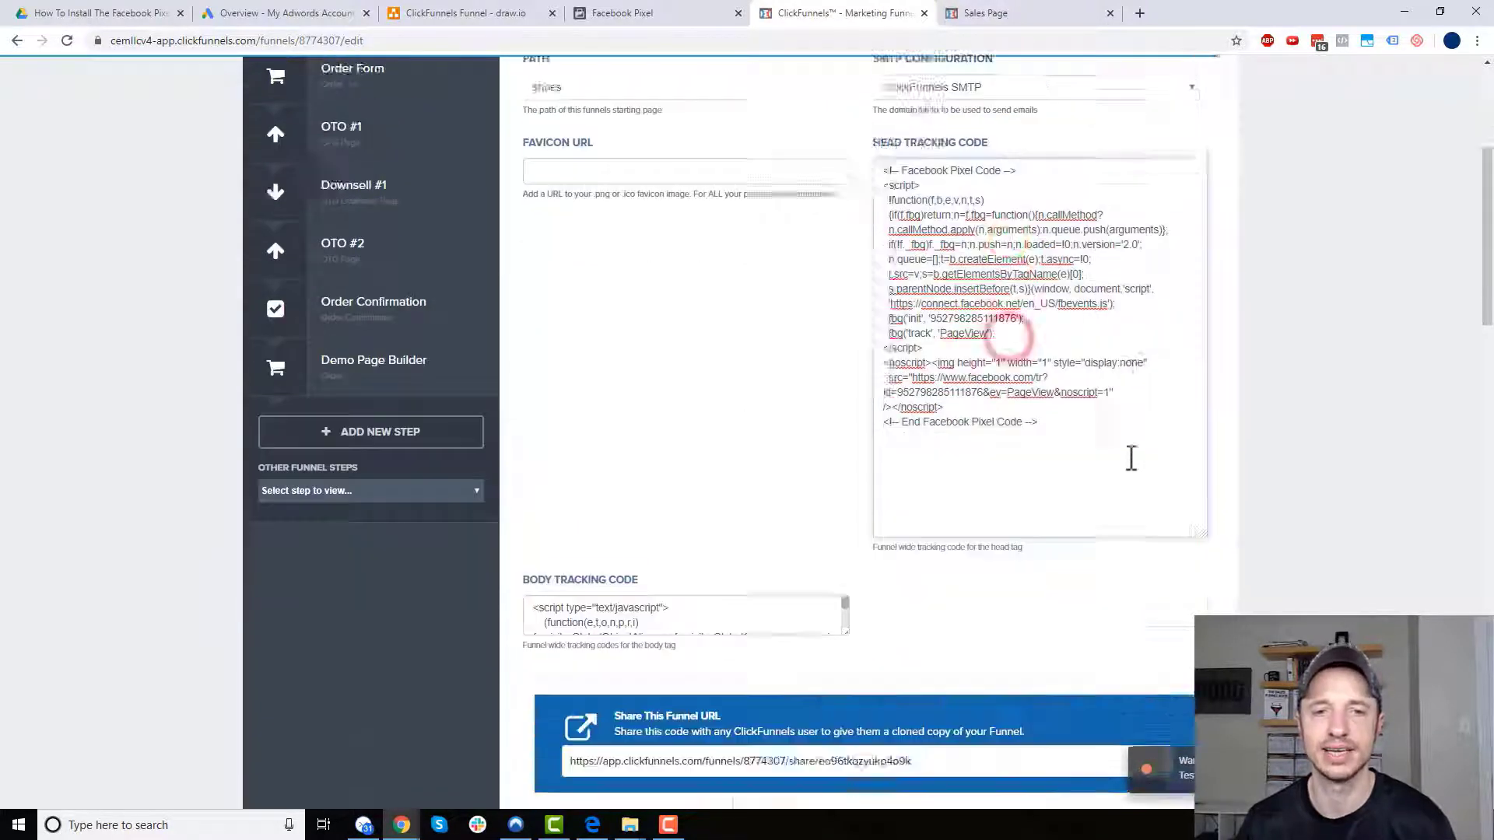
scroll(1128, 525, down, 6)
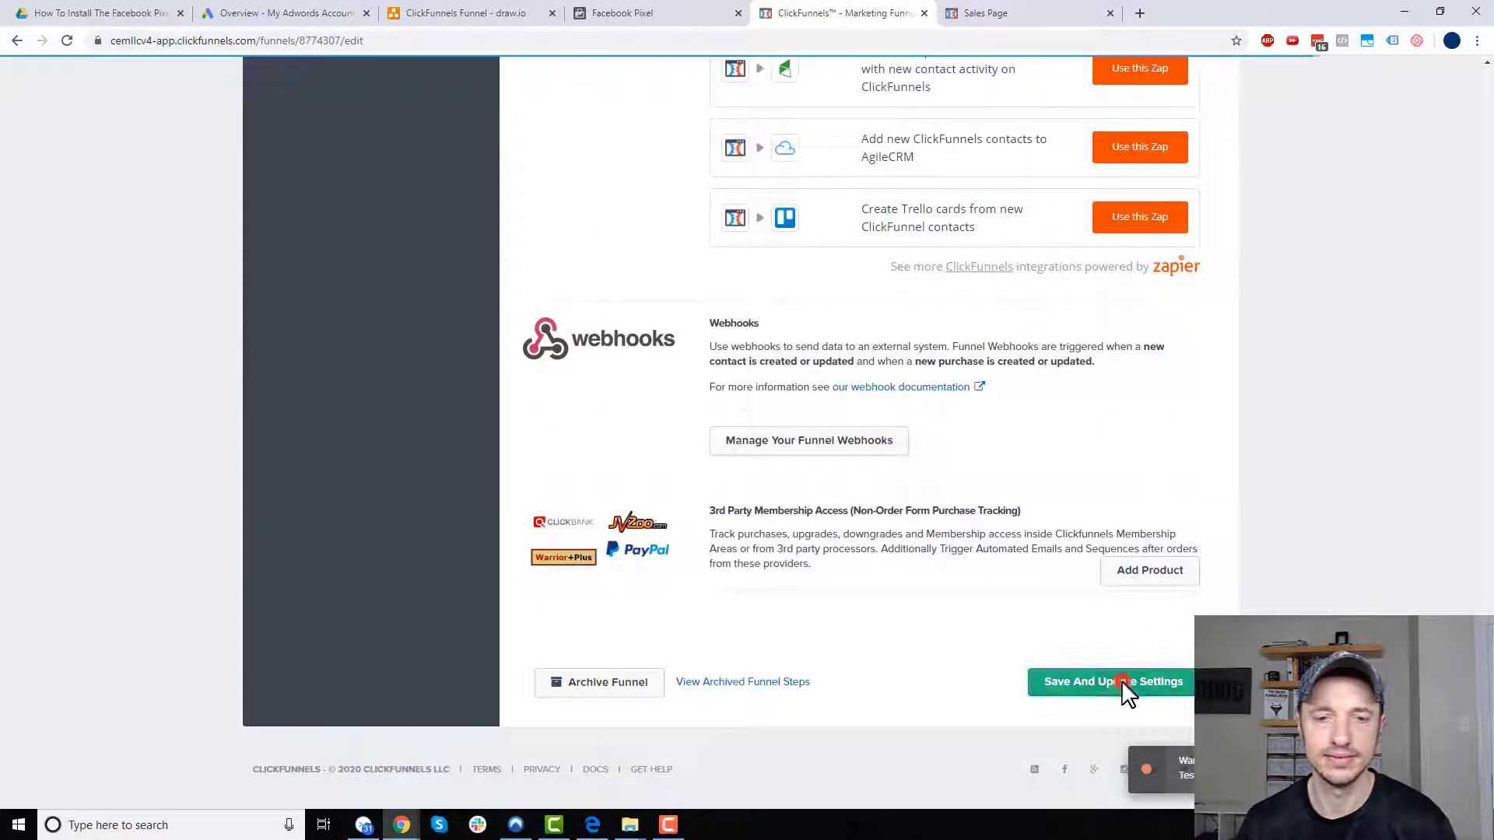
click(1122, 682)
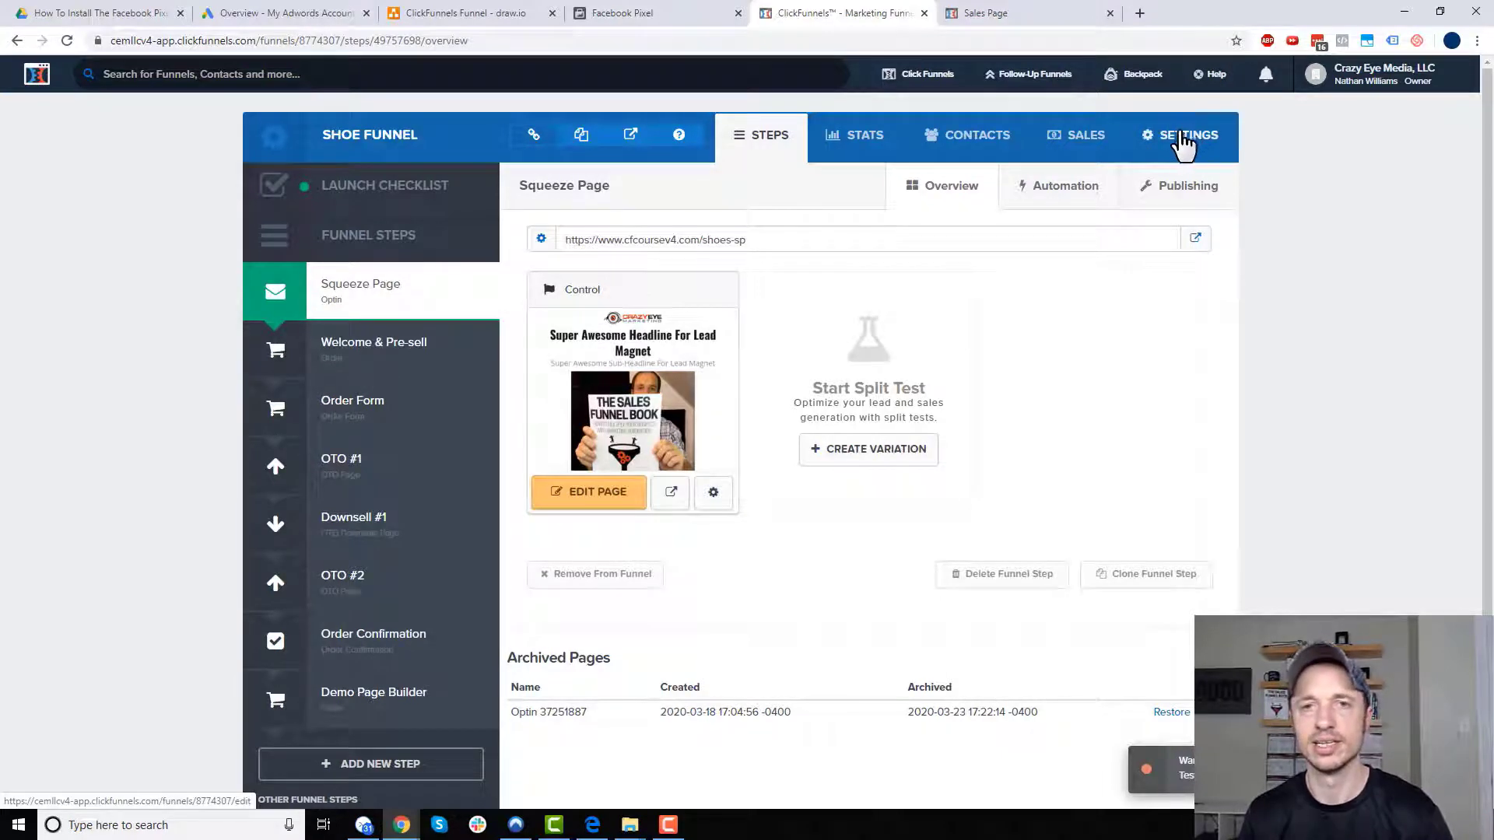
- Verify the pixel base code test shows Active and continue to the event code step
click(638, 14)
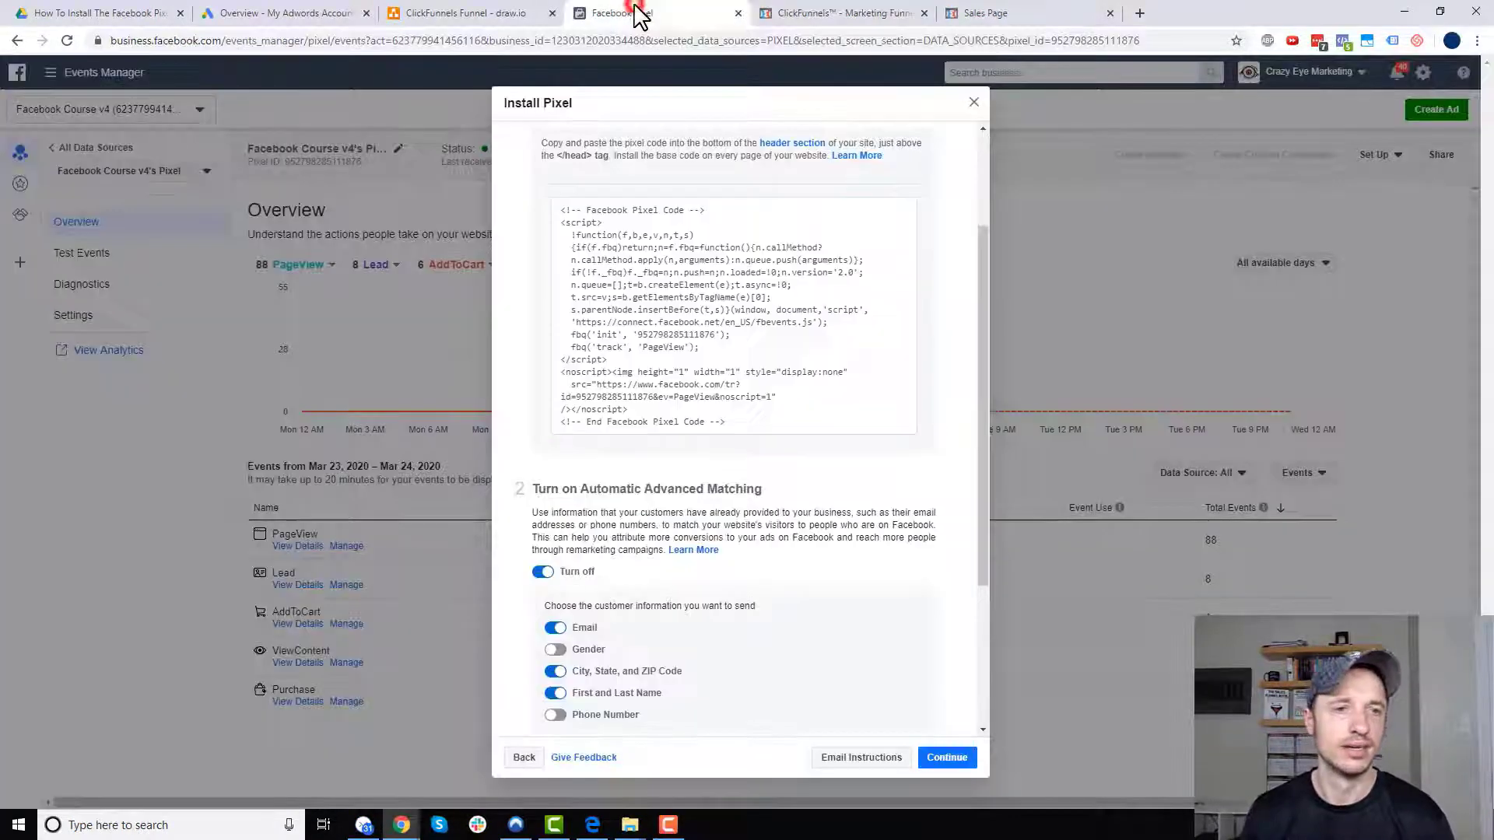
scroll(817, 249, down, 2)
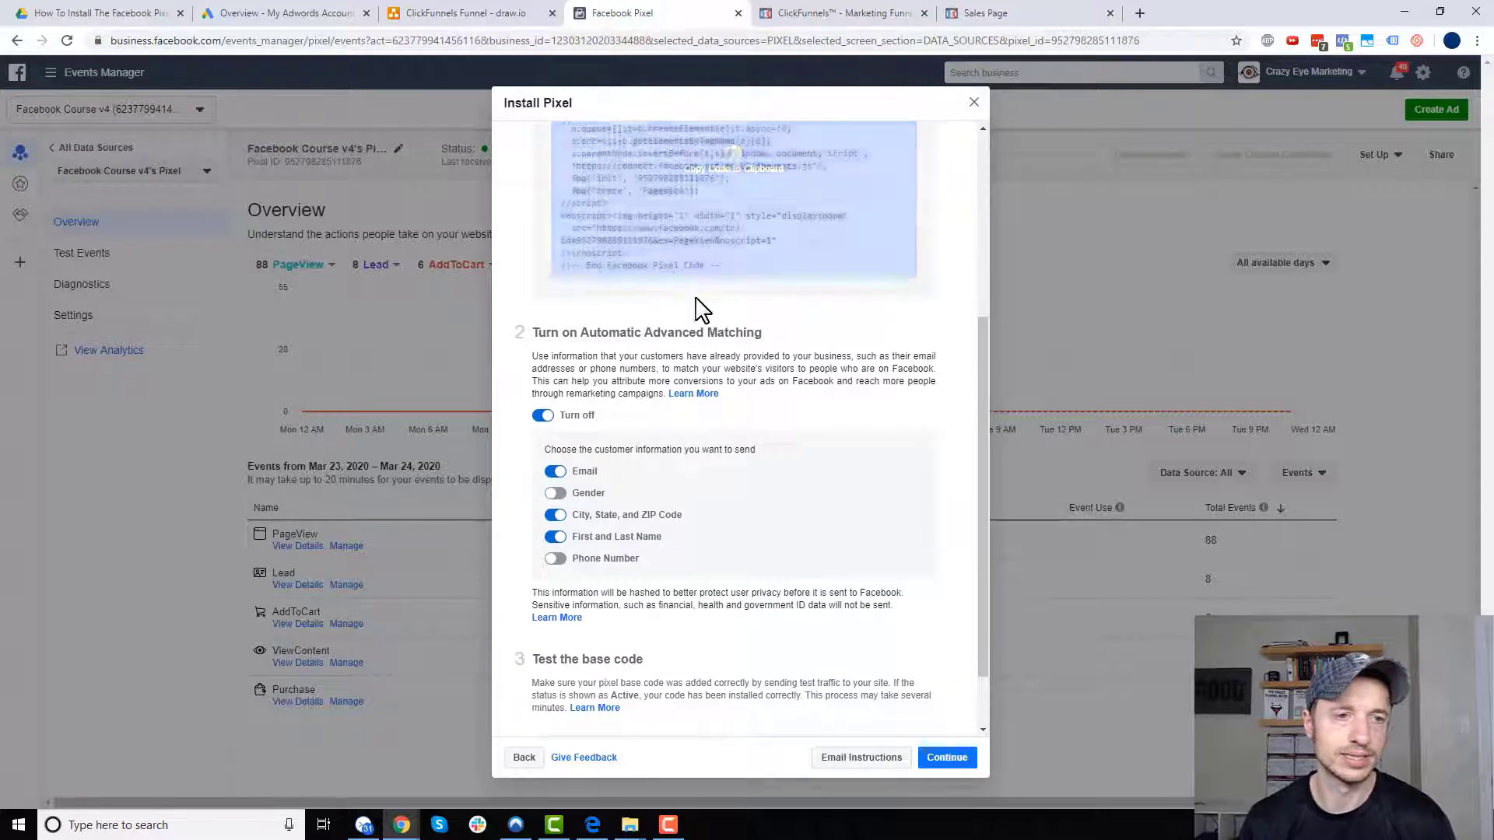
scroll(698, 309, down, 1)
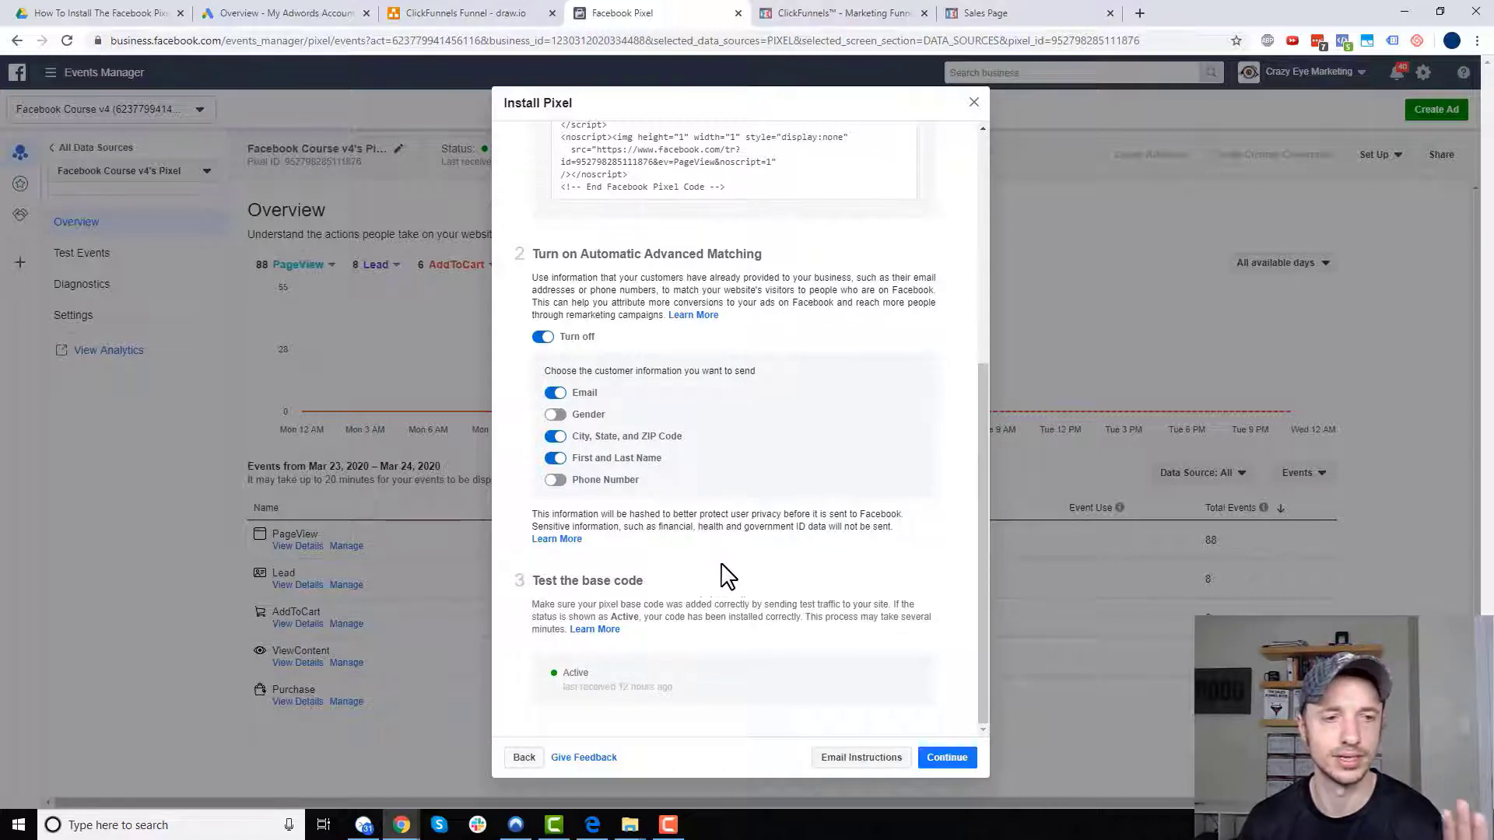
click(947, 759)
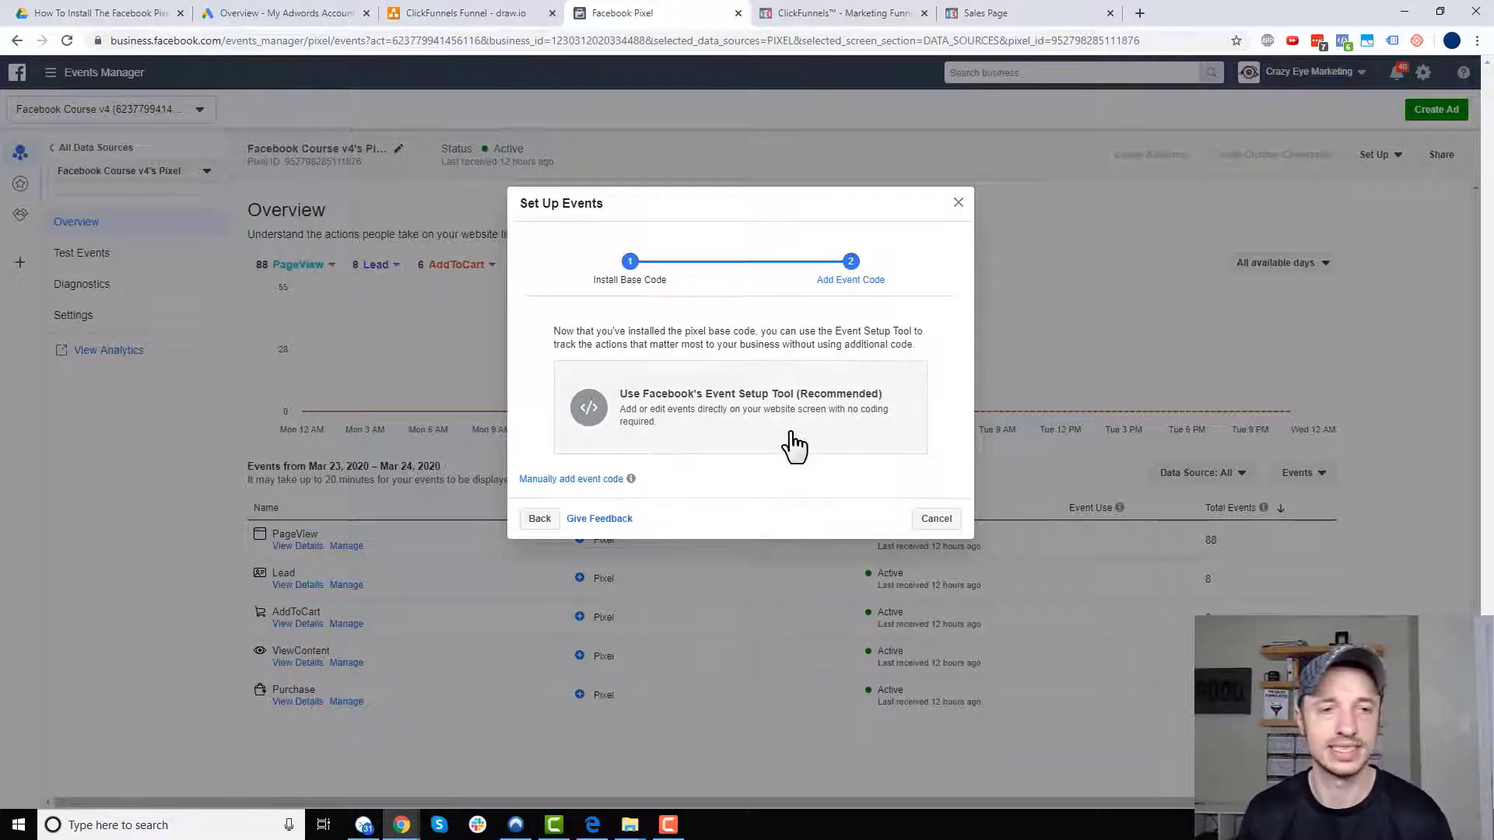
- Choose the Event Setup Tool after reviewing the funnel diagram of planned events
click(825, 405)
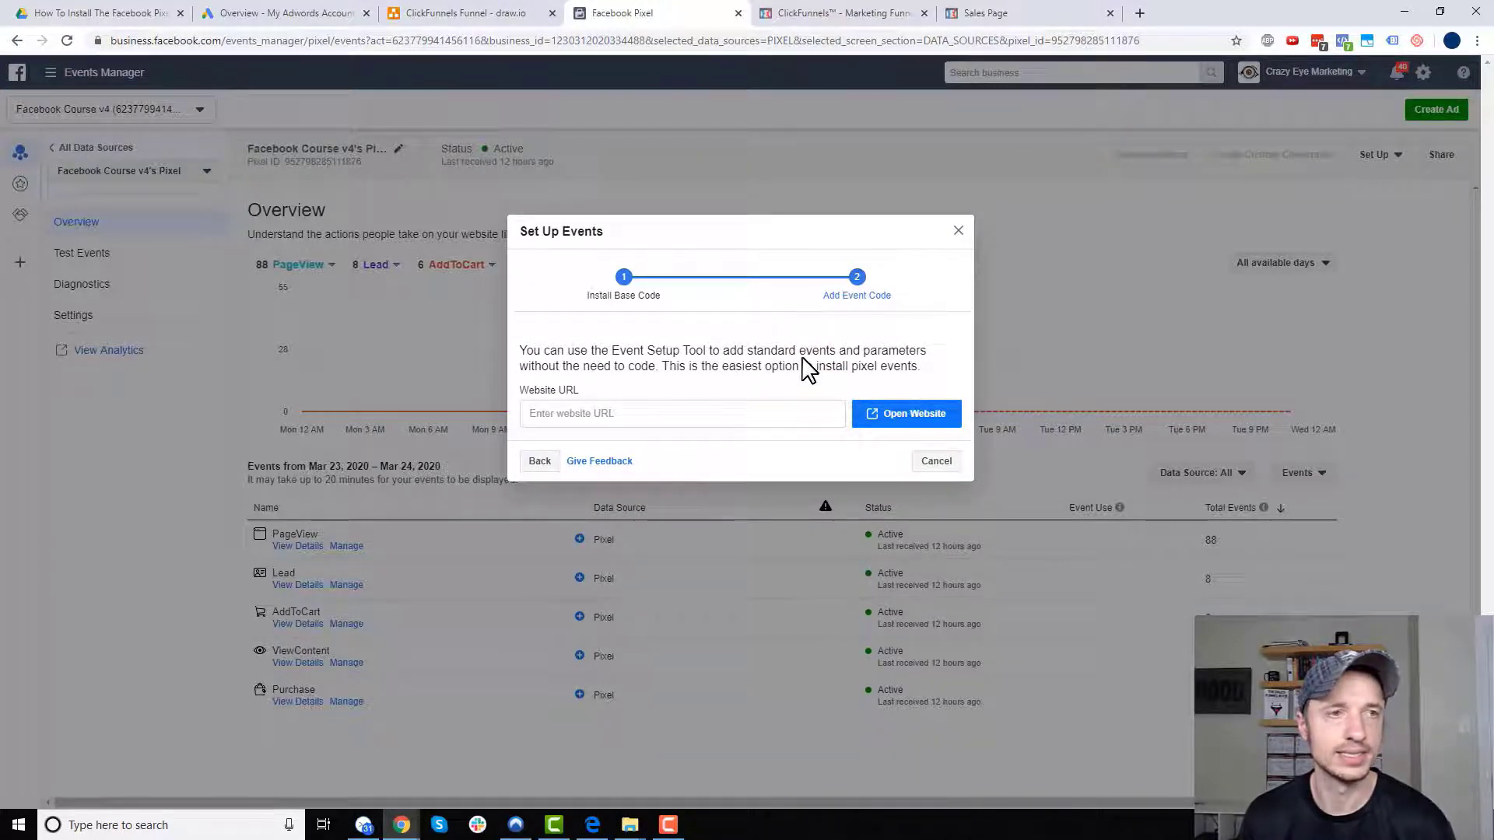
click(467, 13)
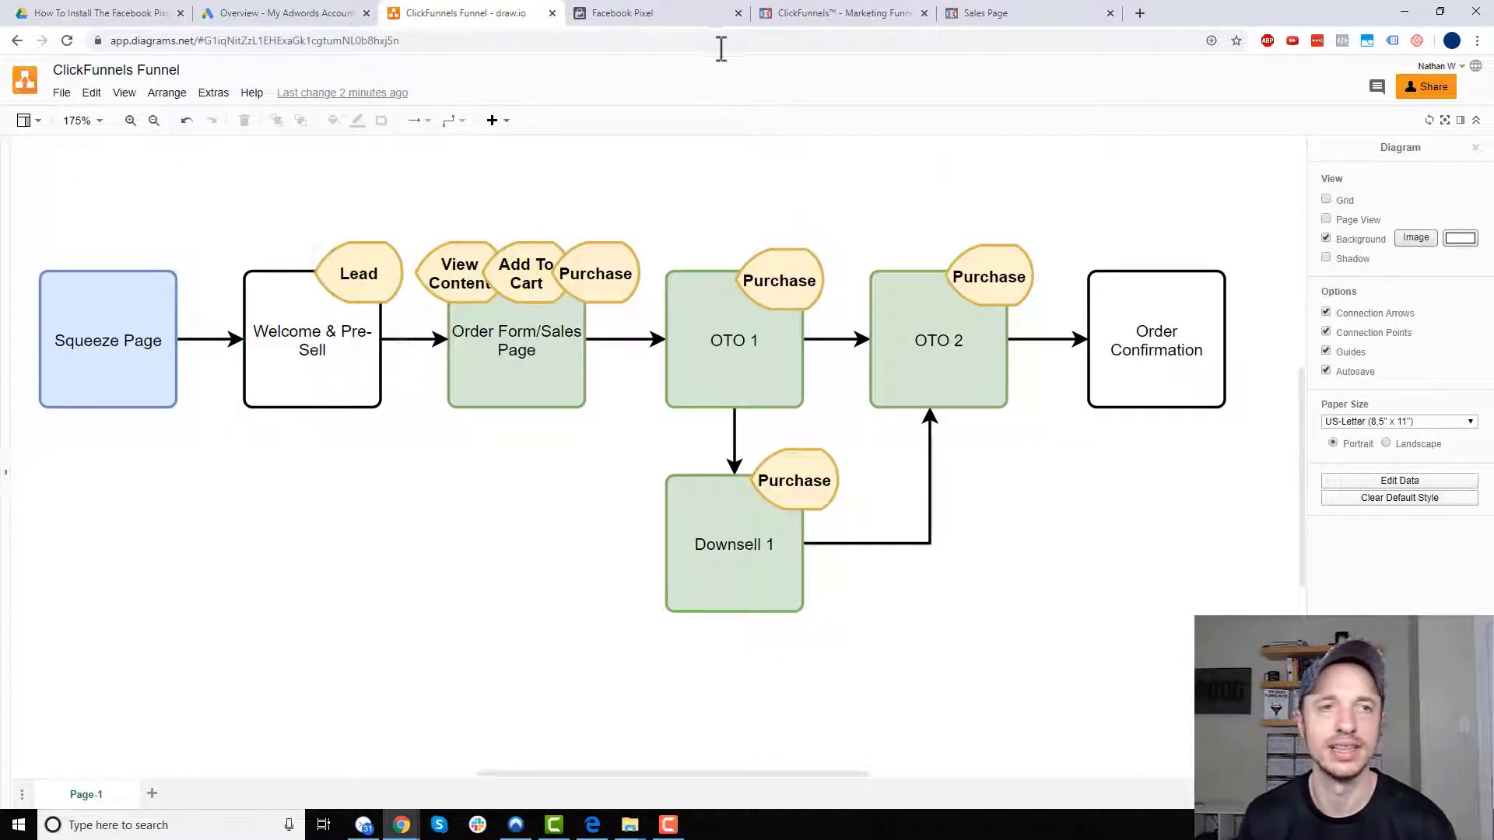
click(663, 13)
- Copy the Welcome & Pre-sell page URL from ClickFunnels and open it in the Event Setup Tool
click(840, 13)
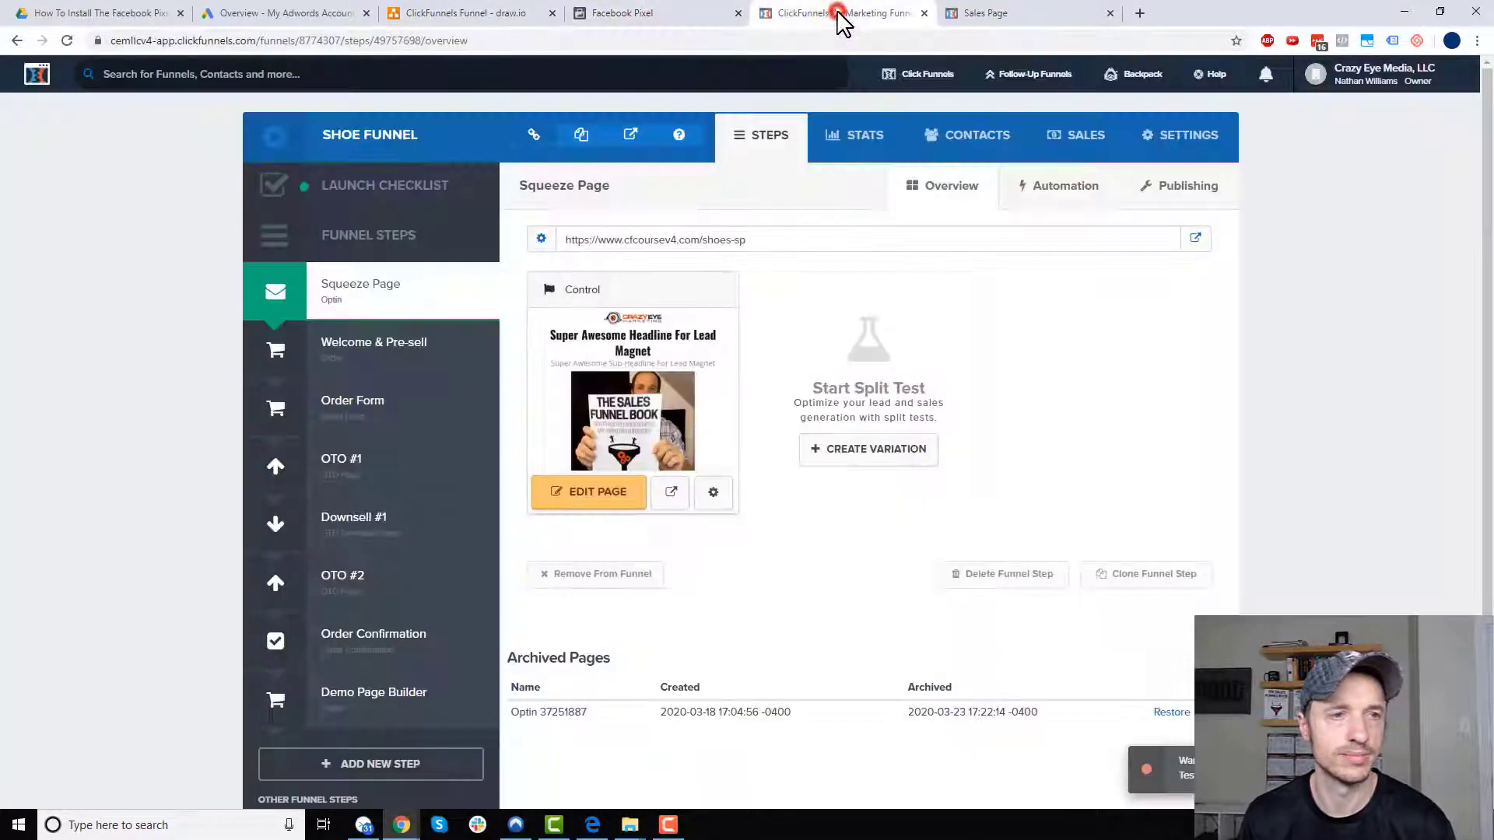
click(406, 352)
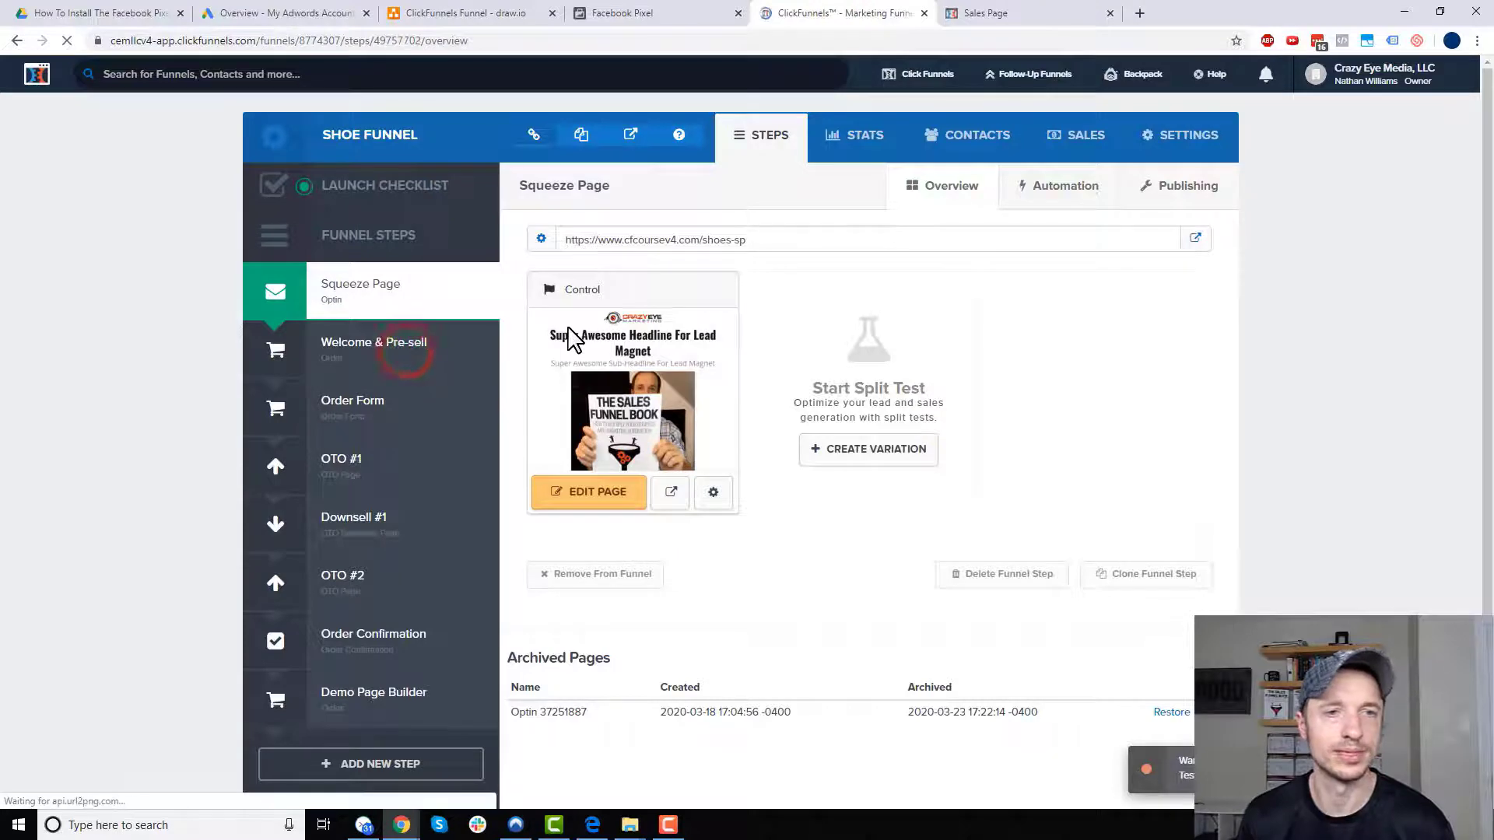
click(805, 241)
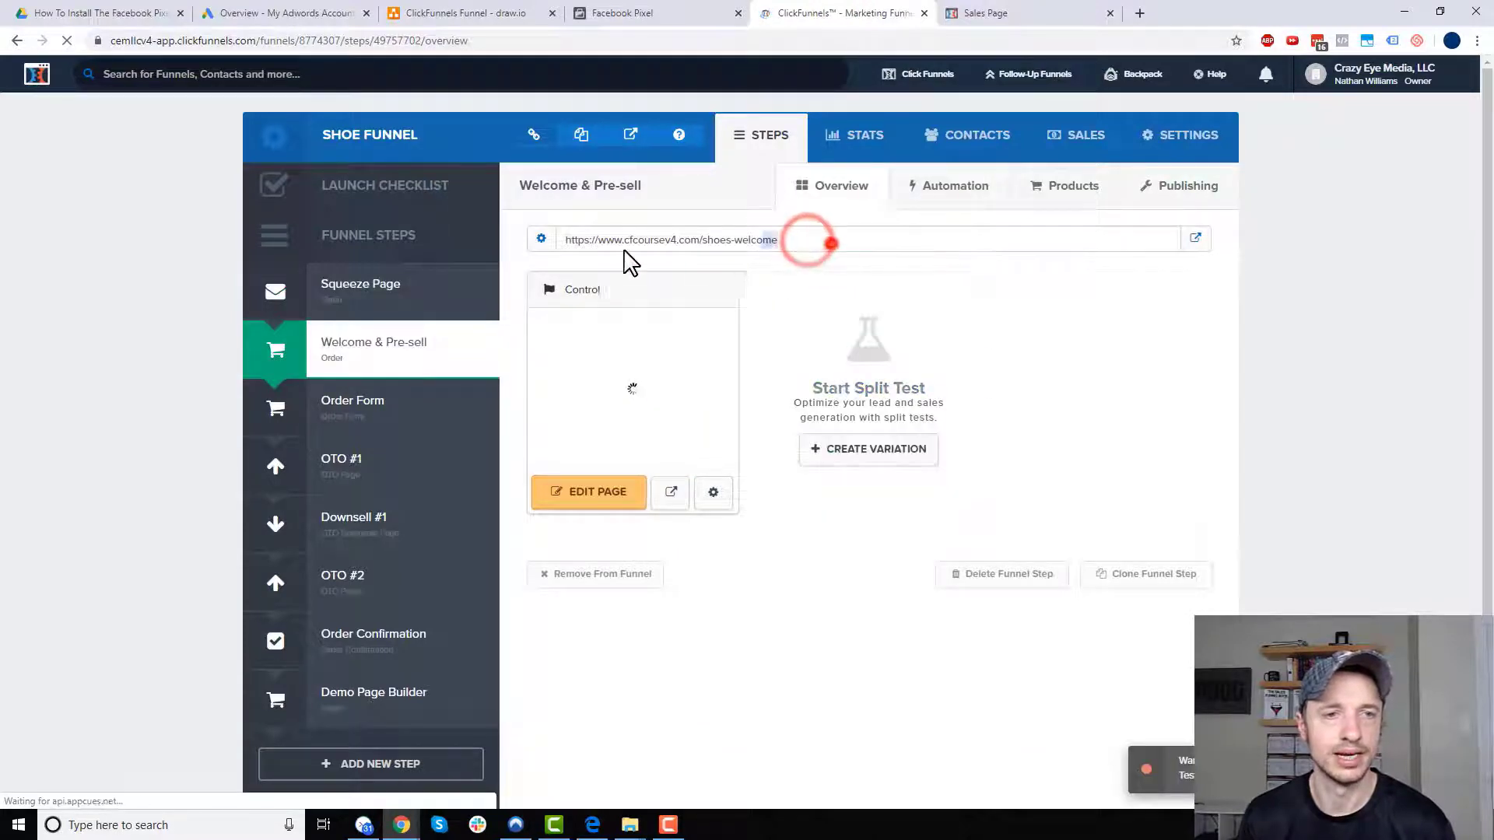
drag(629, 260, 568, 253)
key(ctrl+c)
click(622, 12)
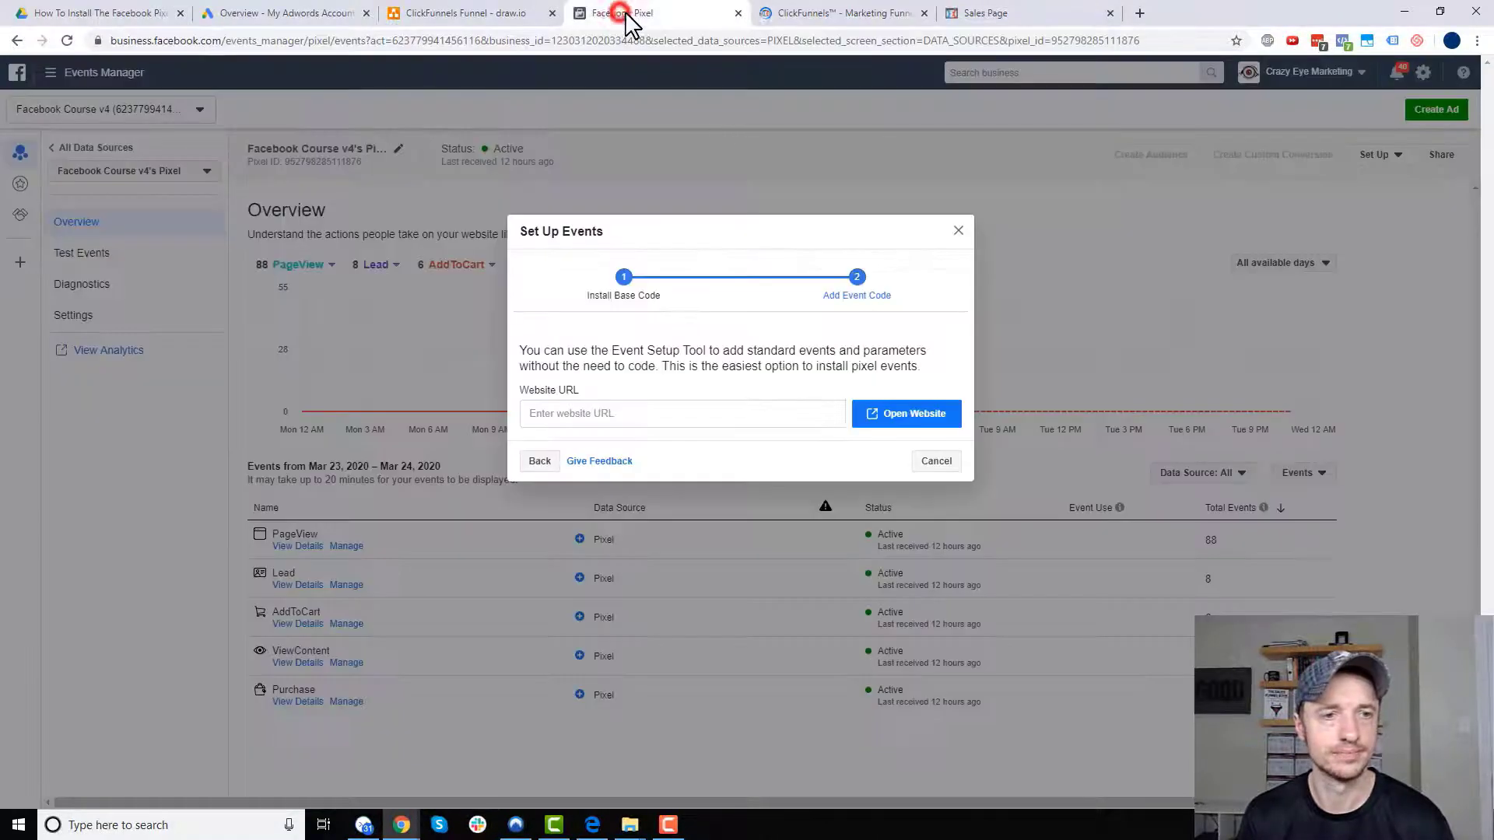
click(698, 416)
key(ctrl+v)
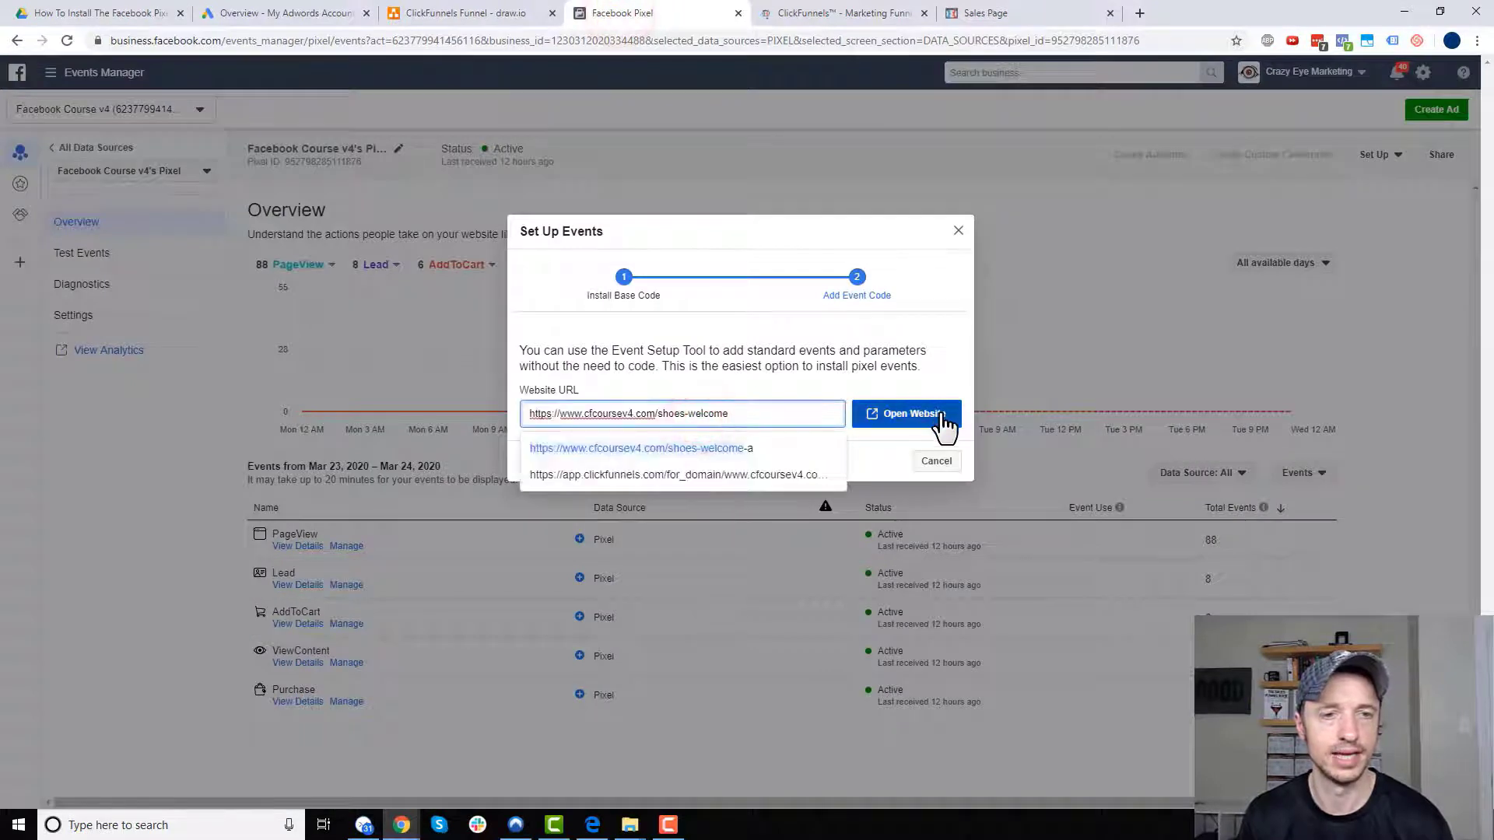
click(944, 420)
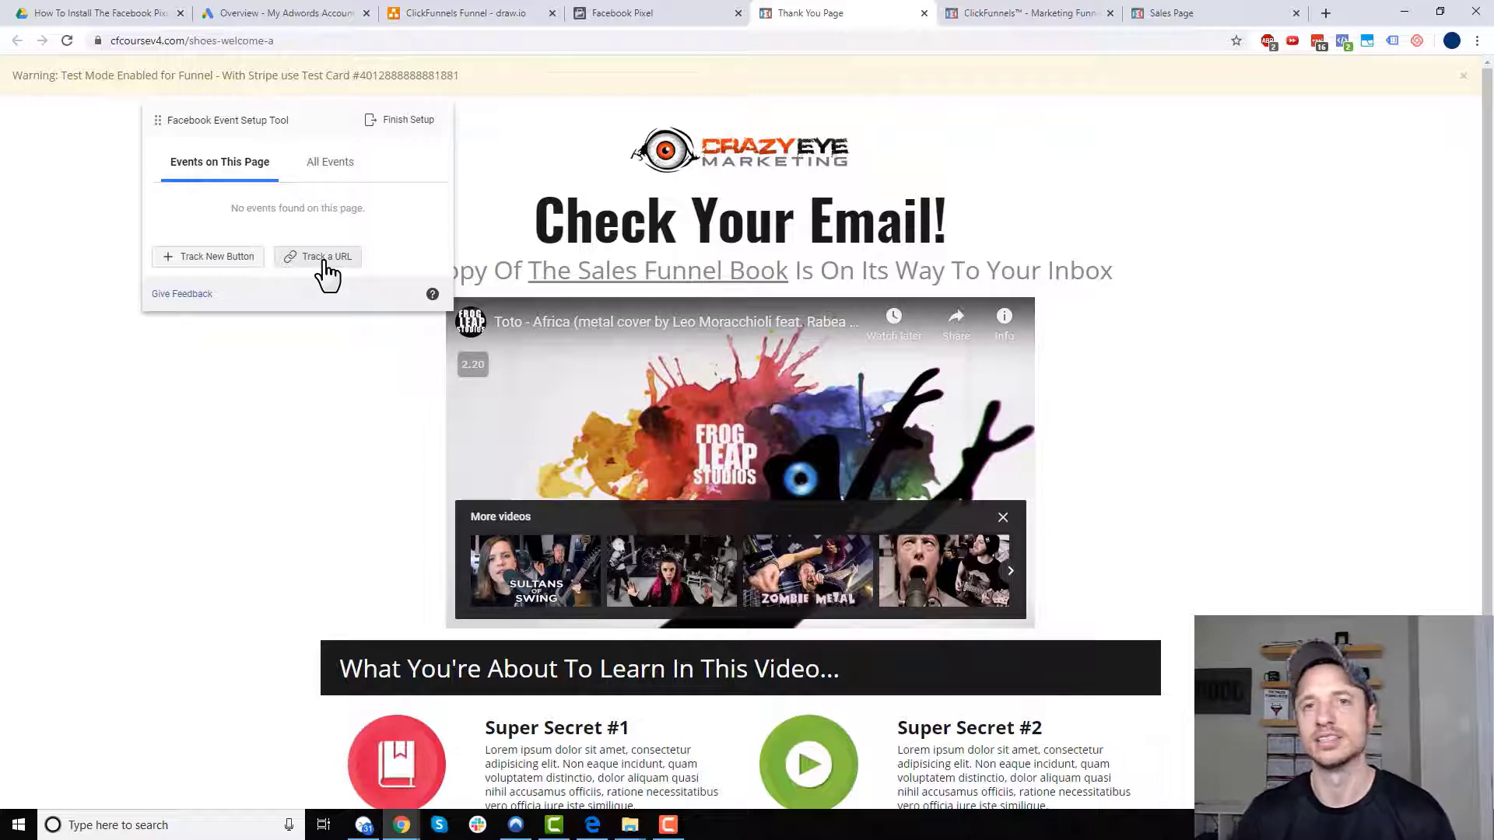
- Look over the shoes-welcome-a page, then start tracking an event by URL
scroll(436, 505, down, 3)
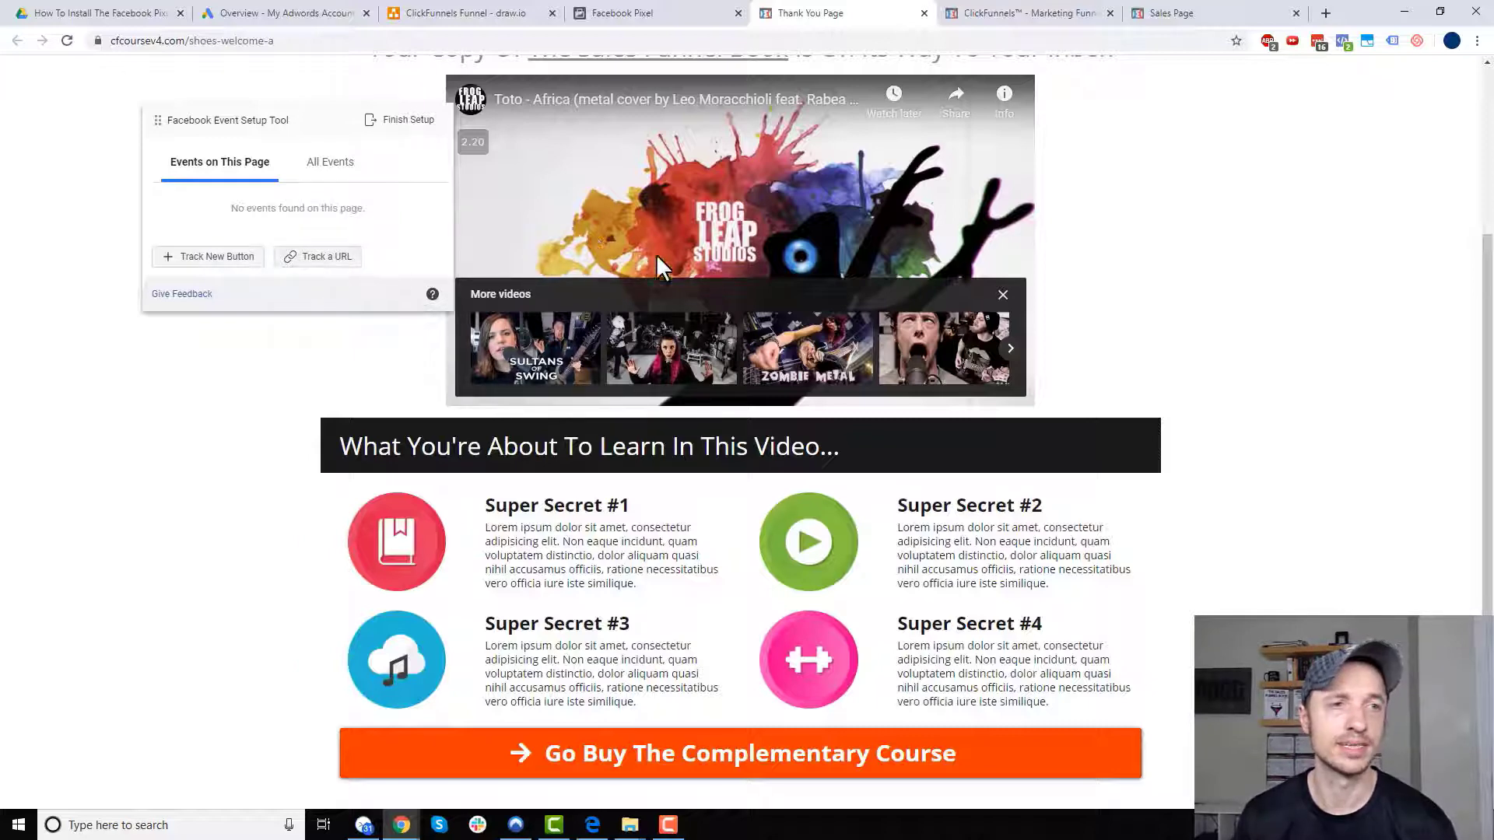
scroll(823, 263, up, 2)
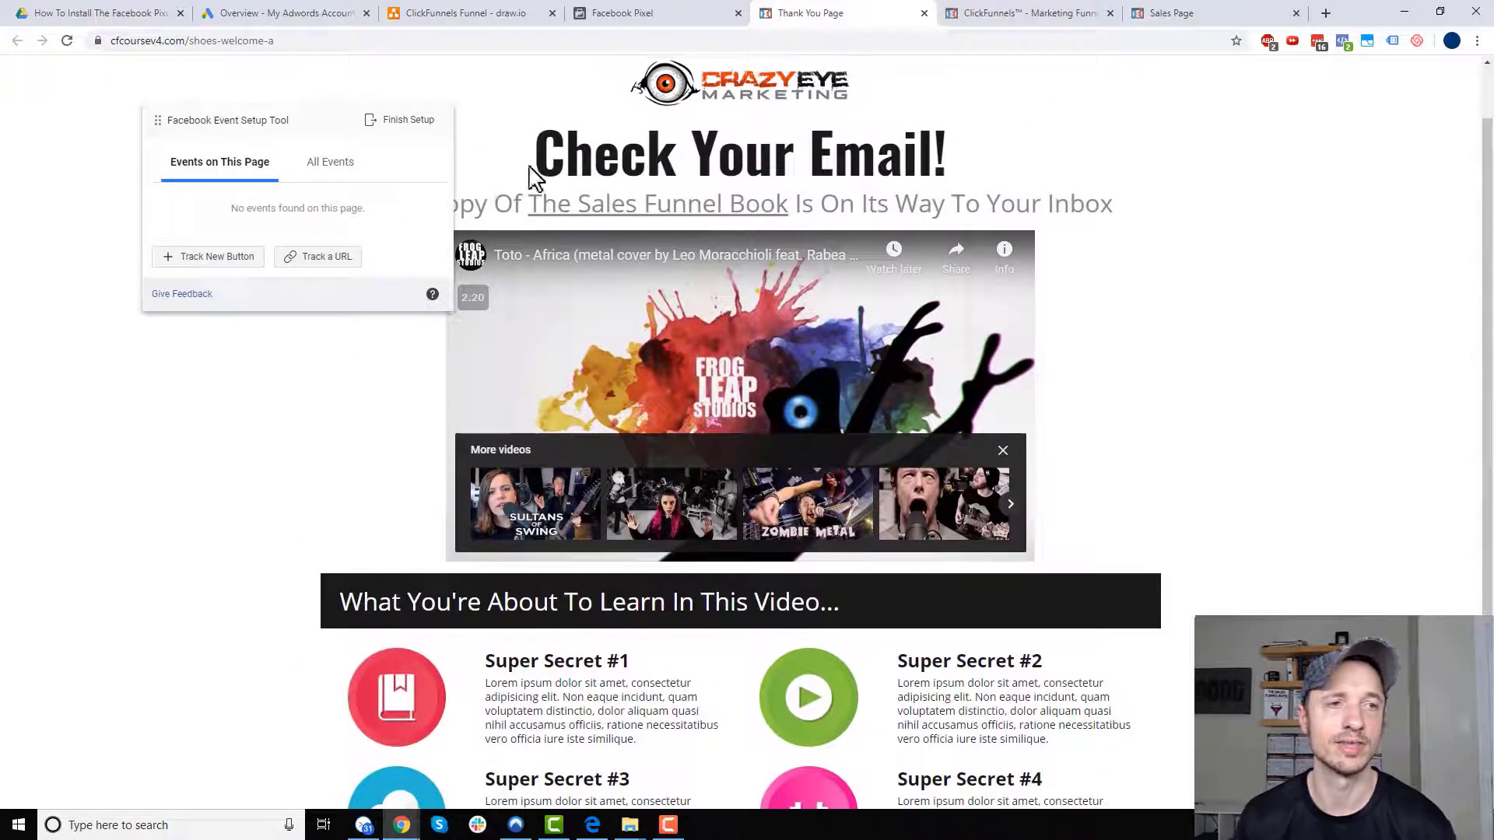
click(330, 259)
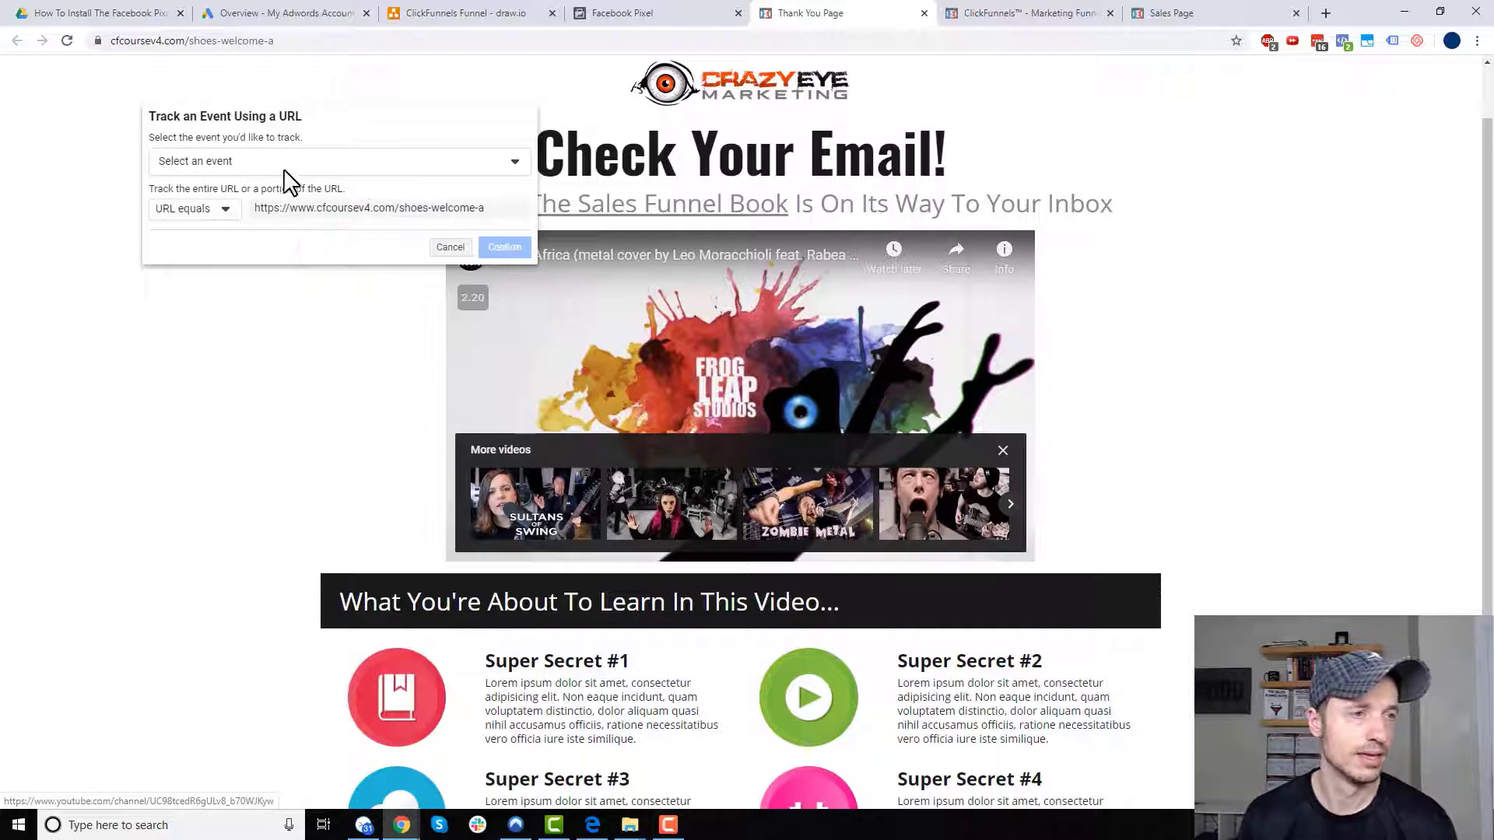
- Add a Lead event for URLs containing cfcoursev4.com/shoes-welcome and open the Finish Setup review
click(290, 168)
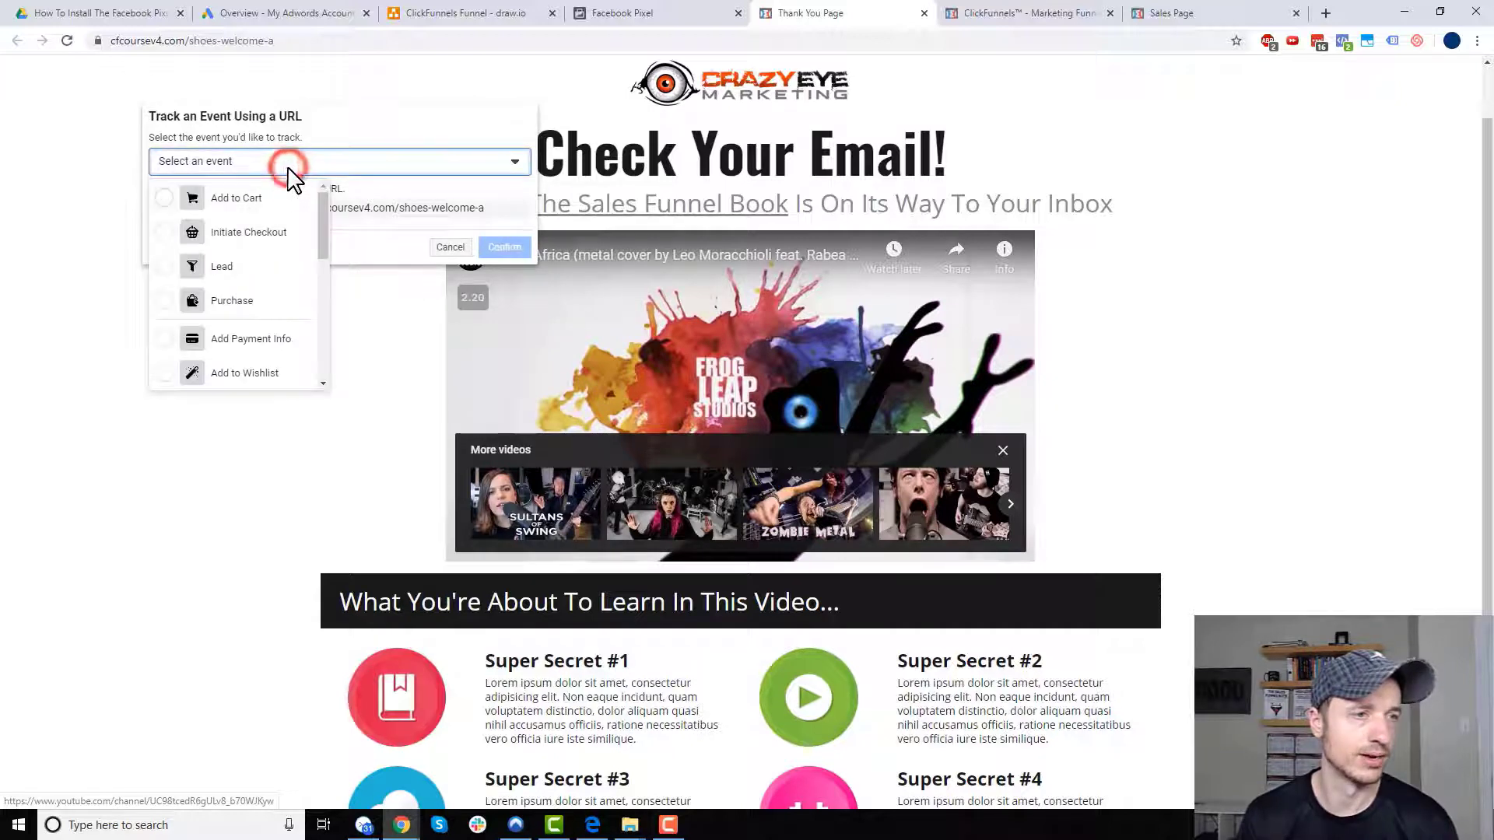
click(242, 267)
click(224, 208)
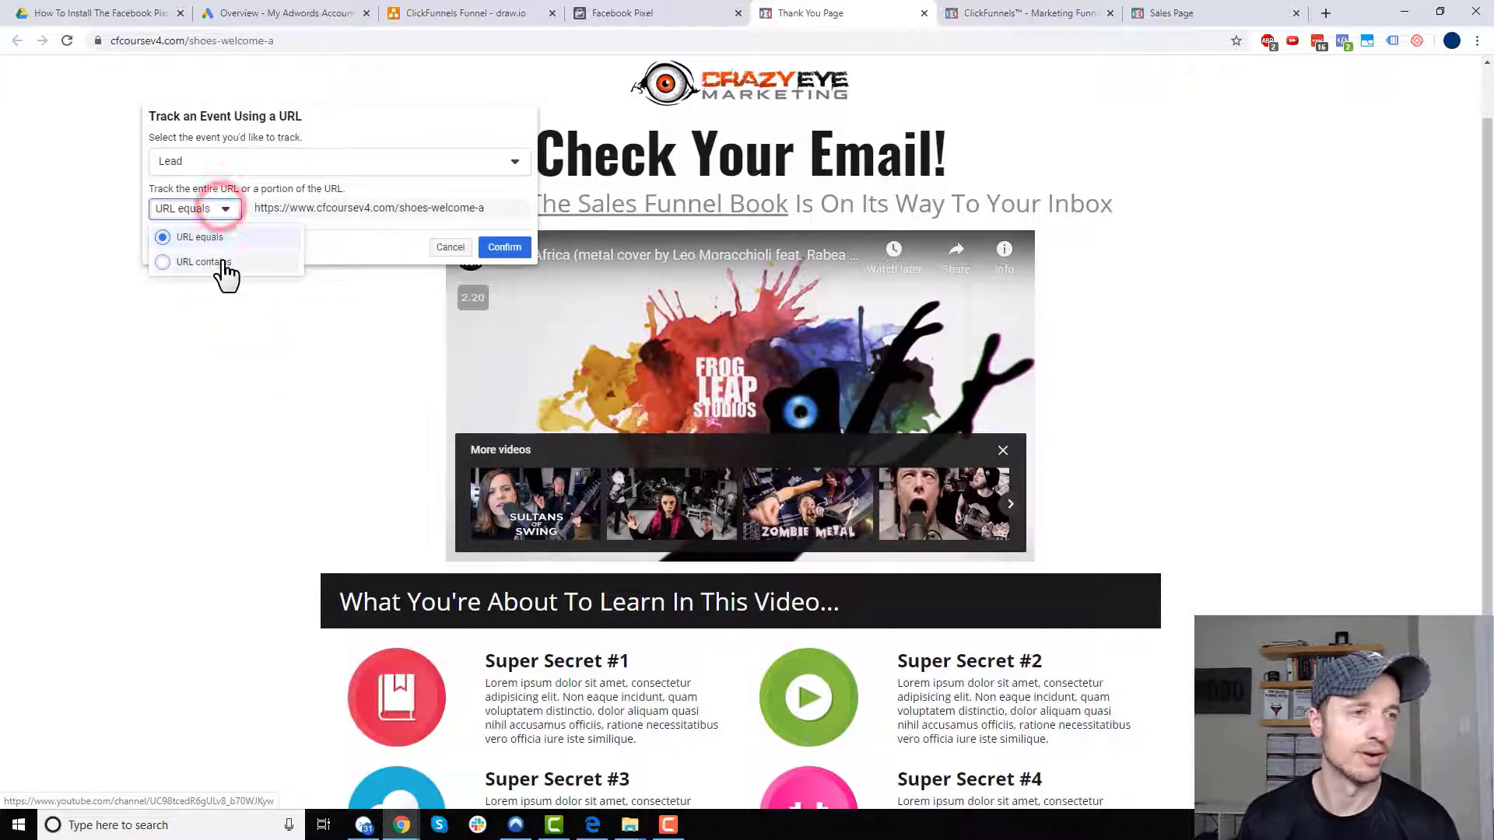
click(224, 265)
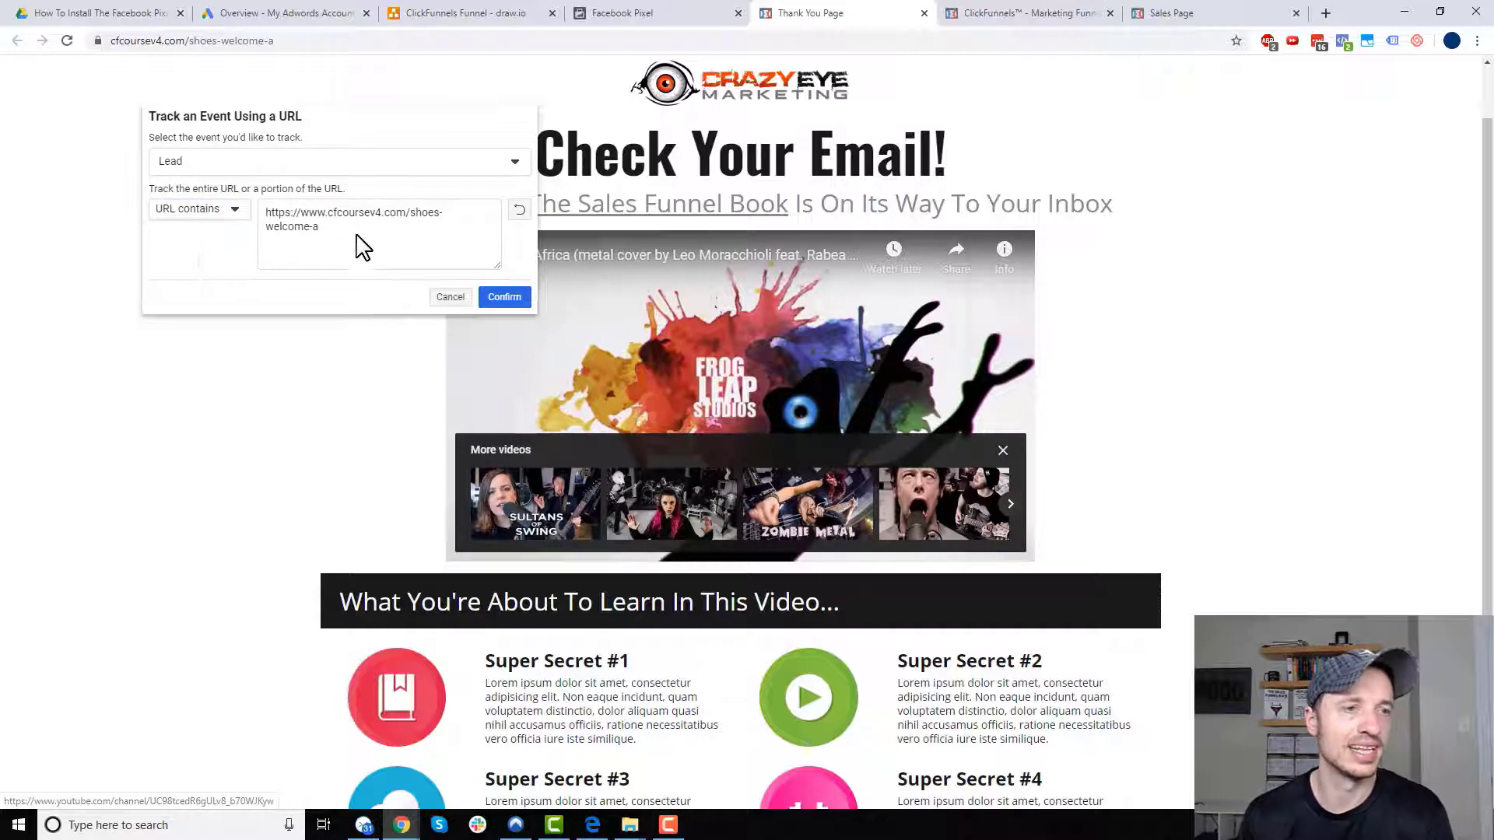
click(319, 220)
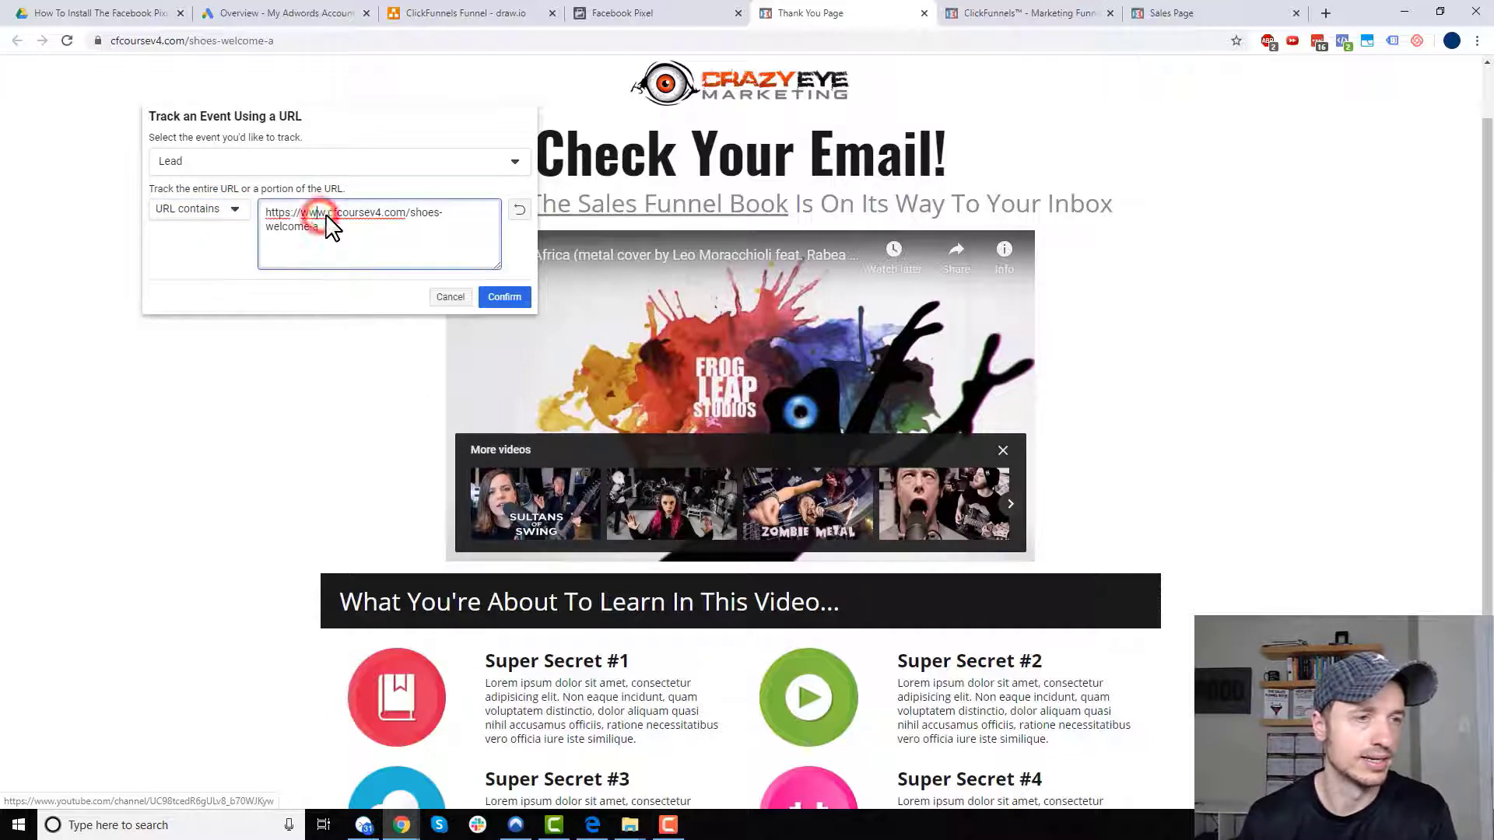
drag(328, 221, 267, 226)
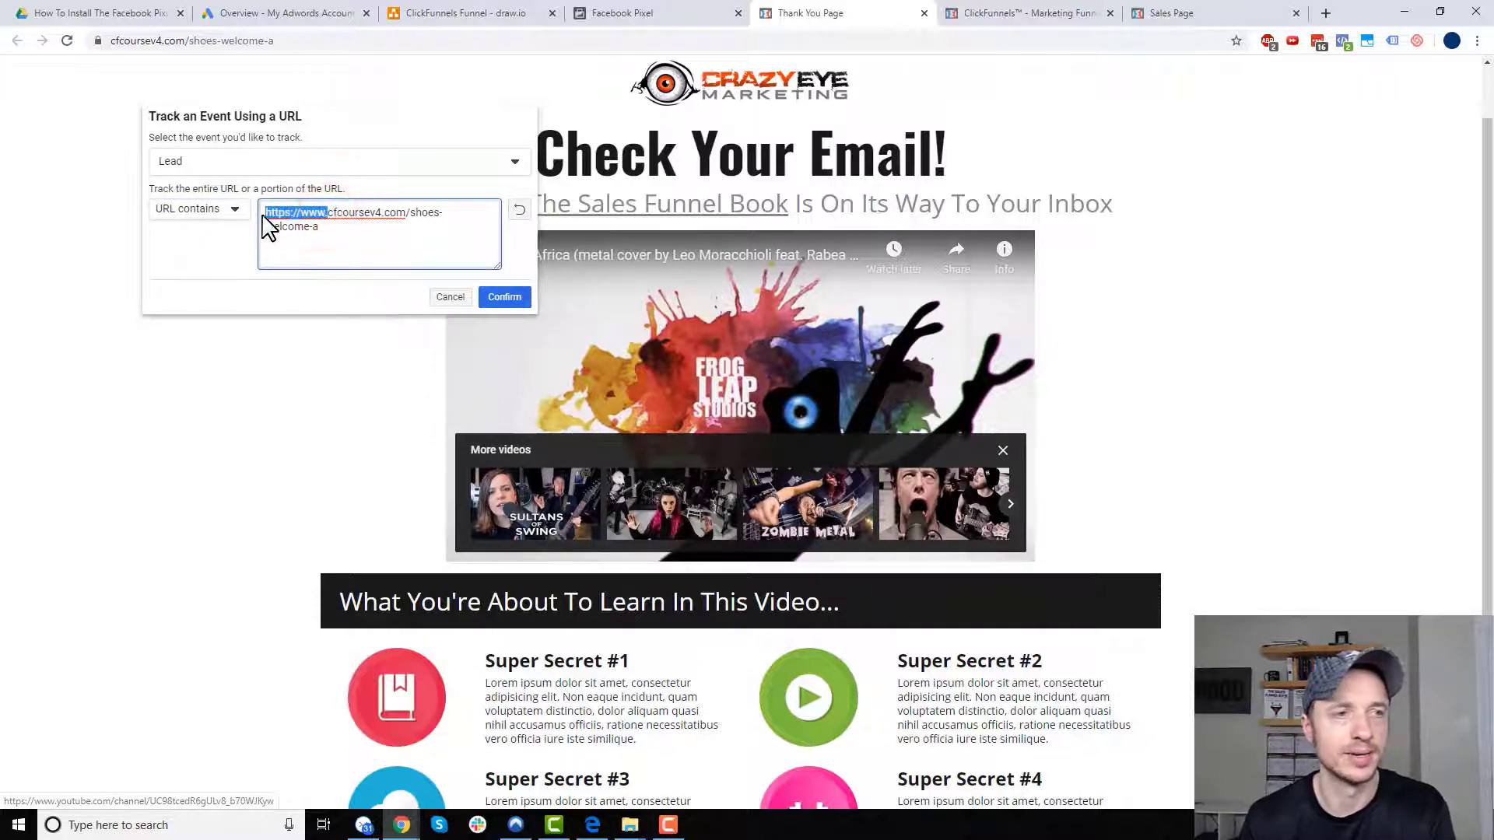
key(BackSpace)
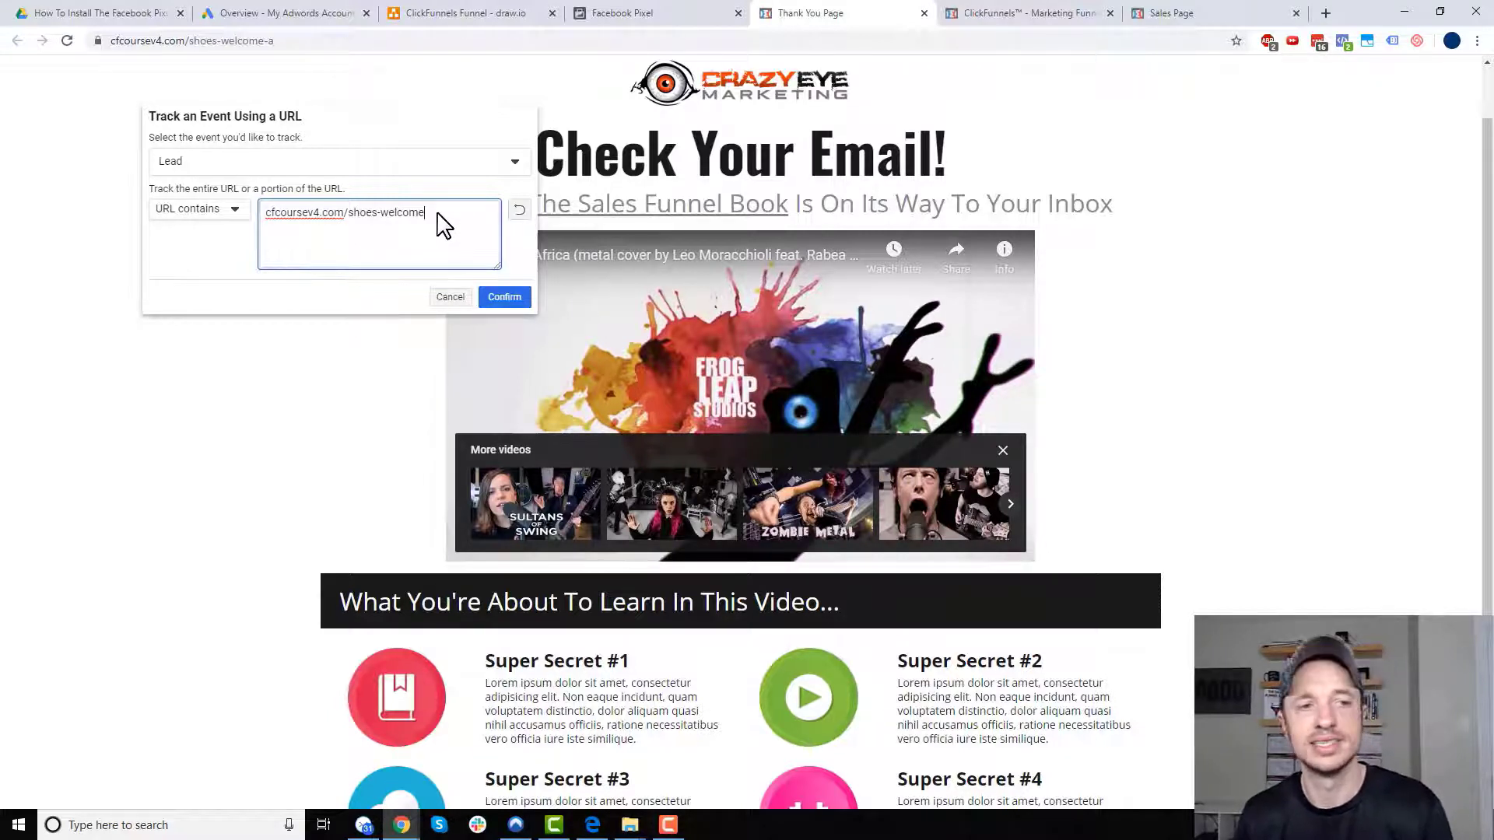
drag(427, 213, 397, 222)
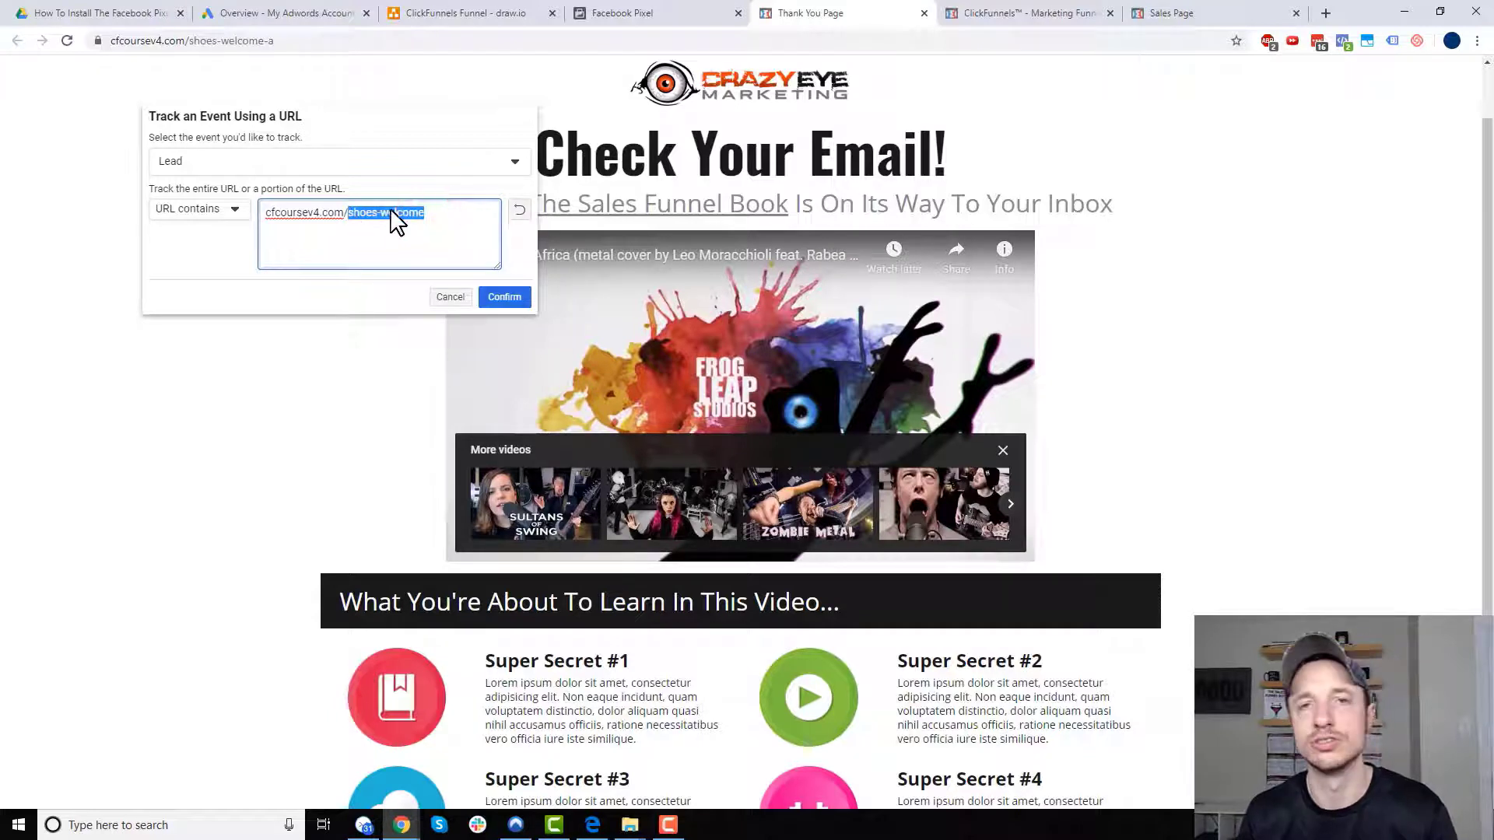
click(467, 219)
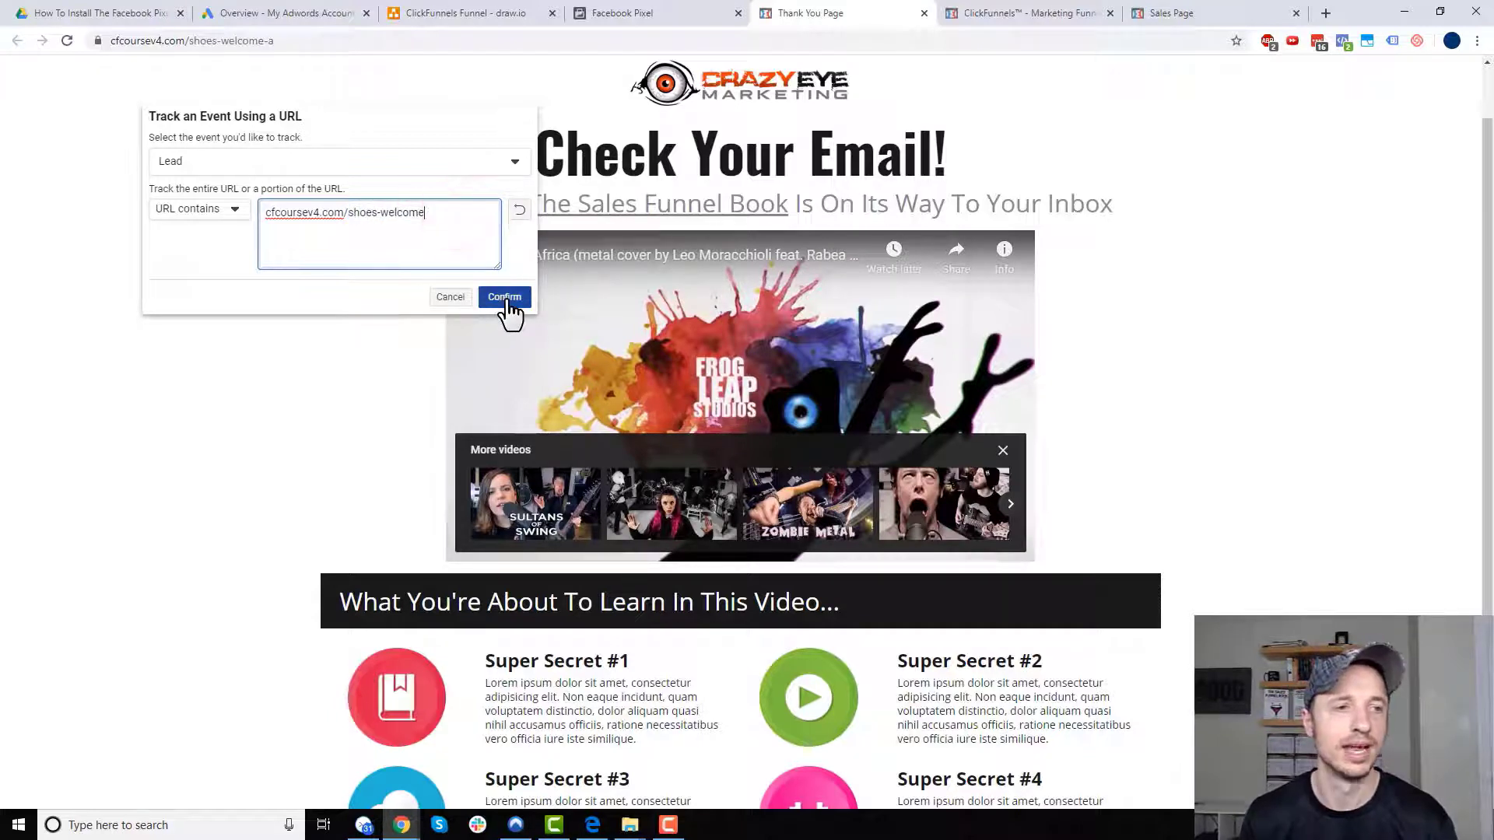
click(506, 298)
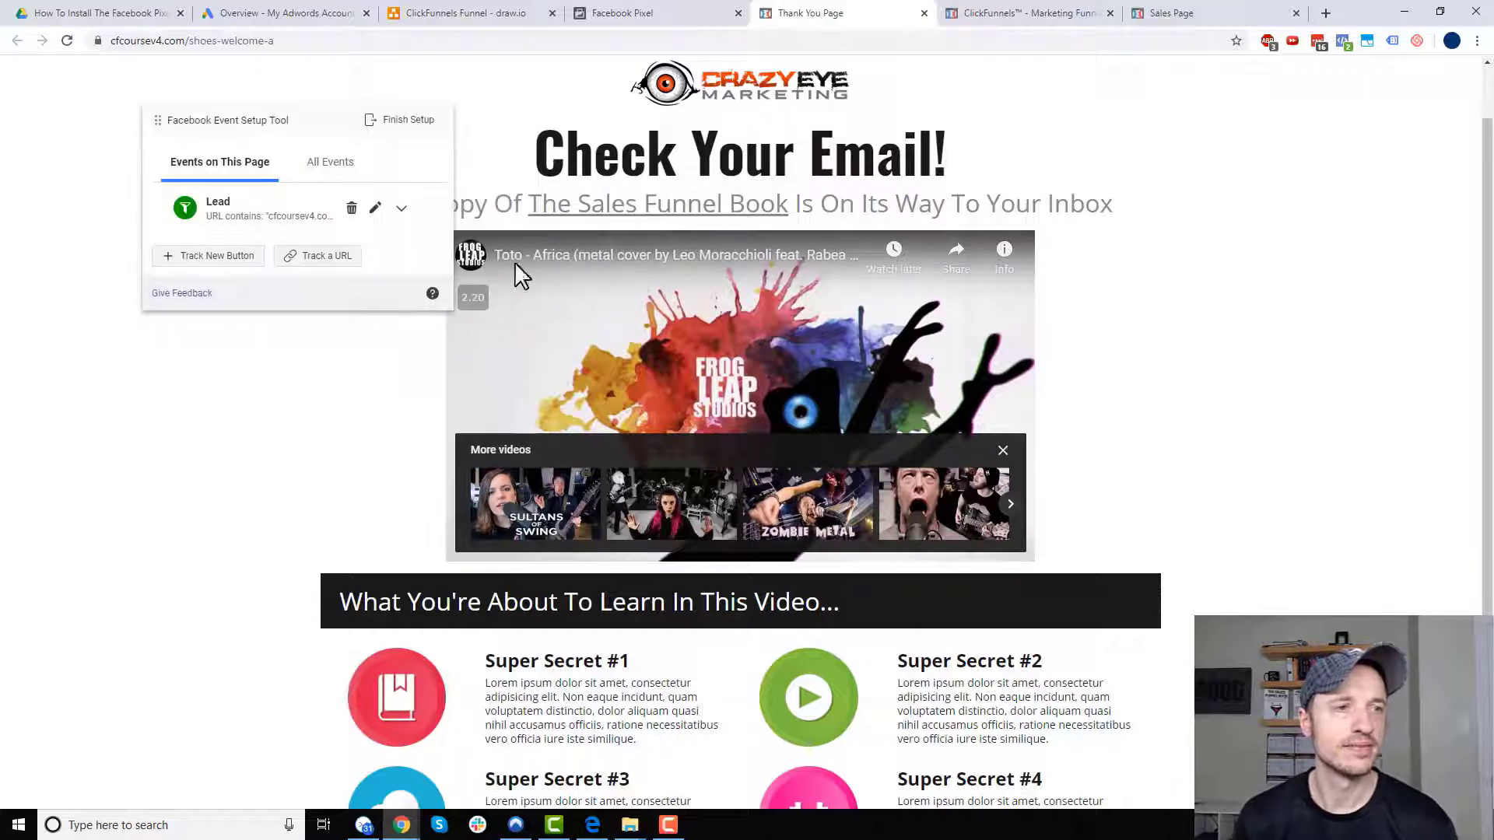
click(406, 121)
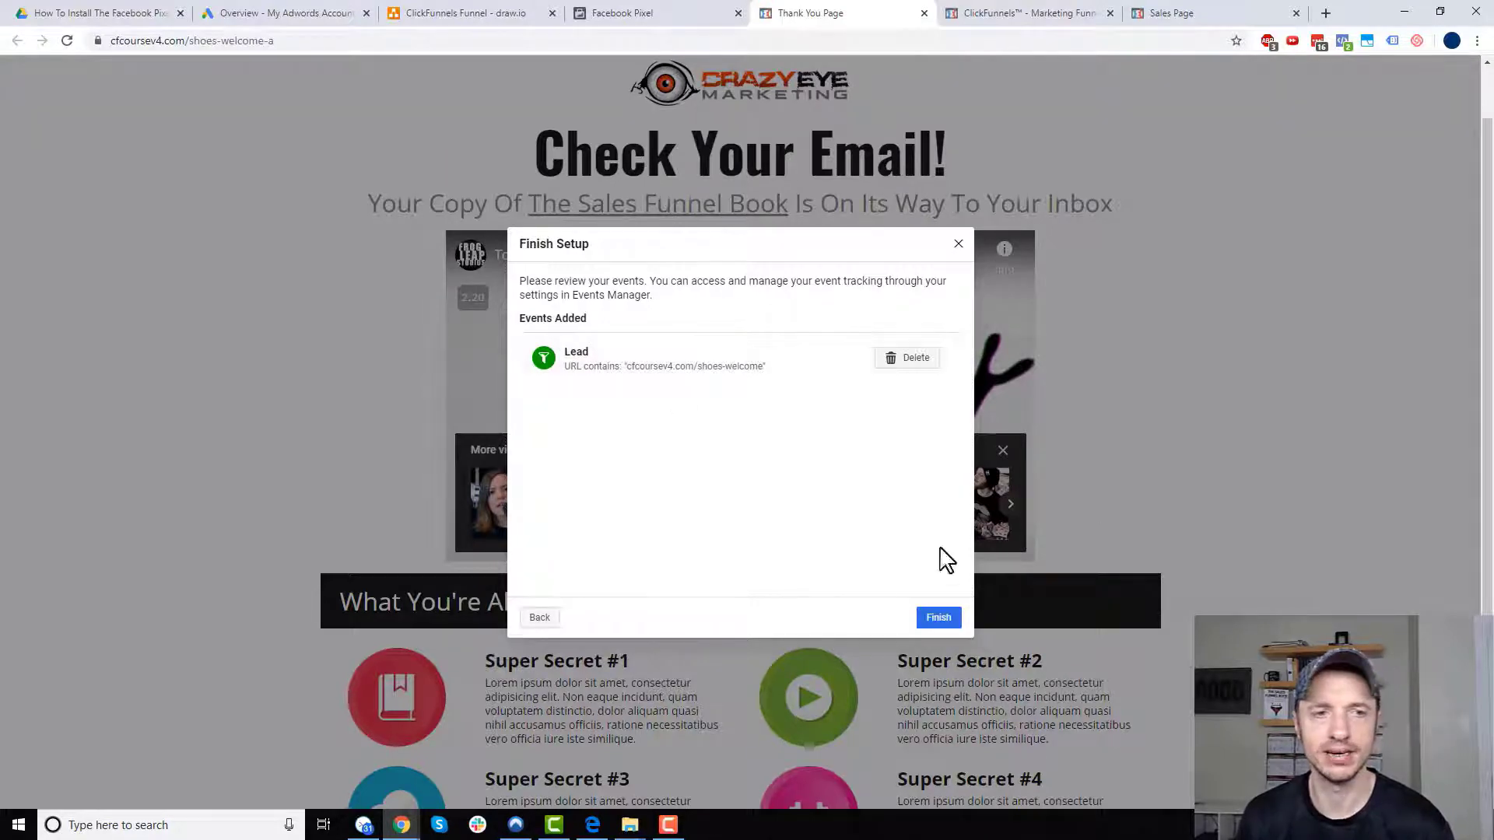
- Finish the Lead event setup and start a new Event Setup Tool session
click(939, 617)
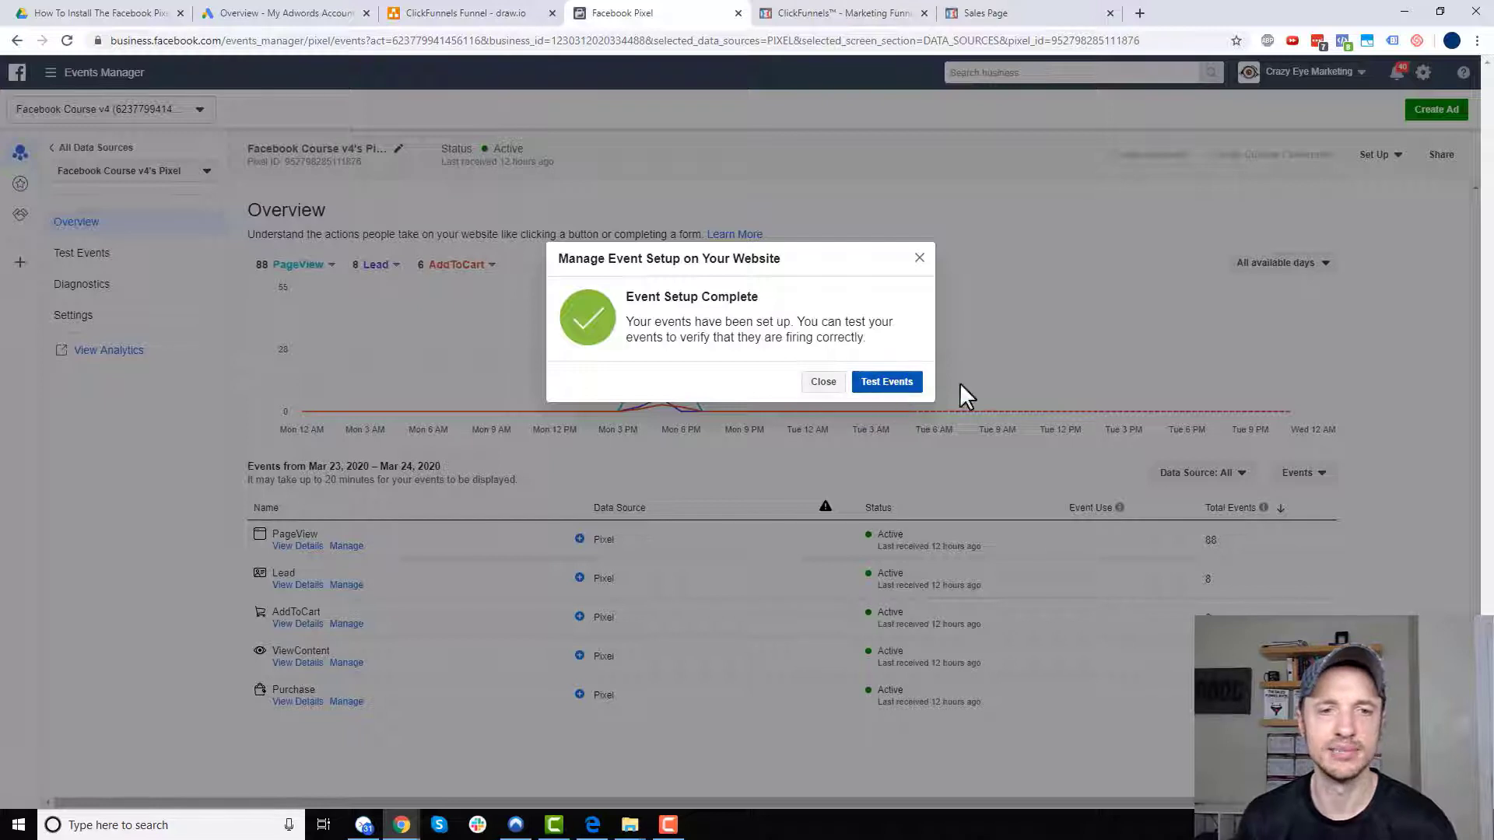
click(822, 386)
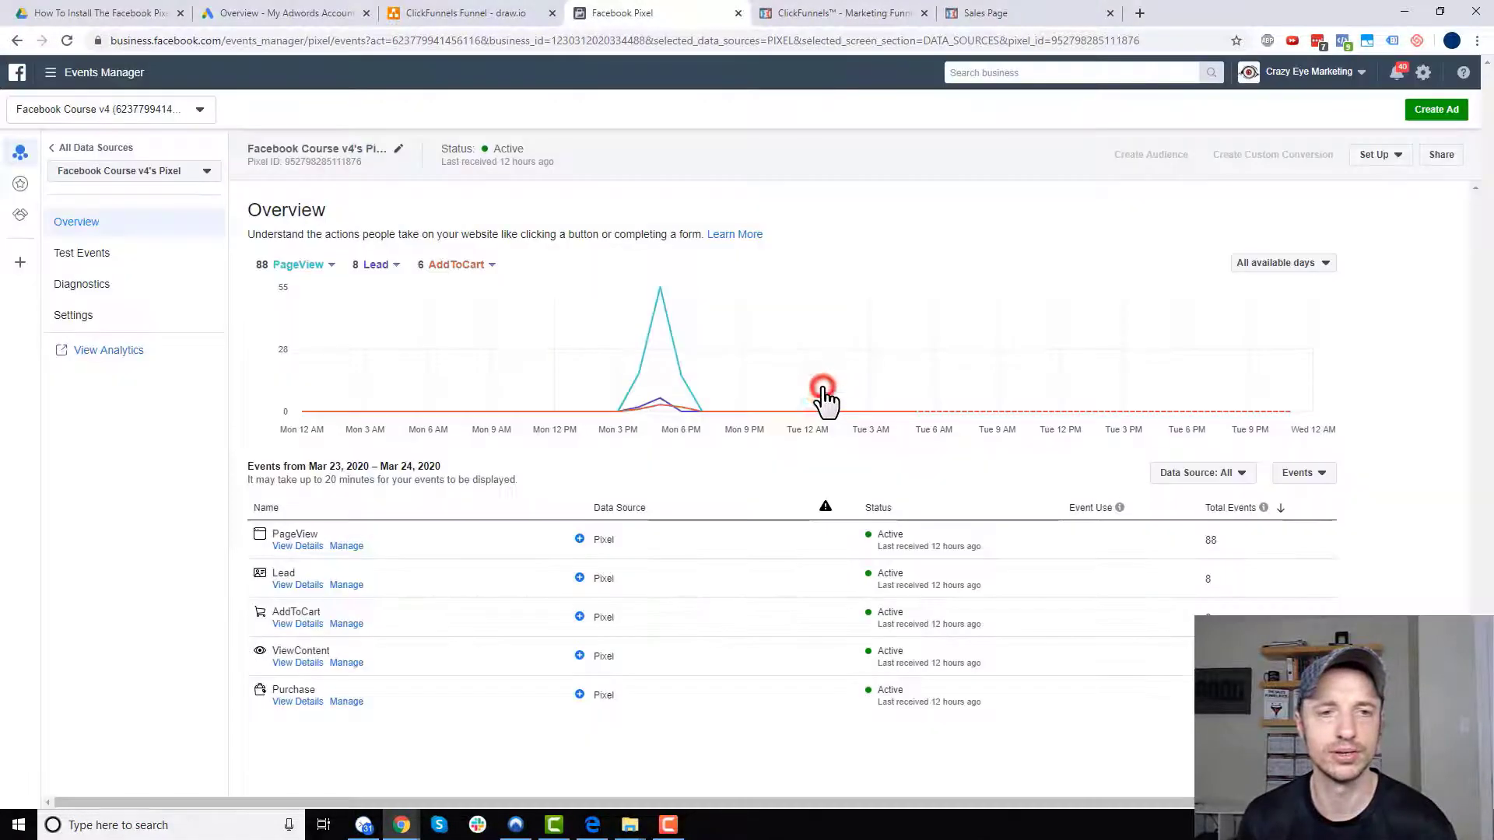
click(1400, 155)
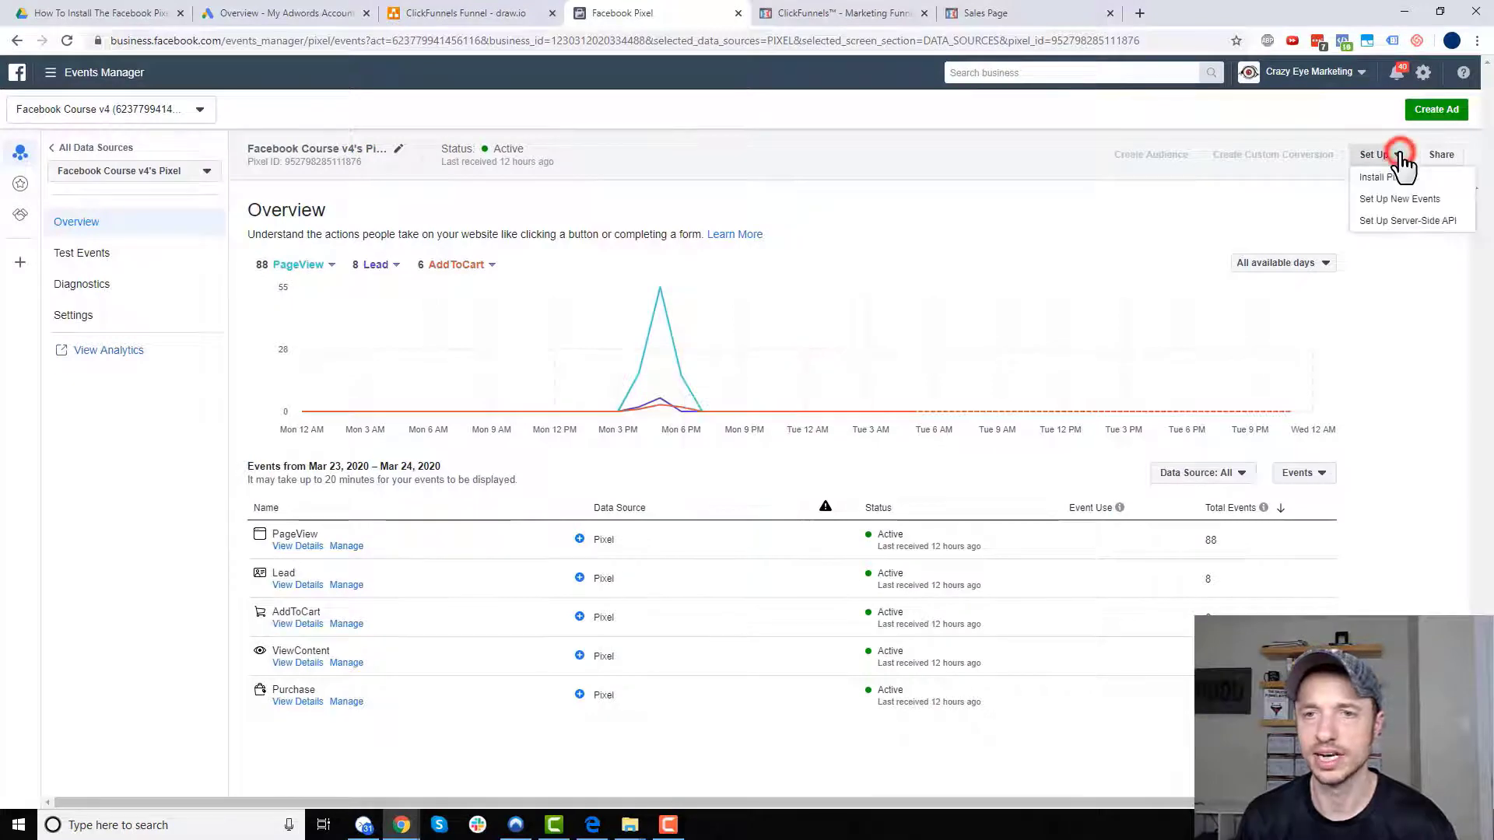
click(1416, 204)
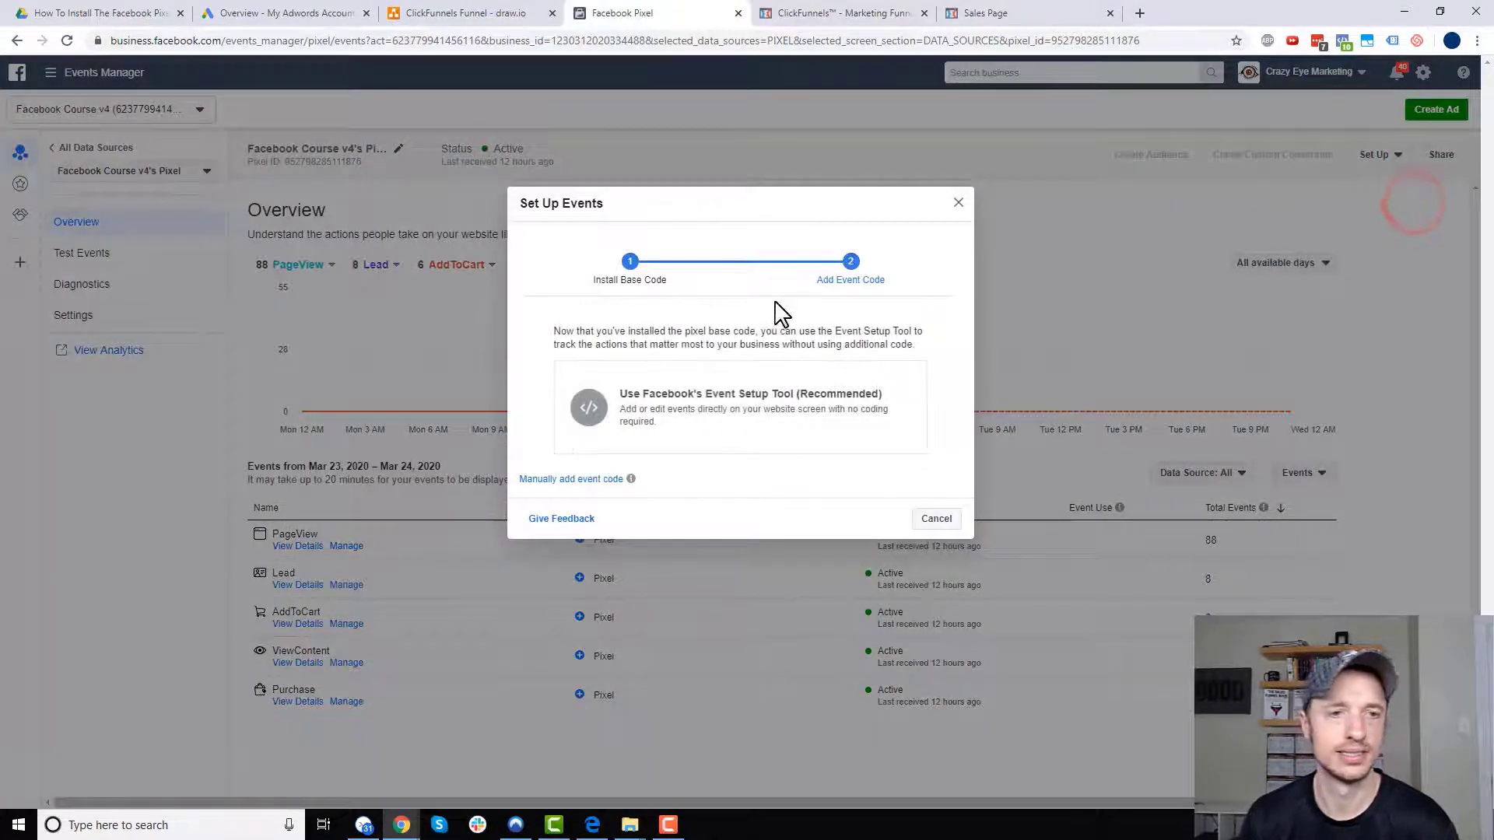
click(718, 403)
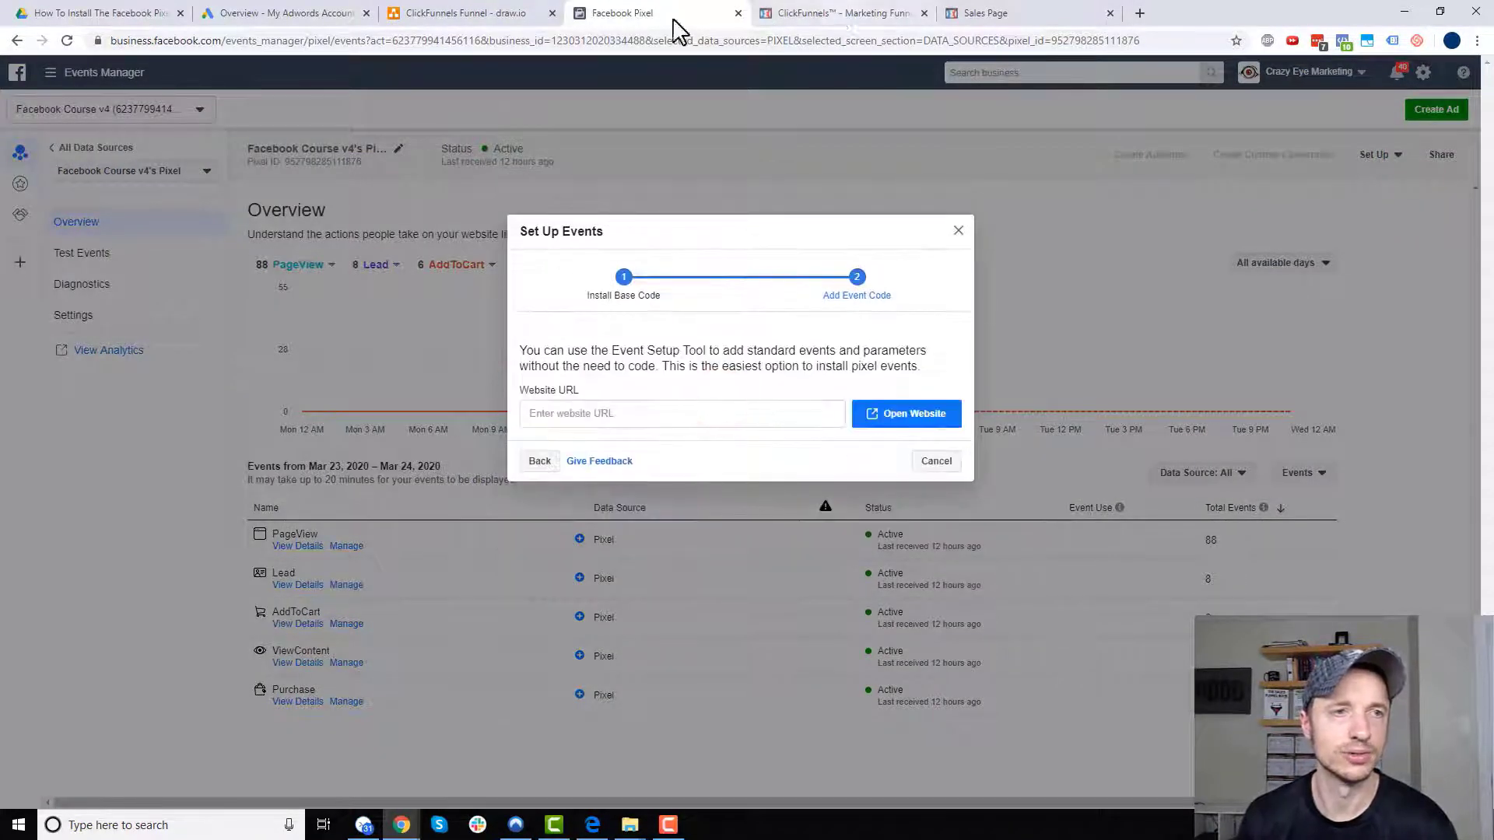
- Open the Shoe Funnel's Order Form step in ClickFunnels after viewing the funnel diagram
click(457, 13)
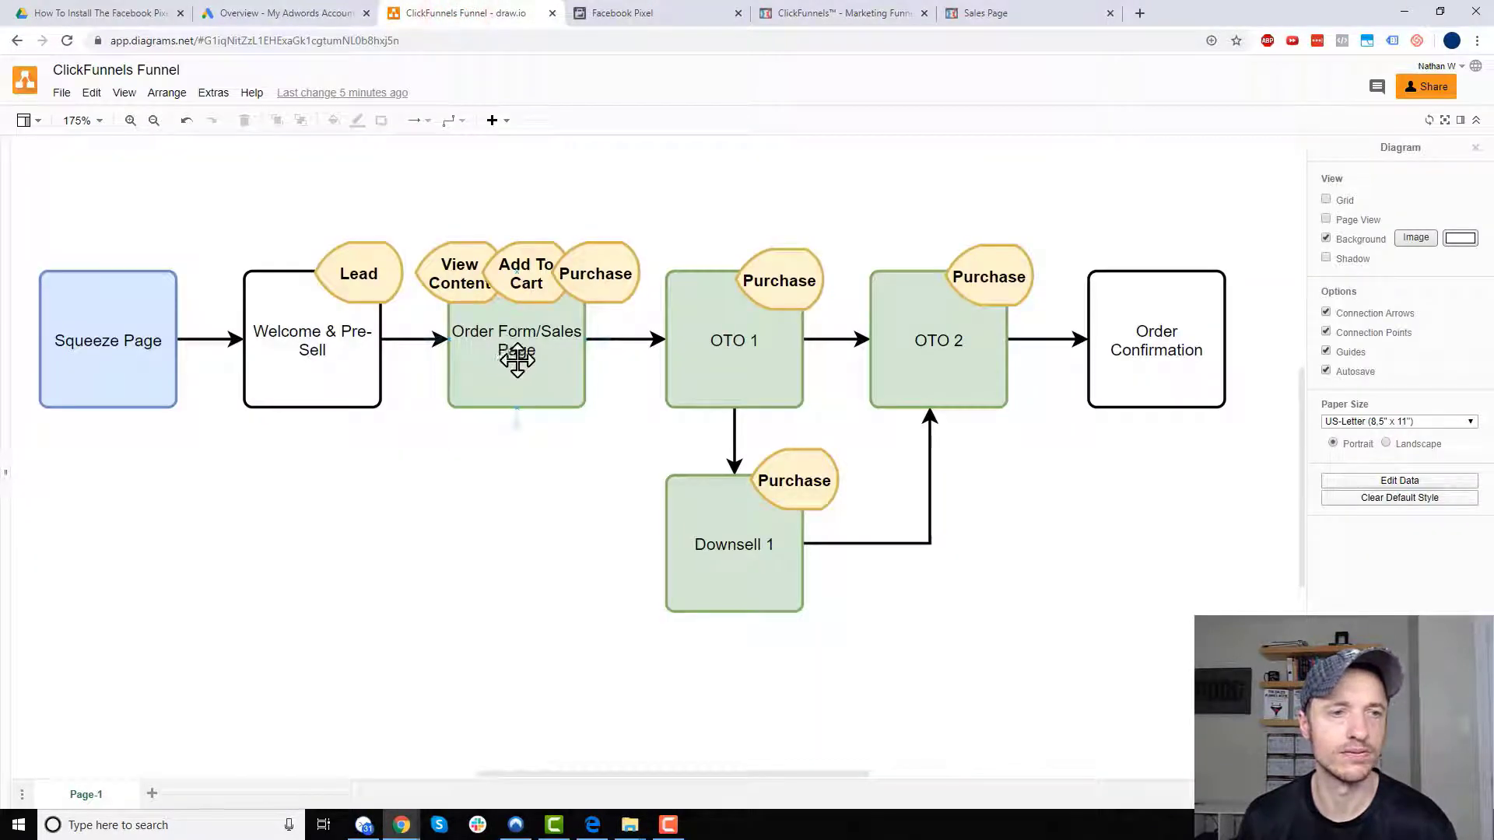
click(833, 15)
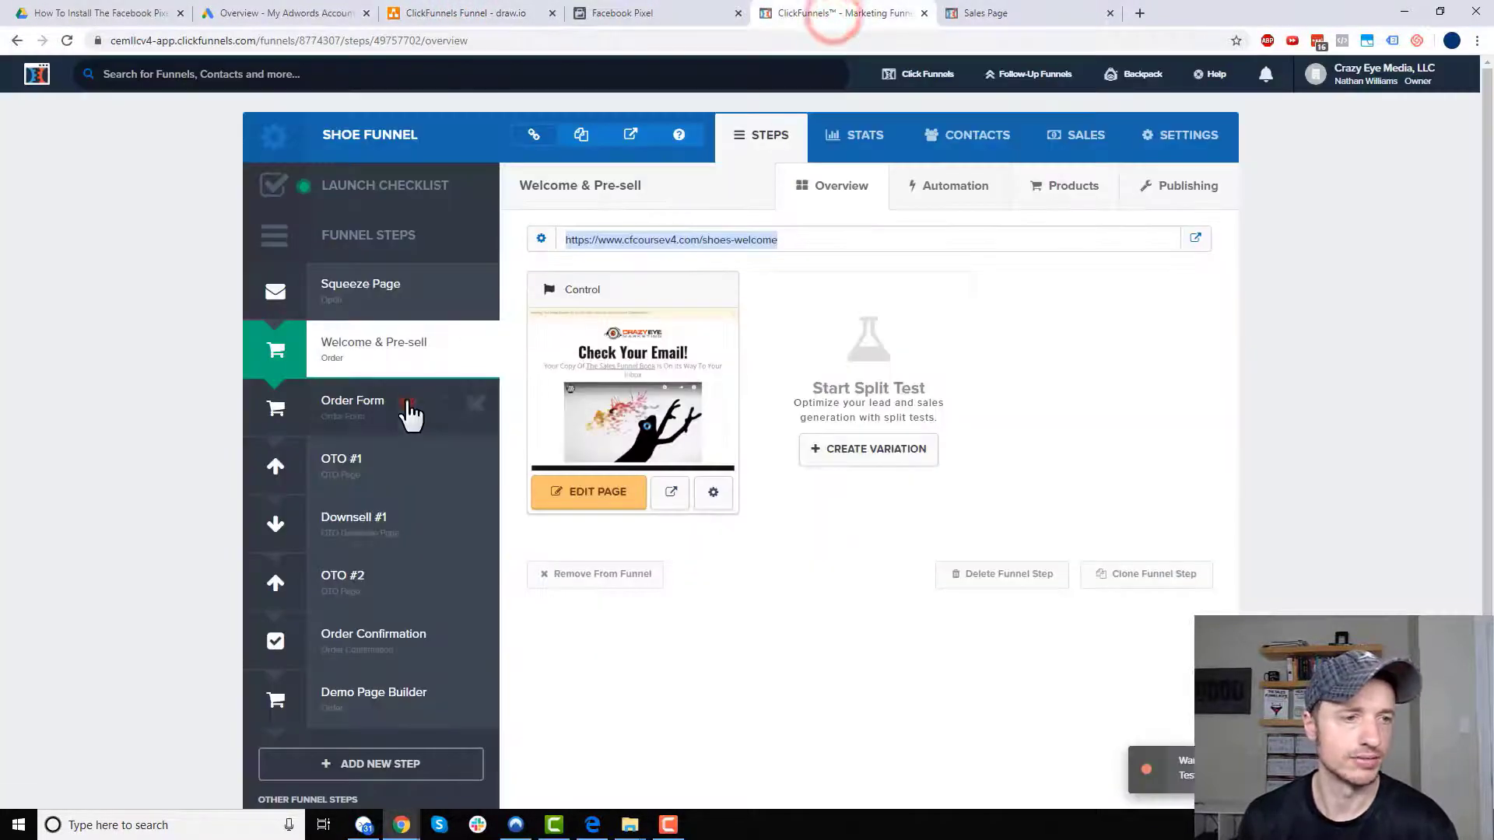
click(406, 403)
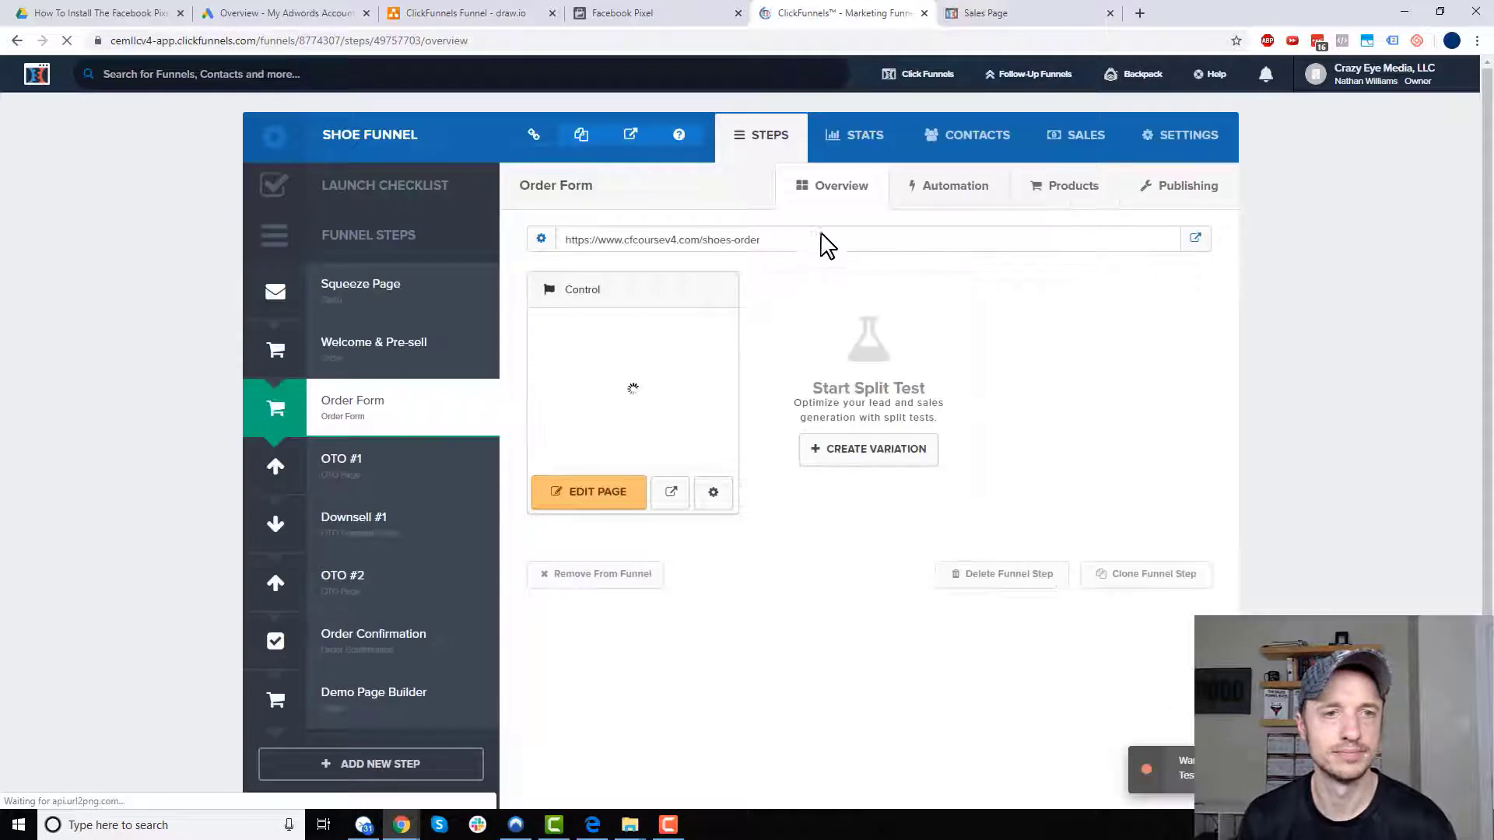
- Open the Order Form URL in the Event Setup Tool, checking View Content on the funnel diagram
click(836, 238)
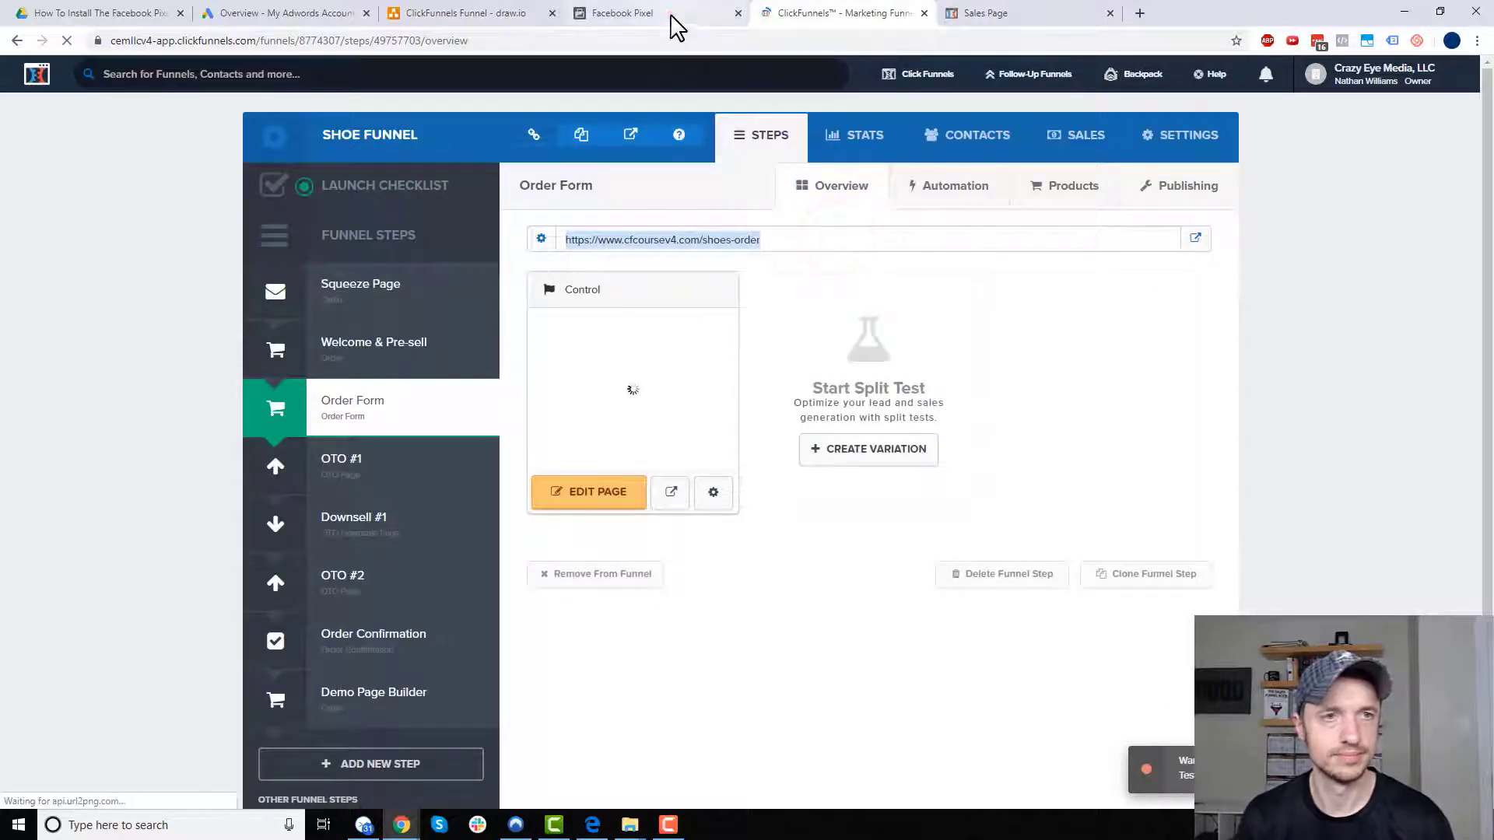
click(676, 16)
click(762, 405)
text(https://www.cfcoursev4.com/shoes-order-a)
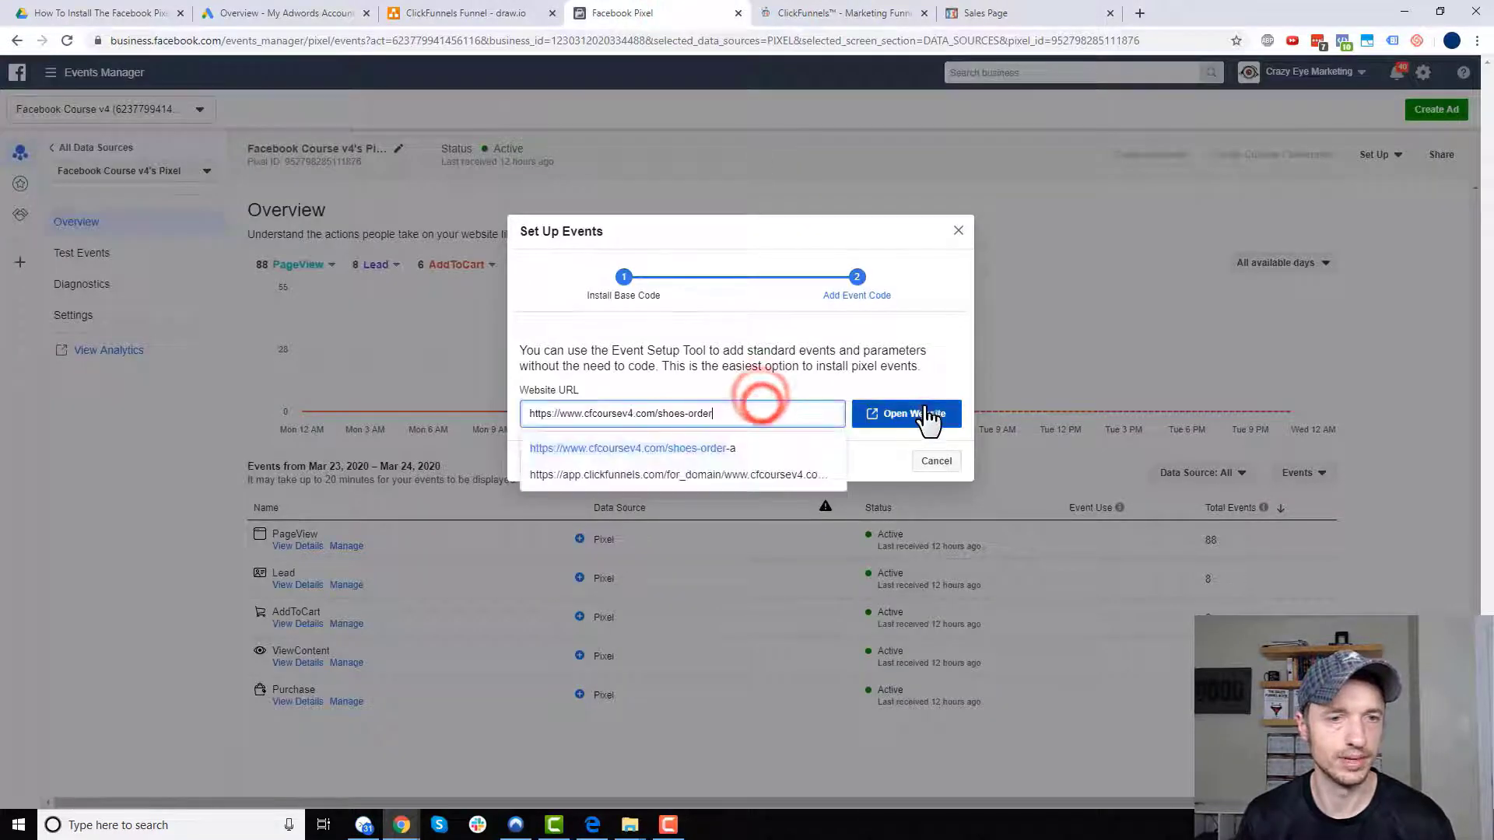
click(924, 413)
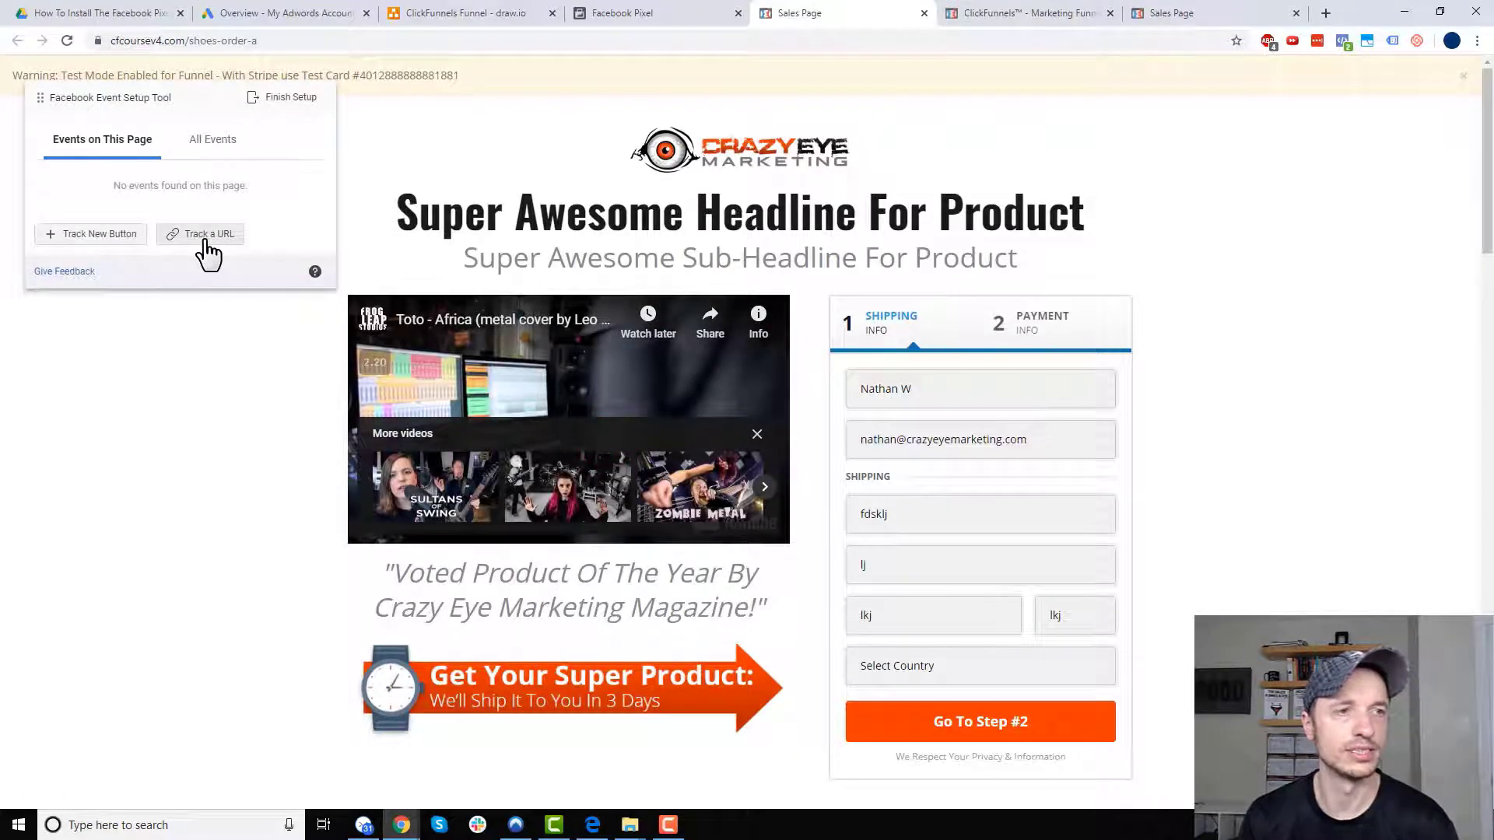
click(467, 15)
click(440, 269)
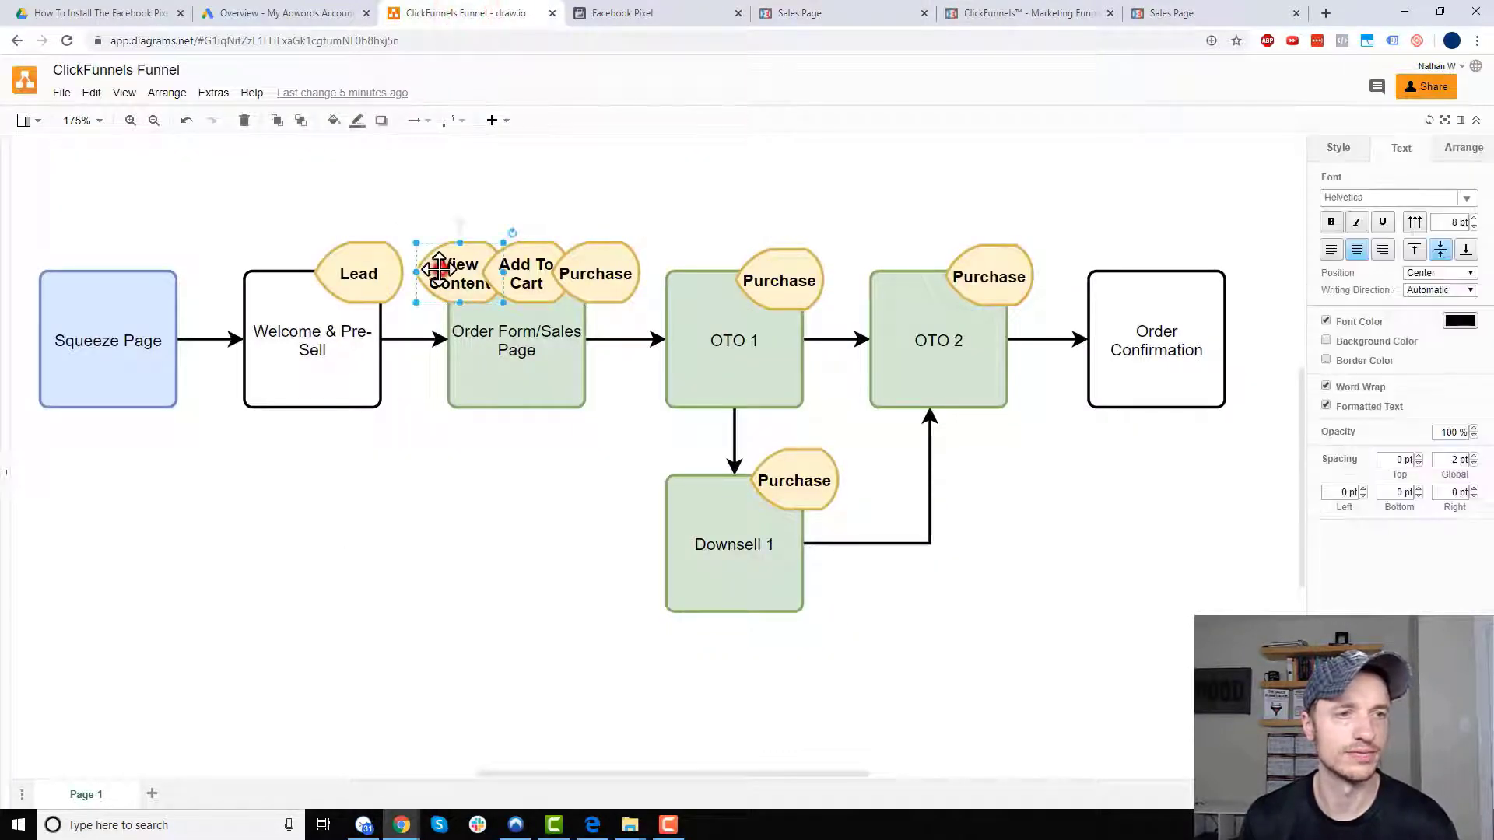
click(1062, 13)
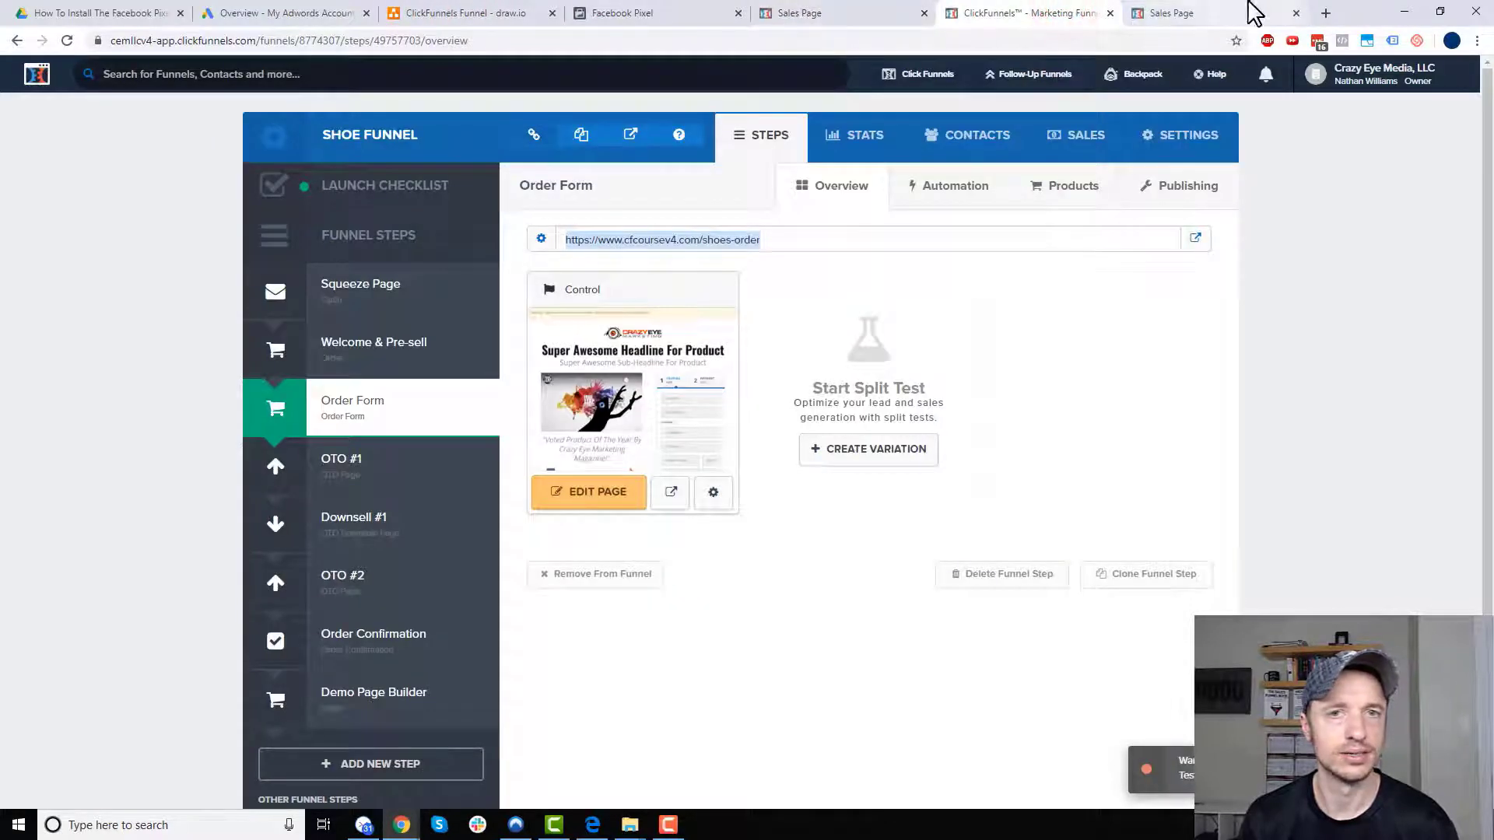
click(1190, 14)
click(846, 14)
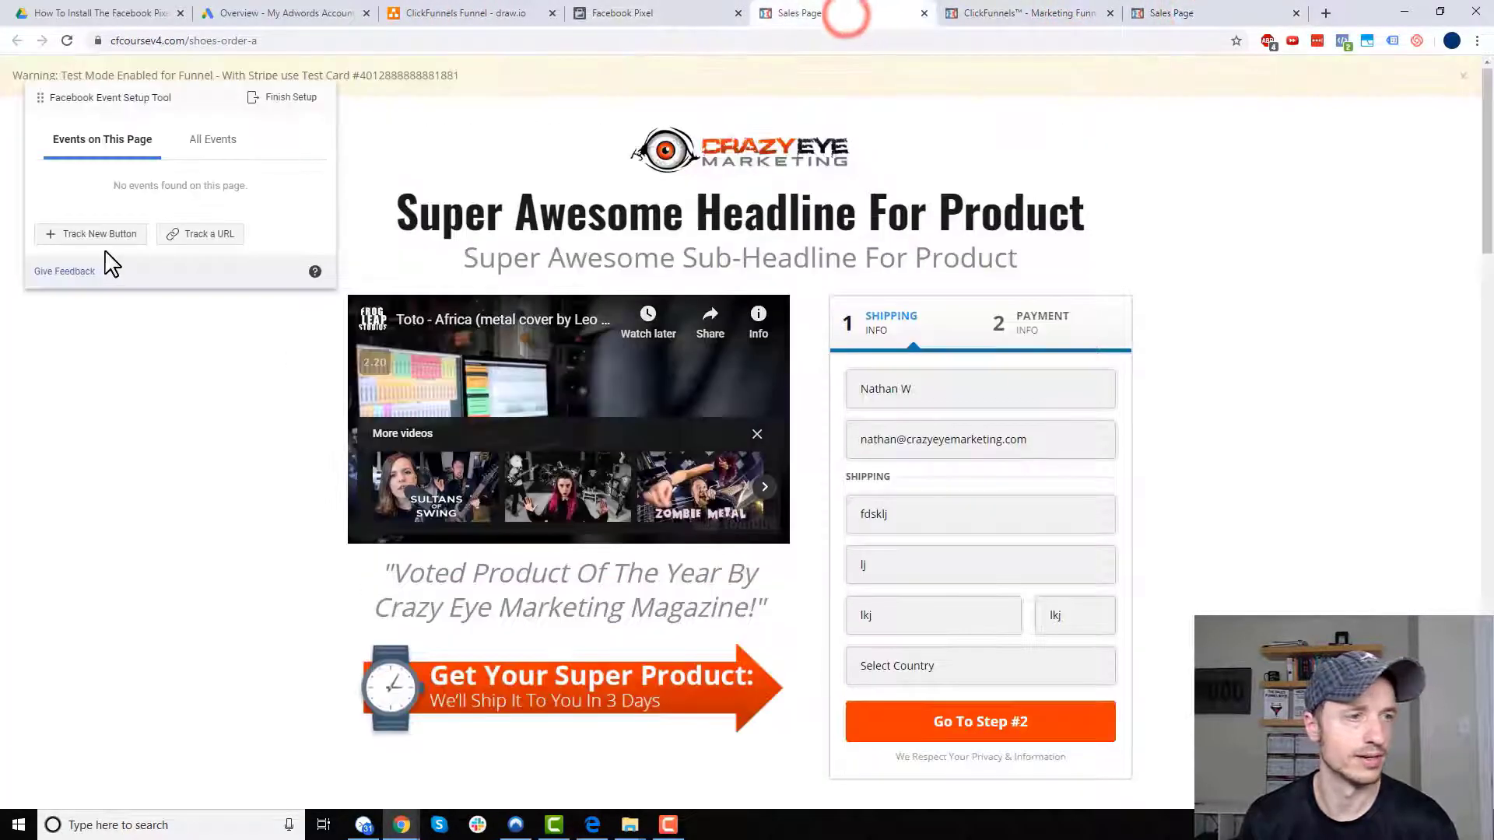
- Track View Content on URLs containing cfcoursev4.com/shoes-order
click(203, 234)
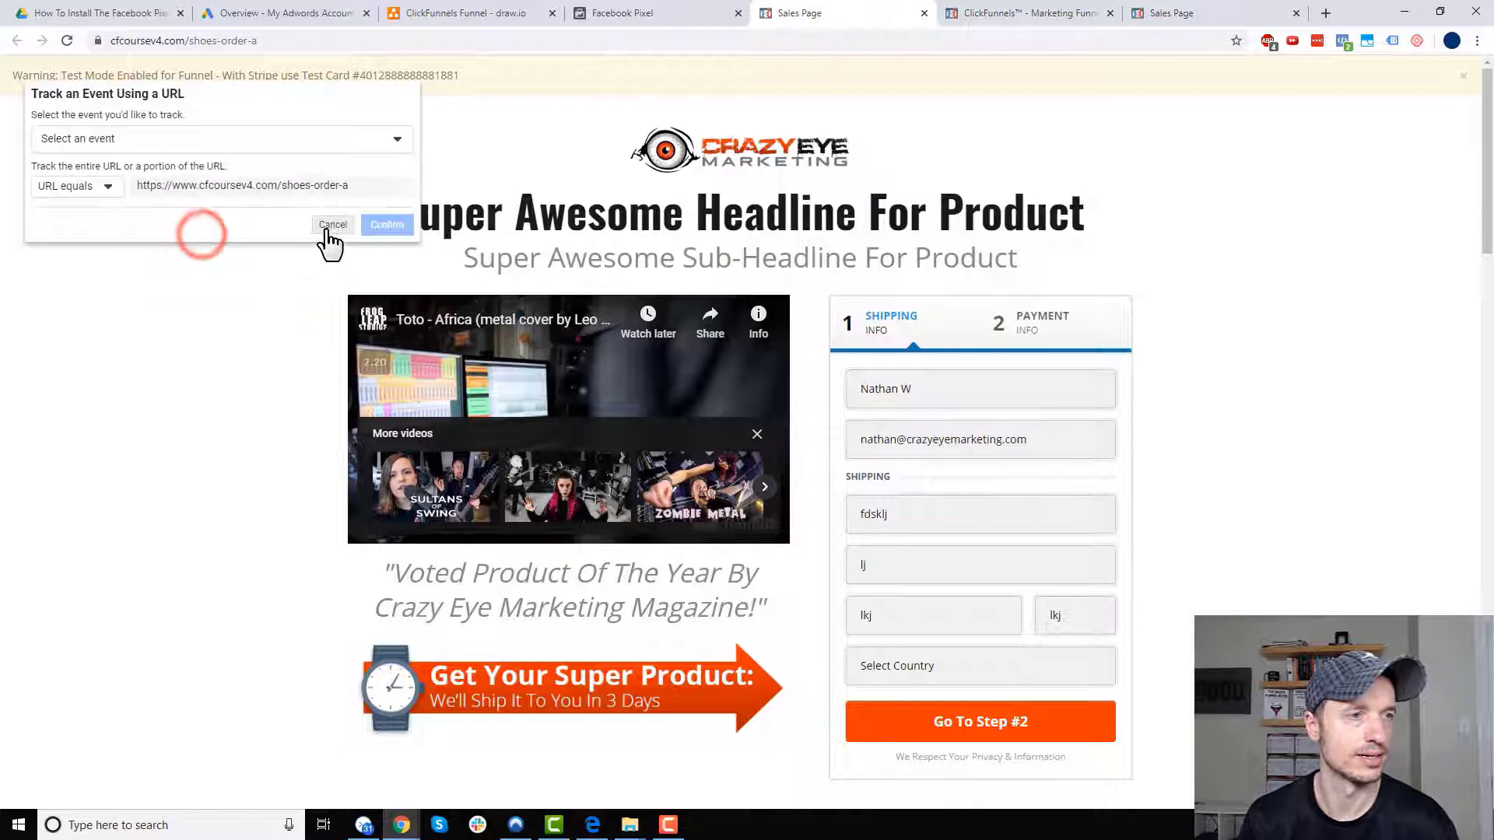
click(221, 140)
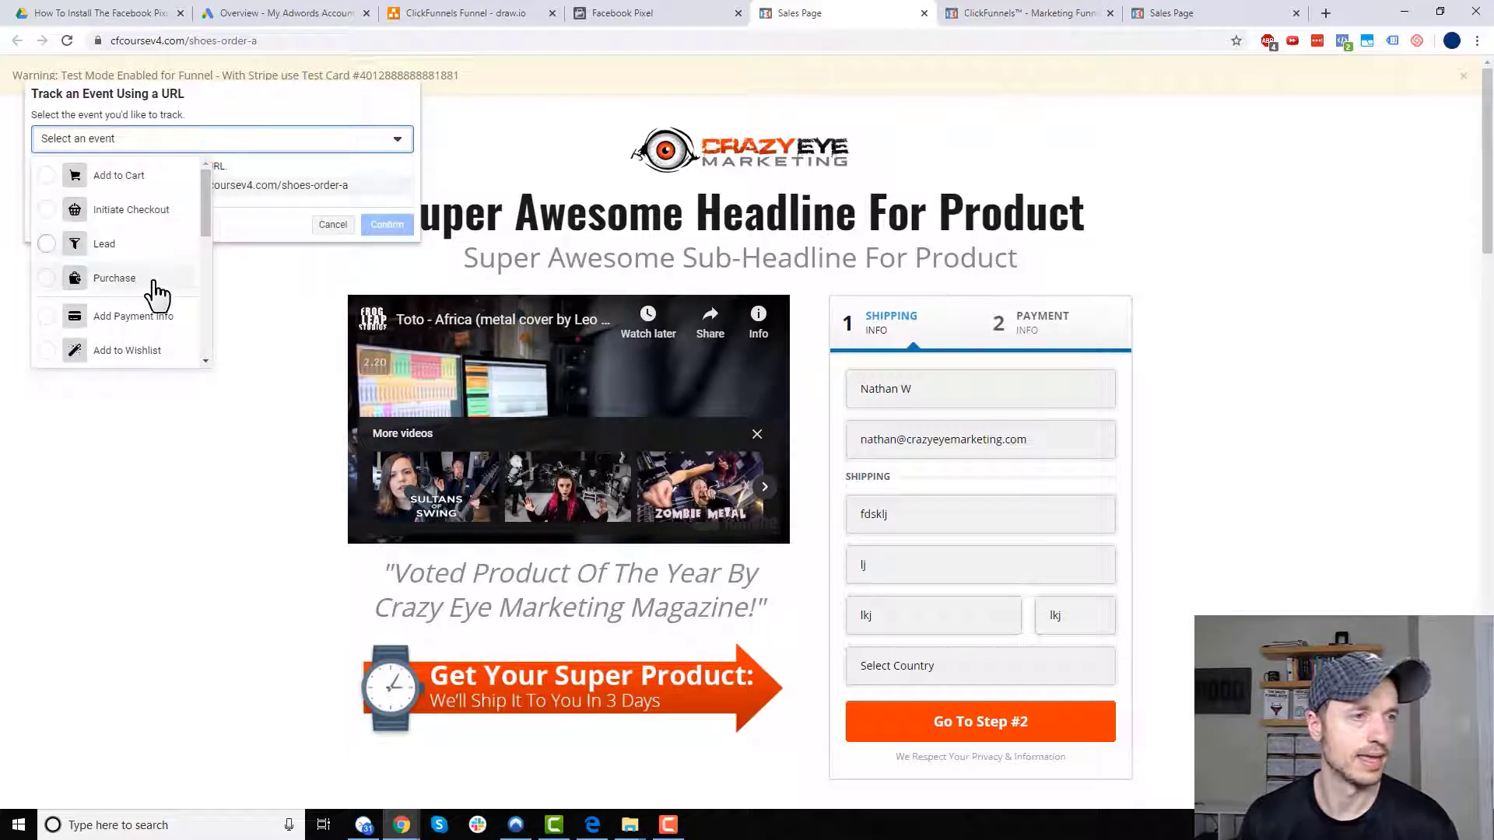
scroll(150, 296, down, 5)
click(139, 349)
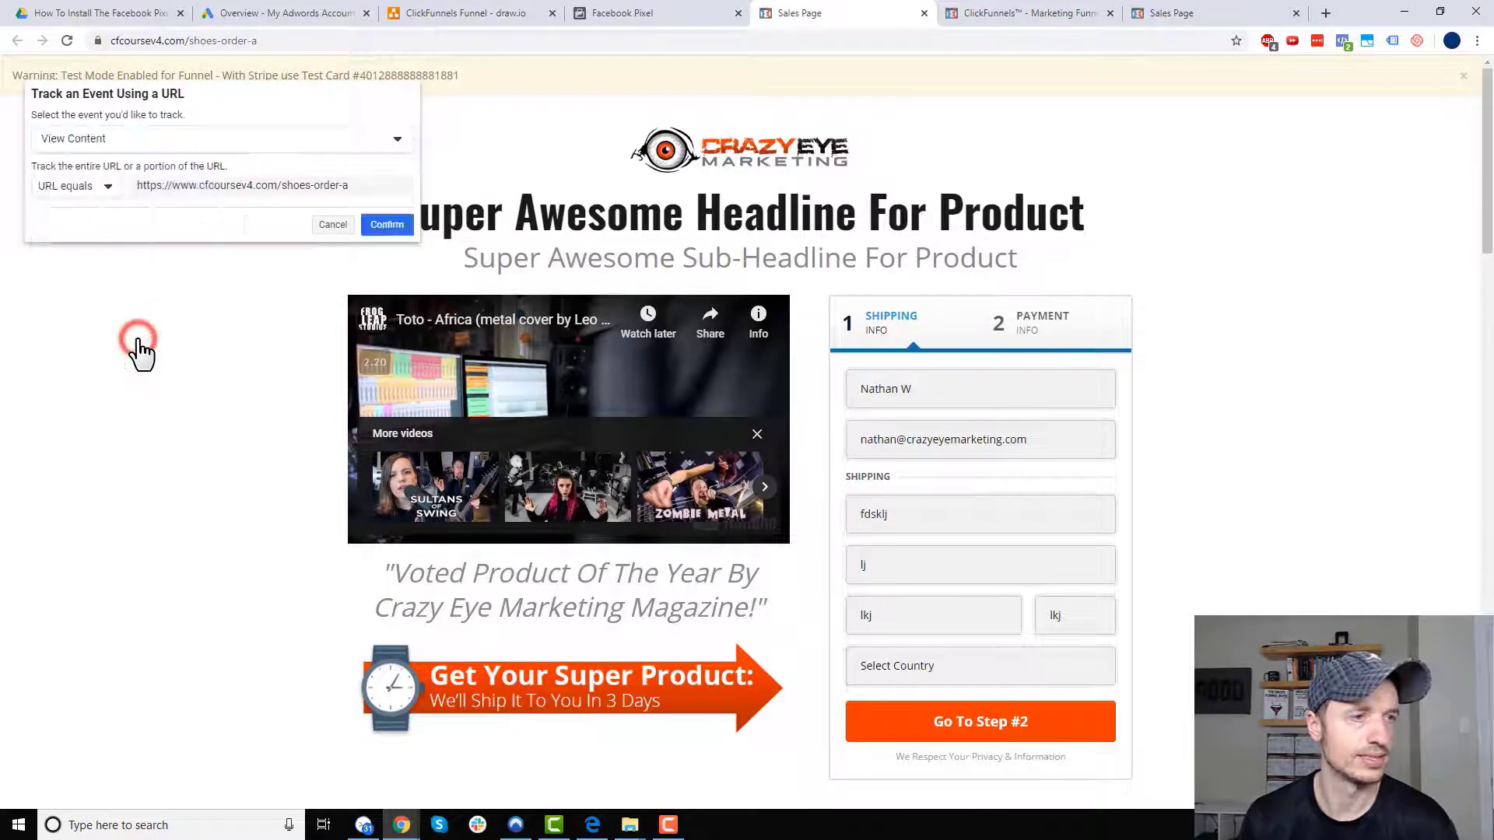
click(95, 189)
click(98, 235)
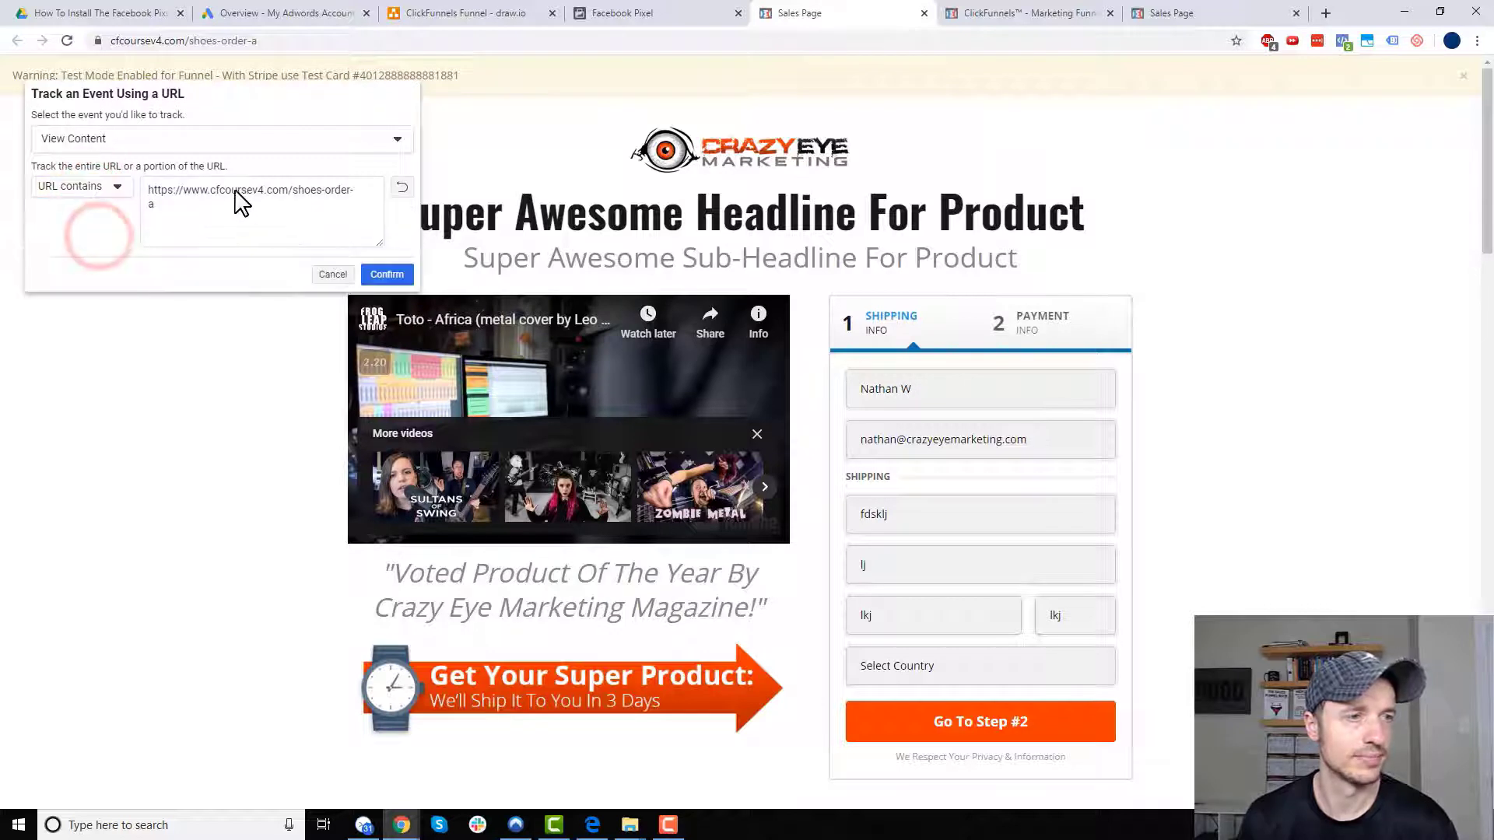
click(210, 193)
drag(210, 193, 95, 200)
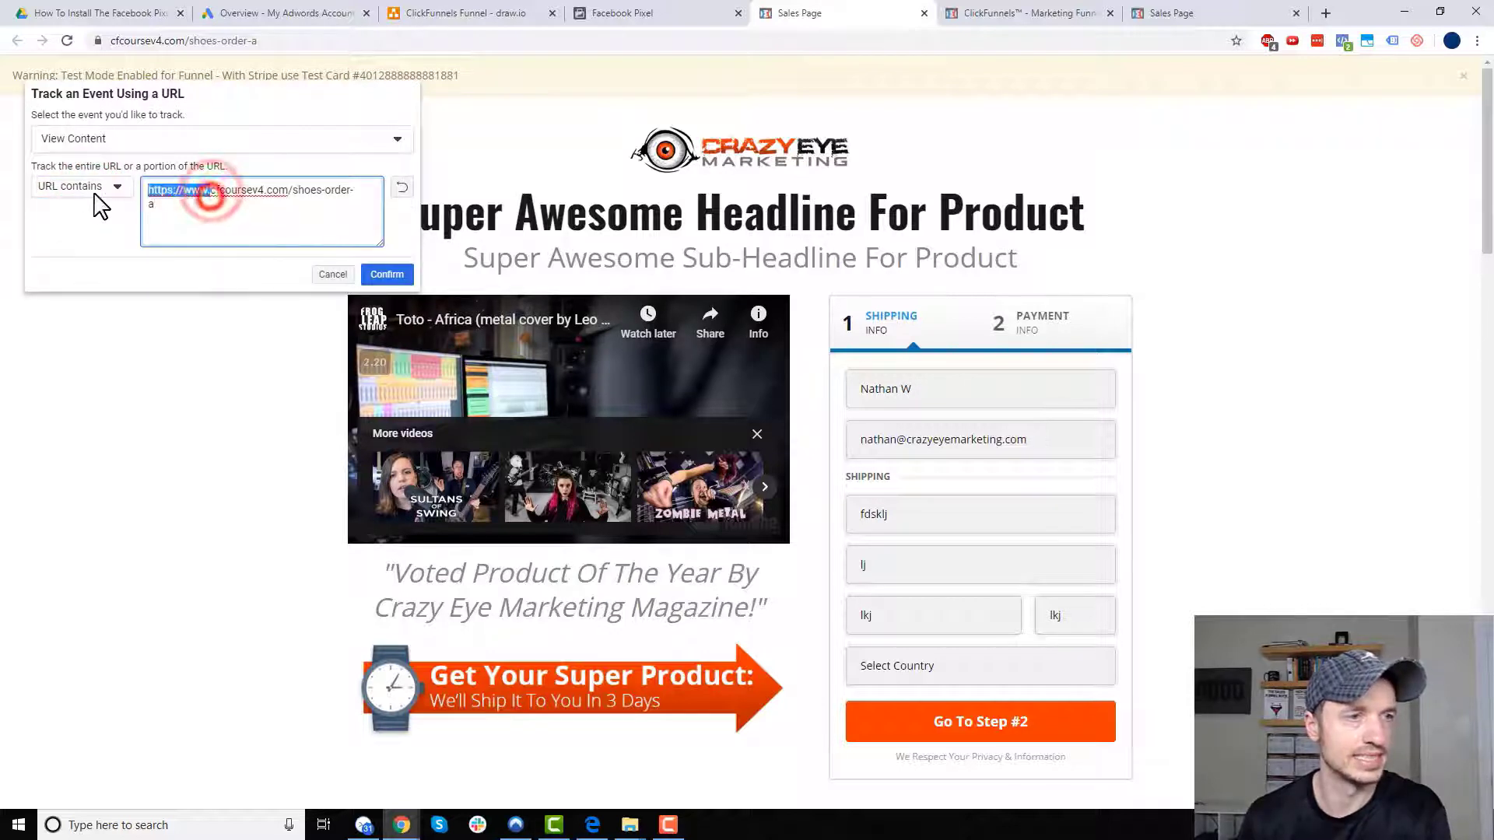
key(BackSpace)
click(288, 192)
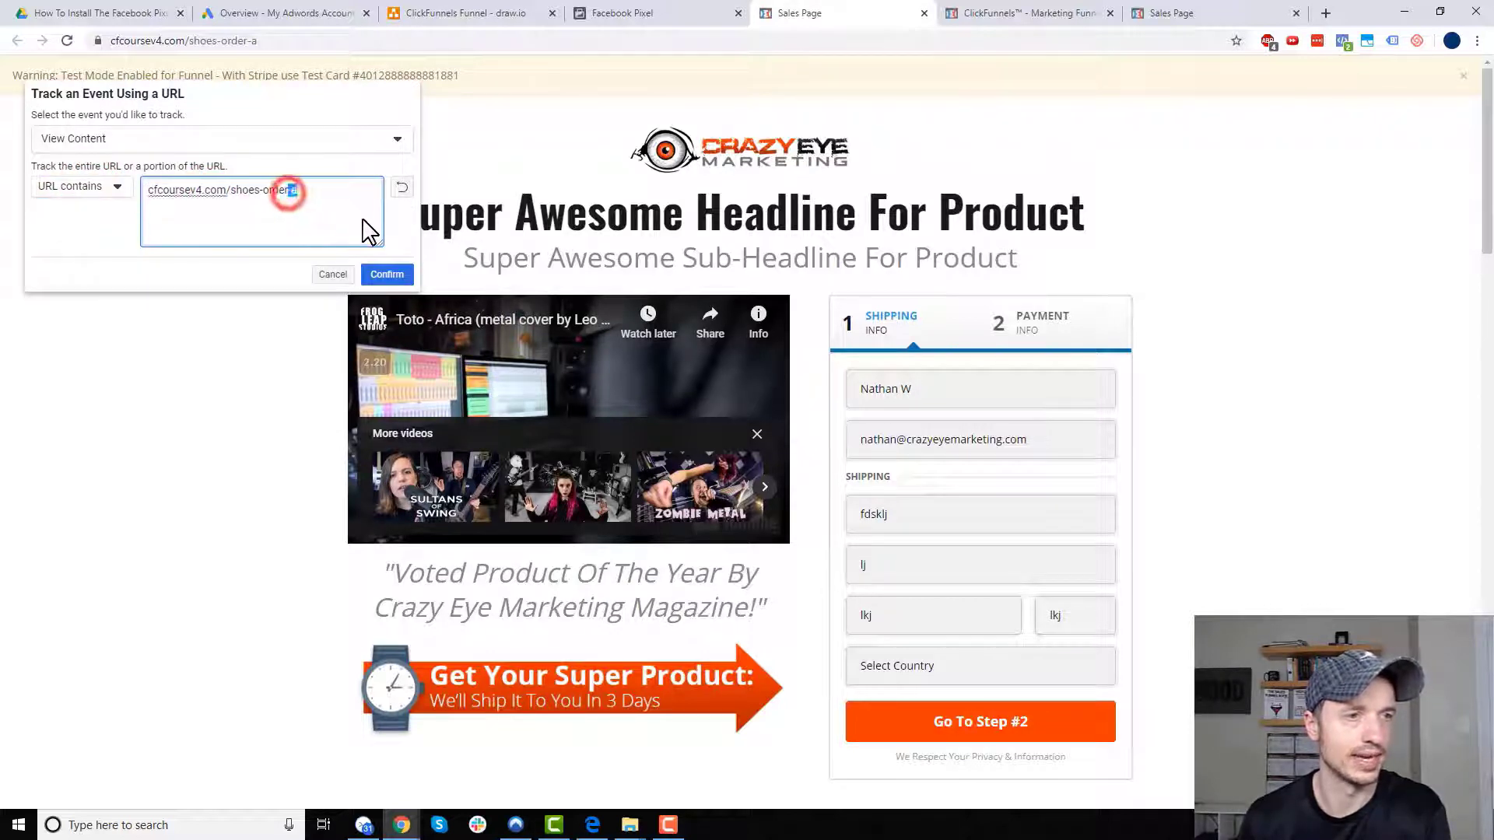
key(BackSpace)
key(BackSpace)
click(387, 276)
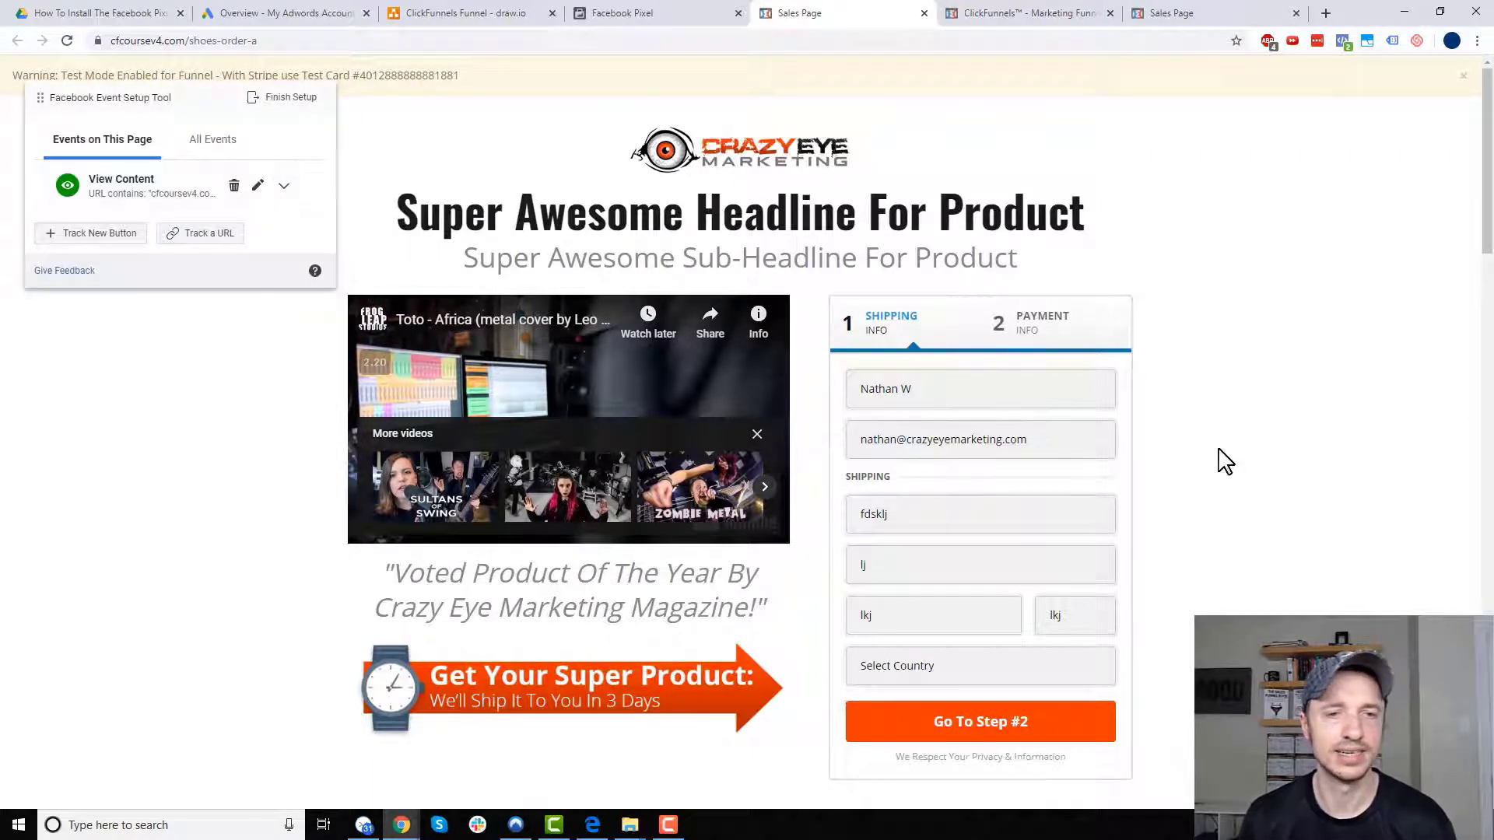
scroll(1220, 460, down, 3)
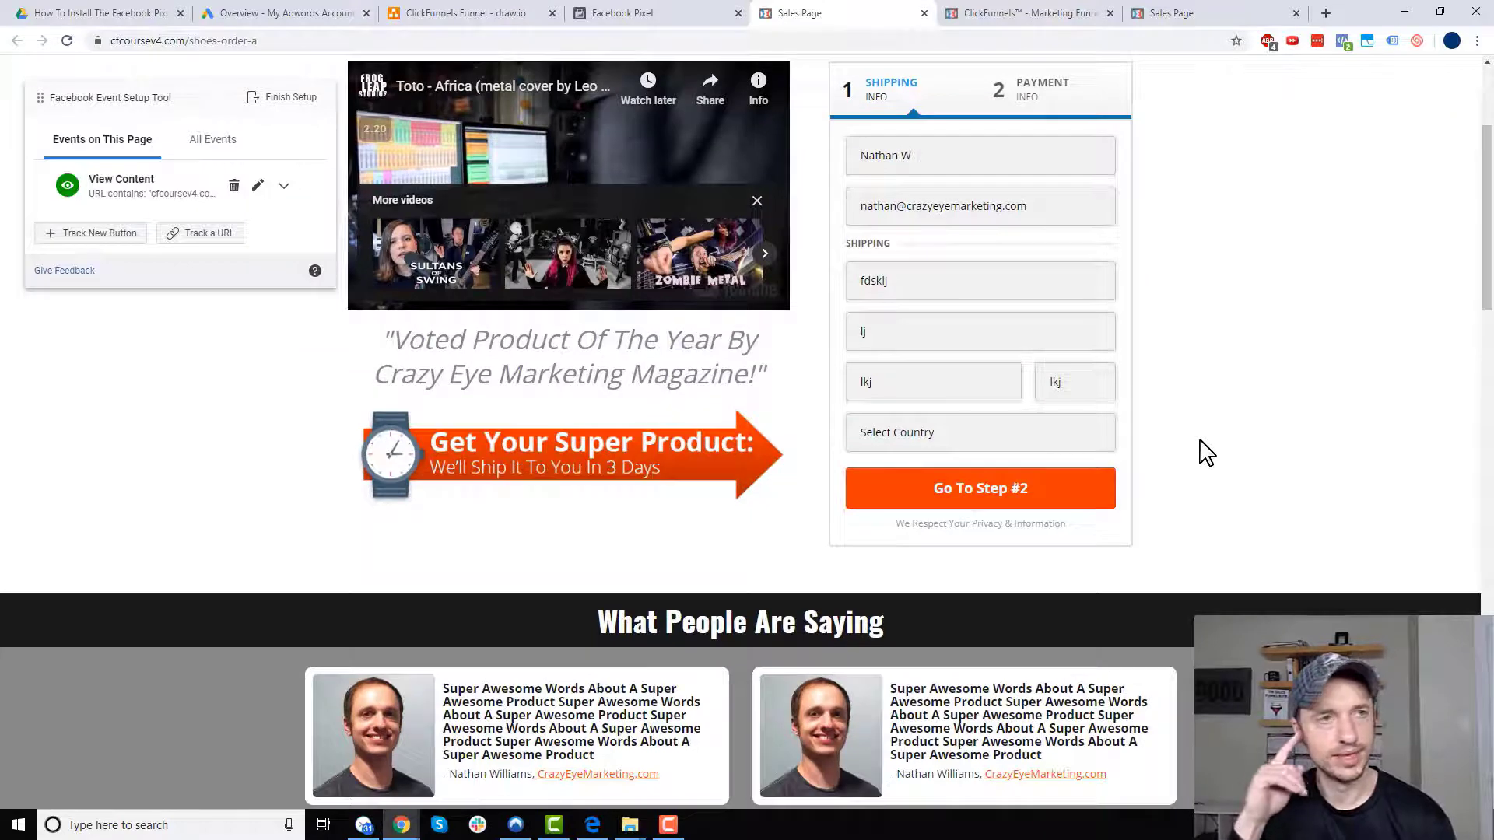
- Set the order form's country to United States and add a unique suffix to the email
click(461, 13)
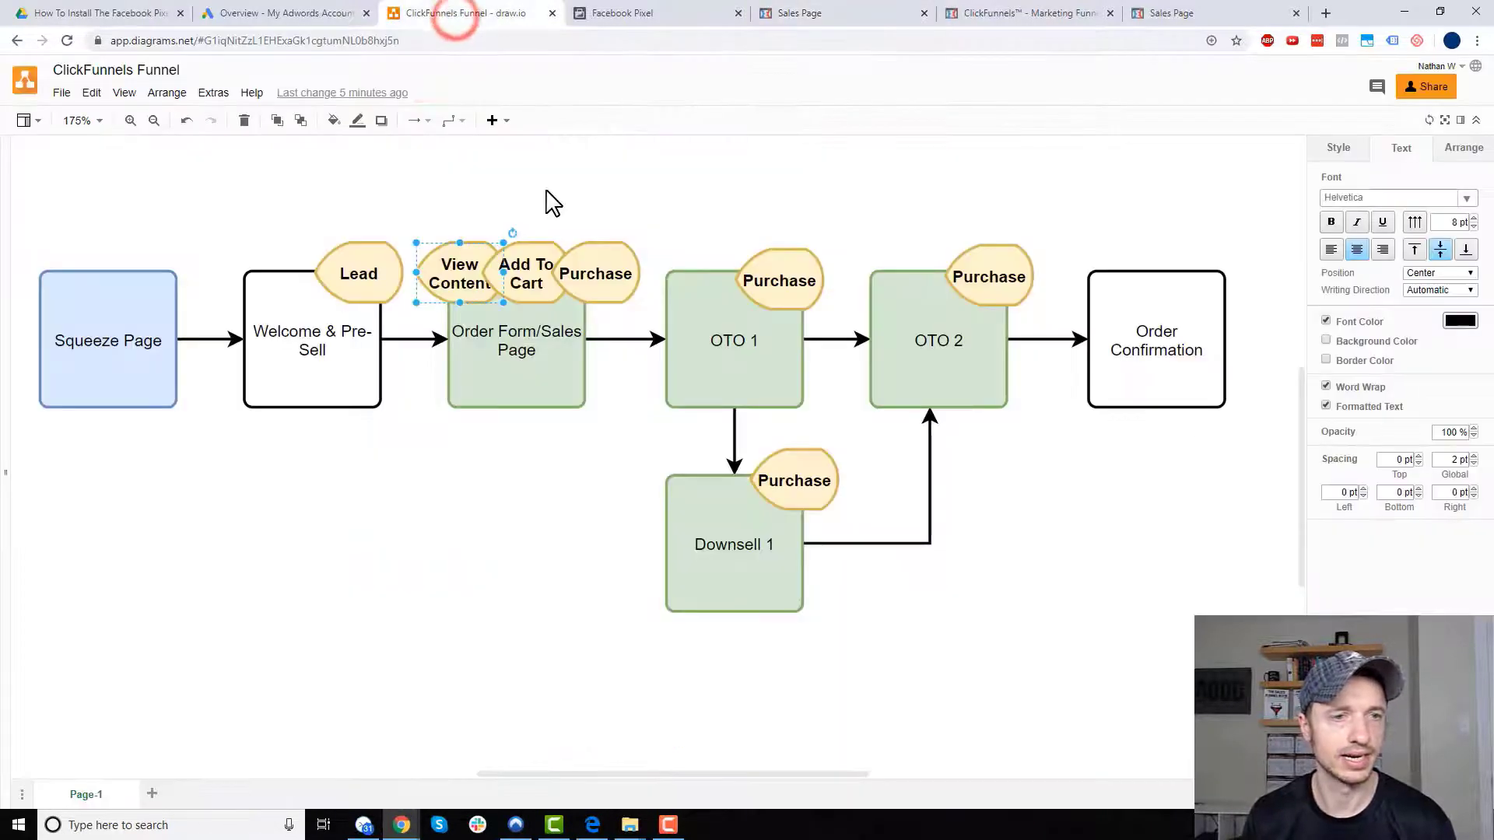
click(530, 266)
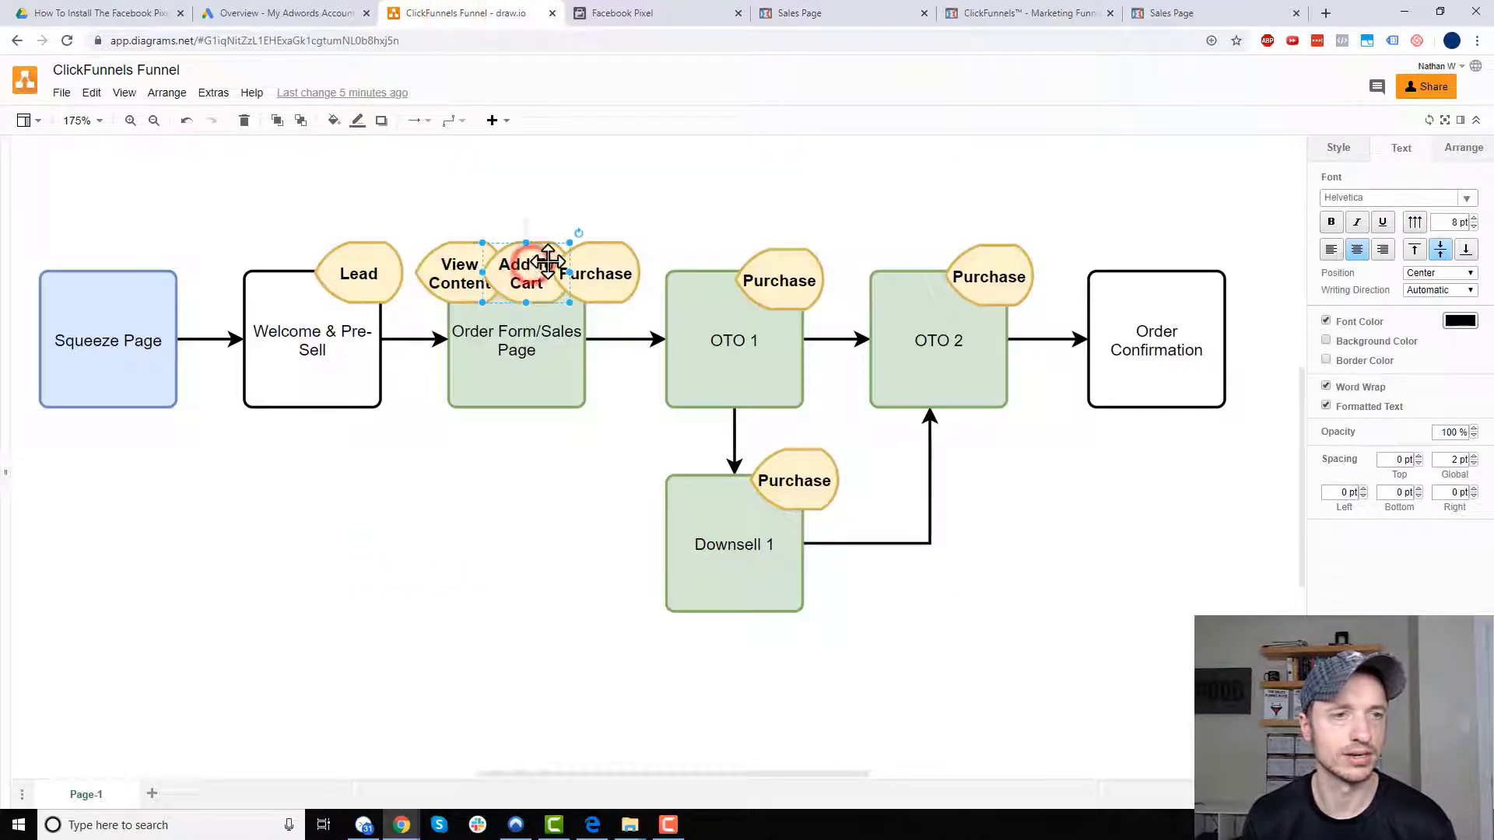
click(684, 13)
click(800, 17)
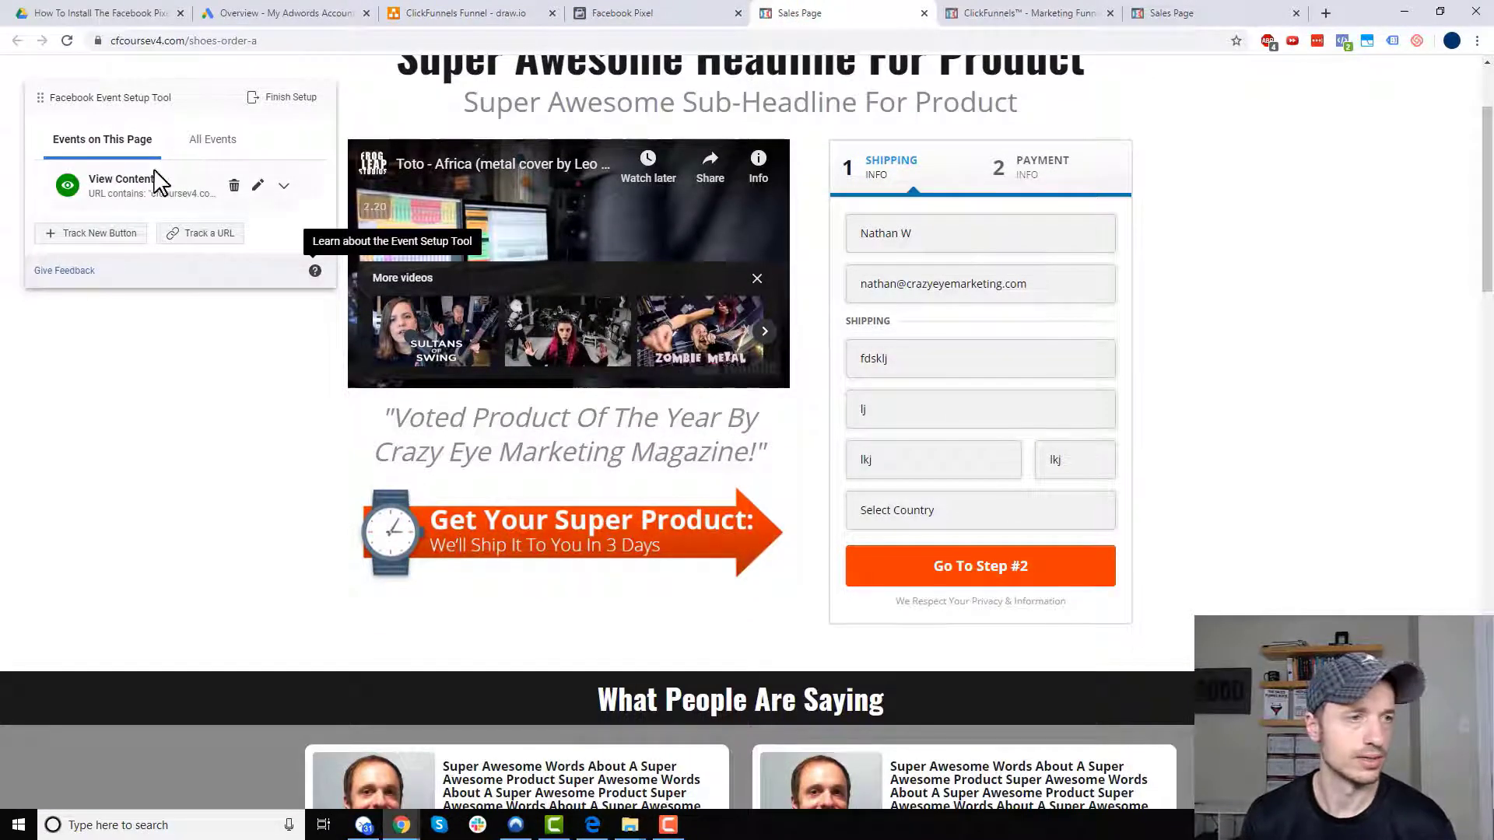
click(976, 511)
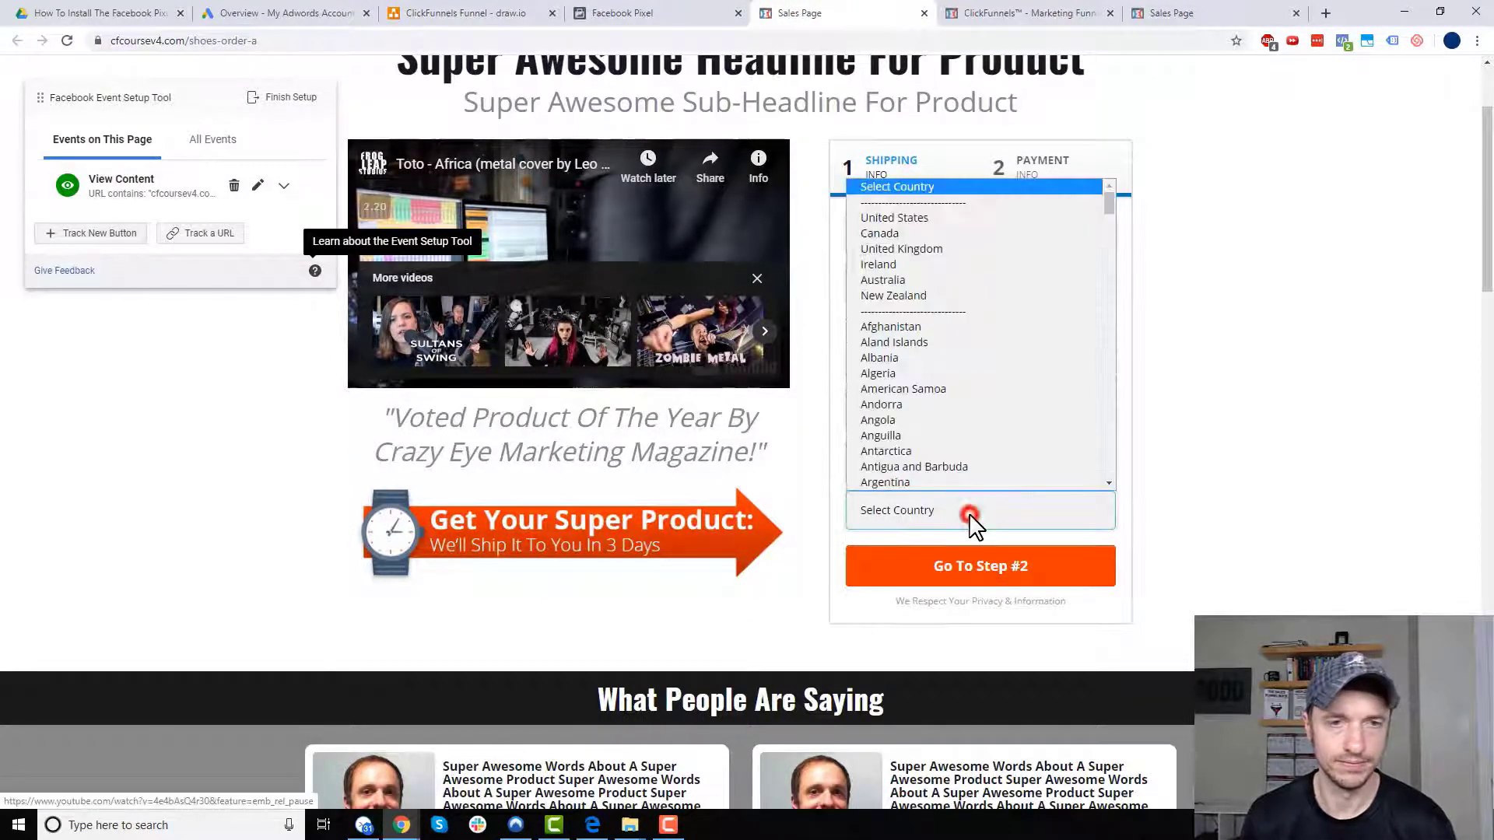
click(934, 216)
scroll(1128, 444, down, 2)
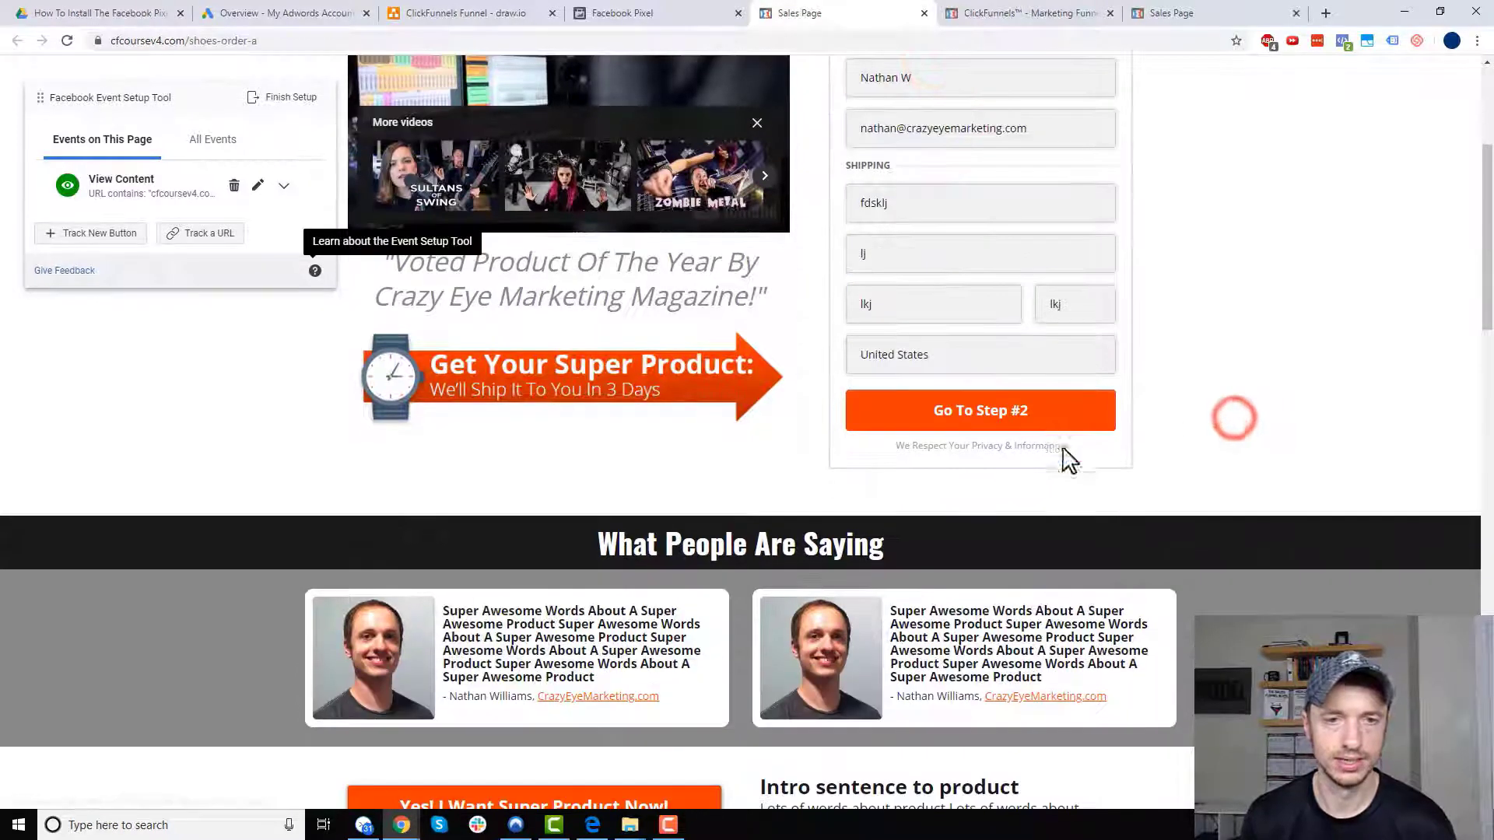
scroll(856, 295, up, 1)
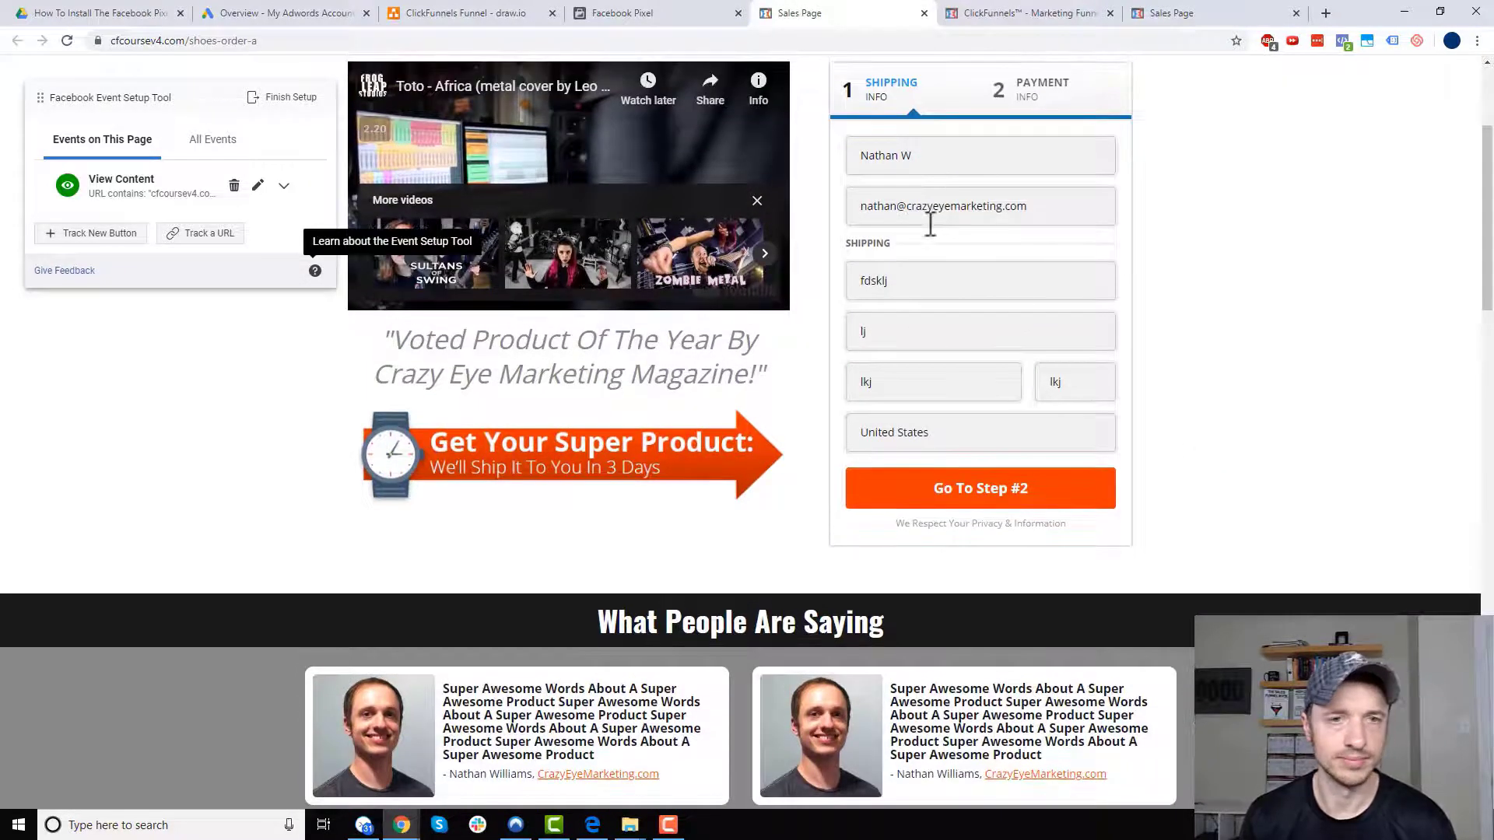
click(898, 207)
text(+)
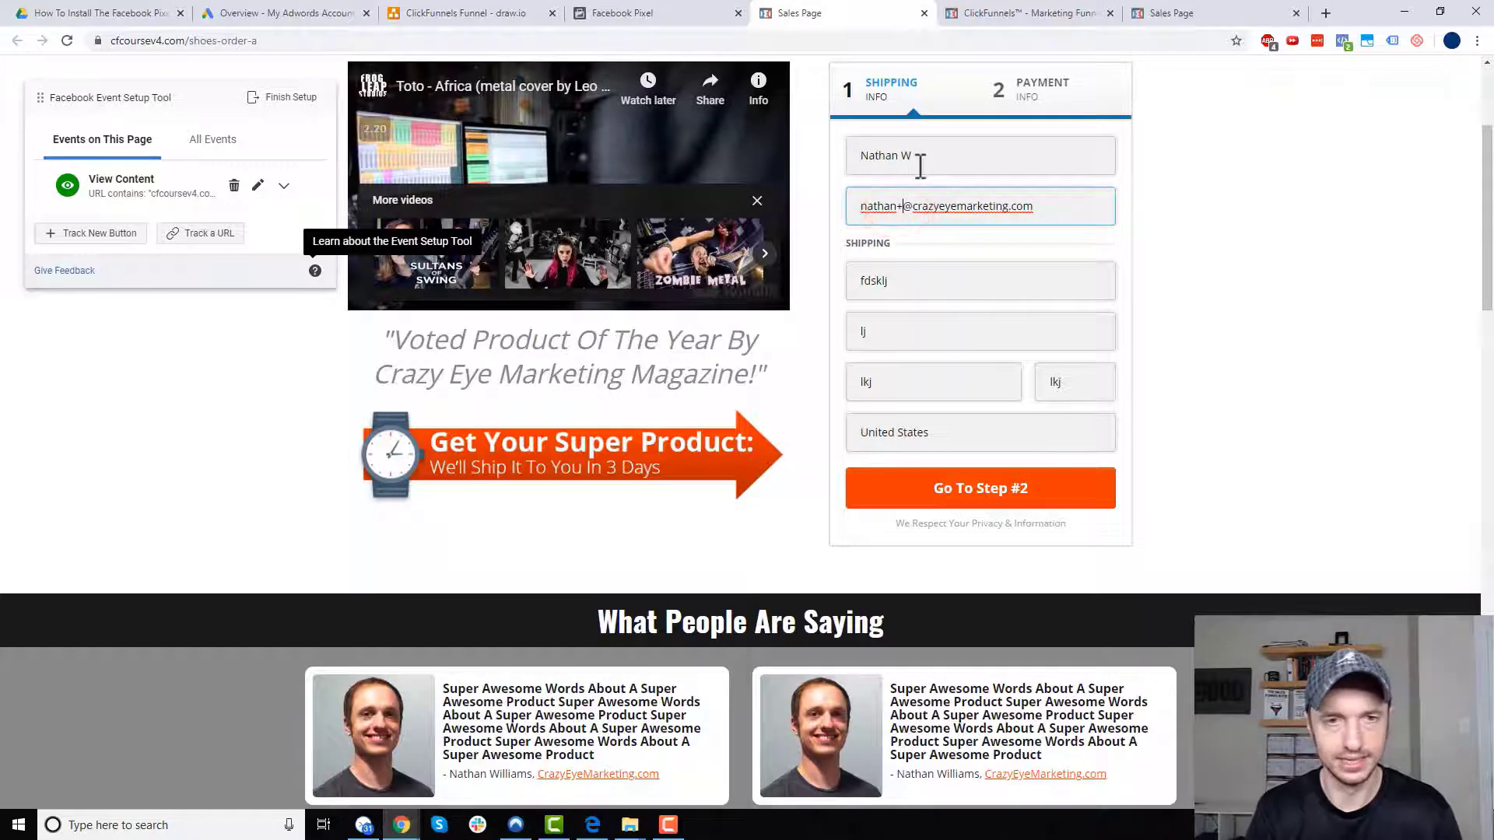
text(fkljdklsfjlaslmjfkdl)
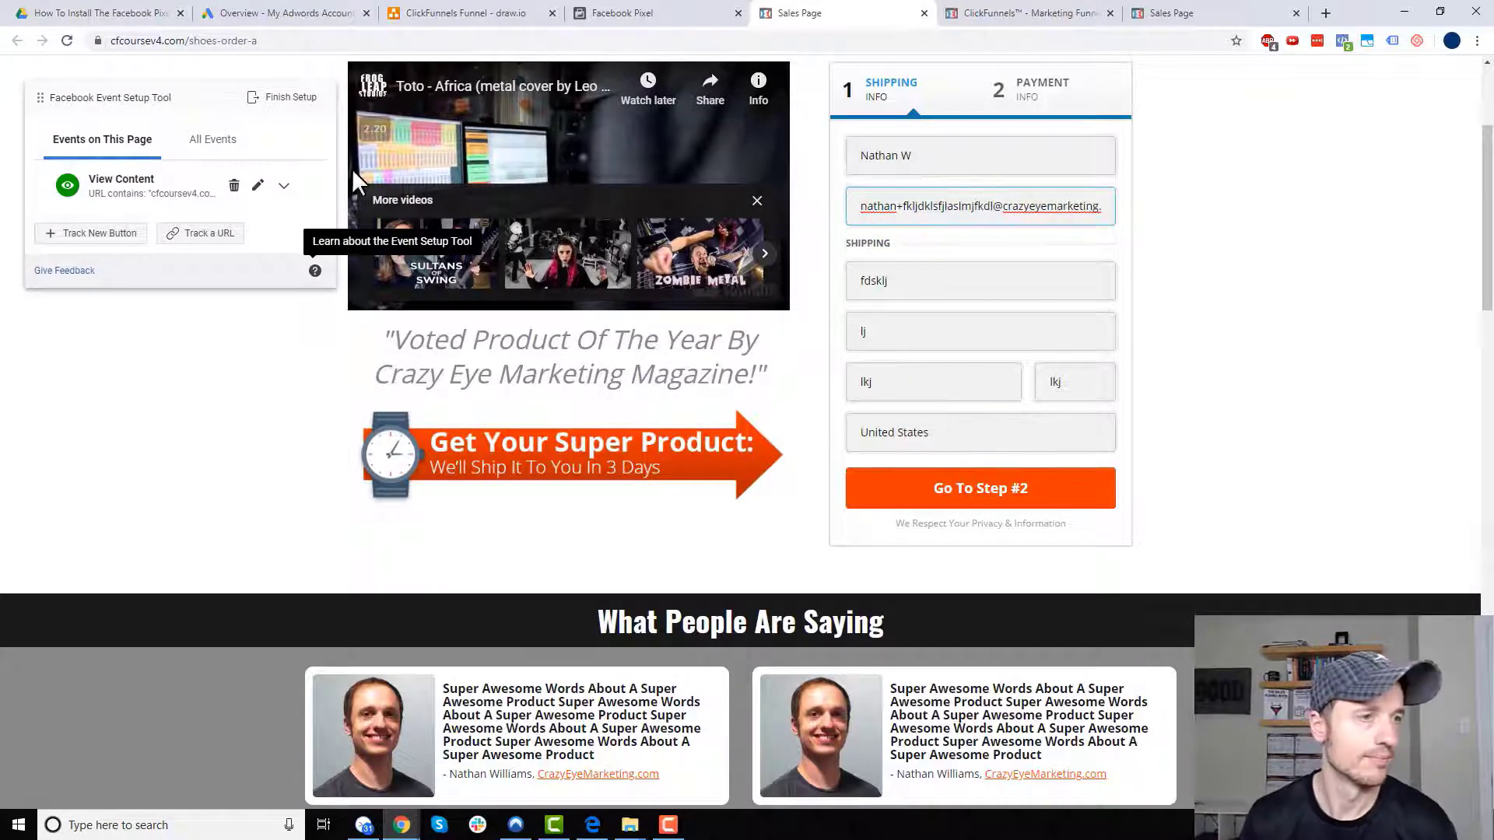
- Track the Go To Step #2 button as an Add to Cart event
click(114, 247)
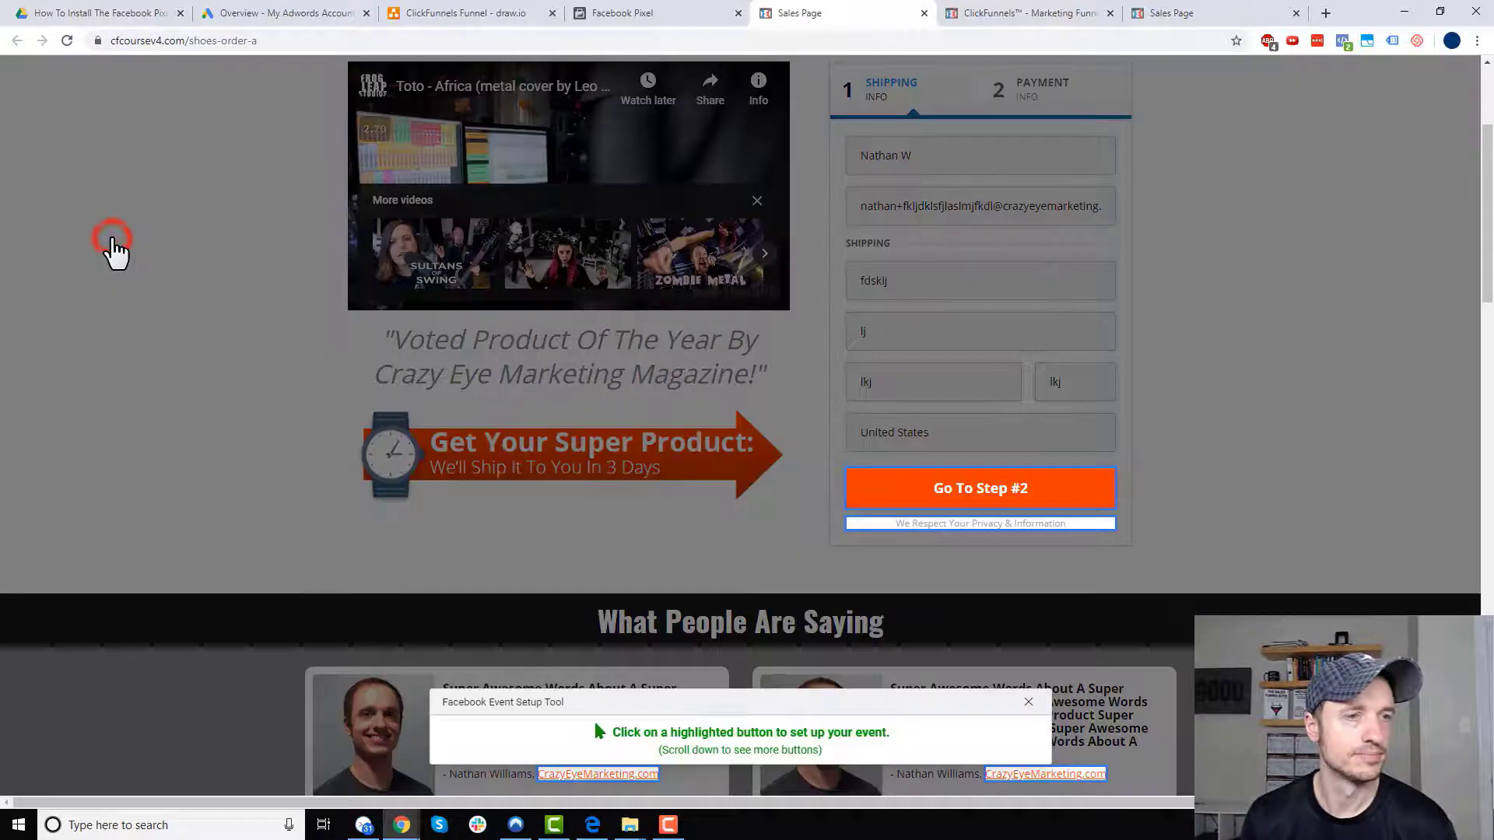
click(982, 507)
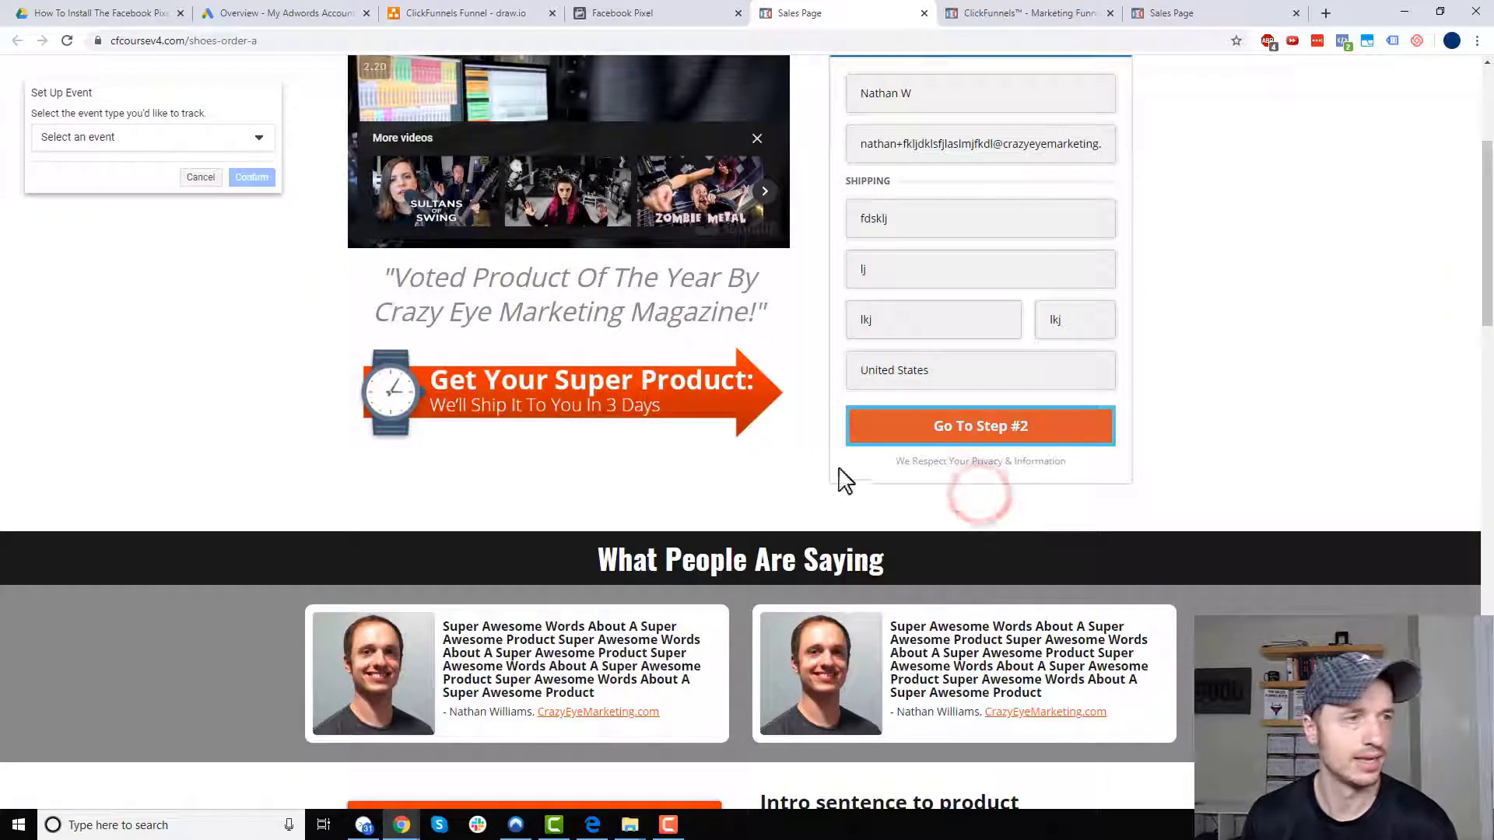
click(195, 141)
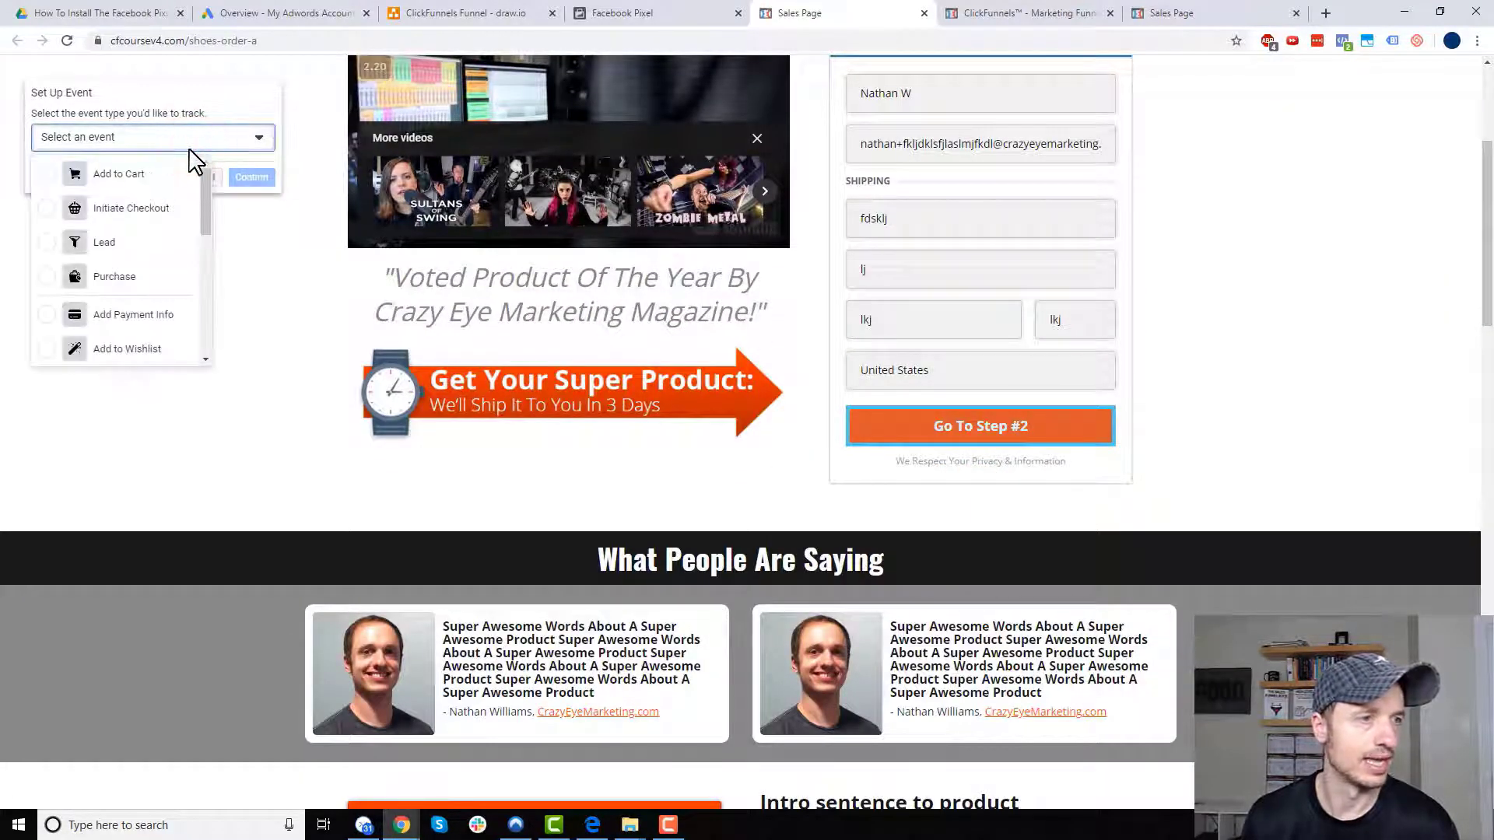
click(136, 175)
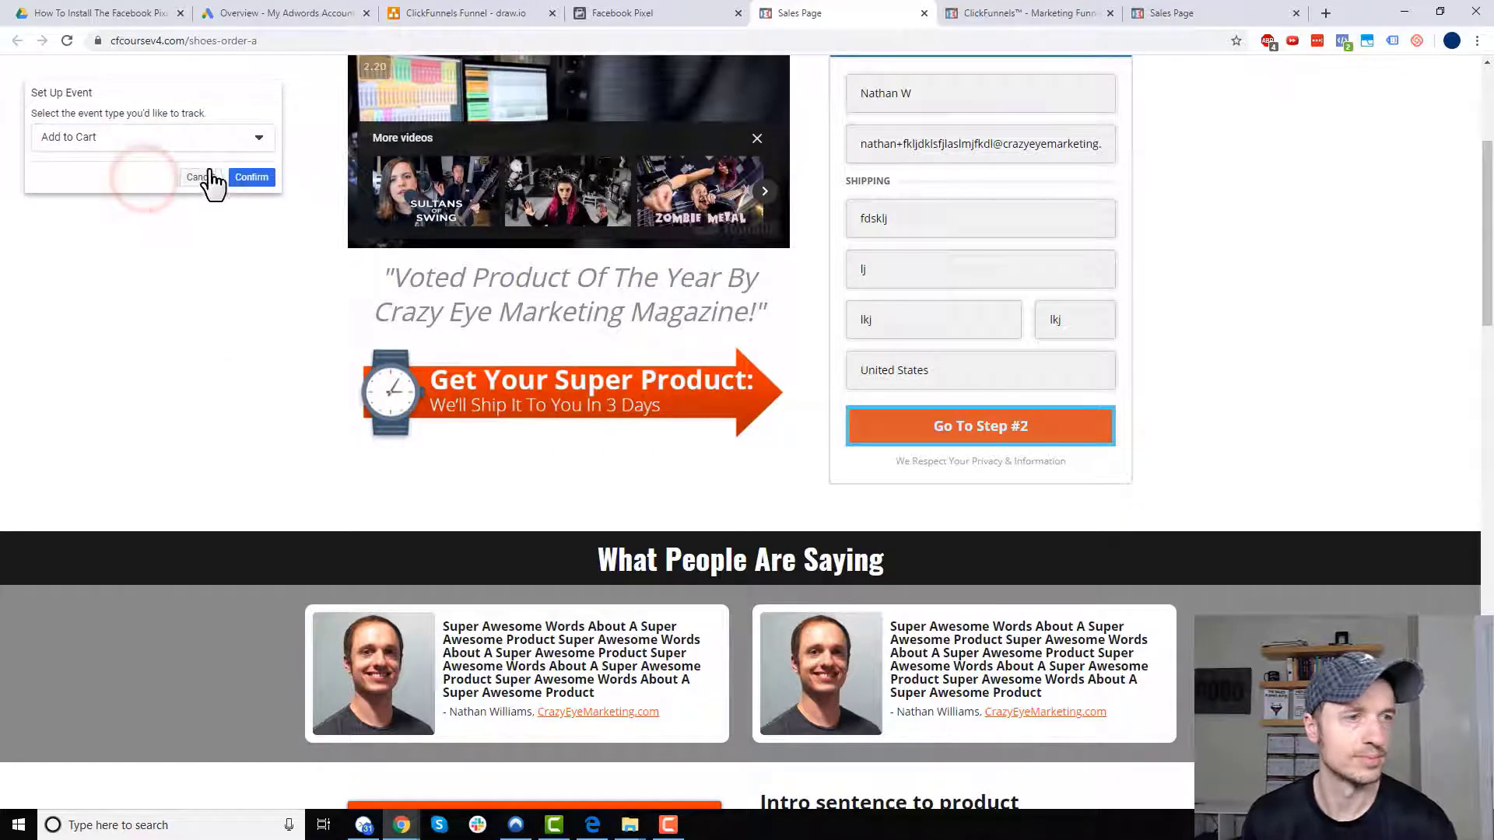
click(259, 182)
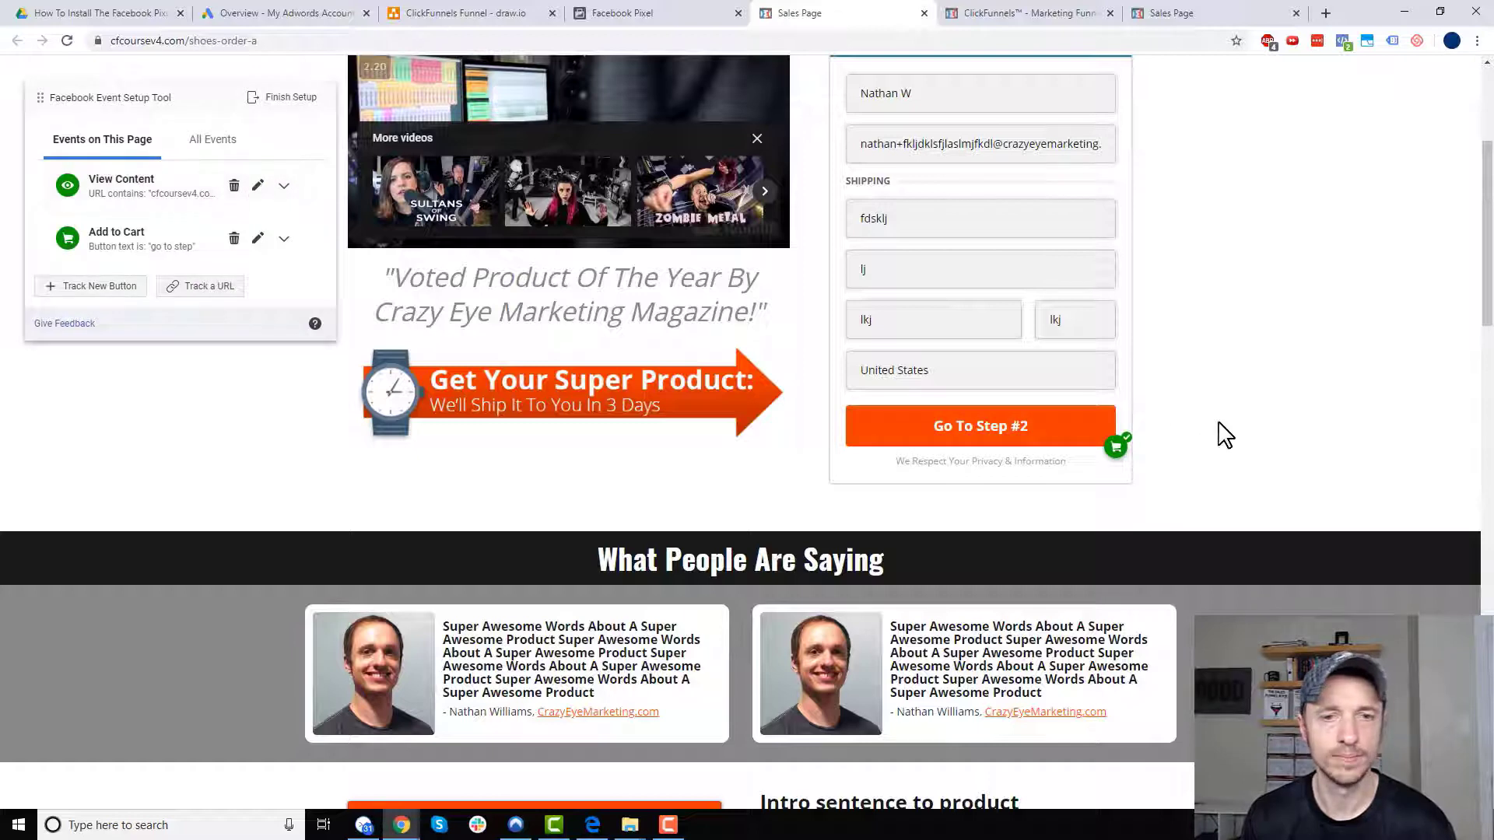
- Advance to the payment step and track the Complete Order button as a Purchase event
click(1017, 440)
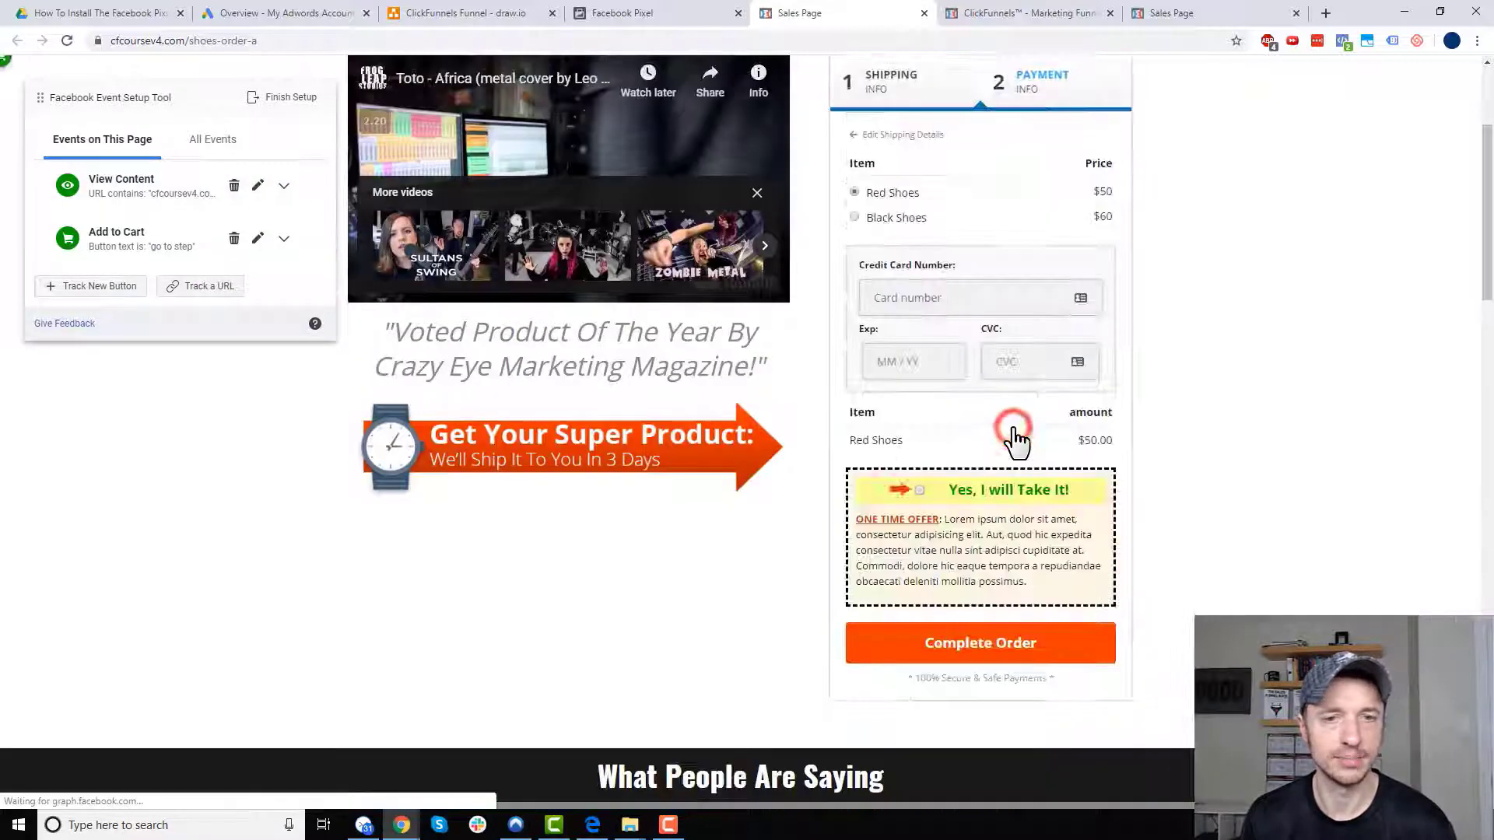
scroll(1229, 434, down, 1)
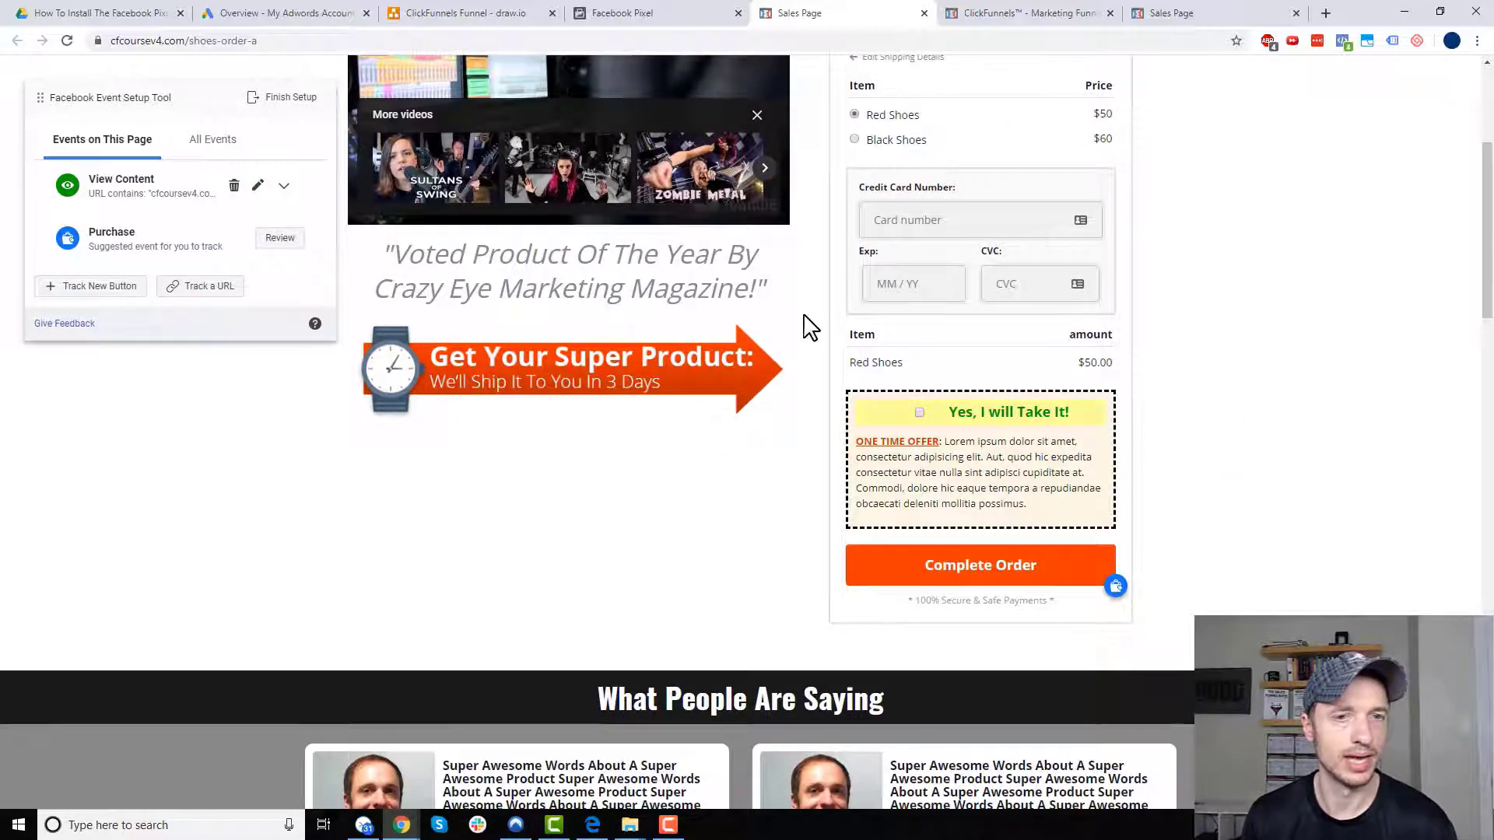
scroll(907, 226, up, 1)
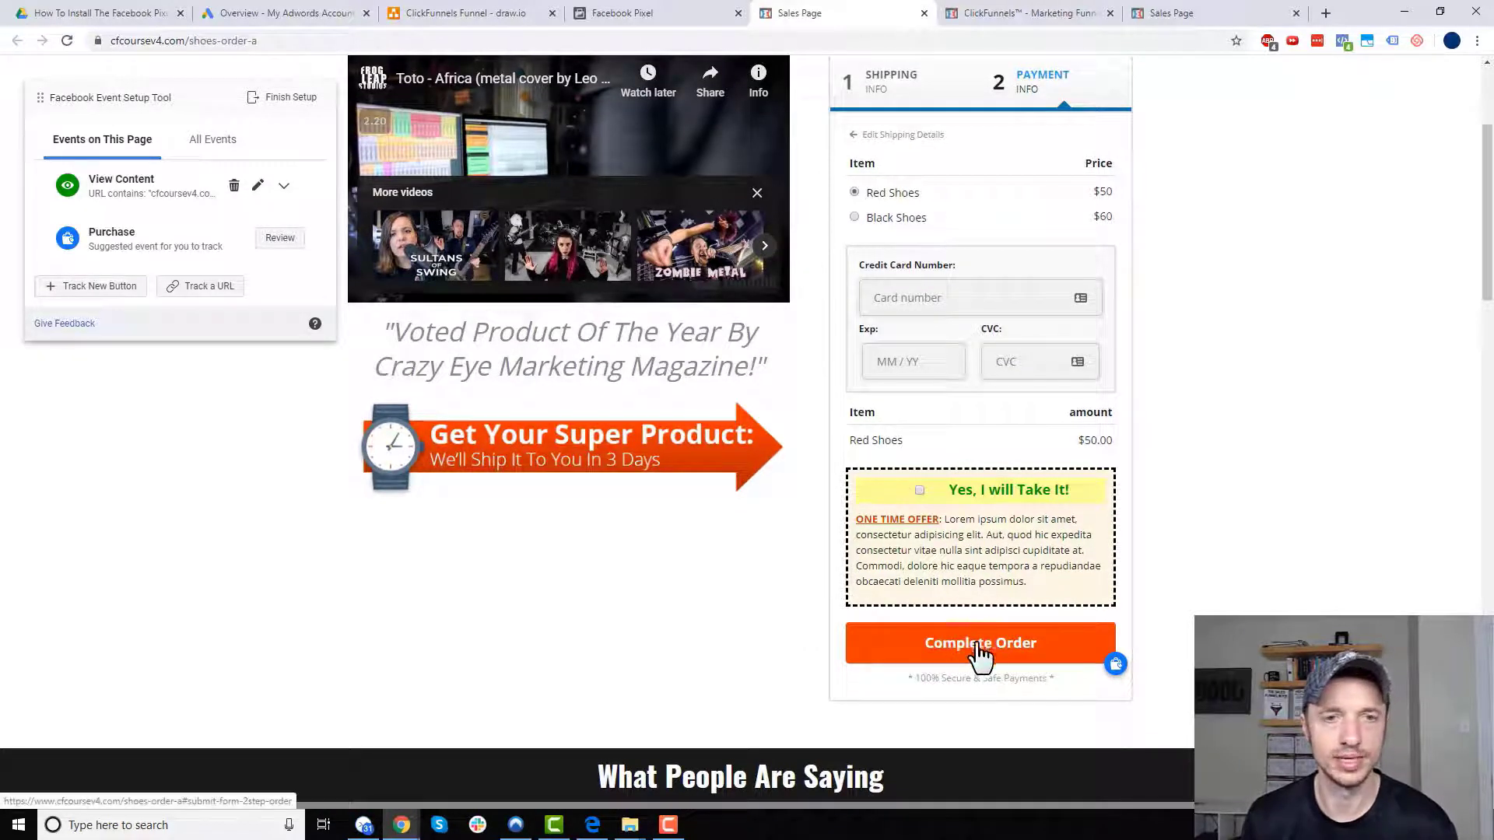
click(92, 286)
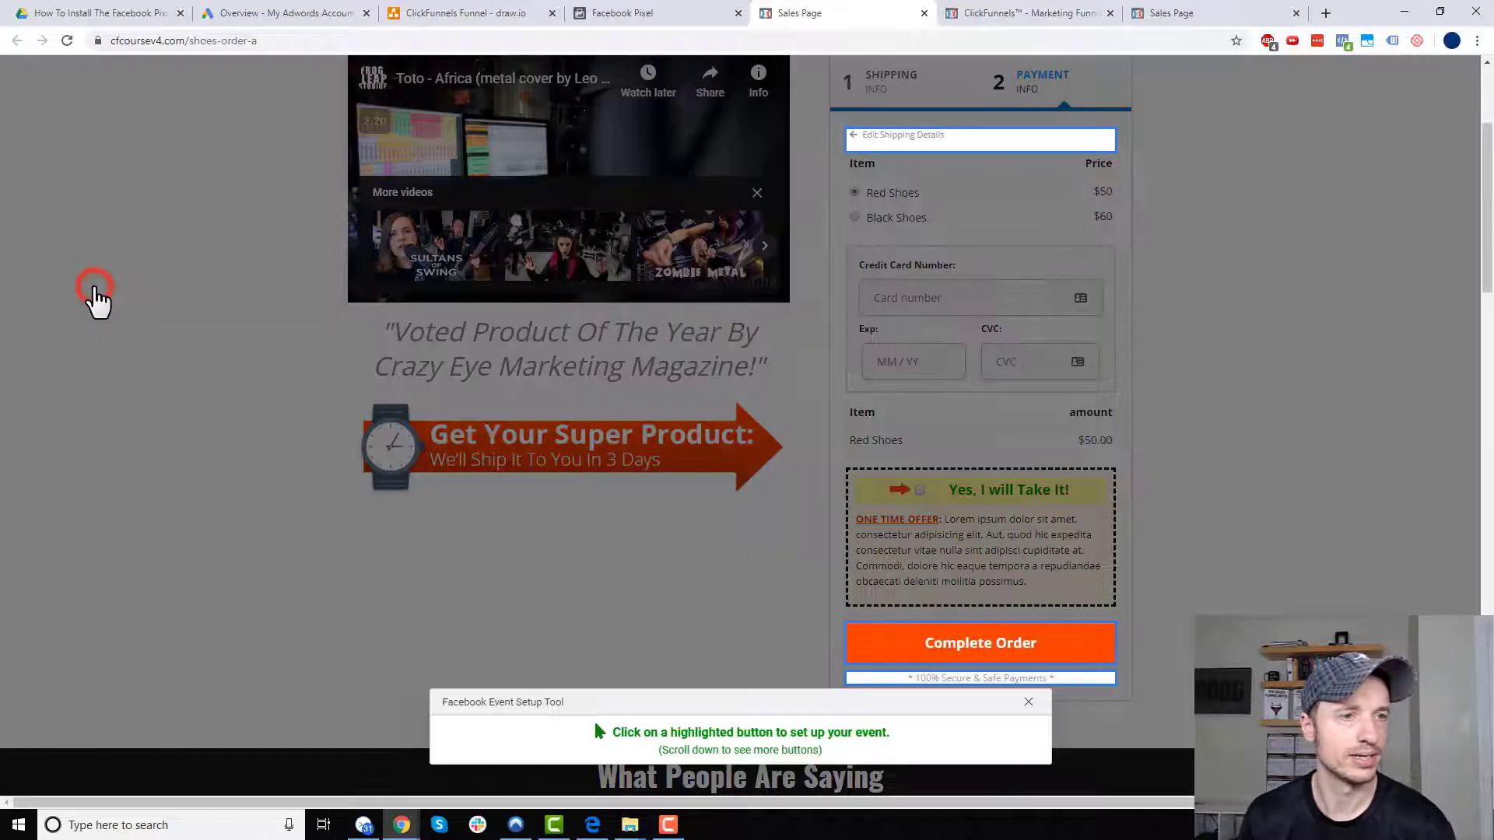
scroll(746, 437, down, 2)
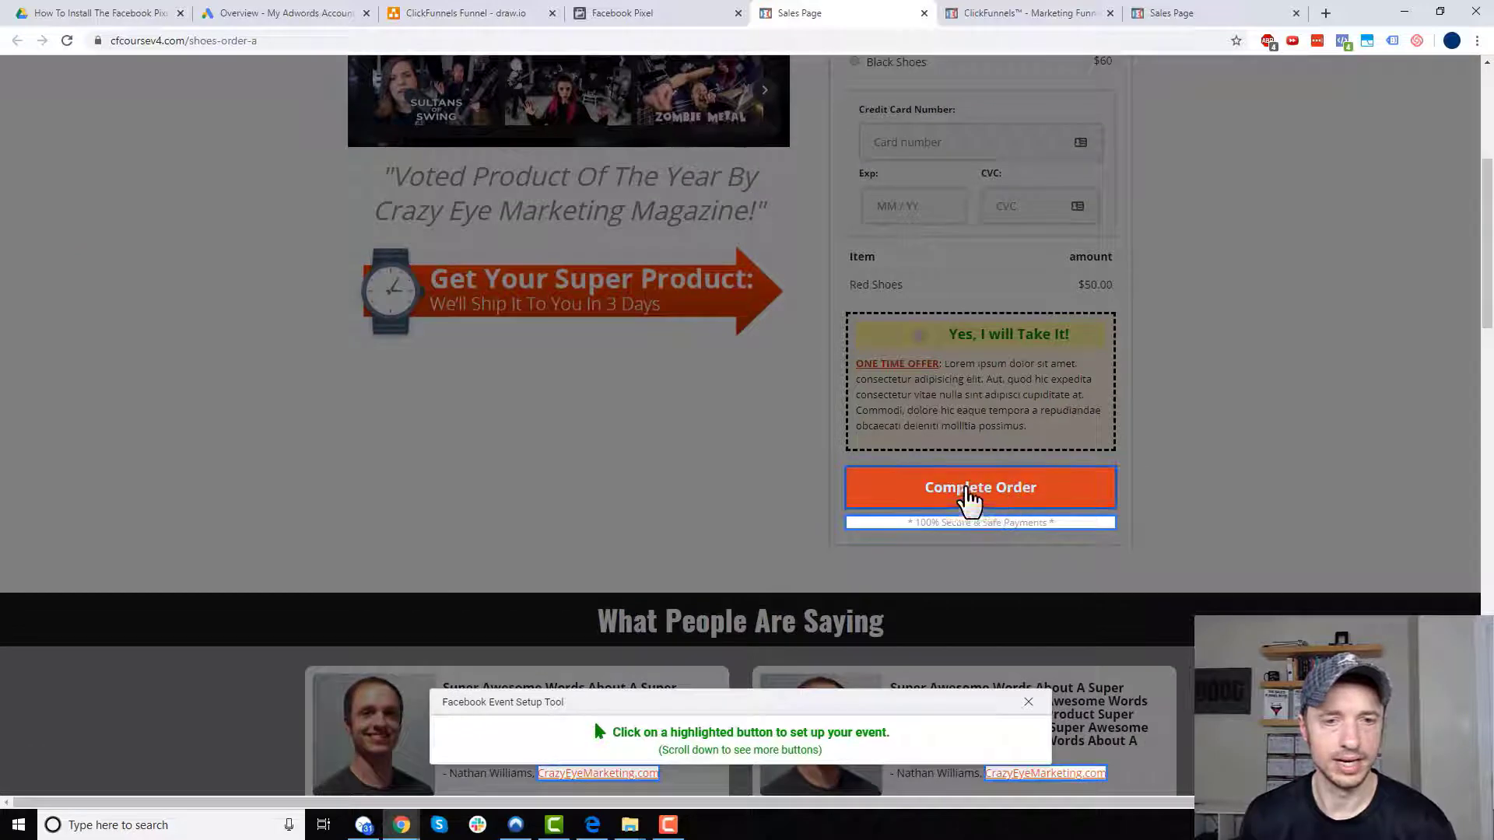
click(1006, 498)
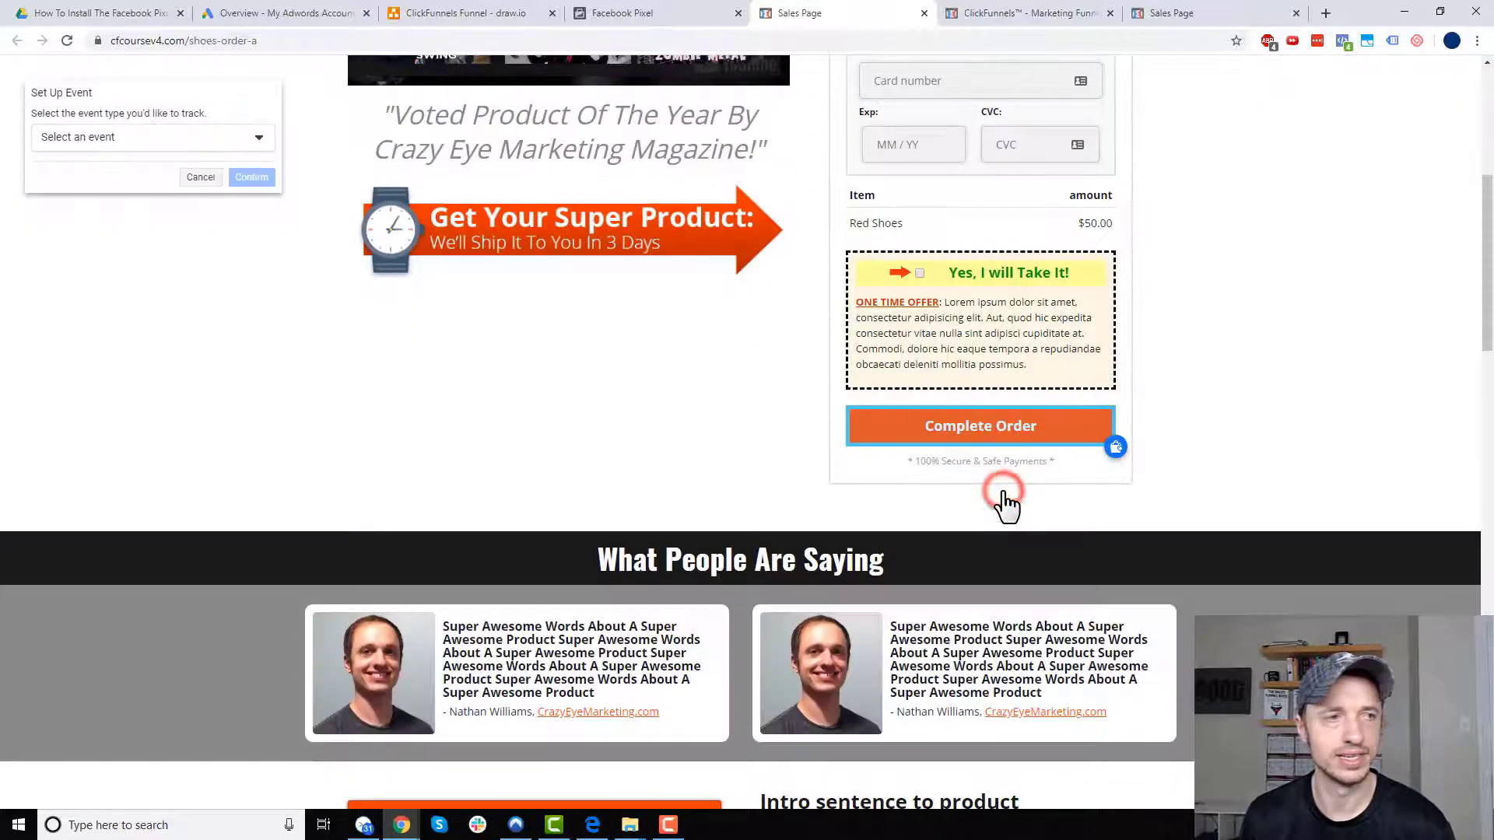
click(225, 140)
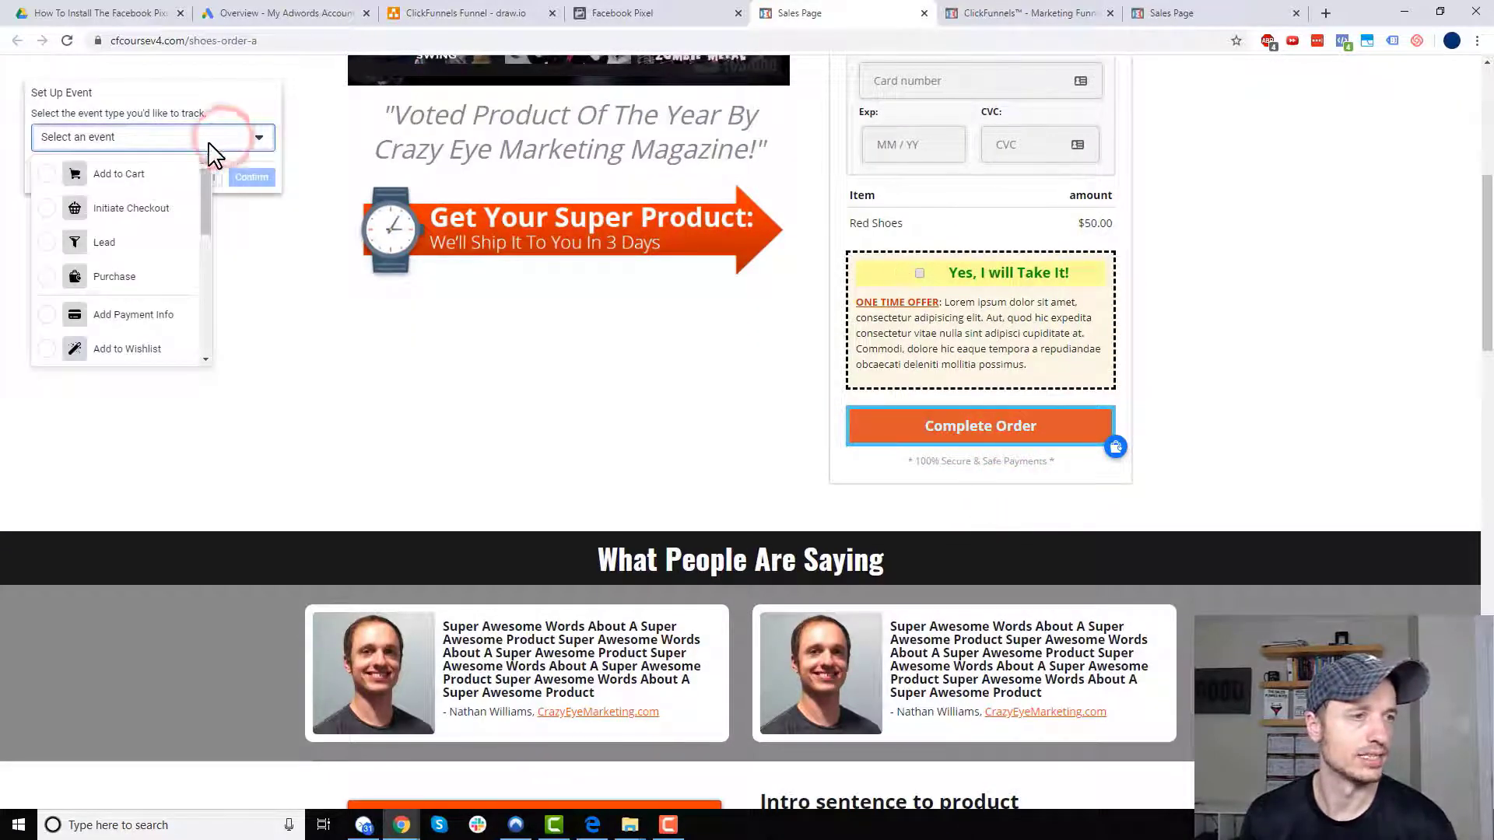
click(109, 279)
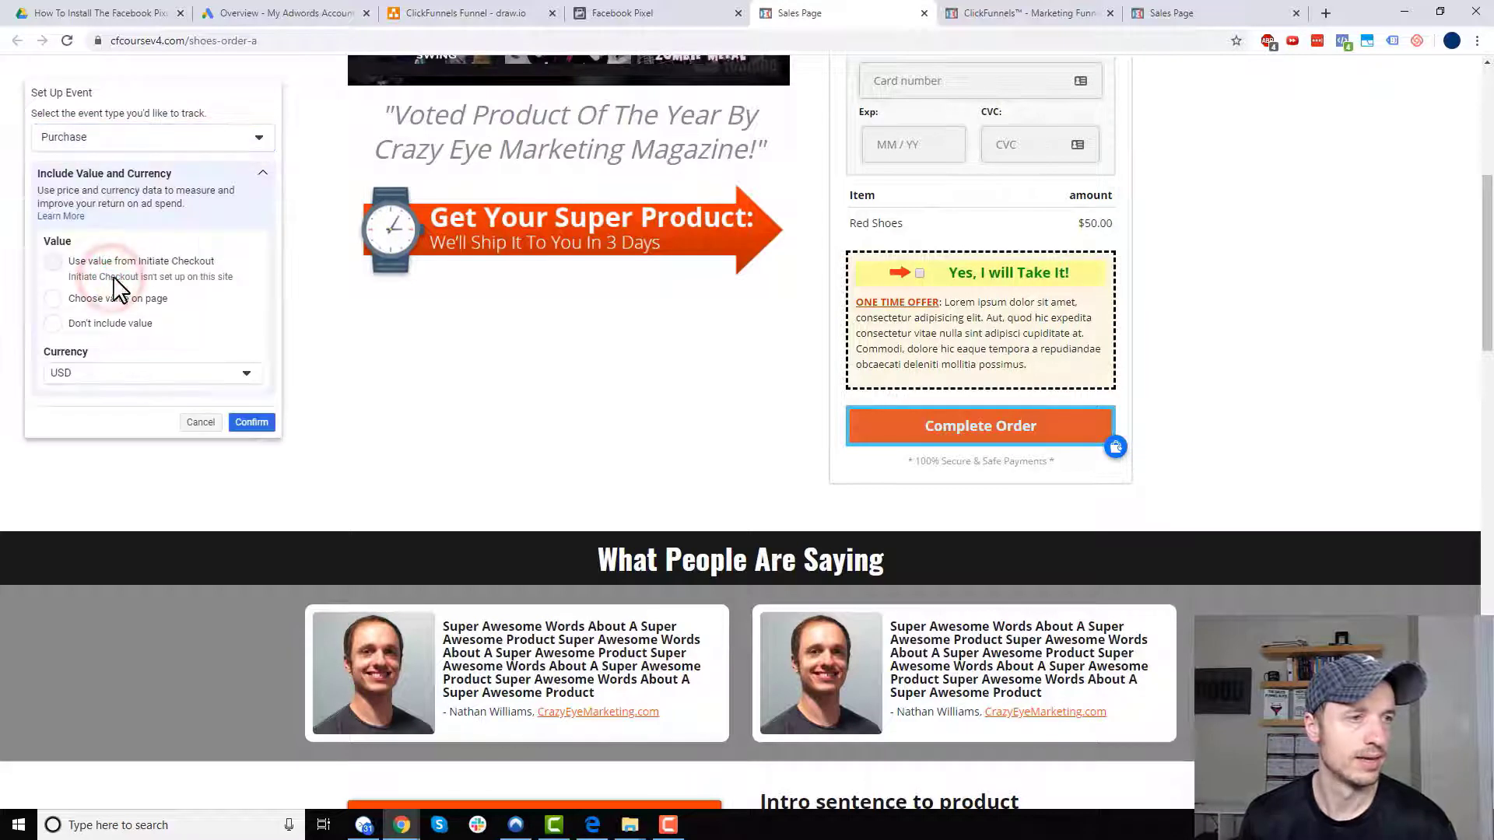
- Use the page's $50.00 subtotal as the Purchase value, confirm, and review the tracked events
scroll(1013, 312, up, 1)
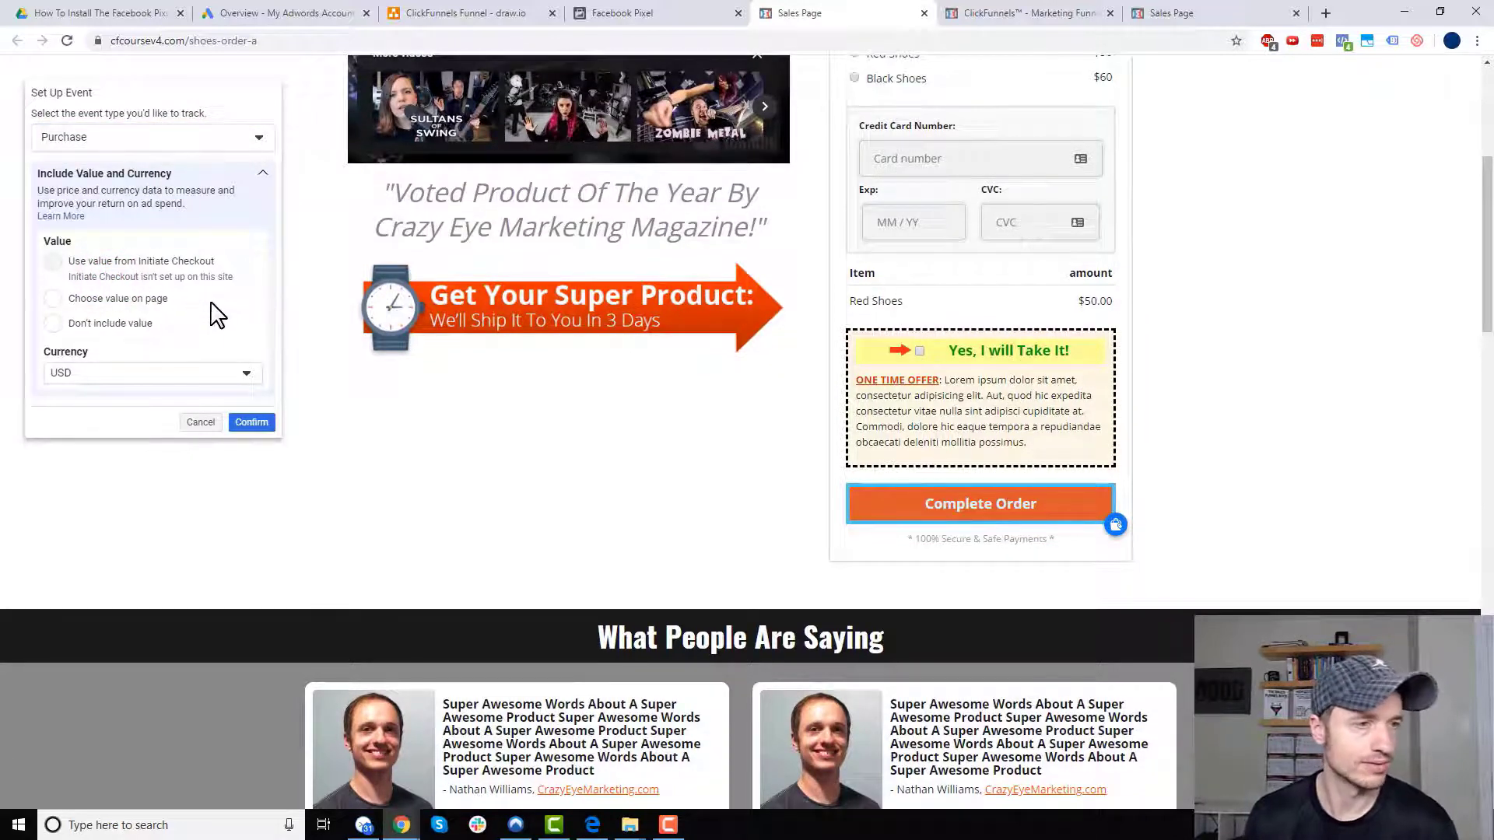
click(125, 310)
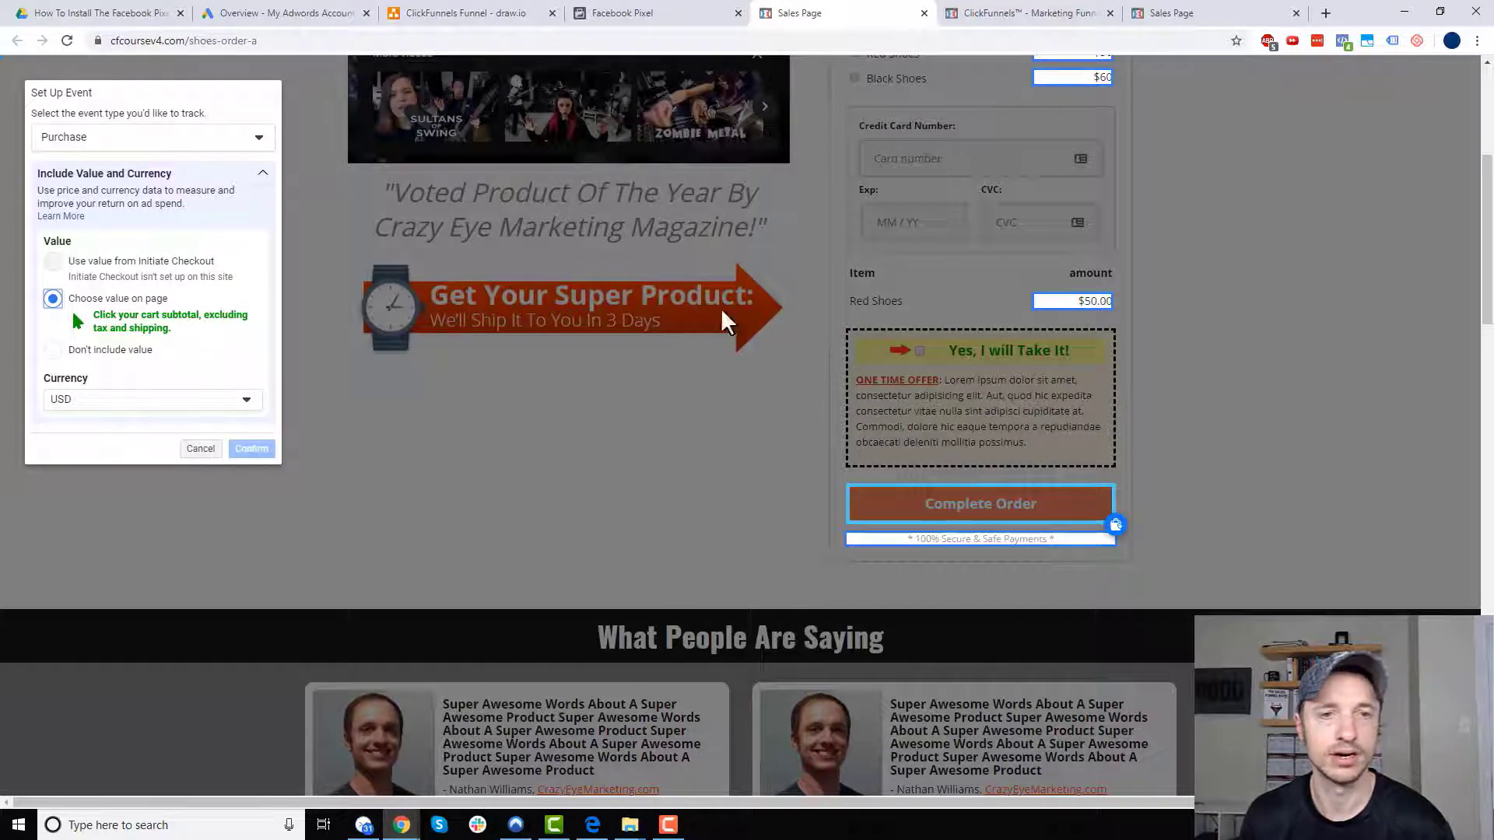
click(1097, 311)
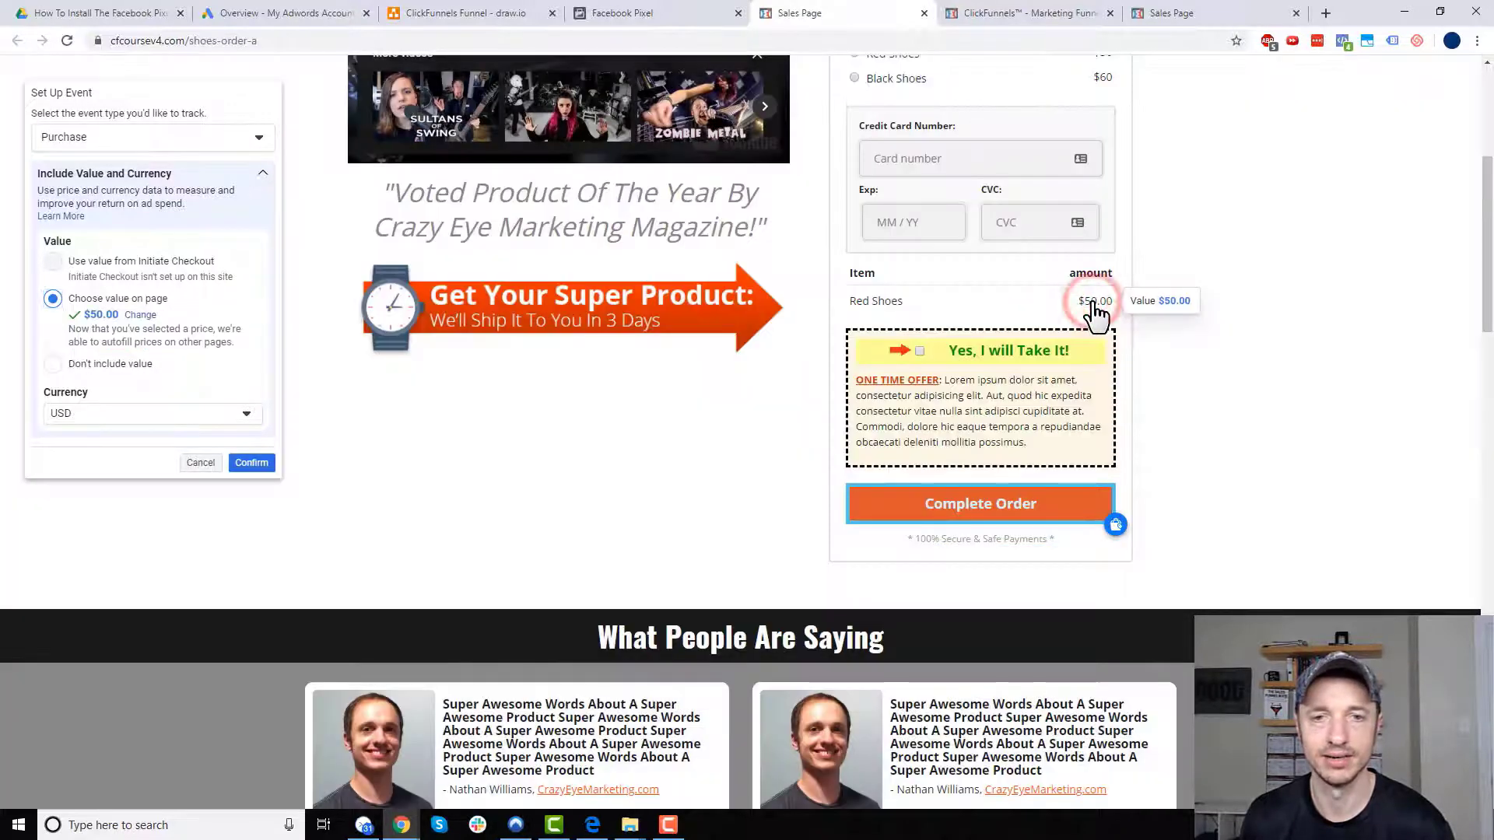
scroll(1016, 373, up, 1)
scroll(1015, 381, up, 1)
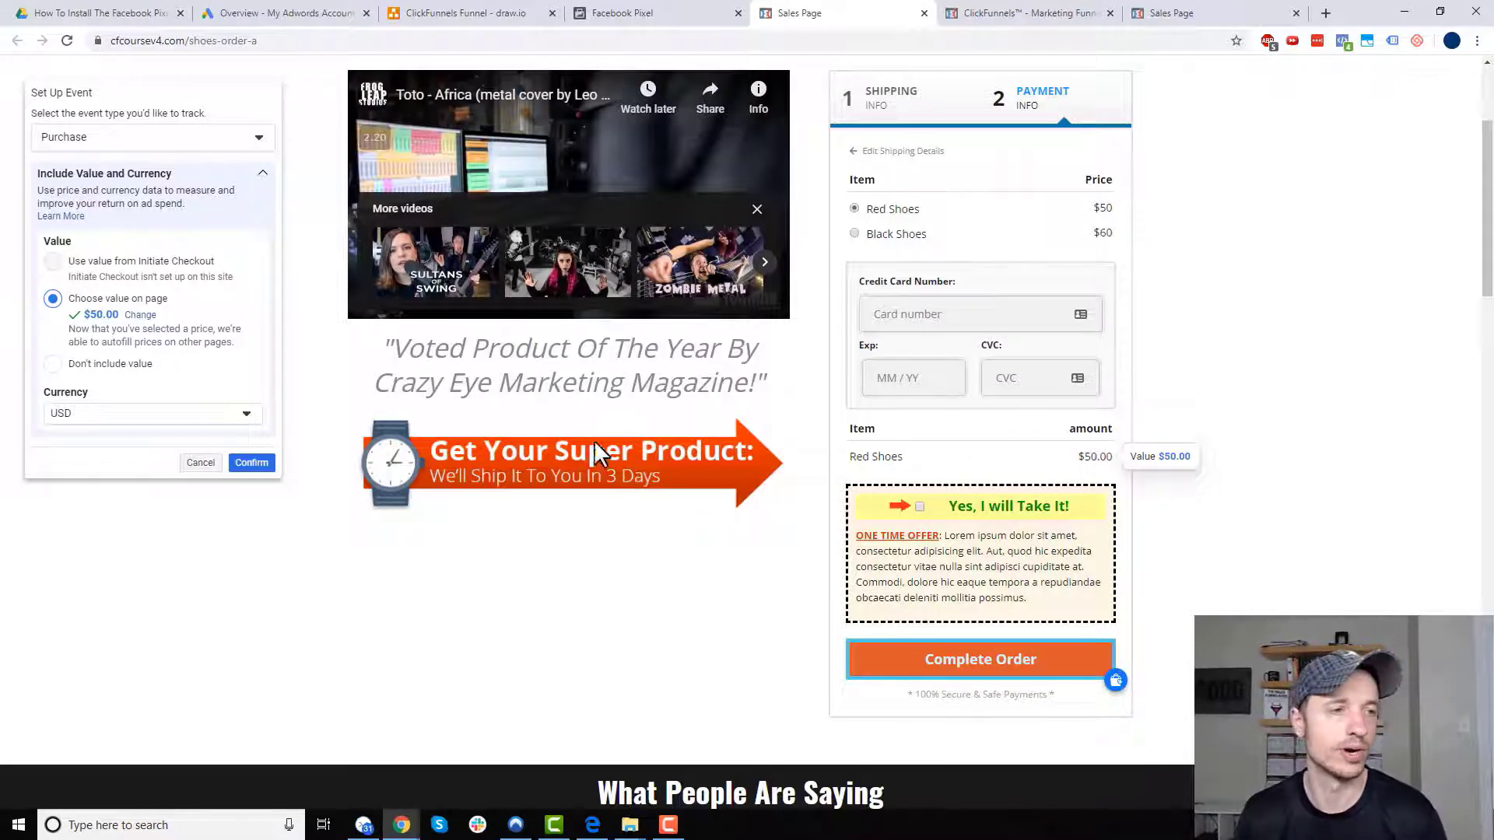
click(264, 465)
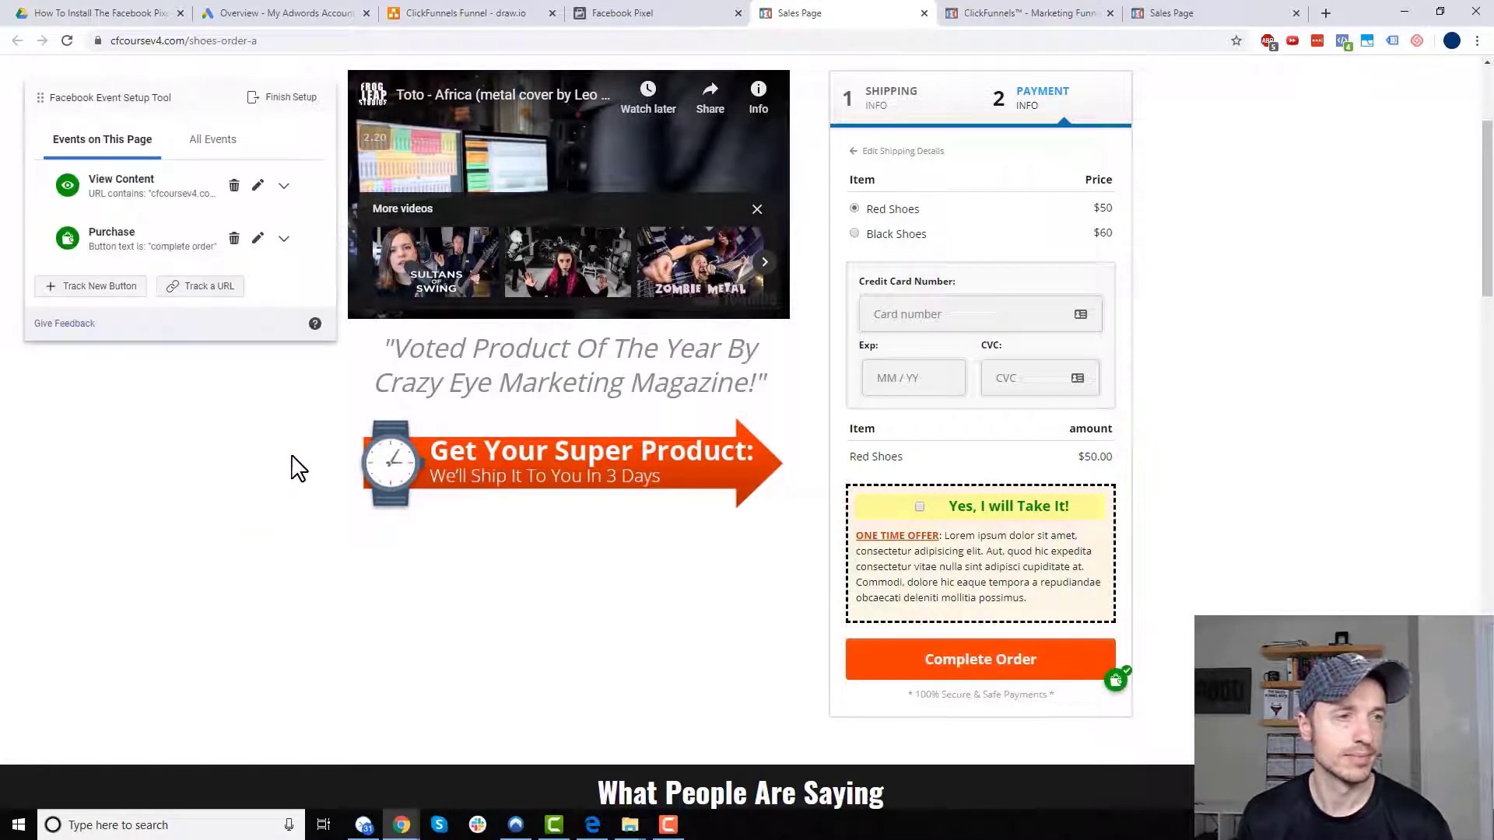
click(286, 98)
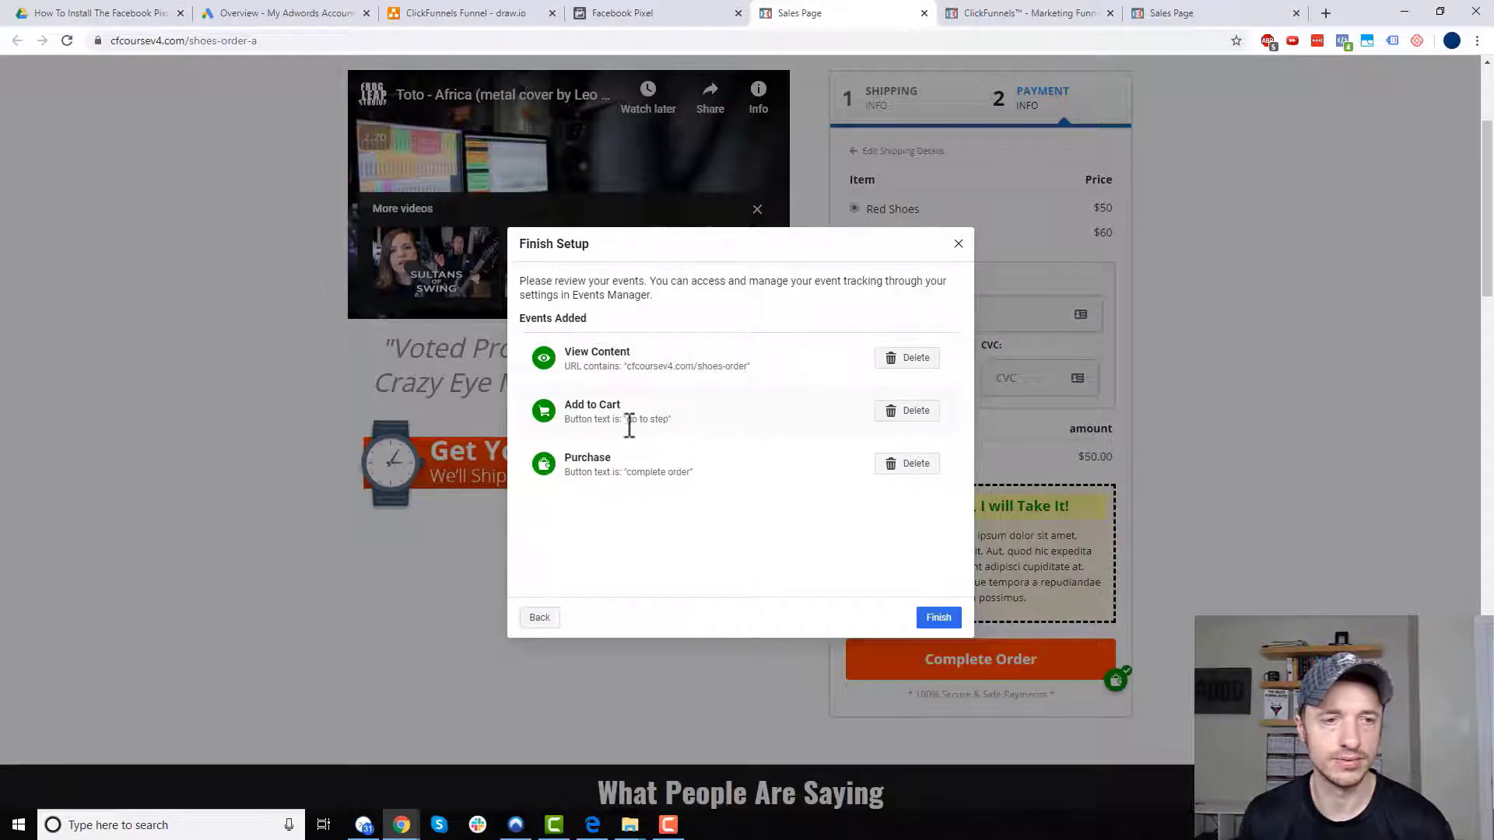
- Review the Add to Cart and Purchase button texts, then finish the event setup
drag(628, 421, 700, 426)
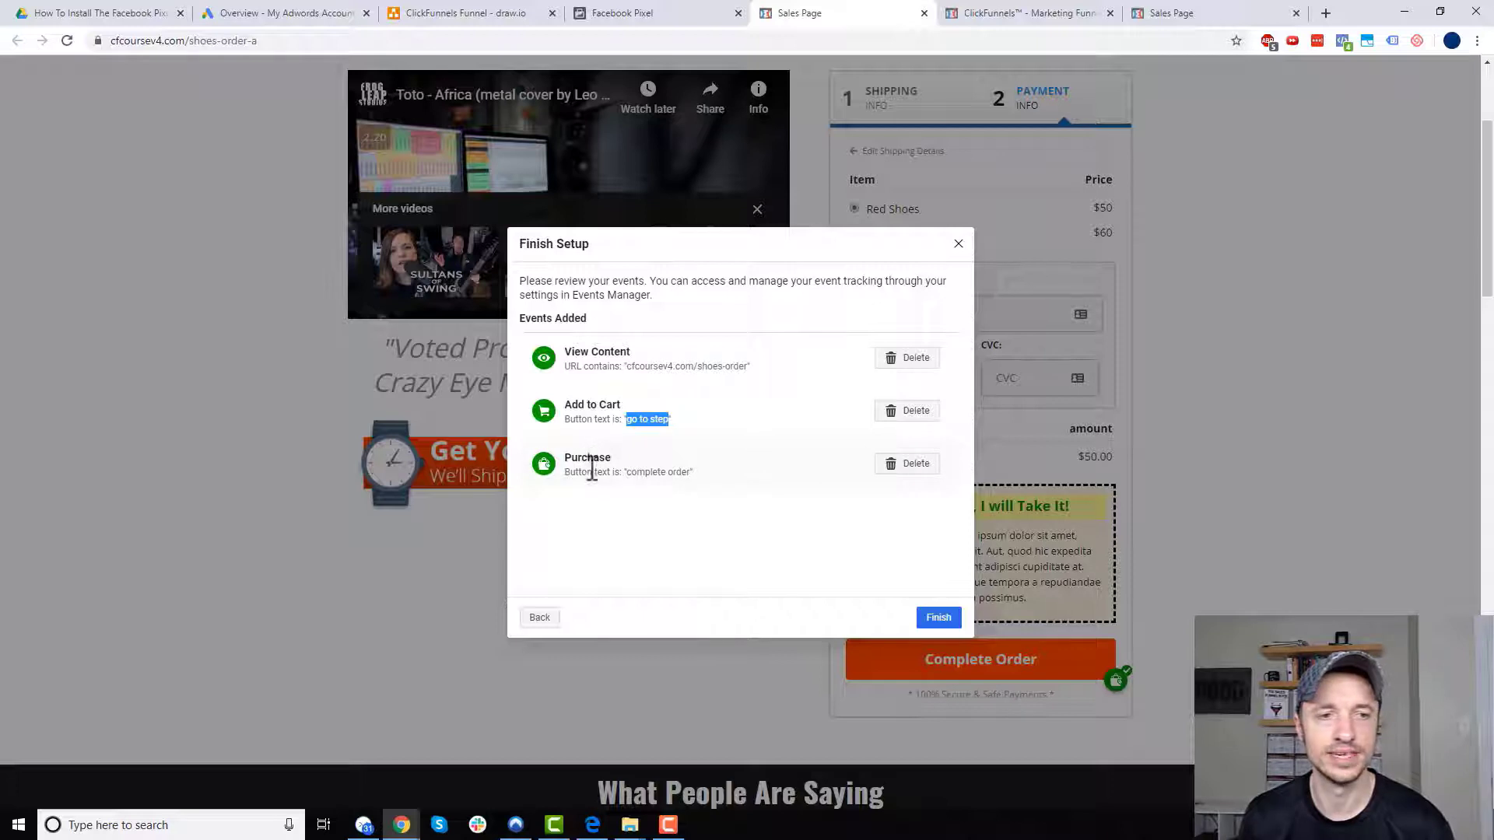
drag(631, 474, 713, 477)
click(714, 477)
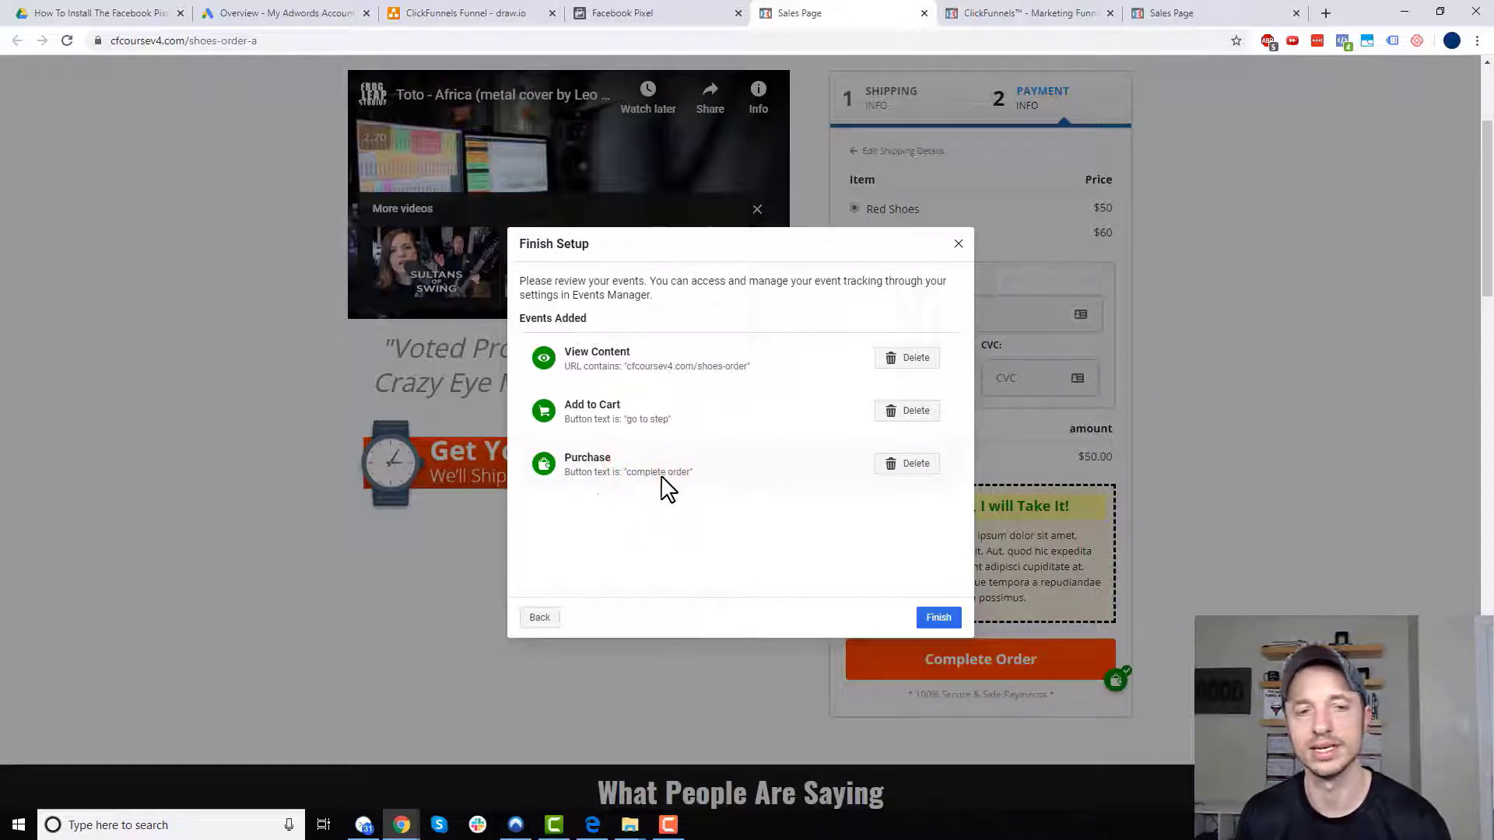
click(940, 619)
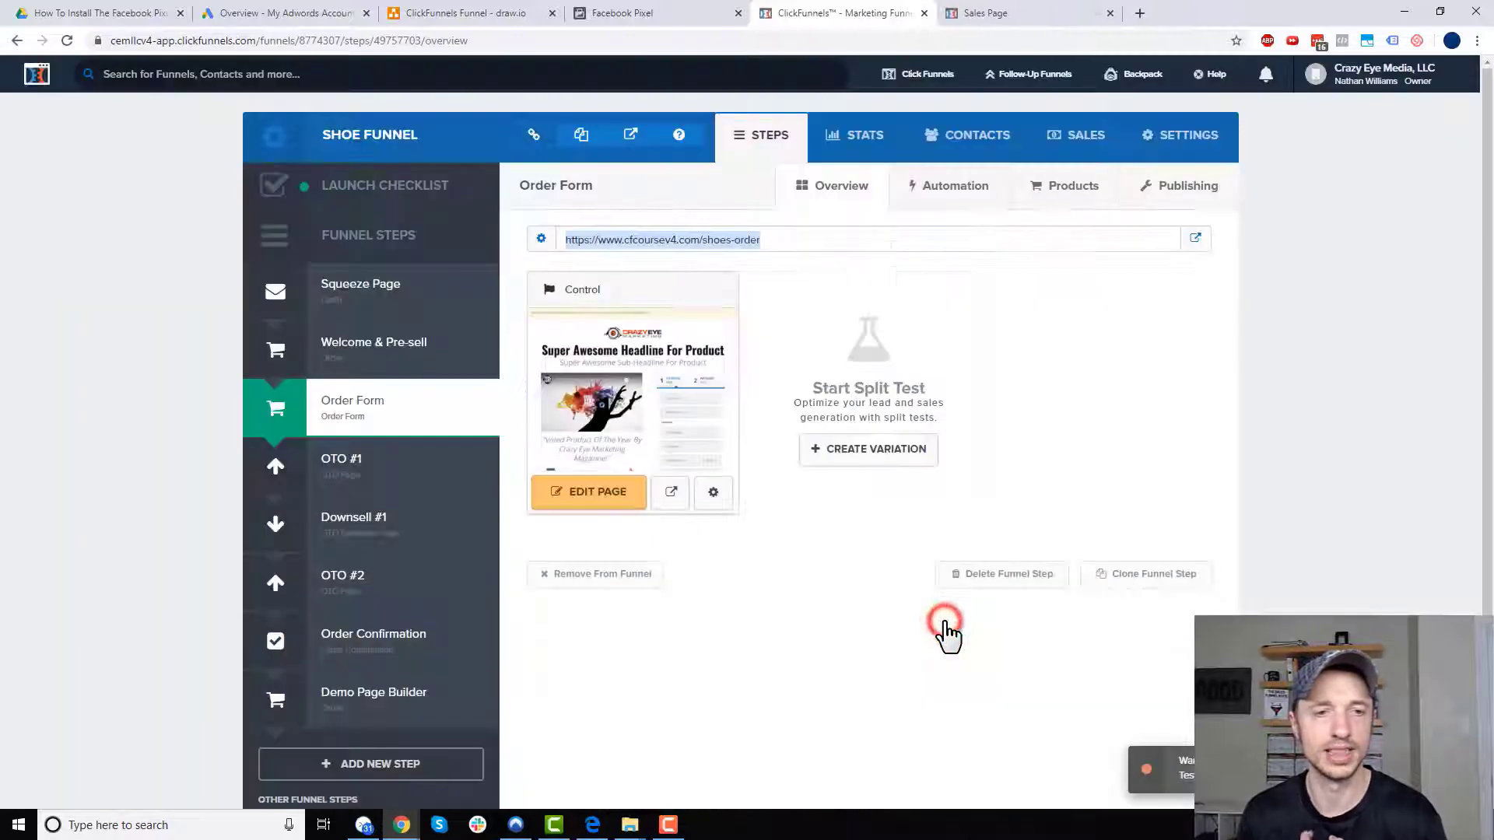
- Dismiss the setup-complete confirmation and return to the funnel diagram's OTO 1 step
click(670, 16)
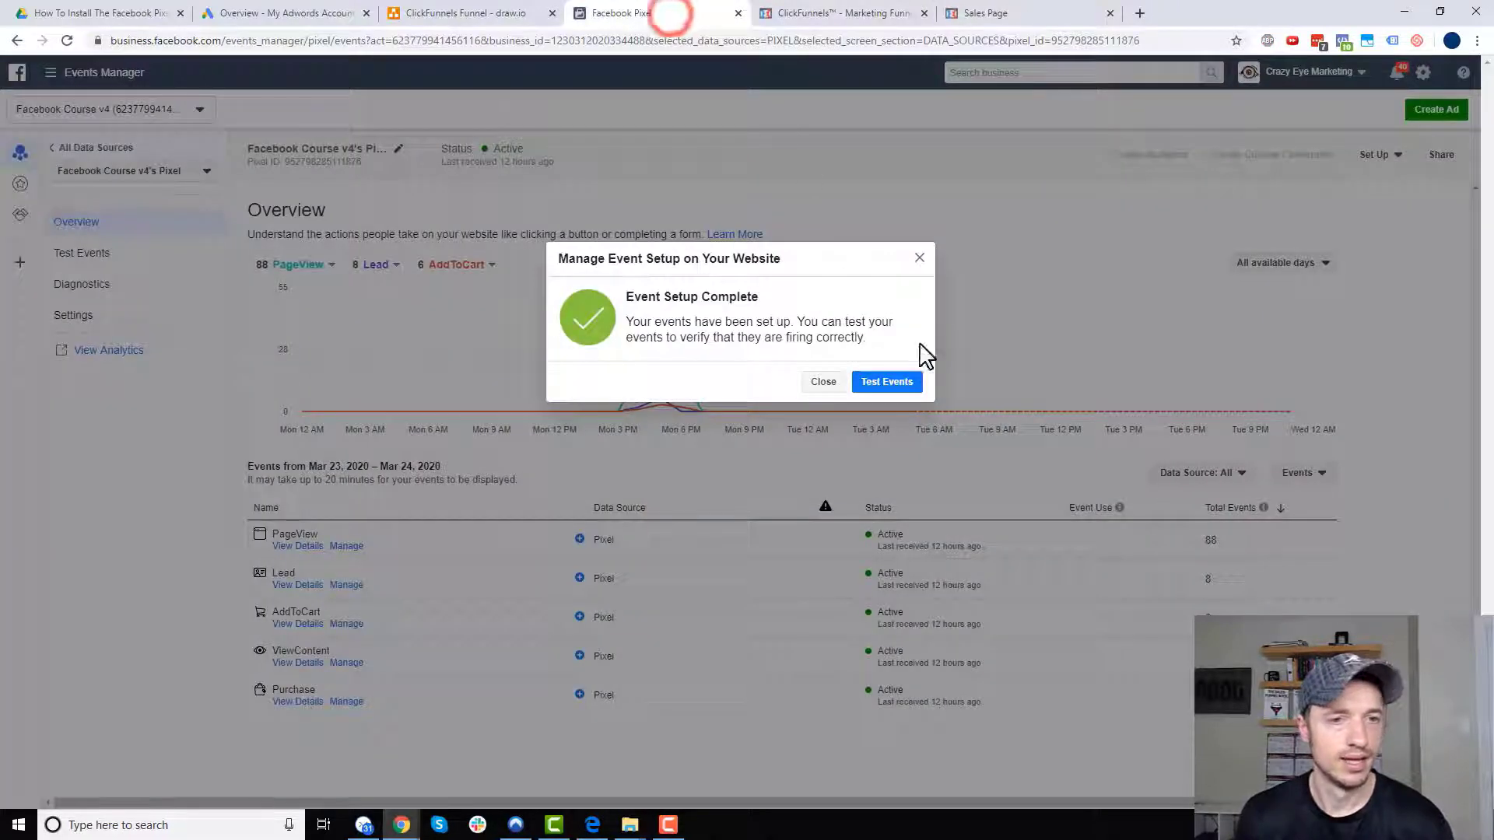
click(824, 381)
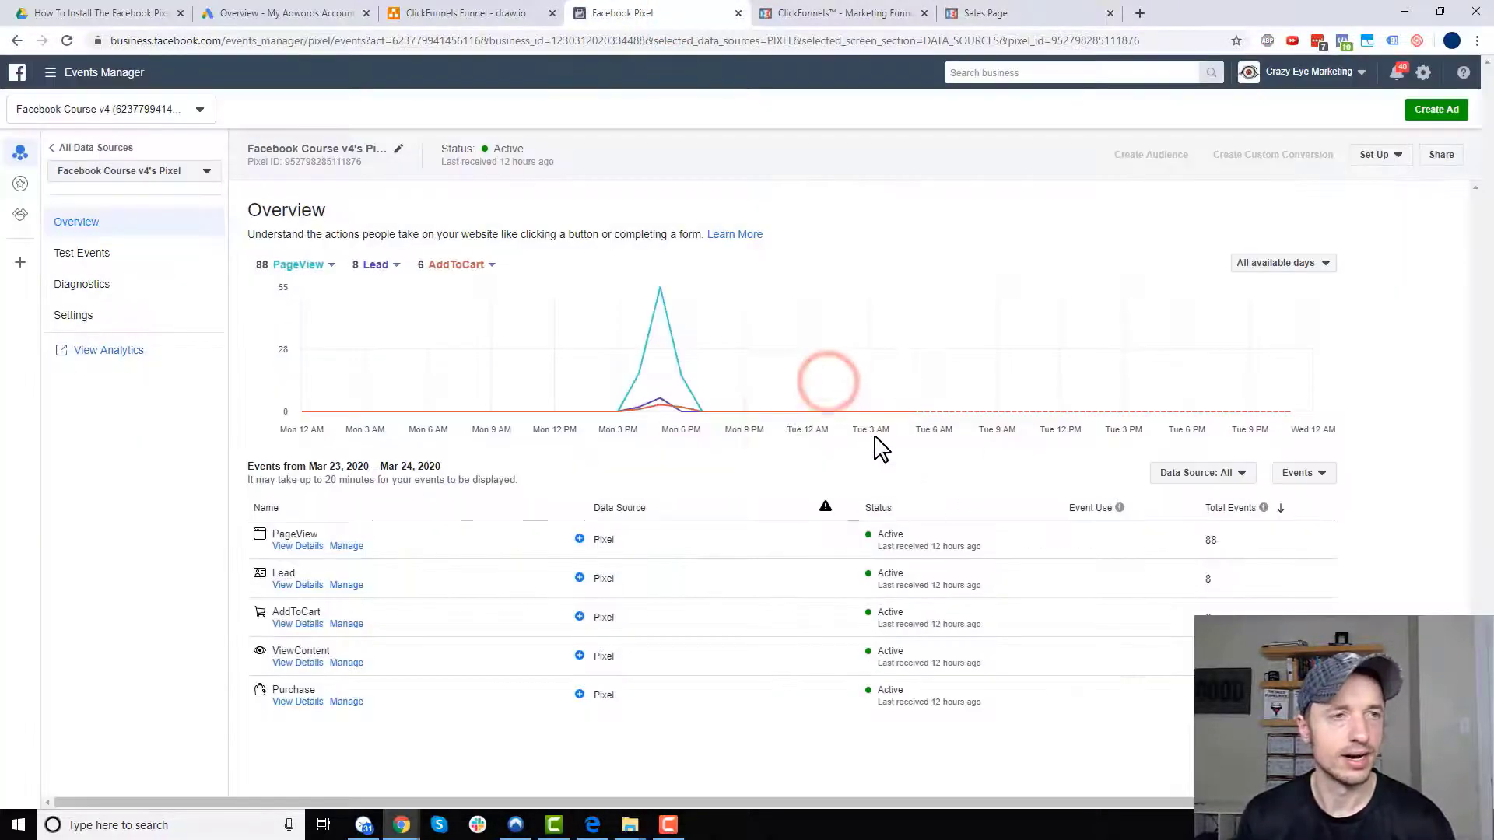
click(458, 14)
click(787, 356)
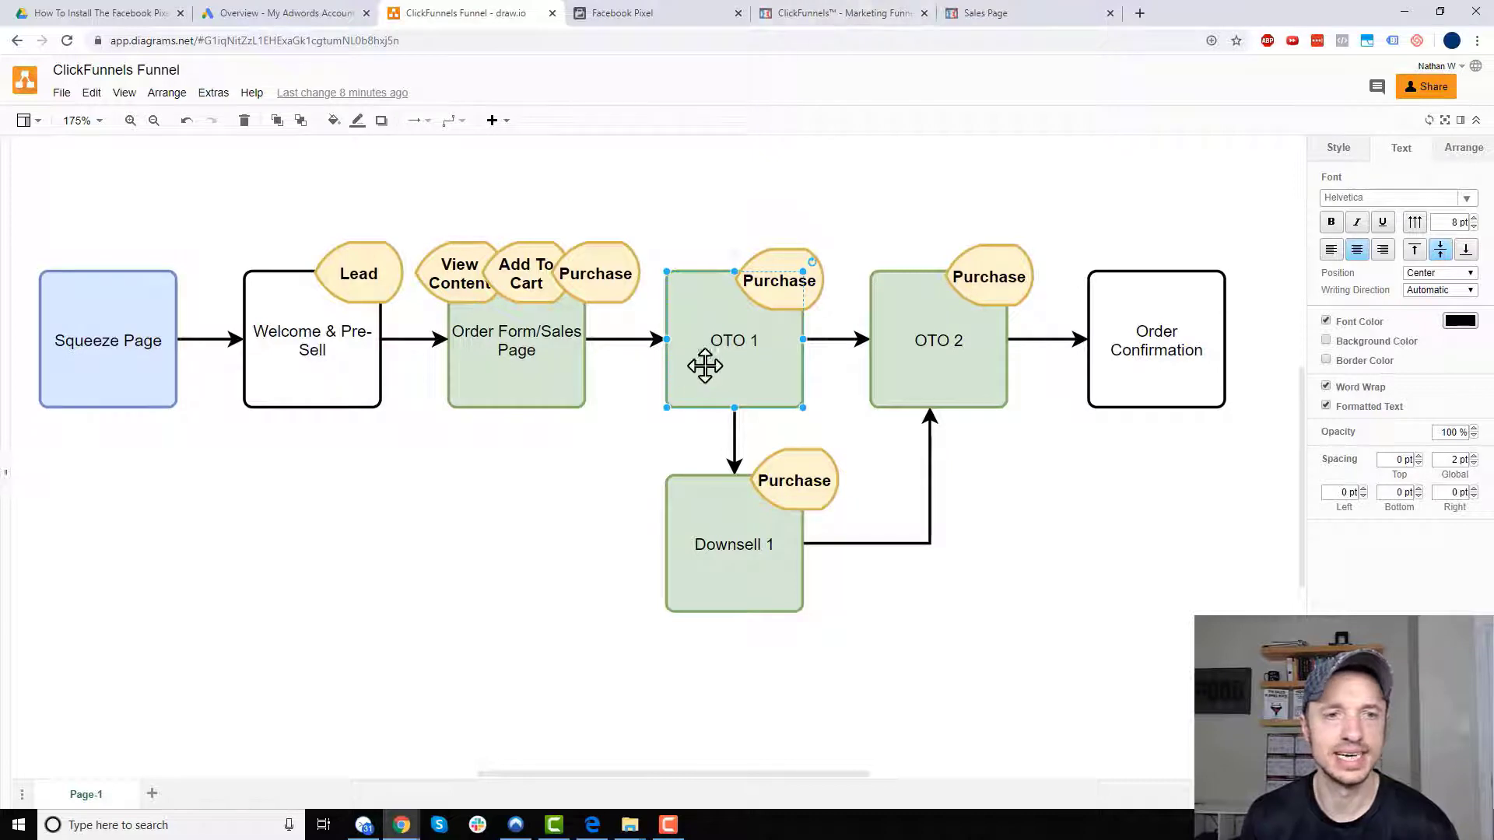
- Open the Shoe Funnel's OTO #1 page in the editor and scroll down to its offer button
click(825, 14)
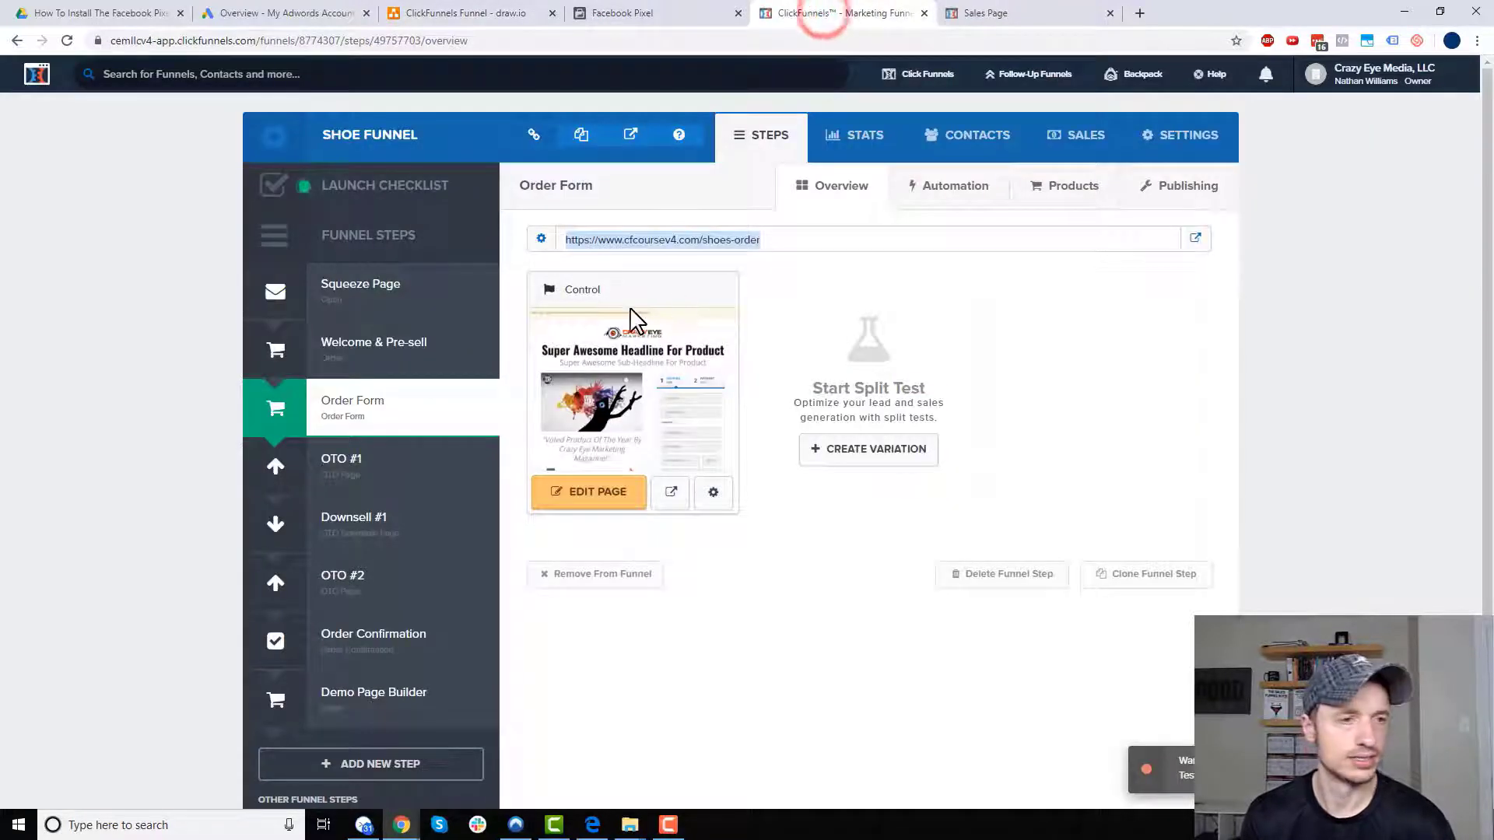
click(348, 474)
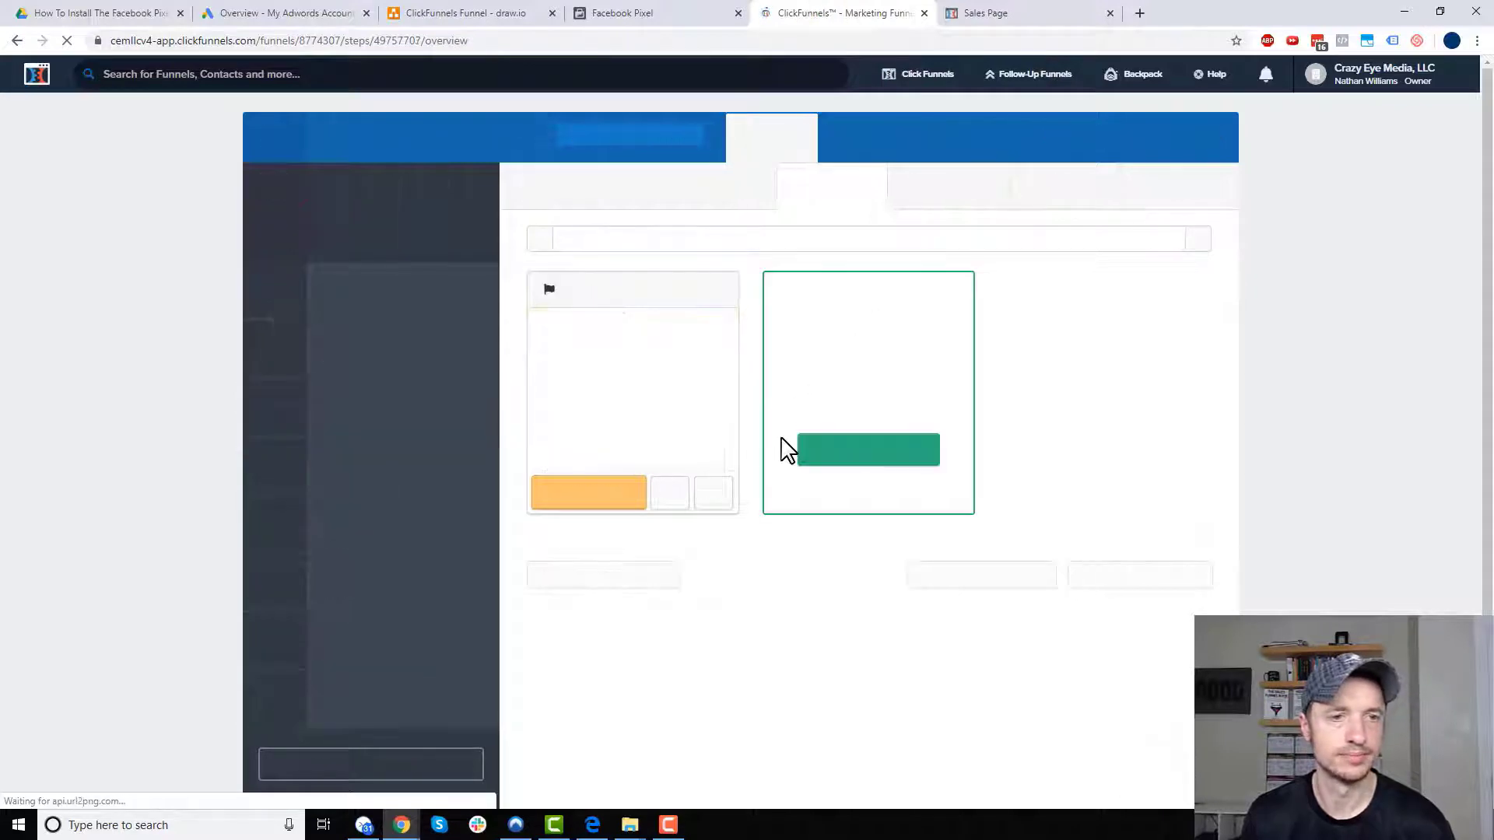
click(621, 498)
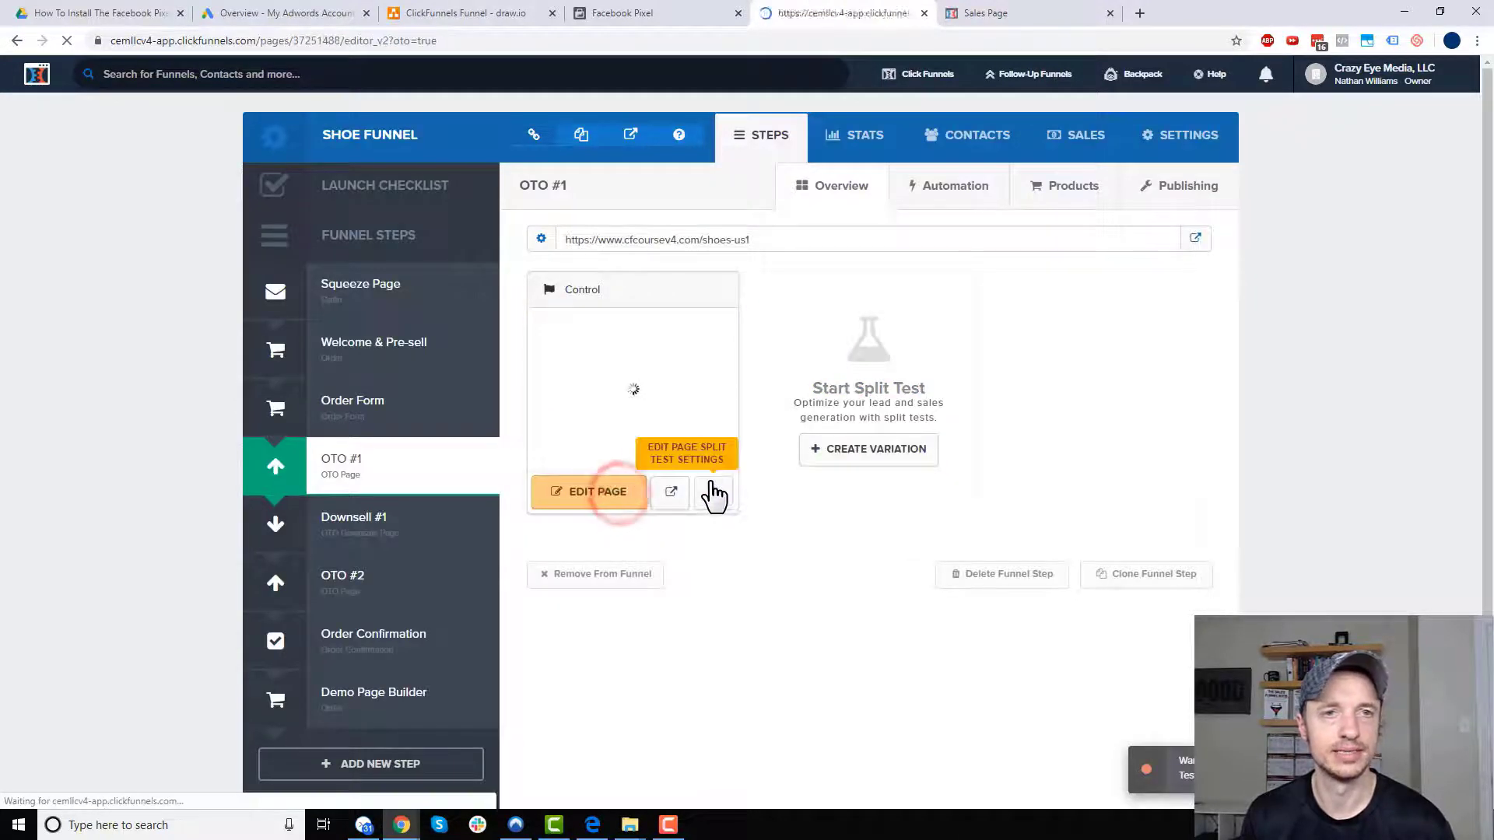
scroll(822, 486, down, 2)
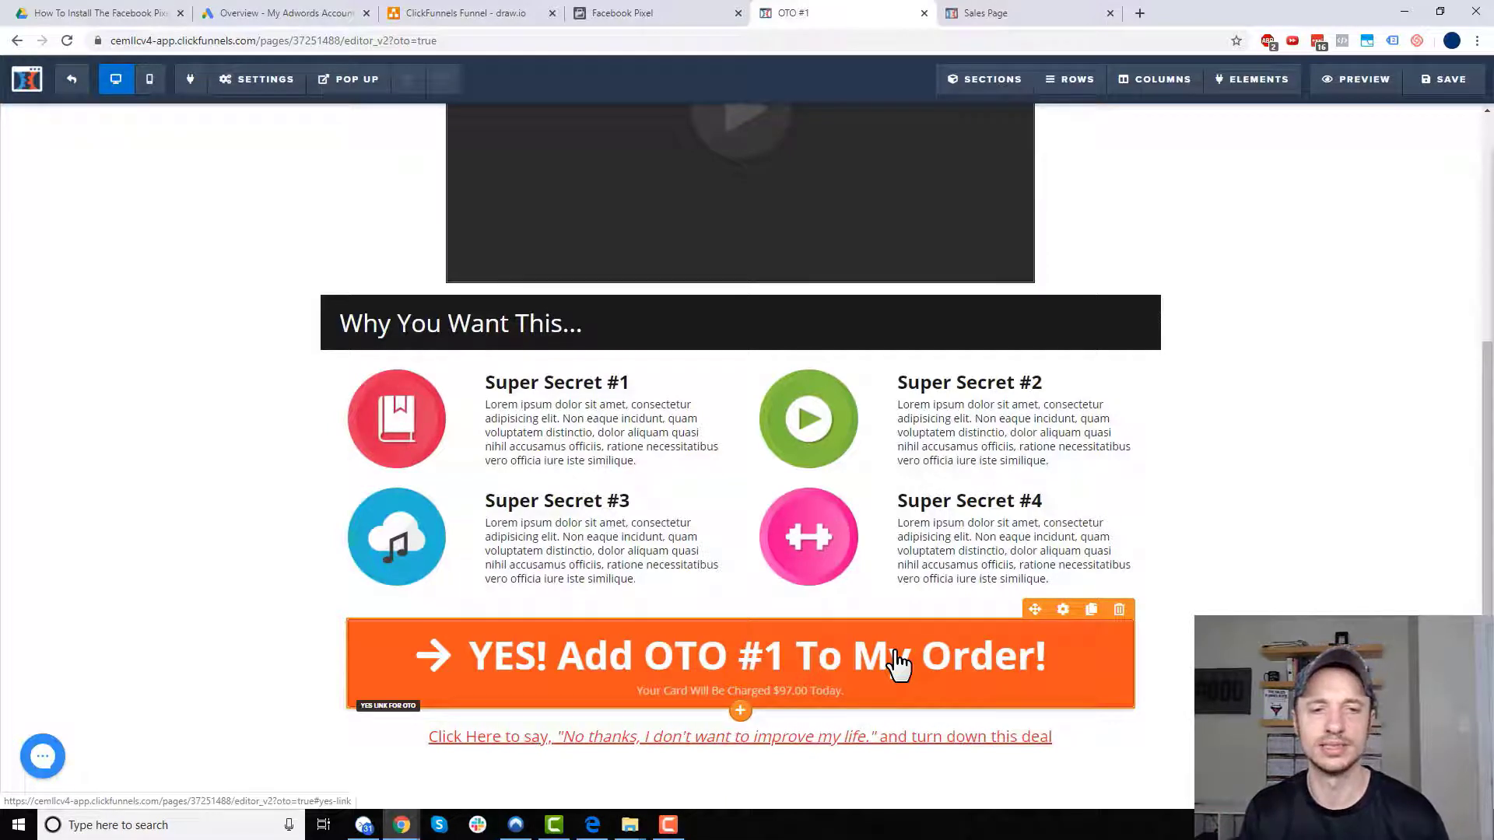
- Change the OTO #1 button text to 'YES! I want the Shoe Laces for $10!' and clear its subtext
click(1066, 609)
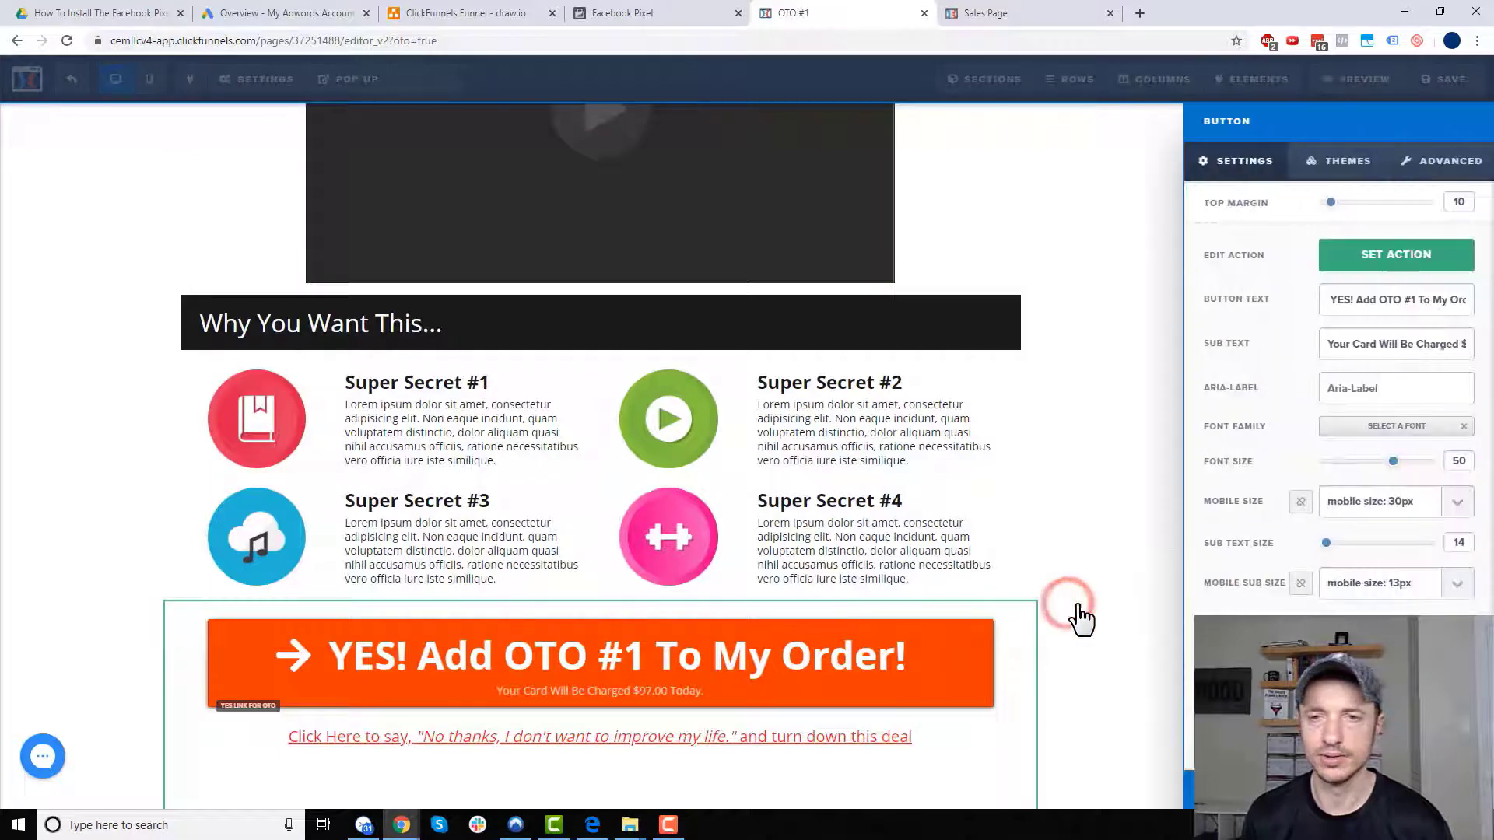
triple_click(1435, 299)
text(YES! I)
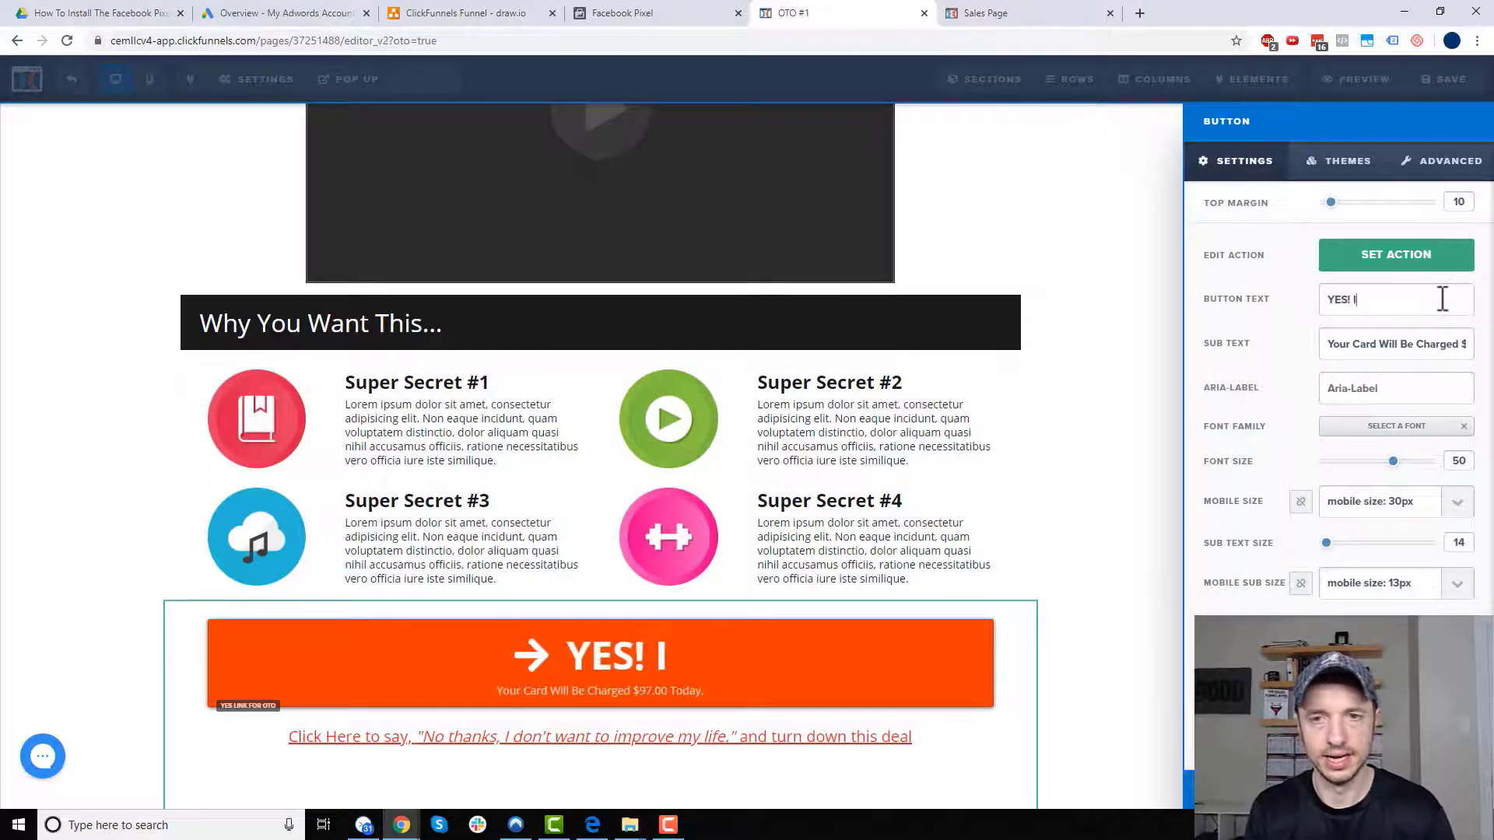
text( want the Shoe Laces)
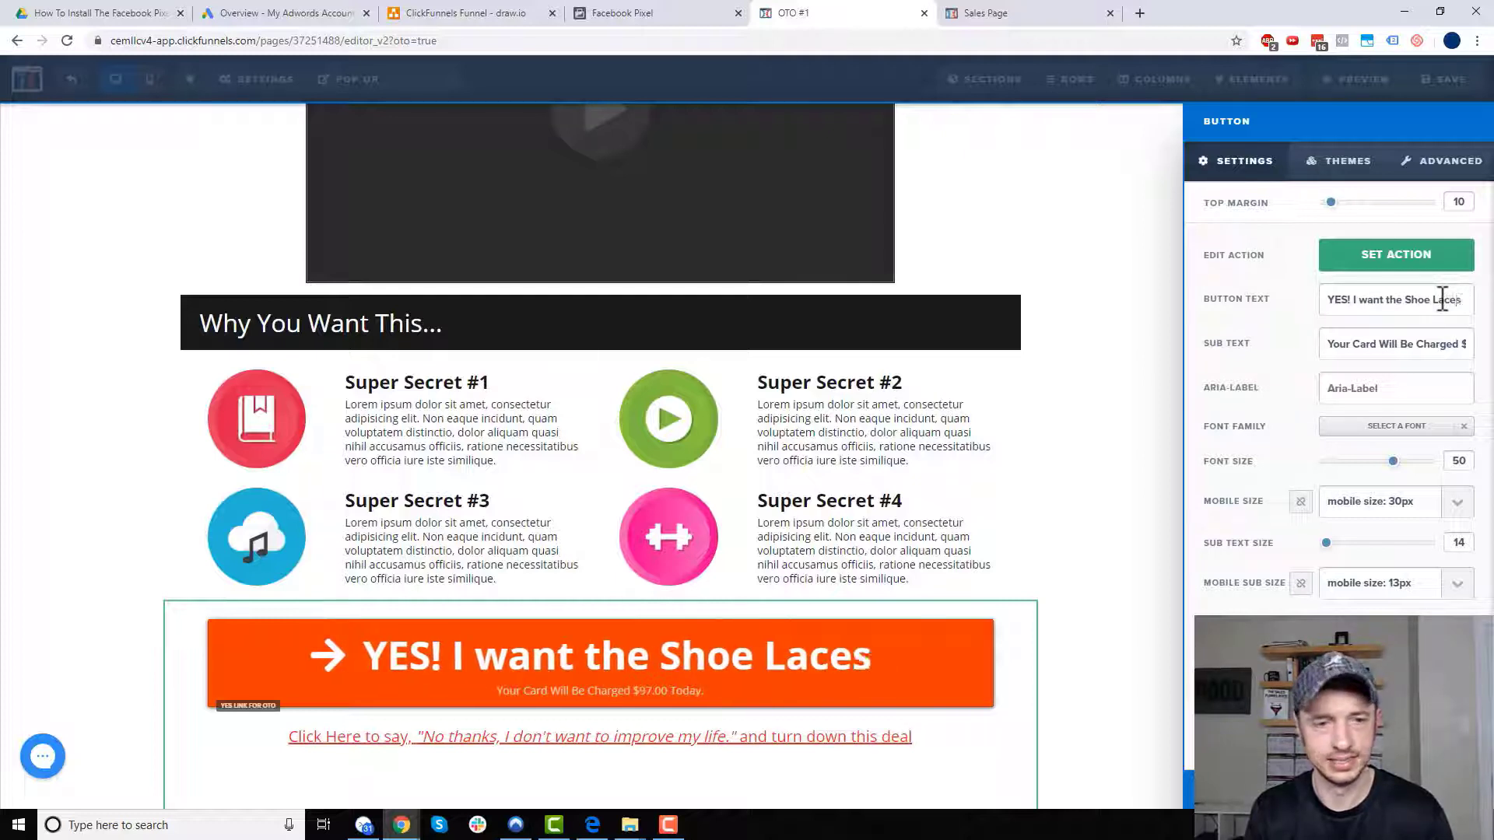
text( for $10)
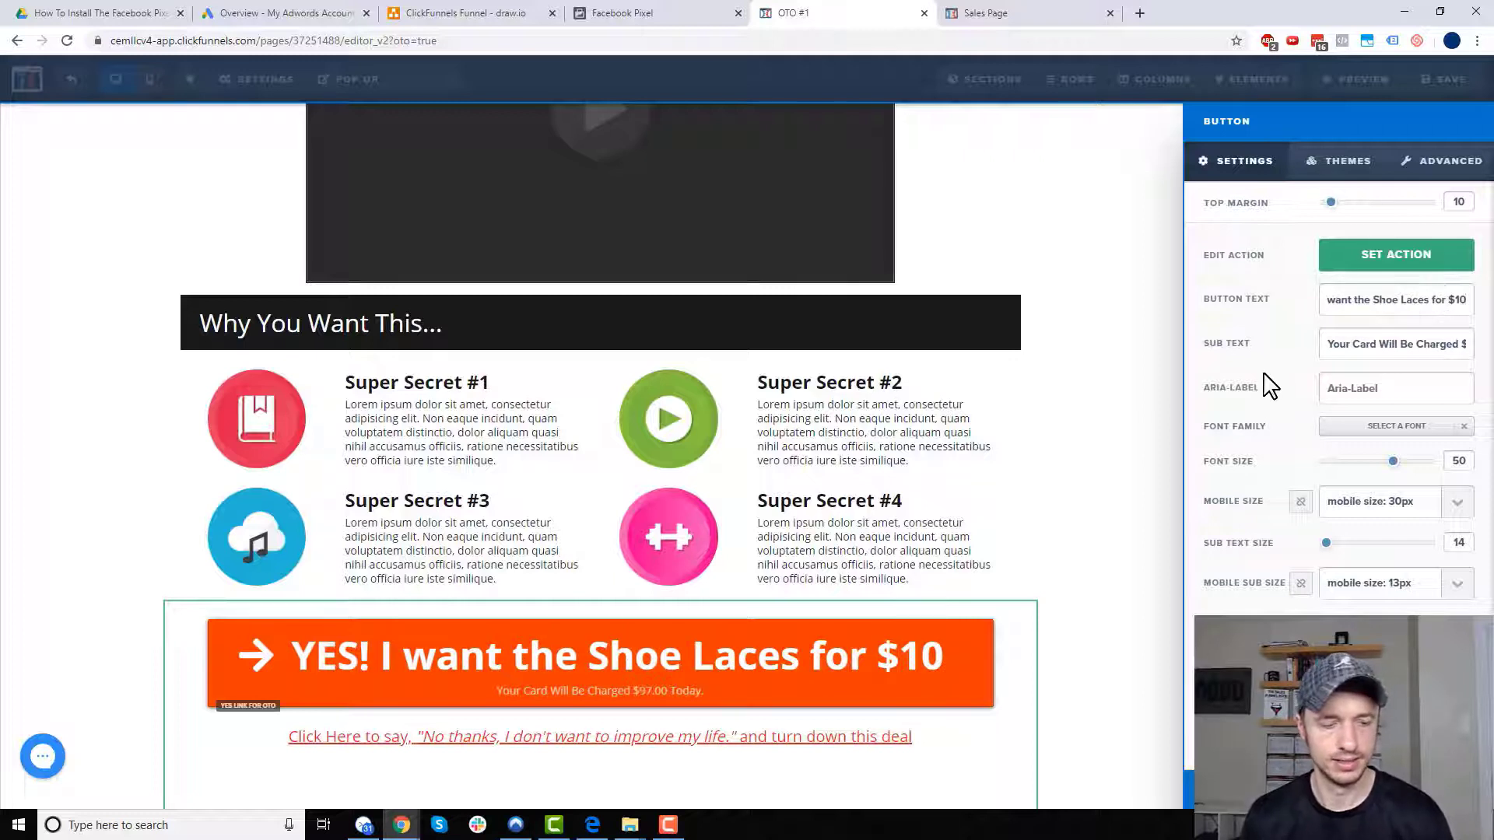
text(!)
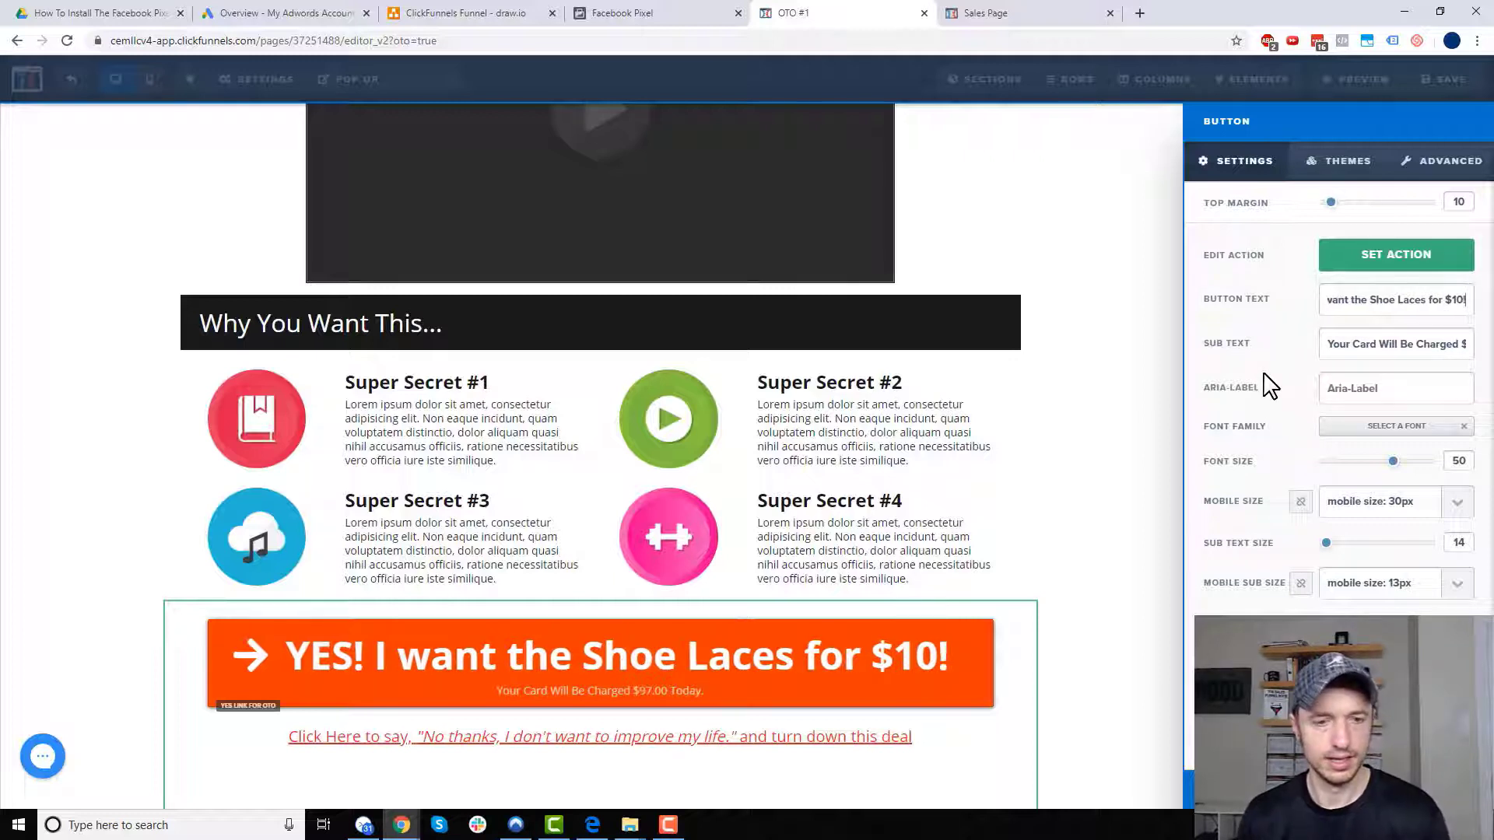
click(1358, 345)
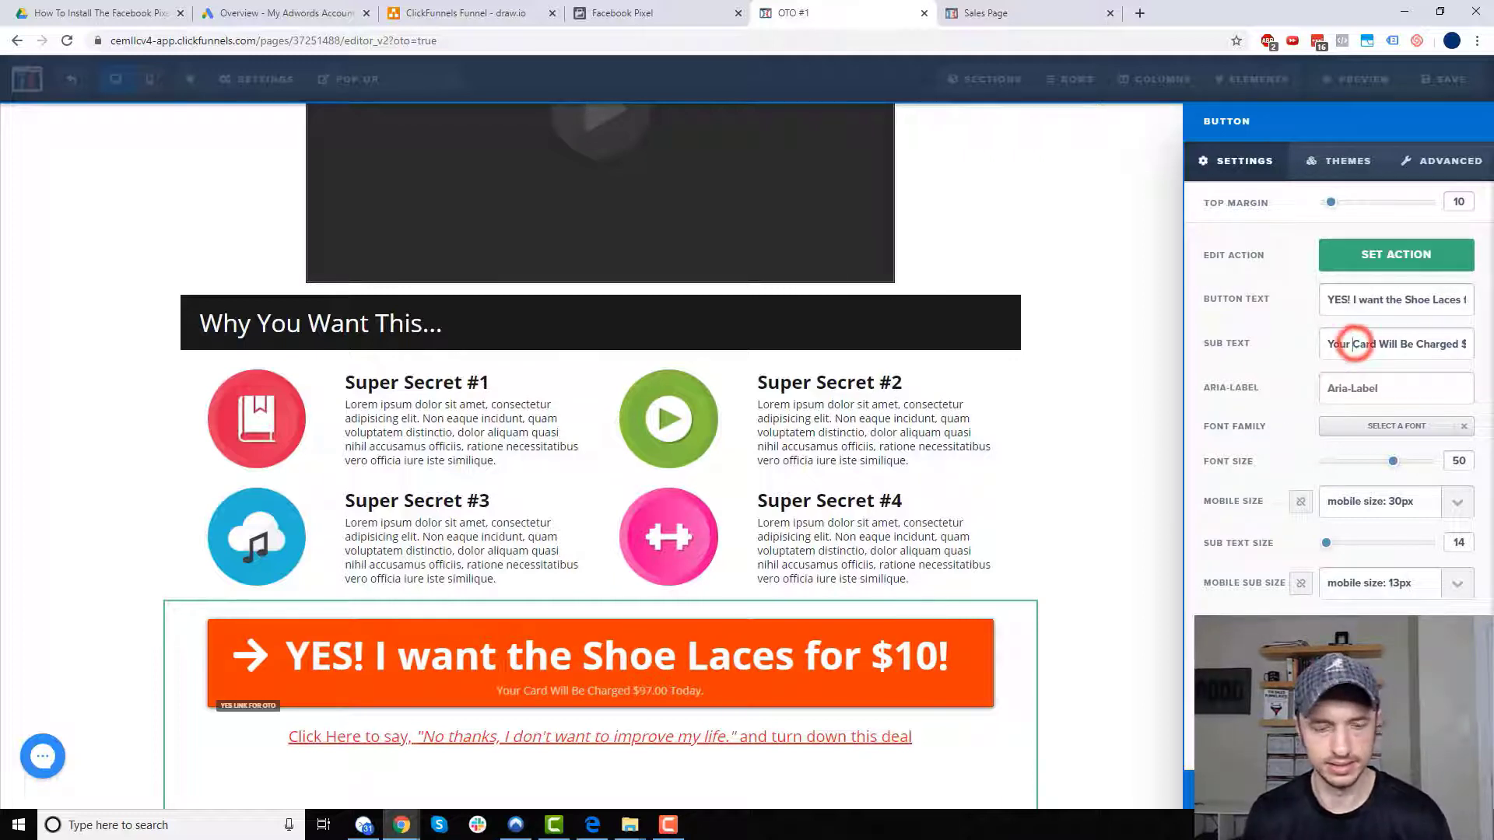
key(ctrl+a)
key(BackSpace)
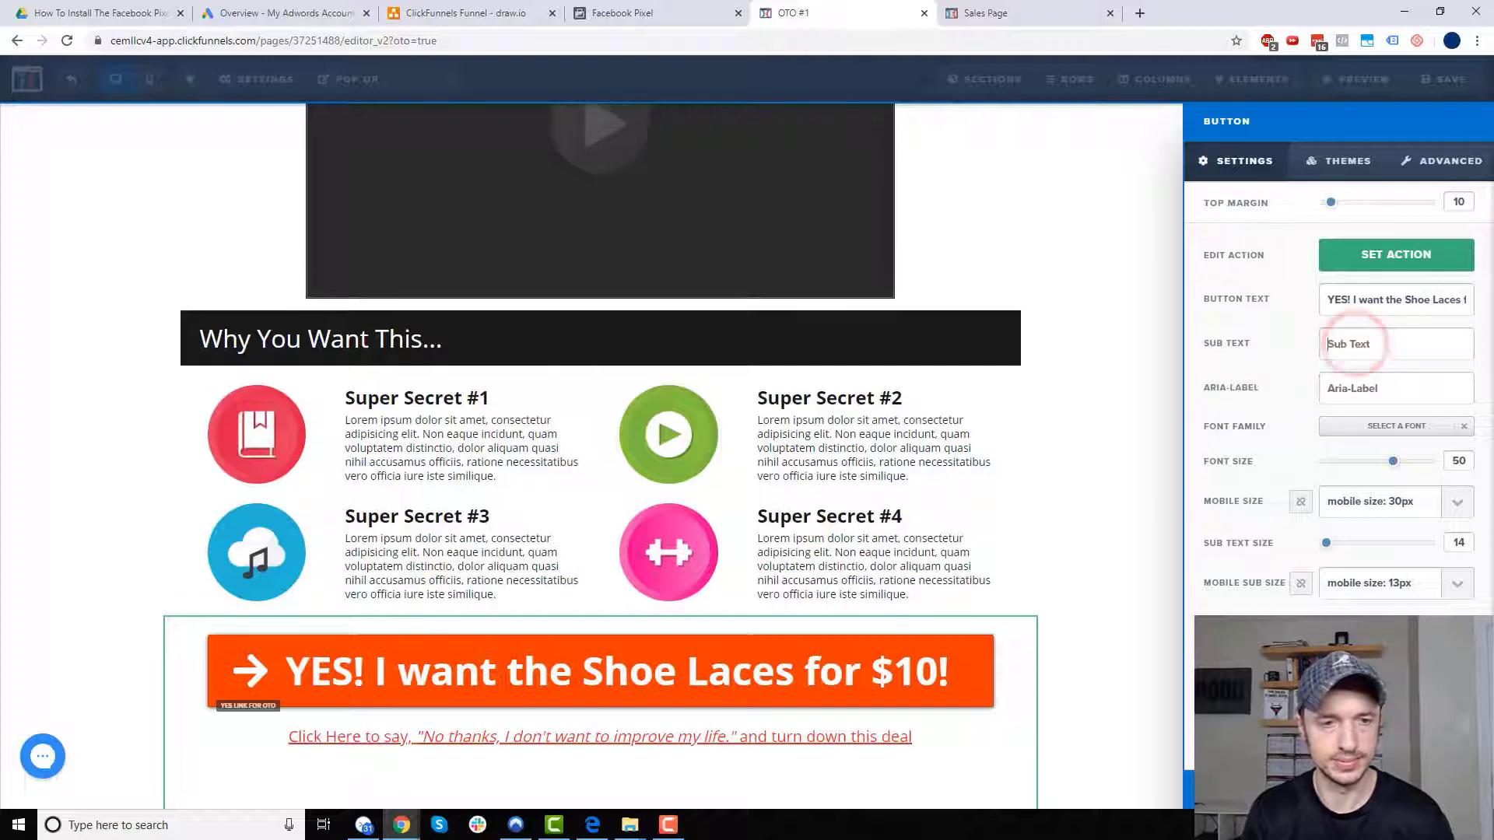
click(1120, 451)
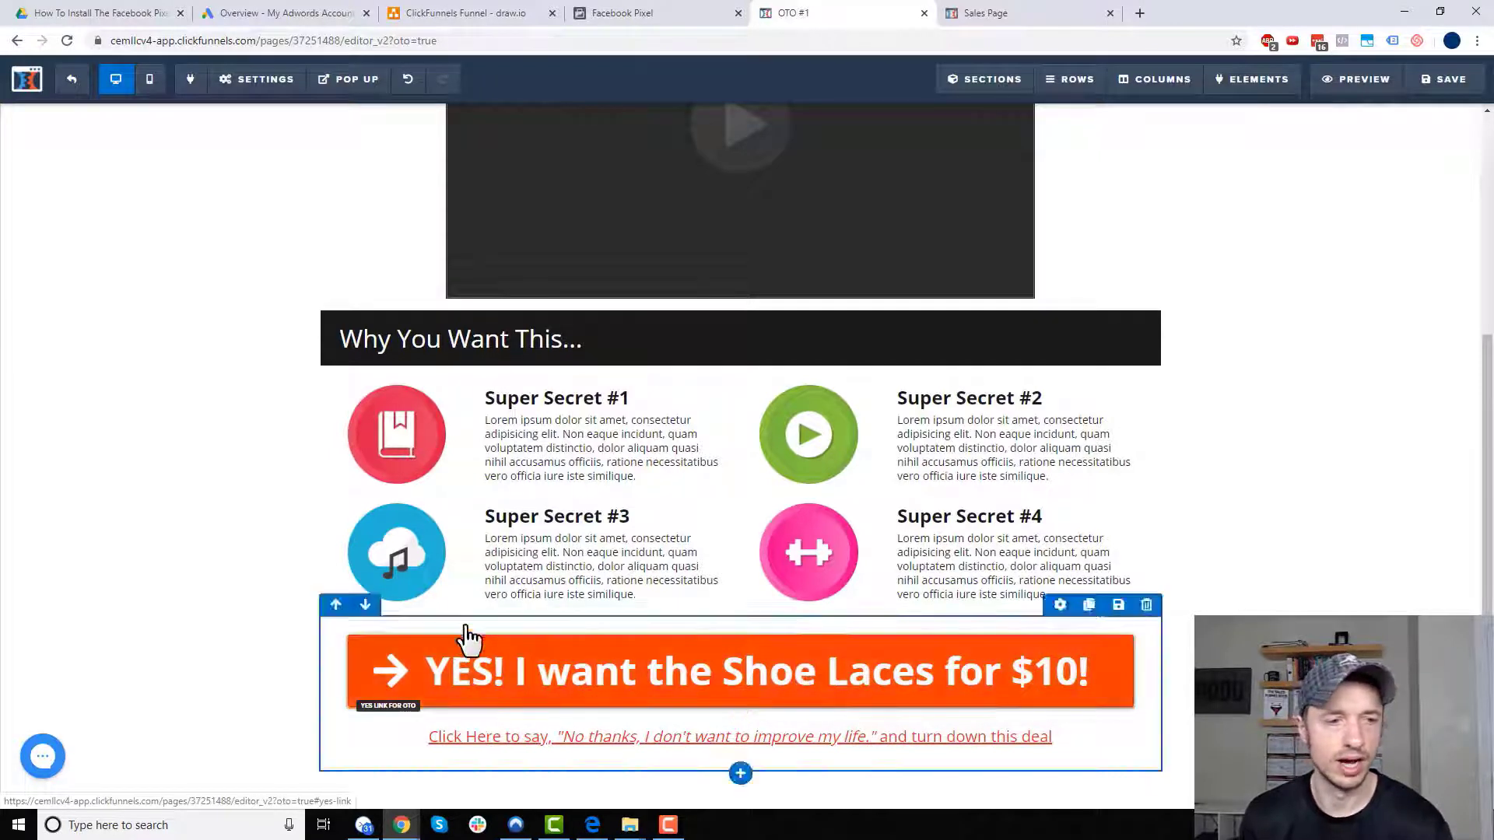
- Edit the $10.00 headline above the button, first trying size 34 in black
click(1051, 624)
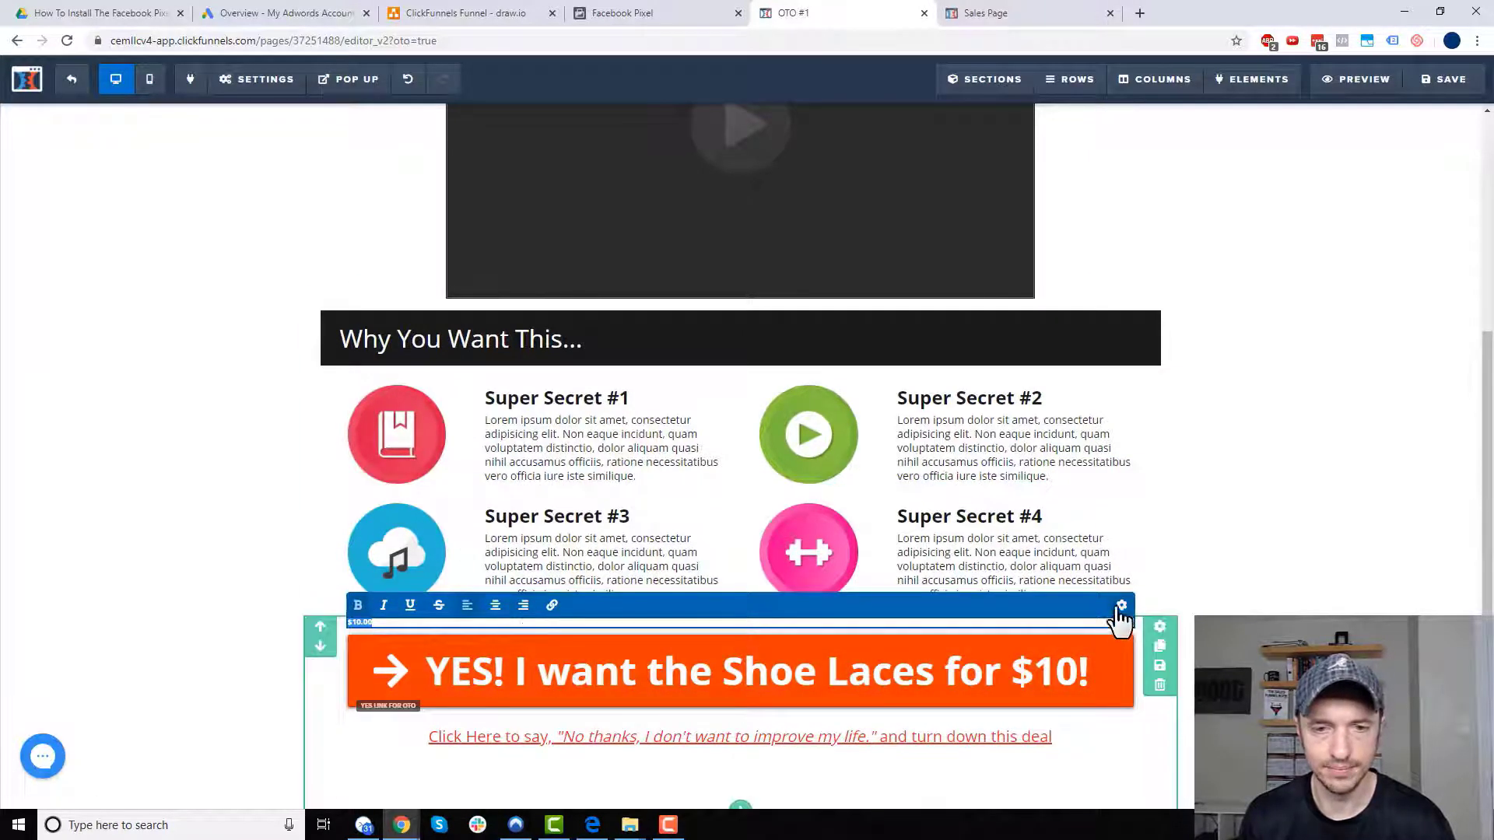
click(1118, 607)
click(1323, 280)
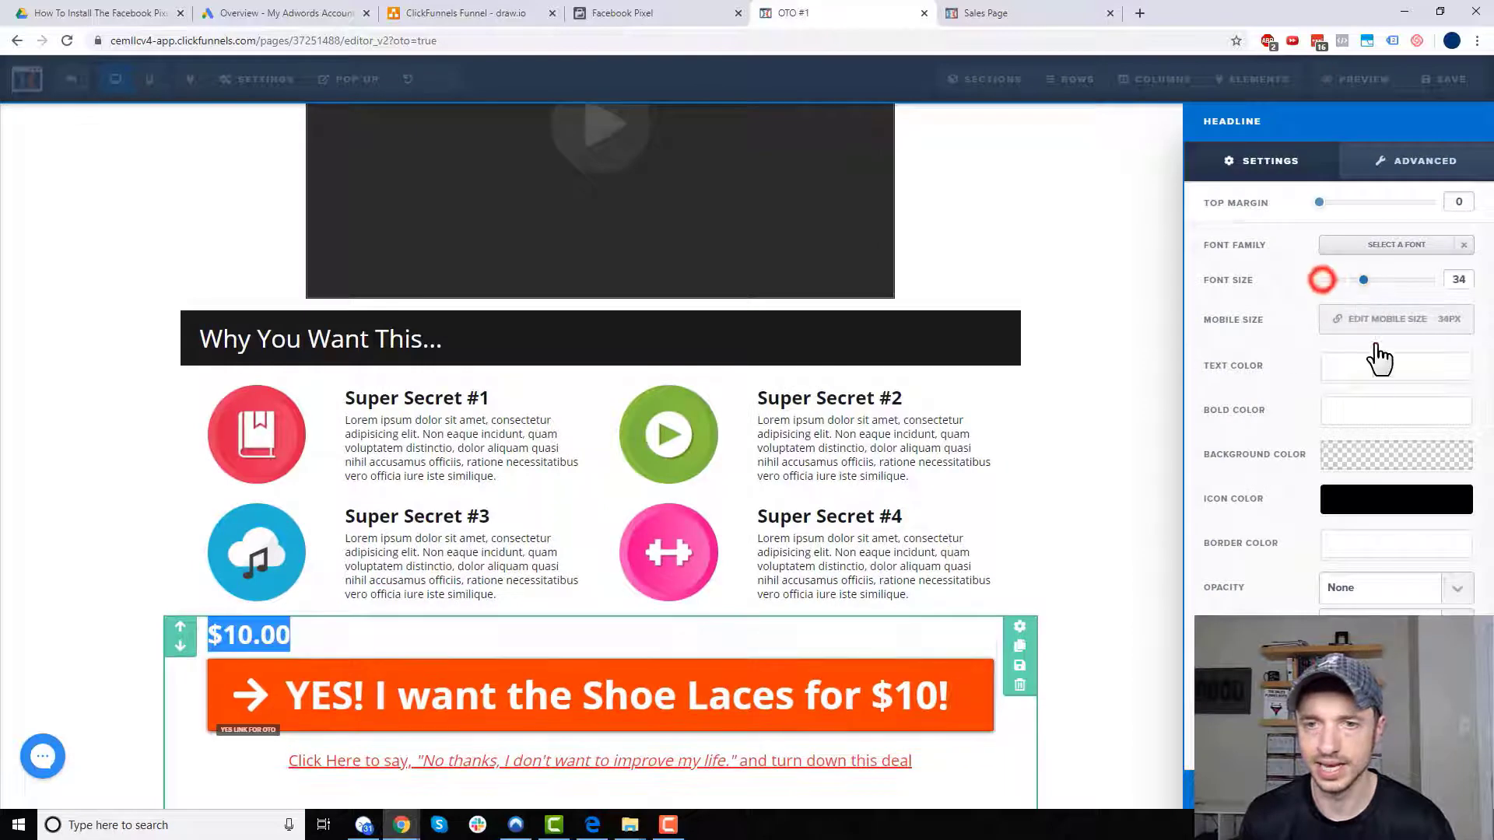
click(1371, 363)
click(1227, 421)
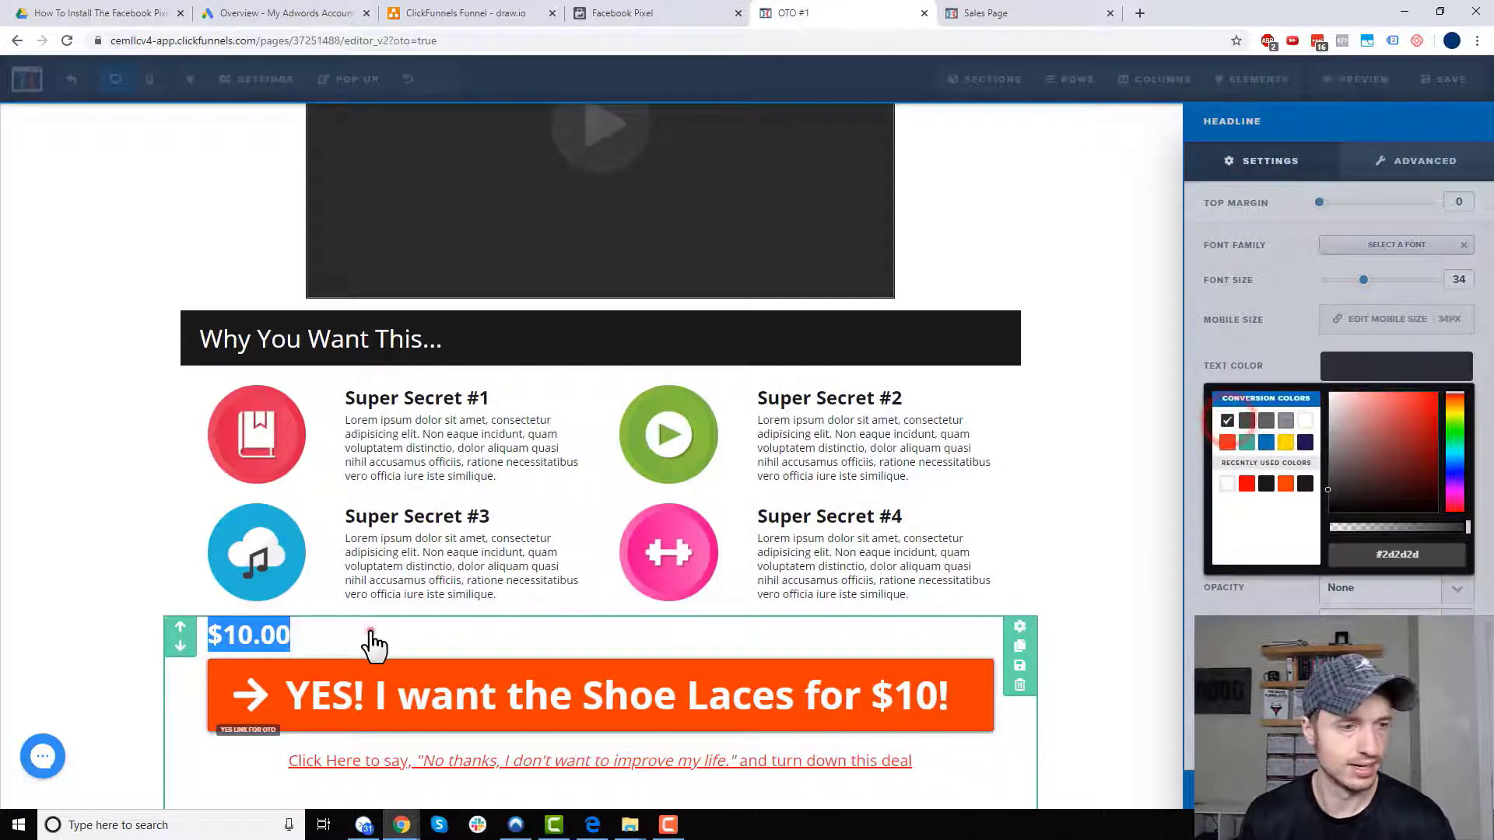
click(371, 635)
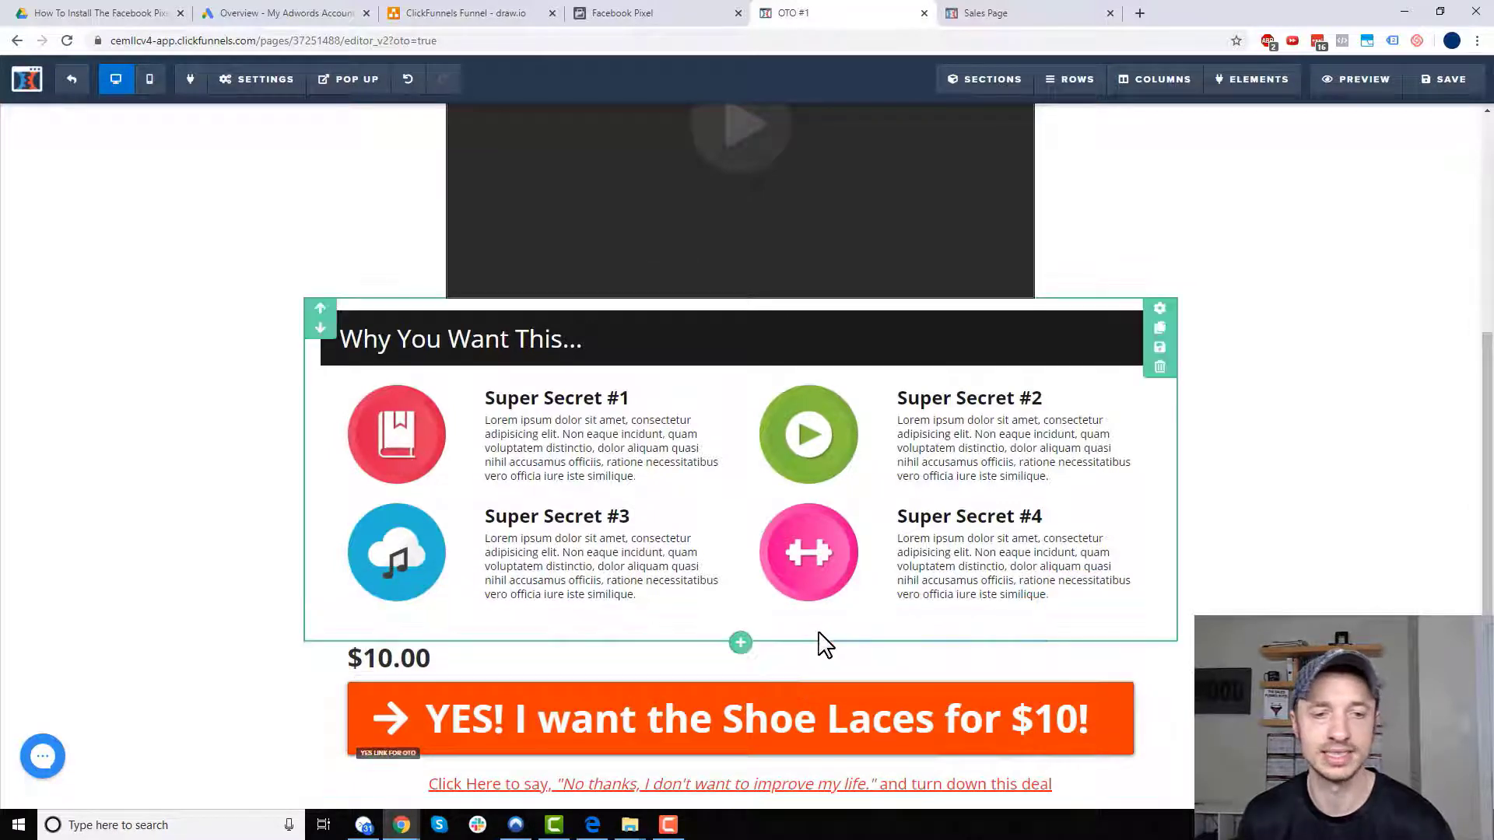
- Shrink the $10.00 headline to size 10 in white and save the OTO #1 page
click(1063, 608)
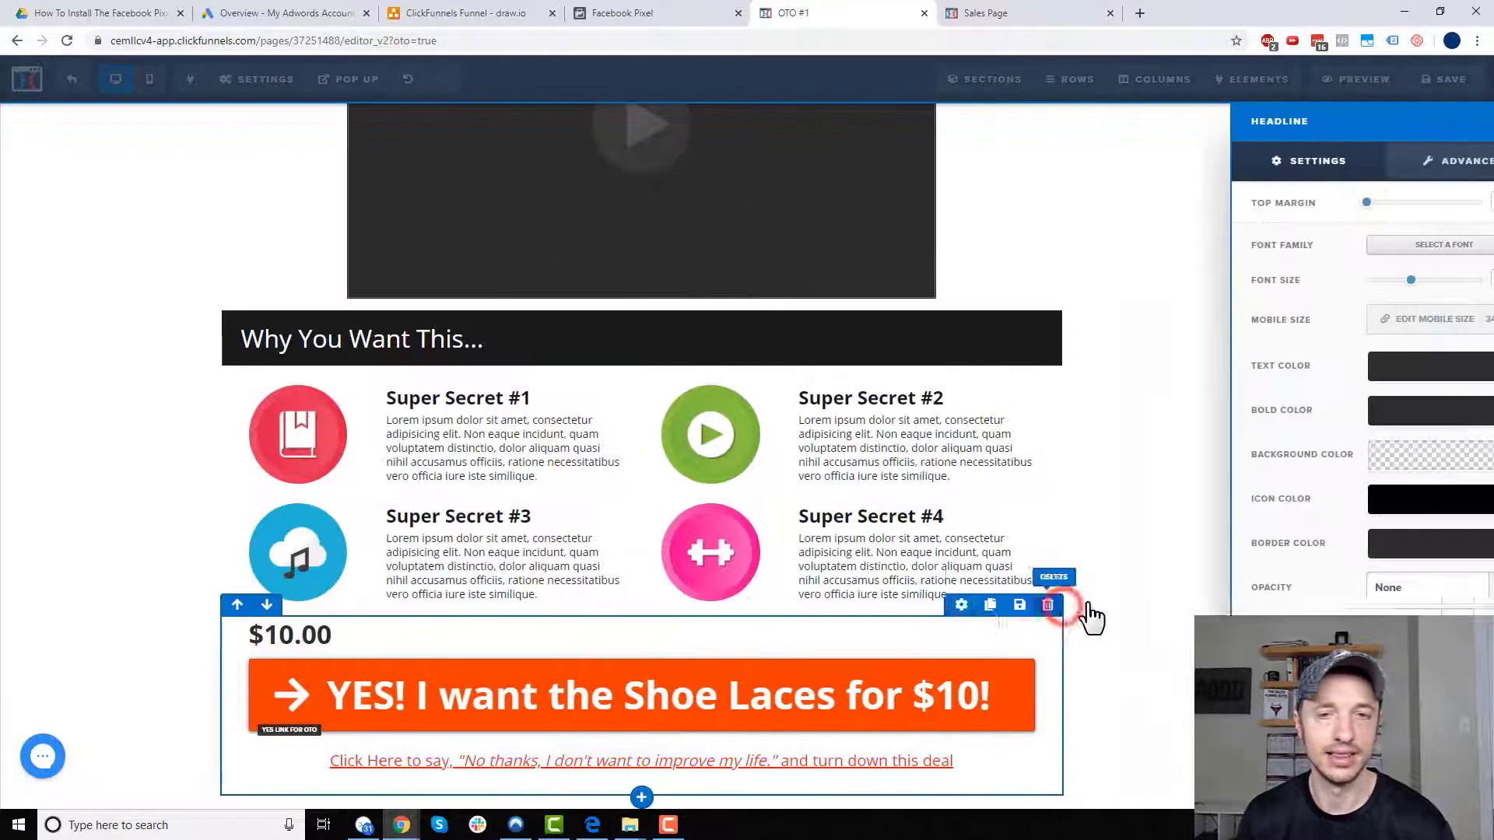
drag(1363, 281, 1321, 281)
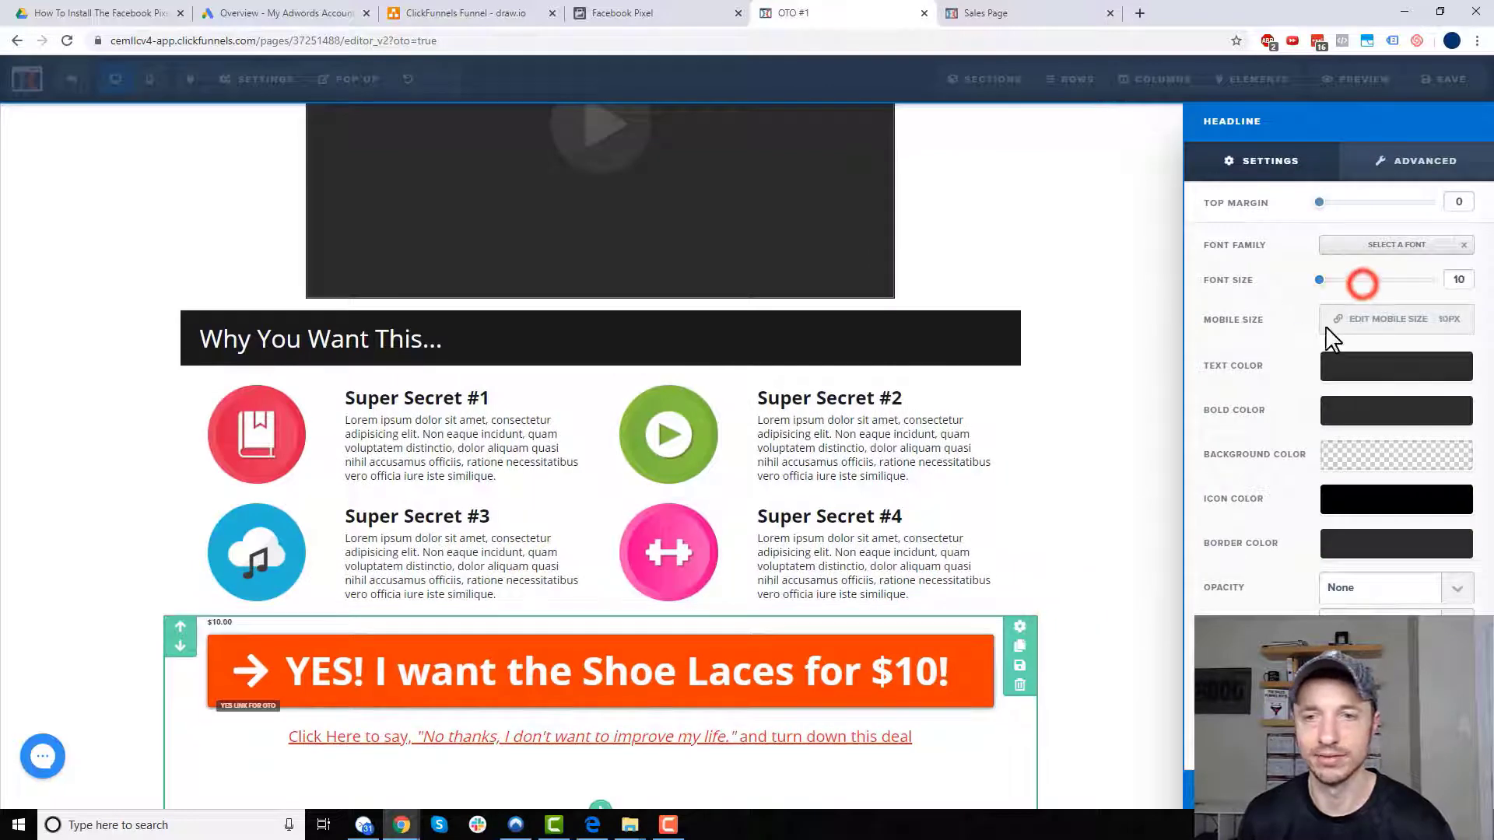
click(1408, 367)
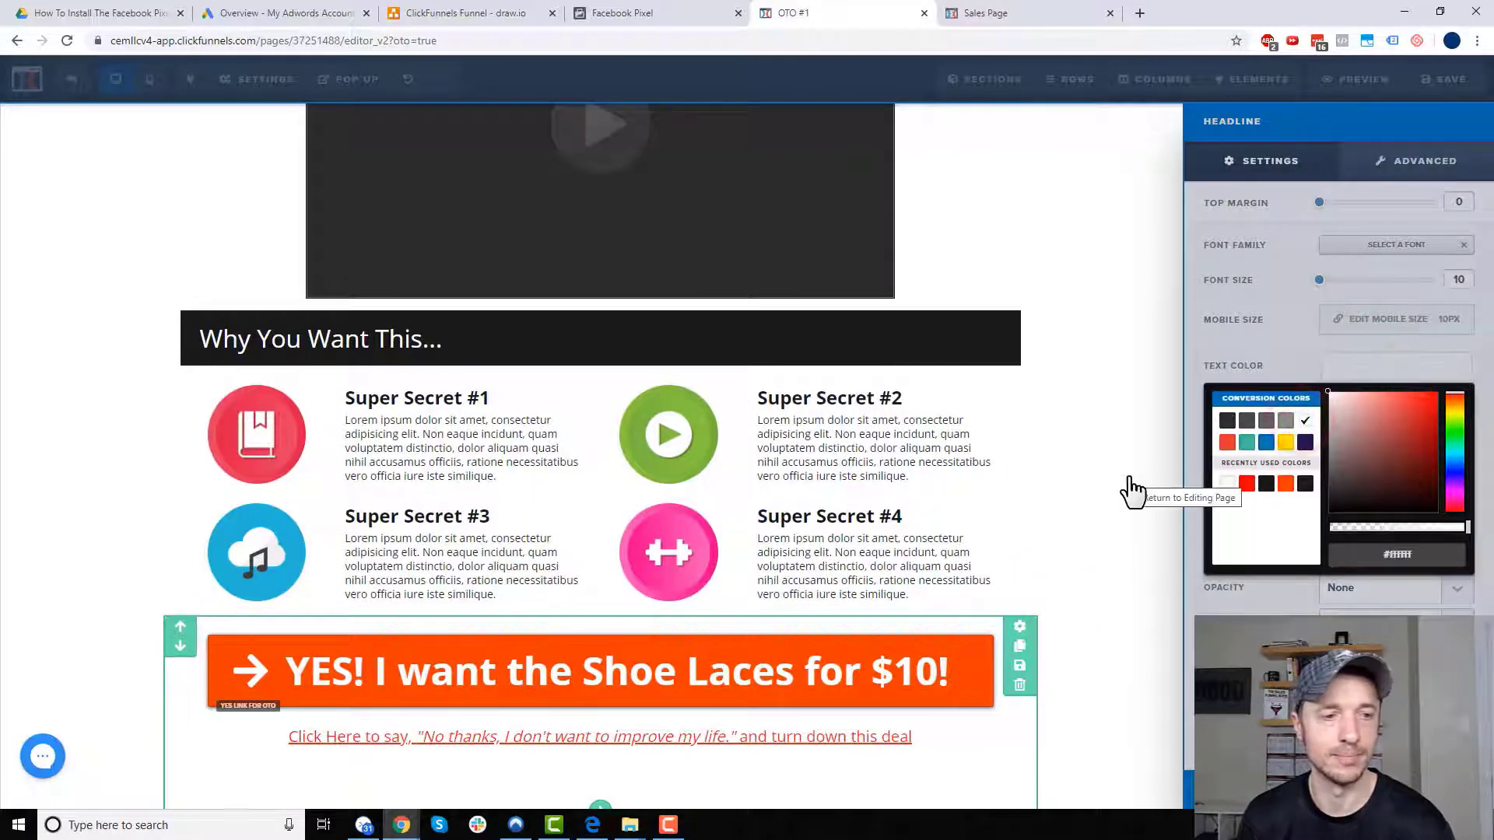
click(1128, 477)
click(90, 580)
scroll(91, 575, down, 1)
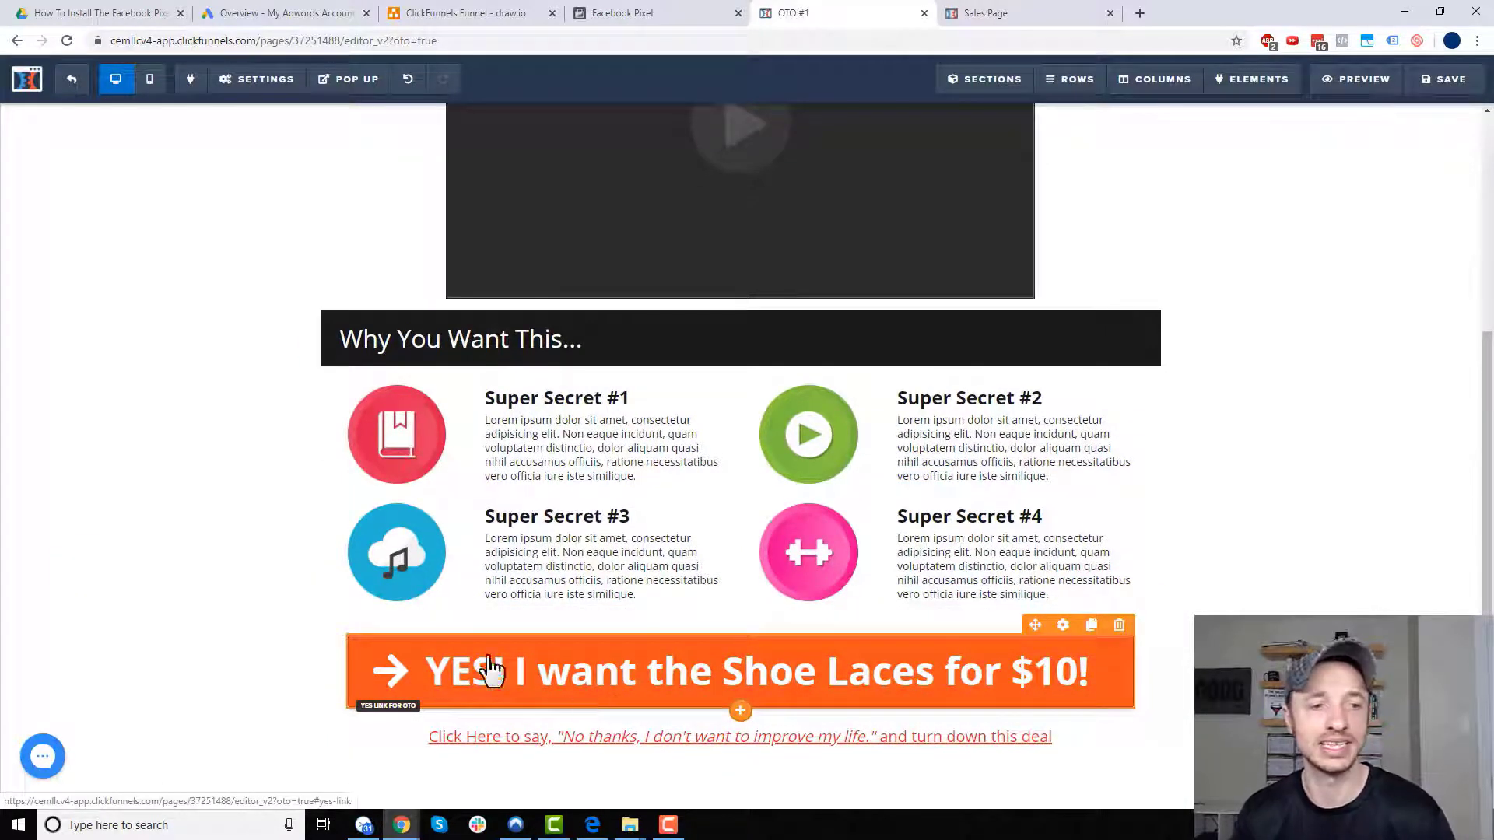
scroll(438, 658, up, 1)
click(1462, 85)
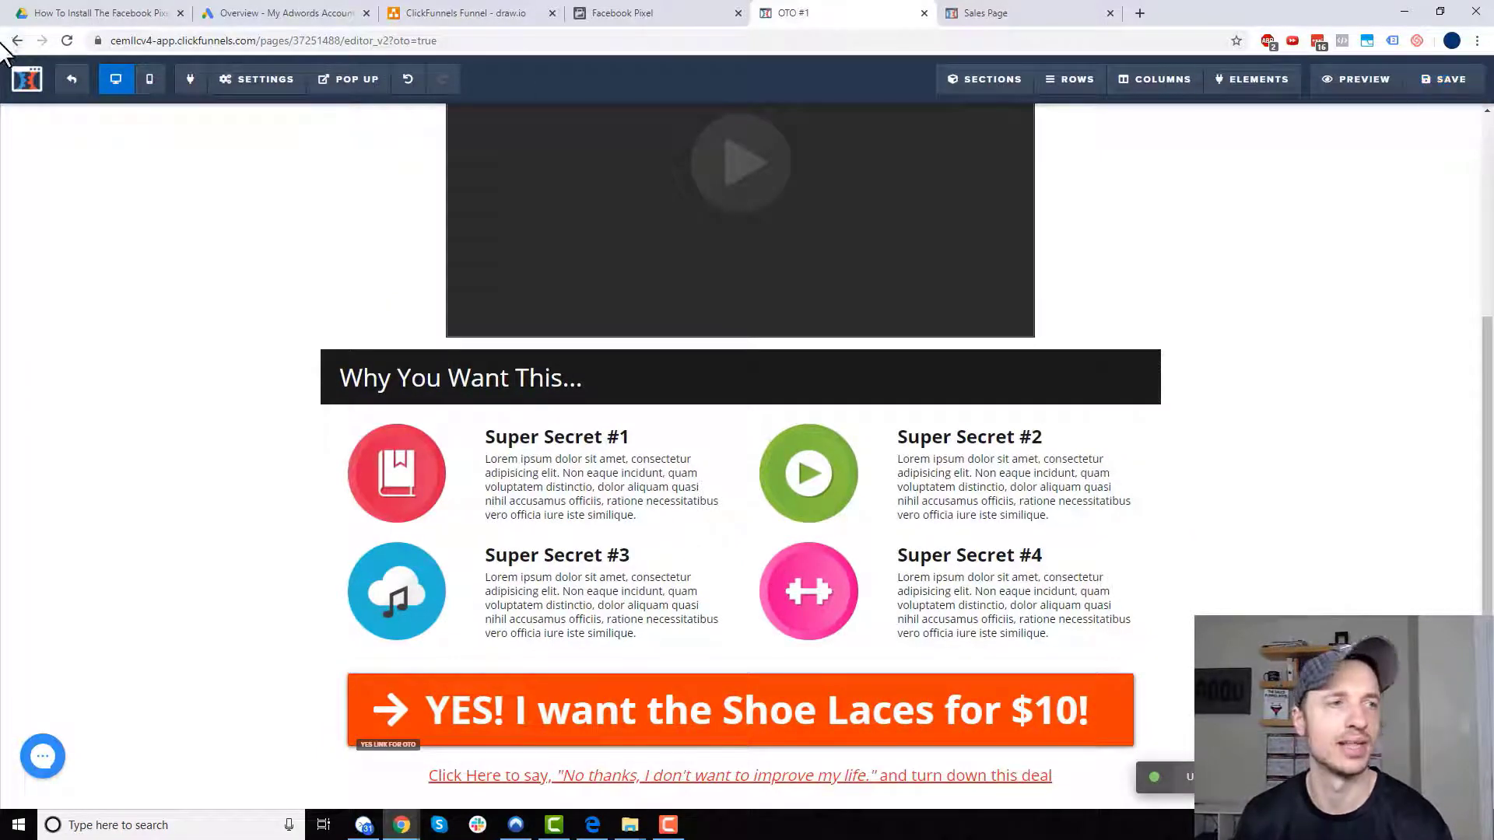
- Exit the OTO #1 editor and open the Downsell #1 page for editing
click(71, 78)
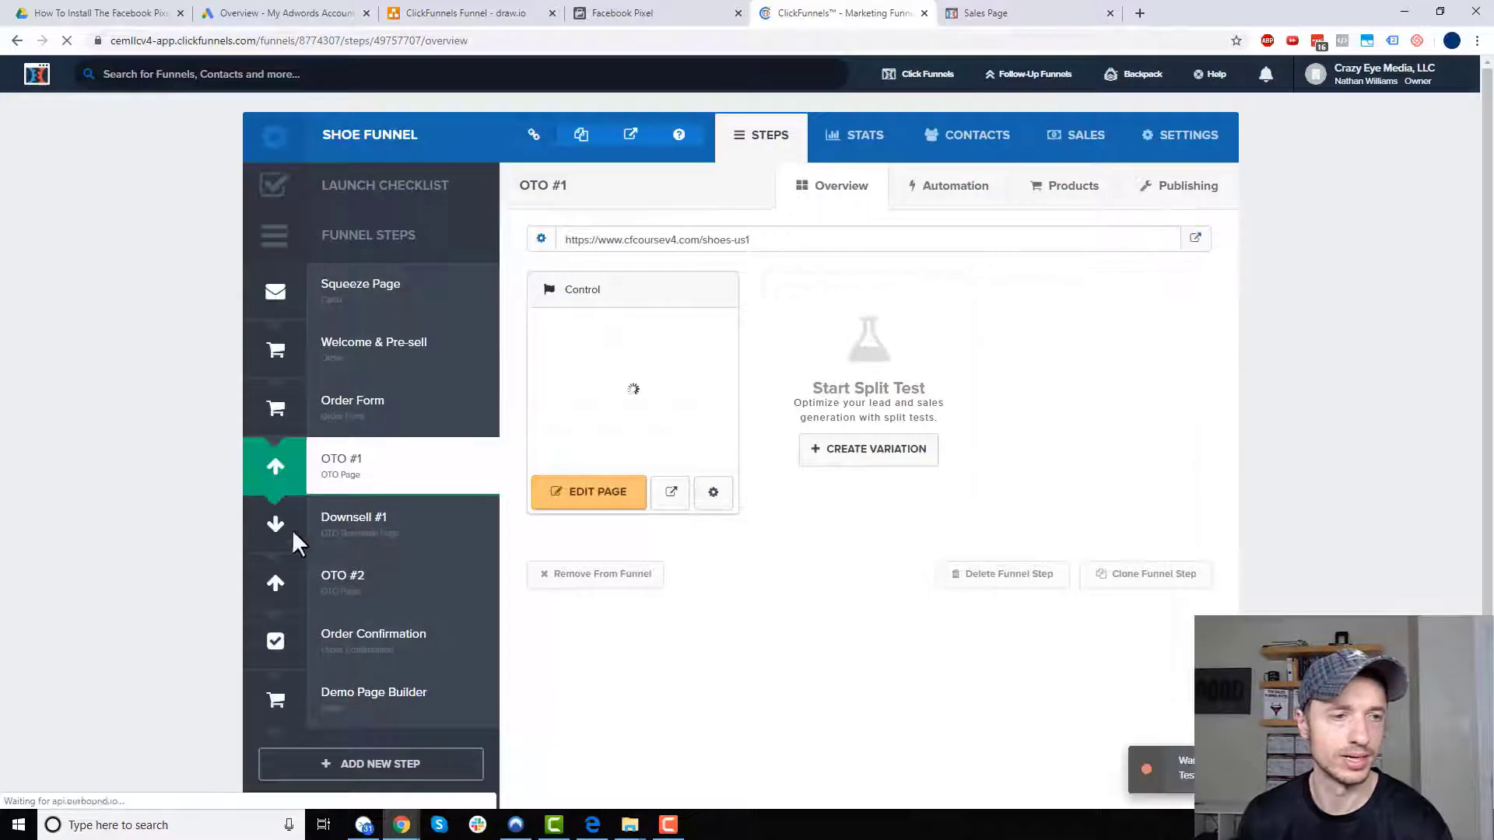
click(403, 520)
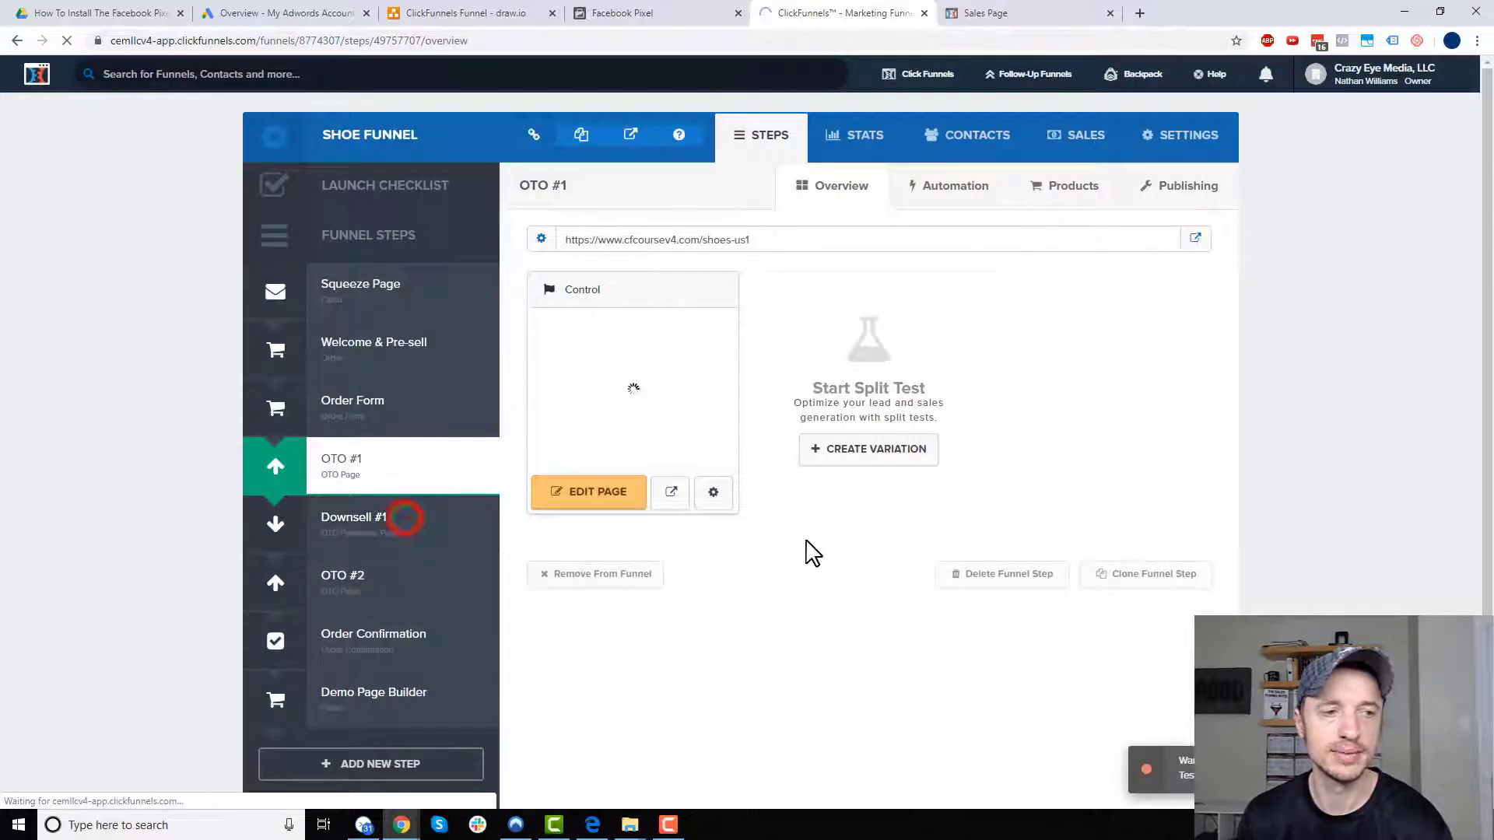
click(615, 504)
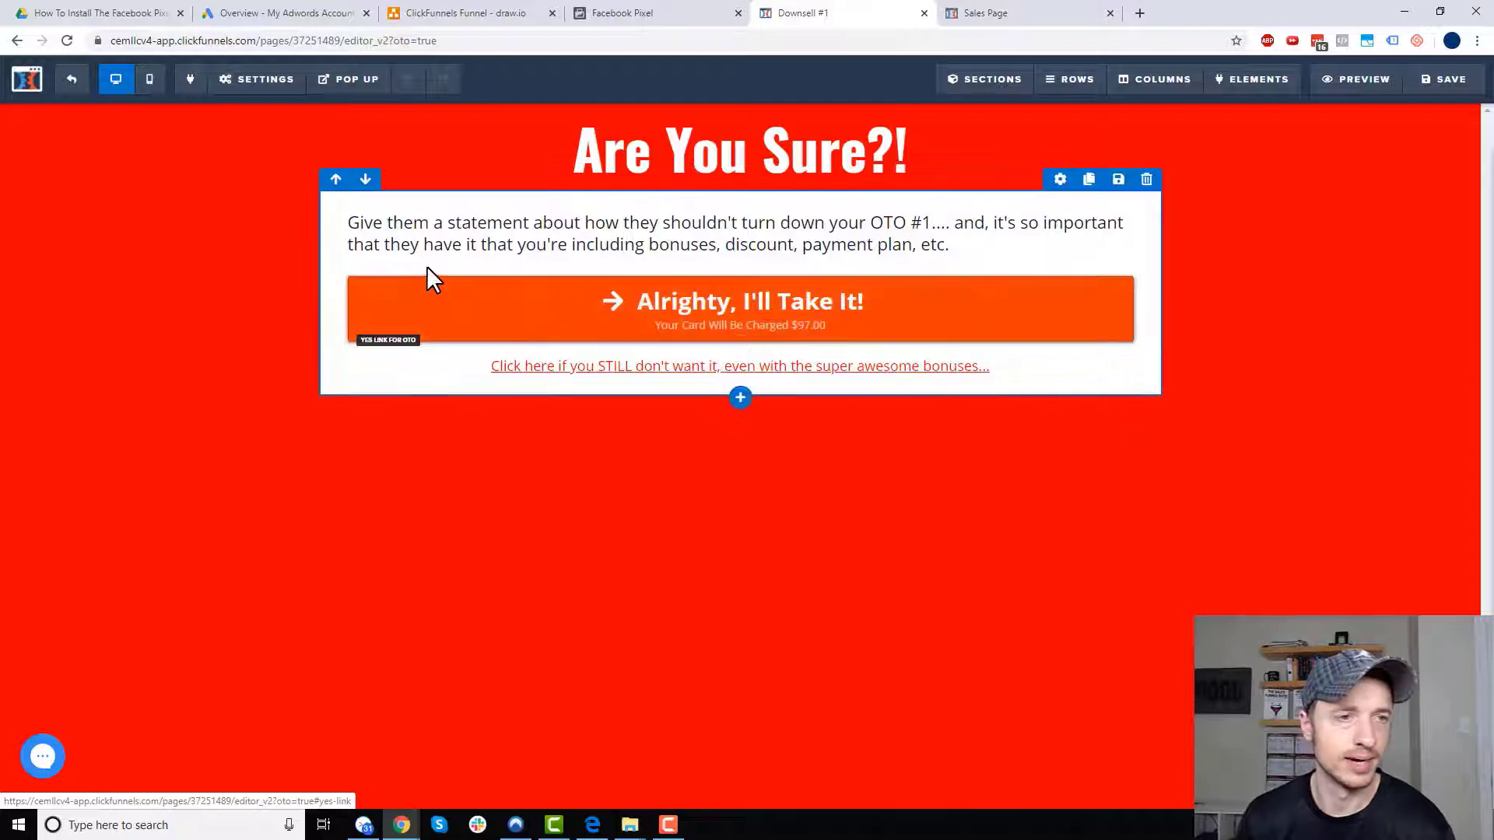
- Delete the $7.00 value text, save the Downsell #1 page, and go to the OTO #2 step
click(403, 261)
drag(419, 261, 328, 266)
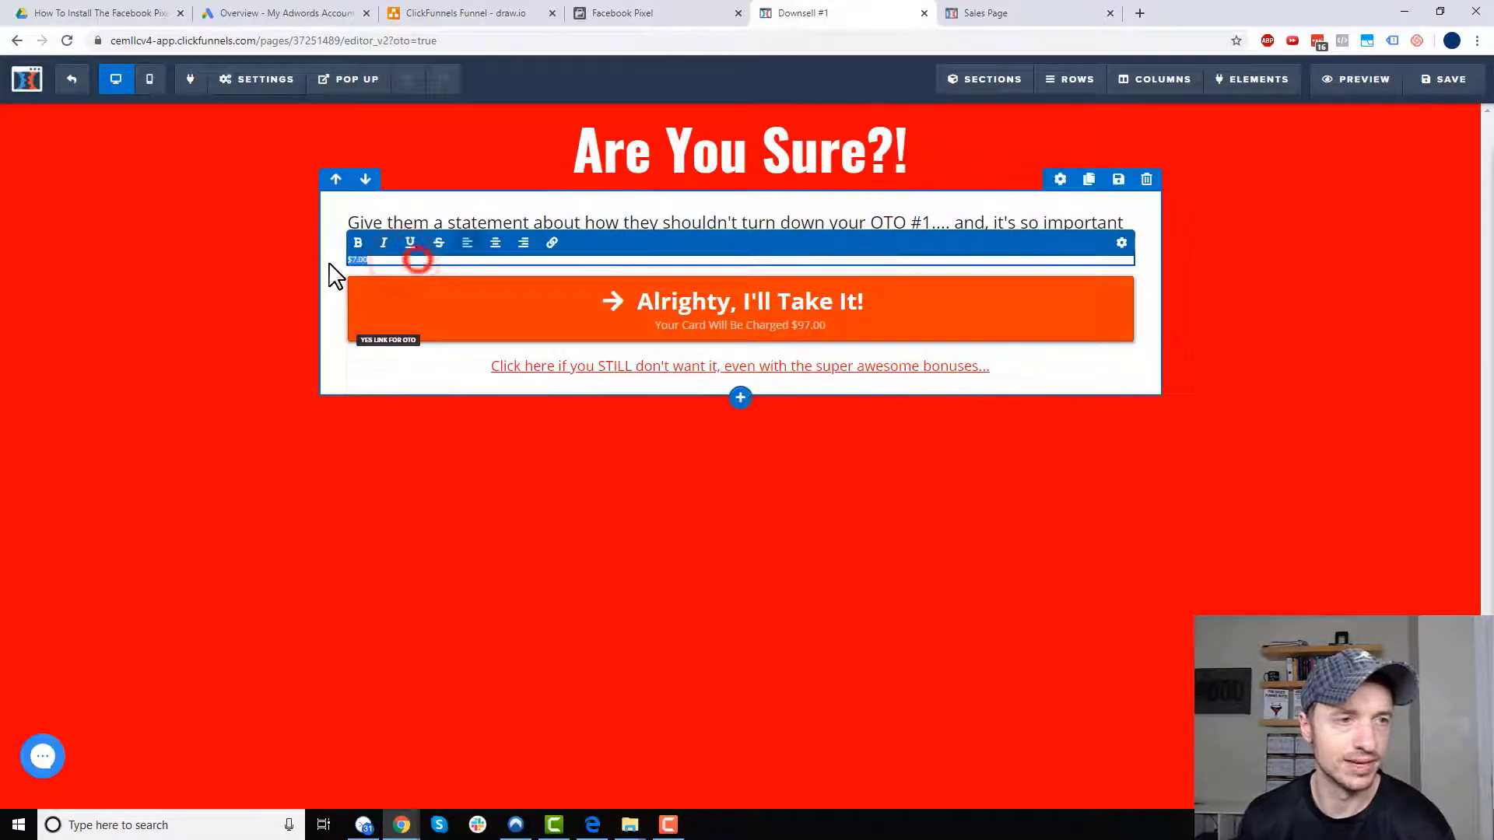
key(Delete)
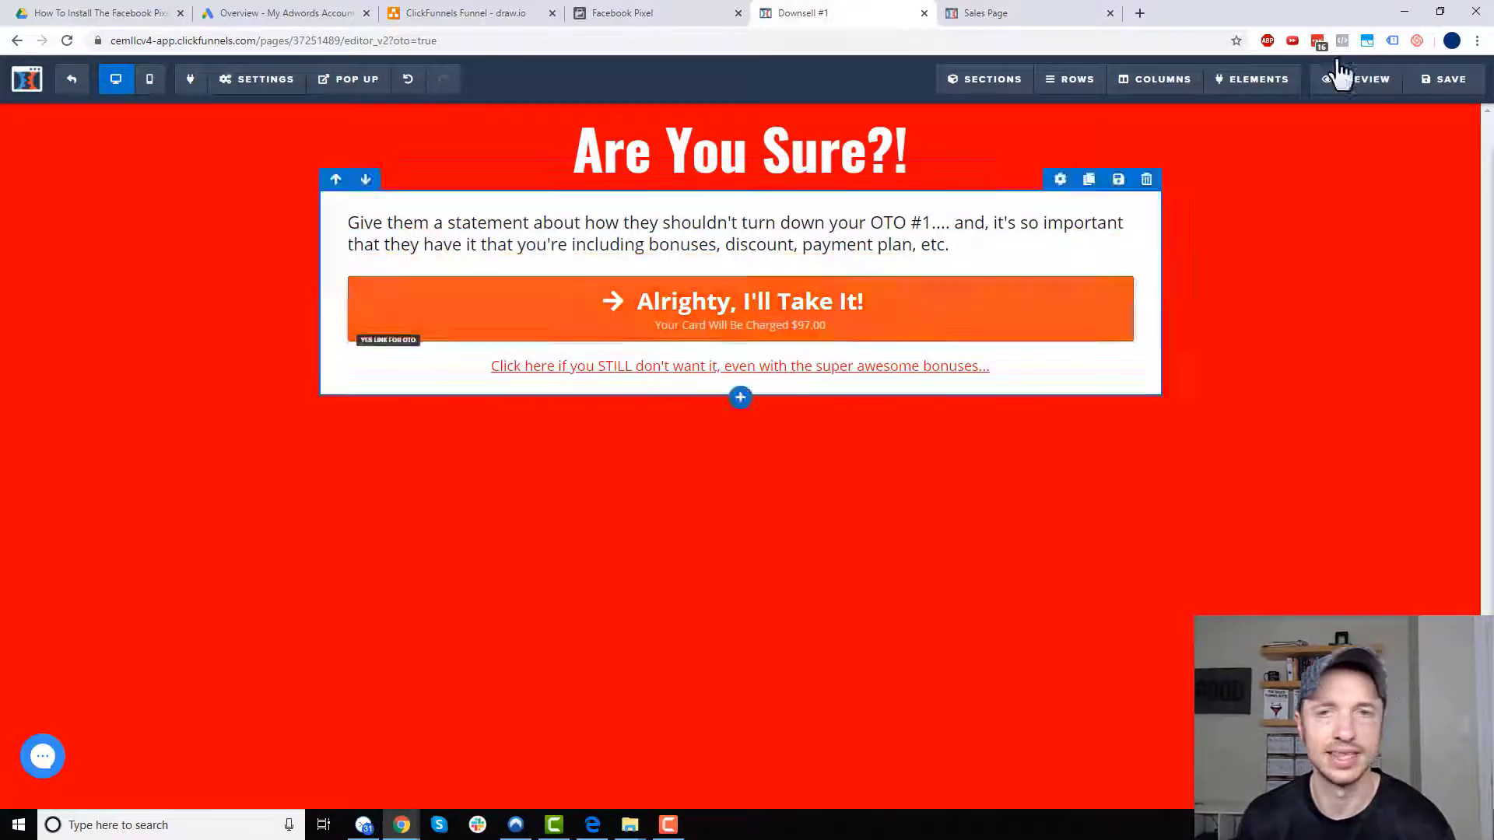
click(1439, 81)
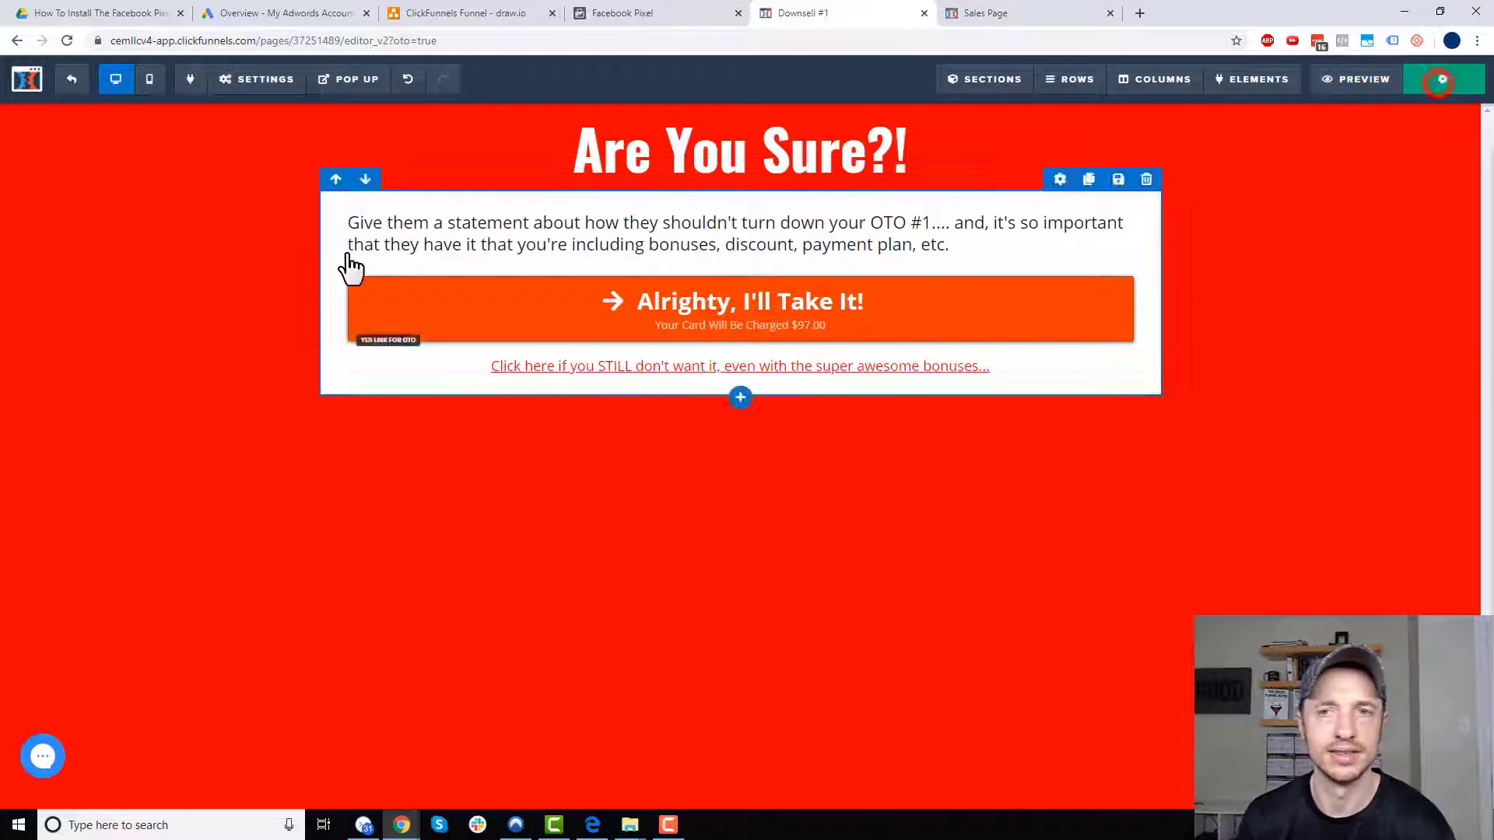
click(74, 87)
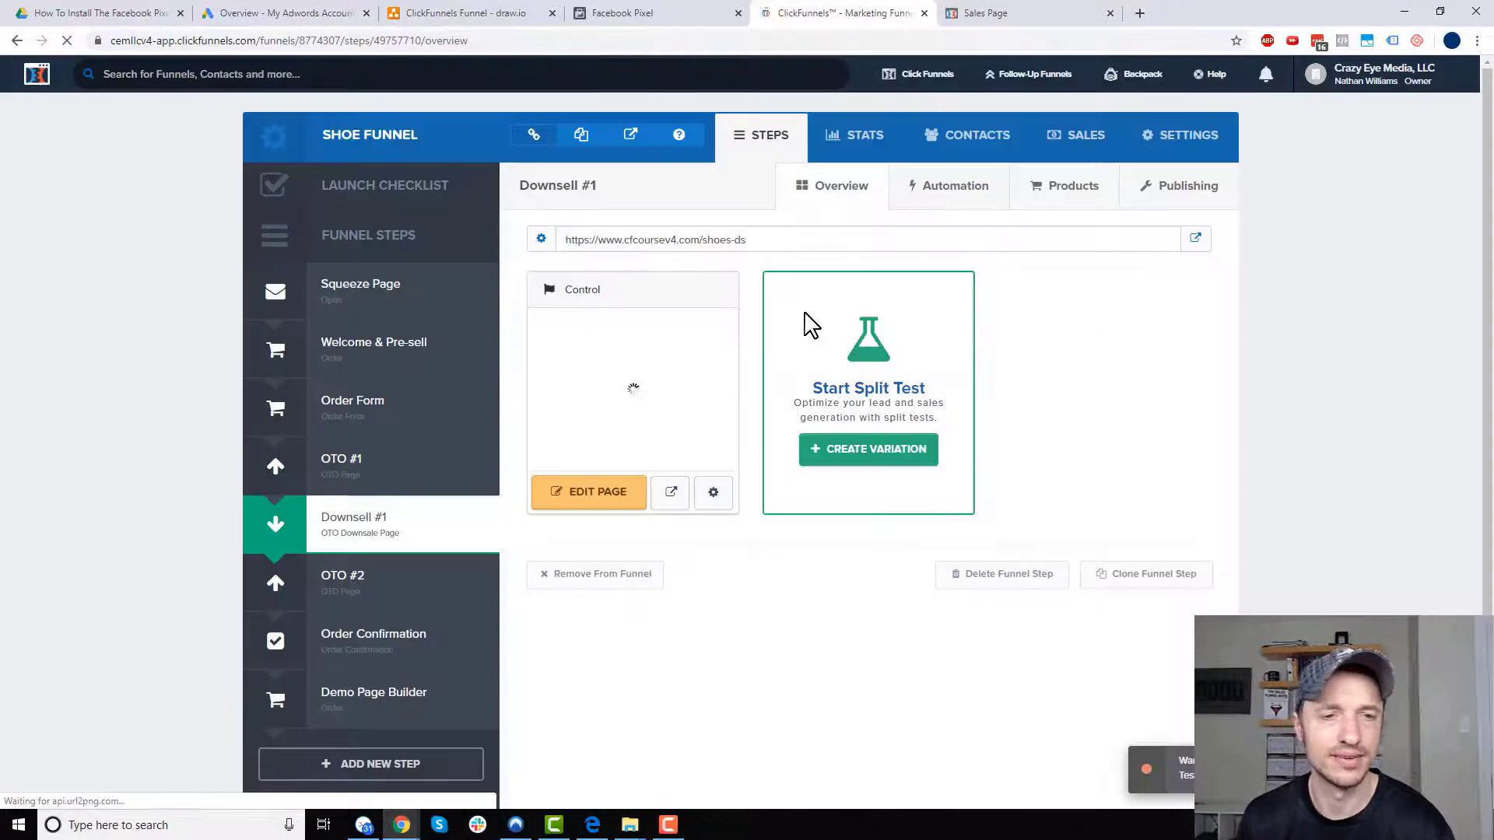
click(382, 583)
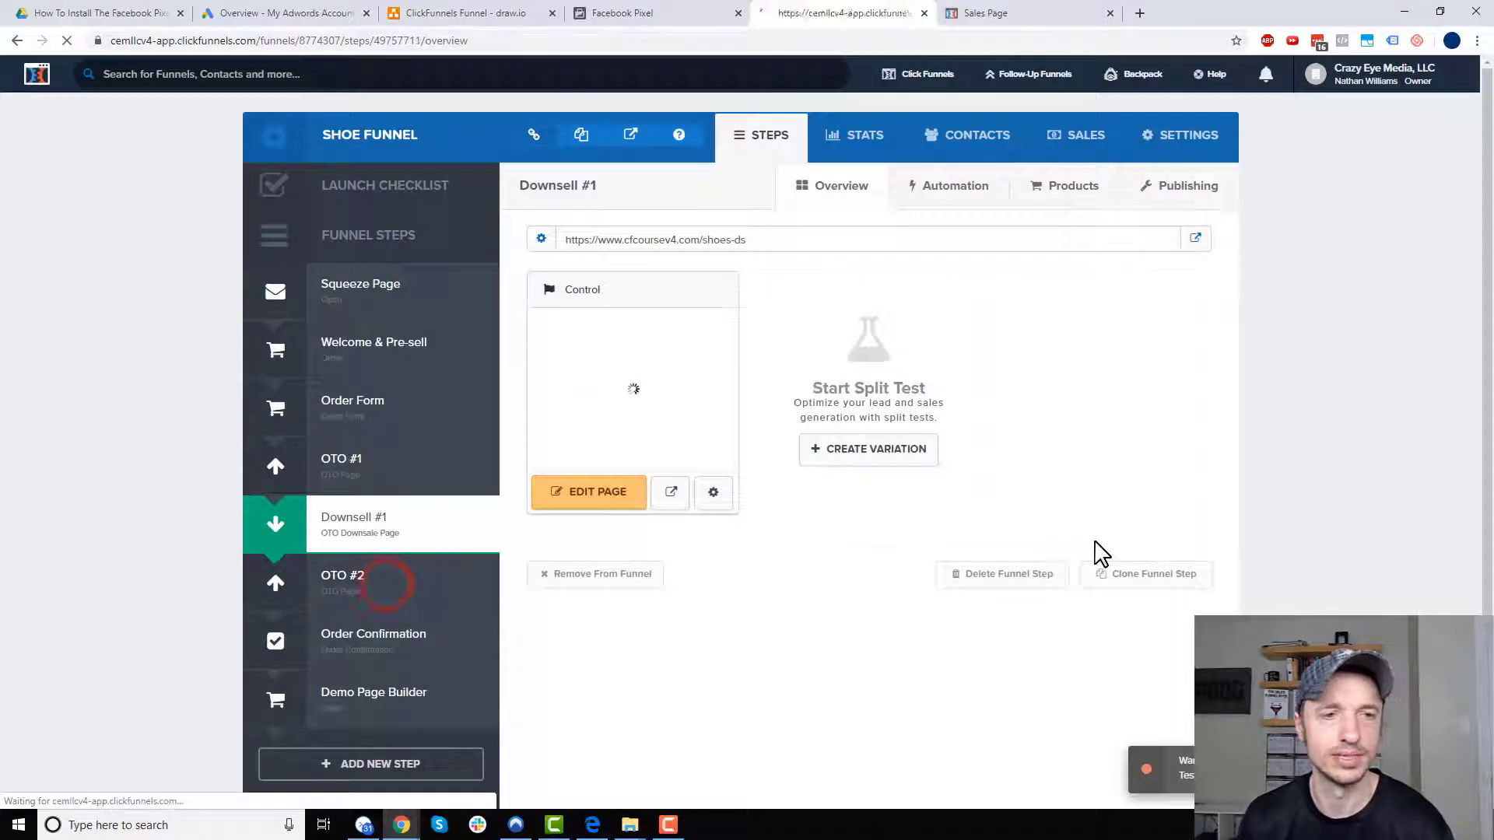
- Change the OTO #2 button text to 'YES! Add The Shoe Cleaner to my order for $15!' and clear its subtext
click(591, 493)
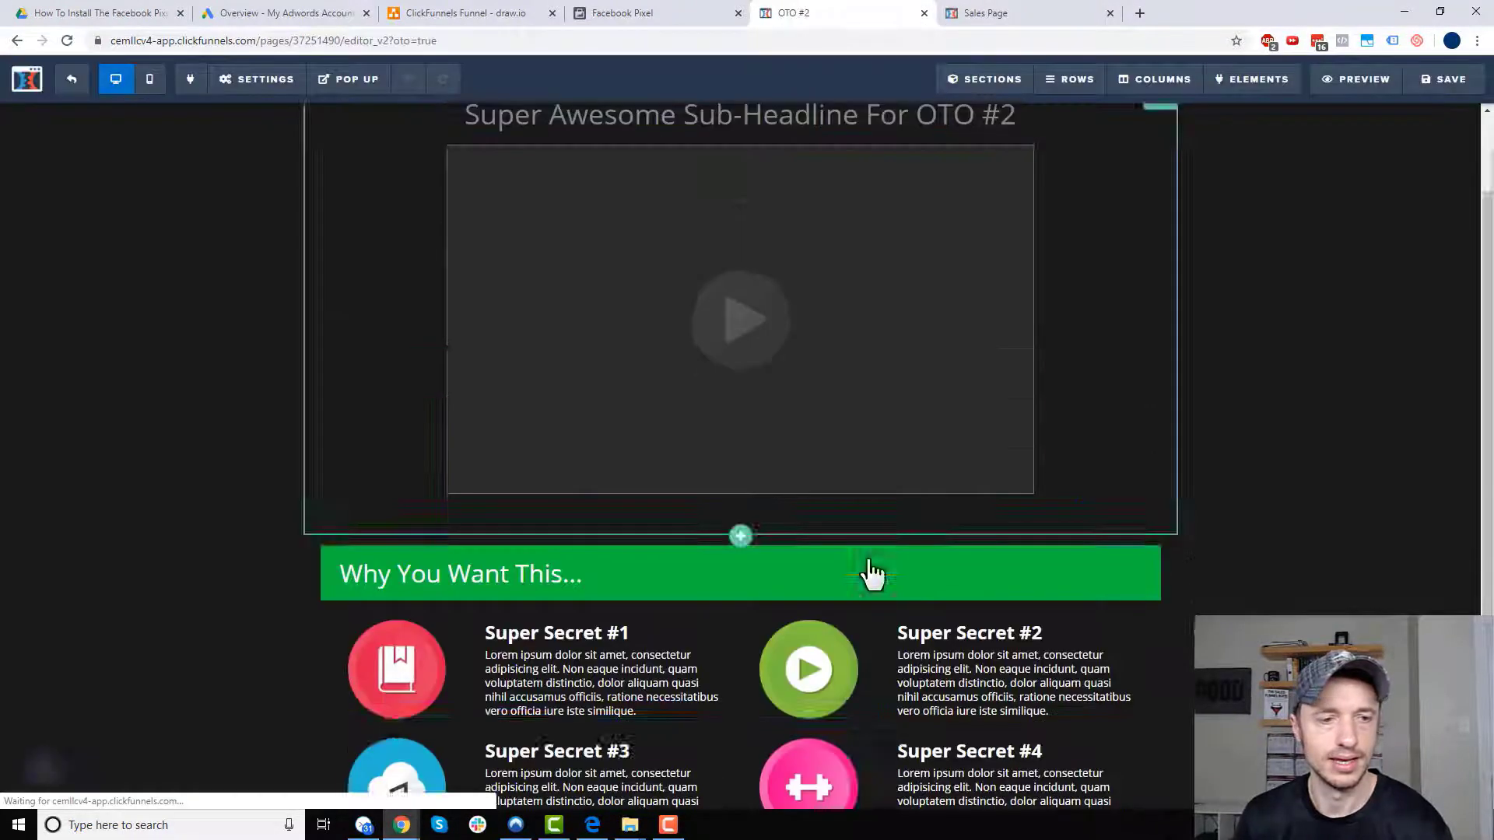
scroll(856, 623, down, 3)
click(1065, 628)
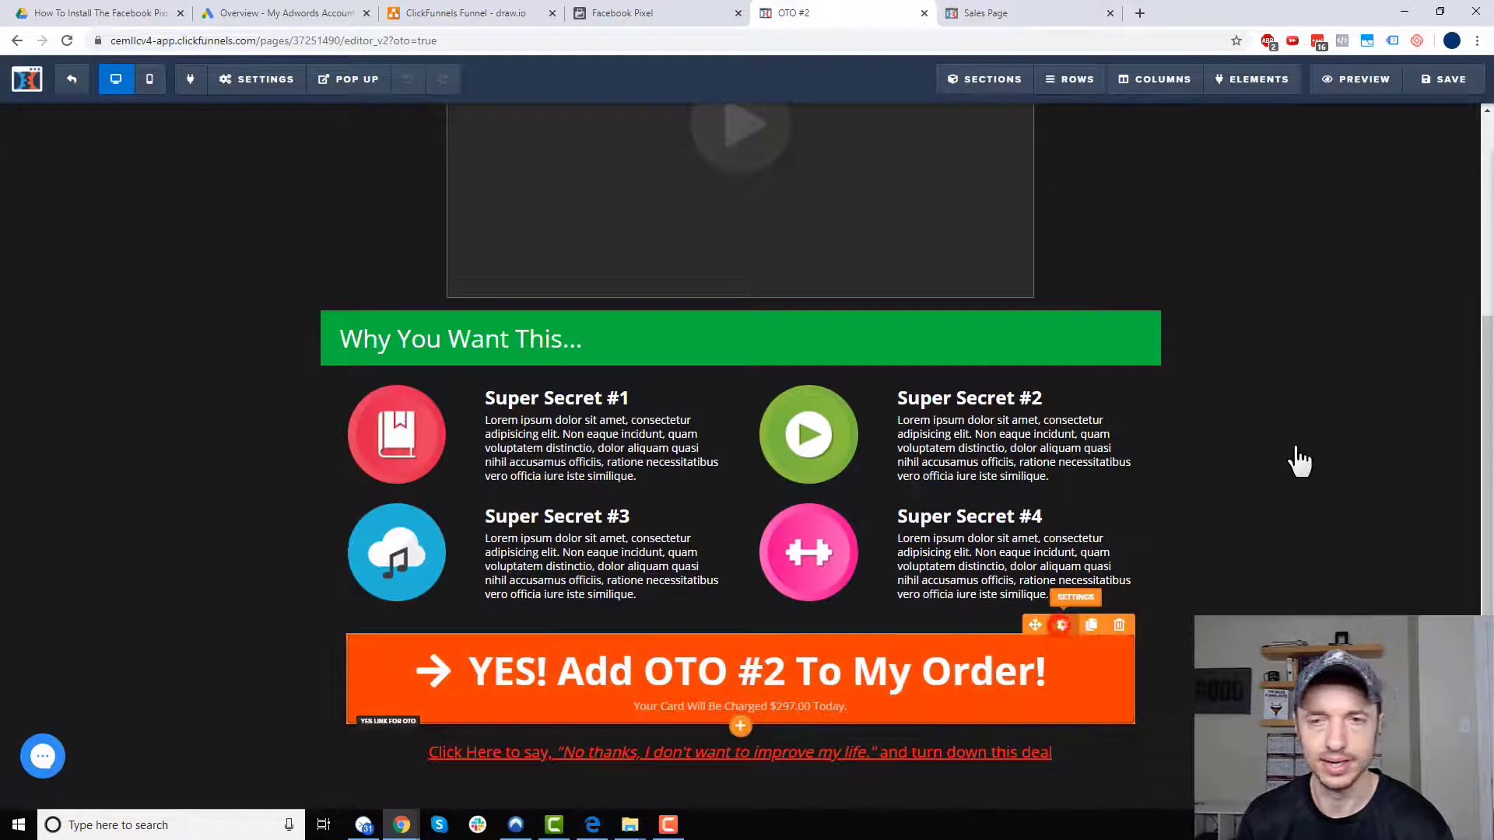
click(1412, 305)
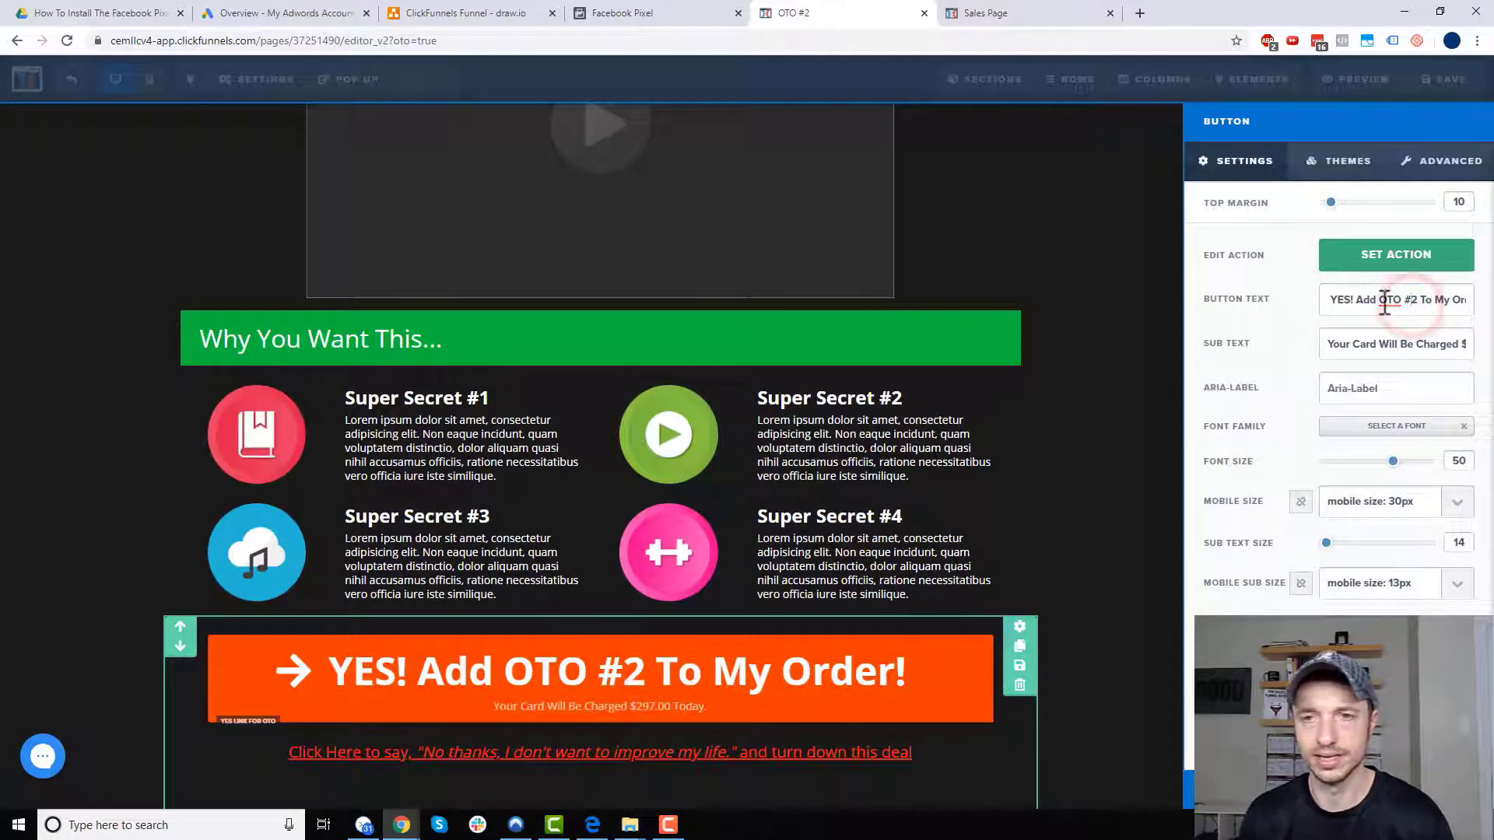
drag(1378, 300, 1466, 300)
text(The S)
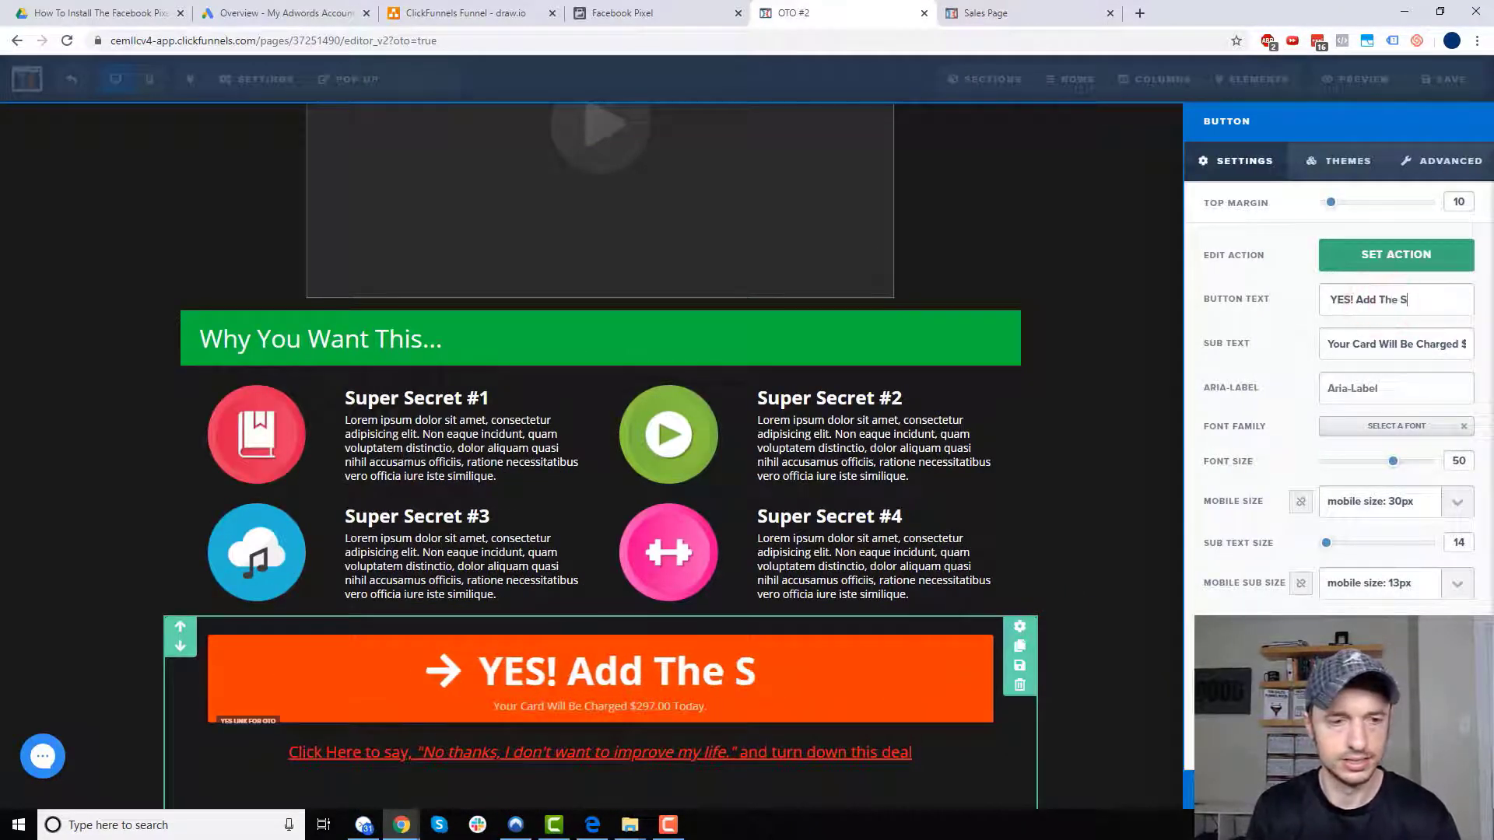
text(hoe Cleaner to my order for)
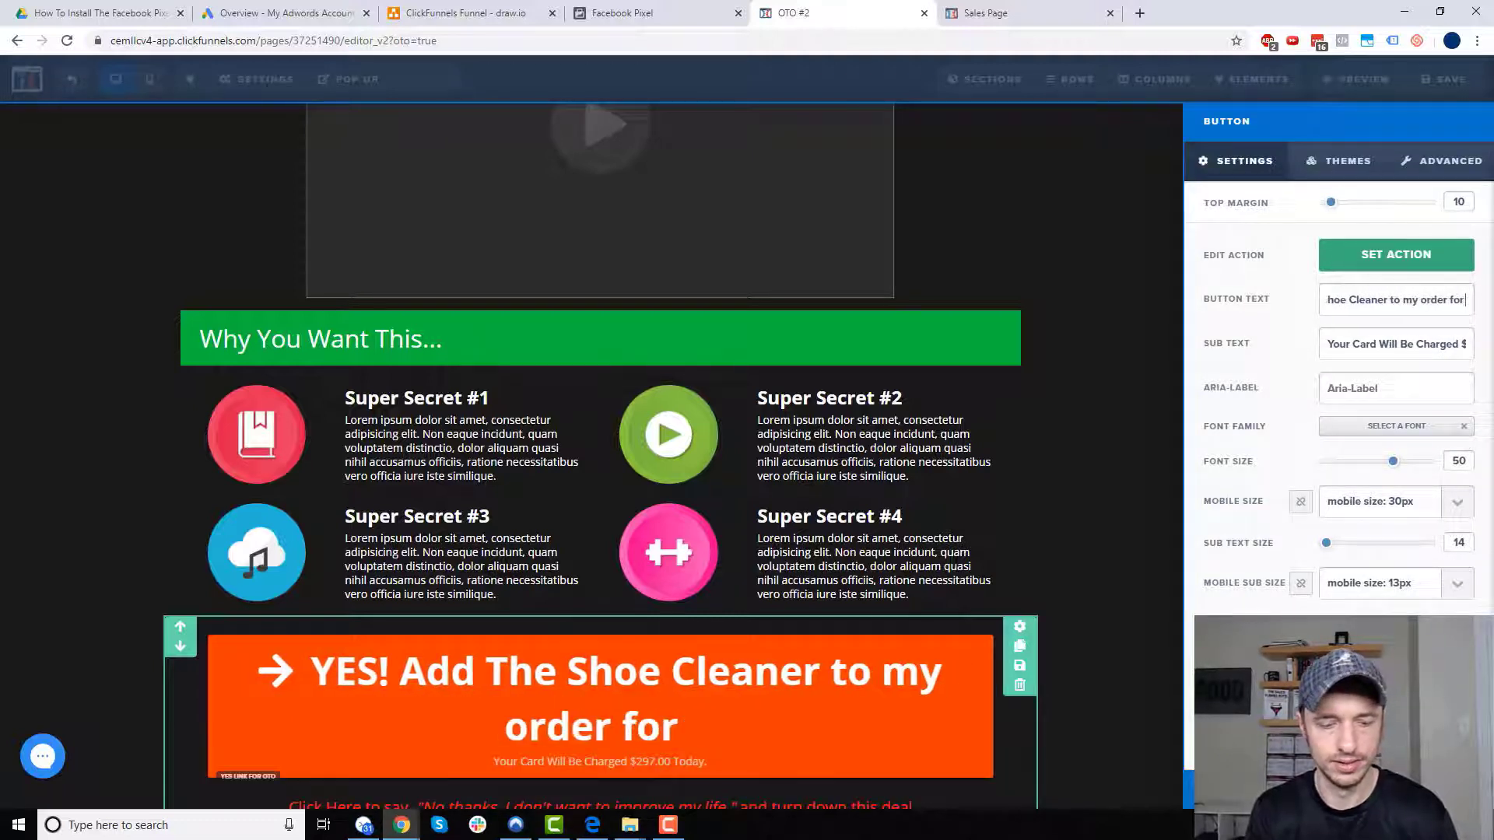
text( %)
key(BackSpace)
text($15!)
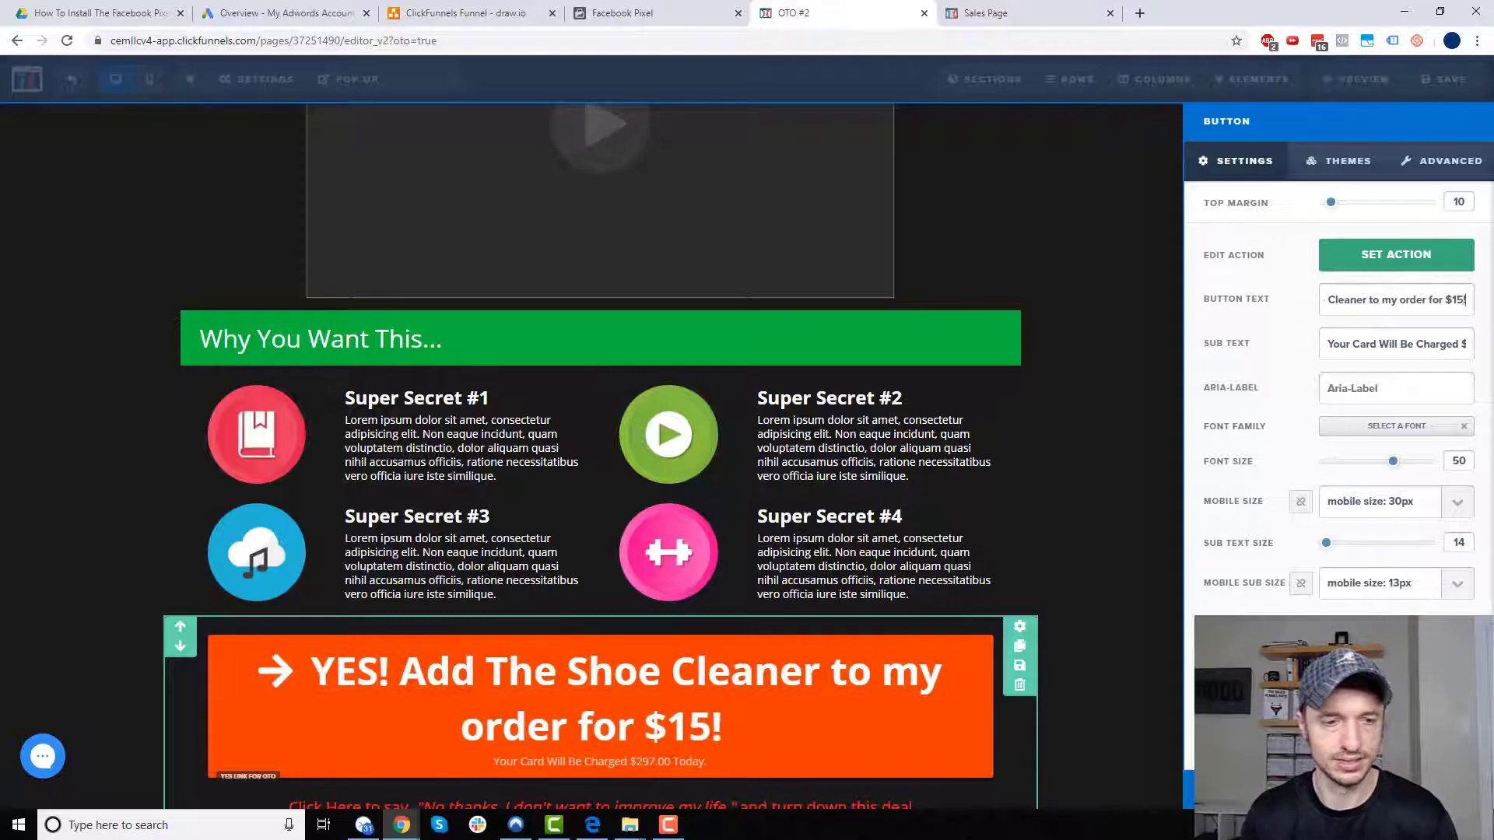
triple_click(1397, 343)
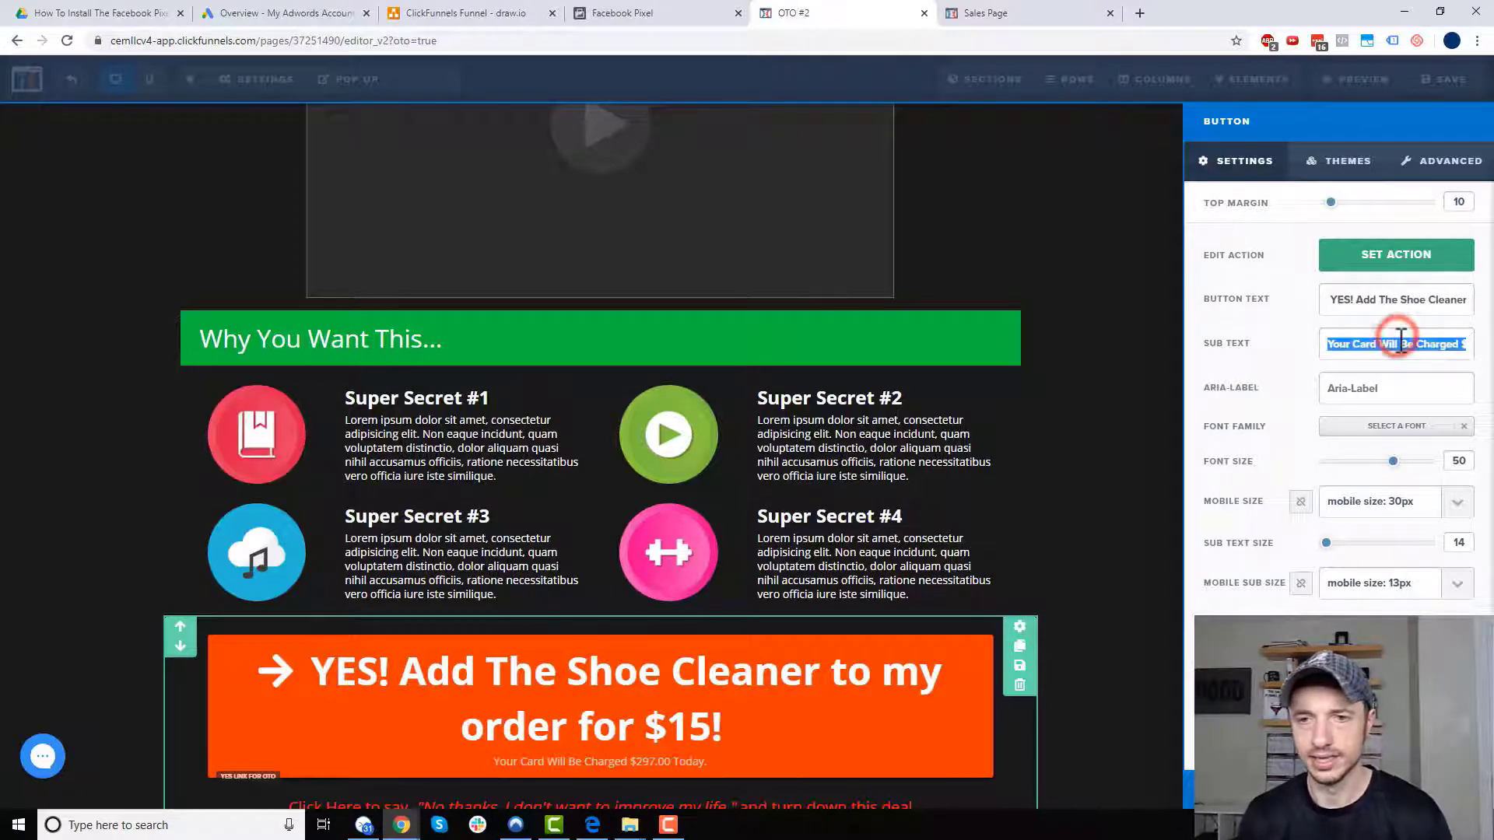
key(BackSpace)
click(1189, 521)
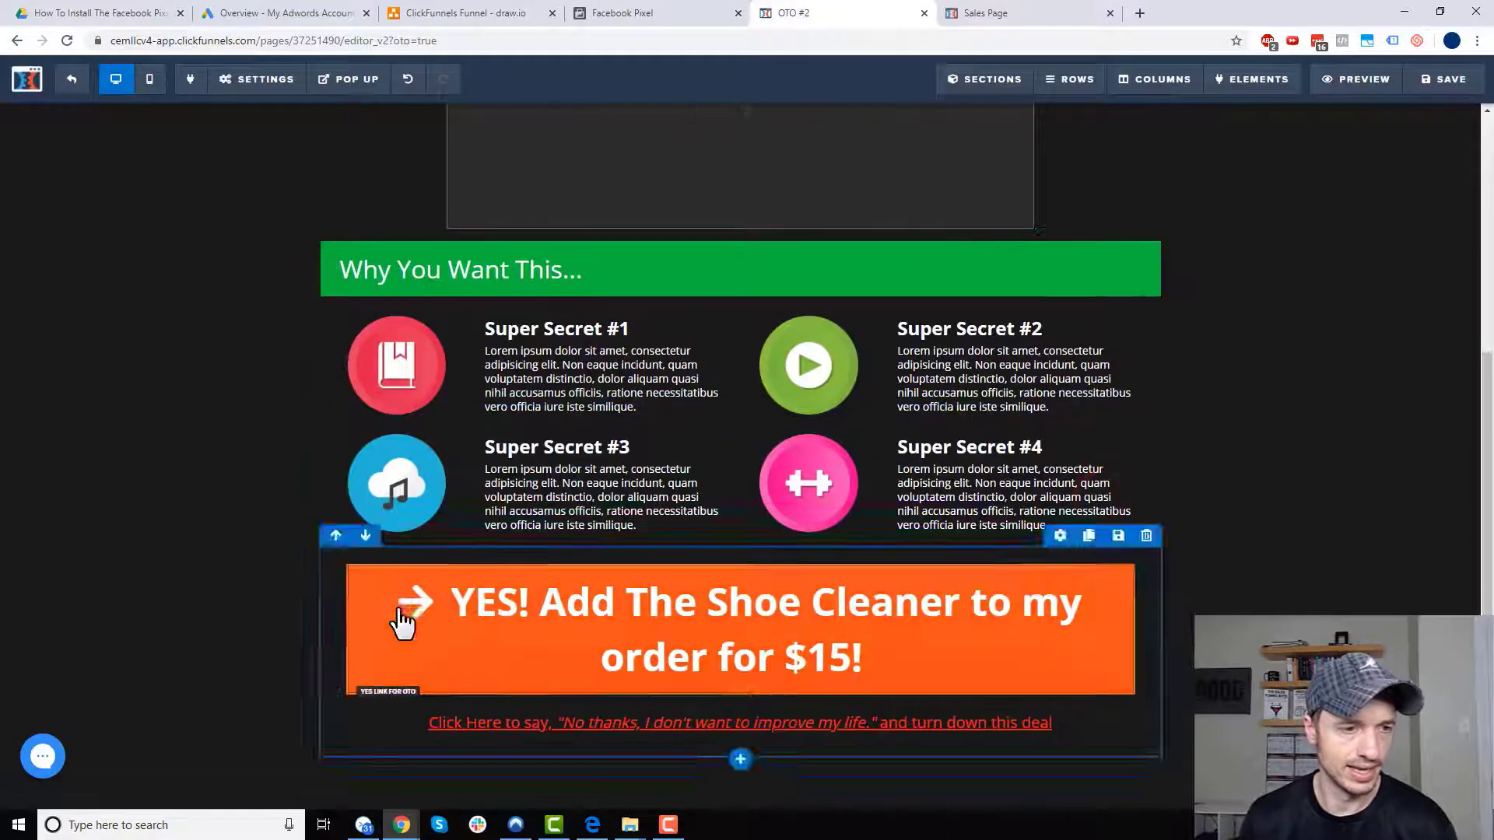
- Check the $15.00 headline above the button, then save the OTO #2 page and exit
click(393, 555)
drag(406, 555, 330, 563)
scroll(494, 573, up, 1)
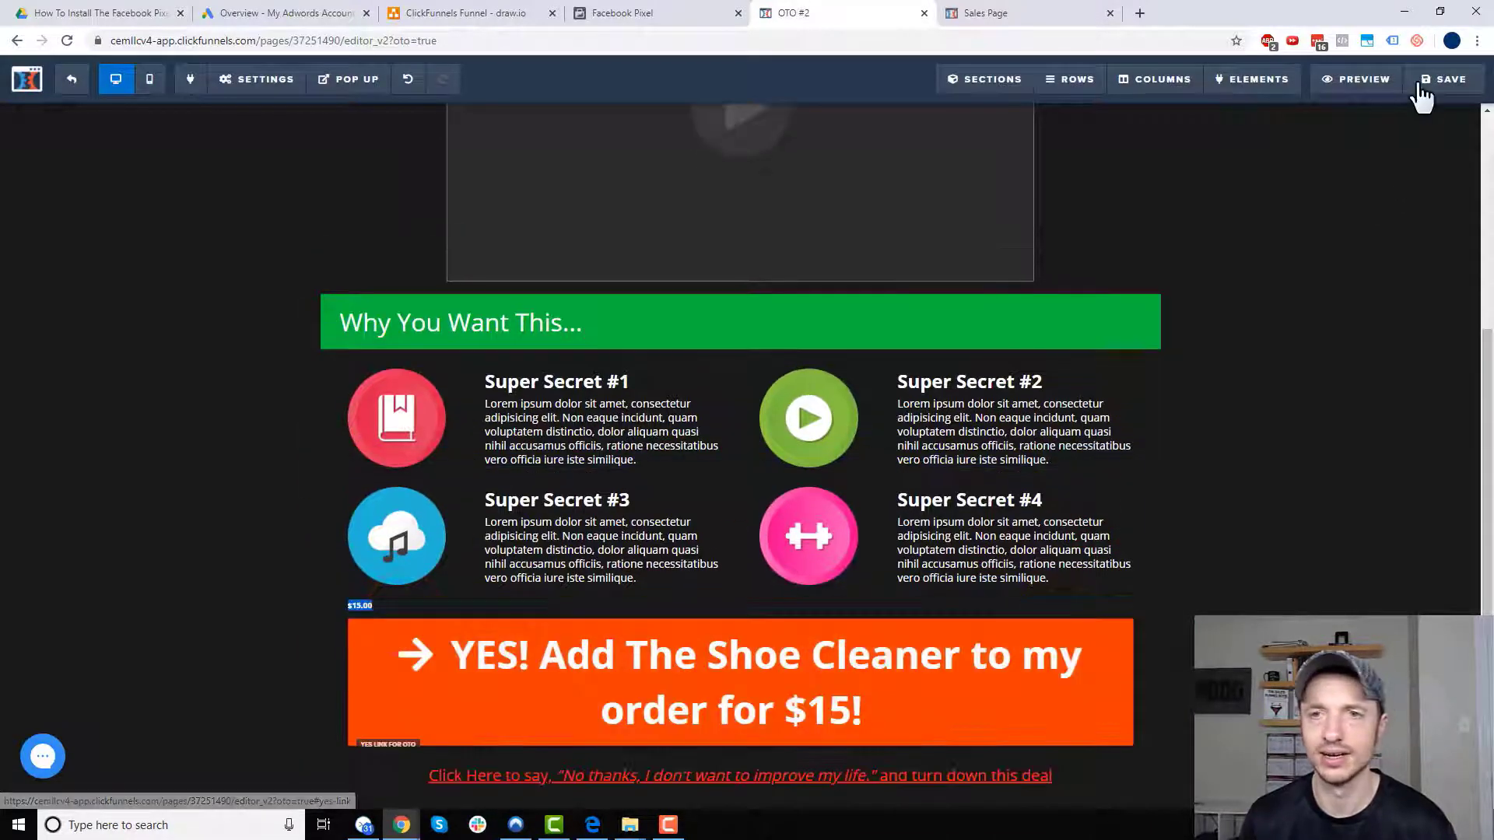
click(1432, 81)
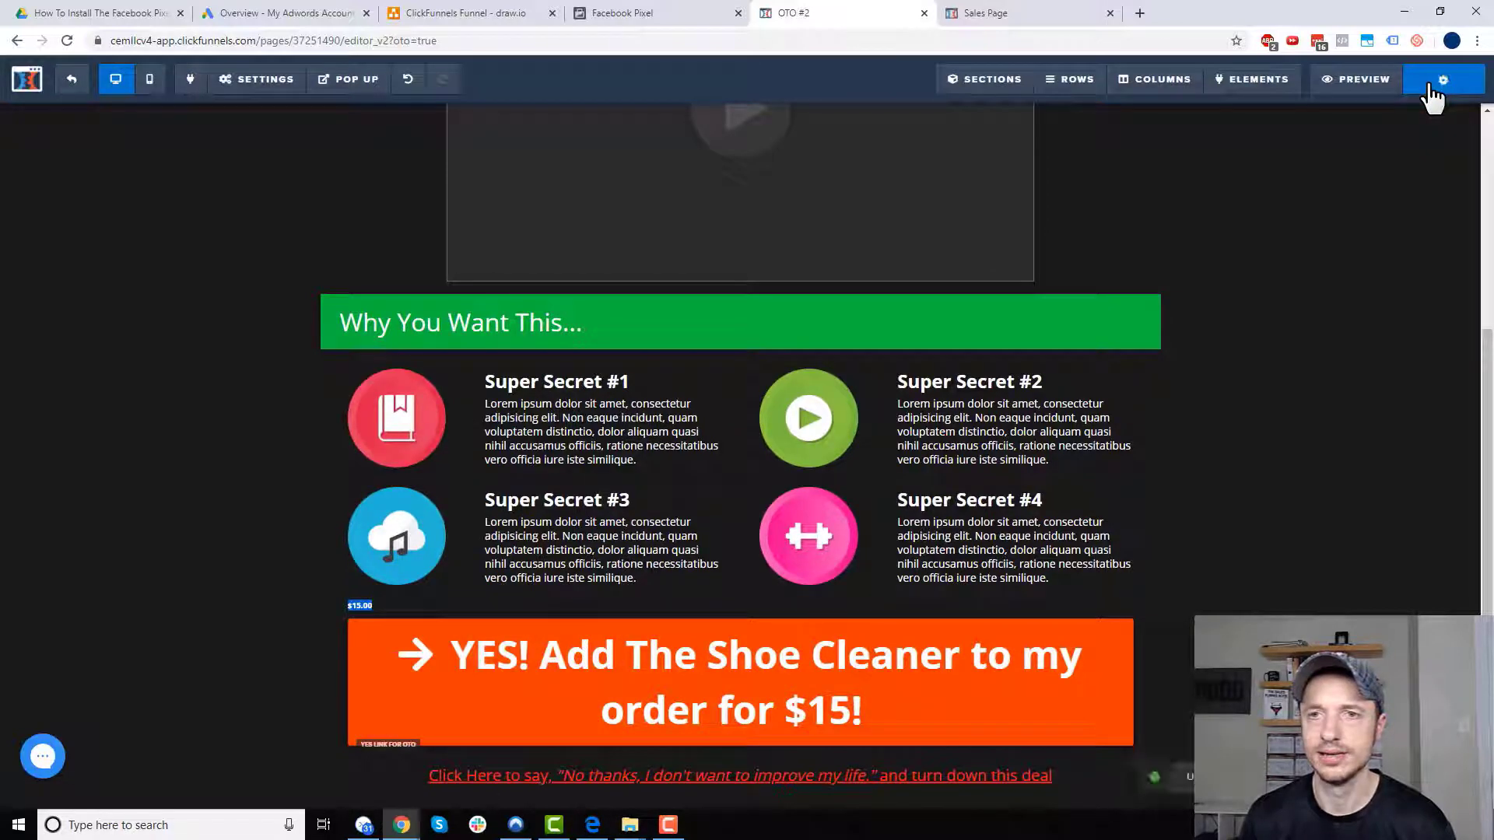
click(70, 83)
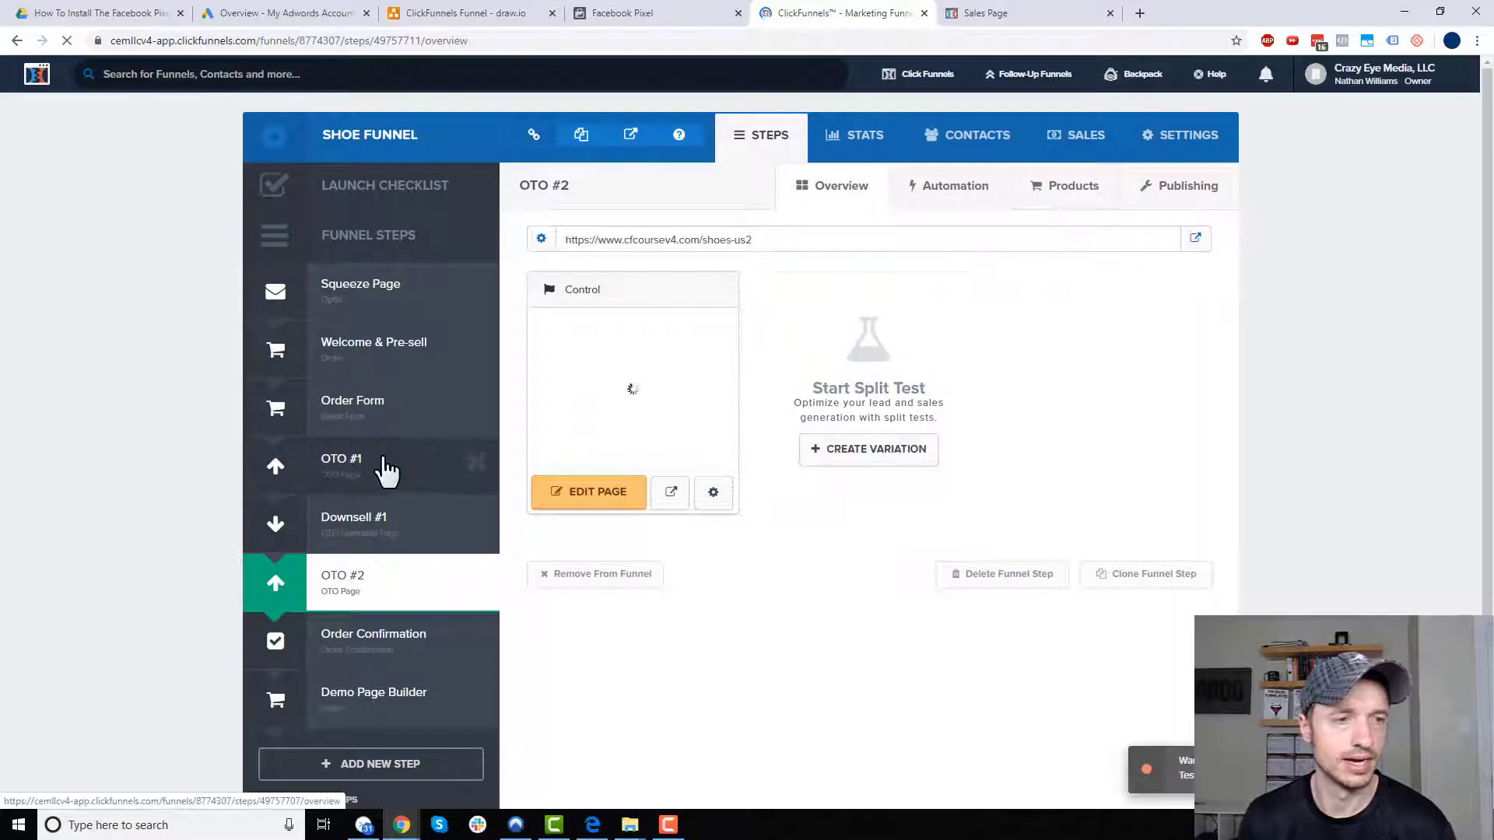
click(388, 459)
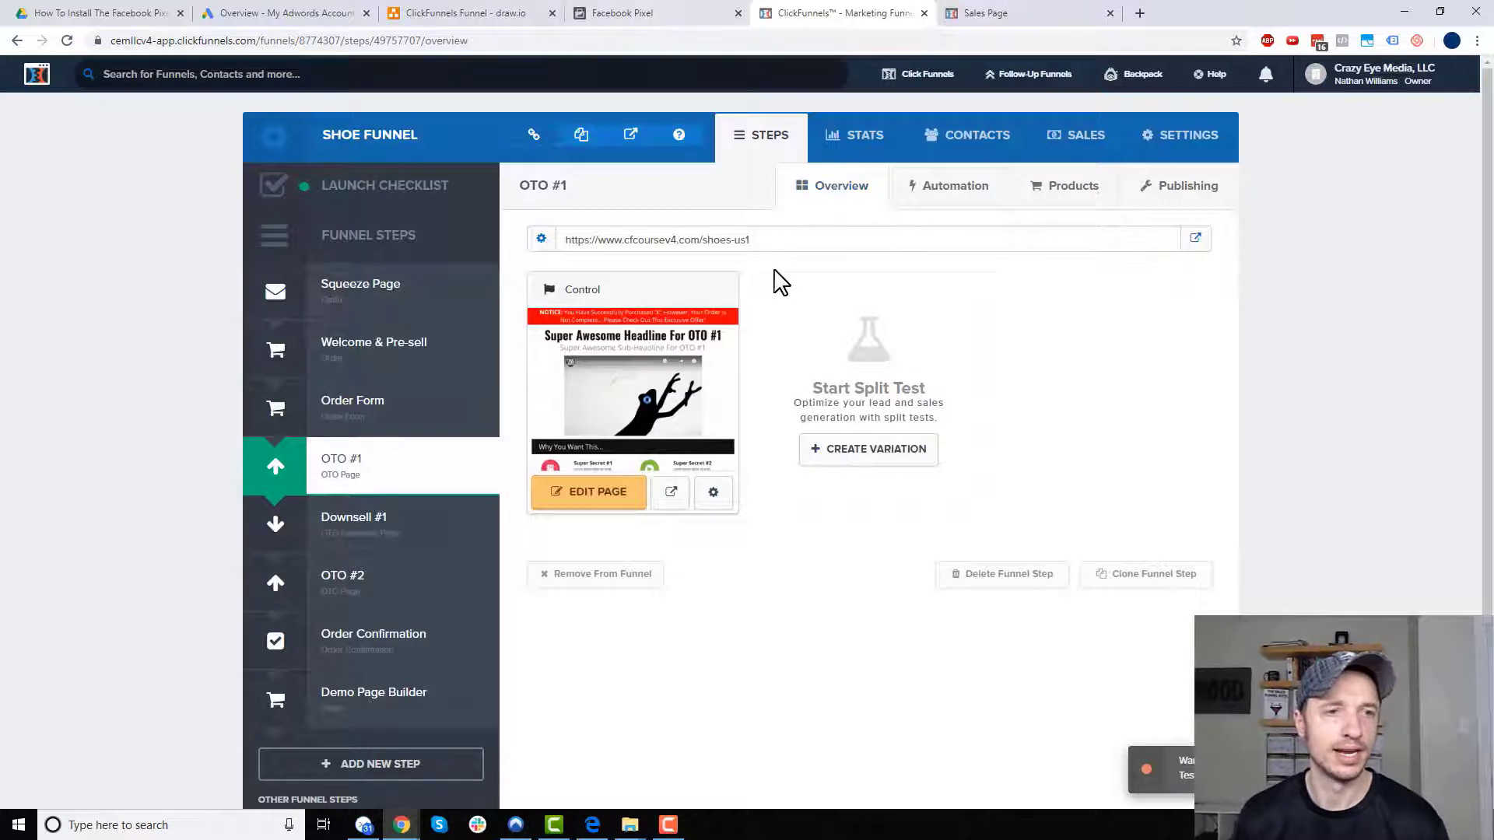
click(777, 240)
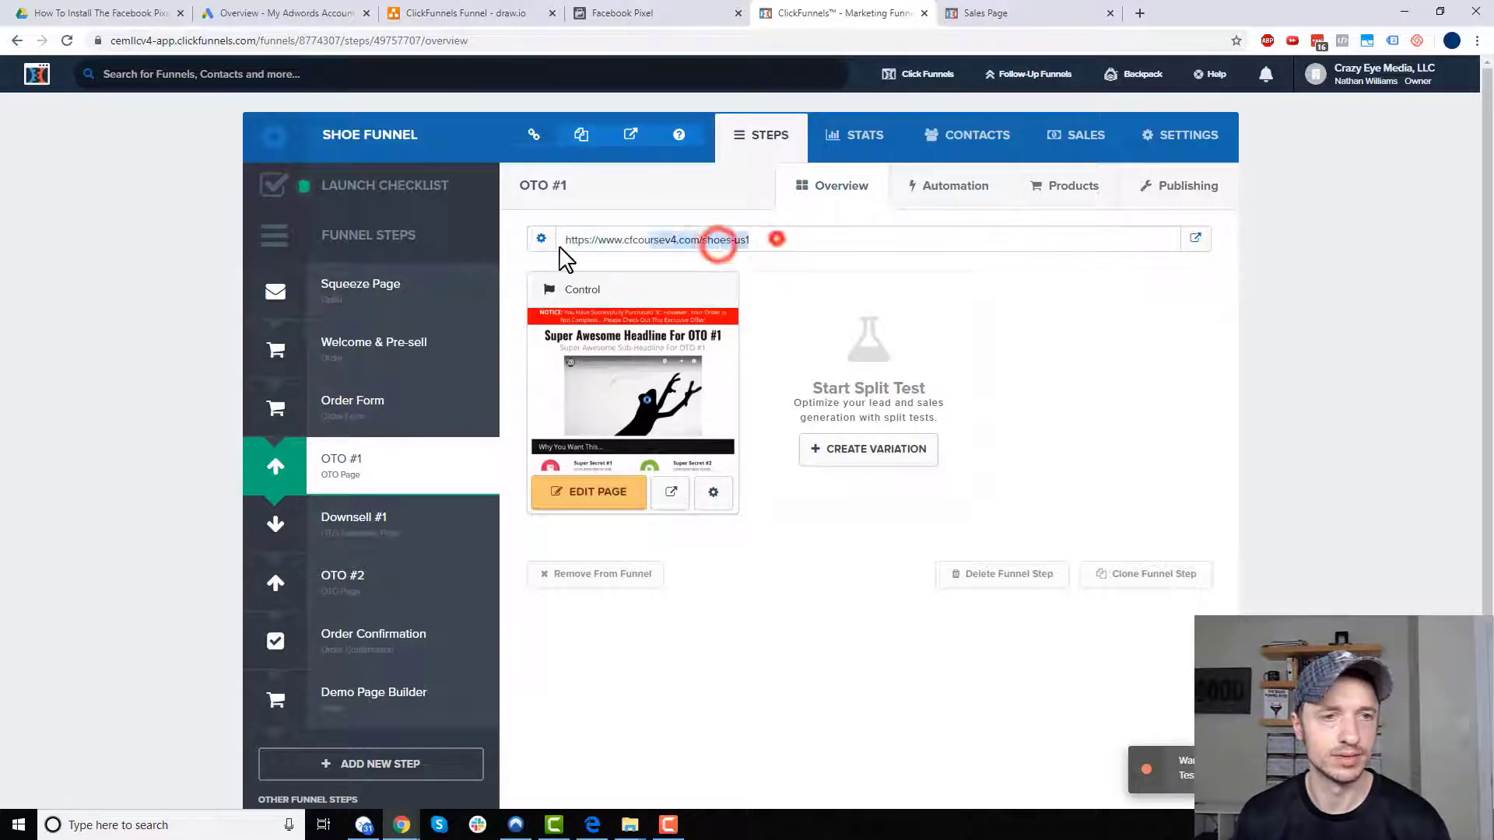
- Launch the Event Setup Tool on the pasted OTO #1 page address
click(667, 16)
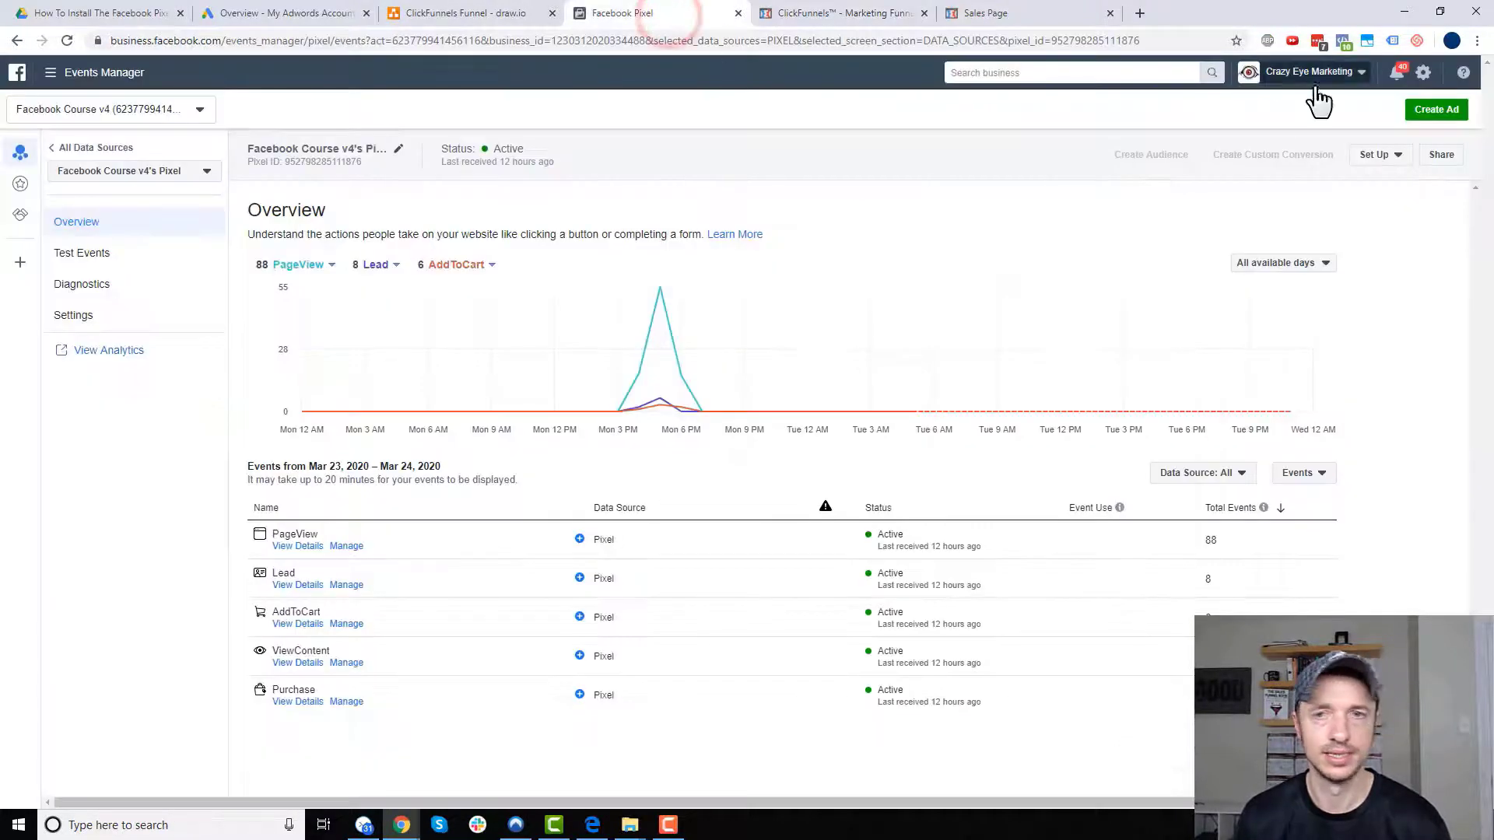
click(1389, 153)
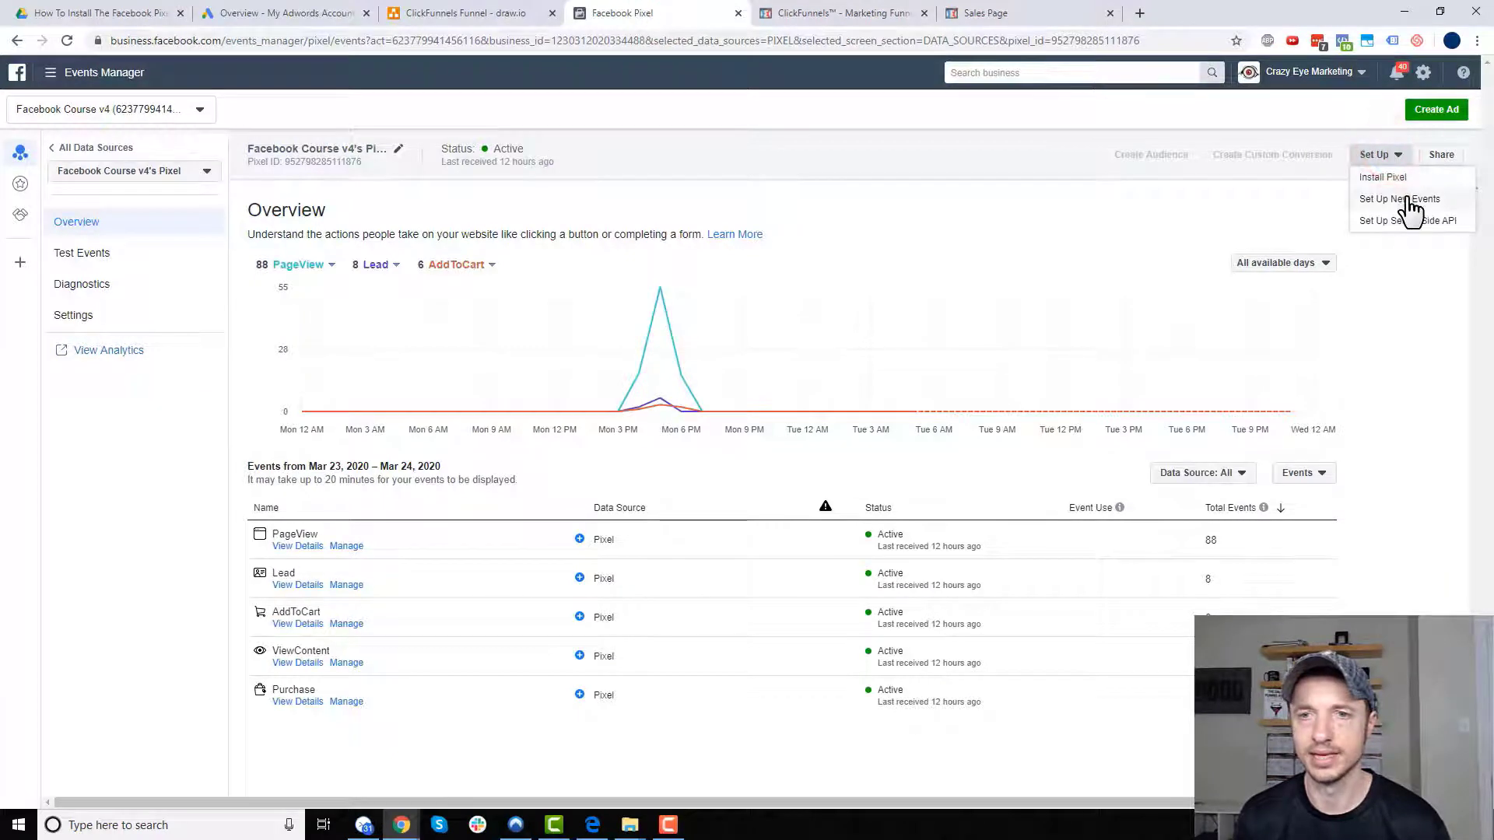
click(1407, 197)
click(753, 414)
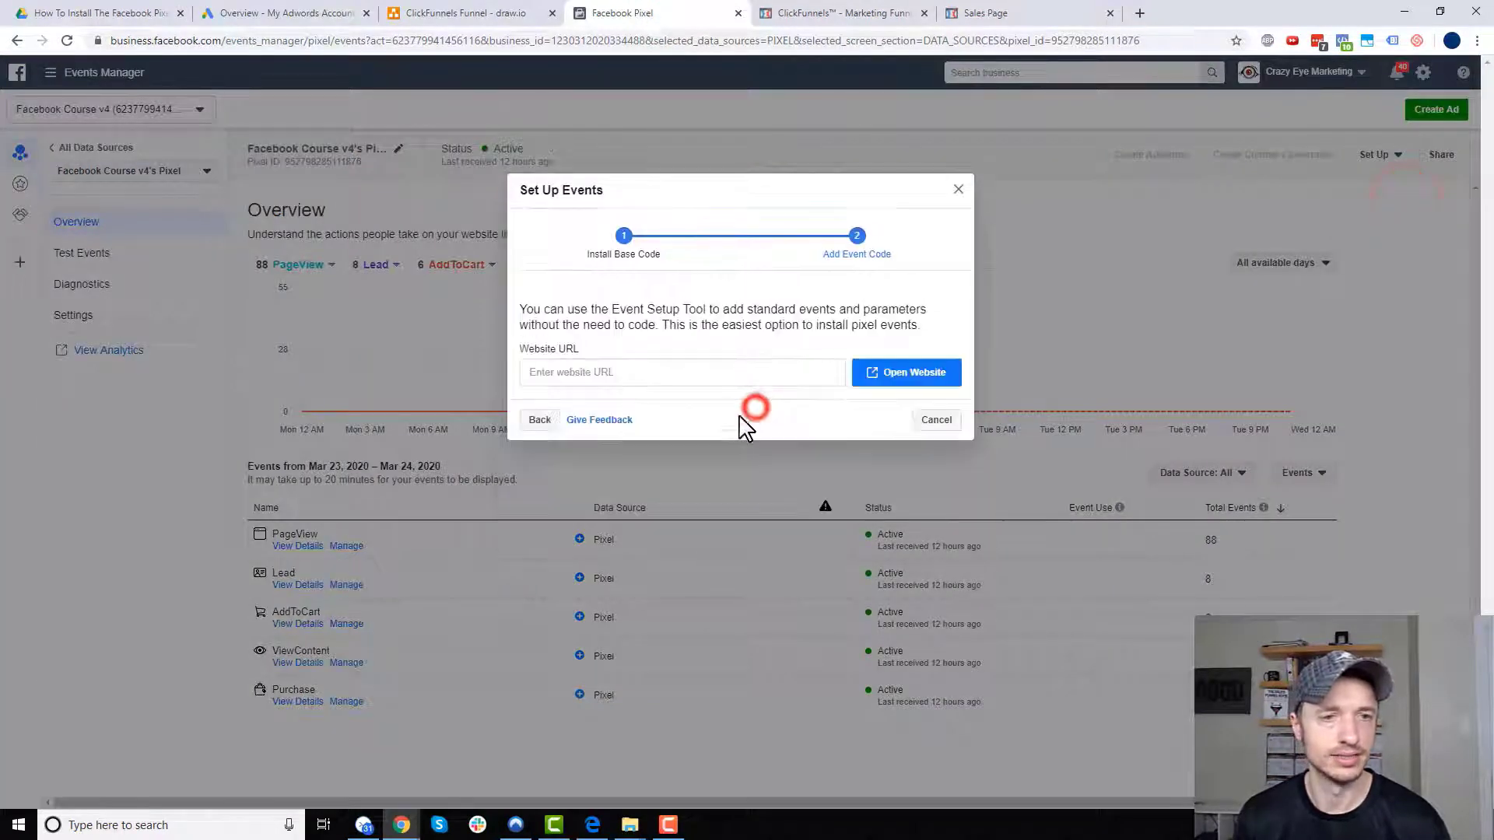
text(https://cfcoursev4.com/shoes-us1-a)
click(941, 426)
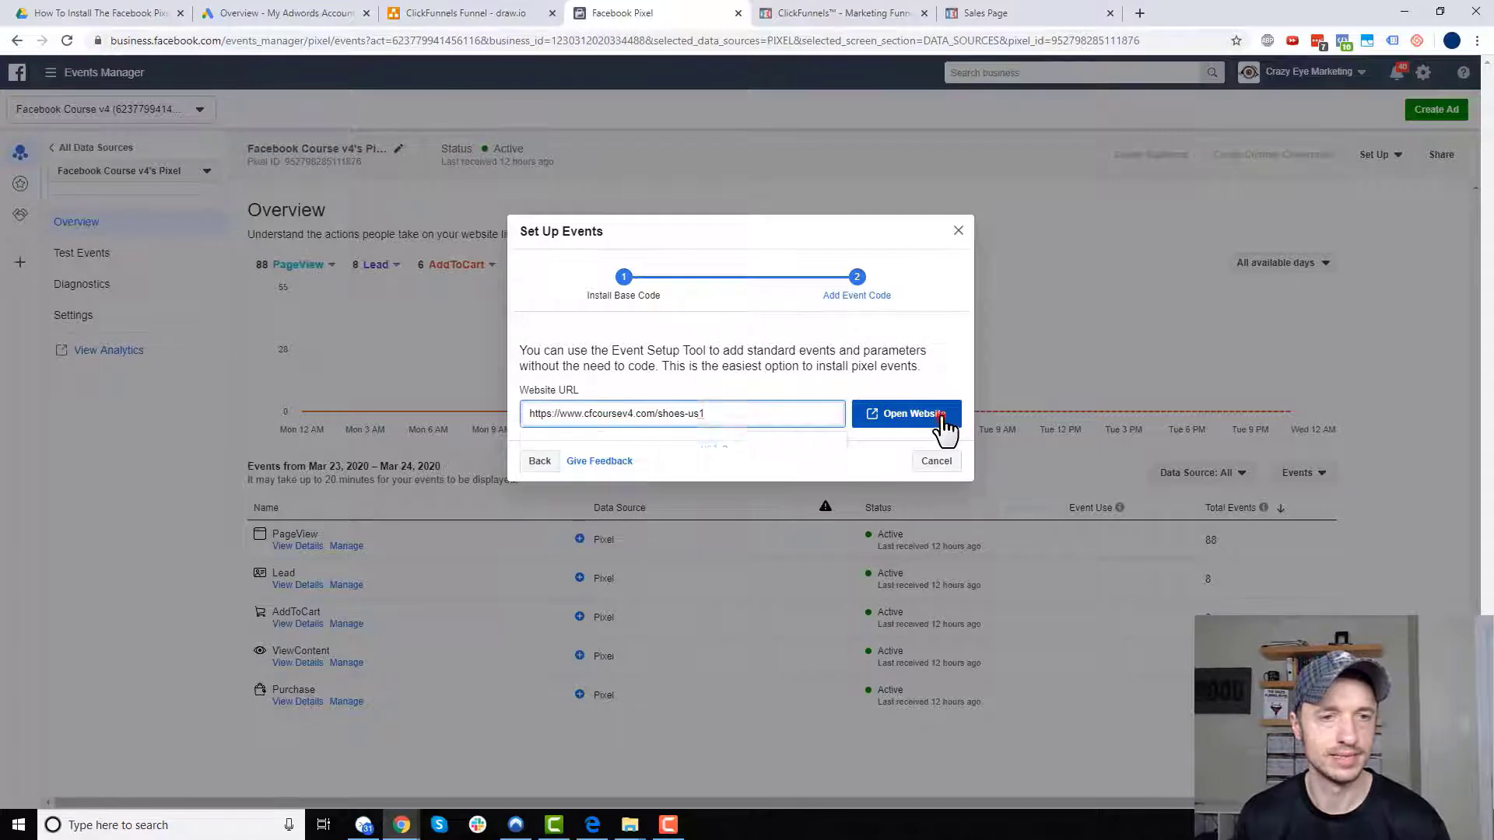
scroll(244, 337, down, 3)
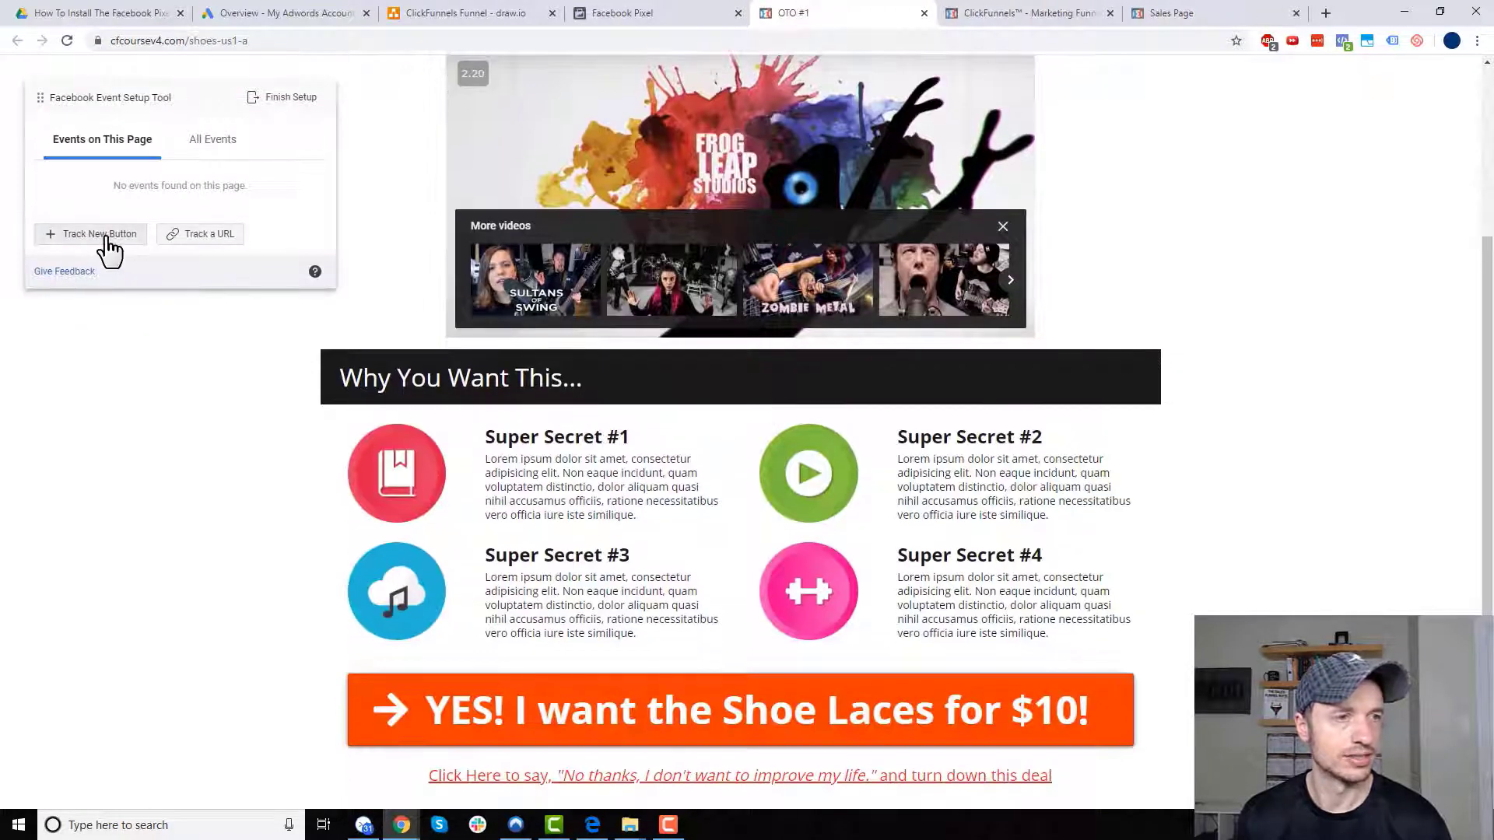
- Track the orange Shoe Laces button as a Purchase using the $10.00 page value, and finish setup
click(107, 238)
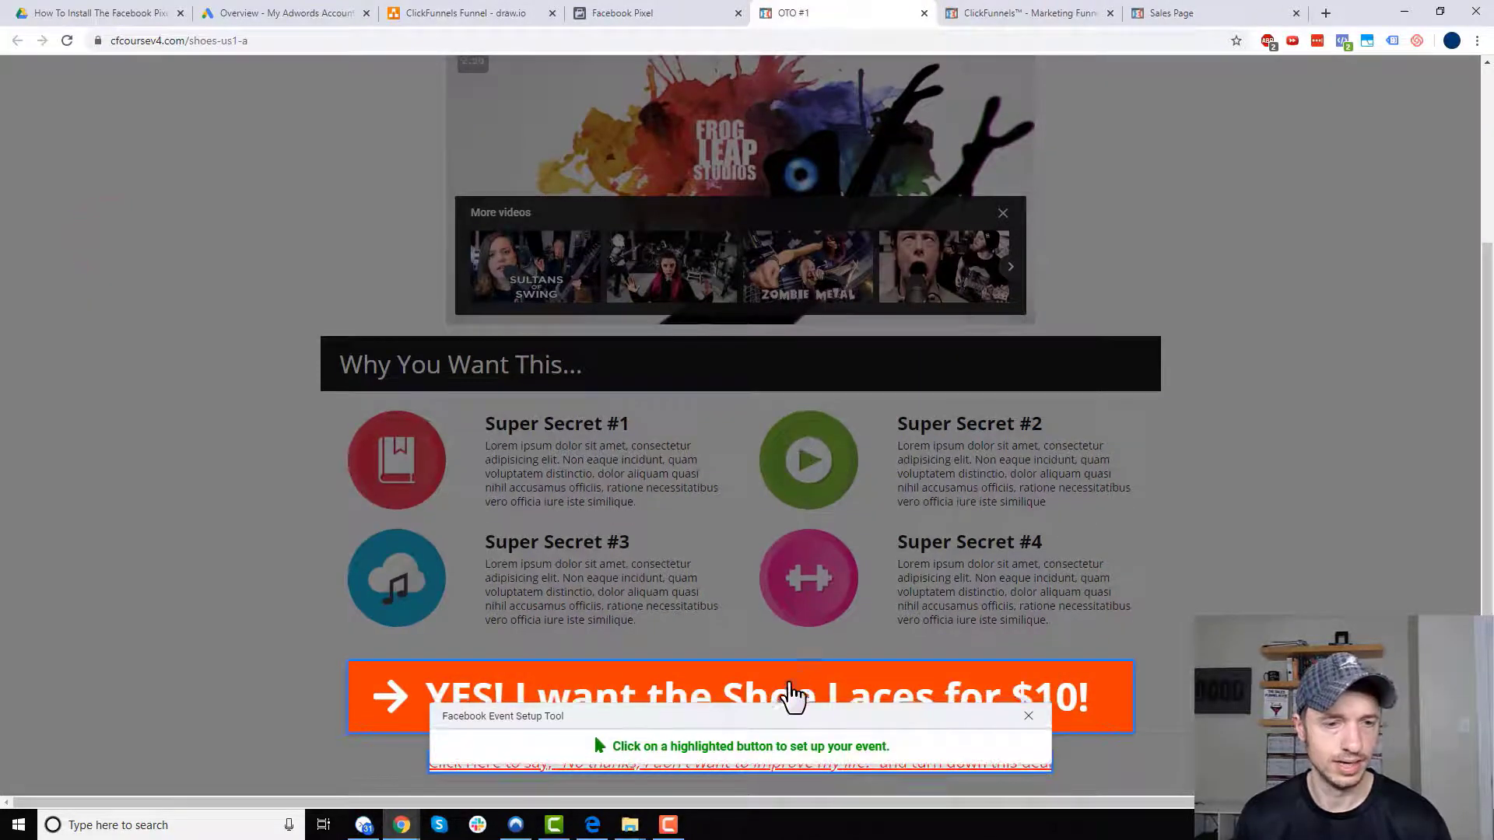
click(792, 695)
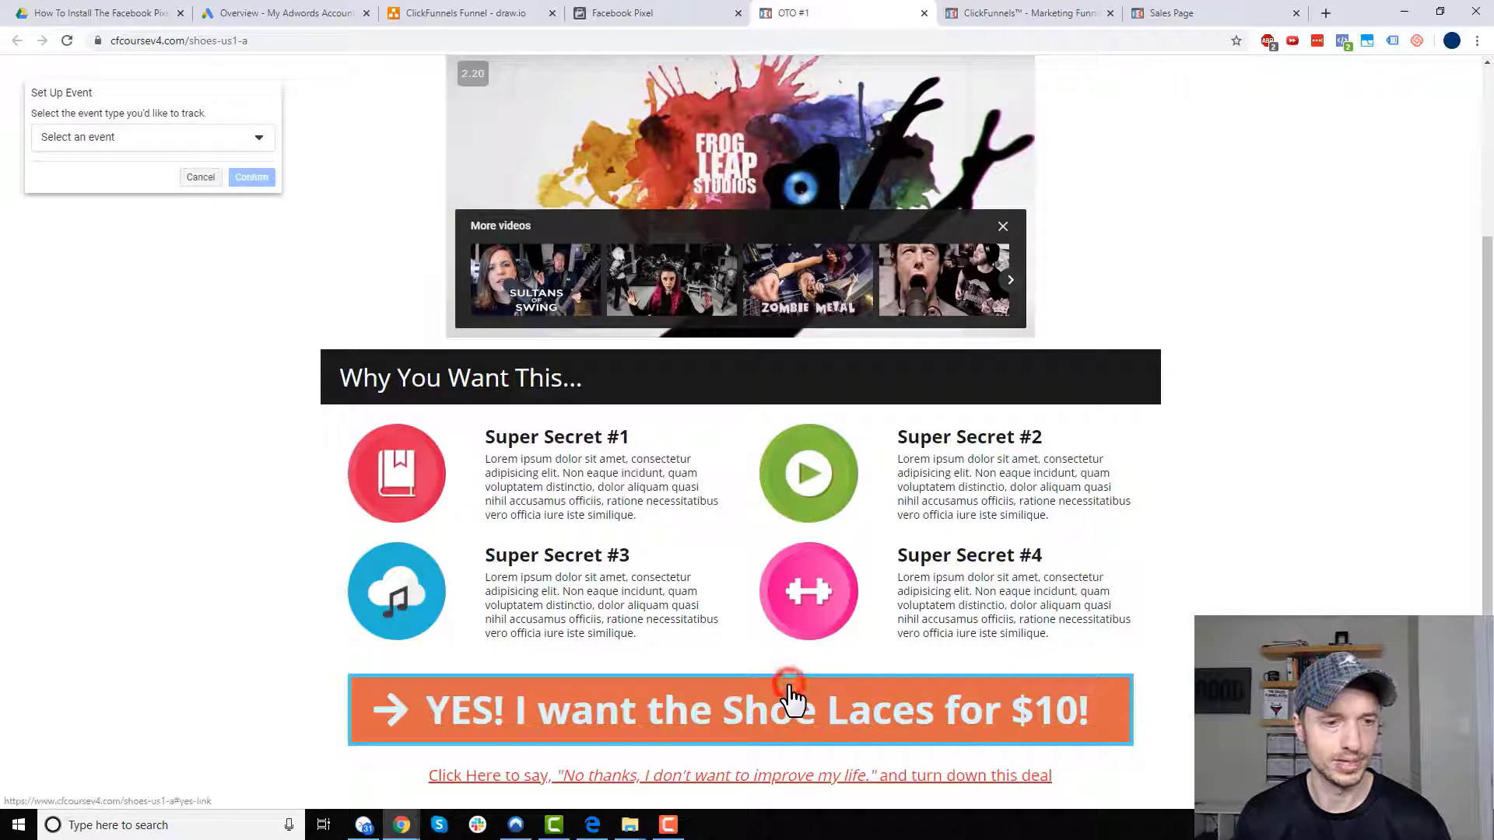
click(241, 138)
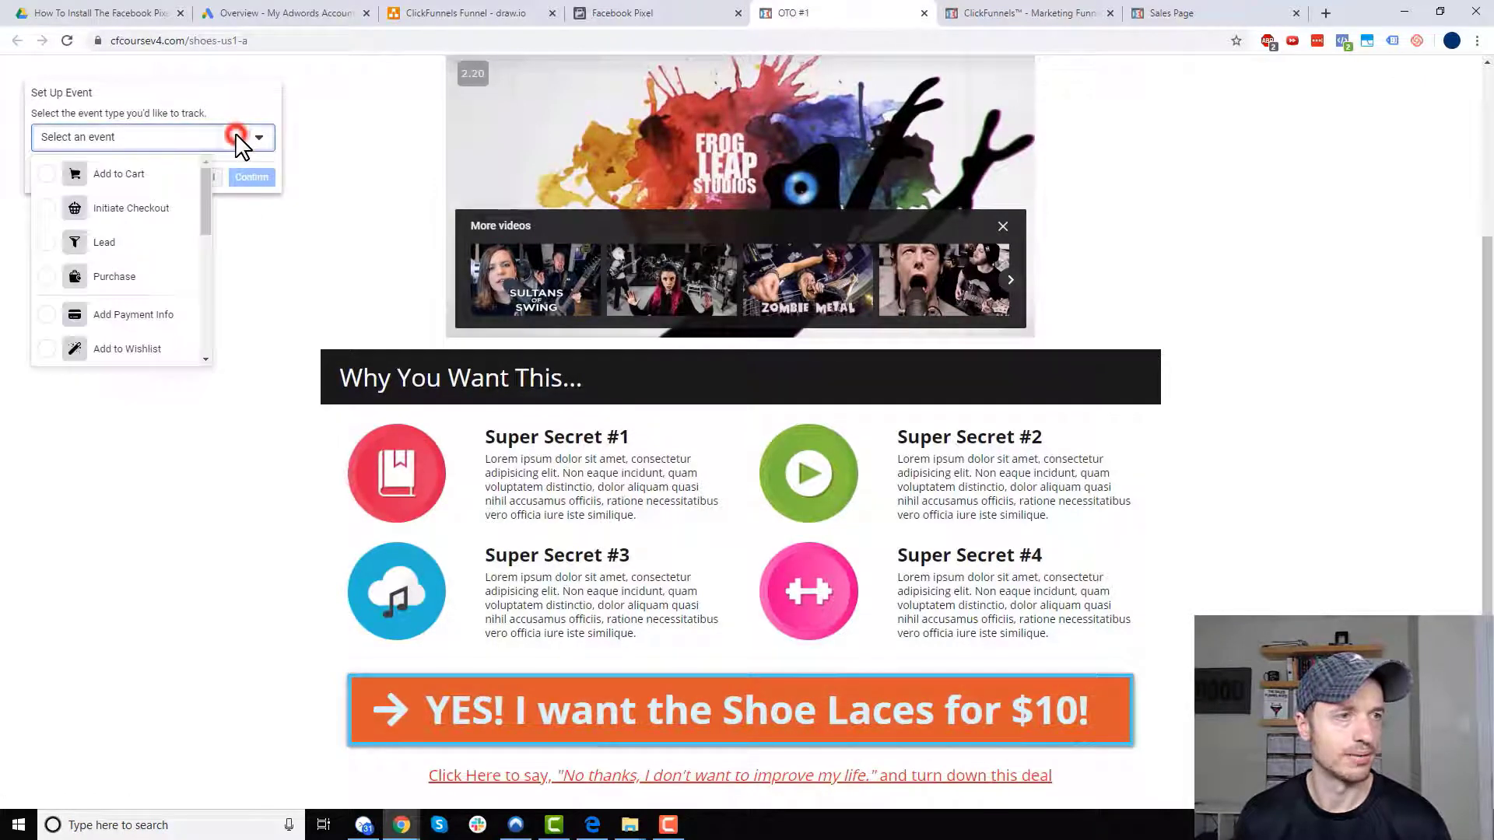
click(51, 278)
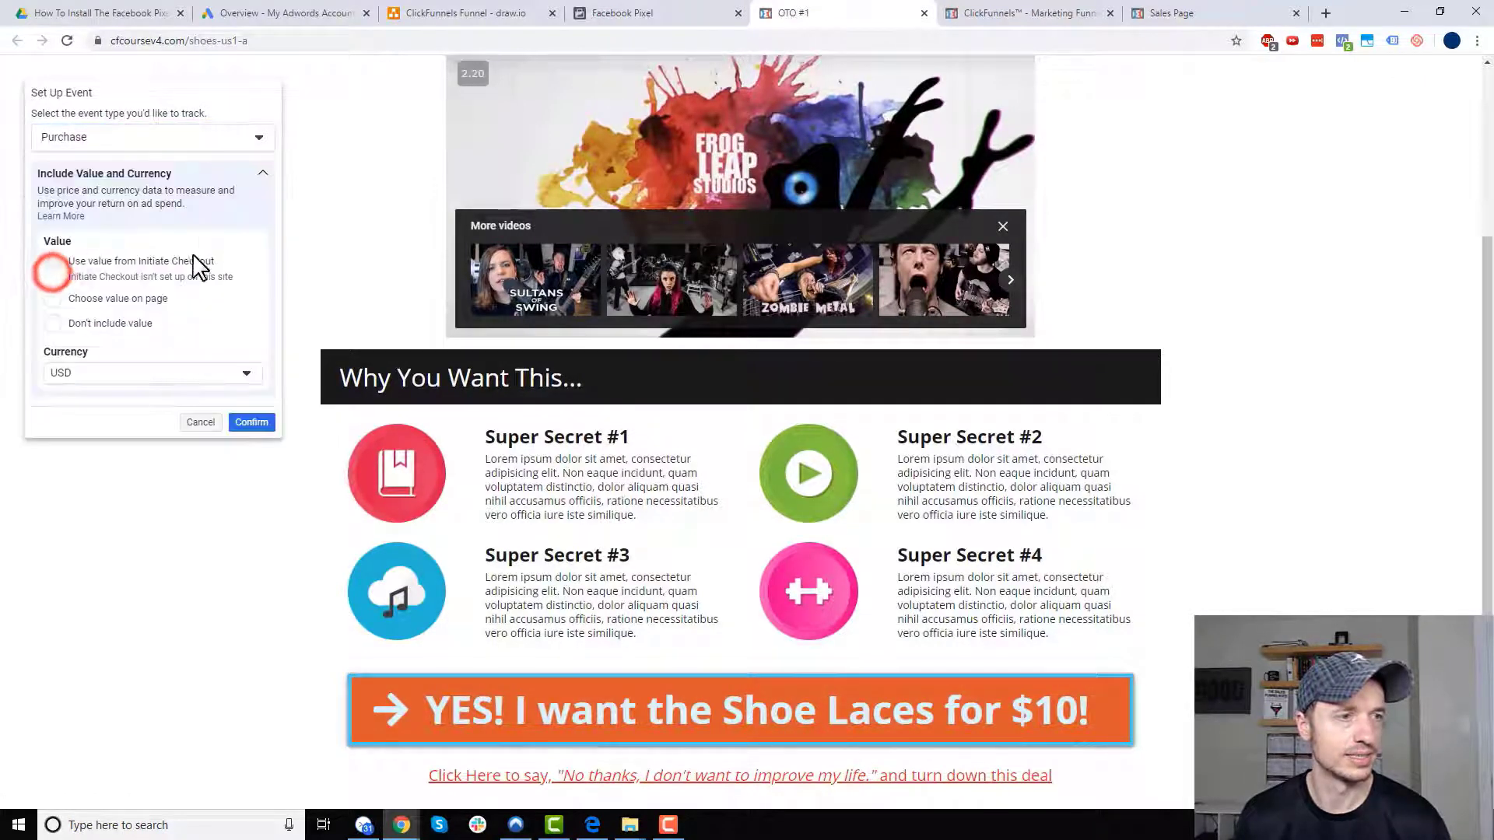
click(54, 299)
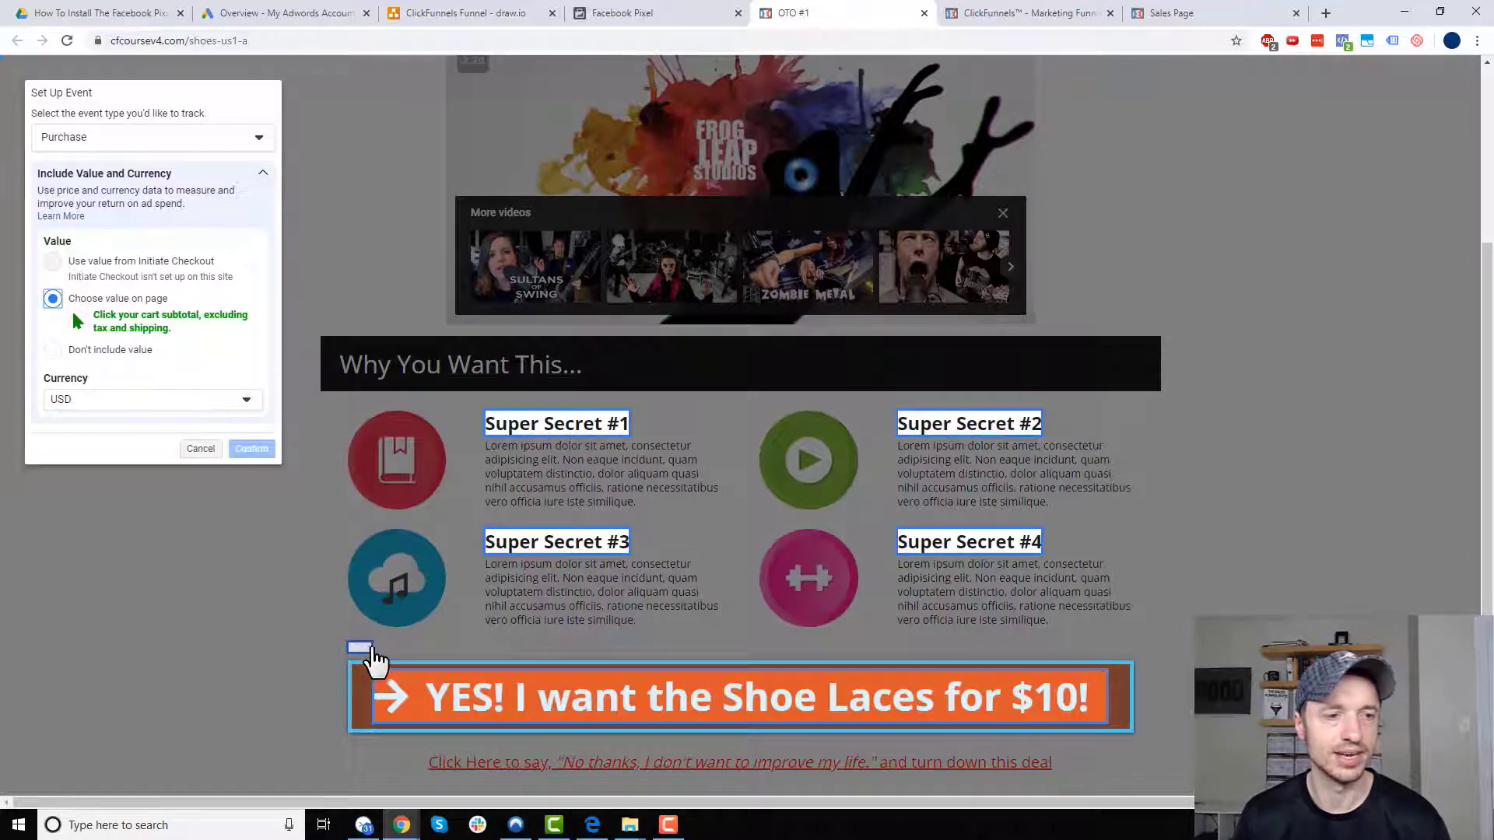
click(371, 653)
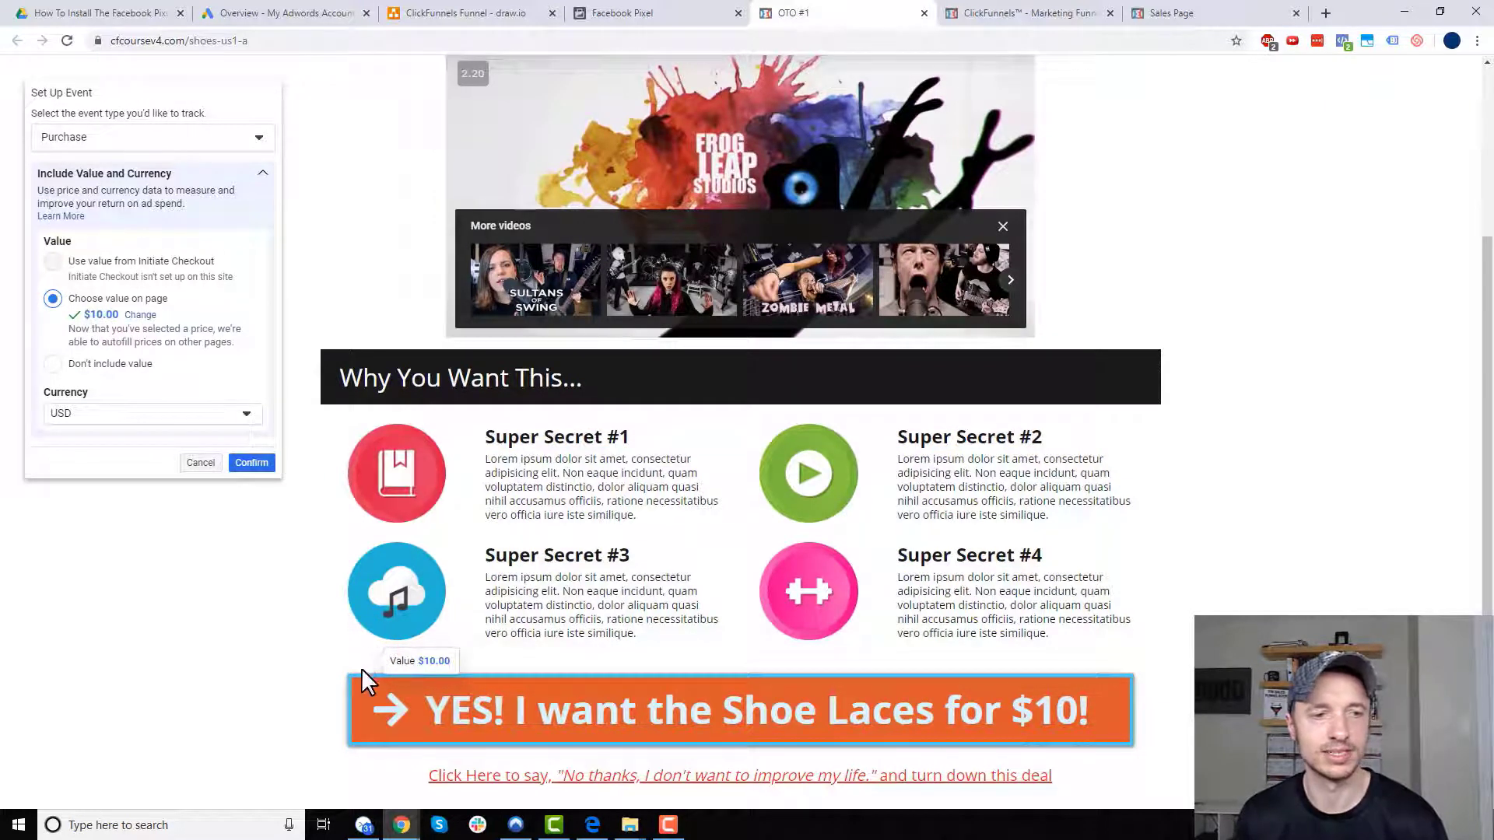
click(257, 465)
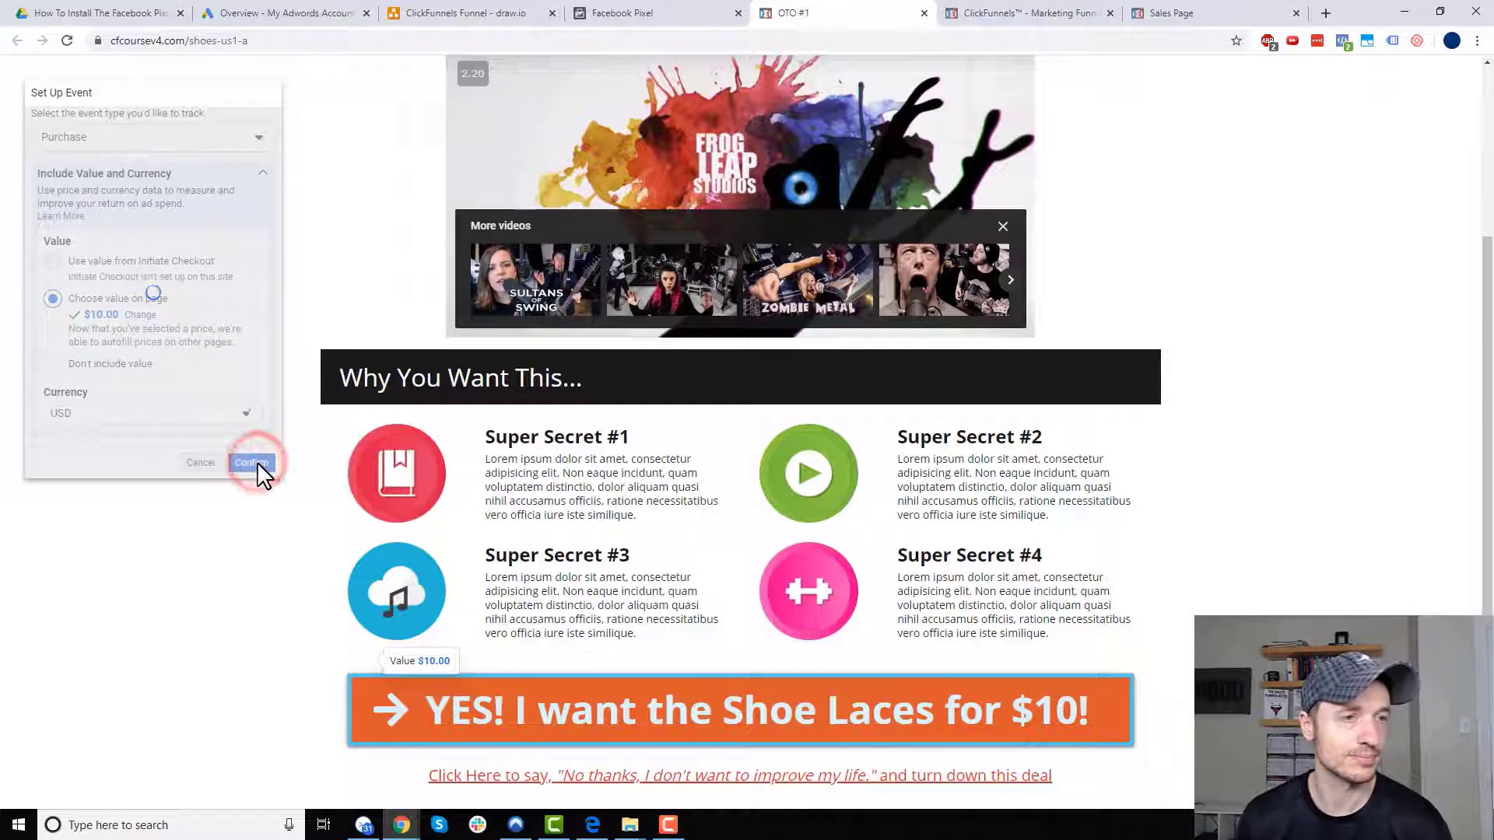
click(291, 97)
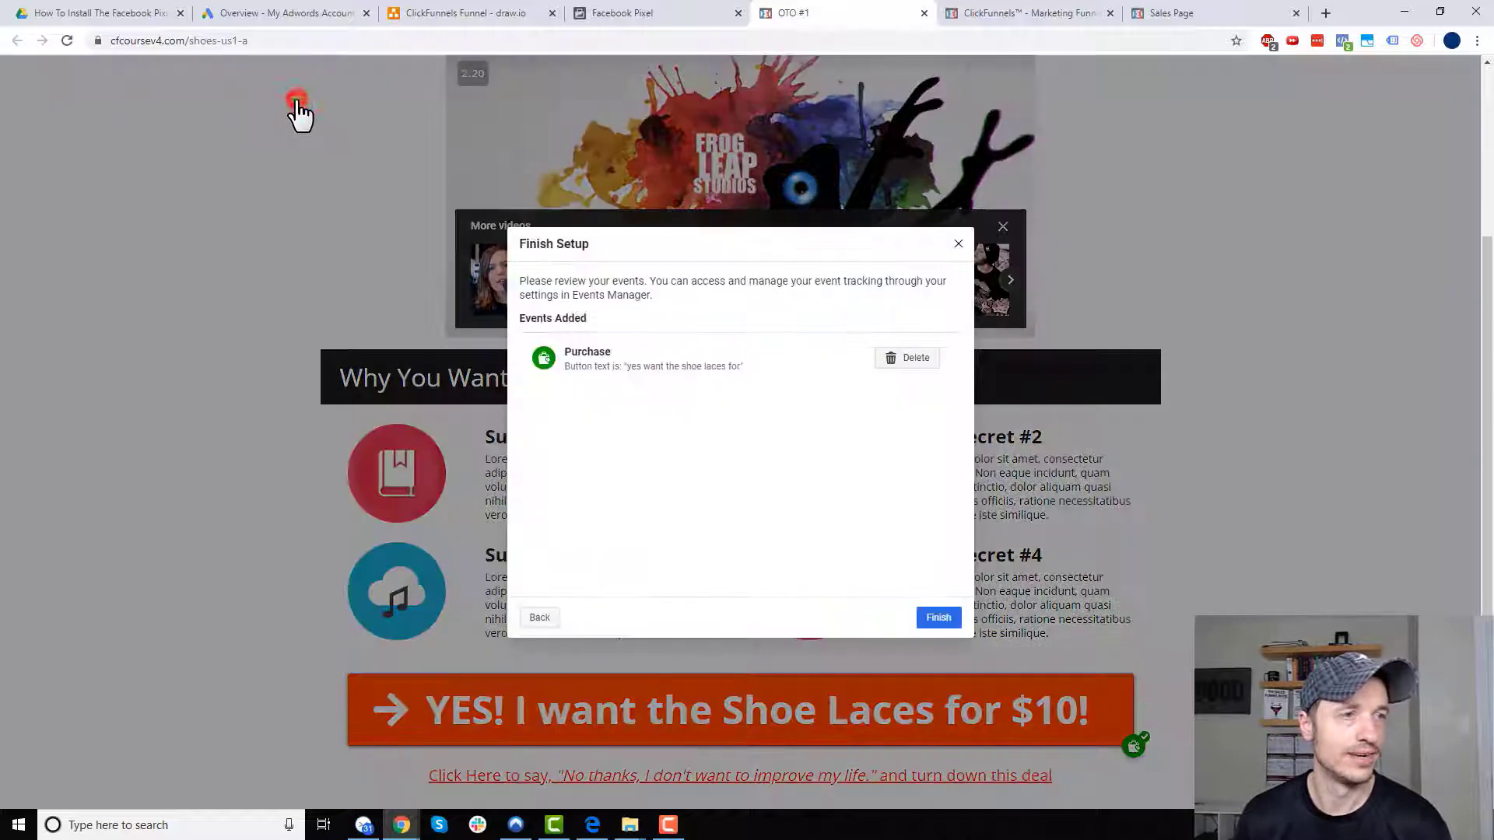
click(937, 617)
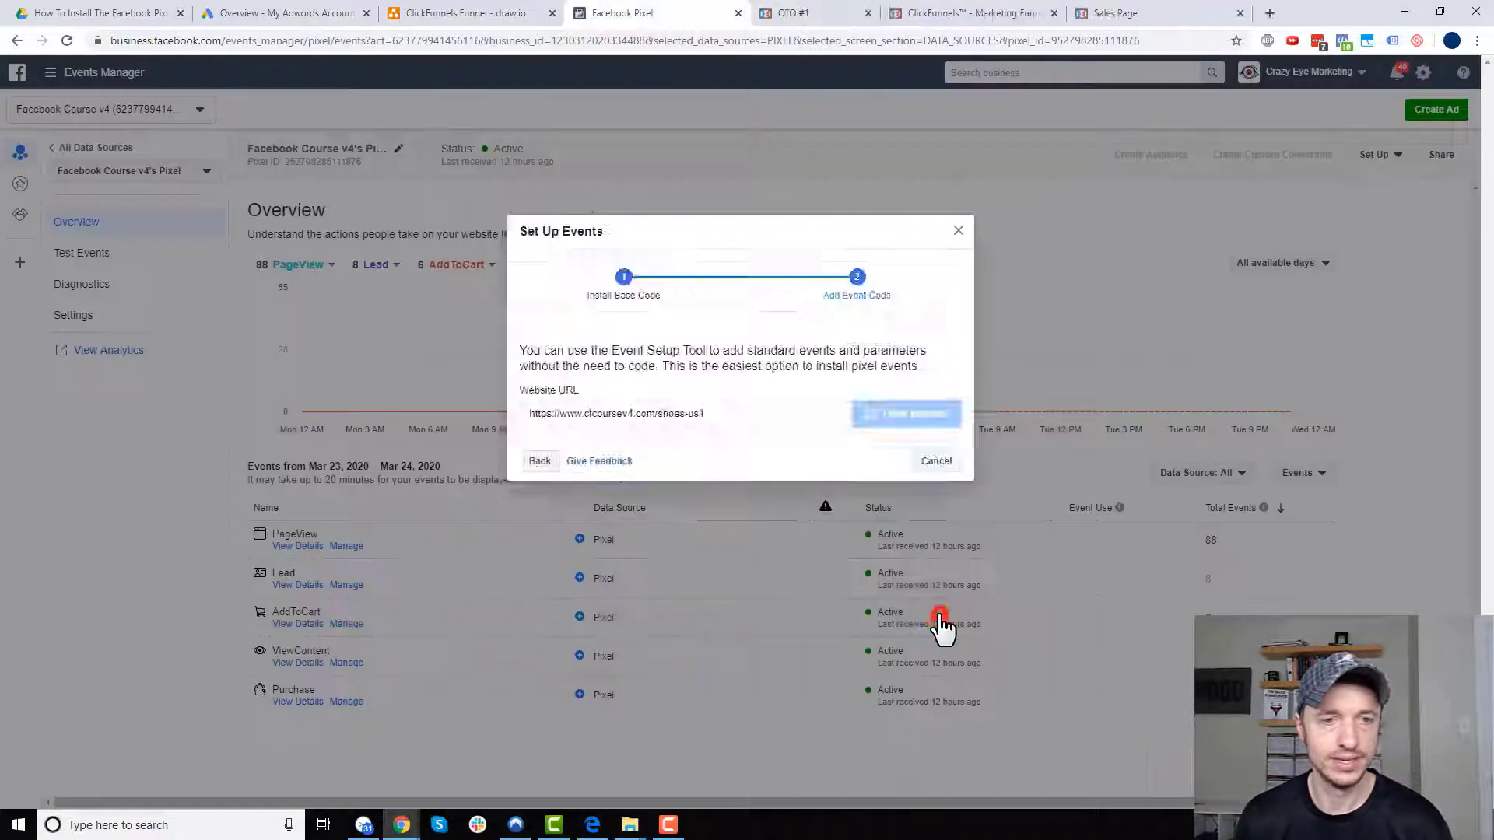
click(827, 382)
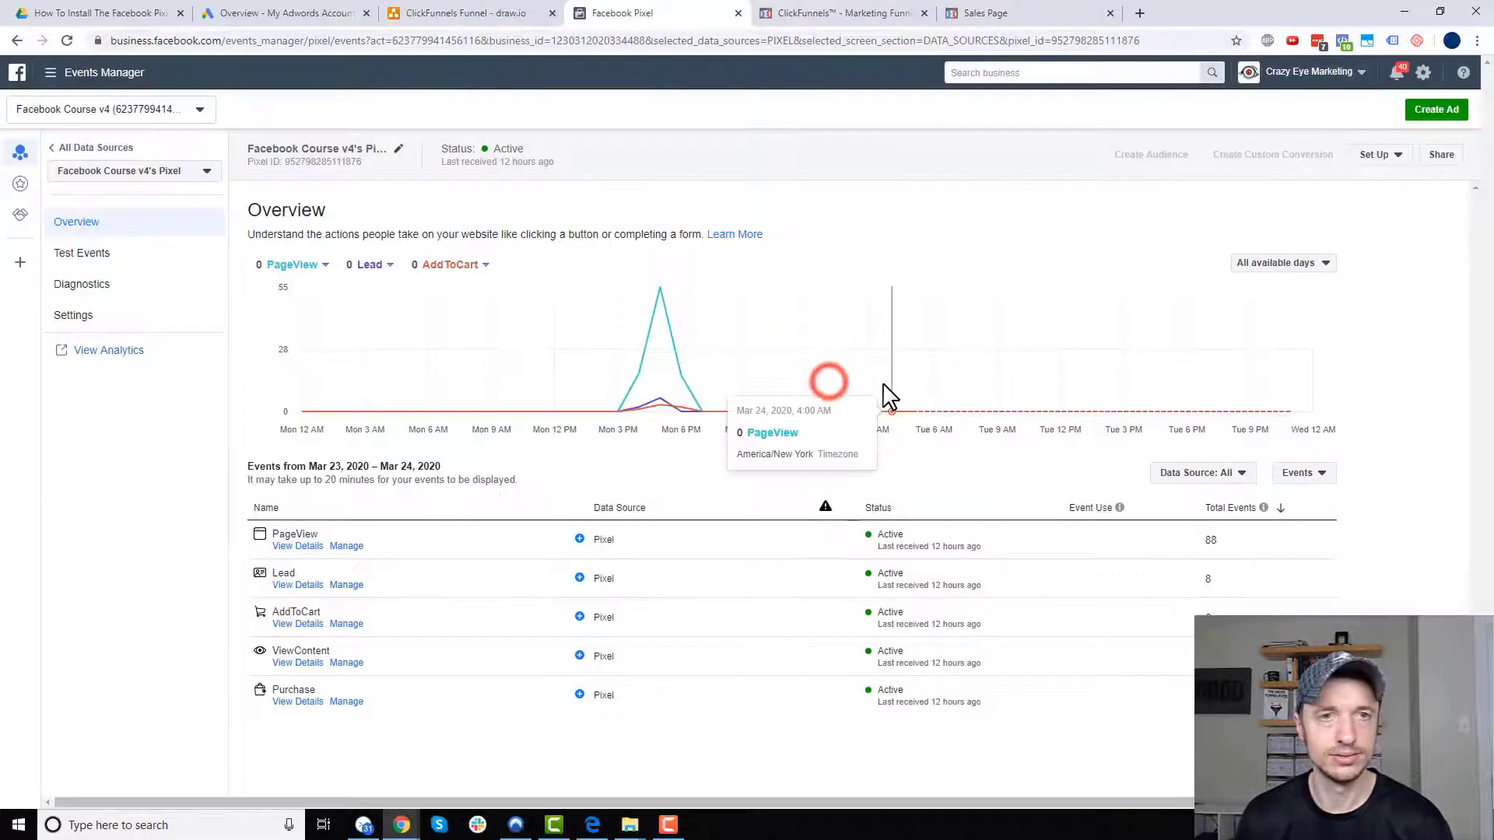
click(859, 13)
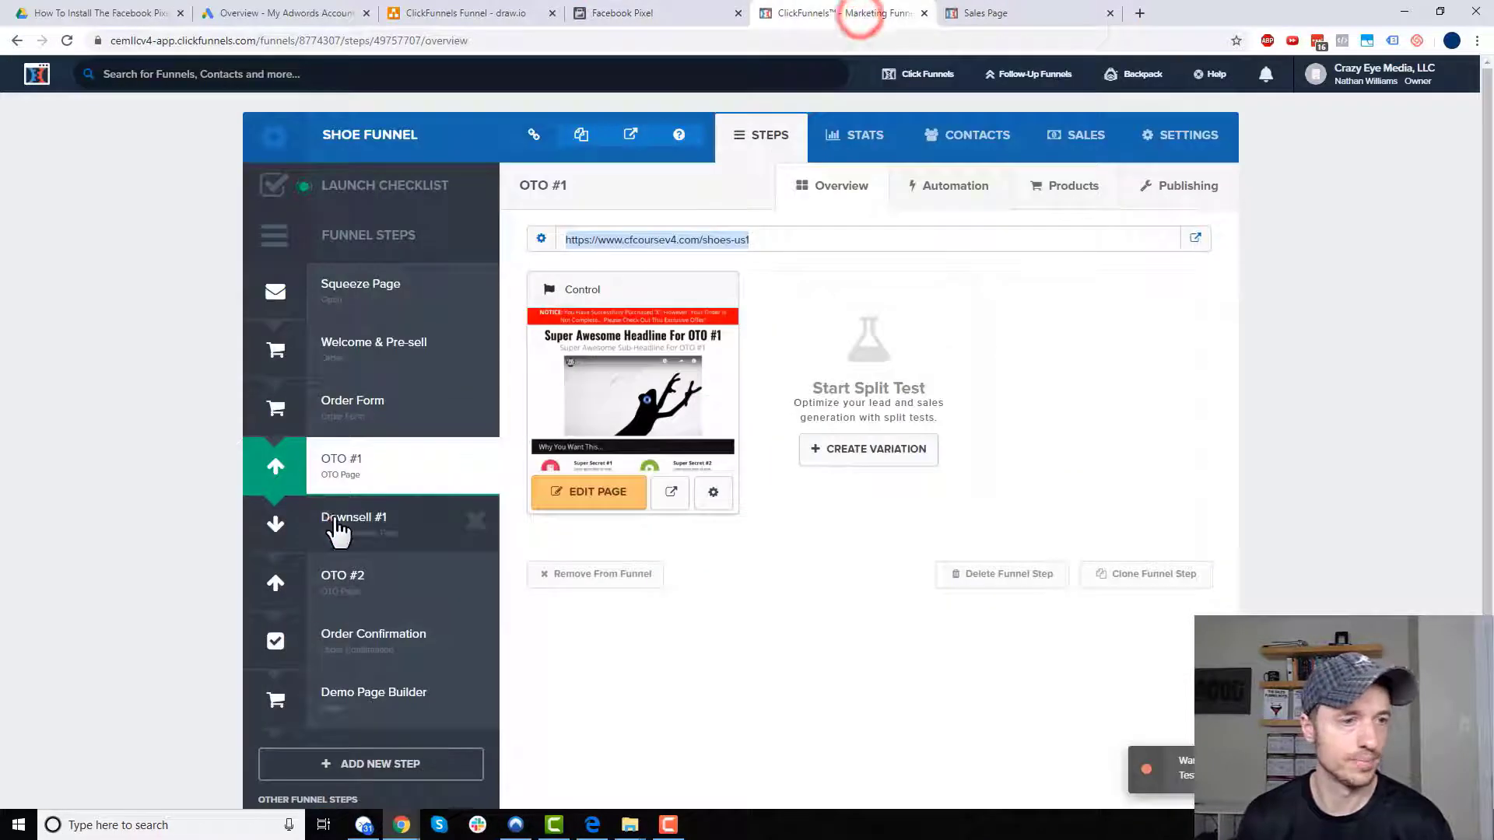
click(334, 519)
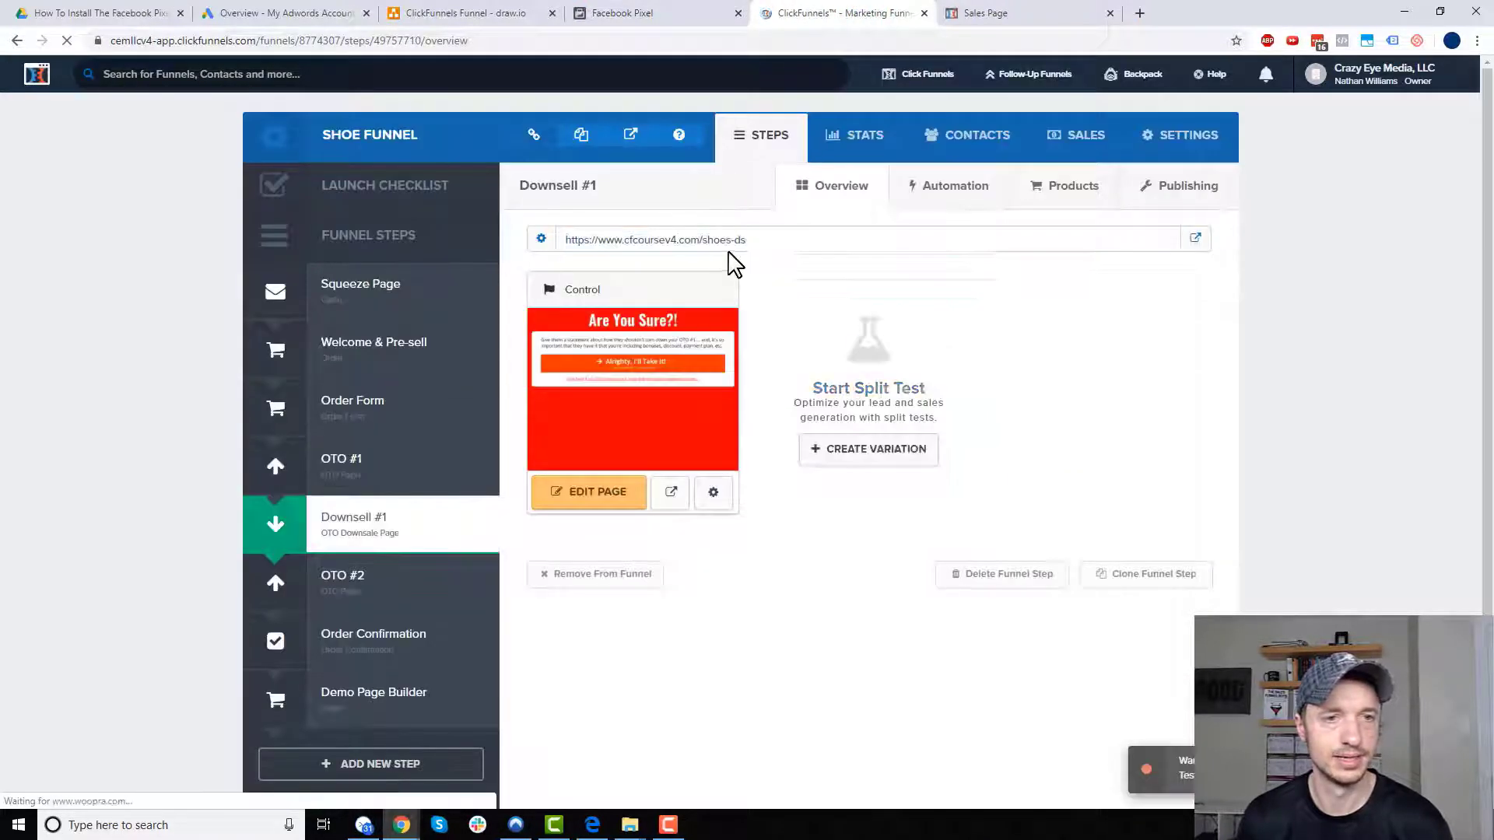
drag(779, 239, 653, 201)
key(ctrl+c)
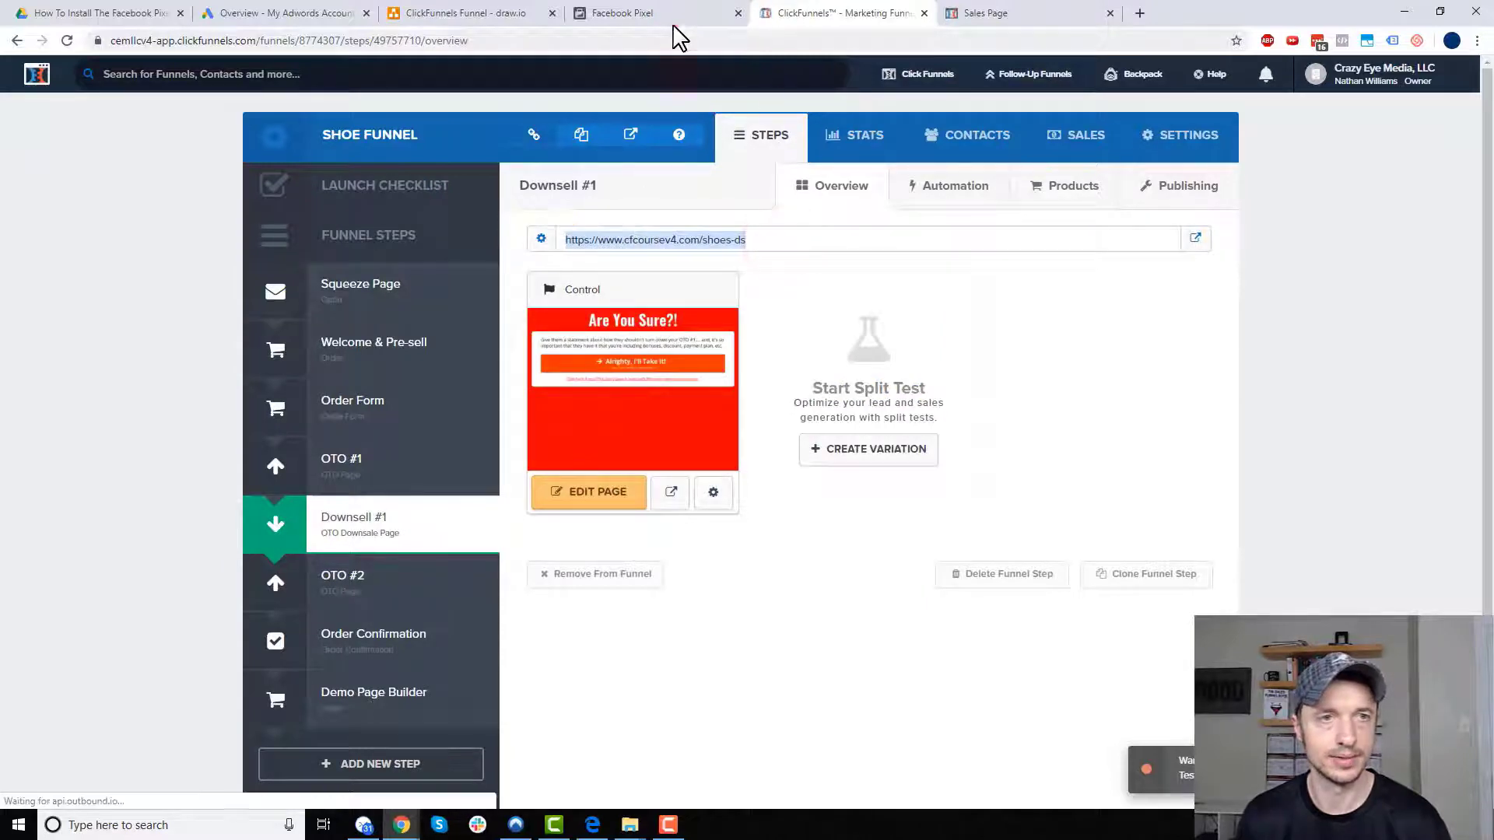
click(666, 14)
click(1382, 154)
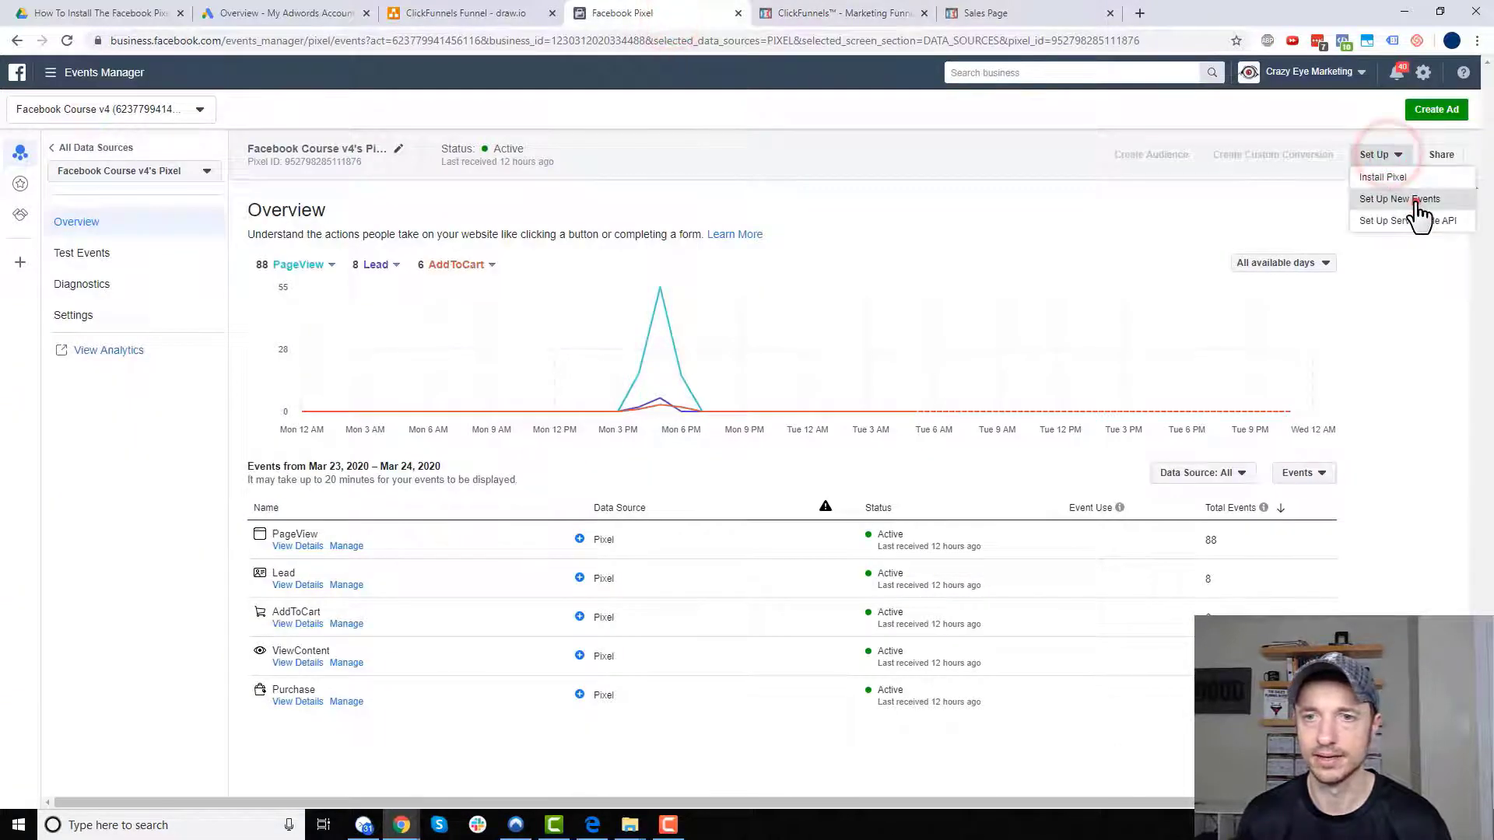
- Launch the Event Setup Tool on the pasted Downsell #1 page URL
click(1401, 199)
click(759, 401)
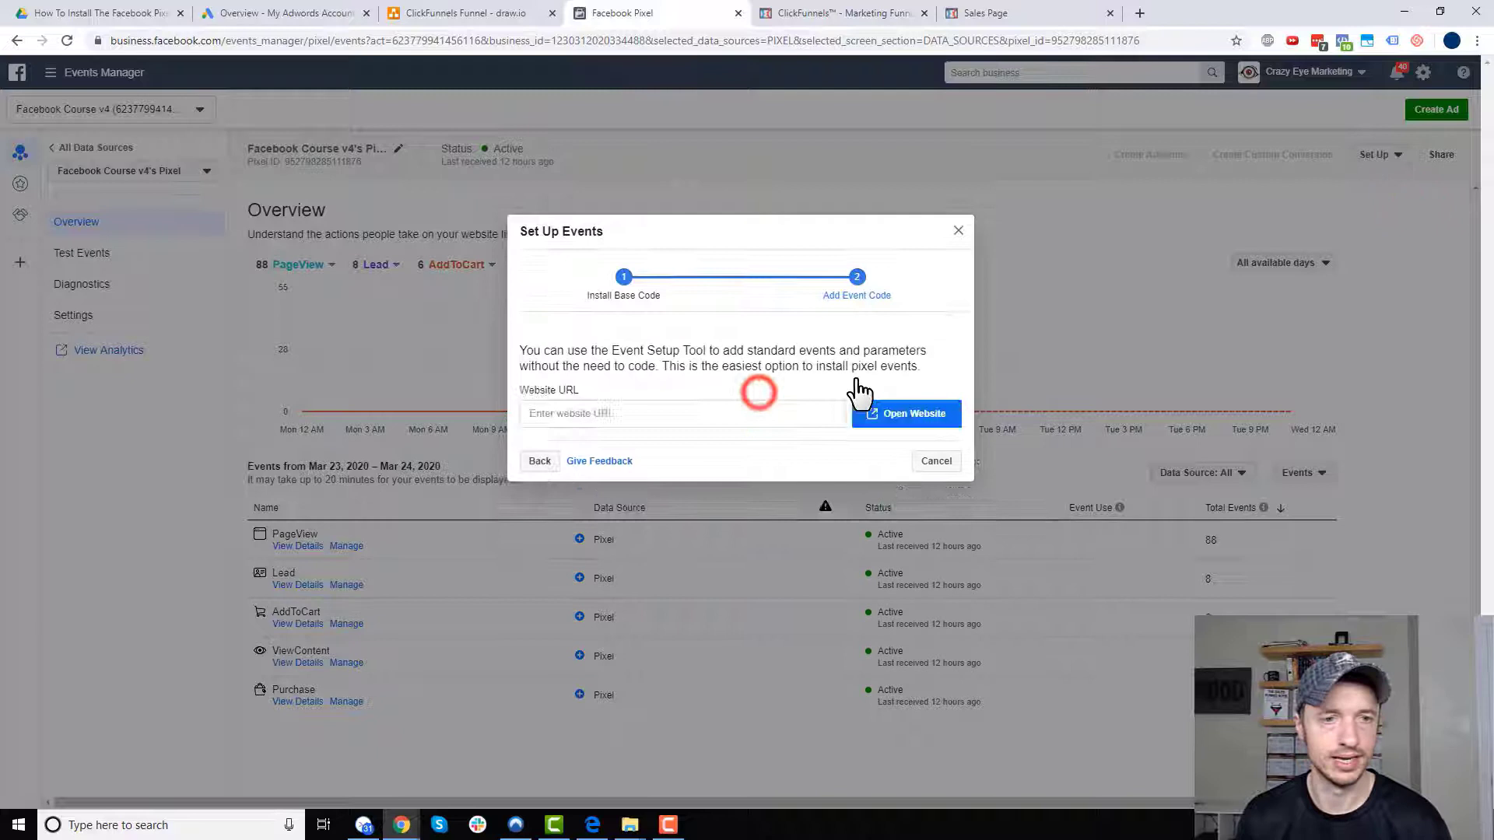
click(702, 420)
key(ctrl+v)
click(905, 419)
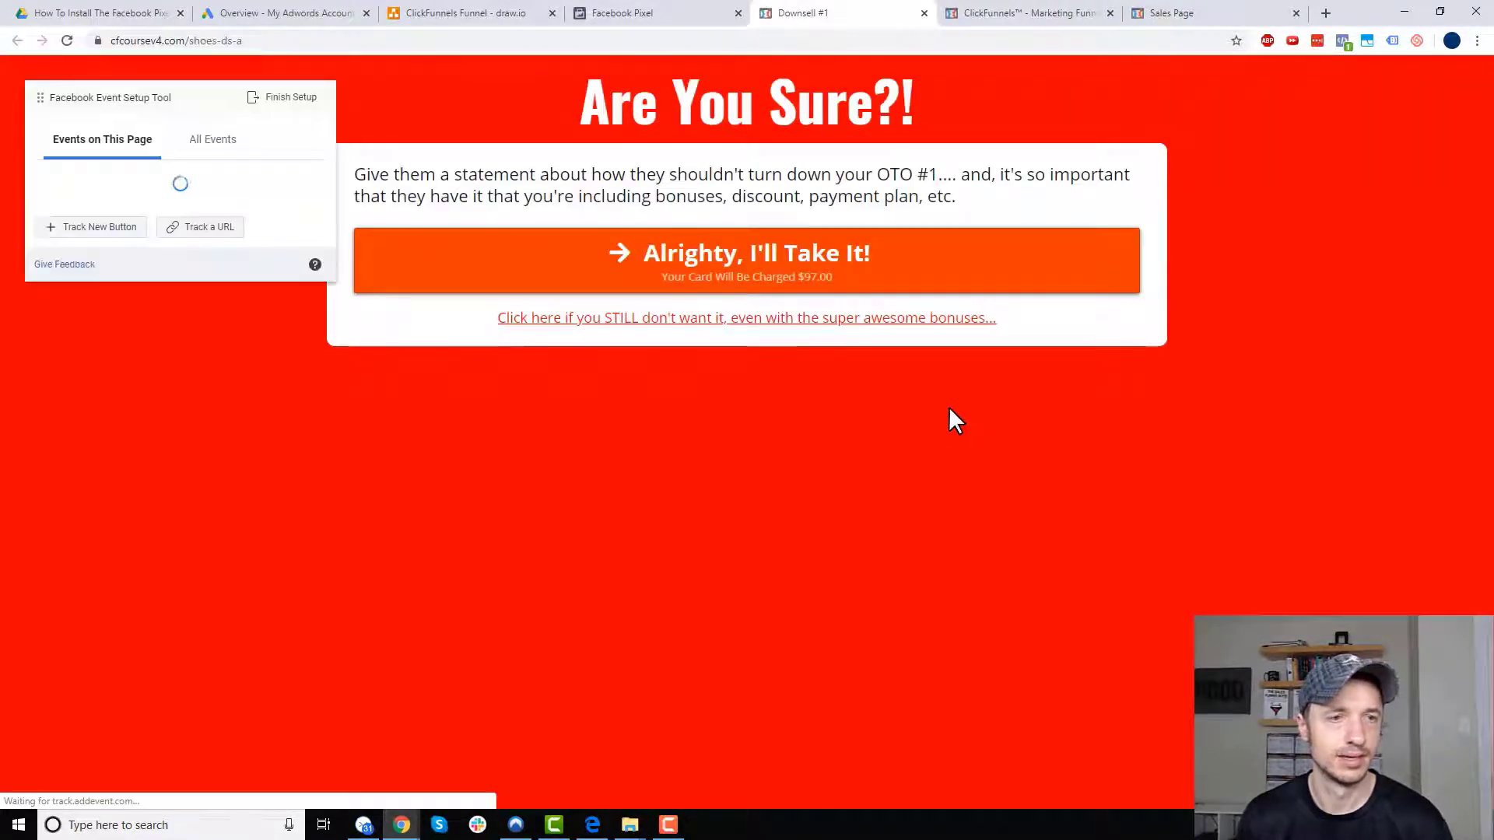
- Track the 'Alrighty, I'll Take It!' button as a Purchase valued at the on-page $7.00, and finish setup
click(121, 234)
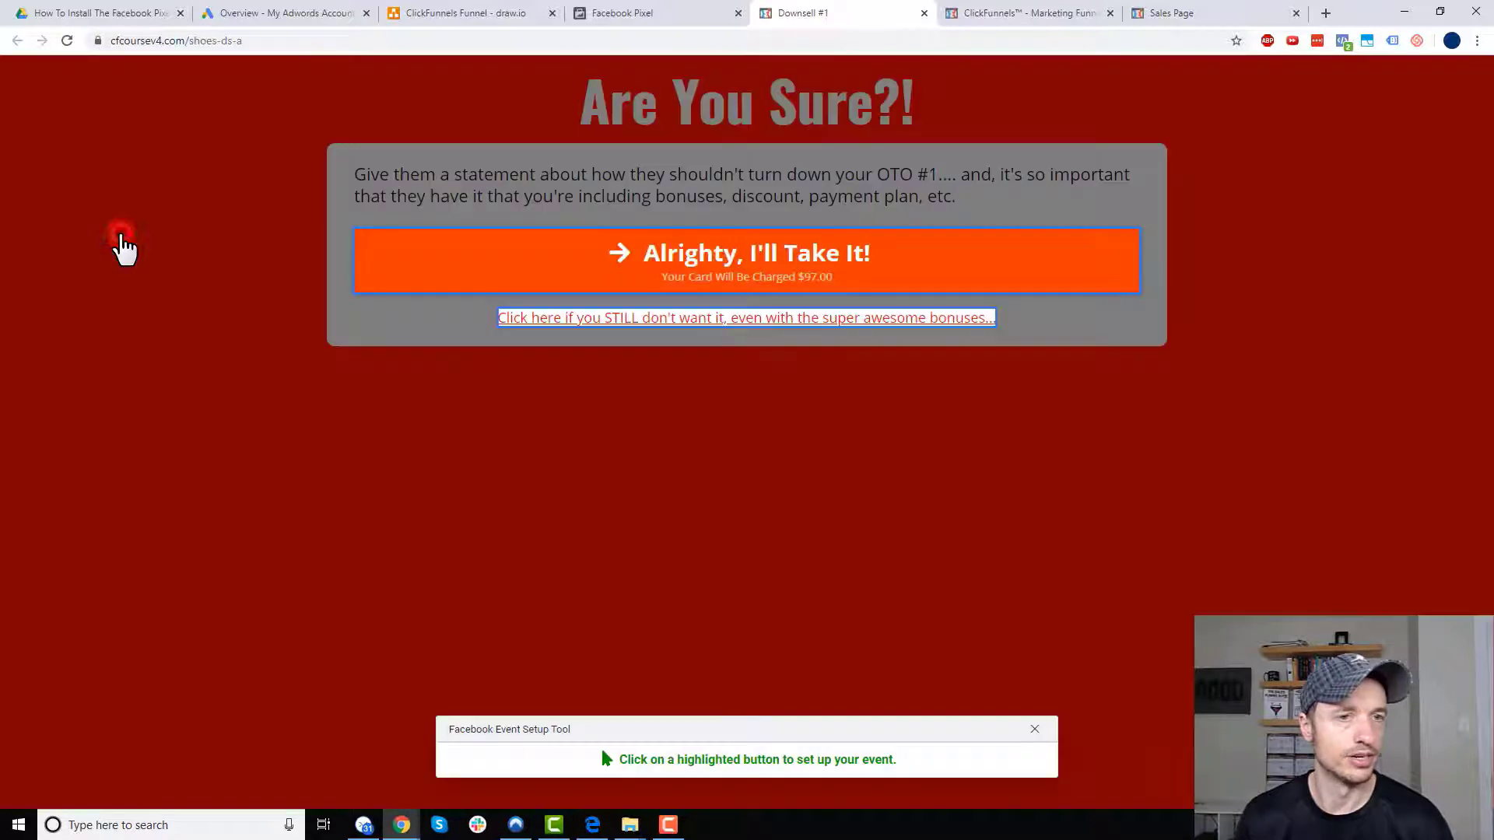
click(775, 242)
click(194, 137)
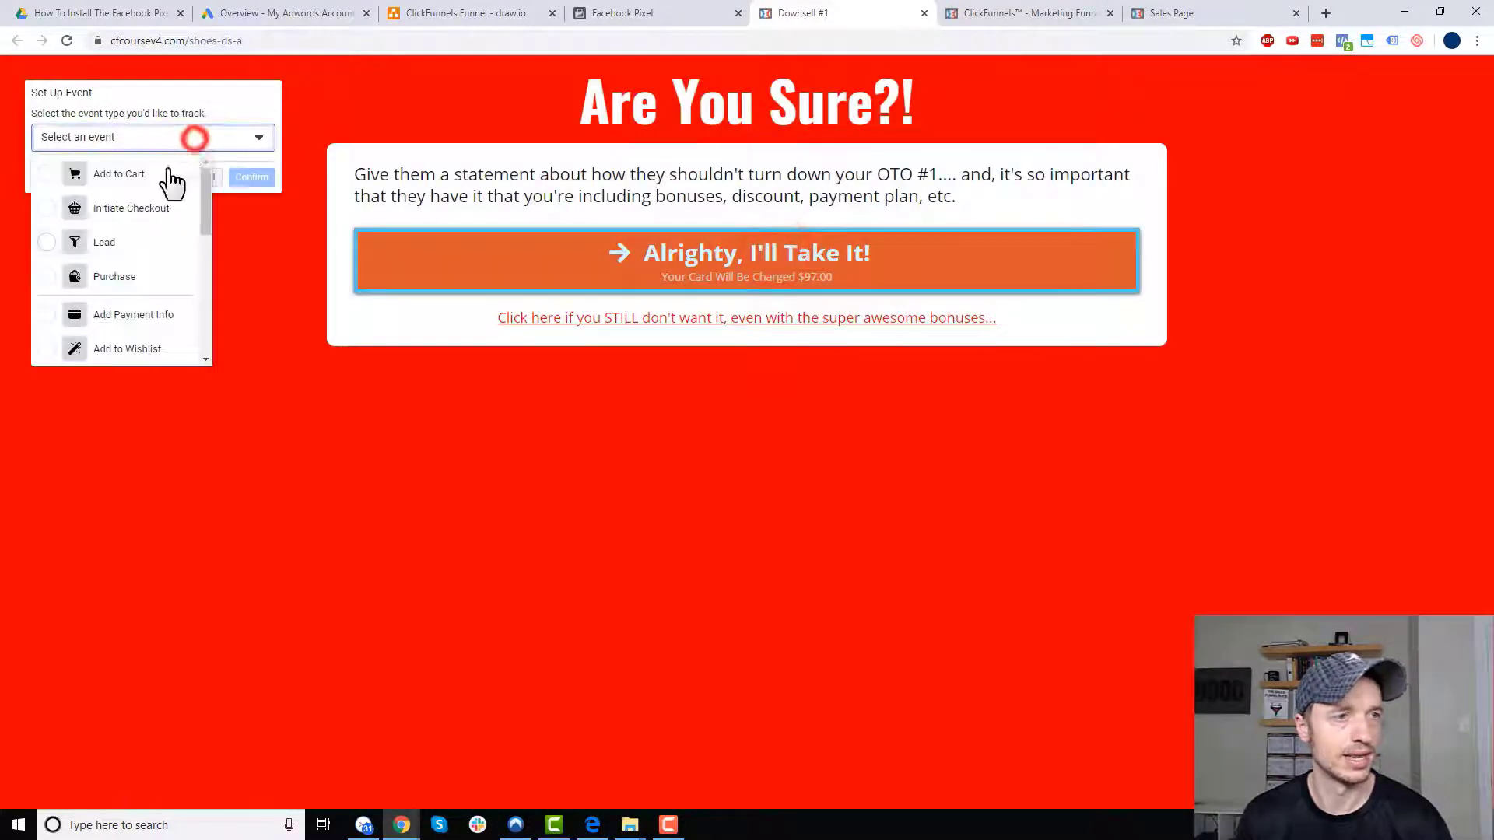
click(122, 277)
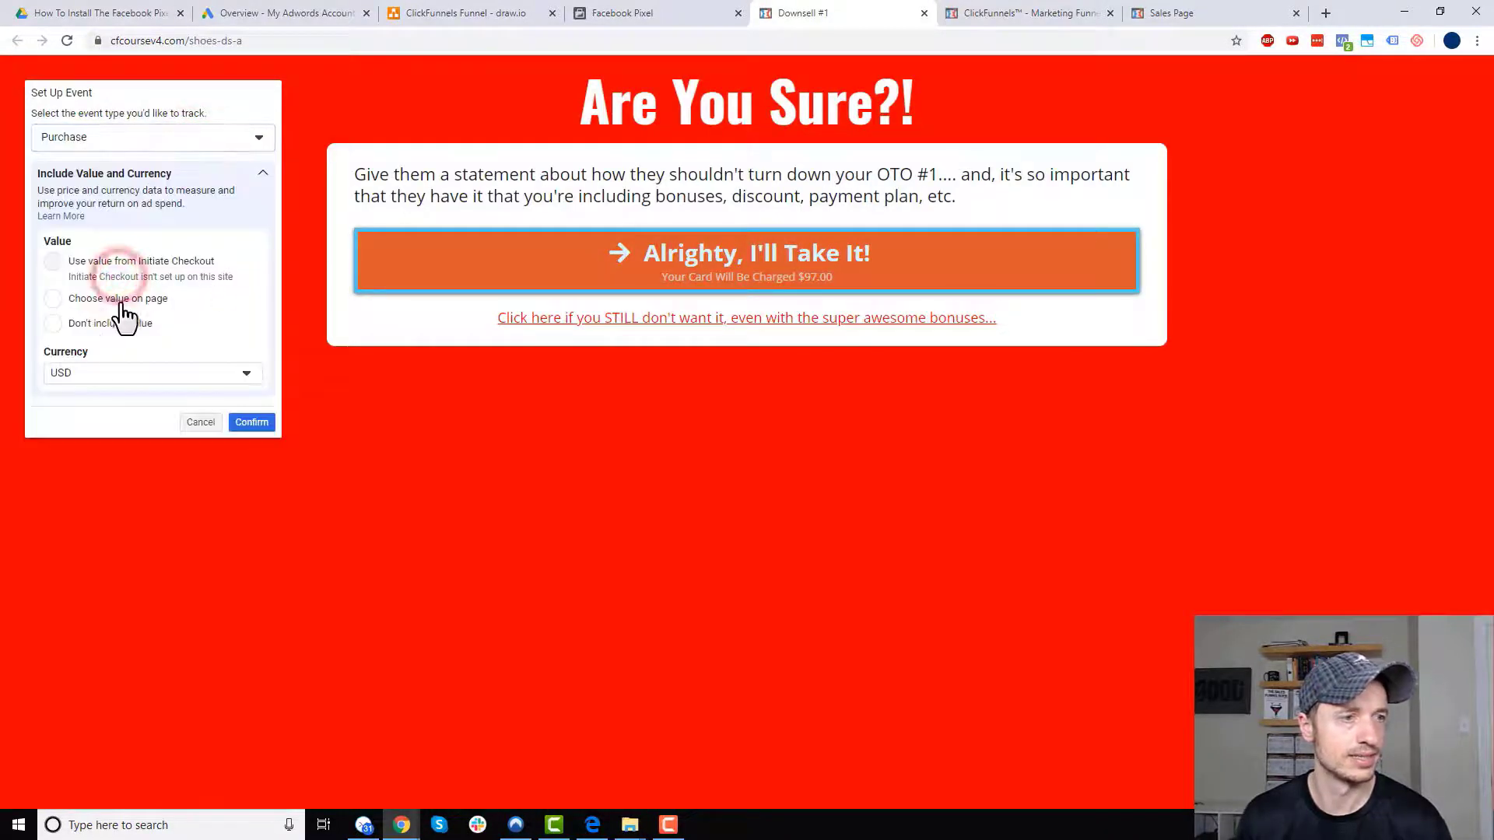
click(84, 299)
click(383, 210)
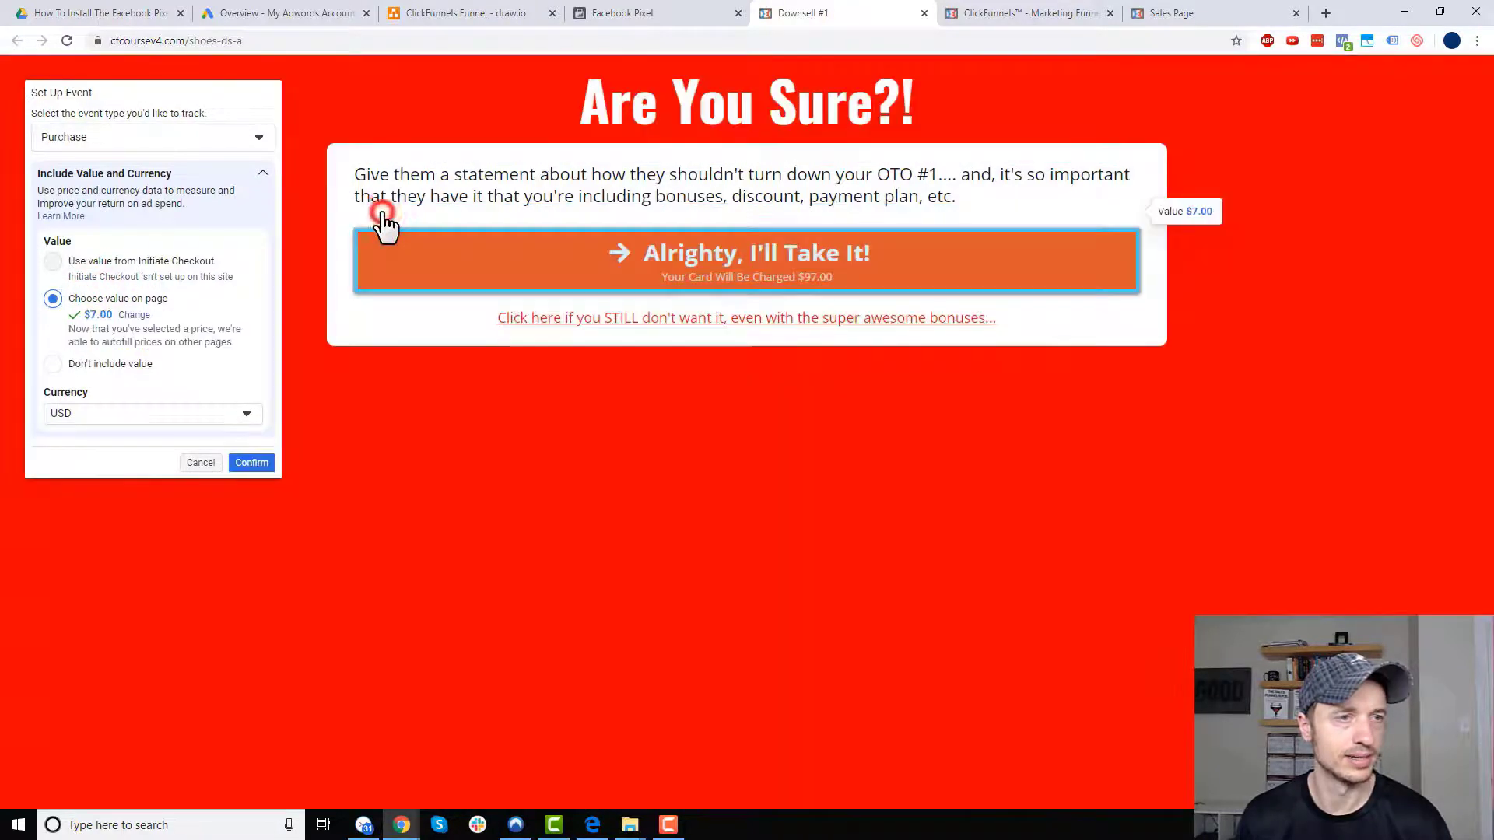
click(257, 464)
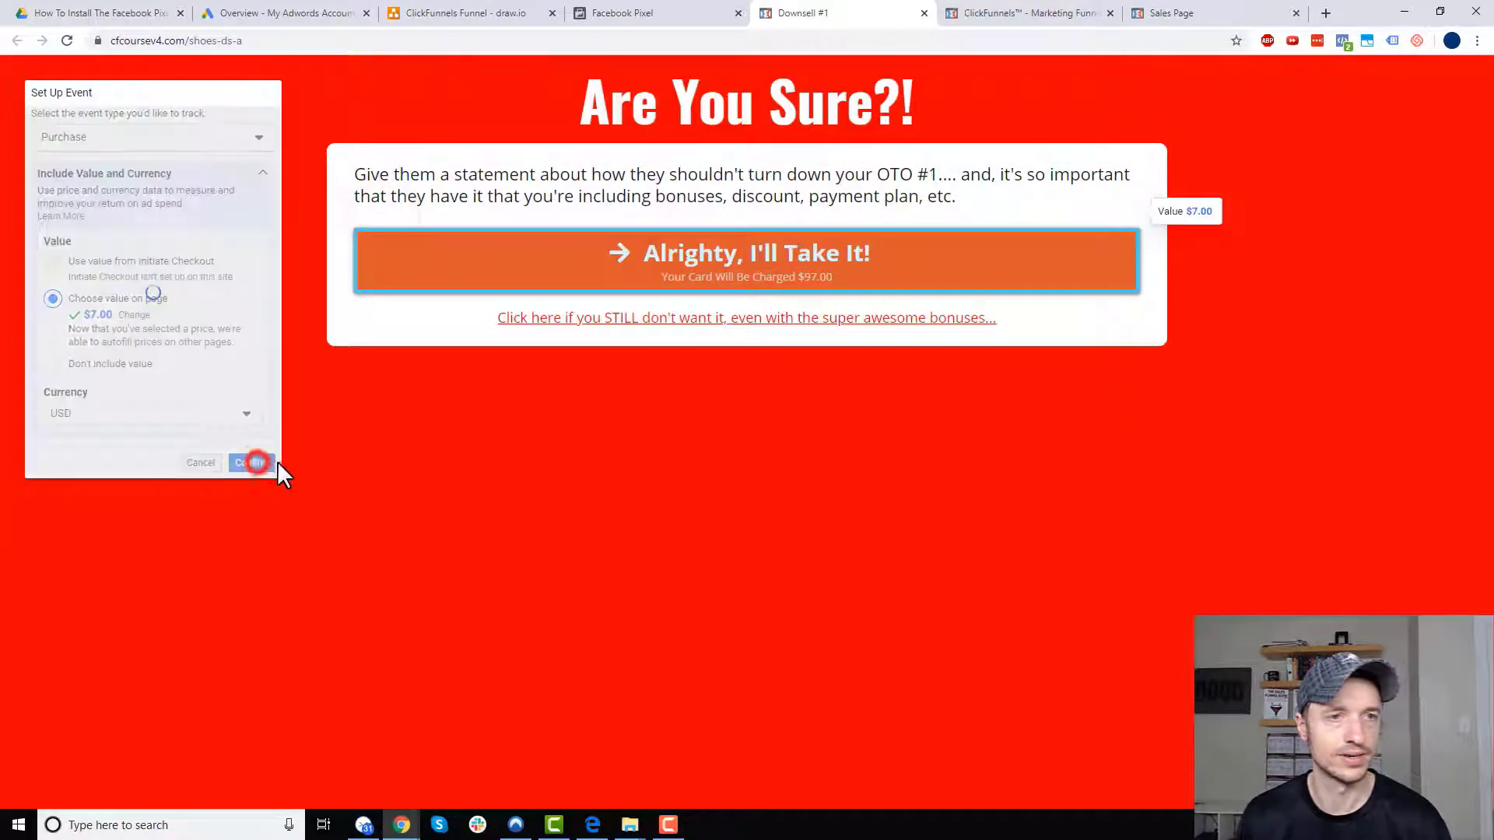
click(293, 100)
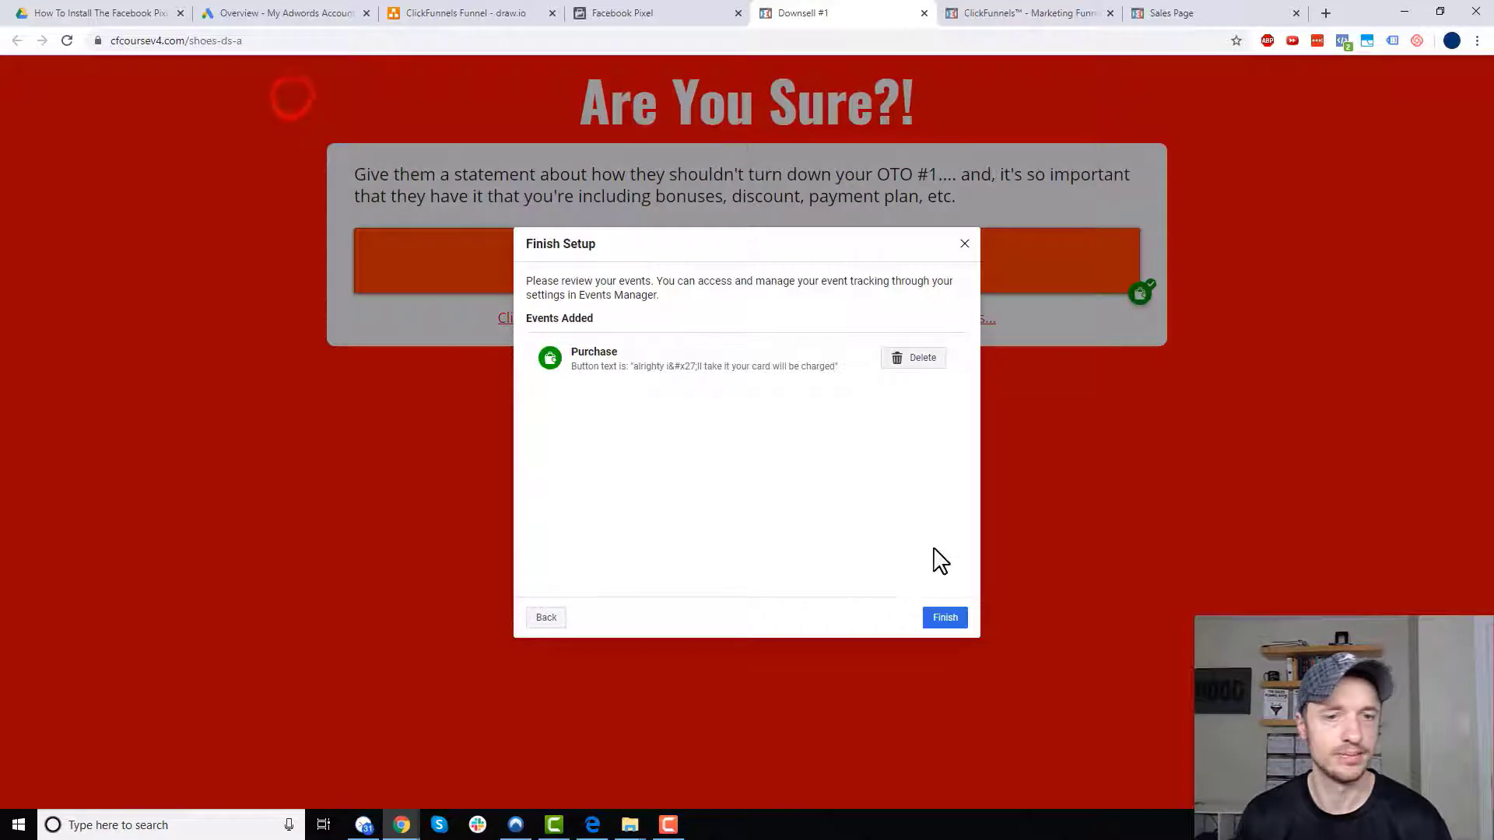
click(948, 620)
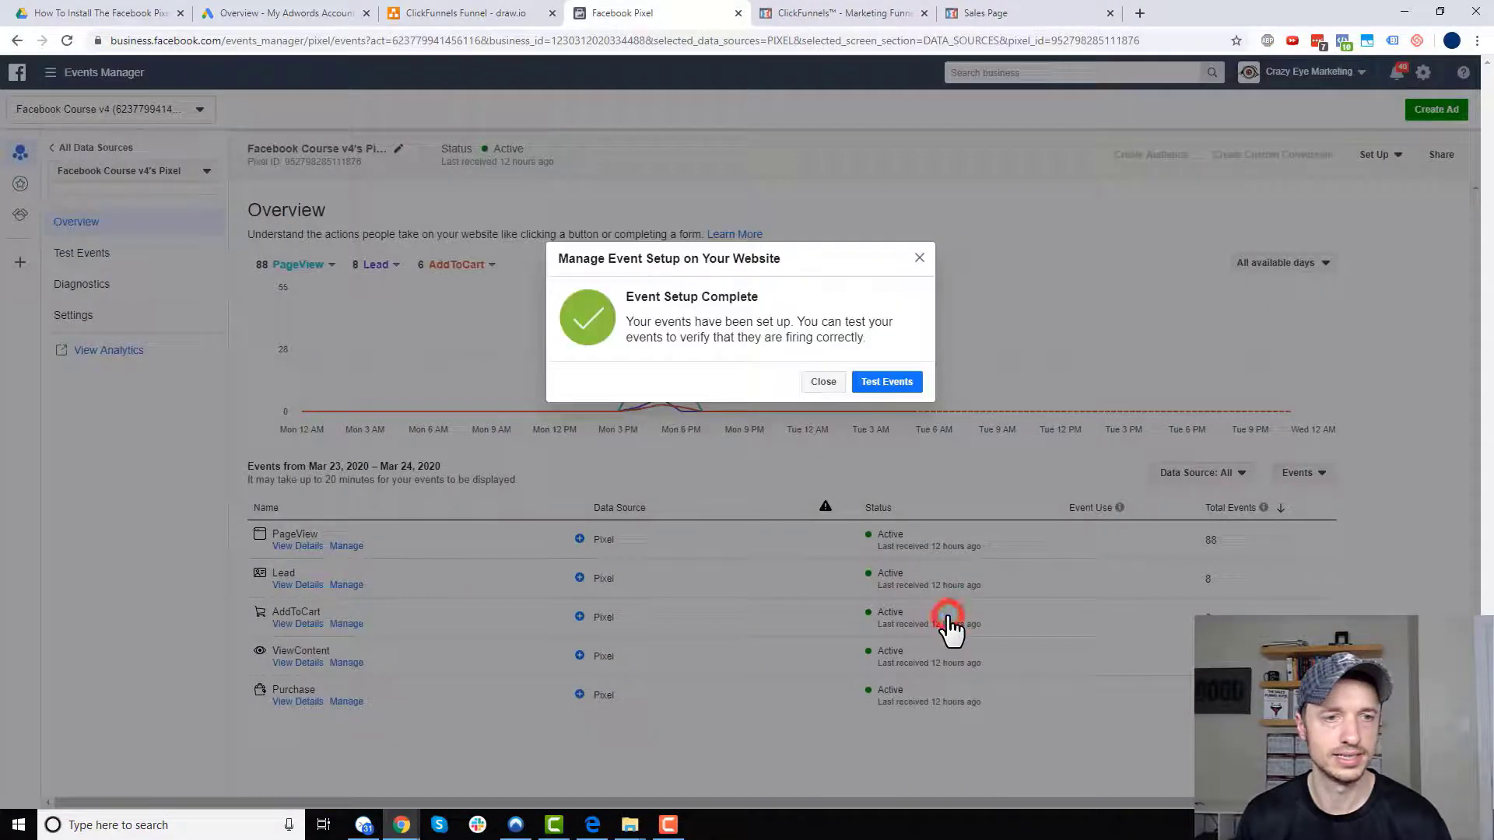
click(830, 381)
click(1379, 154)
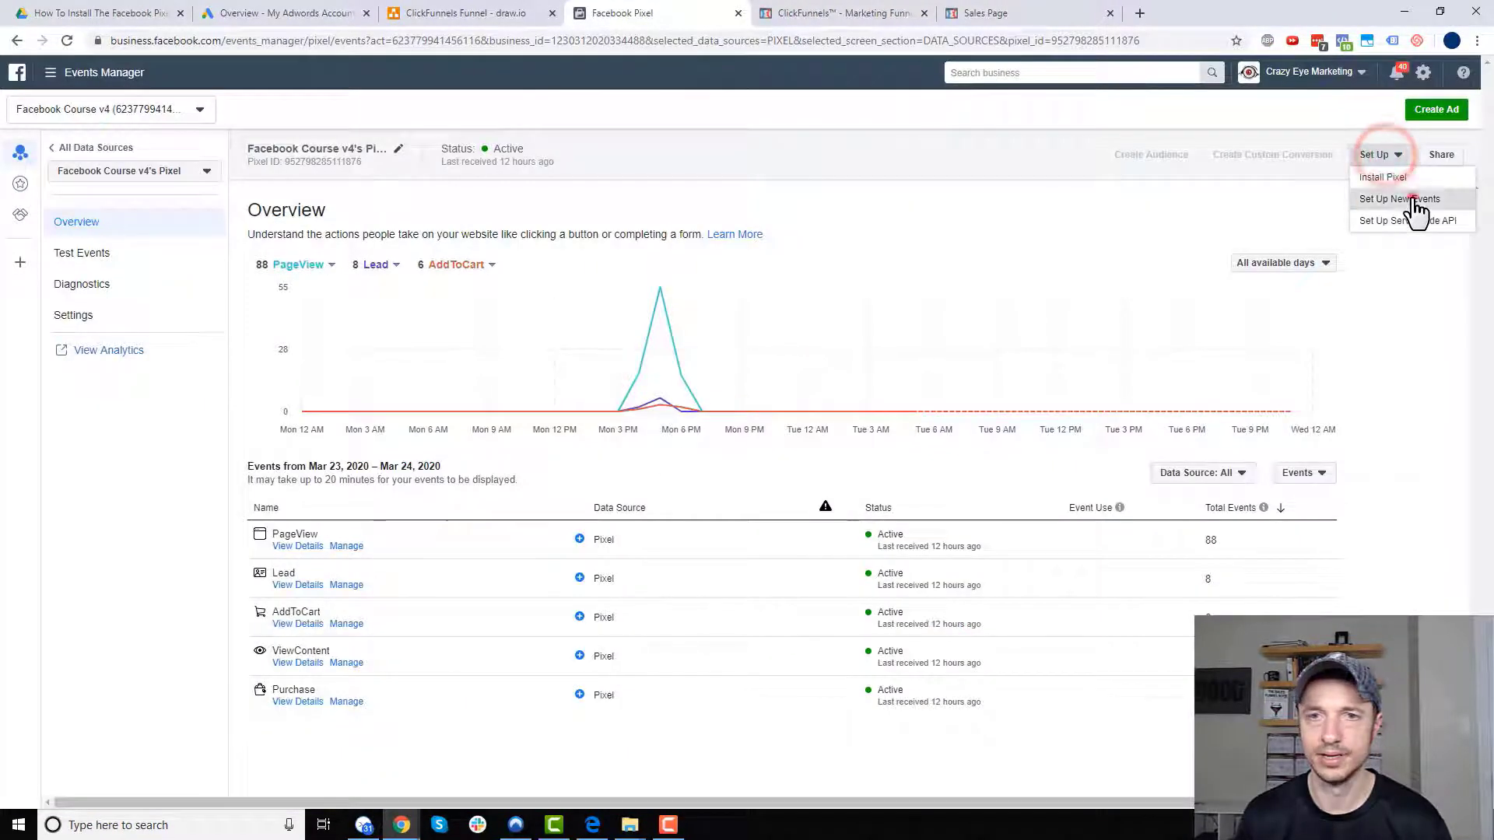
- Open the OTO #2 page in the Event Setup Tool using its URL copied from ClickFunnels
click(1413, 198)
click(800, 12)
click(336, 595)
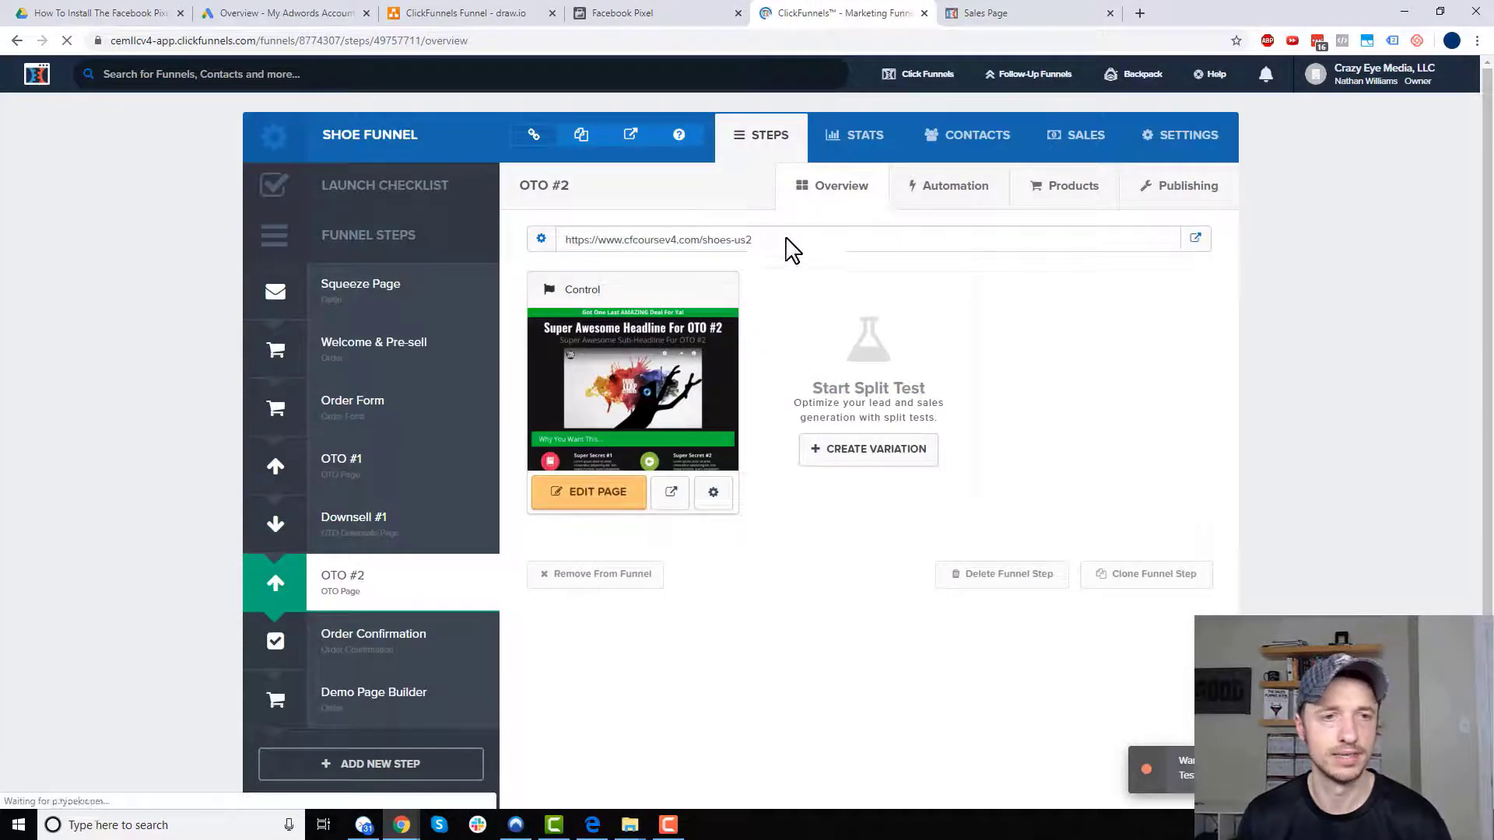
drag(792, 241, 567, 237)
key(ctrl+c)
click(661, 14)
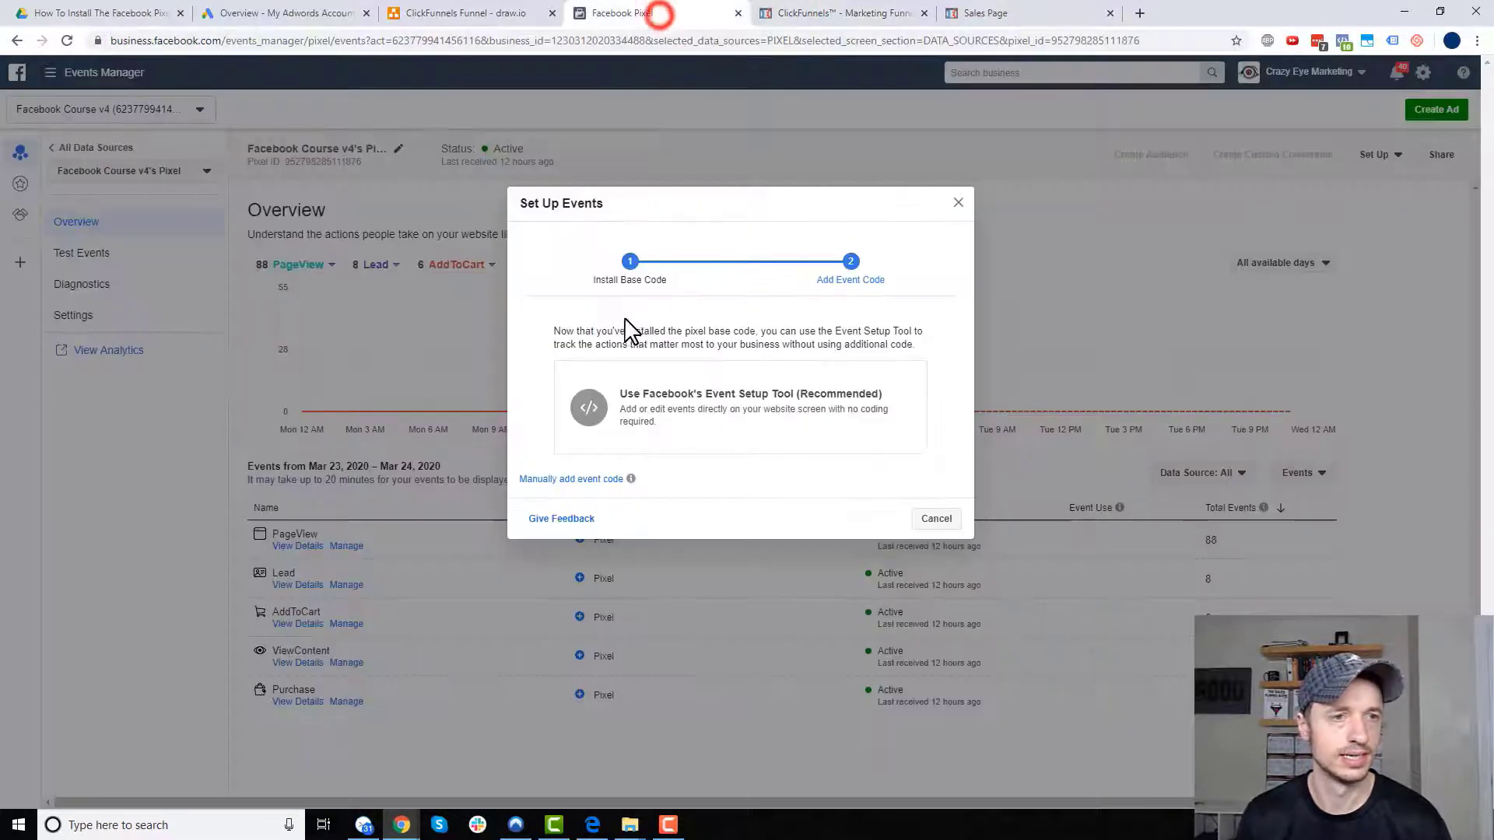
click(700, 413)
click(685, 413)
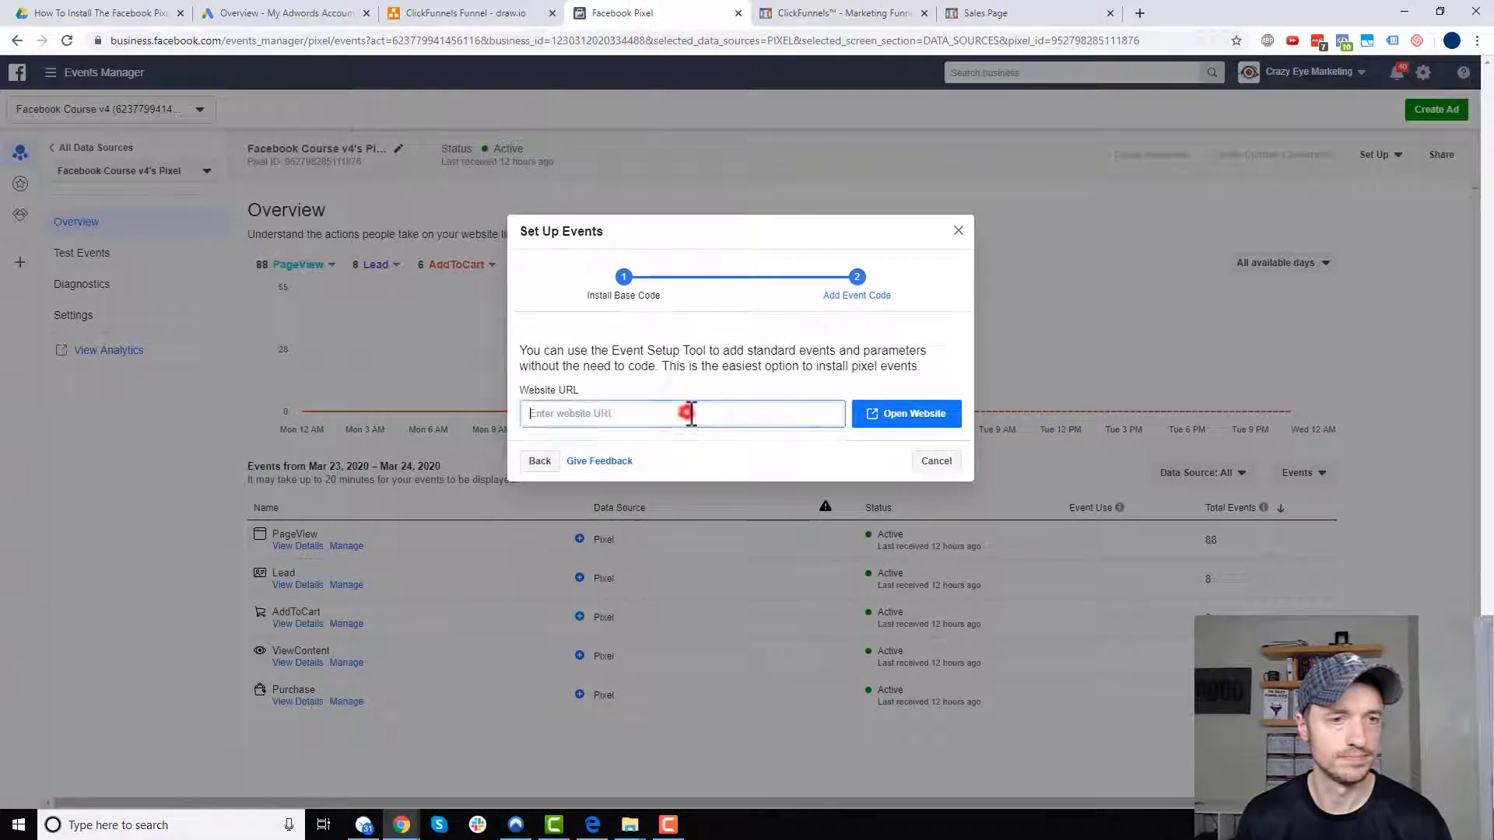
key(ctrl+v)
click(922, 417)
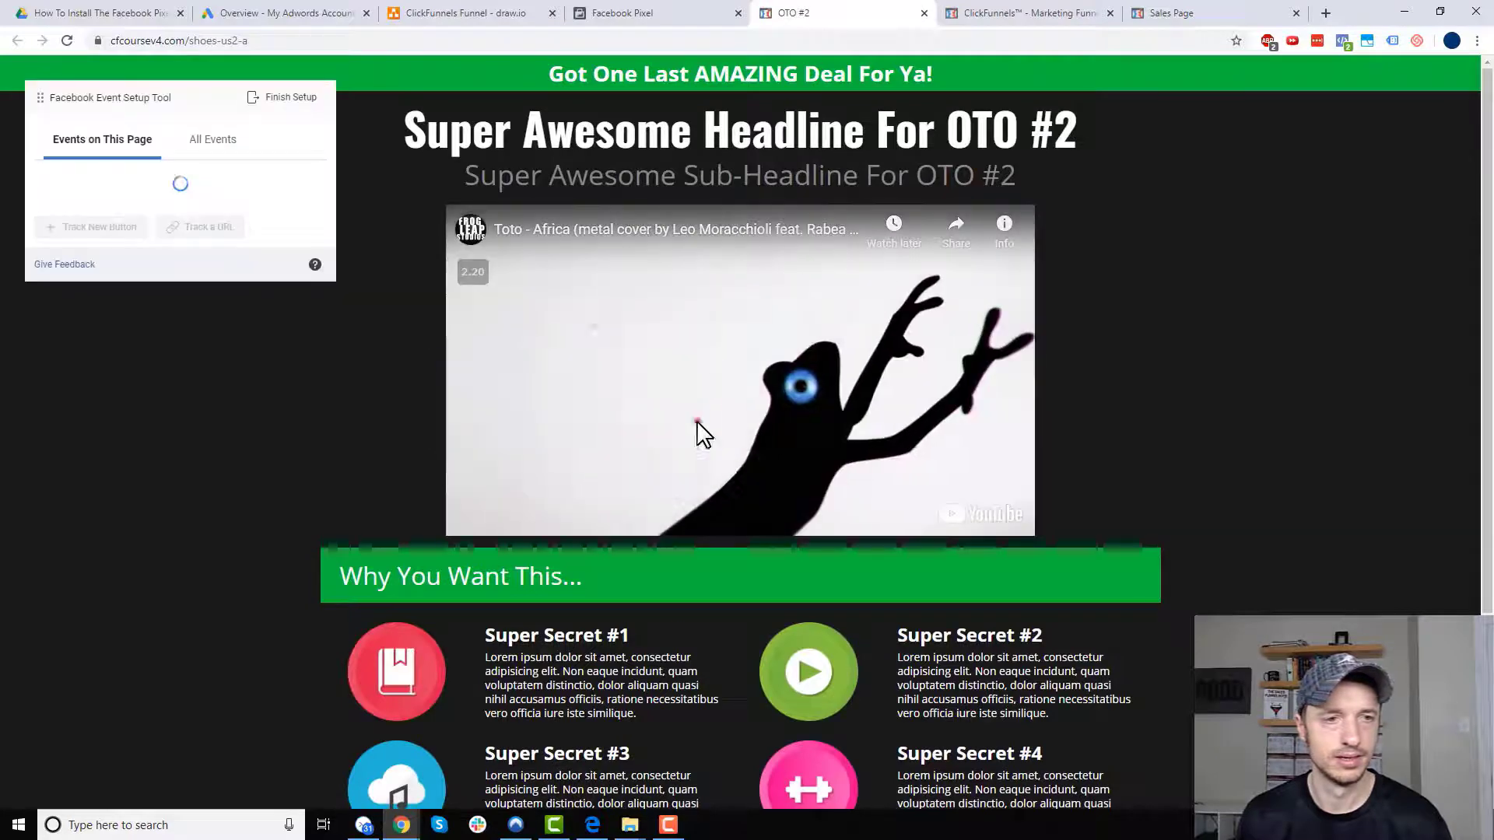
- Track the Shoe Cleaner button as a Purchase valued at the $15.00 page price, then finish setup
click(697, 423)
click(111, 234)
scroll(366, 507, down, 3)
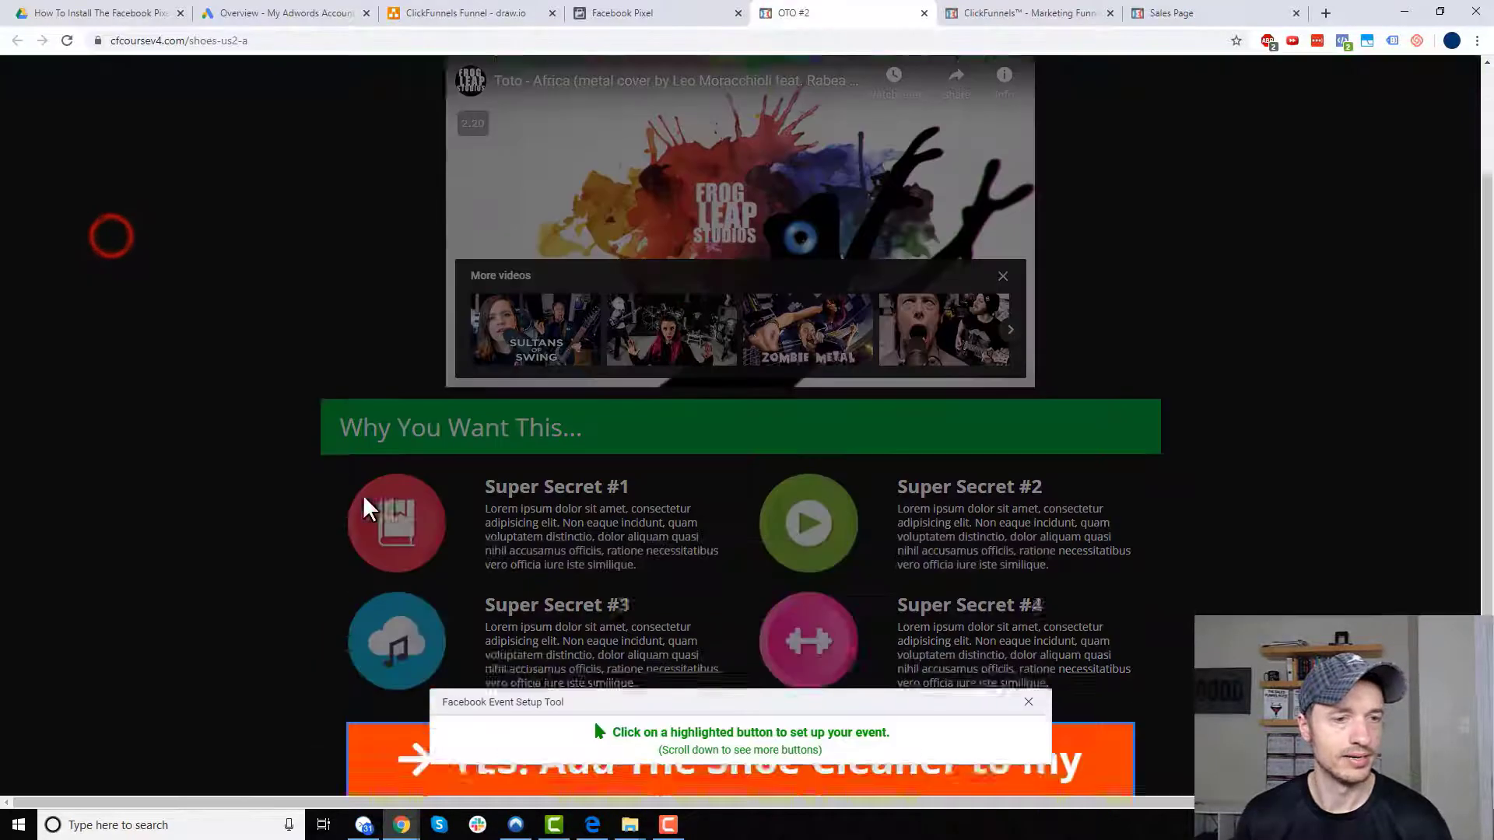
click(657, 674)
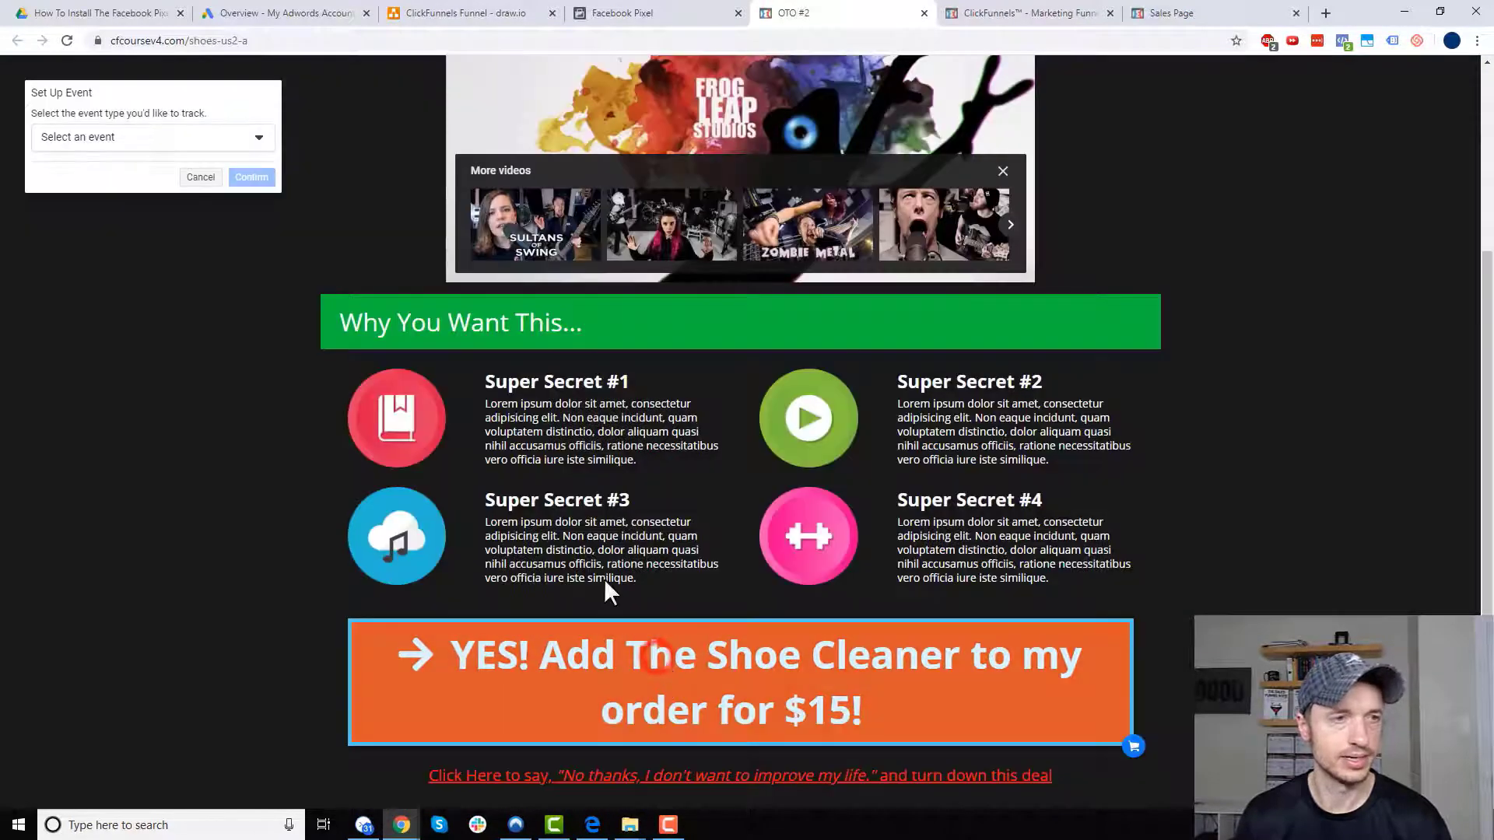
click(185, 139)
click(114, 277)
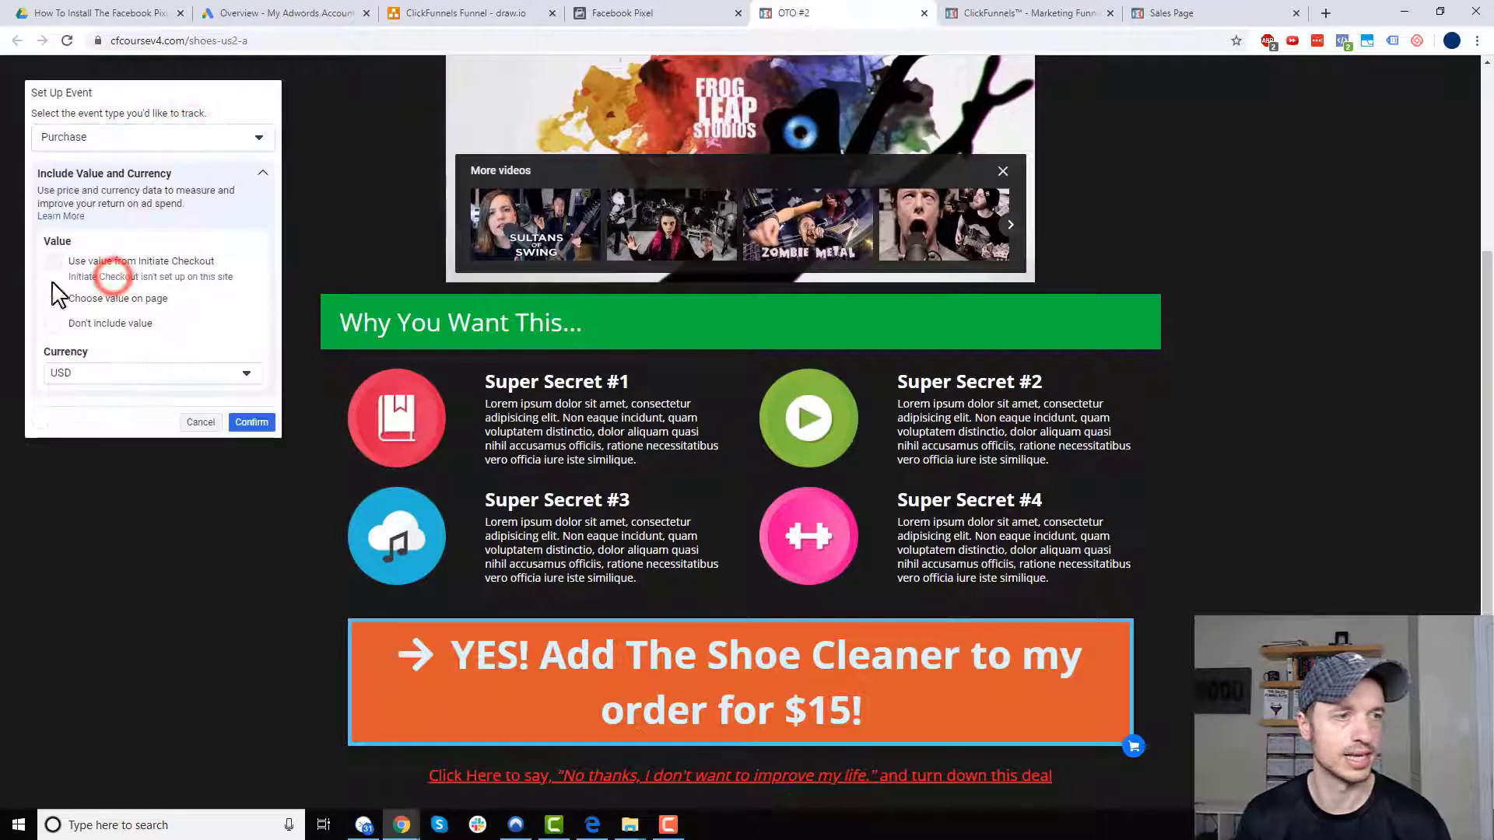
click(74, 304)
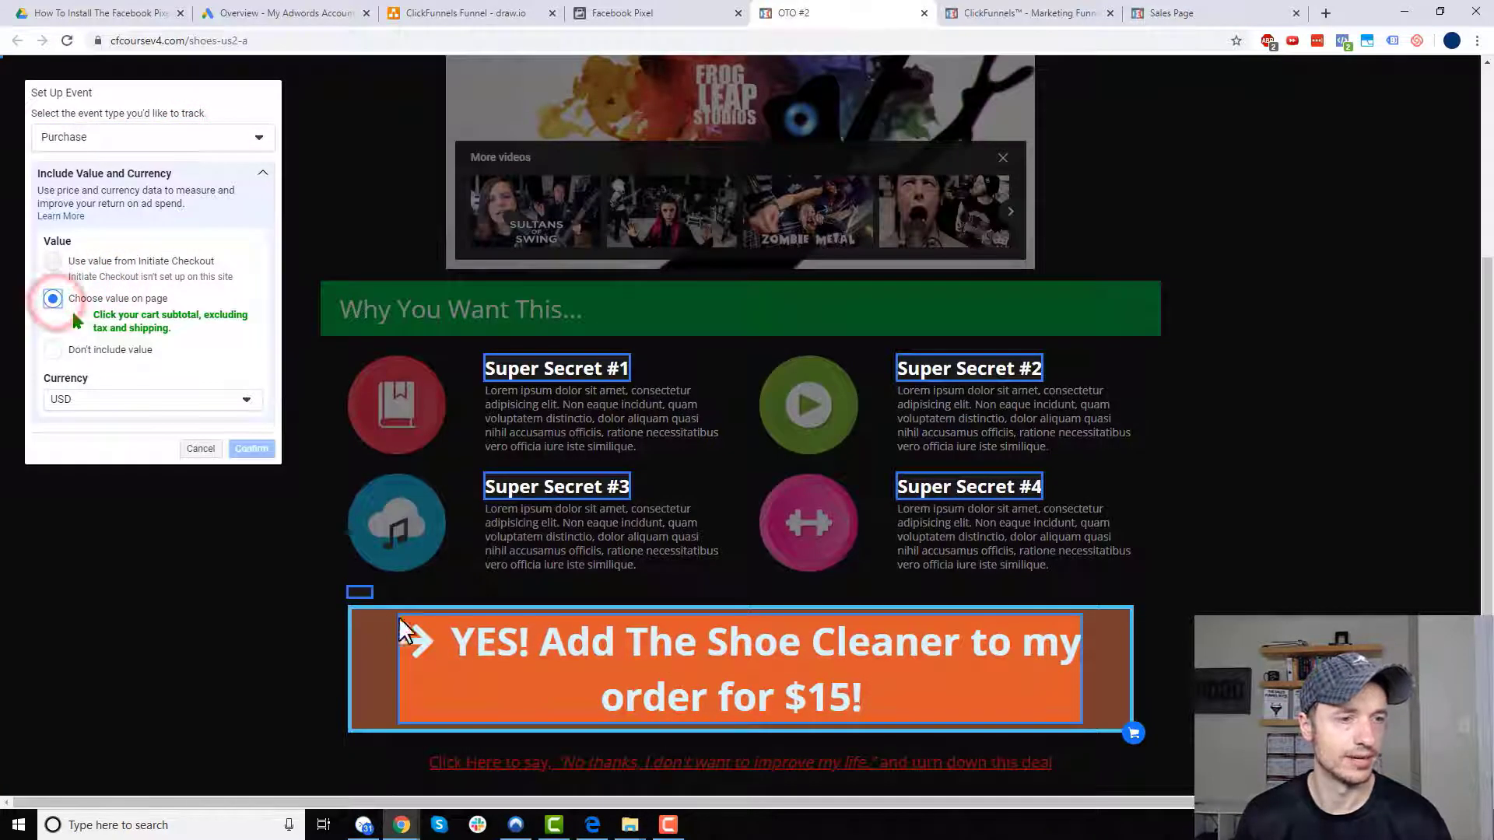
click(360, 594)
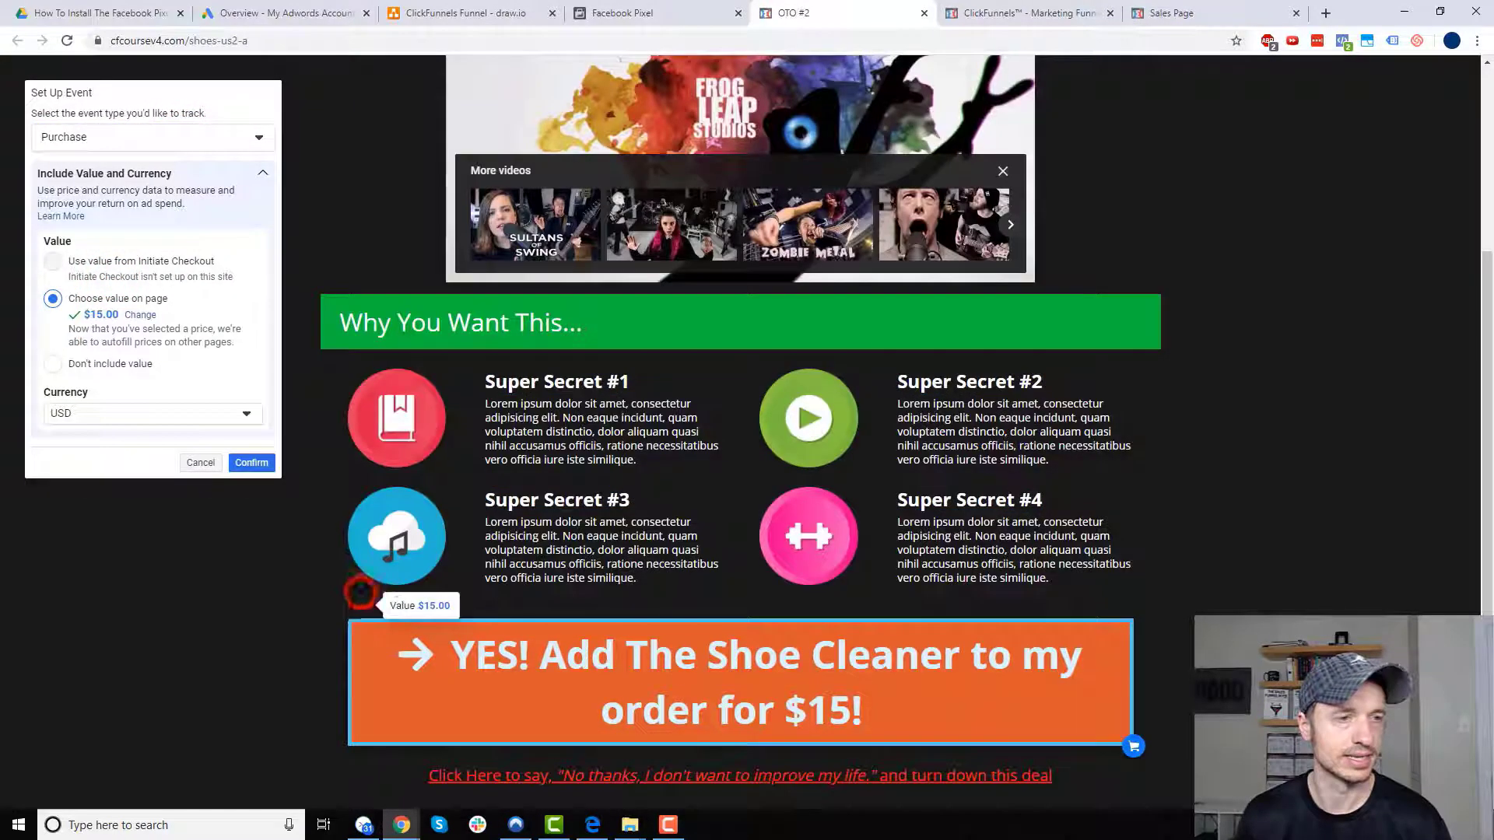
click(253, 463)
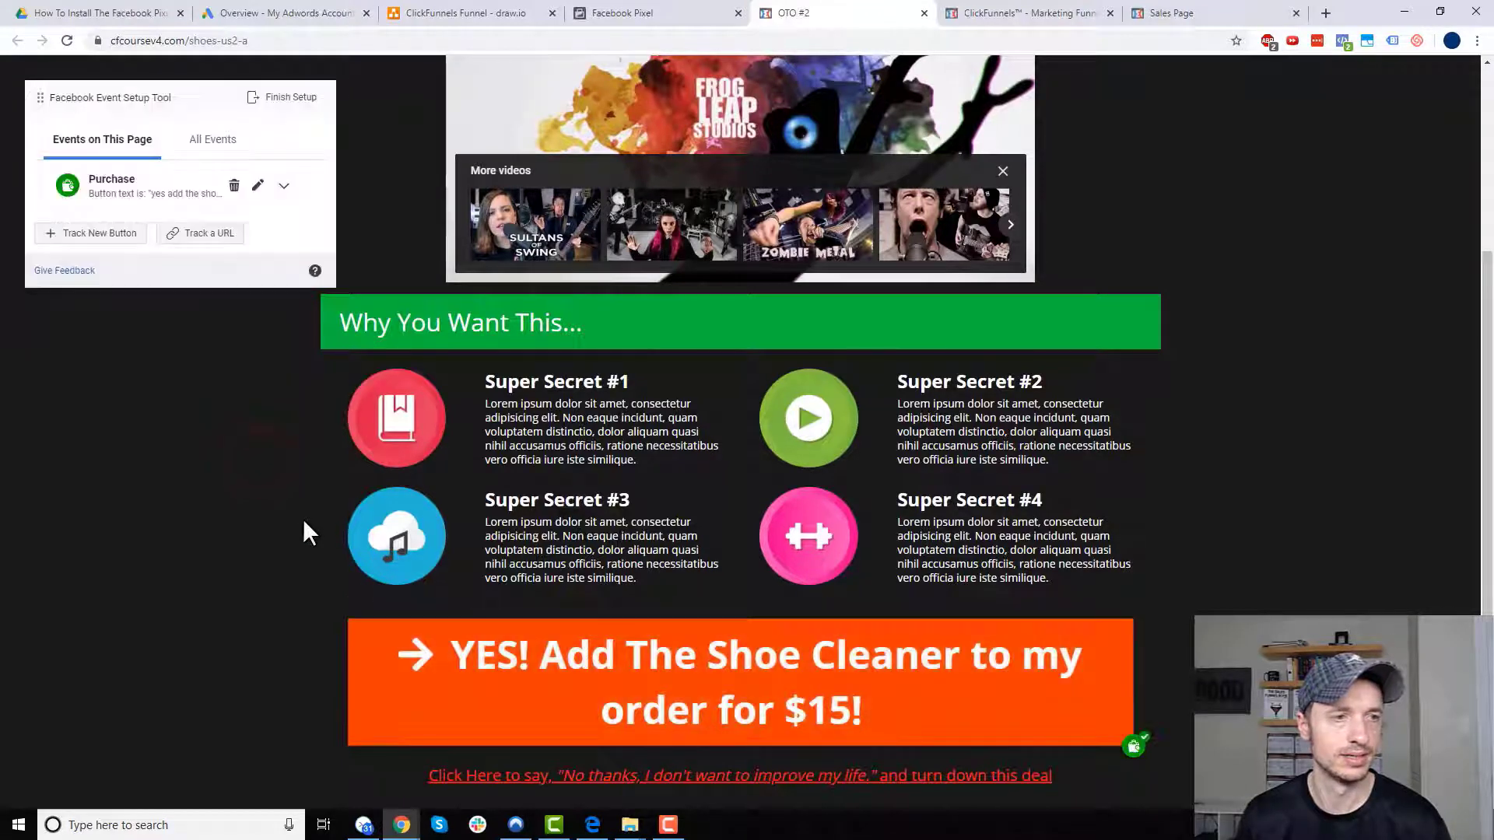
click(293, 97)
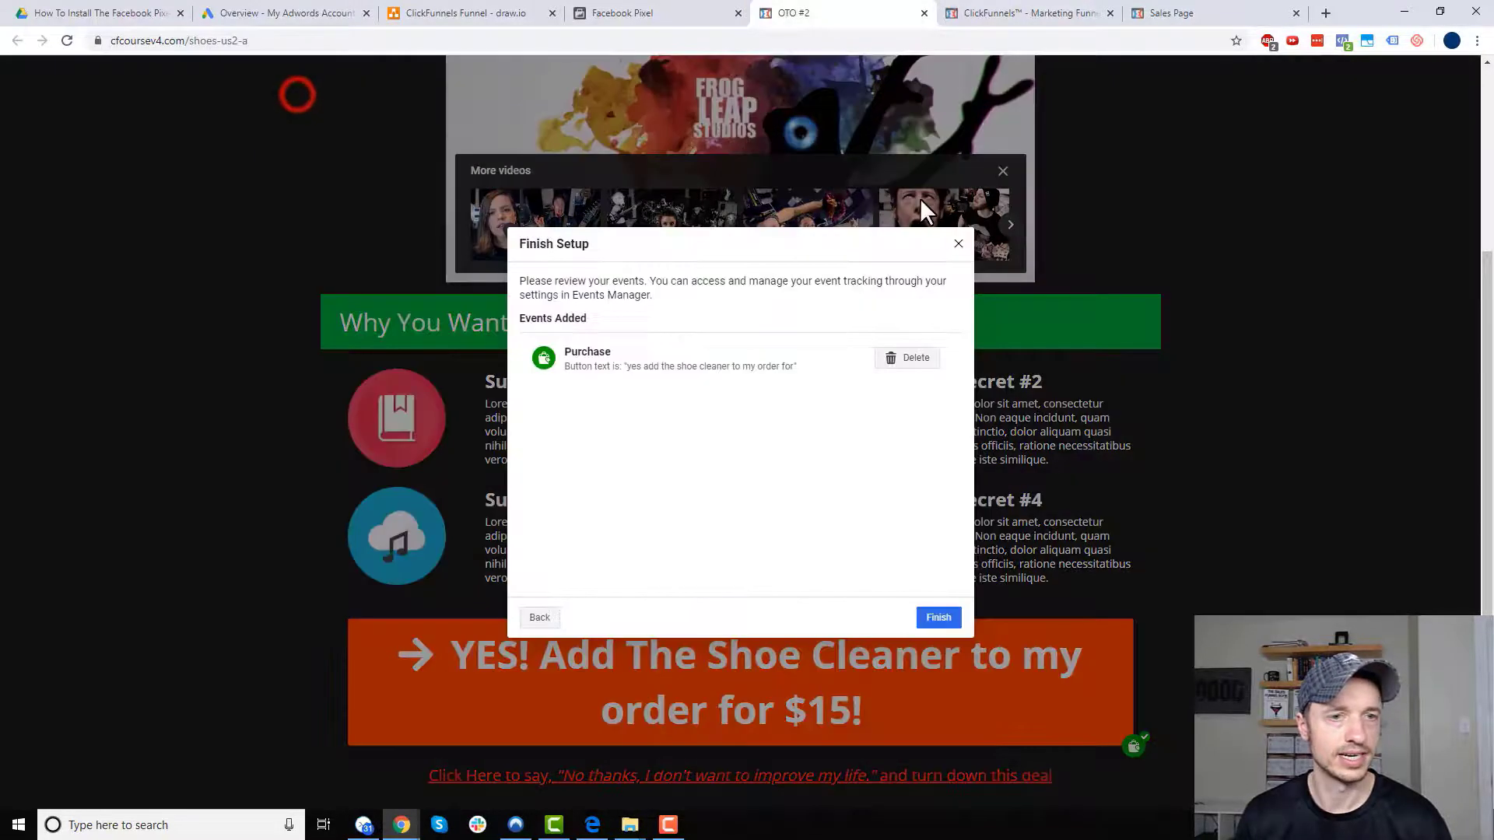
click(942, 614)
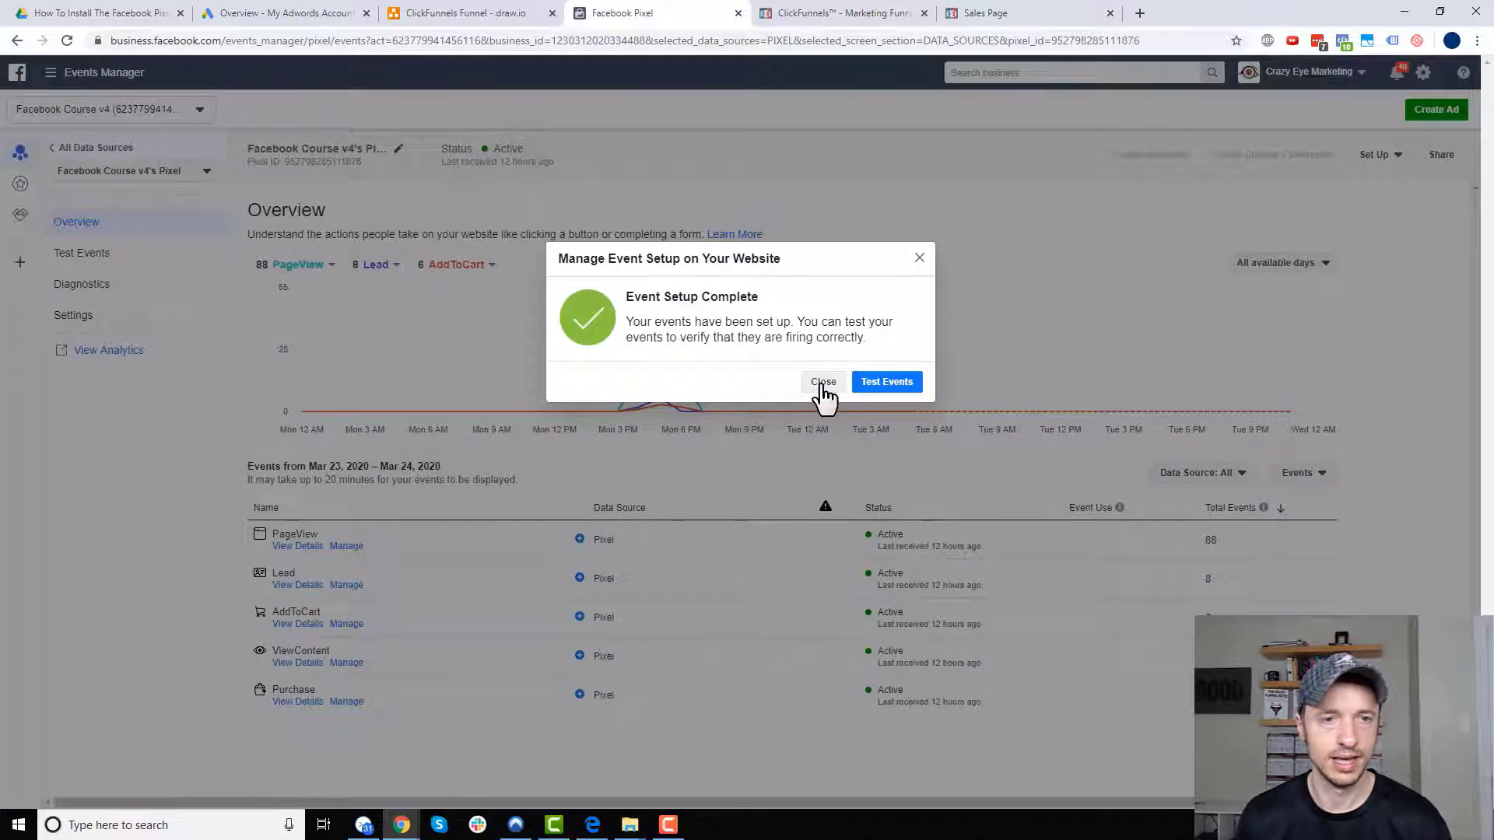
- Replace the Test Events website address with the copied shoe funnel URL and open it for testing
click(902, 389)
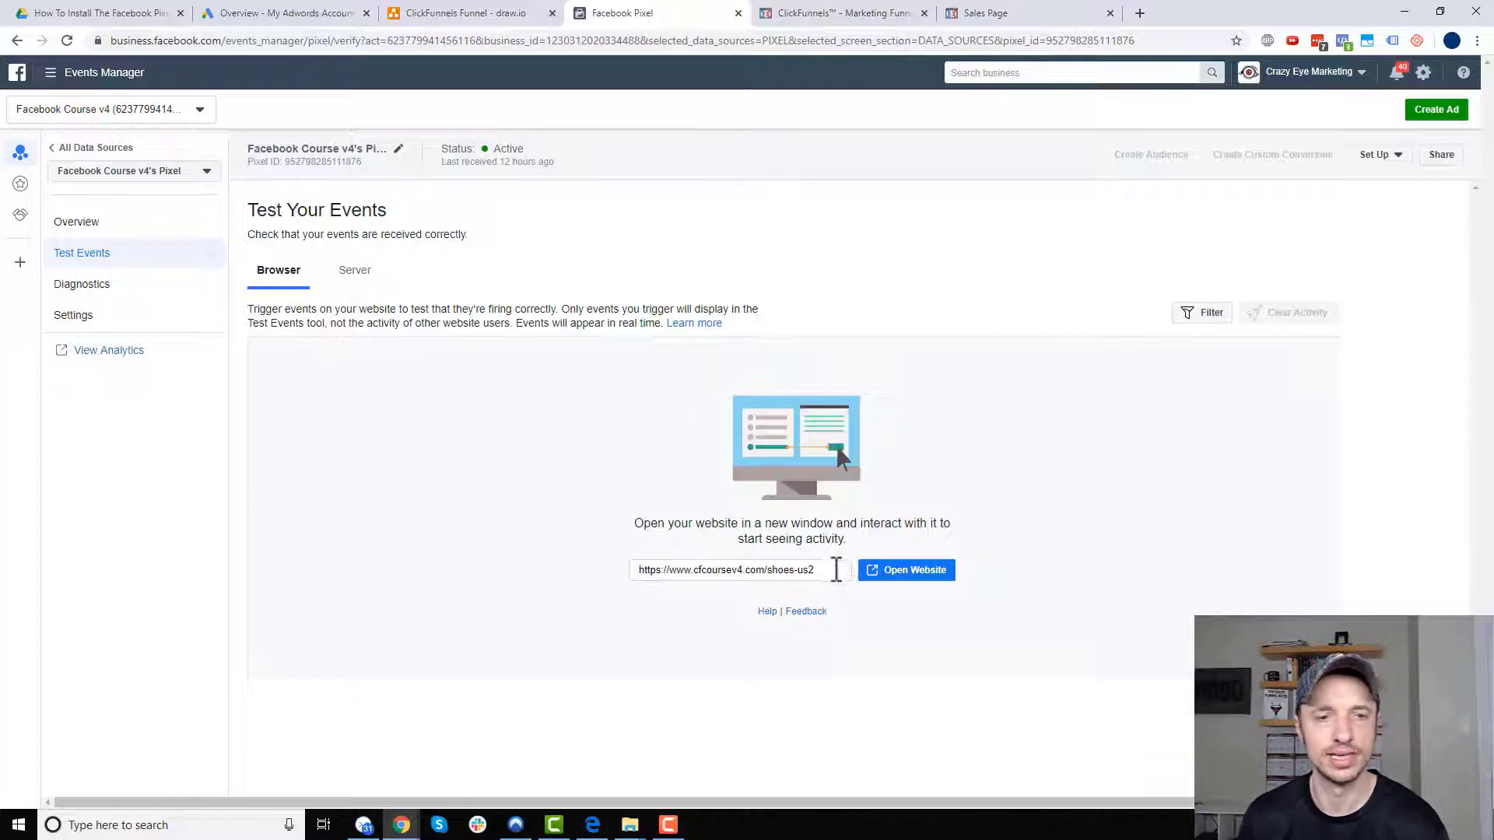
click(831, 570)
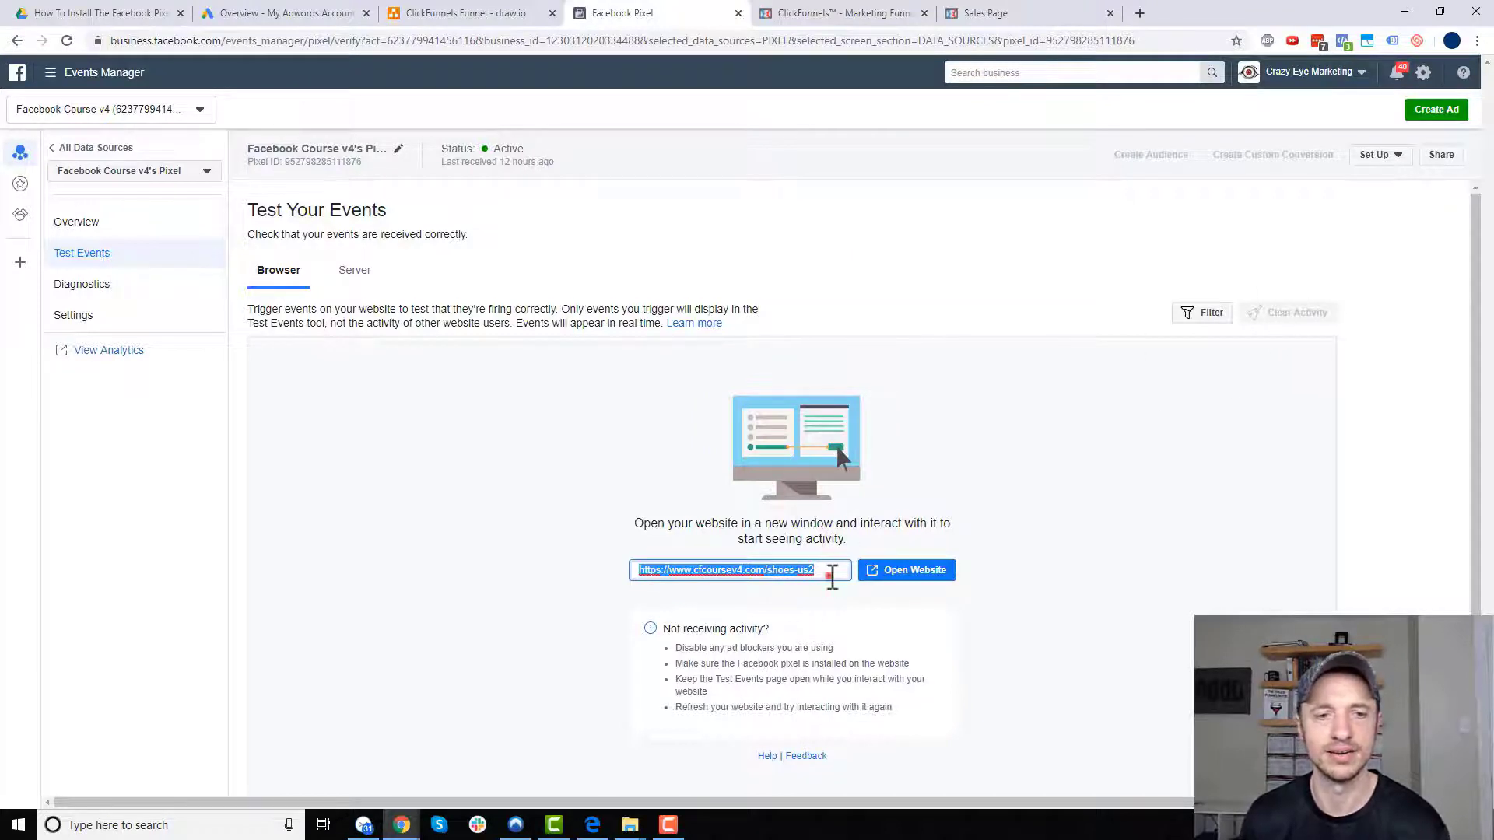
drag(830, 576, 537, 582)
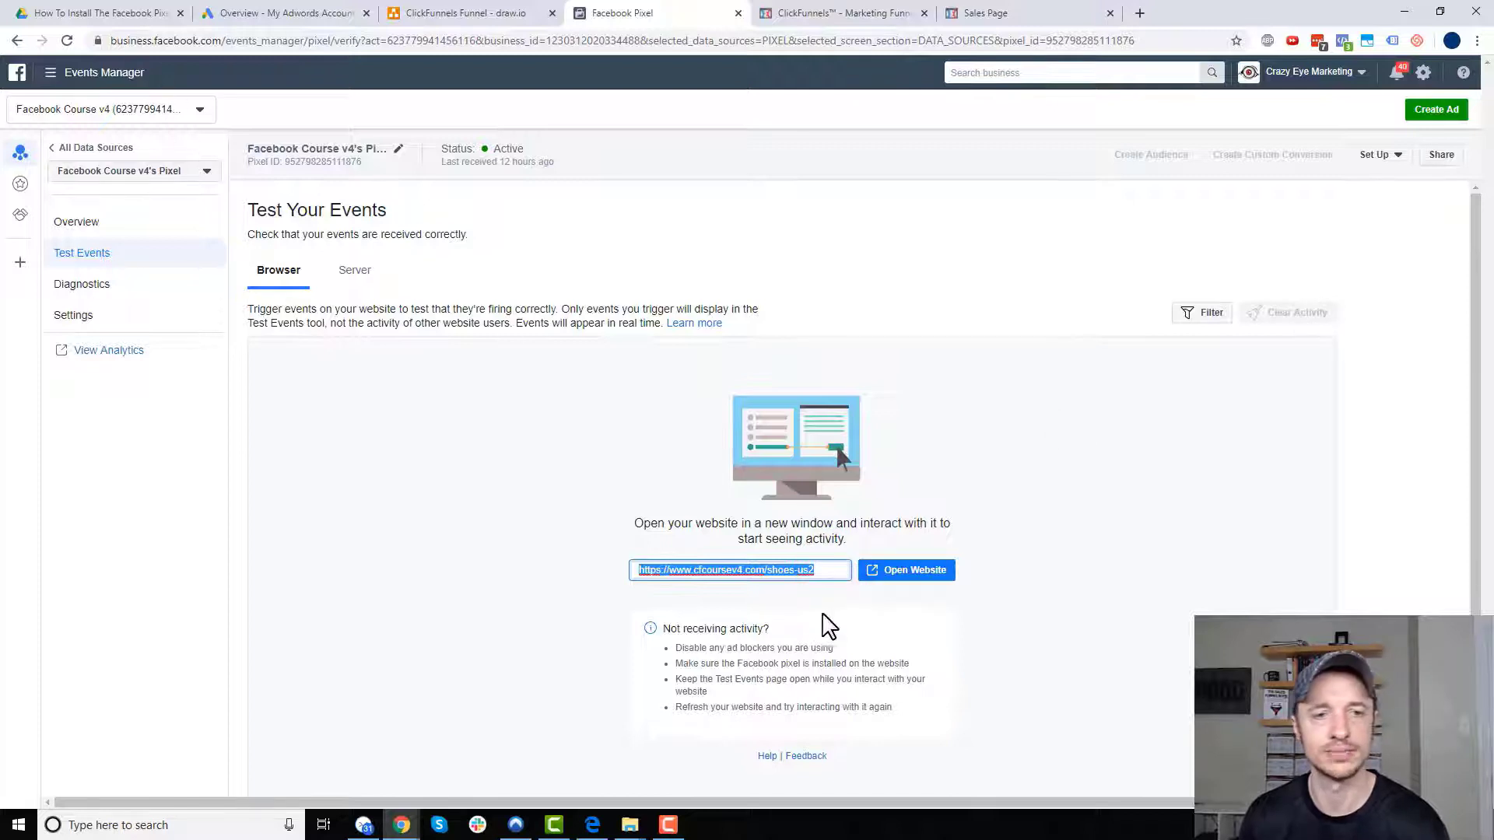
click(823, 571)
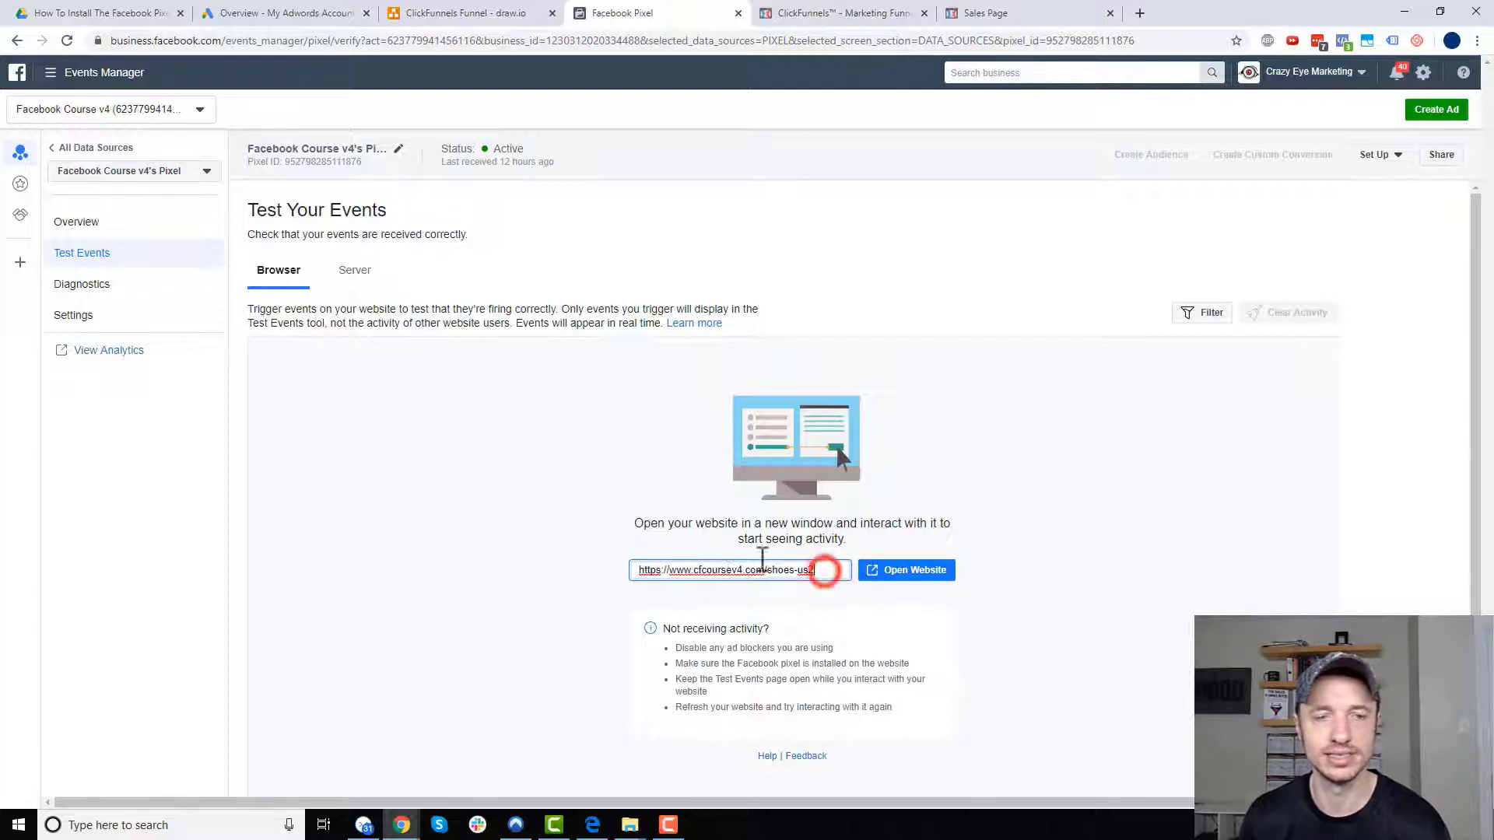
click(882, 15)
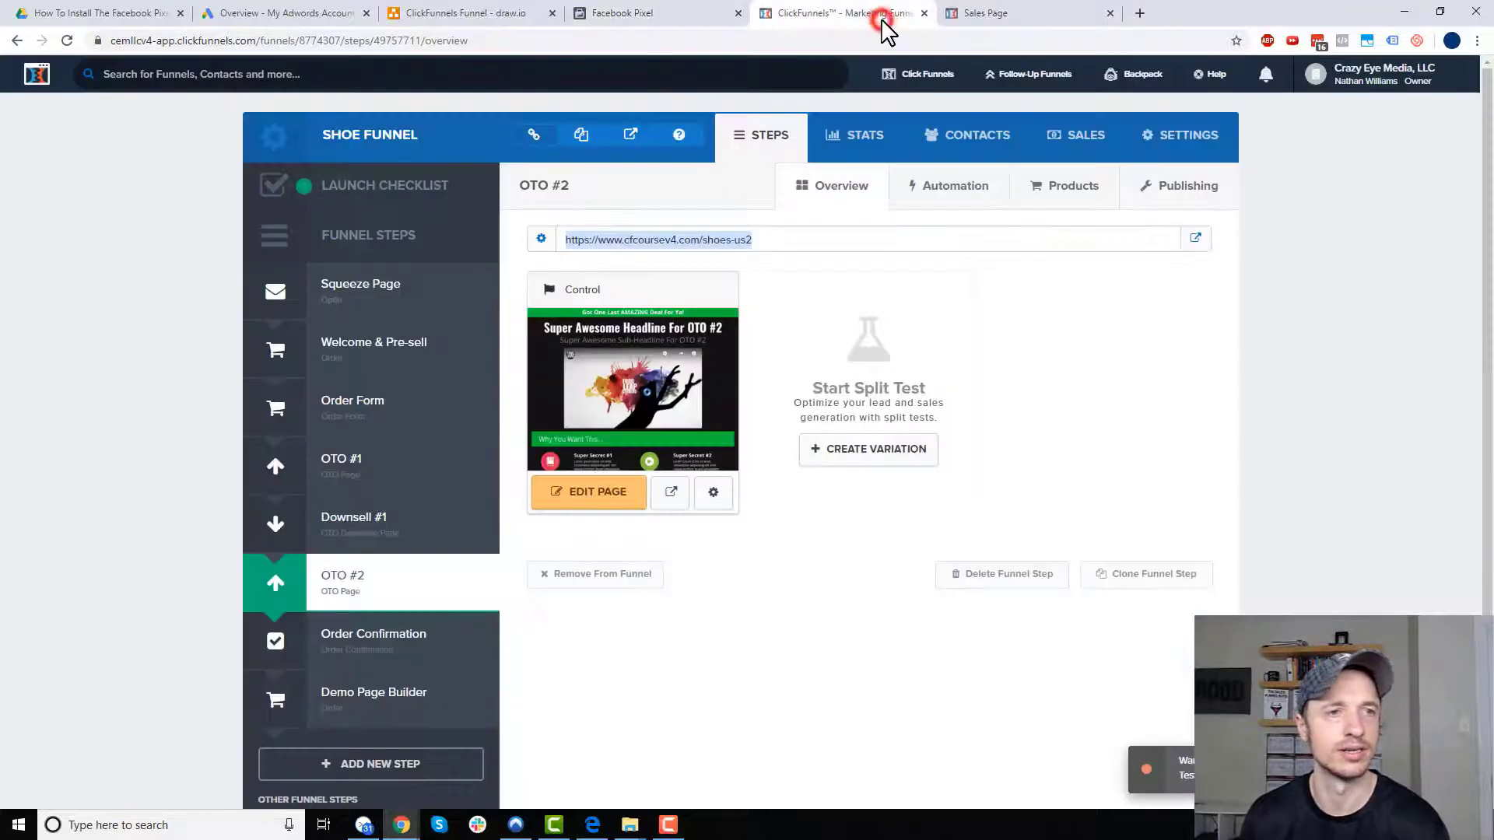
click(585, 140)
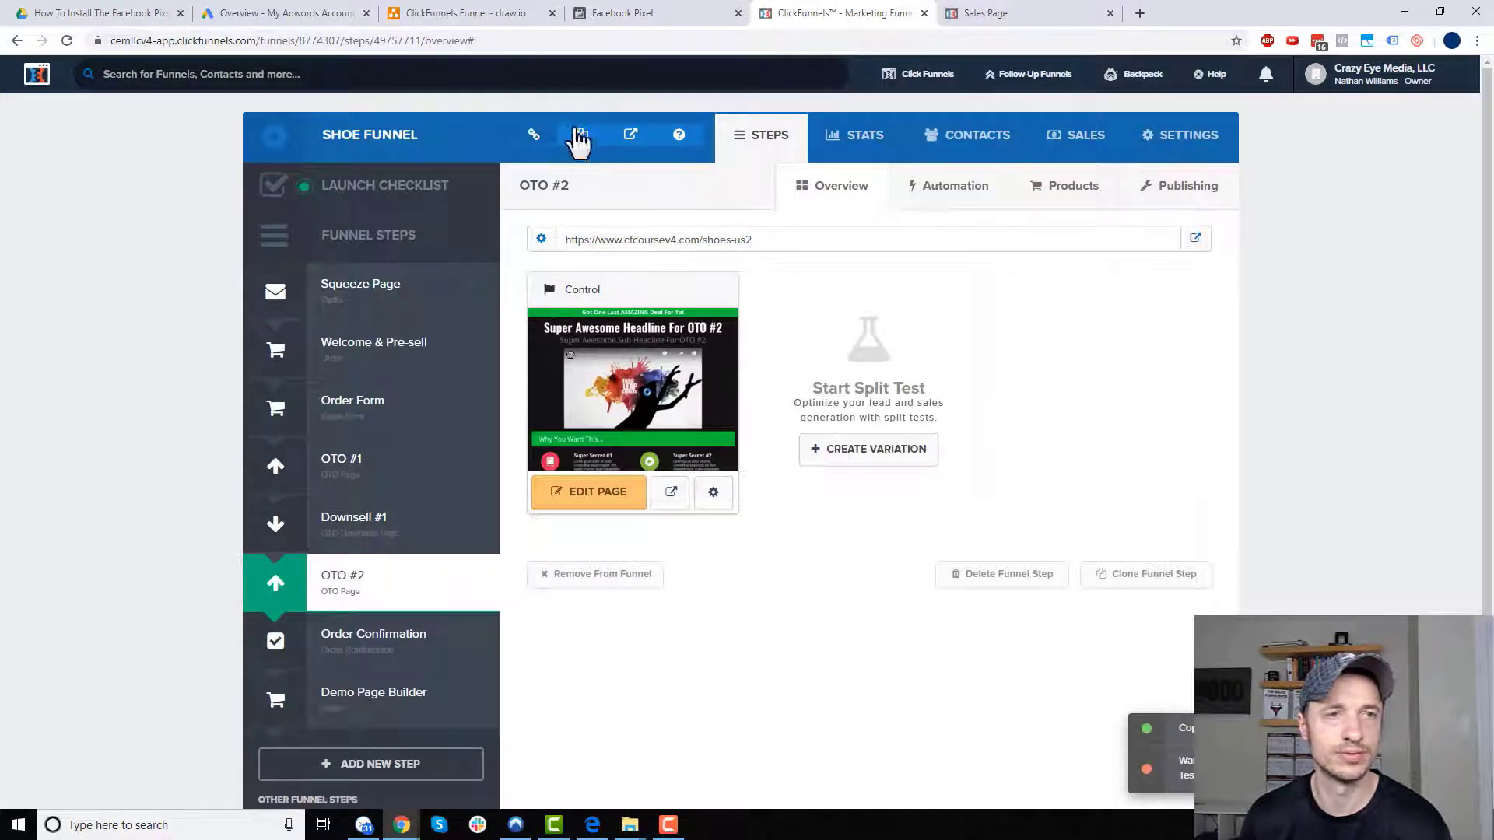
click(668, 20)
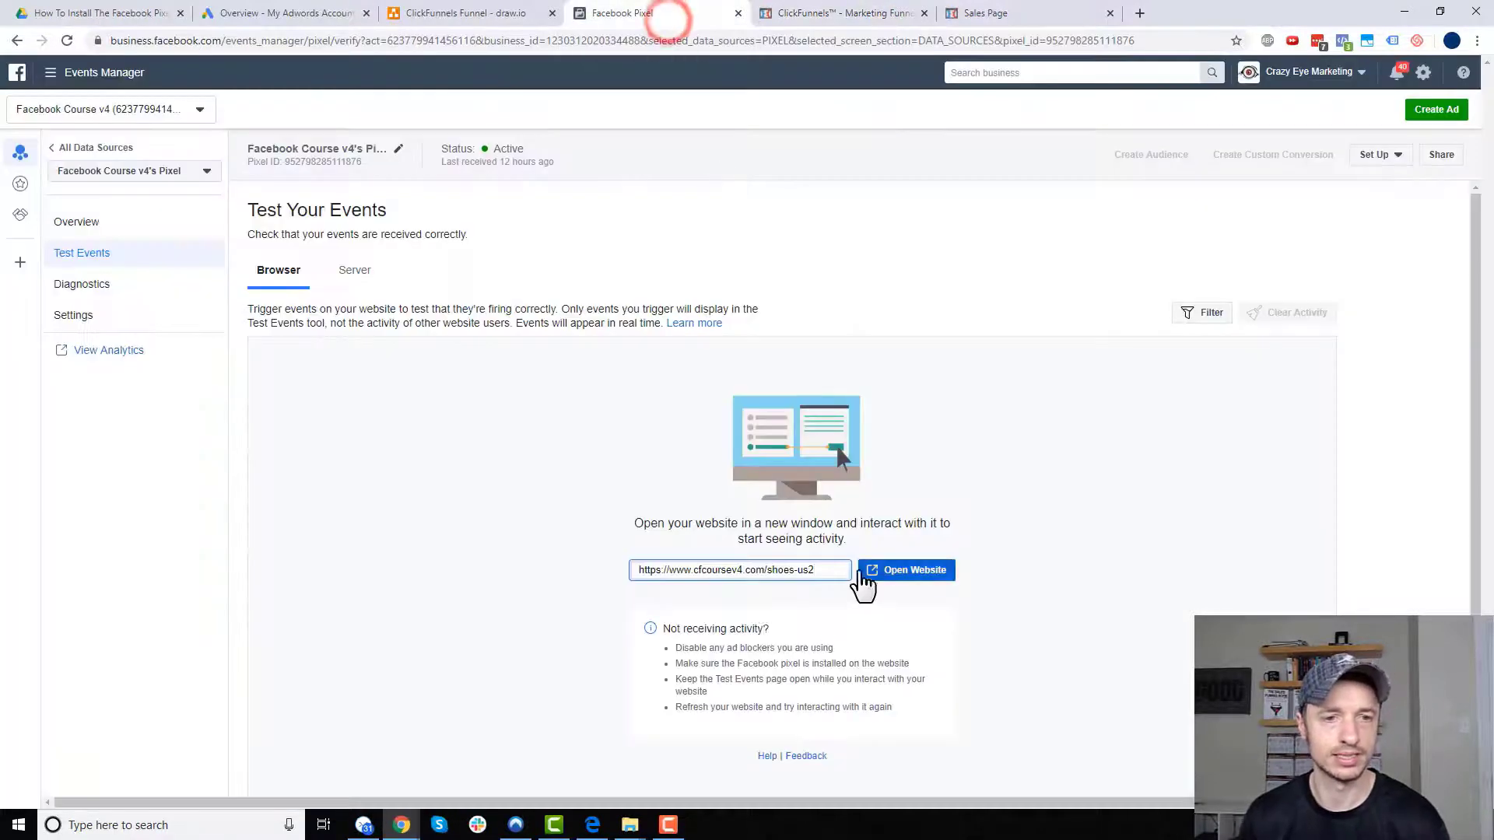
key(ctrl+a)
key(ctrl+v)
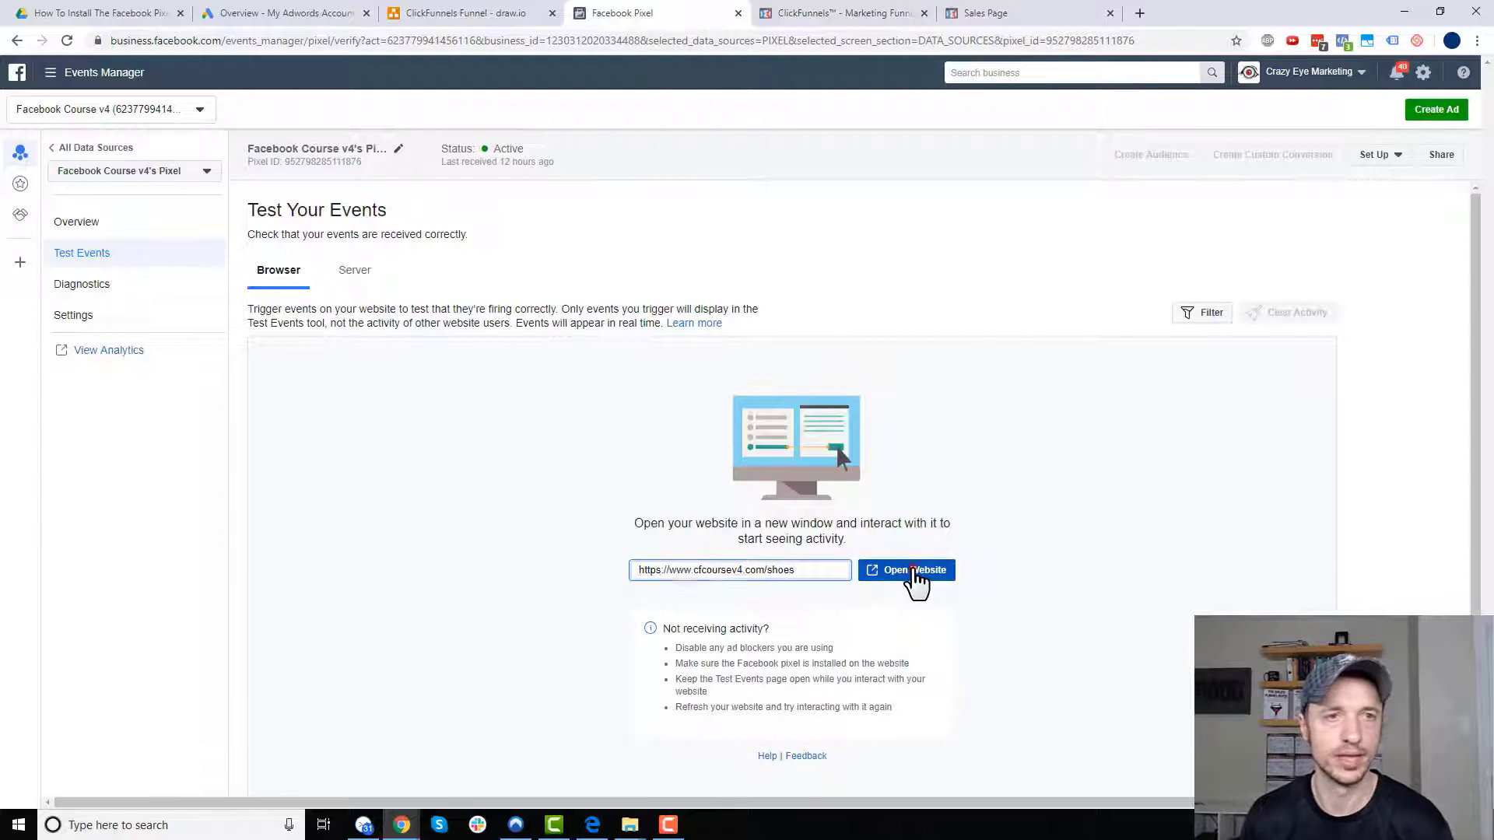
click(913, 569)
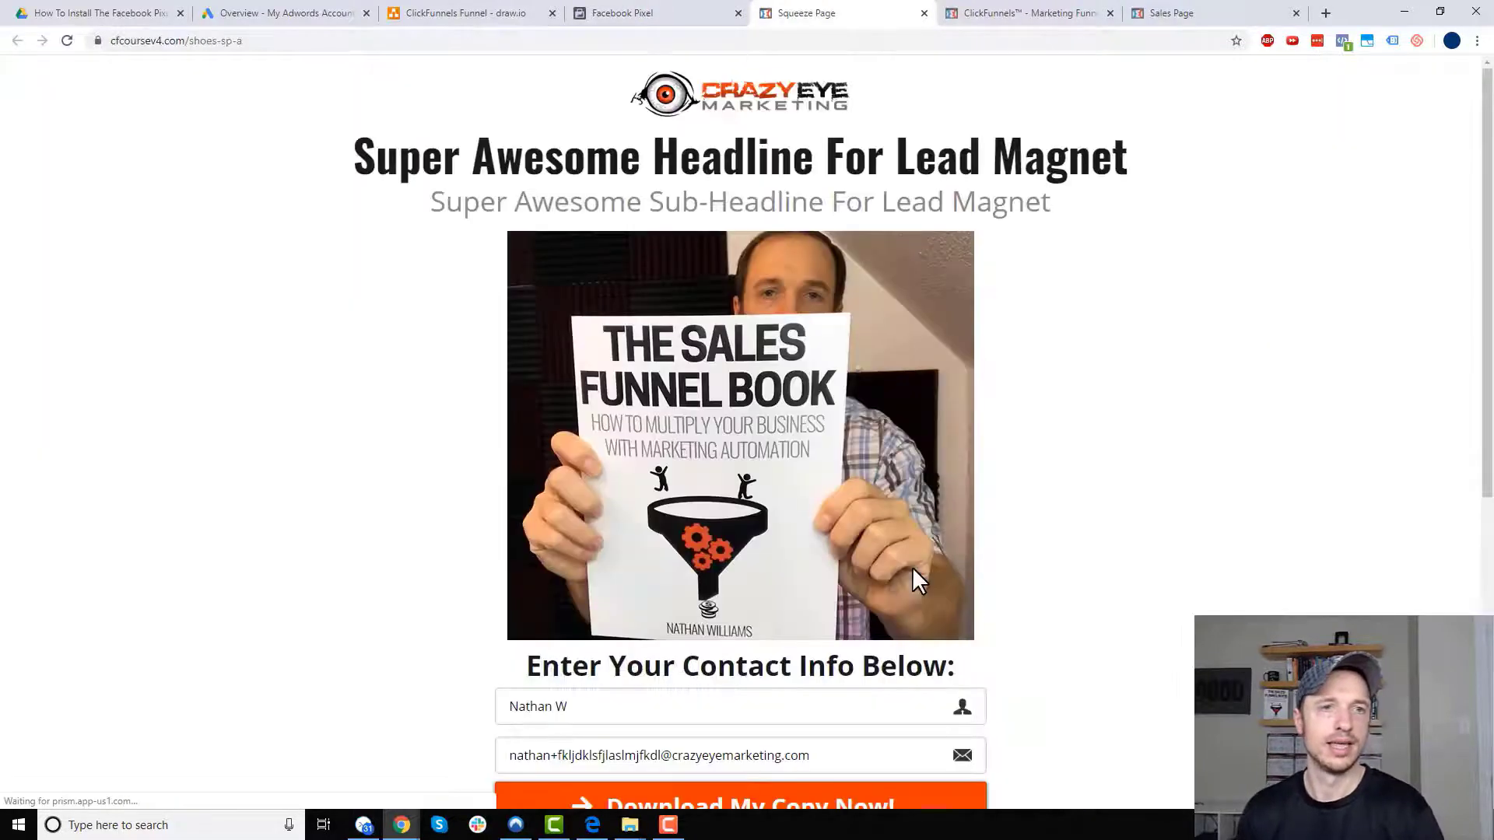
click(648, 11)
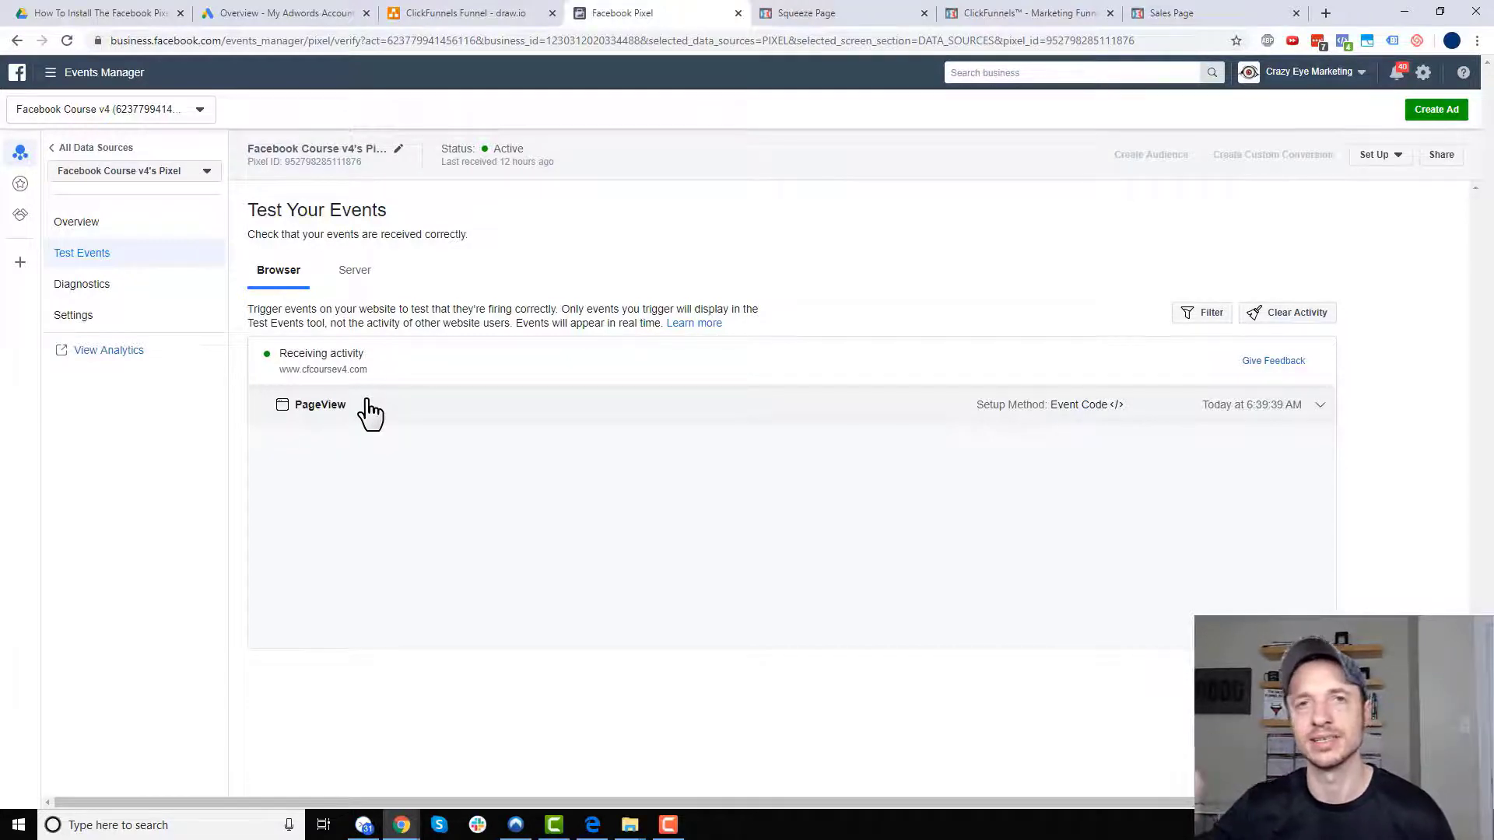
- Make the squeeze page email unique by adding 'dewaff', then submit the opt-in form
click(484, 15)
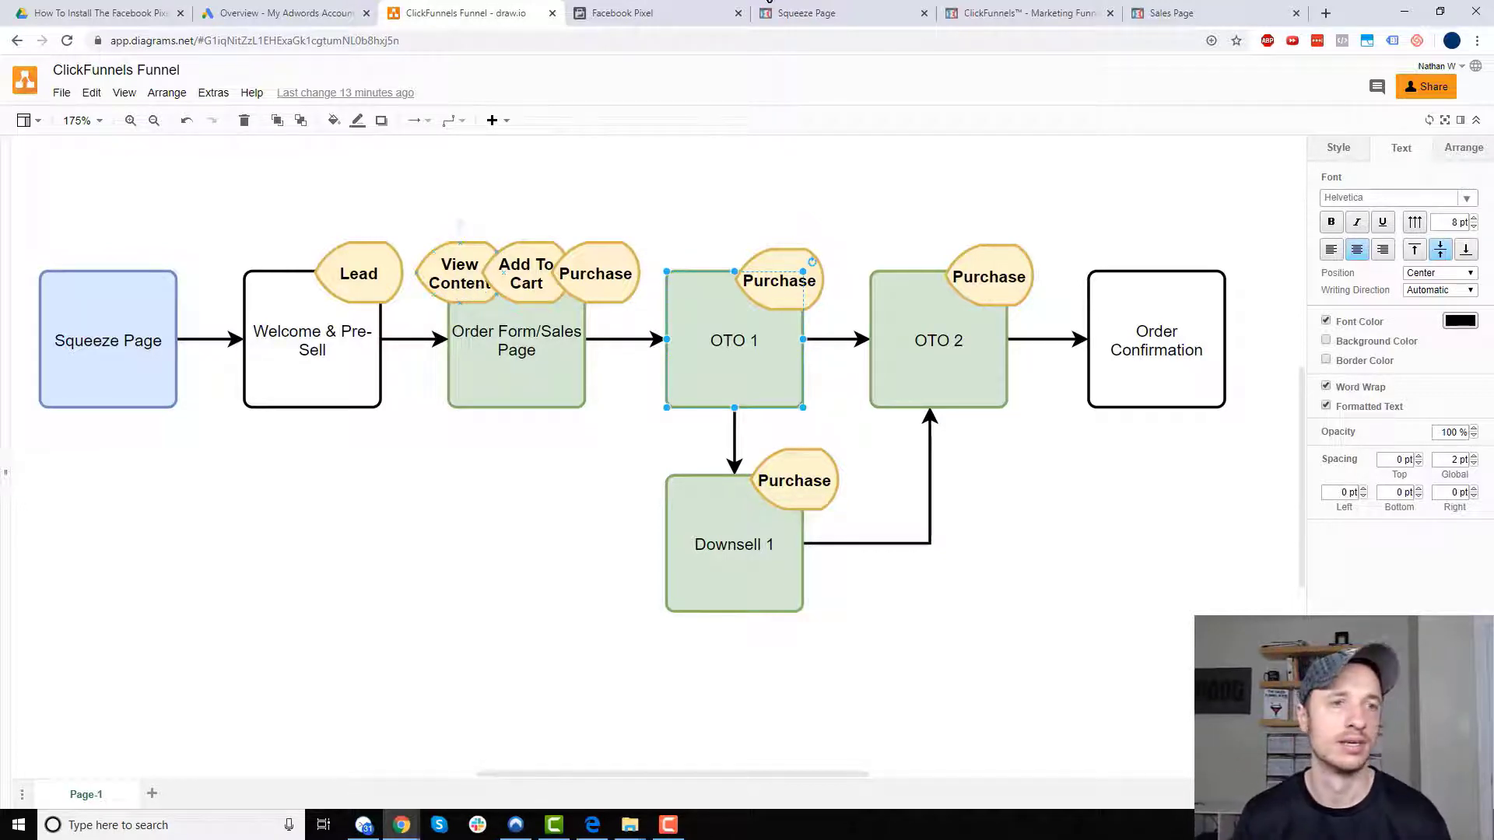
click(684, 14)
click(818, 21)
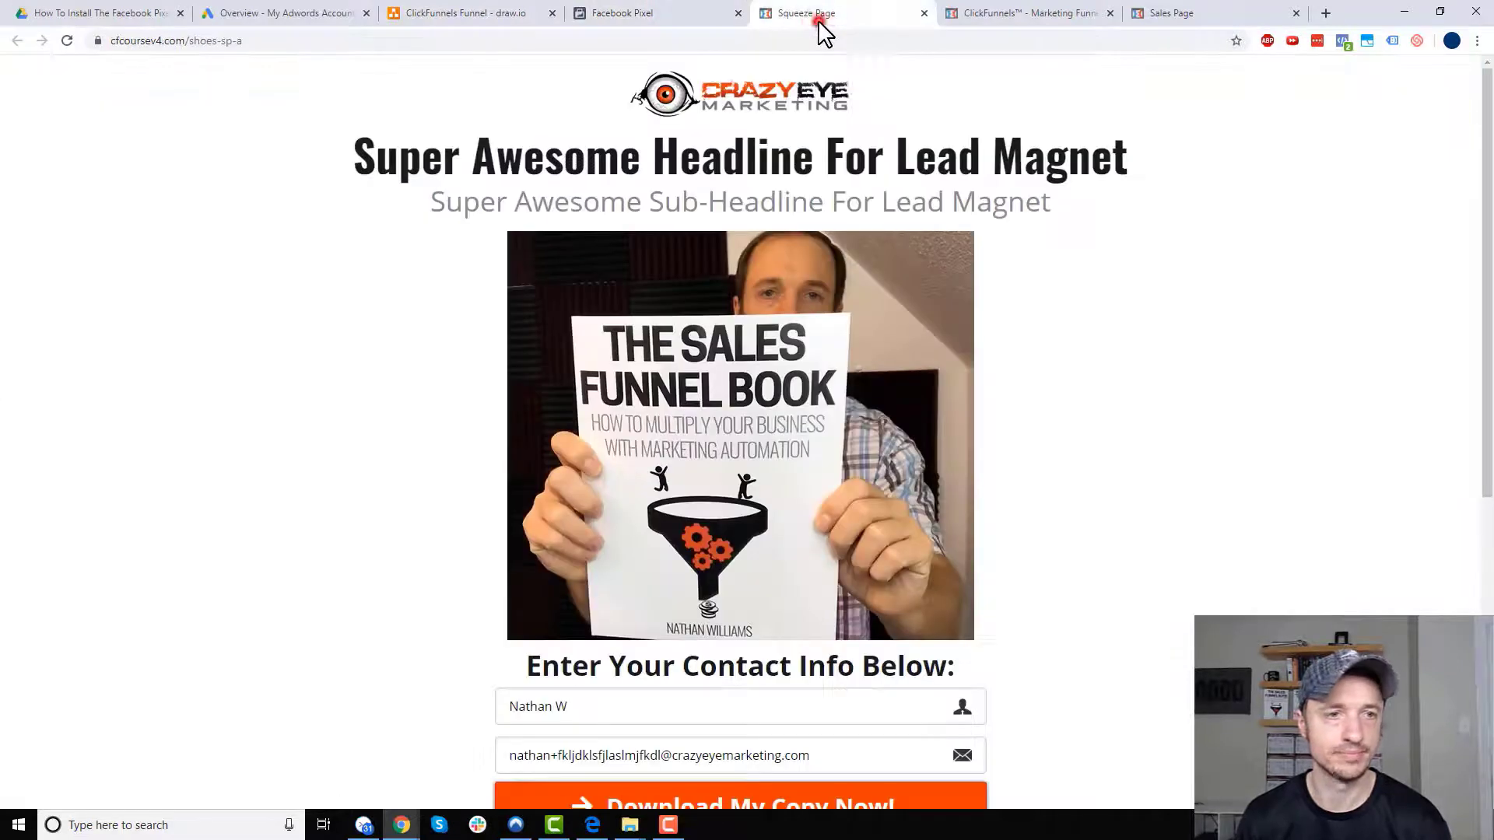
scroll(979, 233, down, 3)
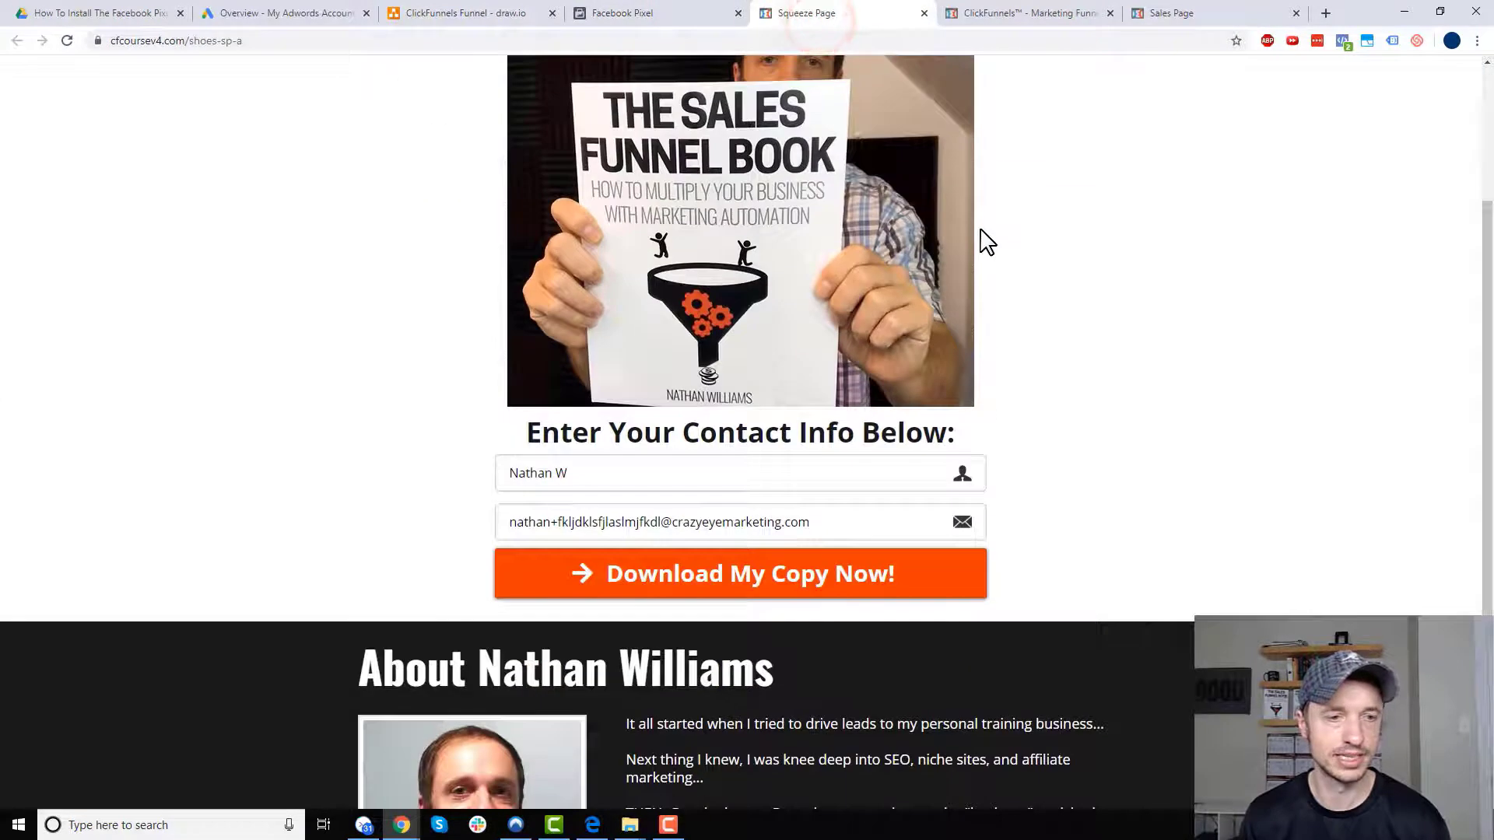
click(641, 522)
text(dewaff)
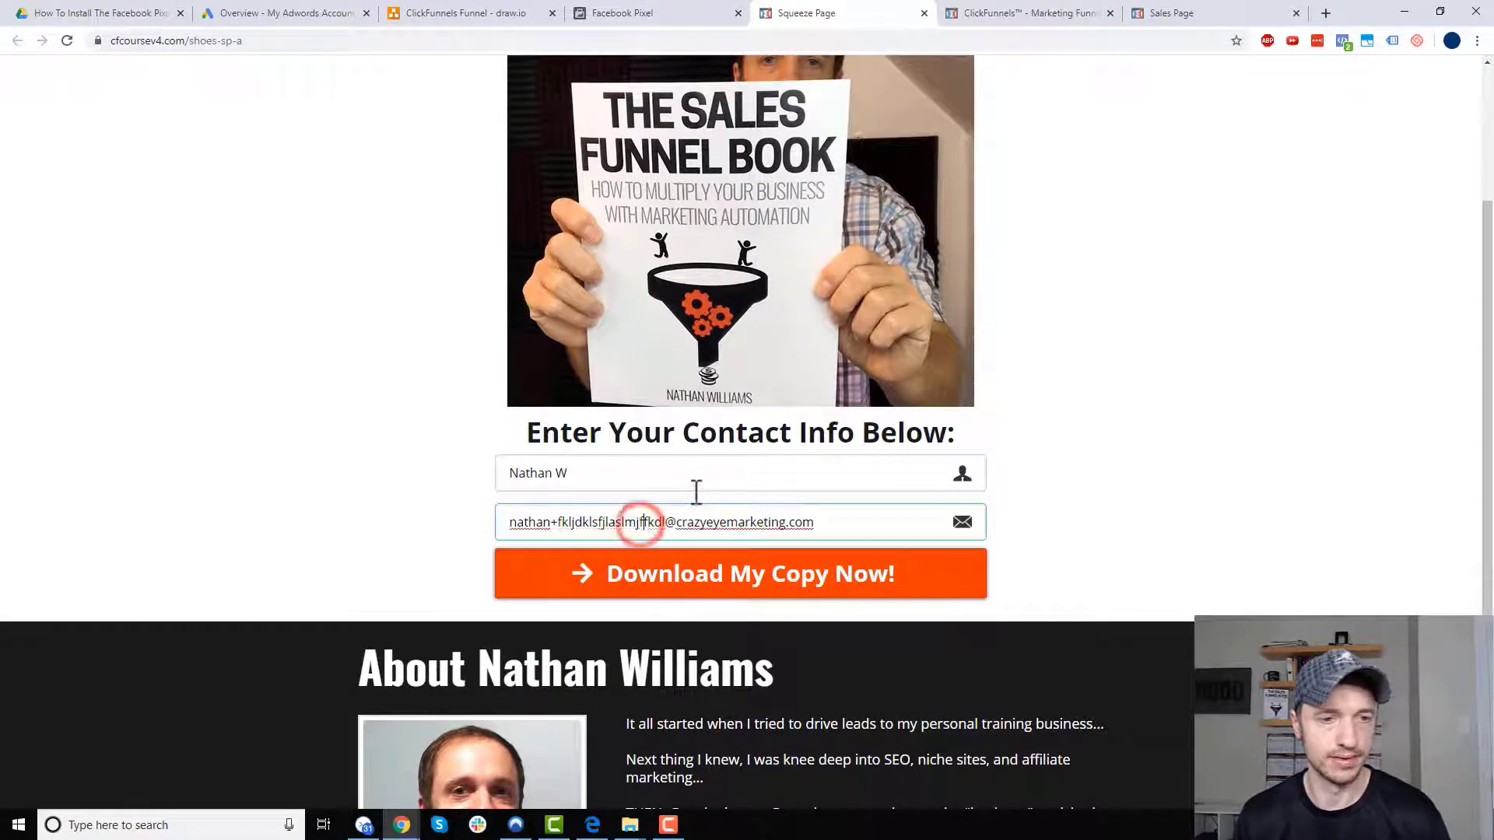
scroll(680, 517, down, 2)
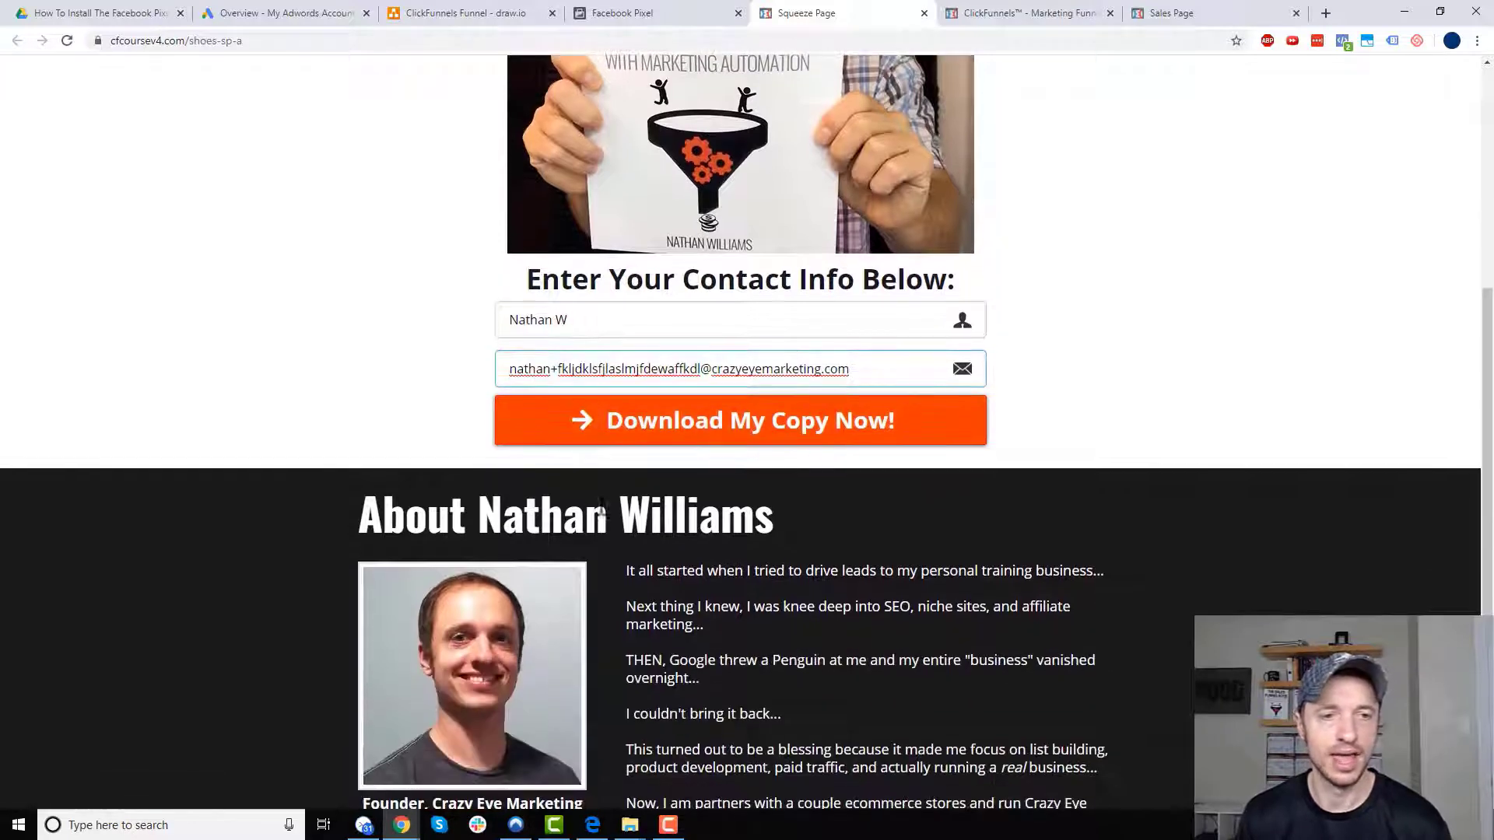
click(705, 441)
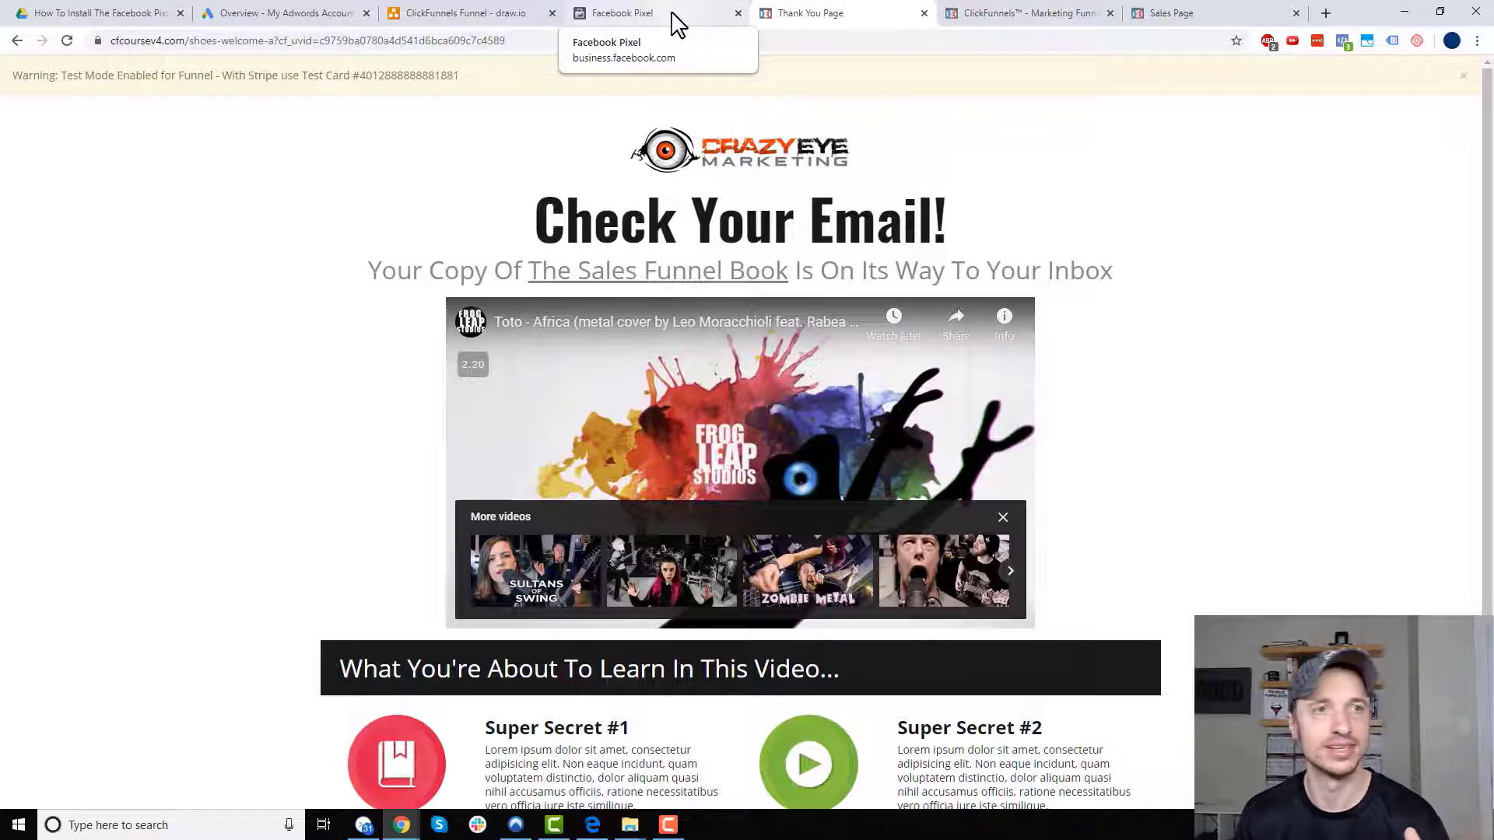
- Confirm the Lead event fired, then continue from the thank-you page to the shoe sales page
click(675, 21)
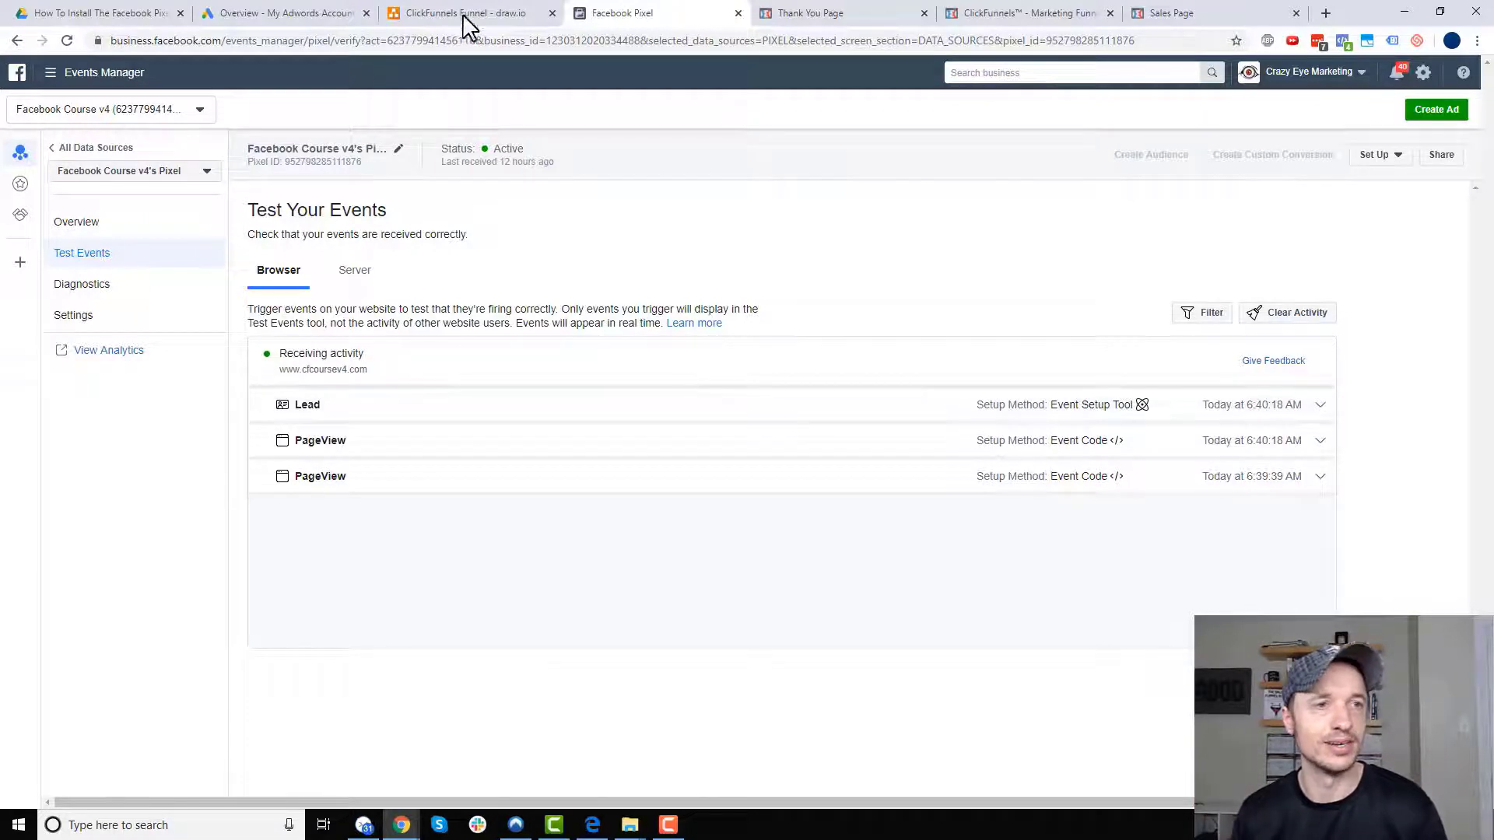
click(847, 21)
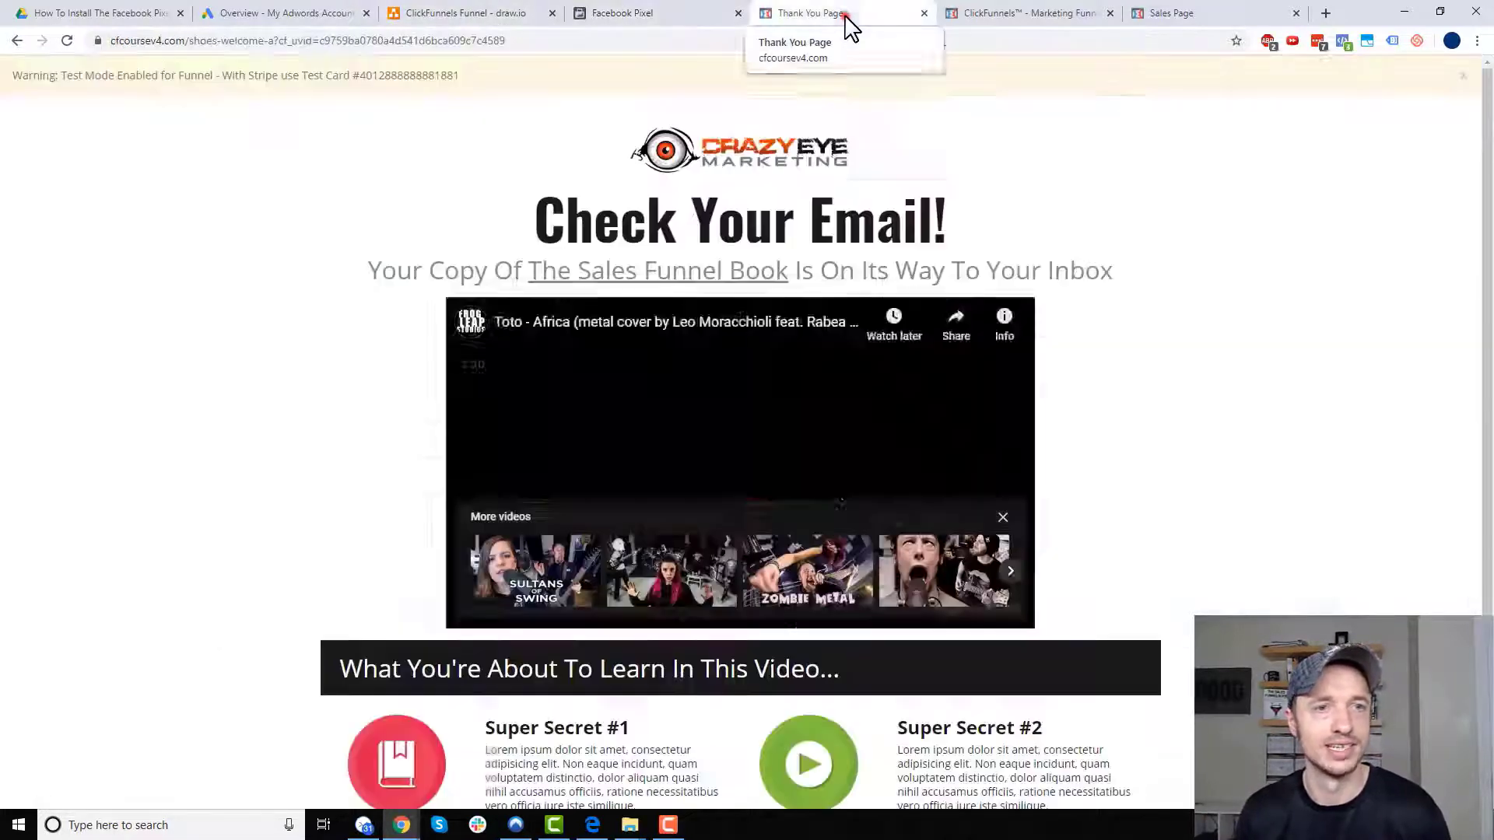
scroll(890, 715, down, 3)
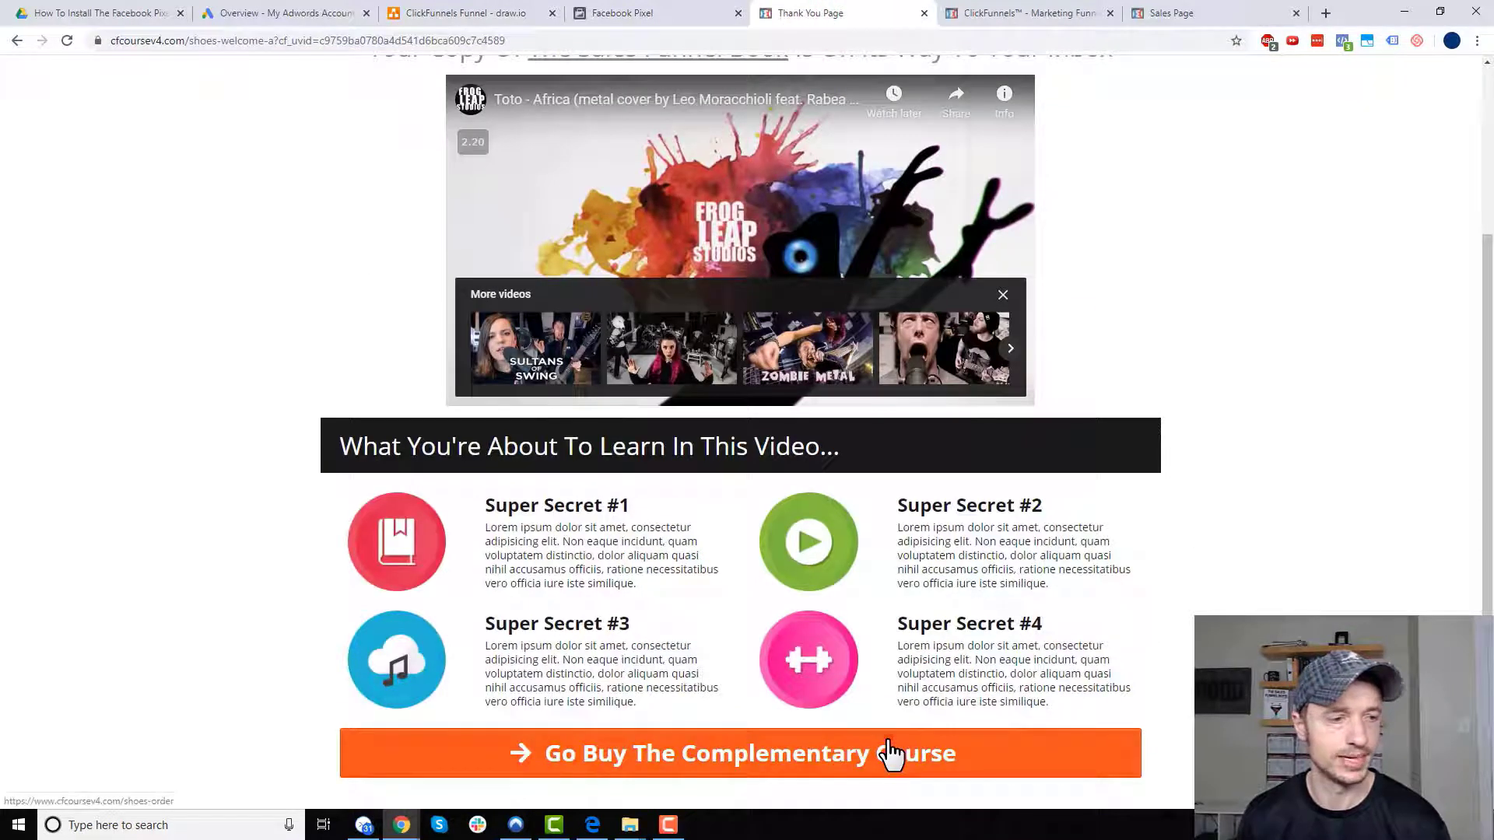
click(887, 752)
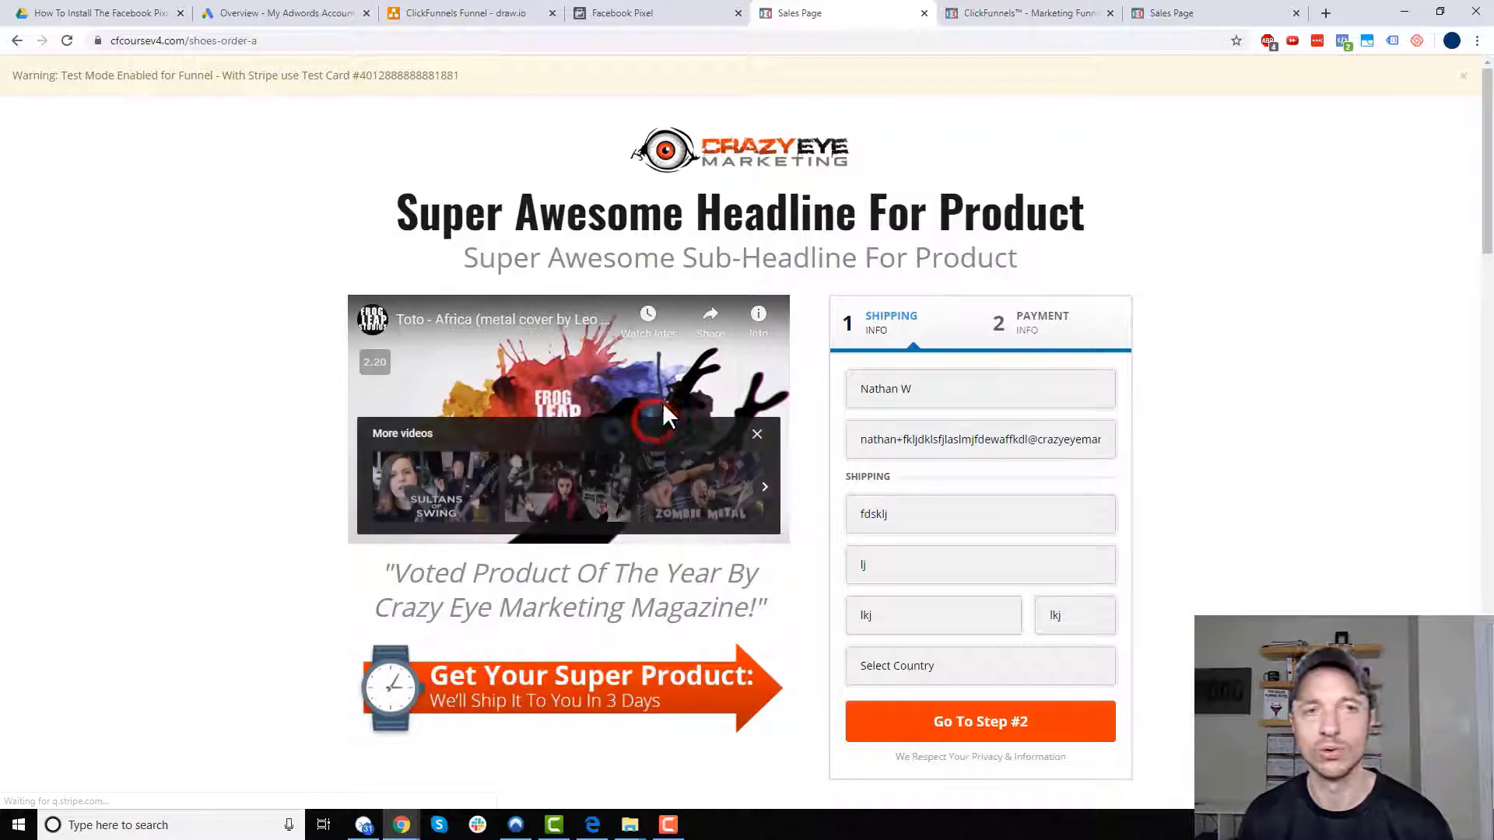
- After checking View Content, choose United States as country and advance the order form to payment
click(642, 13)
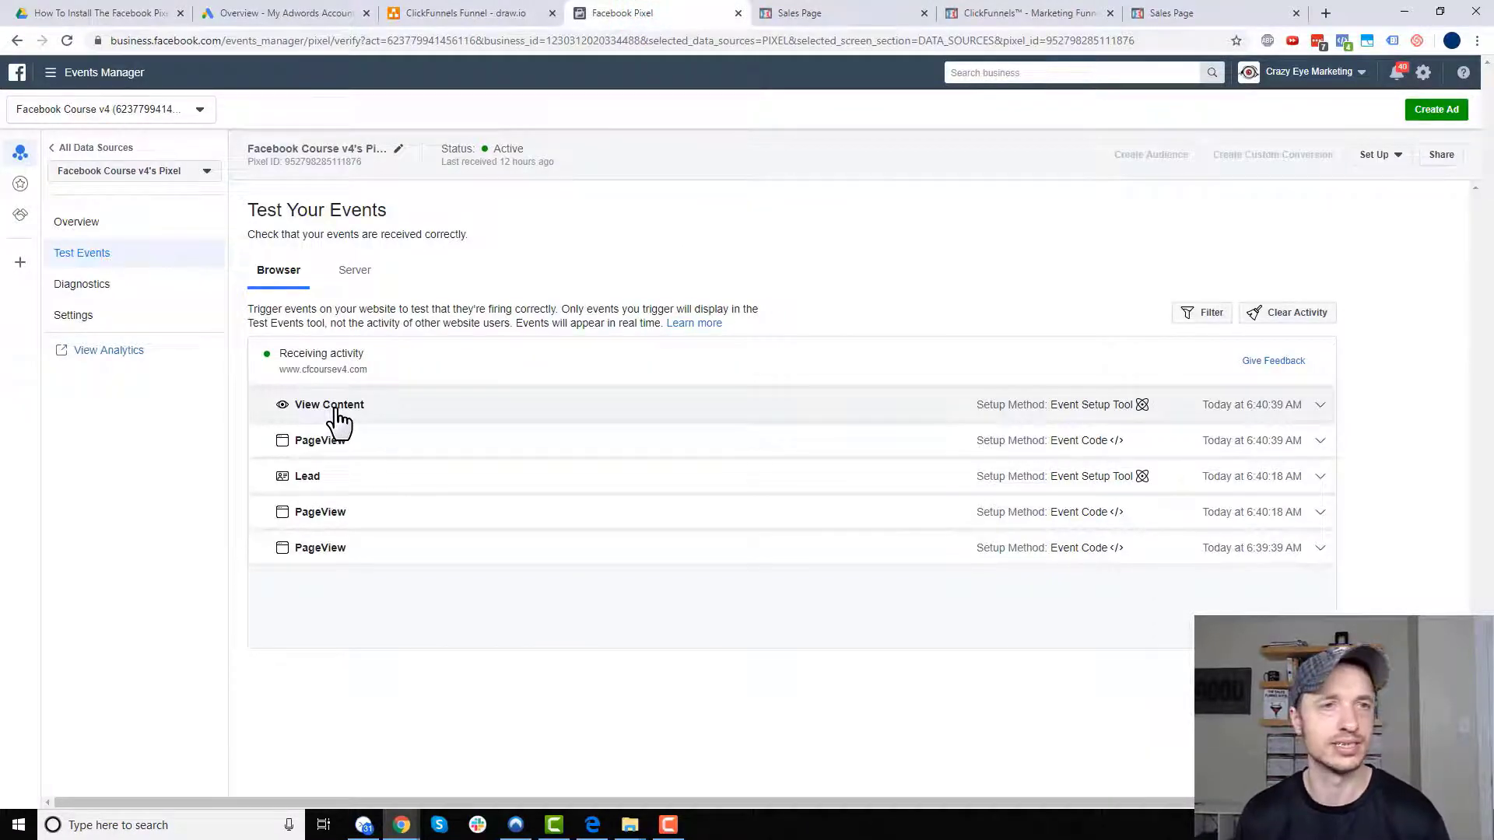
click(866, 18)
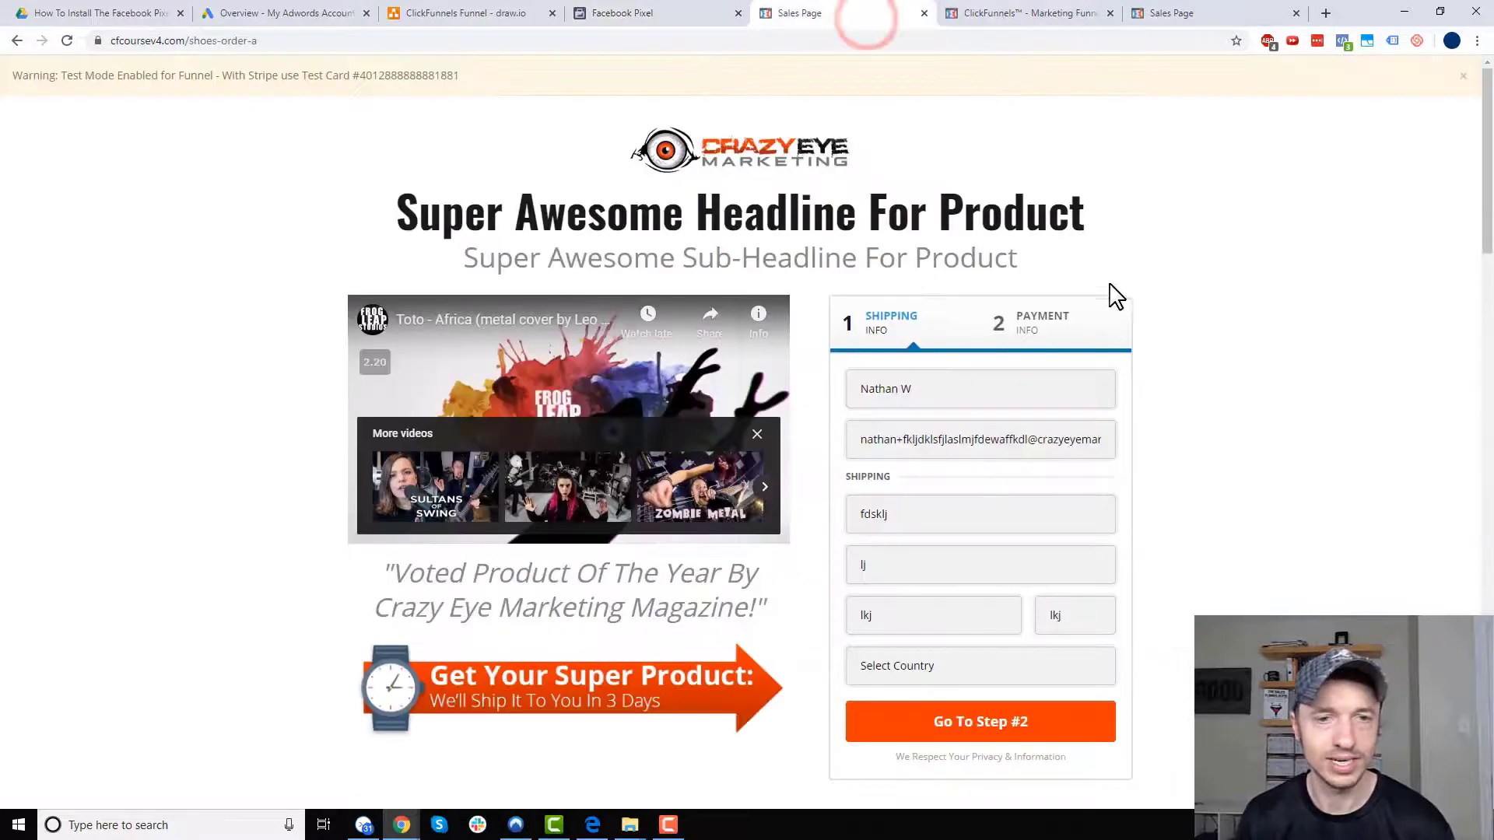
scroll(987, 436, down, 1)
scroll(987, 434, down, 2)
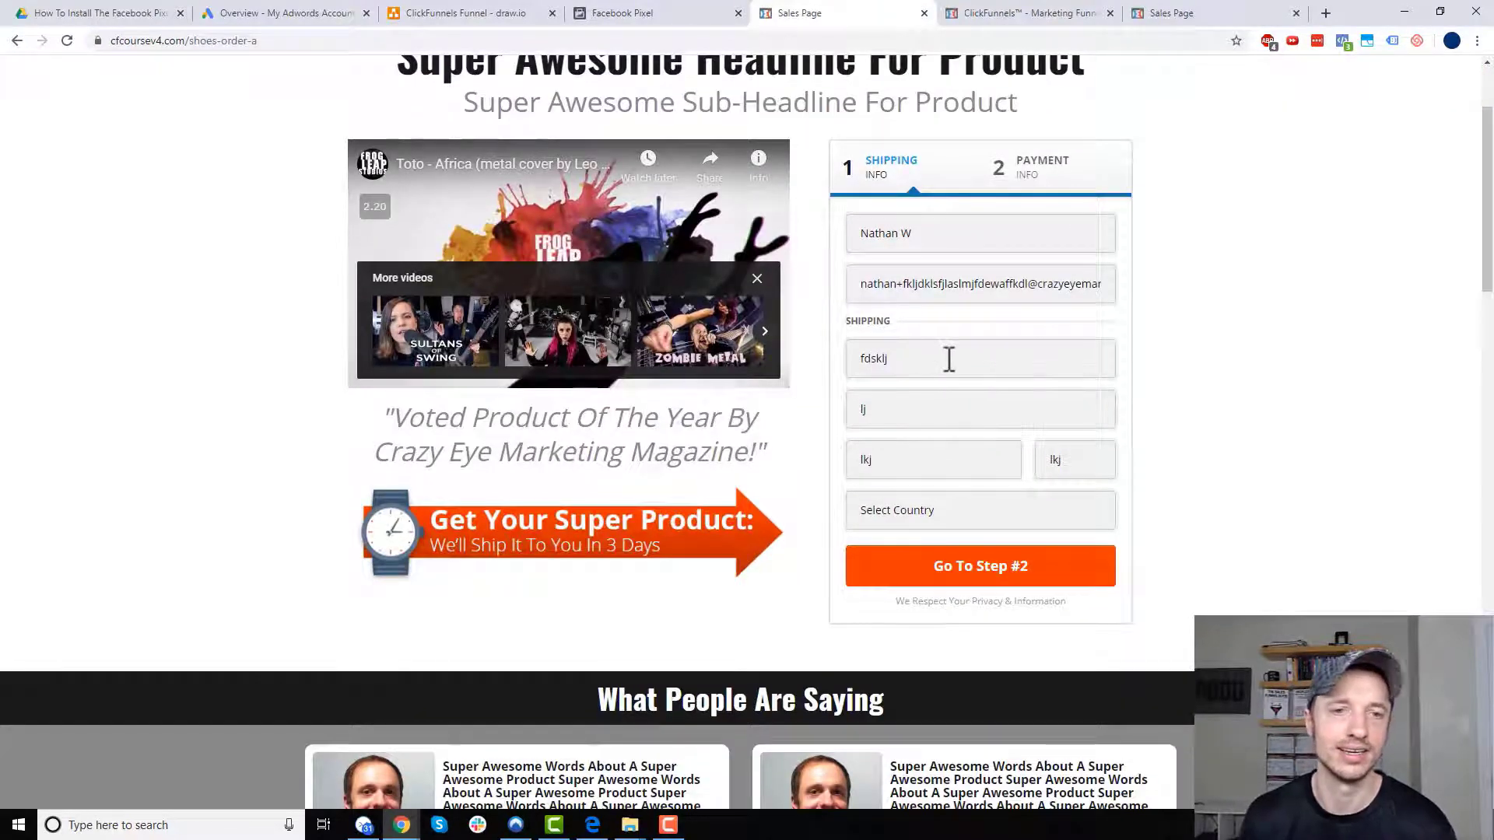
click(919, 520)
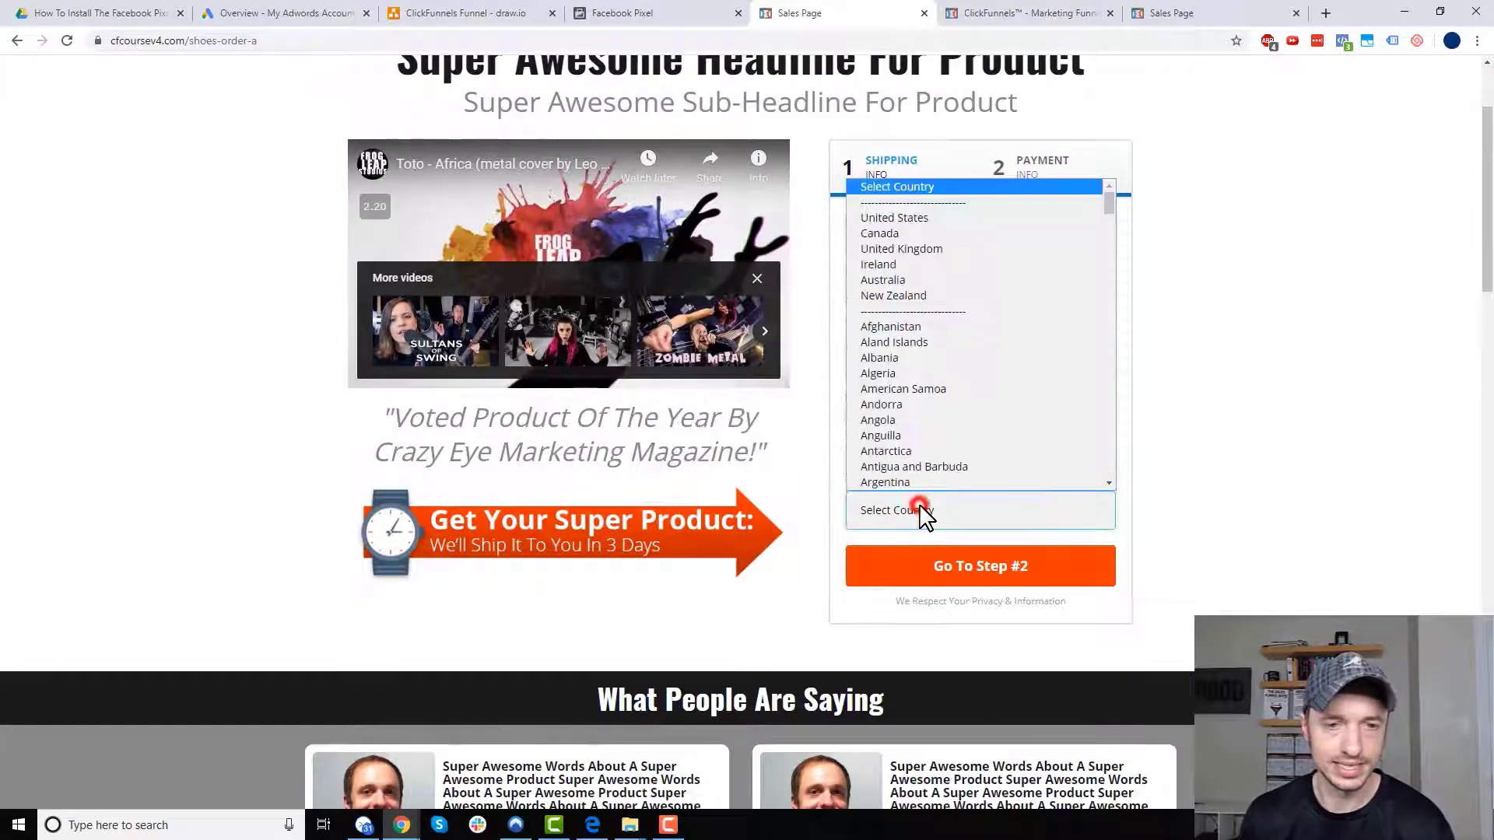
click(899, 219)
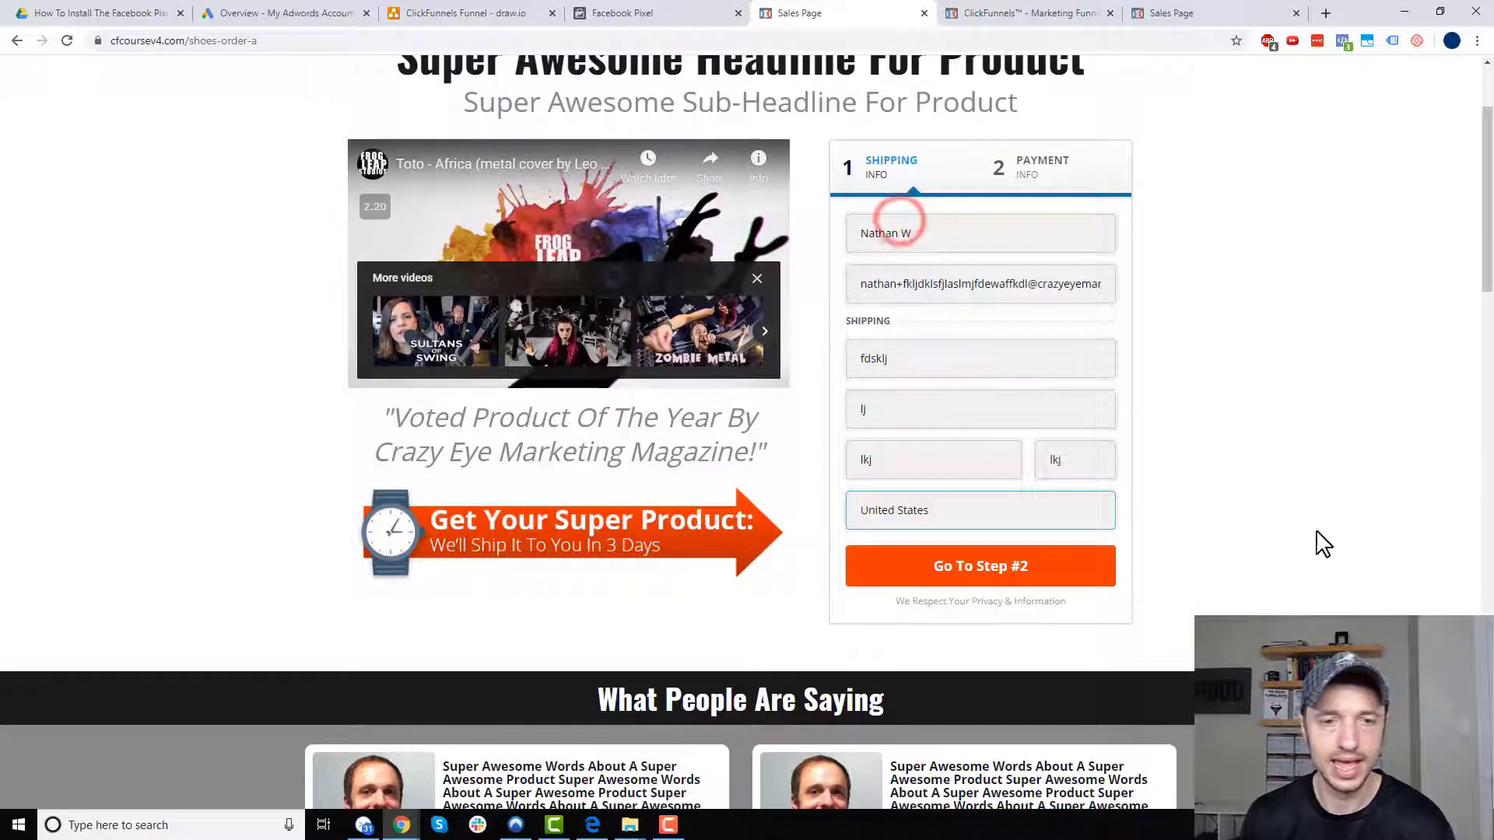
click(1024, 576)
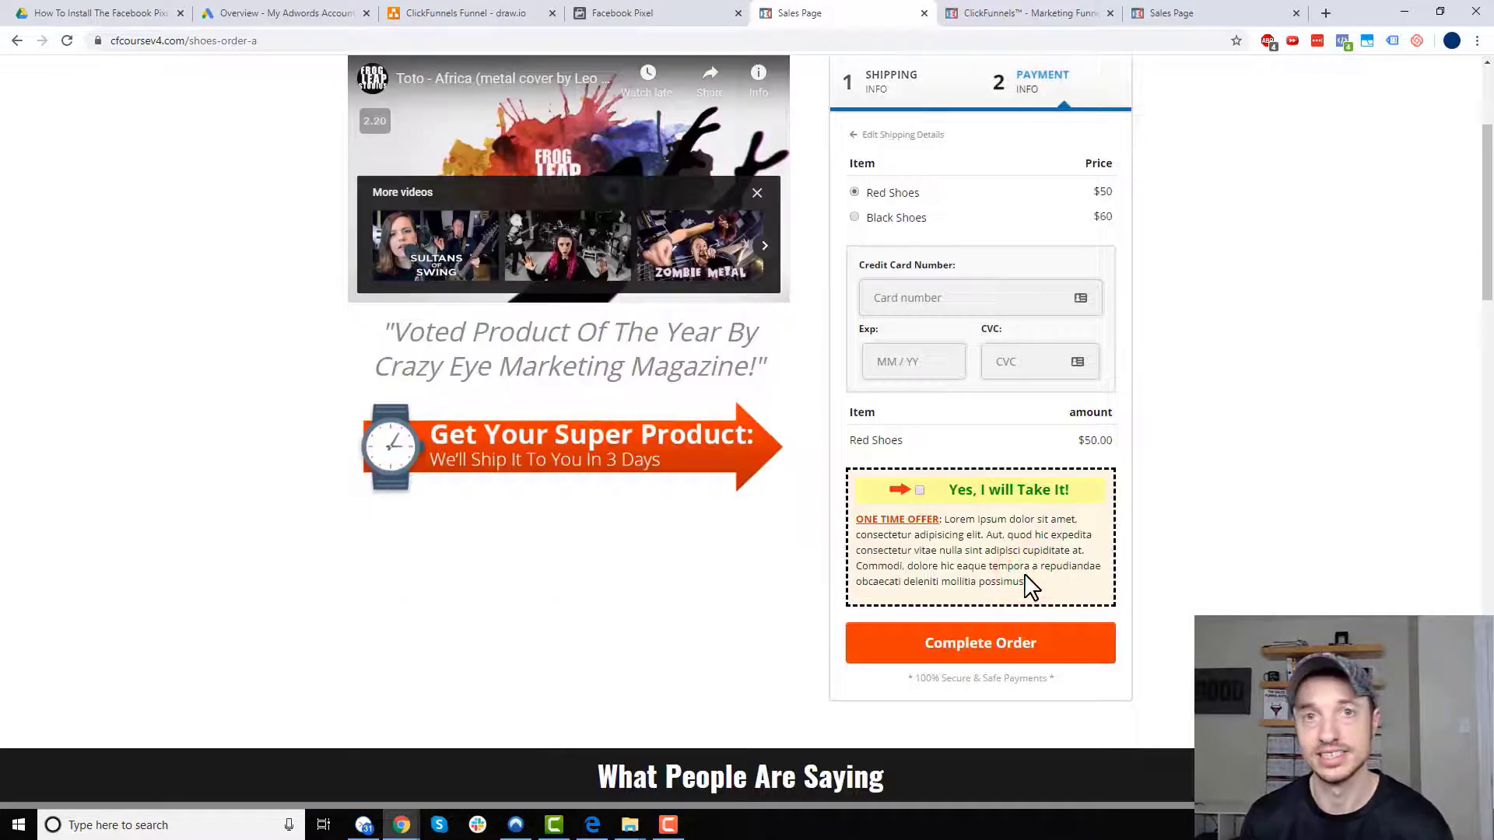
click(667, 13)
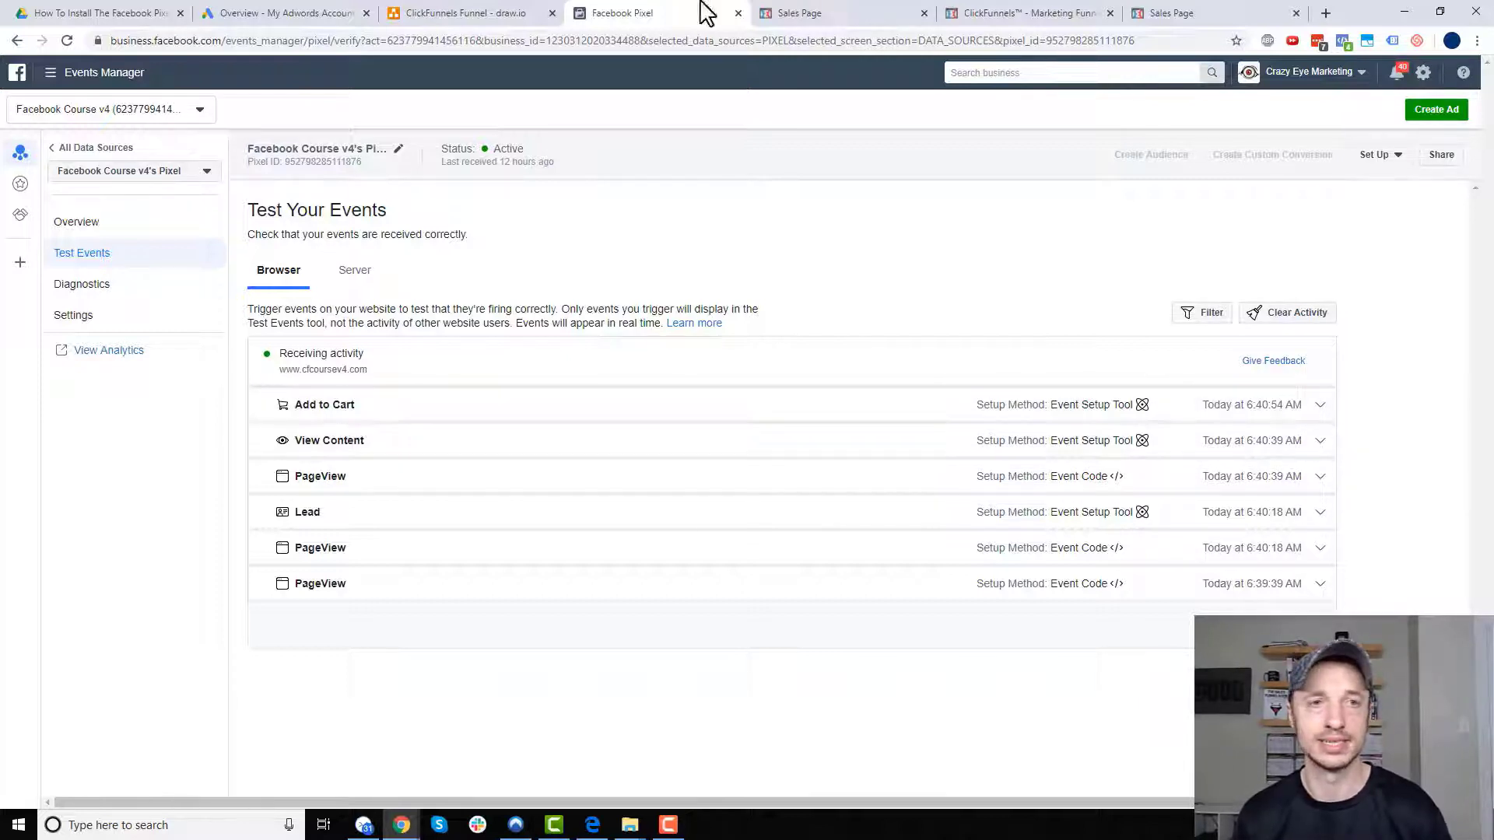
- Choose Black Shoes and paste the banner's test card number into the card number field
click(809, 14)
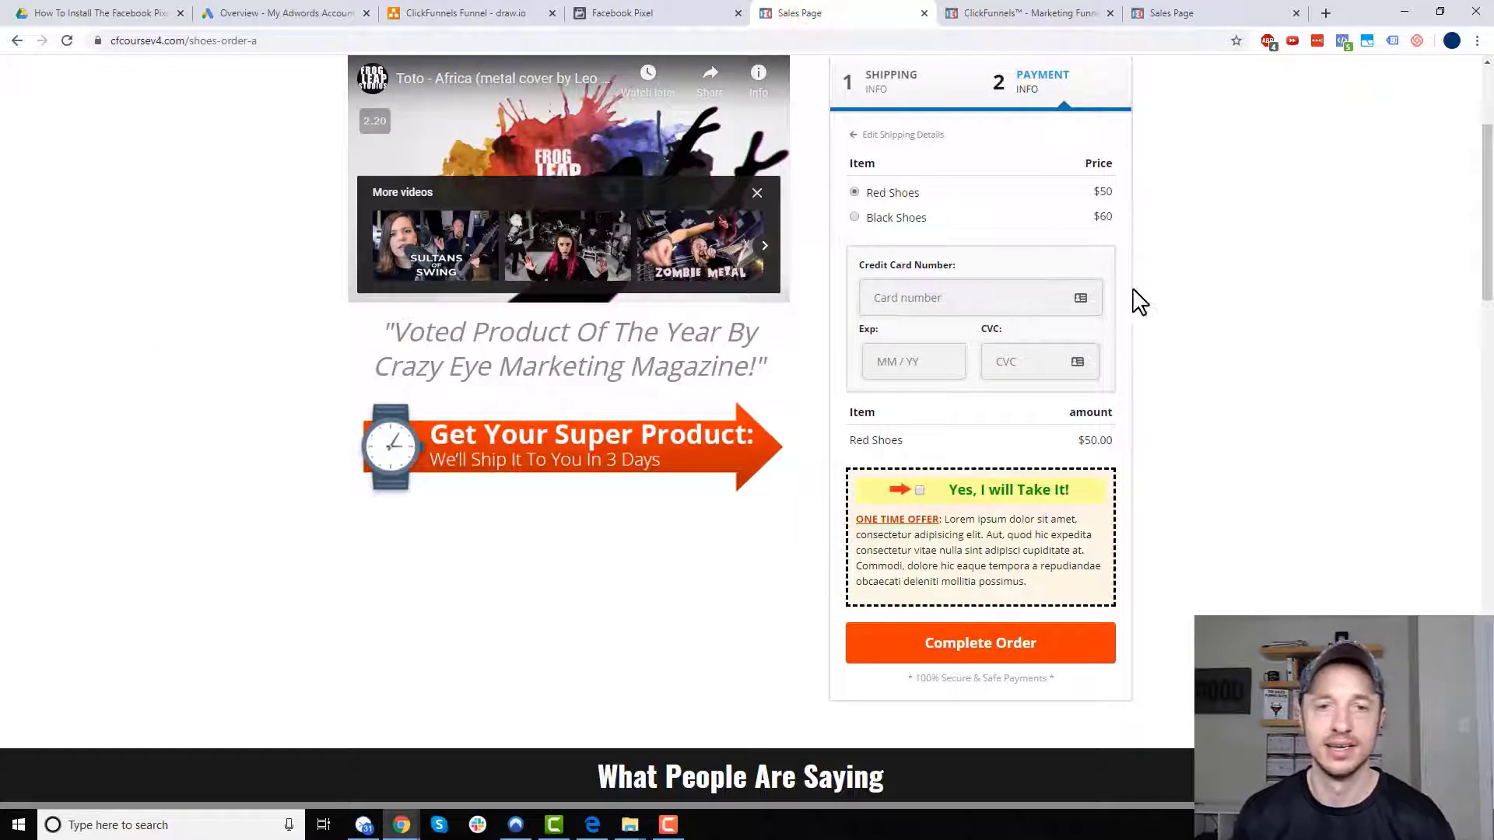
click(855, 218)
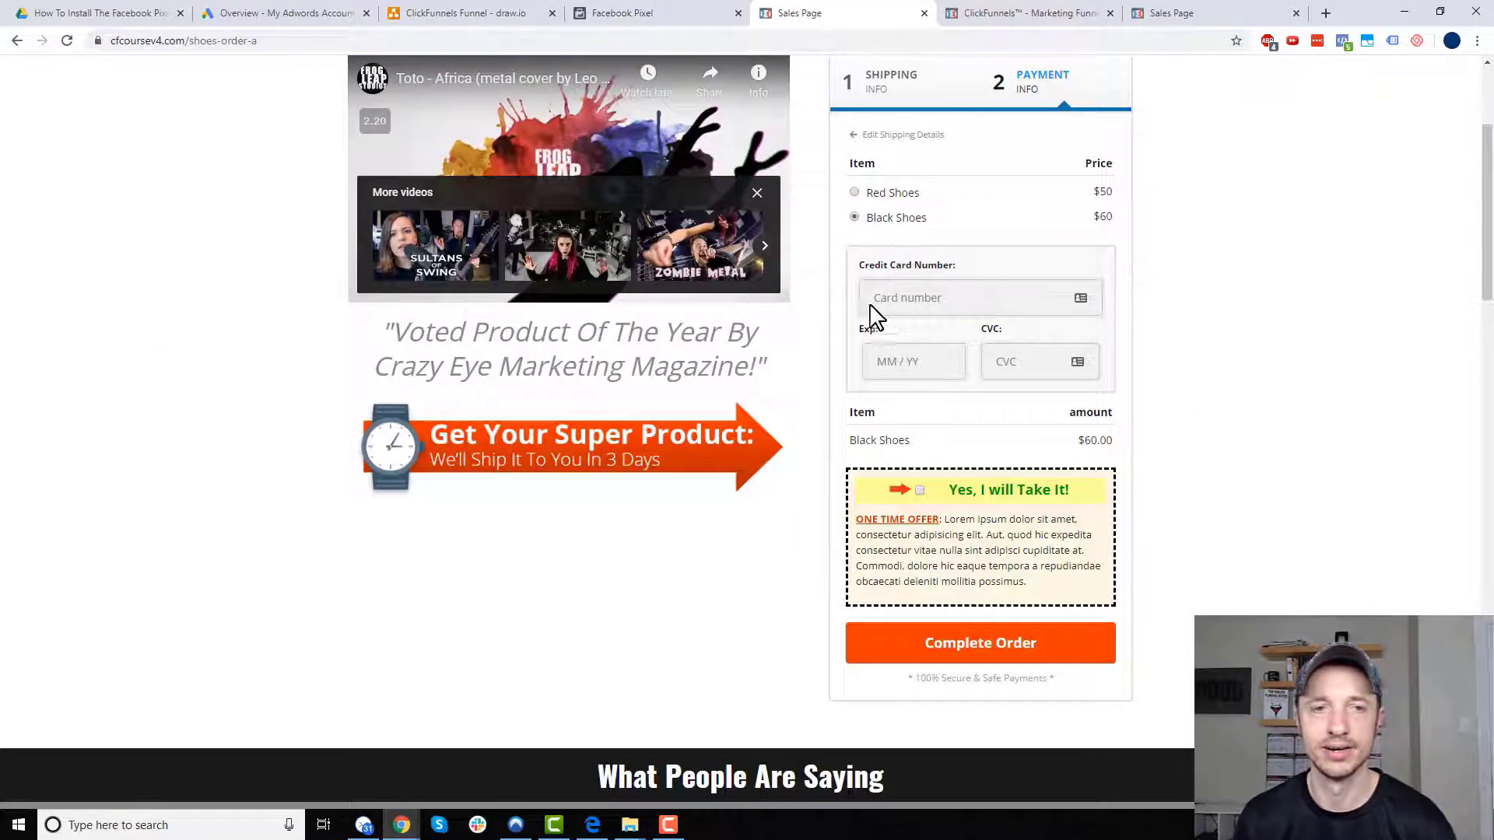
scroll(875, 311, up, 3)
double_click(442, 81)
key(ctrl+c)
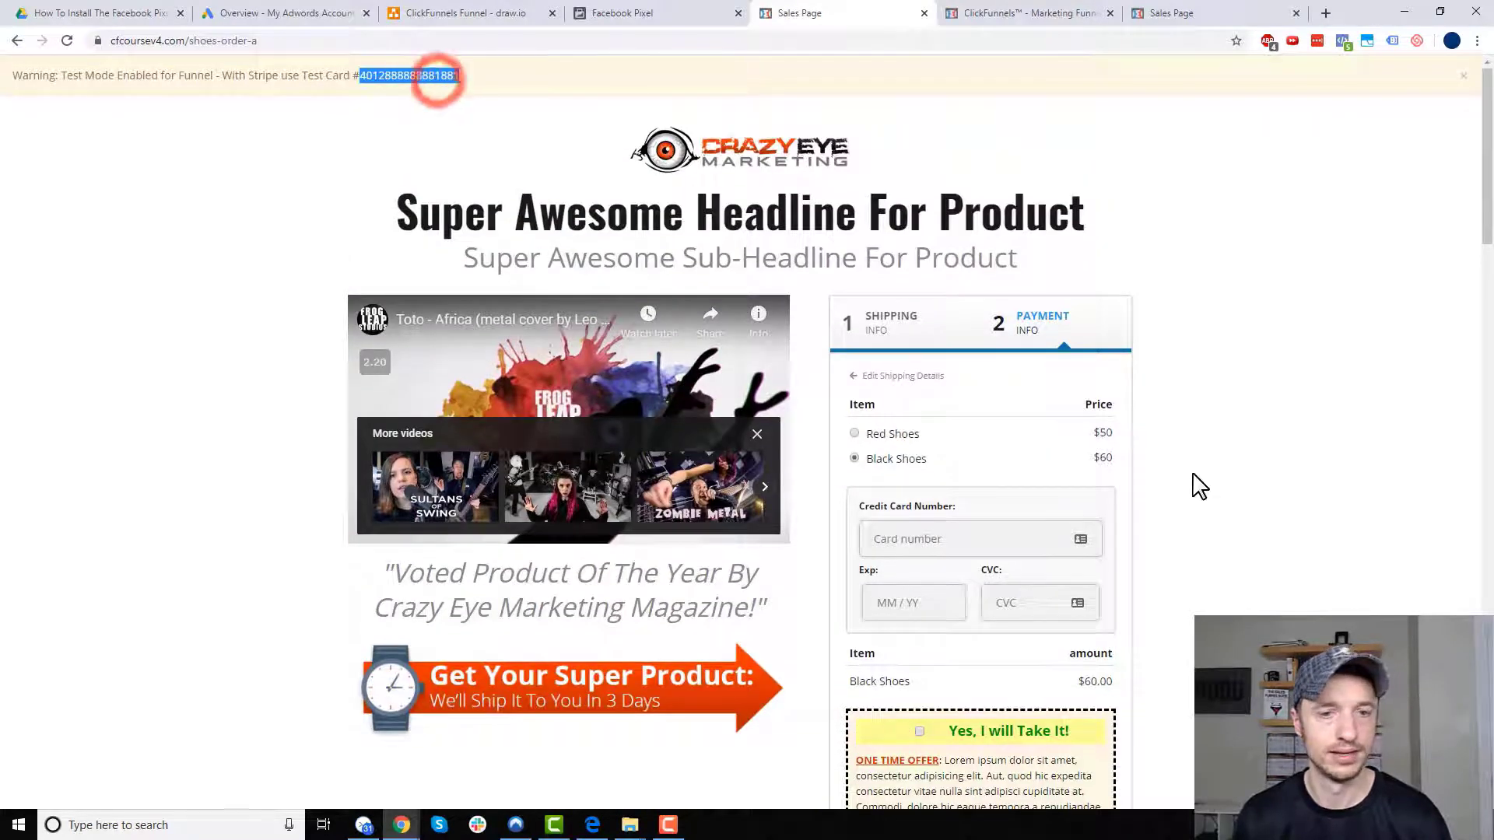
scroll(960, 301, down, 3)
click(959, 298)
key(ctrl+v)
click(928, 364)
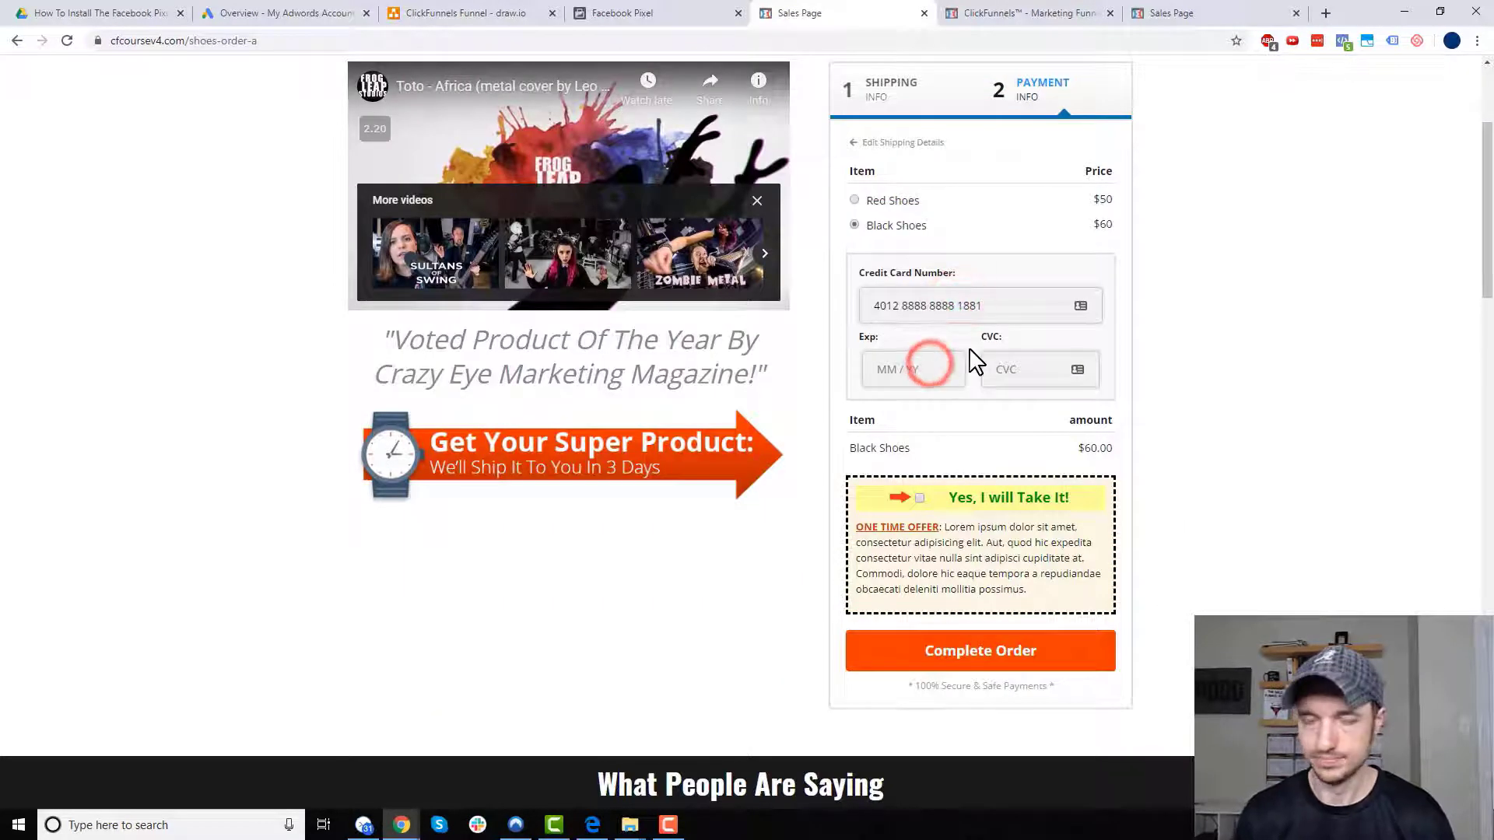
text(10 / 23)
click(1007, 367)
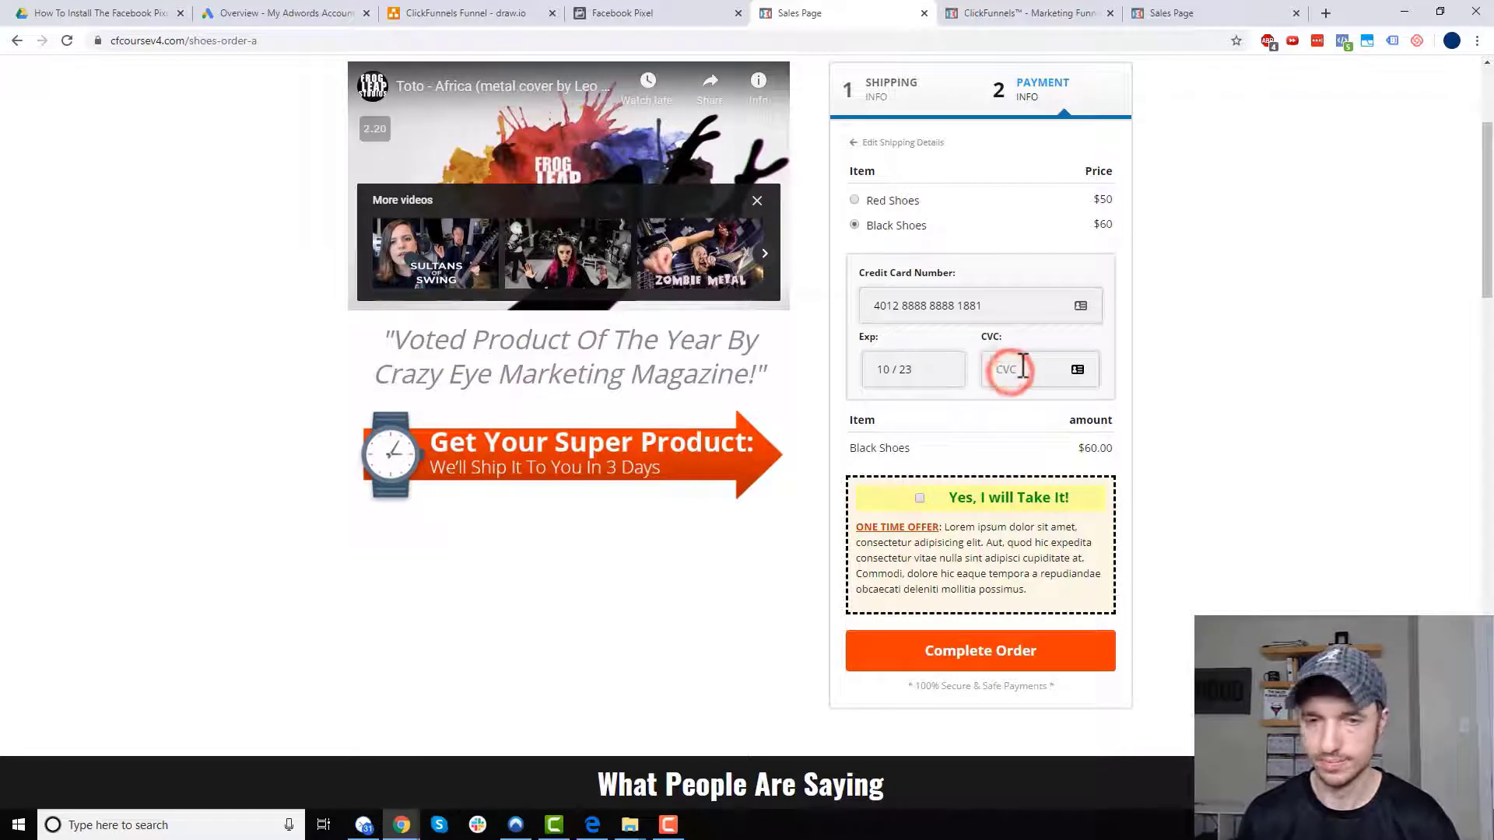
text(123)
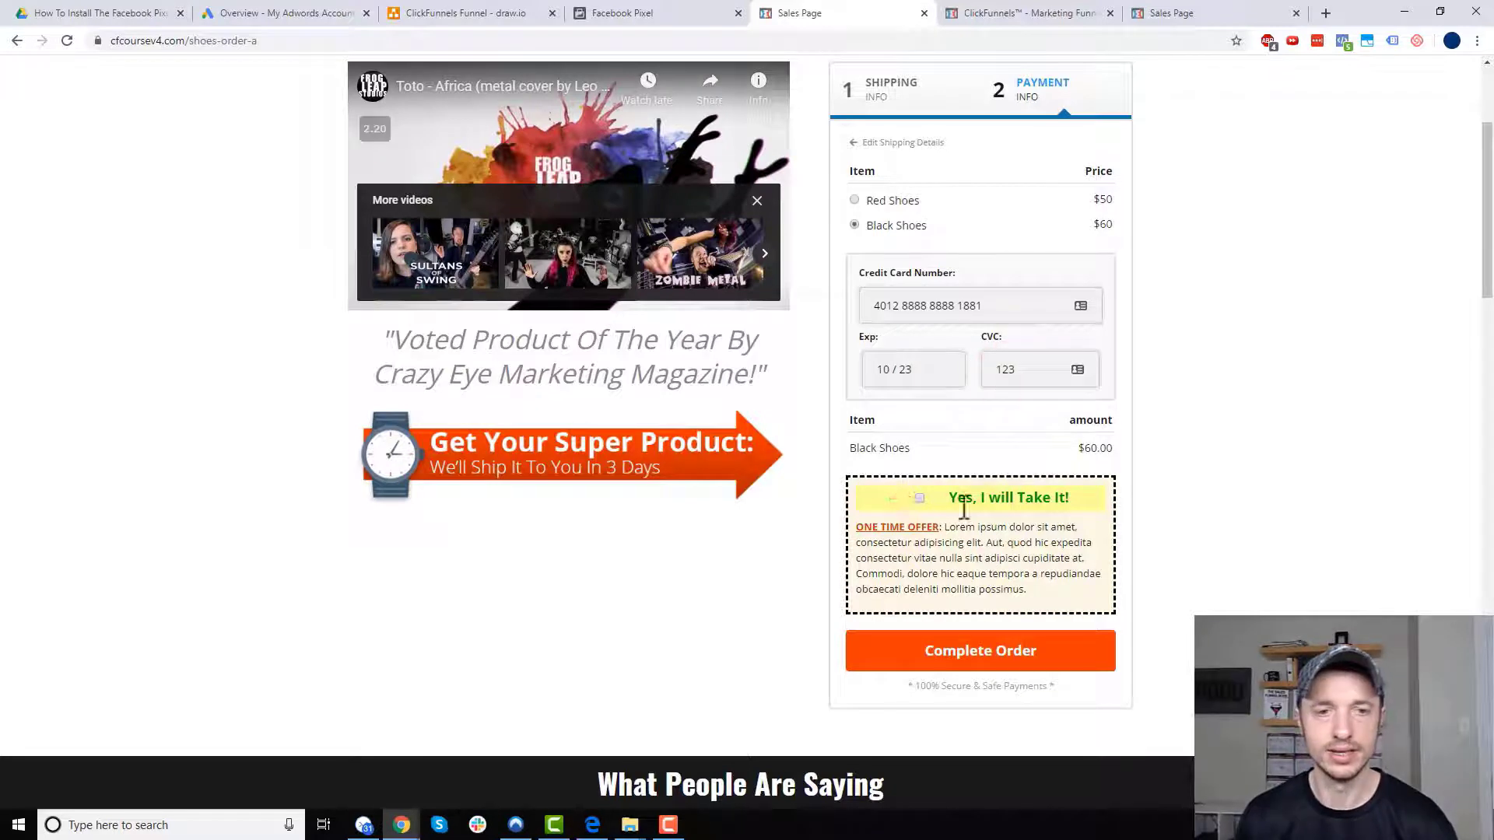
click(921, 499)
click(921, 499)
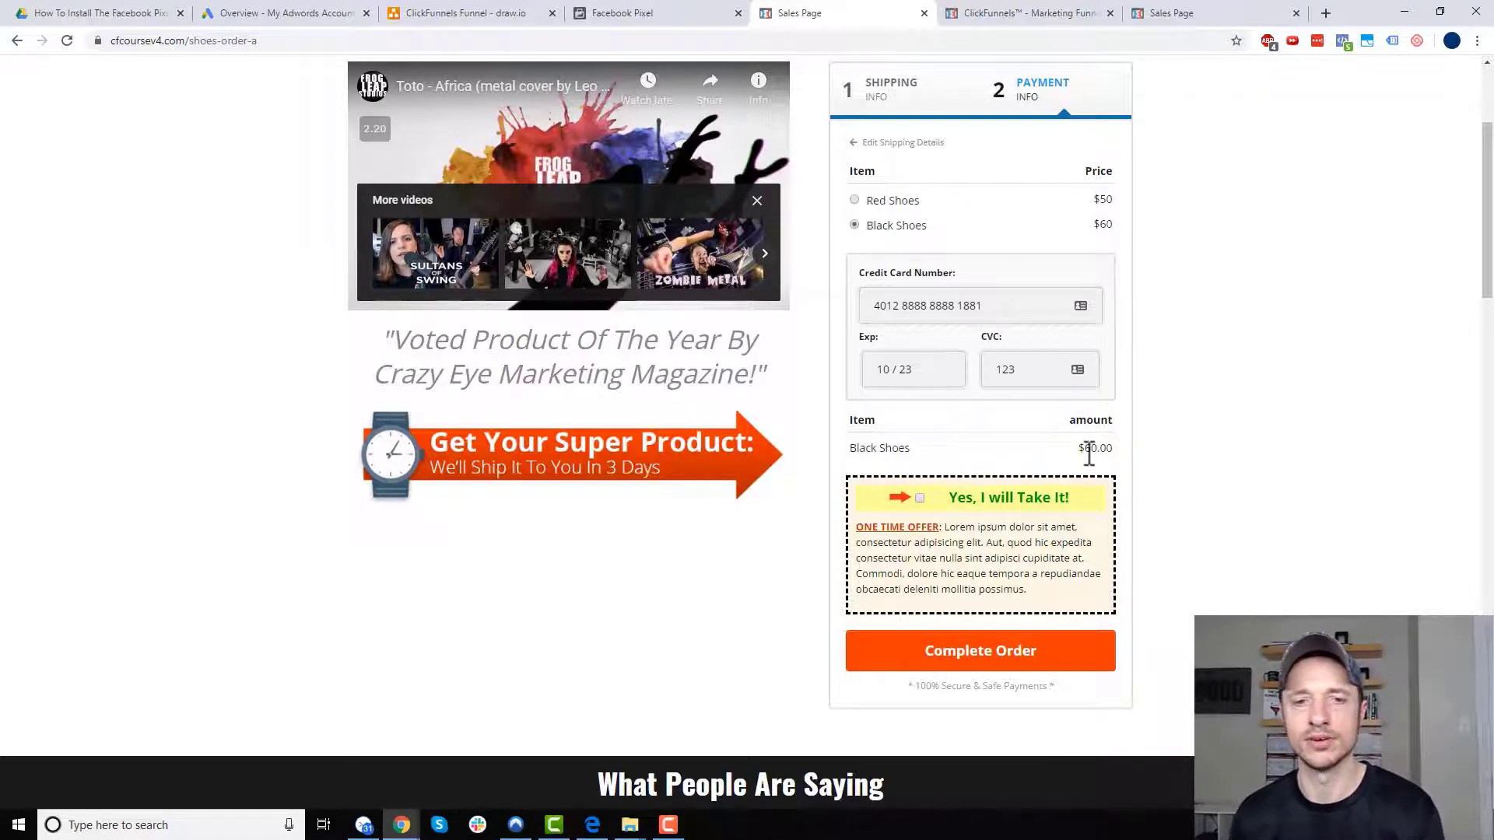
drag(1079, 451, 1116, 446)
click(1116, 445)
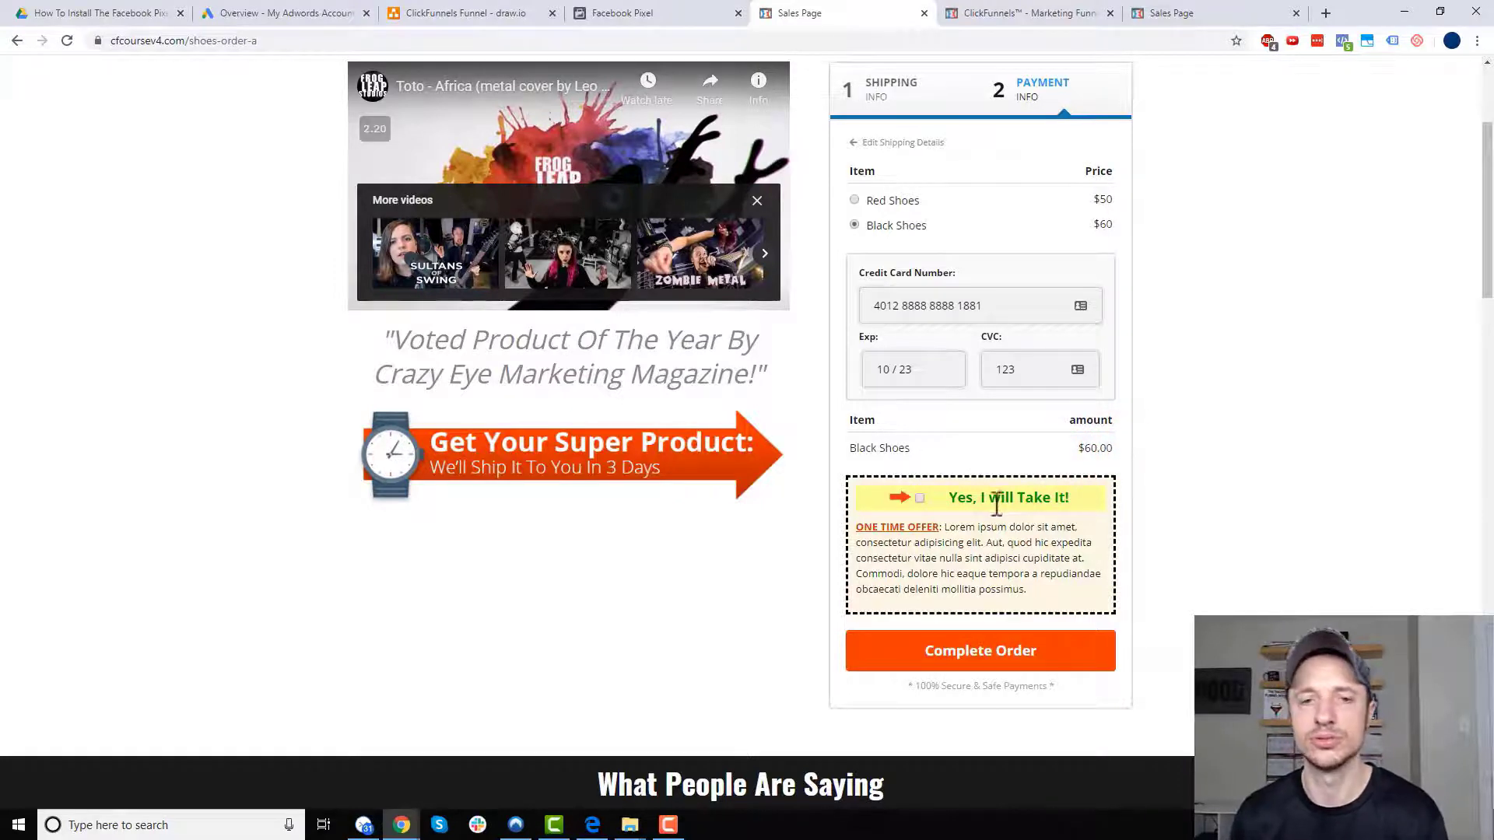
click(1006, 663)
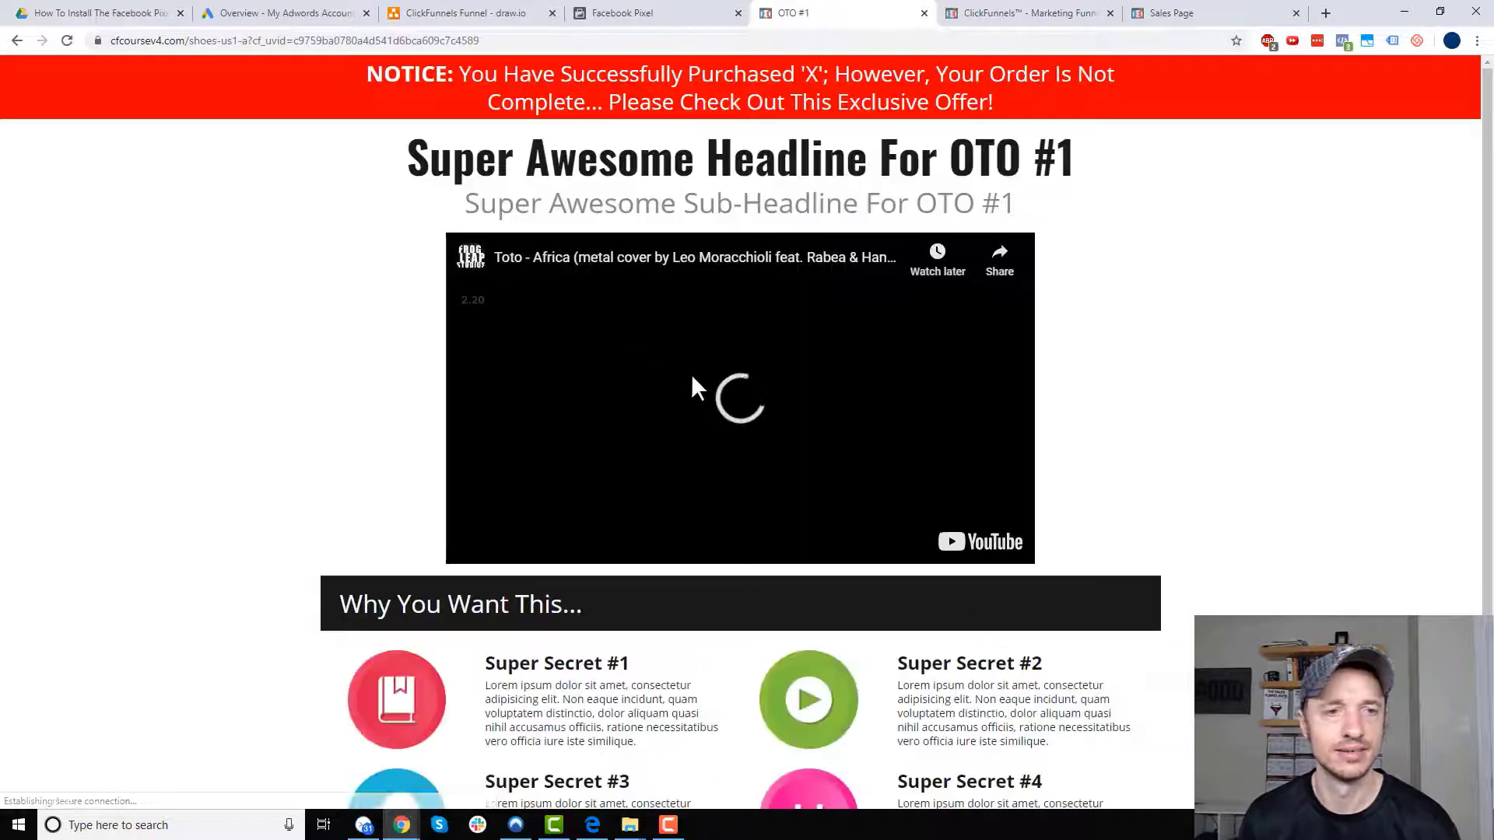
click(677, 13)
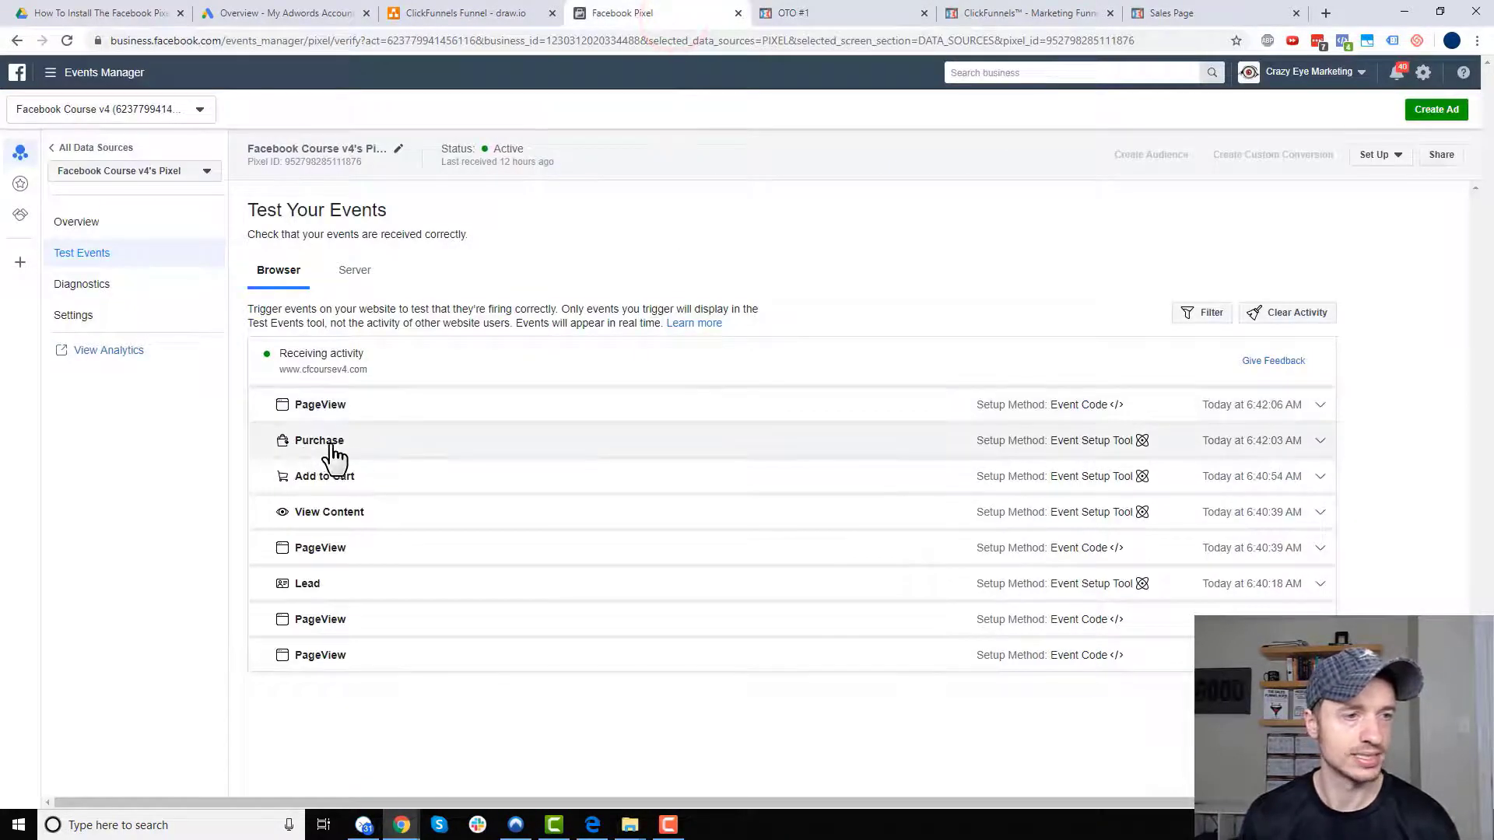
- Expand the Purchase event in Test Events and check its value of 60
click(1321, 441)
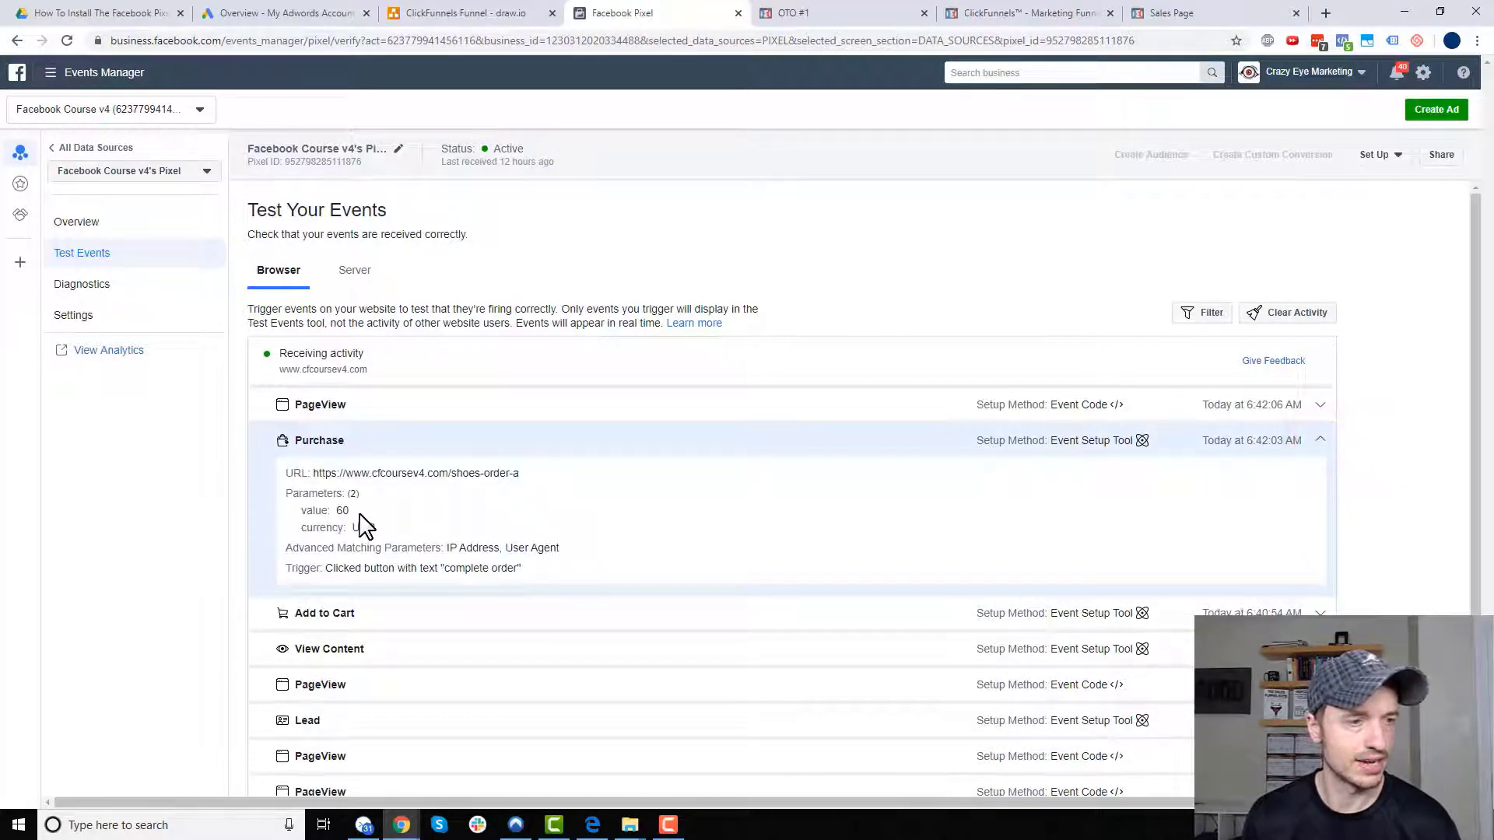
drag(359, 511, 321, 505)
click(383, 513)
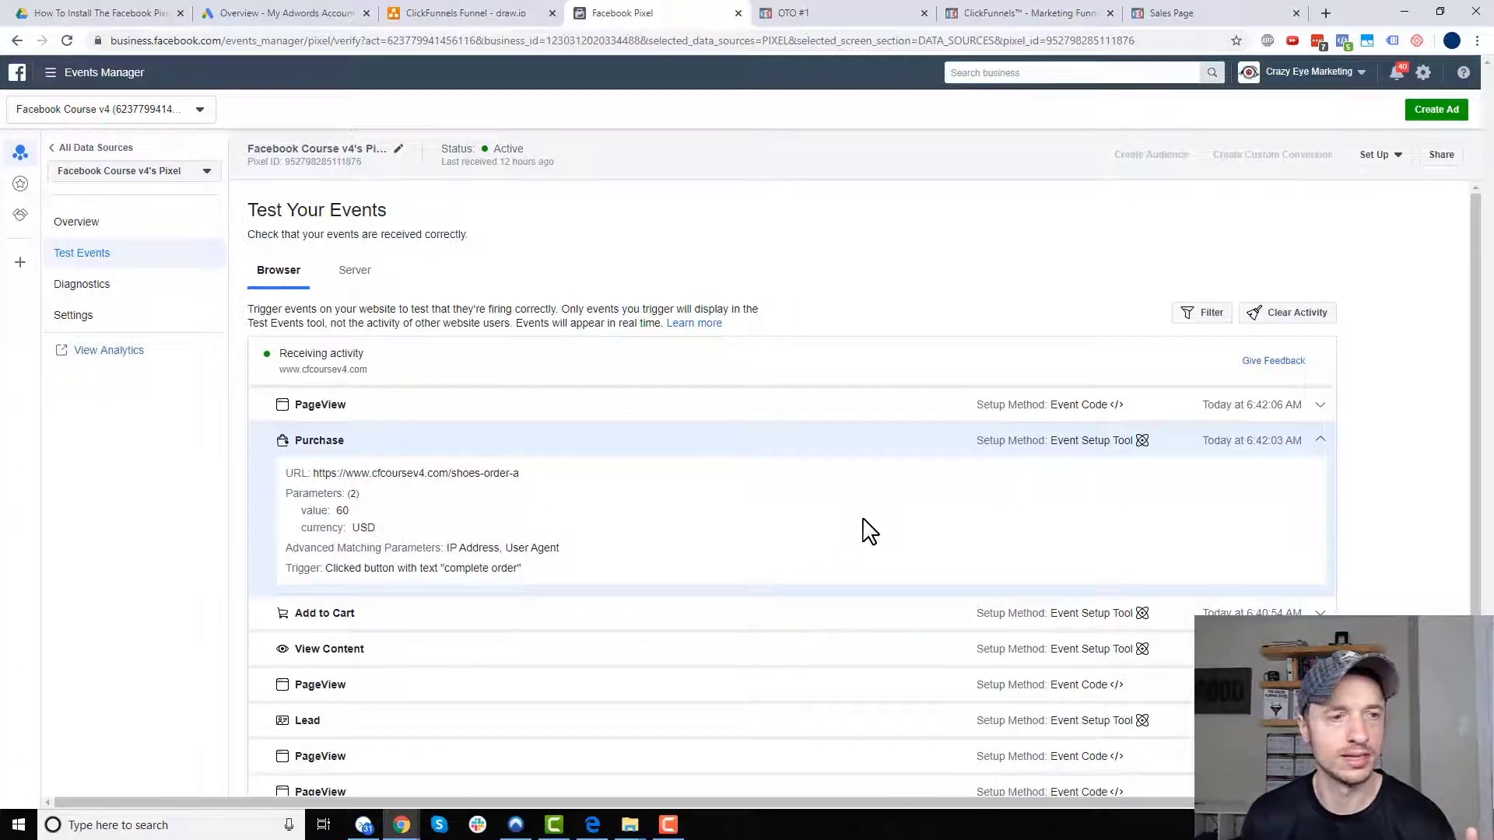
- Accept the $10 Shoe Laces upsell on the OTO #1 page
click(810, 14)
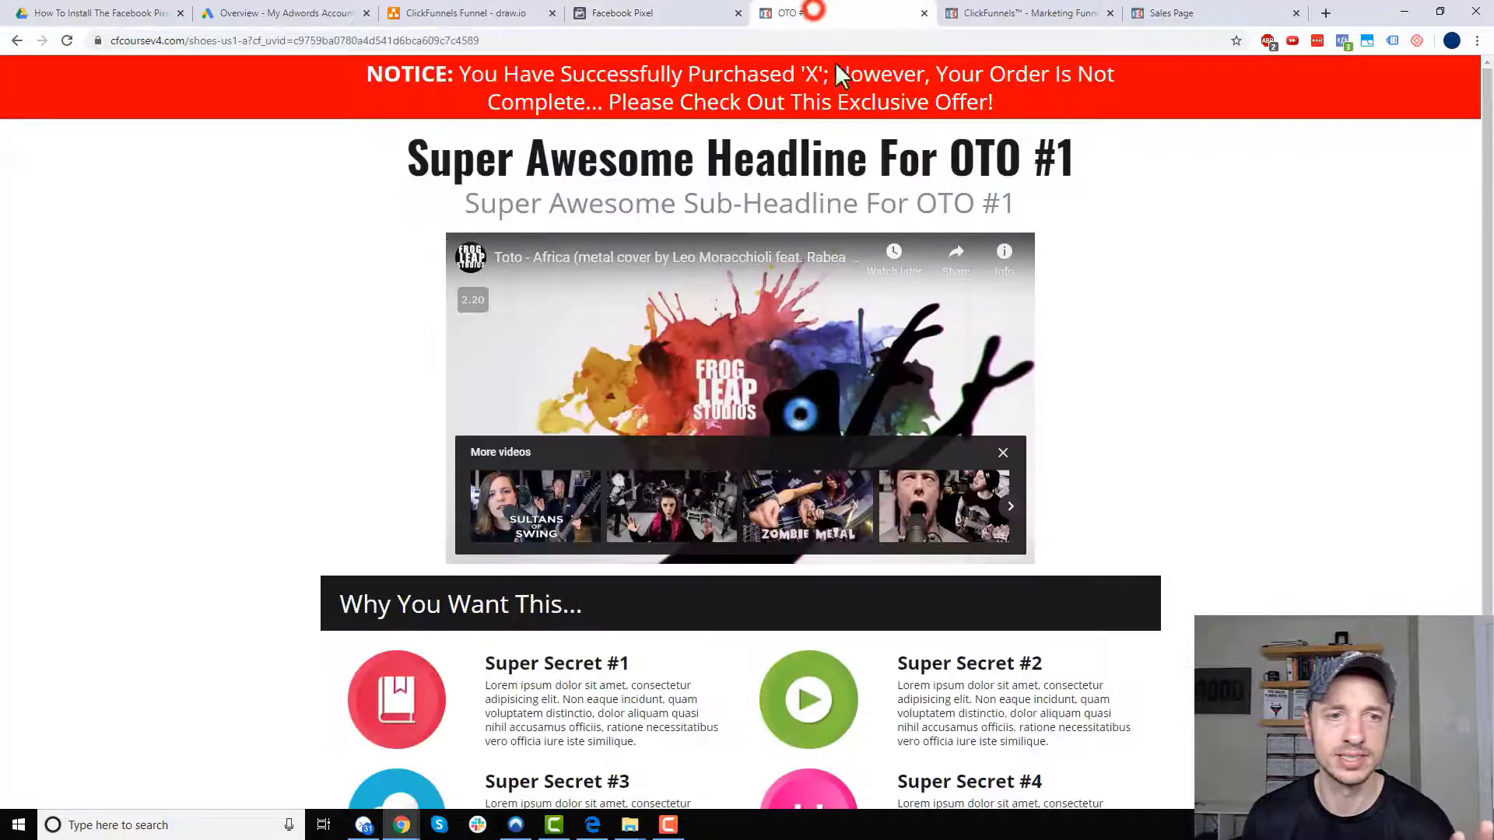
scroll(827, 360, down, 3)
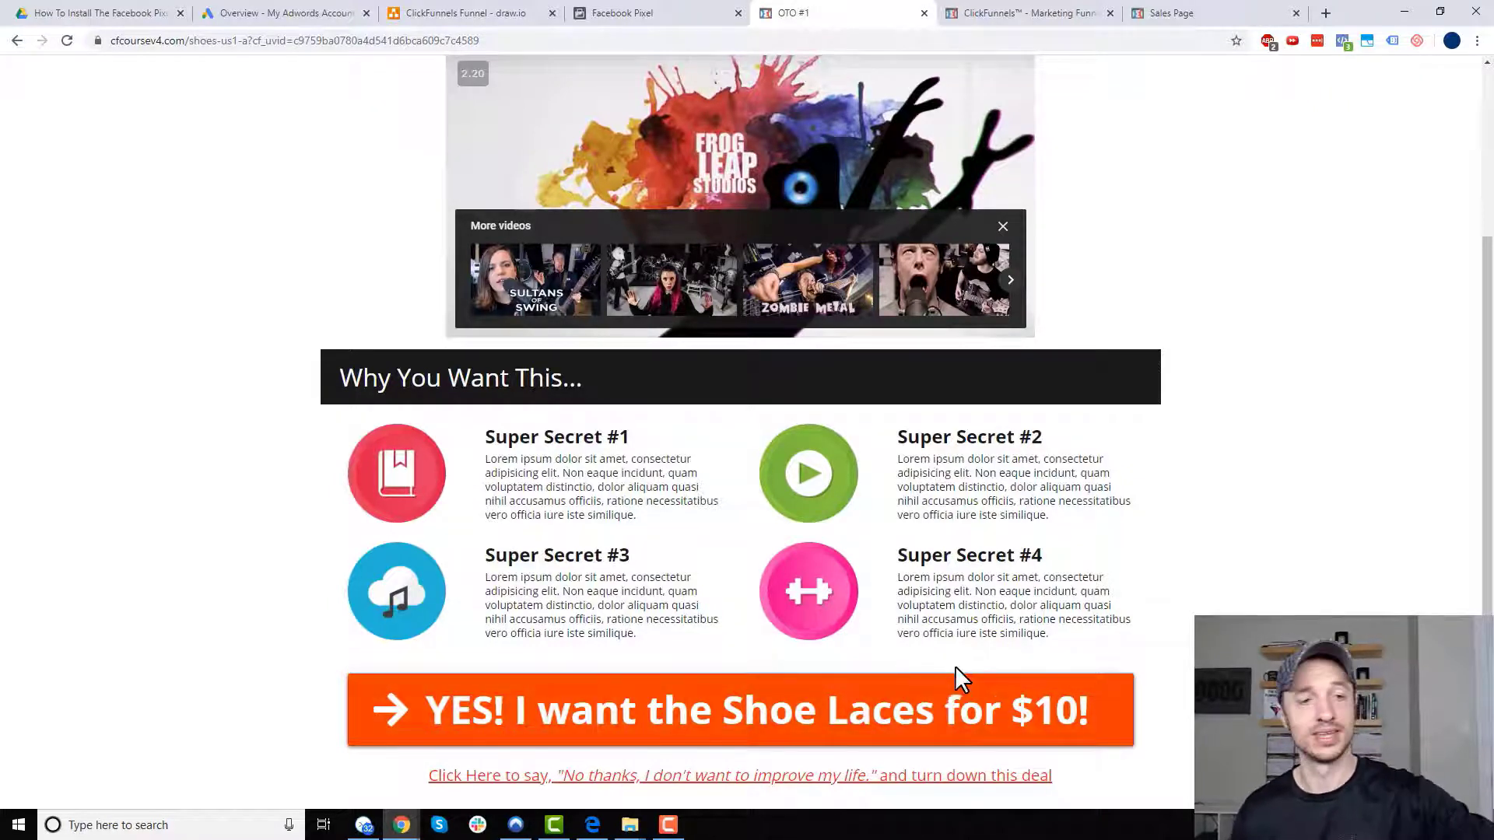
click(892, 712)
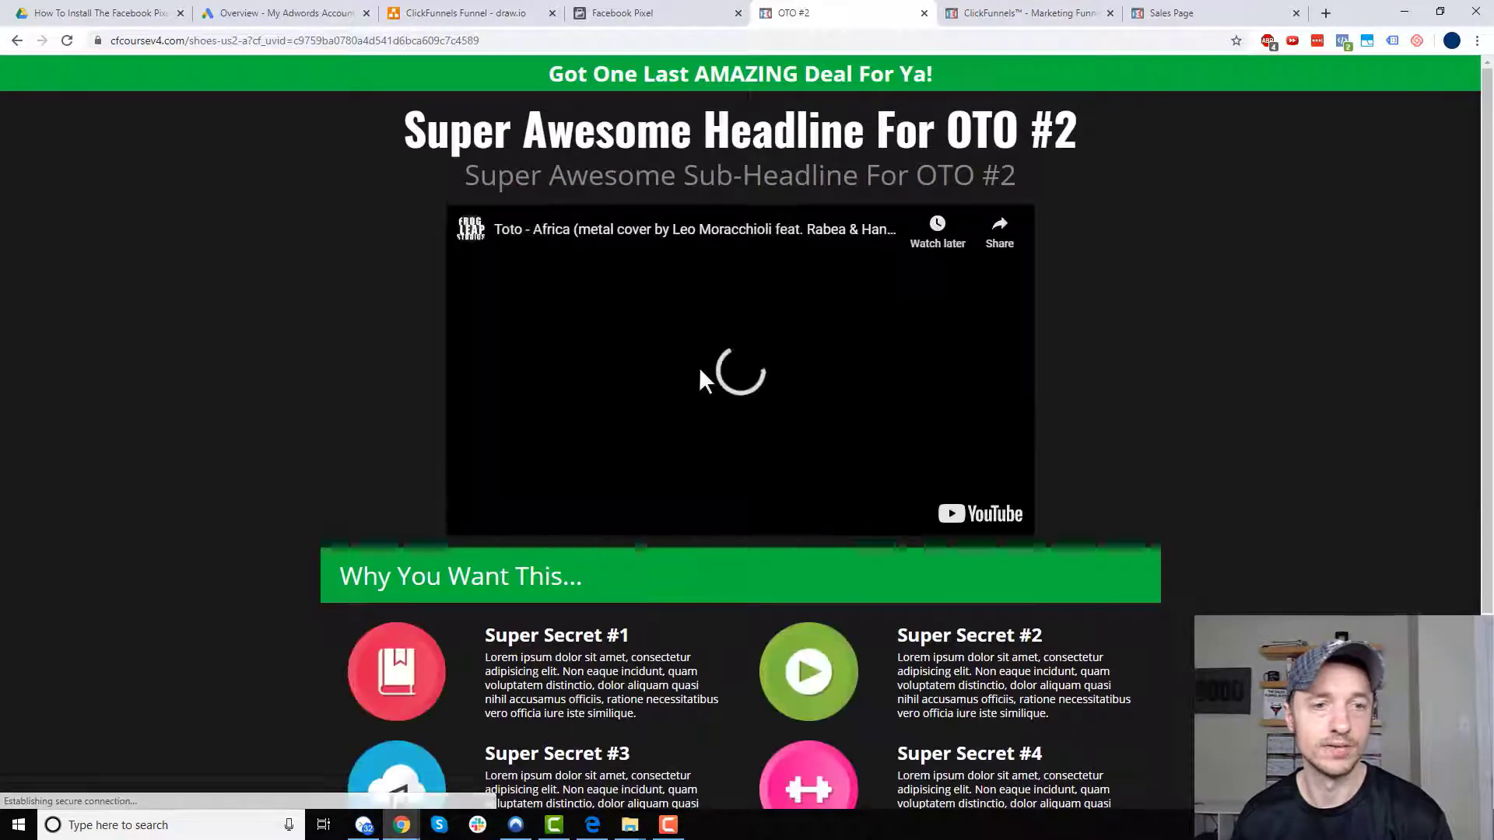
- Collapse the Purchase details, accept the $15 Shoe Cleaner upsell on OTO #2, and recheck Test Events
click(644, 12)
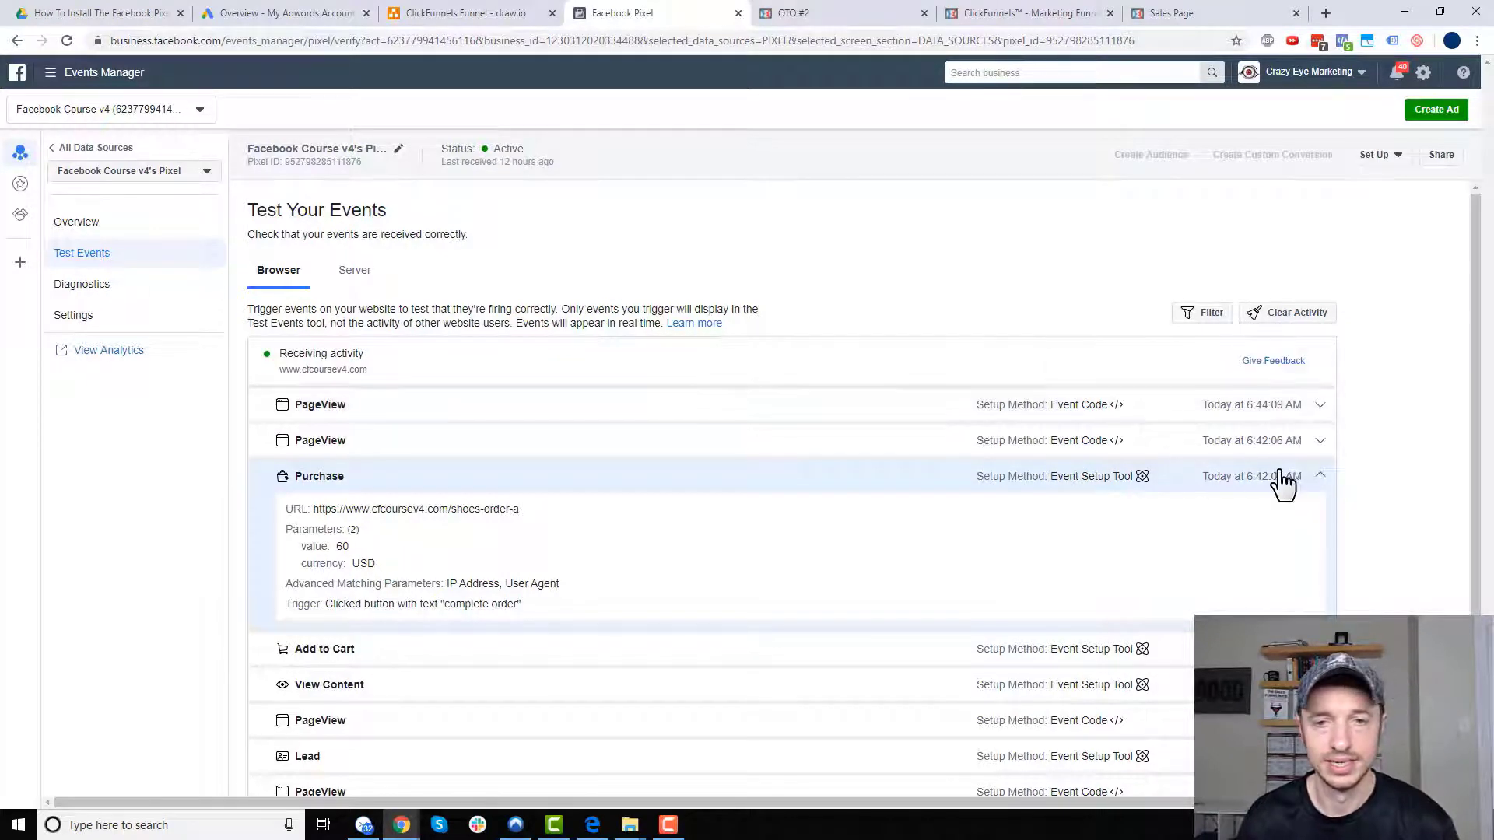
click(1319, 476)
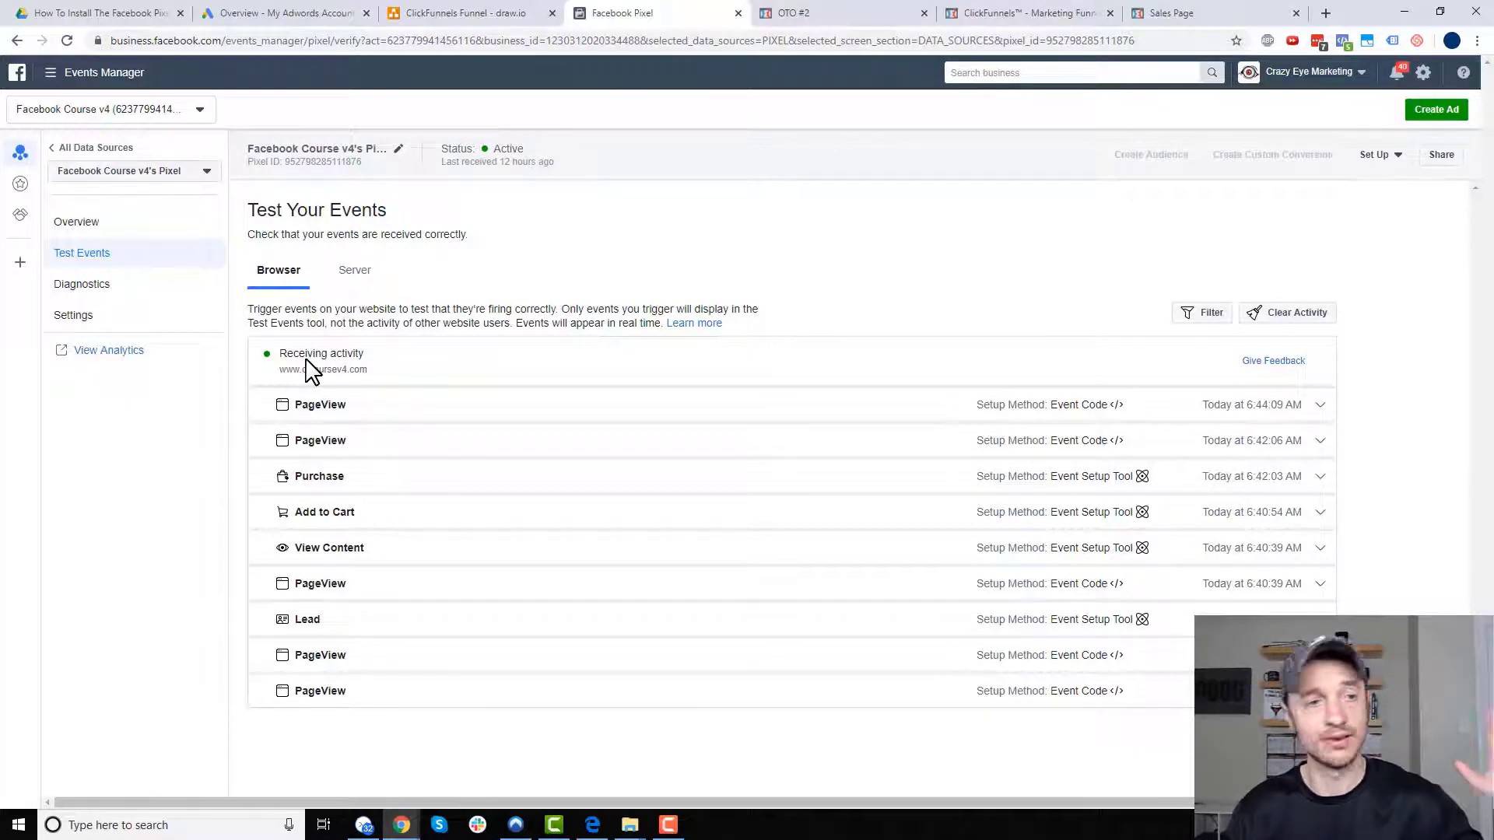
click(792, 13)
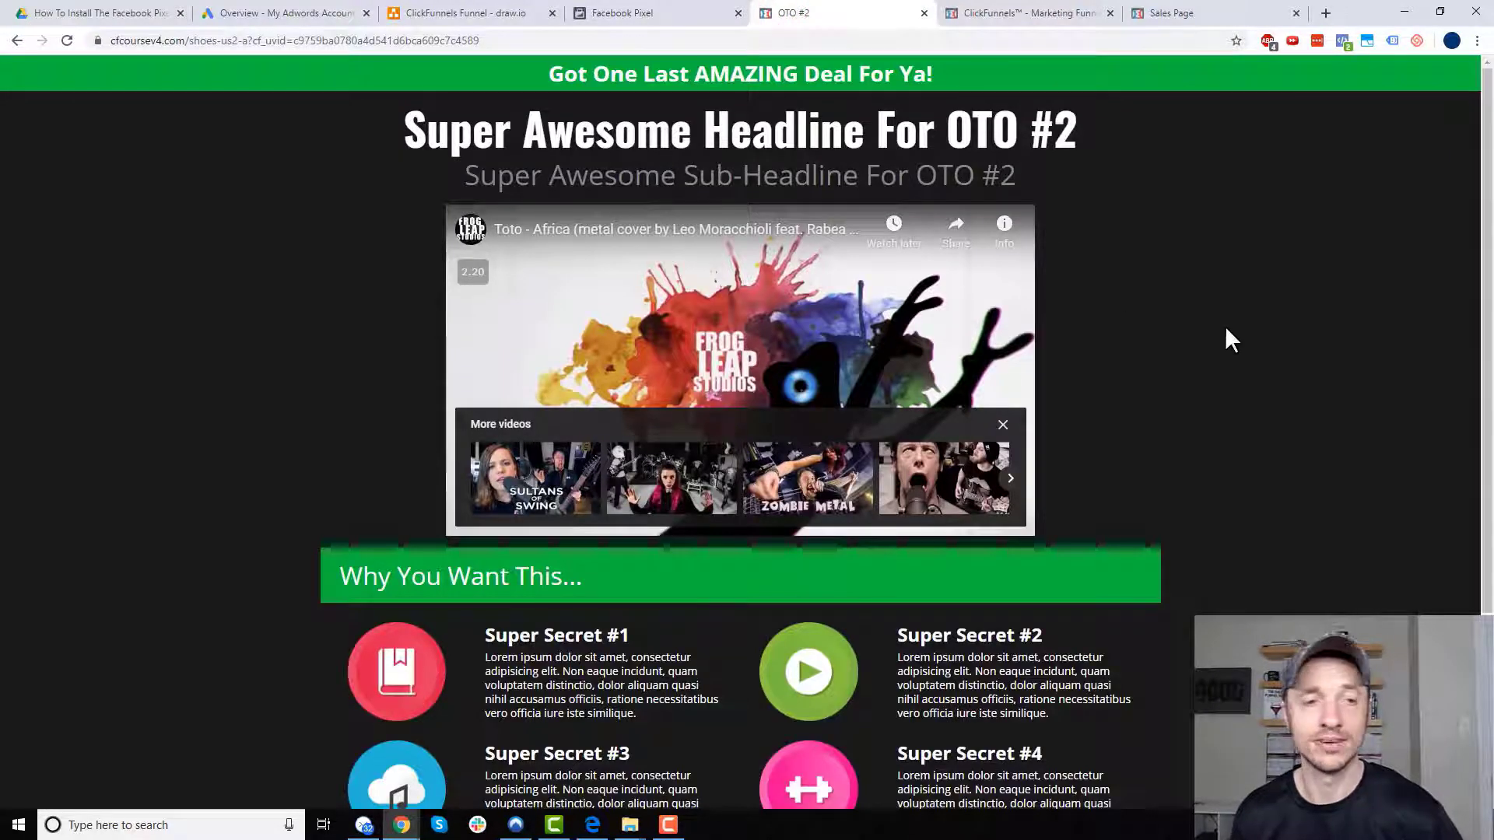
scroll(1226, 334, down, 2)
scroll(1171, 483, down, 1)
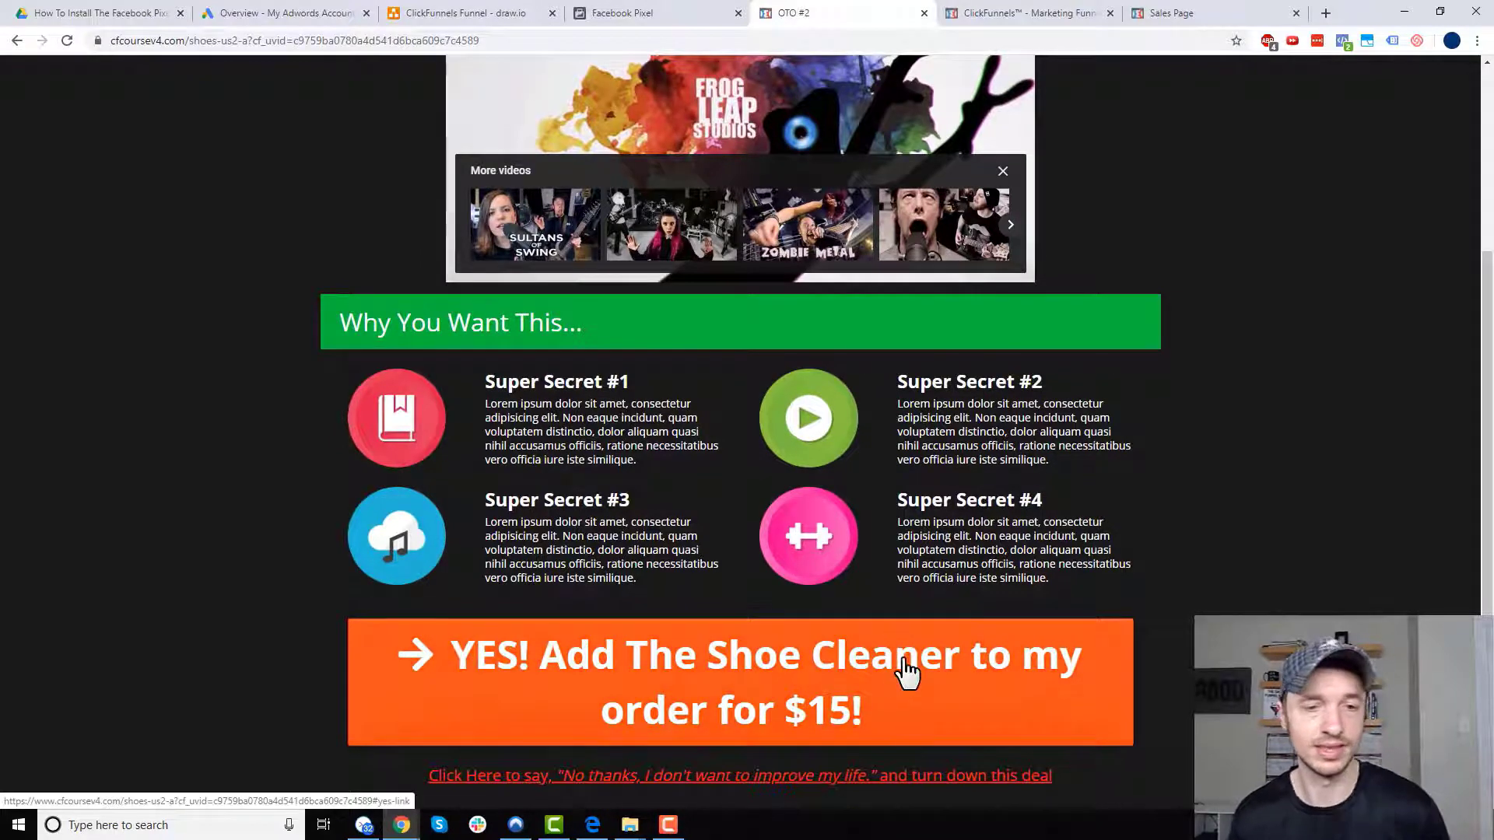
click(811, 688)
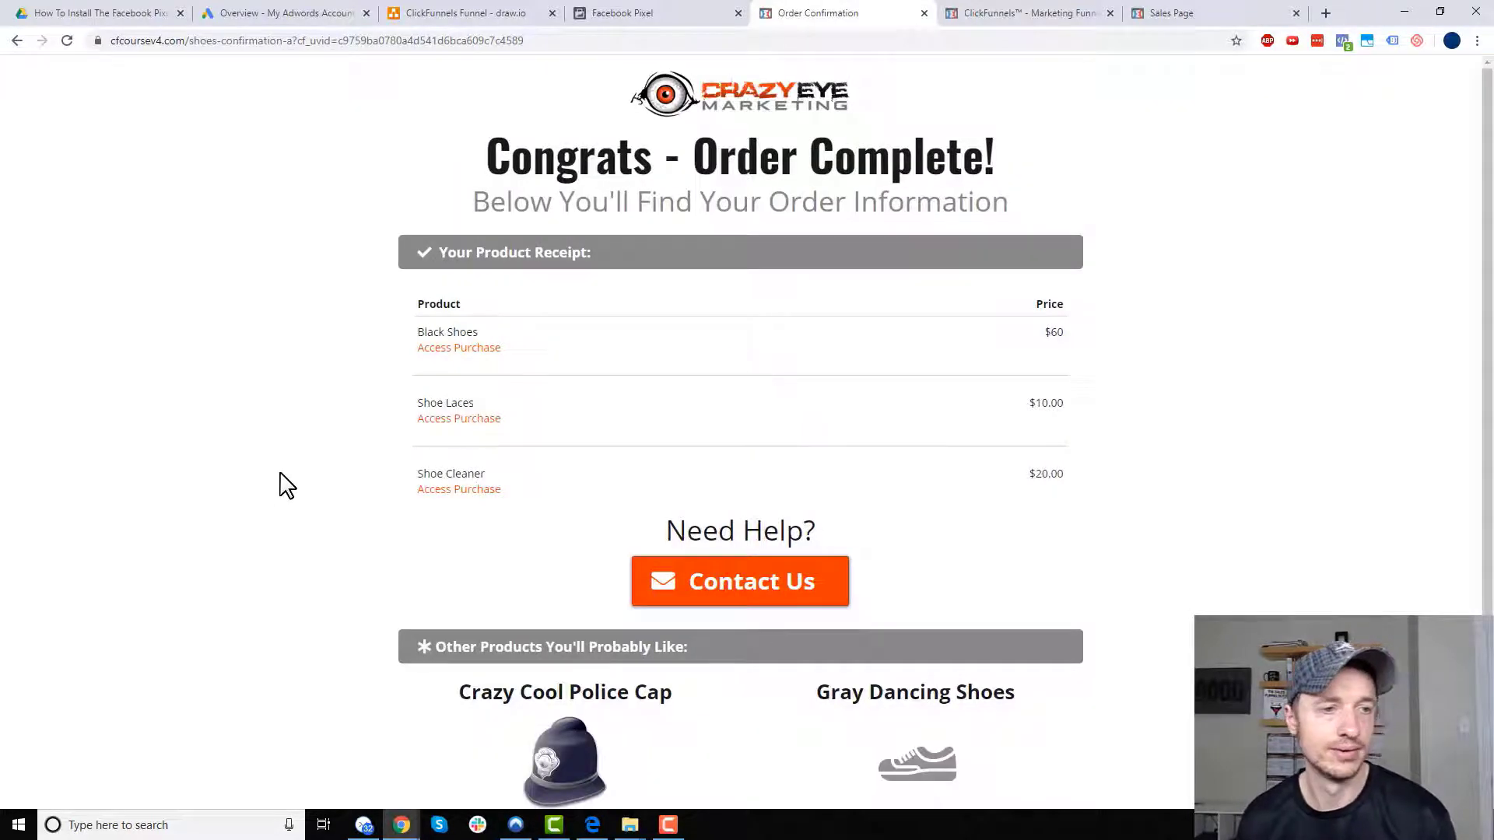
scroll(280, 479, down, 1)
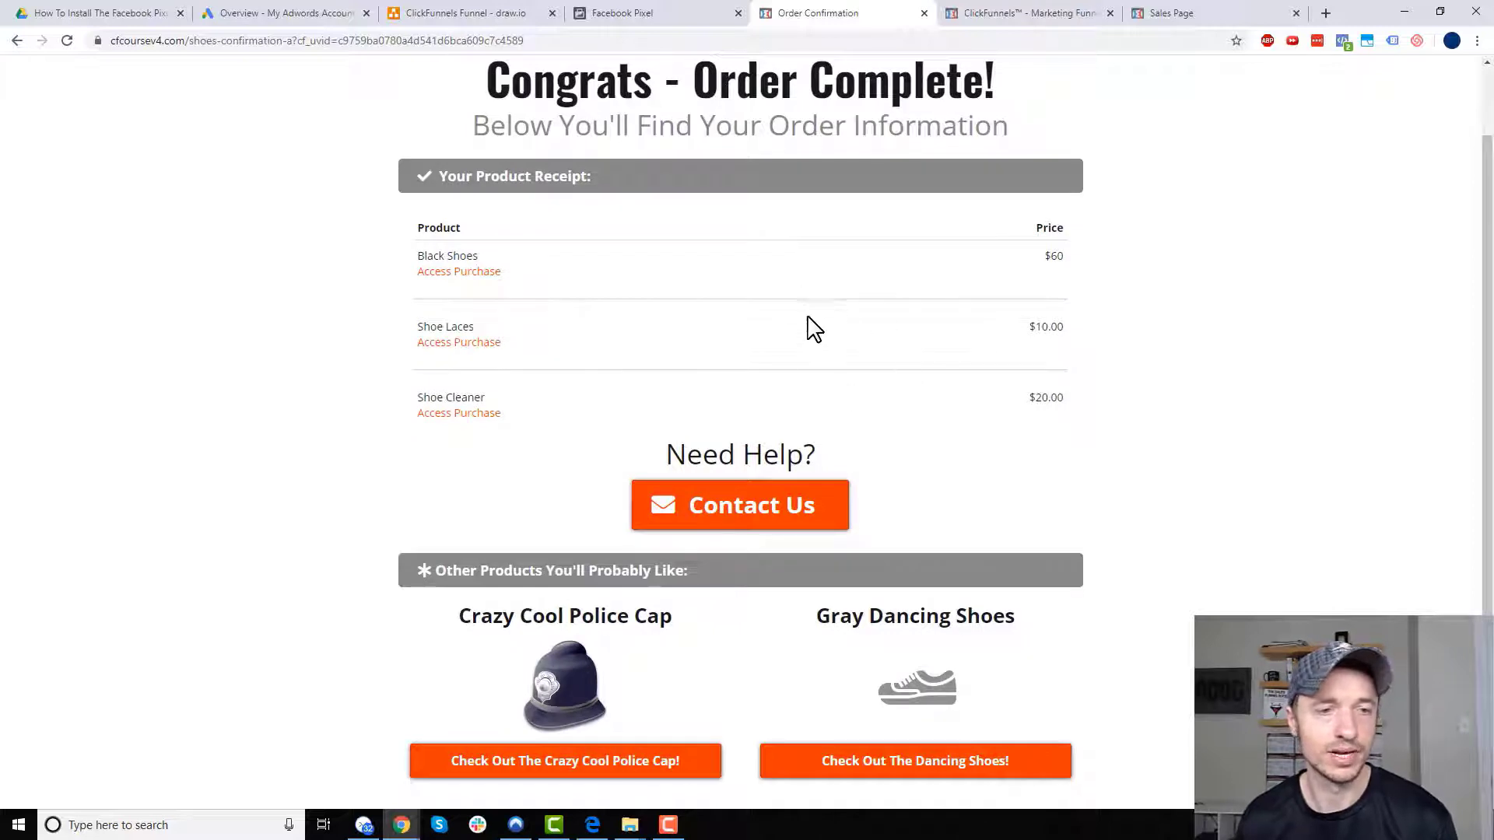
click(607, 15)
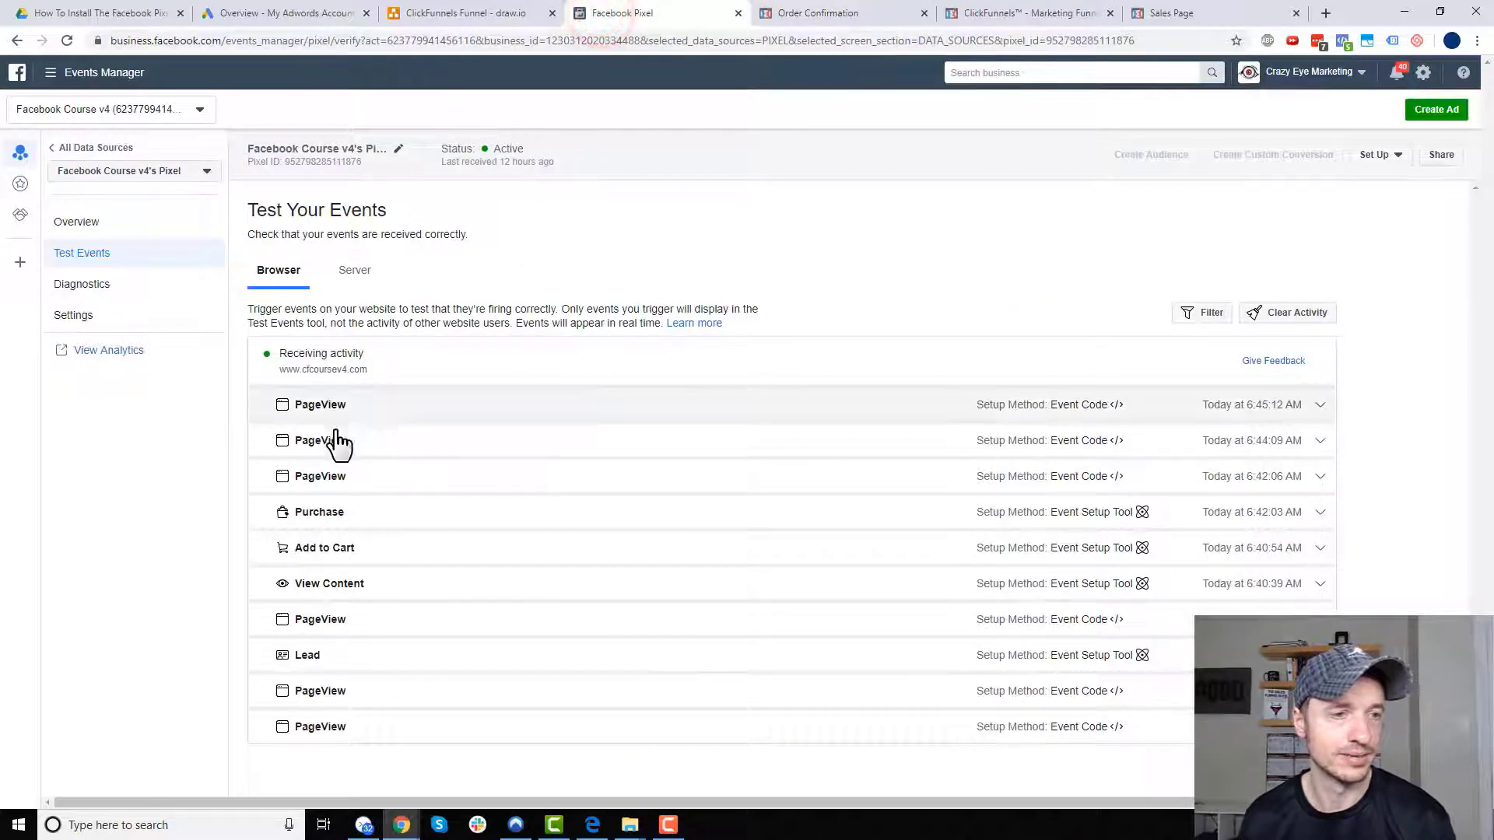
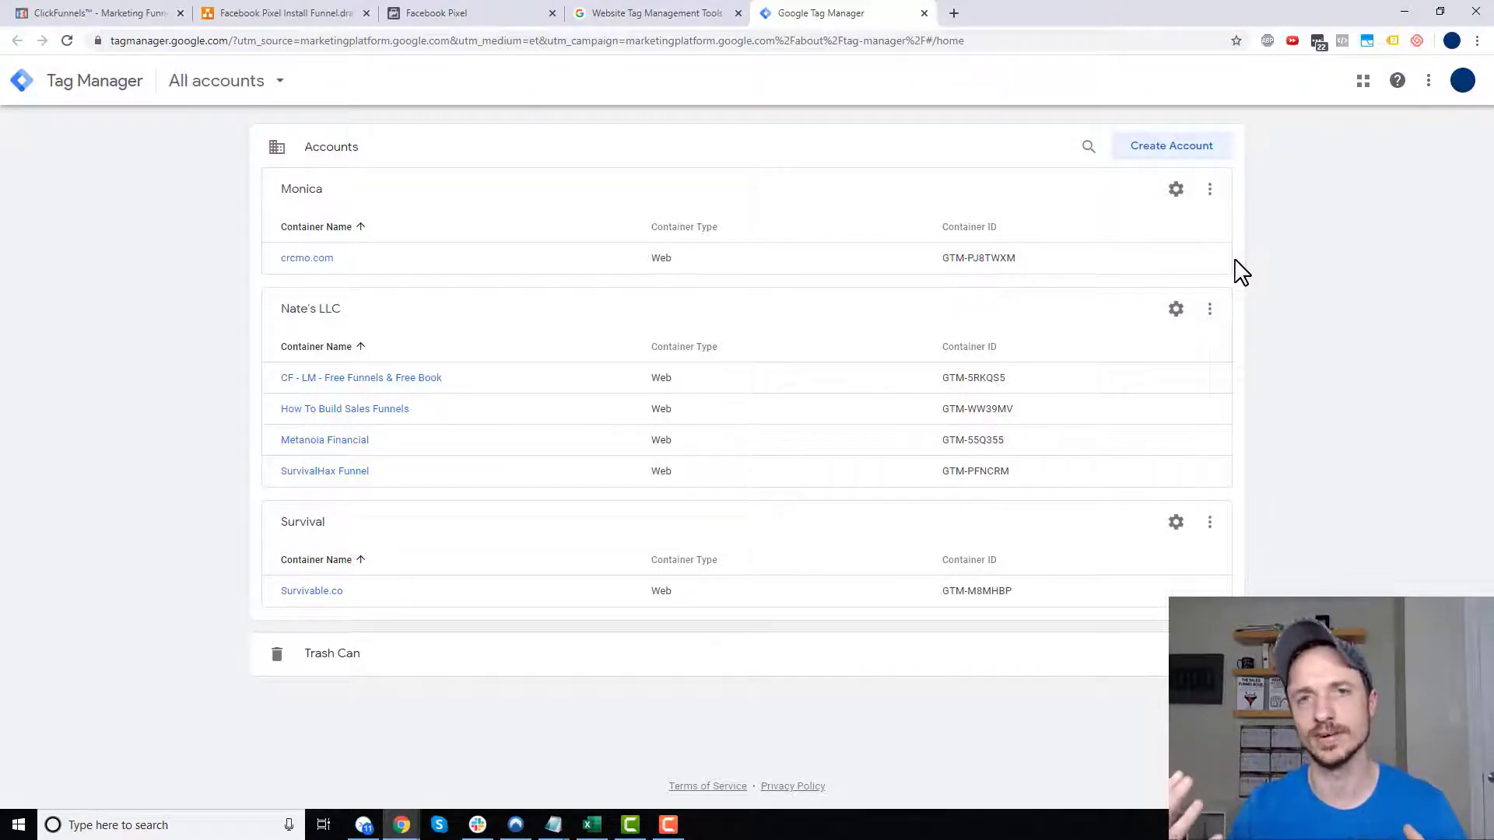
- Start a new container and copy the funnel name from the ClickFunnels funnel settings
click(1211, 312)
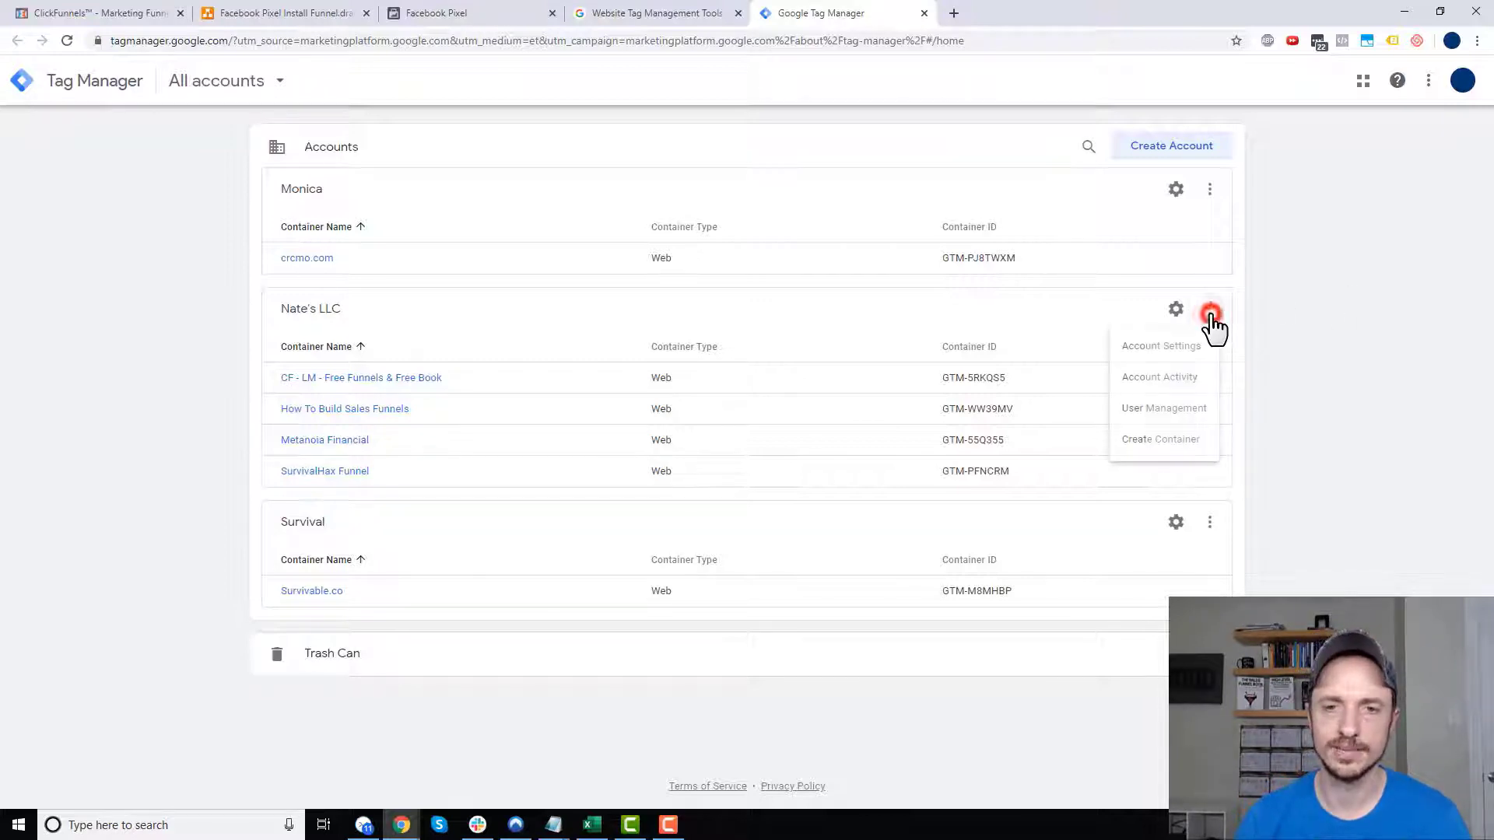
click(1167, 446)
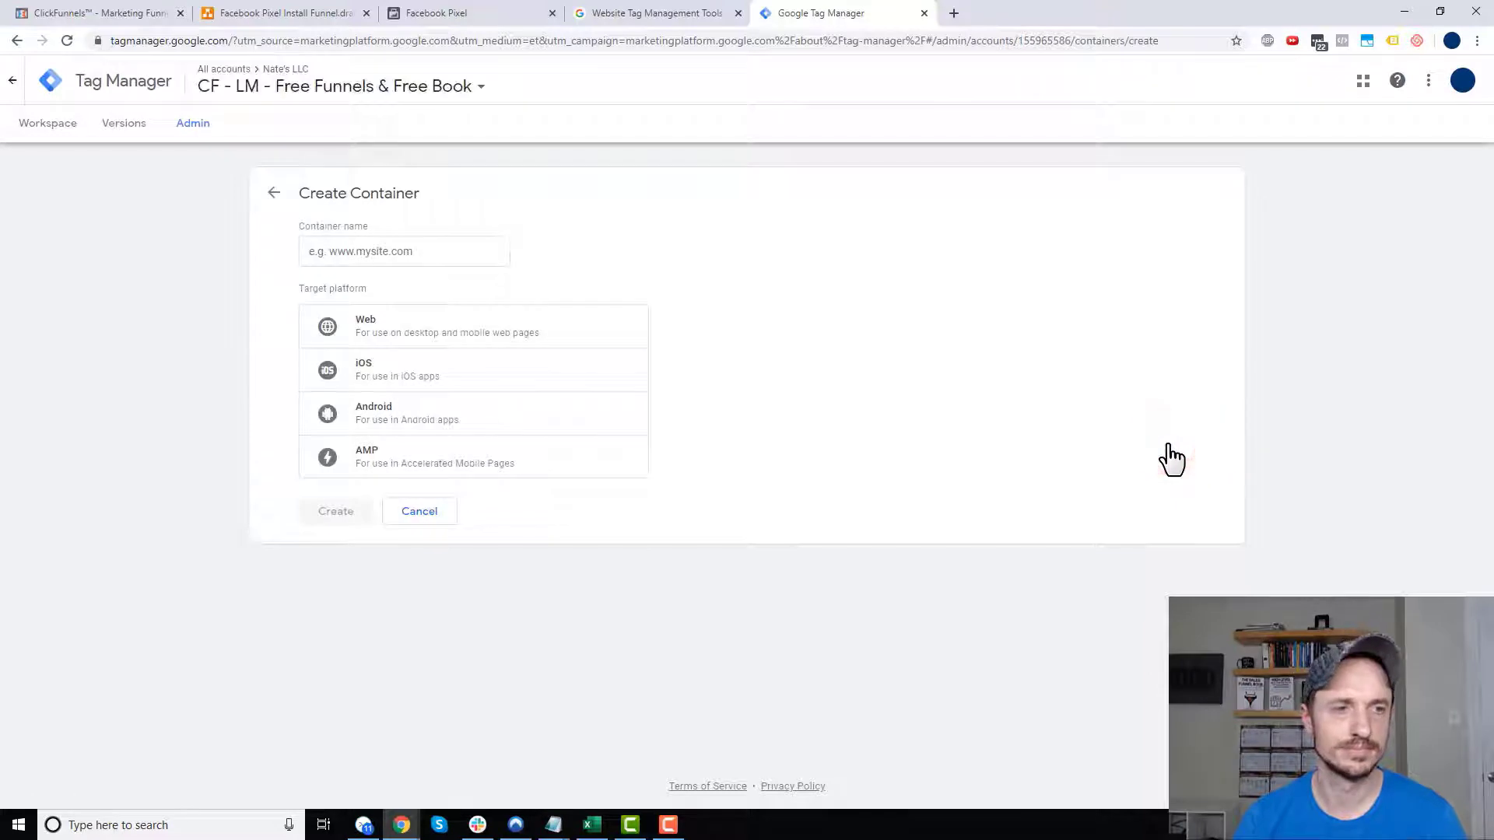
click(393, 253)
click(89, 13)
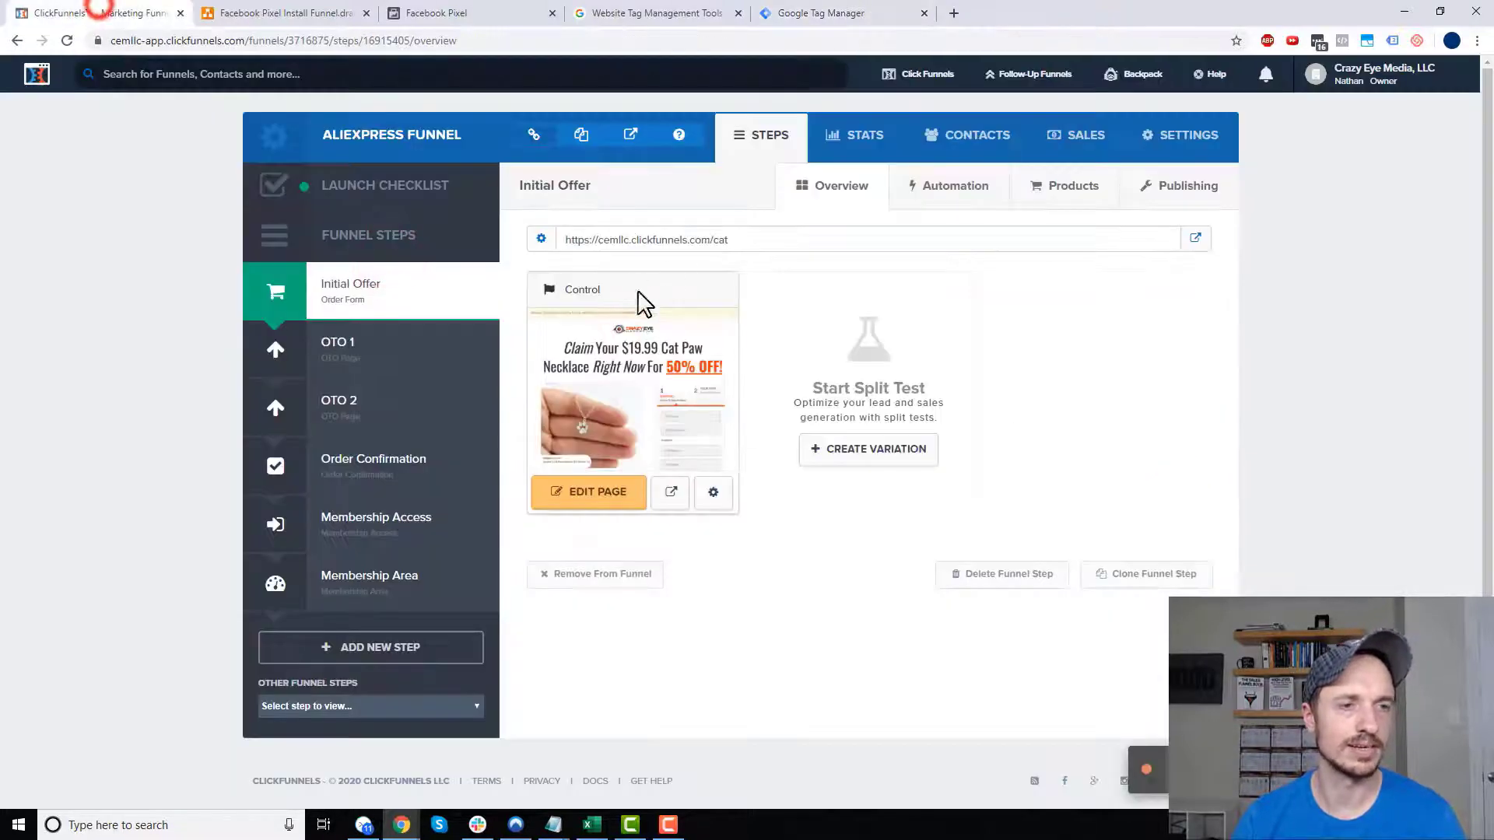
click(1209, 138)
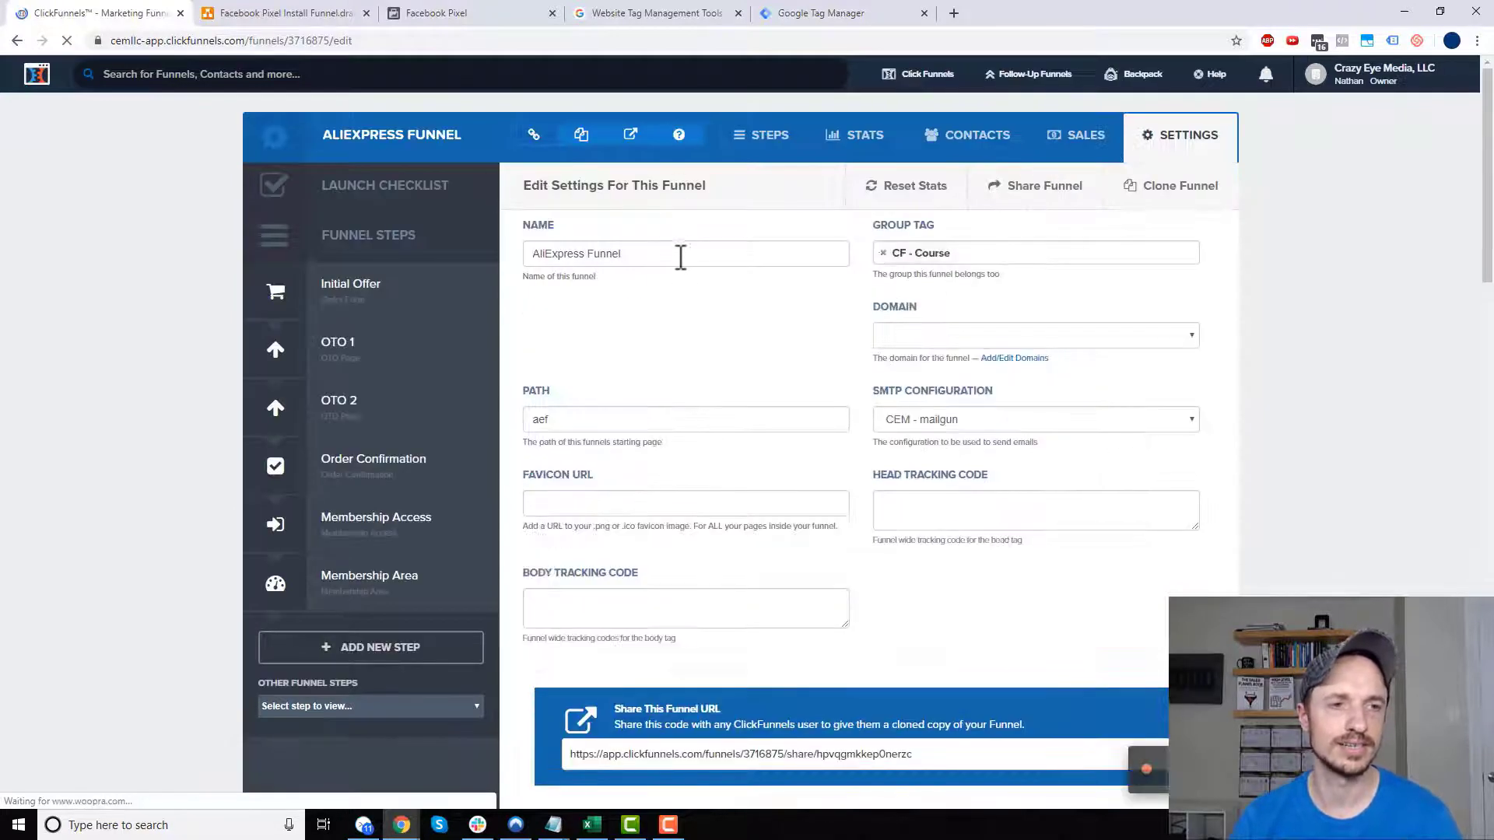
triple_click(677, 253)
key(ctrl+c)
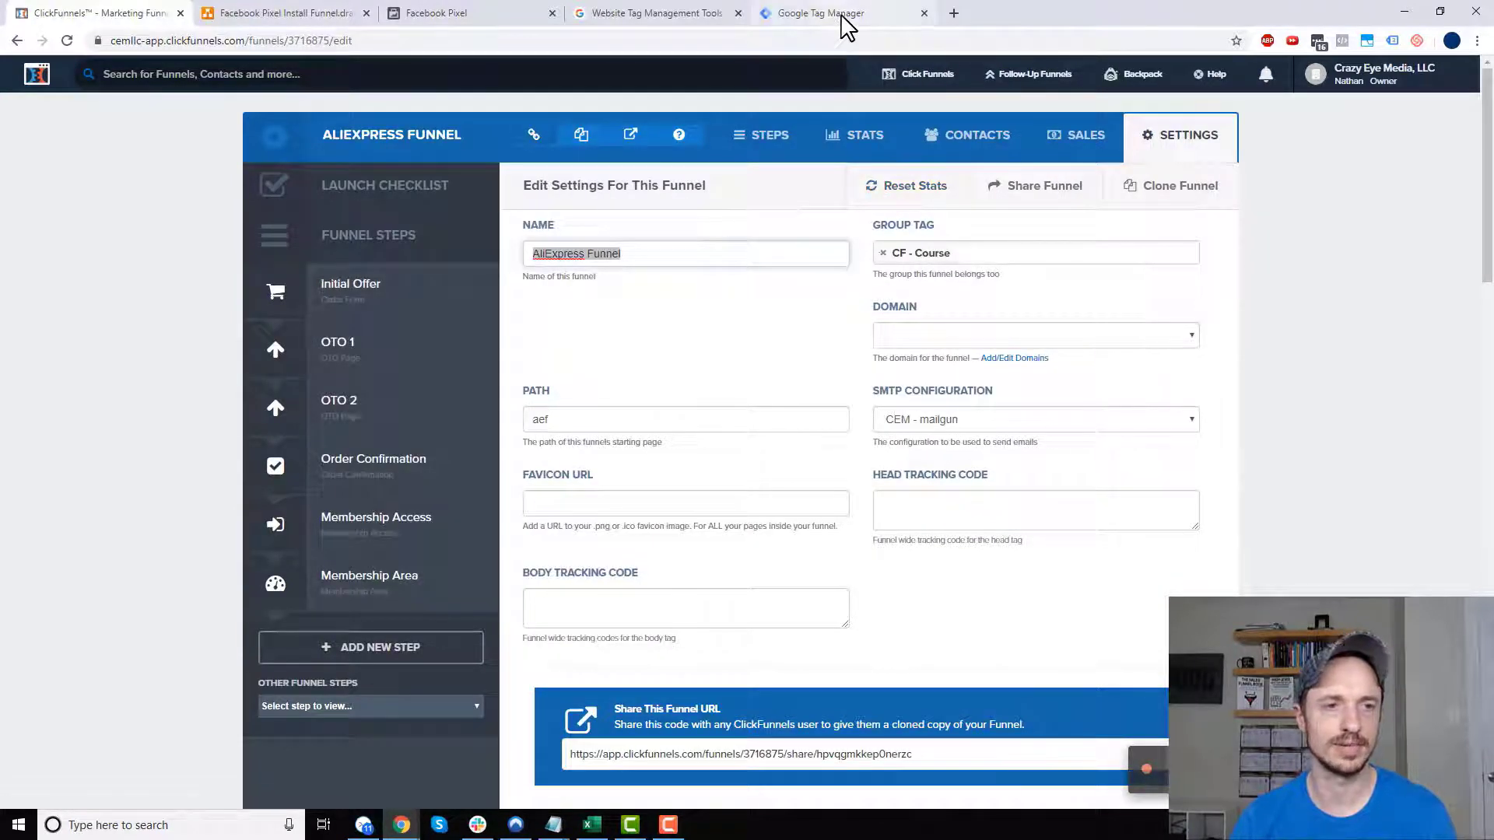
- Name the container AliExpress Funnel, make it a Web container, and create it
click(843, 14)
key(ctrl+v)
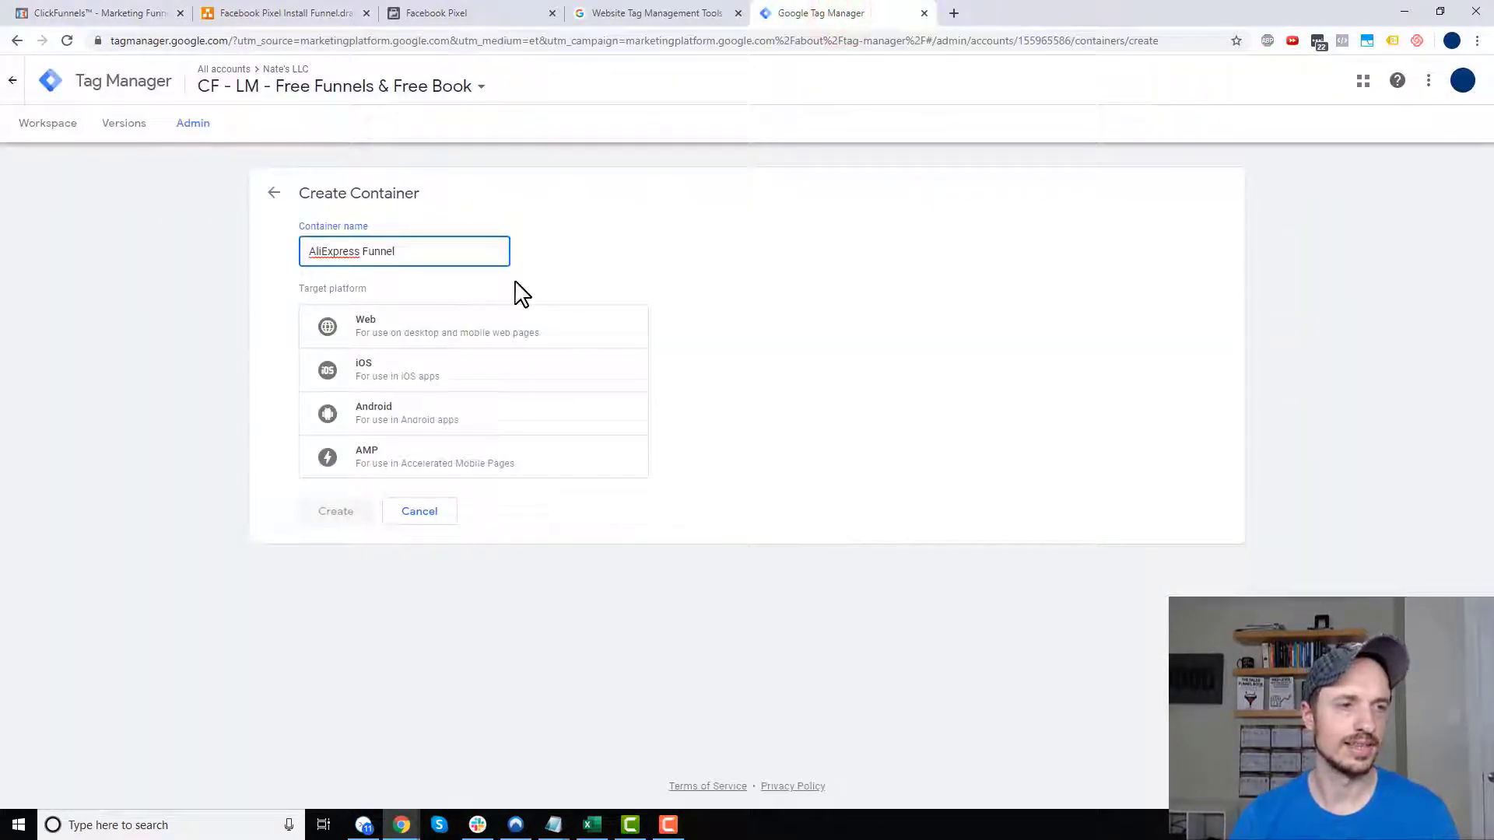
click(509, 331)
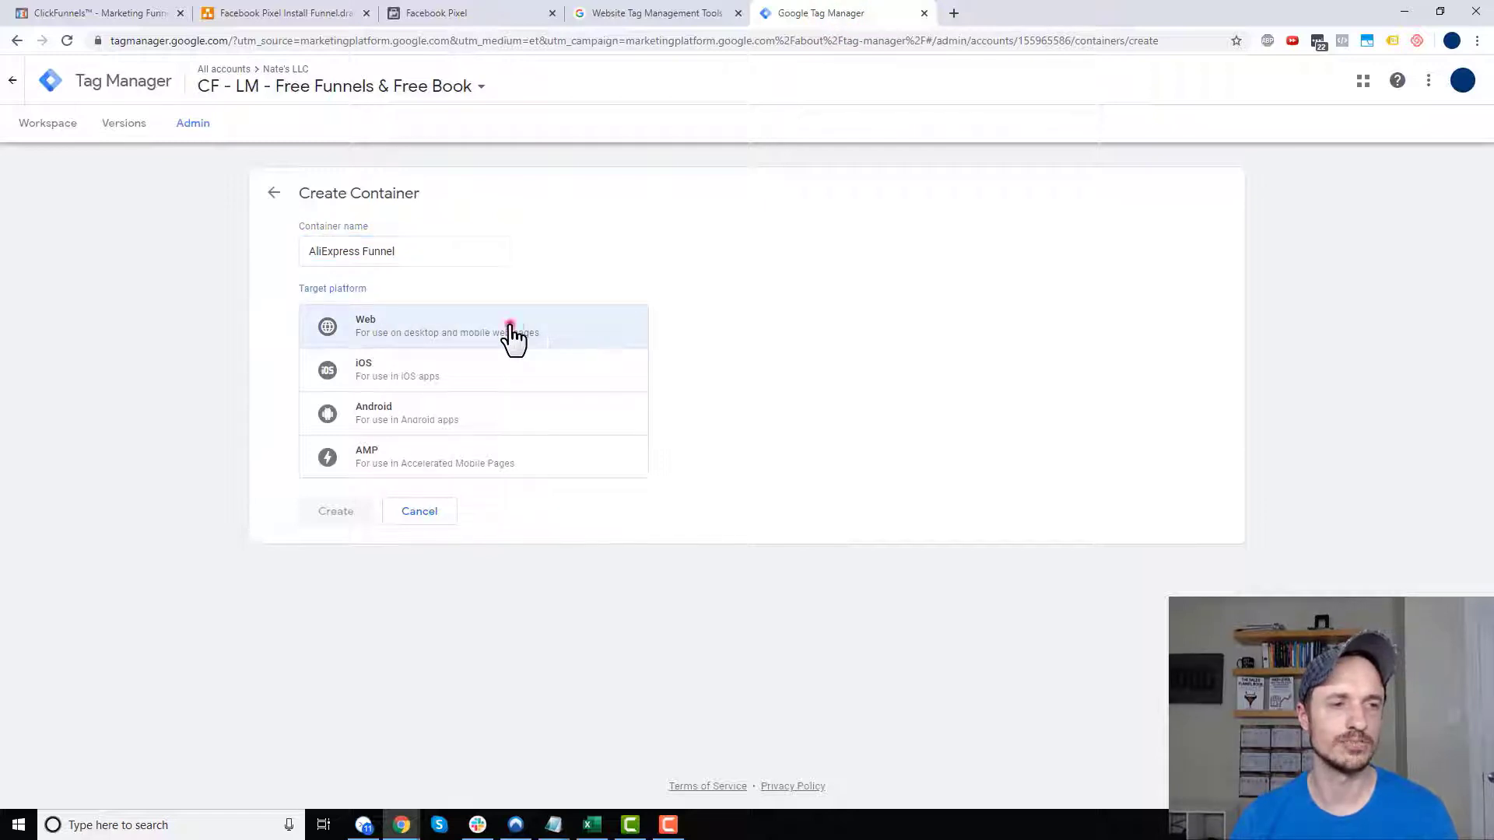
click(352, 513)
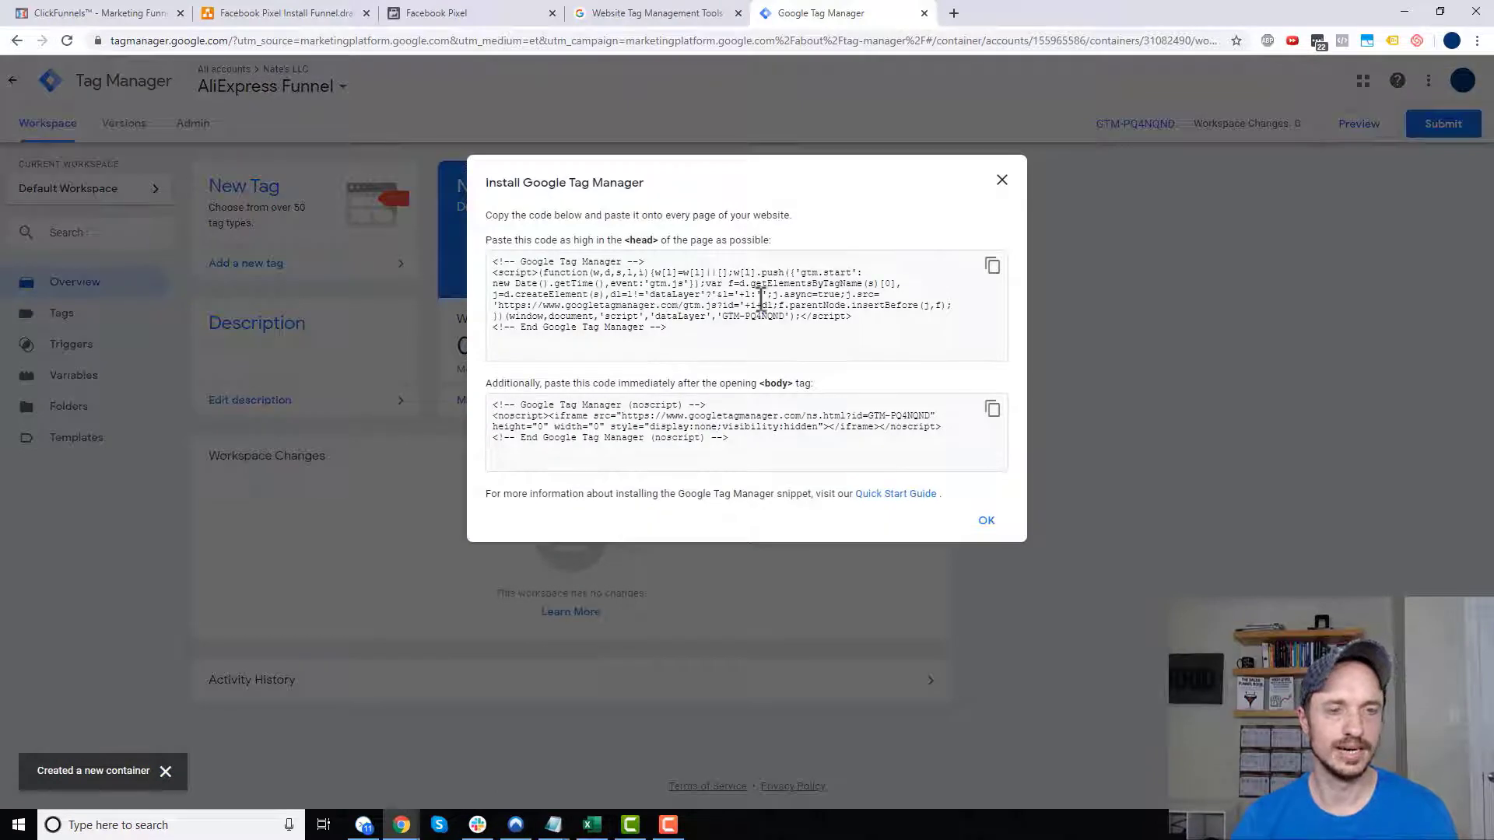
- Paste the GTM head snippet into the funnel's Head Tracking Code
click(993, 266)
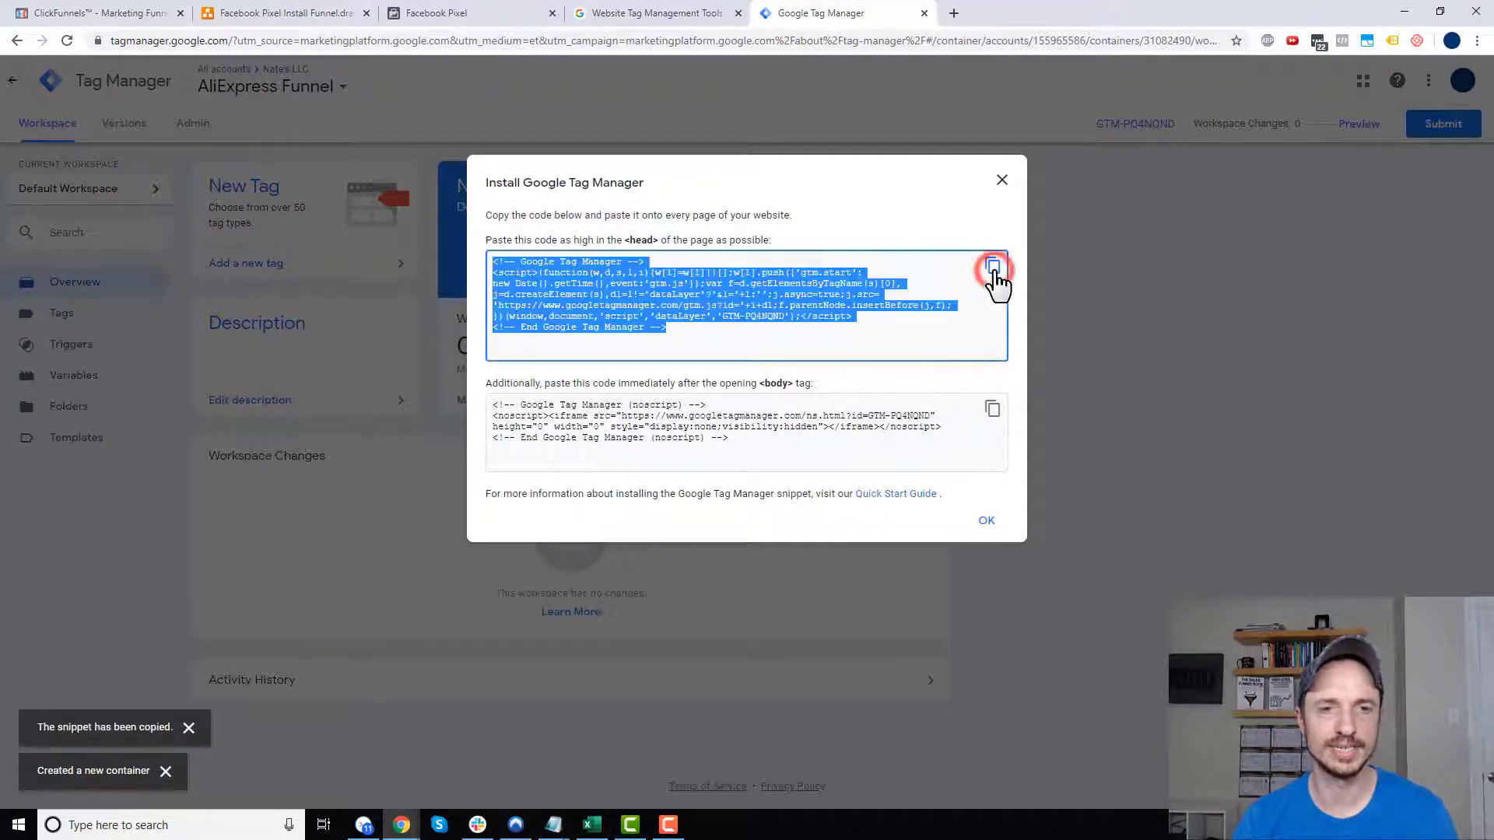
click(107, 12)
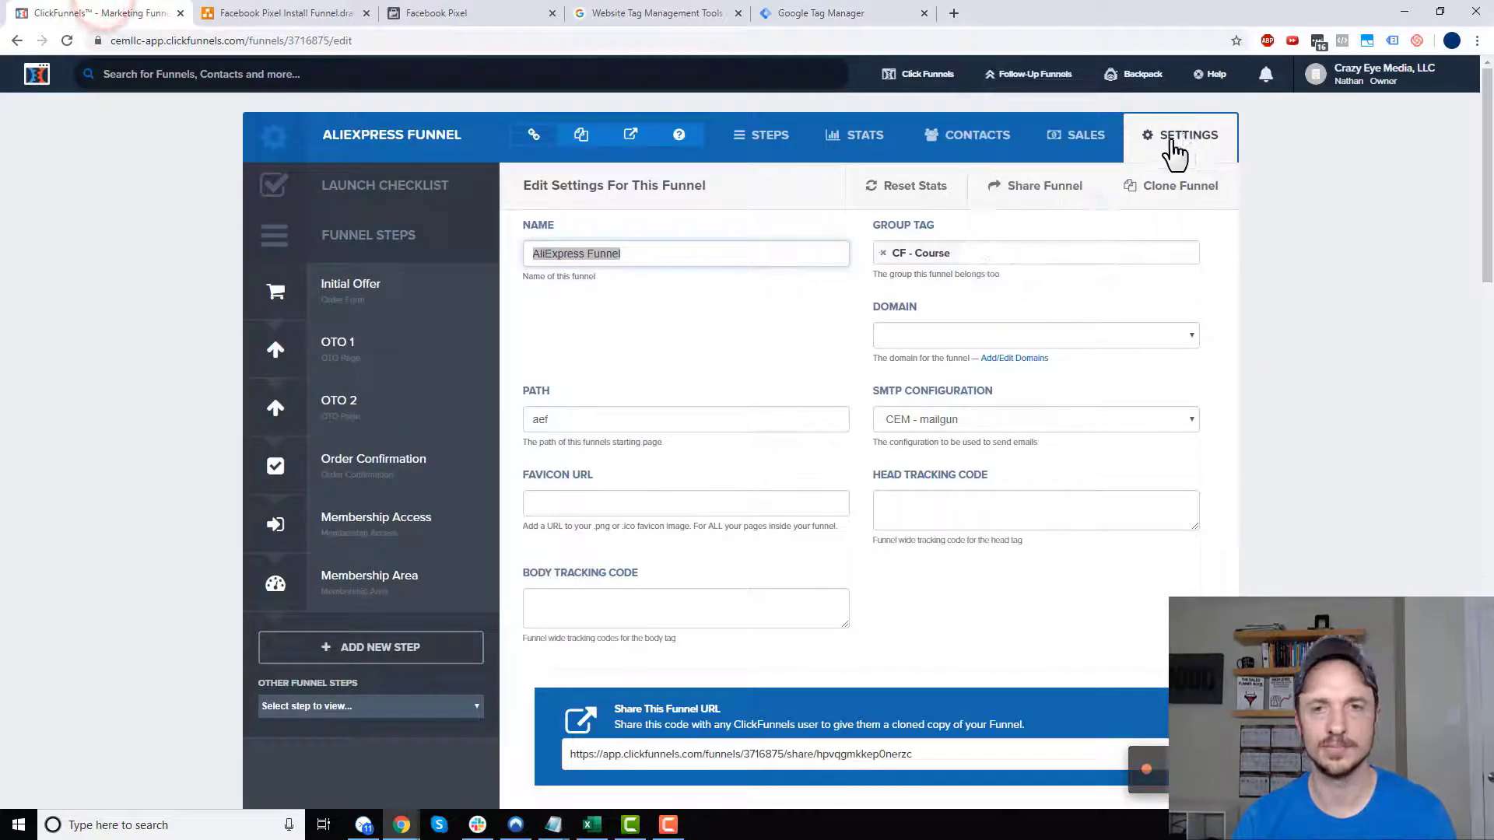
click(941, 508)
key(ctrl+v)
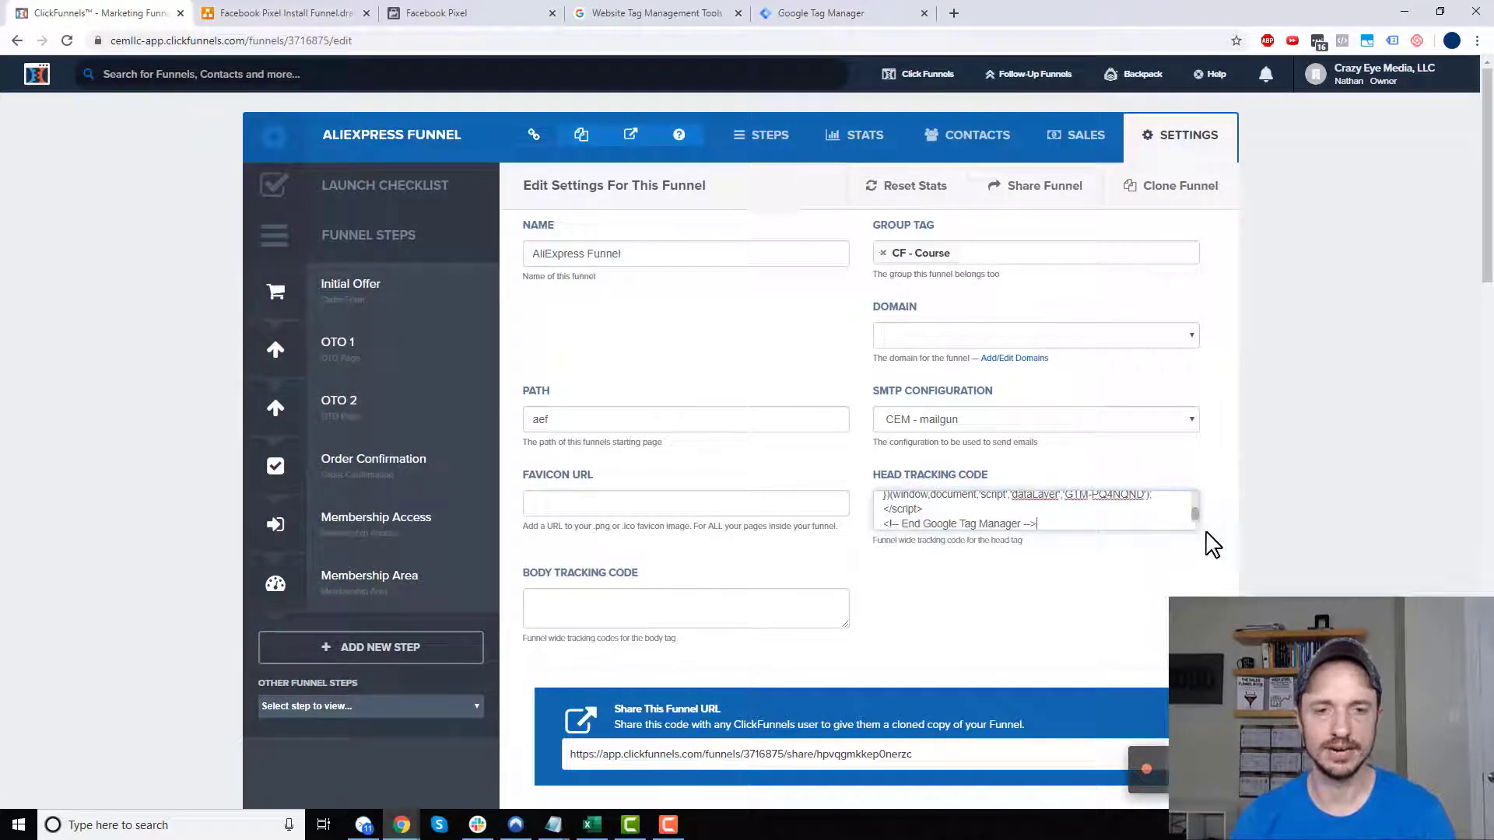
drag(1195, 527, 1214, 728)
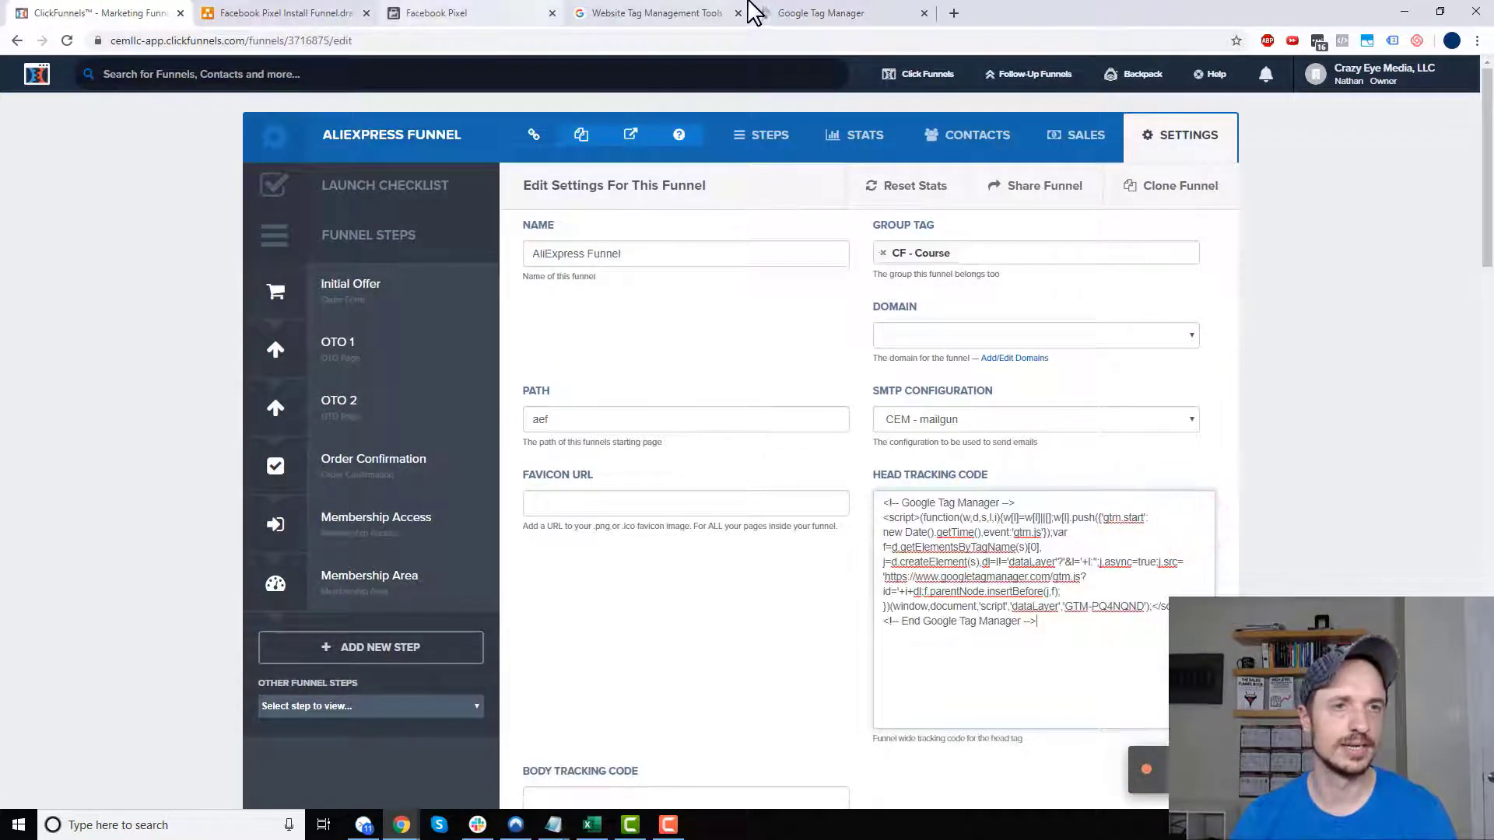
- Paste the GTM body snippet into Body Tracking Code and save the funnel settings
drag(754, 12, 296, 13)
click(760, 427)
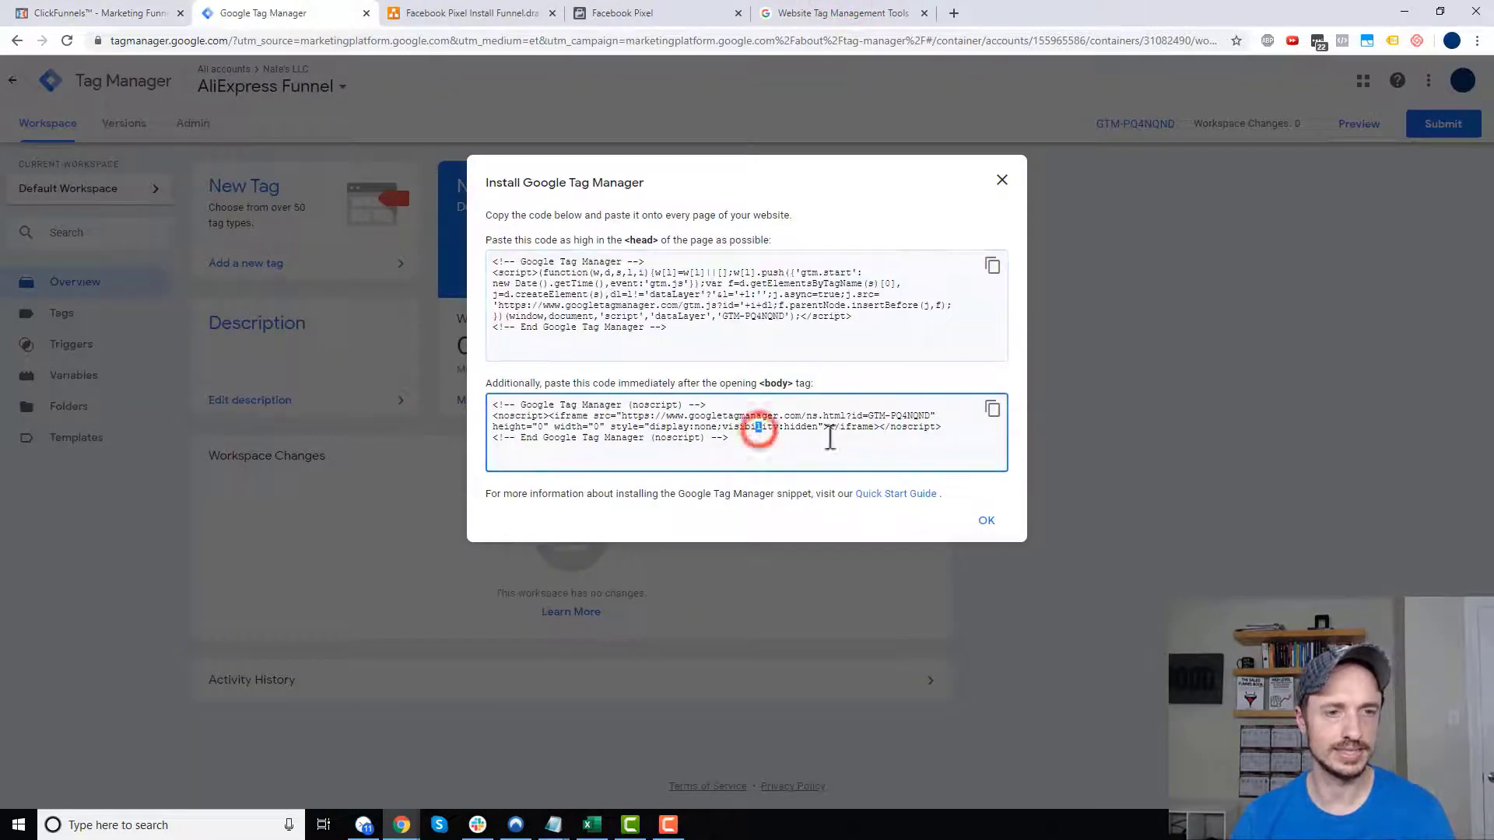
click(993, 409)
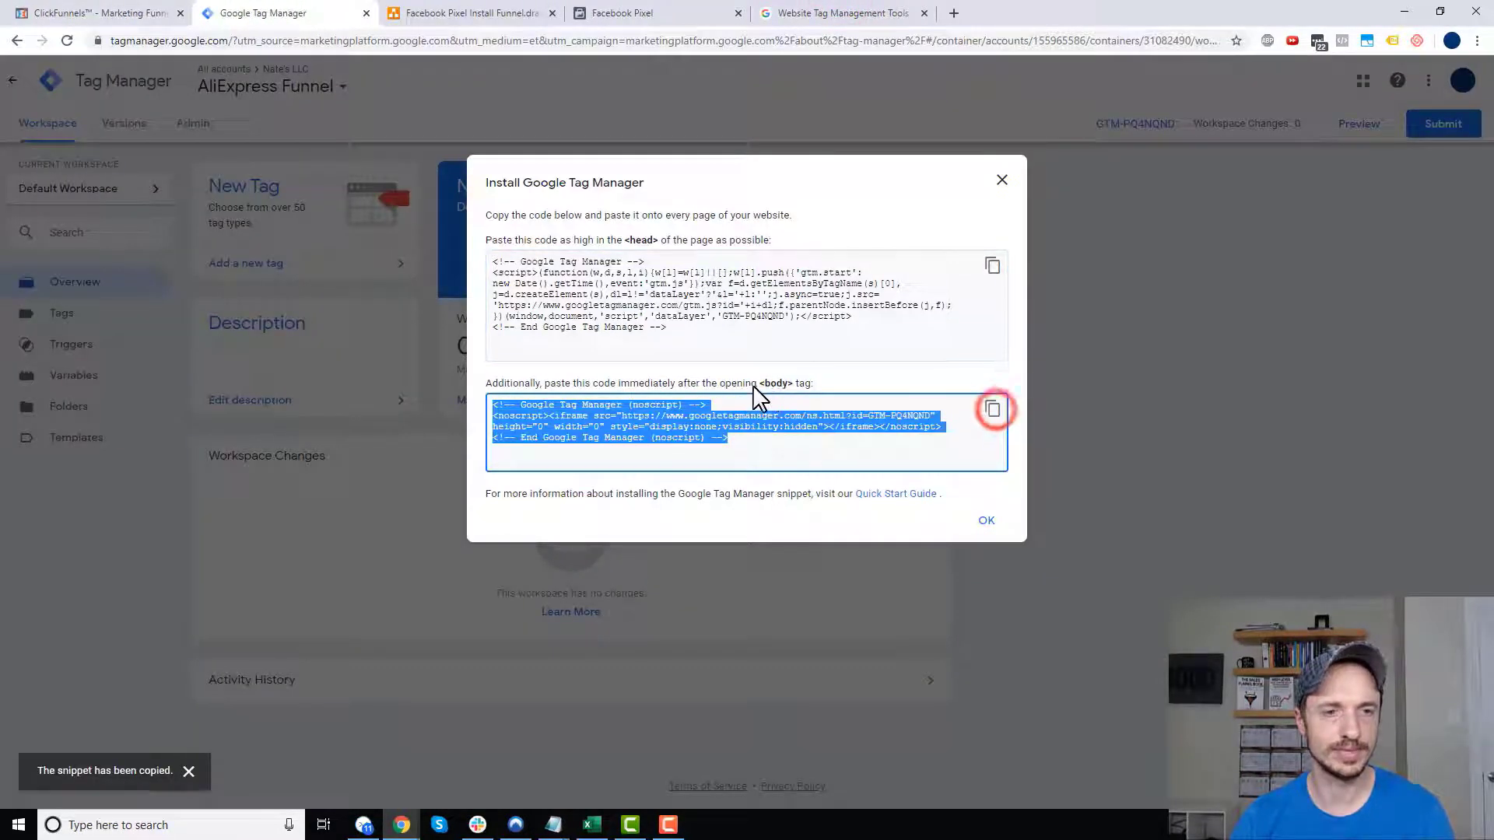
click(101, 13)
scroll(611, 538, down, 4)
click(615, 473)
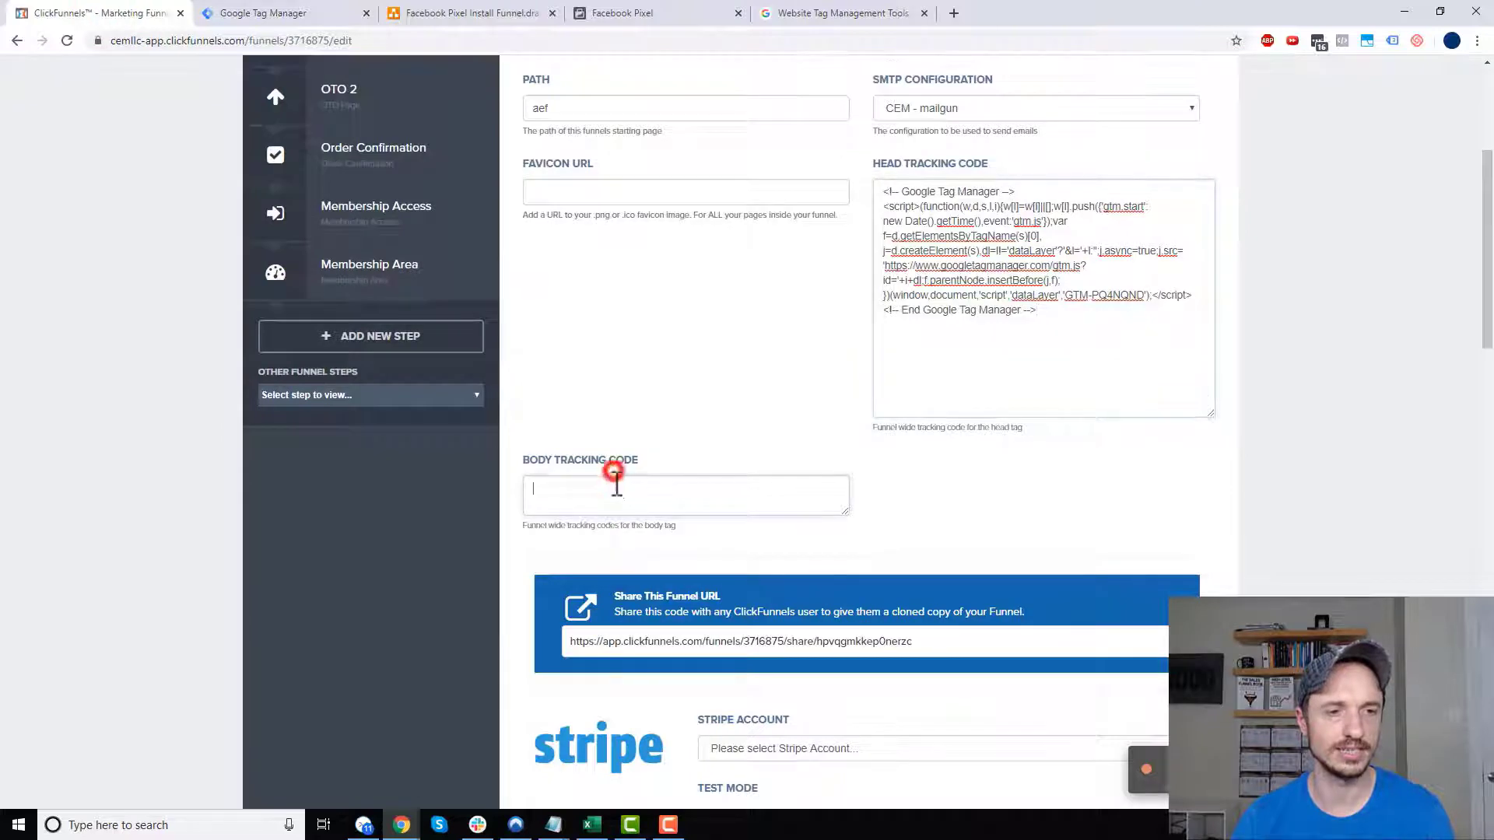
key(ctrl+v)
scroll(961, 498, down, 12)
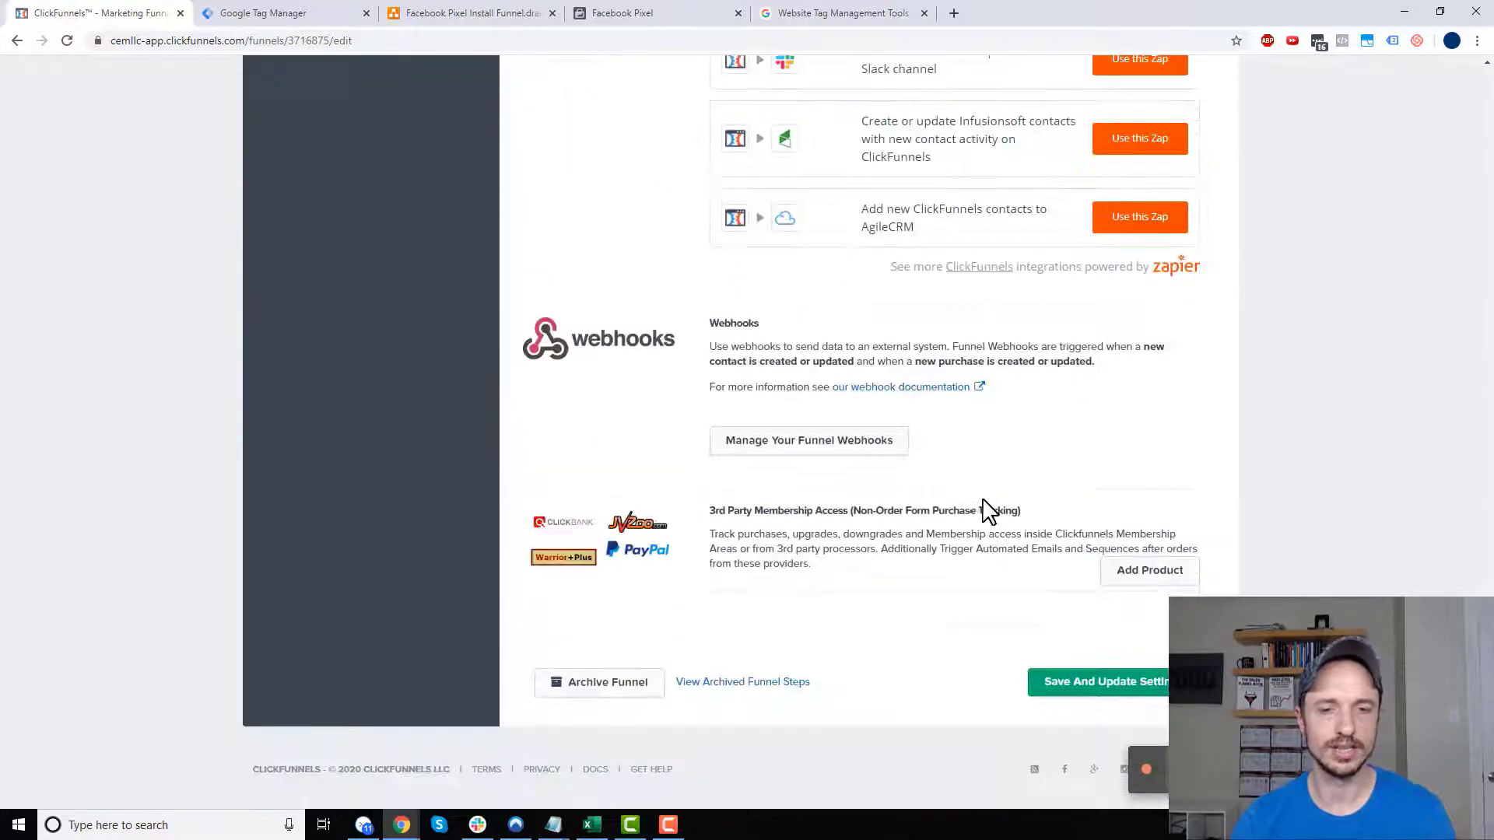
click(1086, 686)
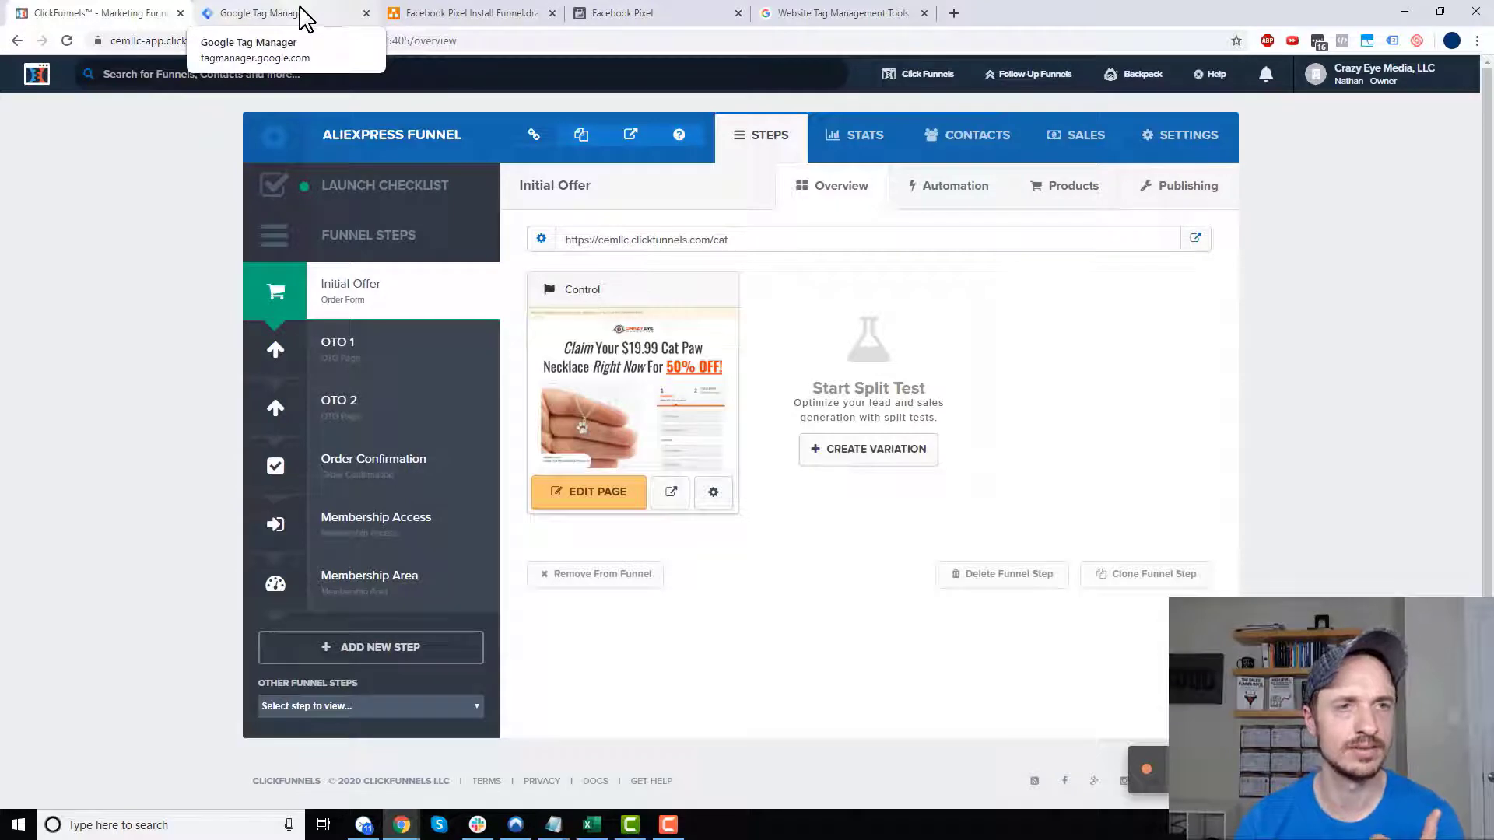
- Dismiss the Install Google Tag Manager dialog for the AliExpress Funnel container
click(301, 13)
click(989, 523)
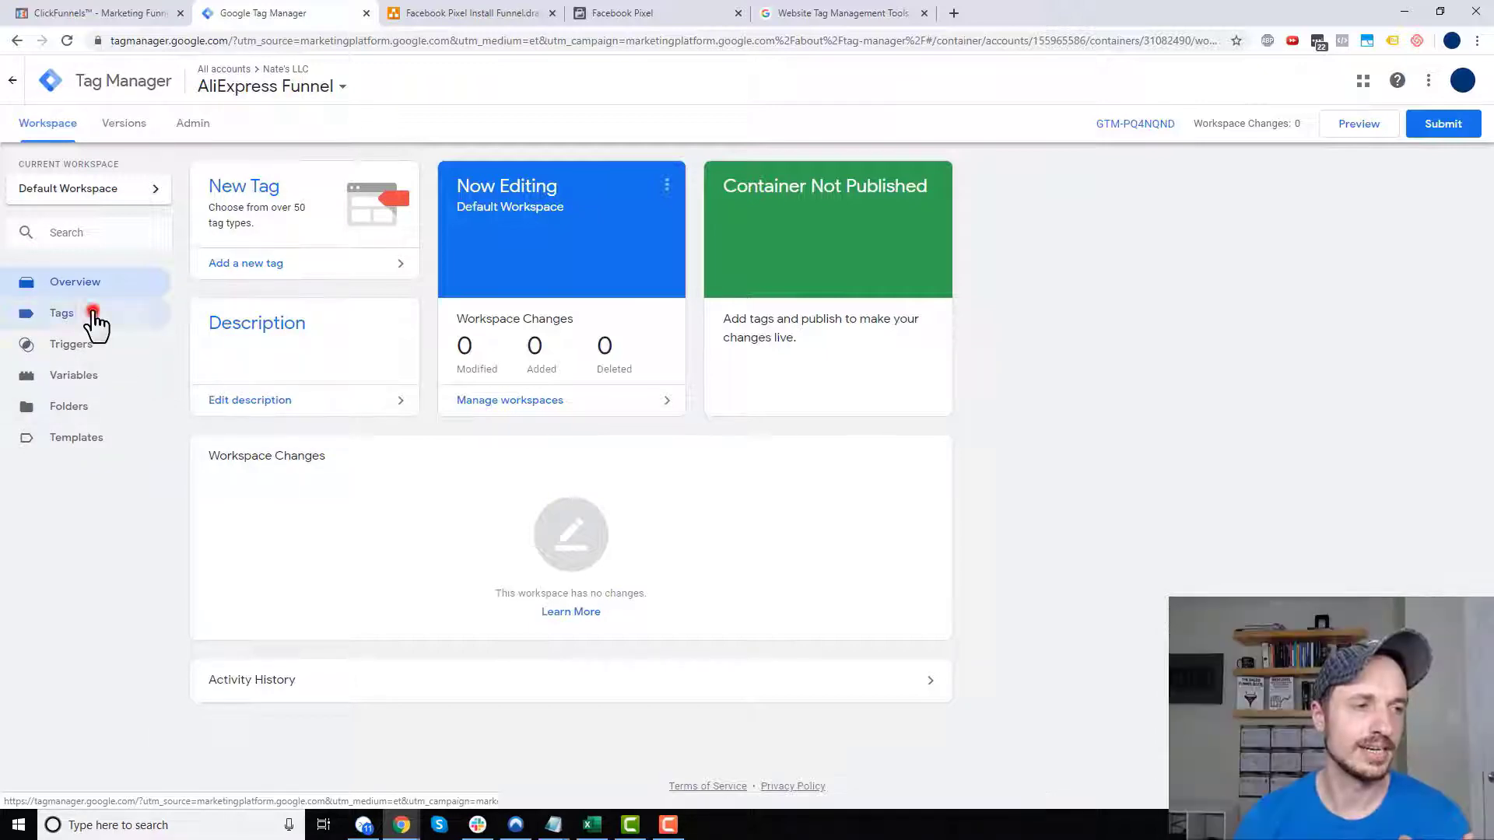
- Create a new Custom HTML tag named Facebook Pixel, then go to Facebook Events Manager
click(94, 315)
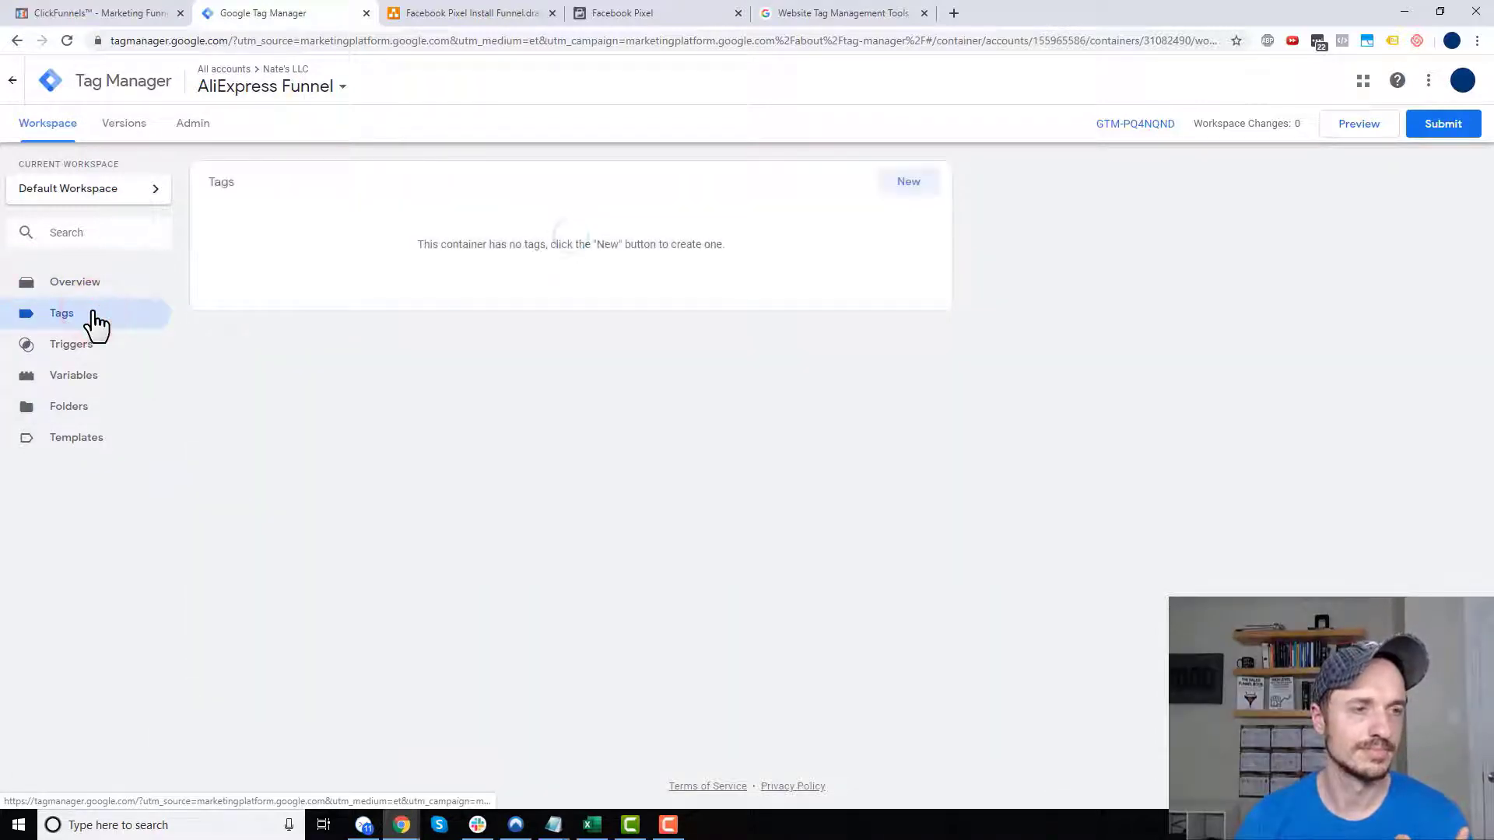
click(915, 181)
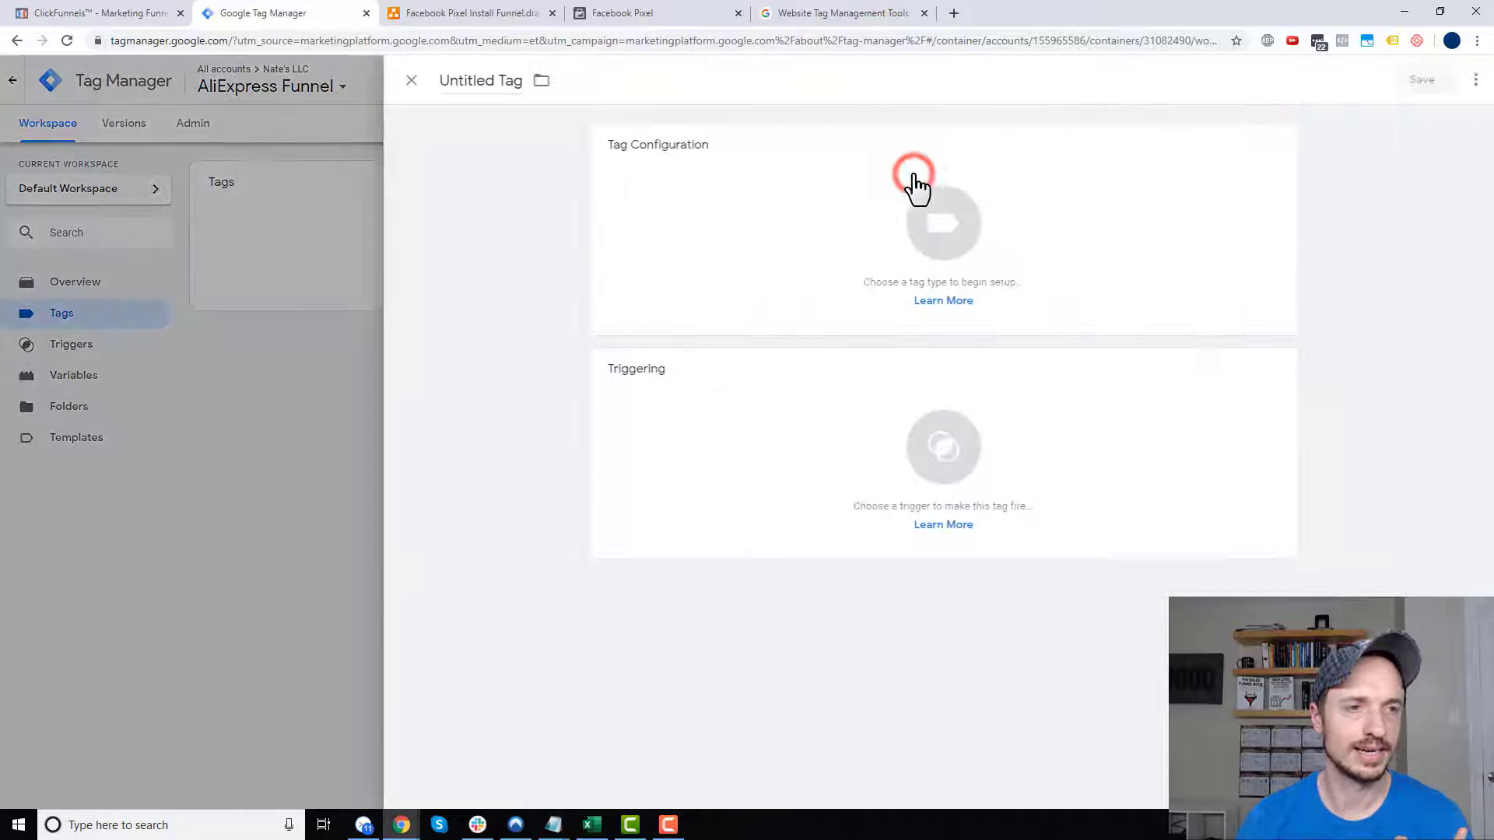
click(477, 82)
text(Faceb)
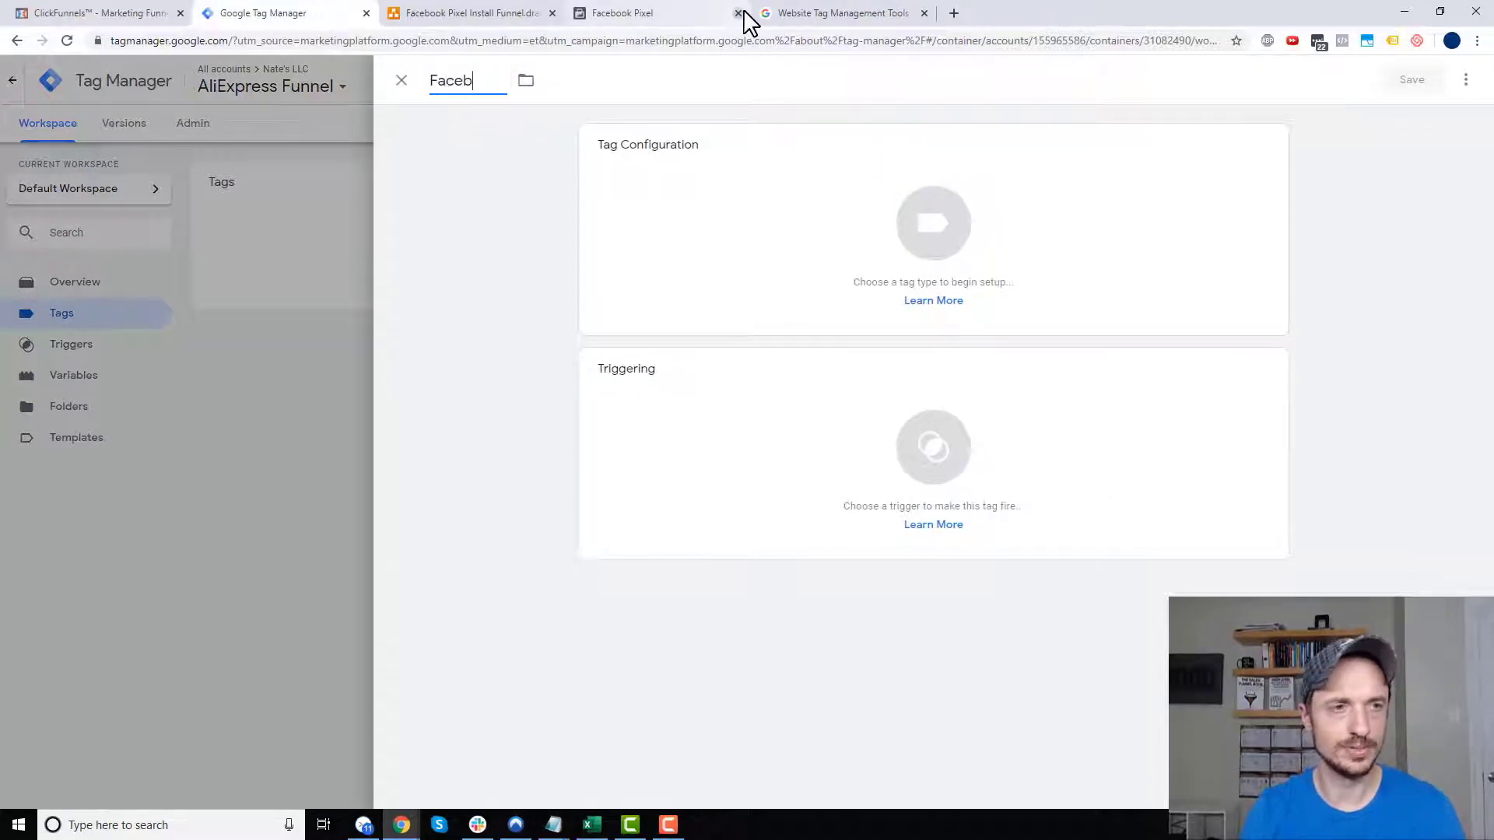
text(ook Pixel)
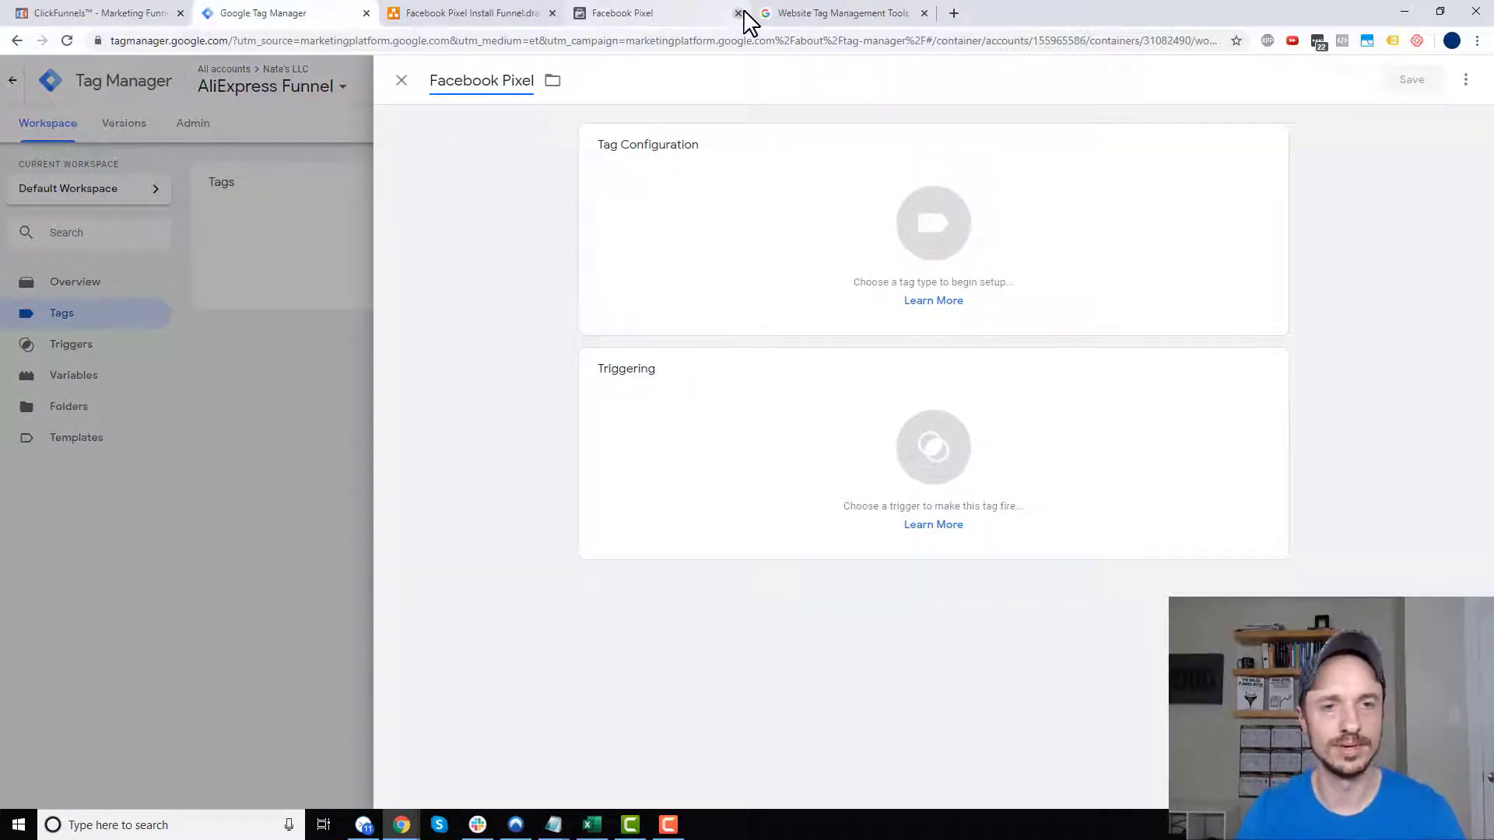
click(942, 191)
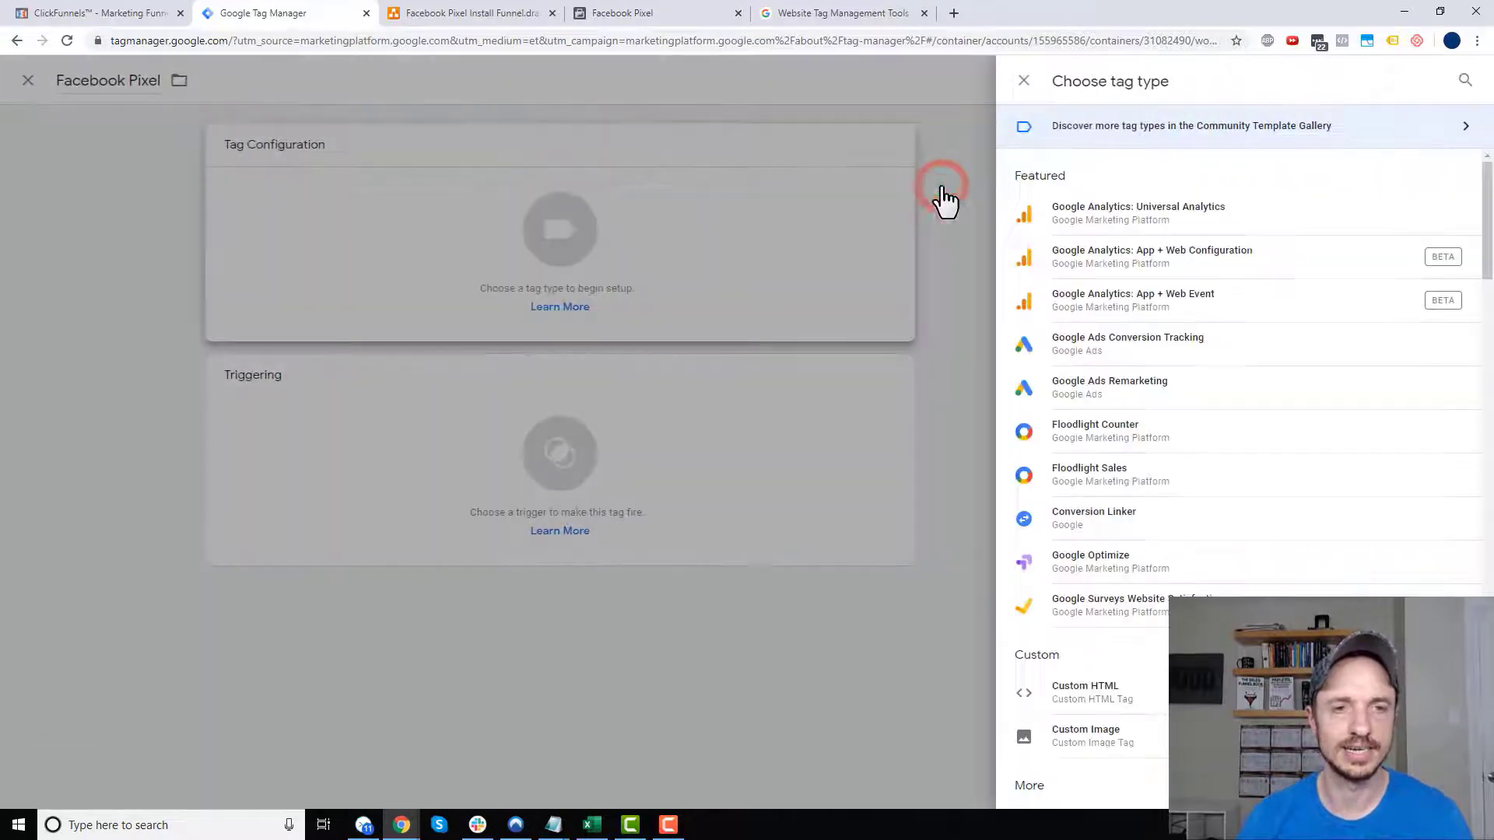
scroll(1168, 545, down, 2)
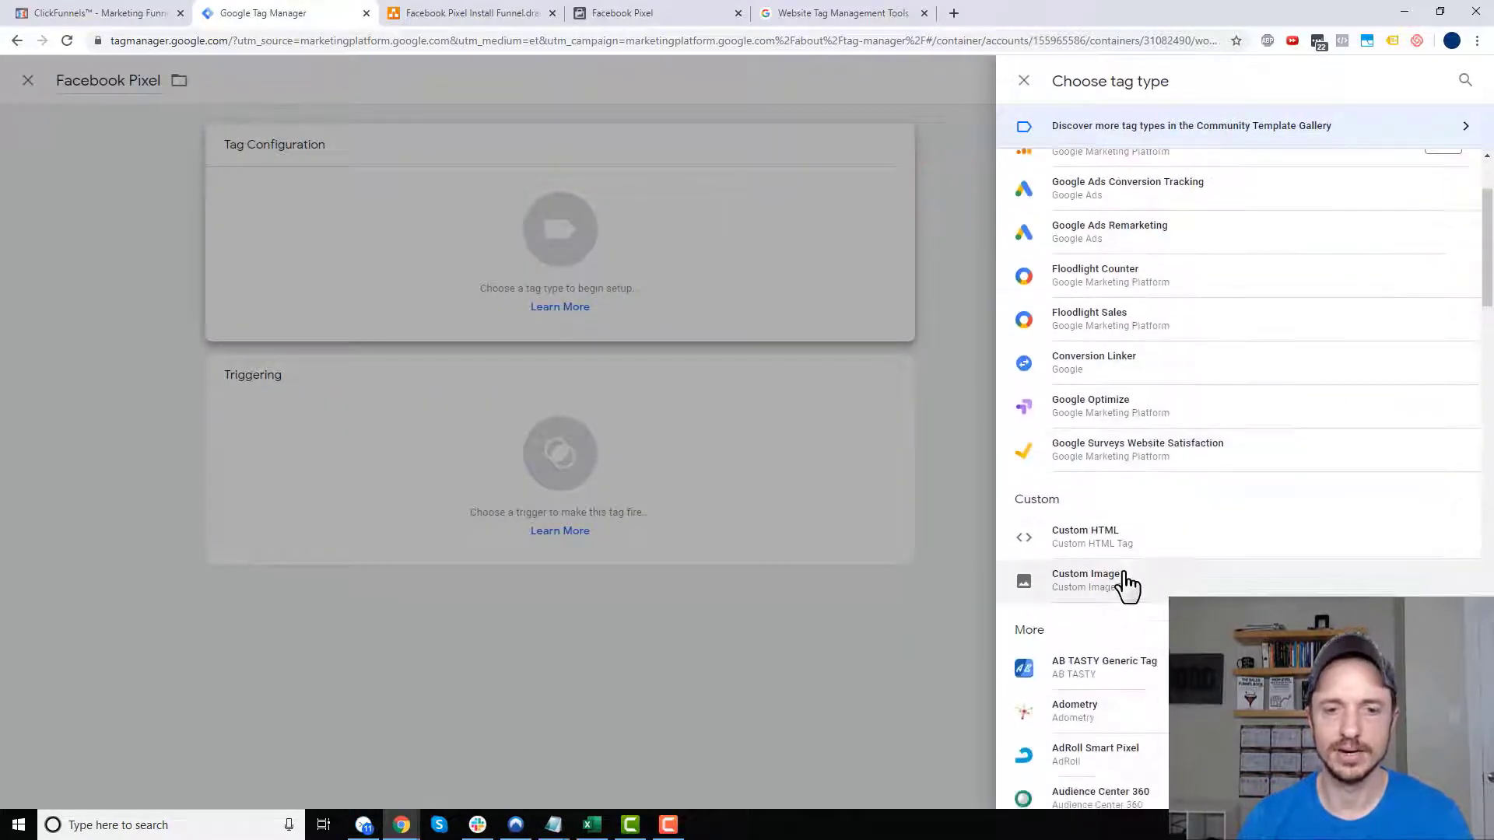
click(1085, 537)
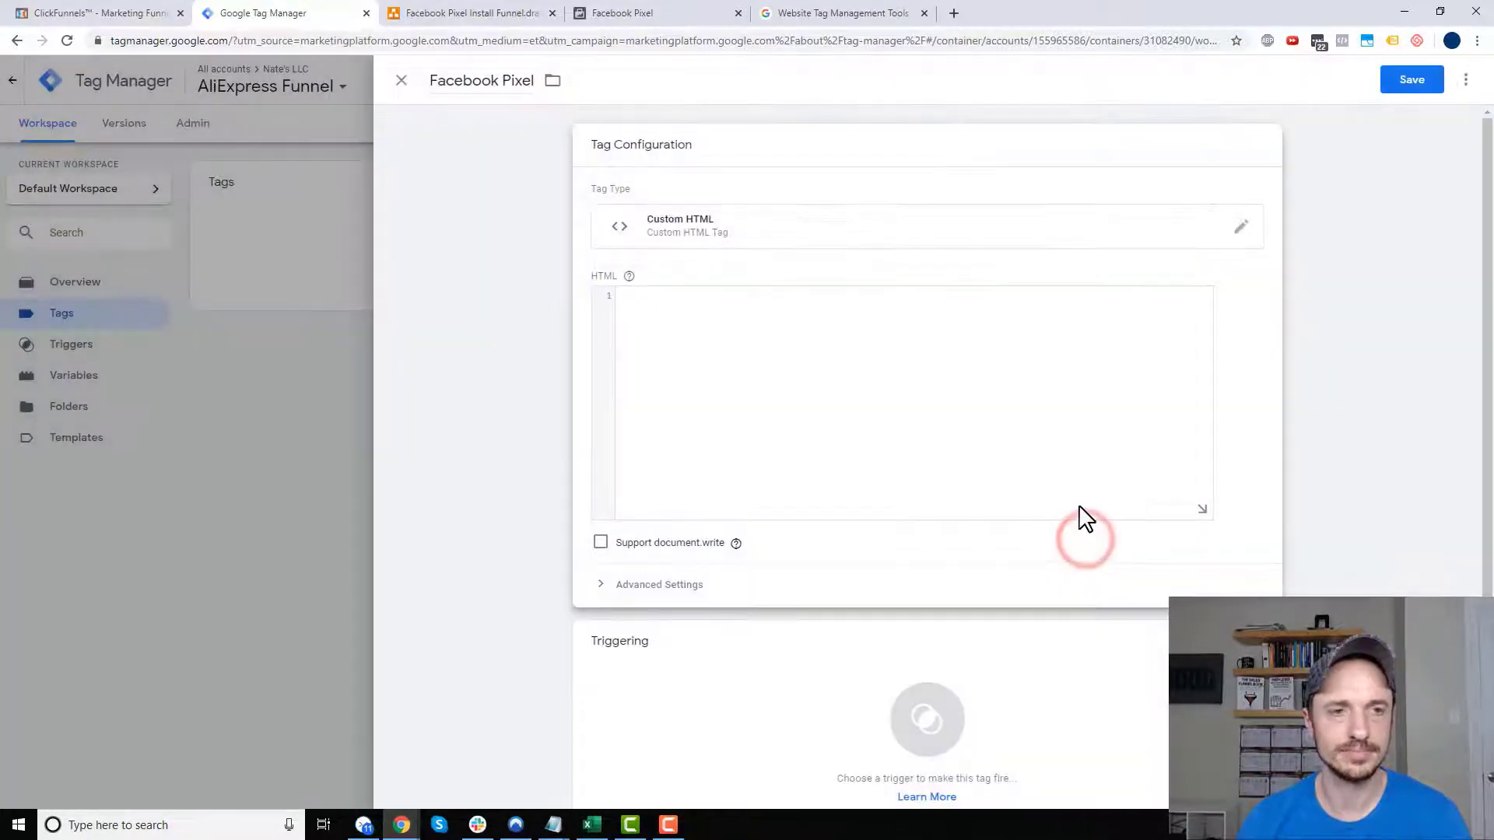
click(657, 14)
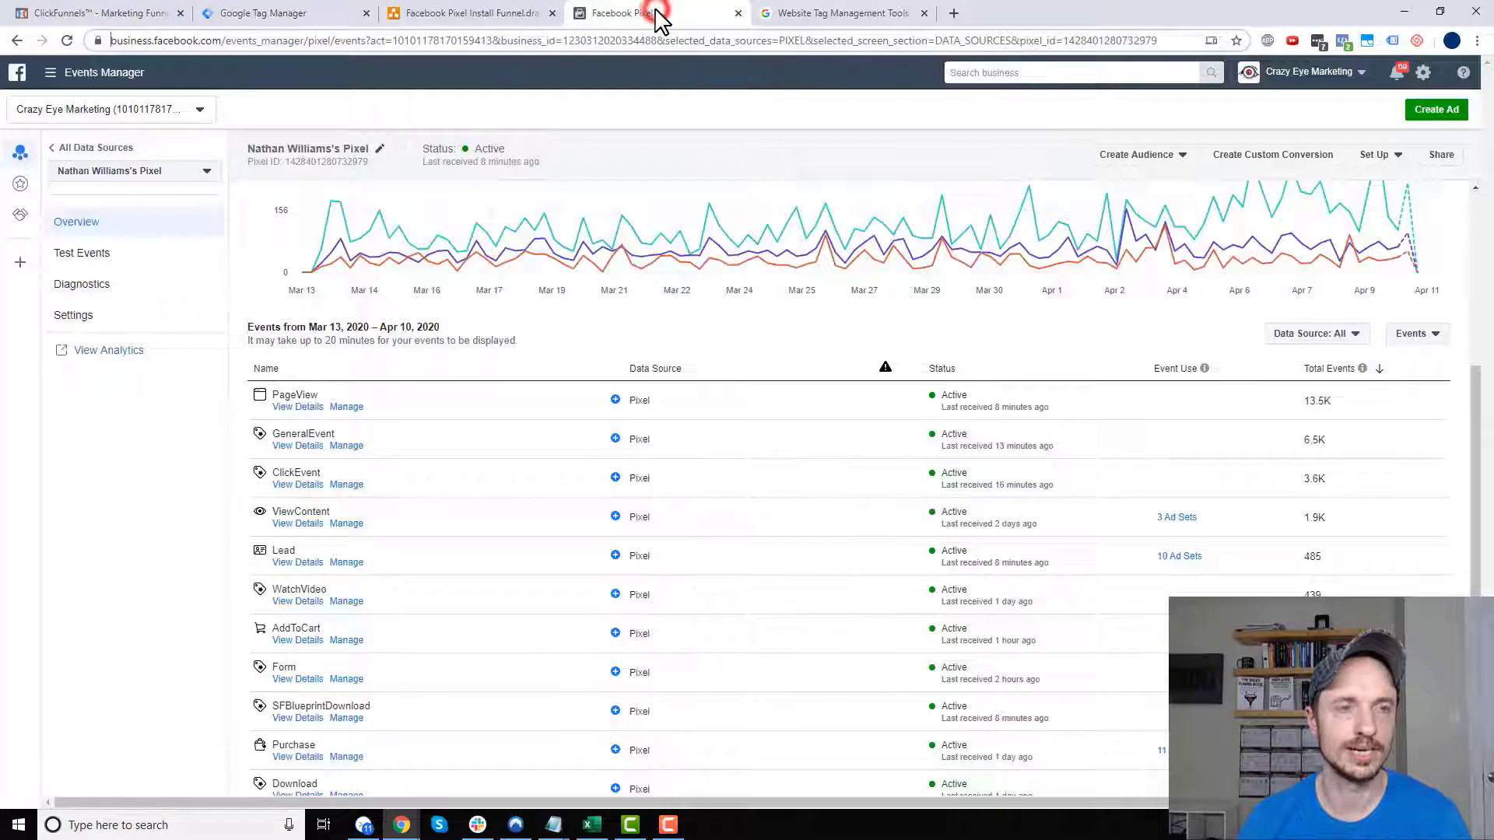
- Copy the Facebook Course v4 pixel's base code from its manual install instructions
click(89, 75)
mouse_move(123, 476)
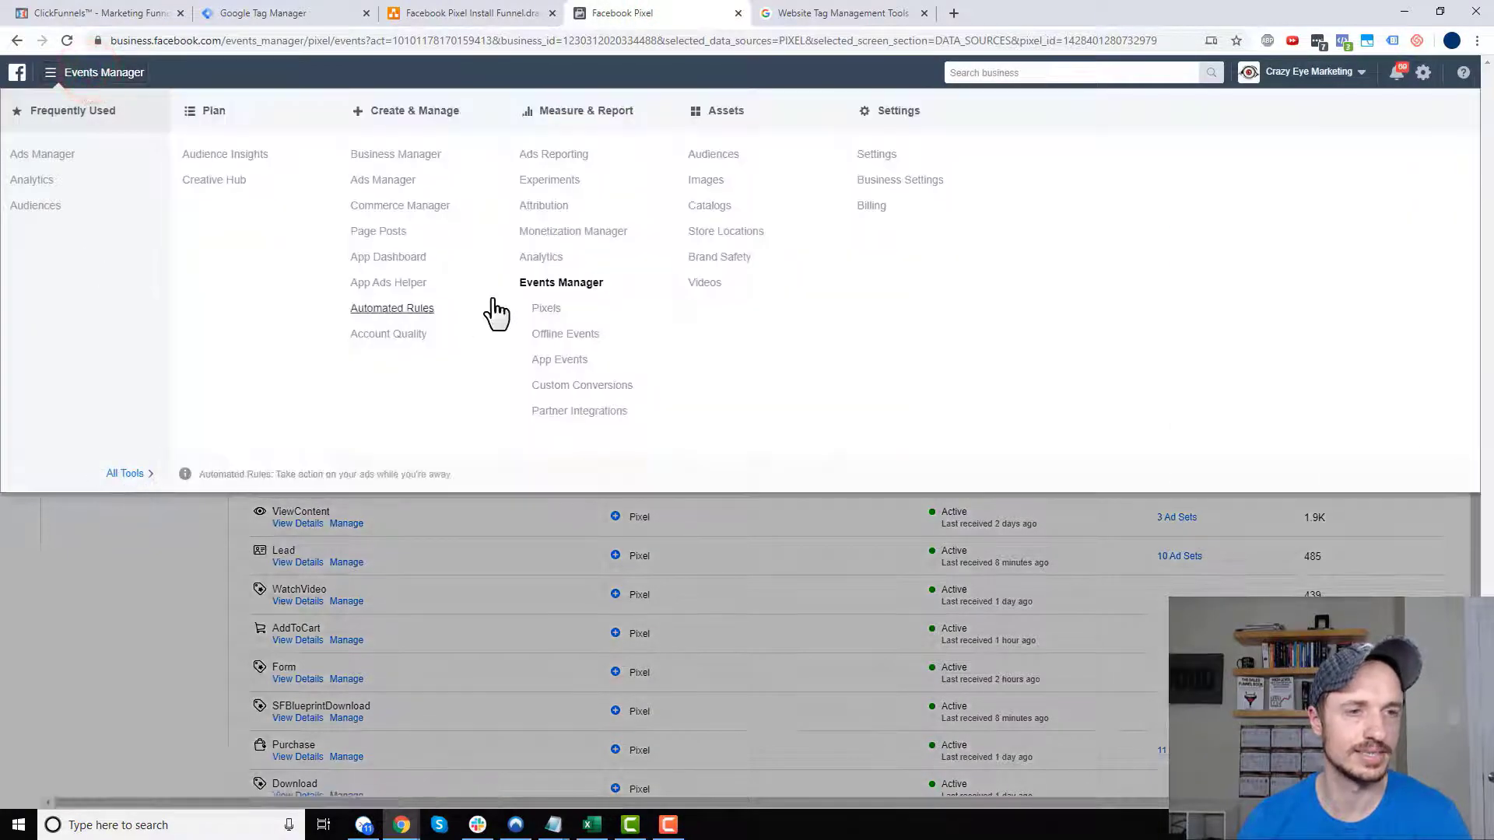
click(537, 308)
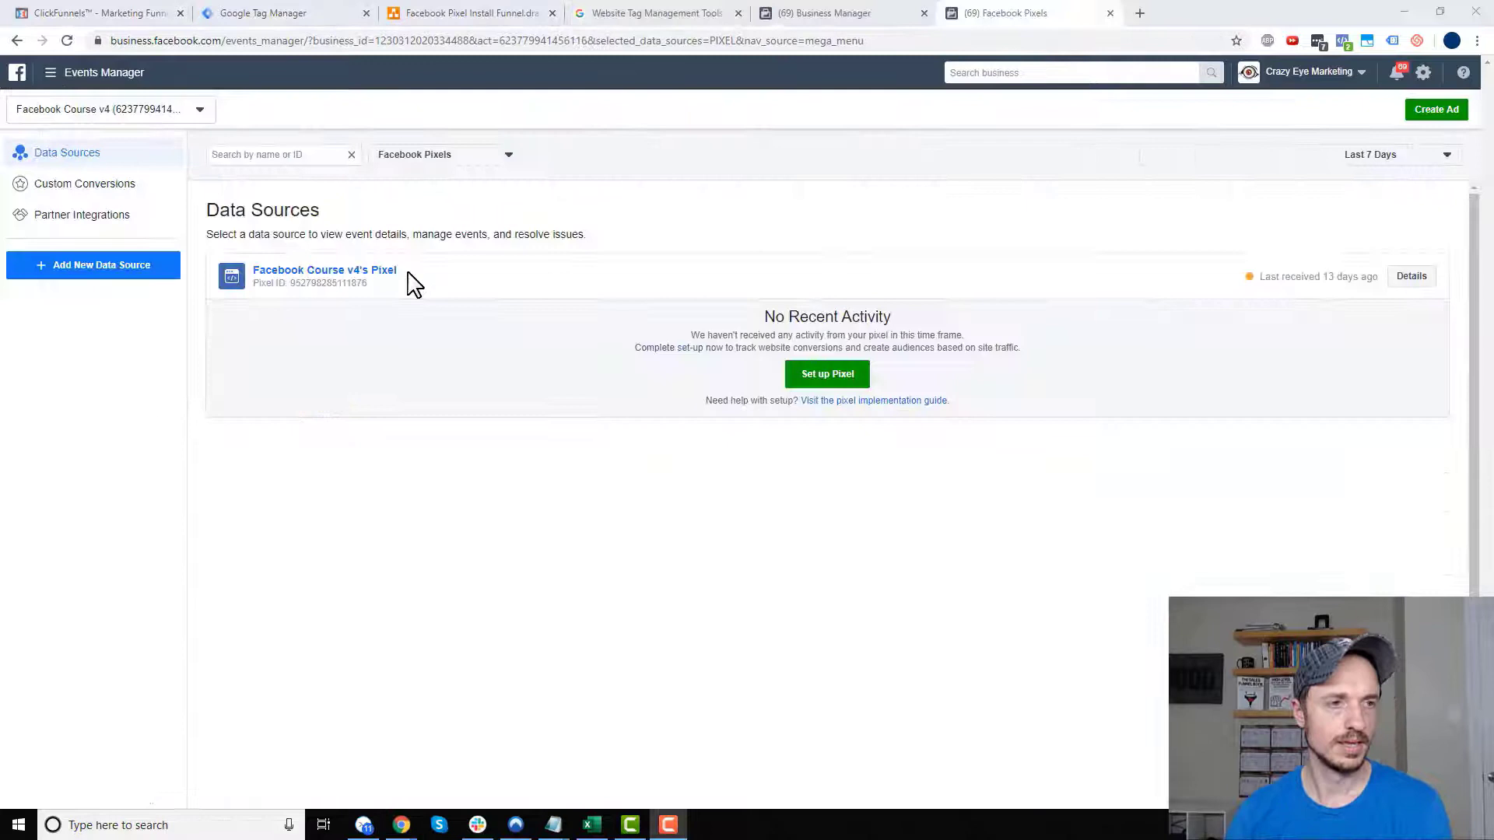
click(347, 271)
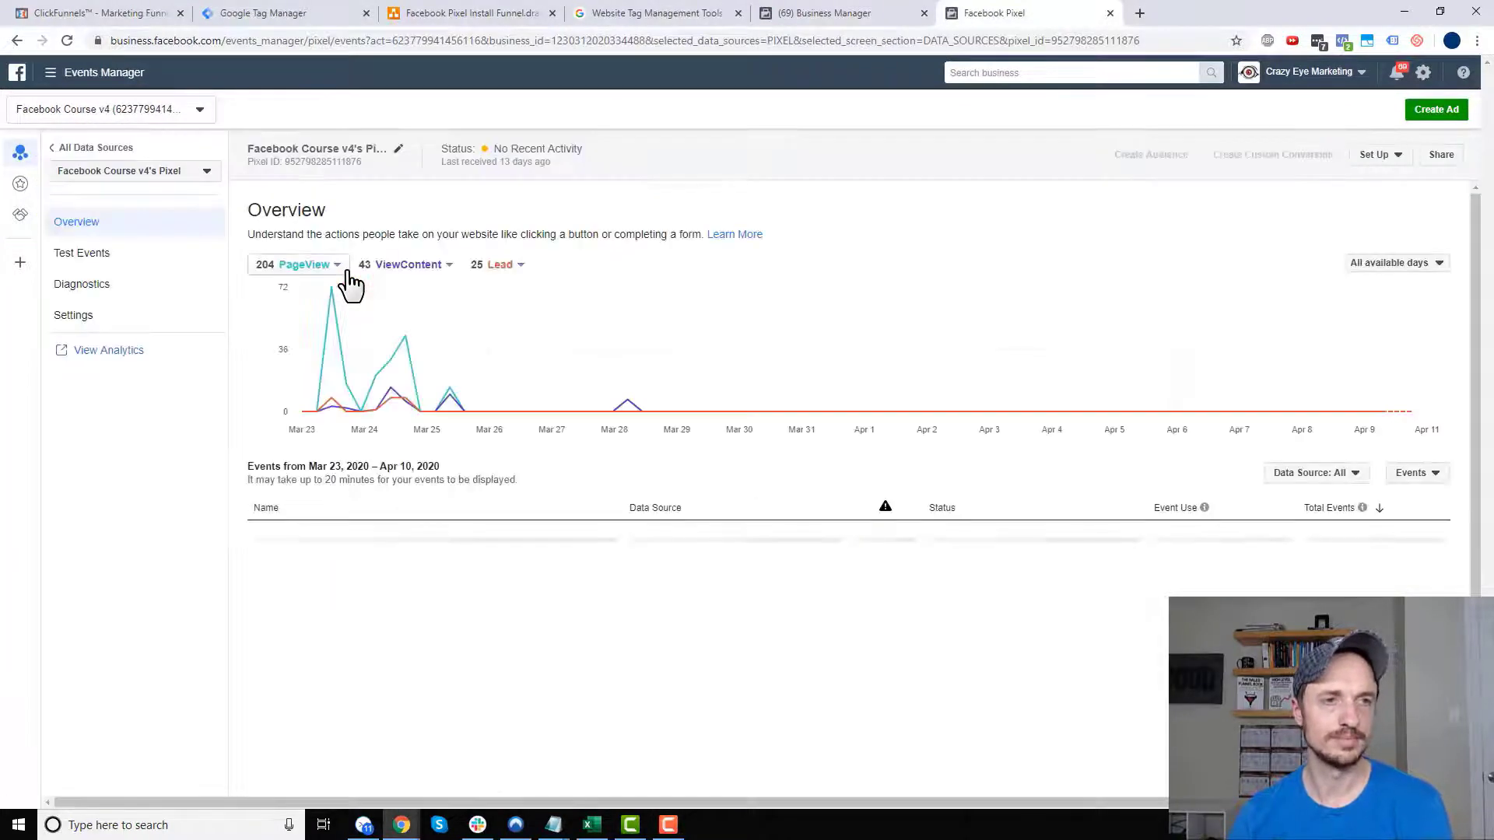
click(1393, 155)
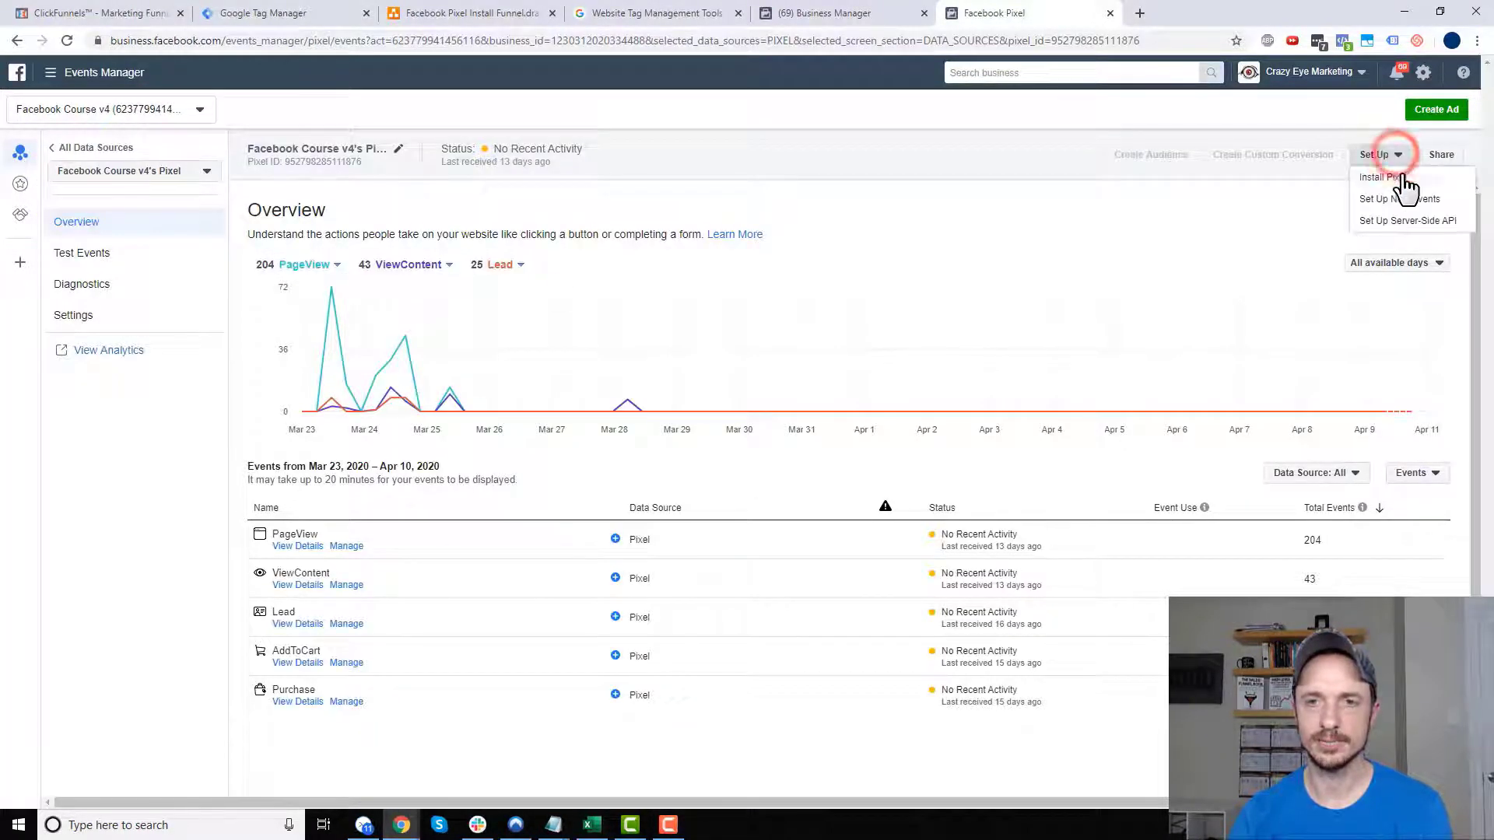
click(1389, 177)
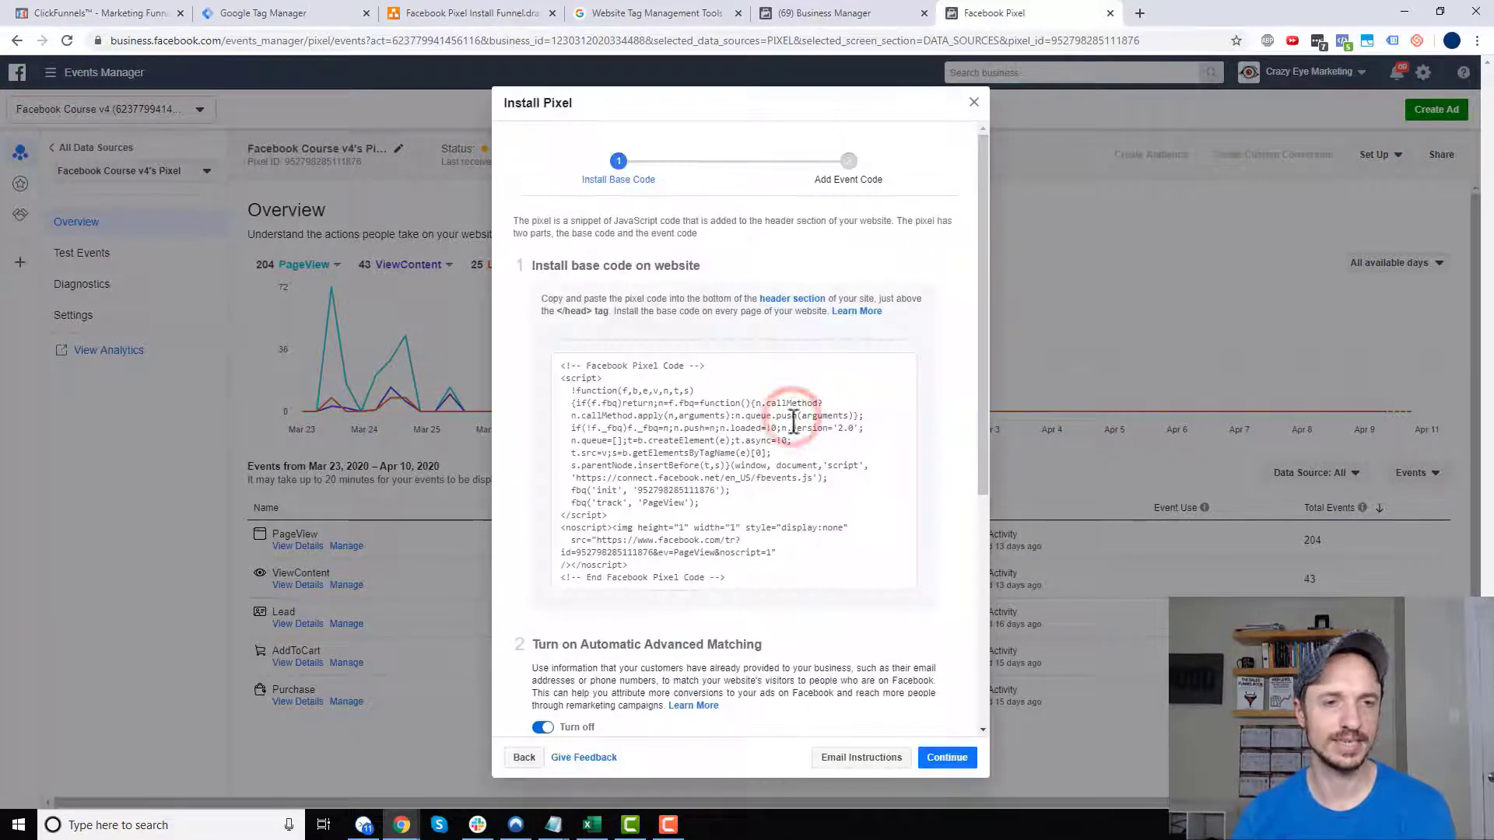
click(660, 470)
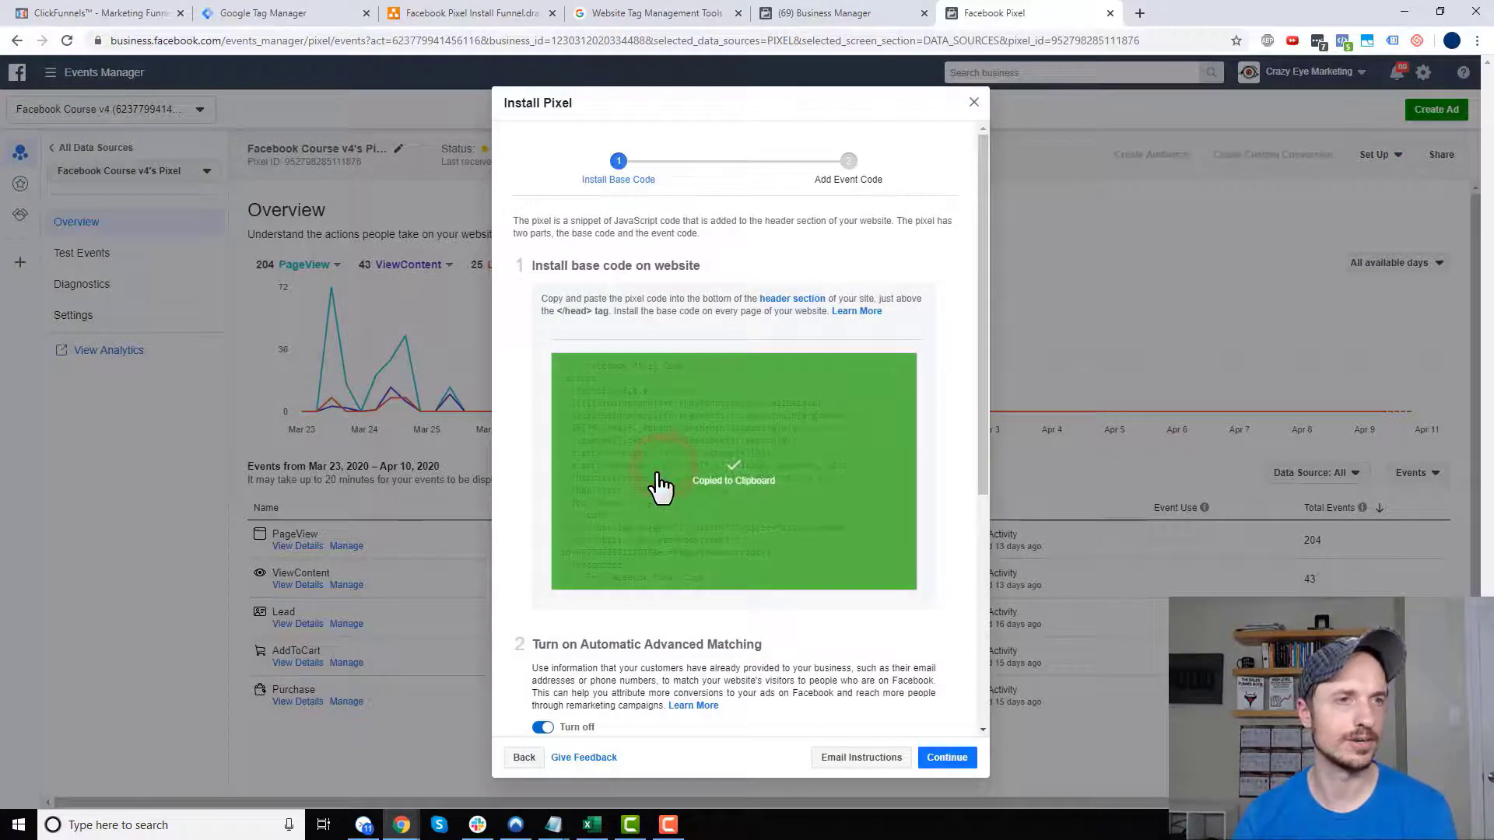
click(284, 14)
click(727, 296)
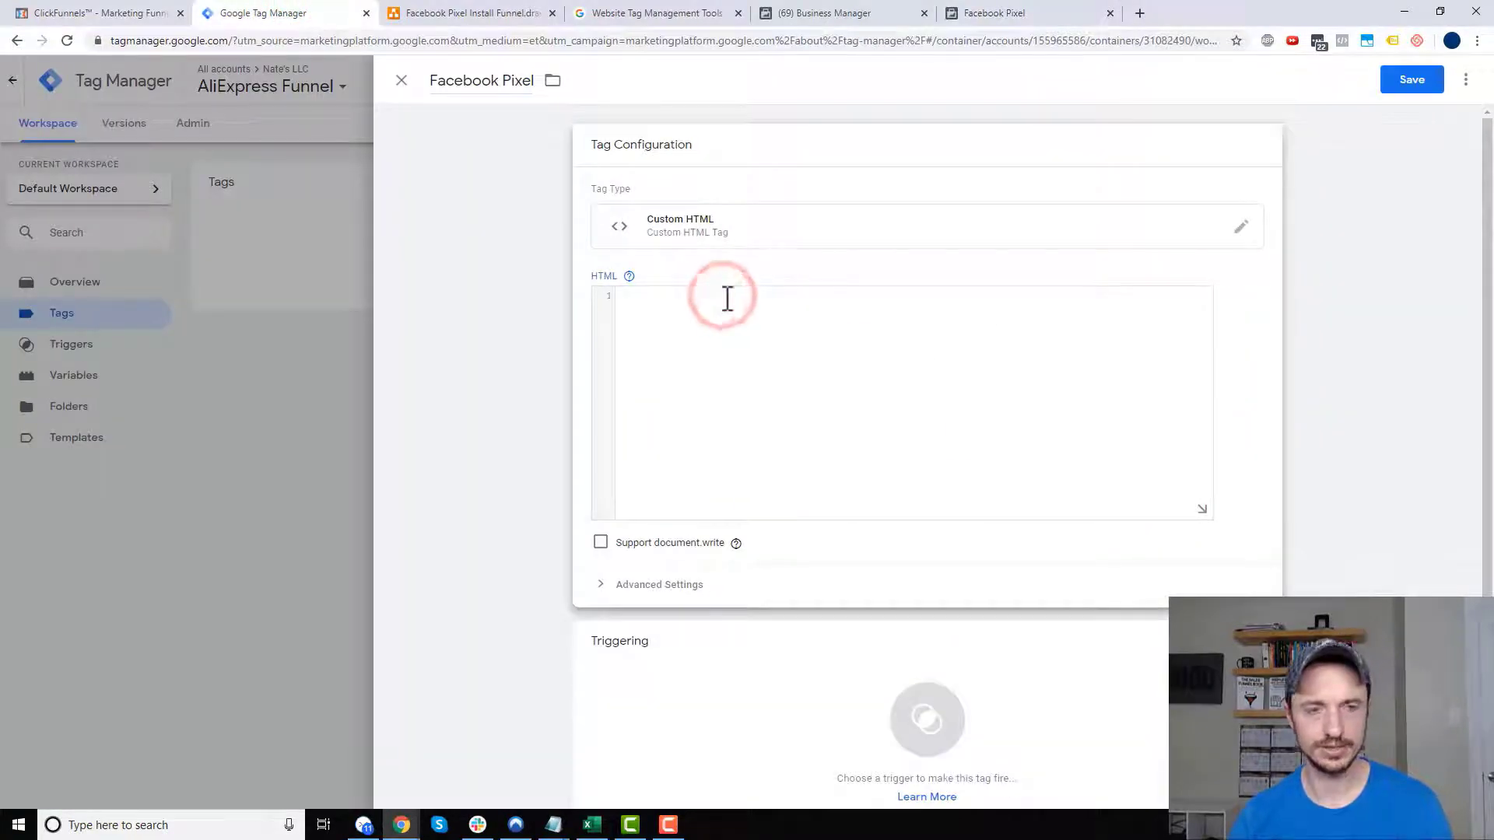
- Paste the pixel base code into the tag and set firing priority 999999999
key(ctrl+v)
scroll(743, 366, down, 1)
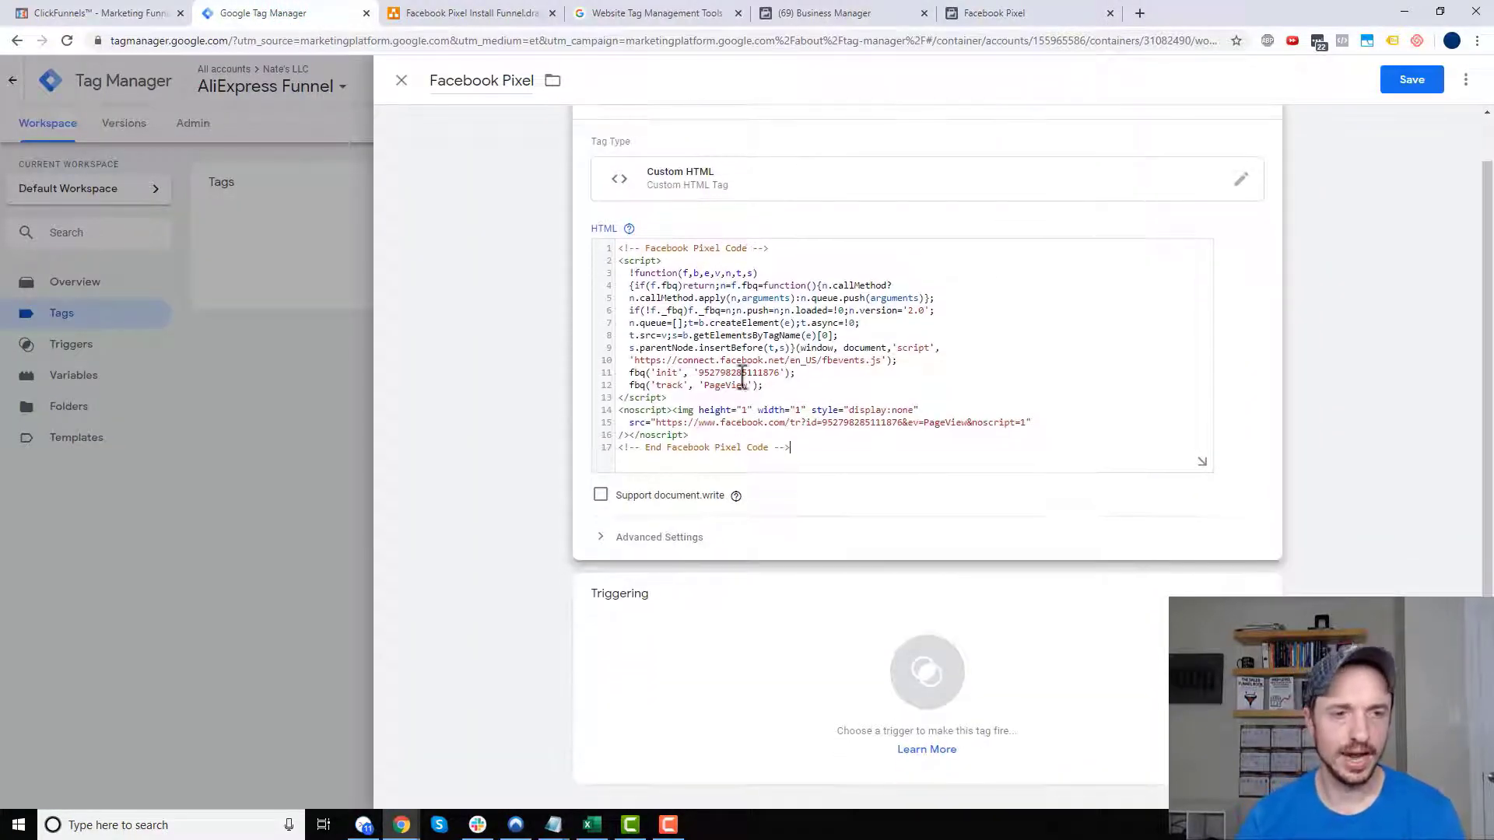
click(660, 538)
scroll(650, 334, down, 3)
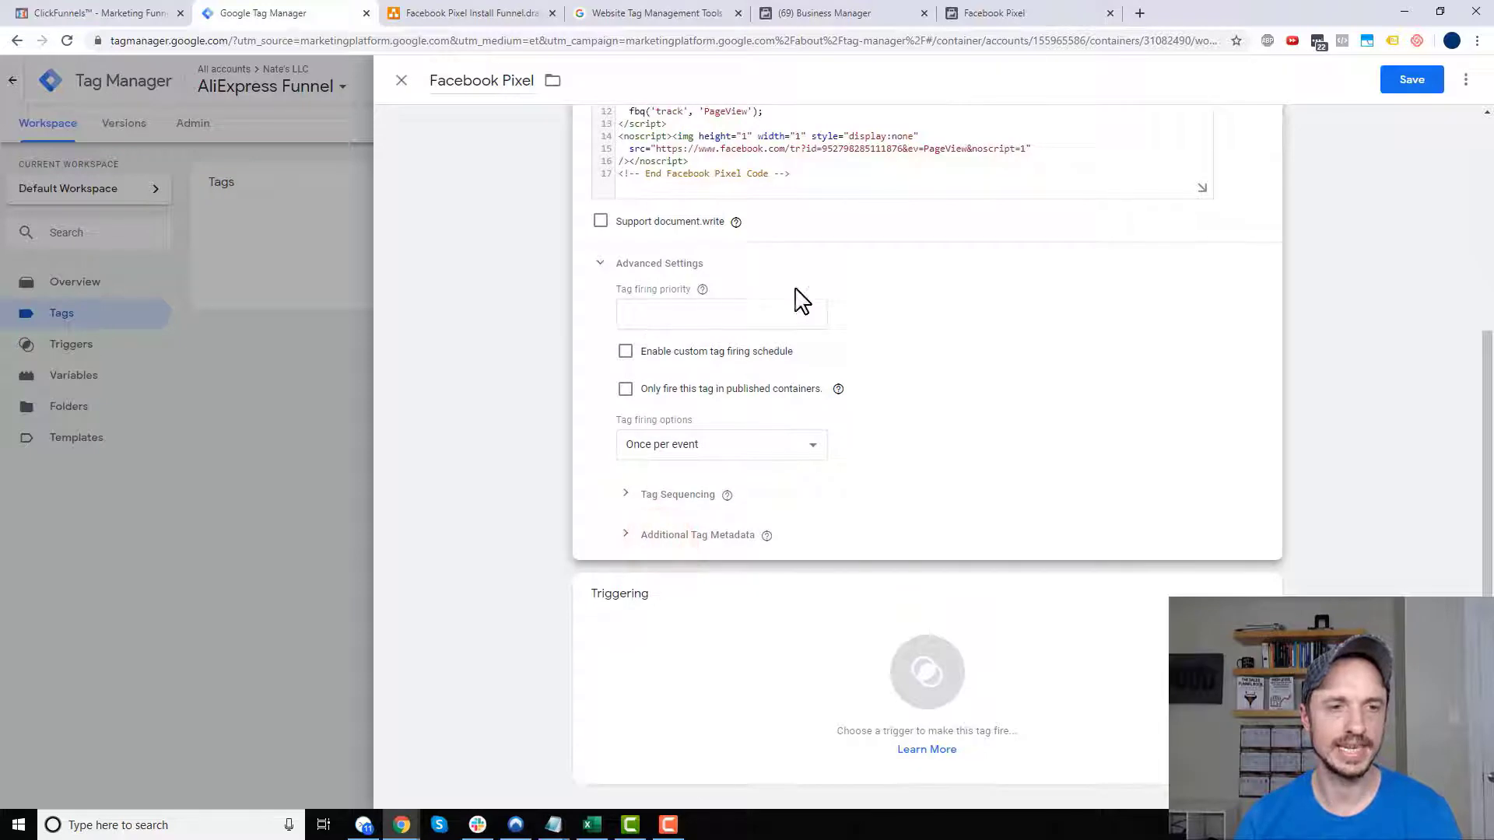
click(683, 312)
text(999999999)
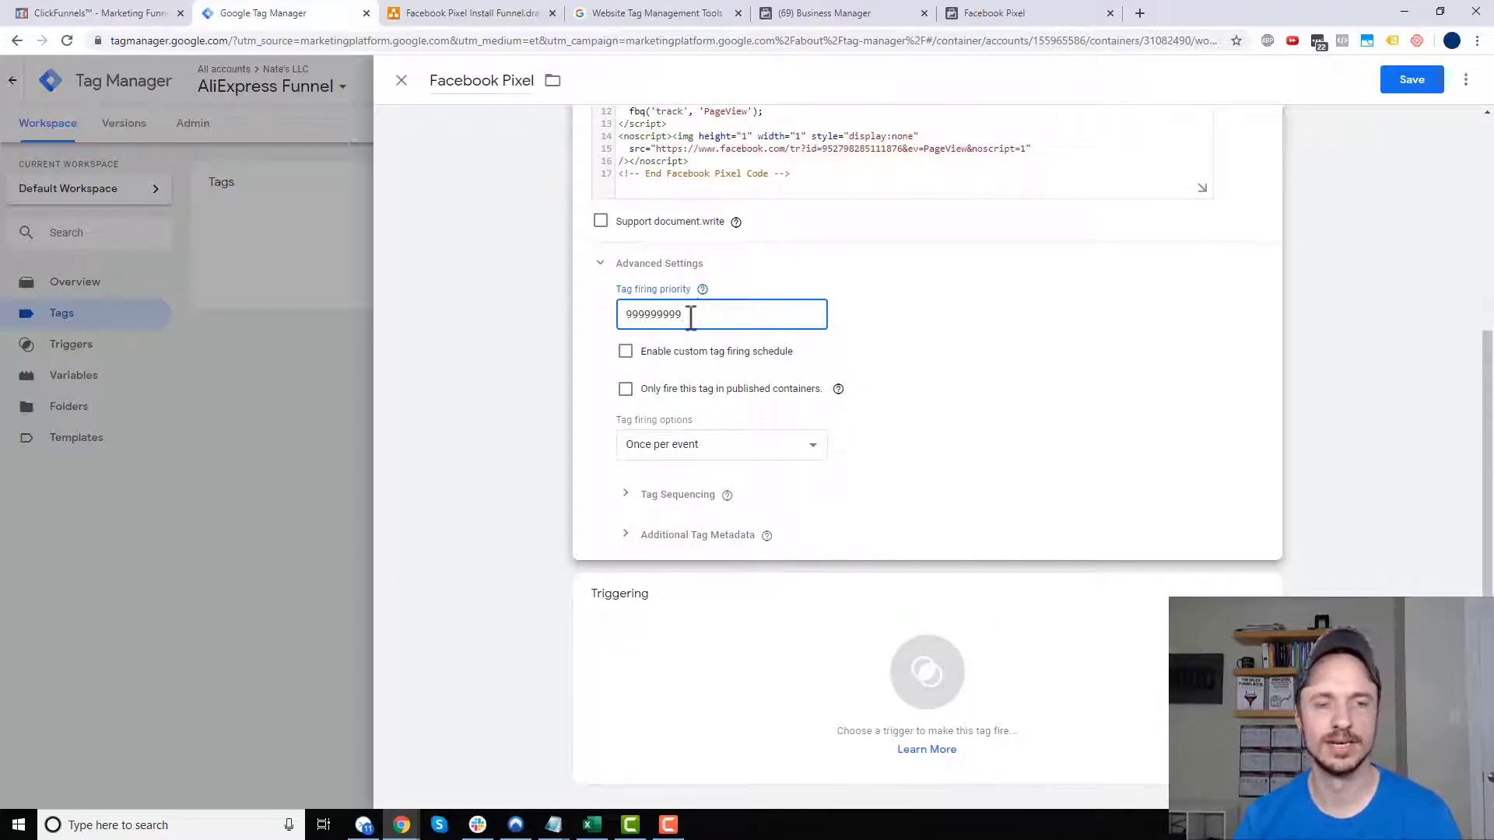
scroll(690, 314, up, 1)
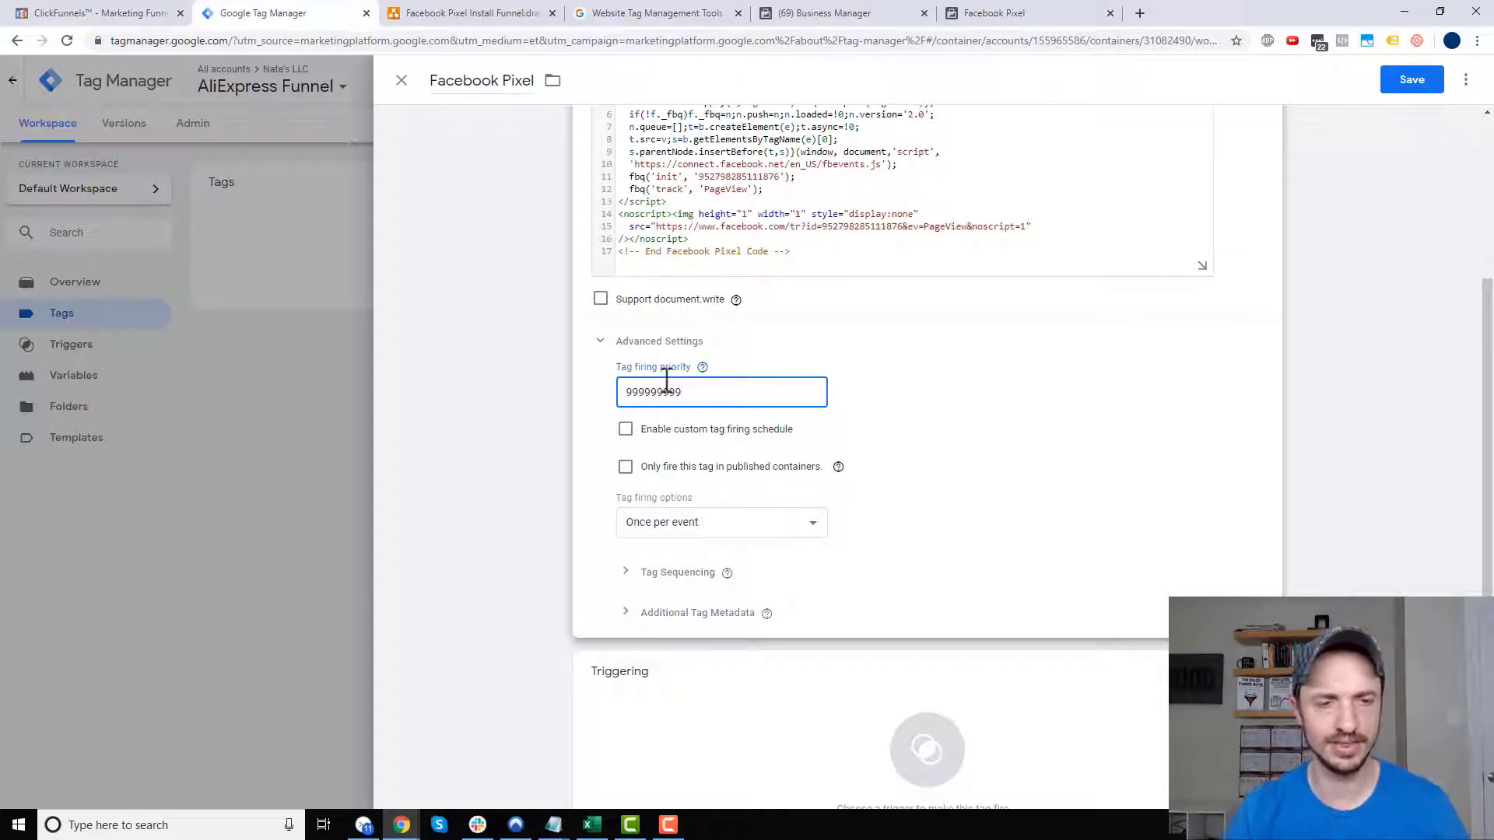
scroll(684, 420, down, 1)
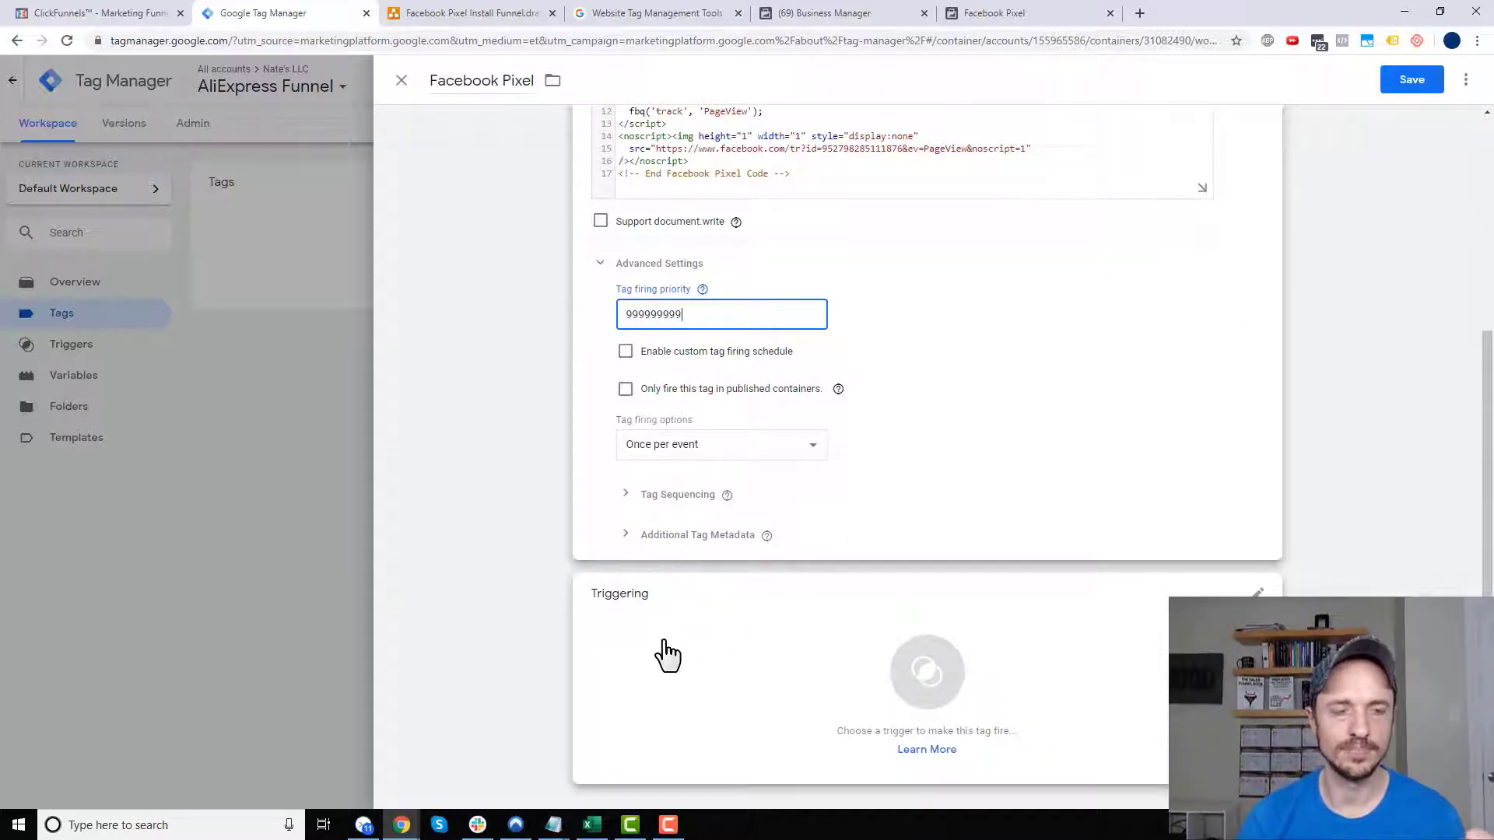
- Add the All Pages trigger and save the Facebook Pixel tag
click(778, 661)
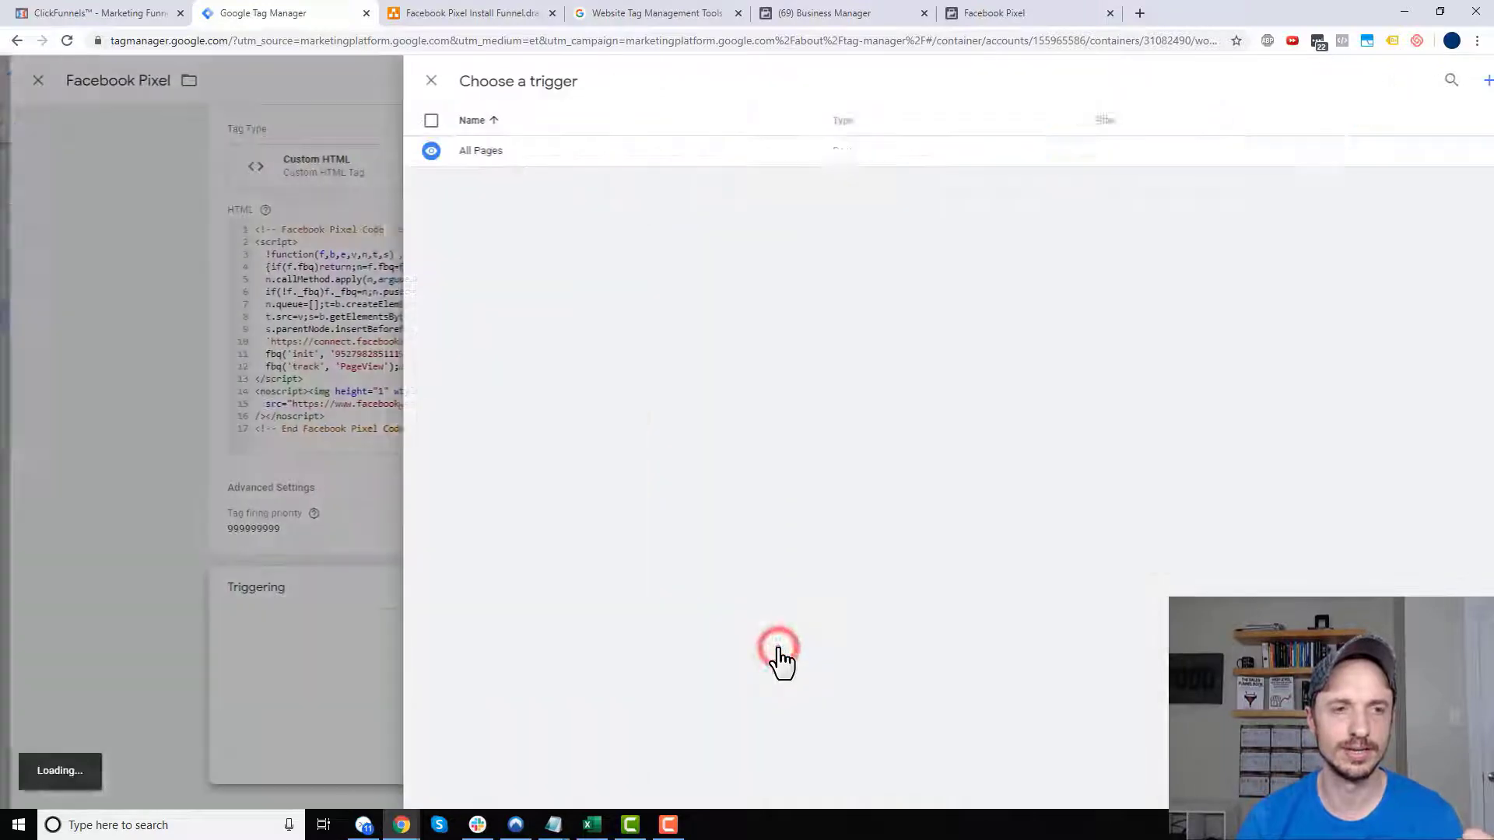
click(453, 152)
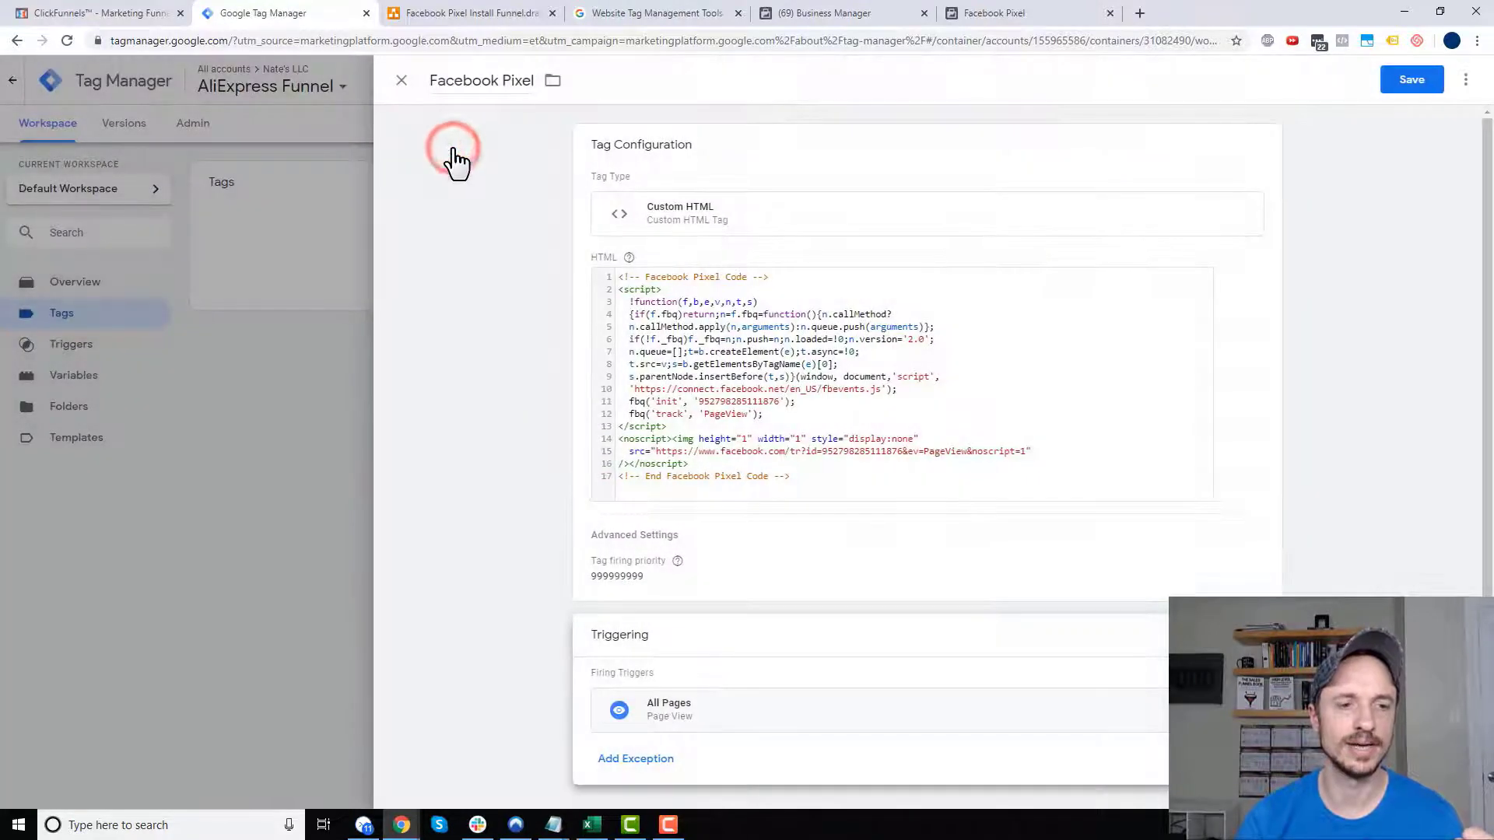
click(1389, 87)
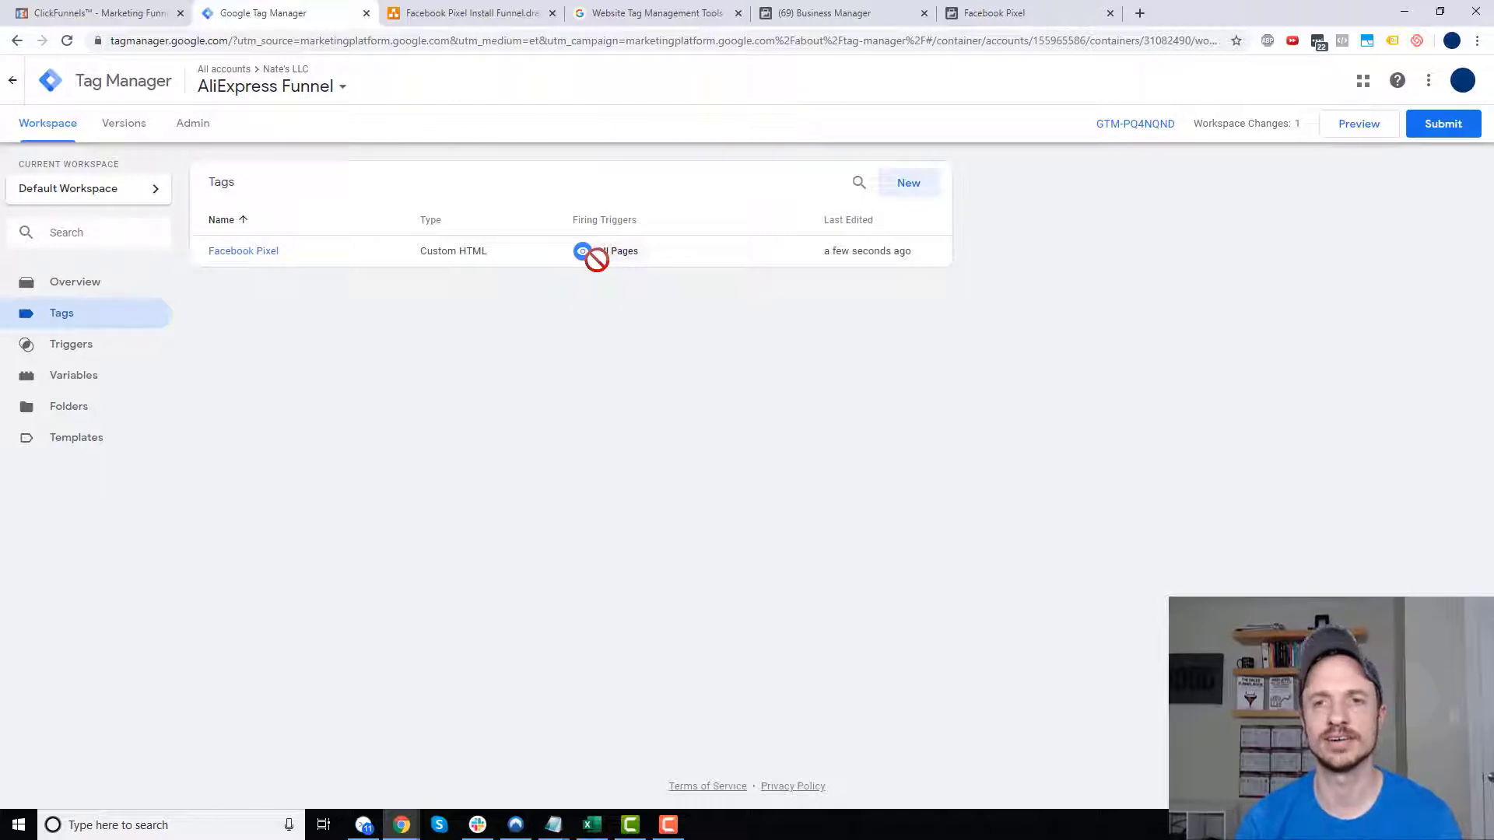
- Publish the container as Version 1 without a description, then start Preview mode
click(1442, 126)
click(1436, 81)
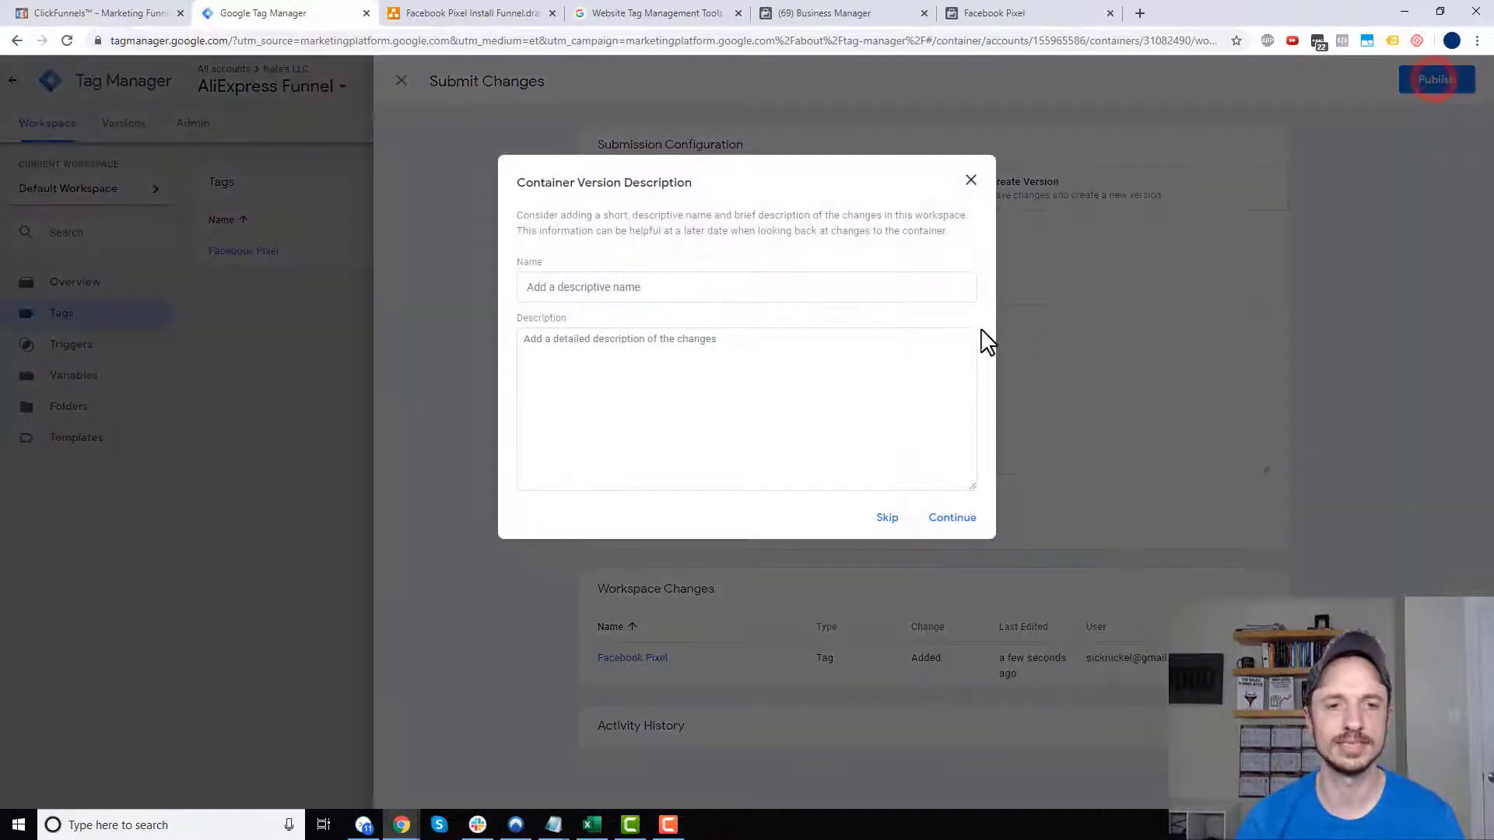
click(955, 523)
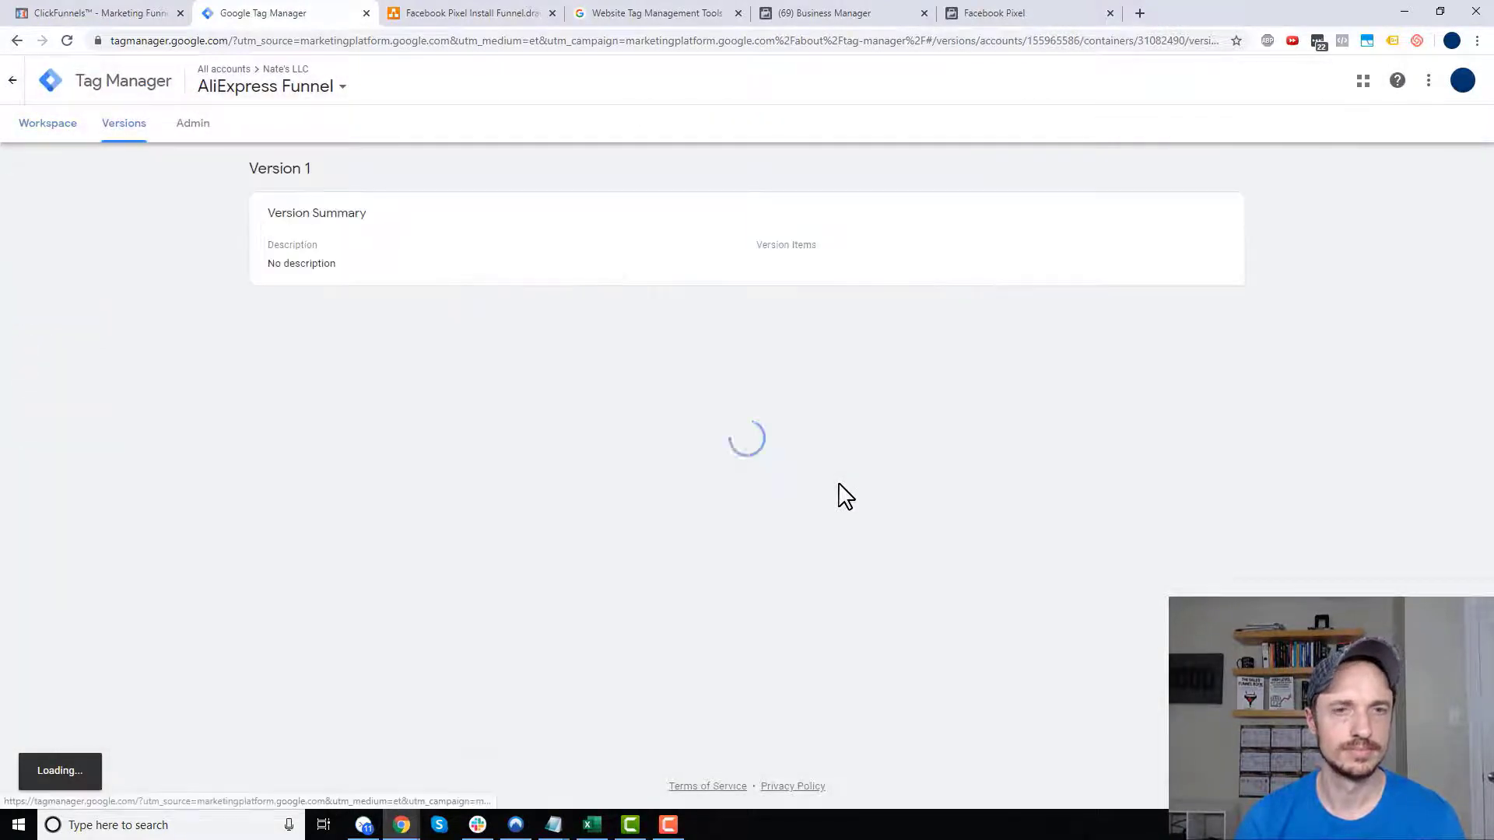
click(60, 128)
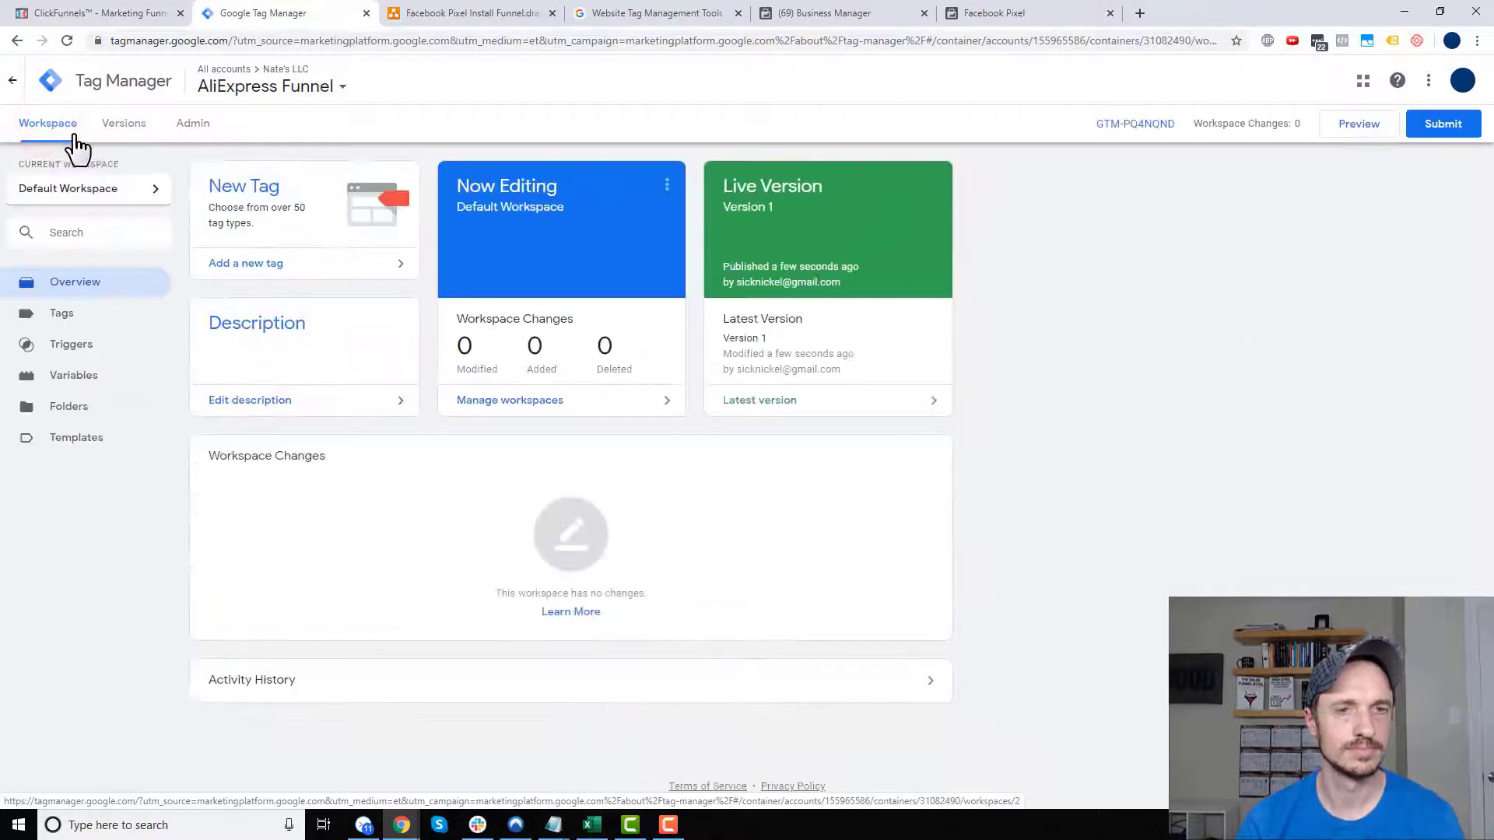
click(1357, 127)
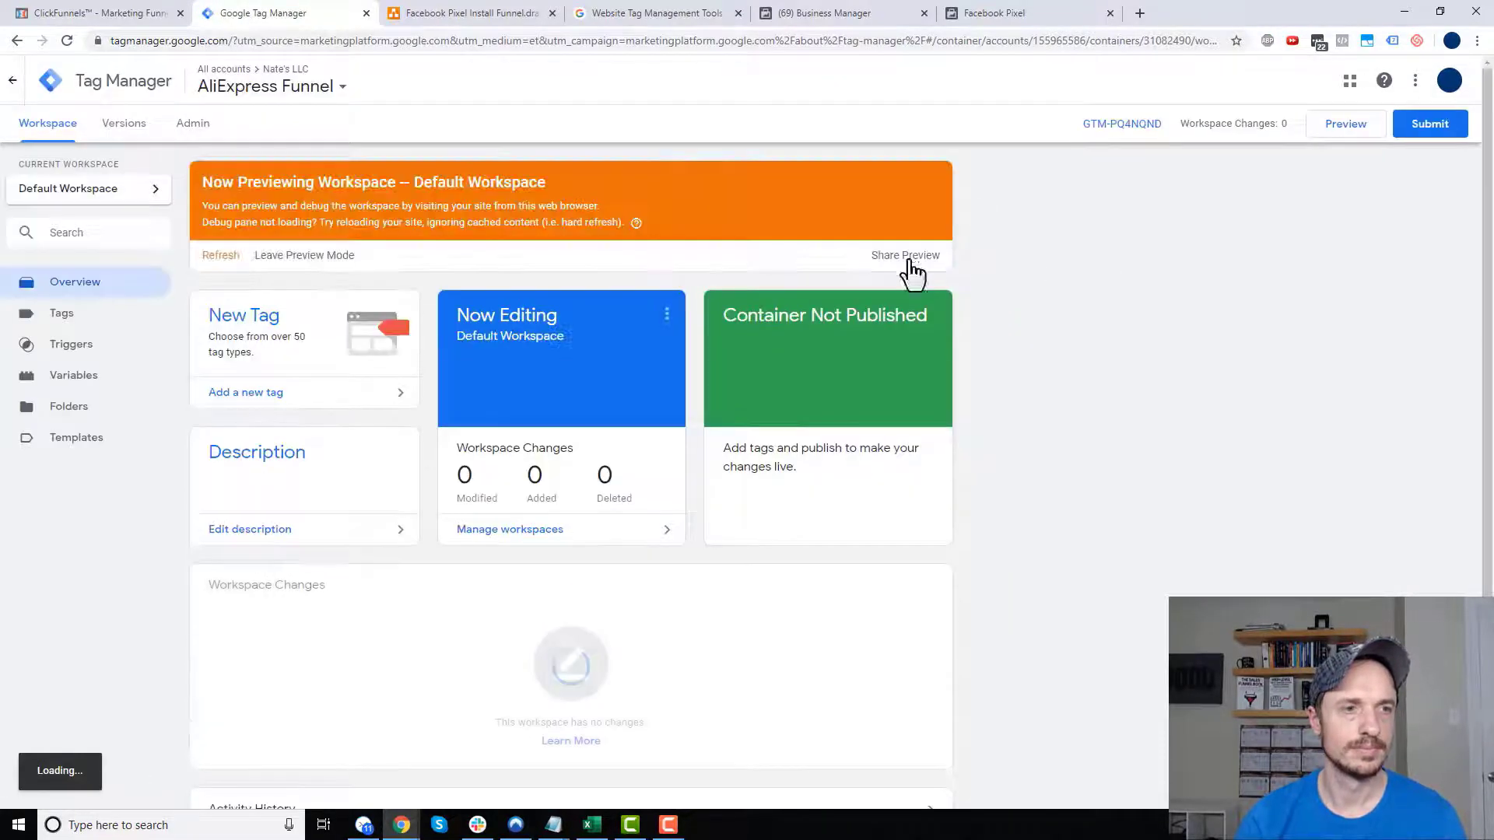
- Open the live Cat Paw Necklace funnel page with the GTM debug pane enlarged
click(101, 14)
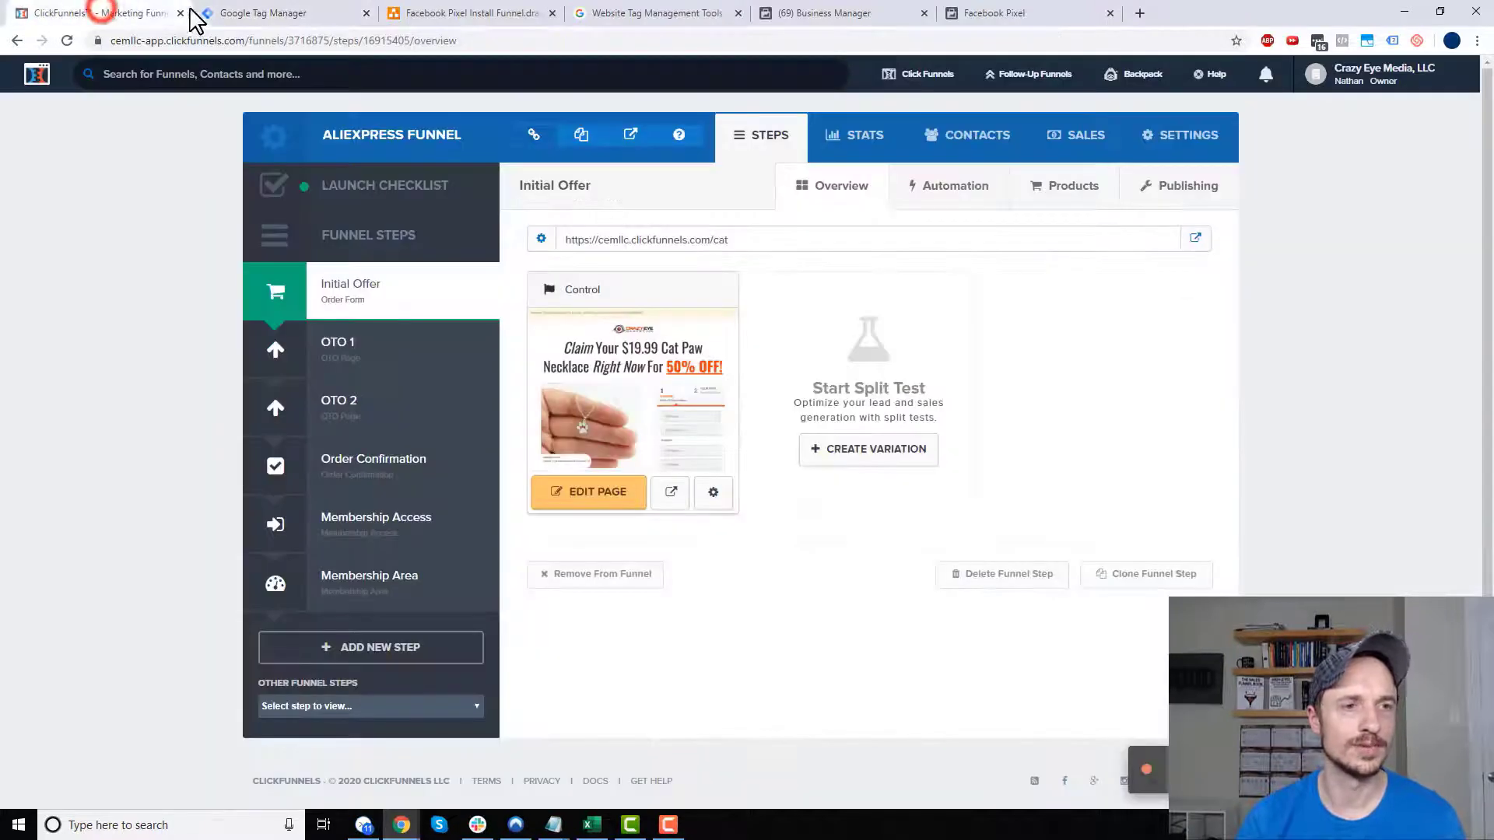
click(624, 139)
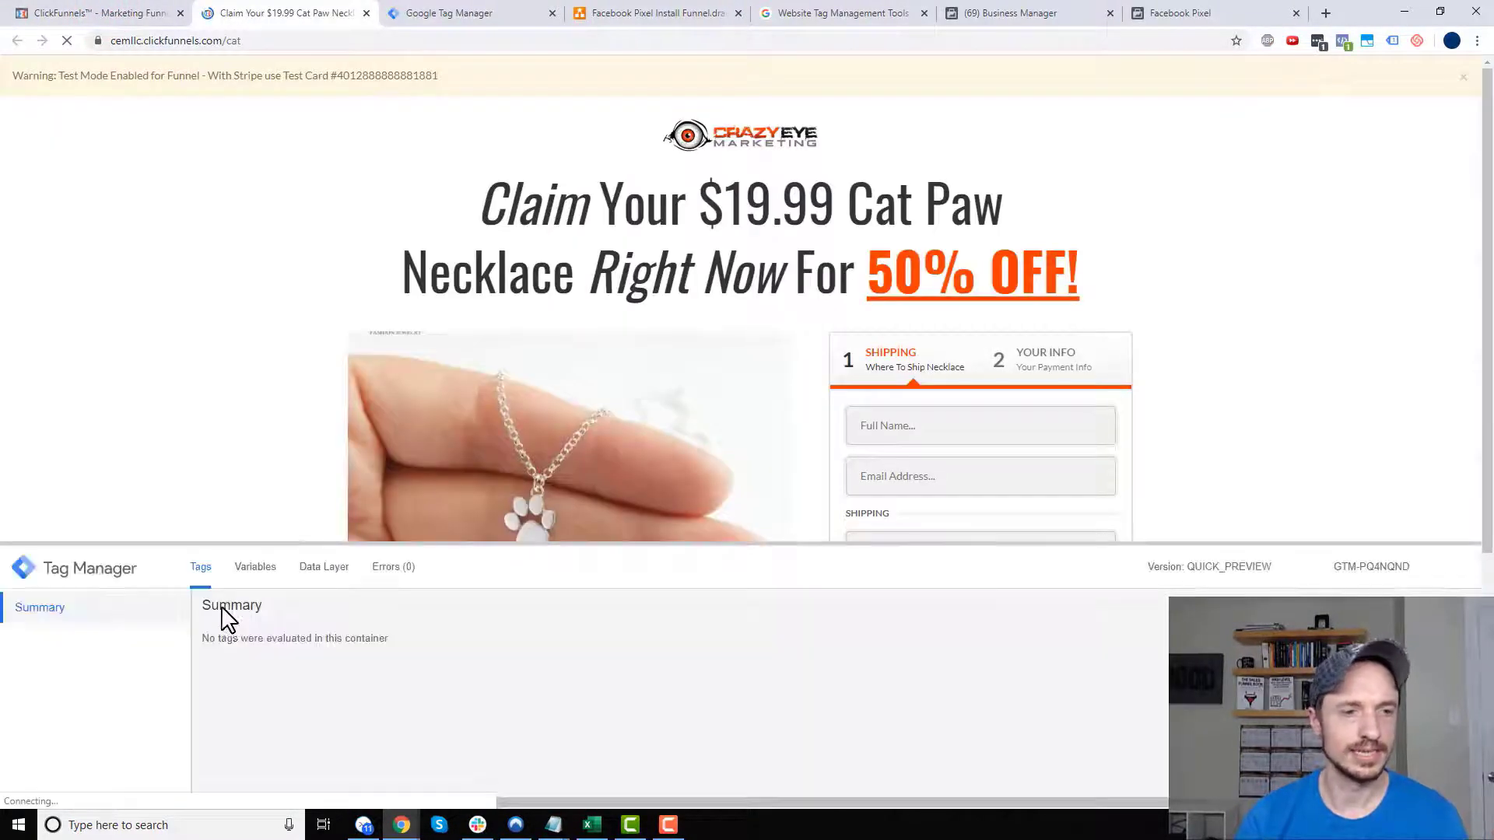
drag(289, 542, 324, 352)
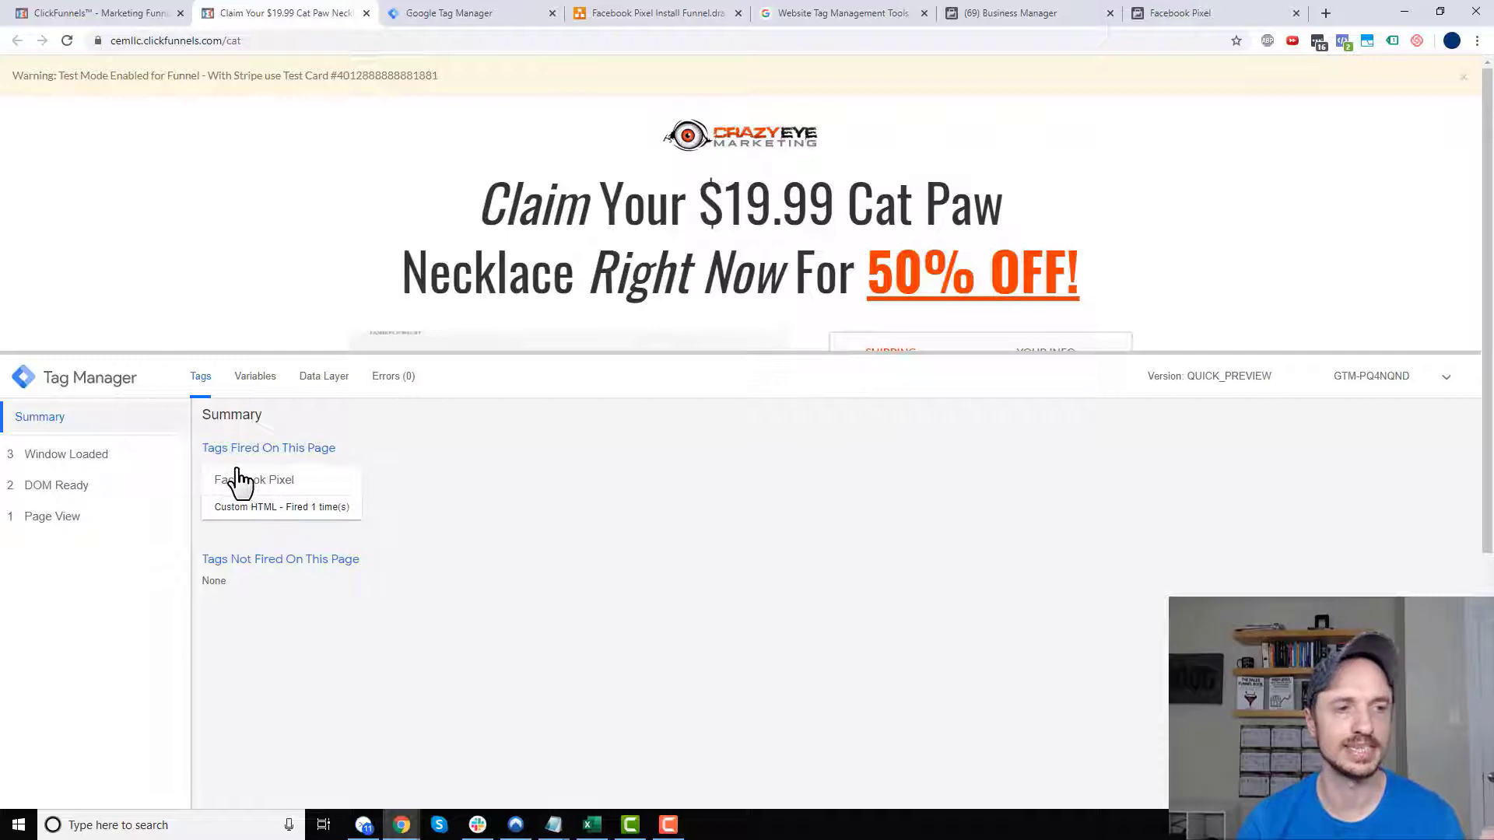
- Confirm the Facebook Pixel tag fired on Page View and Pixel Helper reports PageView
click(68, 519)
click(71, 490)
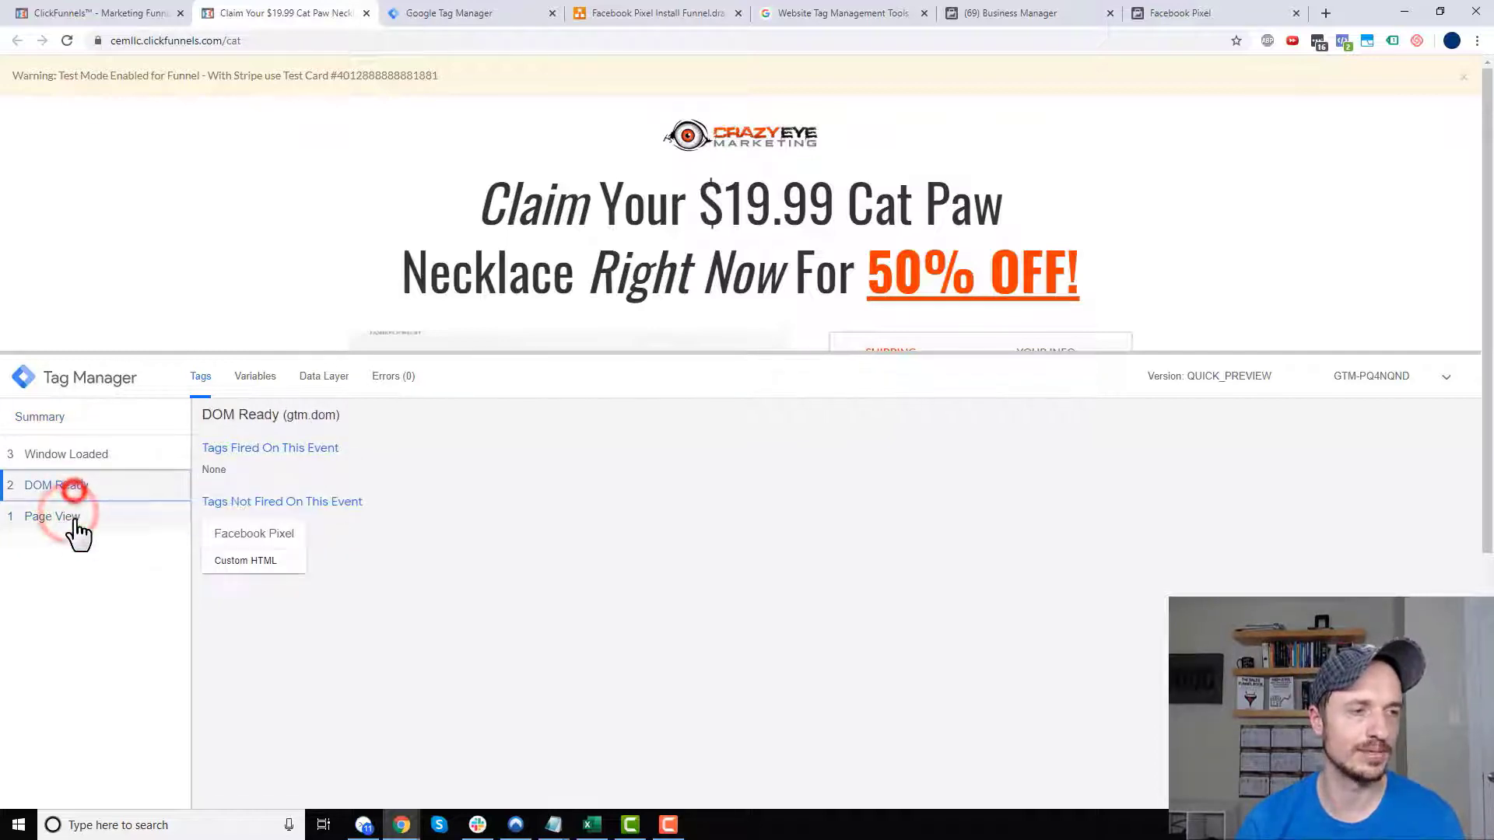
click(74, 517)
click(80, 487)
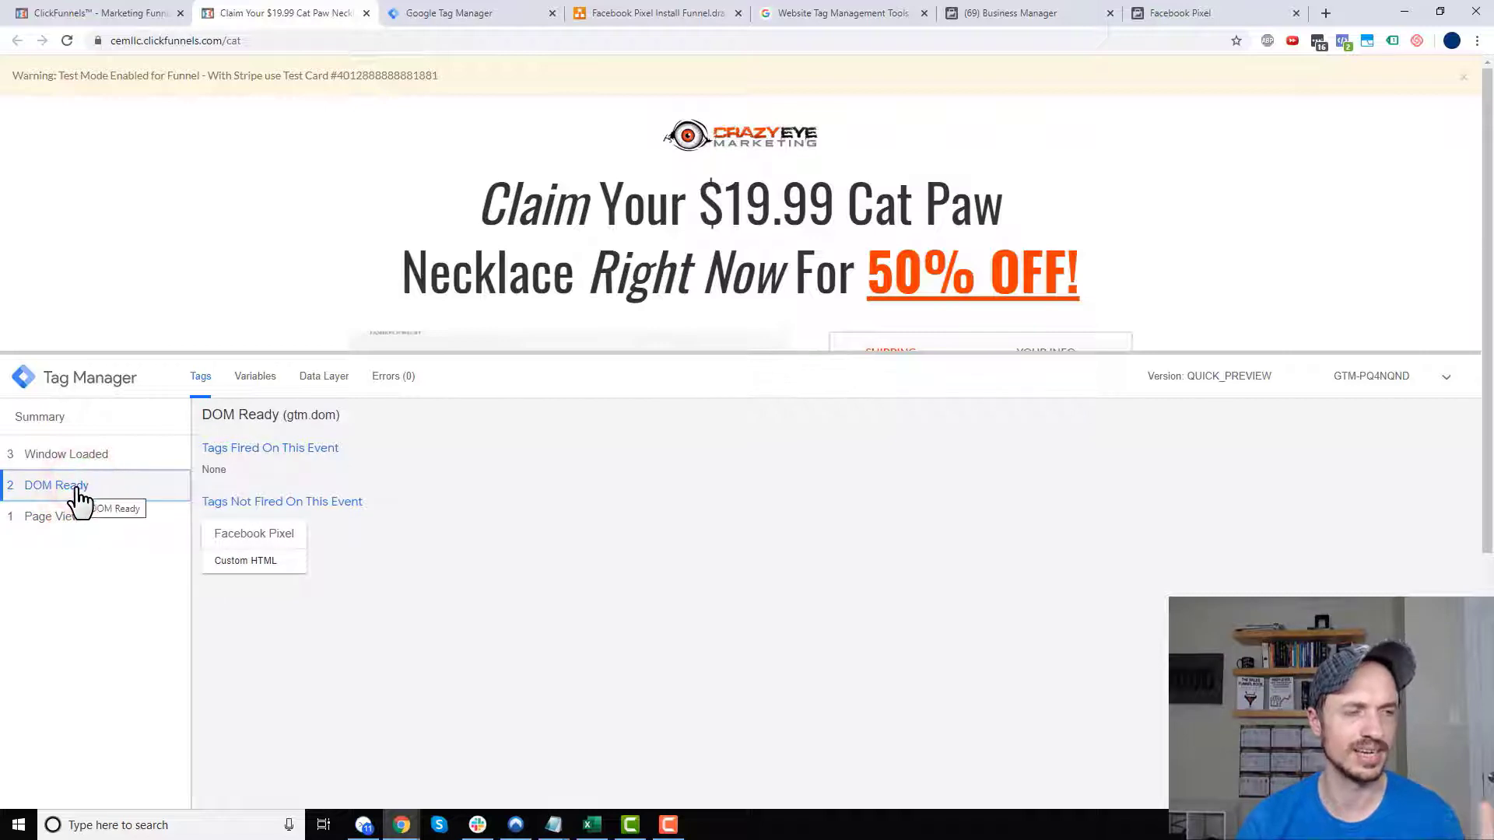
click(89, 455)
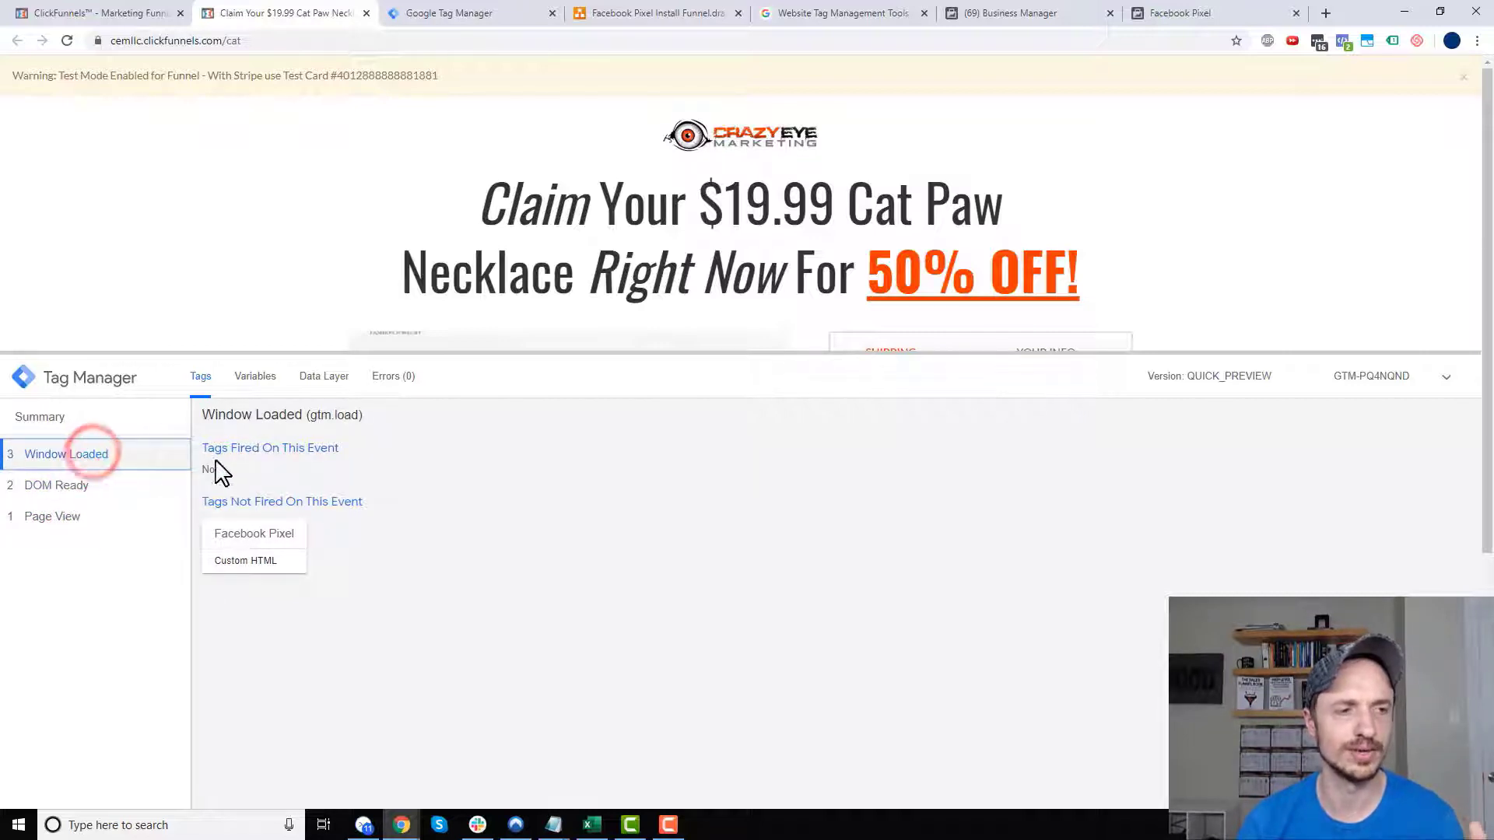
click(74, 498)
click(76, 457)
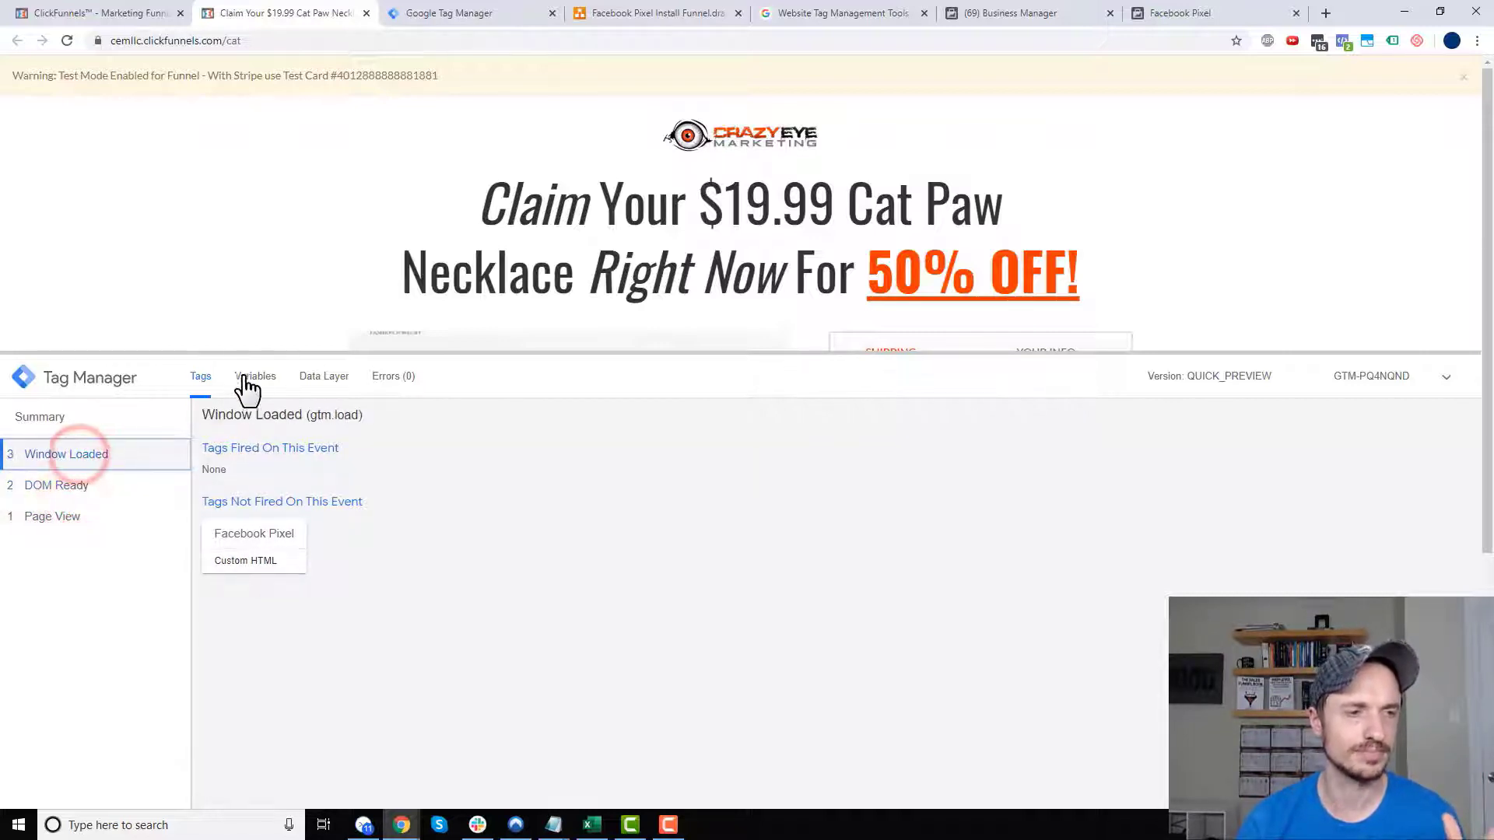
click(64, 518)
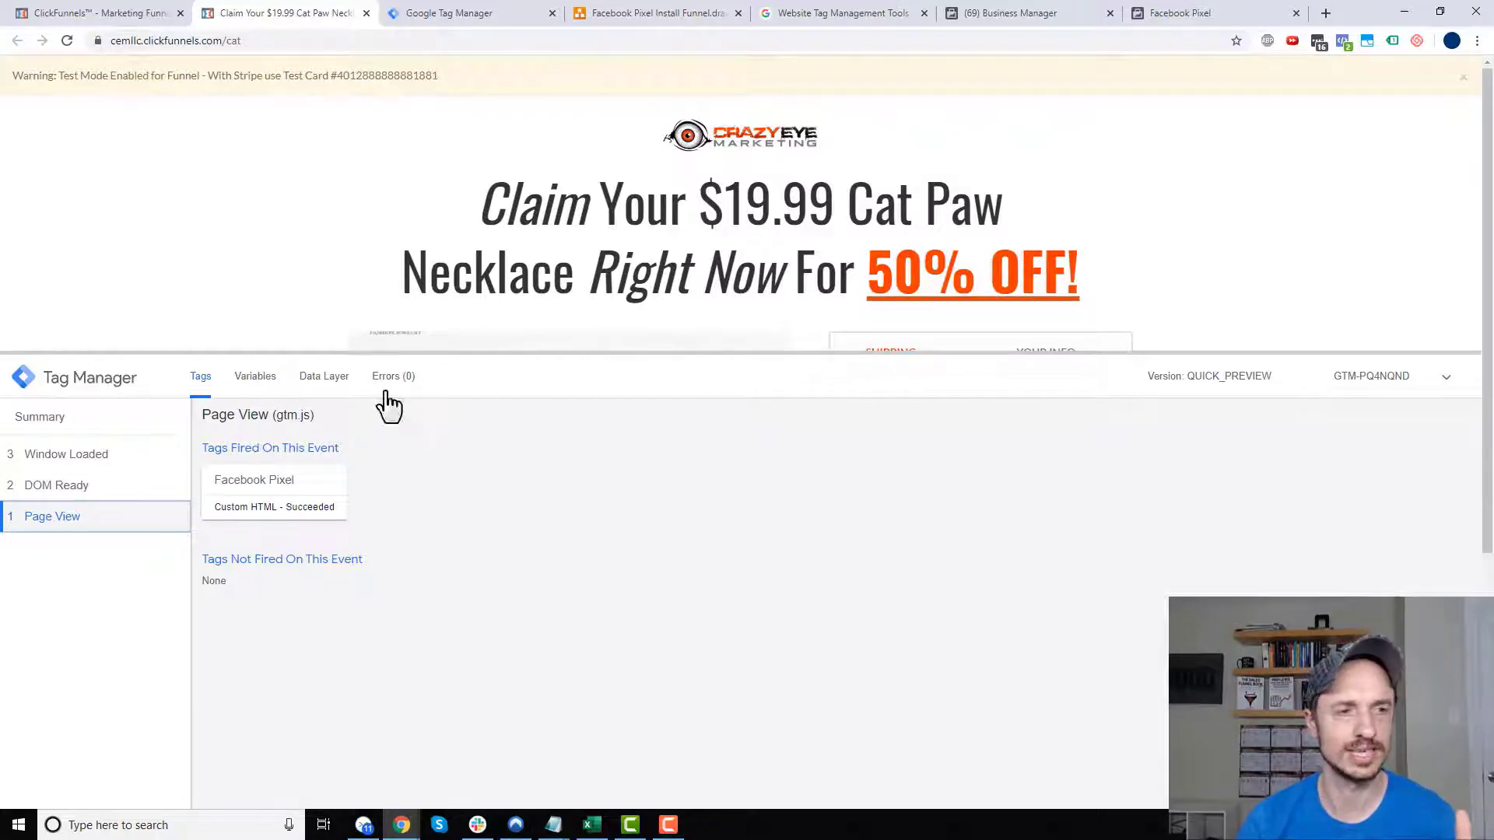
click(1343, 40)
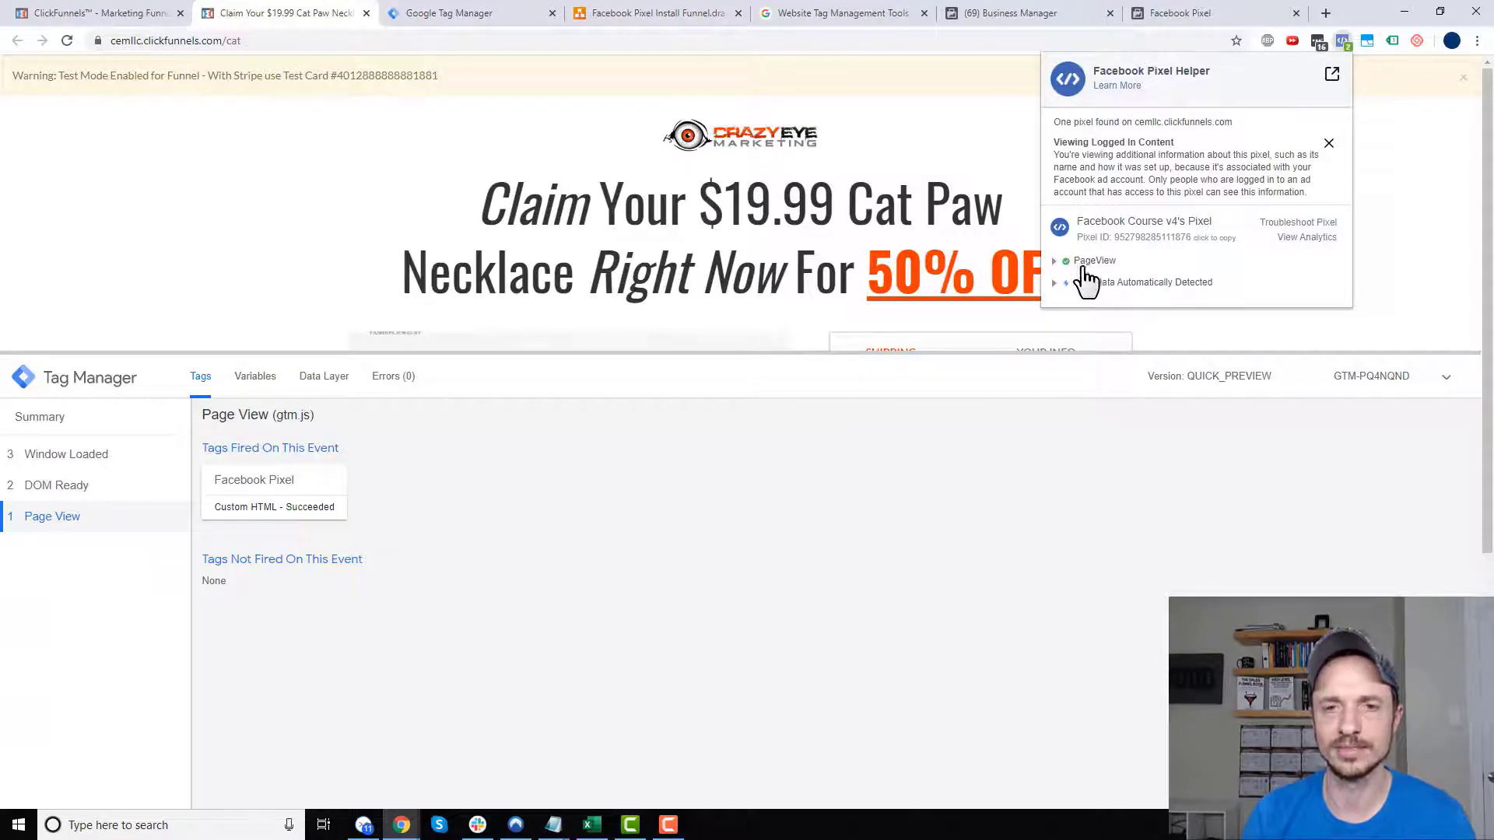
- Review the funnel diagram's planned View Content and Add To Cart events, then return to pixel setup
drag(1082, 222, 1220, 232)
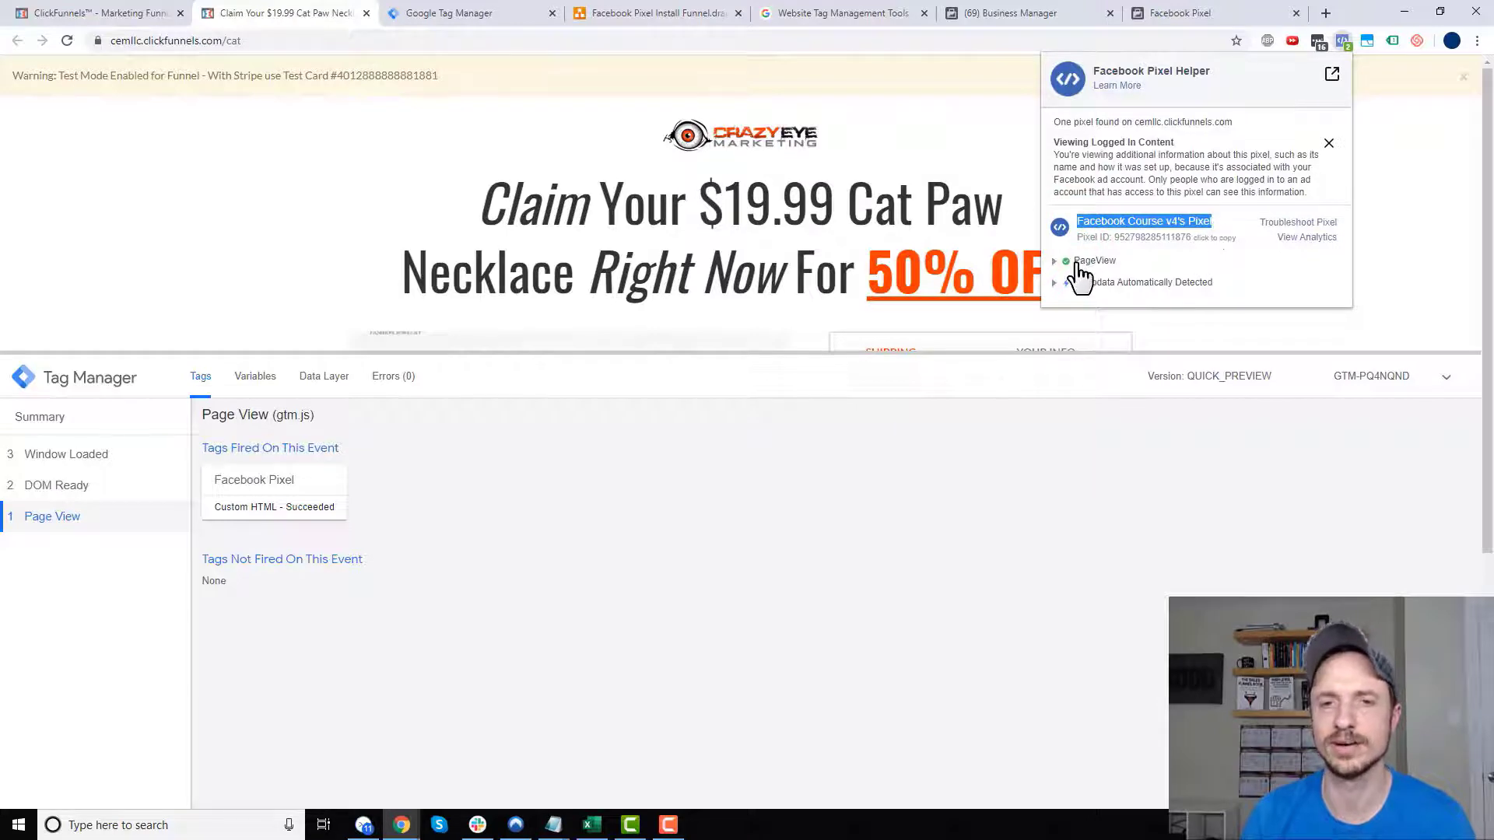
click(245, 165)
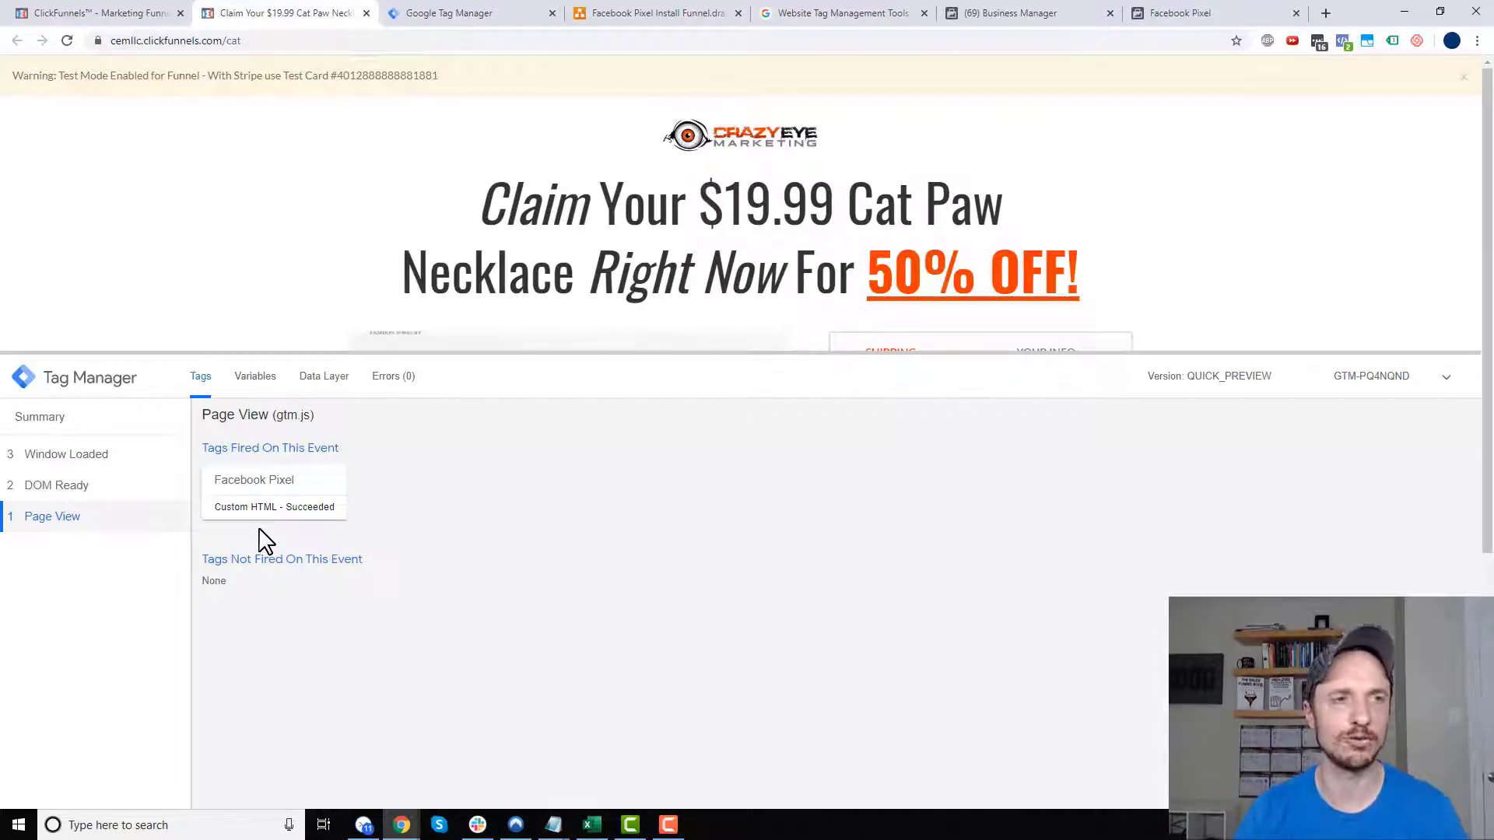
click(474, 14)
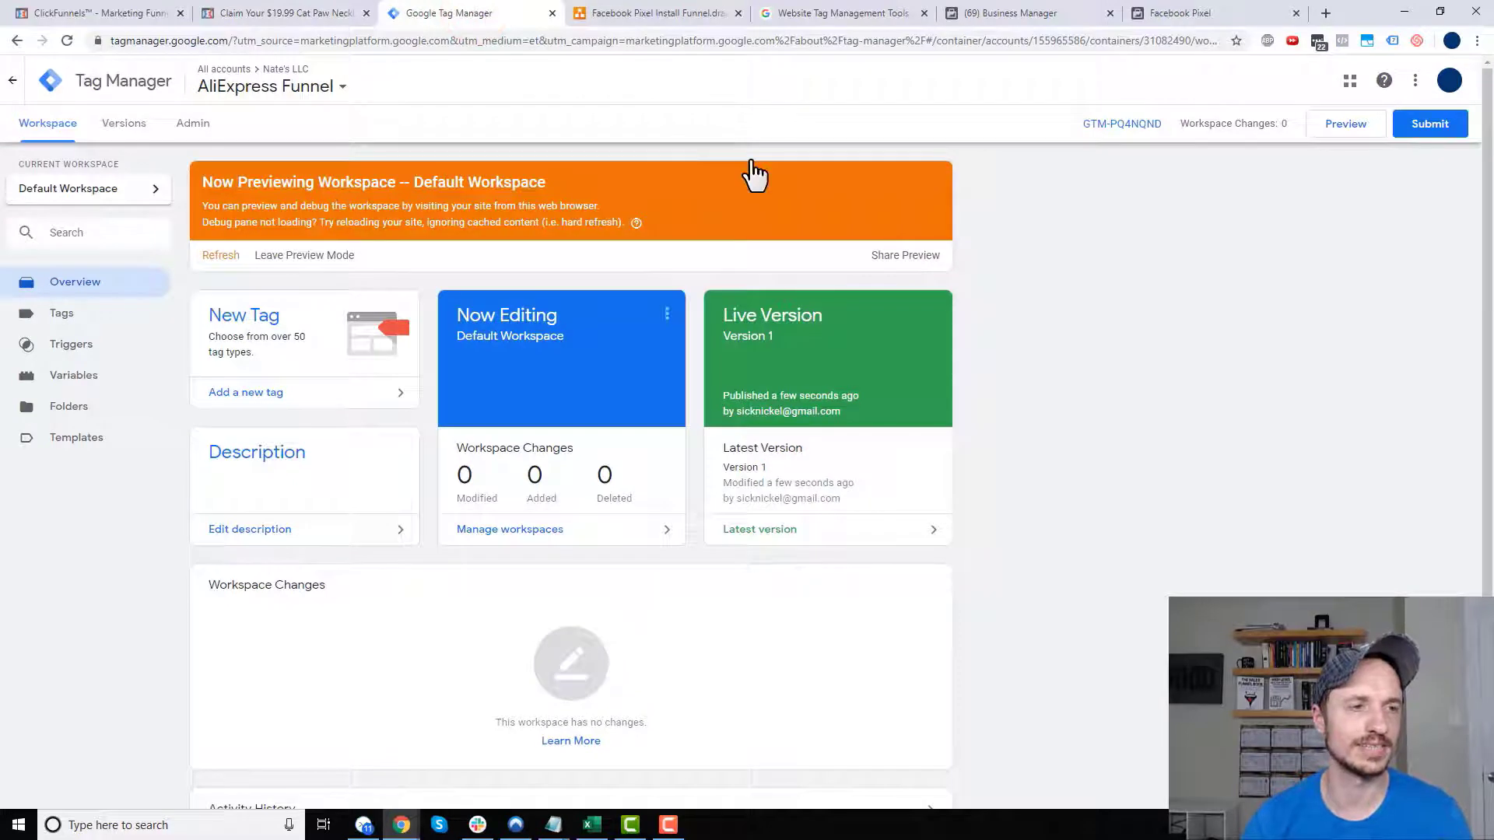
click(91, 319)
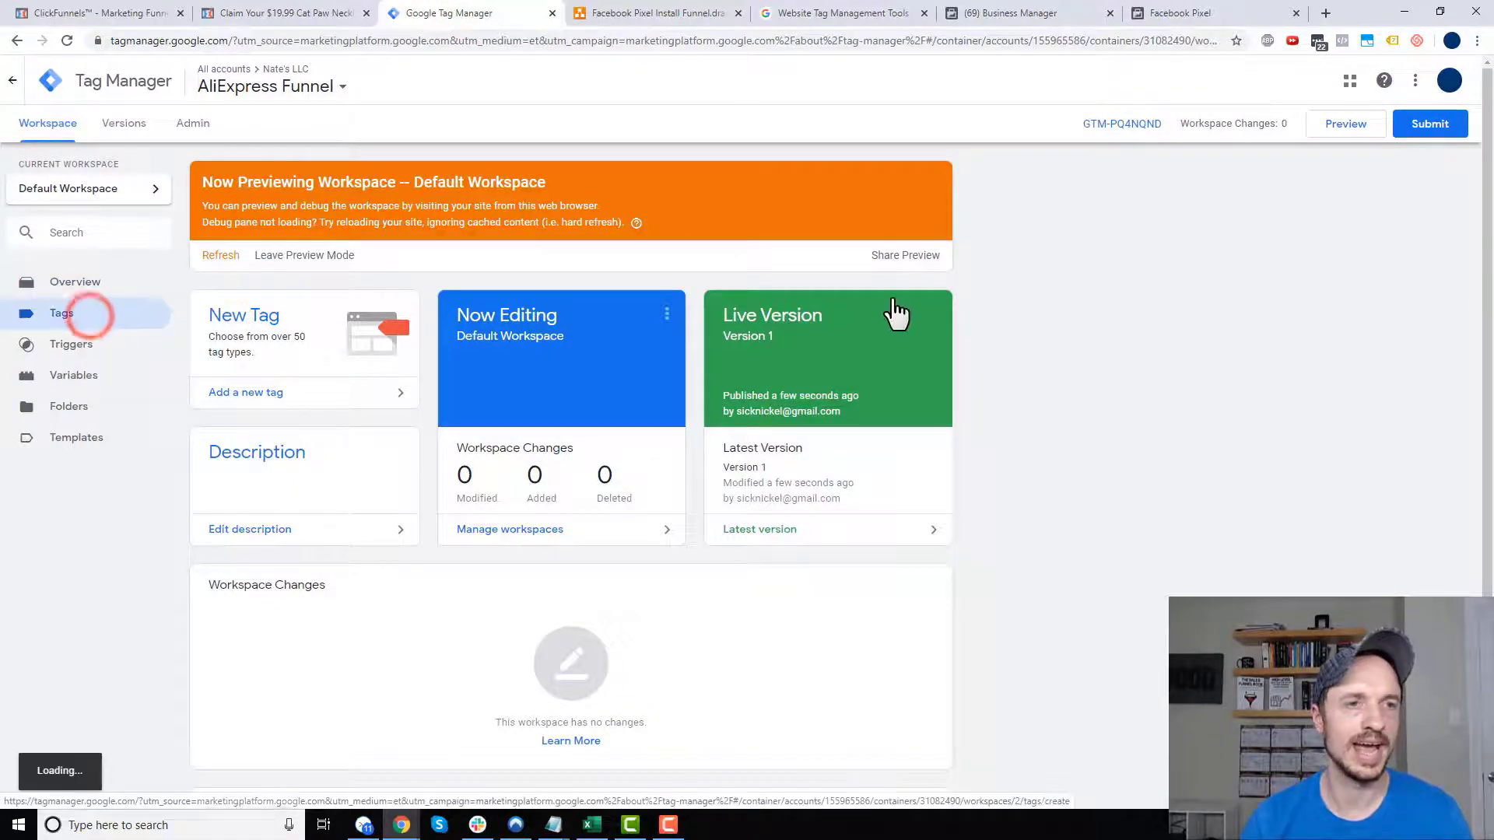
click(695, 13)
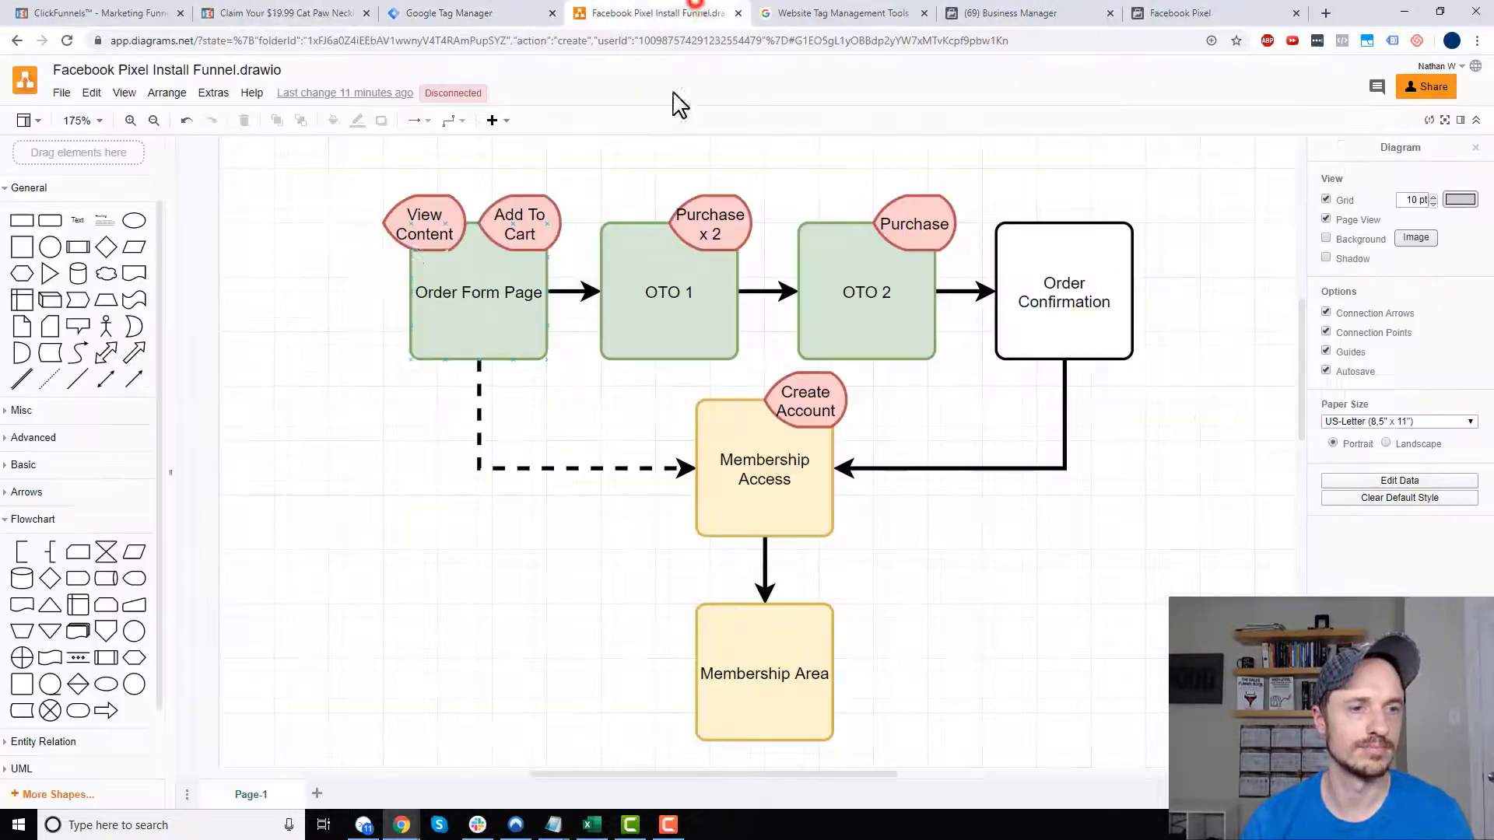
click(1207, 17)
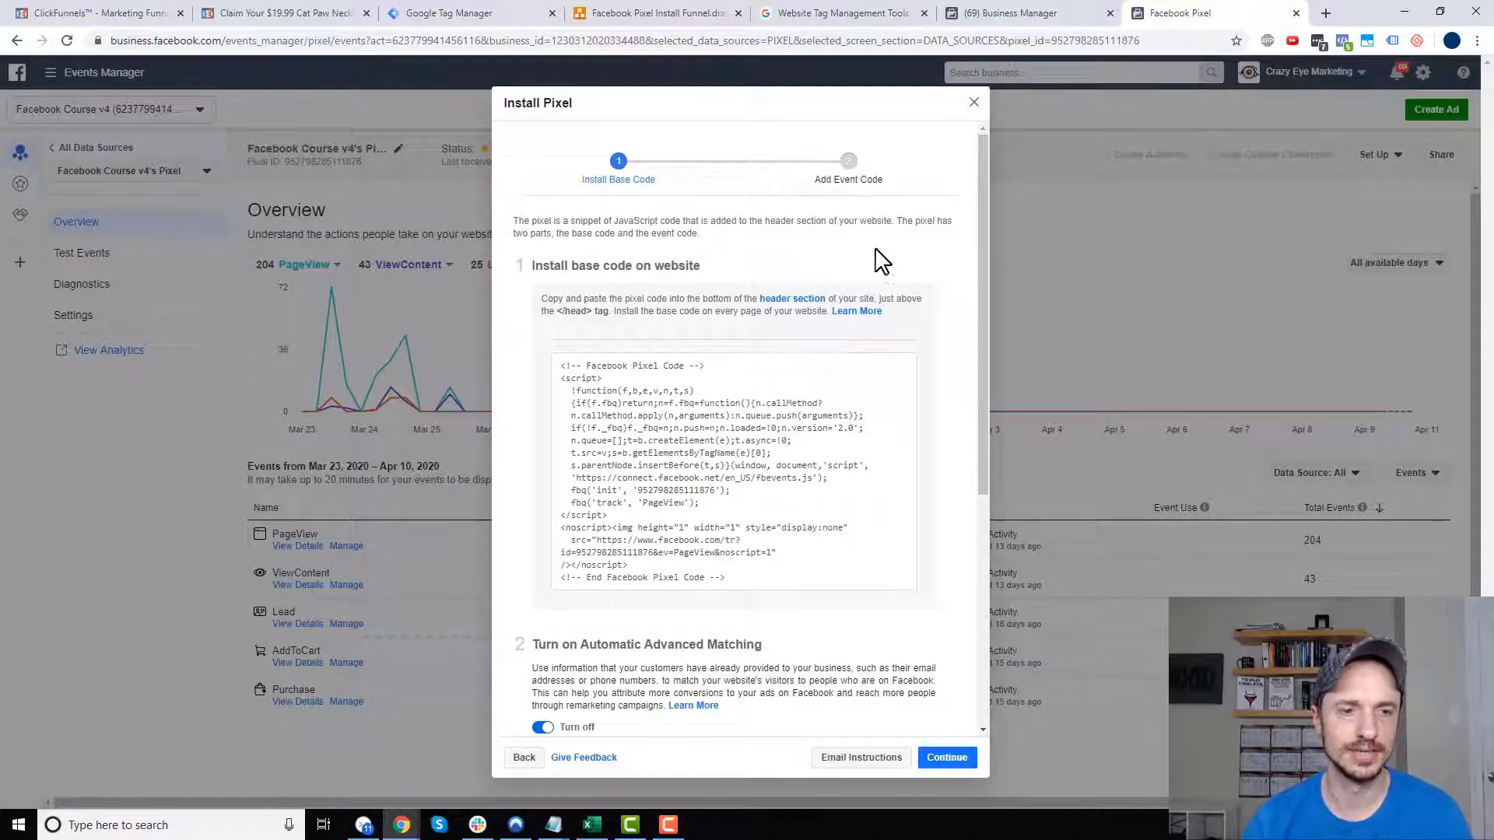
- Copy the View Content event code from the manual event setup and return to Tag Manager
scroll(813, 489, down, 5)
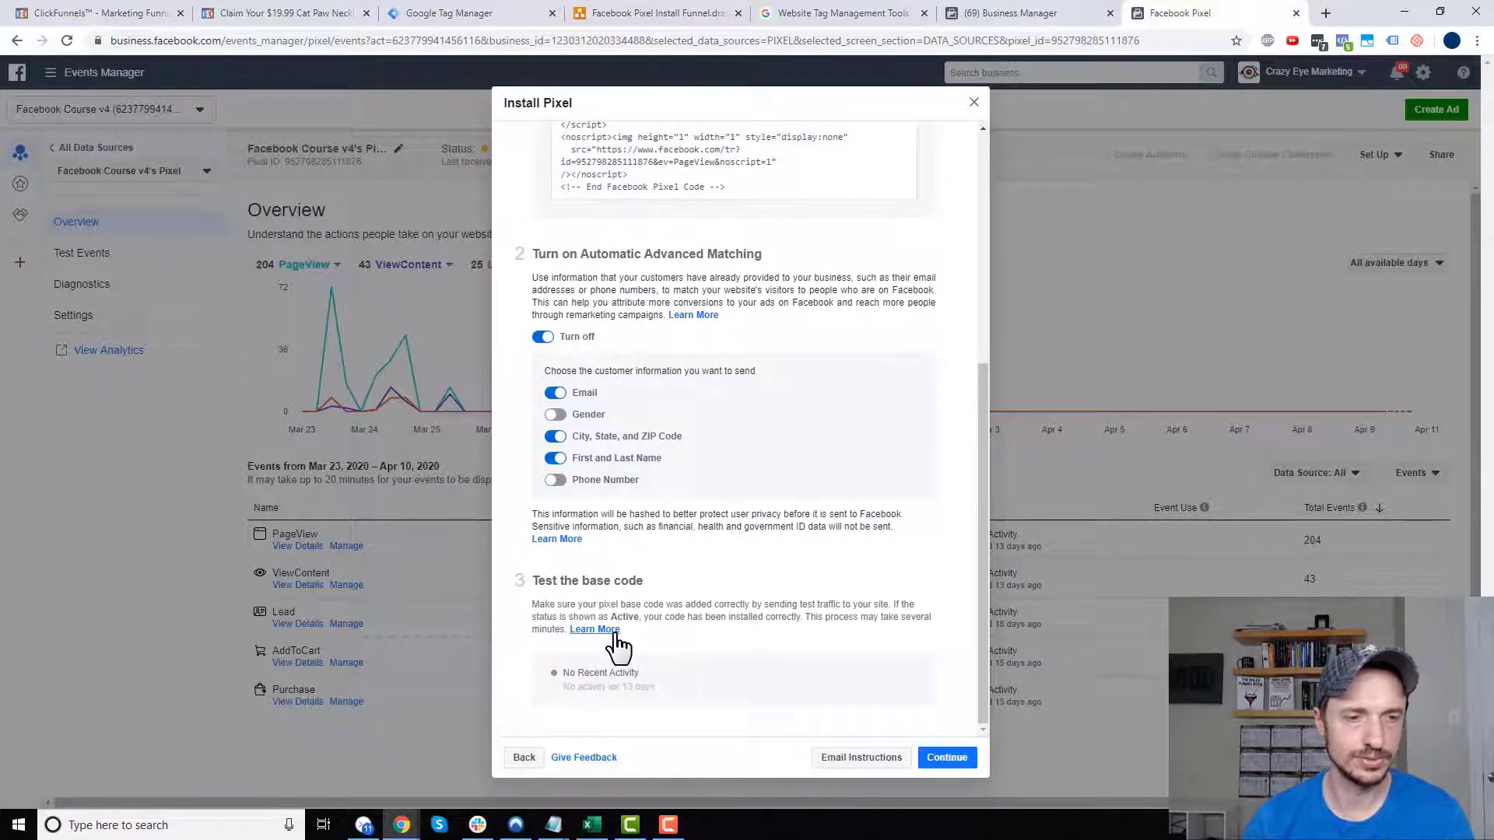
click(949, 761)
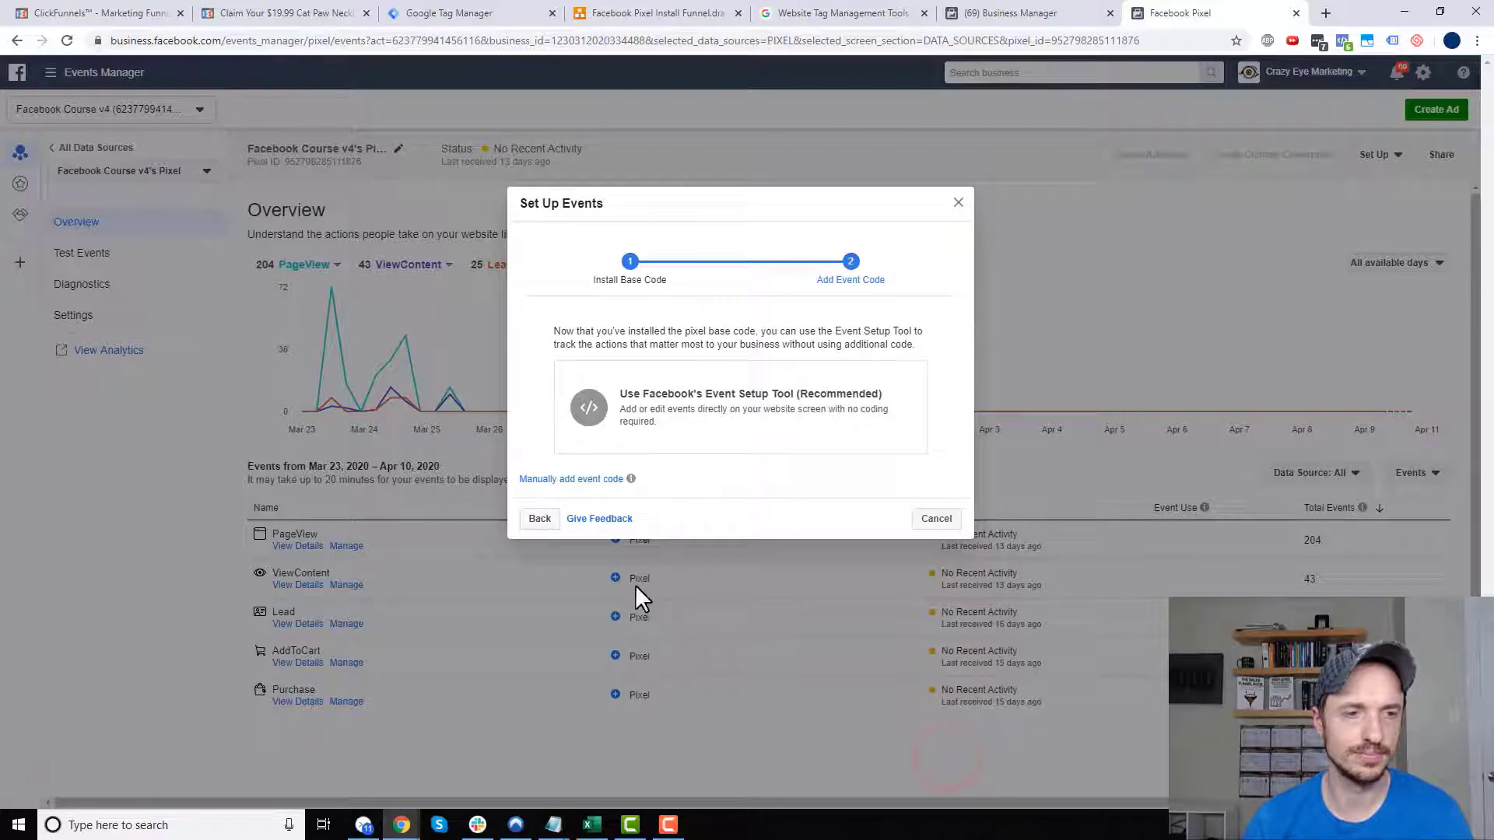
click(576, 482)
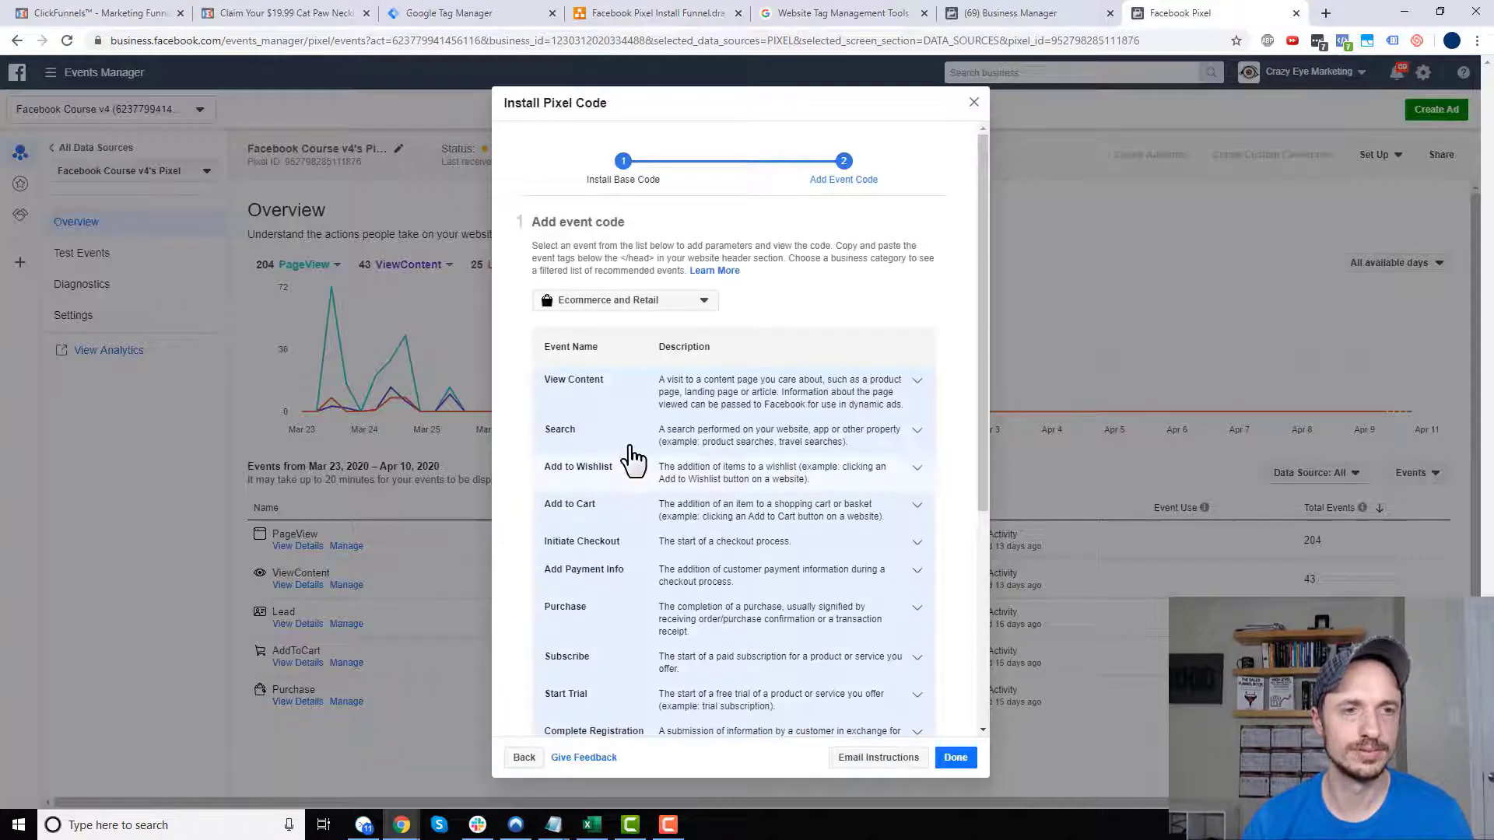
click(756, 392)
scroll(773, 401, down, 7)
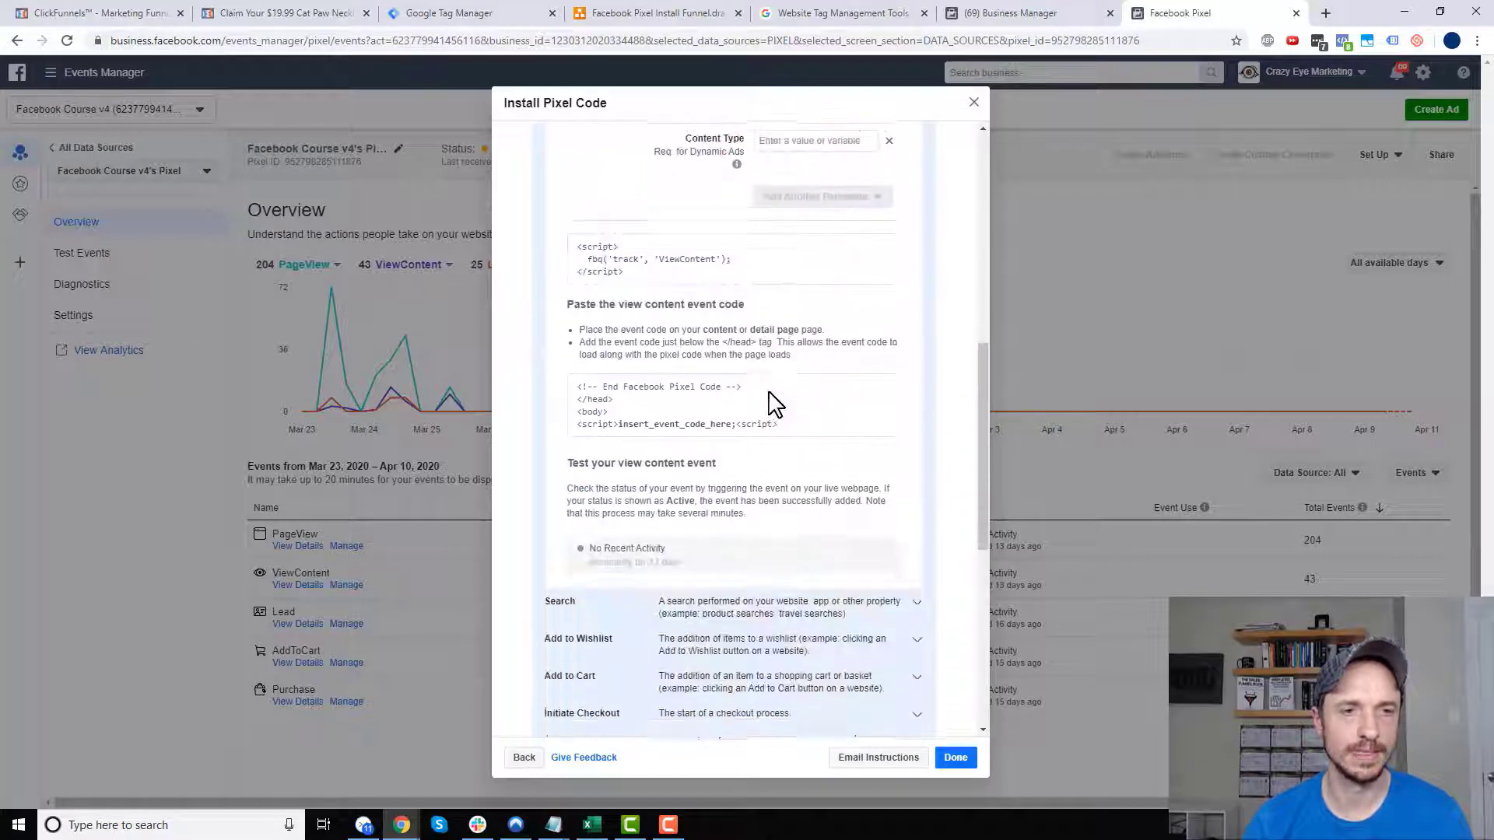
click(735, 341)
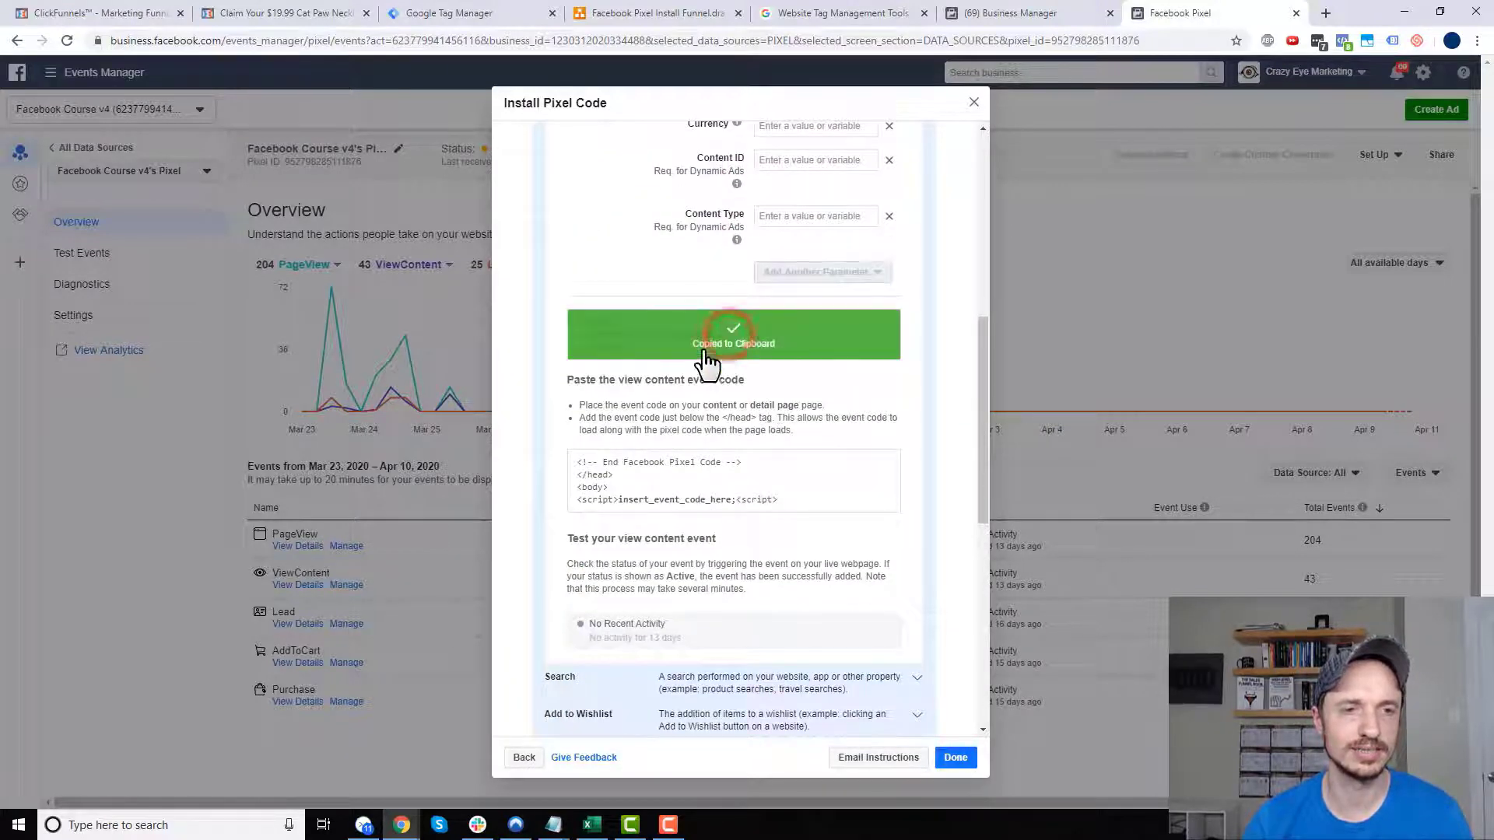
click(449, 13)
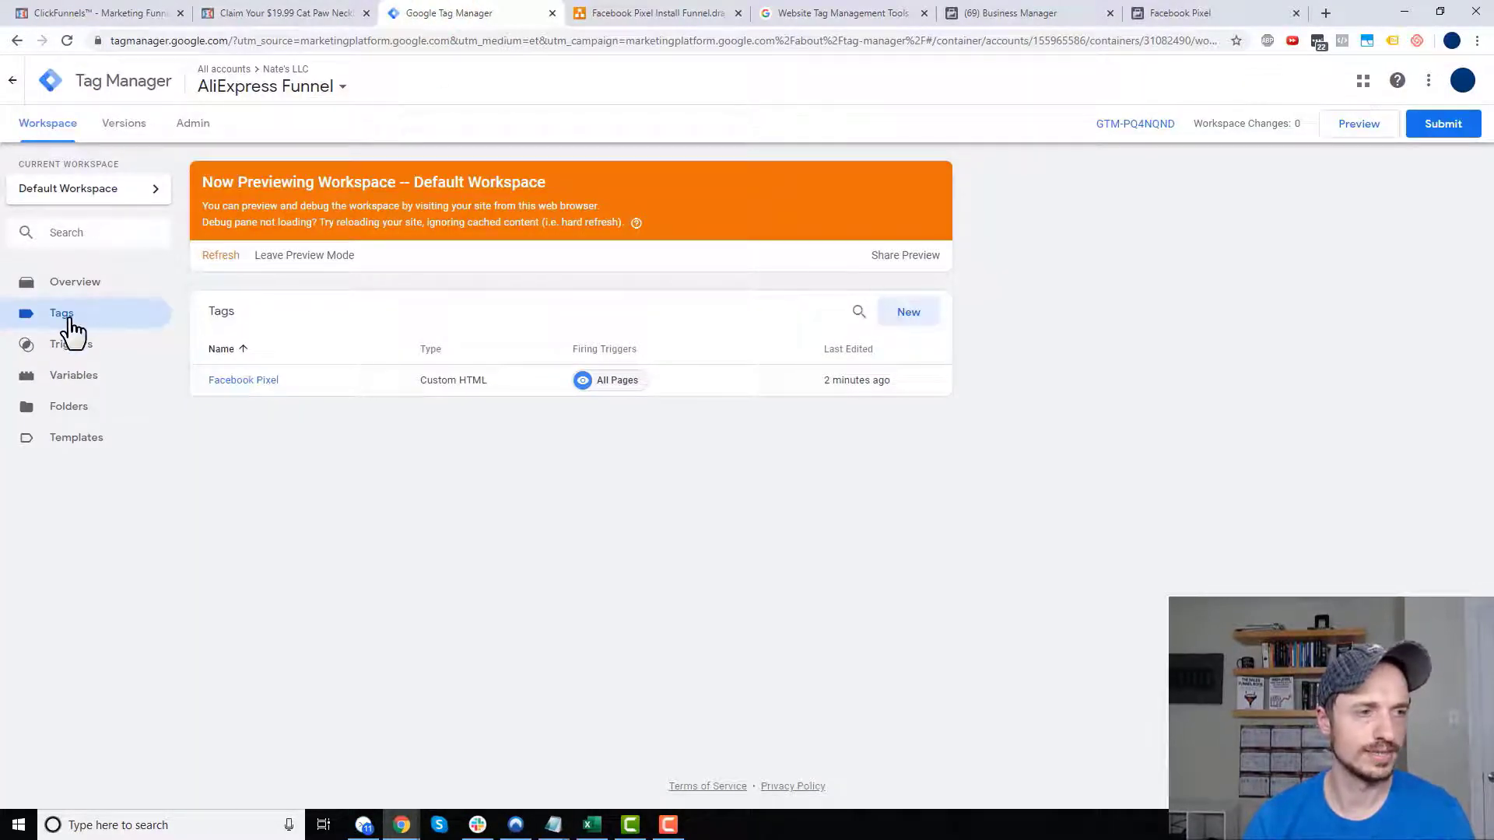
- Create a new tag named 'FB - ViewContent'
click(909, 315)
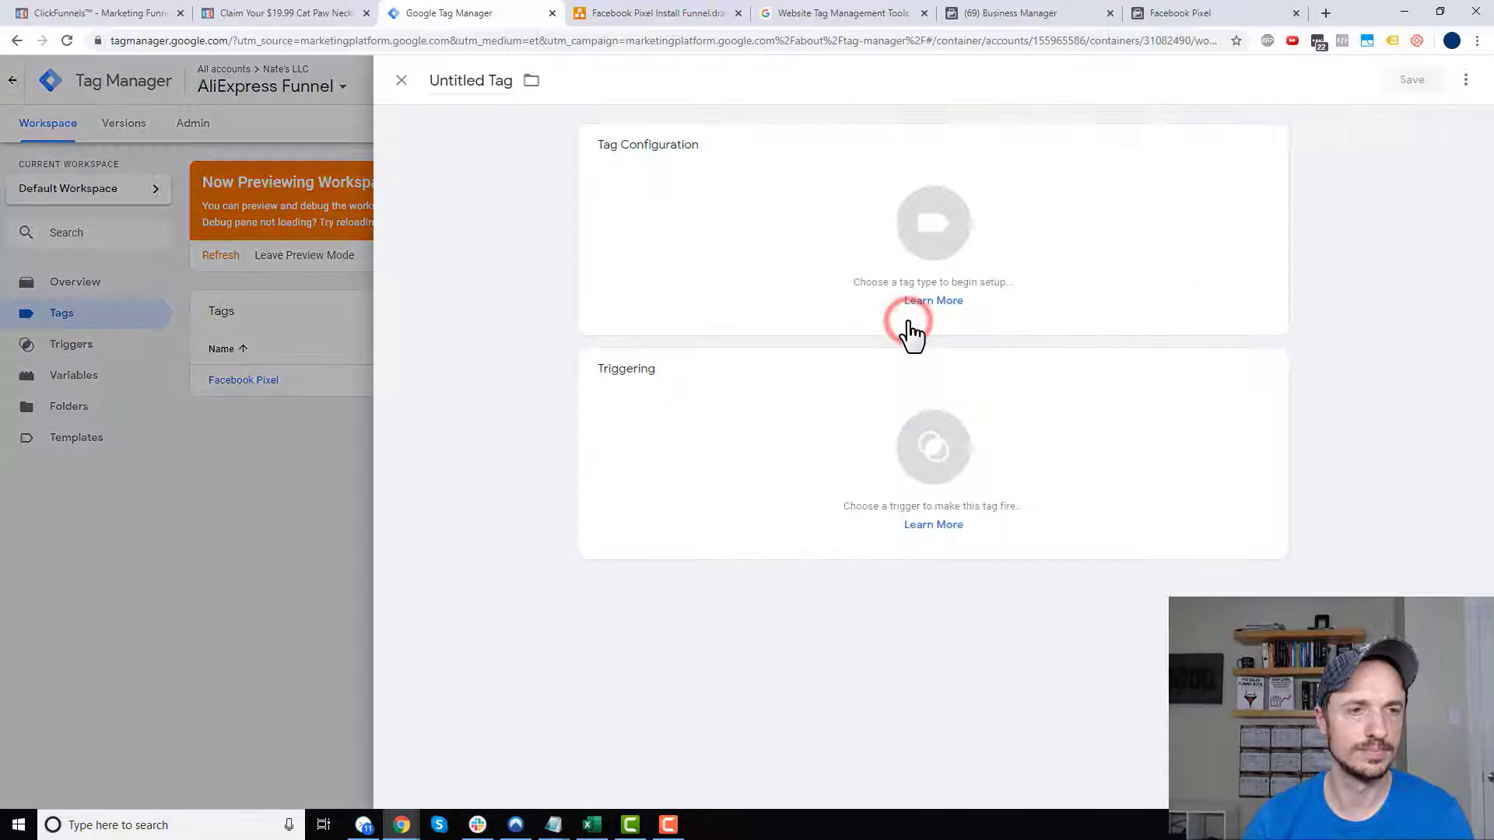
click(484, 82)
text(FB)
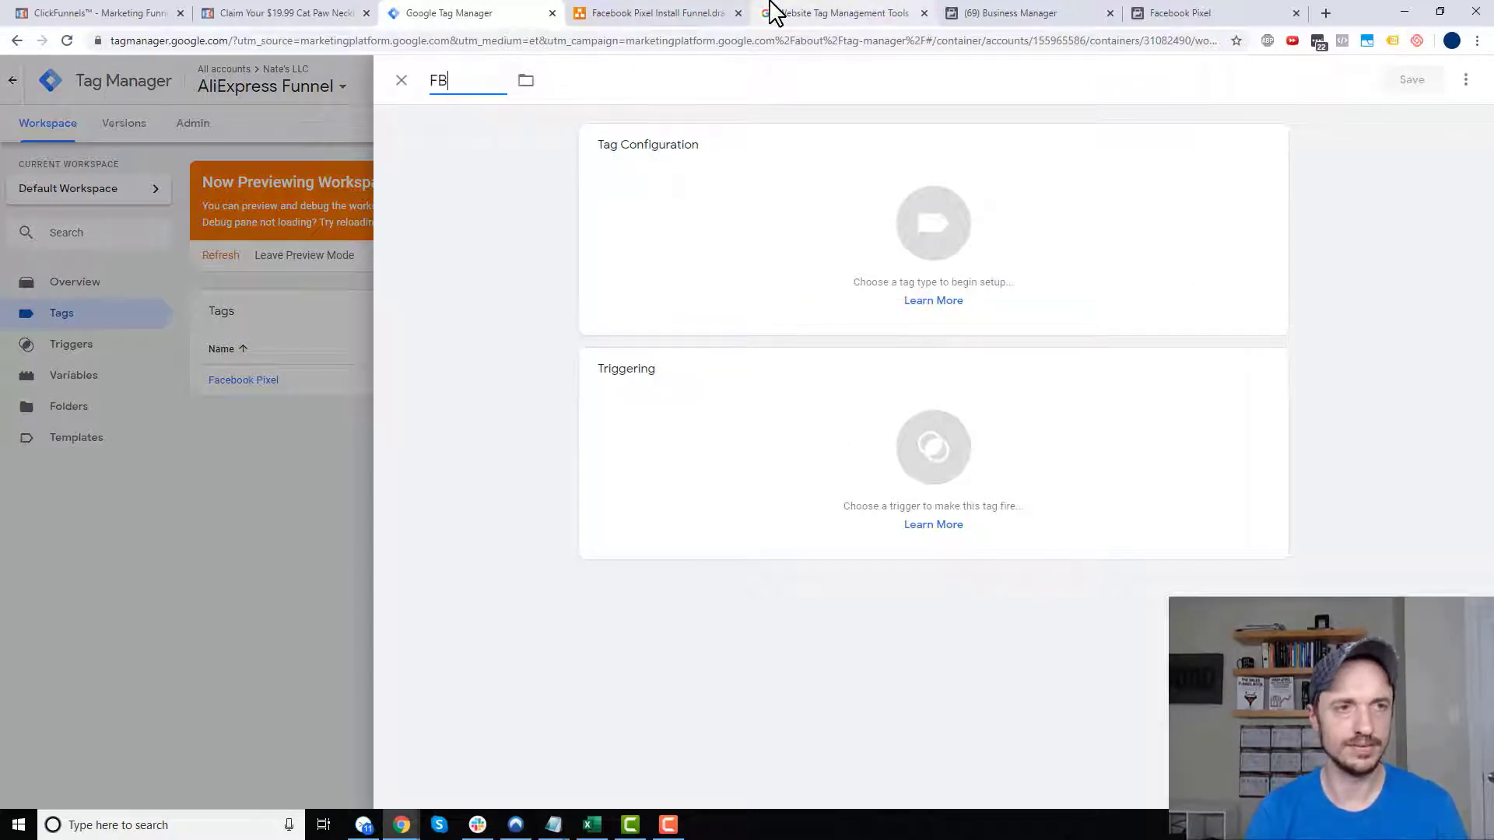
text(: ViewContent)
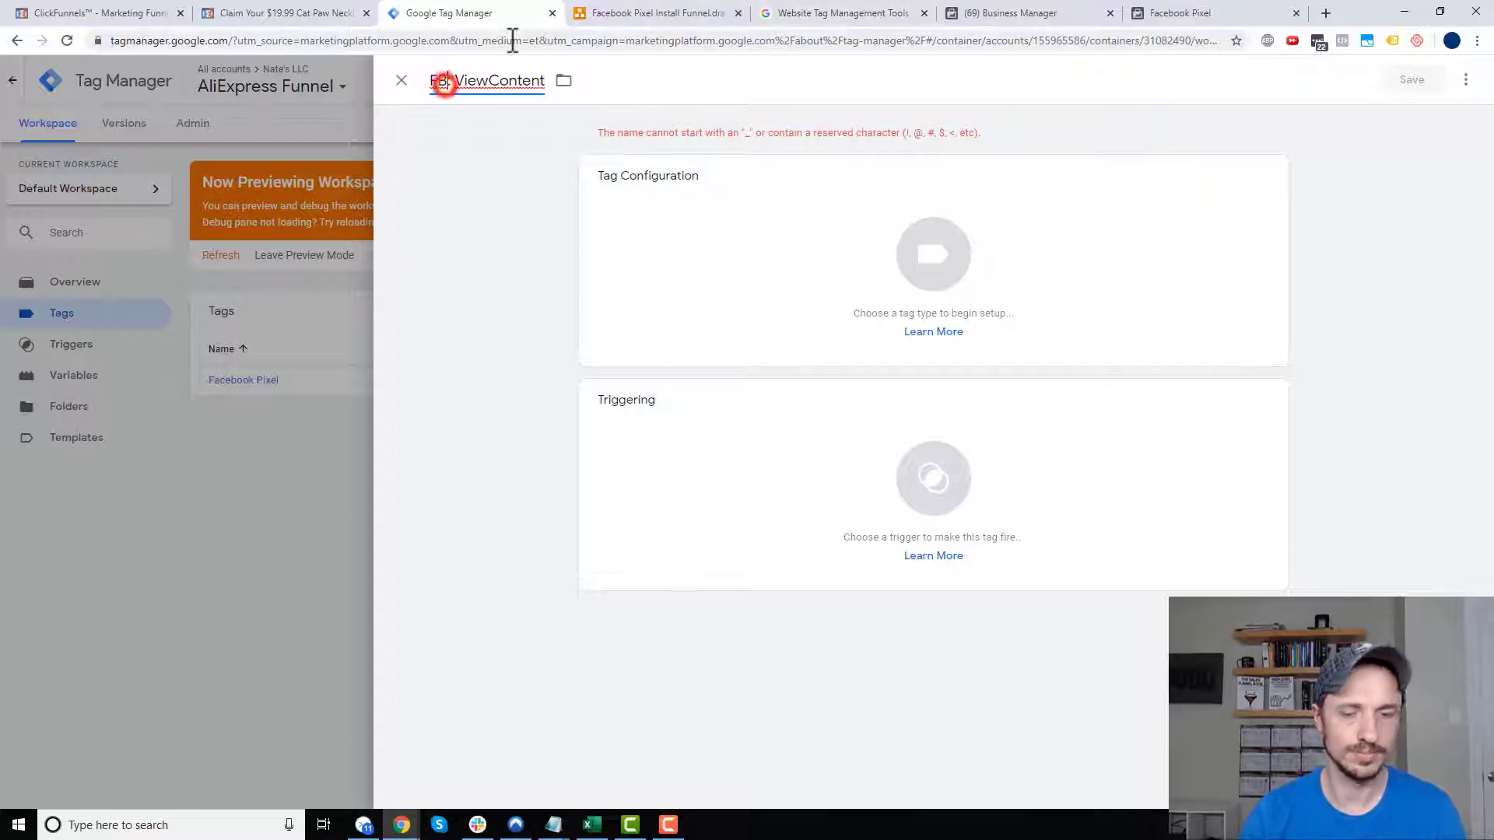
key(BackSpace)
text(-)
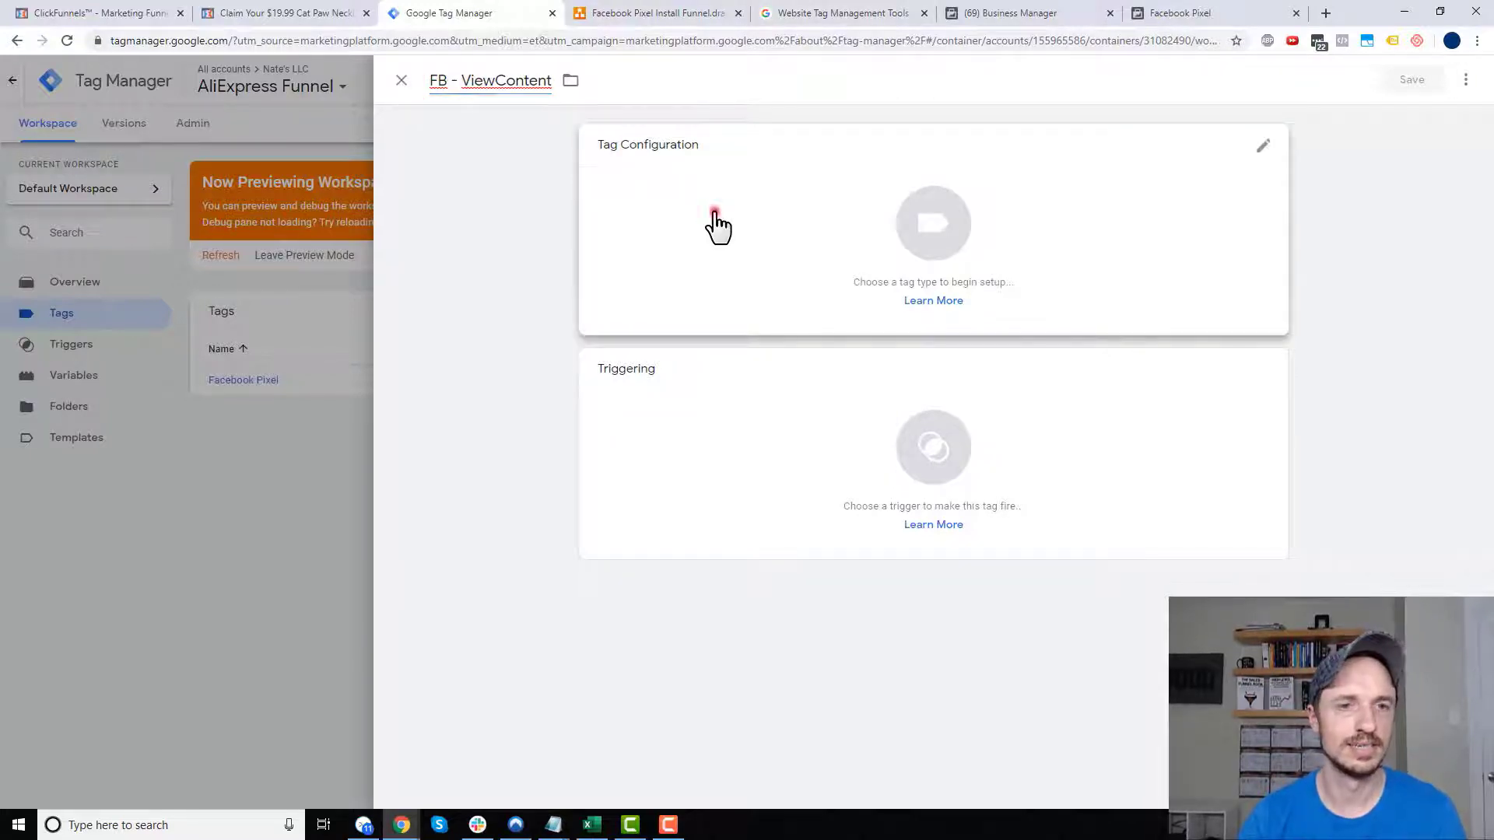
- Make it a Custom HTML tag with the pasted ViewContent script and save it without a trigger
click(715, 218)
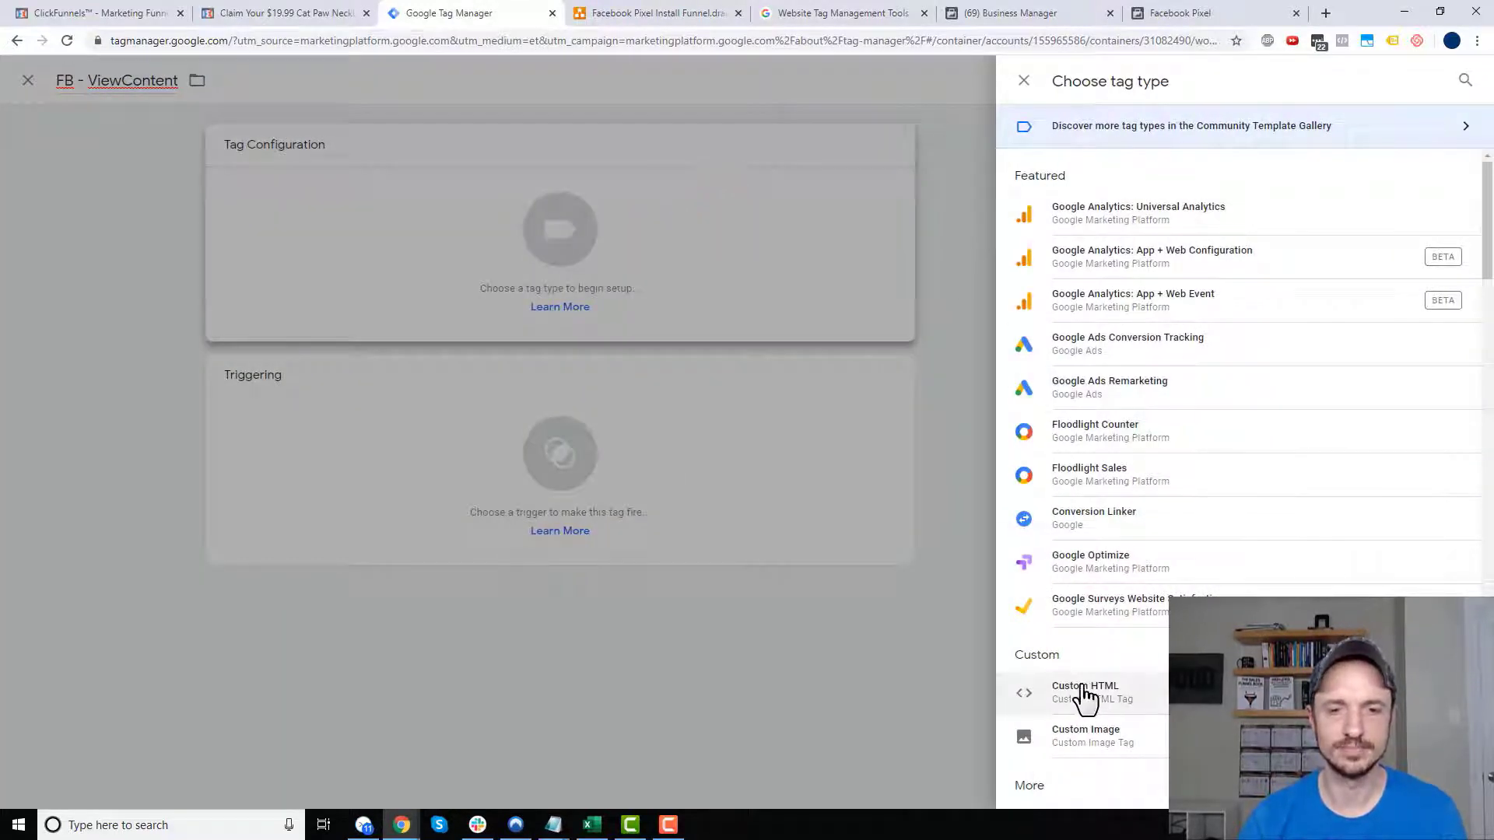
click(1074, 693)
click(769, 343)
key(ctrl+v)
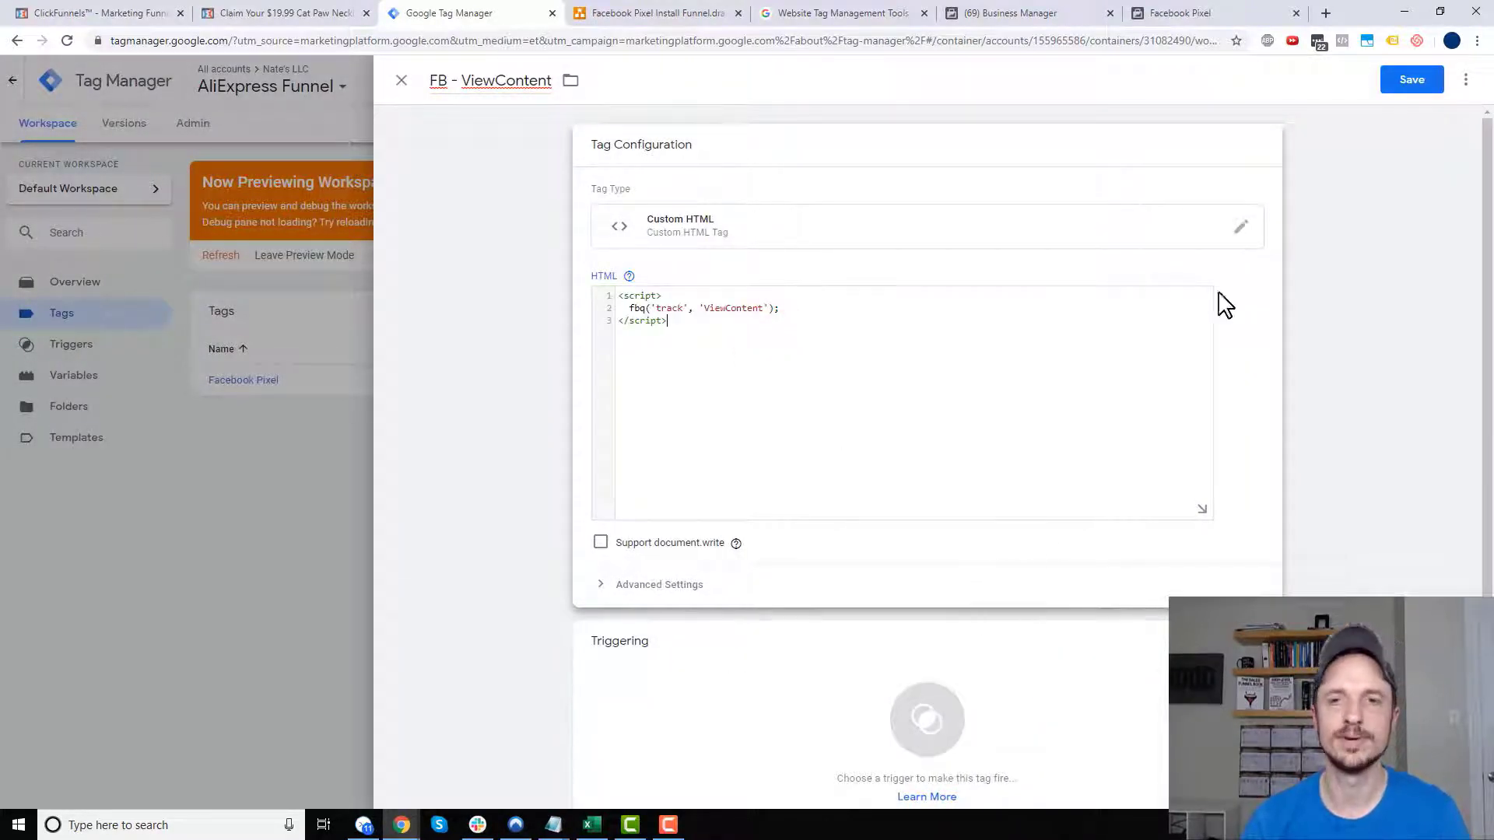
click(1394, 91)
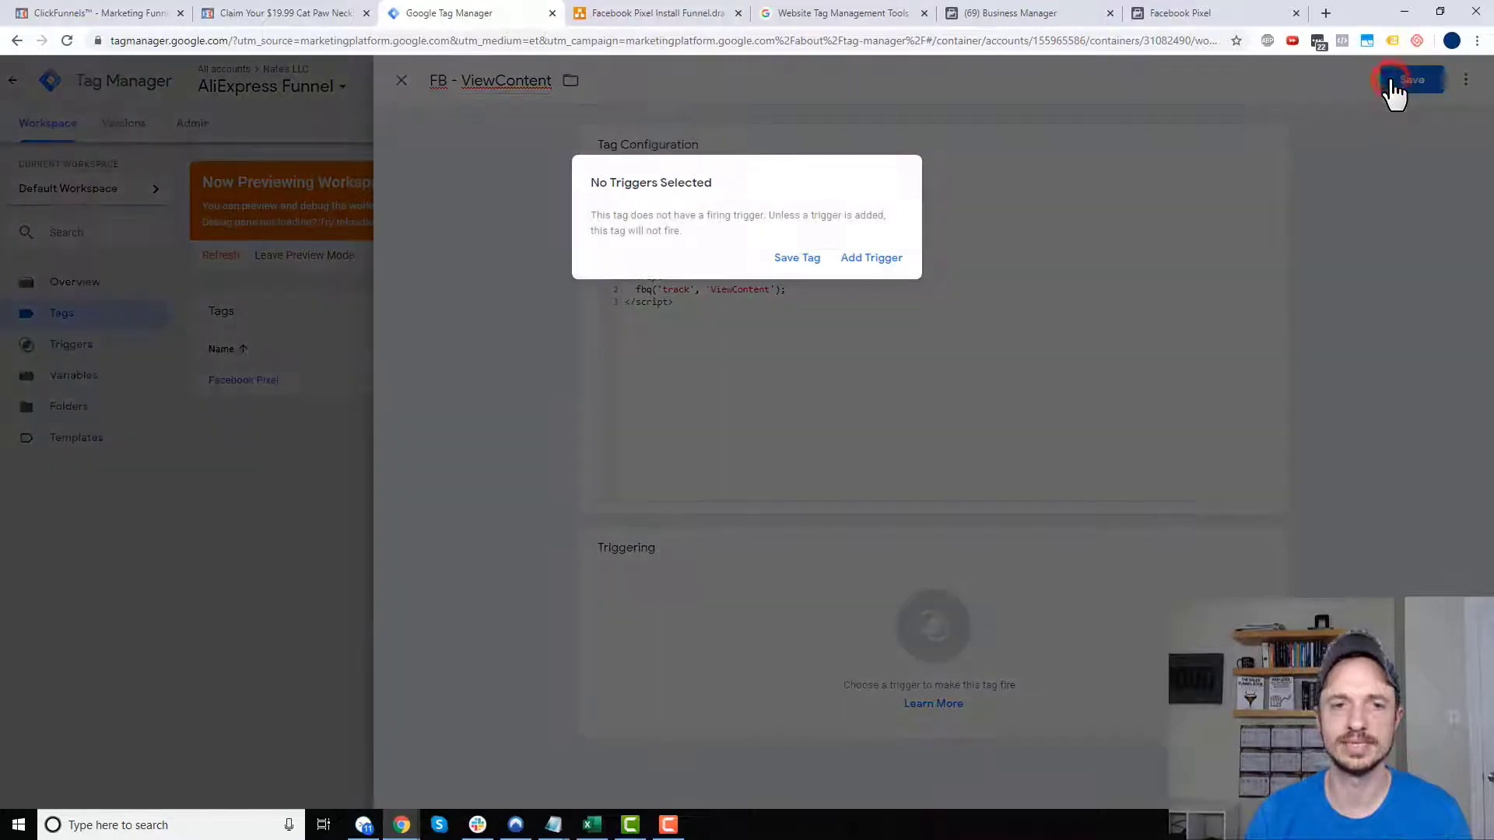
click(795, 258)
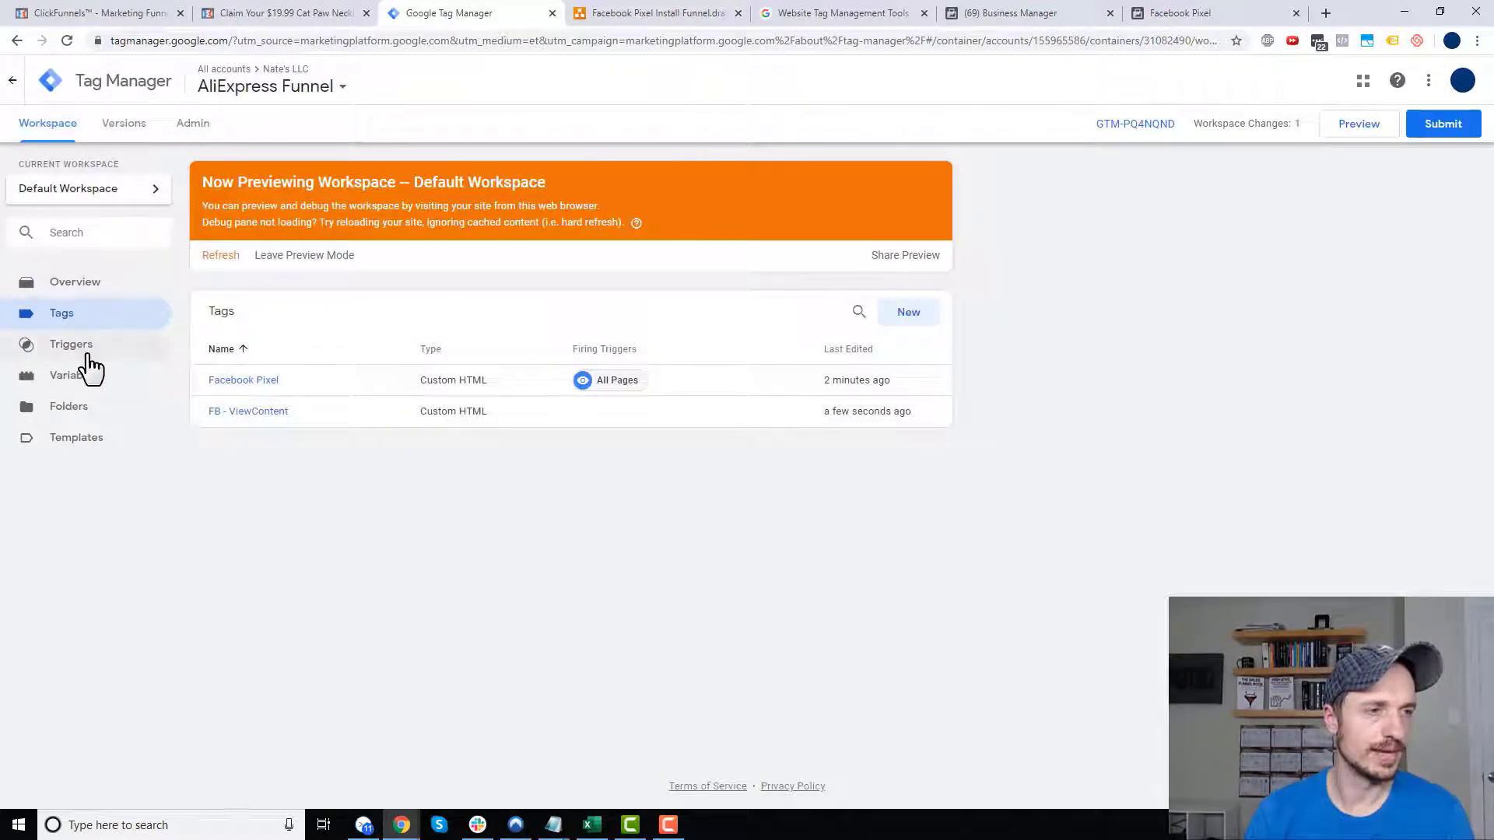
click(83, 352)
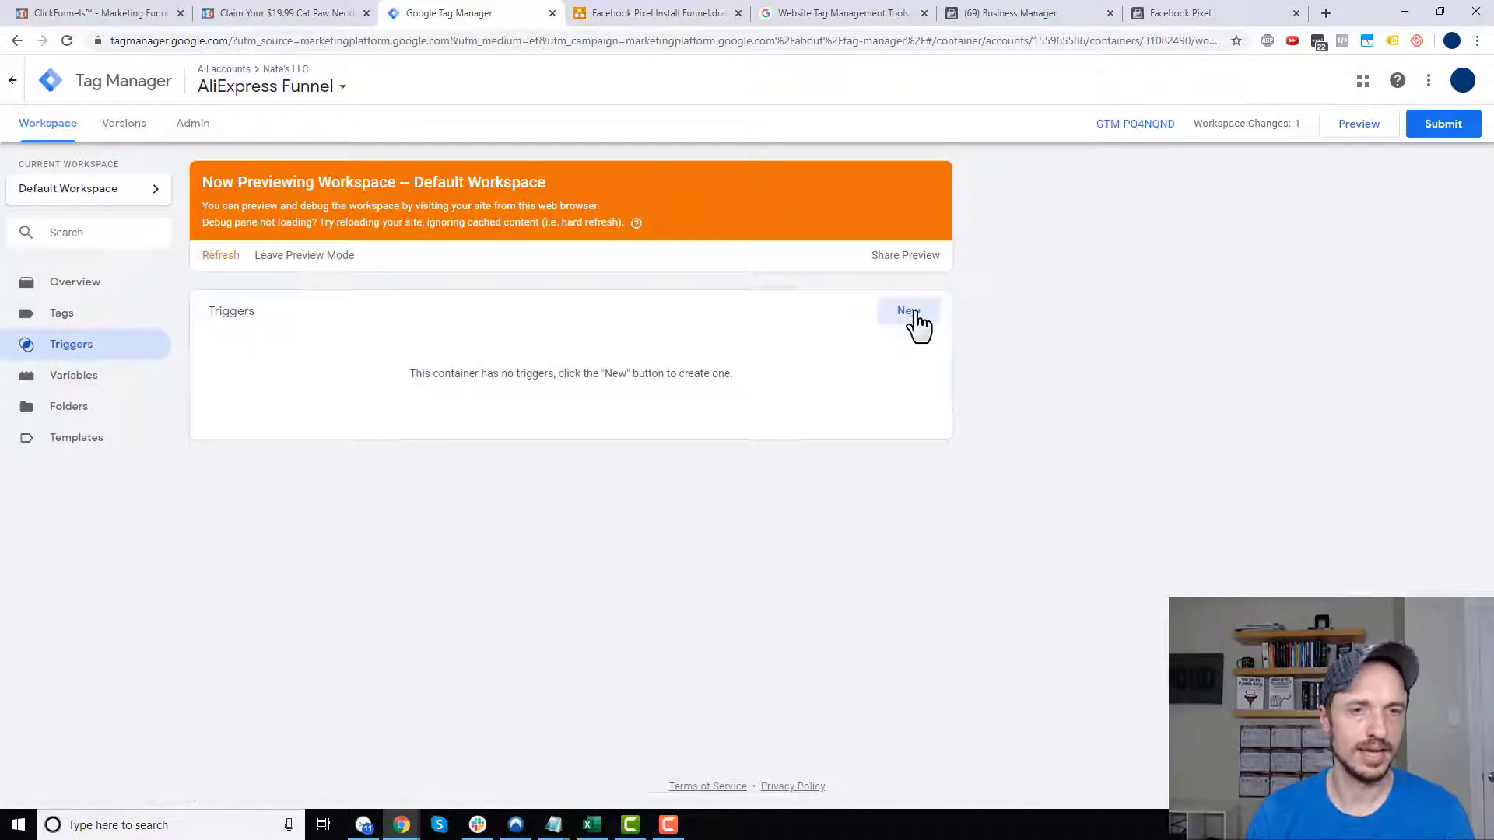
- Create a new Page View trigger named 'Order Form - View Content'
click(910, 315)
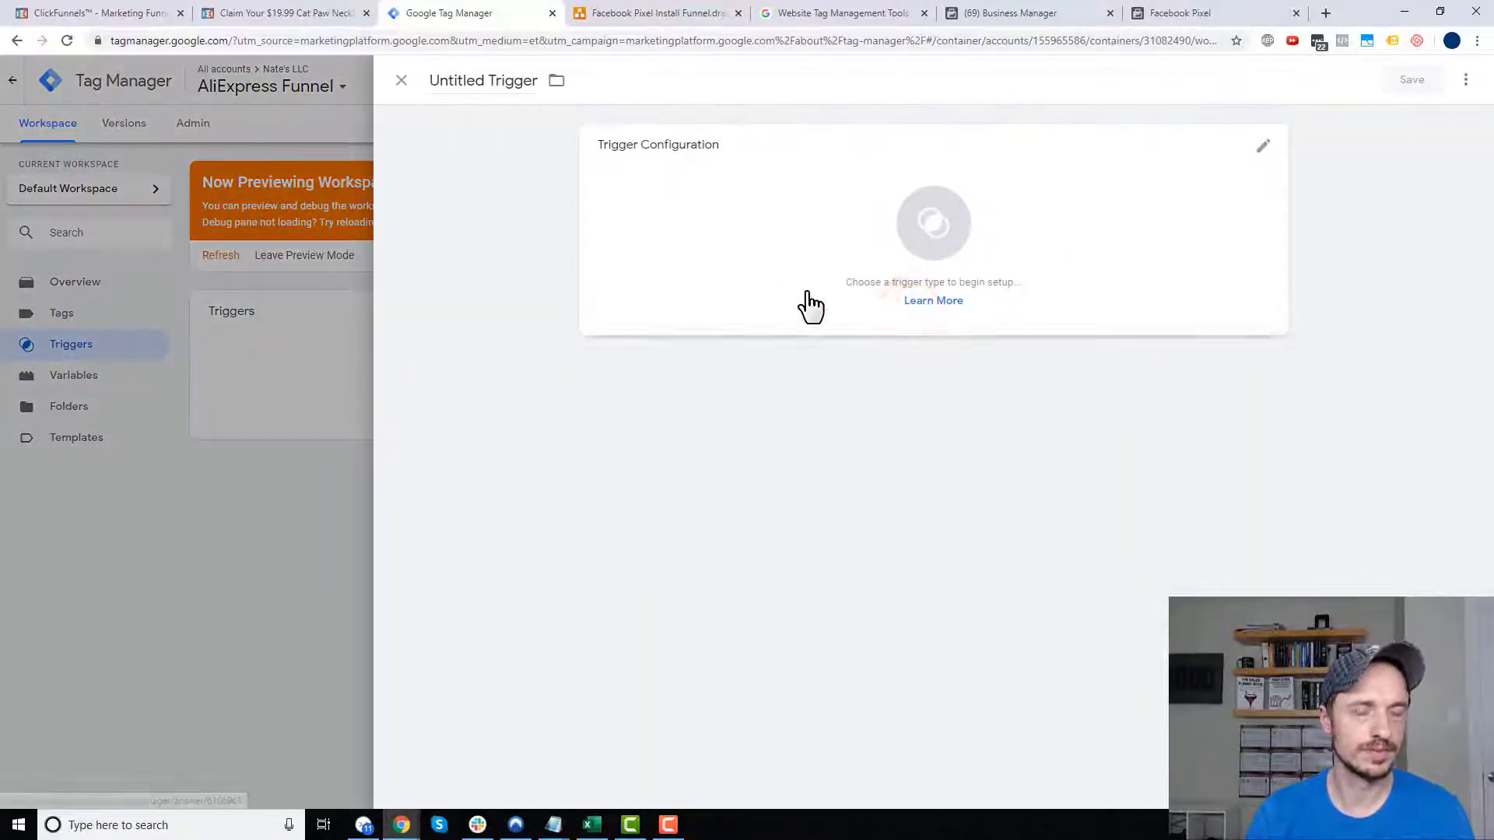
click(514, 80)
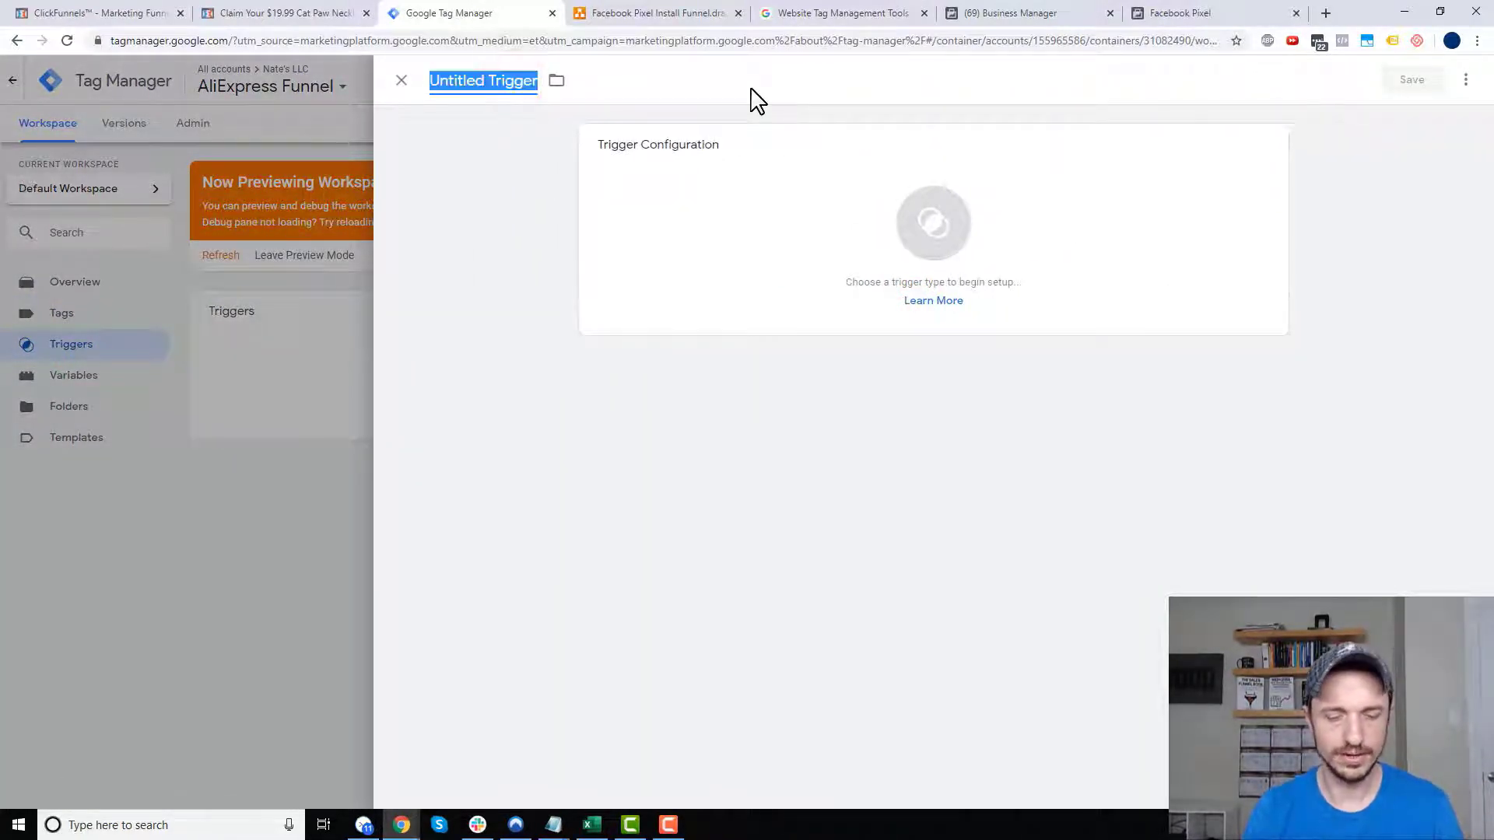
text(Order Form - View Content)
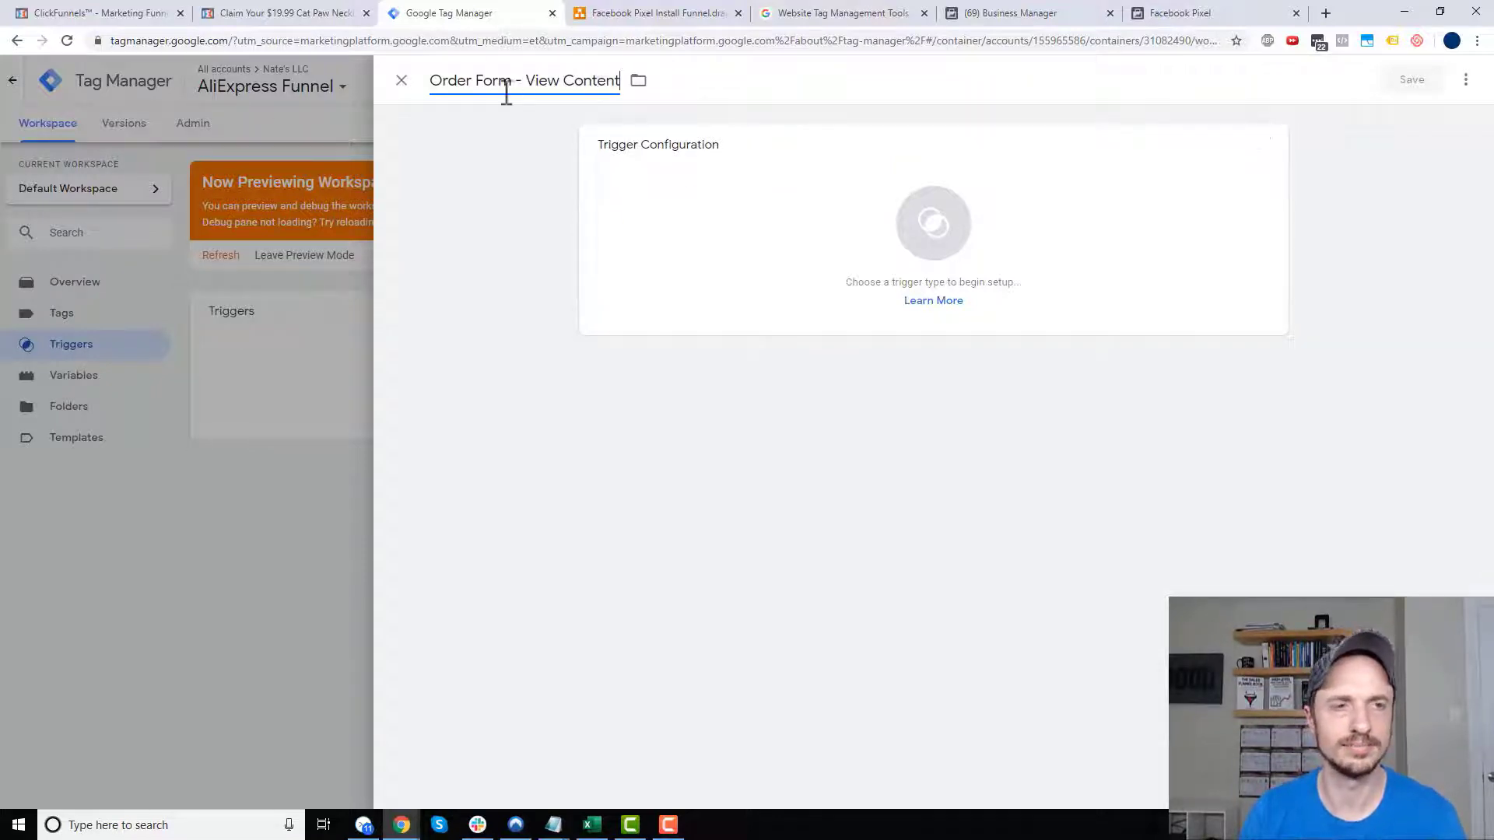
click(790, 227)
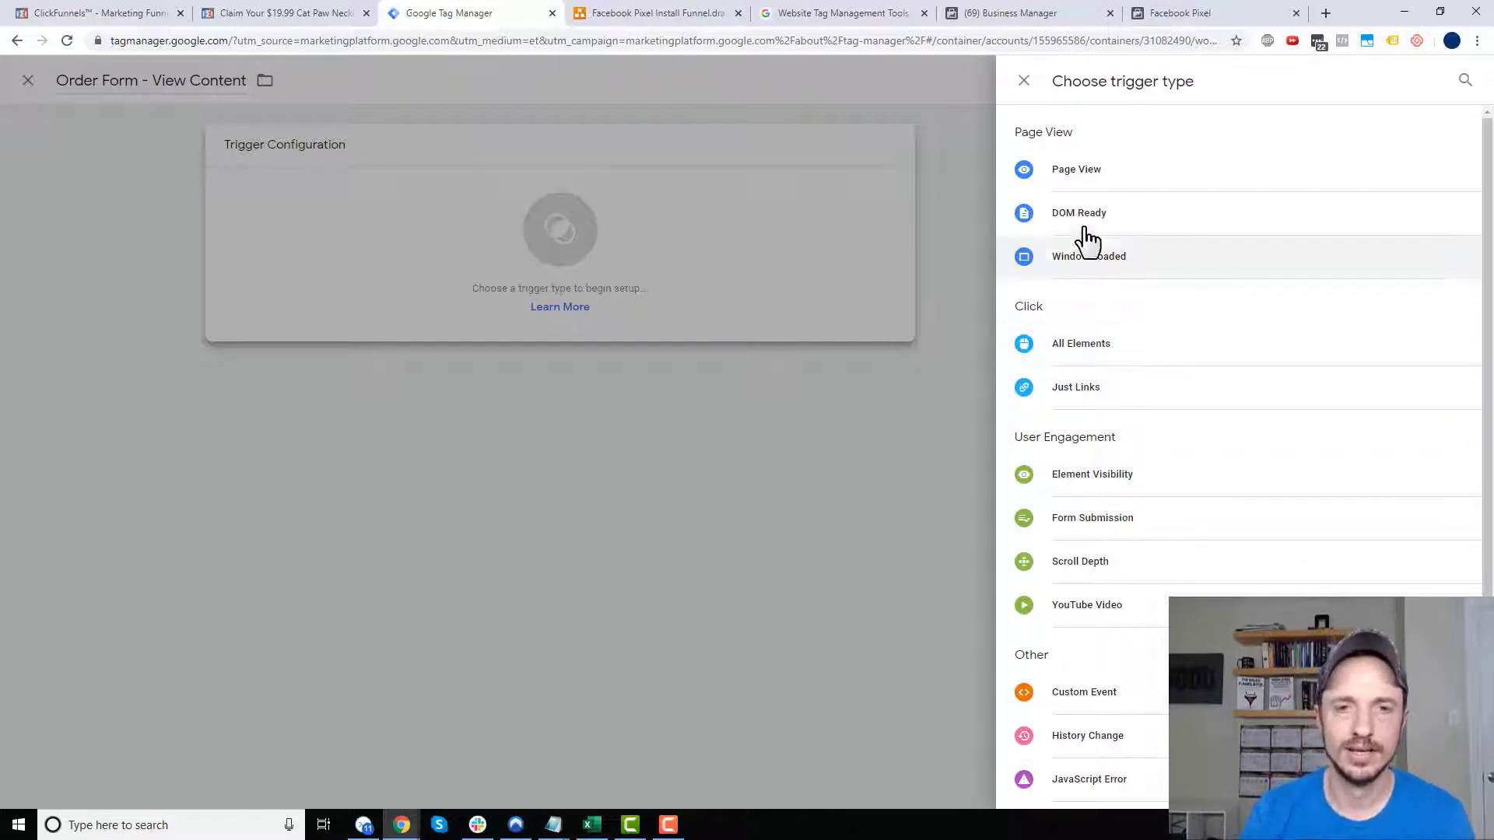
click(1078, 171)
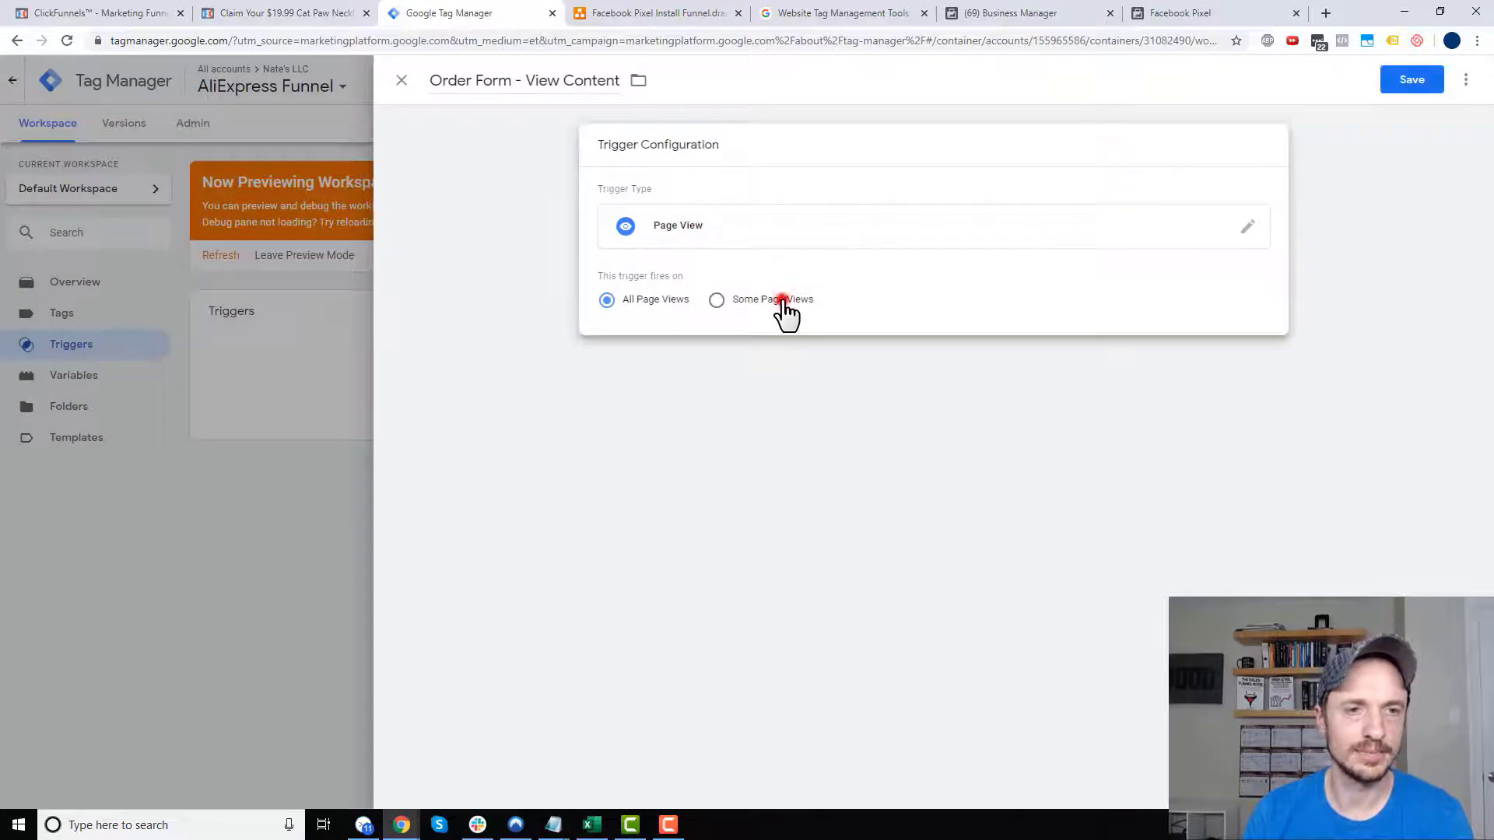
- Limit it to some page views with a Page Path condition matching 'cat', taken from the Cat Paw page address
click(782, 300)
click(748, 366)
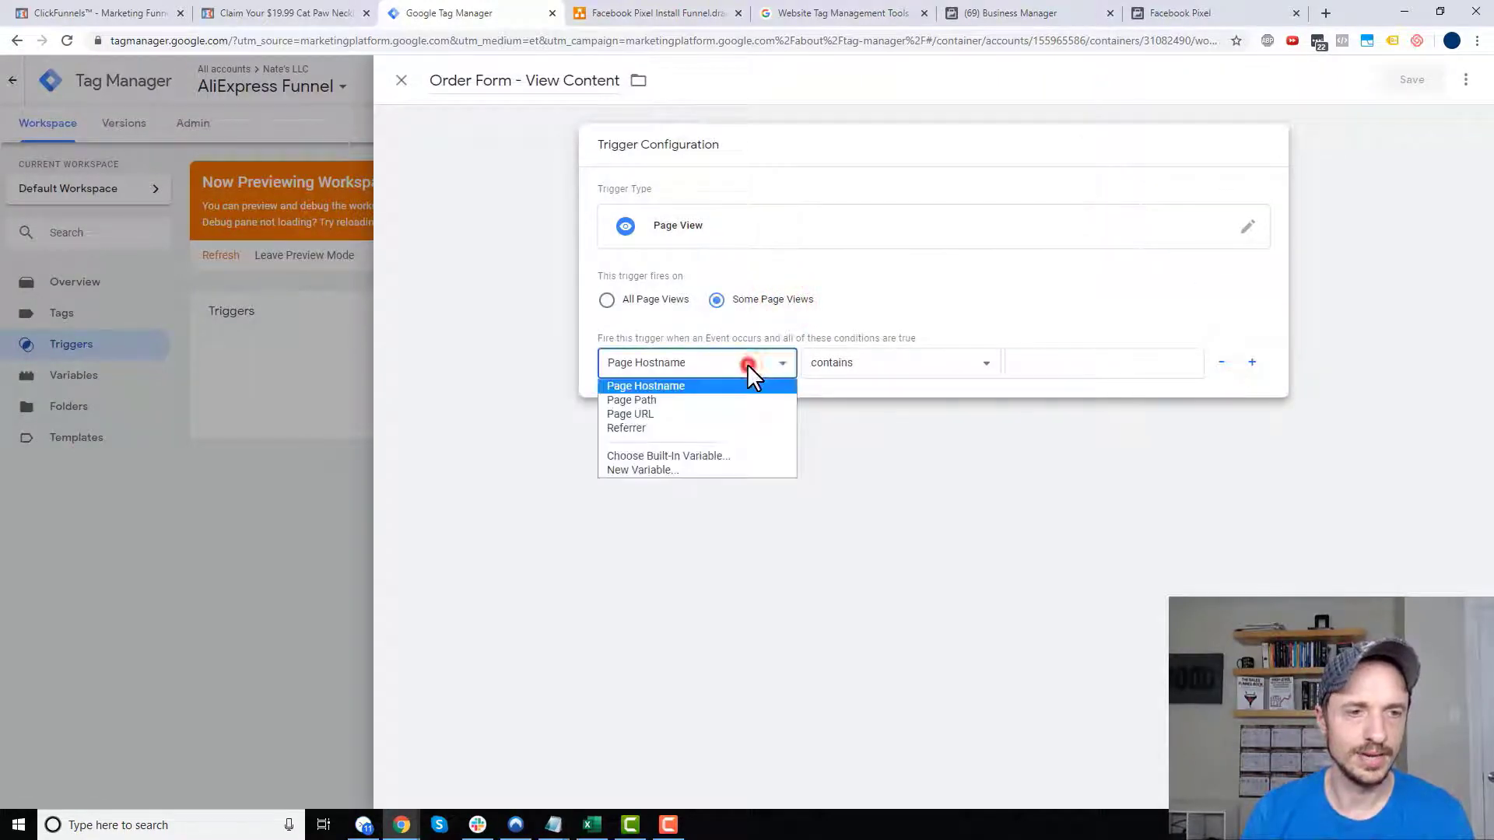
click(694, 399)
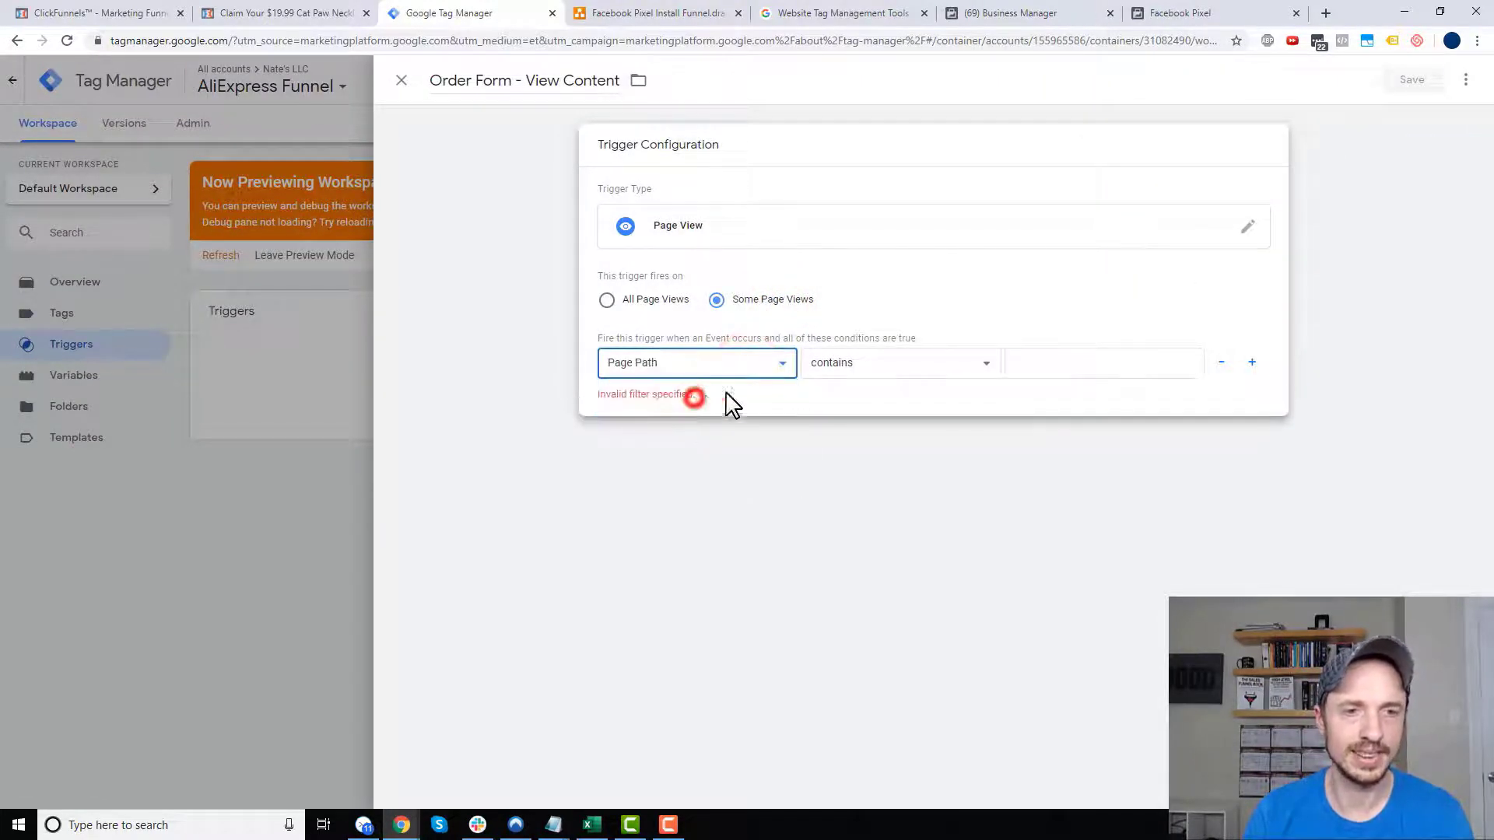
click(1070, 366)
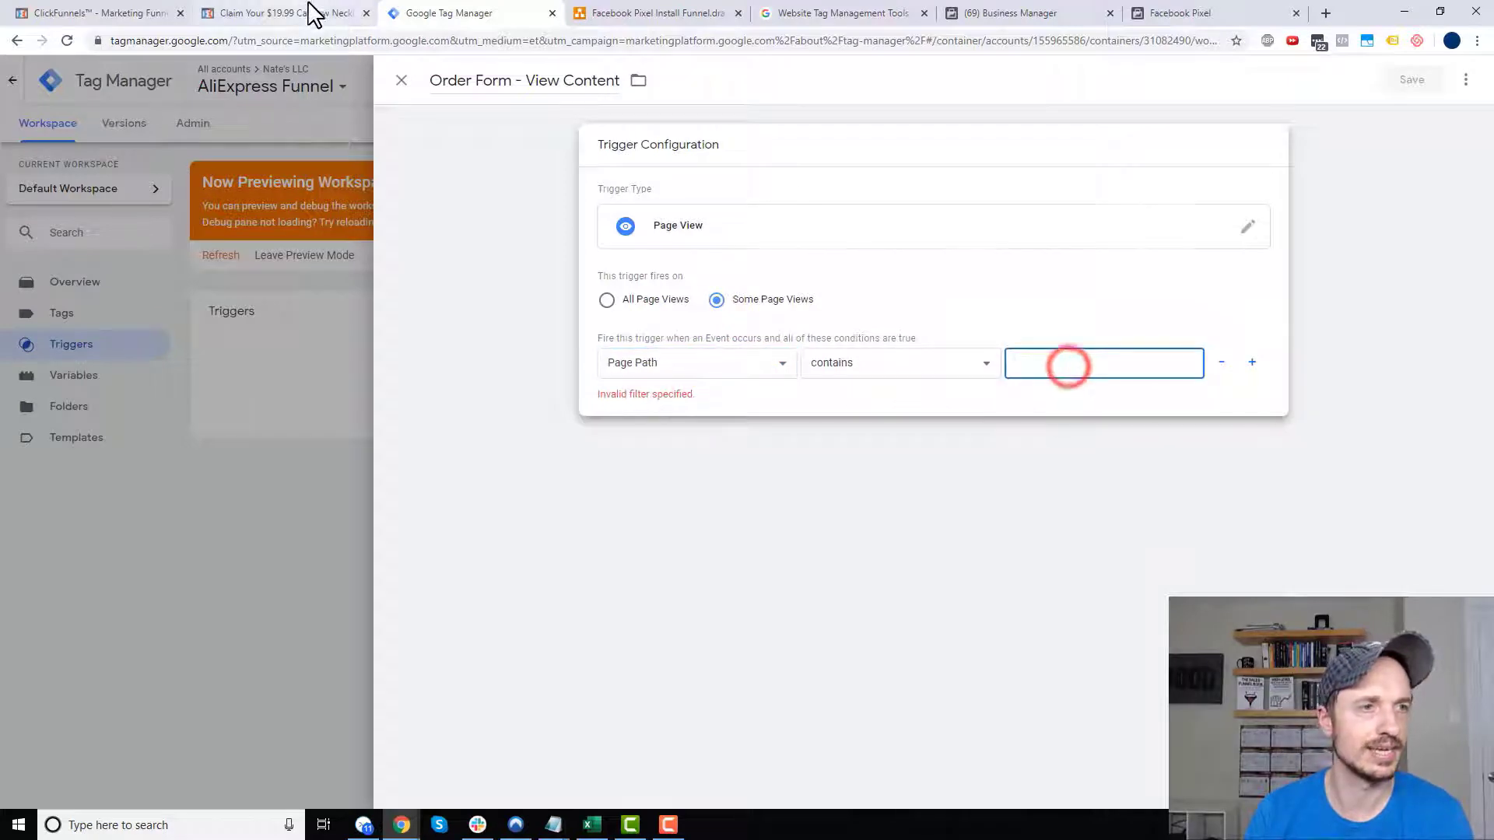
click(316, 13)
click(306, 42)
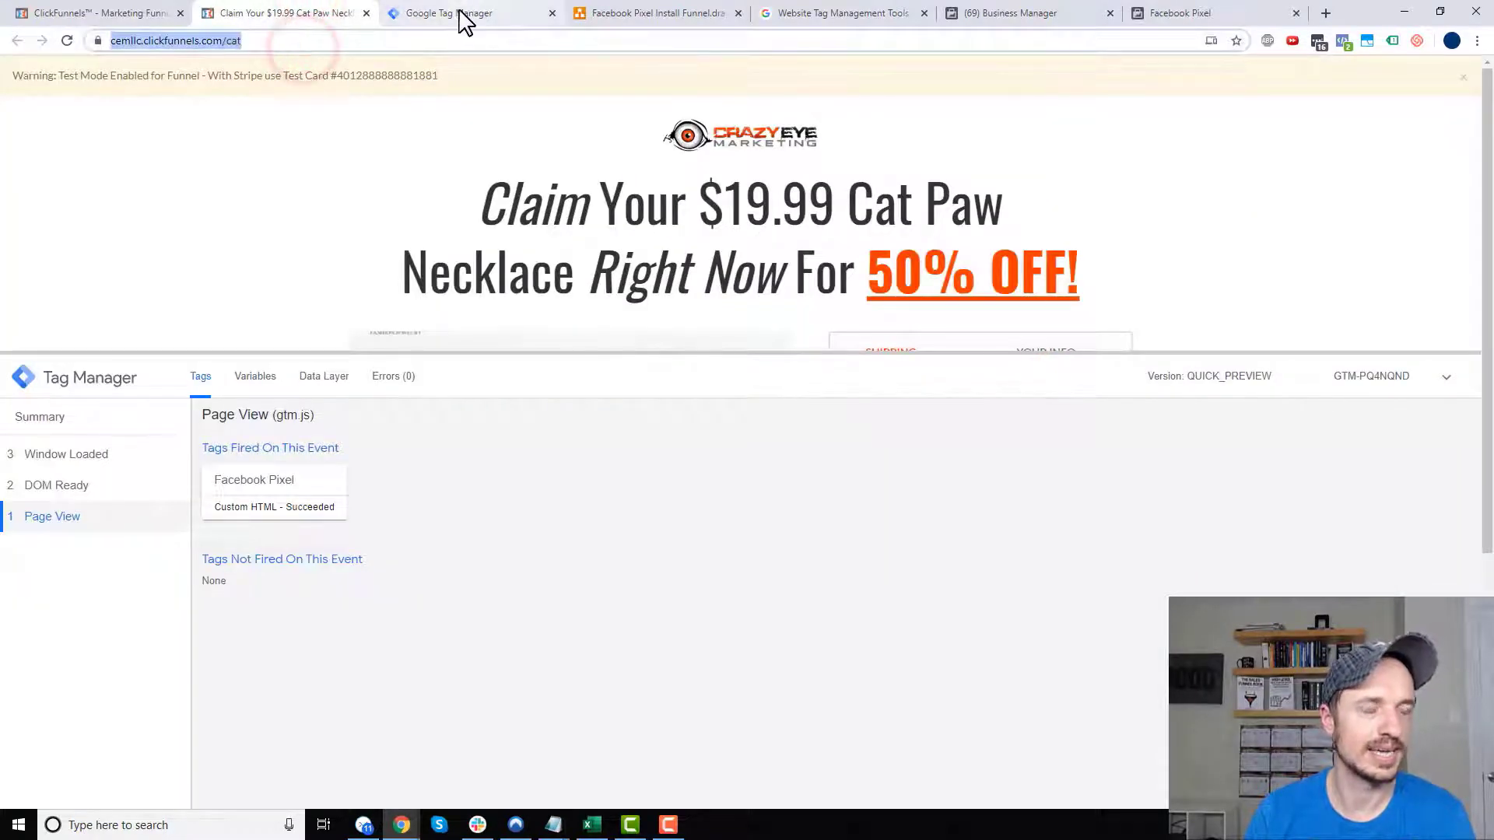
key(ctrl+Tab)
text(cat)
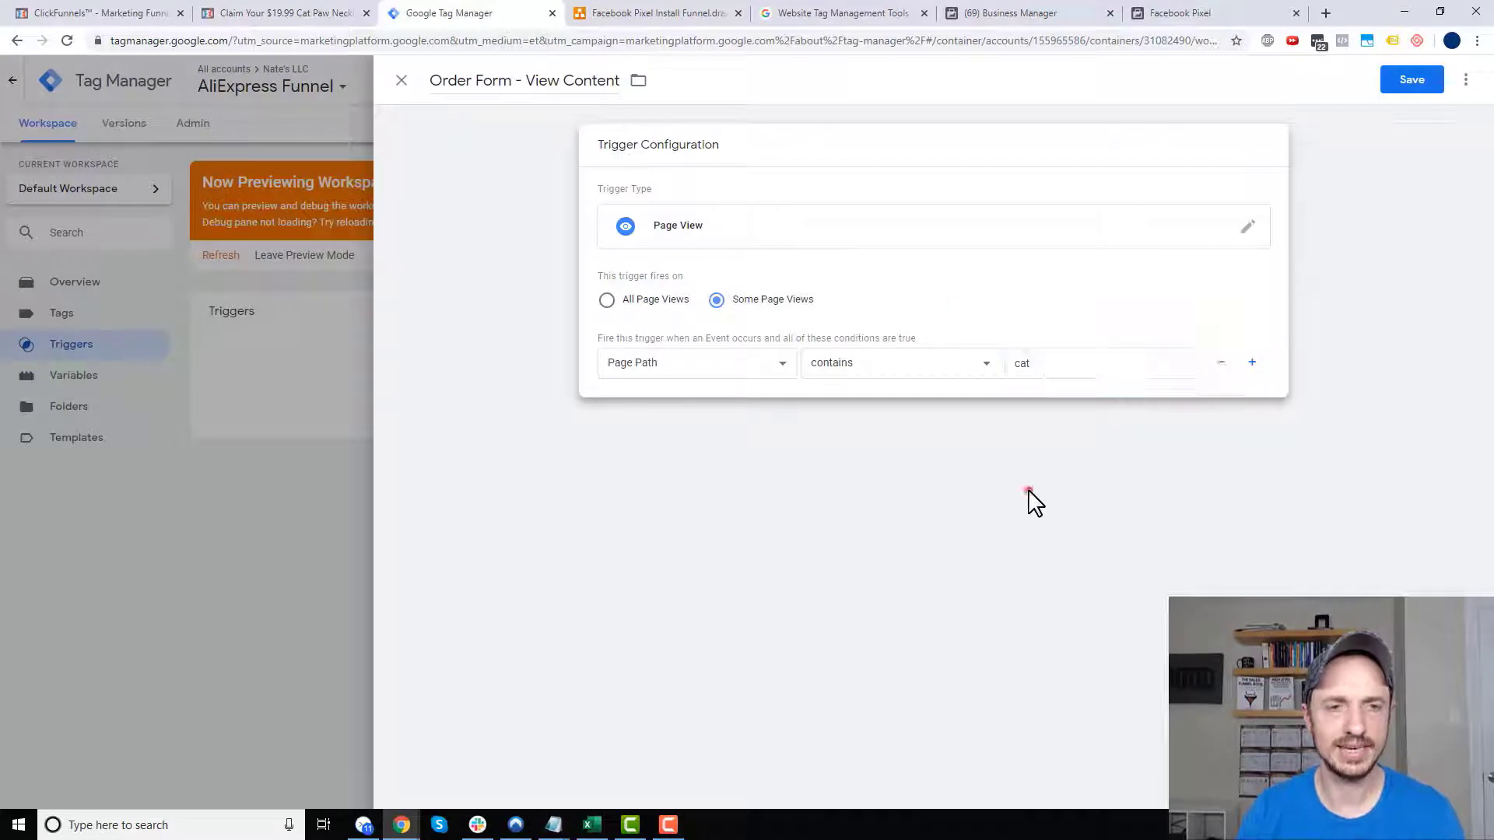
- Change the Page Path condition operator to equals and save the trigger
click(1028, 495)
click(682, 274)
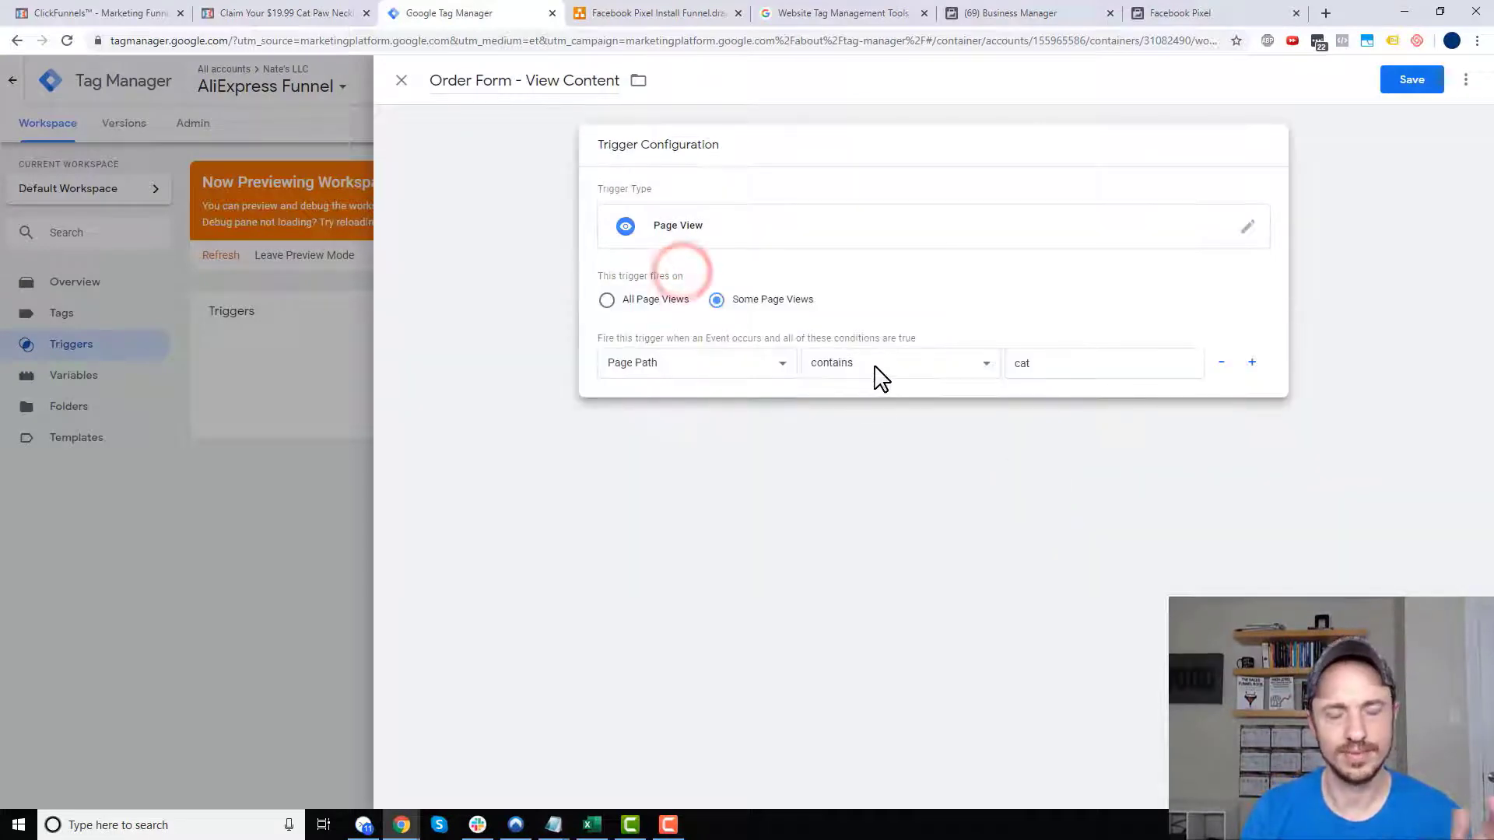
click(307, 14)
click(268, 40)
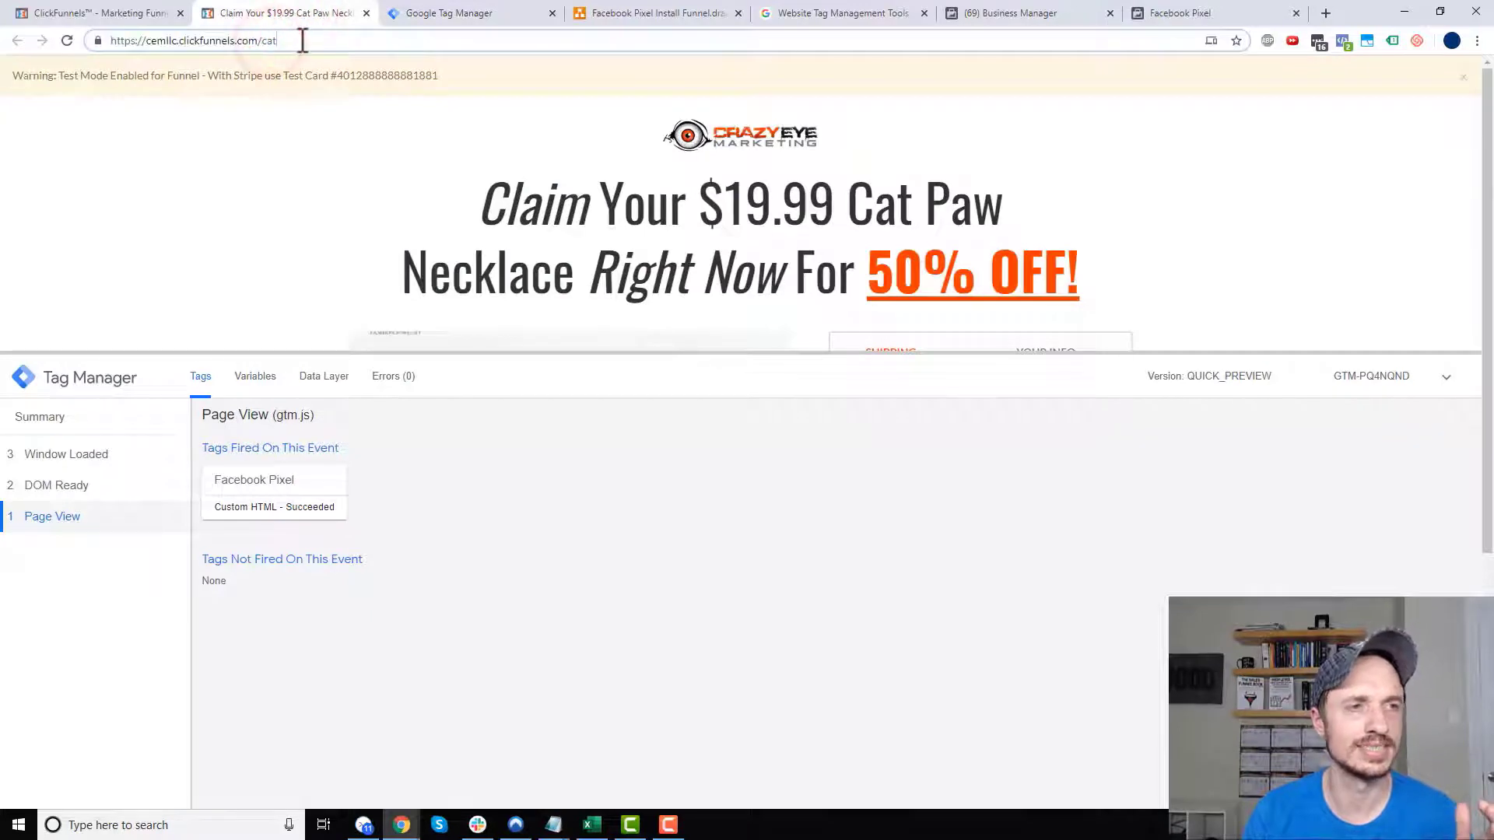
click(433, 14)
click(939, 370)
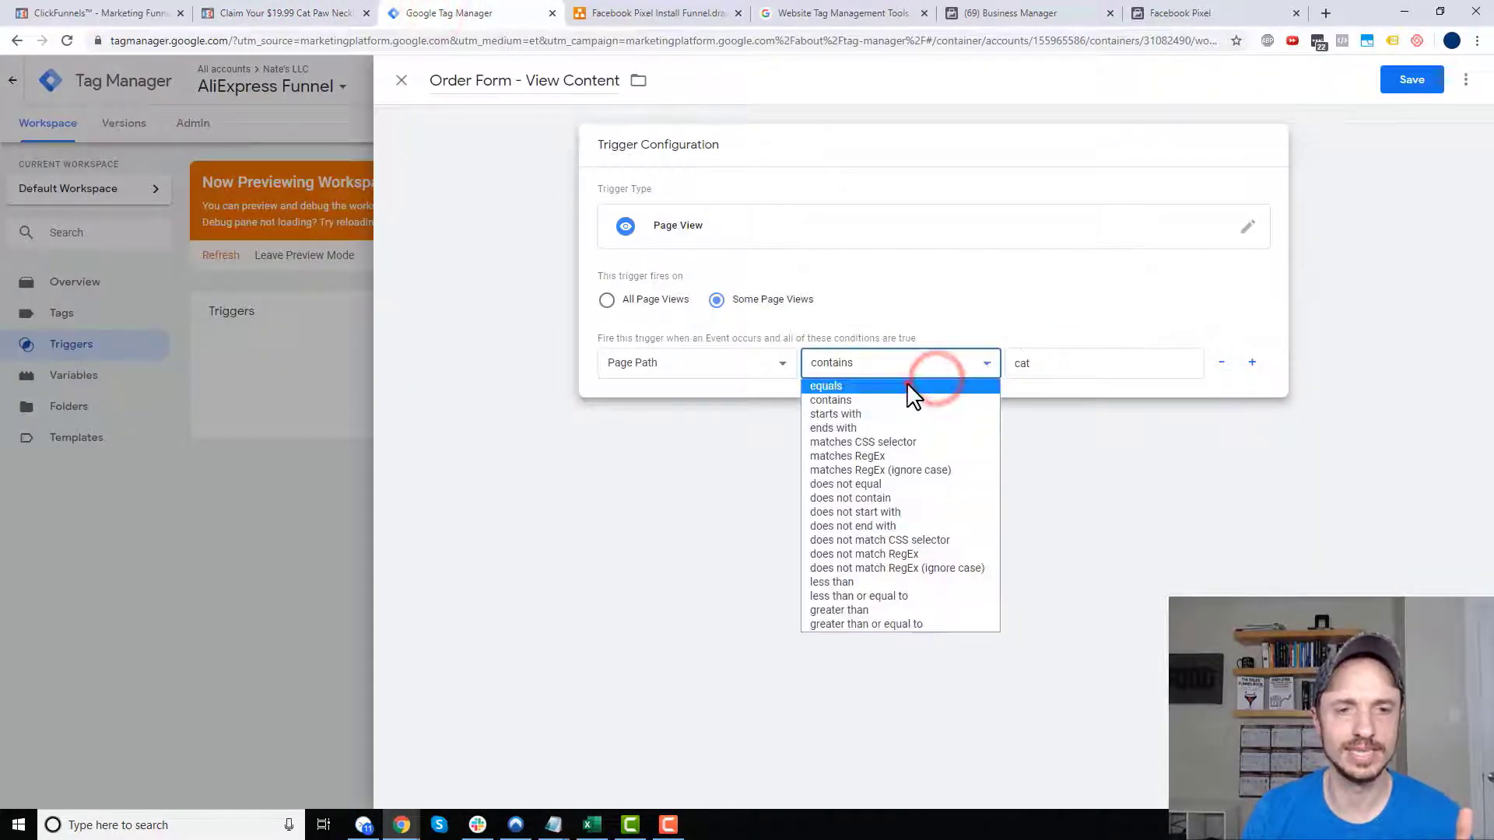
click(907, 385)
click(1070, 446)
click(688, 263)
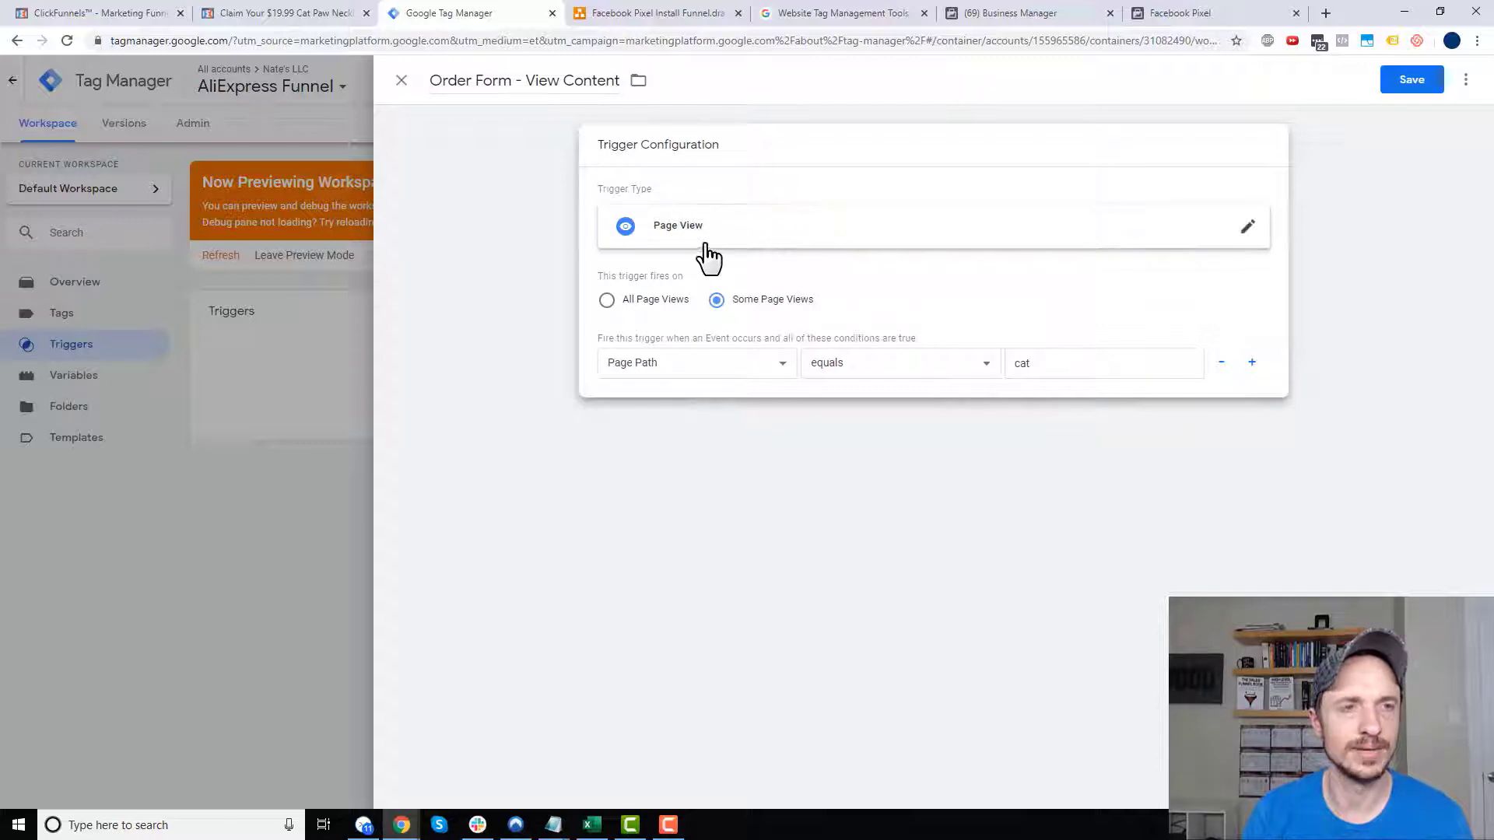
click(1405, 87)
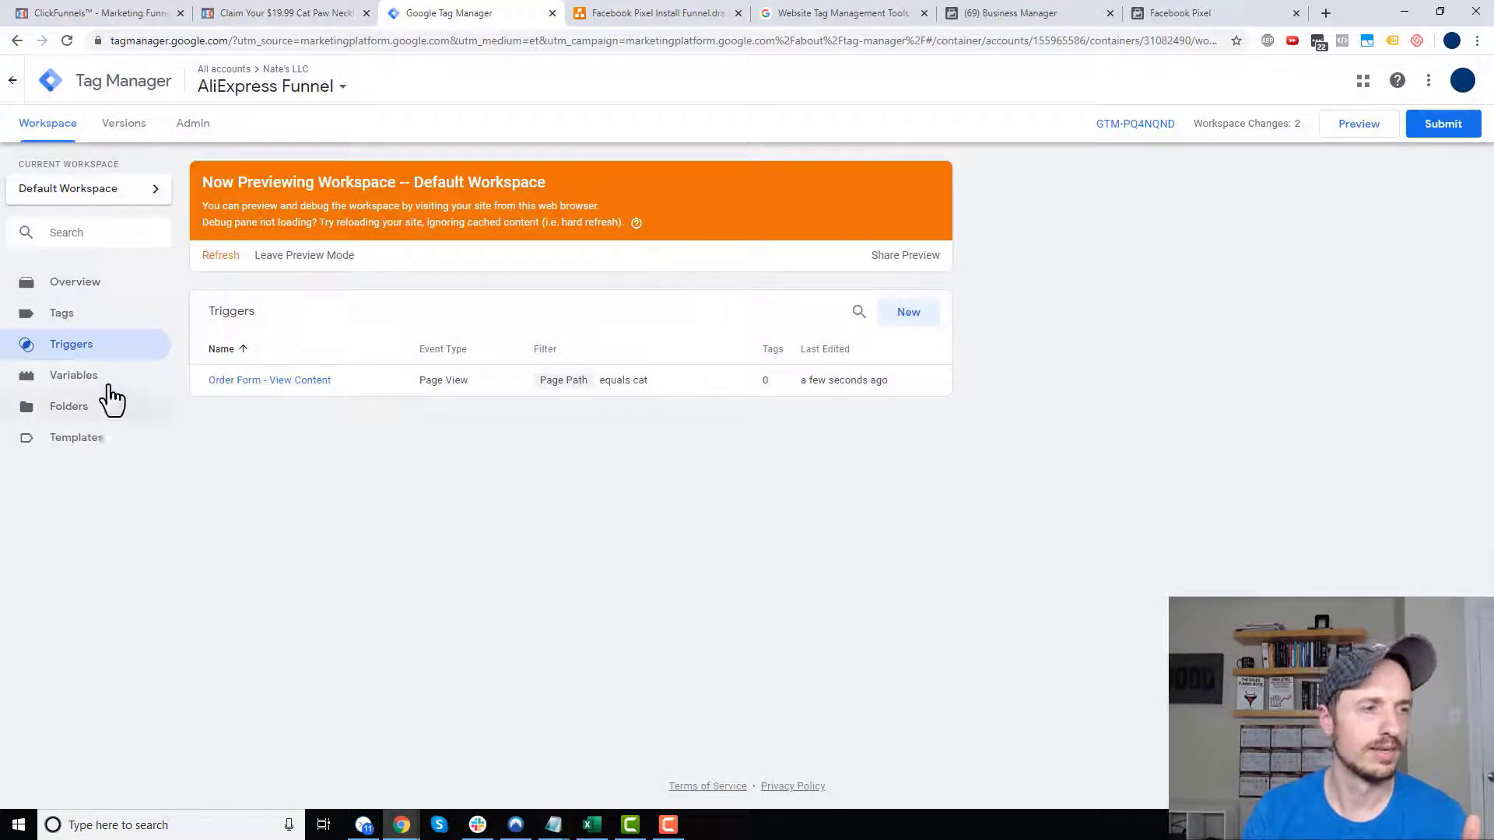
click(98, 319)
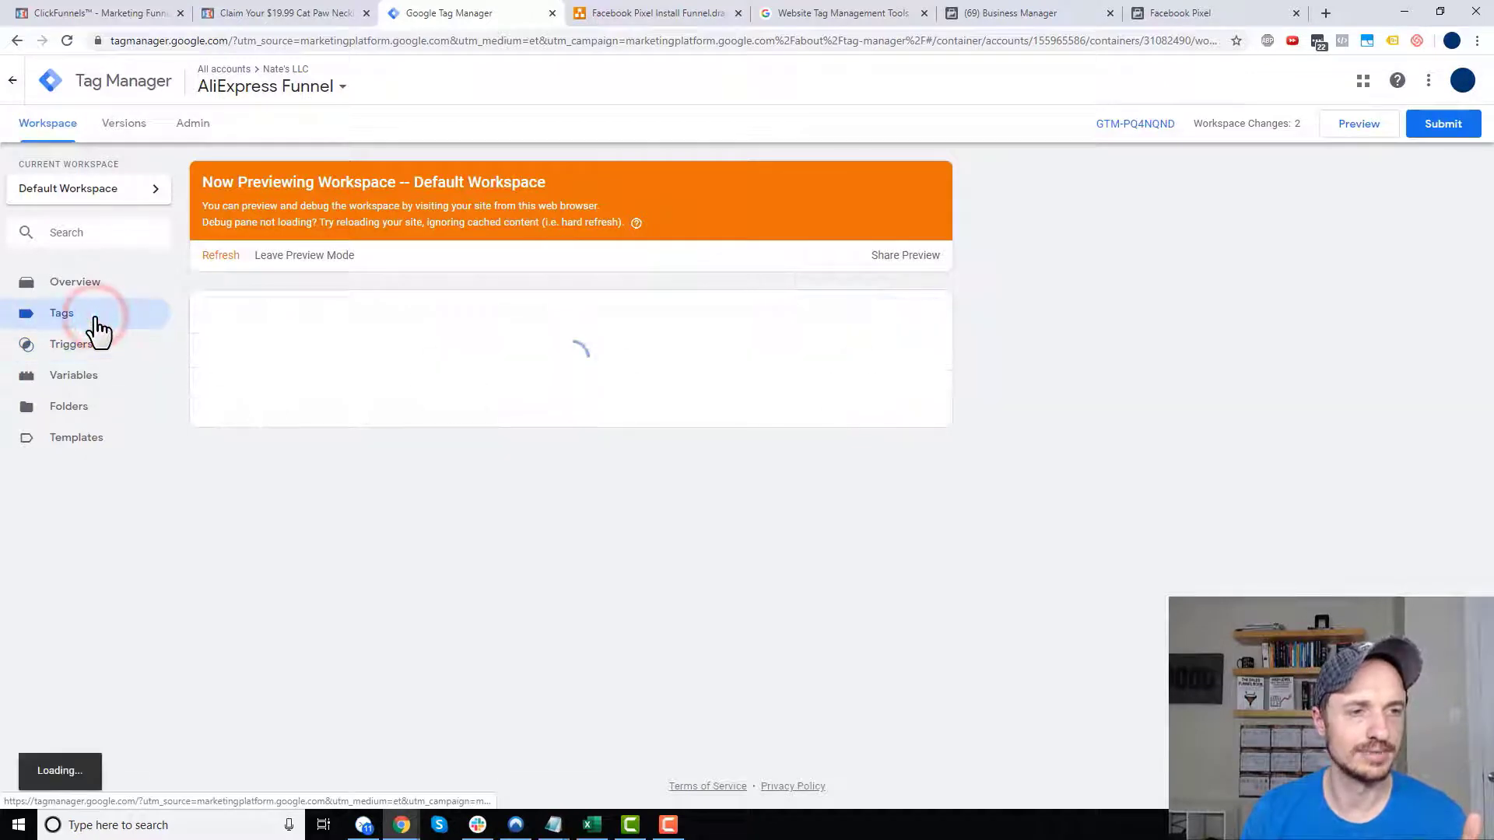
- Attach the Order Form - View Content trigger to the FB - ViewContent tag and save it
click(309, 412)
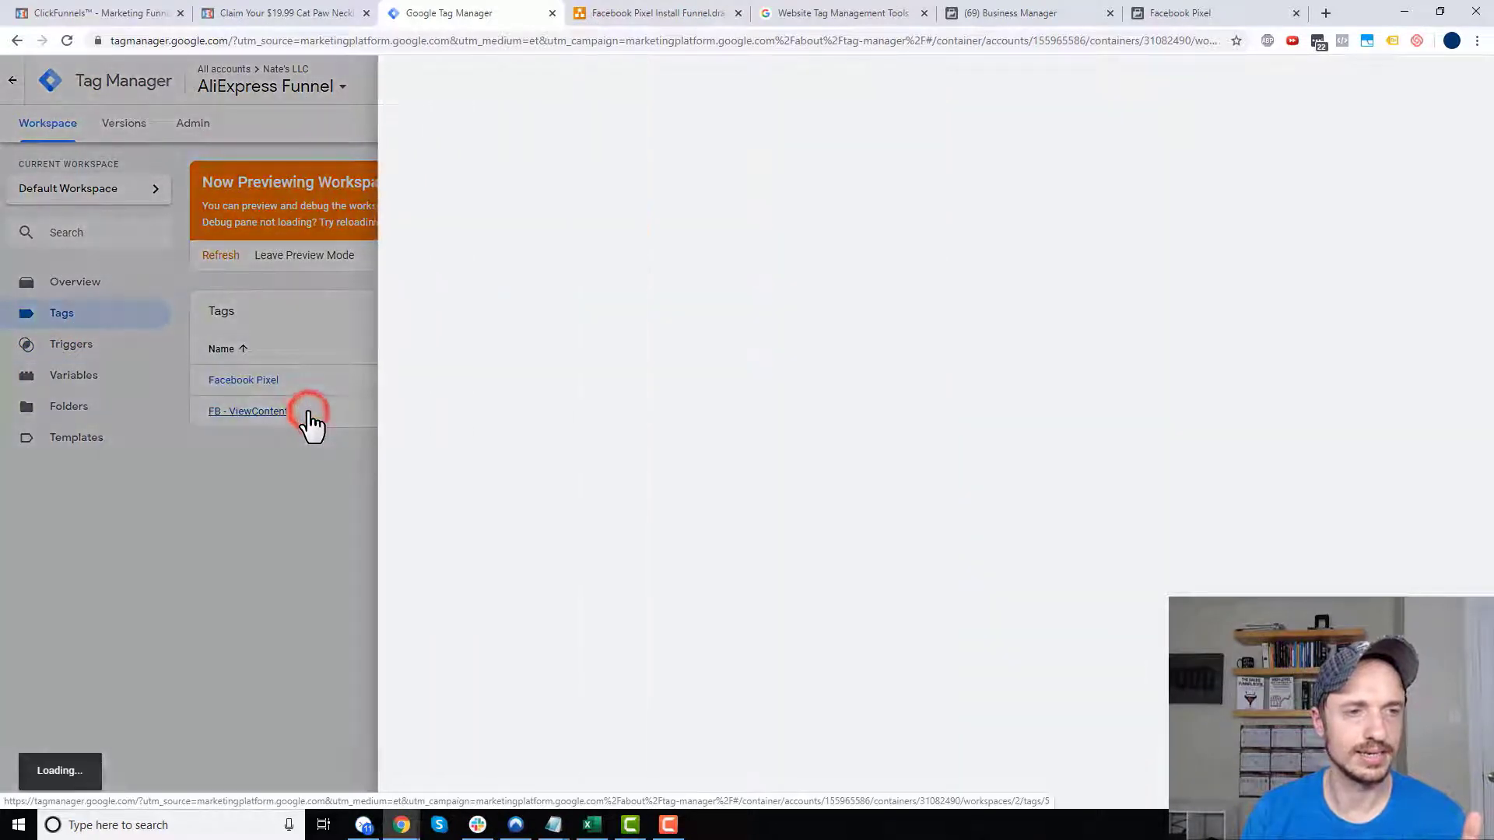
click(999, 700)
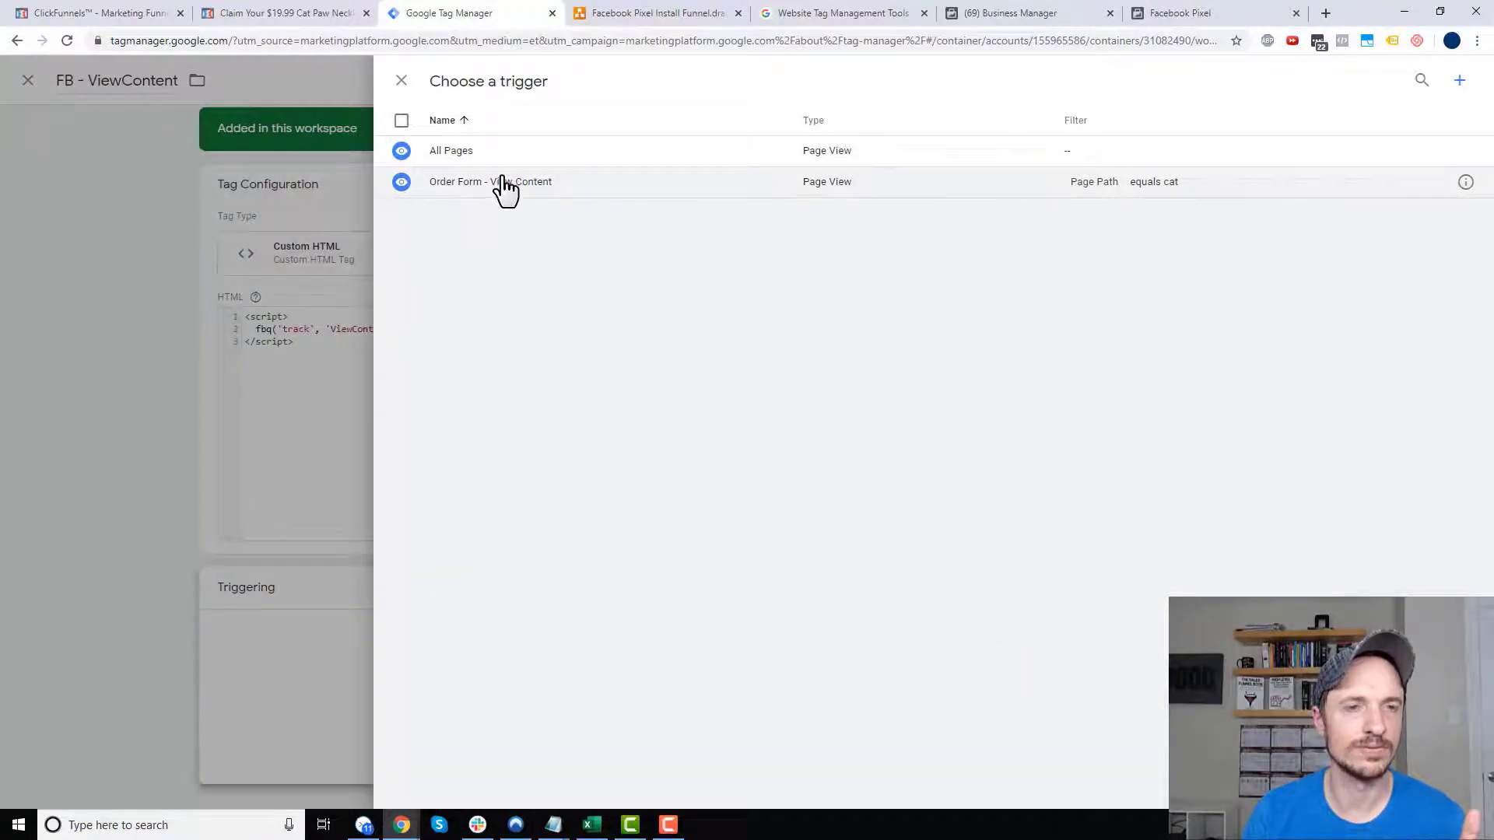
click(504, 183)
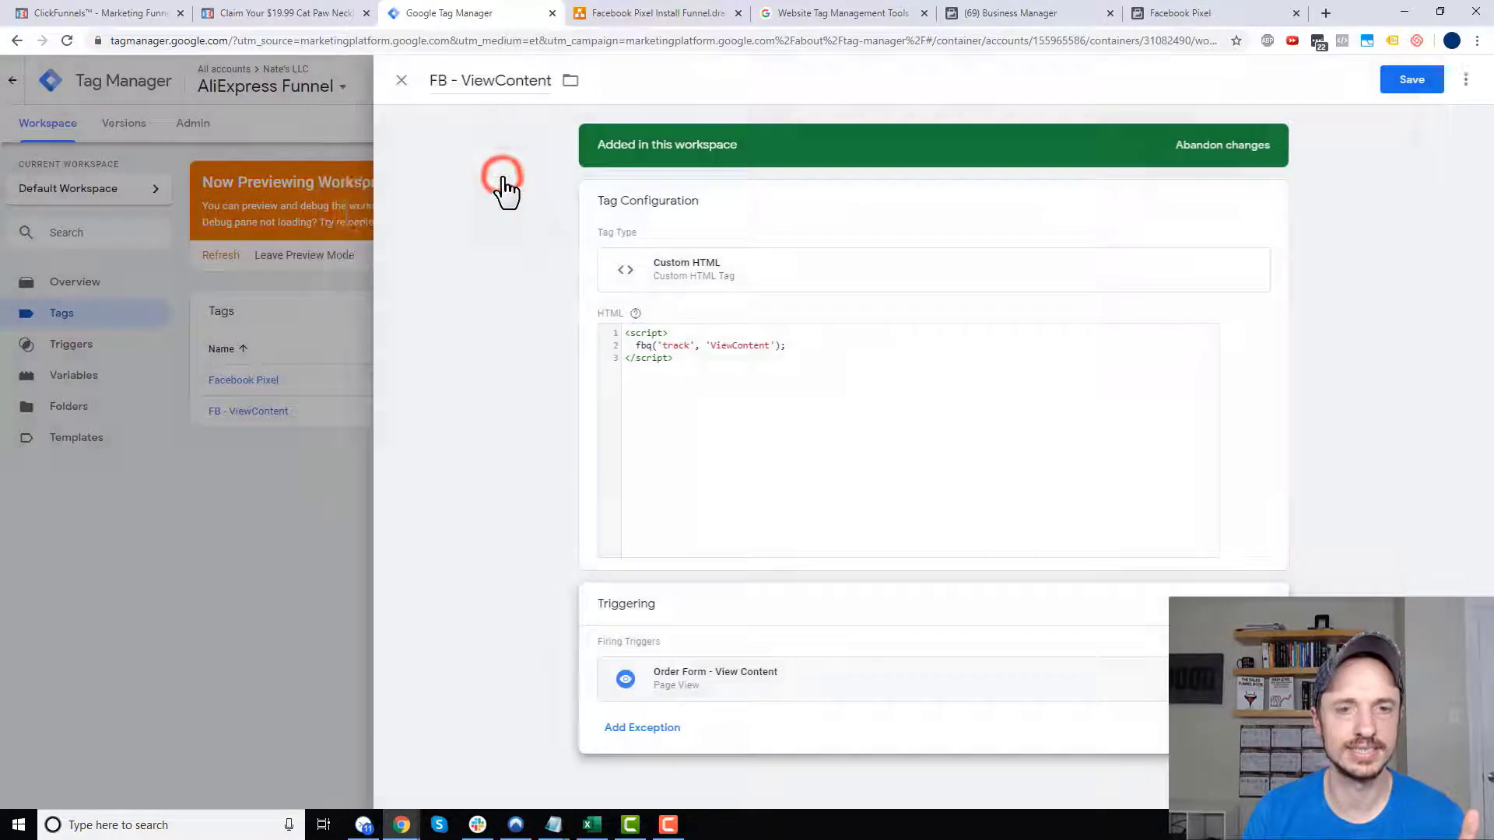
click(1410, 82)
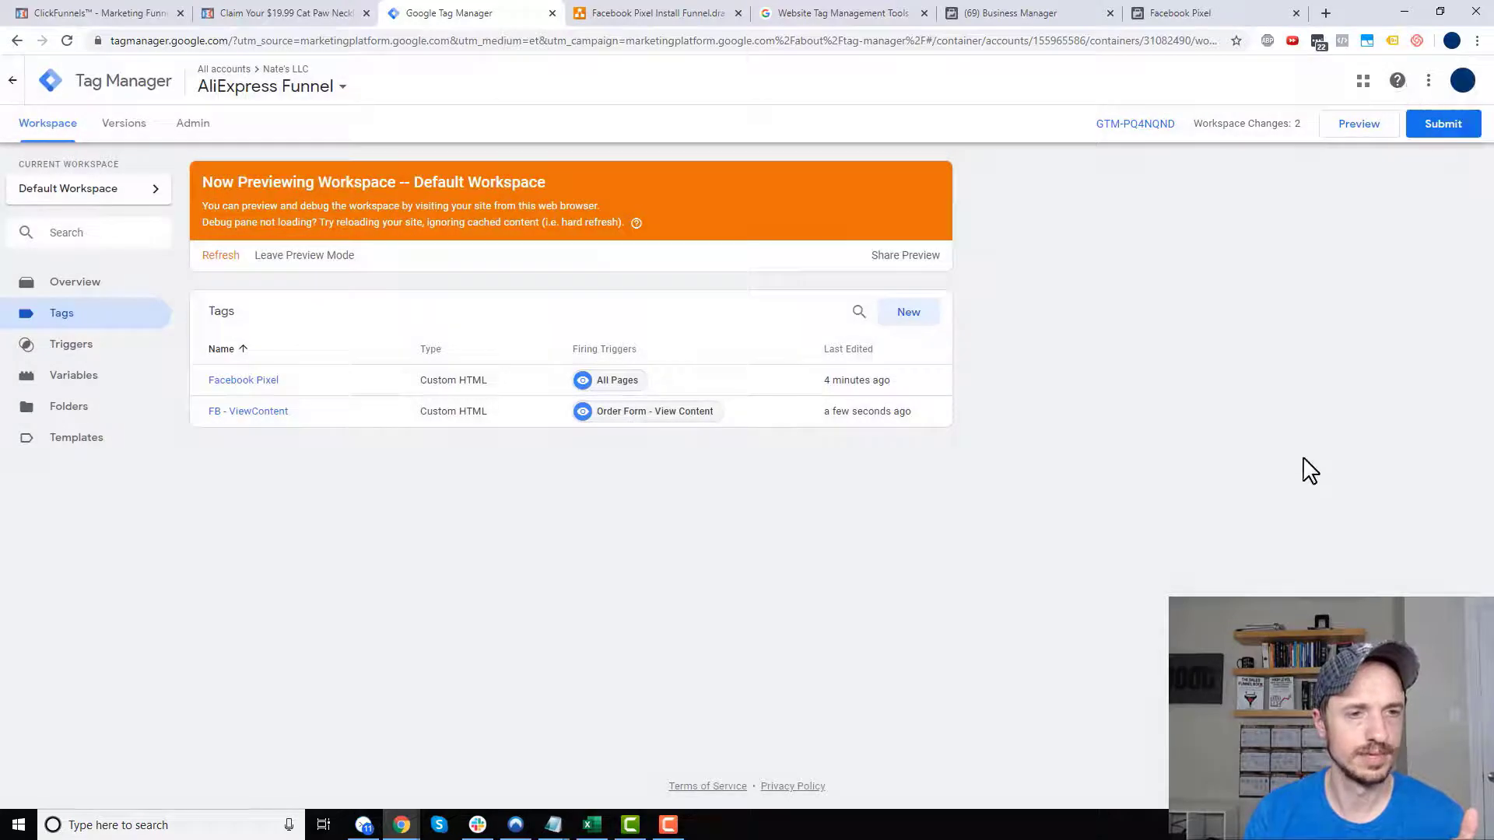
- Publish the changes as Version 2 without a description and refresh the preview
click(1440, 124)
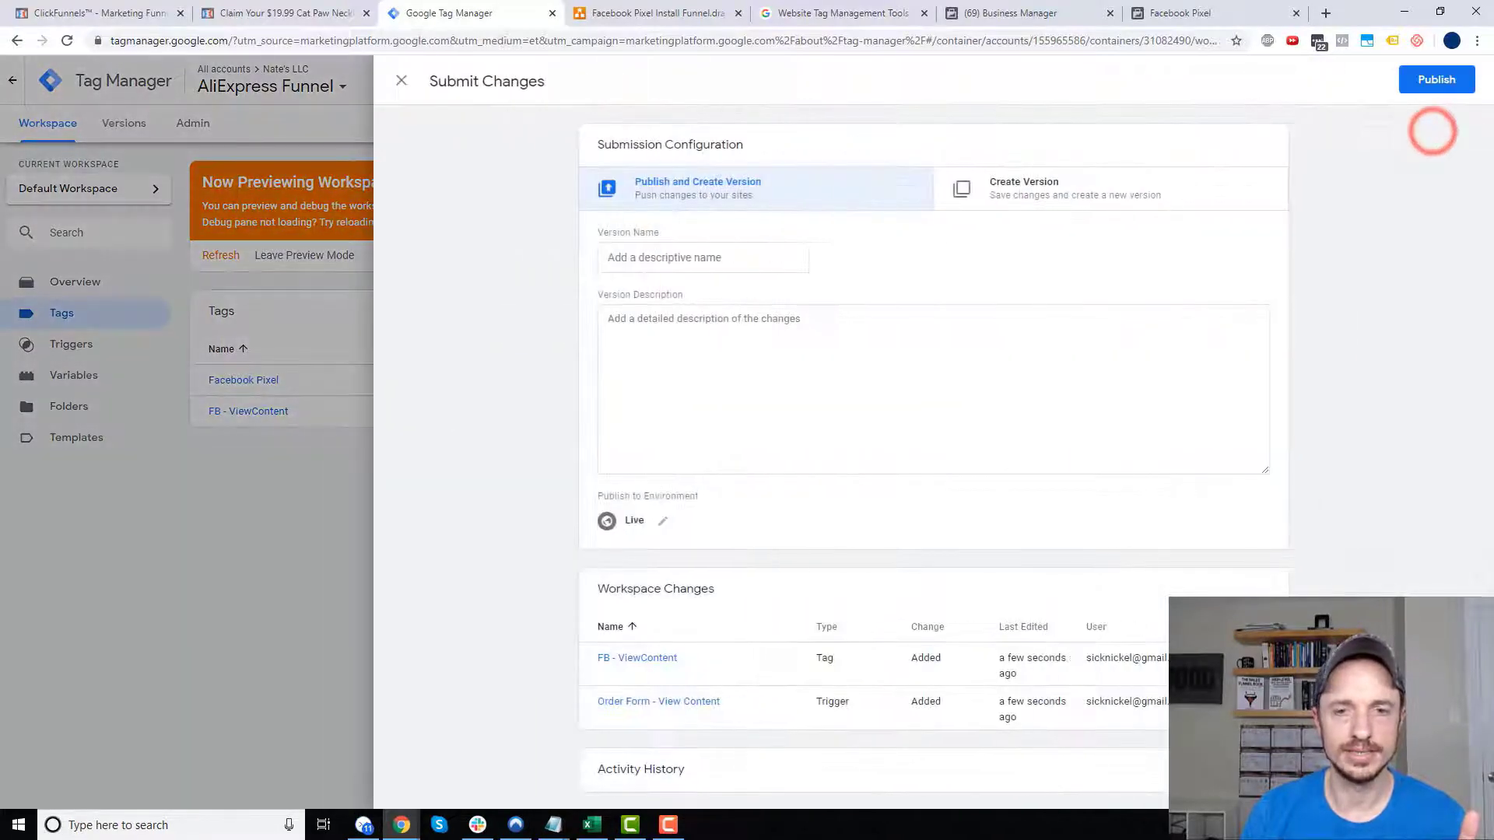
click(1432, 79)
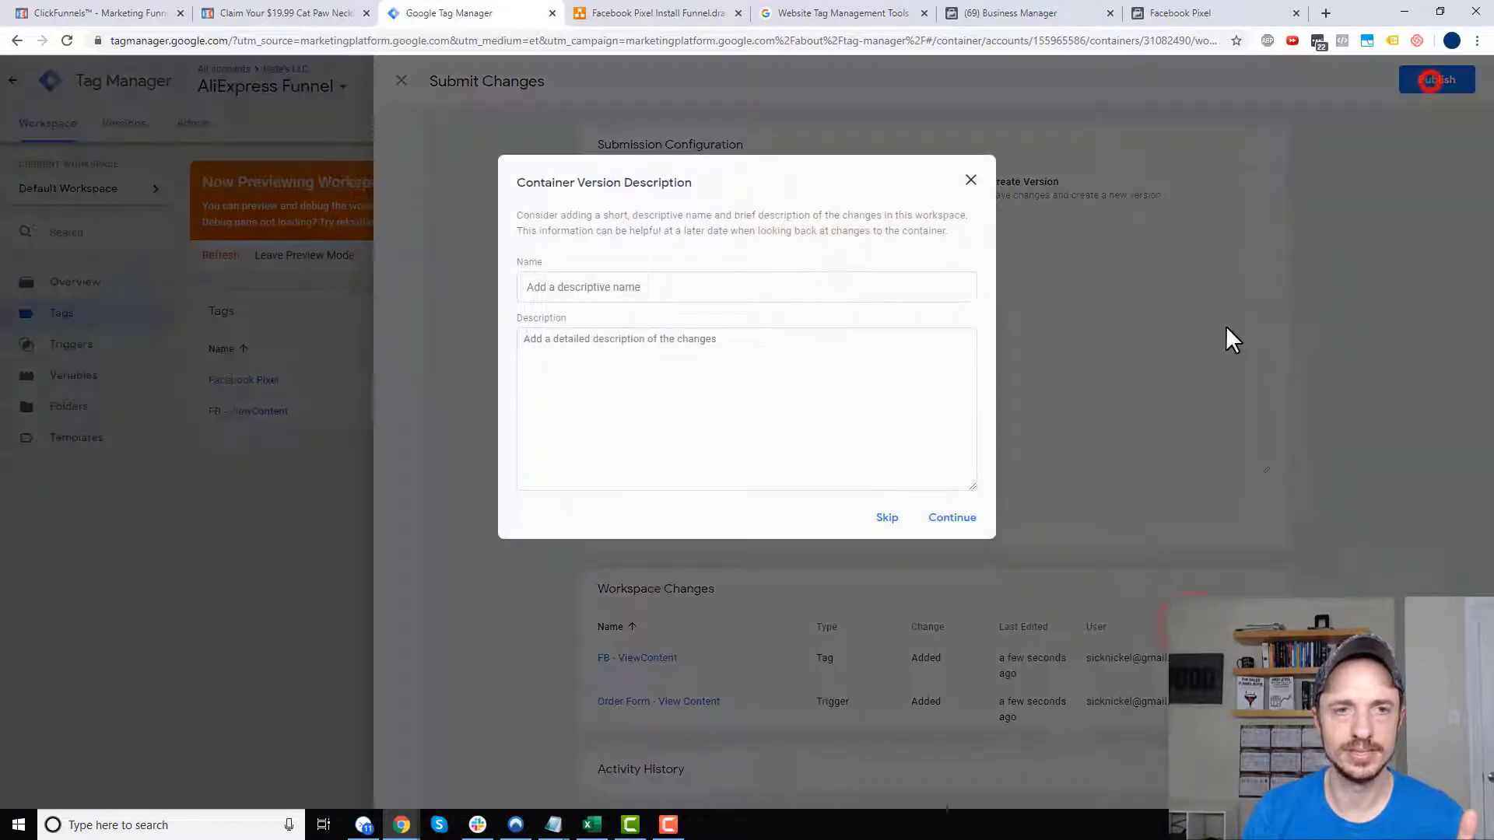
click(960, 519)
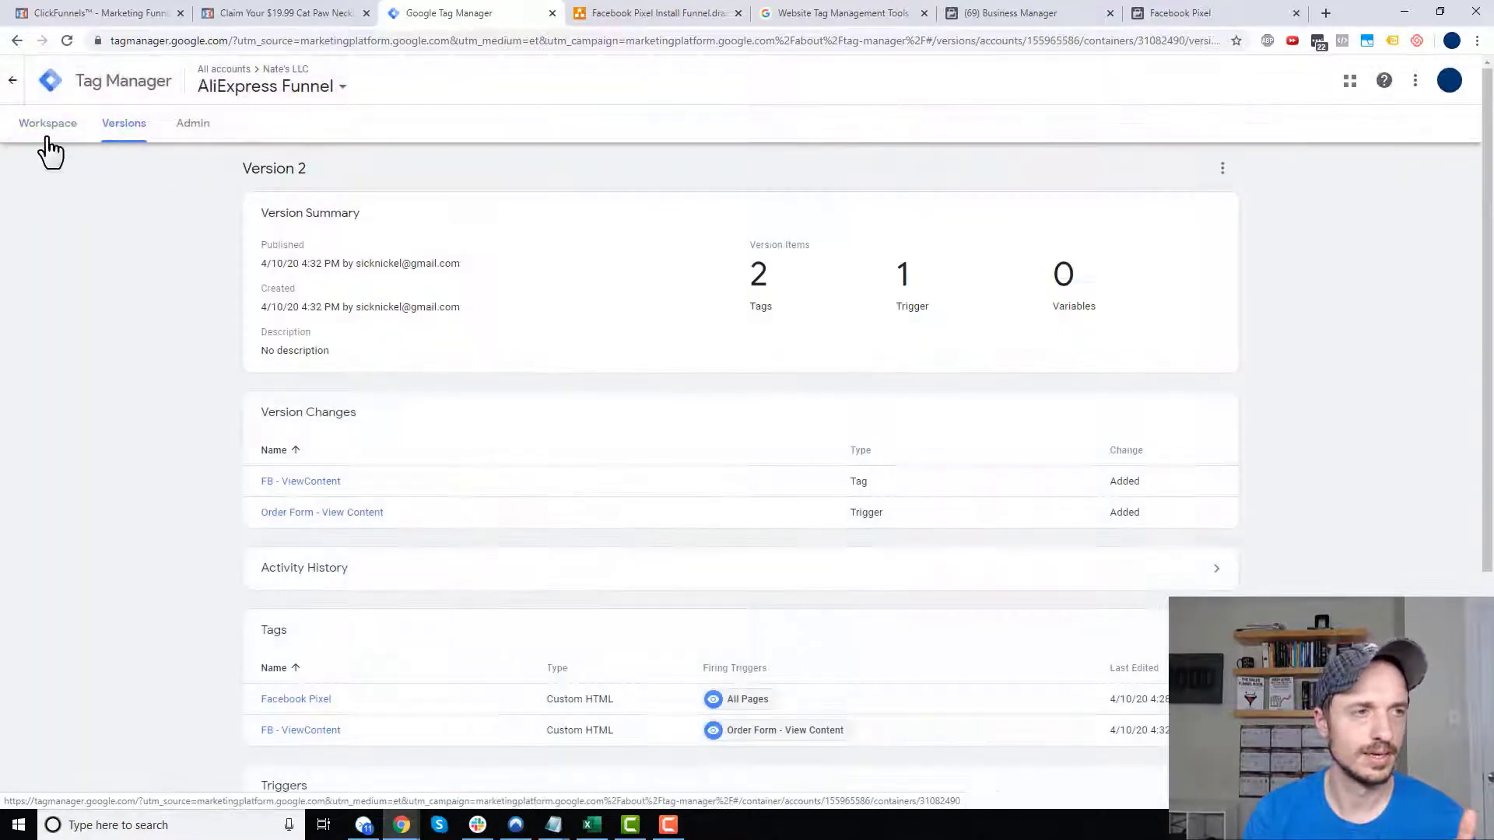
click(58, 122)
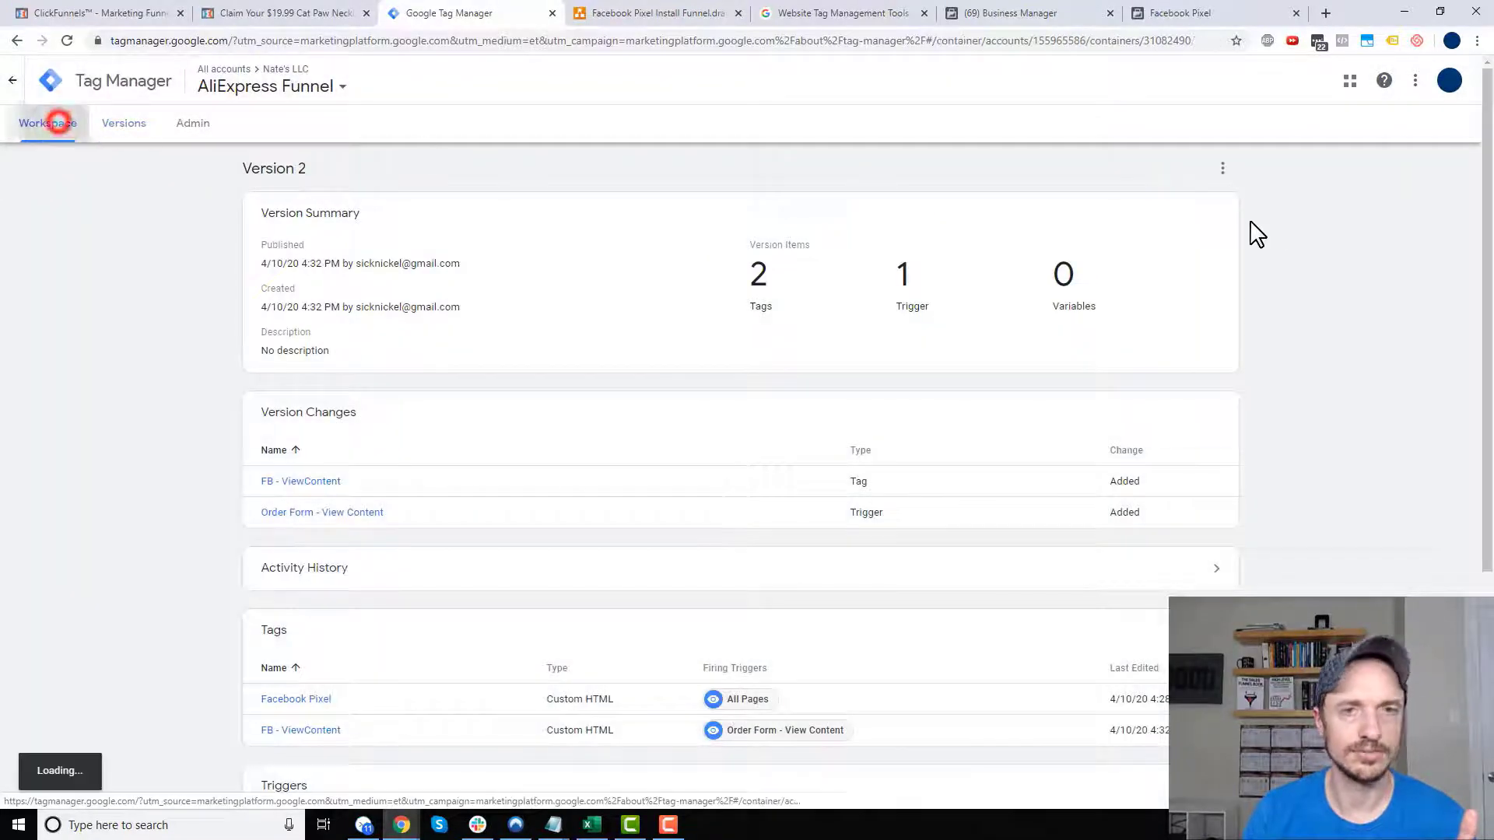
click(1347, 131)
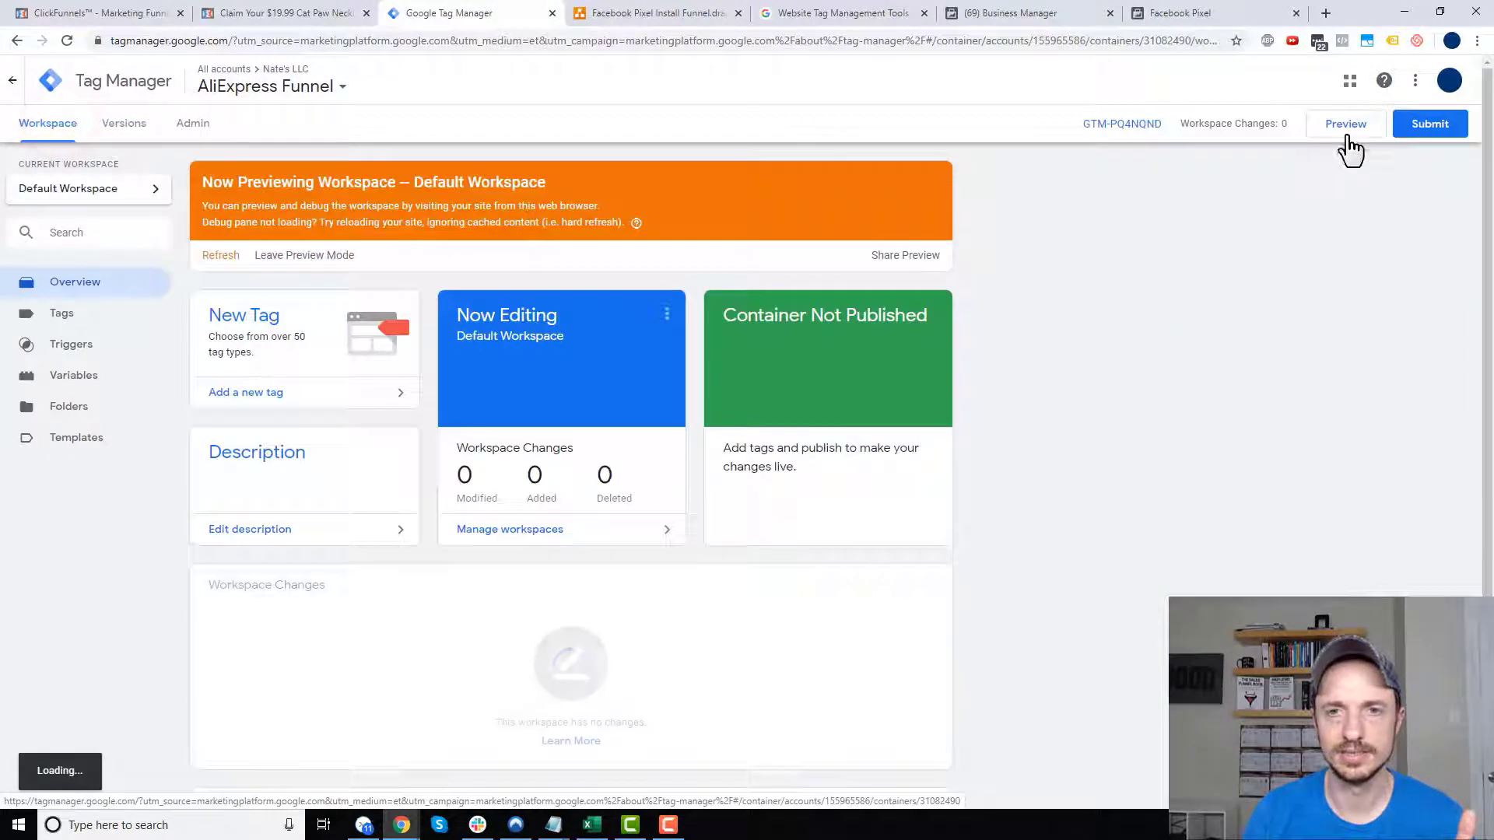
click(221, 258)
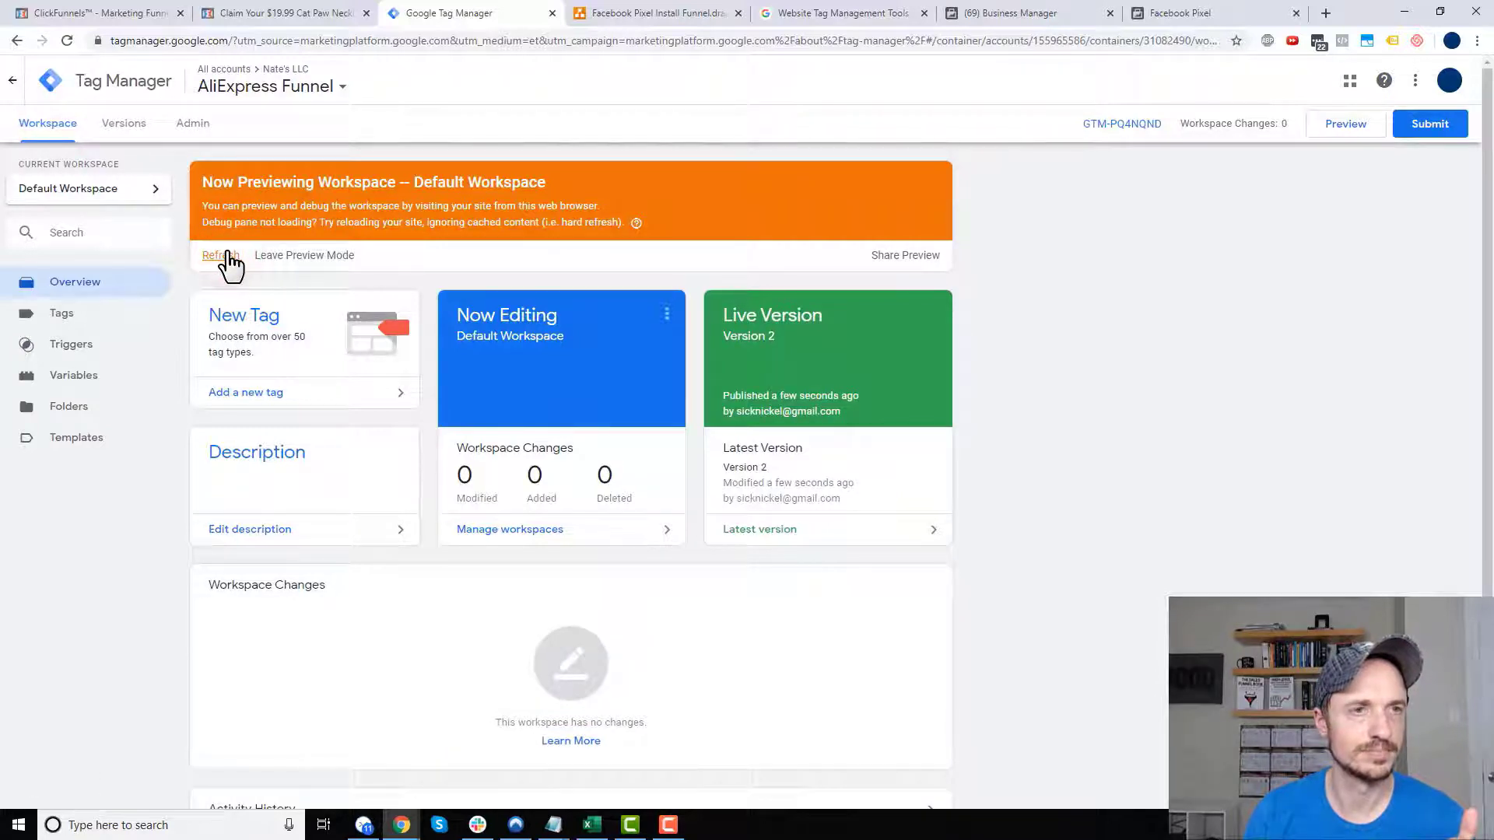
click(283, 11)
- Reload the Cat Paw page in preview and confirm its Page View variable Page Path reads '/cat'
click(66, 41)
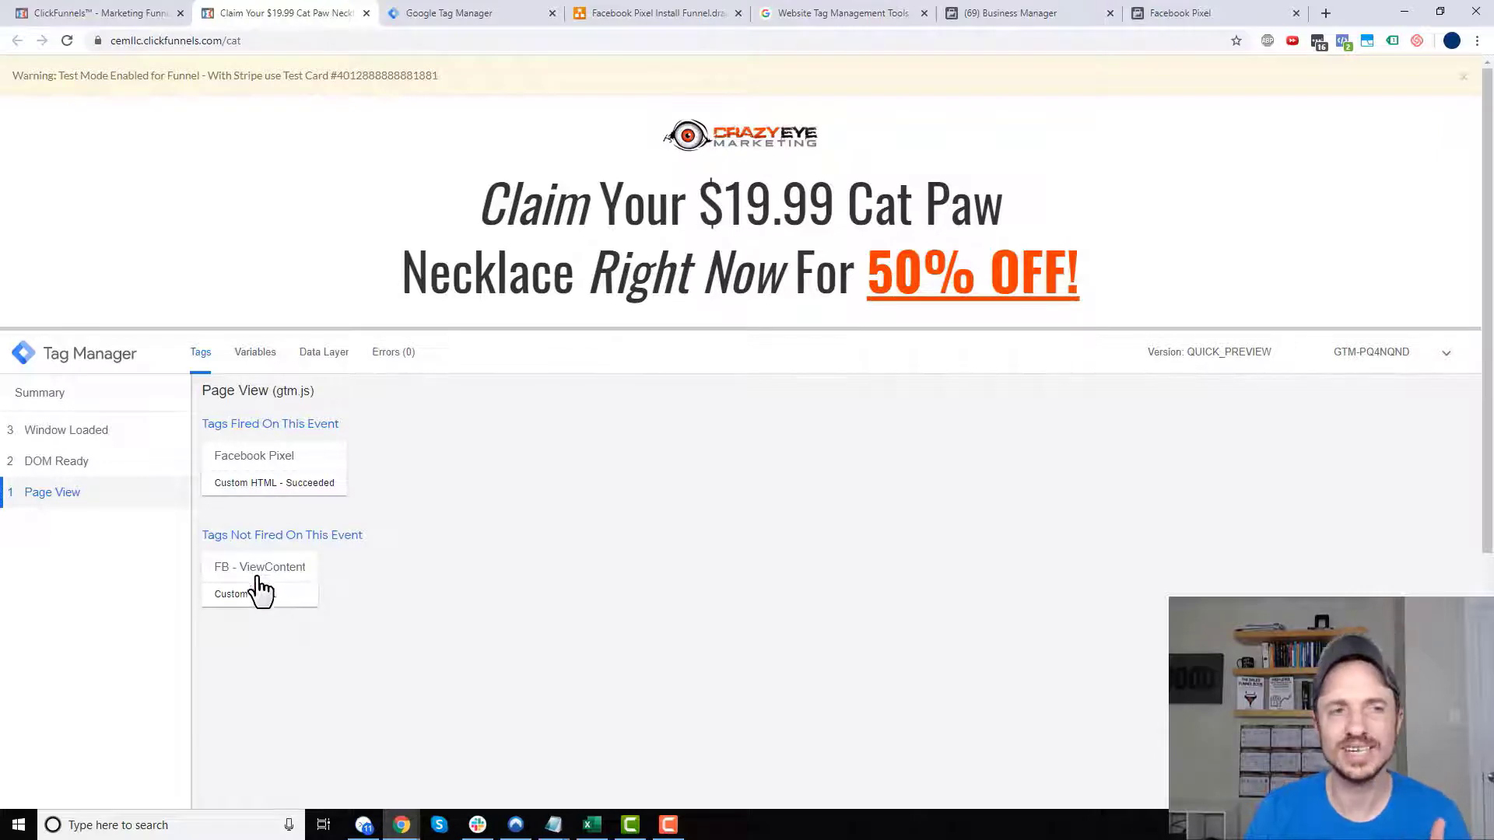
click(256, 360)
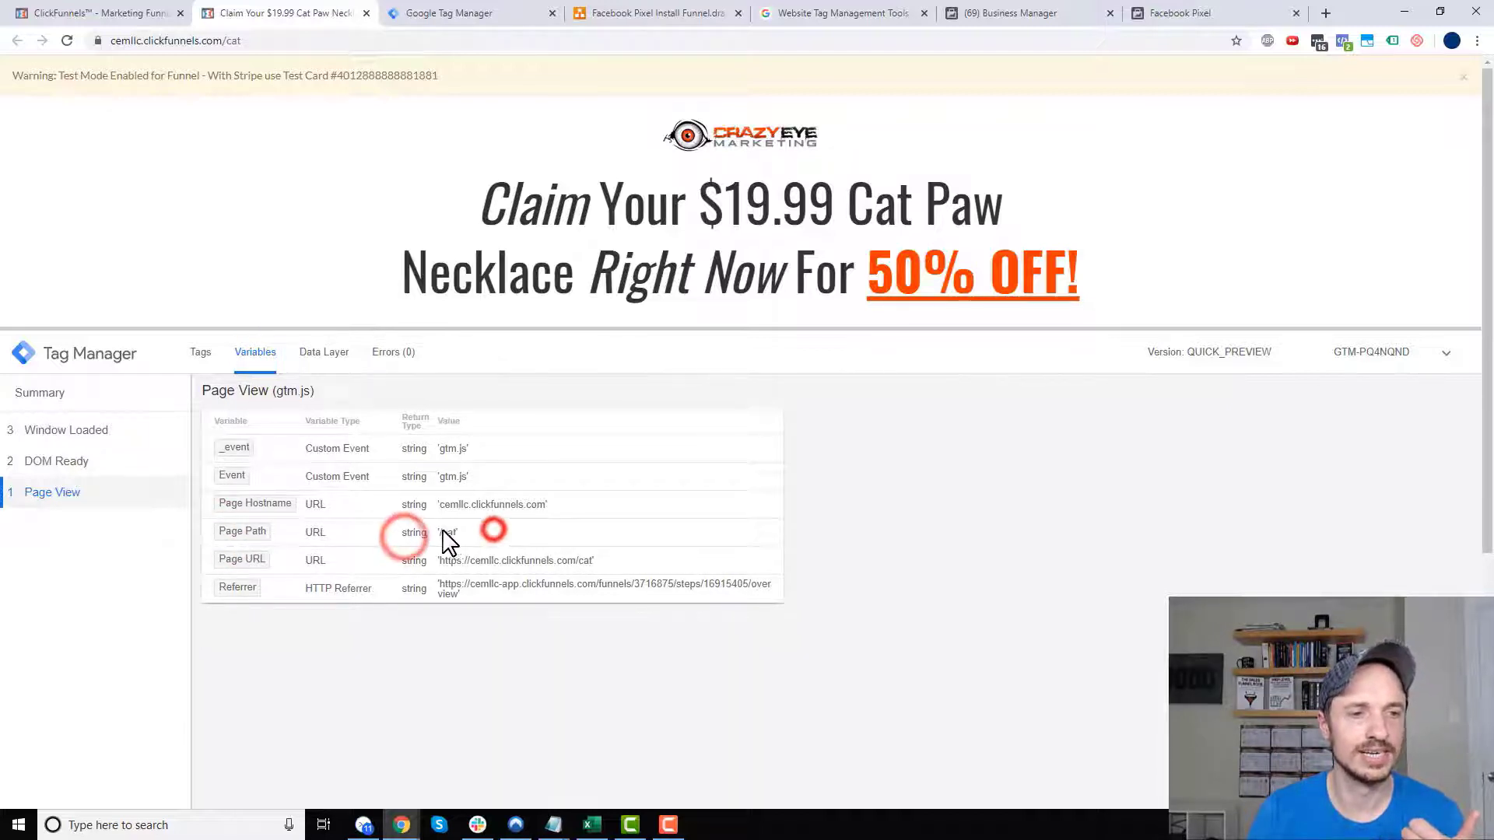
drag(439, 534, 459, 534)
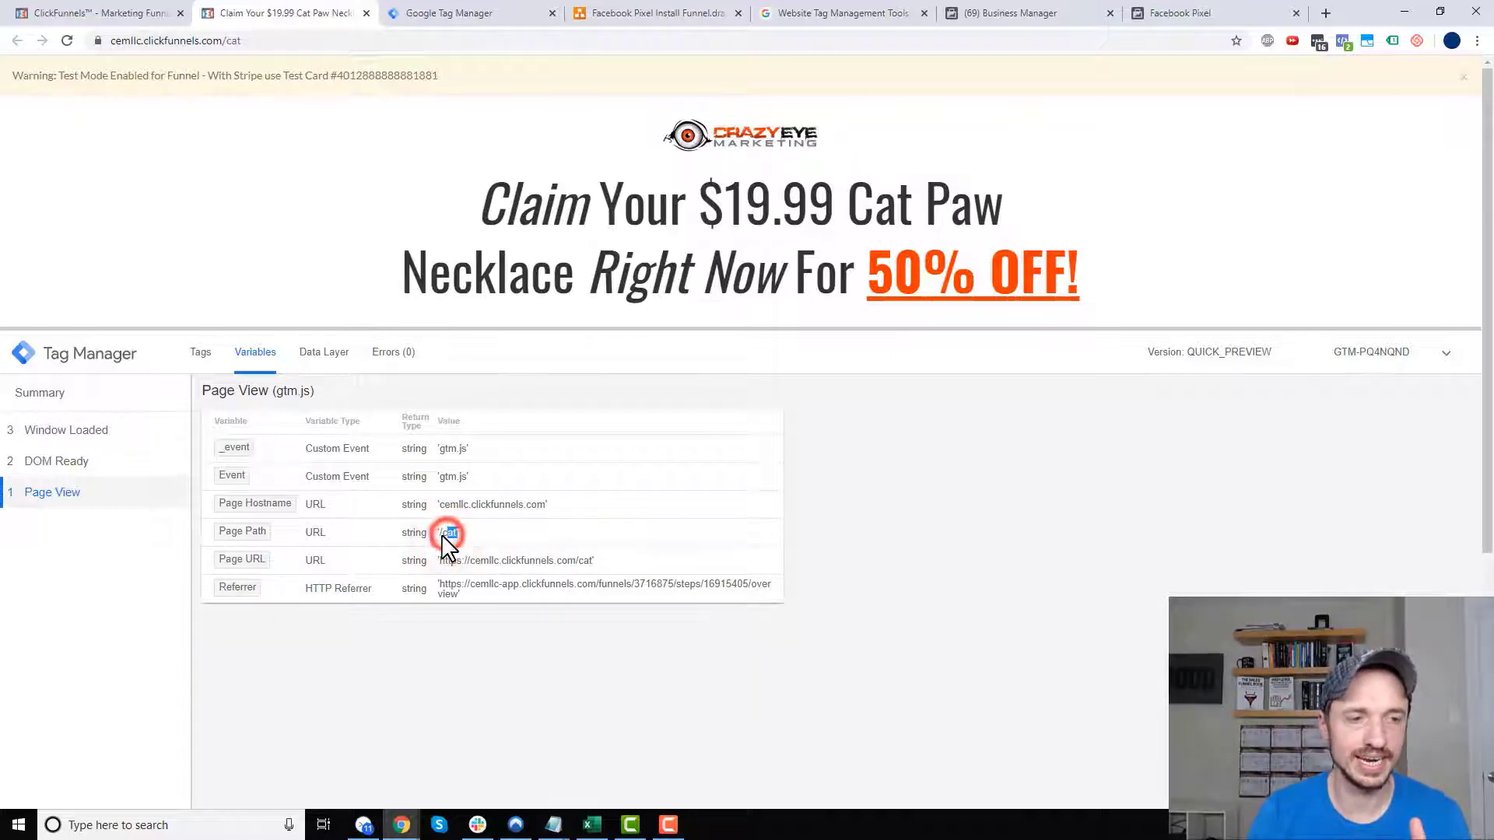
drag(441, 534, 456, 535)
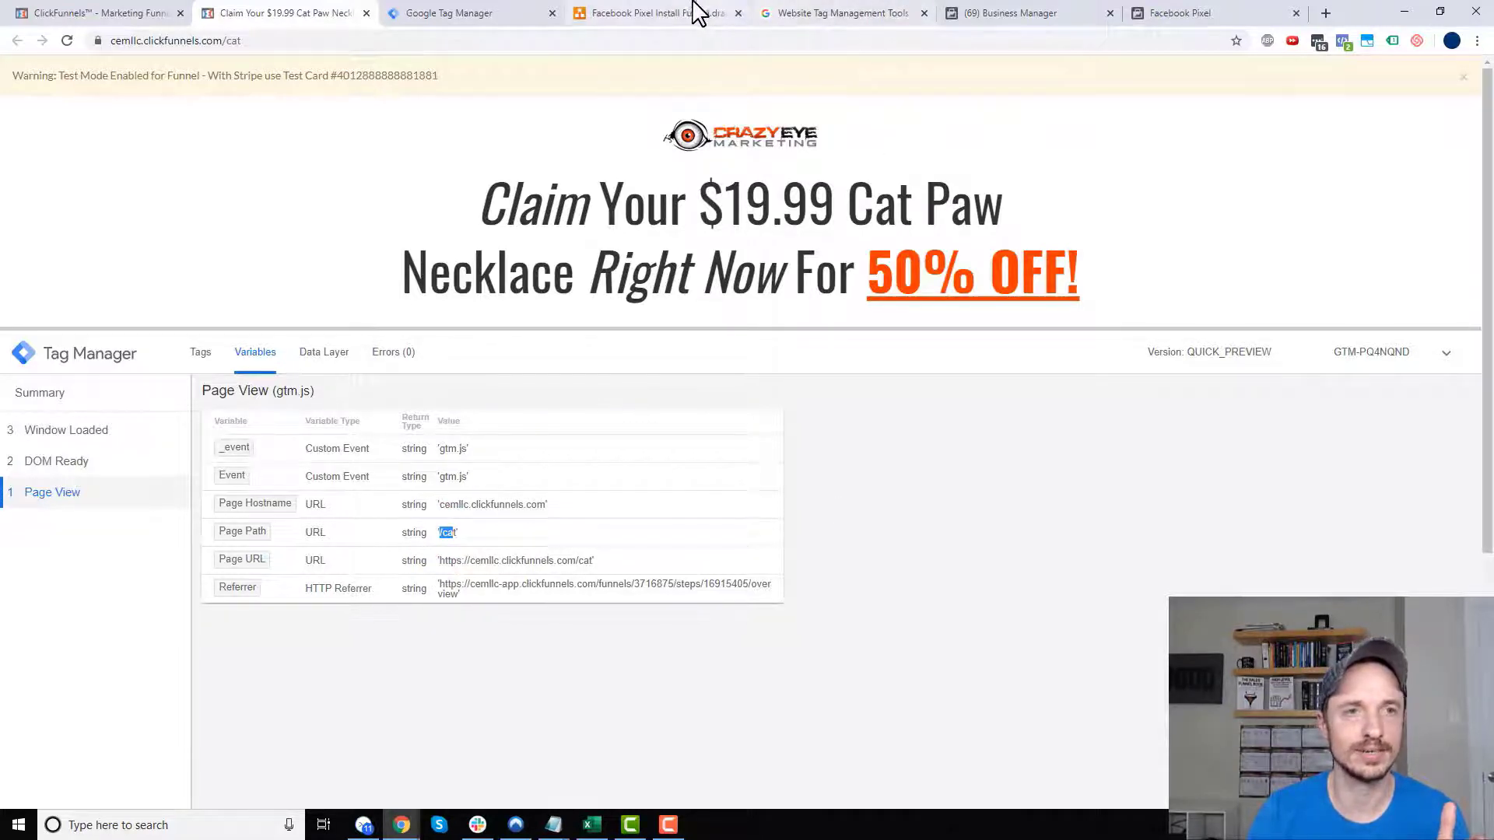
click(464, 14)
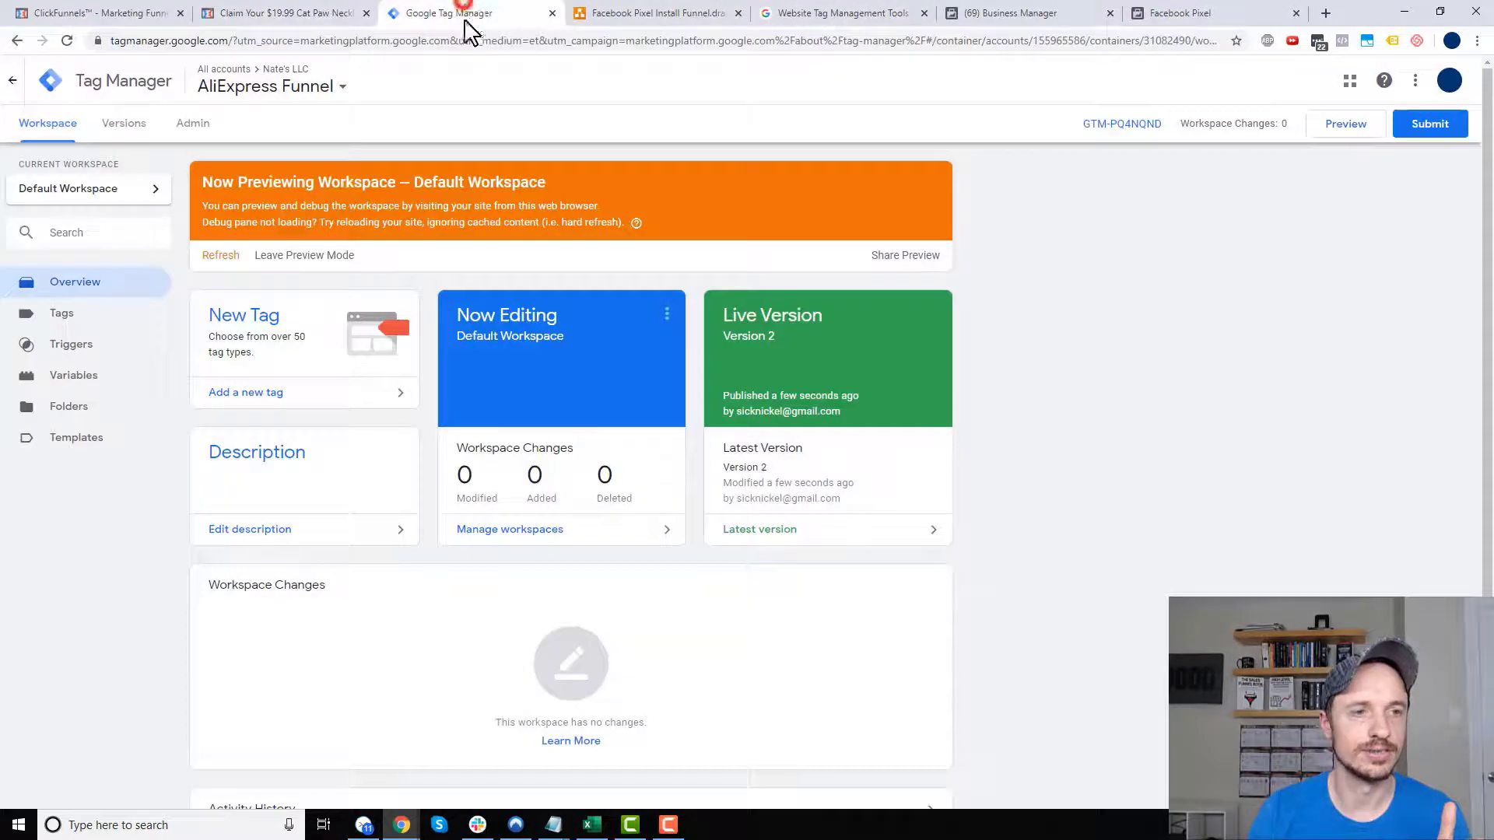
- Change the Order Form - View Content trigger's Page Path value to '/cat' and save it
click(93, 346)
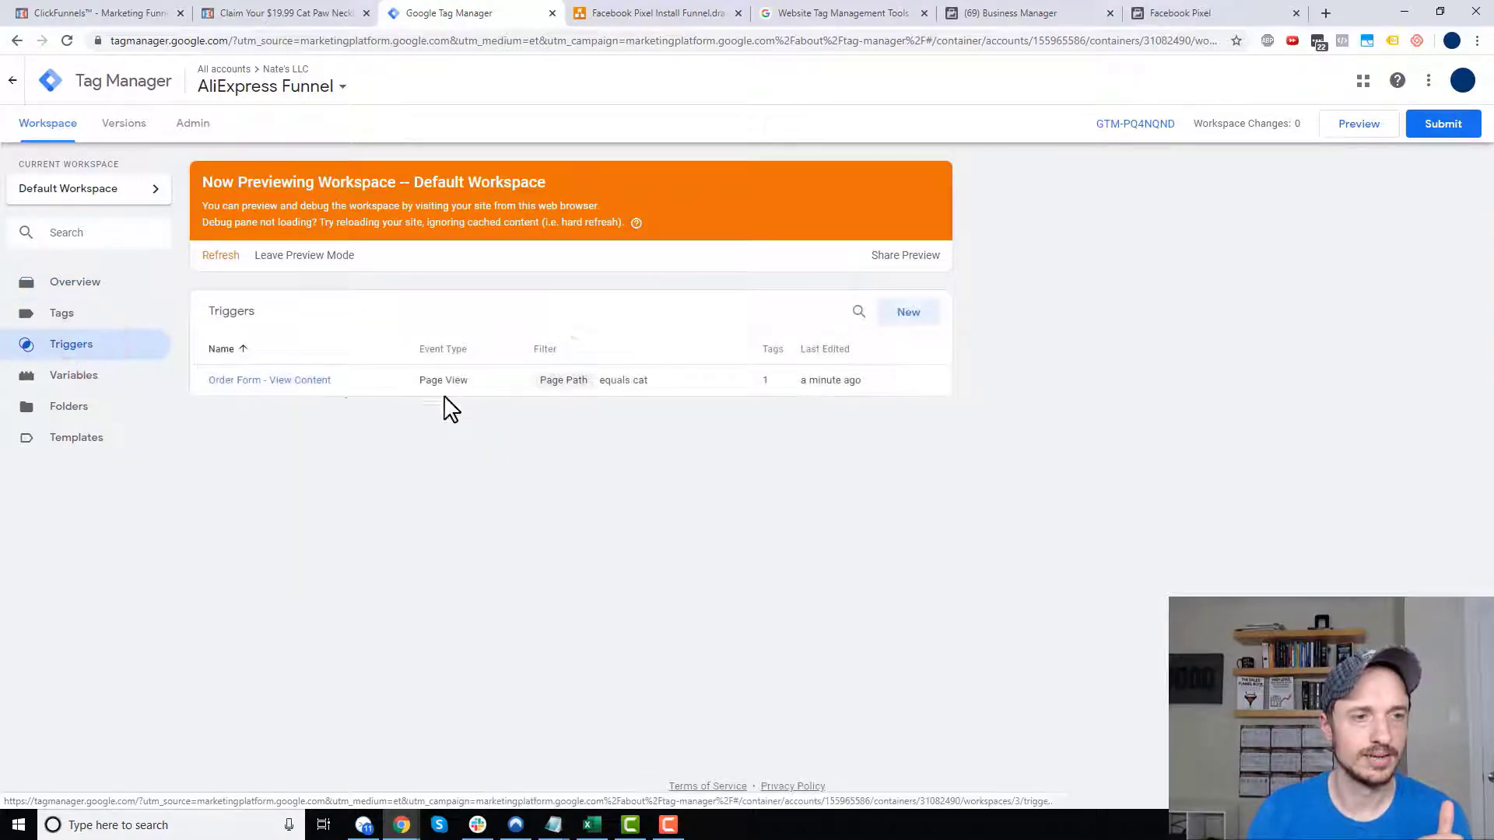
click(270, 381)
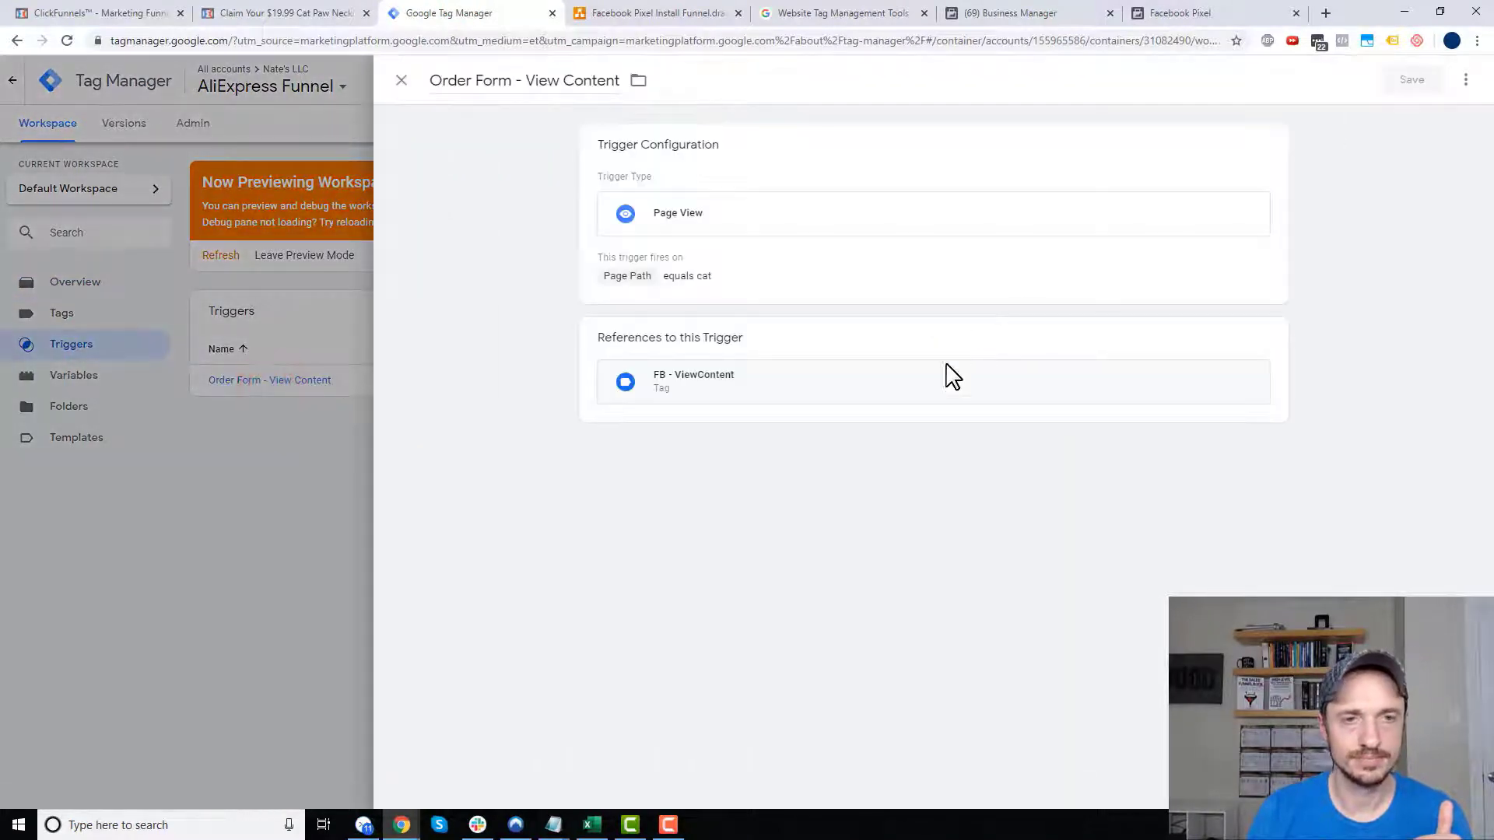
click(738, 382)
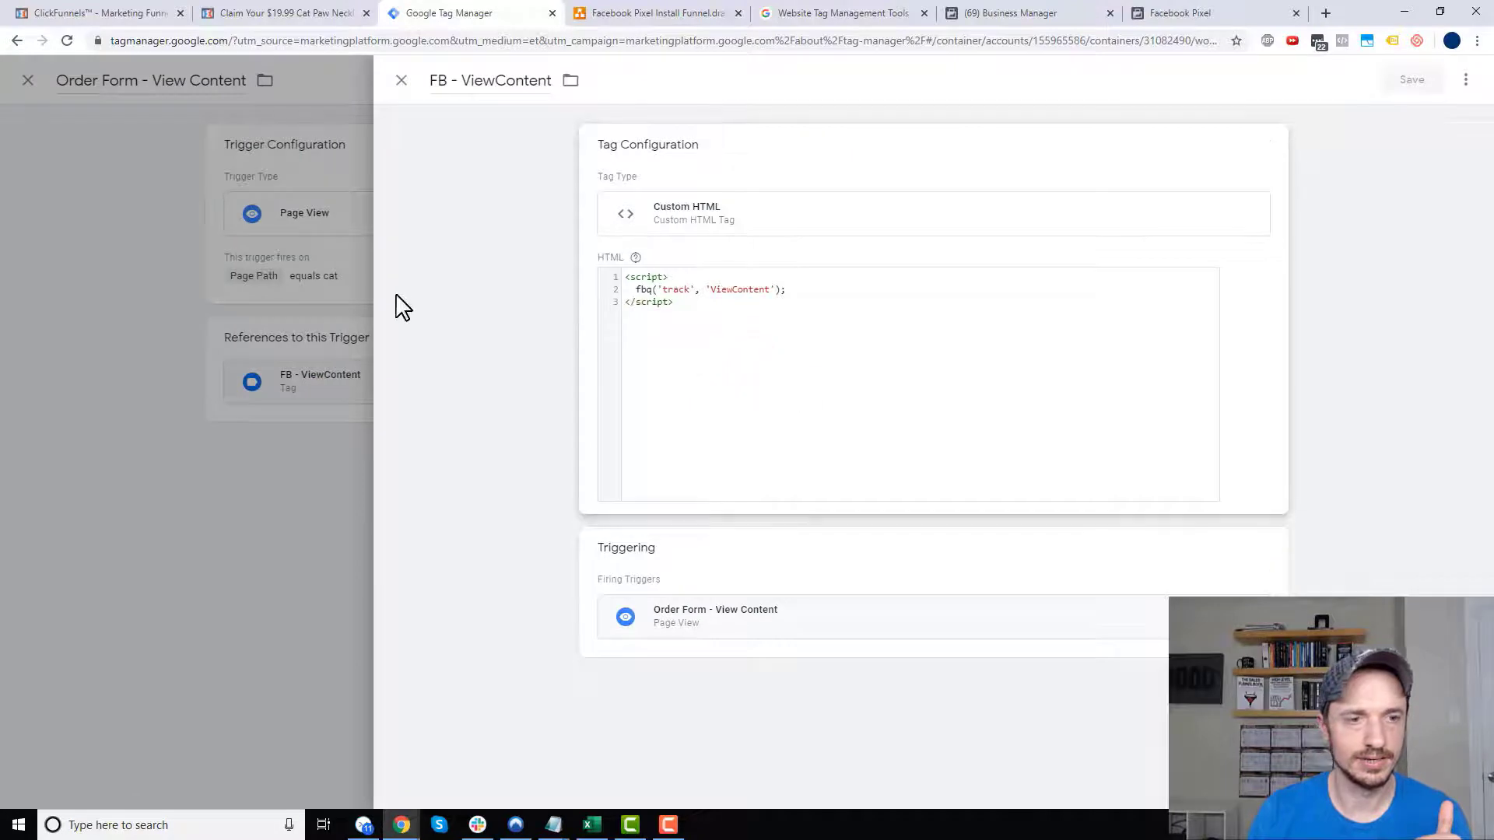
click(370, 310)
click(751, 211)
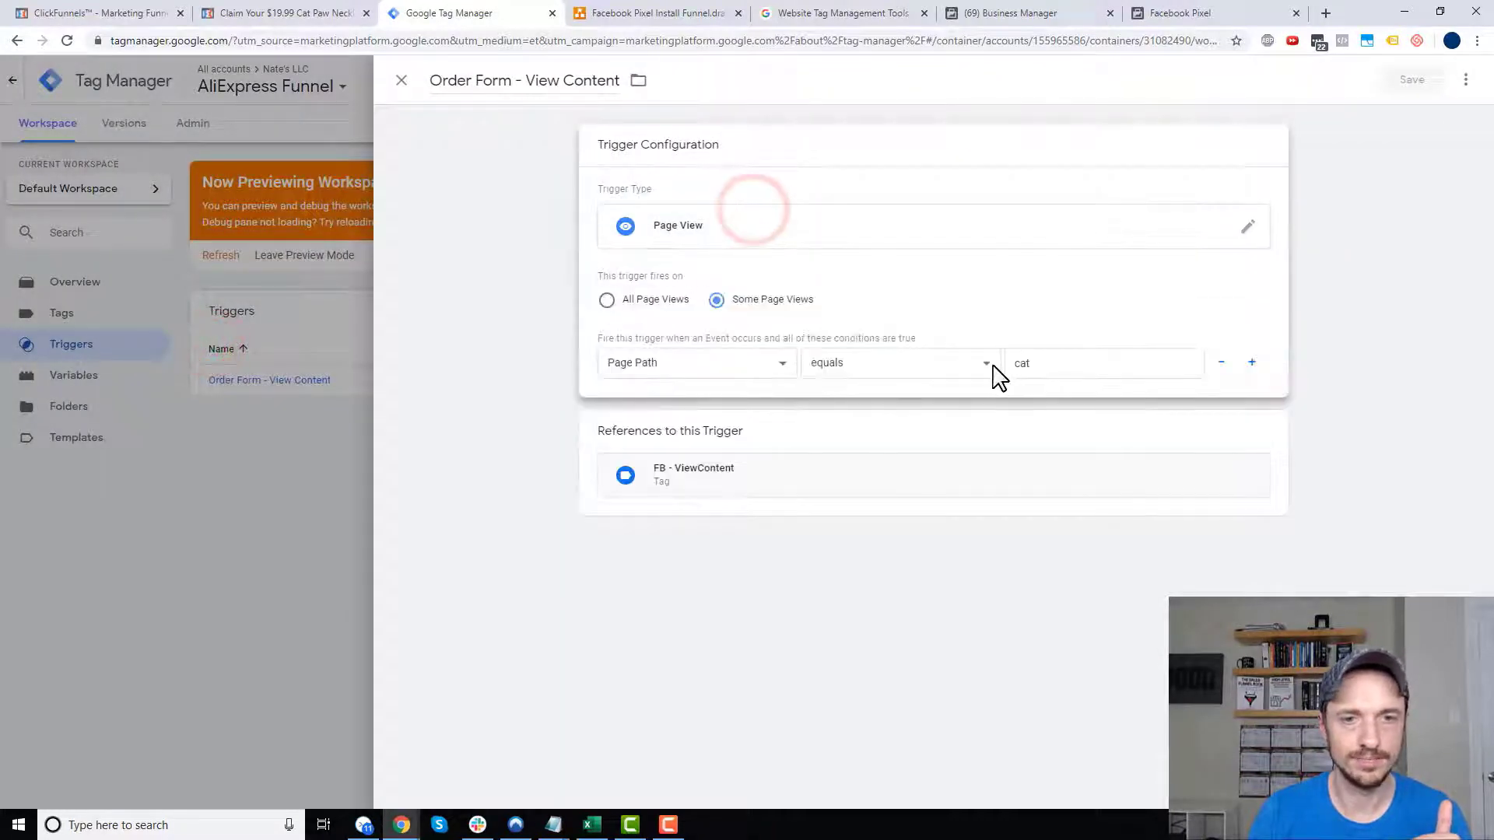
click(1015, 364)
text(/)
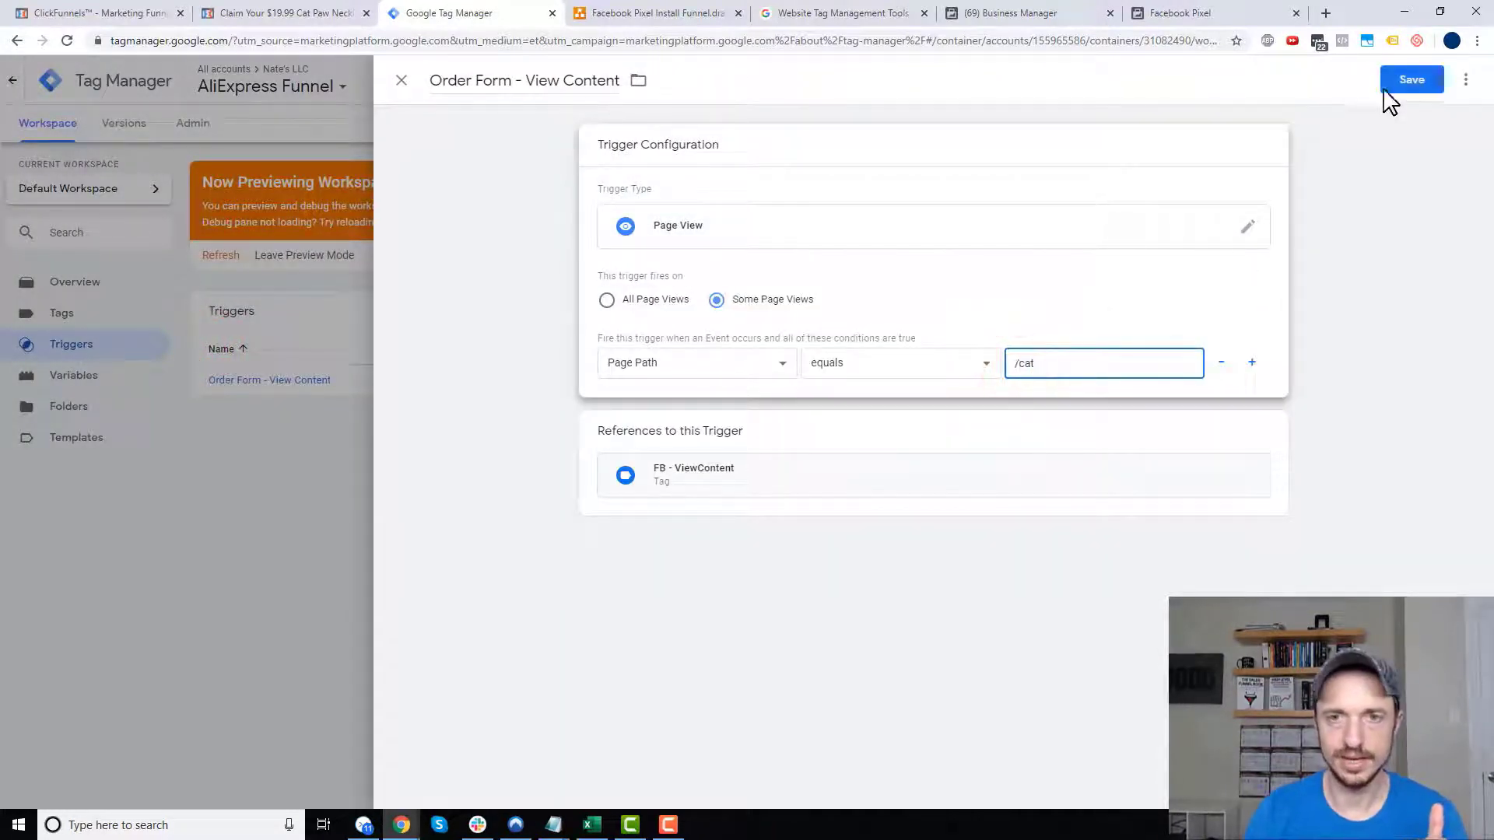
click(1404, 81)
- Publish Version 3, refresh the preview, and reload the Cat Paw page to test it
click(401, 81)
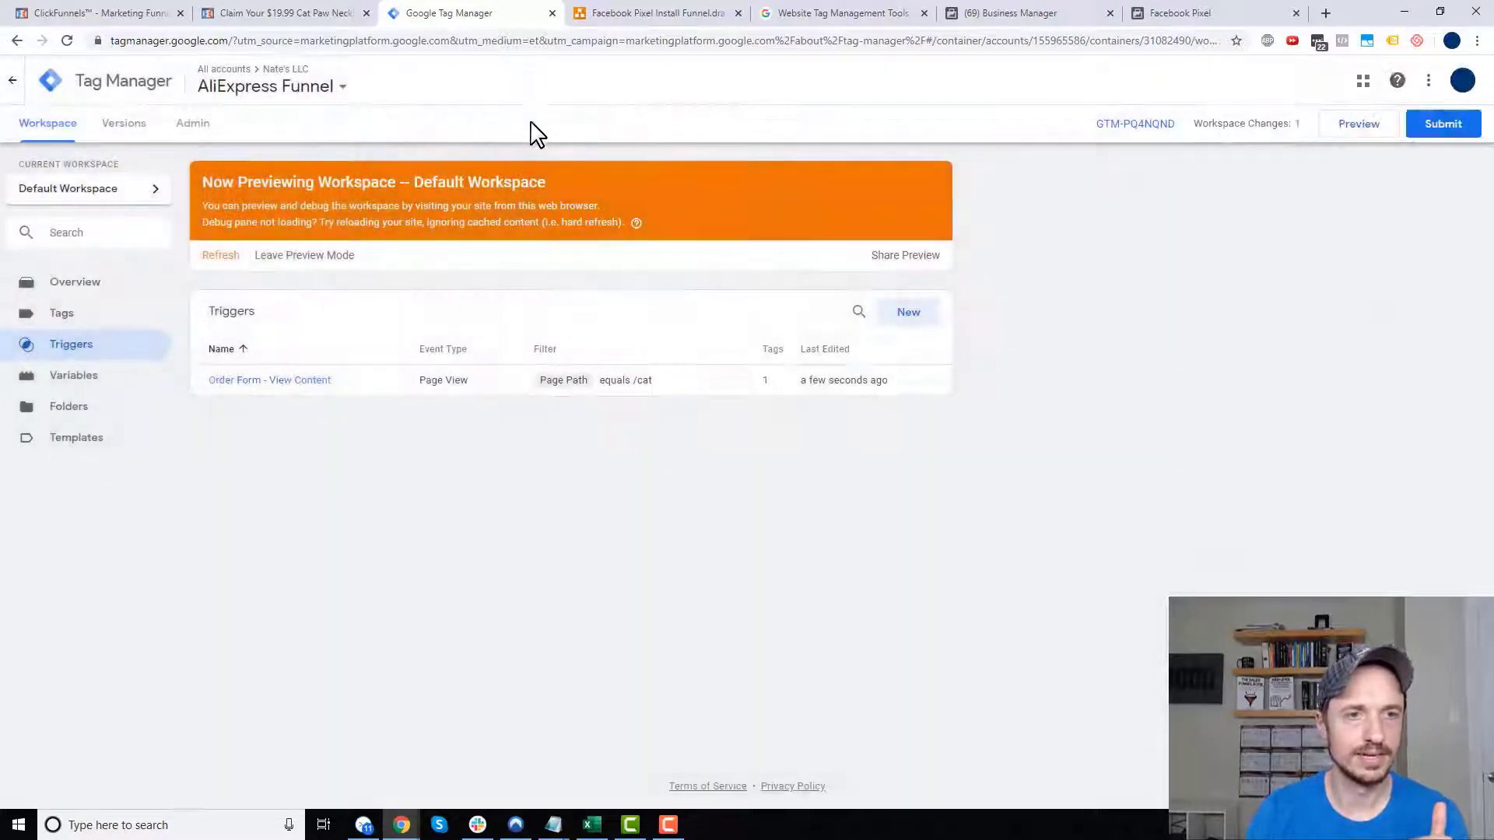
click(1439, 123)
click(1438, 78)
click(952, 518)
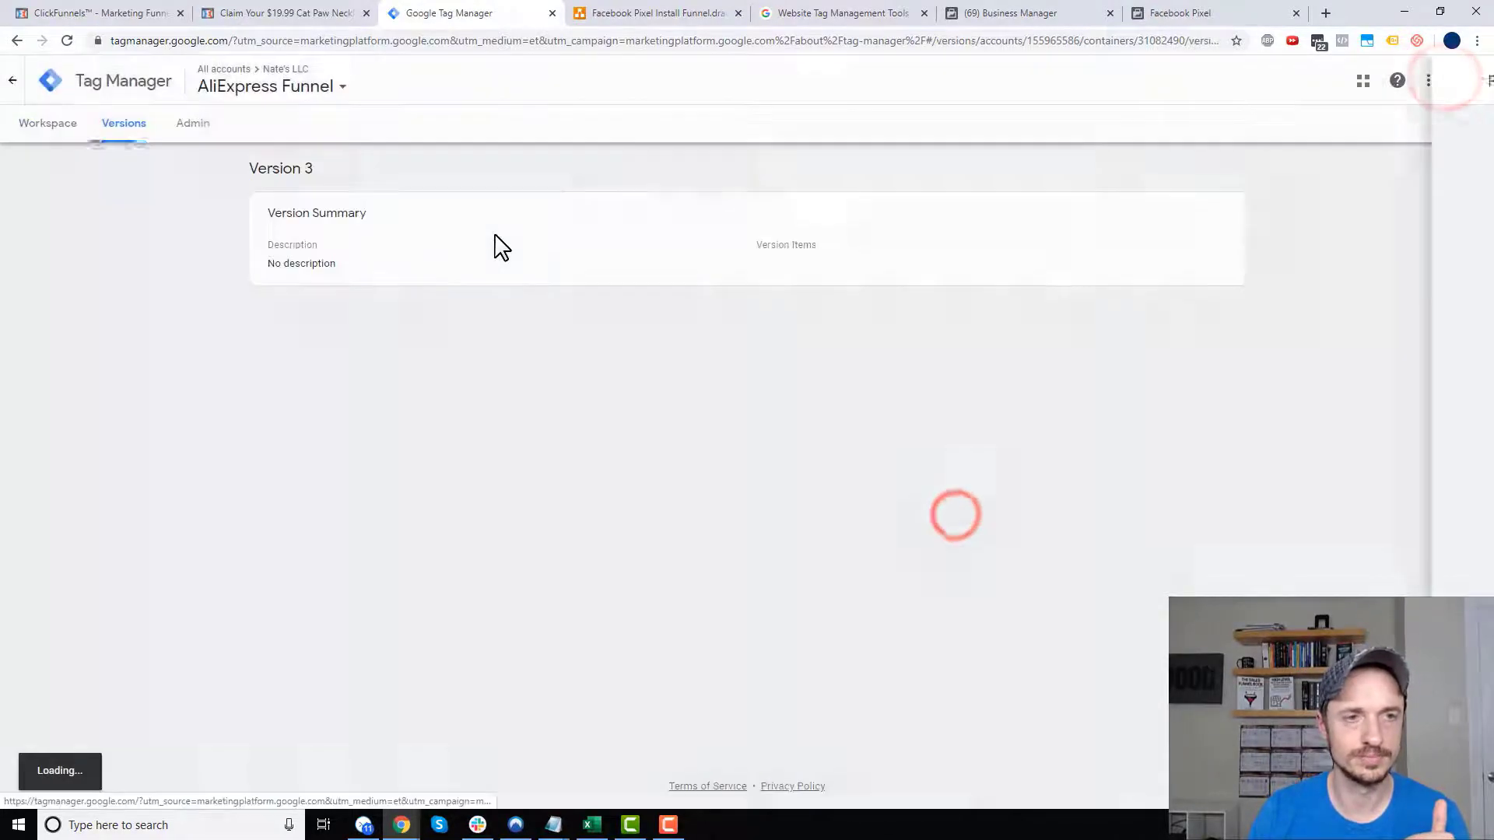
click(46, 123)
click(1354, 127)
click(230, 254)
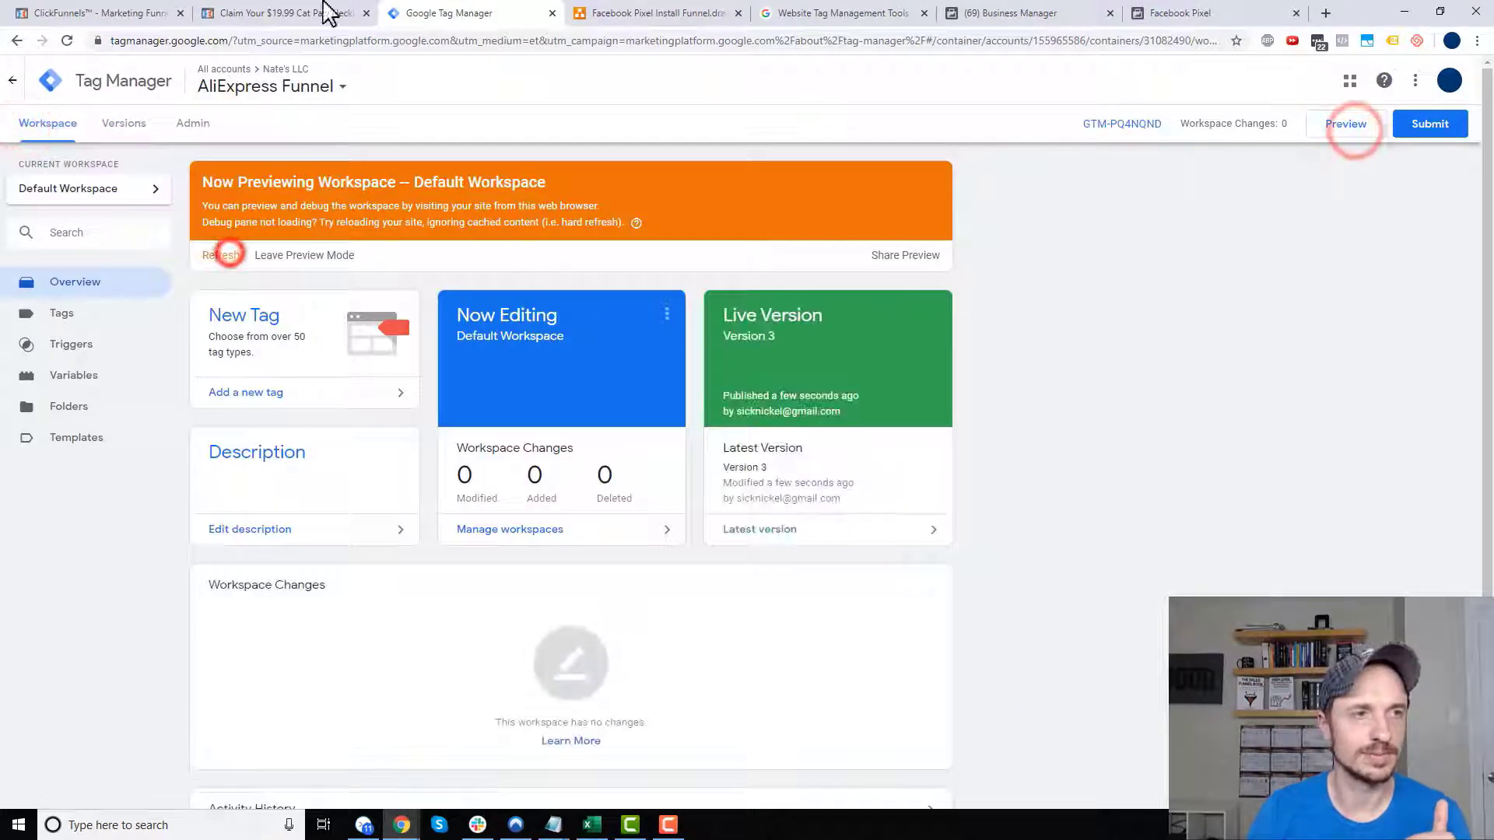
click(325, 13)
click(70, 39)
drag(447, 545, 467, 317)
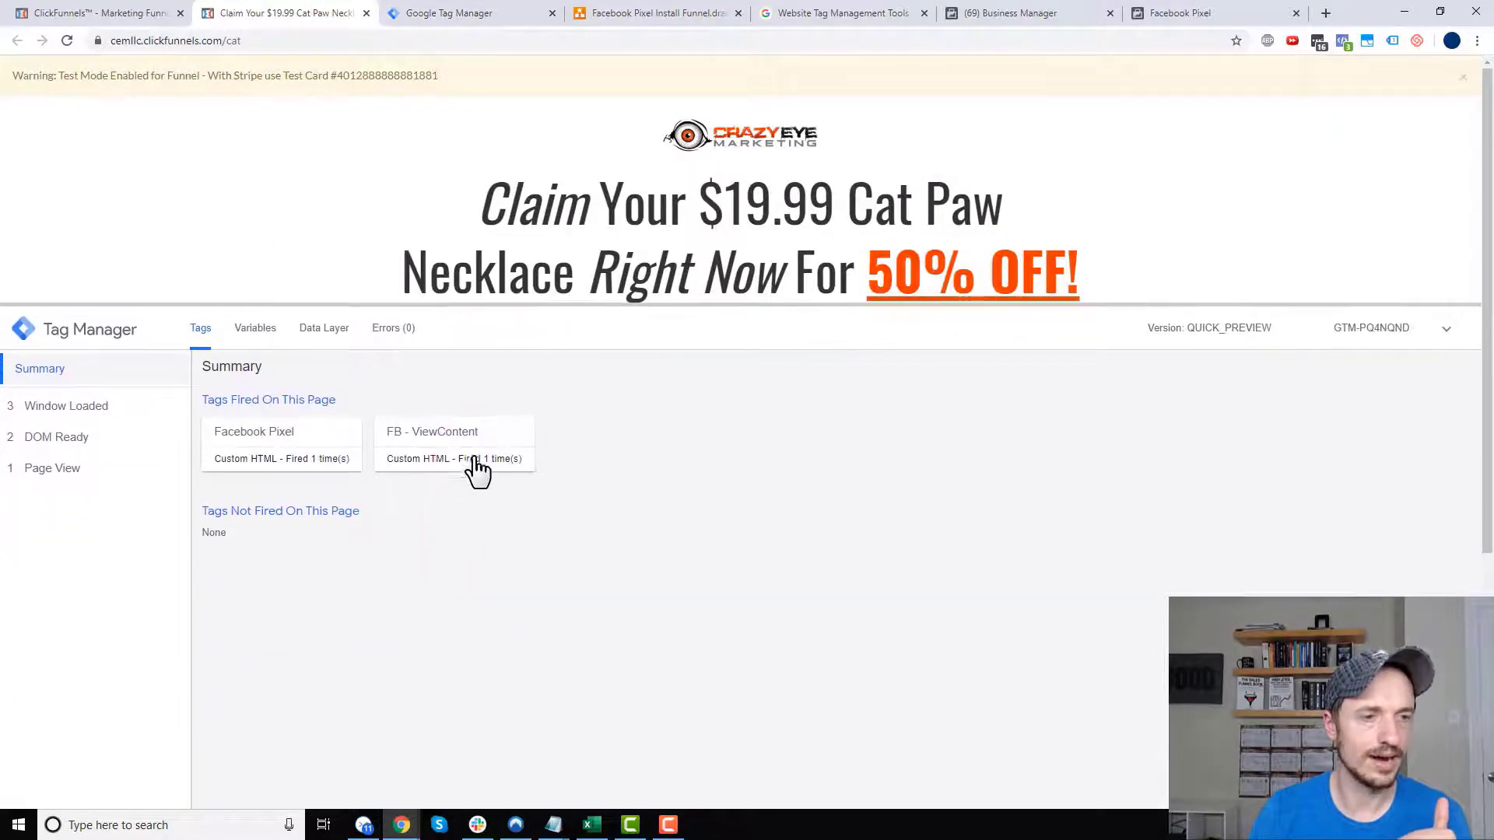
- Check which Facebook Pixel events fired on the cat page using Pixel Helper
click(1344, 41)
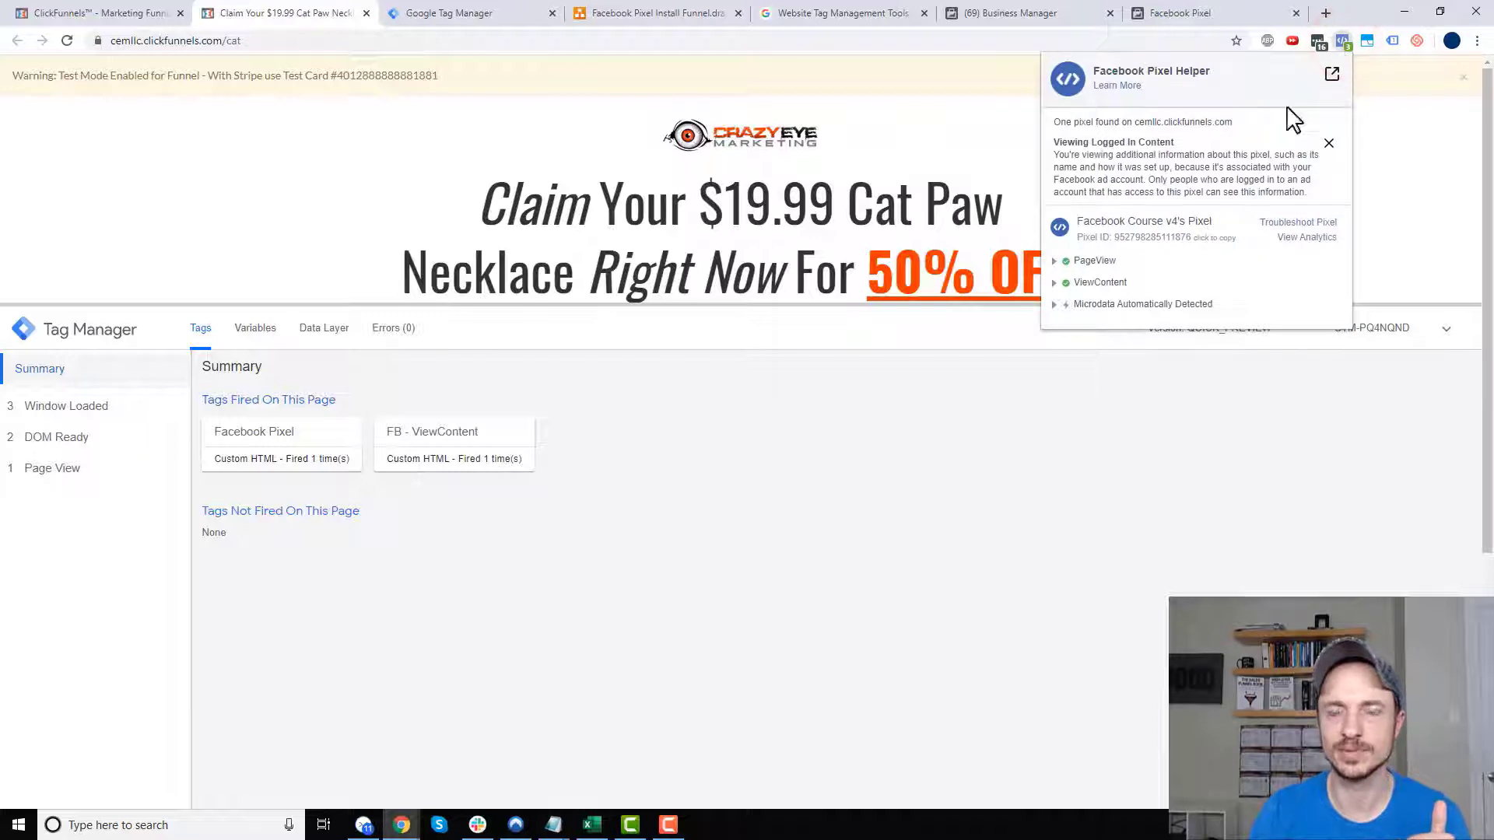
click(1418, 177)
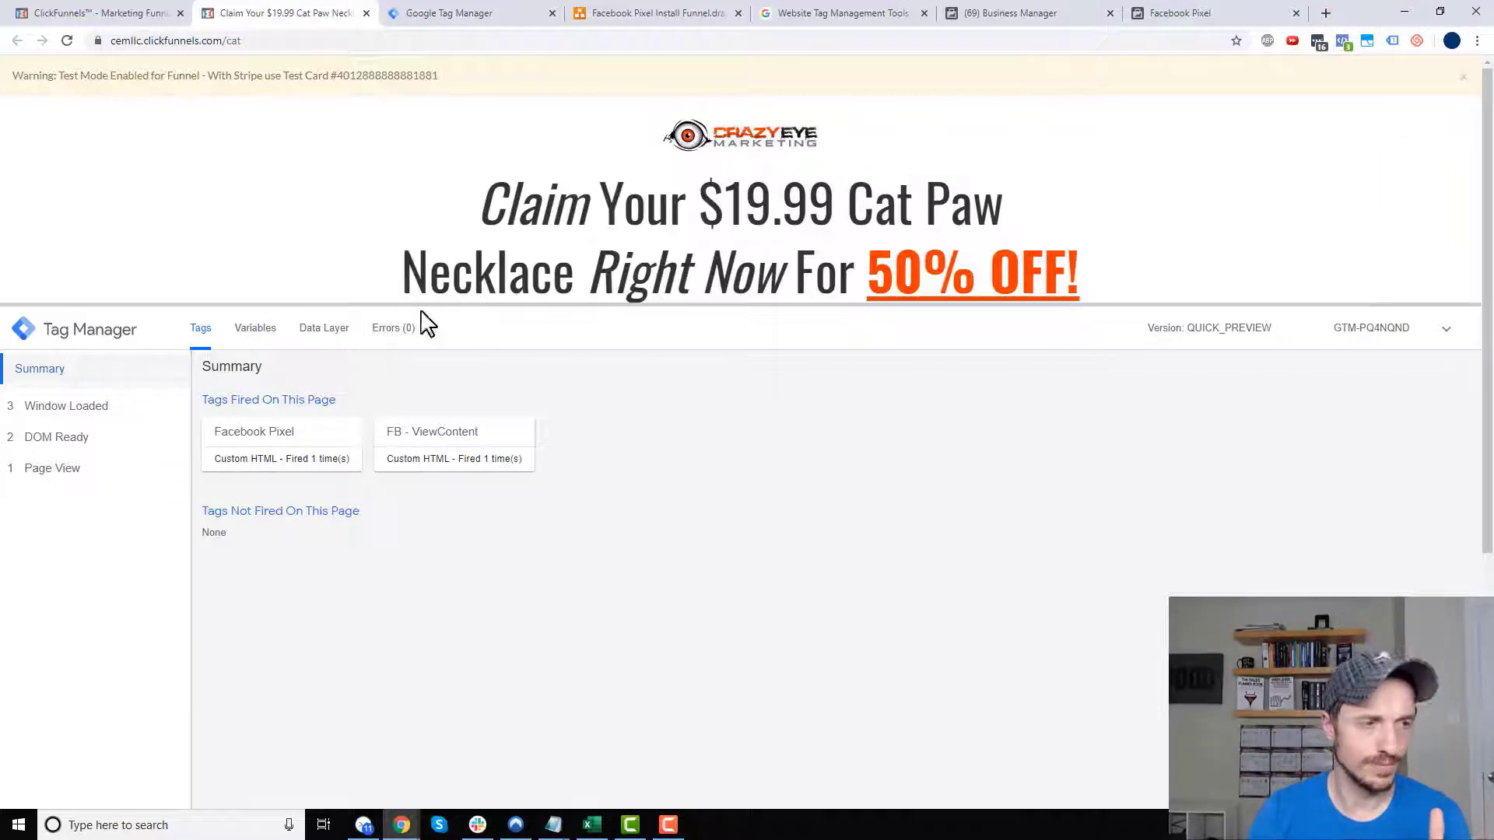
drag(379, 302, 379, 416)
- Inspect the Page View event's fired tags and its Page Hostname and Page Path values
click(68, 582)
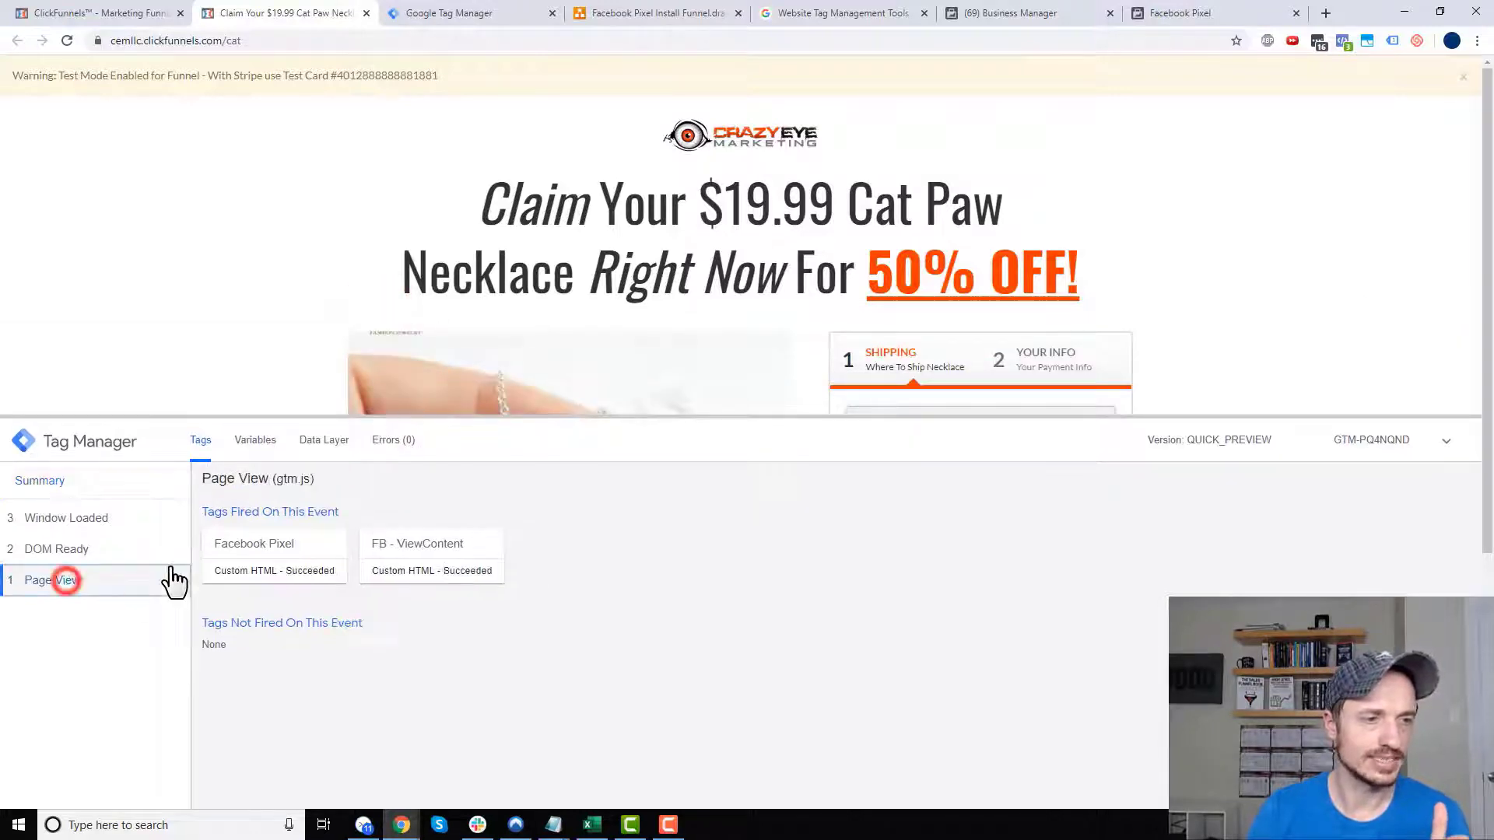
click(249, 453)
drag(380, 419, 397, 348)
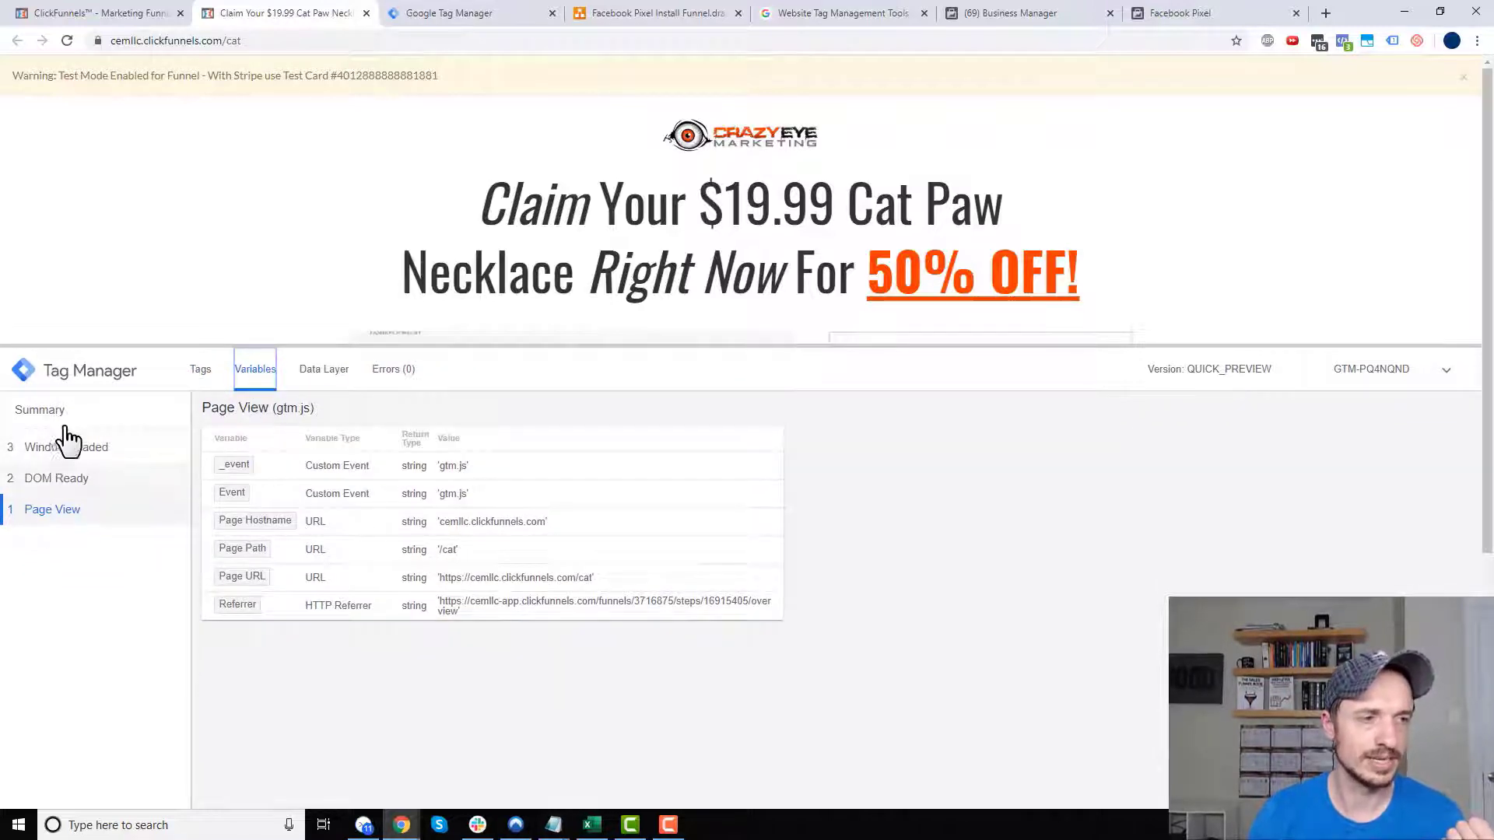
click(55, 512)
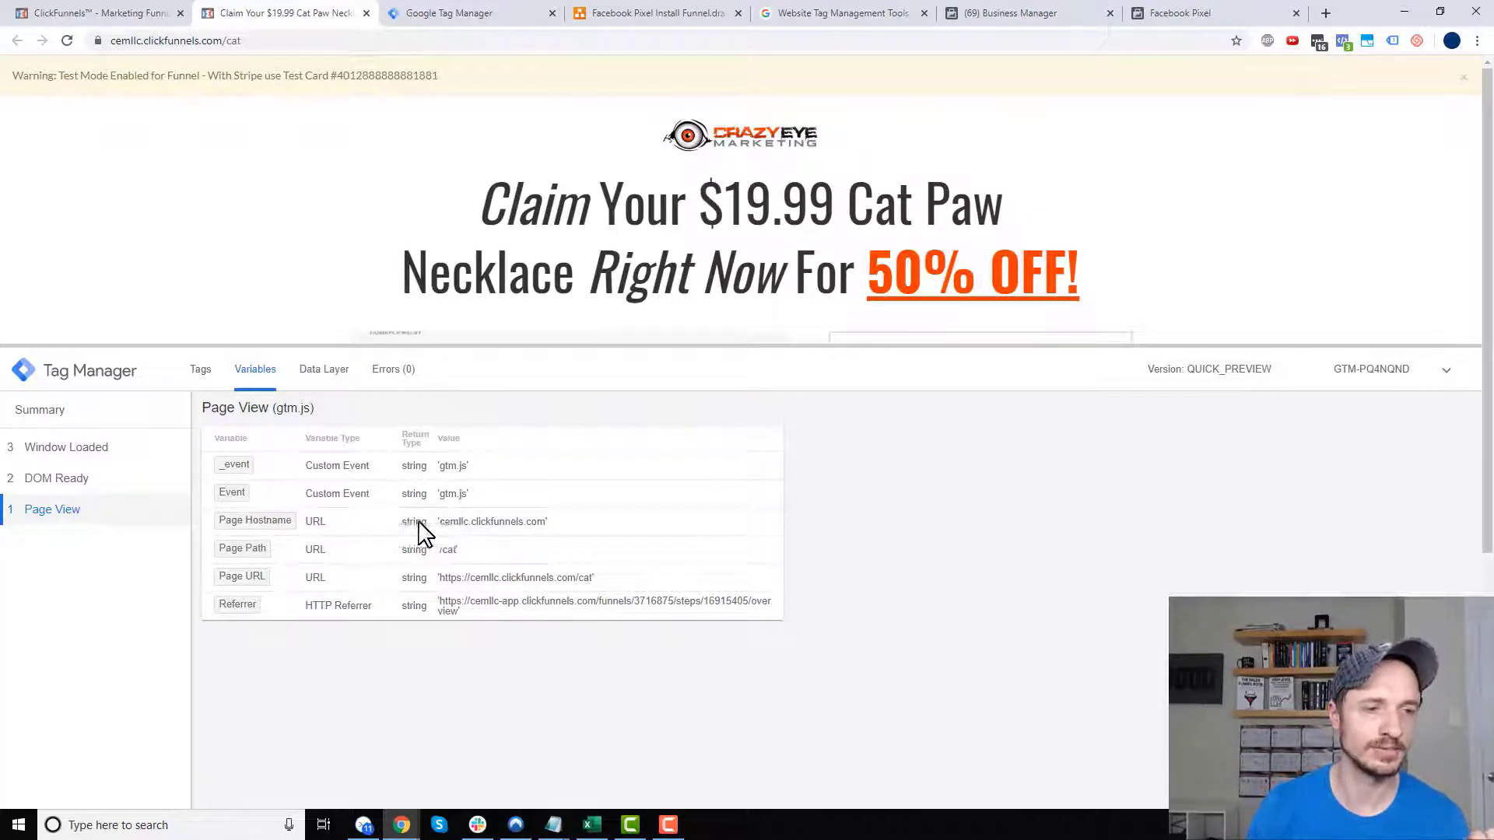
drag(520, 523, 554, 525)
click(534, 527)
drag(445, 557, 471, 555)
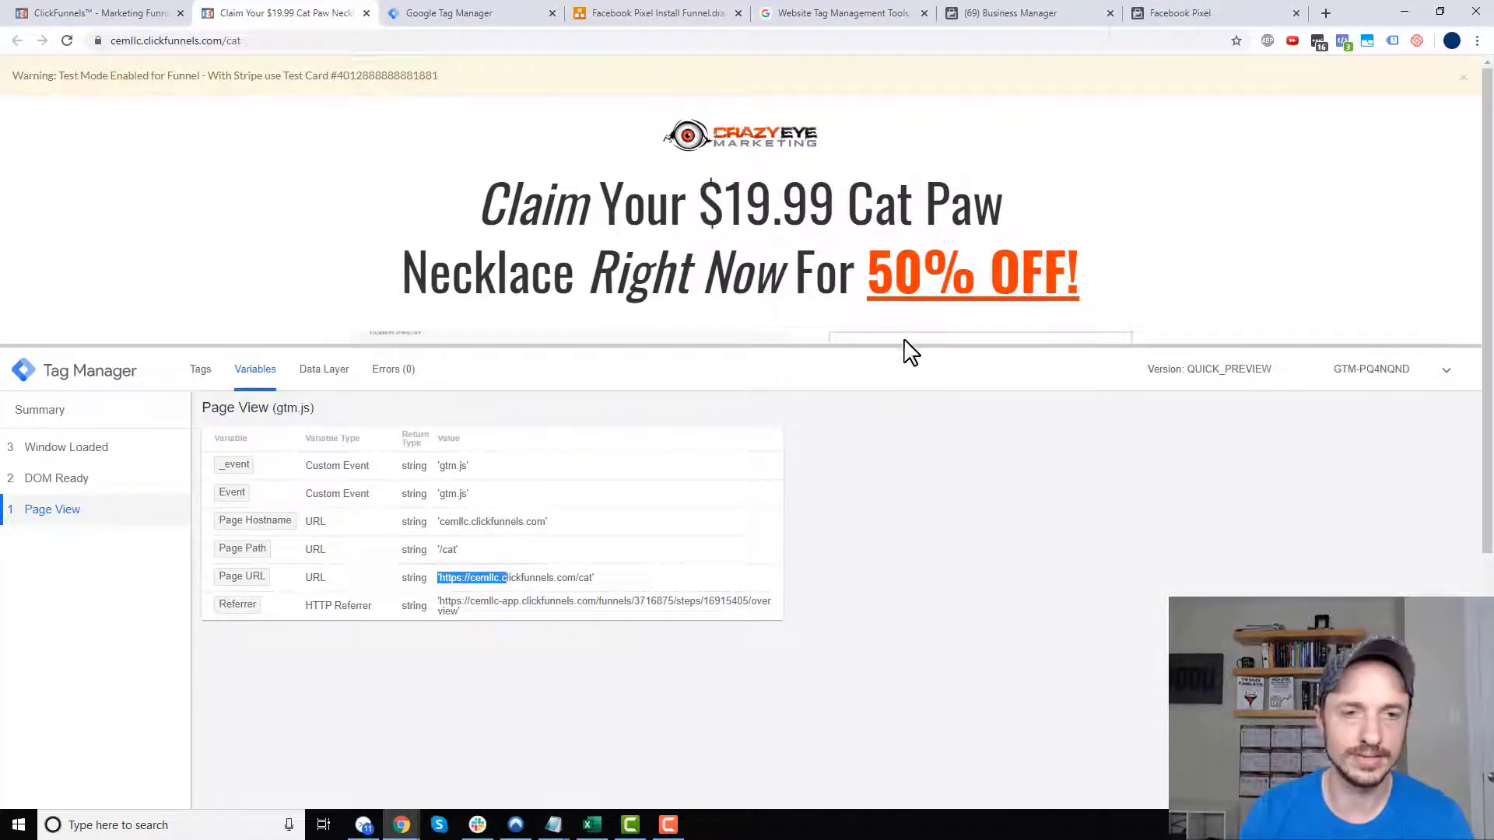
drag(906, 389, 905, 473)
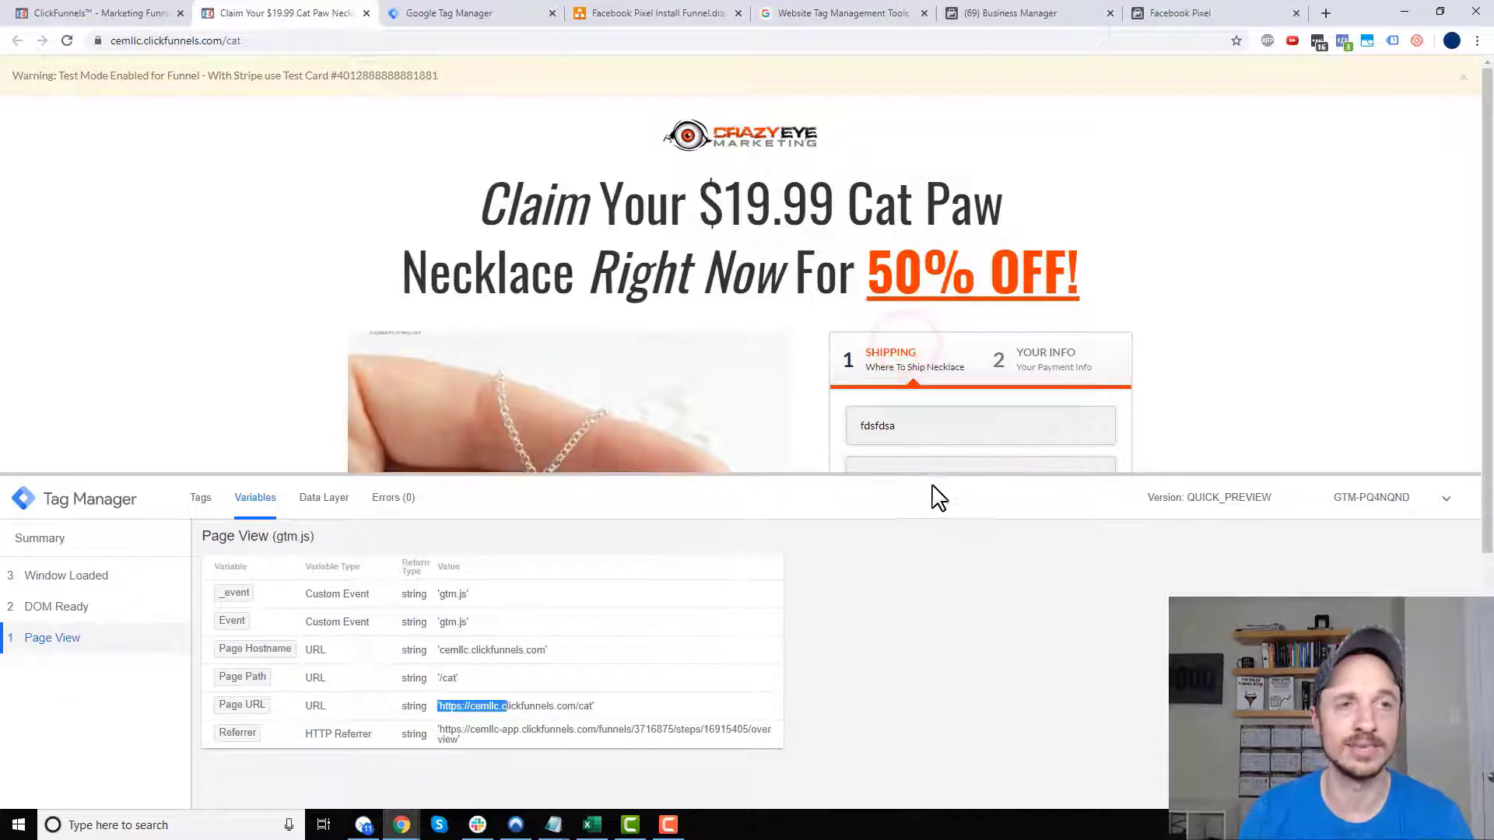
click(456, 14)
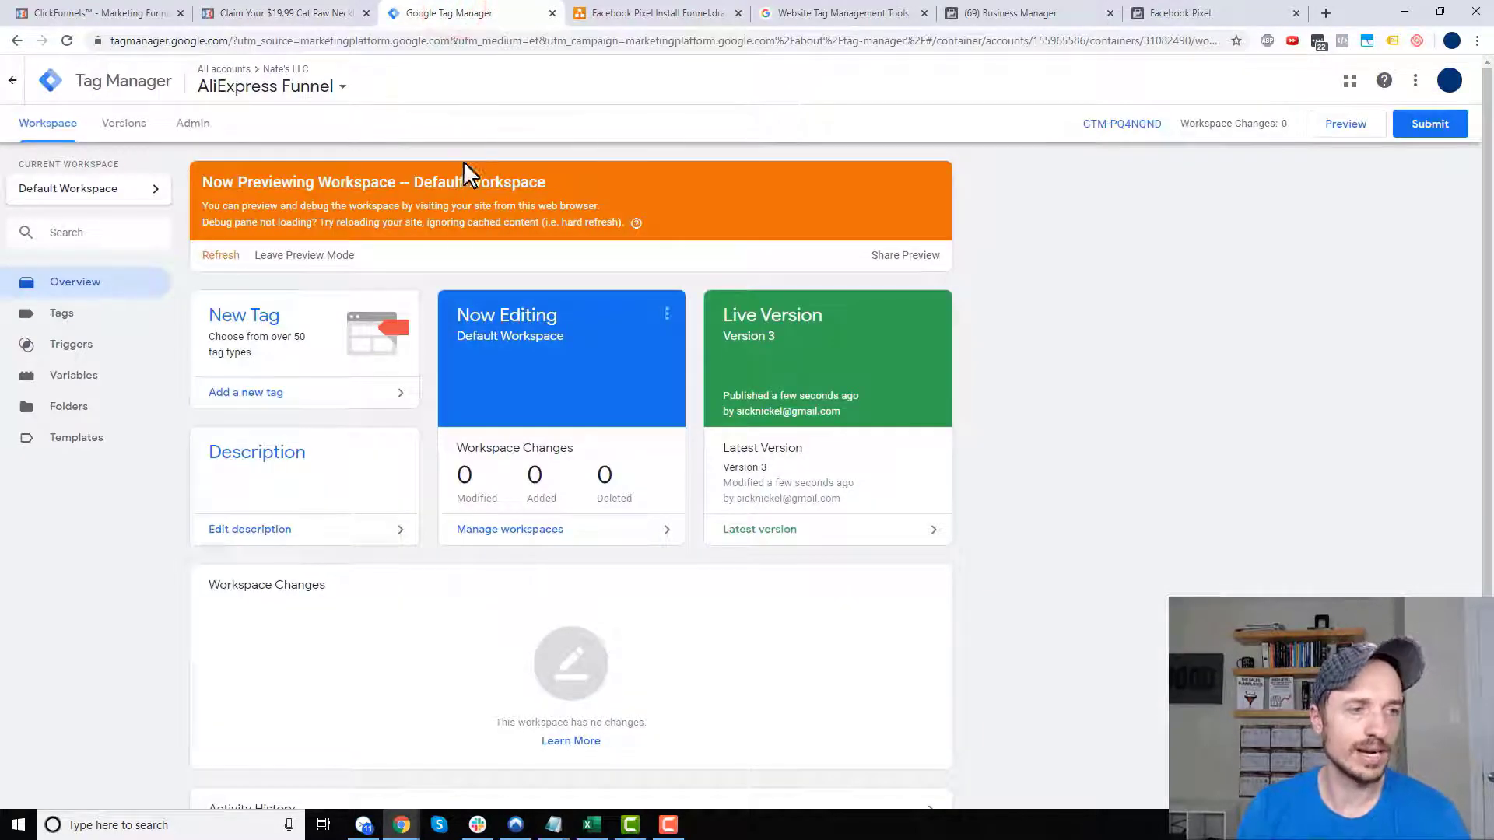
- Enable the Environment Name, Container ID/Version, Random Number, HTML ID, Error and Debug Mode built-in variables
click(112, 375)
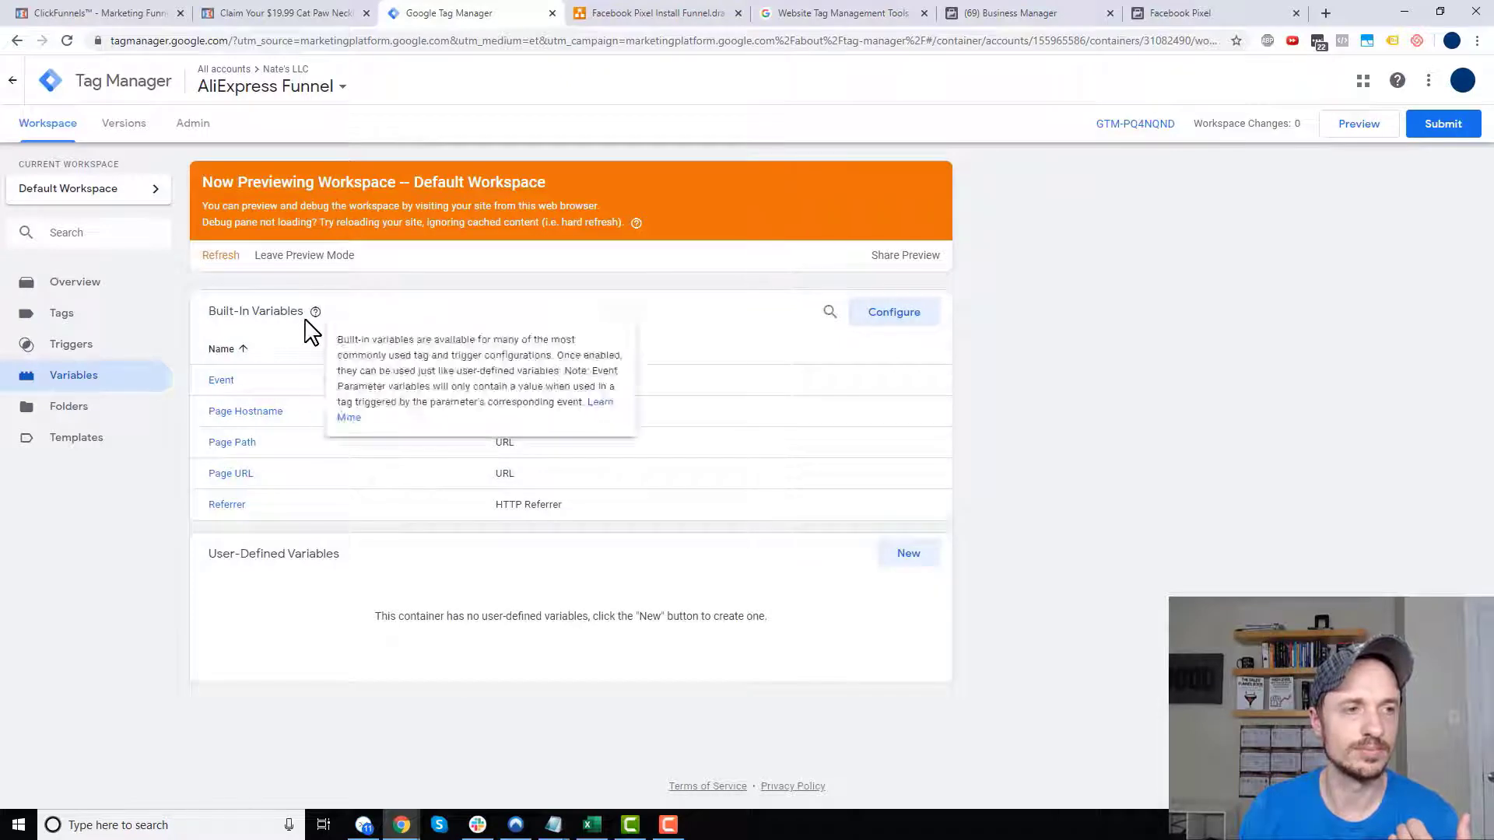
click(907, 314)
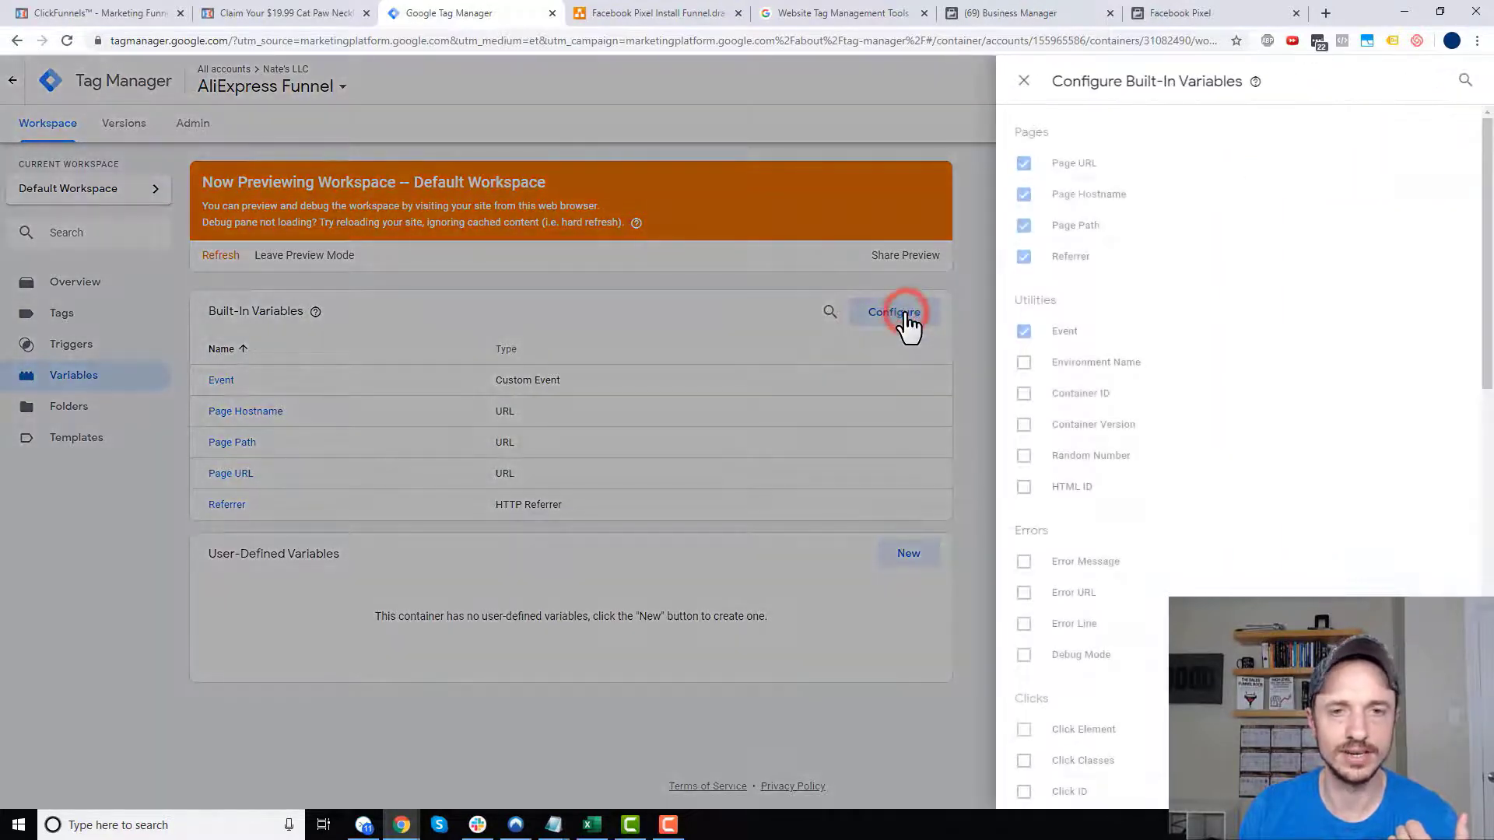
scroll(1225, 334, down, 2)
scroll(1218, 339, up, 2)
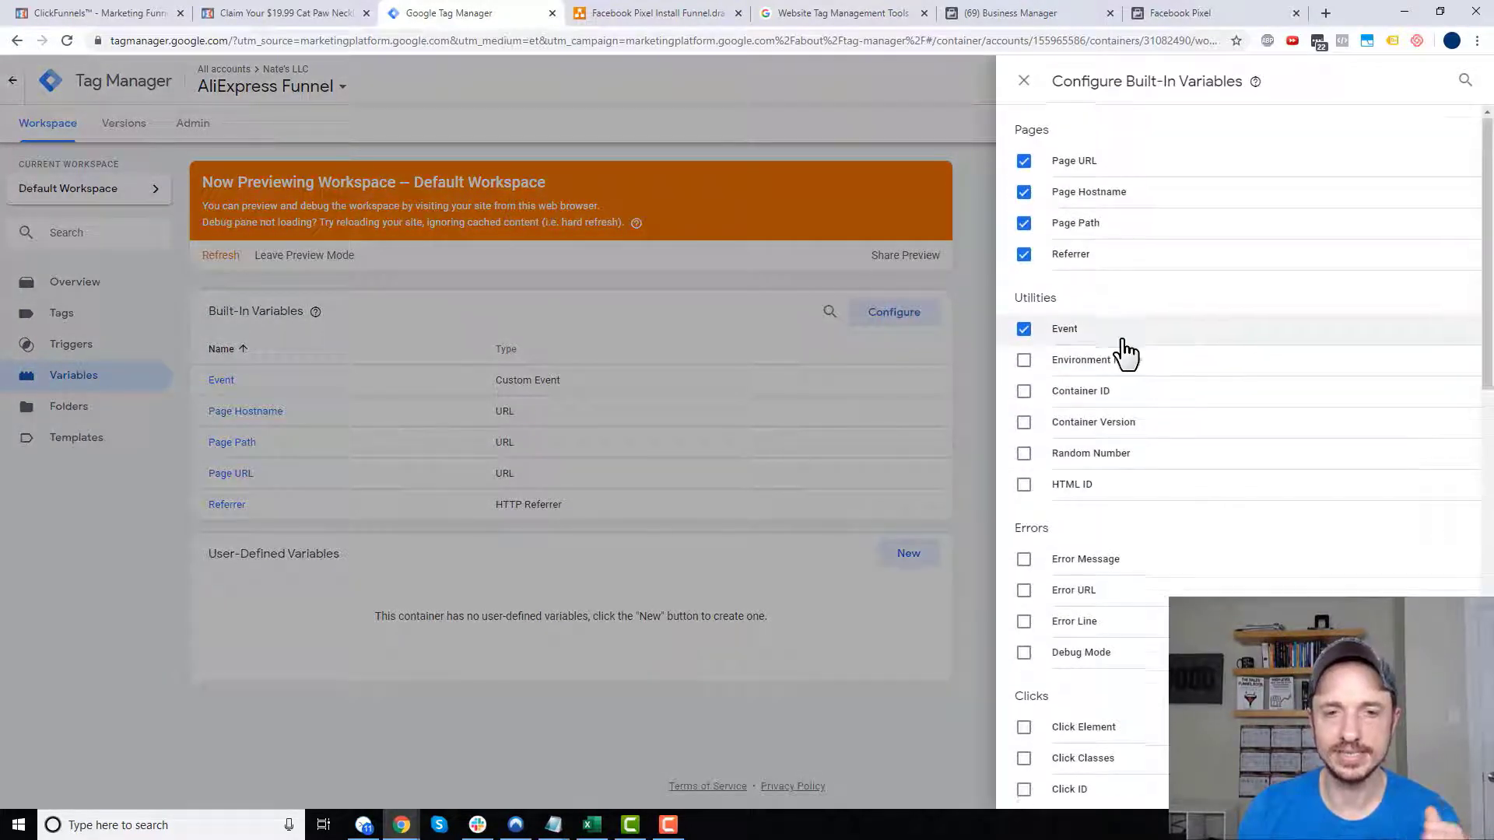
scroll(1120, 350, down, 12)
scroll(1124, 379, up, 11)
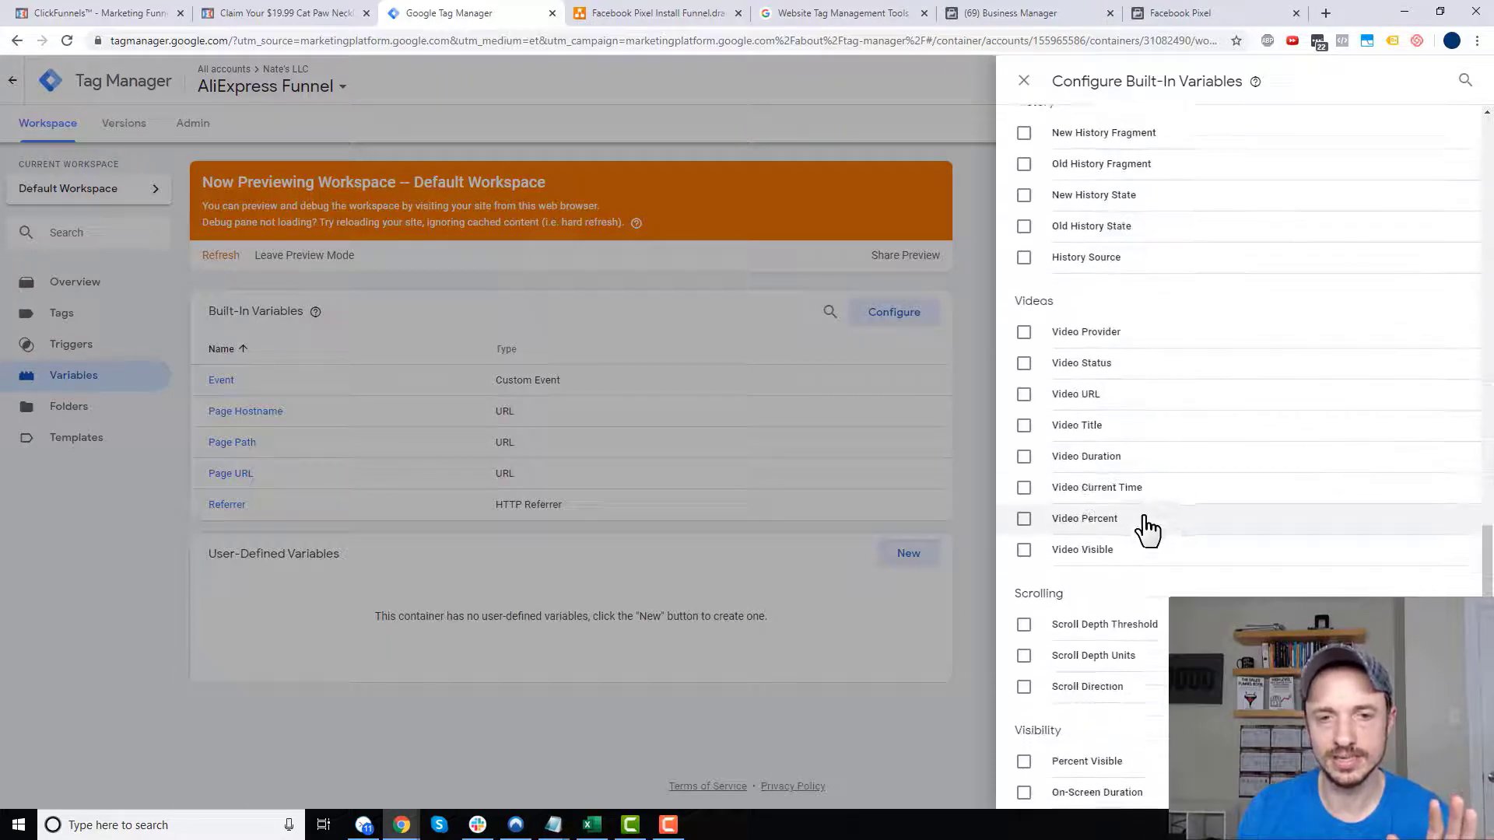
click(1078, 316)
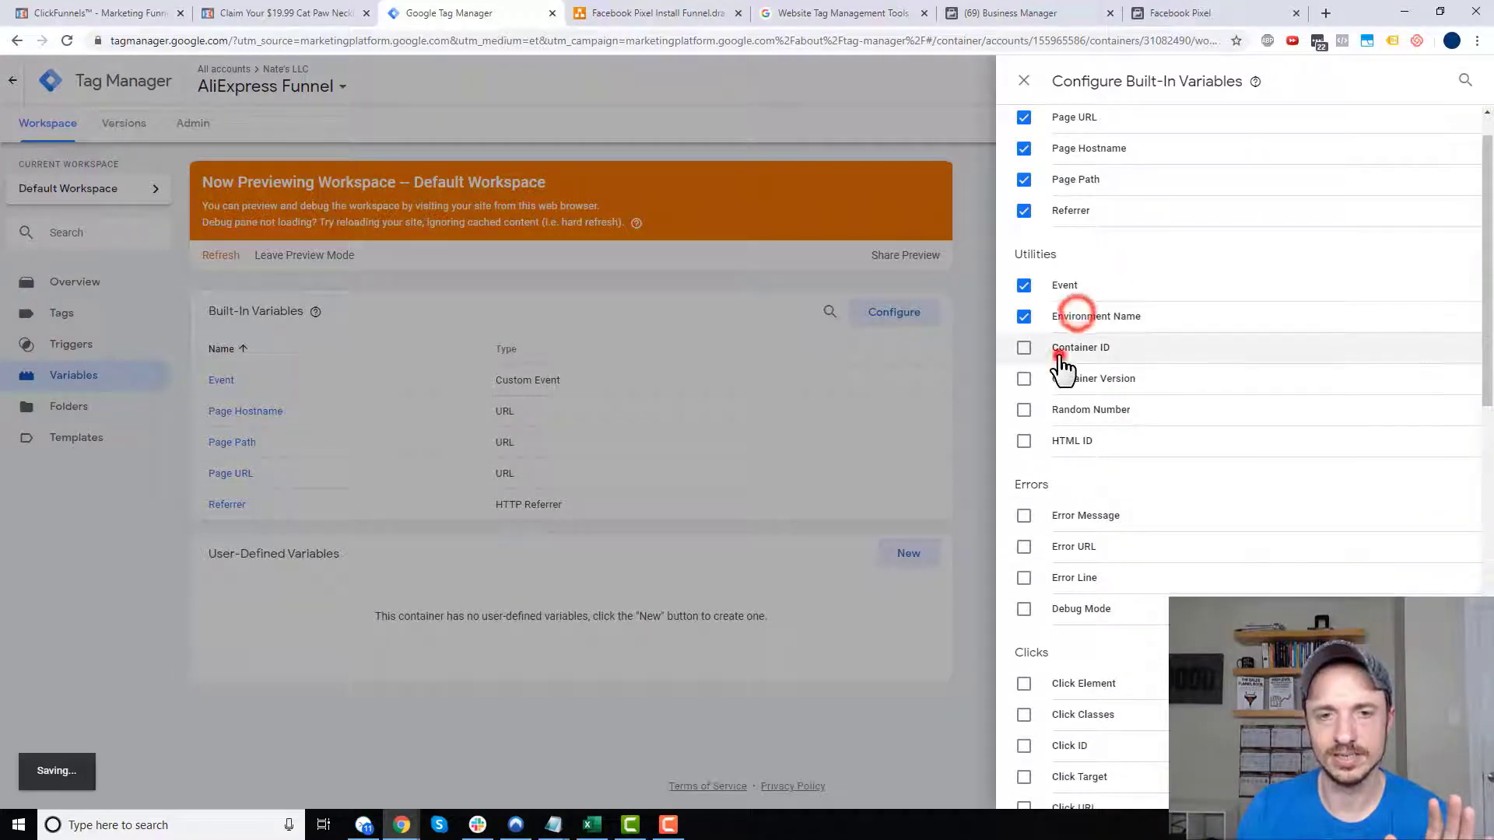
click(1076, 347)
click(1074, 378)
click(1071, 409)
click(1070, 441)
click(1063, 515)
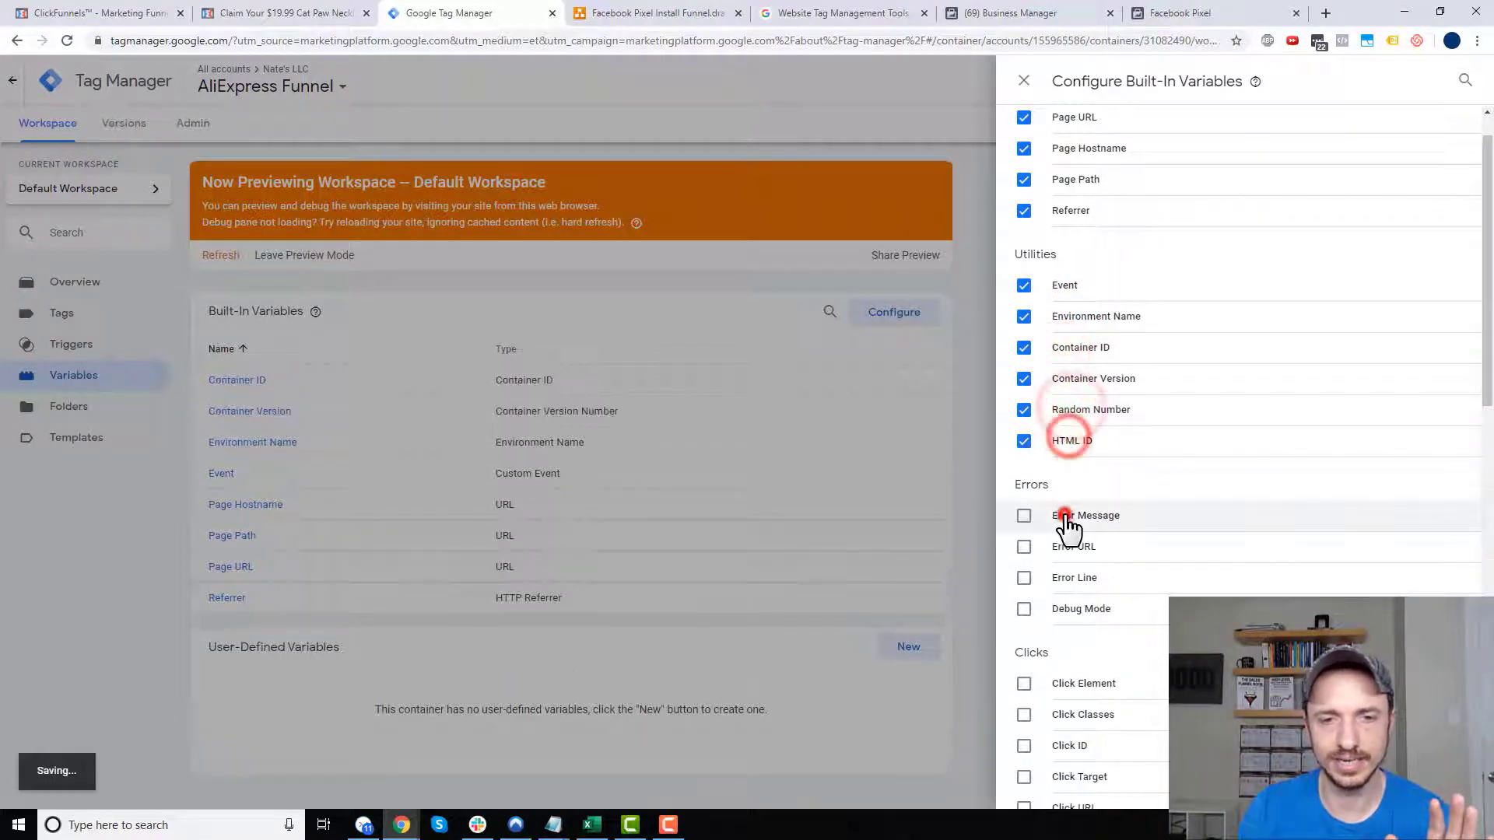
click(1071, 547)
click(1079, 577)
click(1088, 608)
- Enable all Click, Form and History built-in variables, including Click Classes
scroll(1077, 386, down, 5)
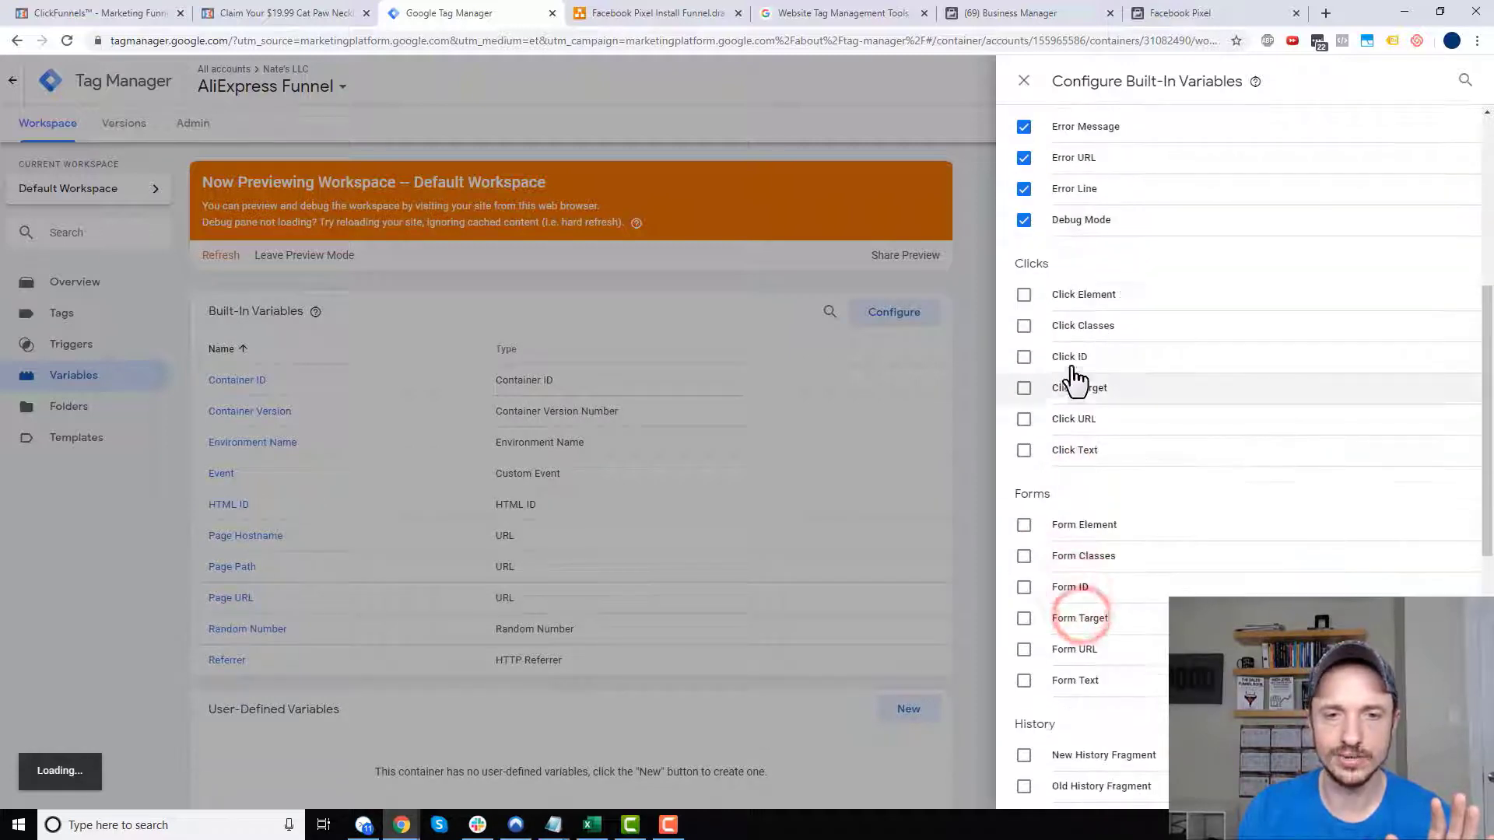
click(1078, 294)
click(1076, 325)
click(1079, 358)
click(1080, 389)
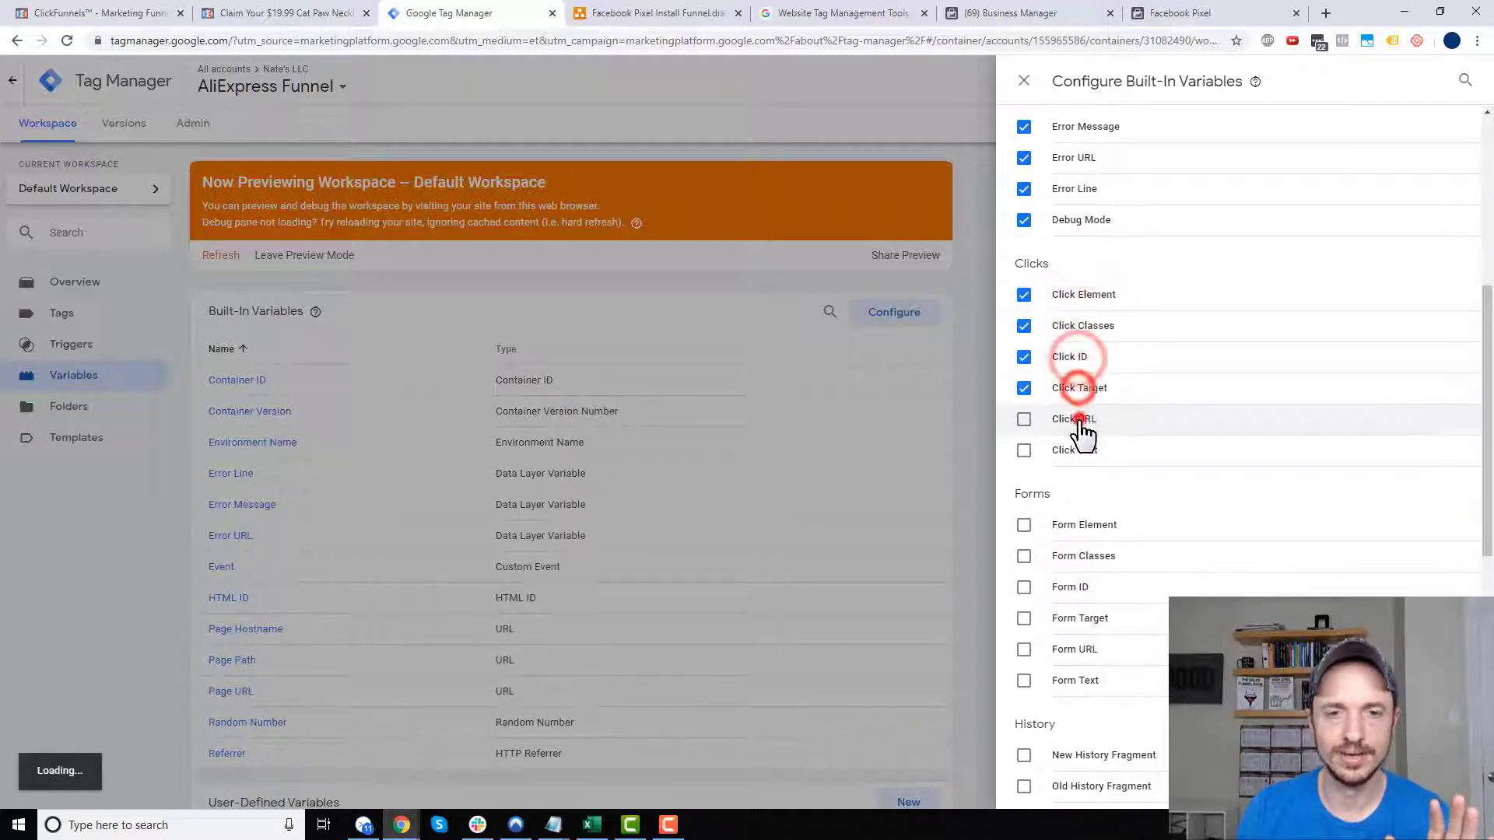
click(1082, 421)
click(1079, 451)
scroll(1079, 453, down, 3)
click(1071, 296)
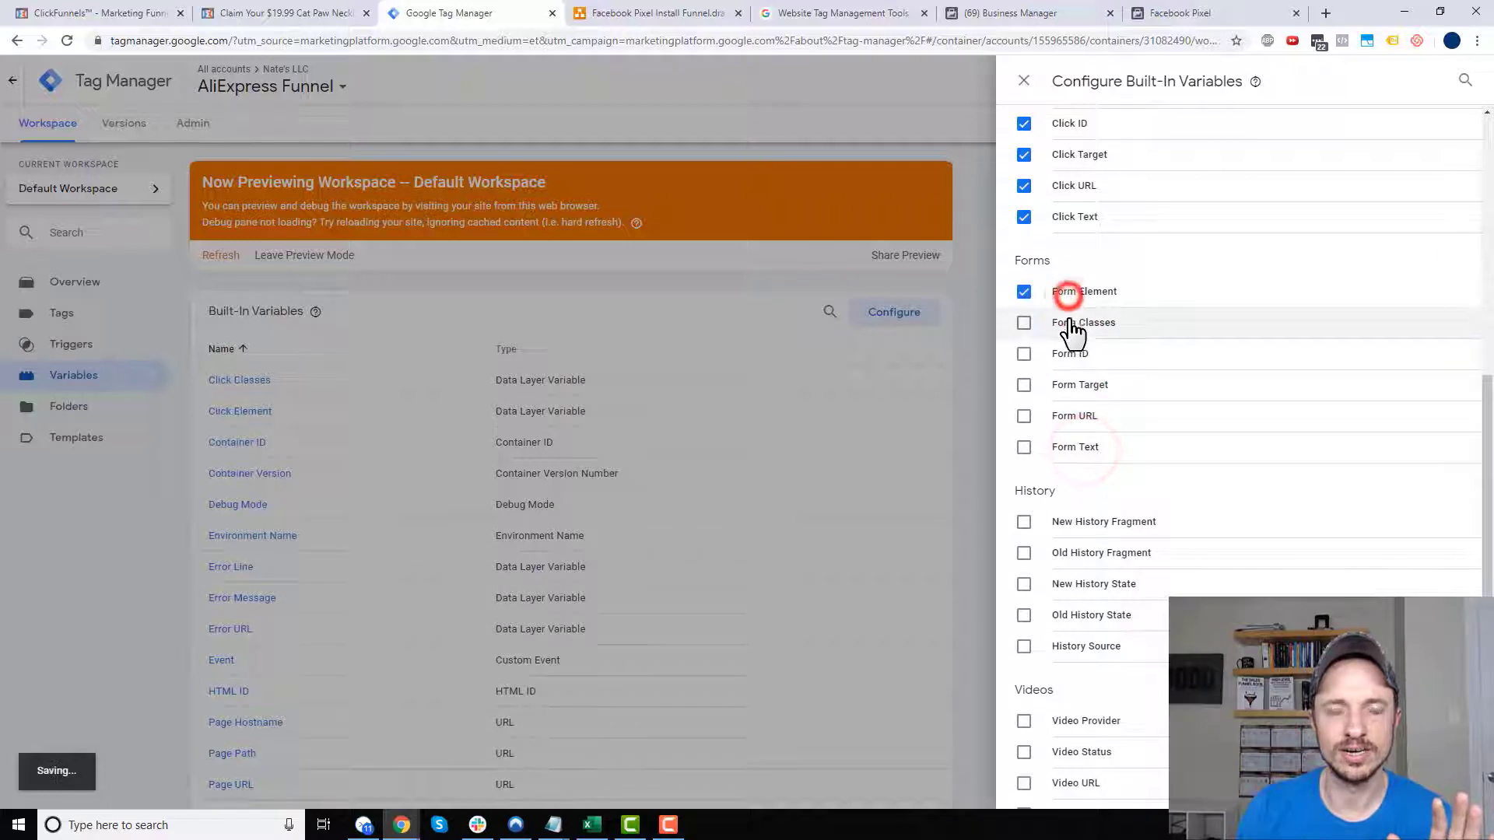
click(1074, 325)
click(1076, 356)
click(1079, 388)
click(1083, 421)
click(1083, 451)
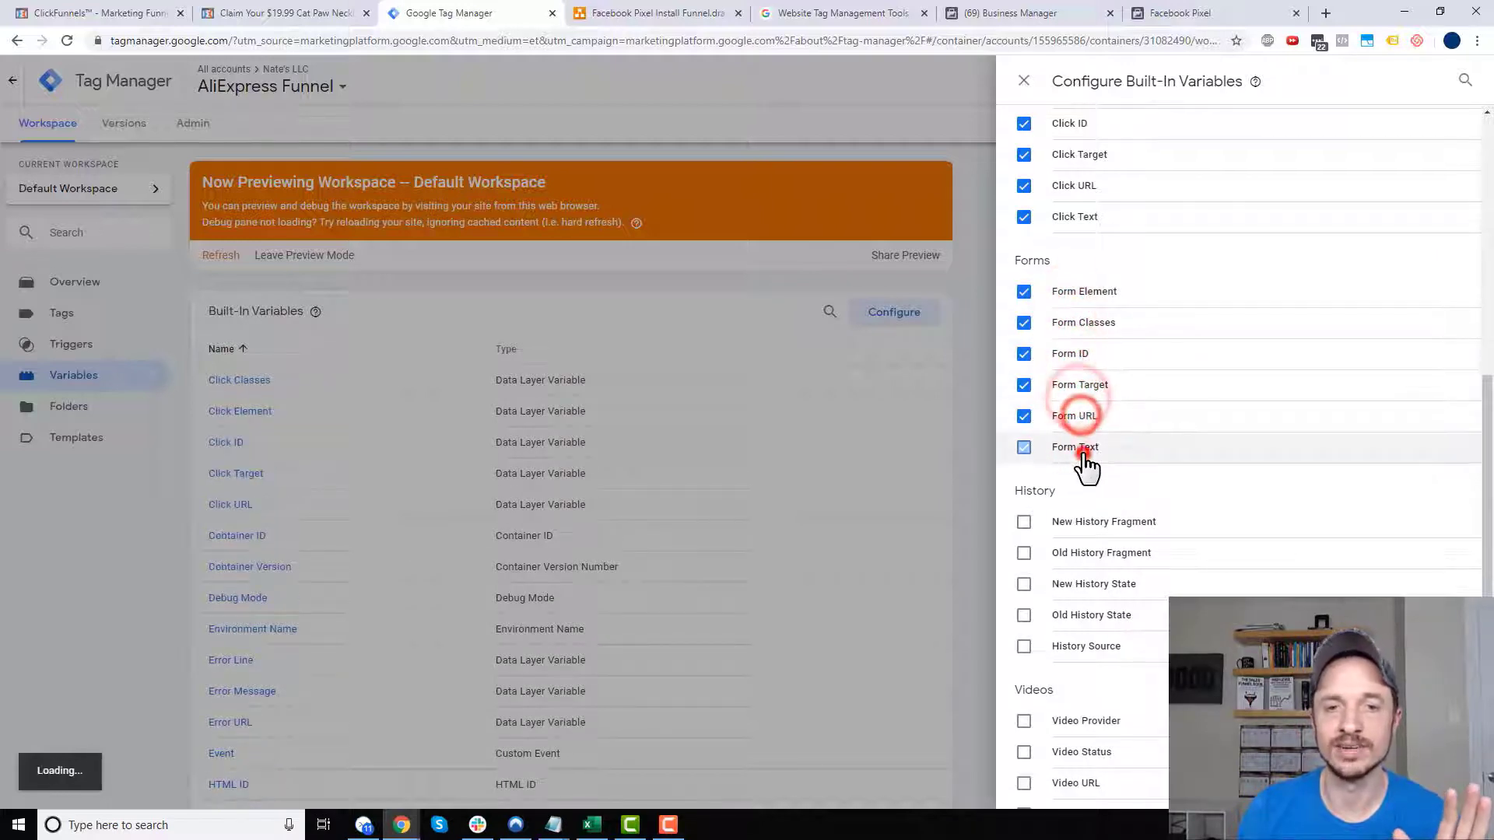
click(1093, 523)
click(1094, 554)
click(1093, 586)
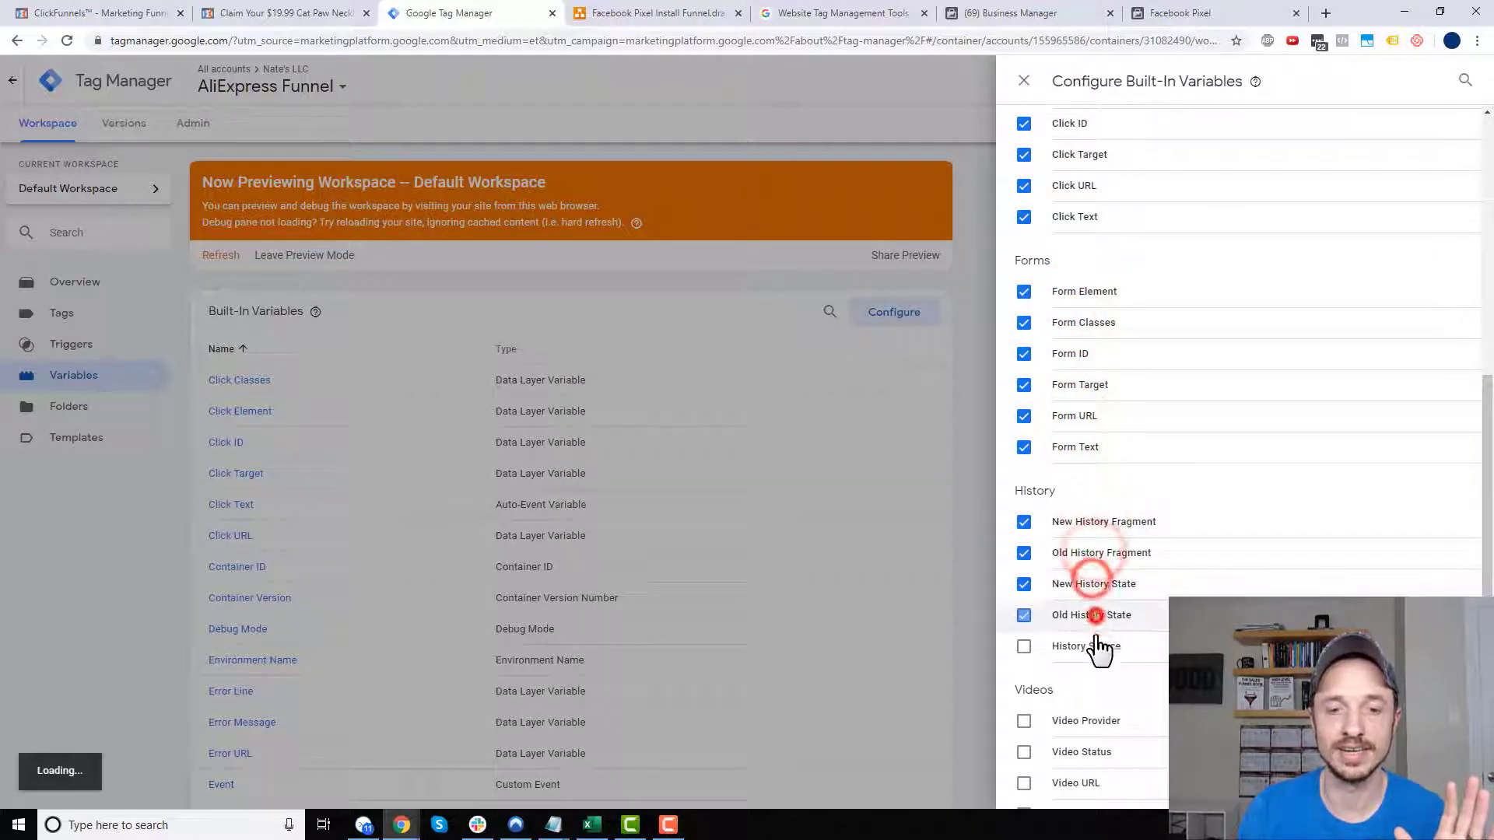
click(1093, 616)
click(1093, 646)
- Enable all Video, Scroll Depth and Visibility built-in variables, then close the settings
scroll(1090, 545, down, 4)
click(1087, 420)
click(1086, 442)
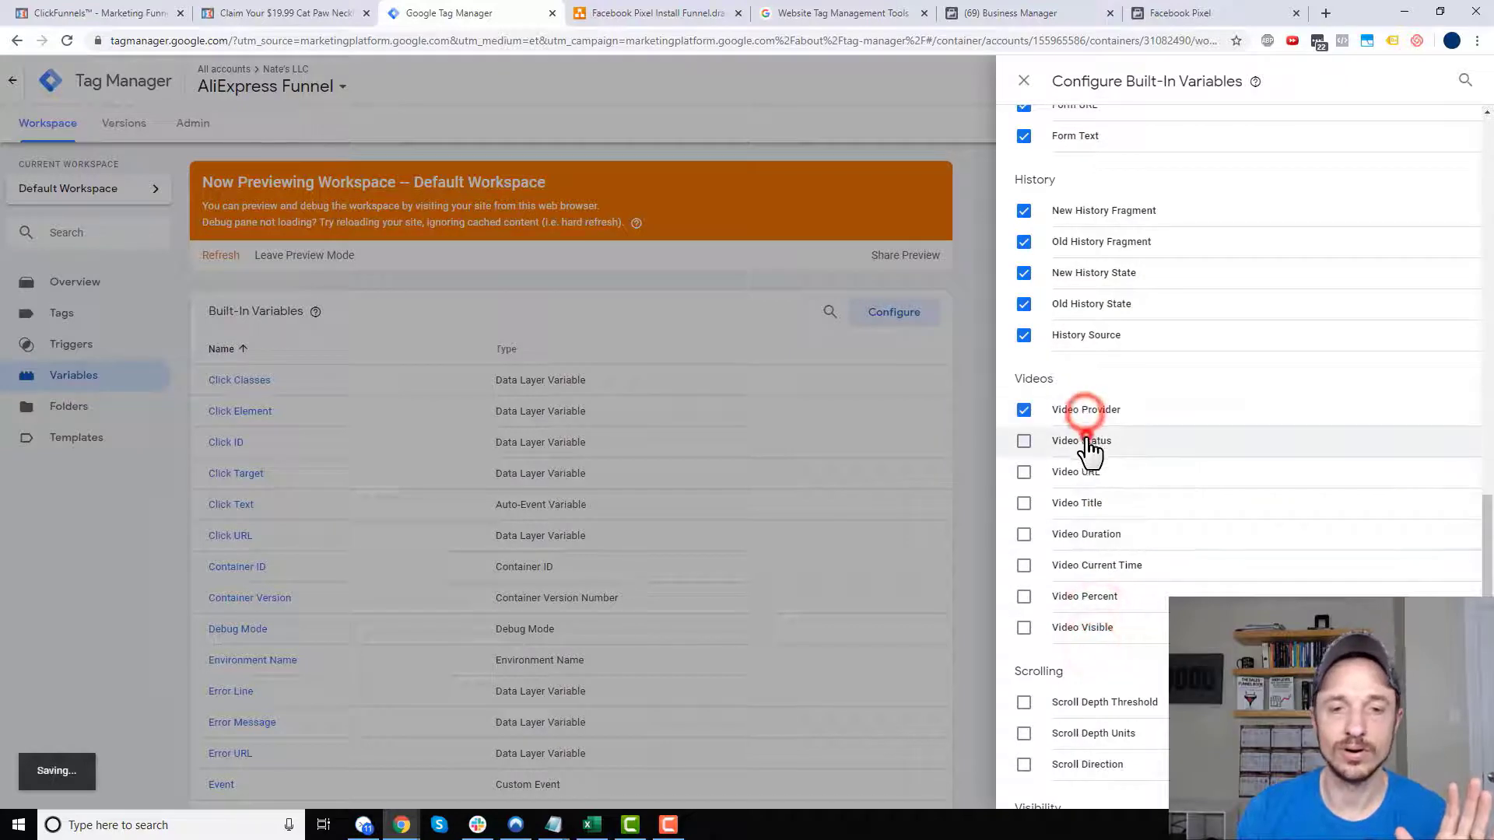
click(1085, 473)
click(1085, 504)
click(1088, 537)
click(1091, 565)
click(1088, 596)
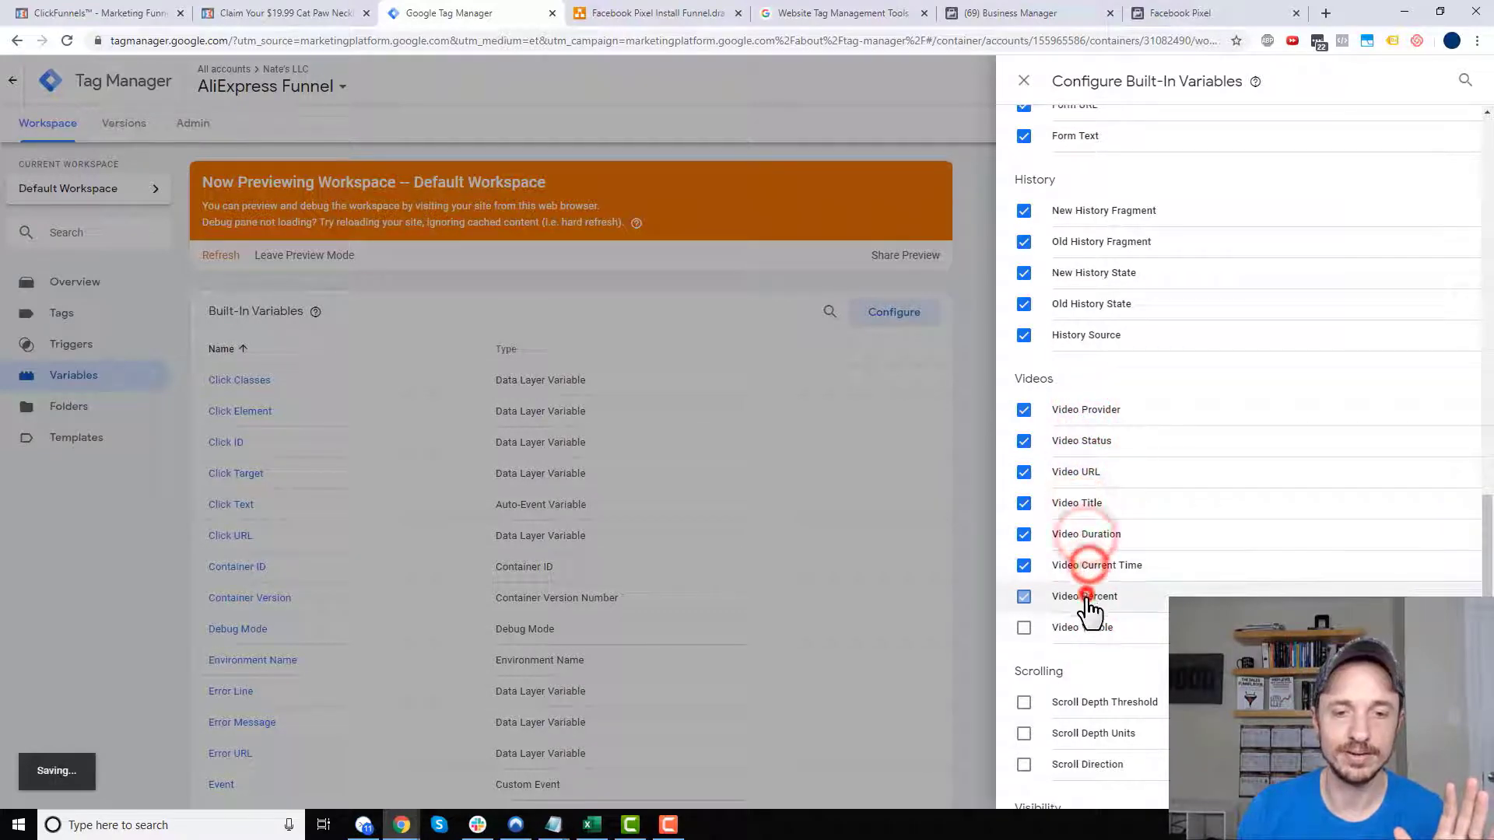
click(1088, 628)
scroll(1090, 622, down, 1)
click(1093, 624)
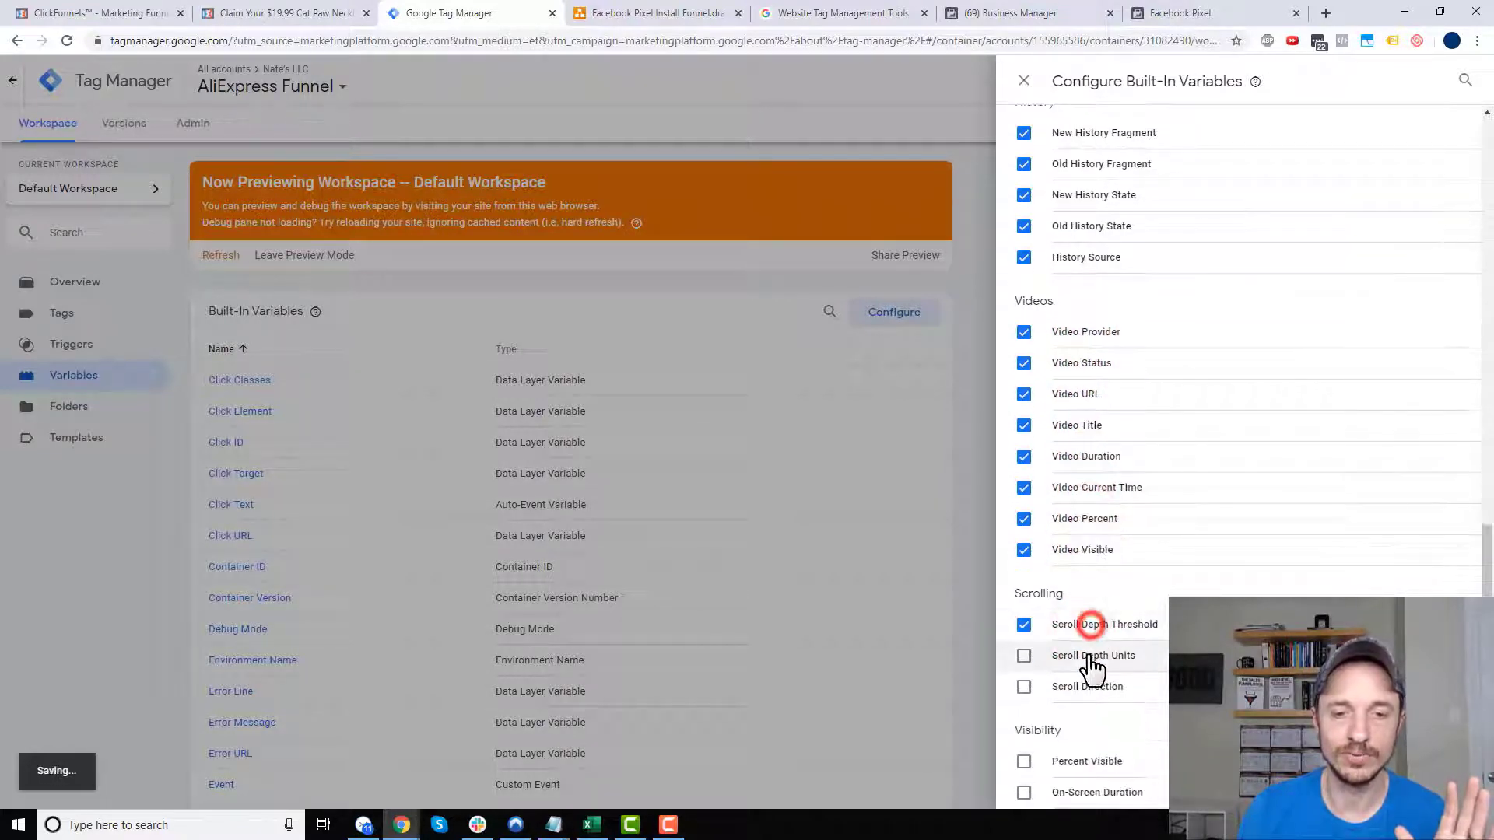
click(1092, 655)
click(1091, 686)
click(1086, 761)
click(1090, 792)
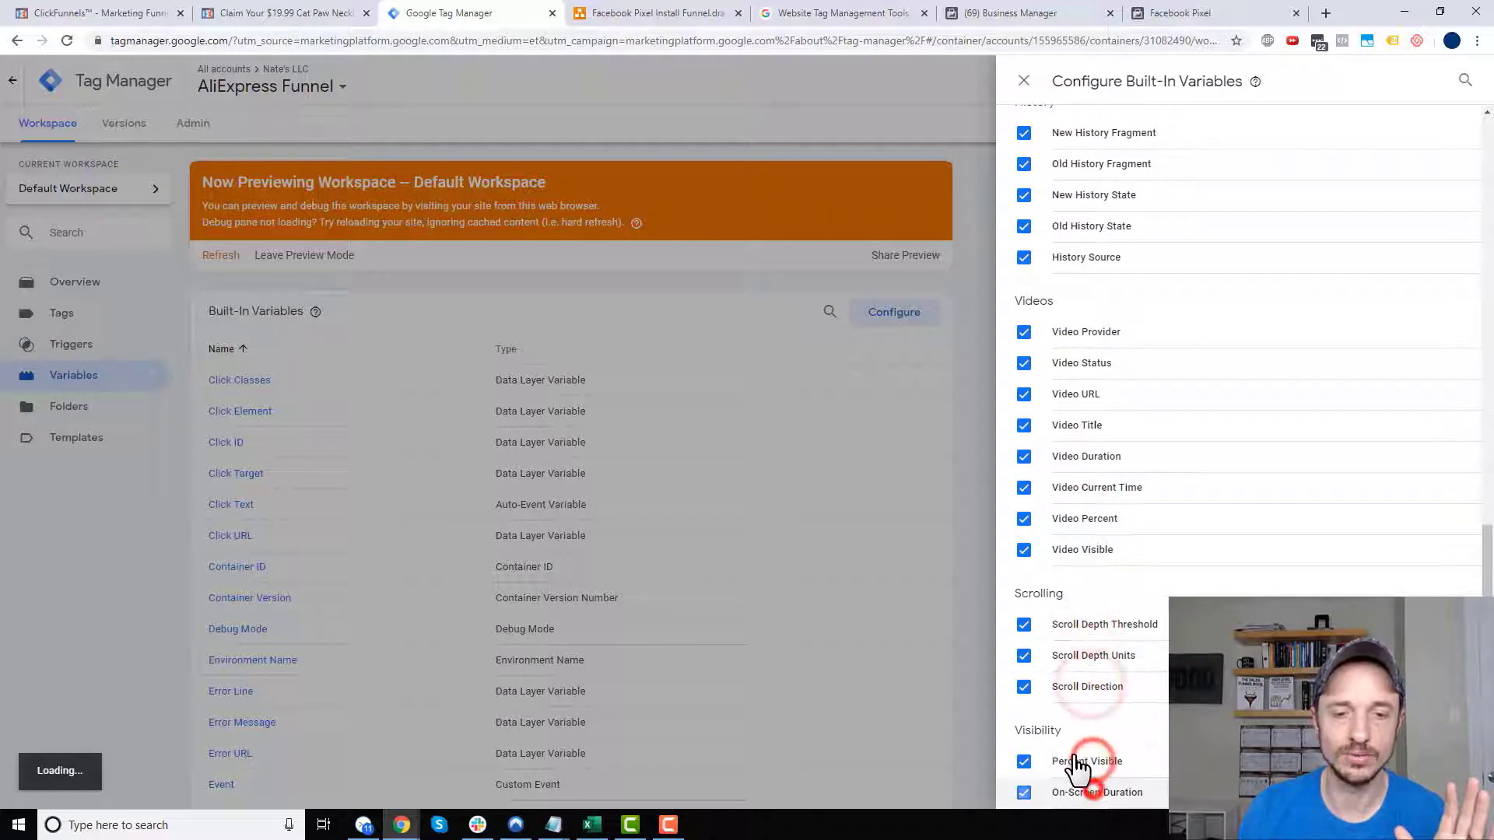
click(974, 513)
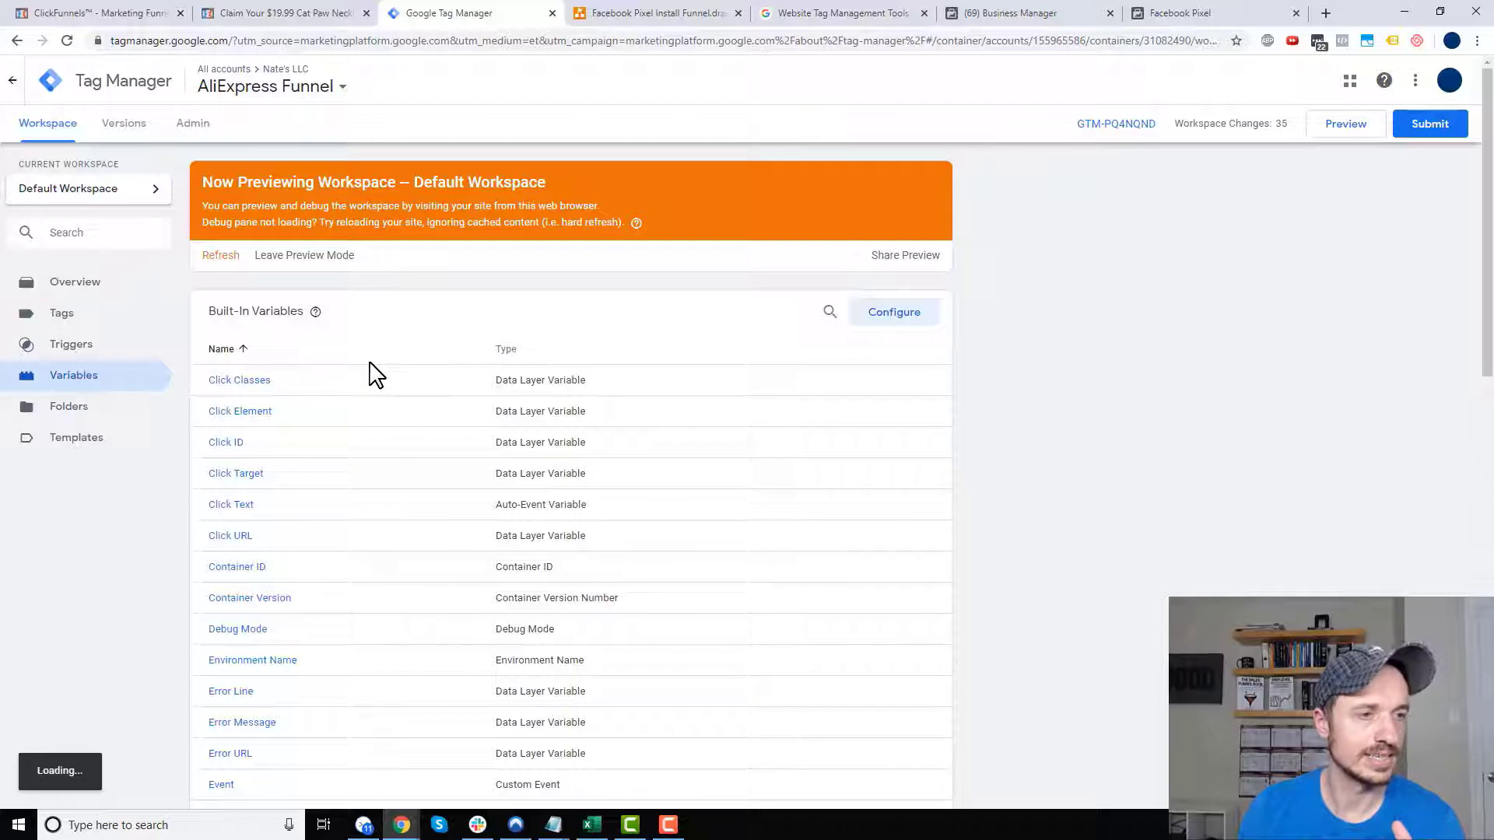
- Create and save a 'Generic Click' trigger of type Click - All Elements firing on all clicks
click(105, 346)
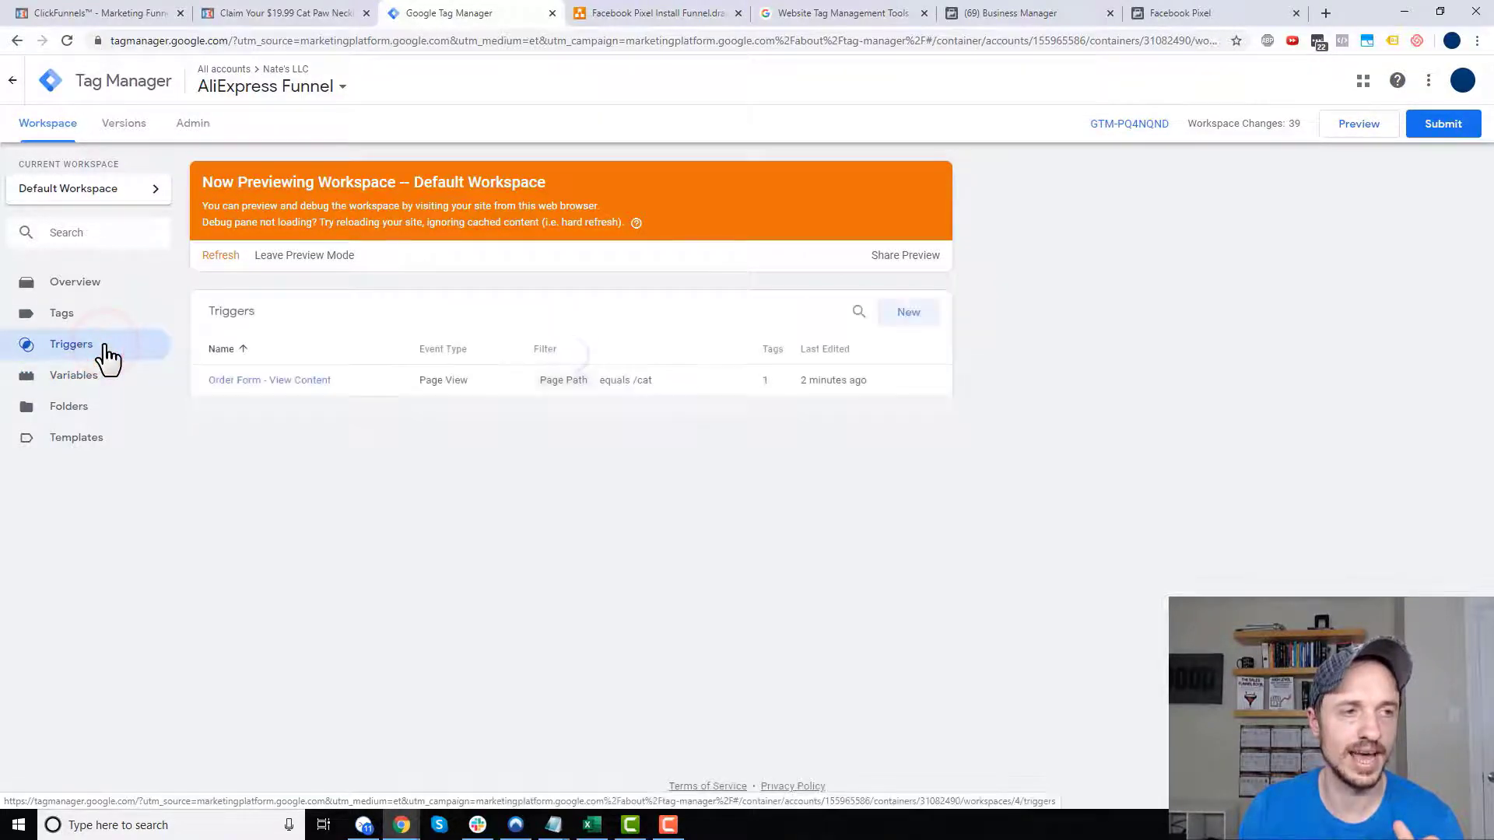
click(925, 321)
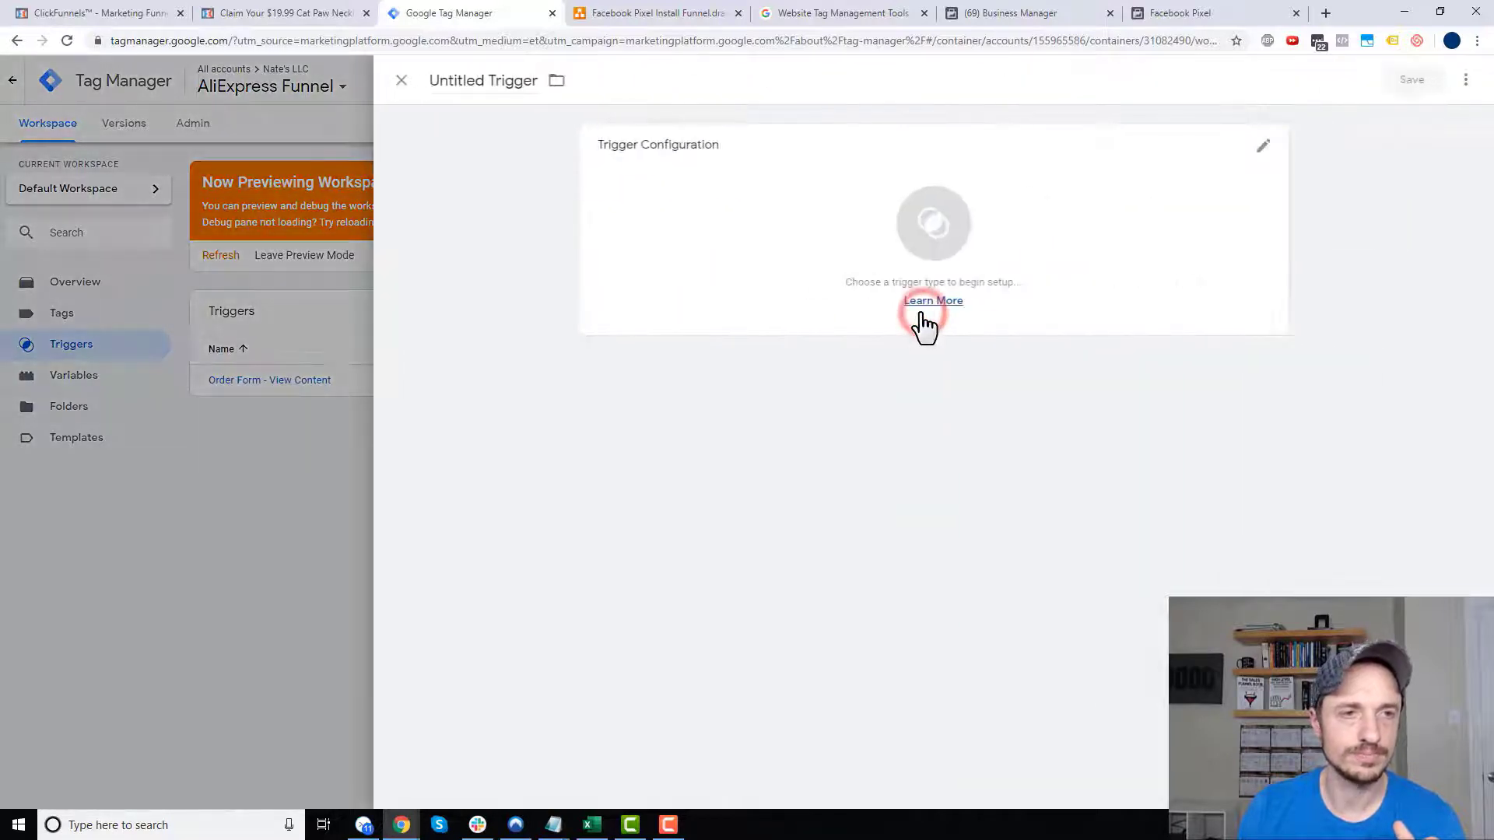
click(507, 80)
key(ctrl+a)
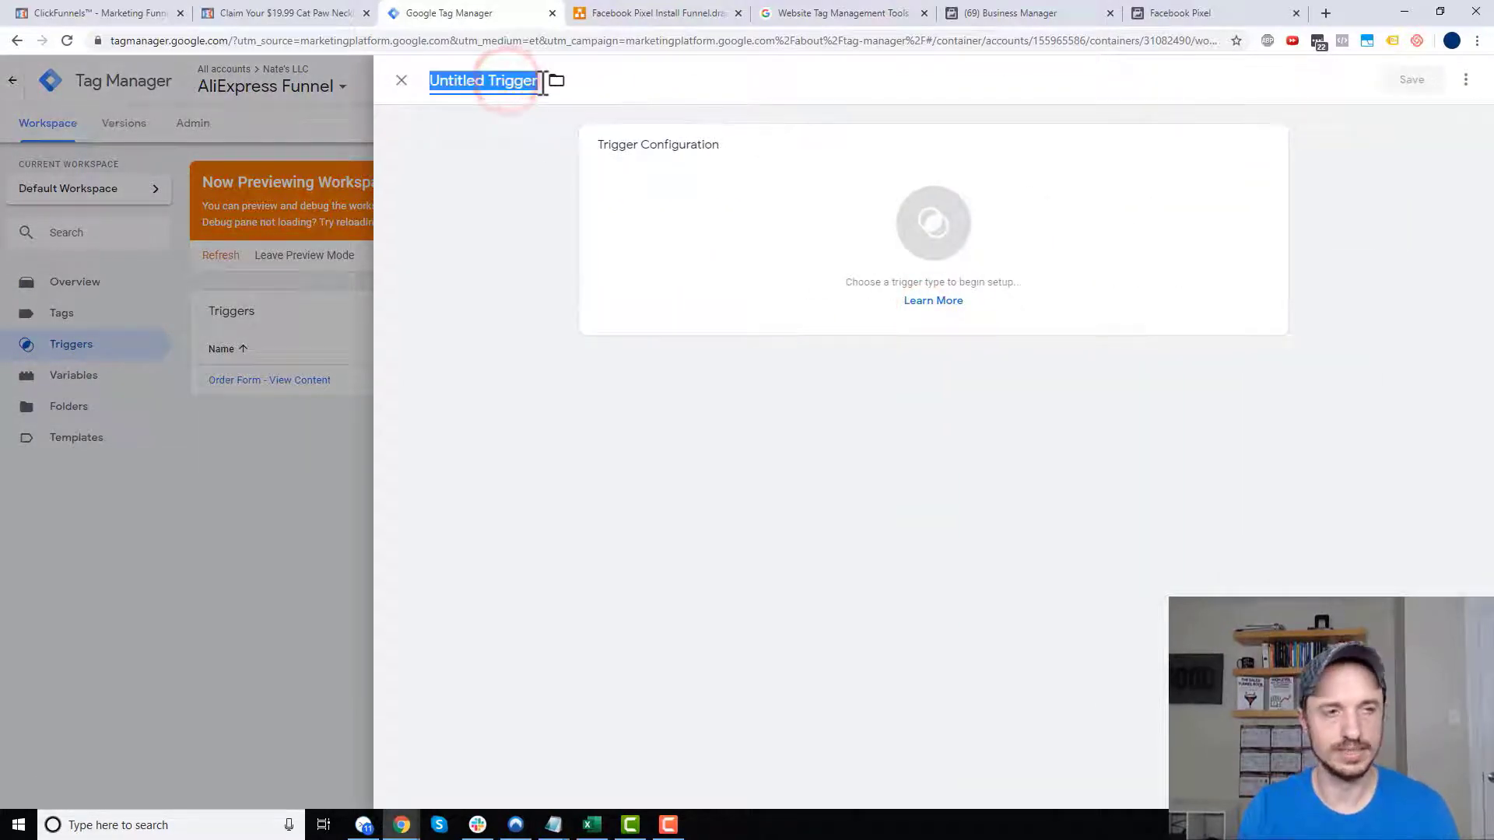
text(Generic Click)
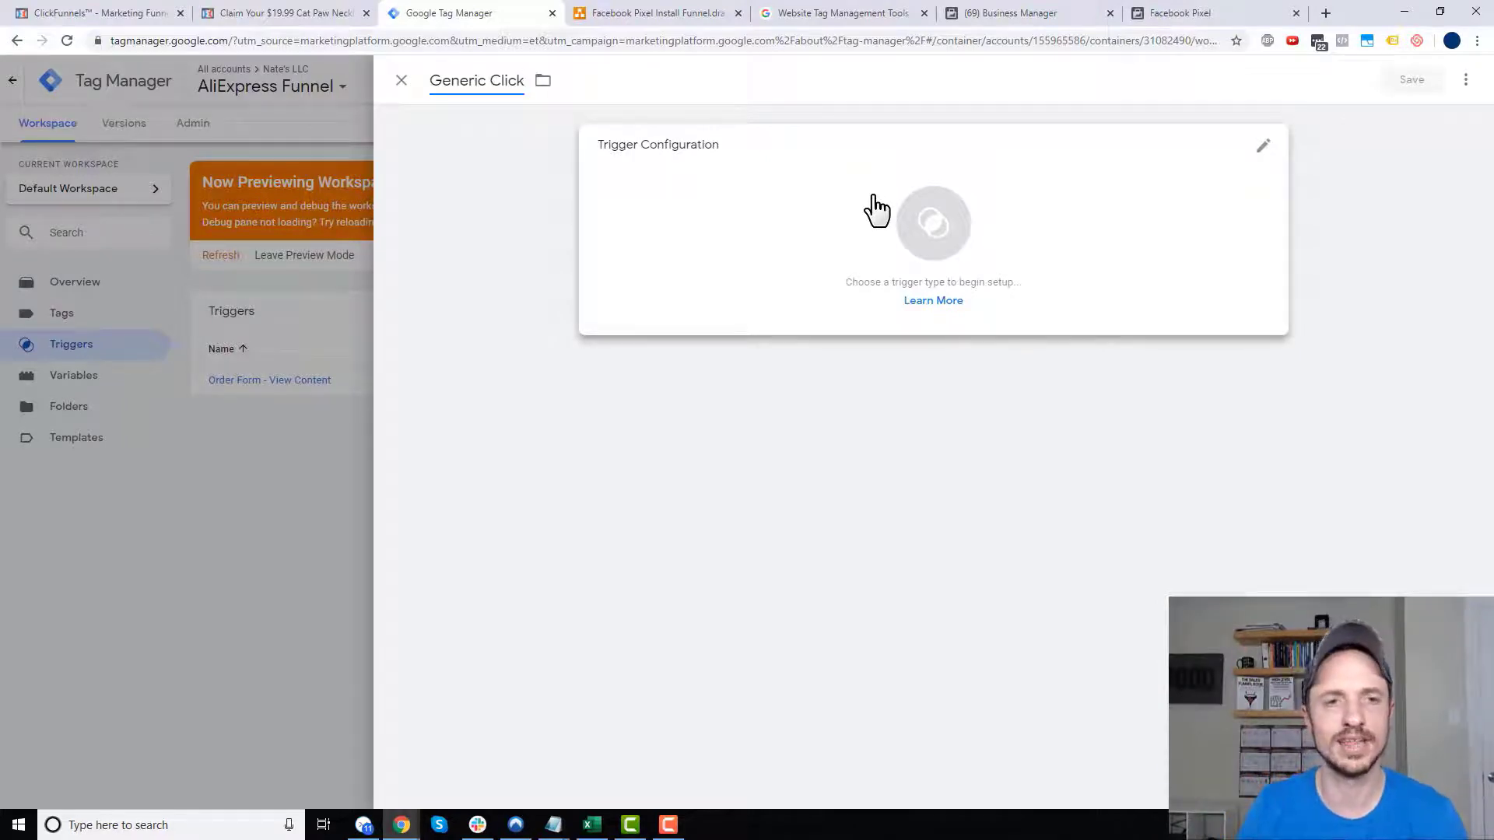
click(876, 208)
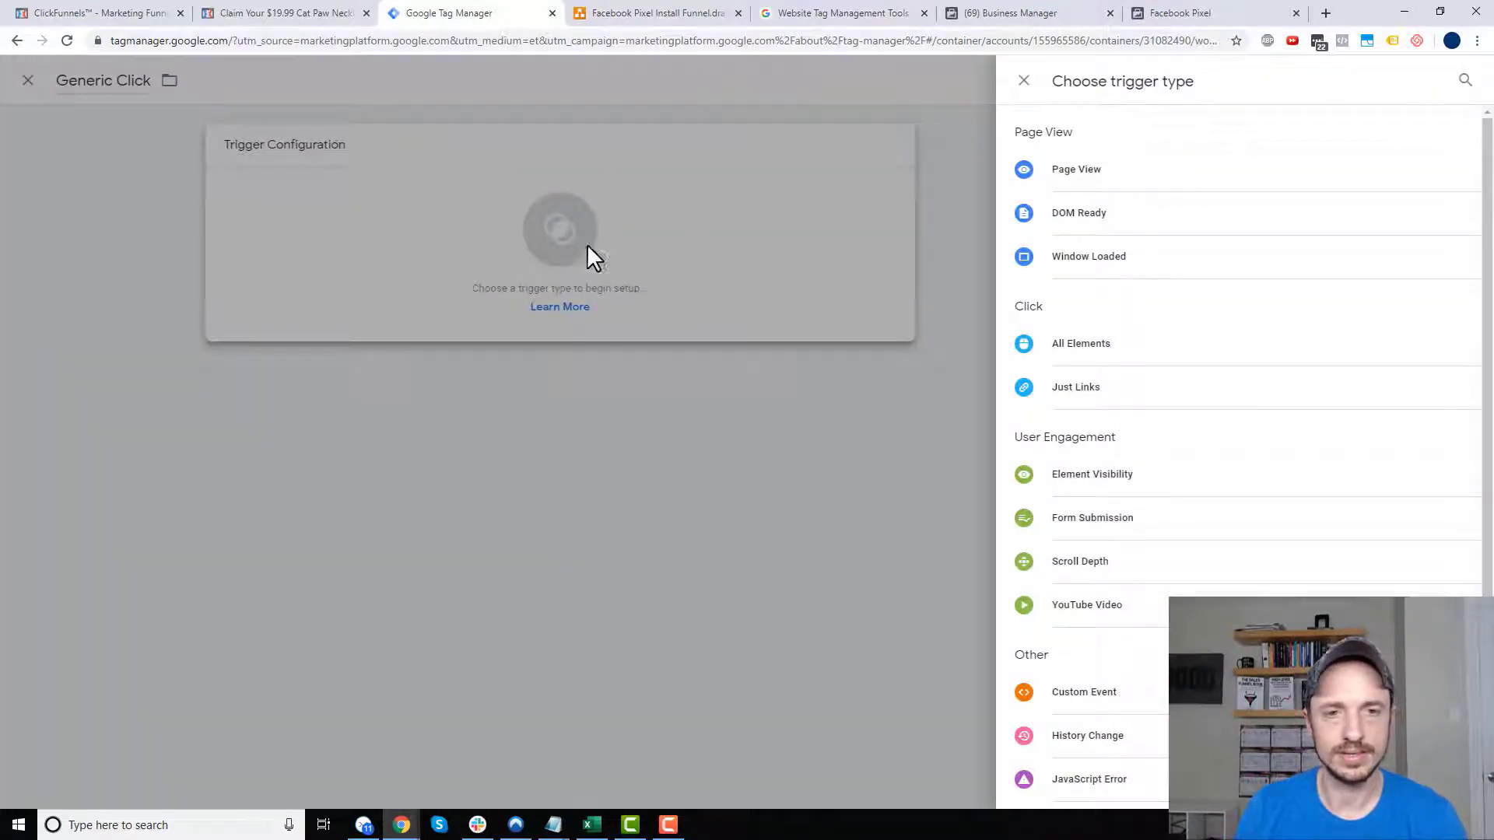
click(1082, 344)
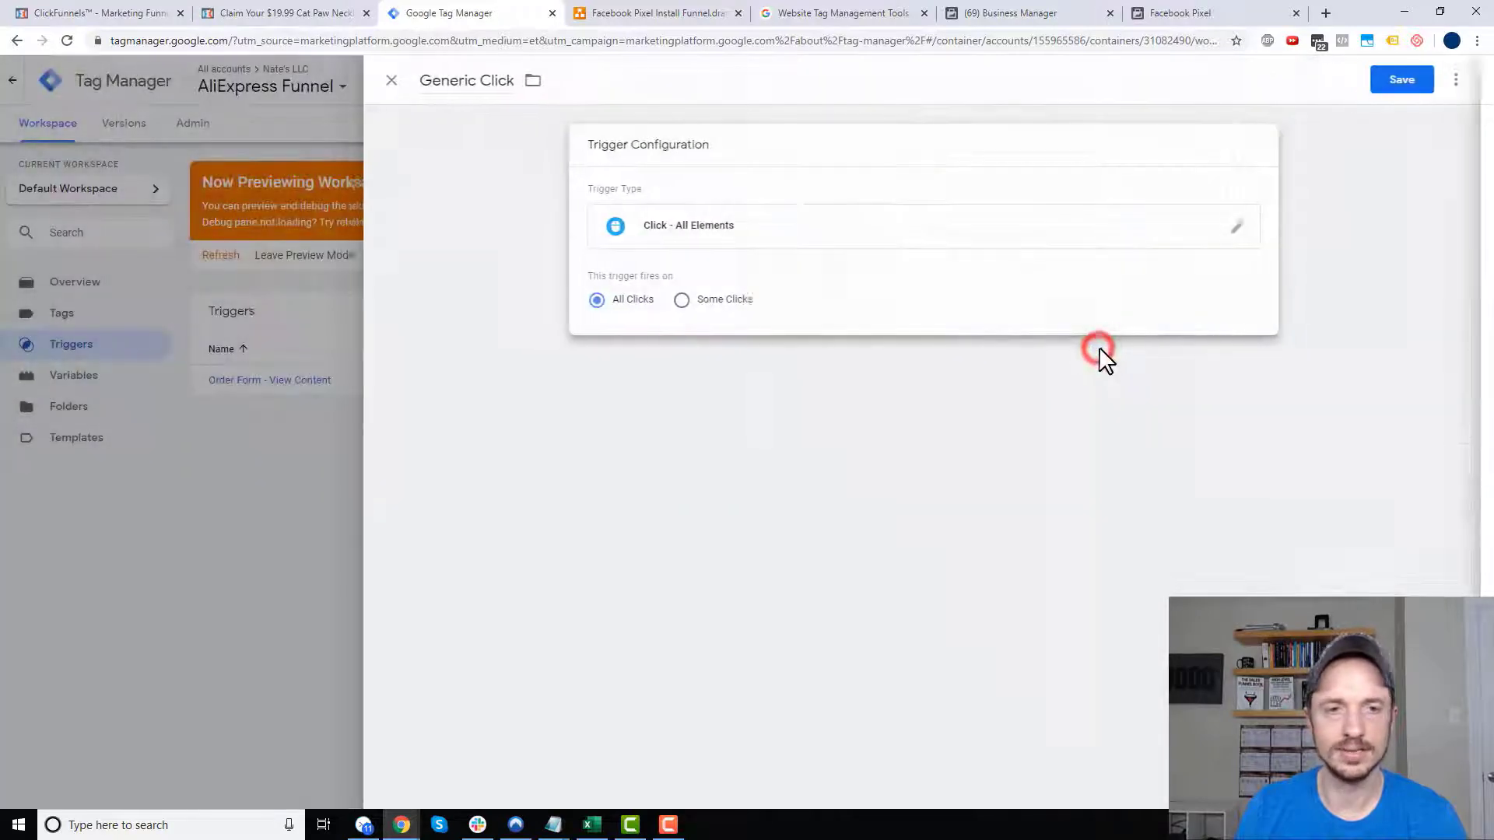
click(1399, 94)
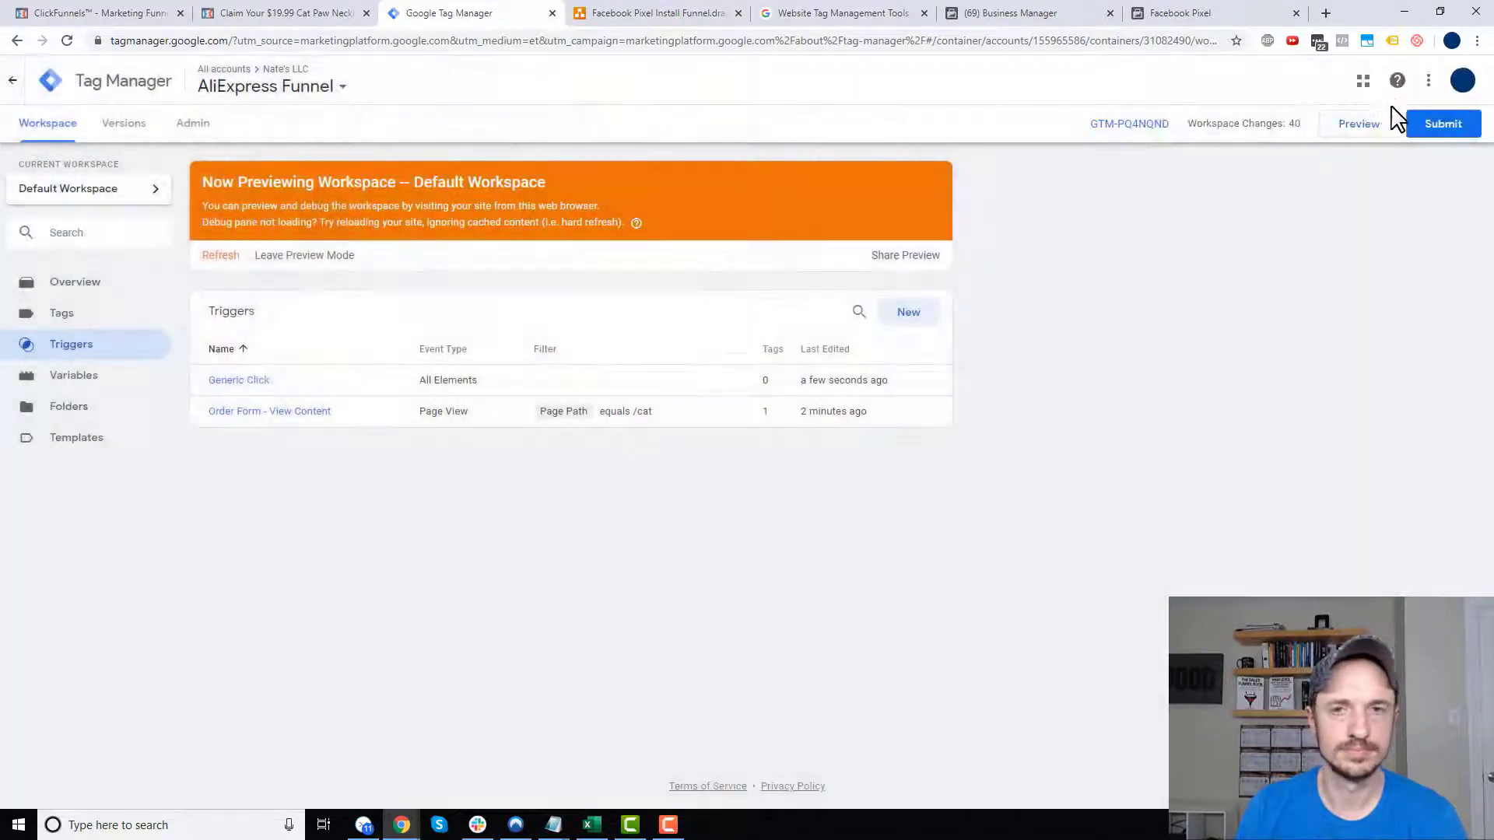
- Submit and publish the workspace changes as live Version 4, then refresh the preview
click(1451, 129)
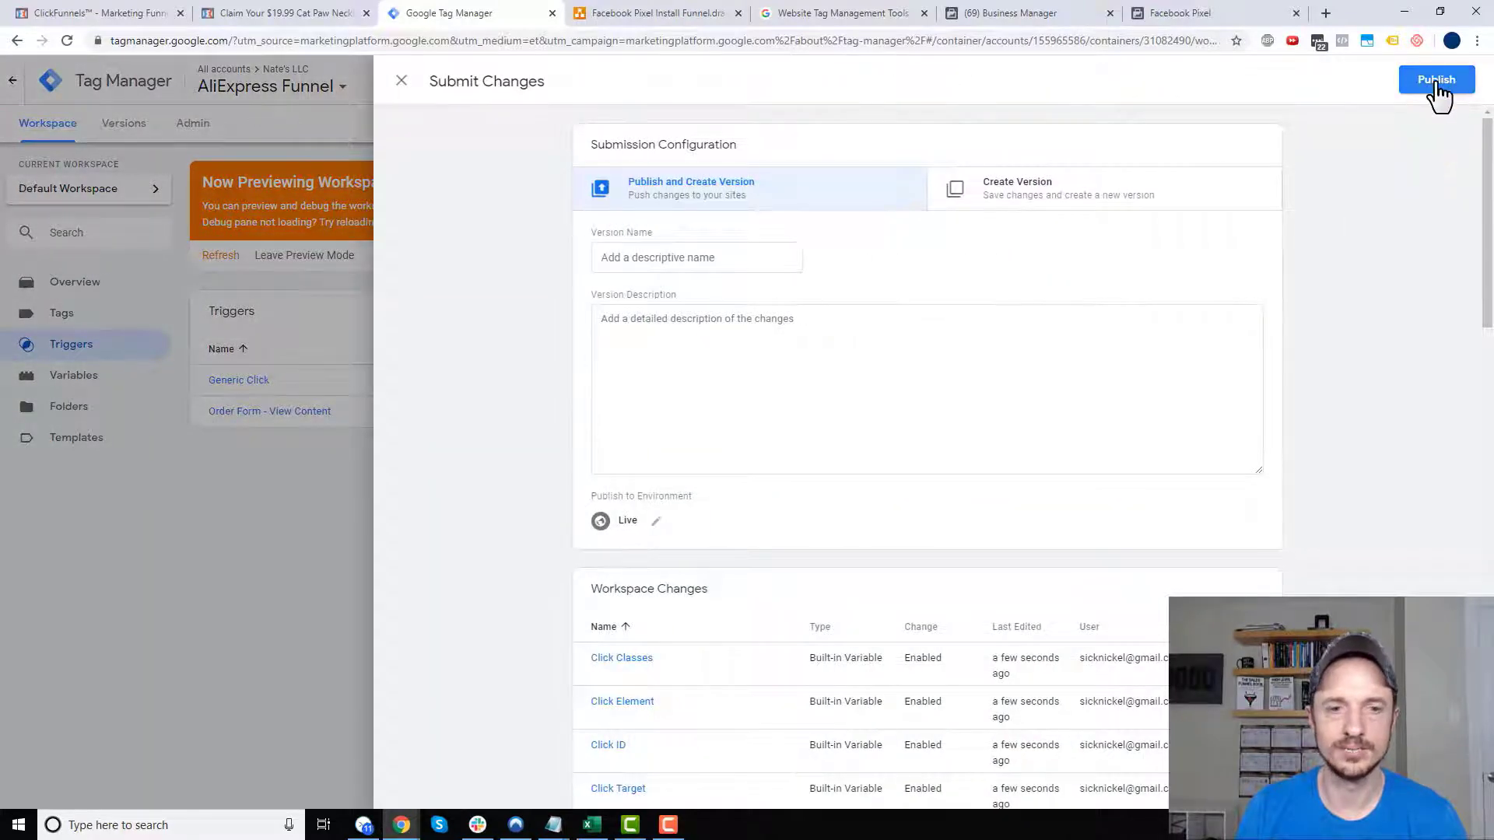
click(1436, 80)
click(951, 516)
click(48, 123)
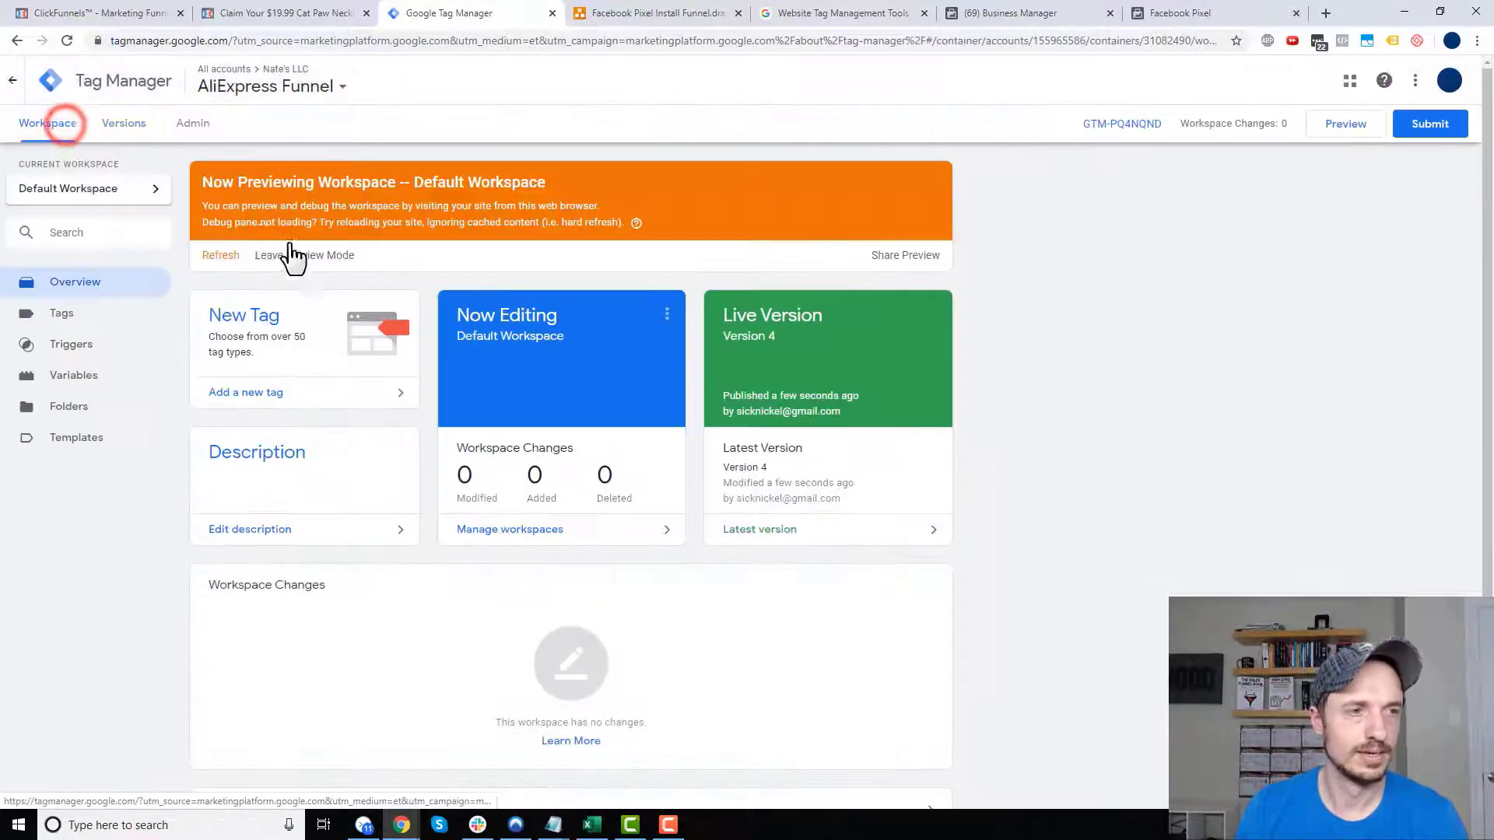
click(220, 255)
- Reload the cat necklace order page under the new preview and make test clicks, including the product image
click(284, 14)
click(64, 41)
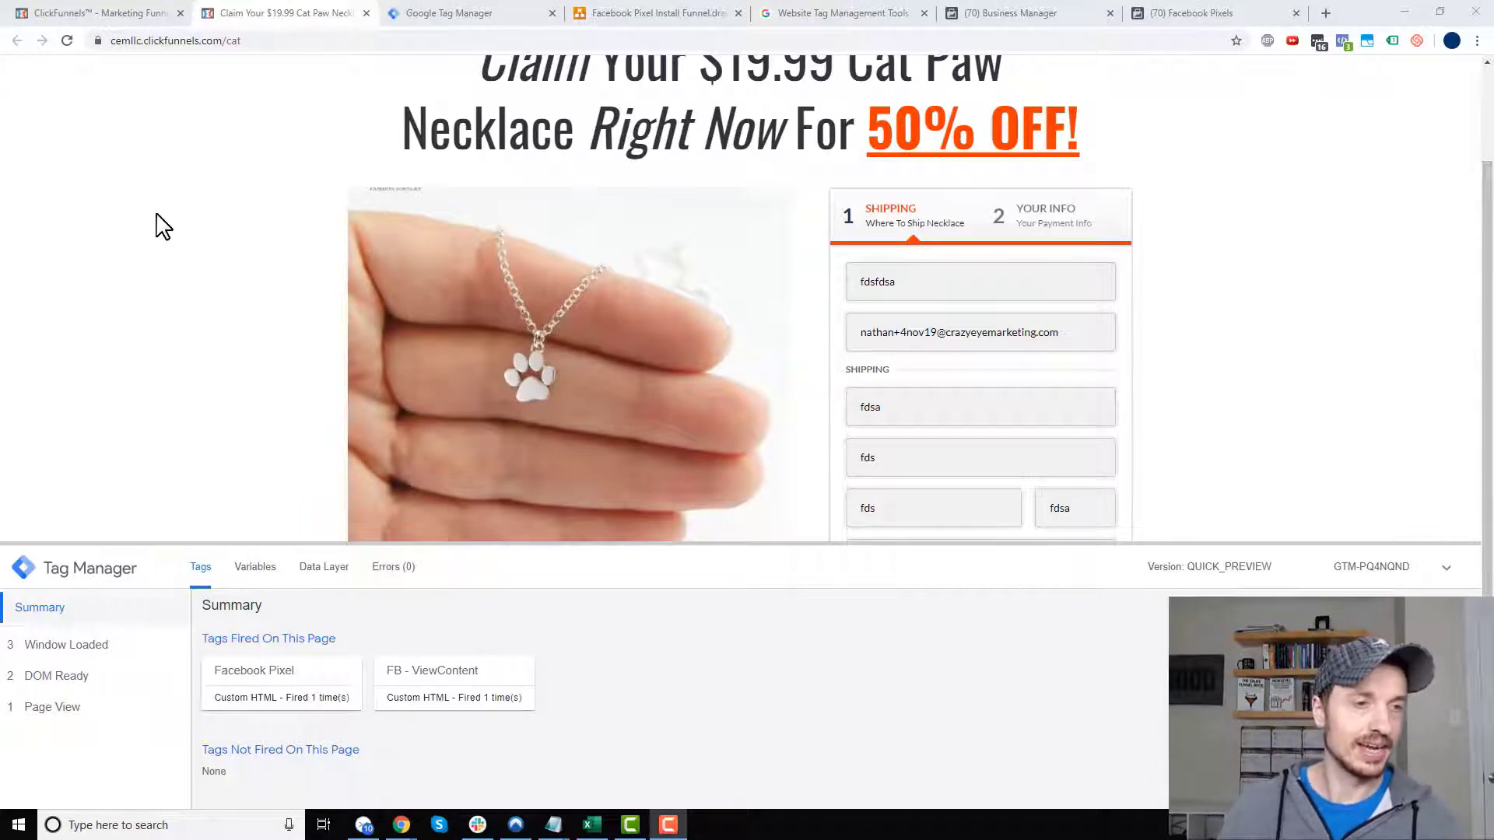
scroll(327, 358, down, 1)
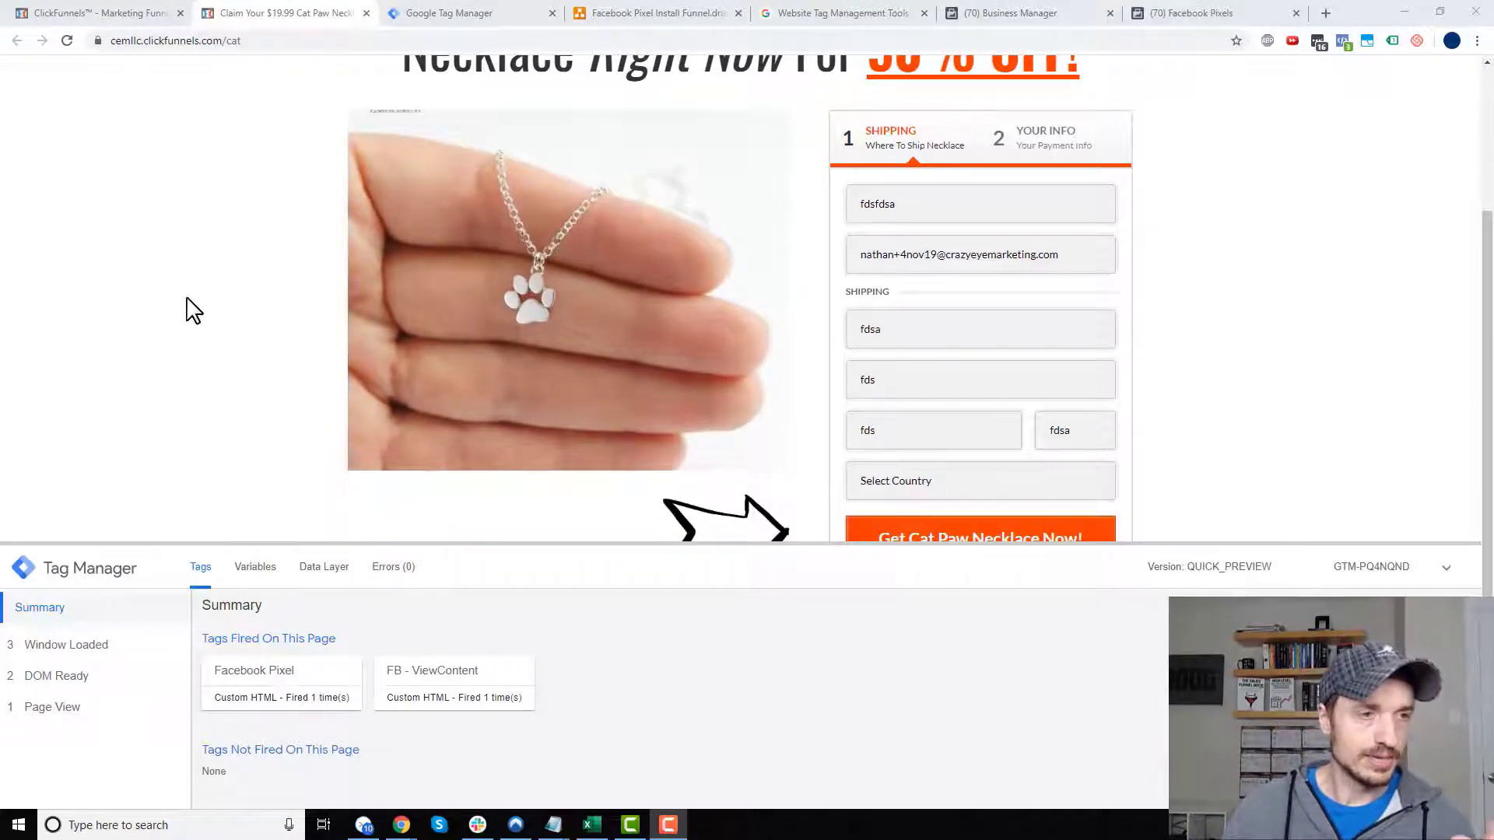
click(266, 304)
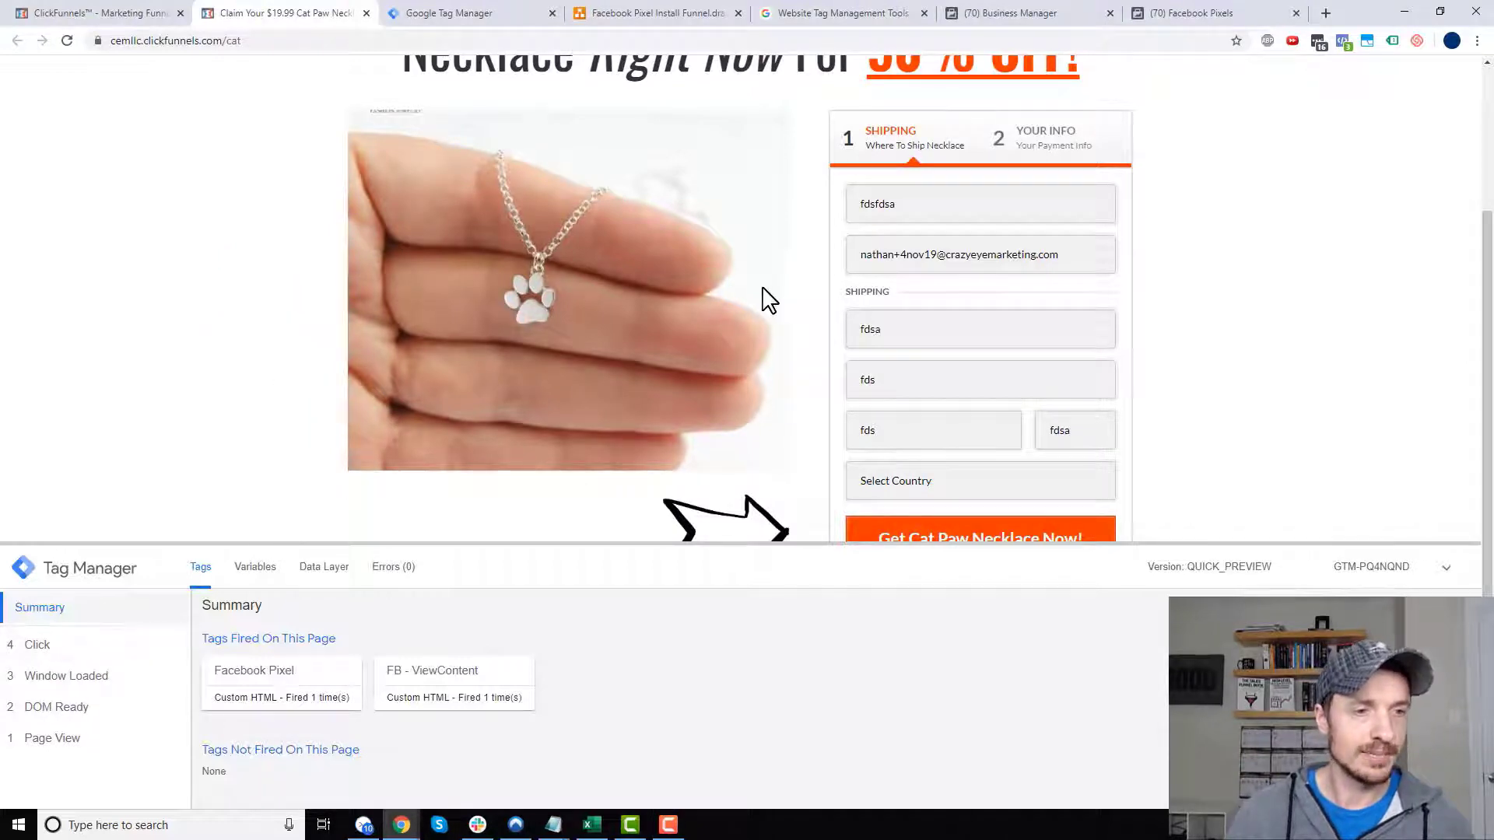
click(622, 312)
click(1057, 286)
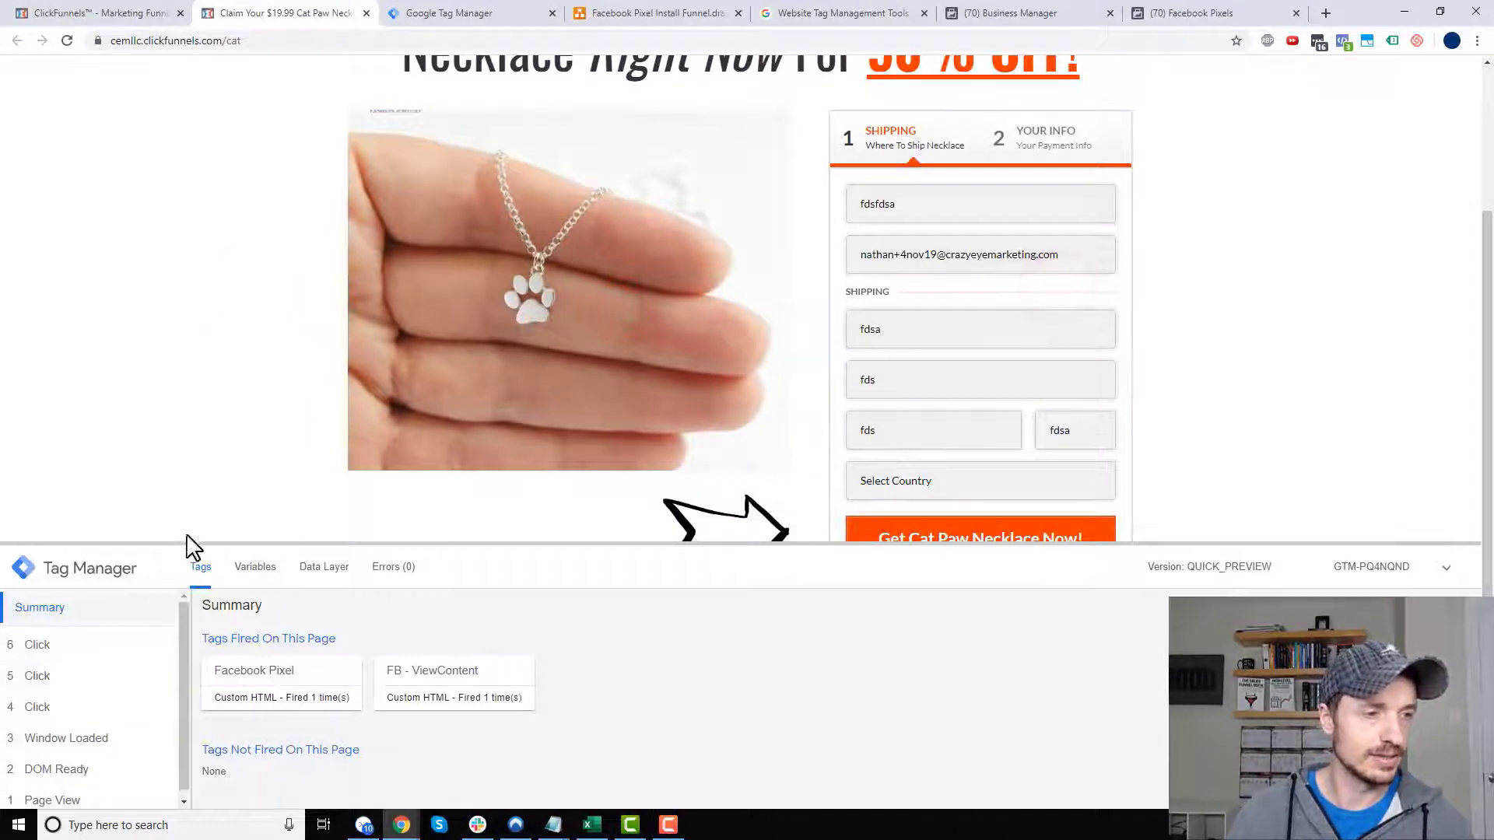
- Enlarge the debug pane, record clicks on the email and name fields, and view the click's variables
drag(183, 542, 254, 400)
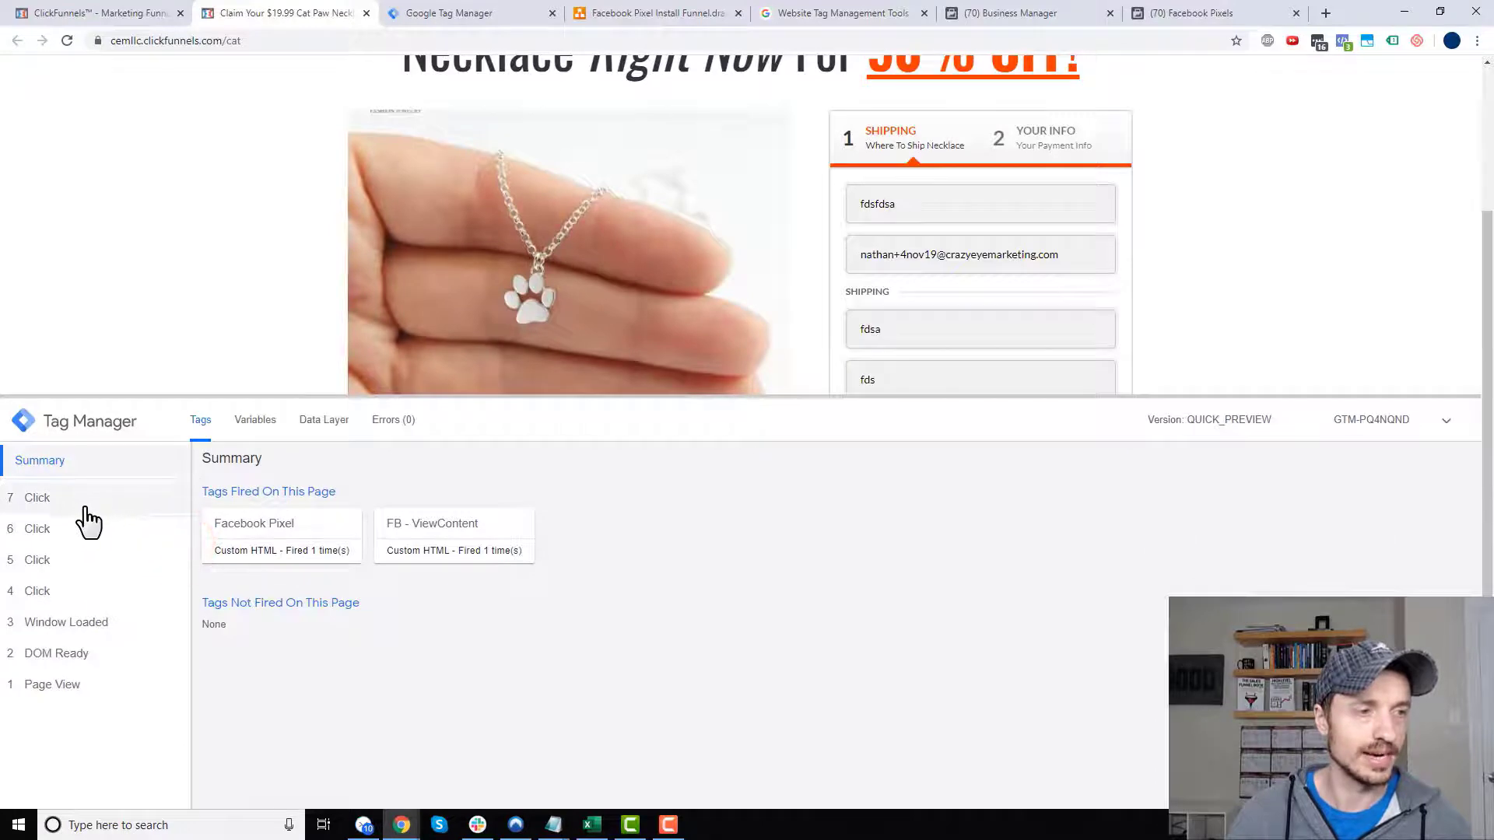
click(81, 501)
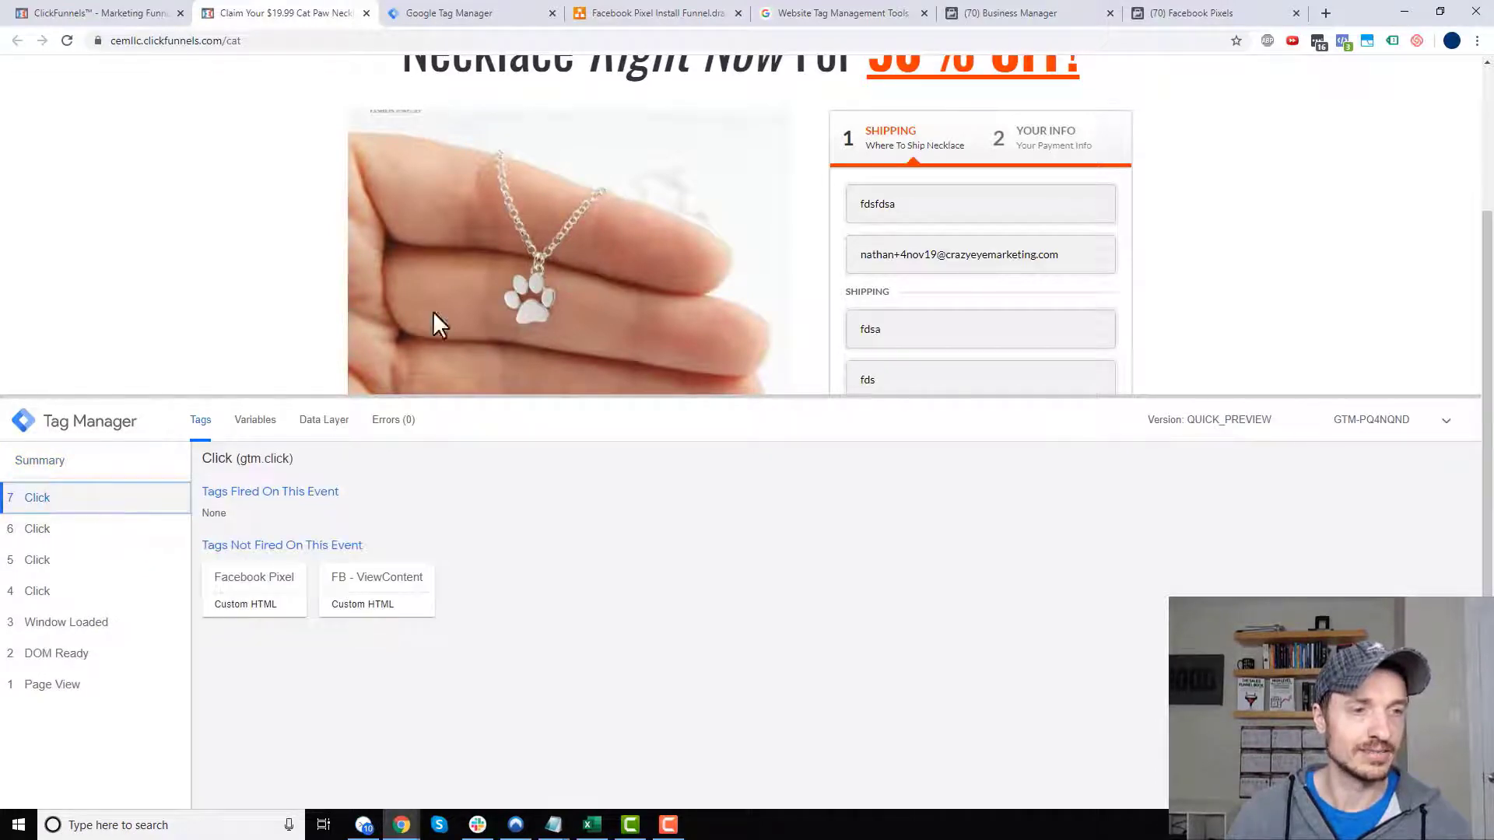
click(917, 293)
click(582, 246)
click(852, 251)
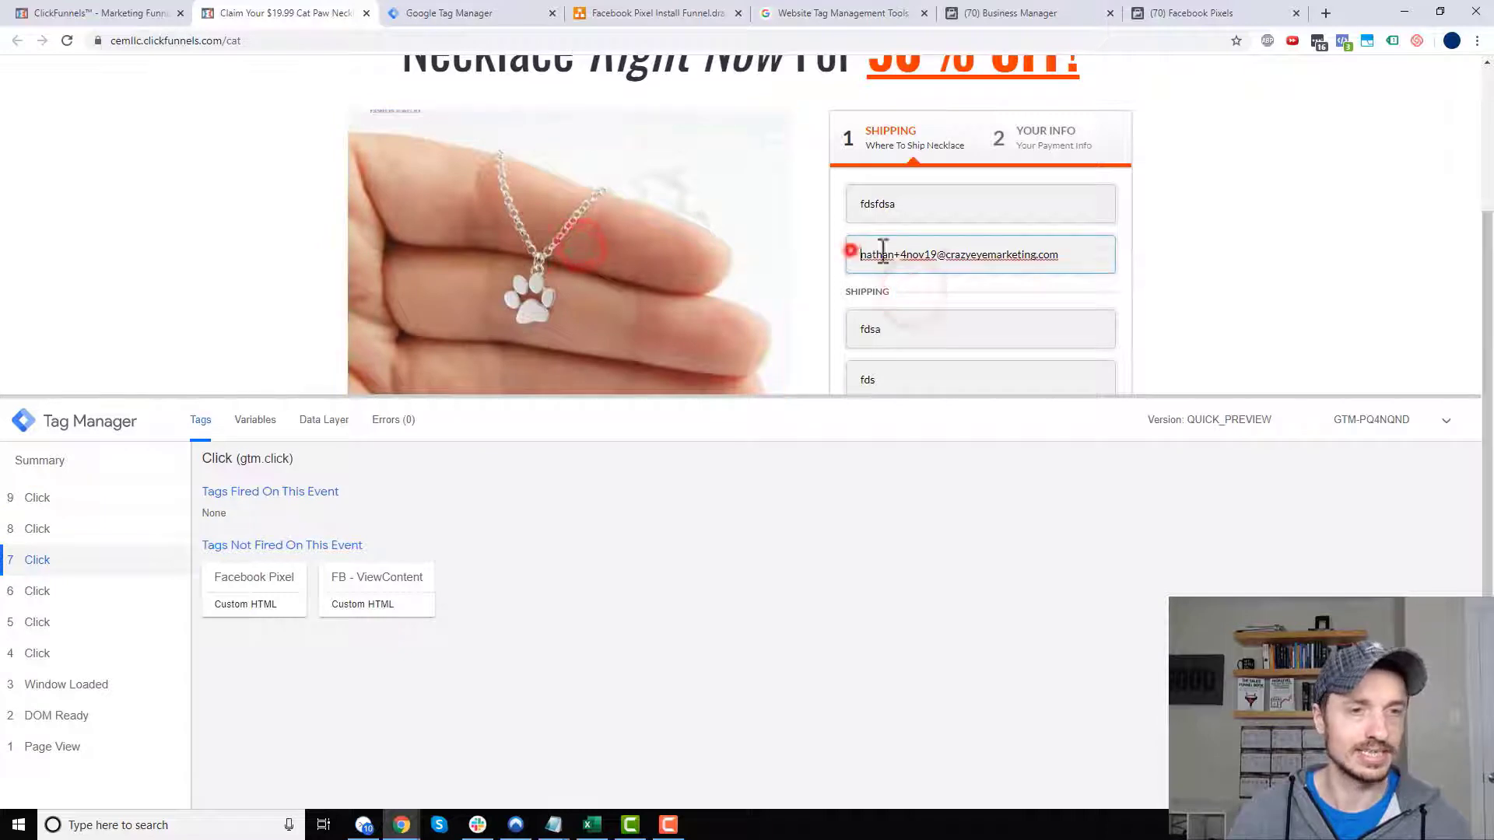
click(1332, 274)
click(895, 189)
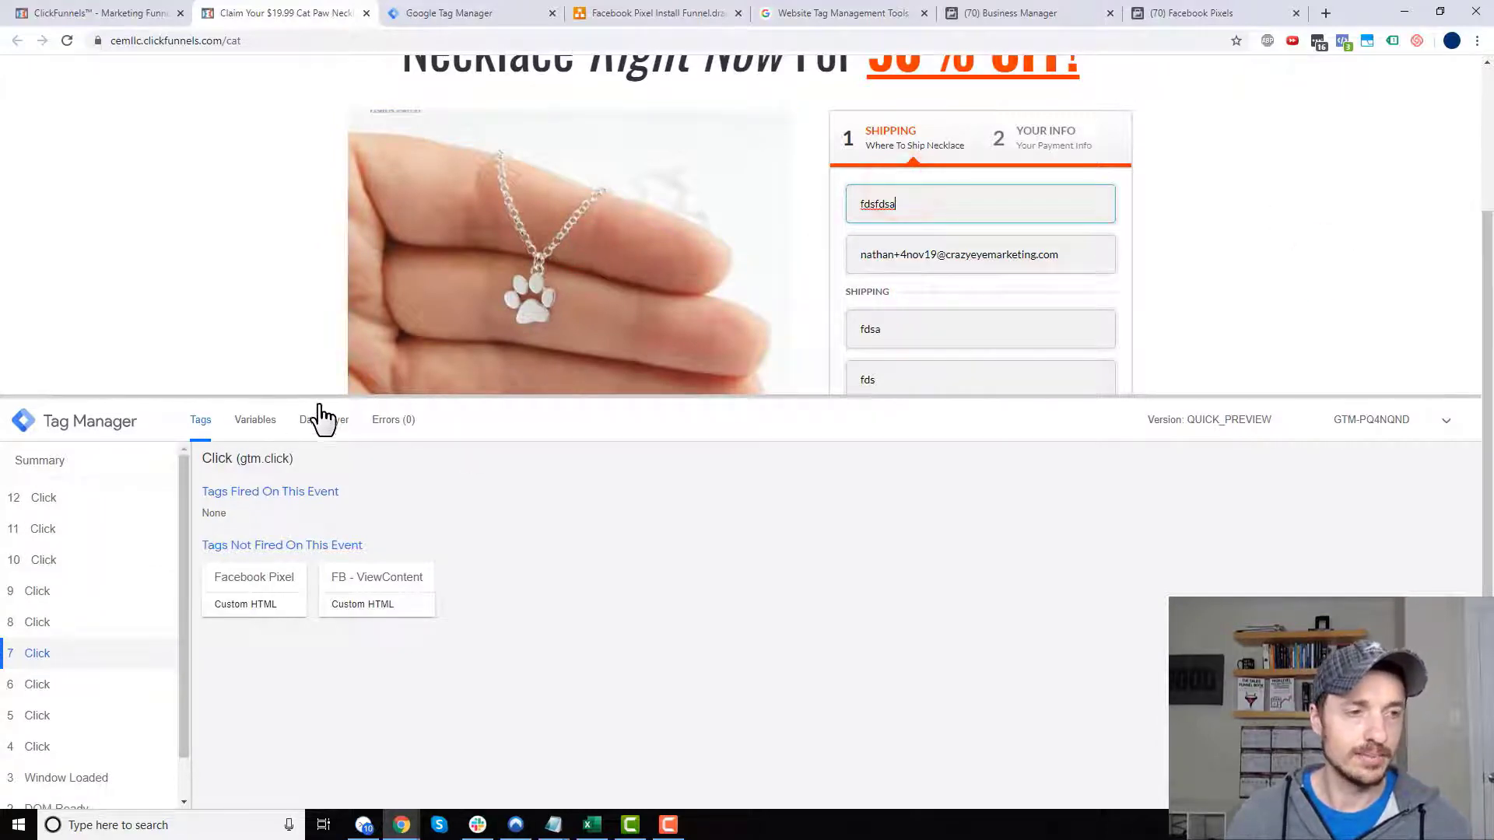
click(263, 423)
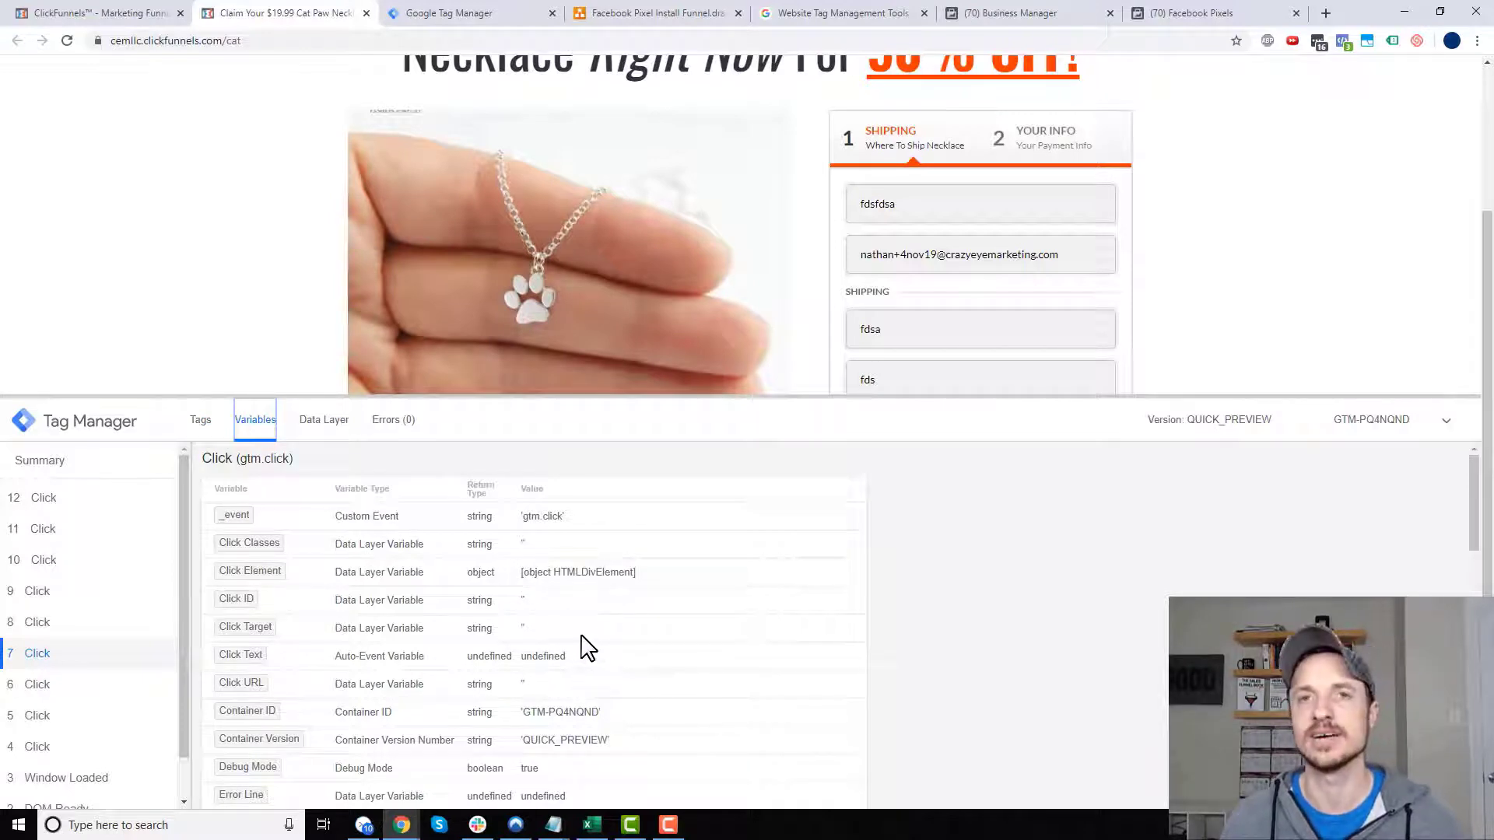
- Record clicks on the order button and product image and inspect their Click Classes variables
scroll(763, 331, down, 2)
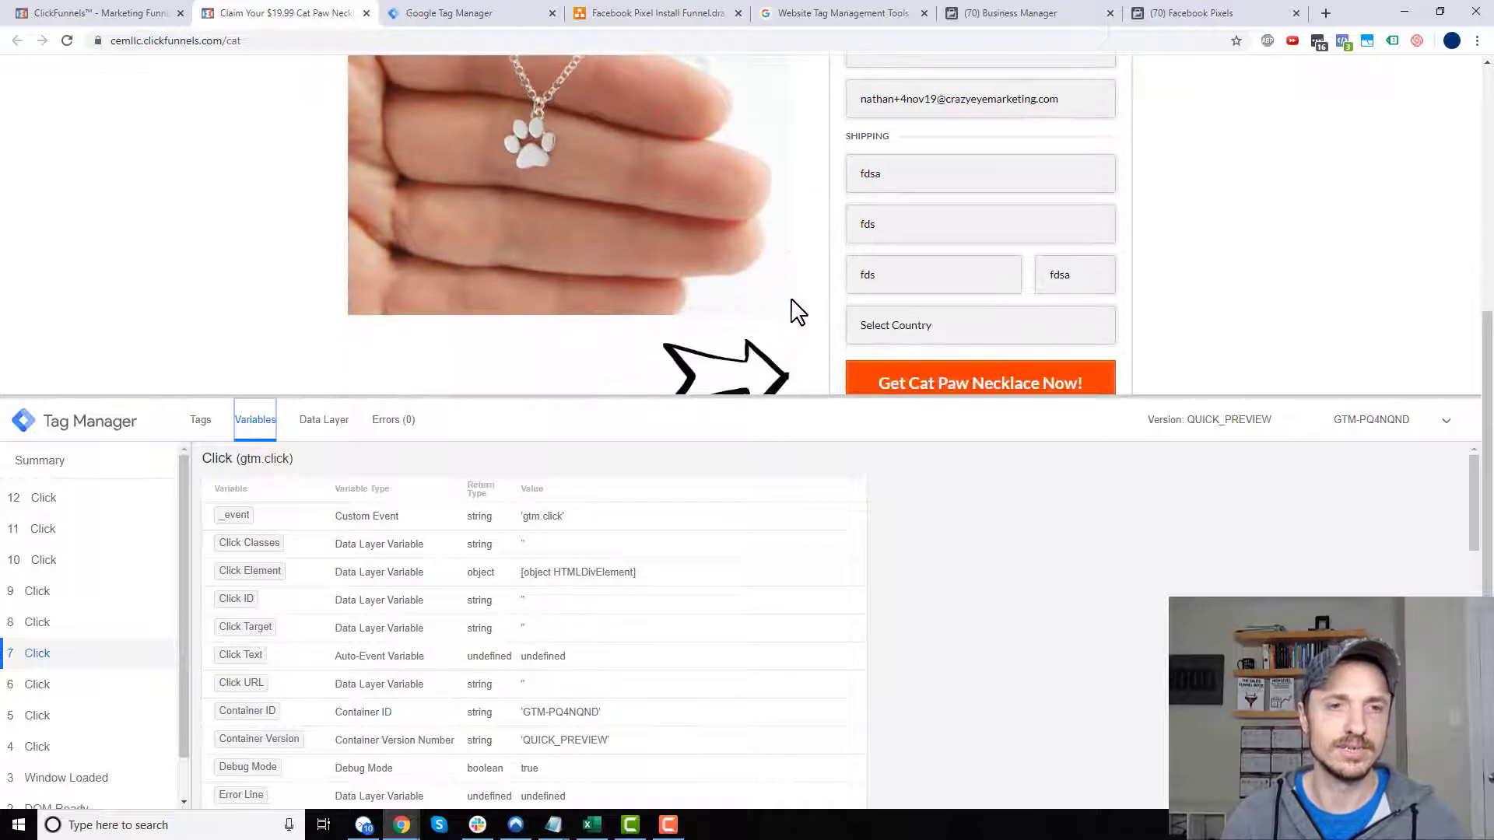
click(934, 387)
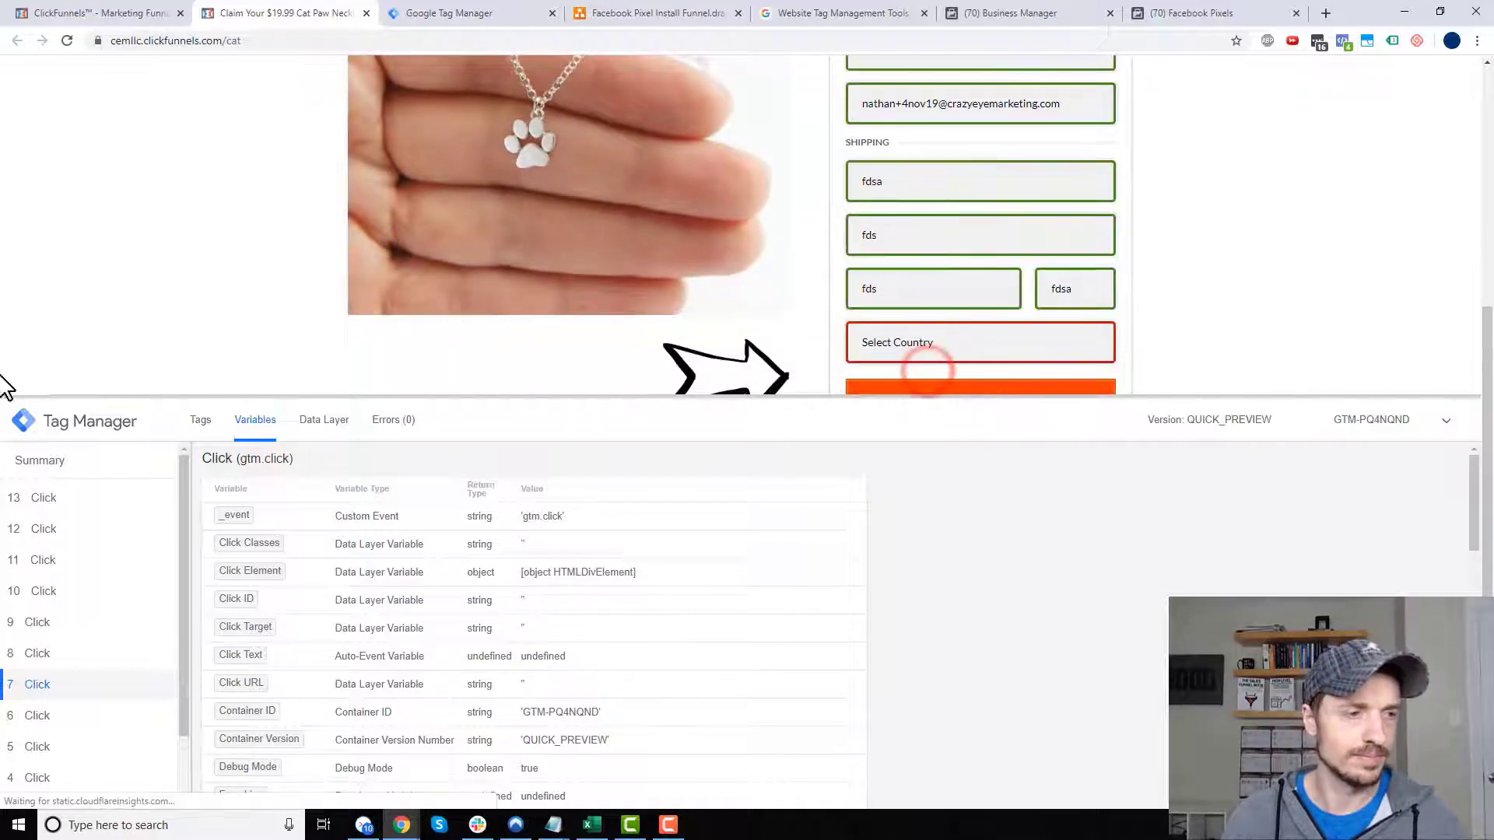
click(77, 497)
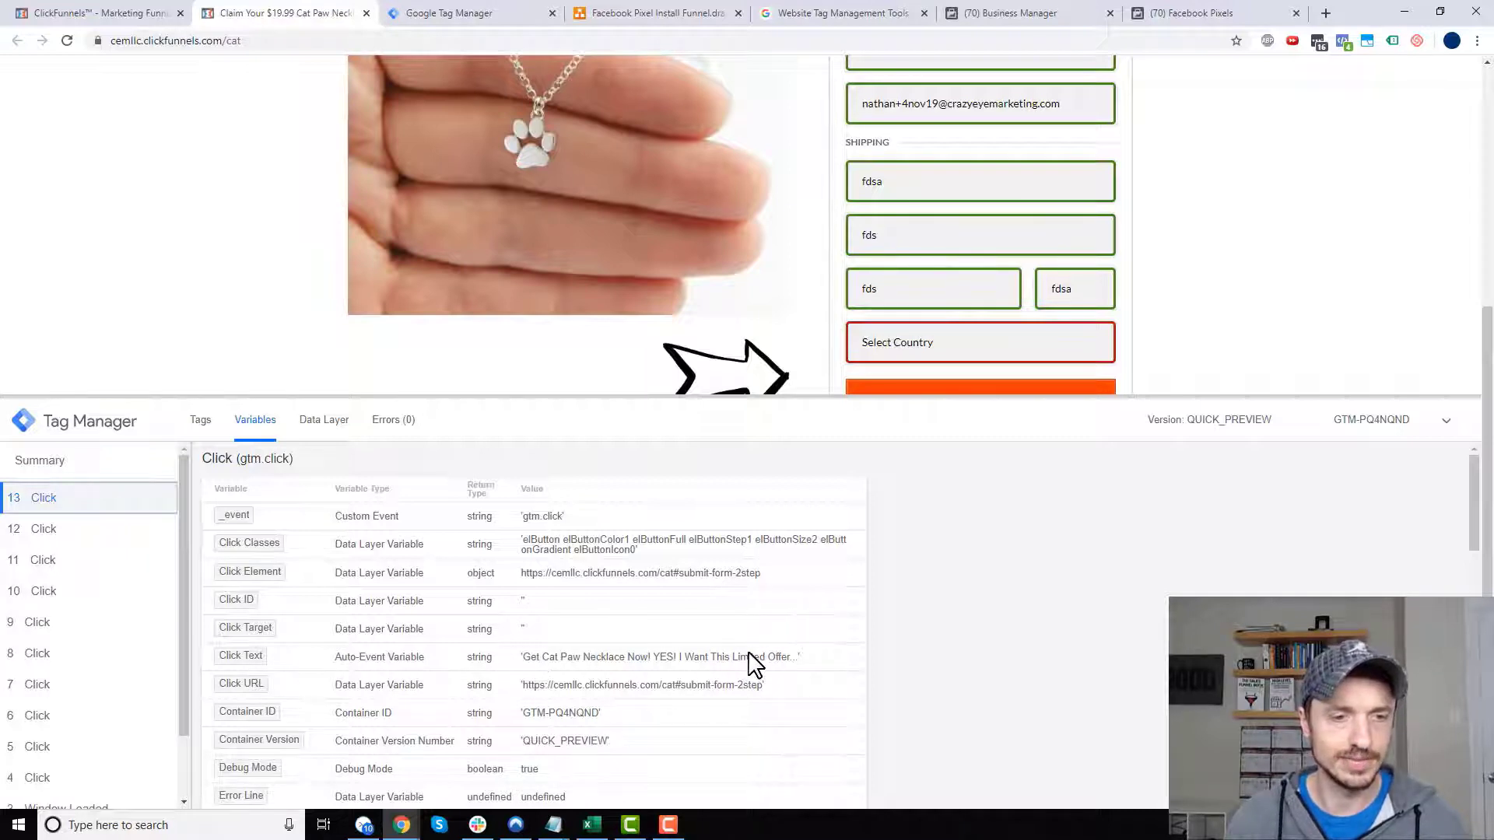
click(541, 220)
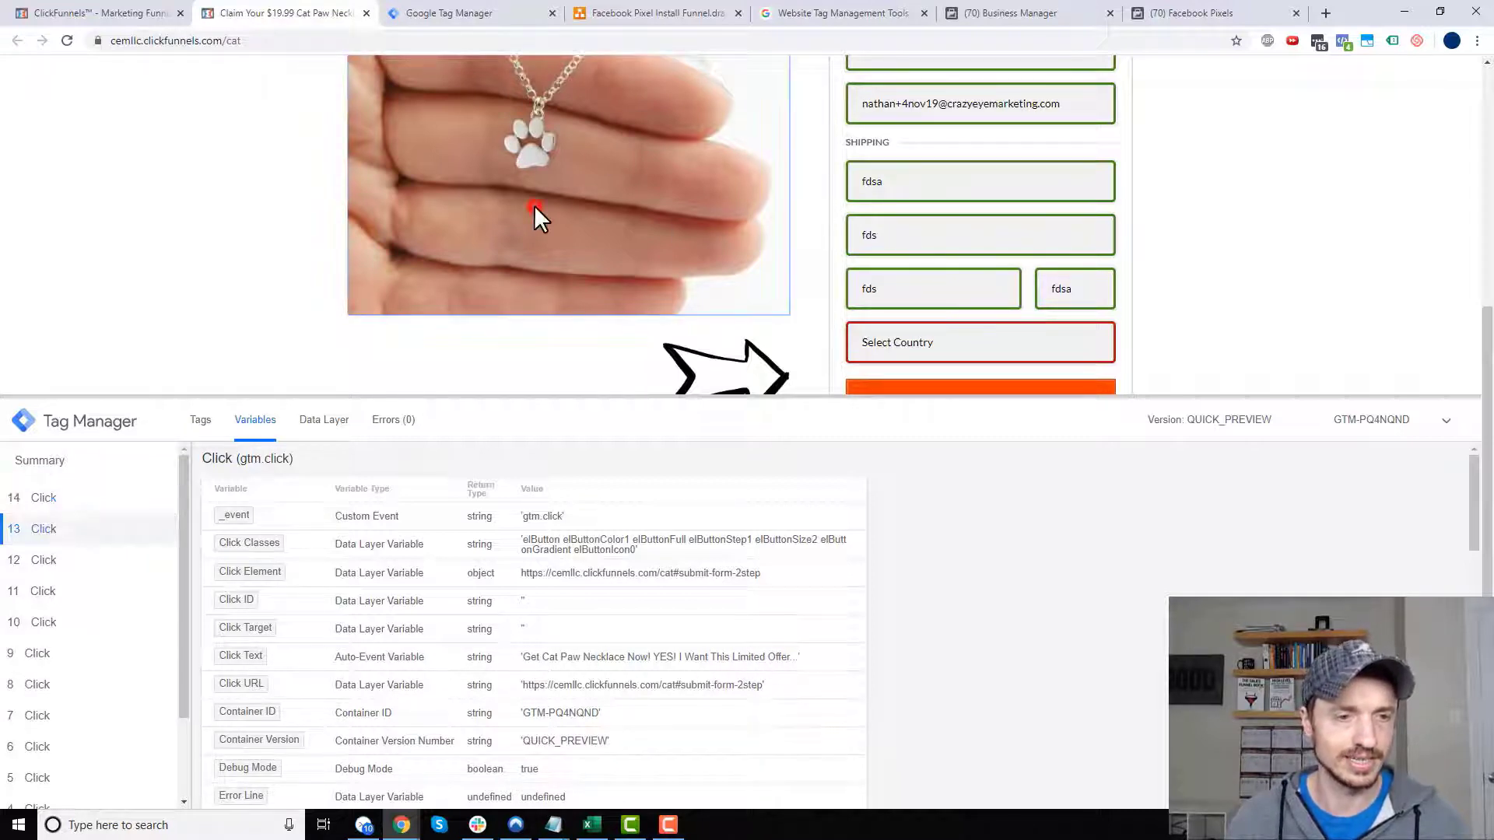
click(70, 500)
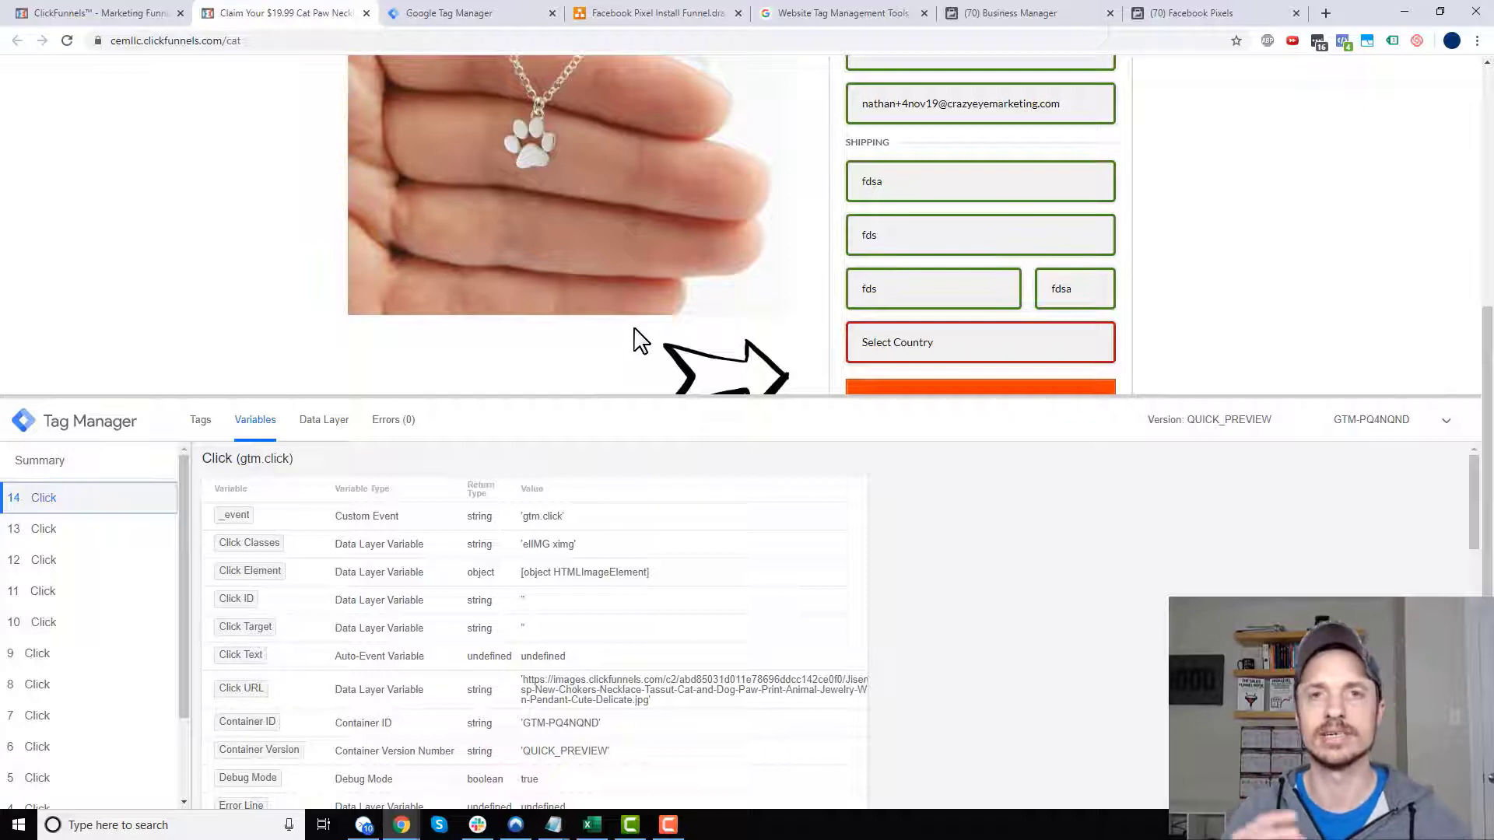
- Check the funnel diagram's Add To Cart step, then shrink the debug pane on the order page
scroll(1245, 225, down, 1)
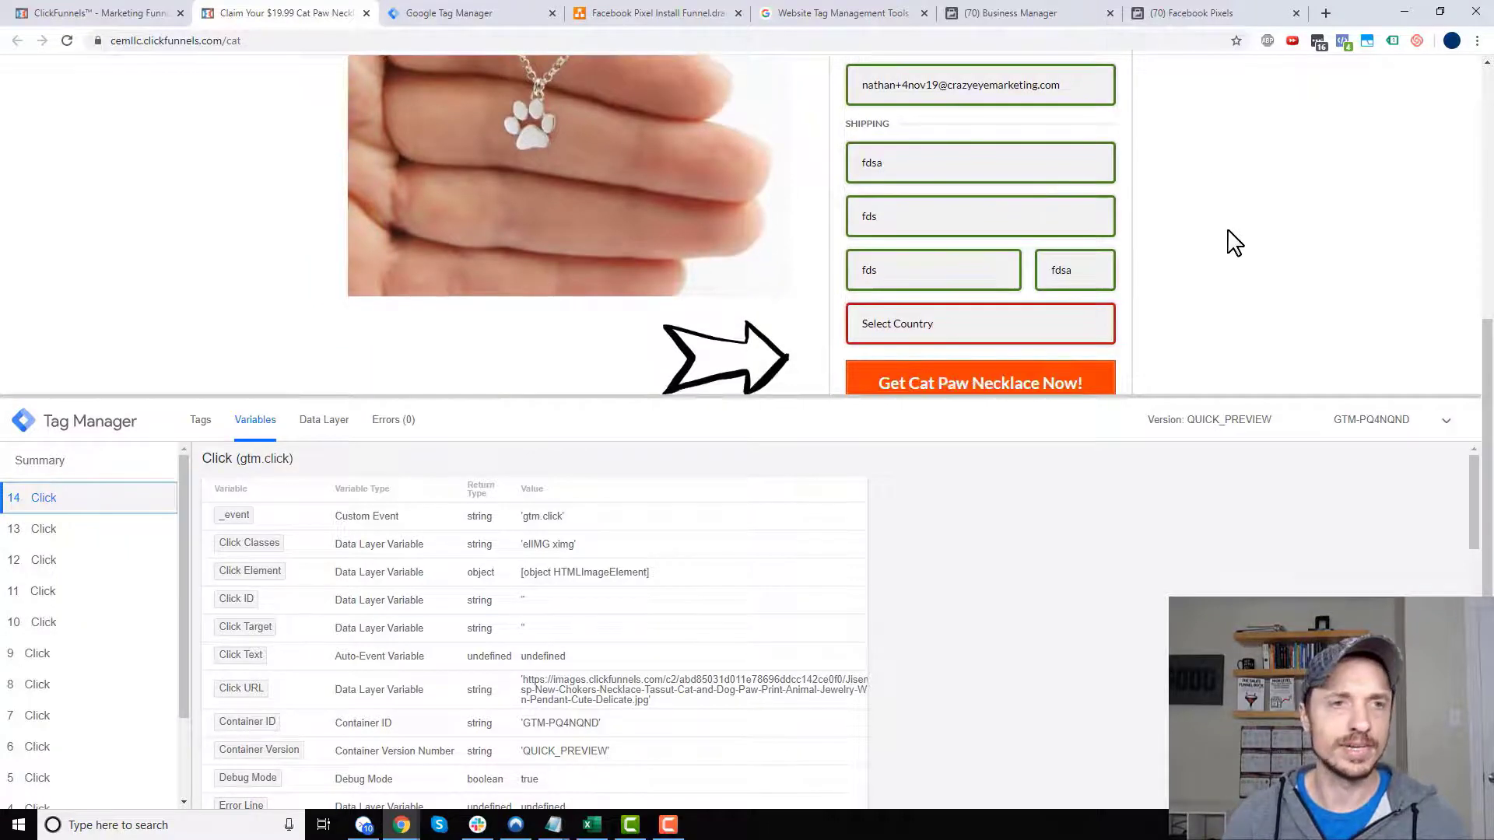
click(661, 13)
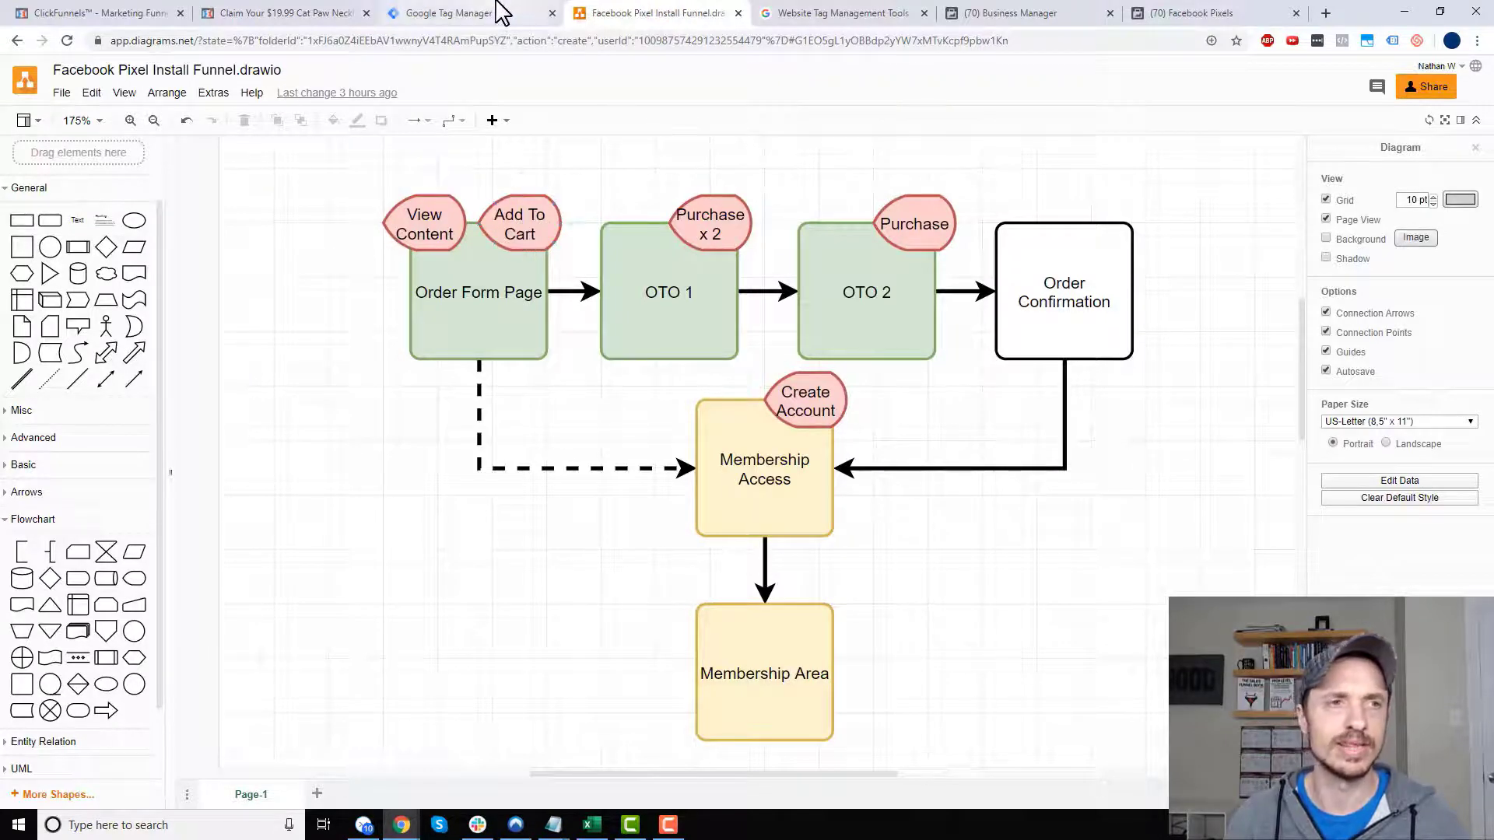
click(316, 12)
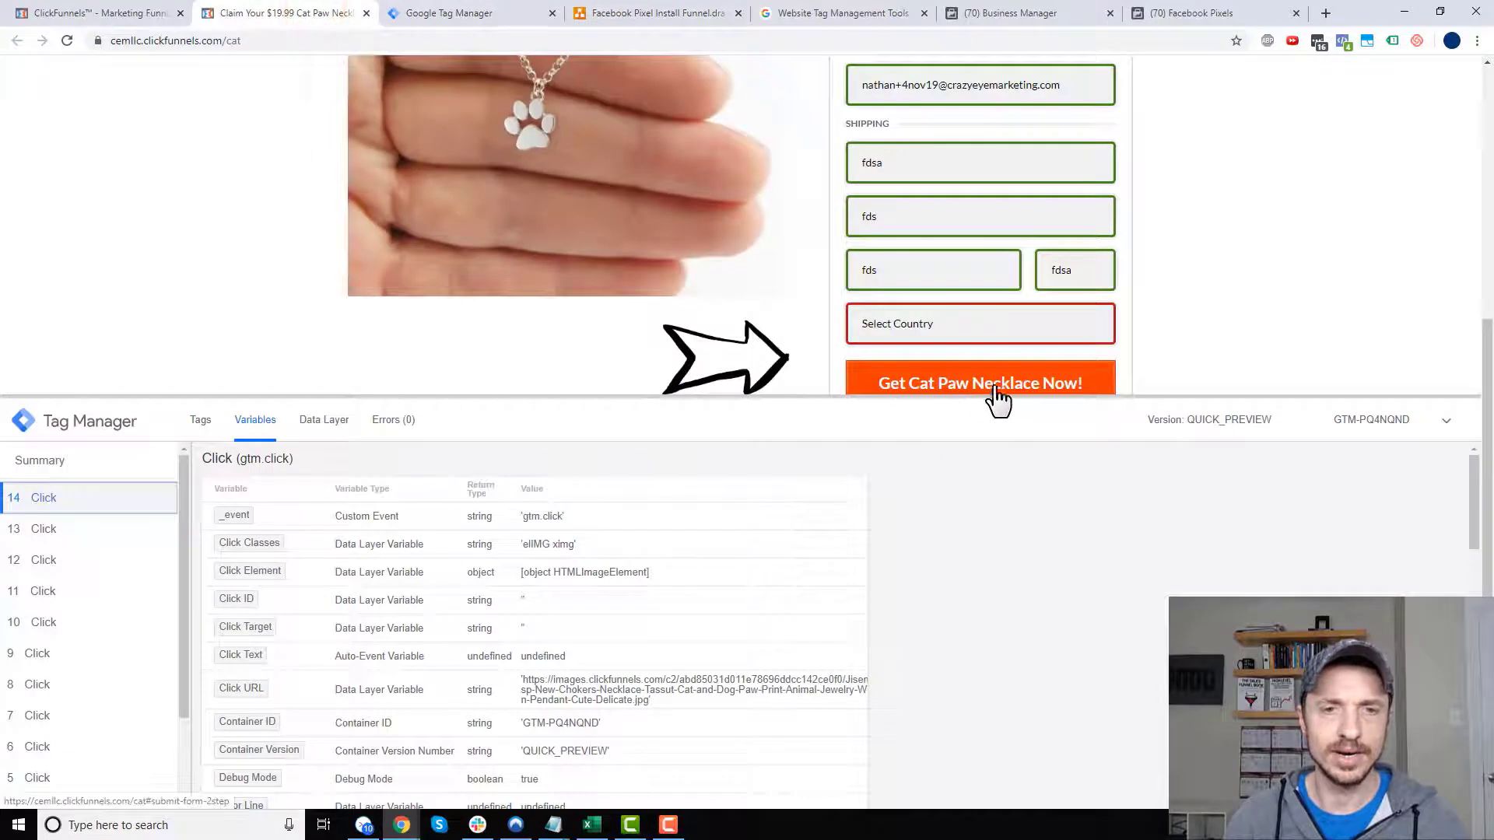
drag(1020, 396, 1024, 491)
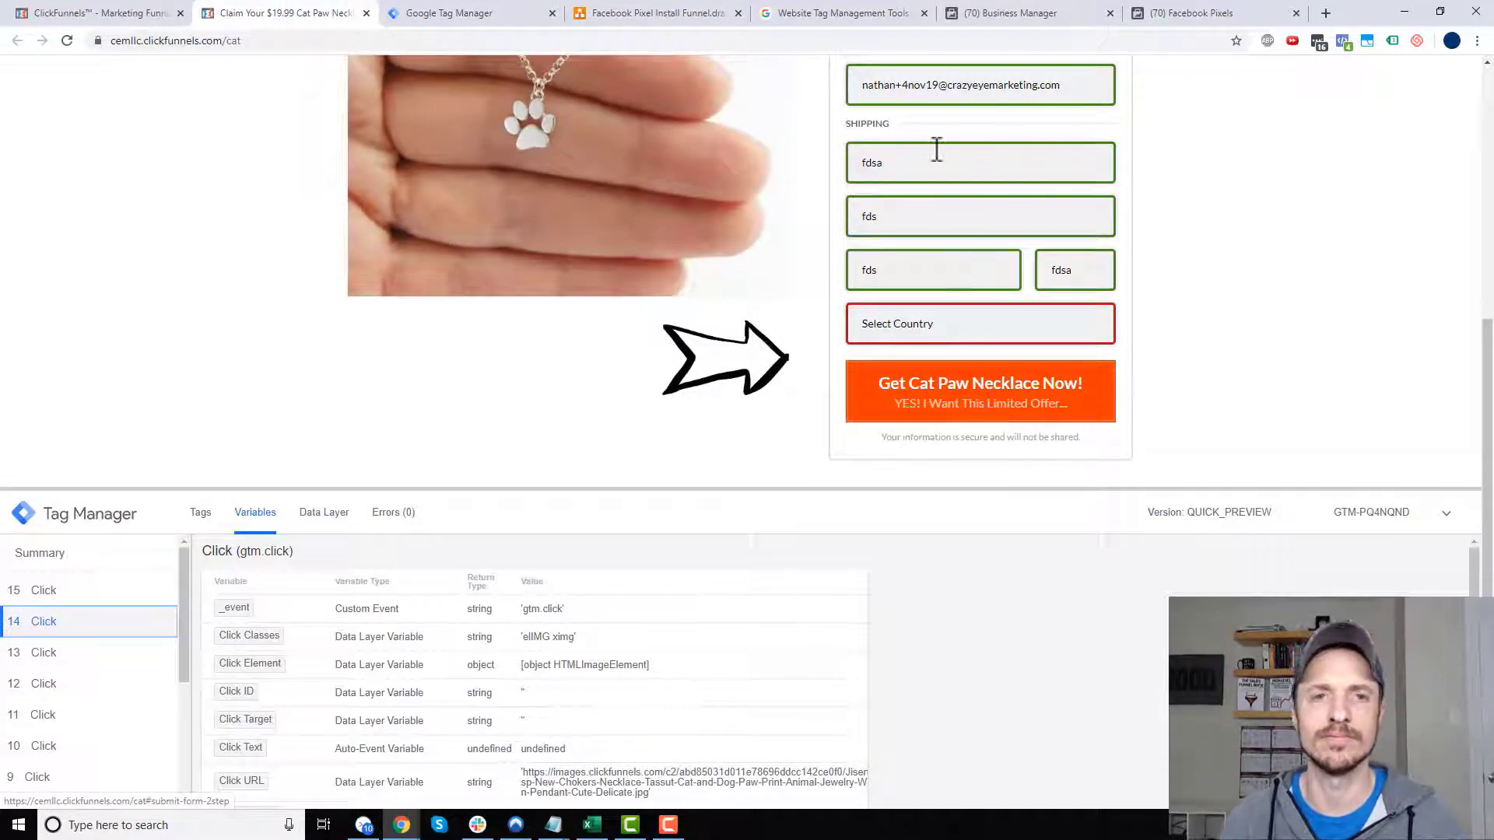
scroll(961, 150, up, 1)
scroll(926, 397, down, 1)
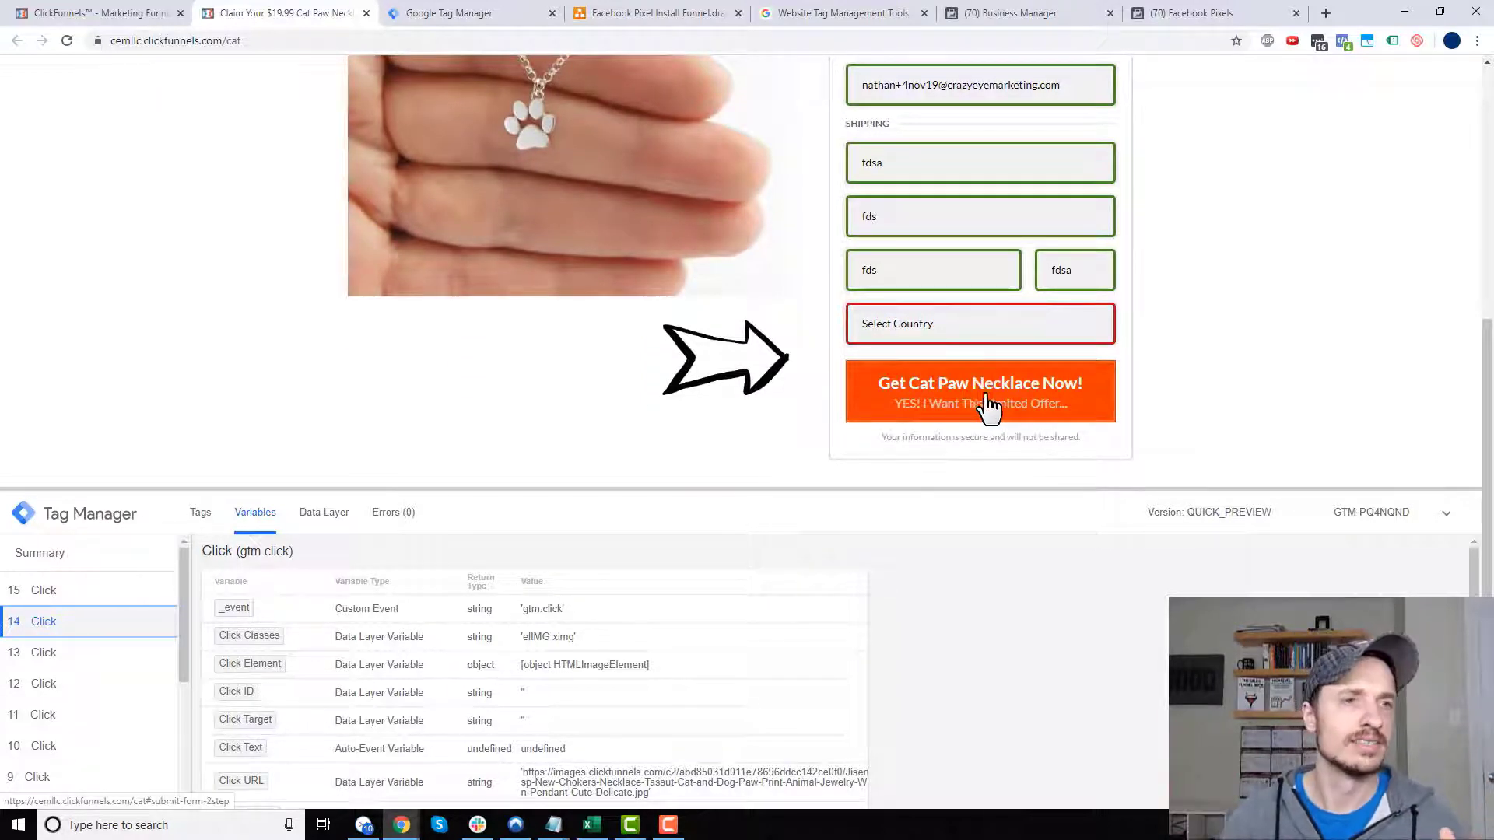
- Review the Tag Manager triggers and tags lists before moving to the Facebook pixel overview
click(481, 23)
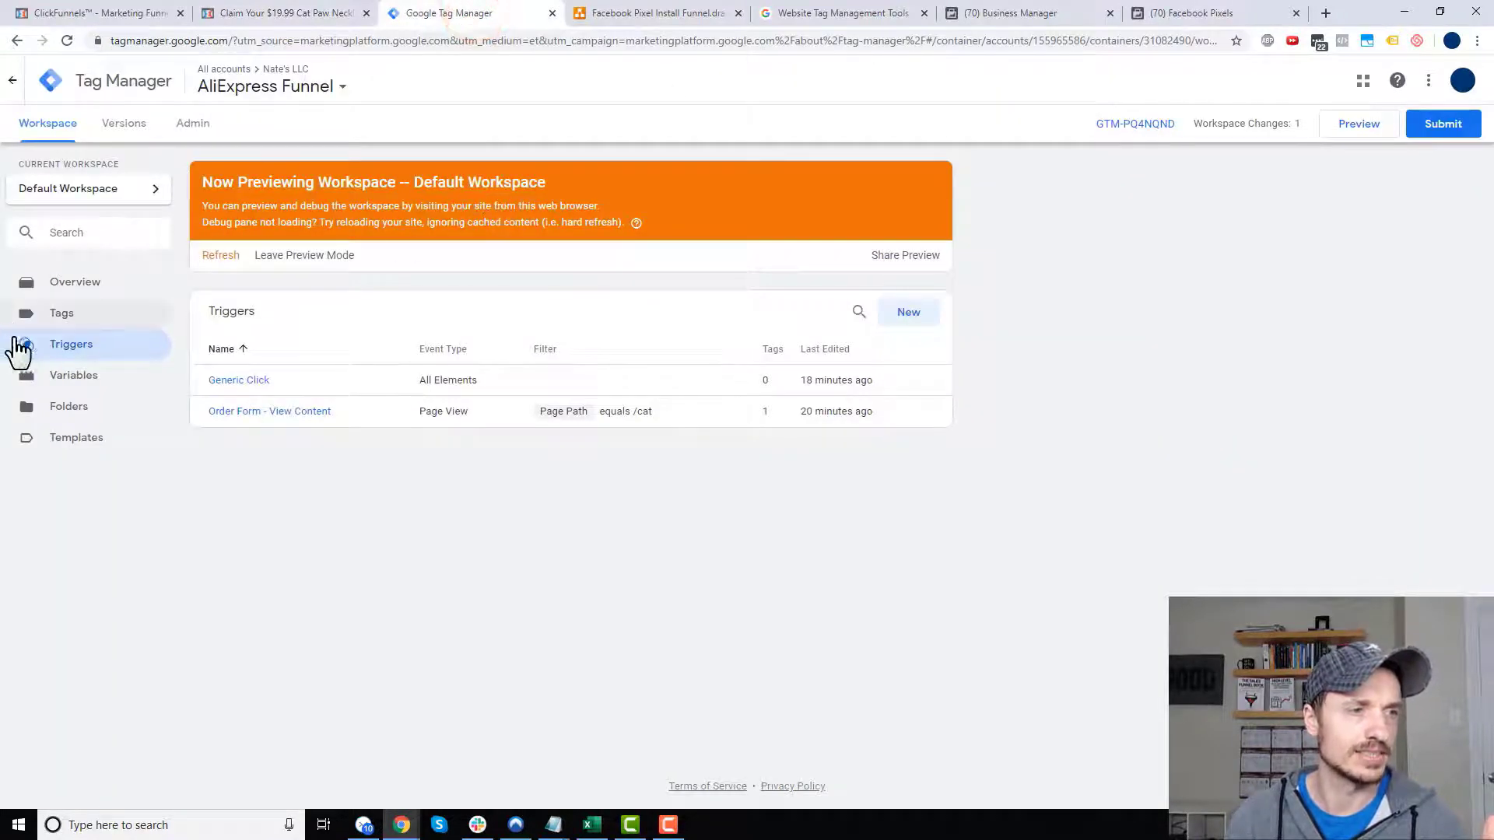
click(132, 326)
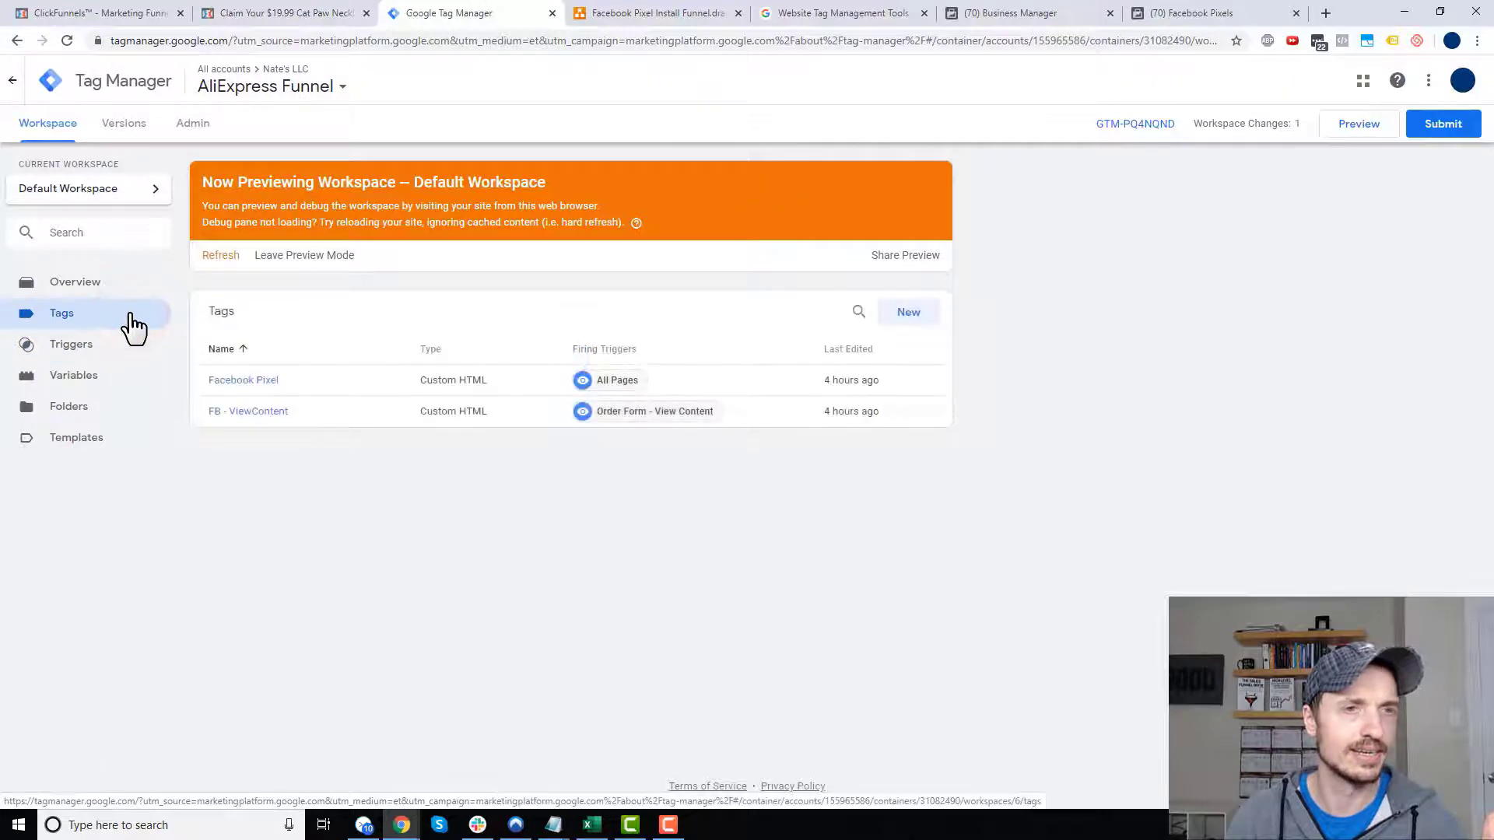
click(1214, 14)
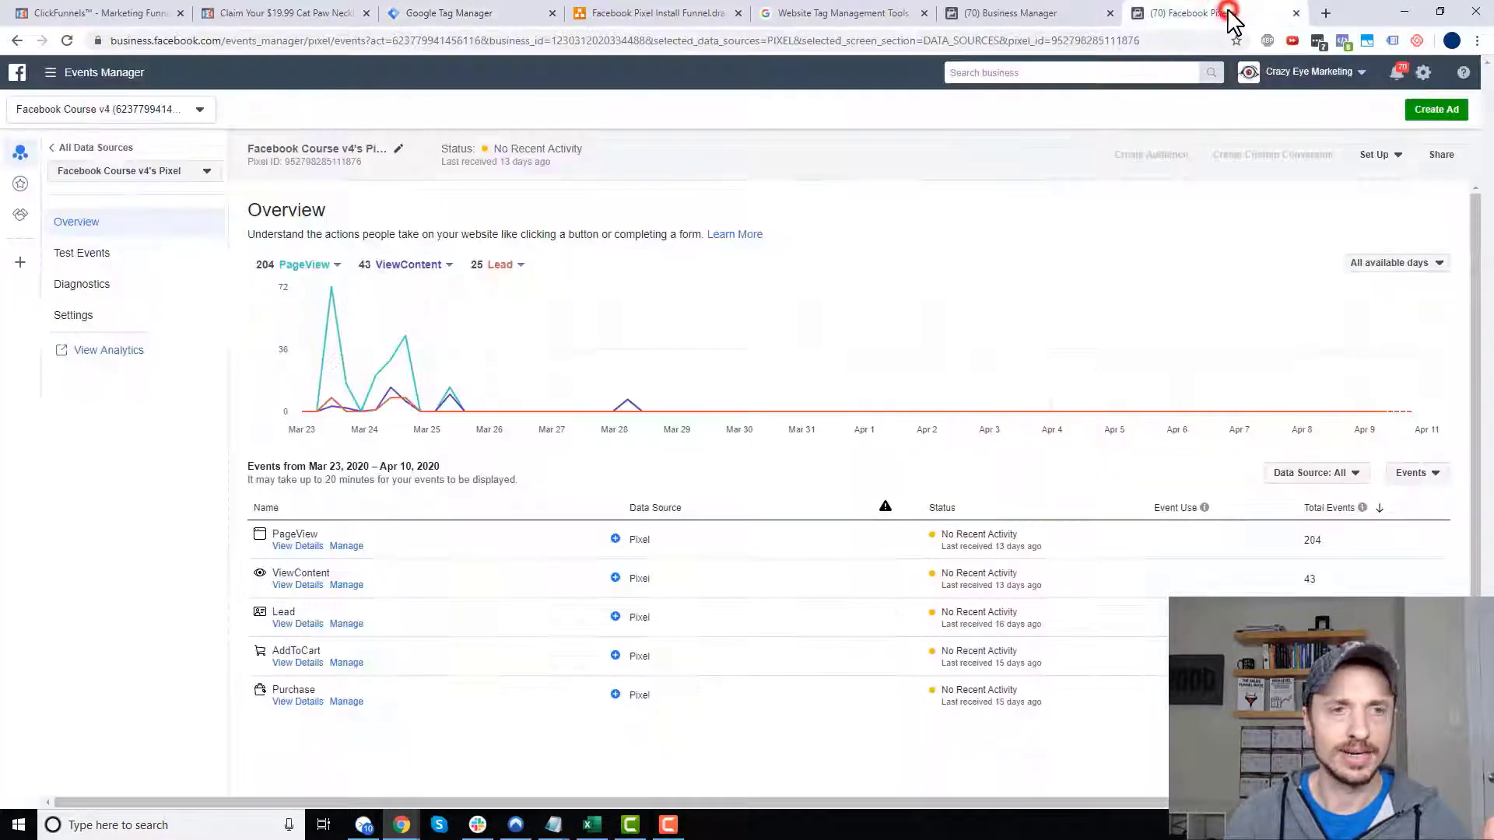
- Start the pixel installation flow, choose manual code installation, and continue past the base code step
click(1047, 12)
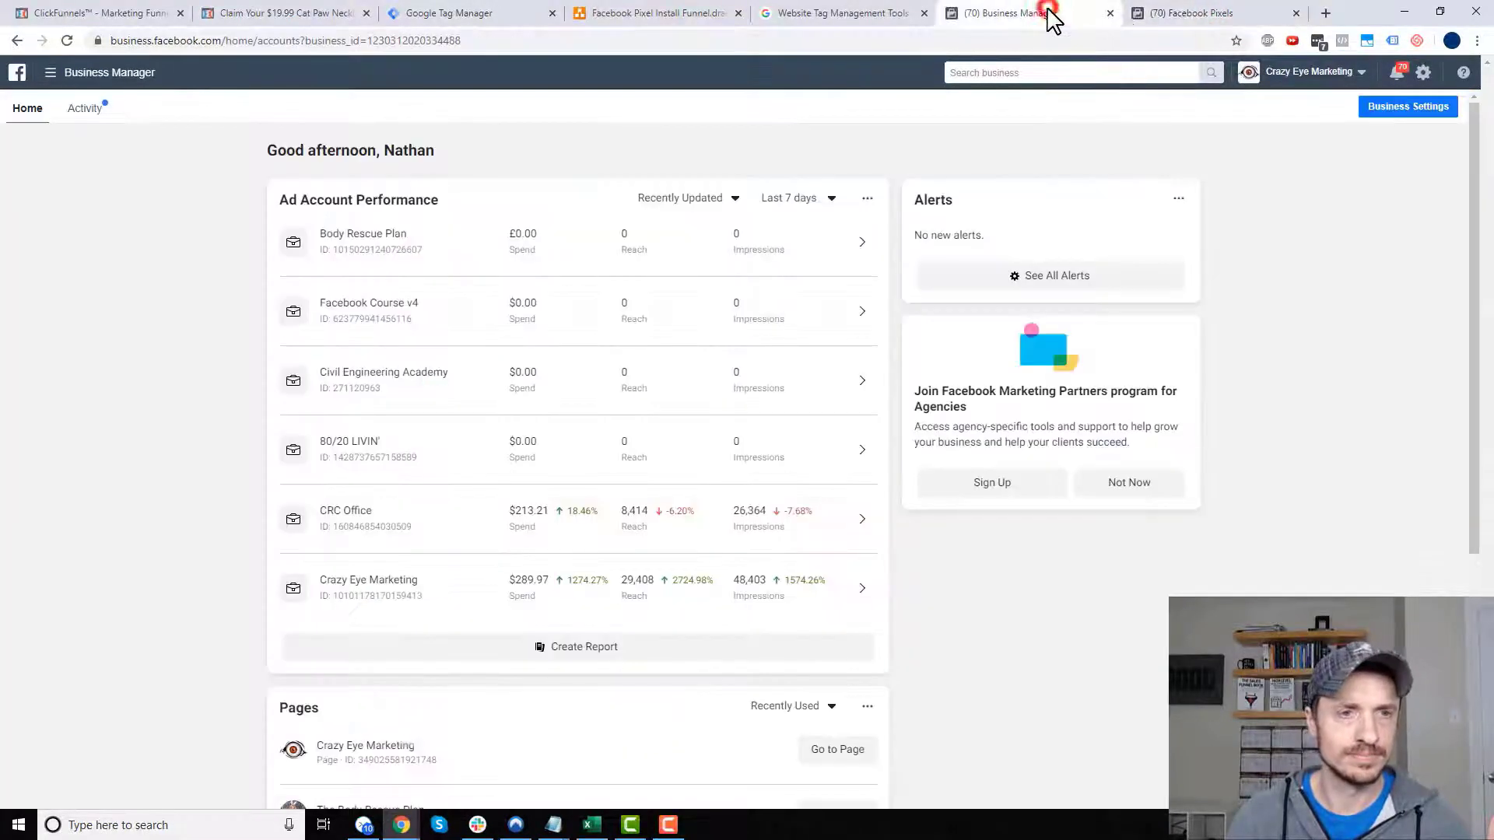
click(1151, 13)
click(1376, 156)
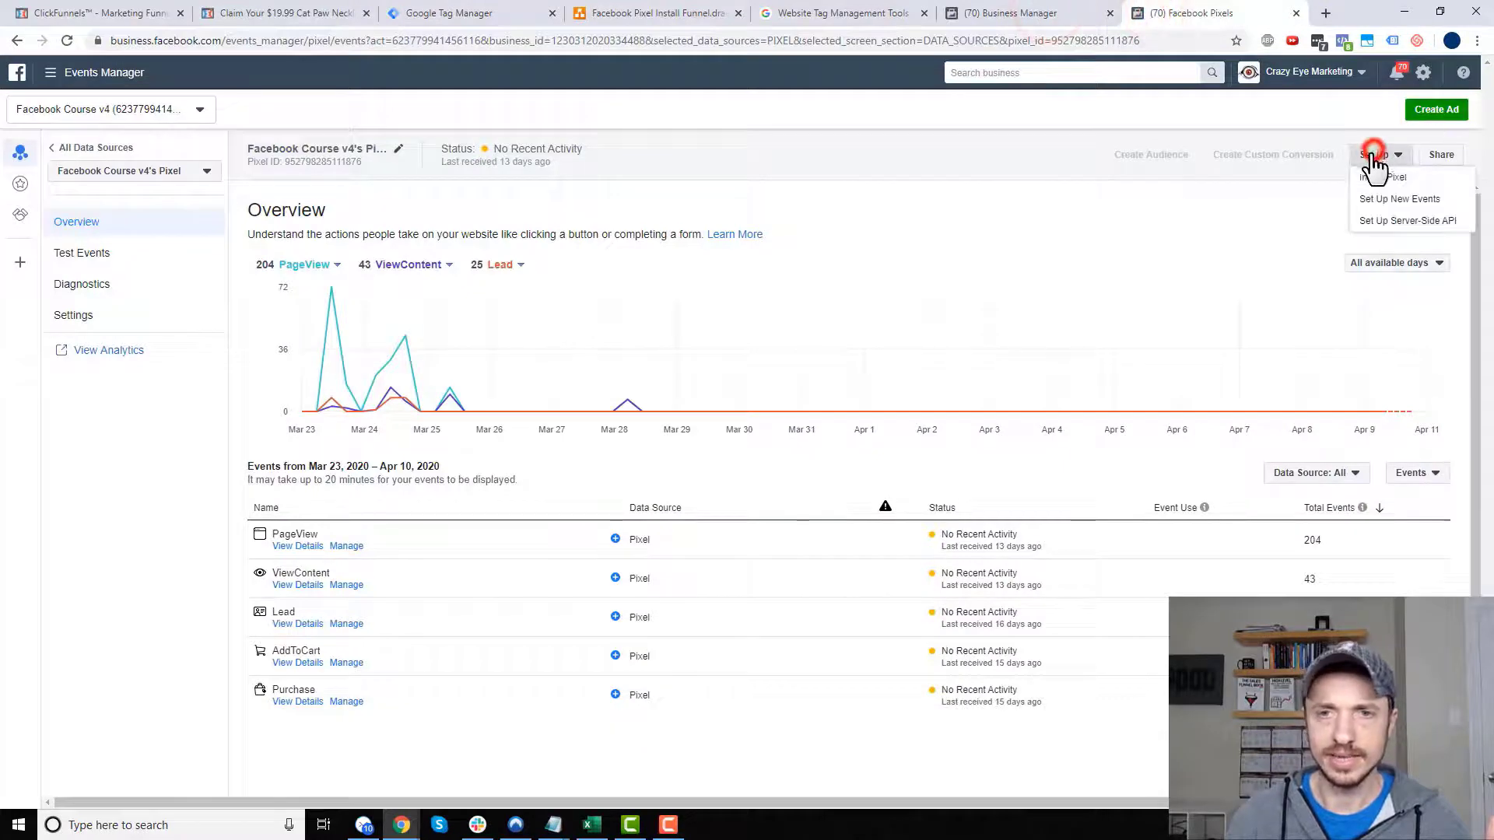
click(1386, 178)
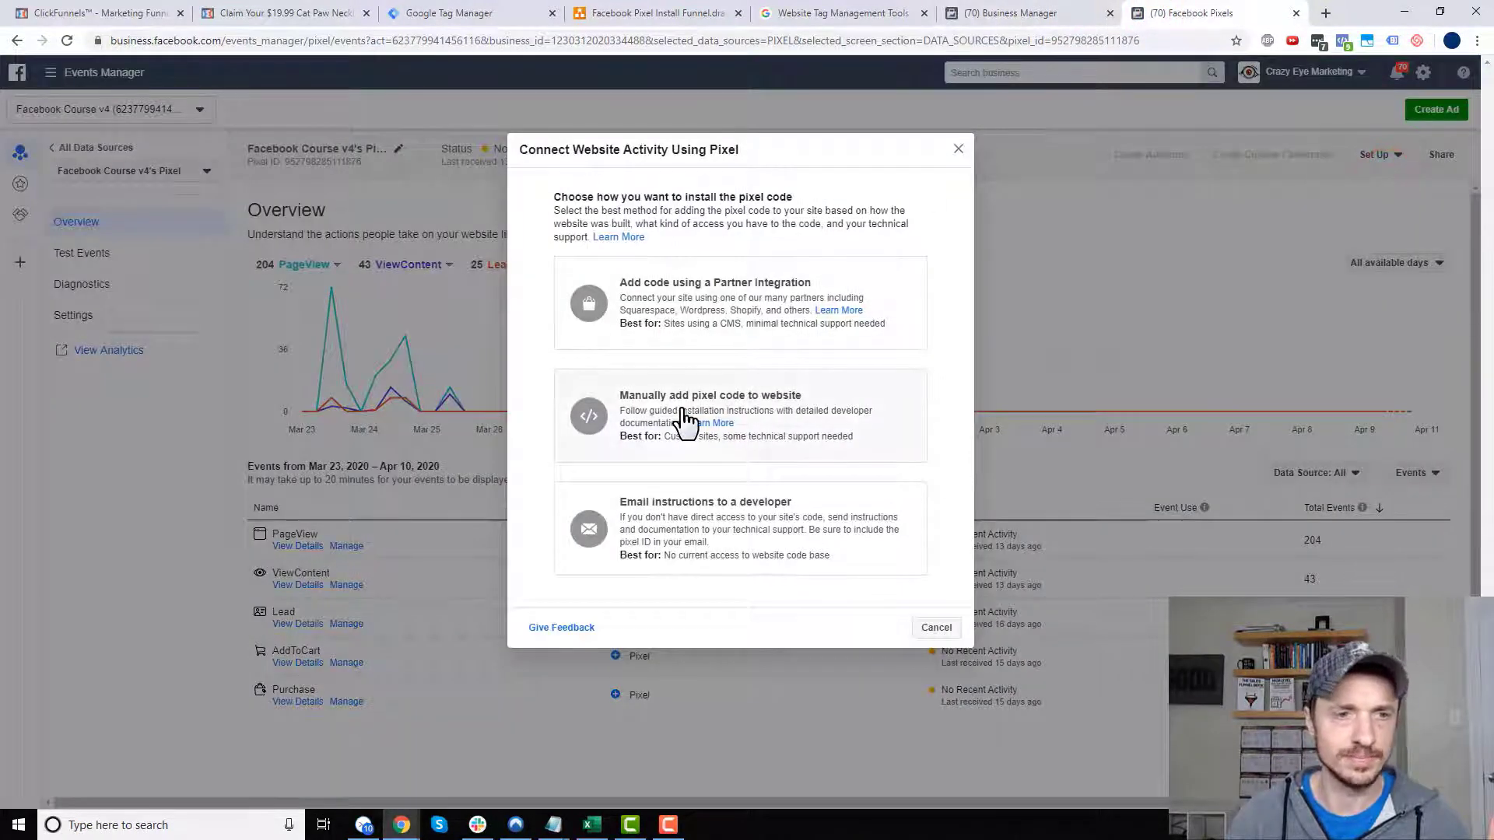
click(688, 420)
scroll(700, 440, down, 5)
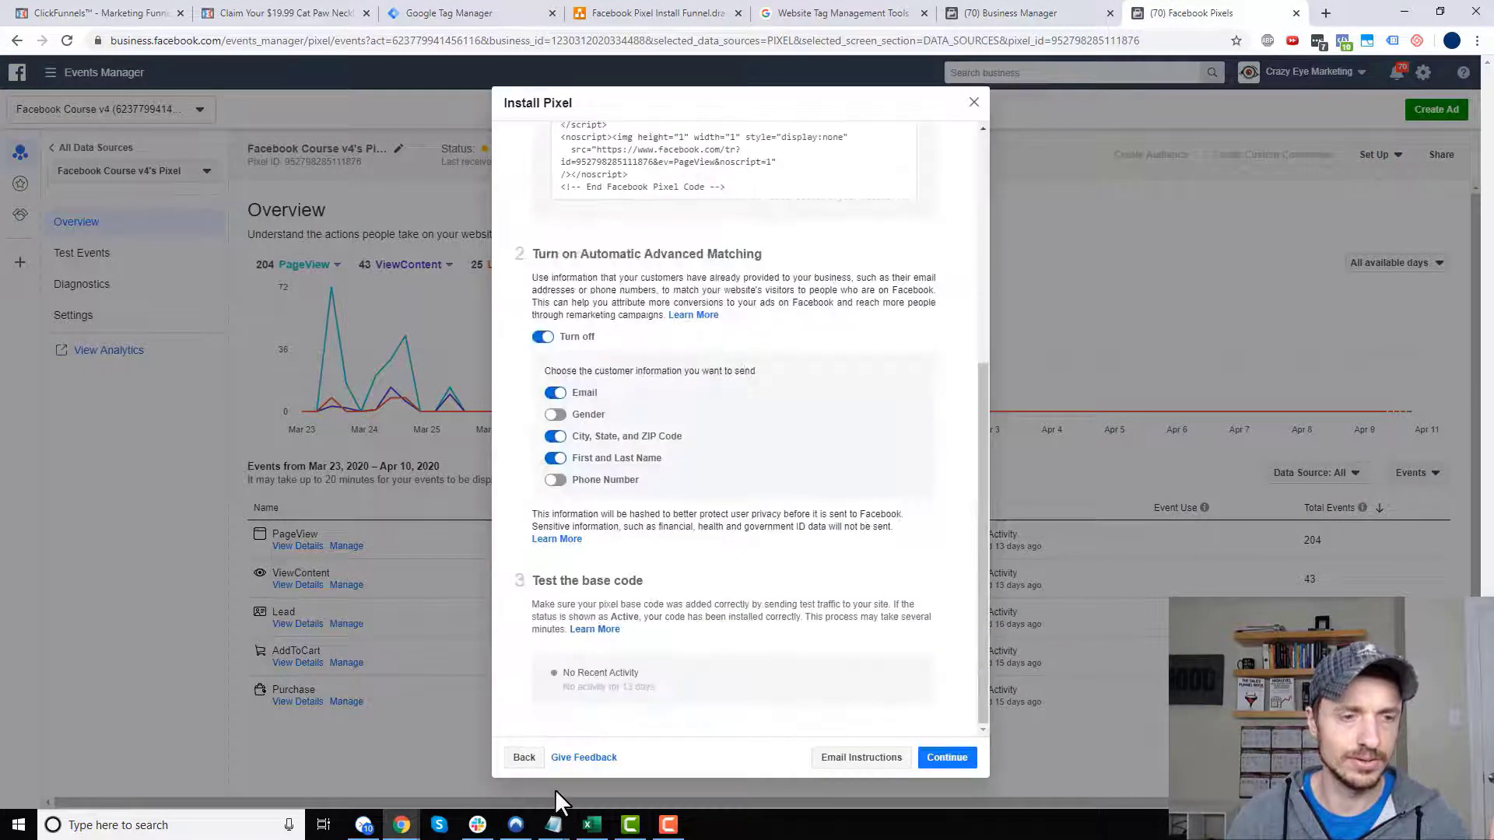
click(965, 757)
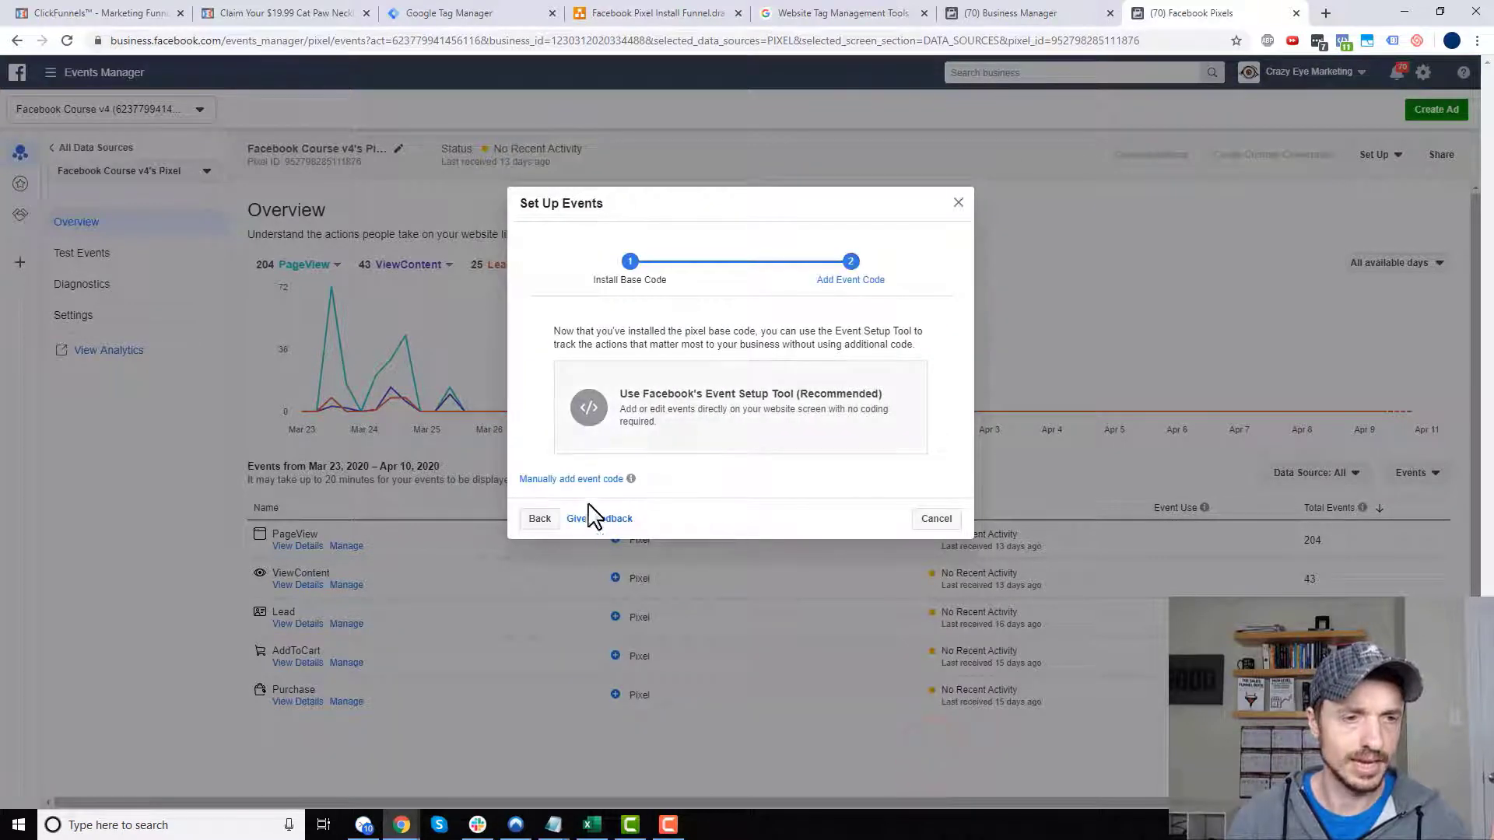
- Choose manual event code for Ecommerce and Retail and copy the Add to Cart event snippet
click(566, 478)
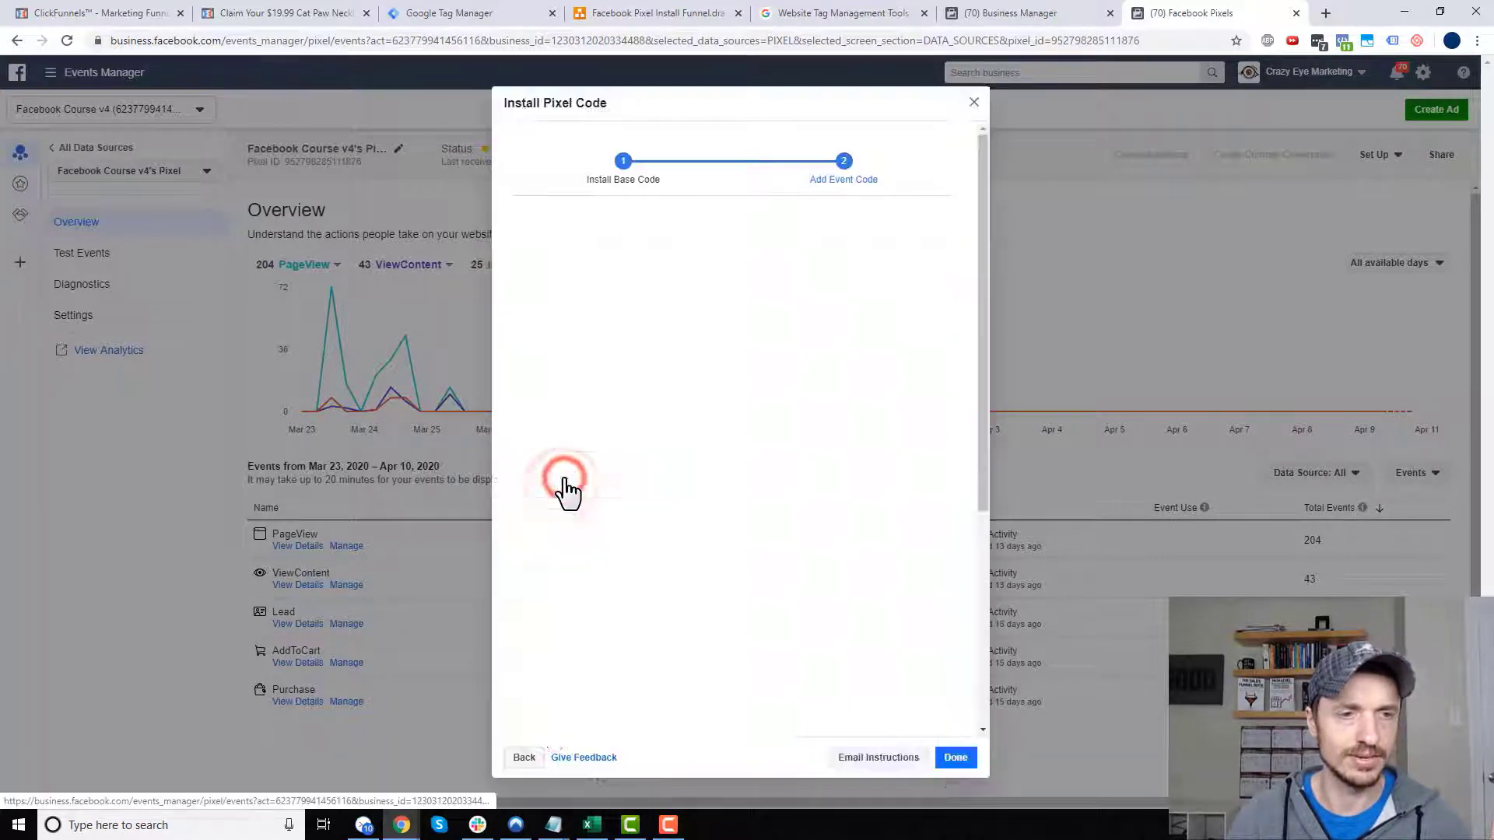
scroll(690, 436, down, 2)
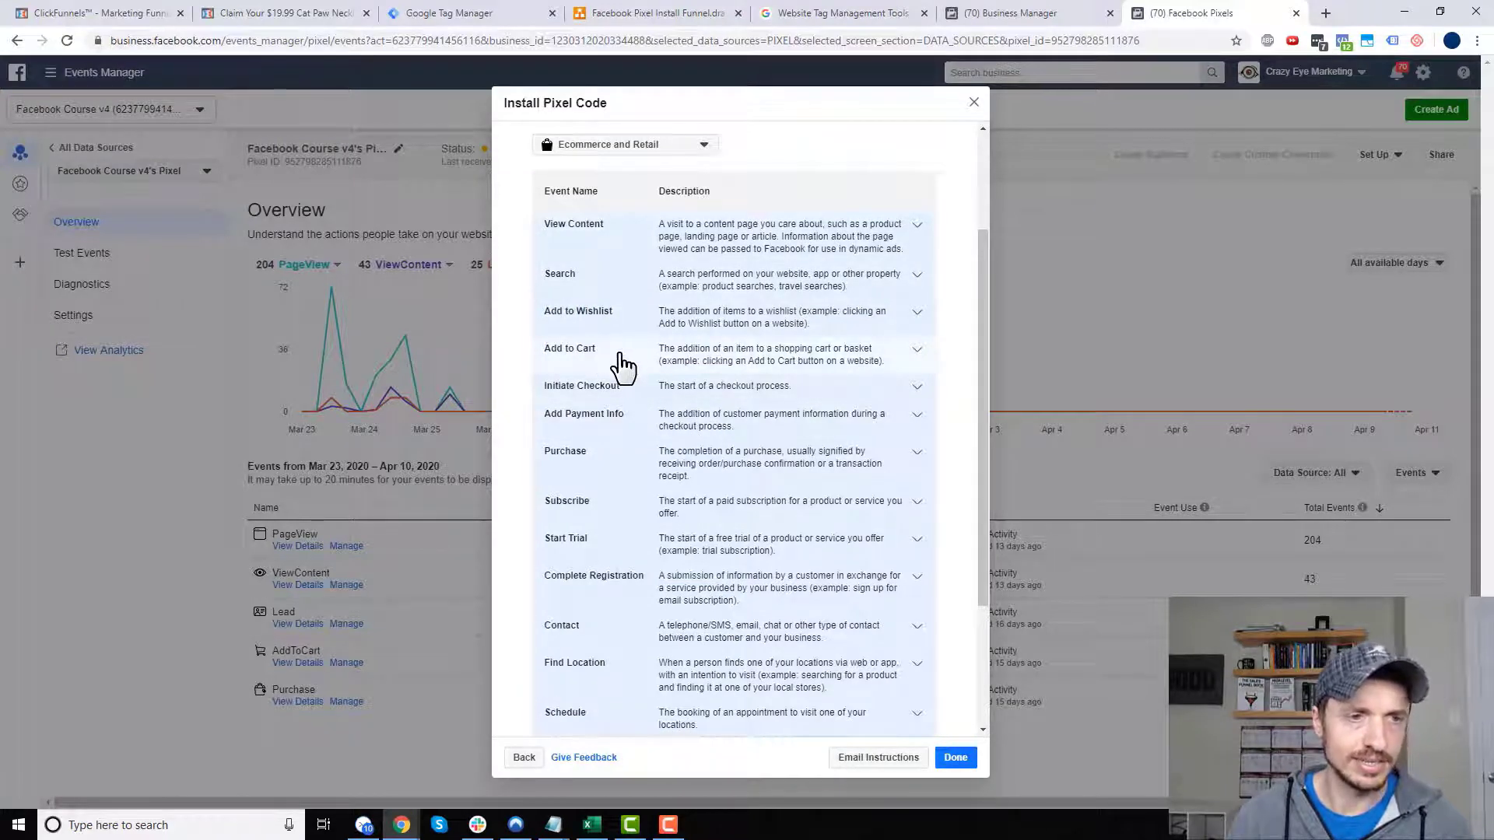
click(658, 146)
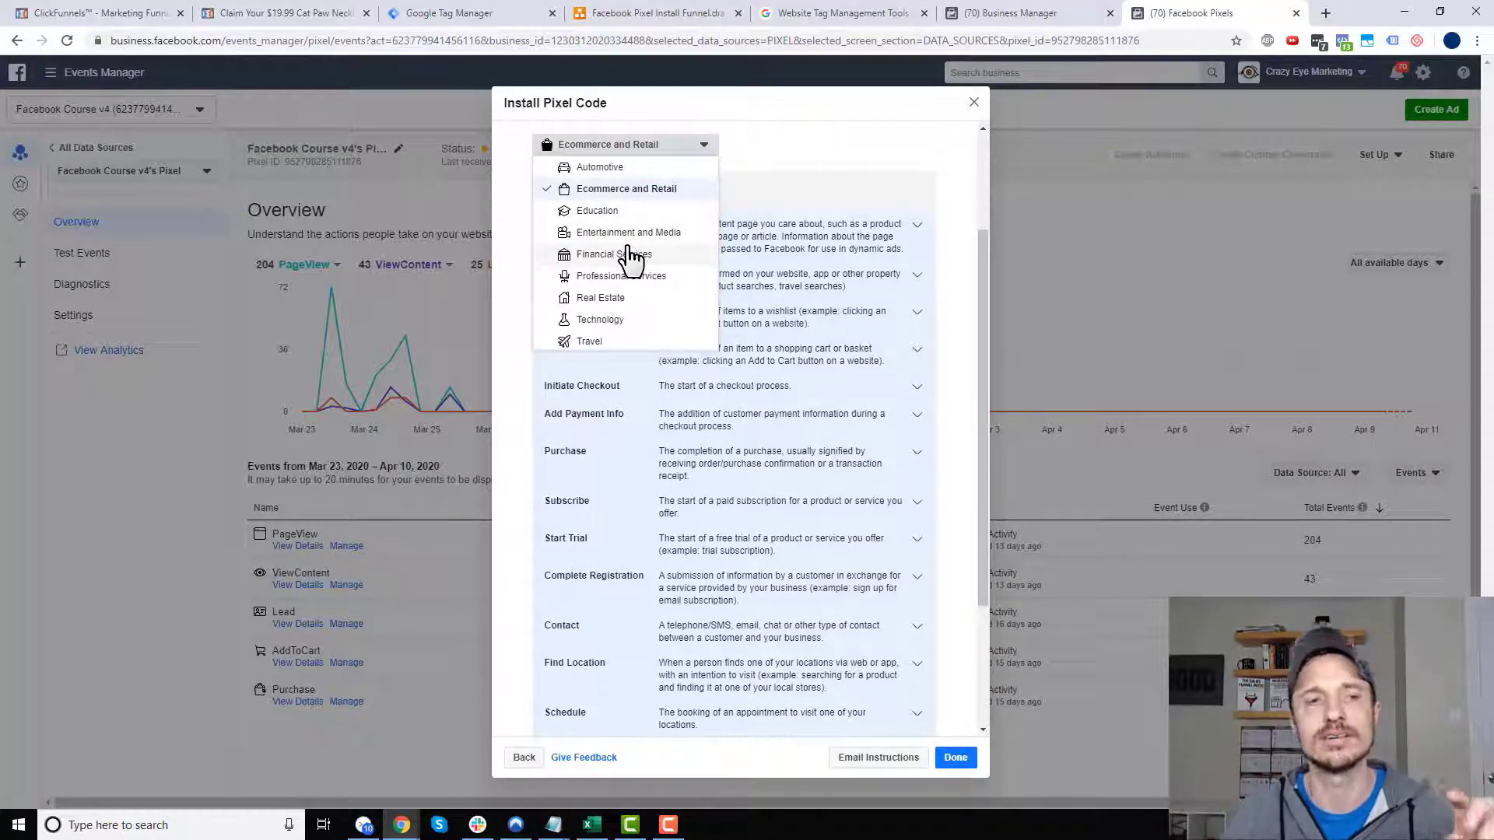
click(634, 194)
click(578, 358)
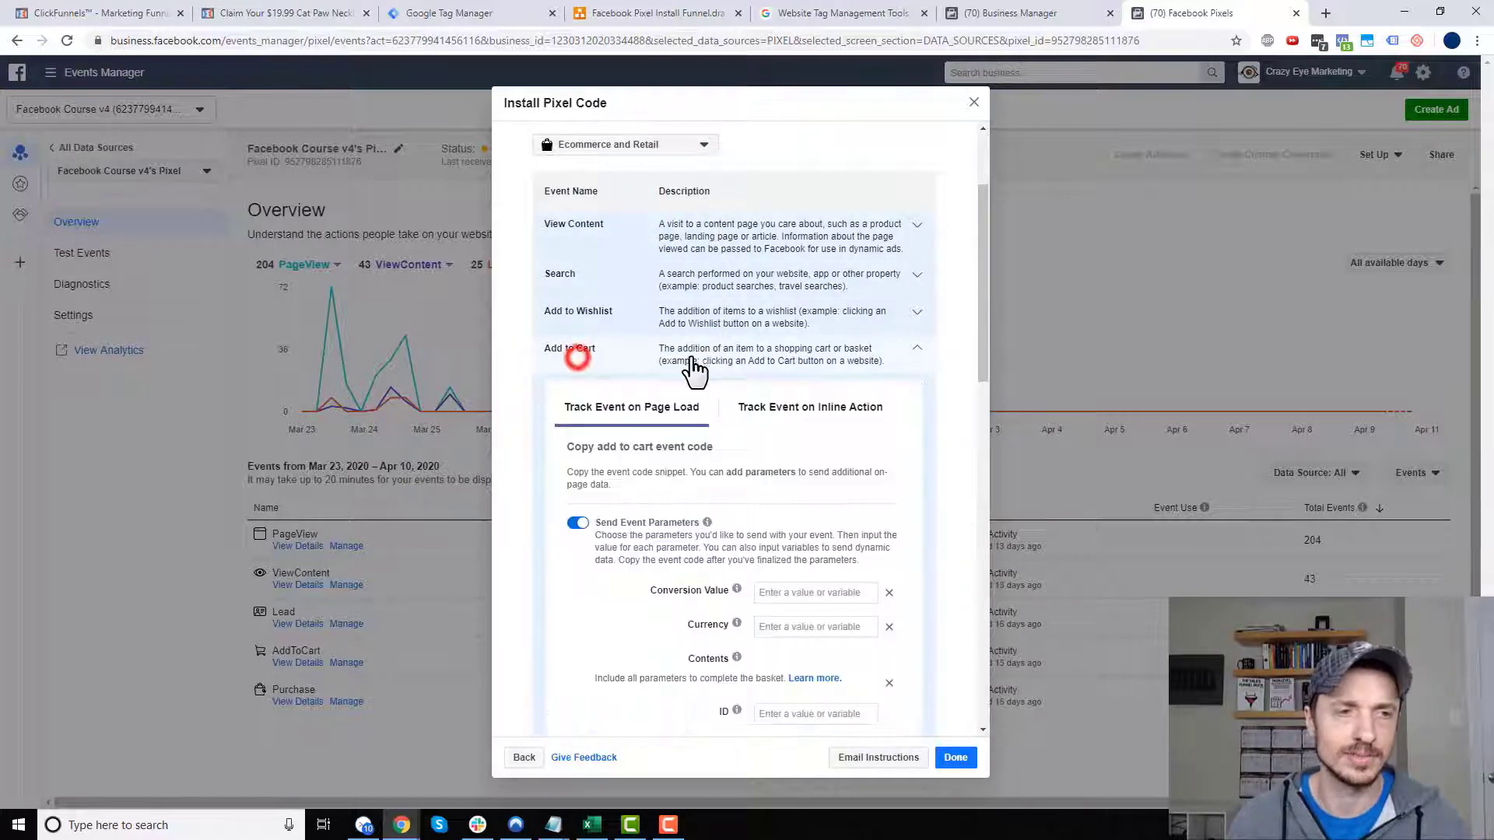
scroll(619, 362, down, 3)
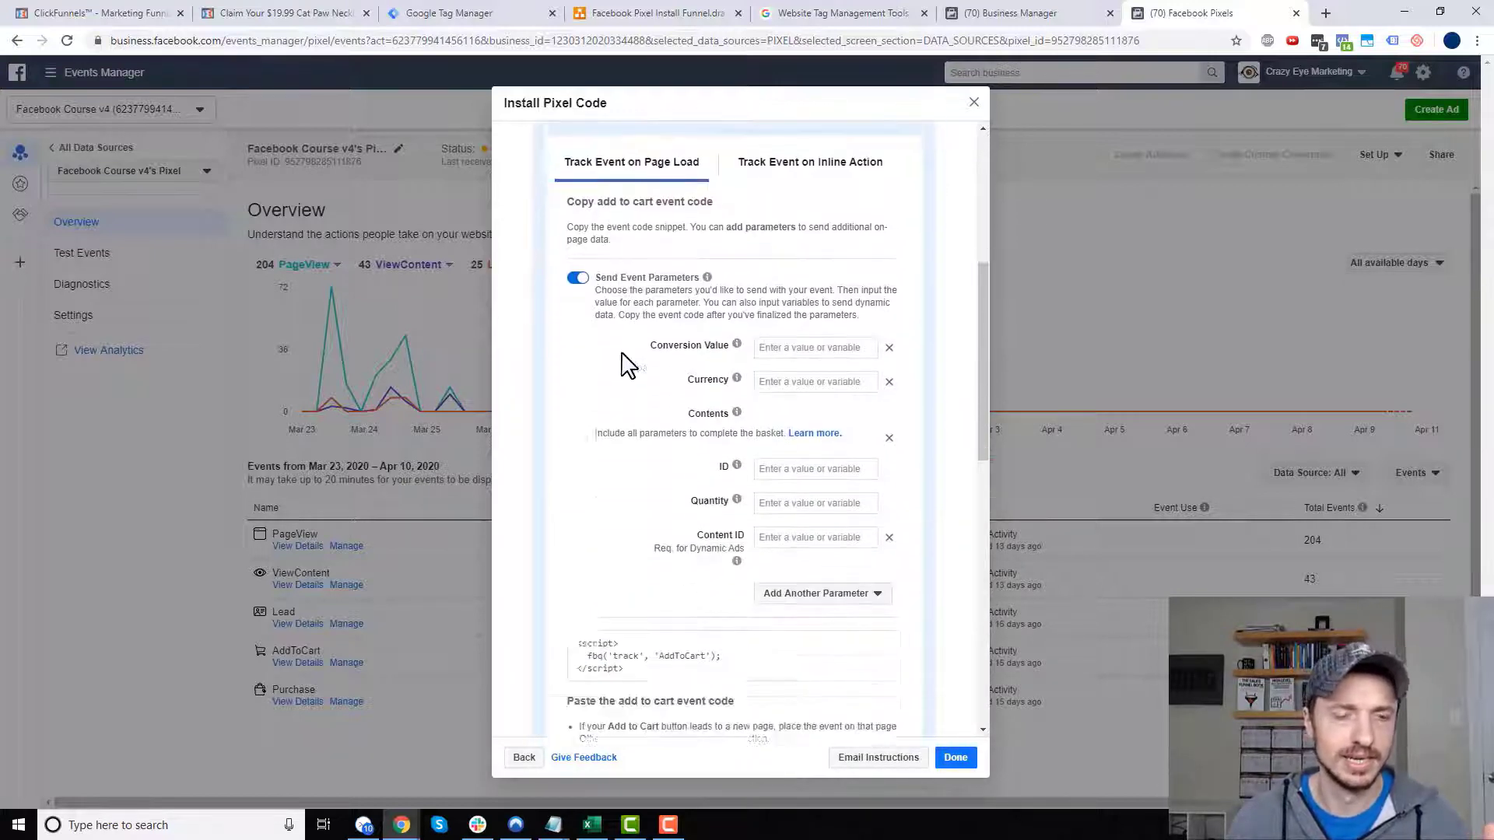
scroll(626, 362, down, 4)
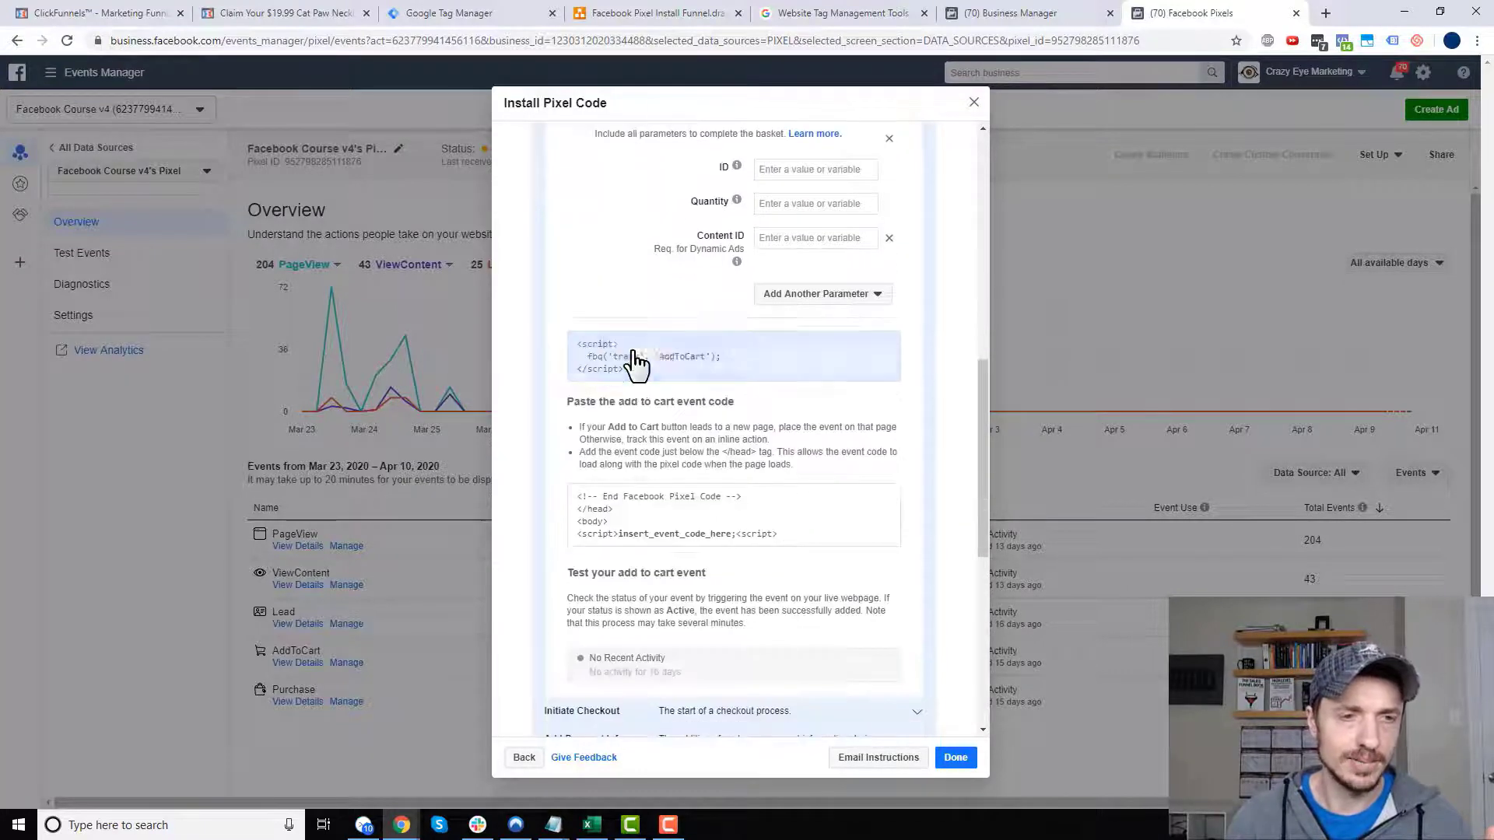
click(750, 373)
scroll(740, 397, up, 4)
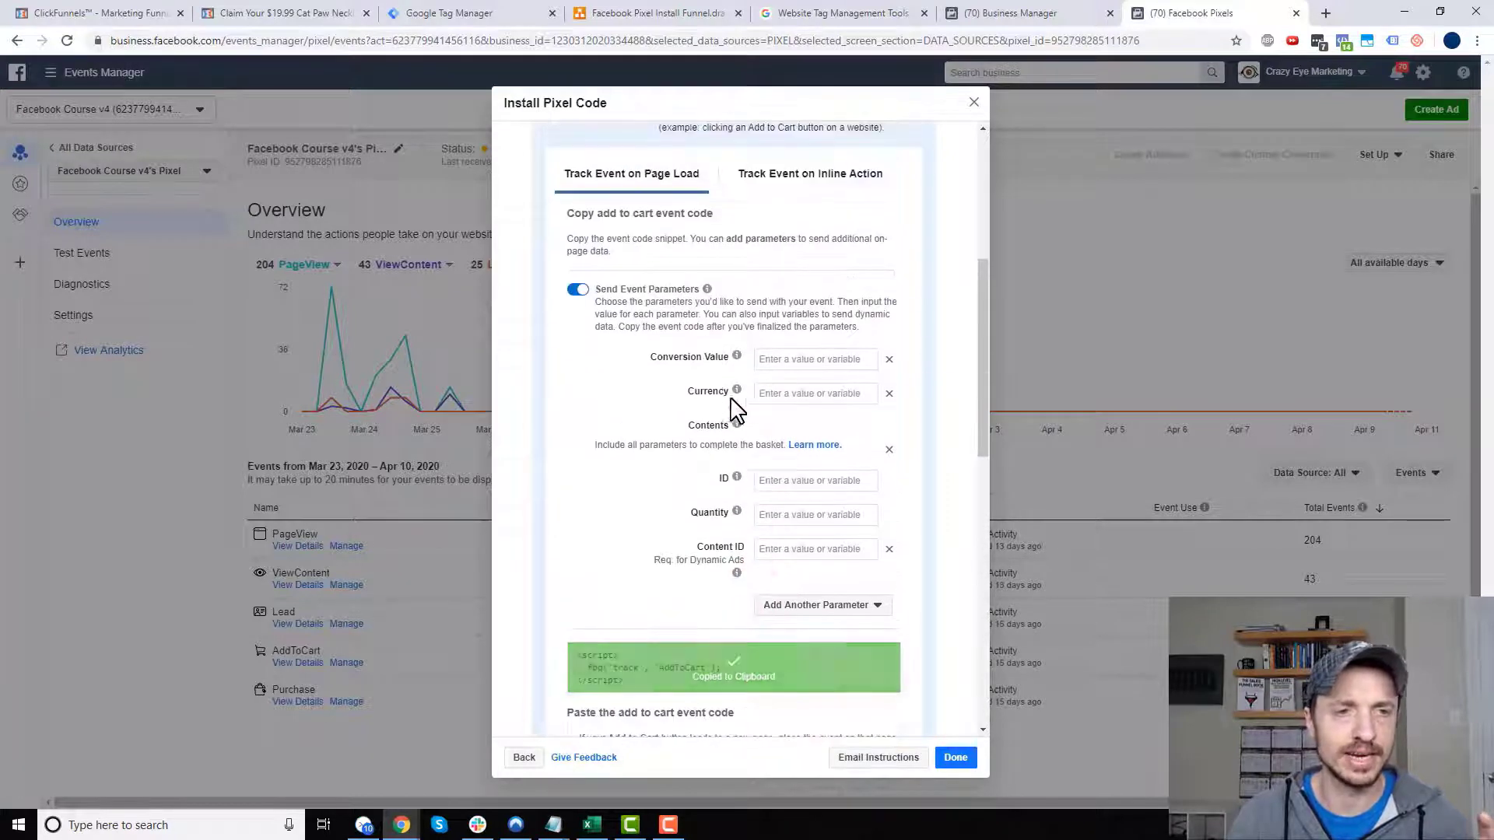
scroll(723, 411, down, 1)
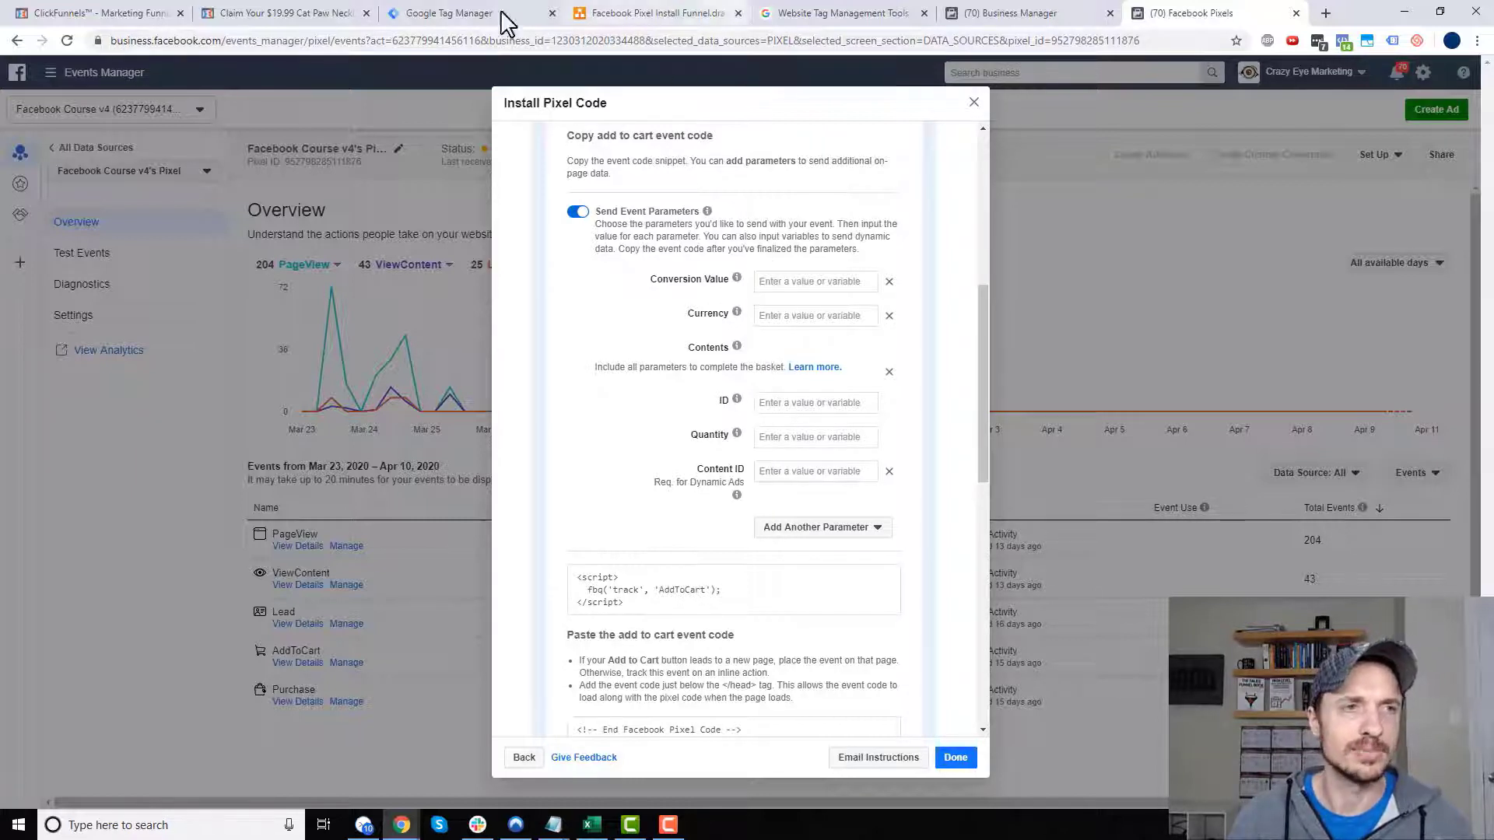
click(449, 13)
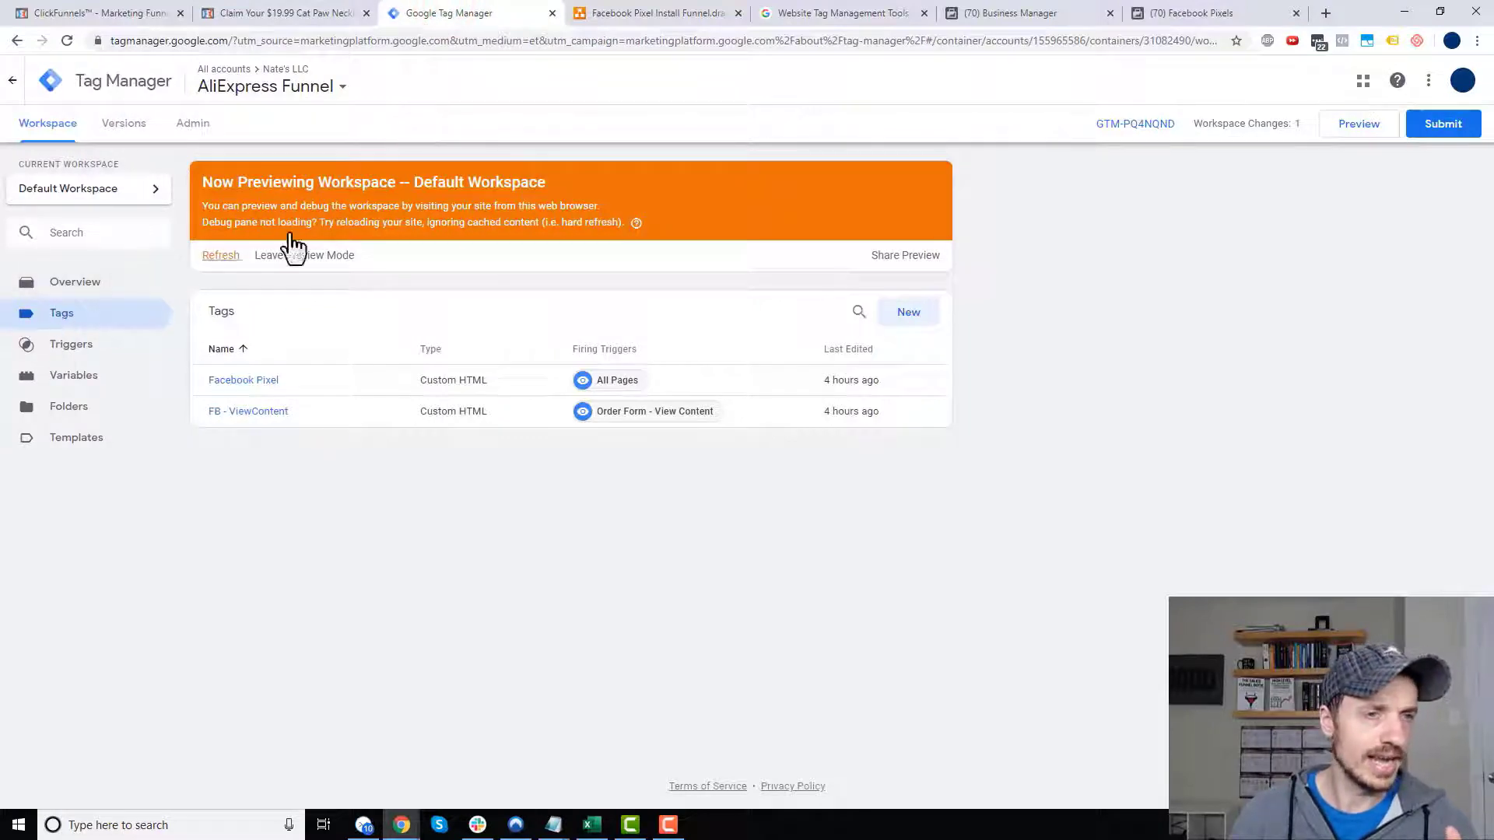
- Create Custom HTML tag 'FB - AddToCart' with the pasted AddToCart script and save it without a trigger
click(898, 319)
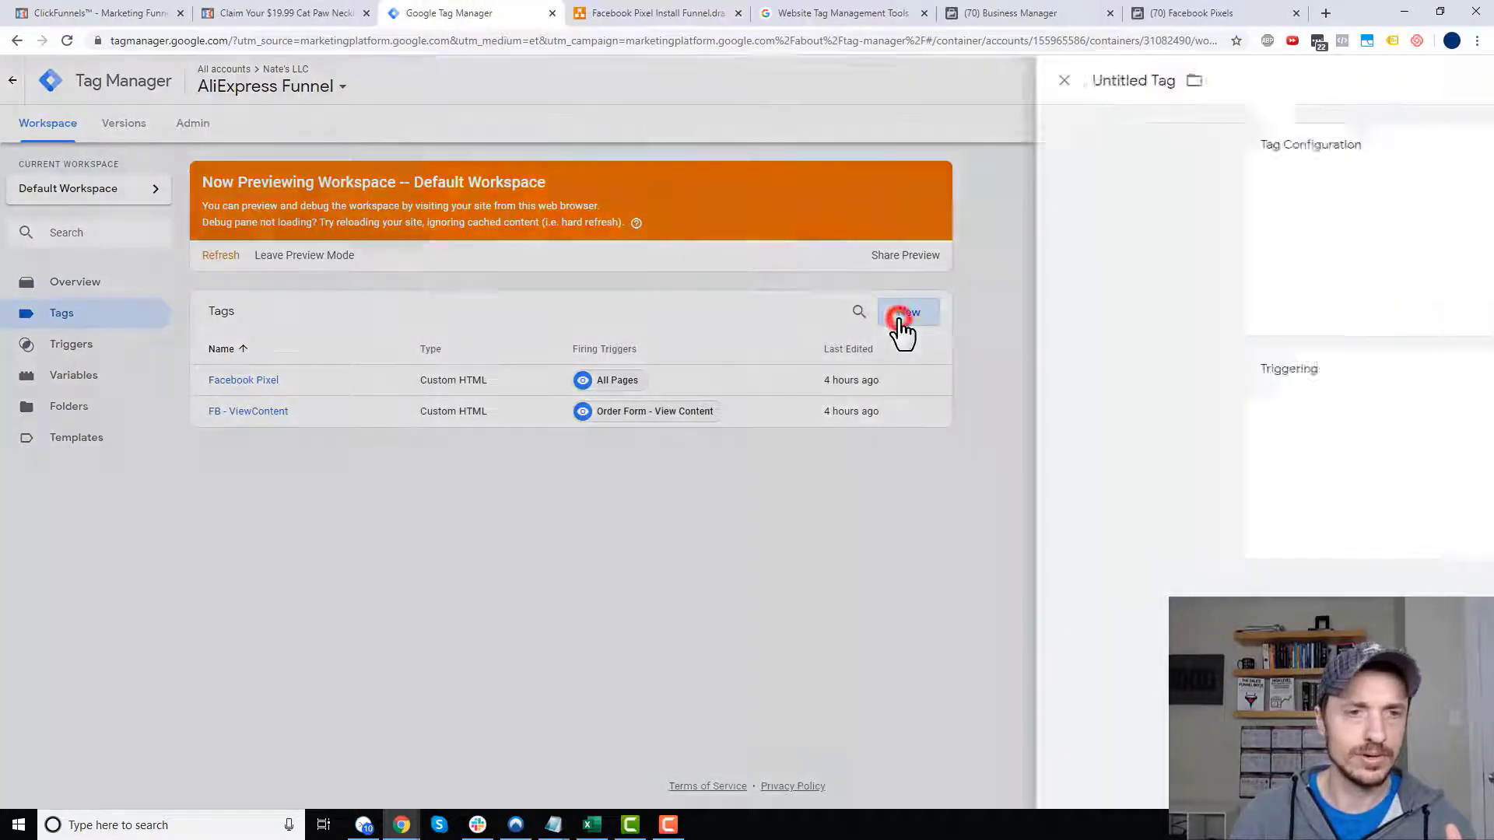
click(491, 80)
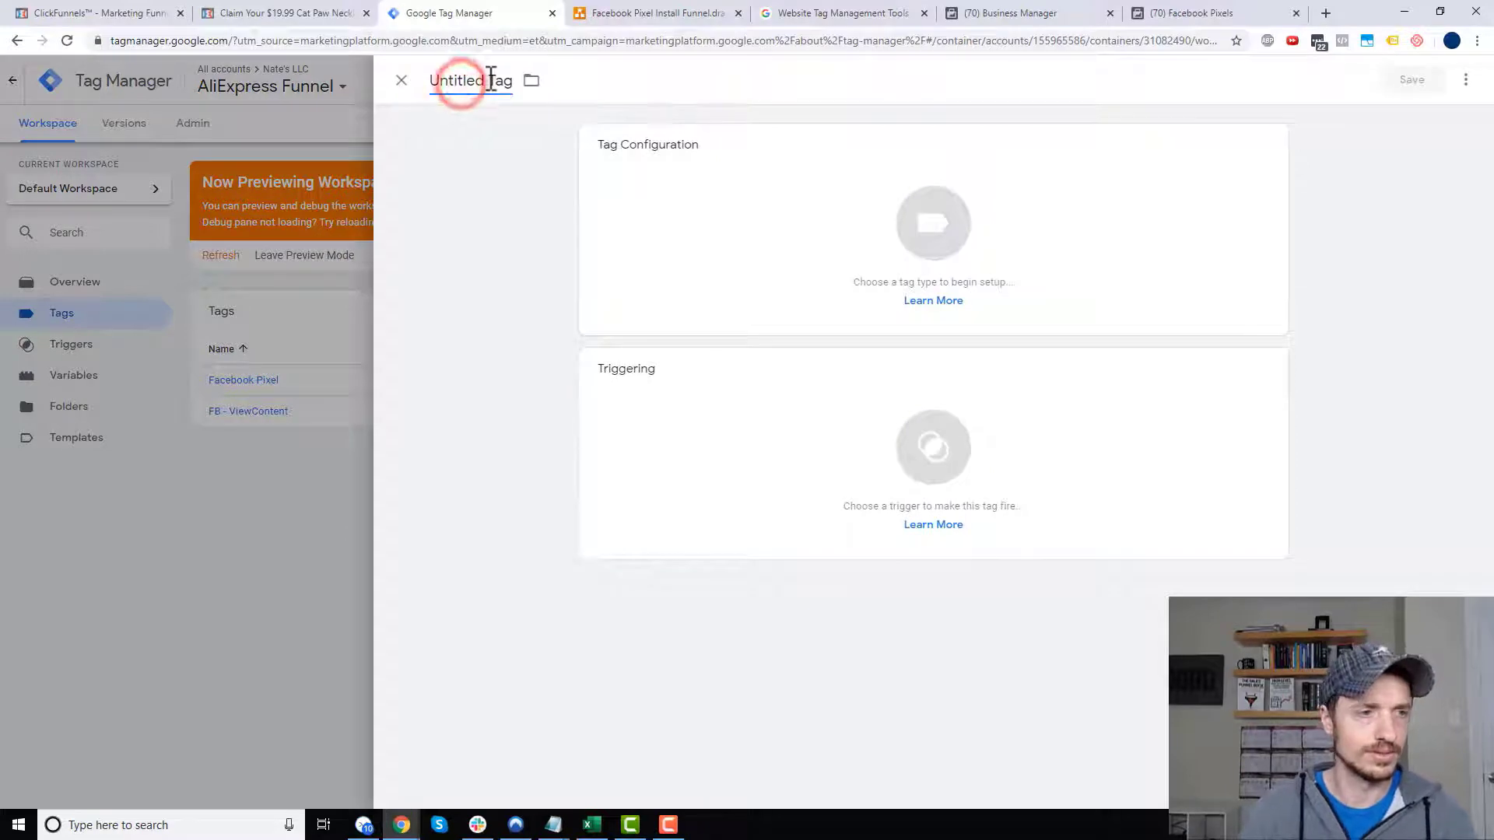
key(ctrl+s)
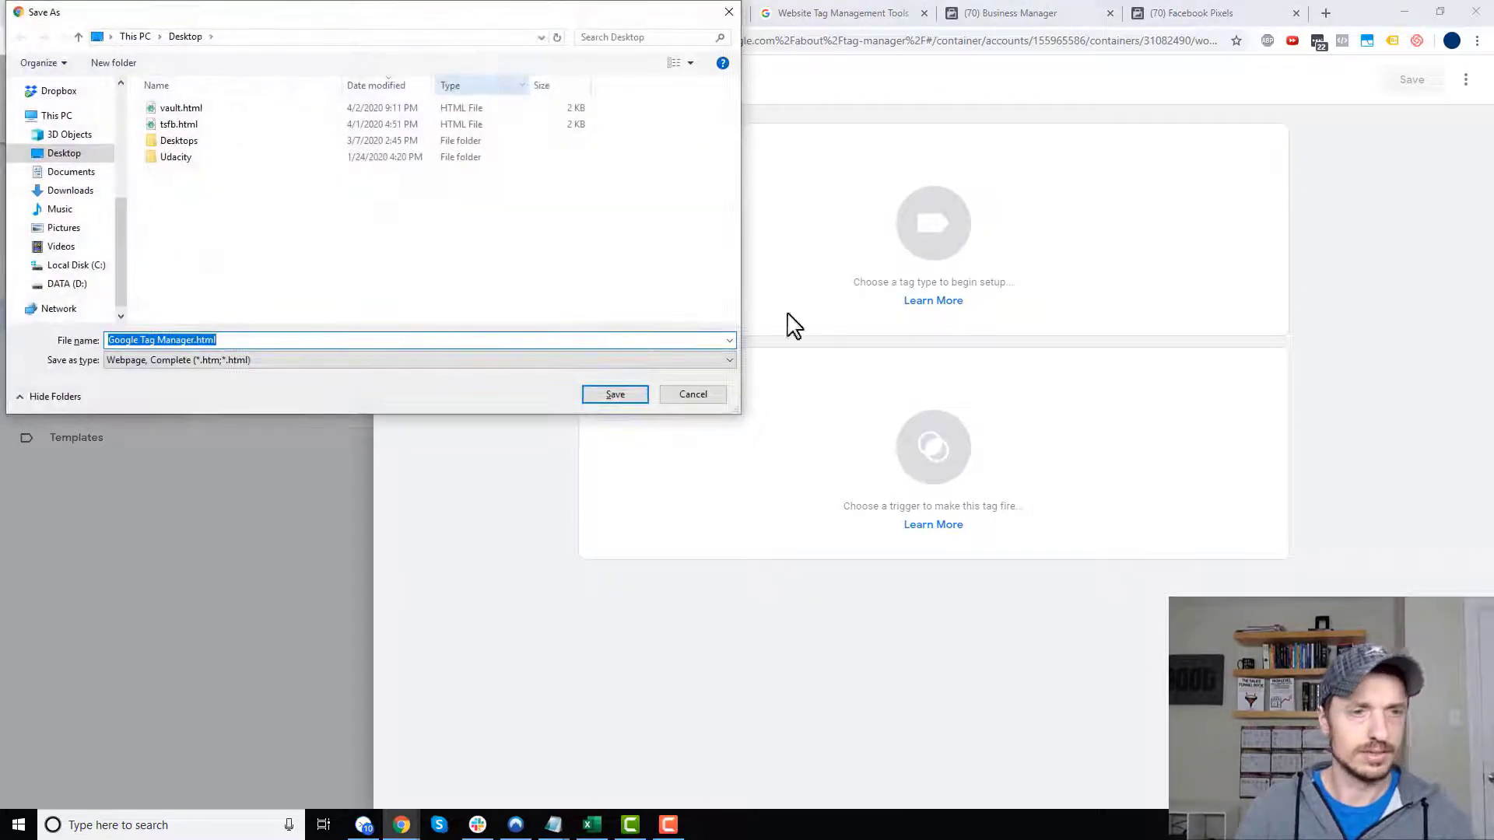
click(701, 396)
text(FB - AddToCart)
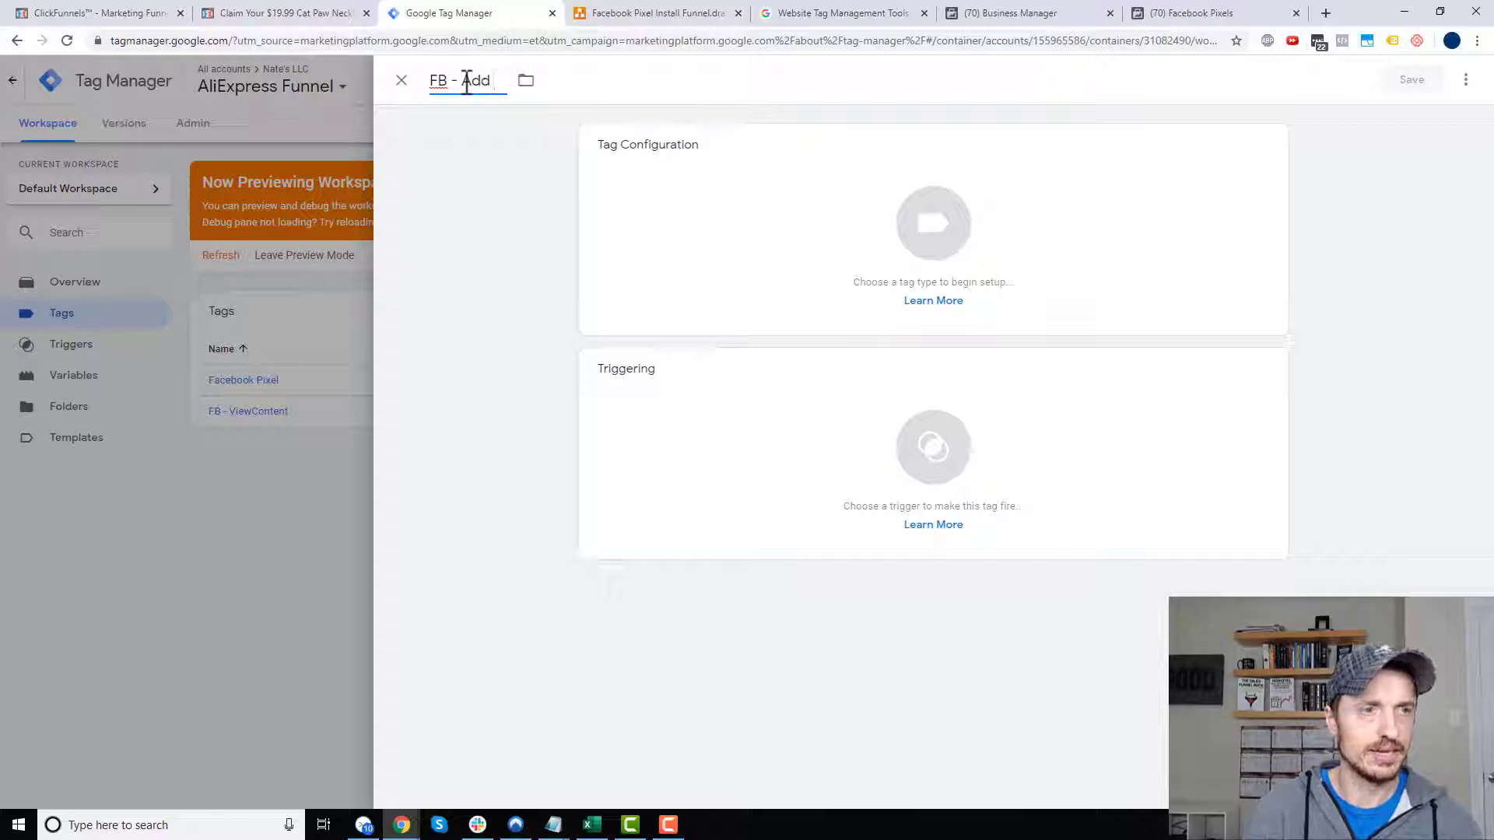
click(860, 223)
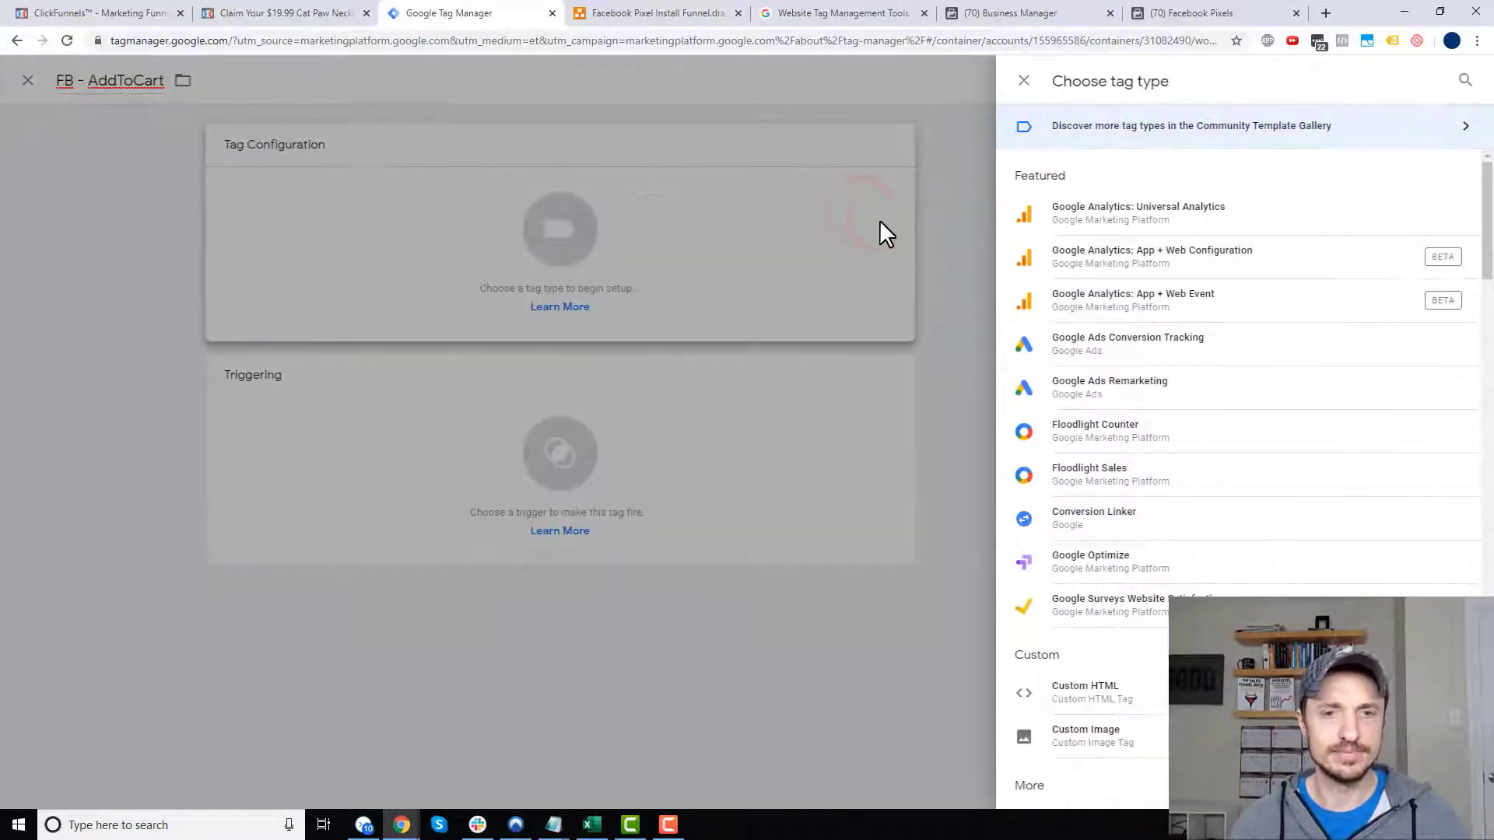
click(1121, 690)
click(666, 313)
key(ctrl+v)
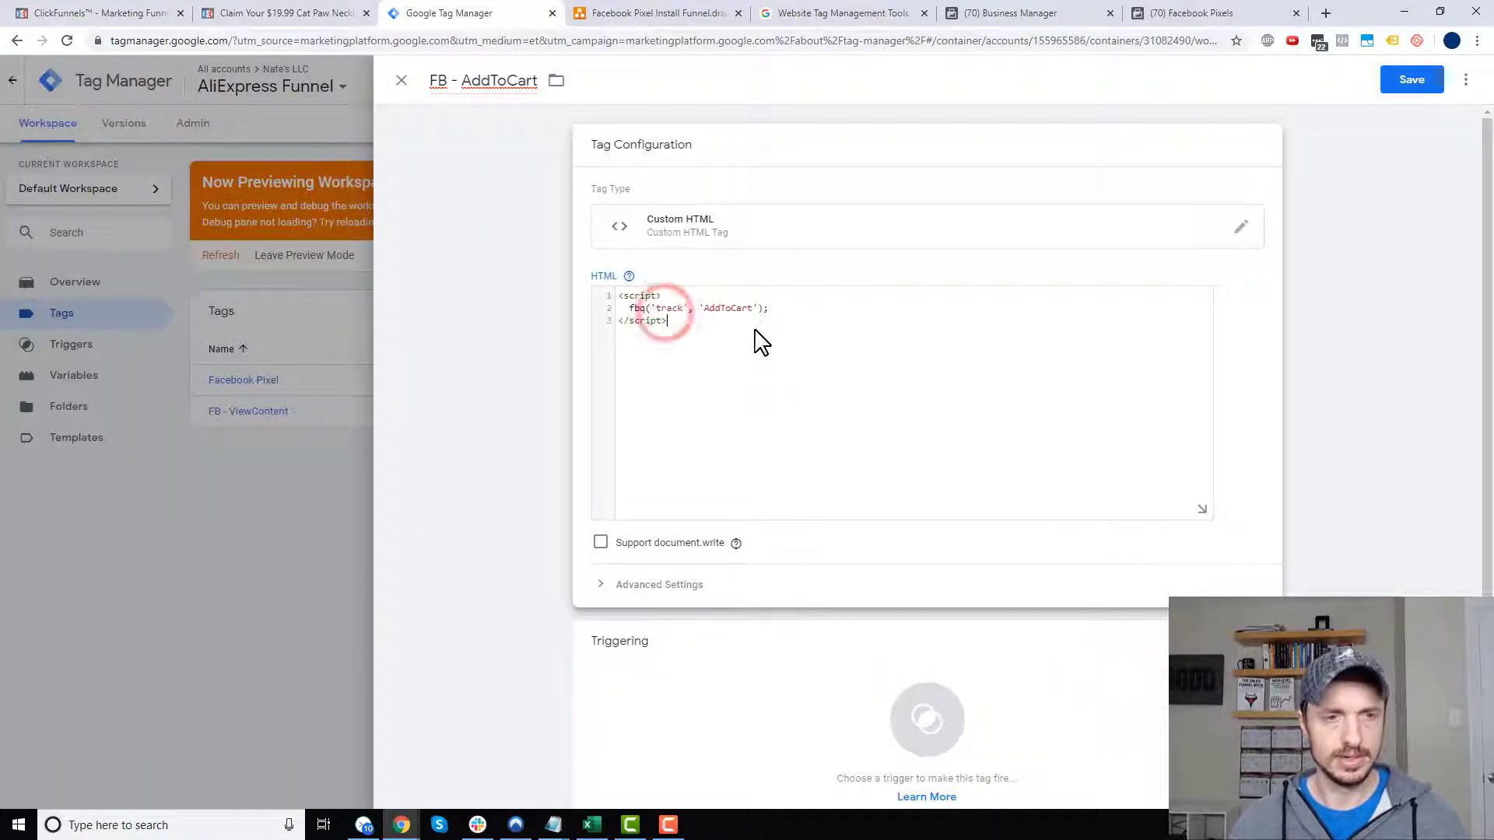
click(1410, 88)
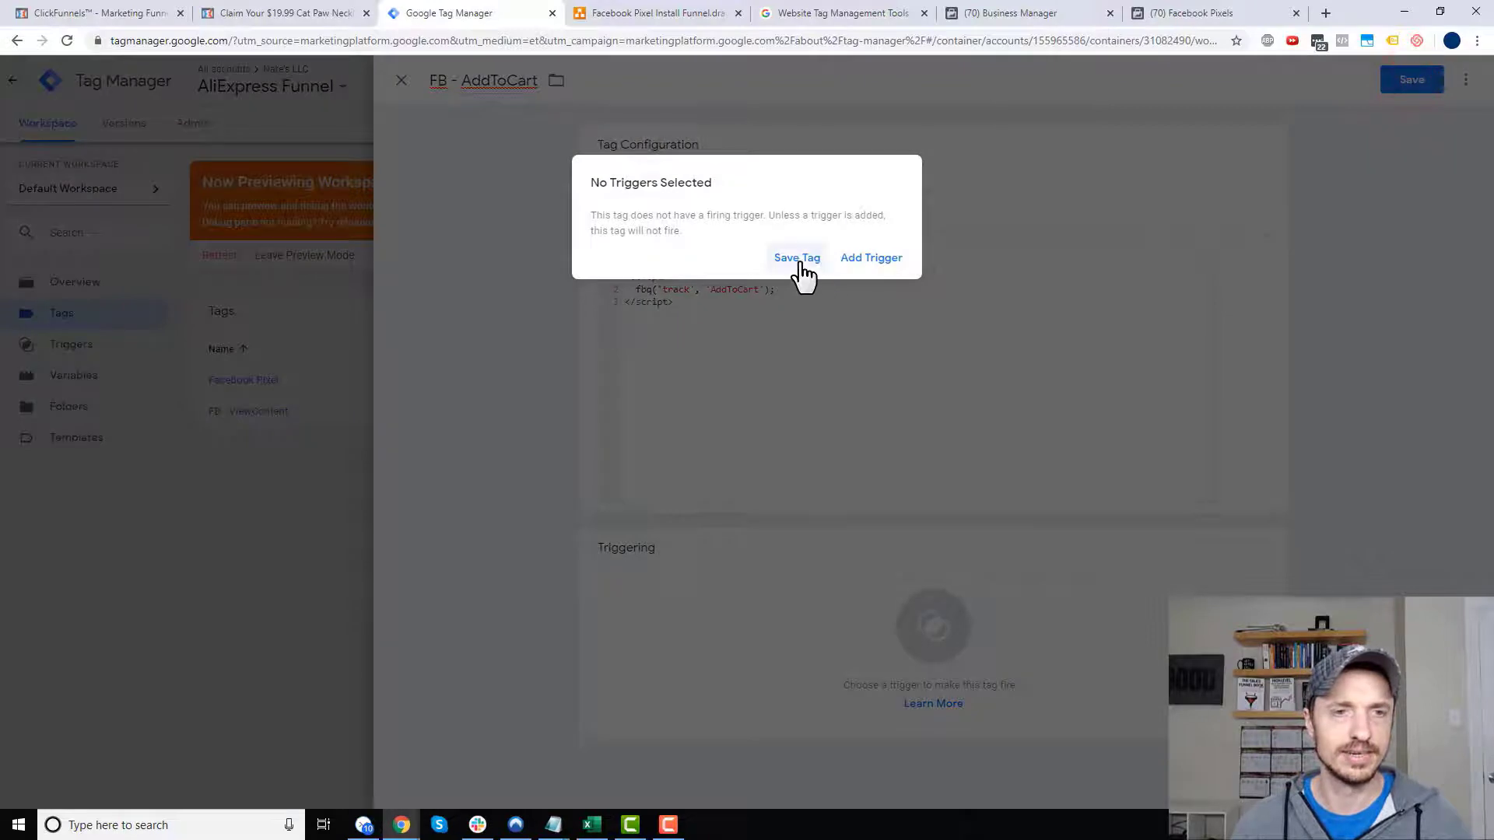
click(797, 259)
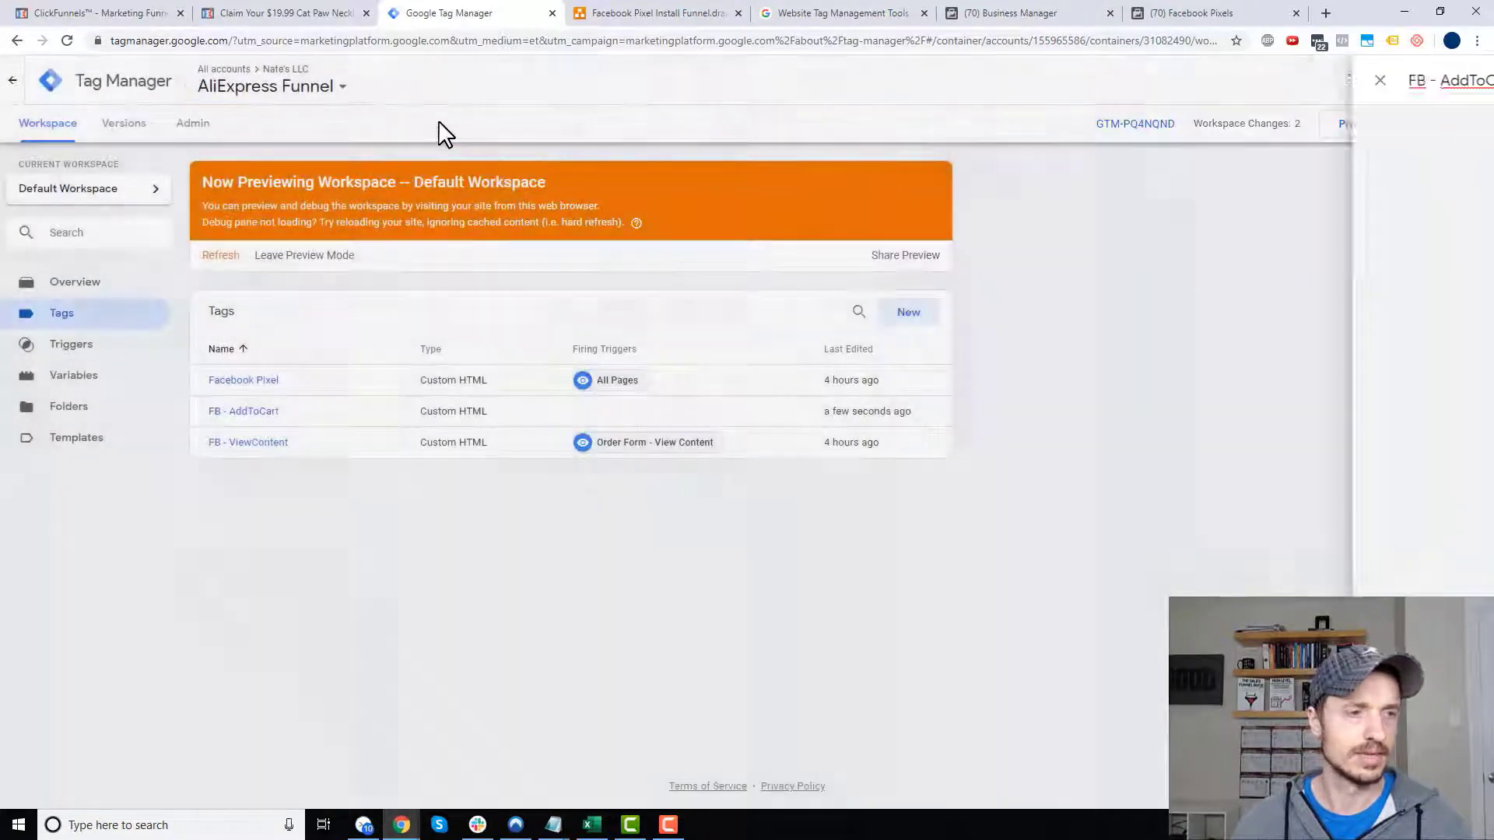
click(94, 358)
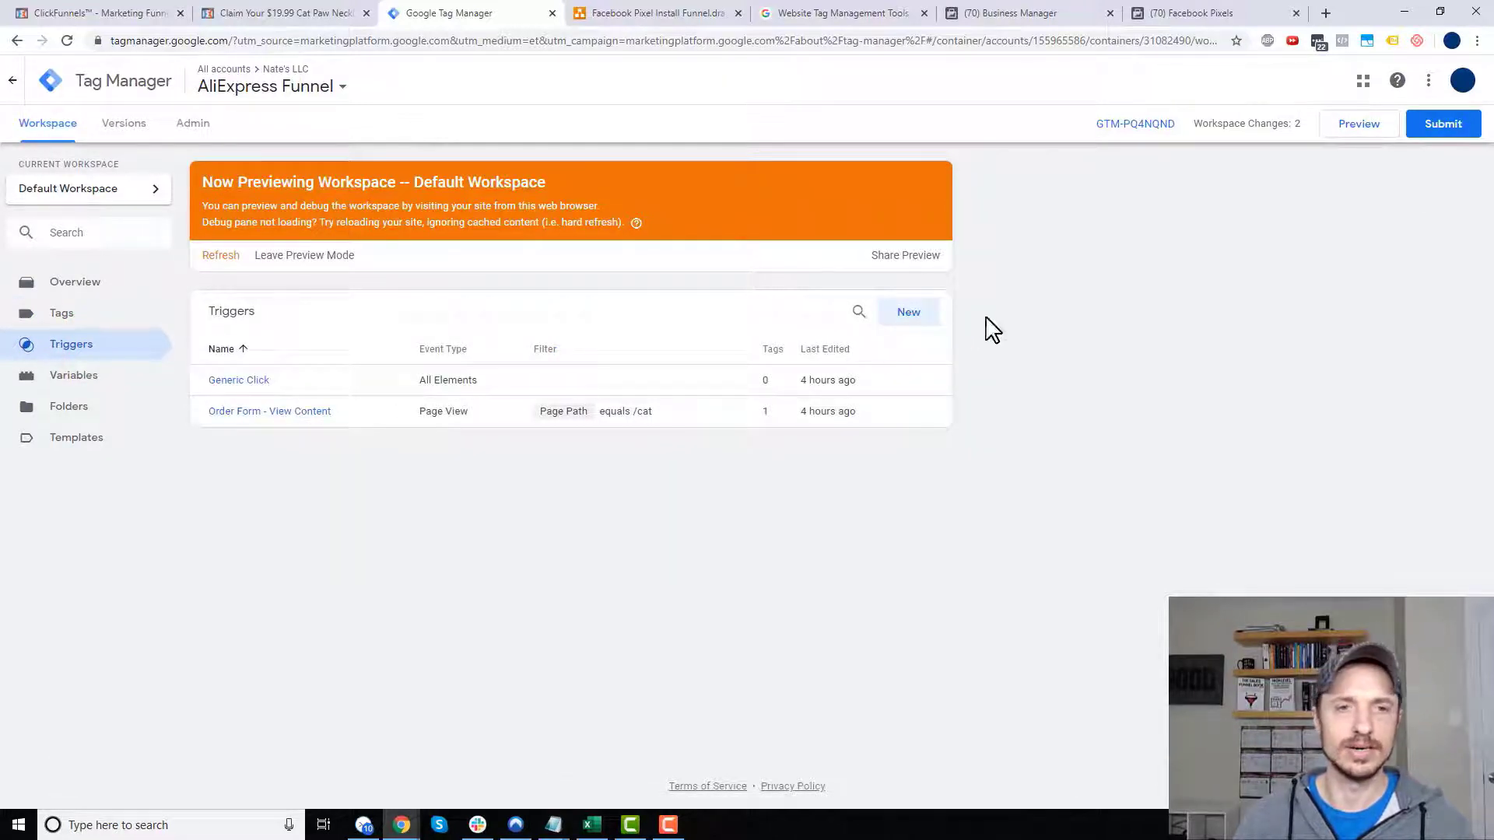
- Start a new trigger named 'Order Form - AddToCart' using the Click - All Elements type
click(919, 321)
click(505, 81)
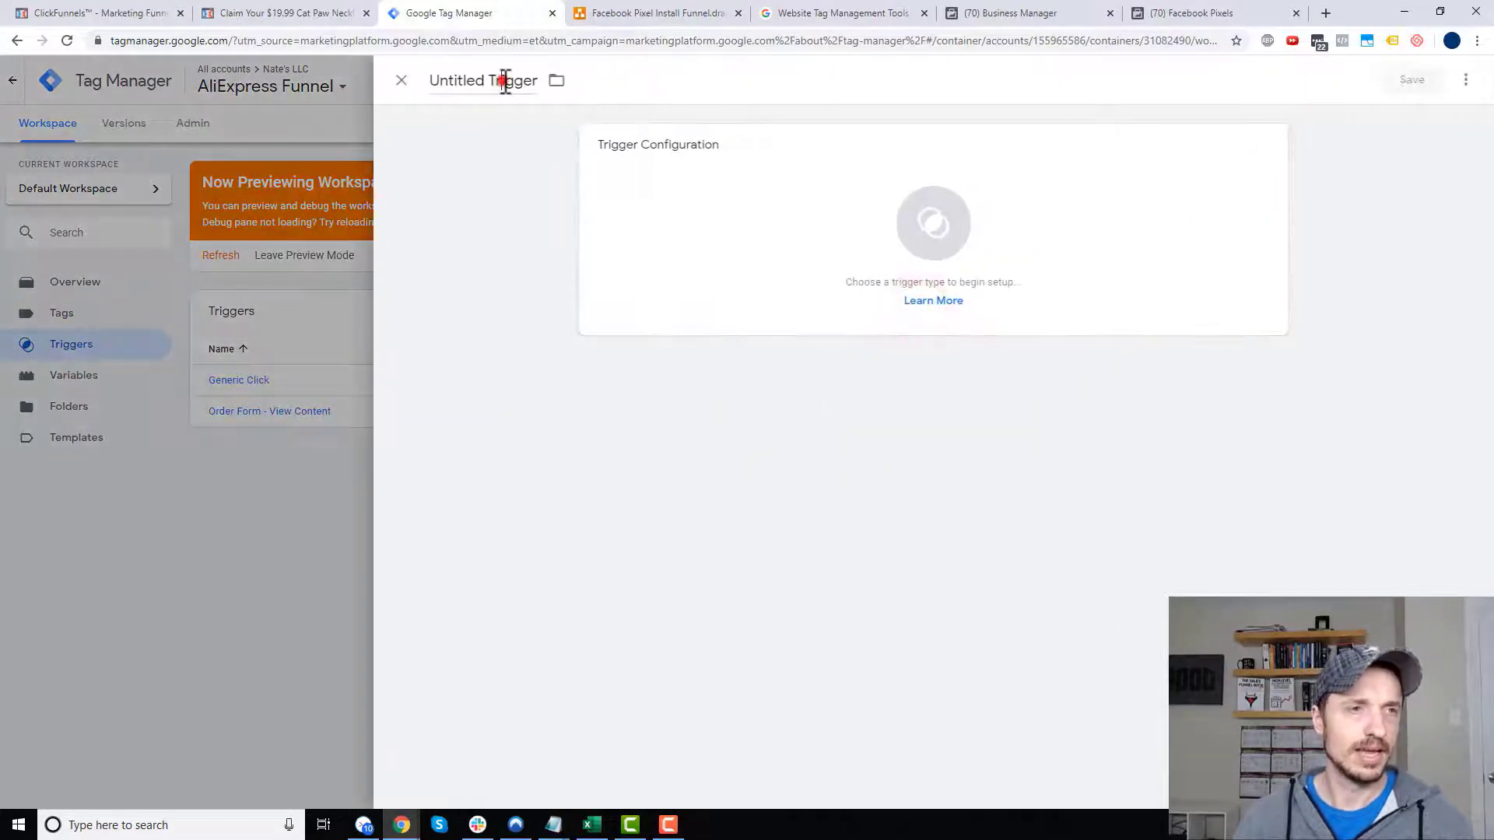
text(Order Form - AddToCart)
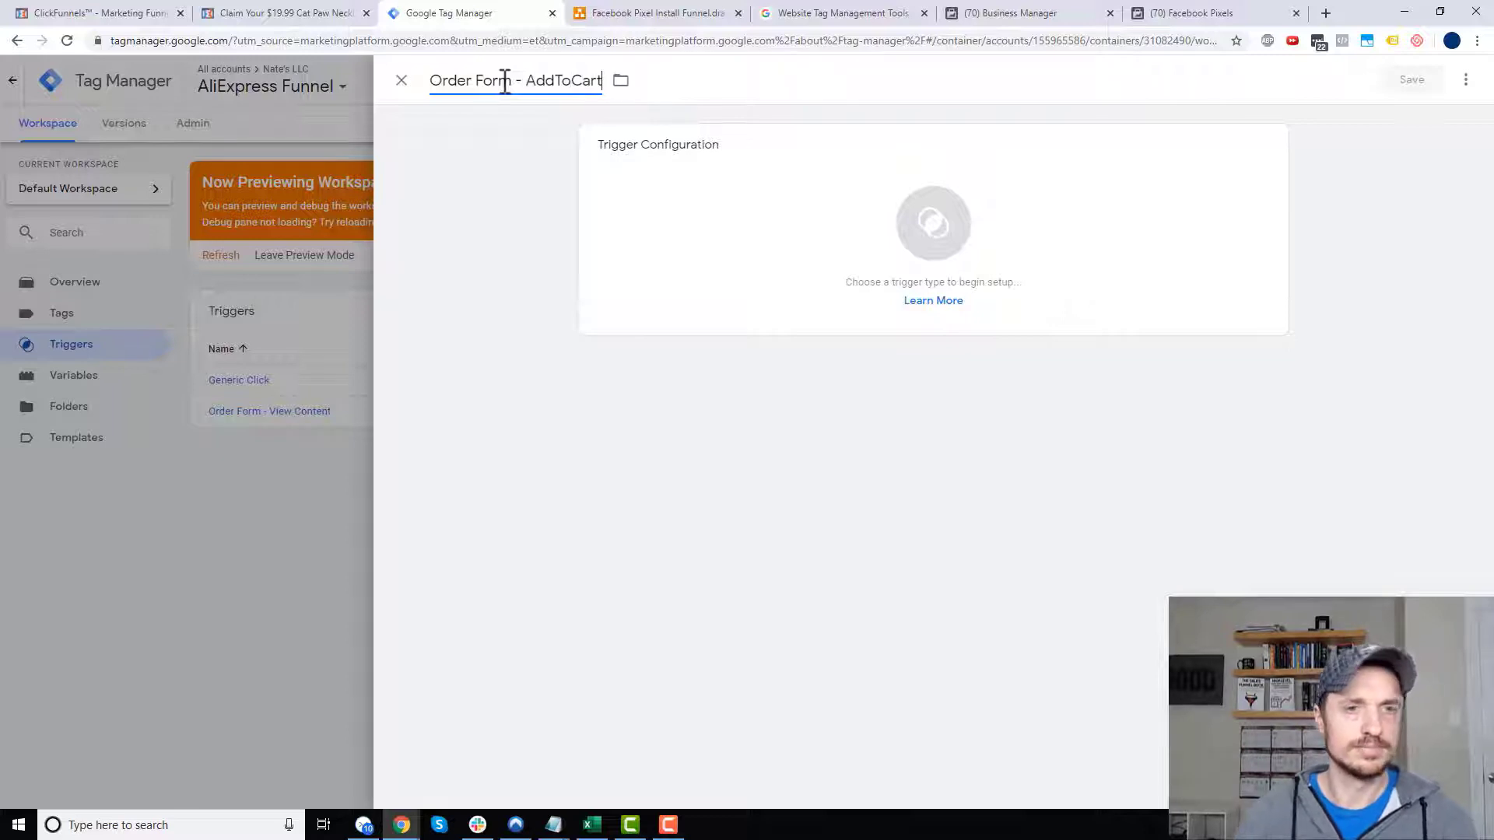
click(974, 257)
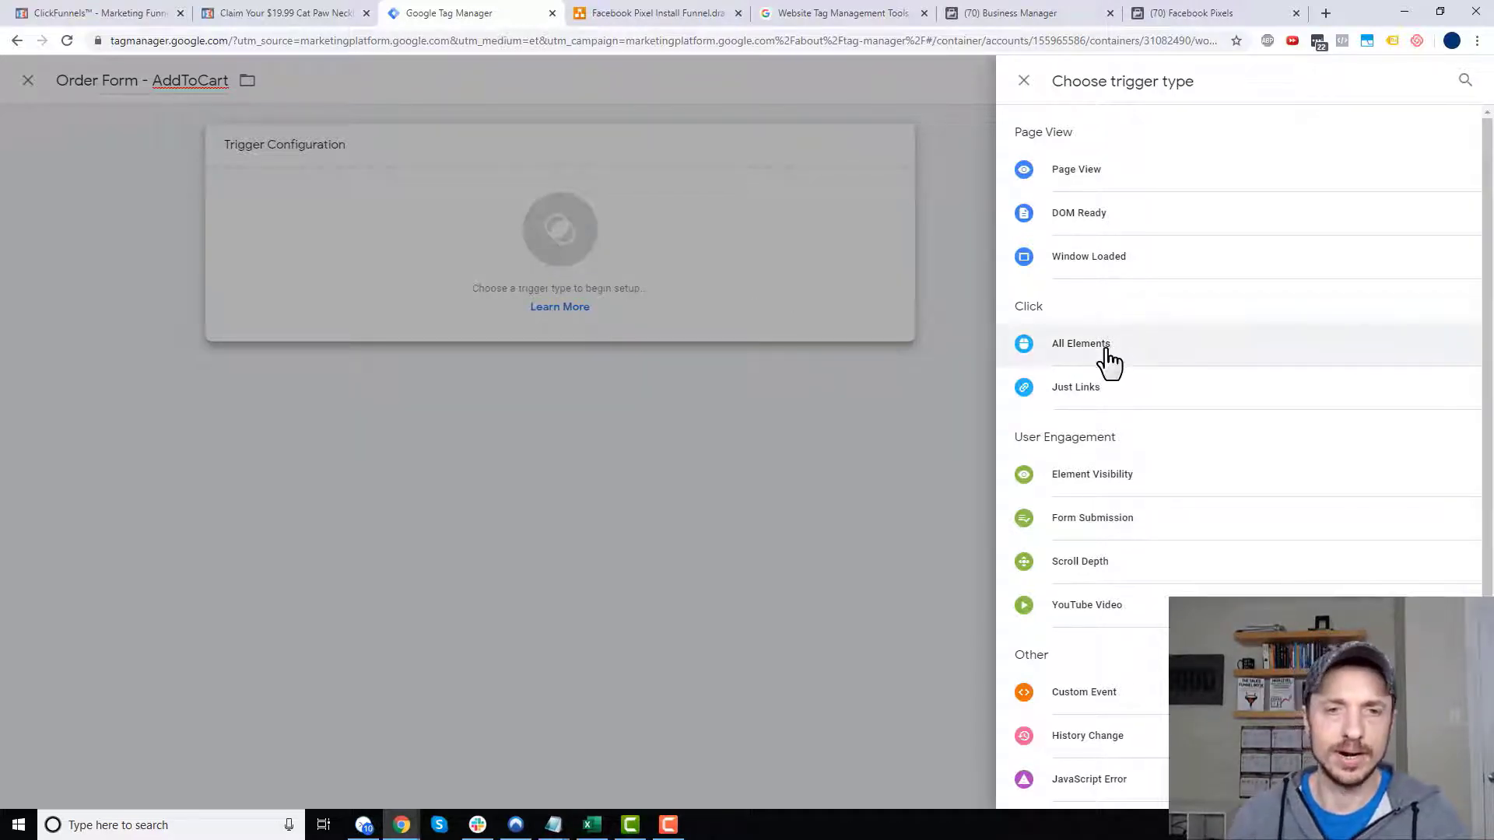
click(1081, 344)
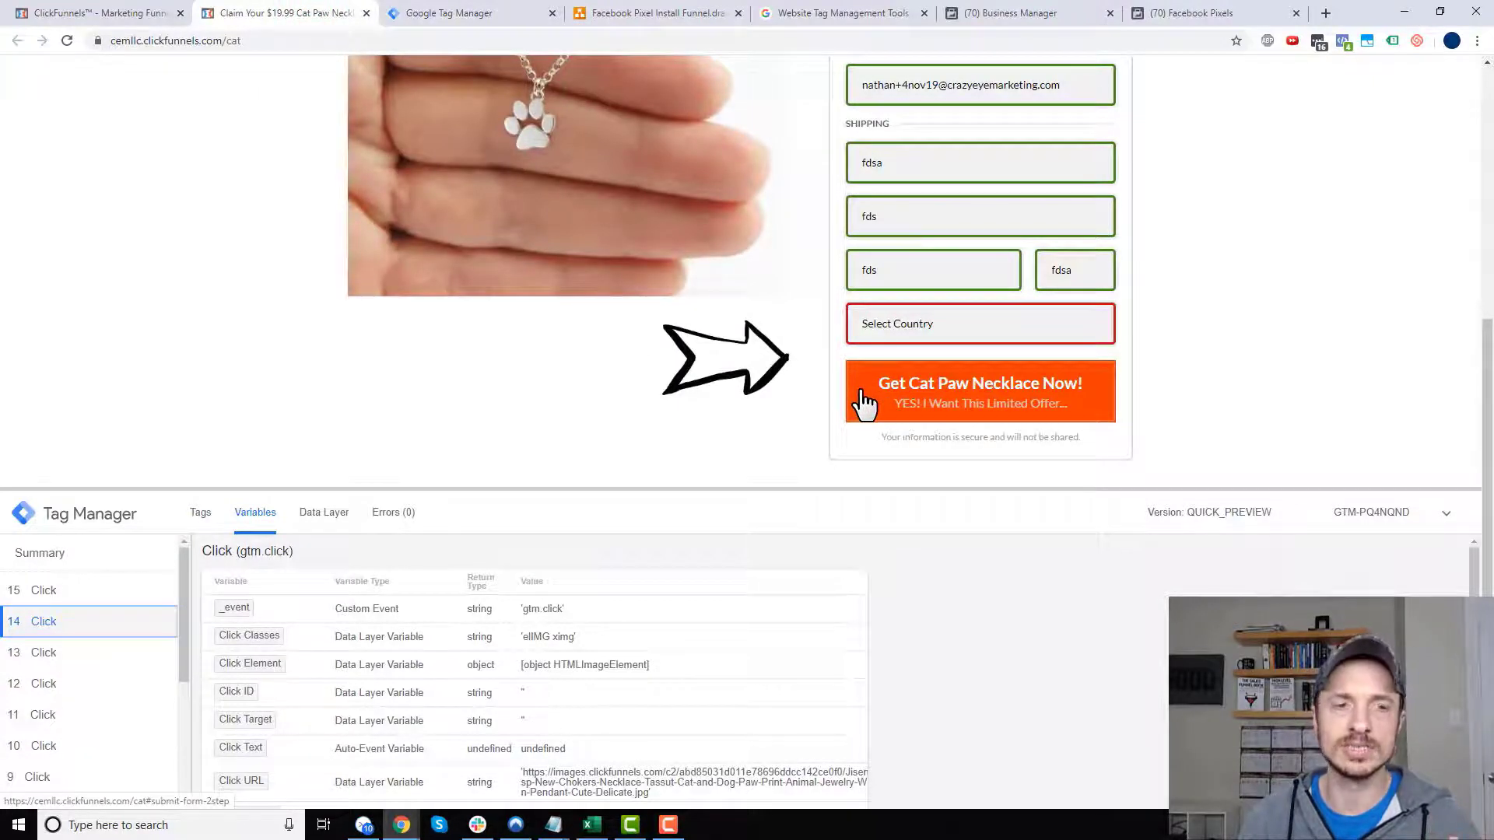
- Test-click the Get Cat Paw Necklace Now button and review its Click Classes in the enlarged debug pane
click(866, 402)
click(51, 589)
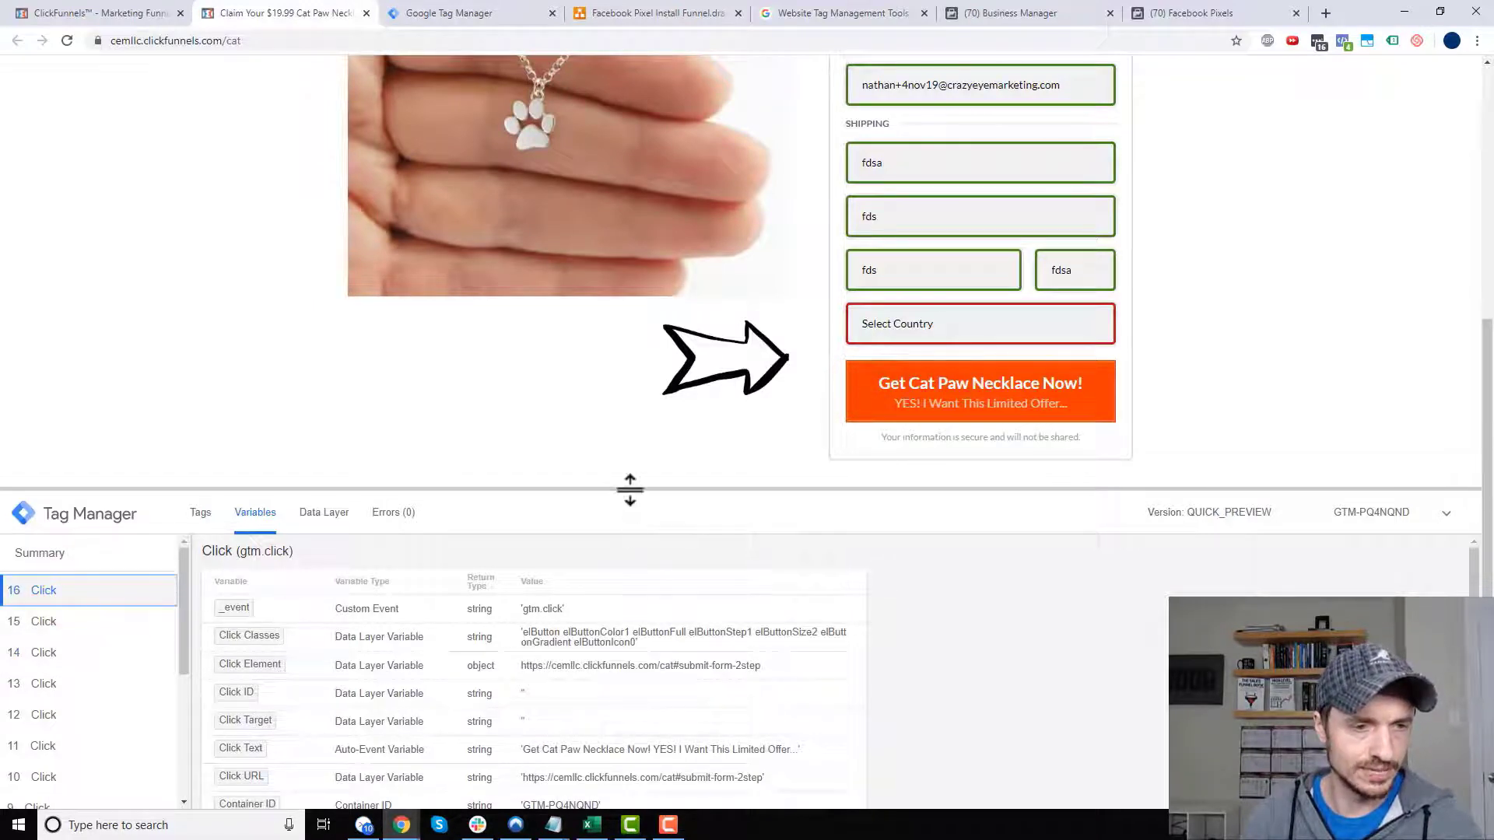
drag(629, 489, 633, 433)
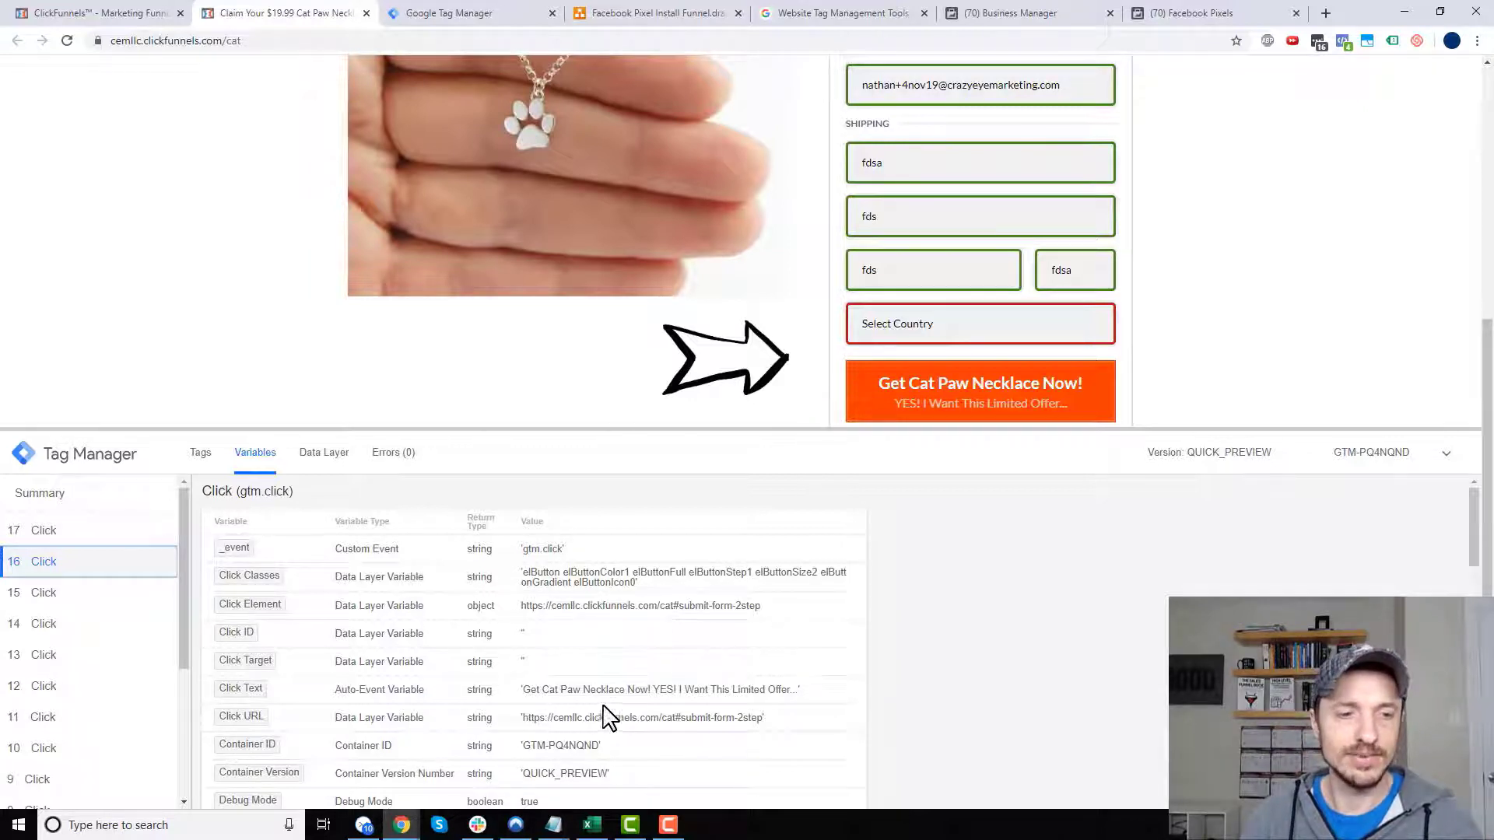
scroll(609, 720, down, 3)
scroll(599, 715, down, 1)
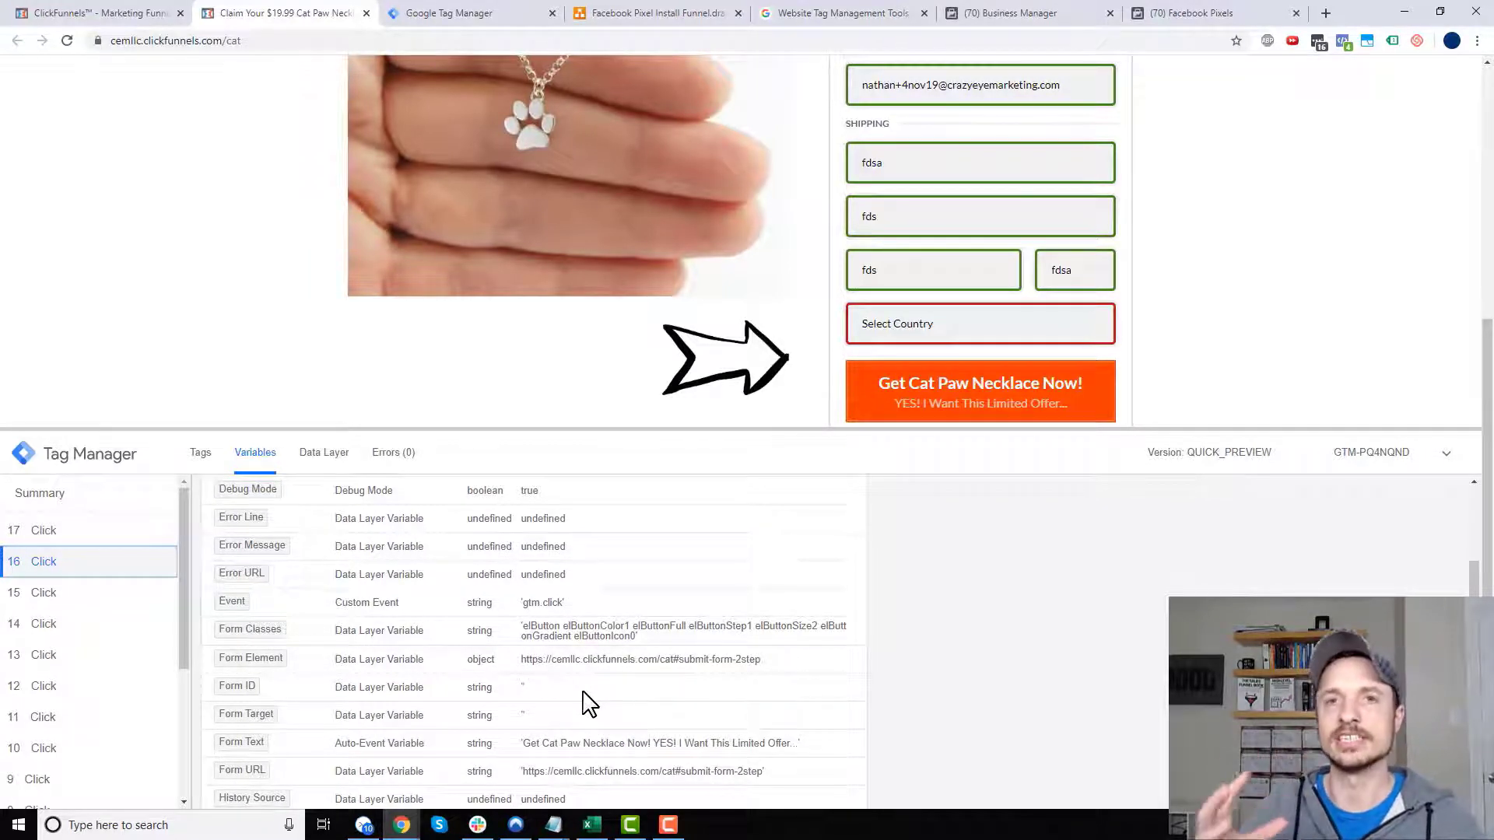
scroll(728, 614, up, 4)
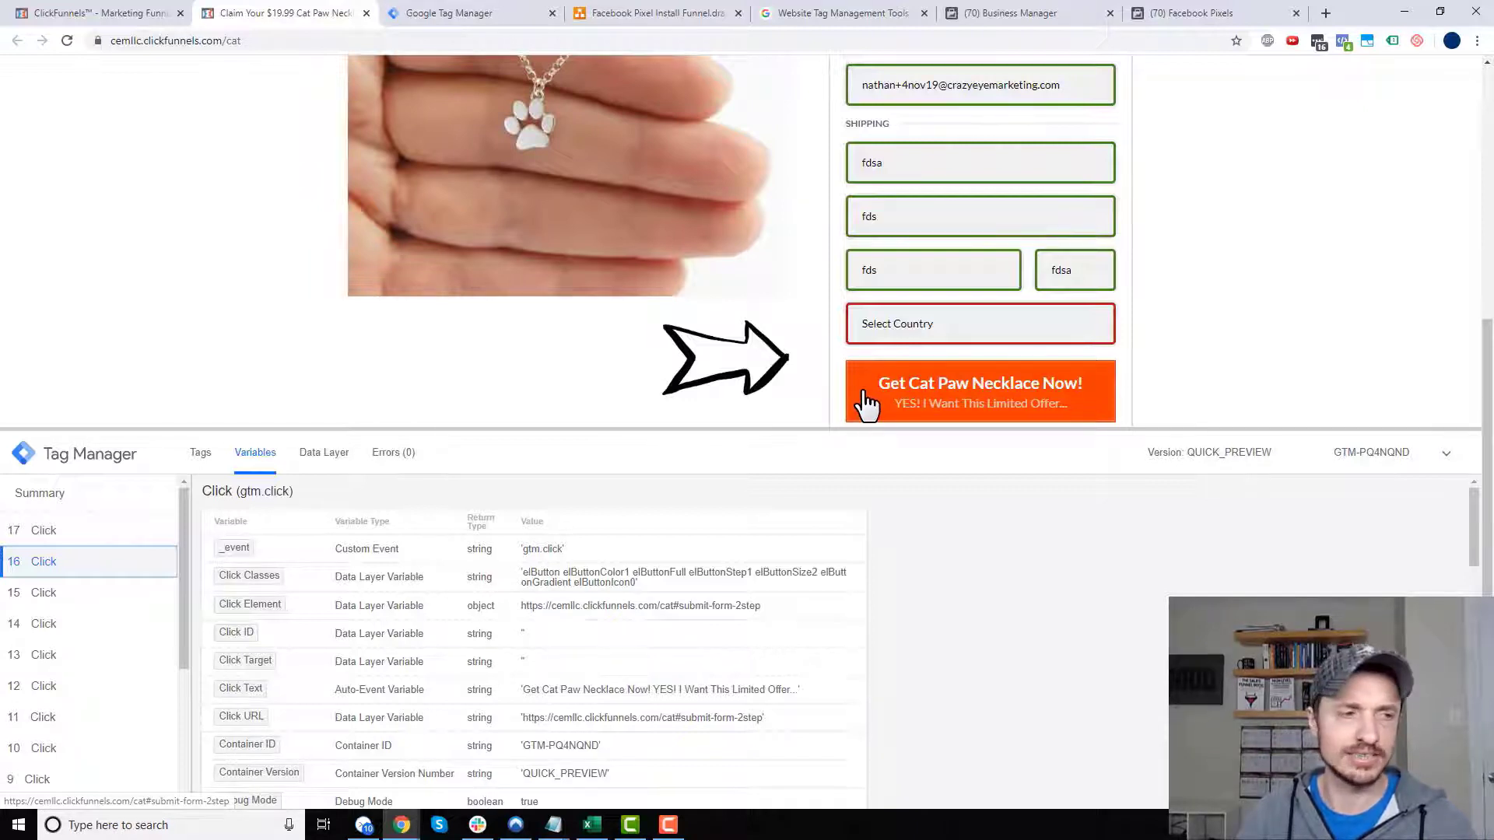
- Record another order-button click, check its variables, then click the 'YES! I Want This Limited Offer' subheadline
click(905, 398)
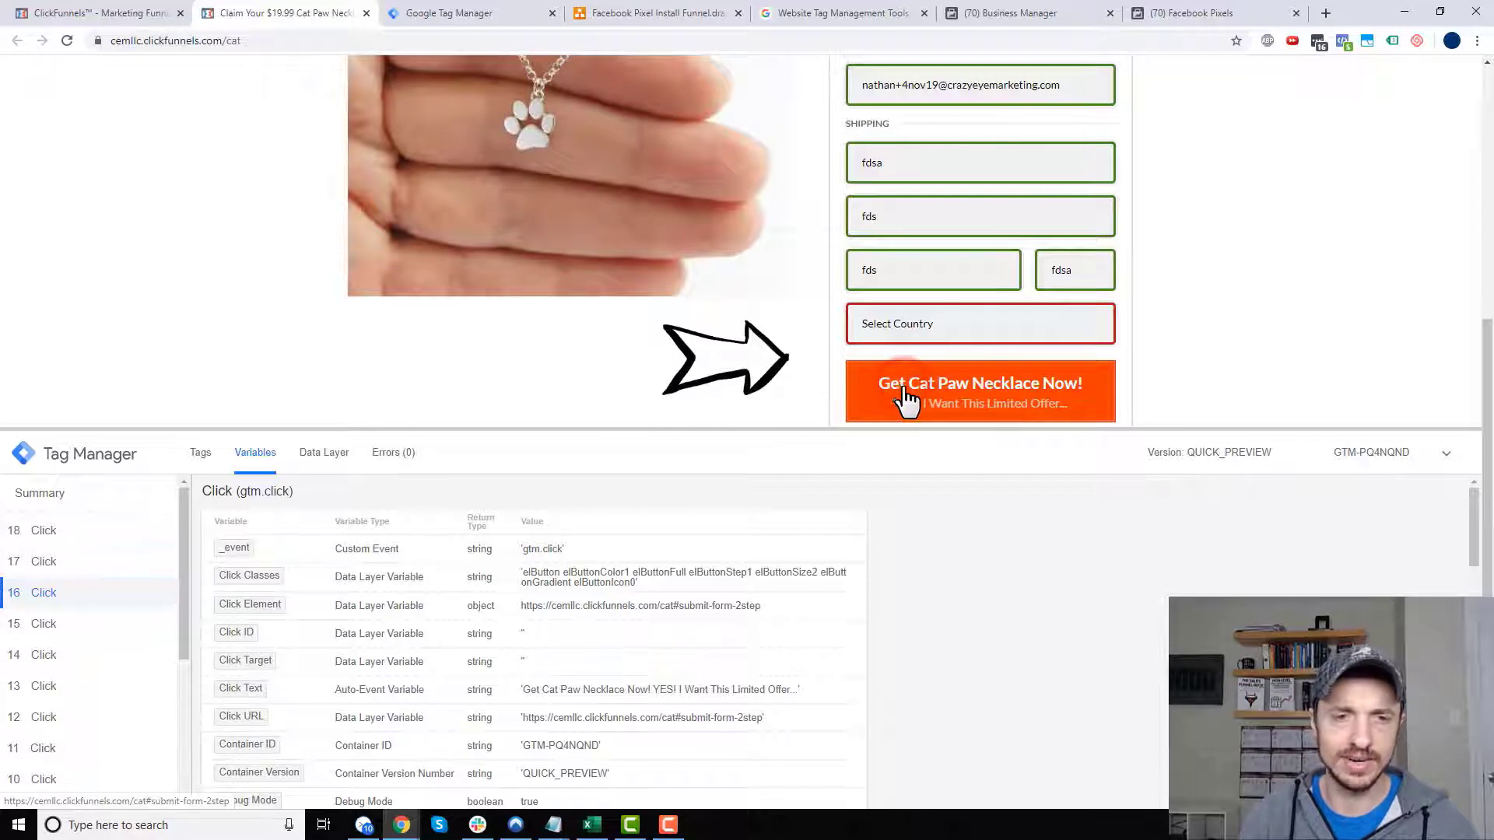
click(50, 532)
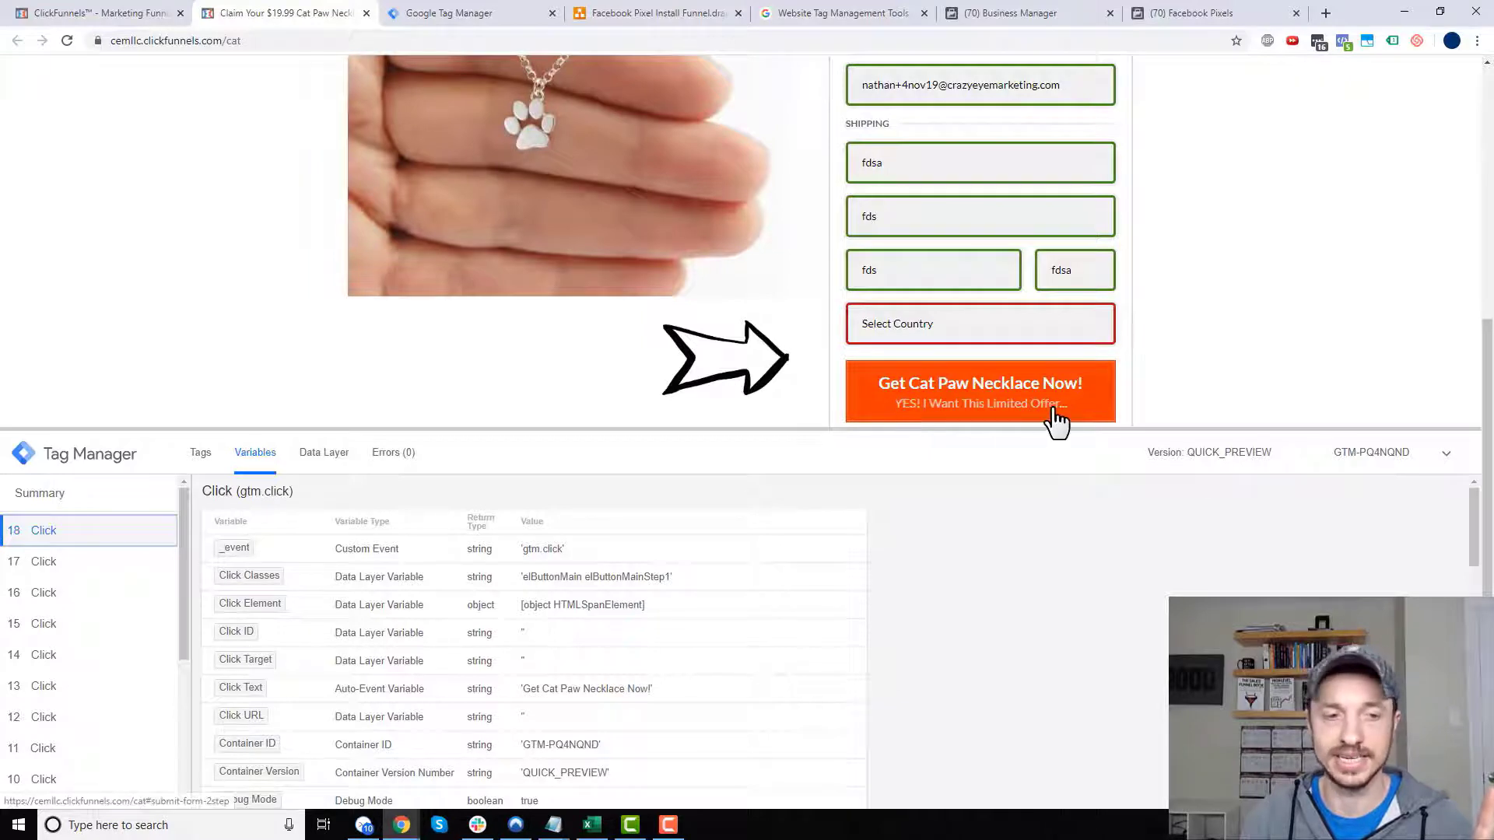
scroll(551, 674, down, 5)
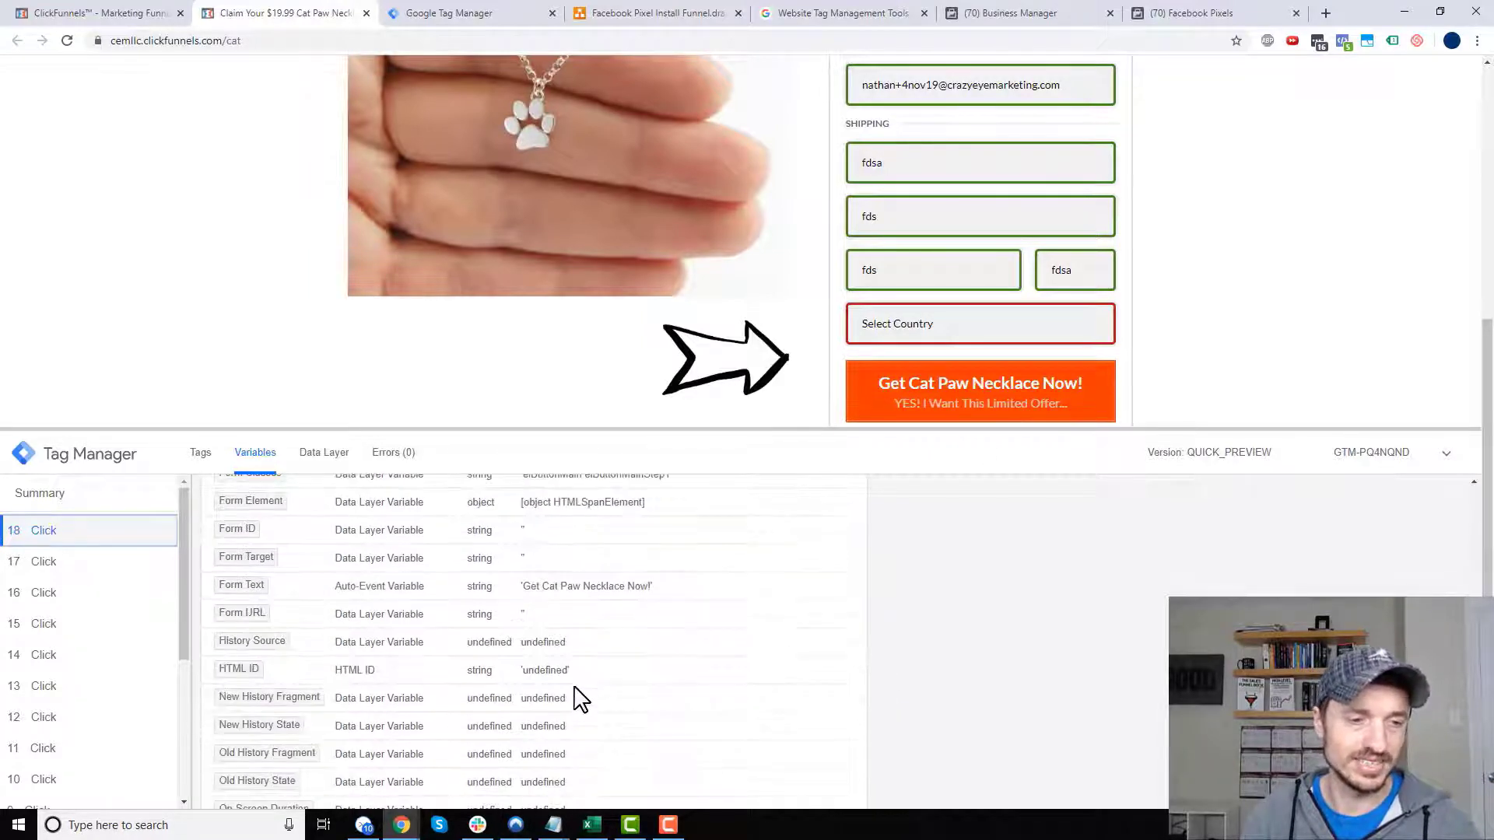
scroll(579, 701, up, 3)
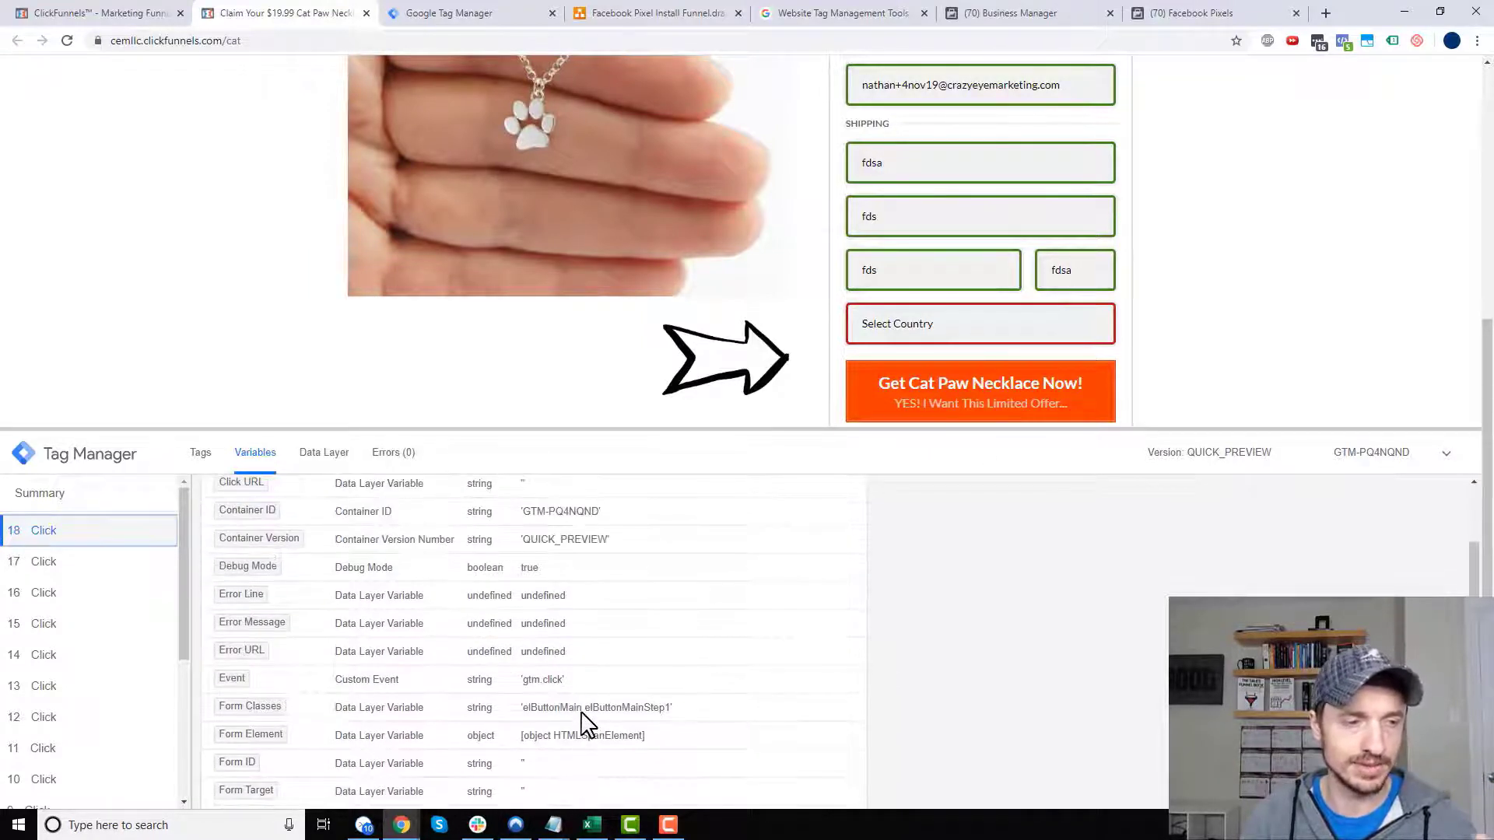
scroll(588, 724, up, 3)
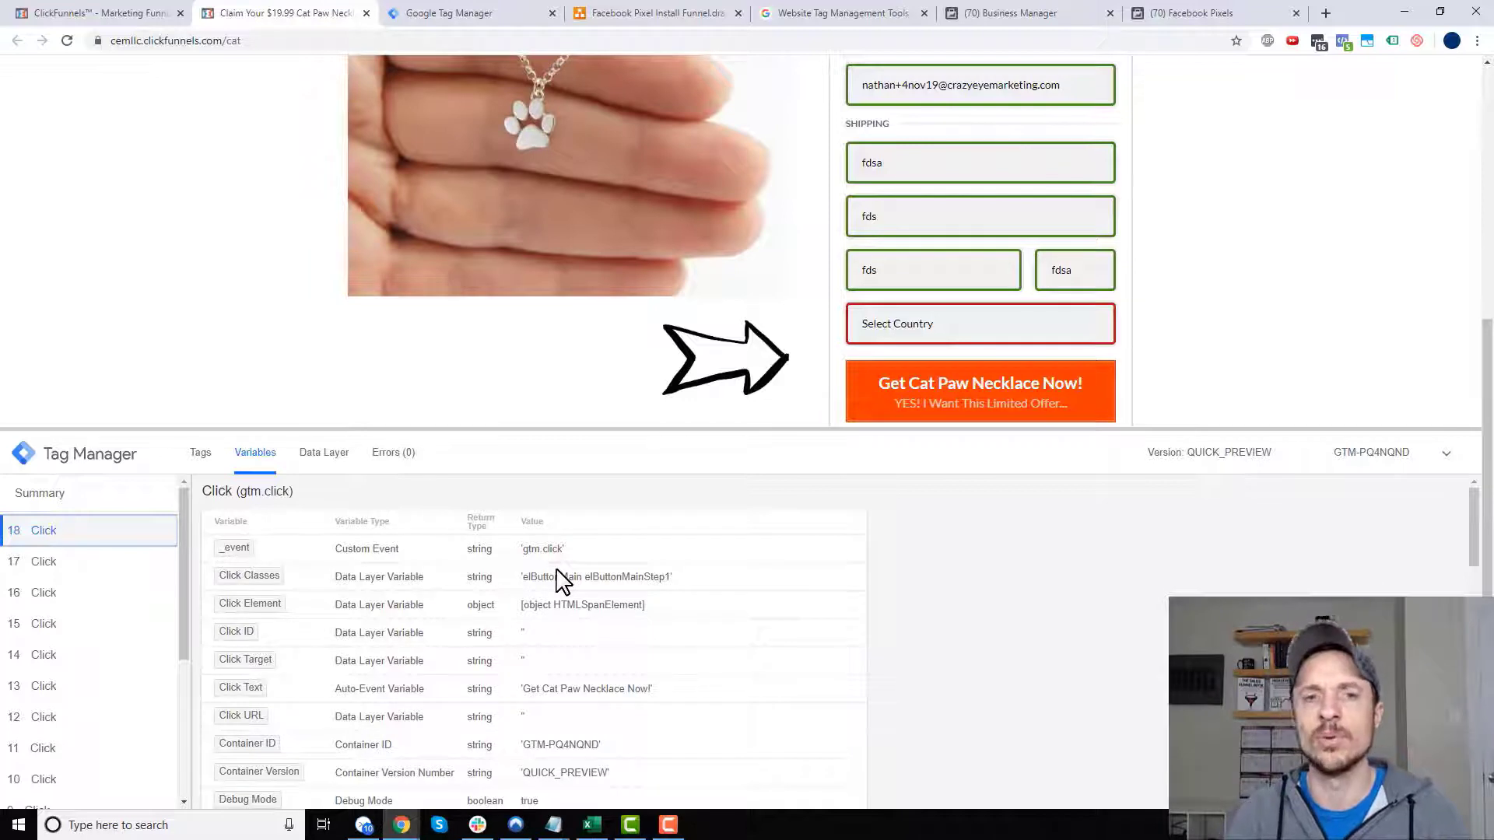
click(929, 420)
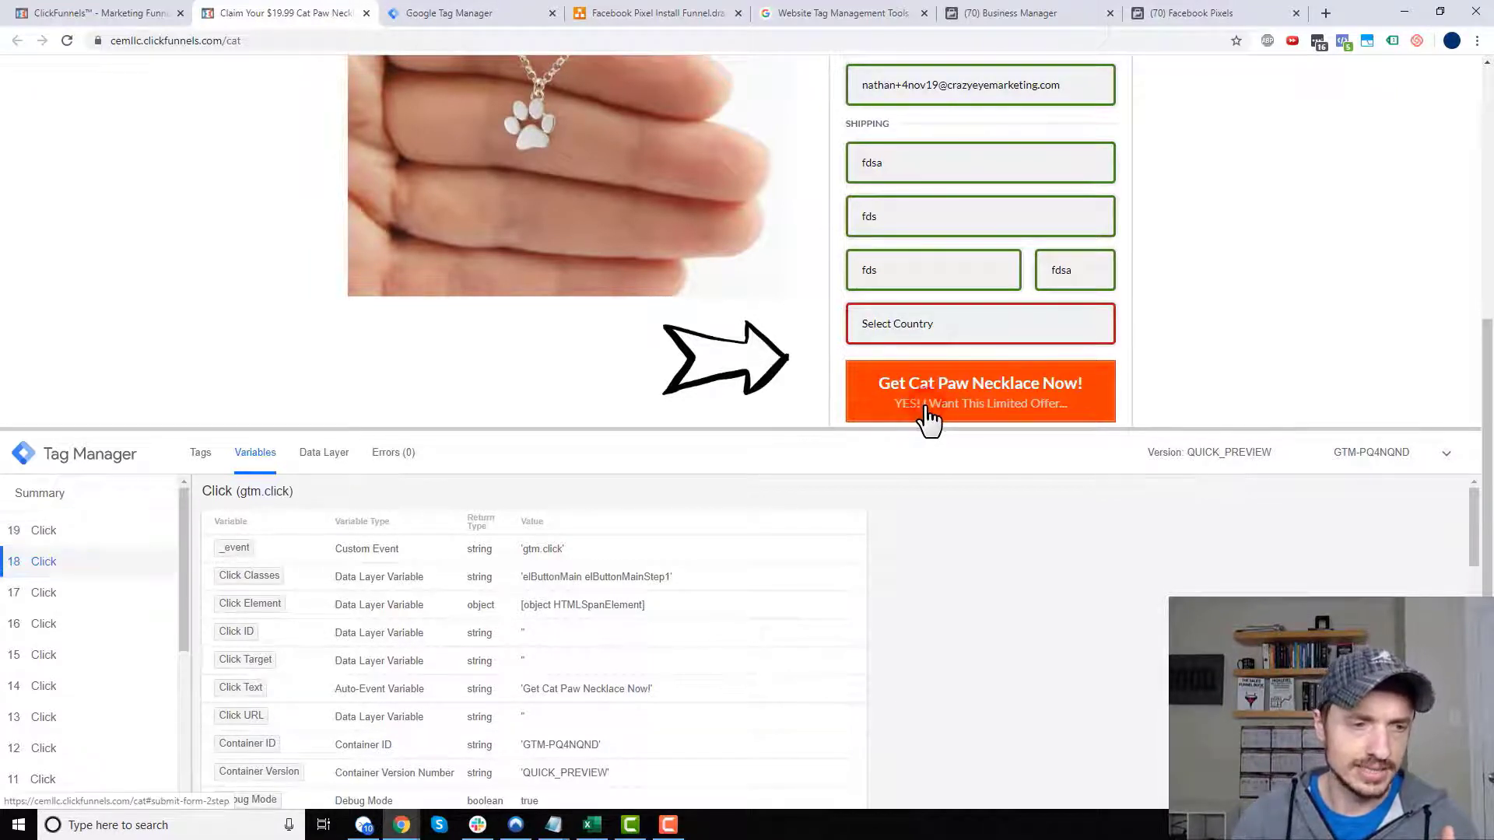
- Review event 19's Click Classes 'elButtonSub elButtonSubStep1', then go back to the Order Form - AddToCart trigger
click(88, 534)
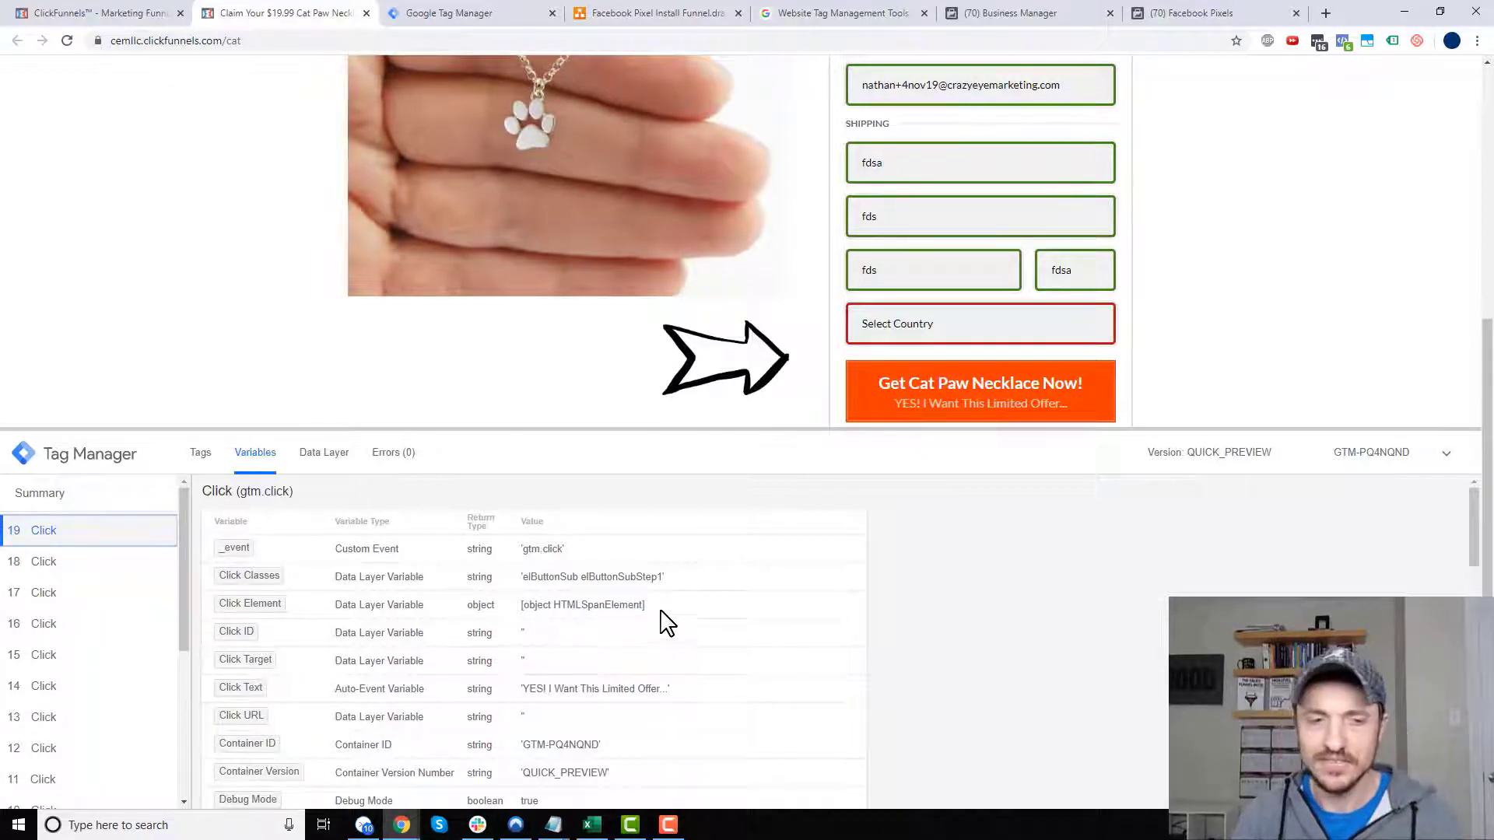
scroll(661, 618, down, 1)
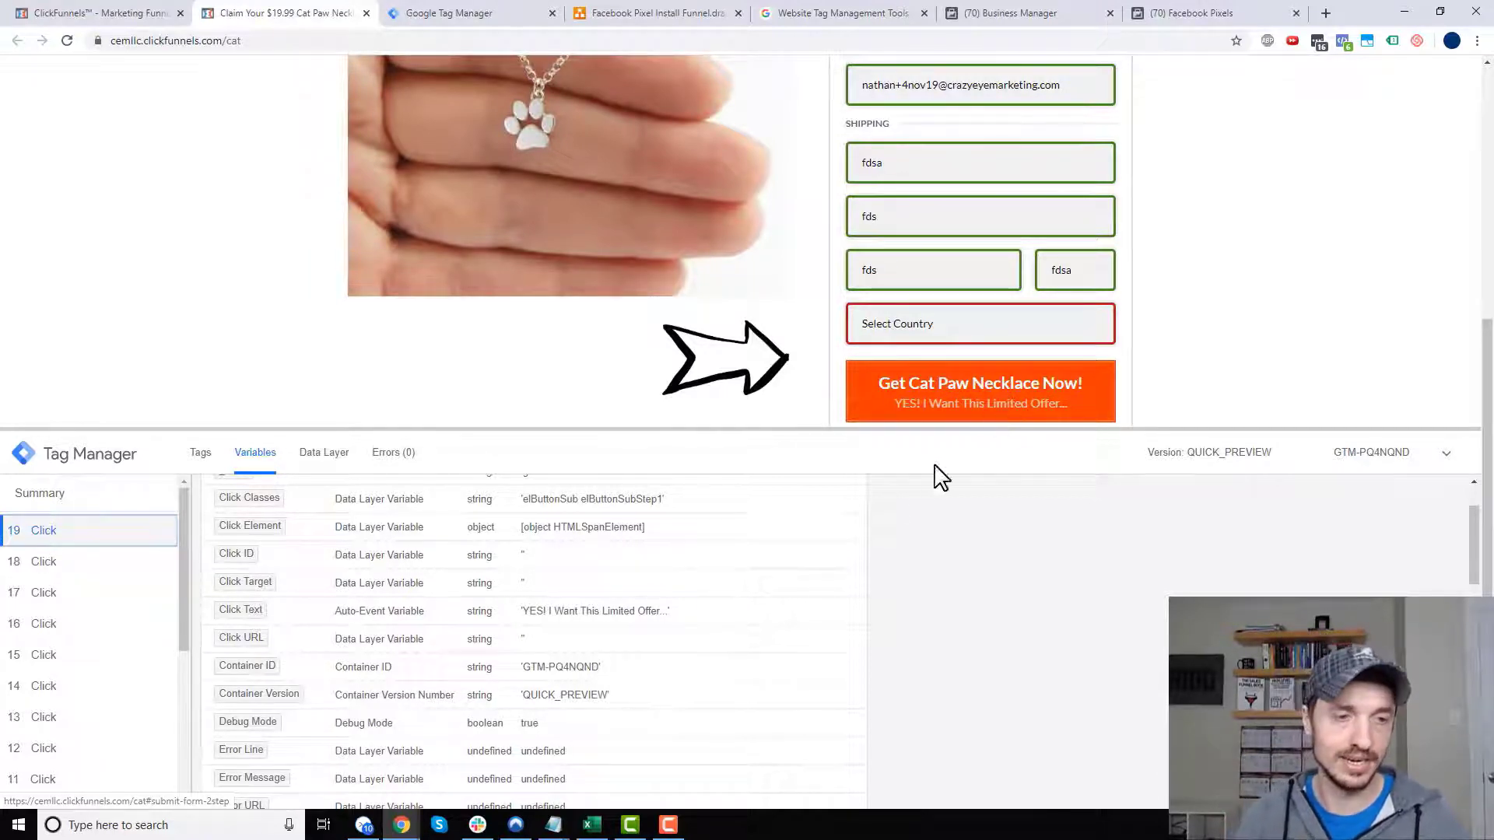
scroll(786, 541, up, 1)
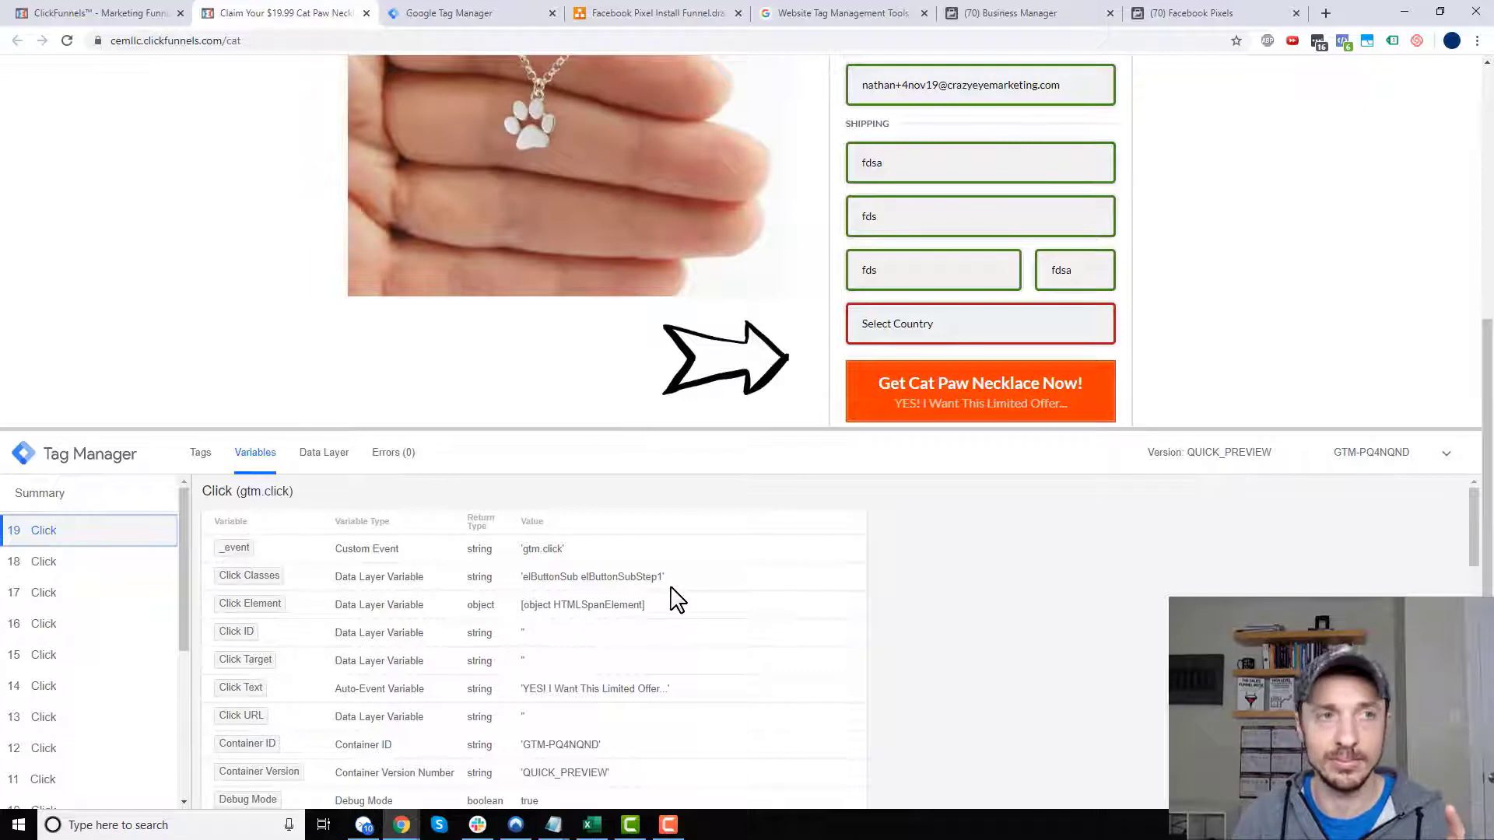
click(455, 26)
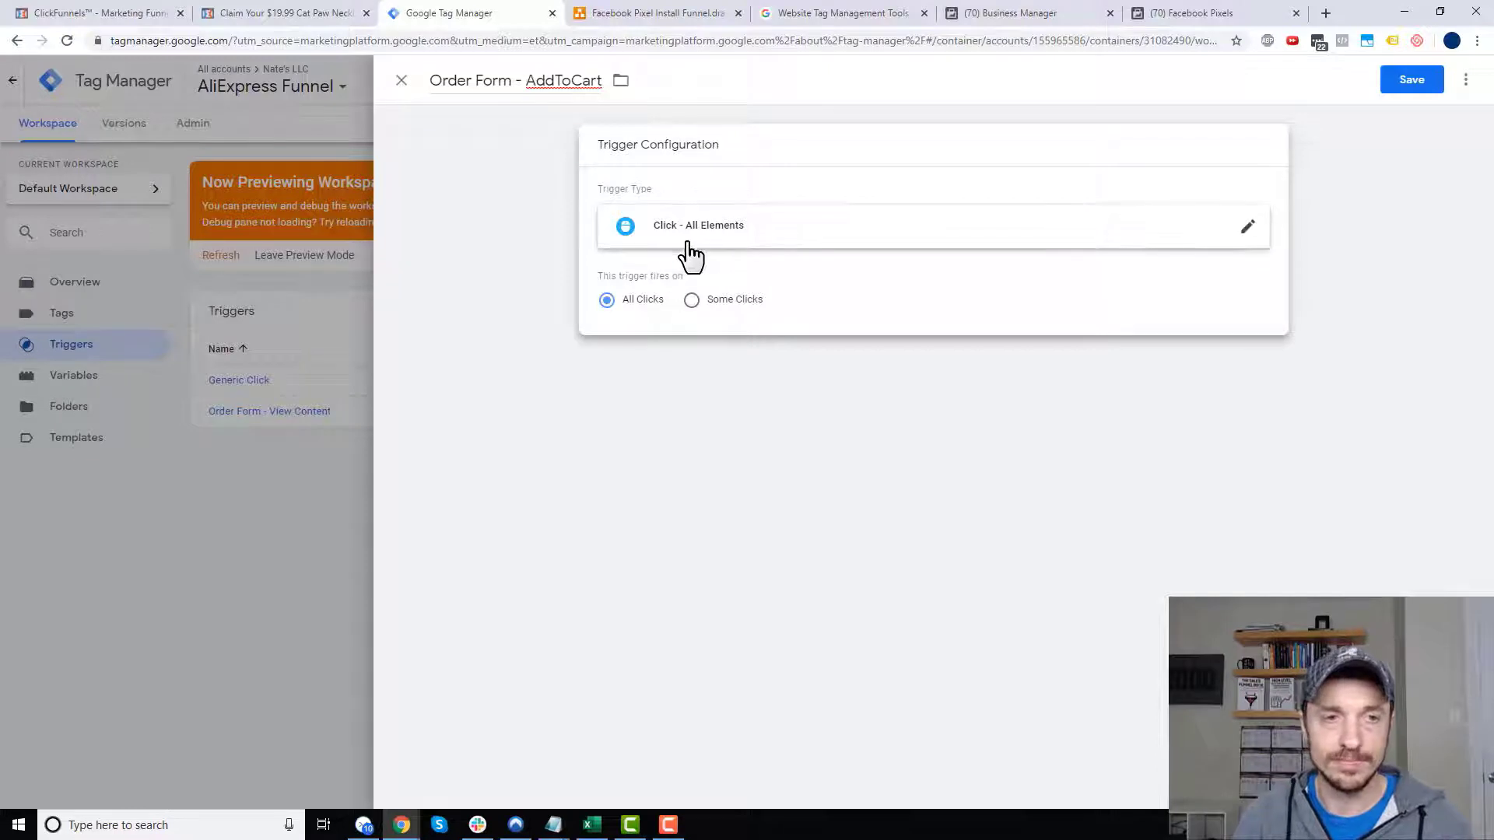
- Limit the trigger to Some Clicks where Click Classes contains 'Step1' and save it
click(692, 302)
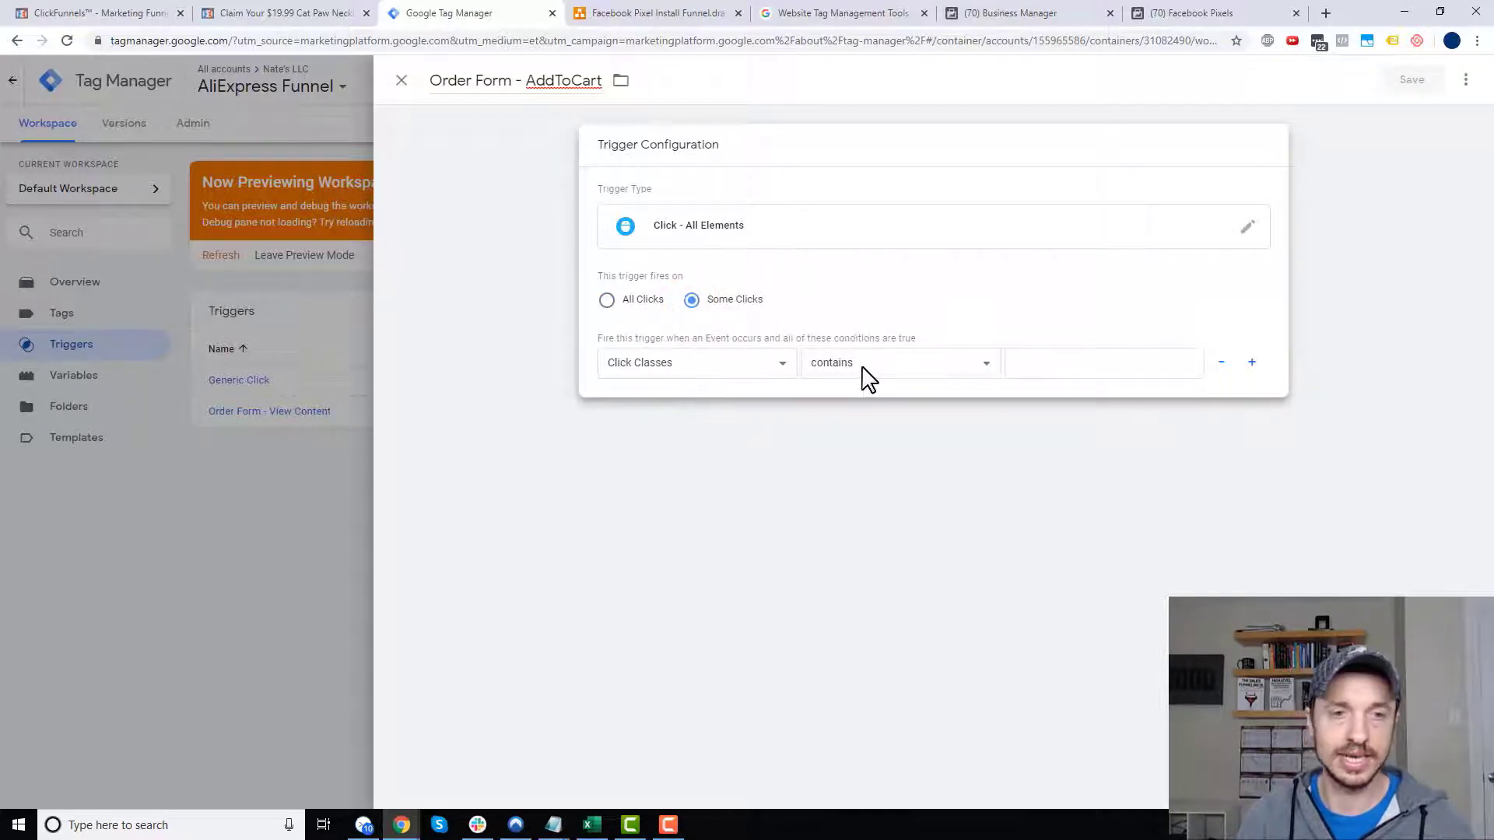
click(1119, 365)
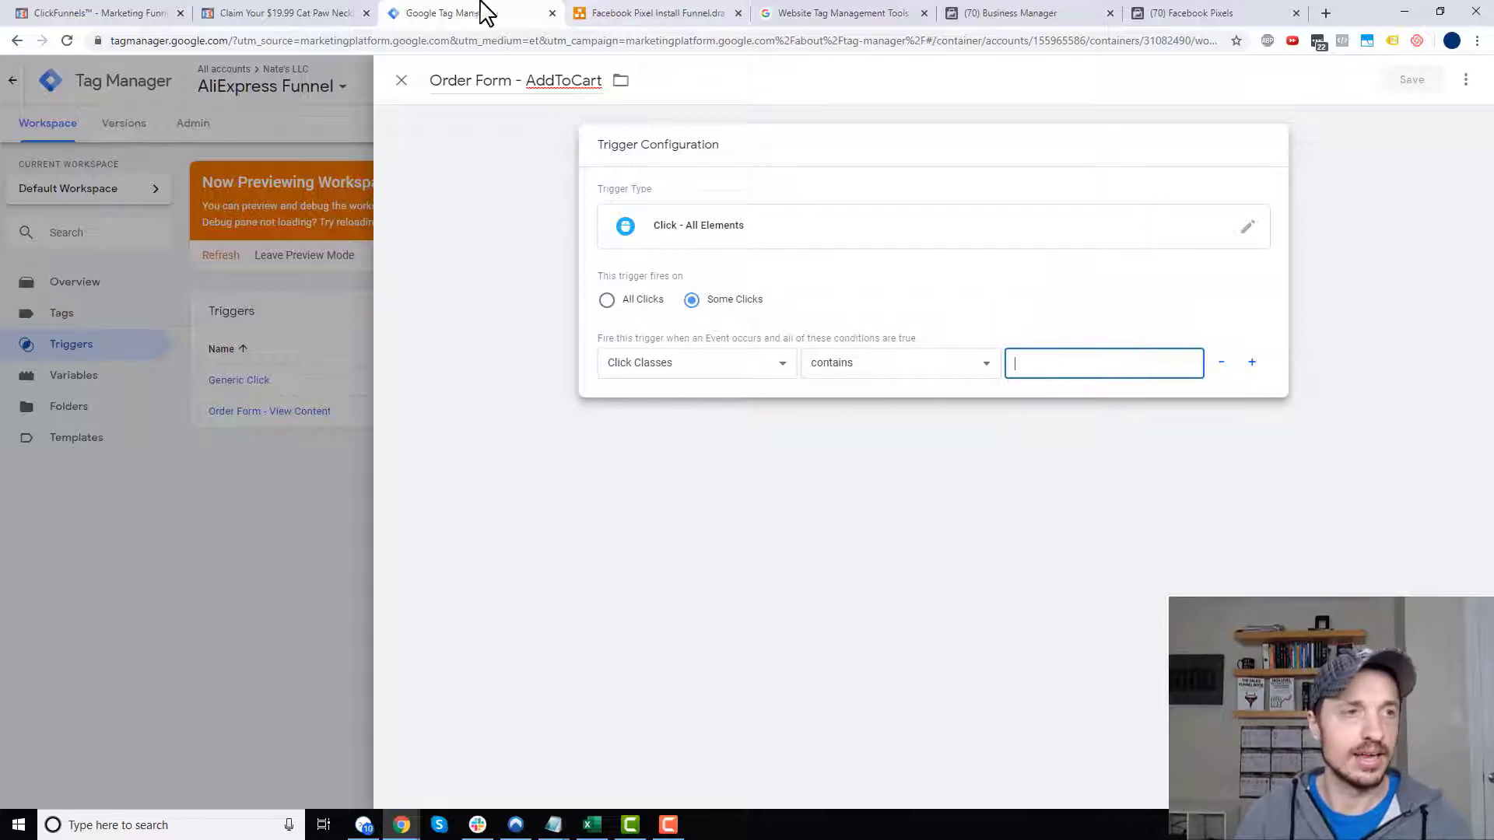
click(311, 16)
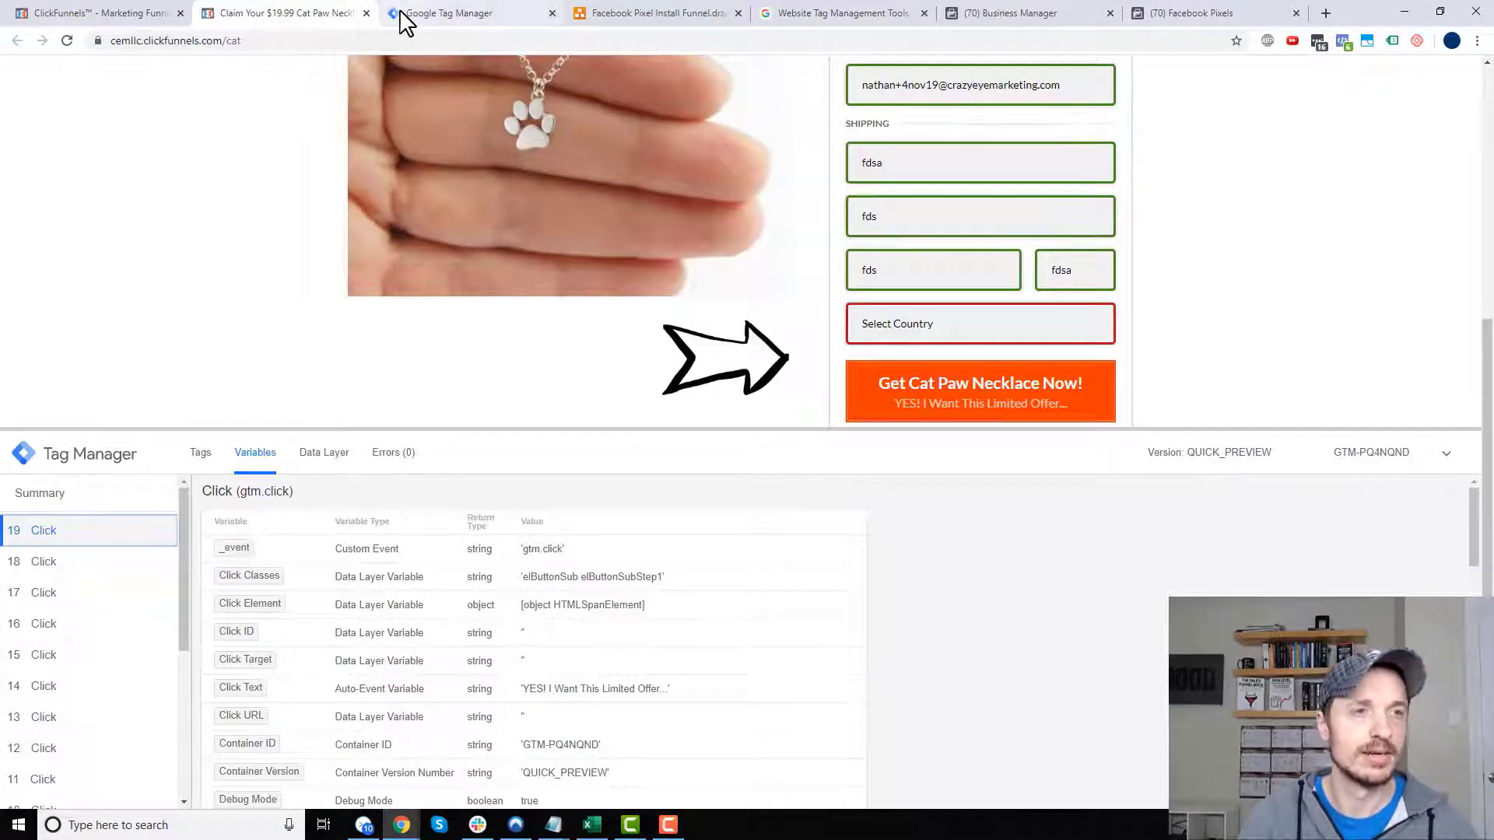
click(447, 13)
click(1102, 362)
text(Step1)
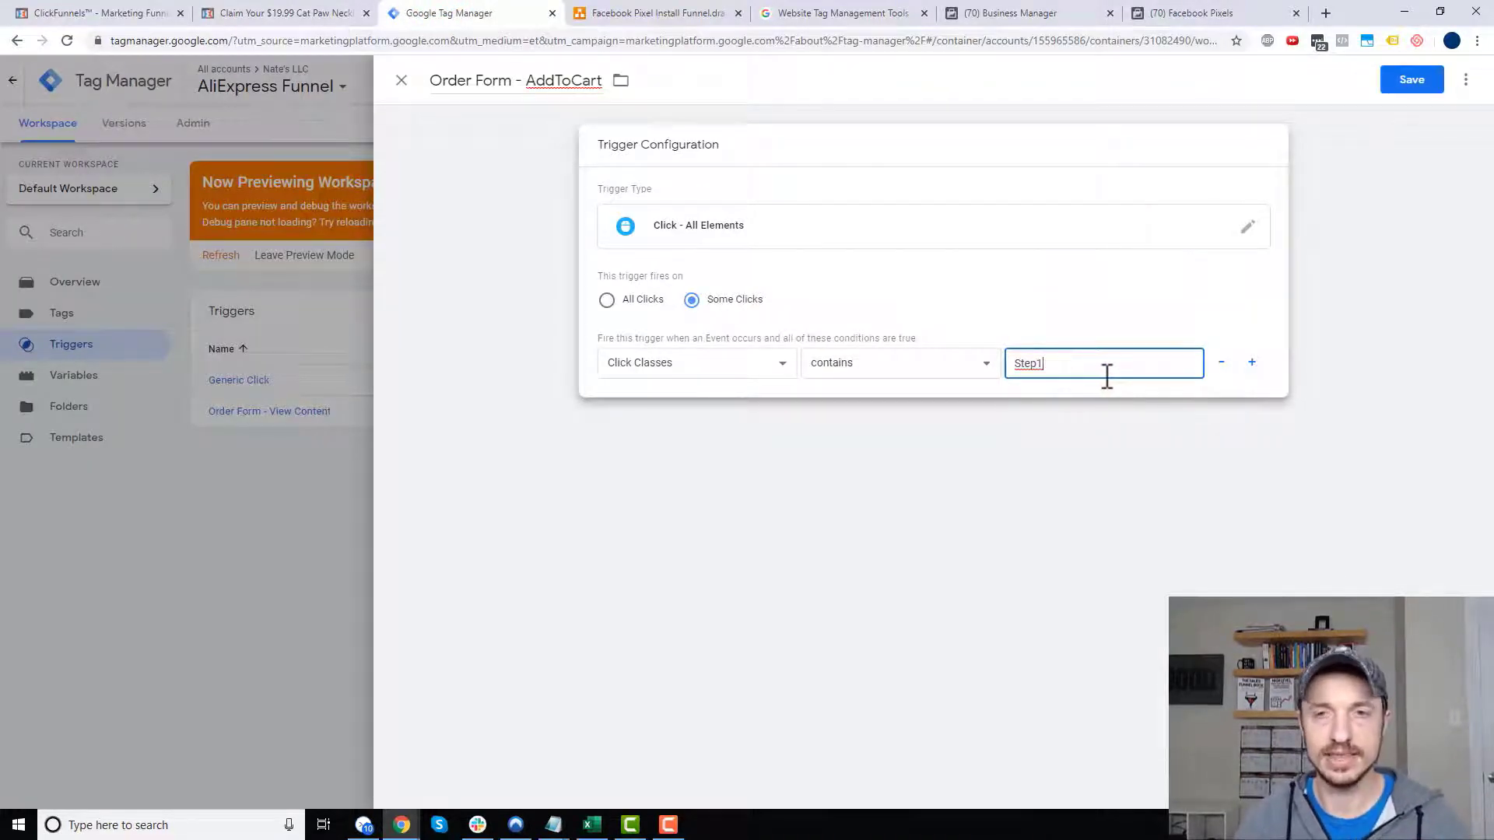
click(1411, 84)
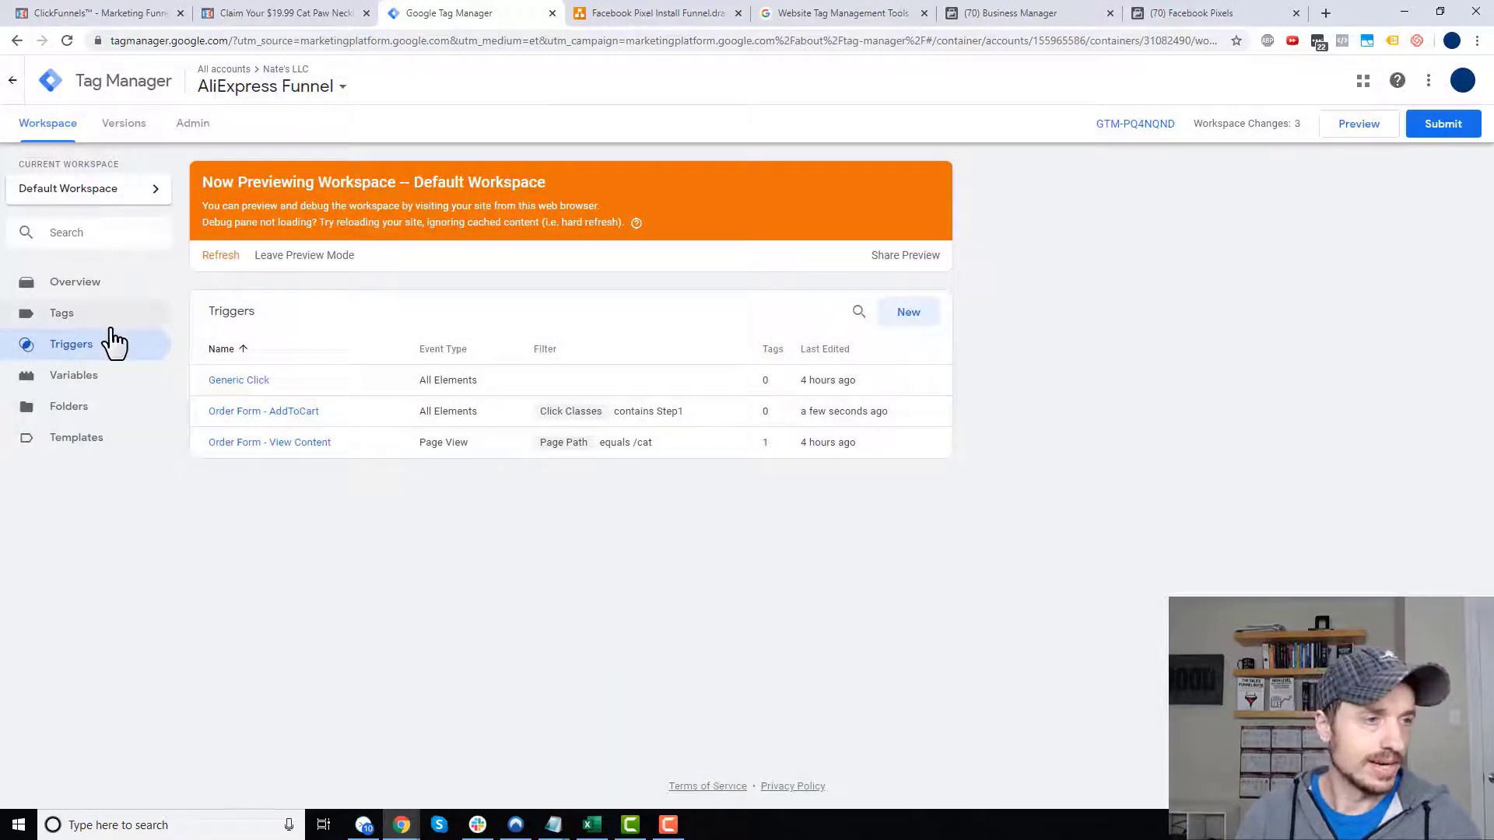
click(103, 319)
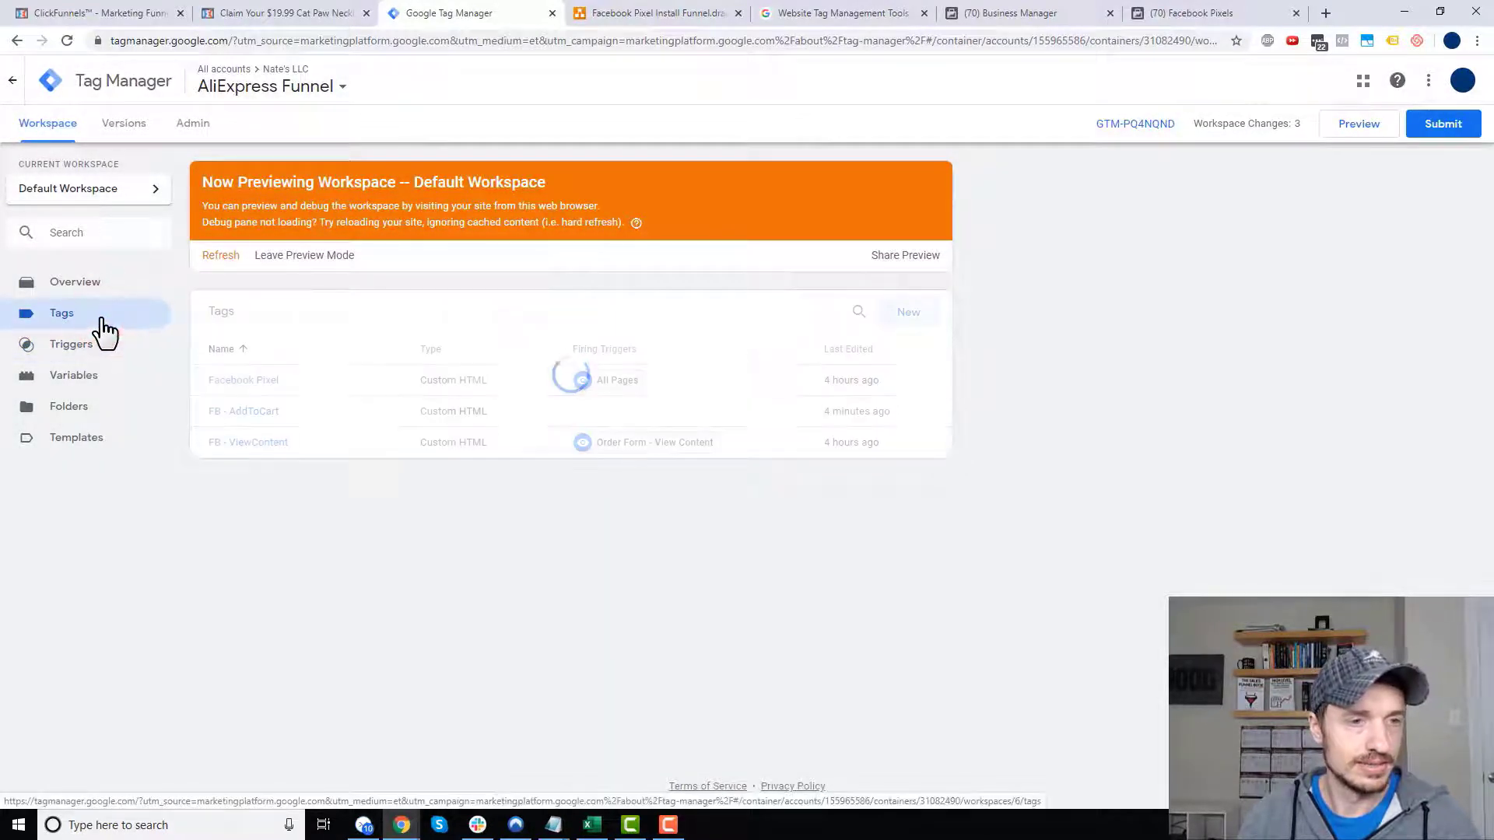
- Attach the Order Form - AddToCart trigger to the FB - AddToCart tag and save it
click(246, 413)
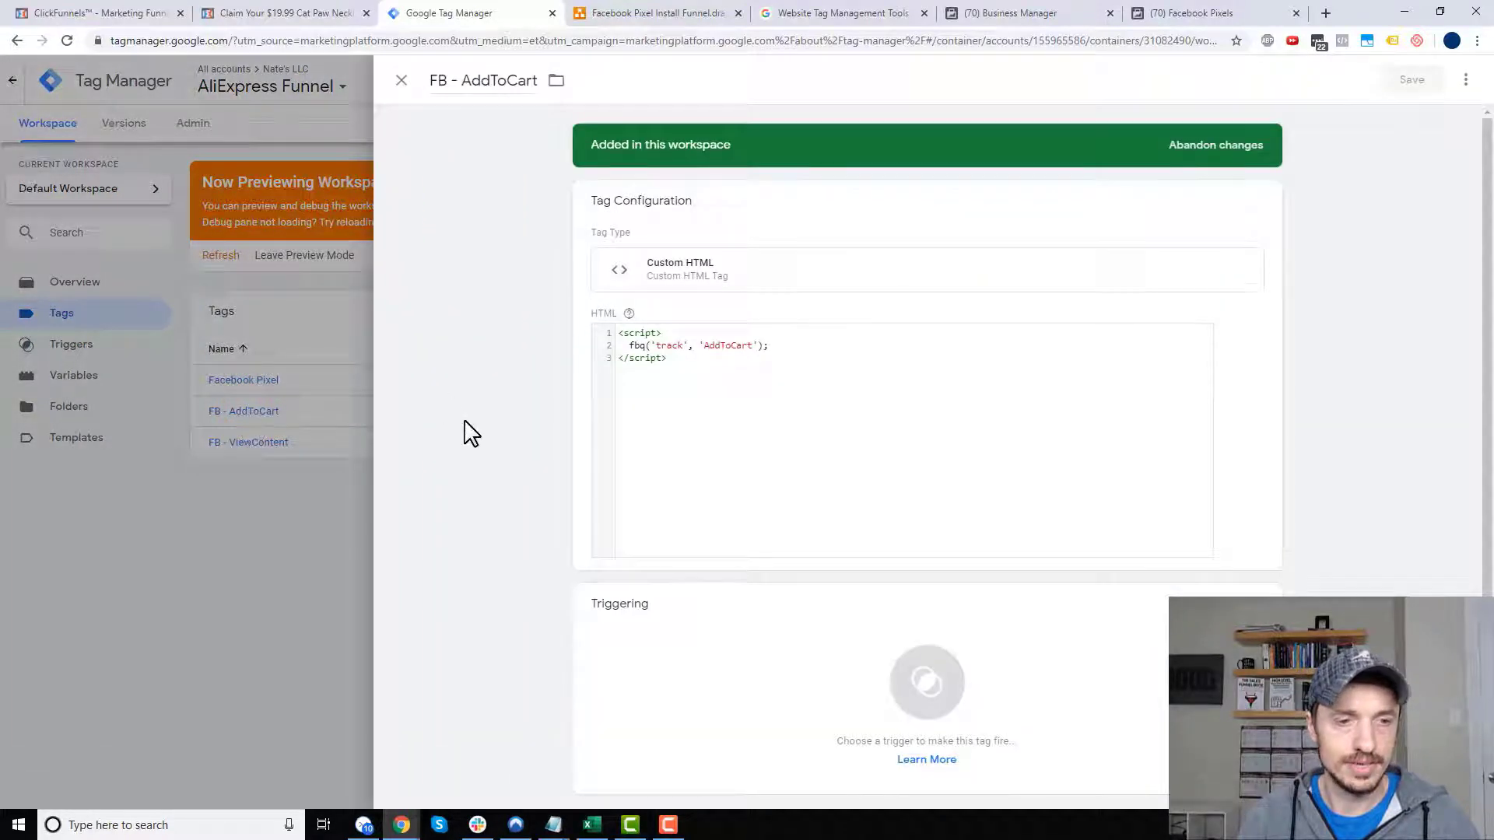
click(868, 659)
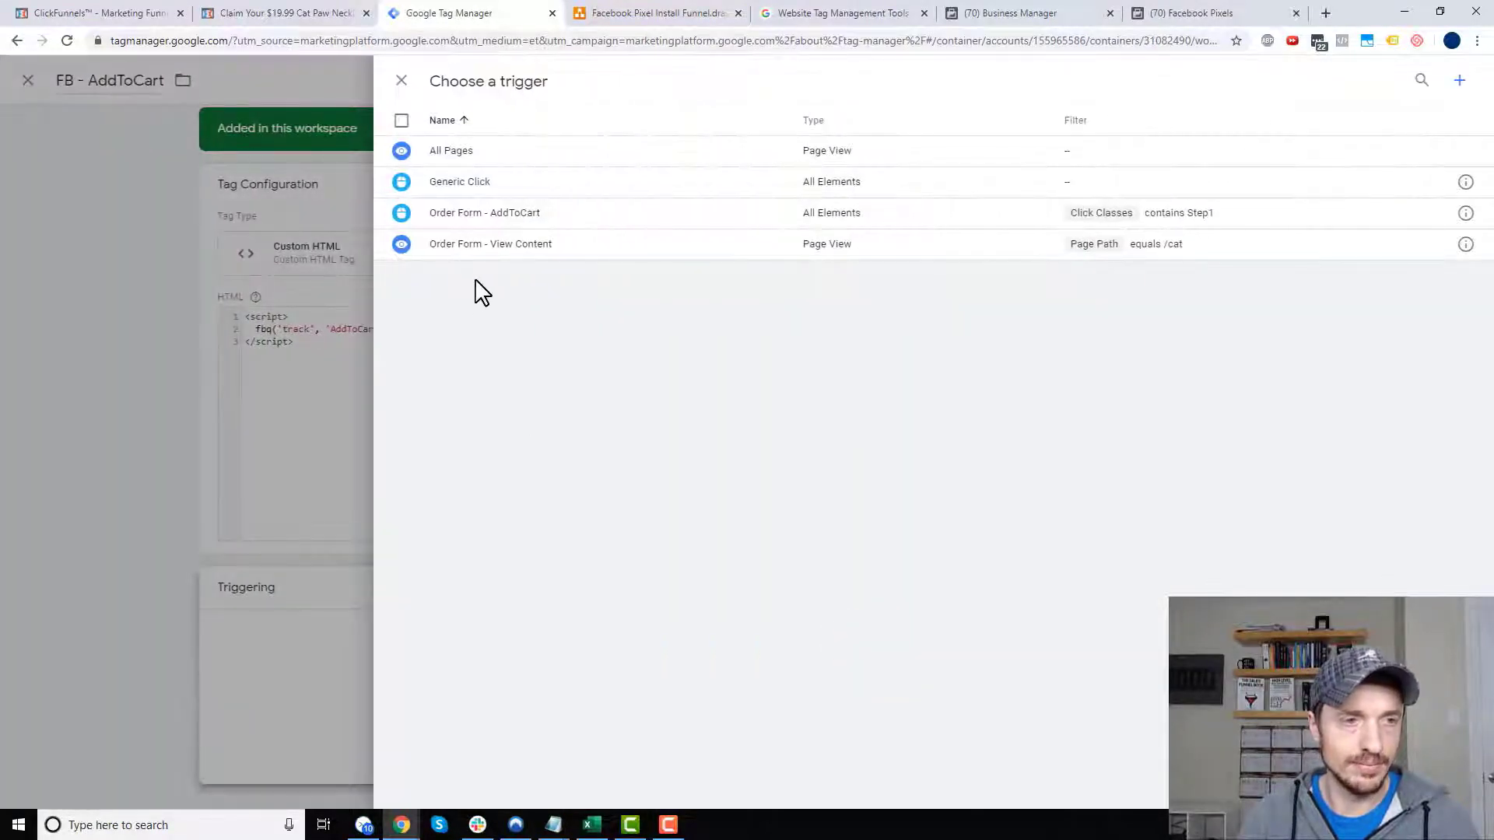
click(484, 218)
click(1412, 86)
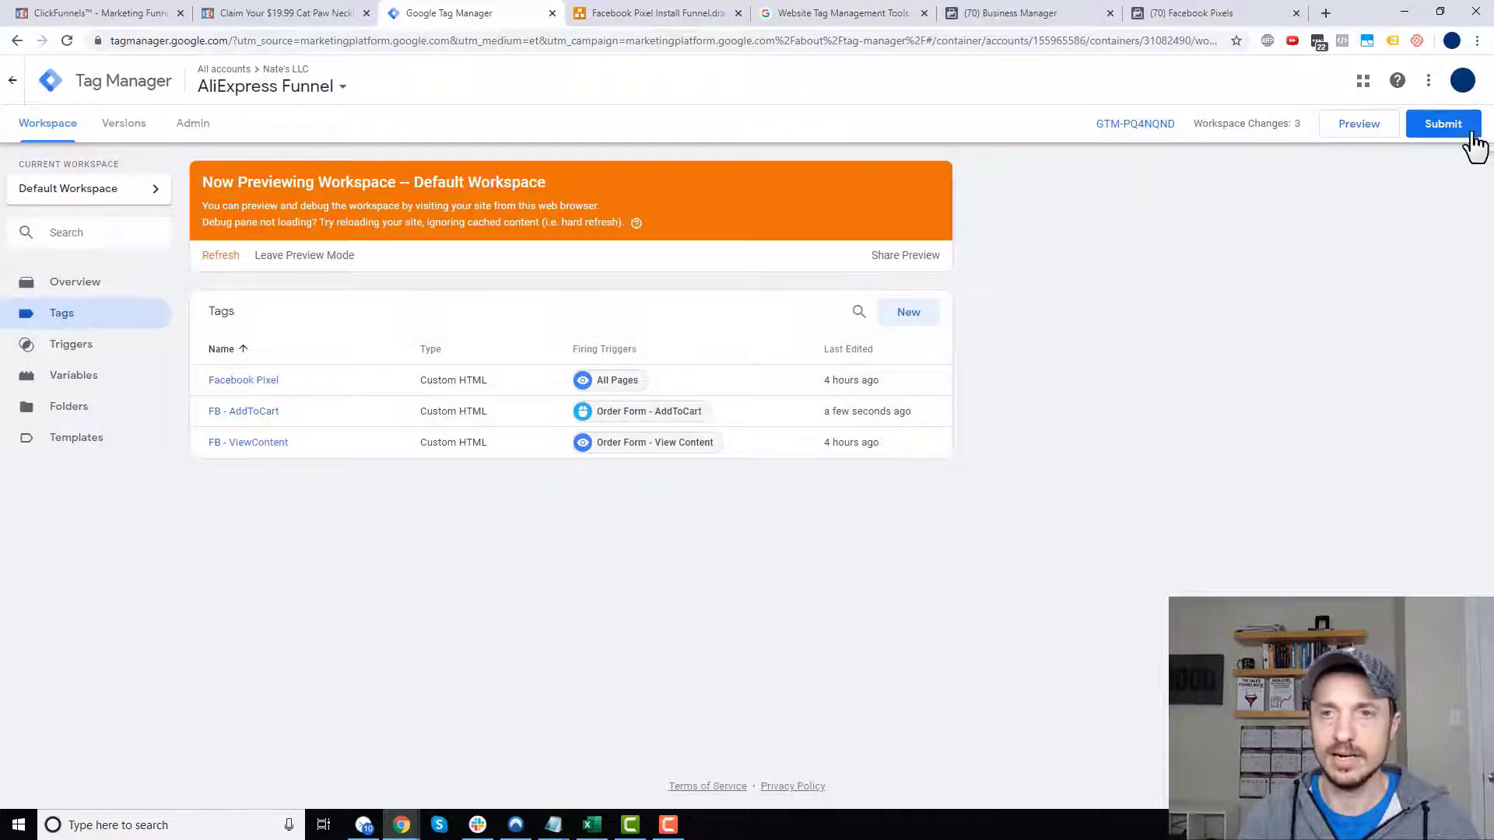
- Publish the workspace as live Version 6, skipping the version description, then refresh the preview
click(1471, 134)
click(1446, 82)
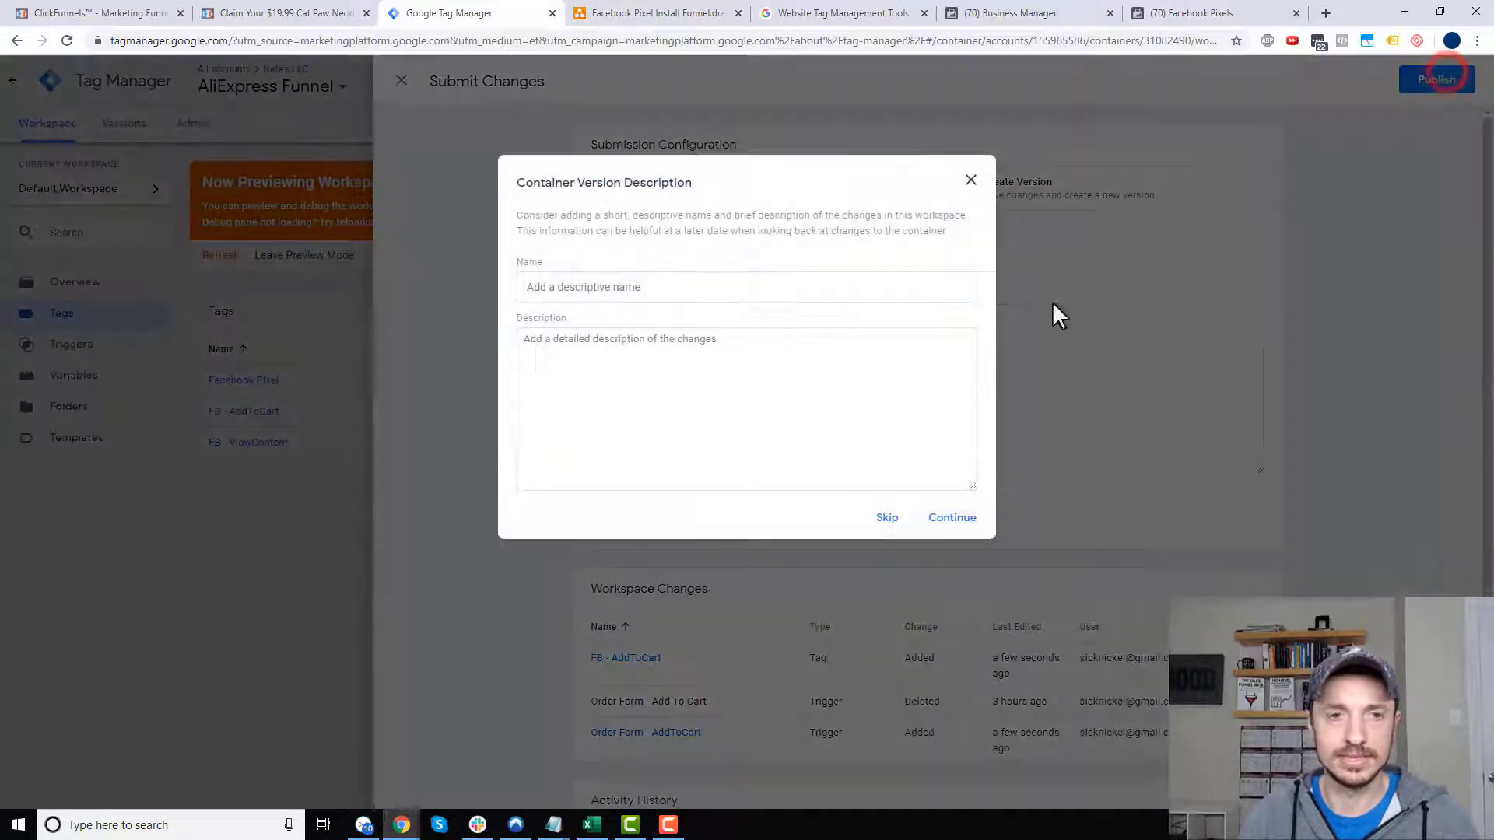
click(888, 517)
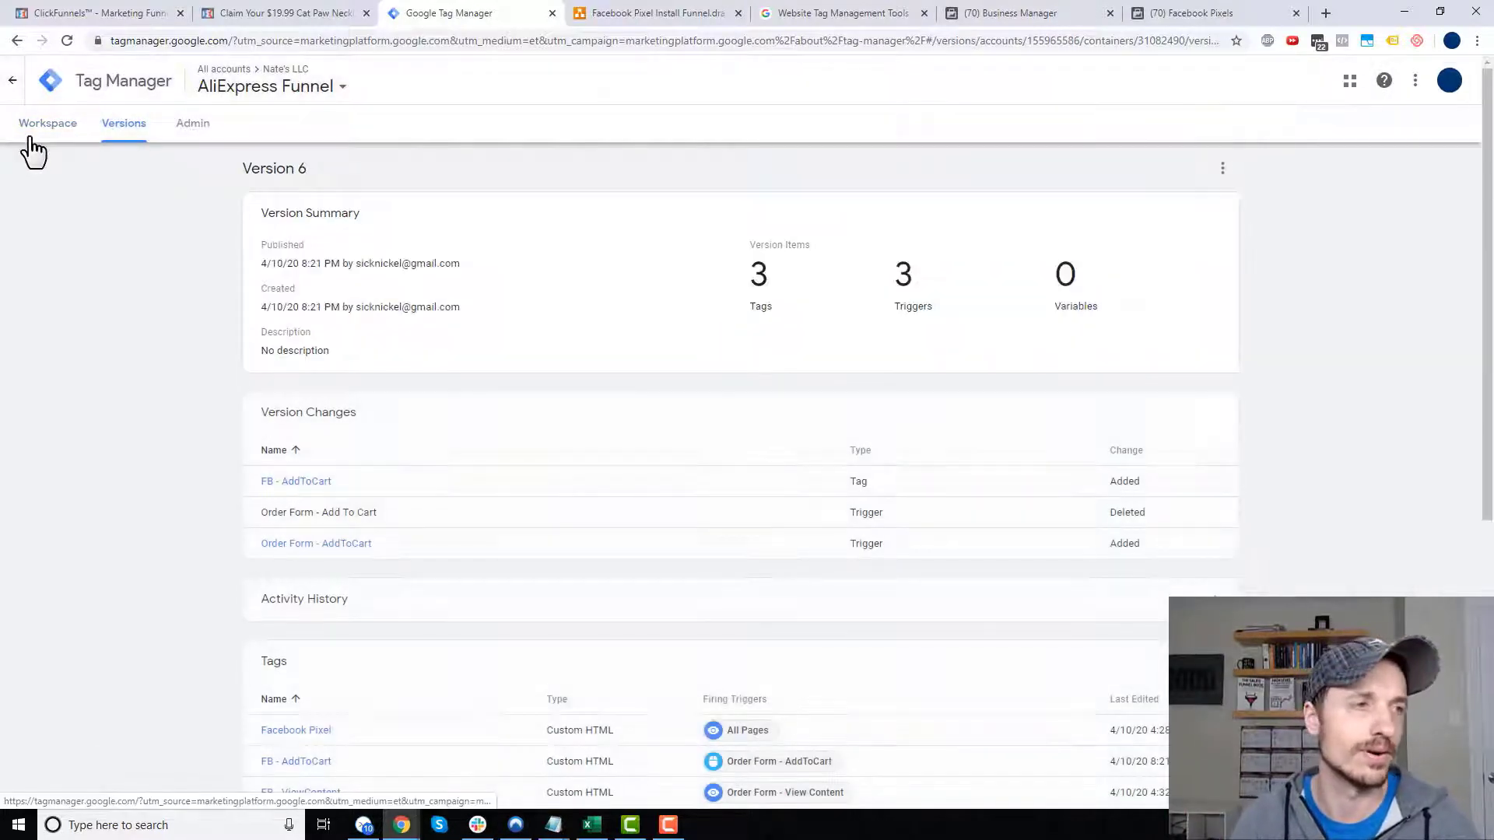
click(26, 136)
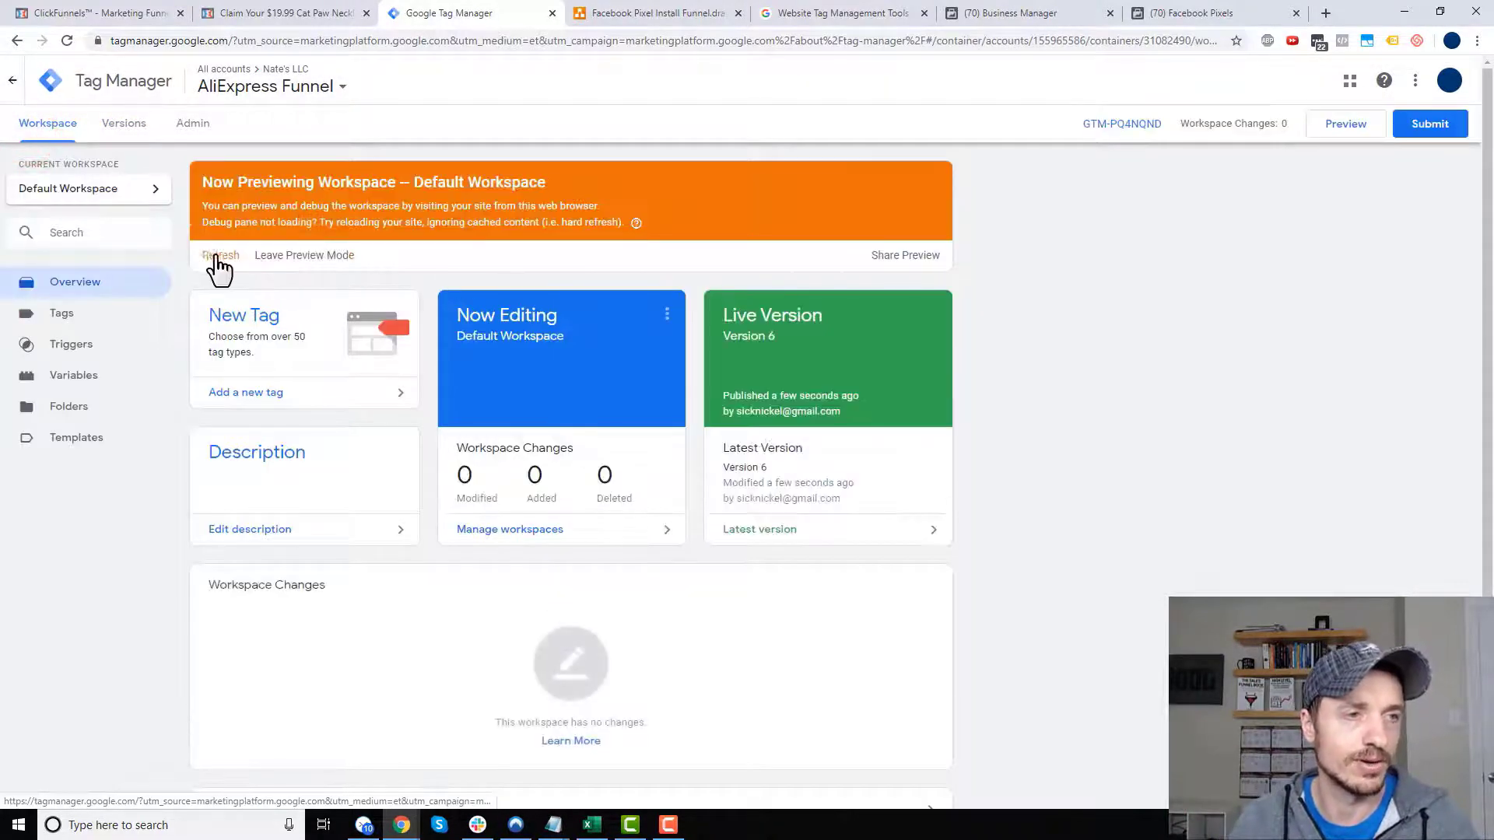
click(219, 259)
- Reload the Cat Paw order page and enlarge the debug pane to show the fired tags
click(288, 11)
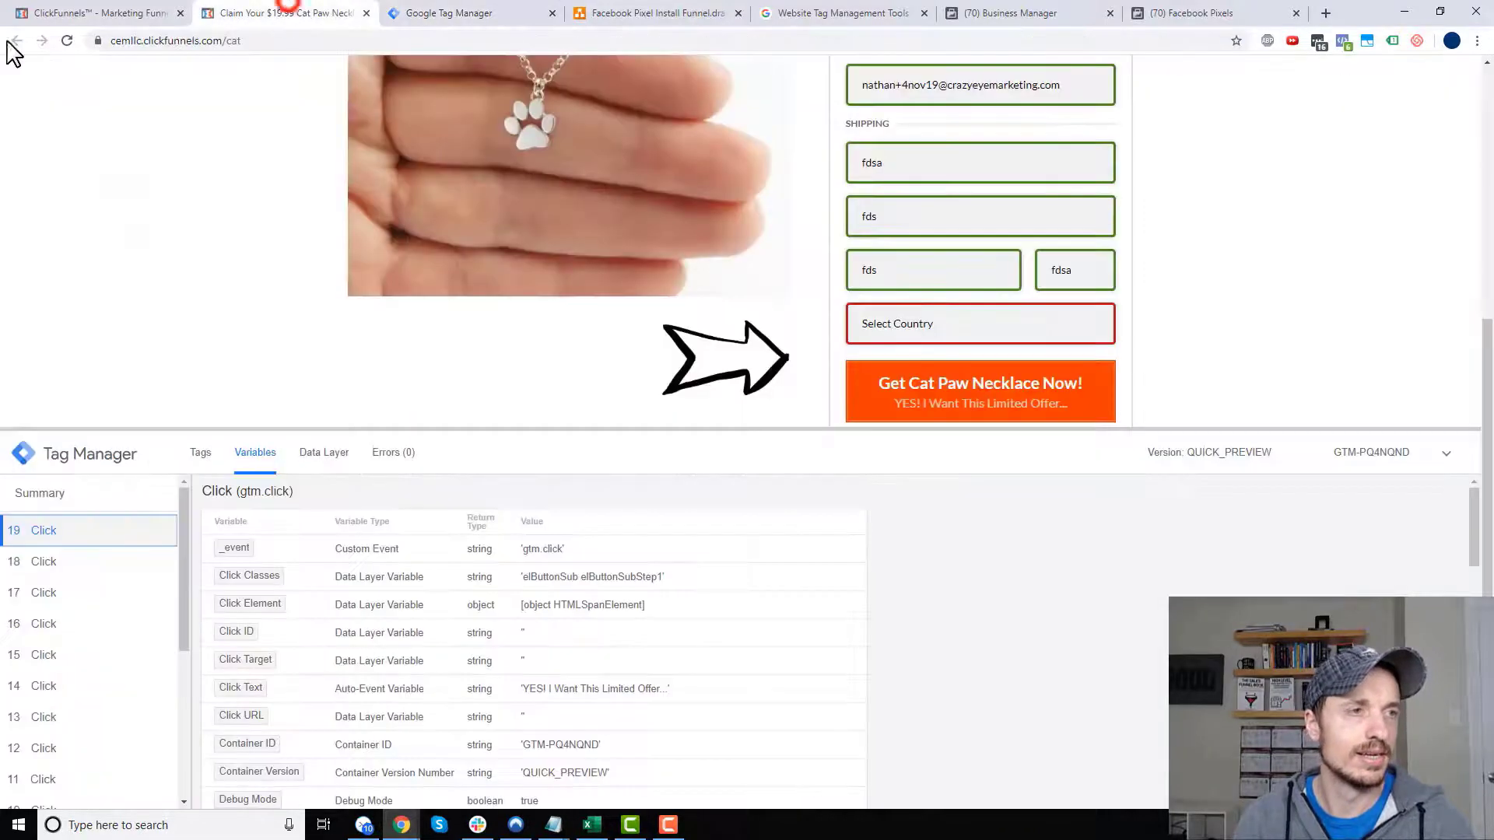
click(67, 41)
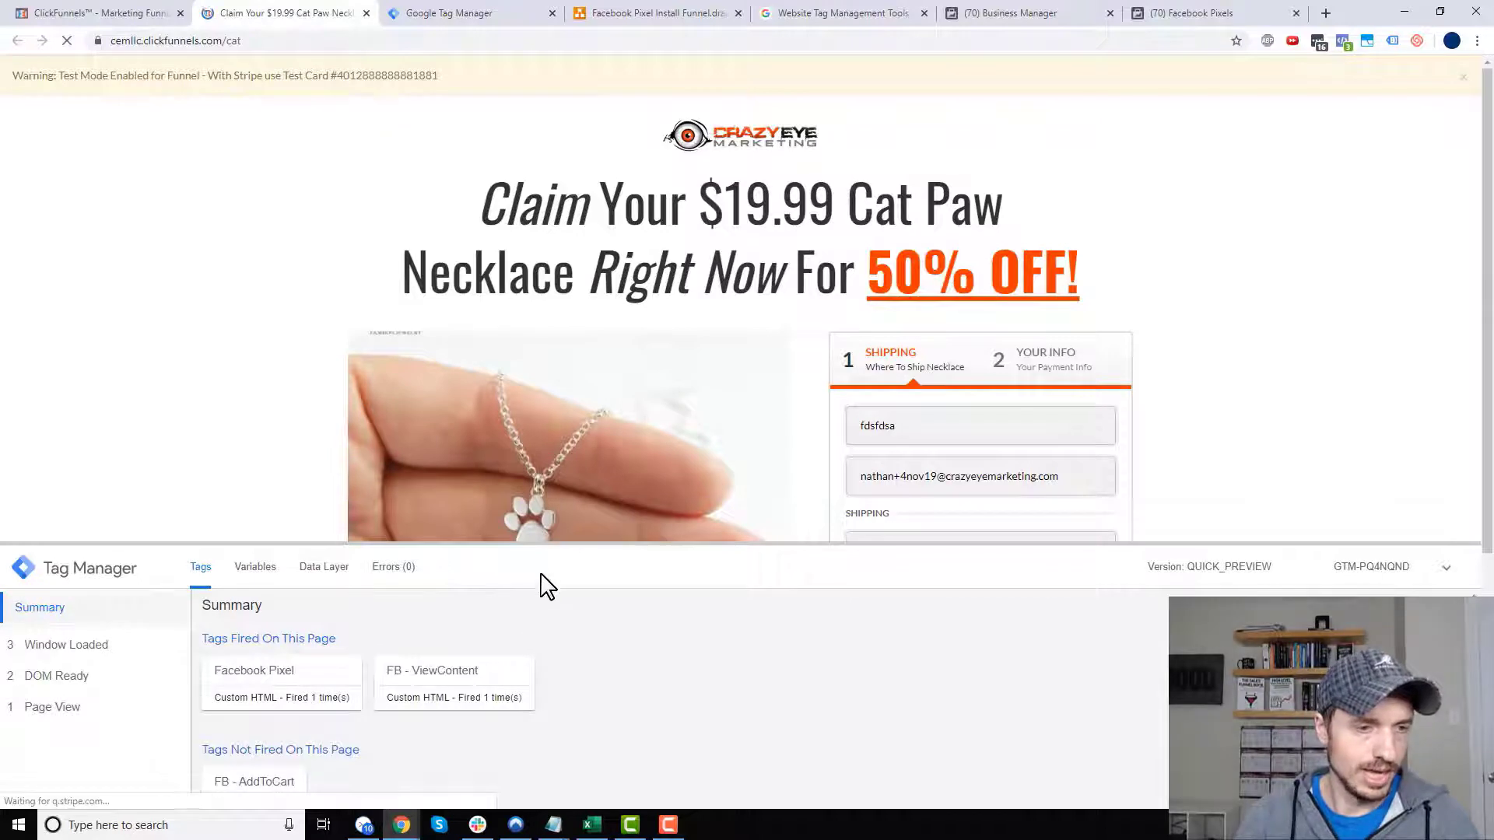
drag(543, 543, 571, 392)
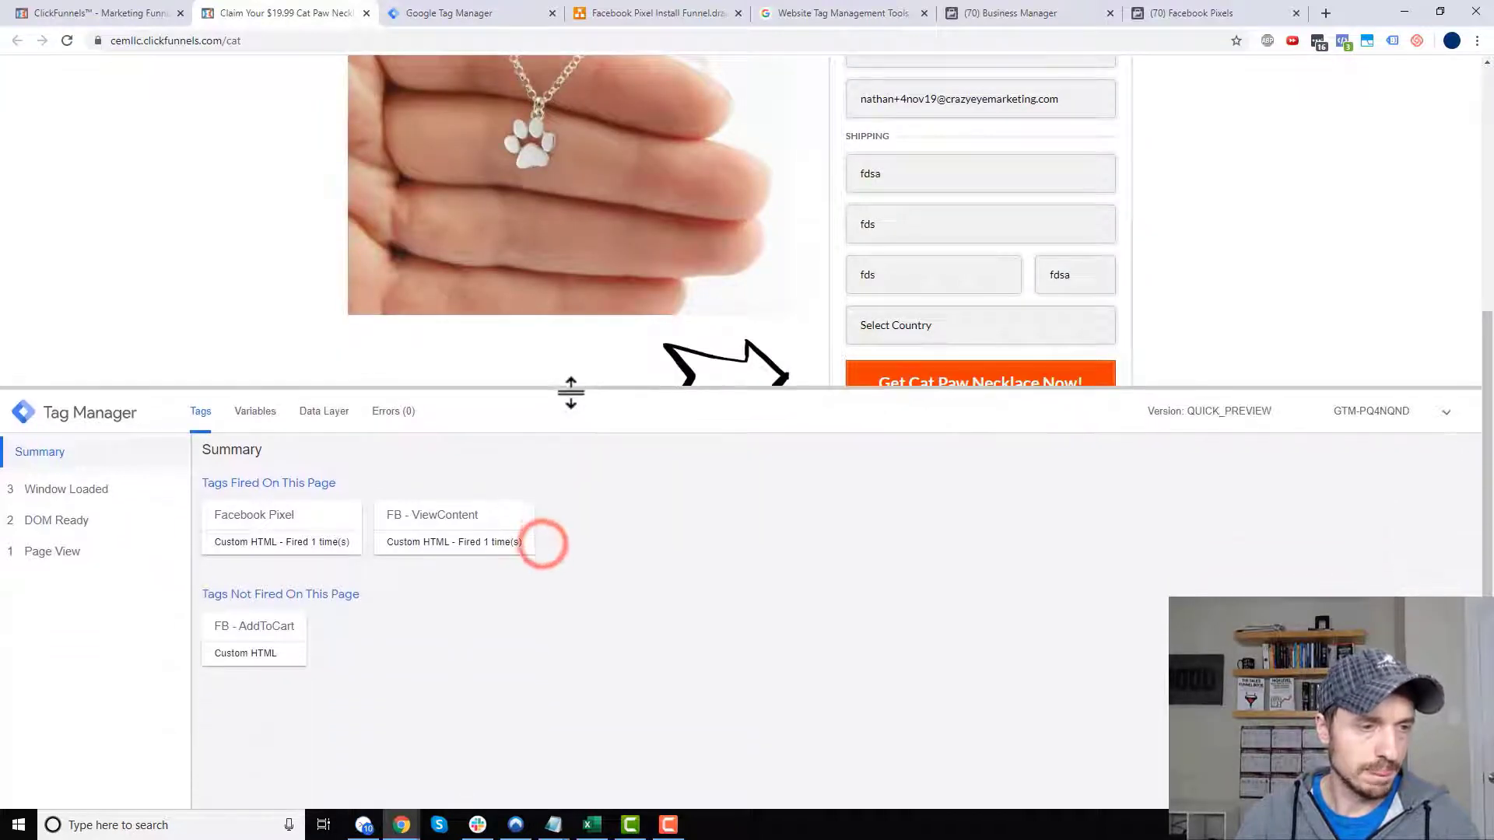
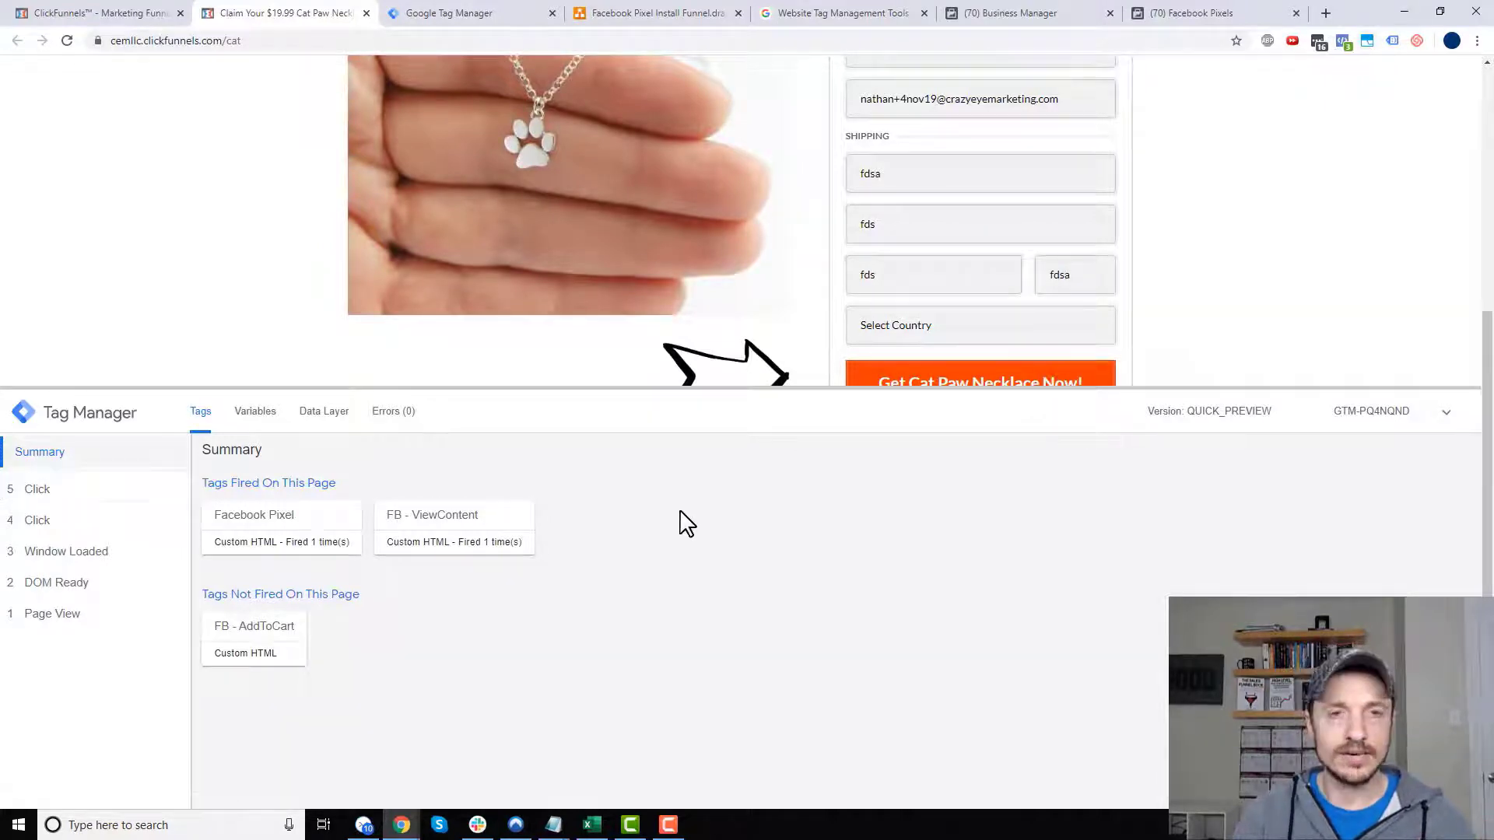
- Set the checkout's shipping country to United States and submit the shipping step
scroll(912, 207, up, 2)
scroll(925, 208, down, 2)
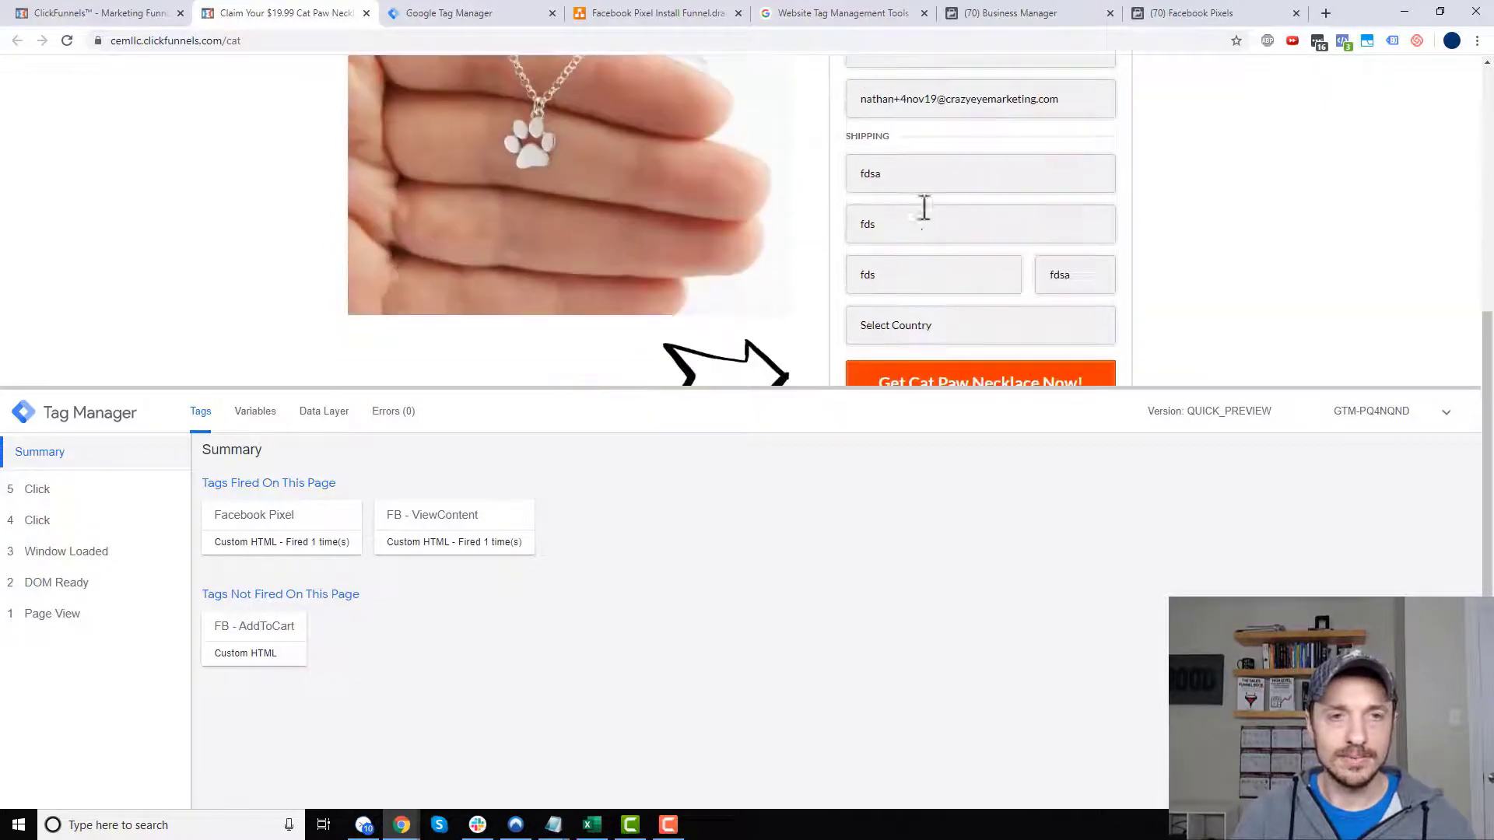
click(961, 340)
click(927, 378)
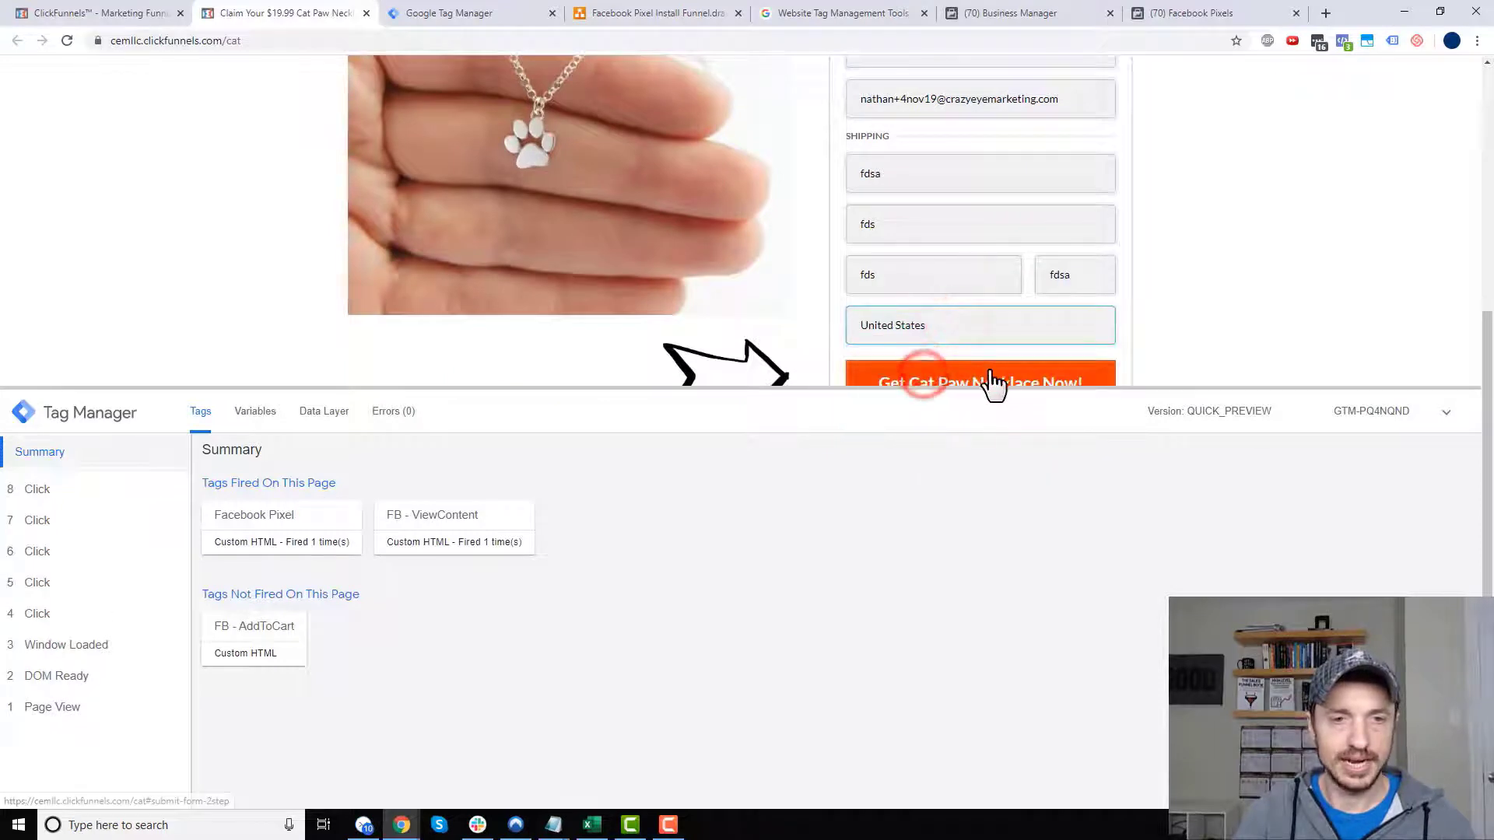
click(994, 382)
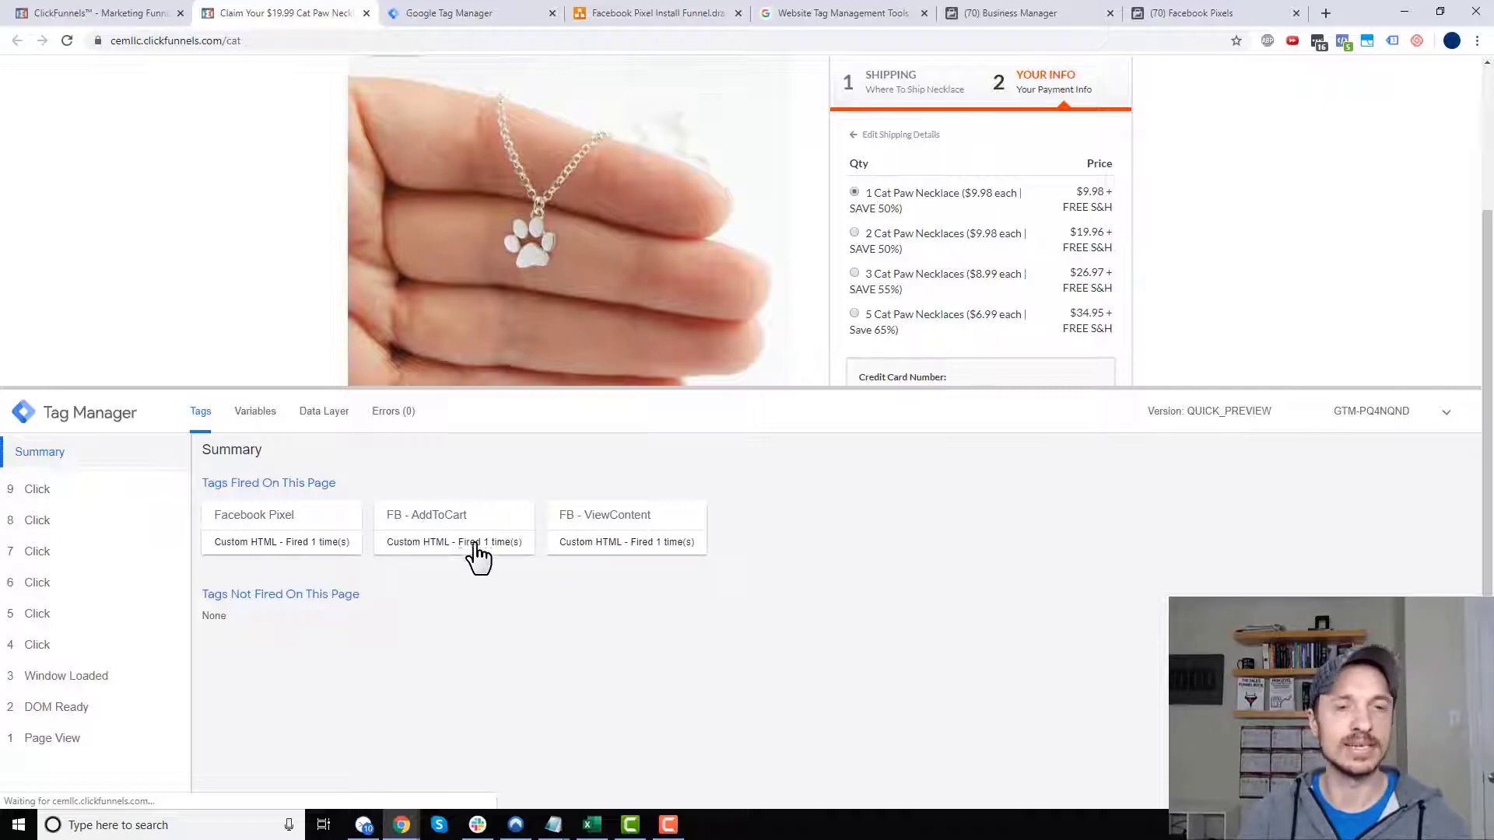
- Confirm in Facebook Pixel Helper that the AddToCart event fired
click(1345, 43)
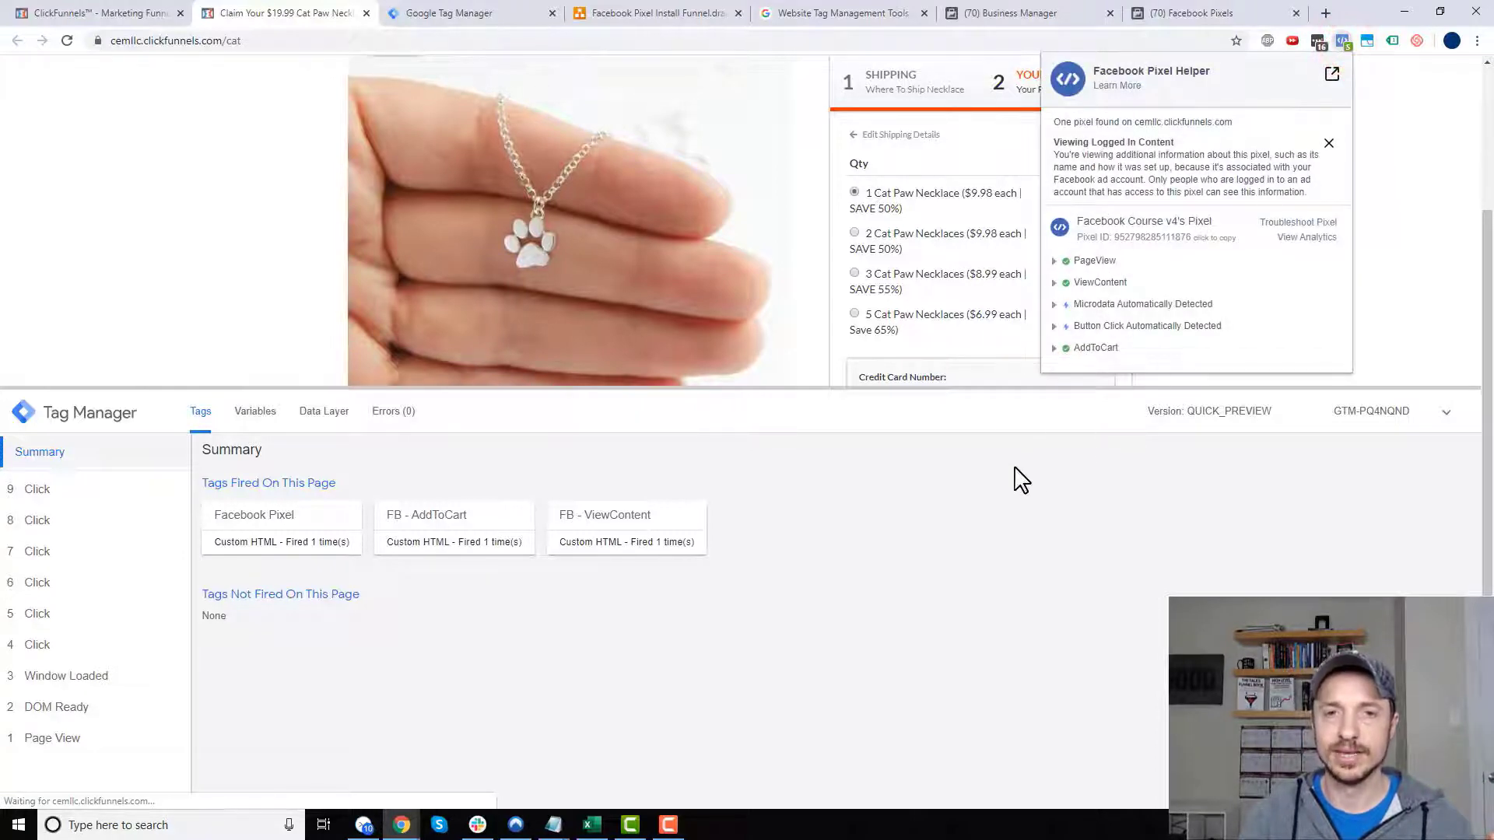
click(1096, 349)
click(1471, 278)
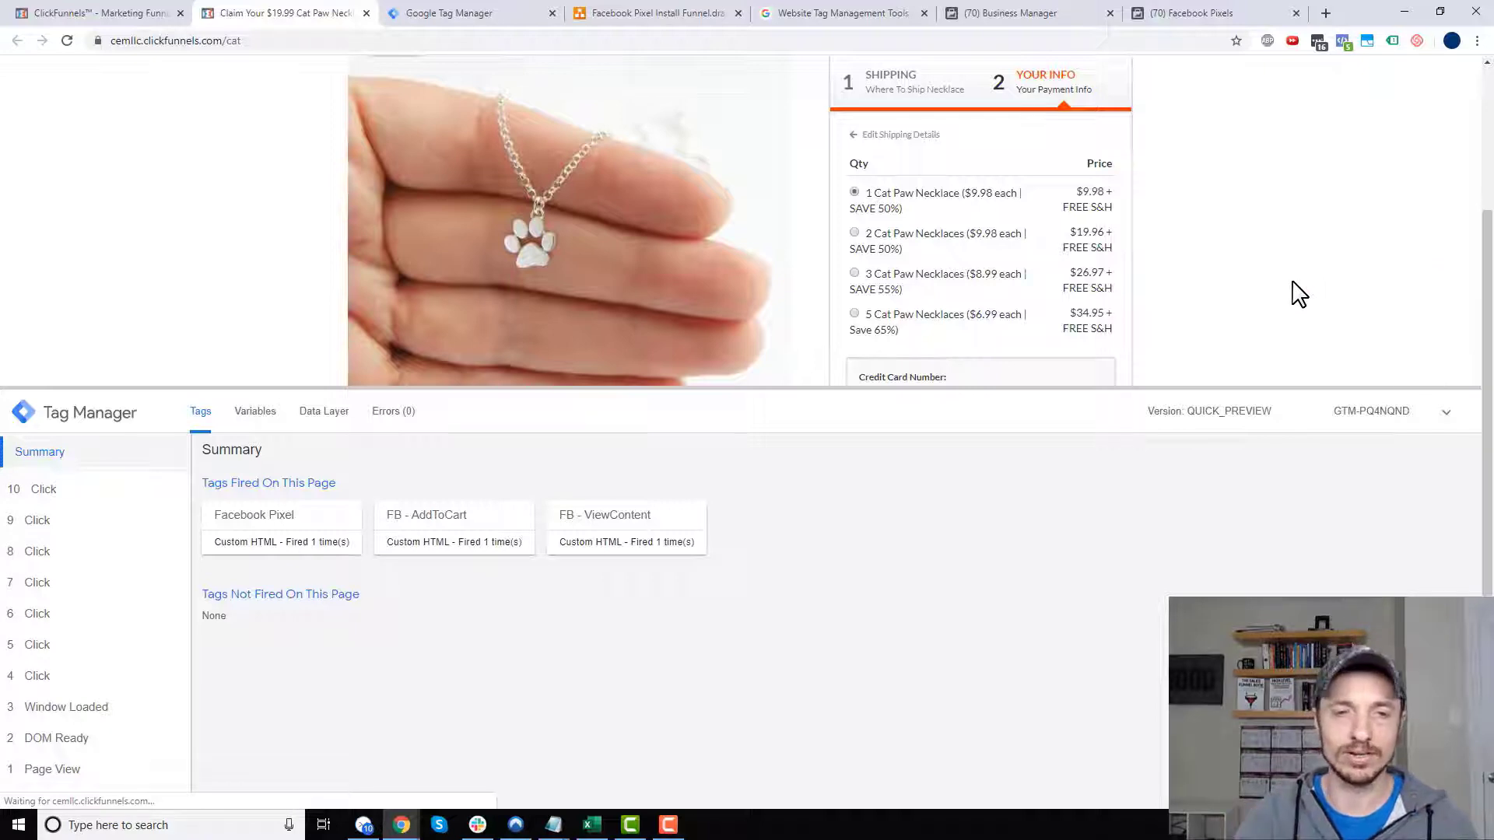
- Drag the debug panel divider down to enlarge the checkout page area
scroll(1261, 287, down, 3)
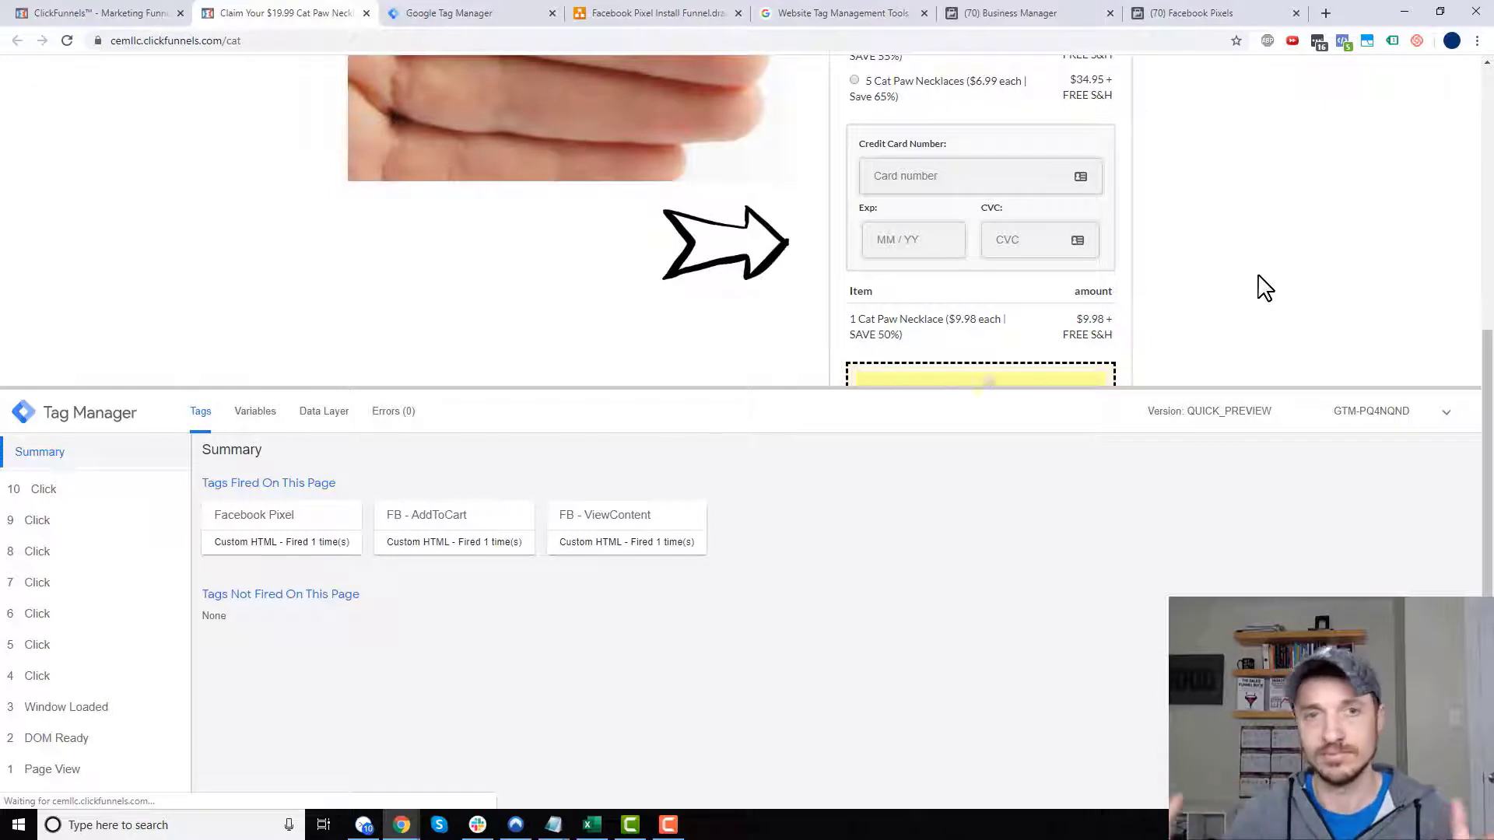
drag(1164, 387, 1154, 548)
scroll(1173, 515, up, 2)
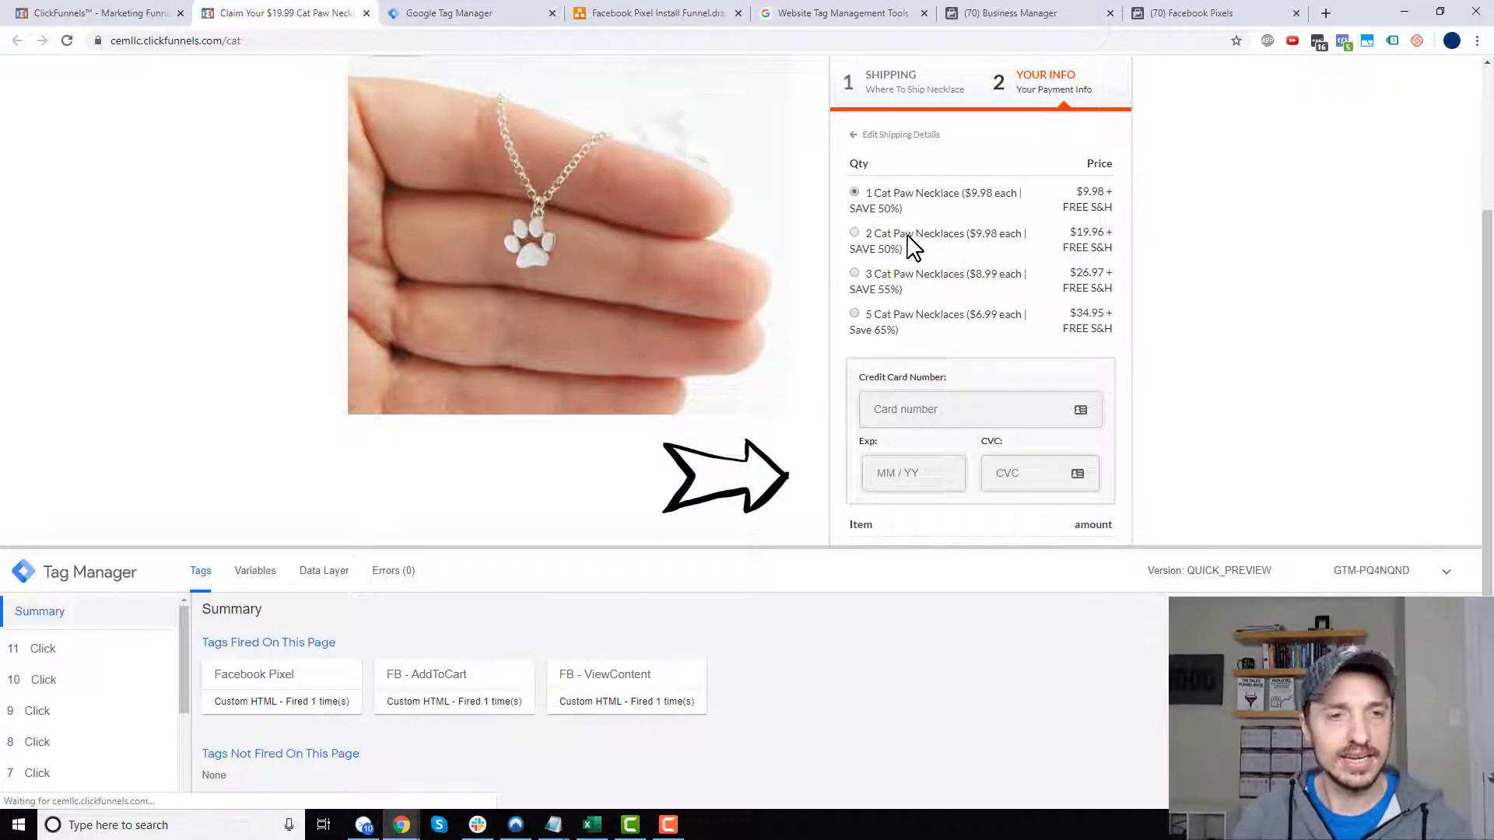
- Select the 3 Cat Paw Necklaces quantity option
scroll(896, 310, down, 2)
drag(893, 161, 893, 168)
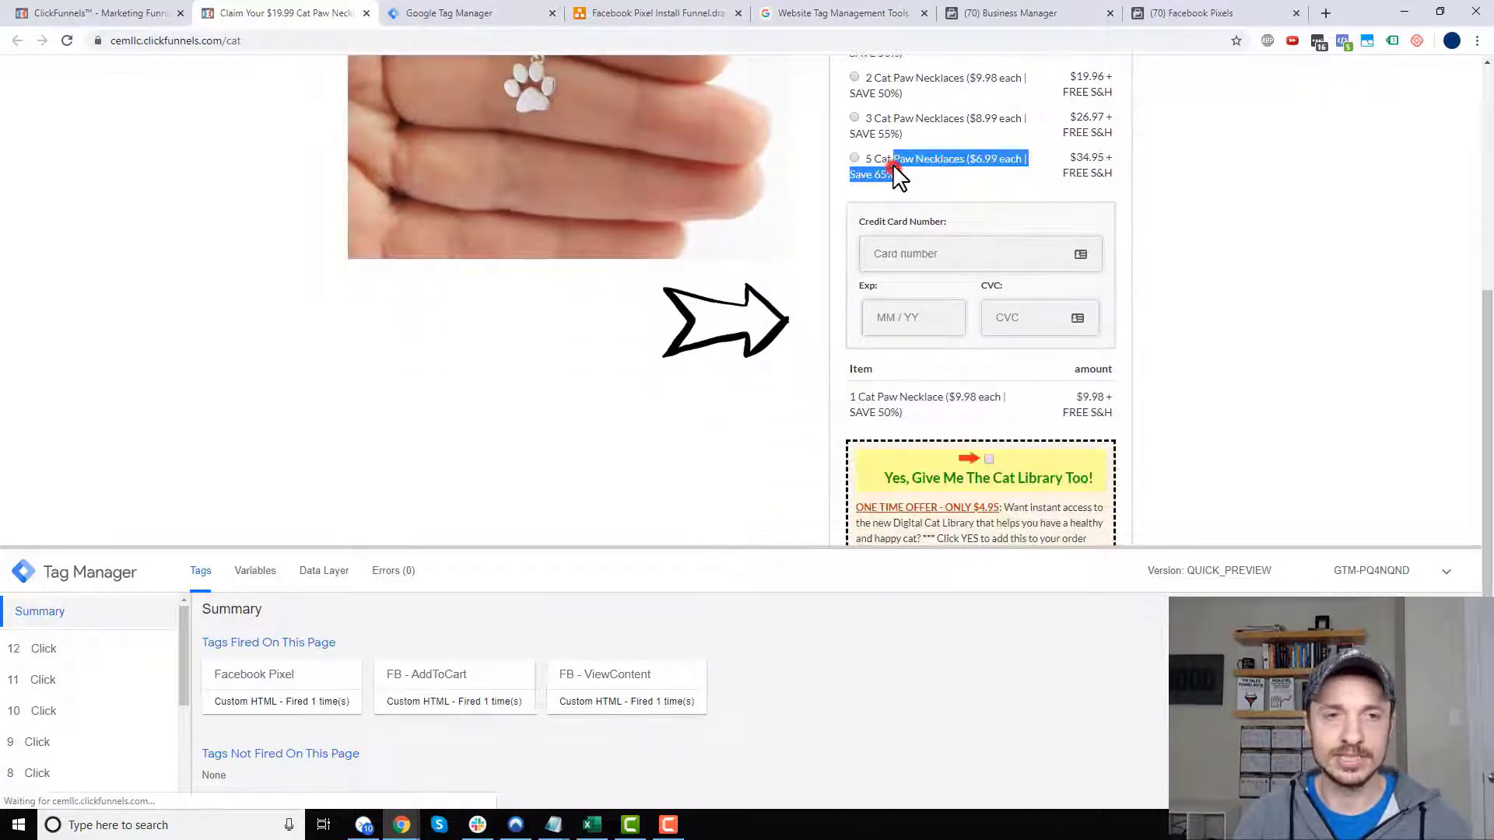
click(895, 126)
click(854, 118)
- Tick 'Yes, Give Me The Cat Library Too!' to add the $4.95 offer
scroll(878, 150, up, 1)
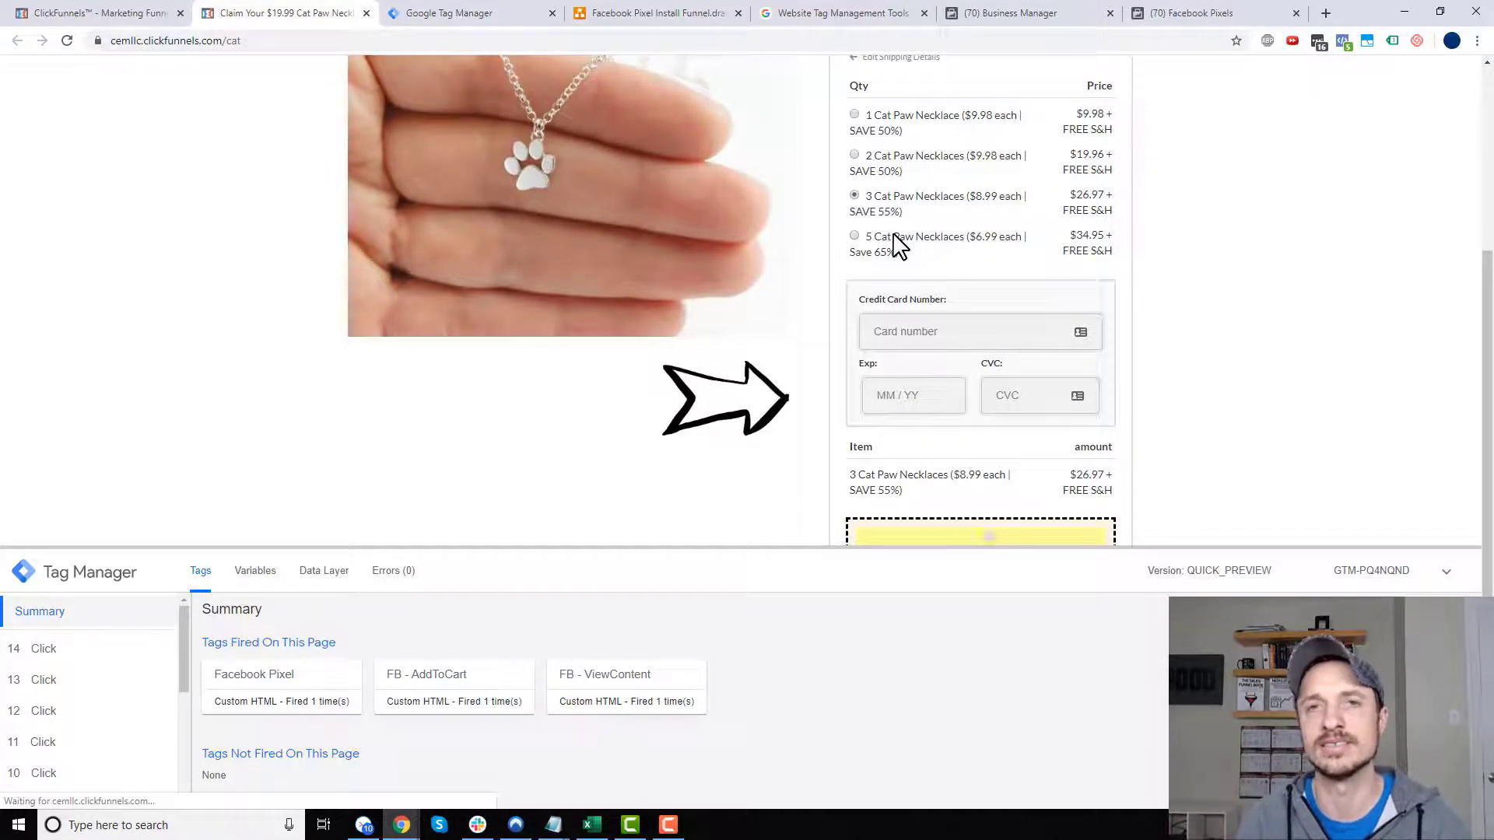
scroll(1004, 416, down, 2)
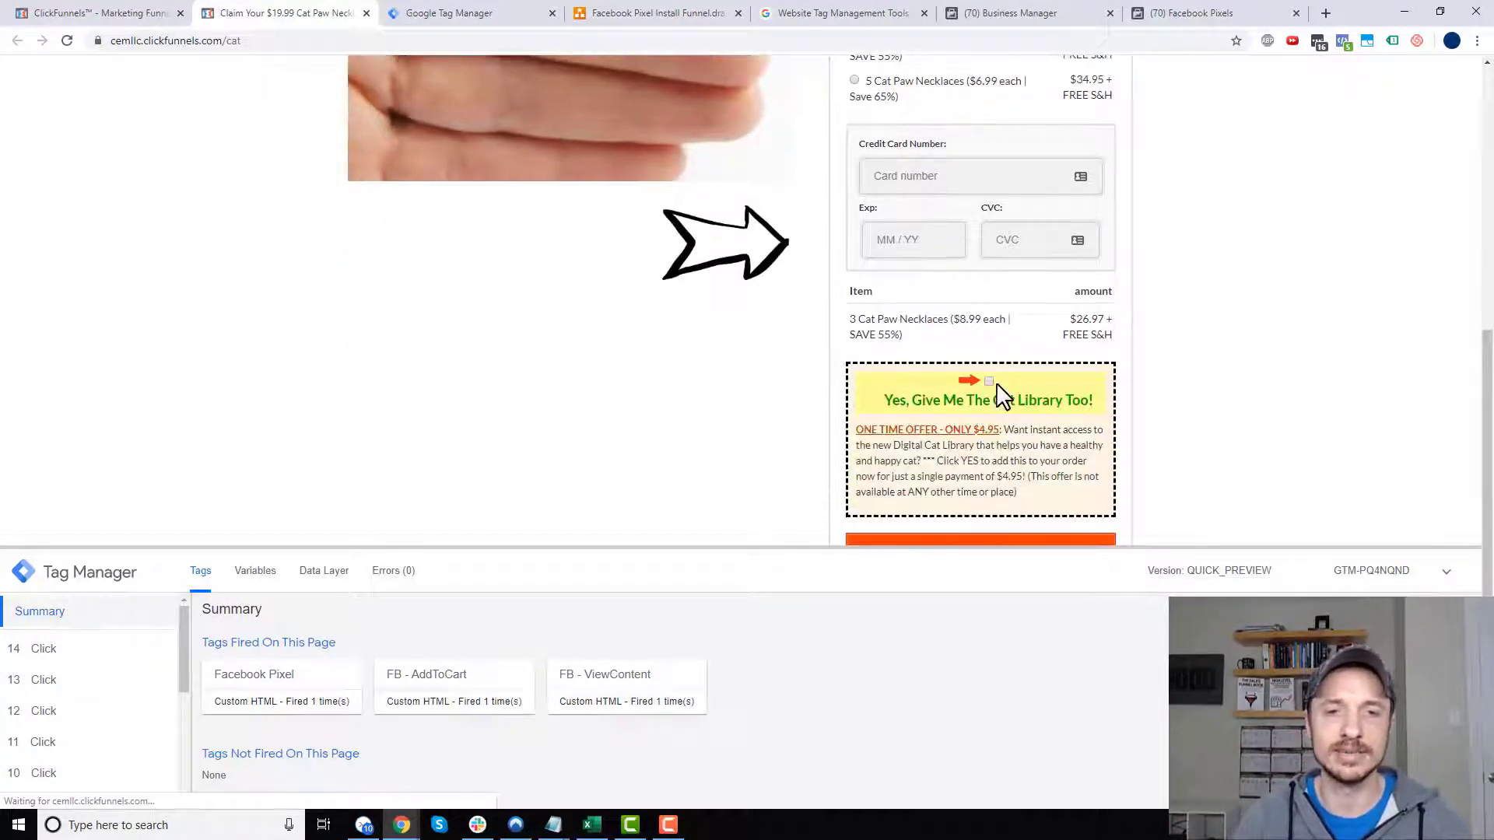
click(990, 382)
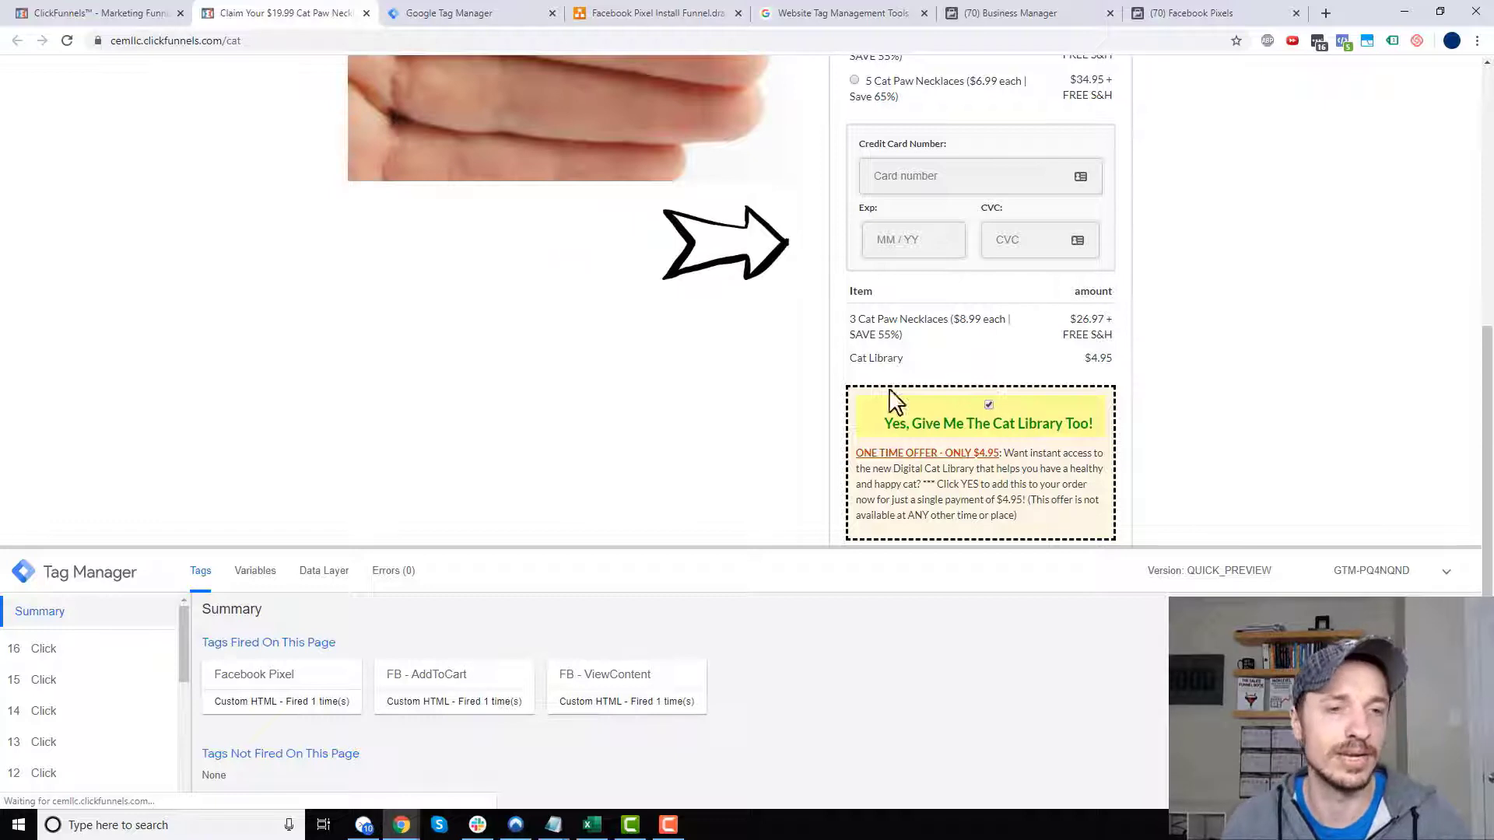
scroll(895, 465, up, 1)
scroll(923, 272, up, 2)
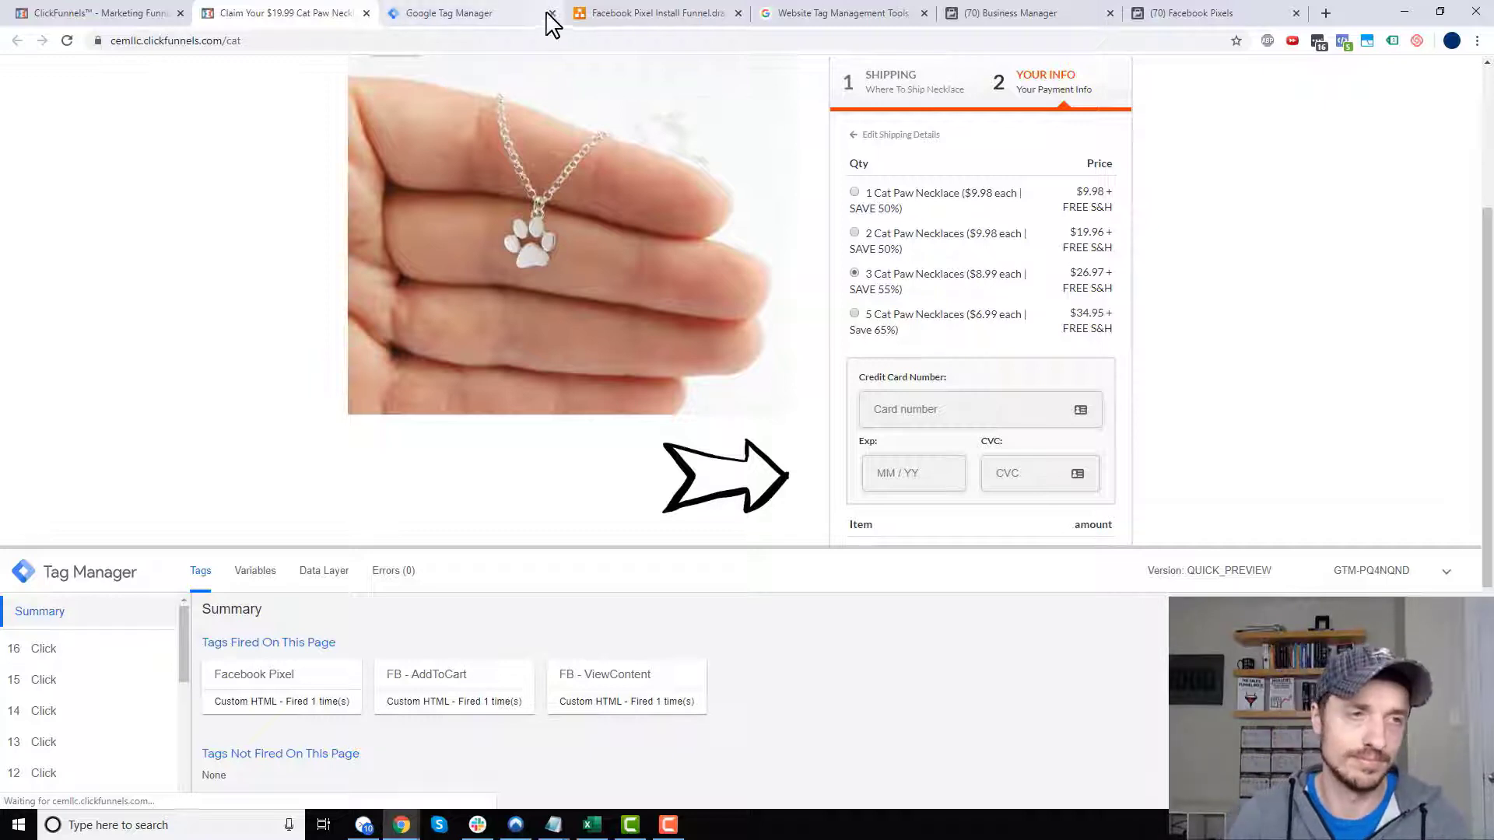
- View the AliExpress Funnel workspace overview, then the Facebook Pixel Install Funnel.drawio diagram
click(509, 14)
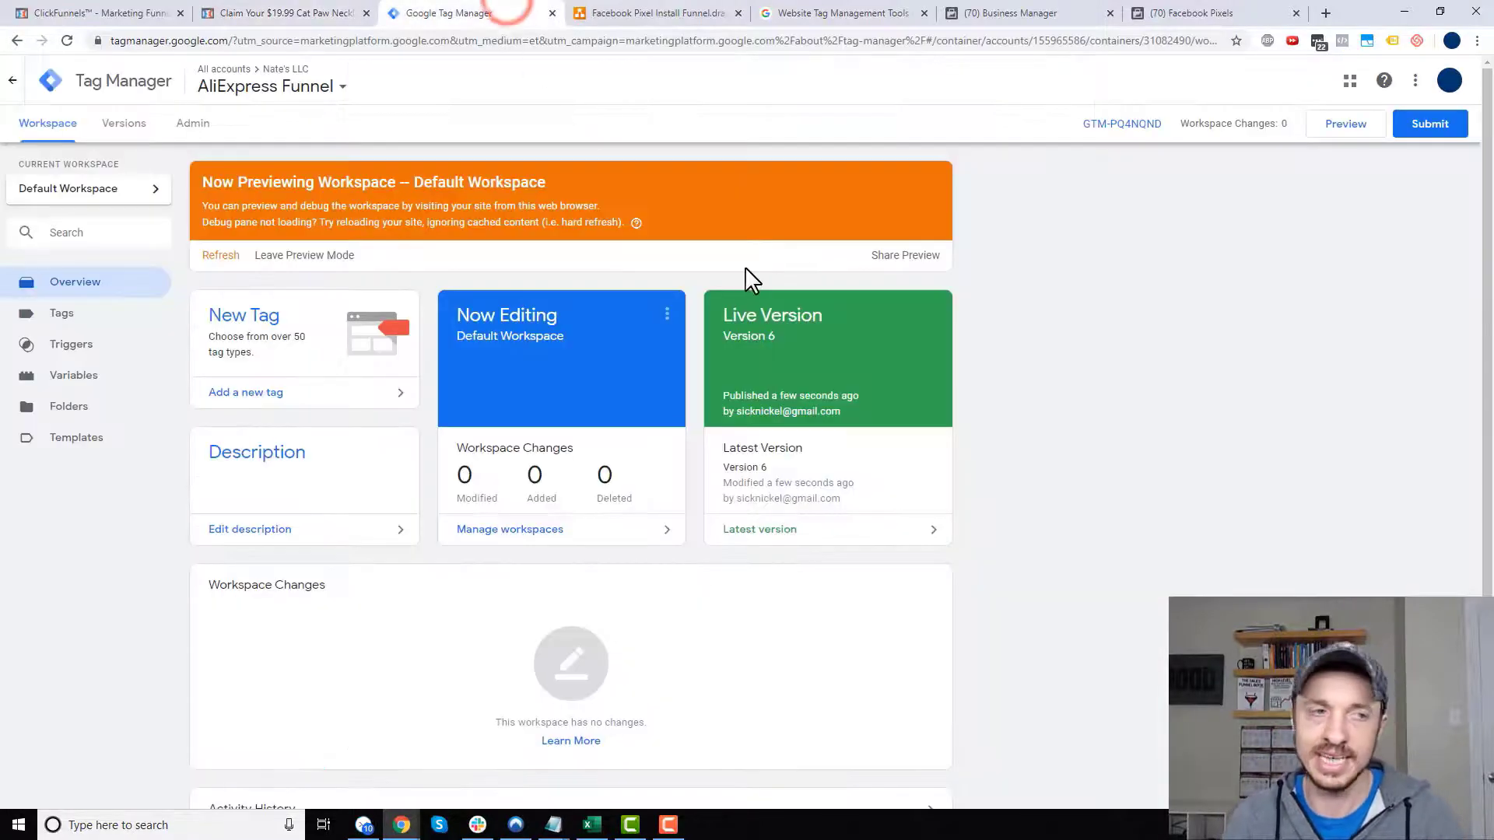
click(579, 13)
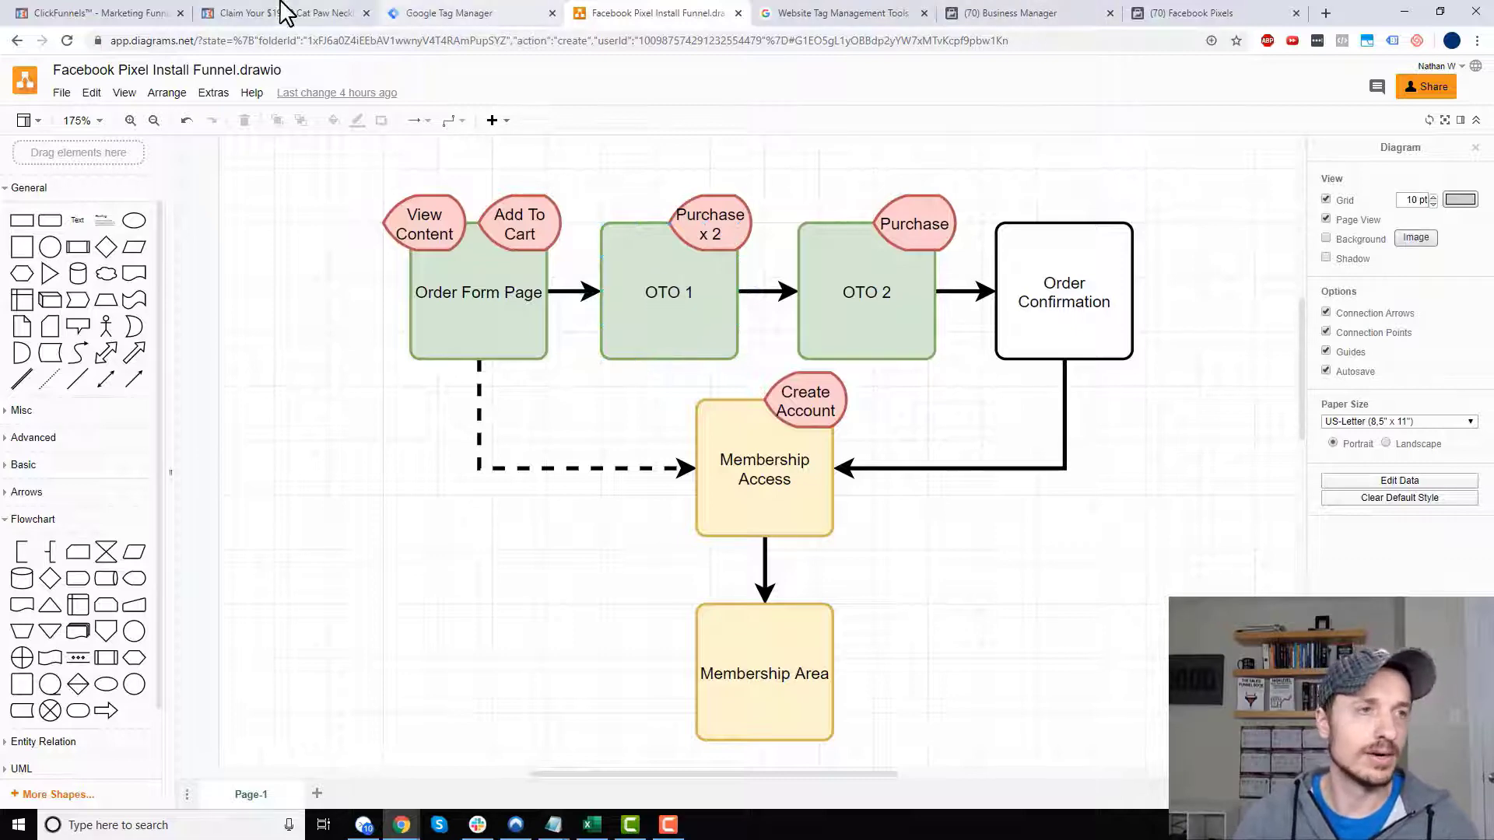
- Check the OTO 1 funnel step in ClickFunnels, then list the Tag Manager workspace's tags
click(285, 13)
click(106, 13)
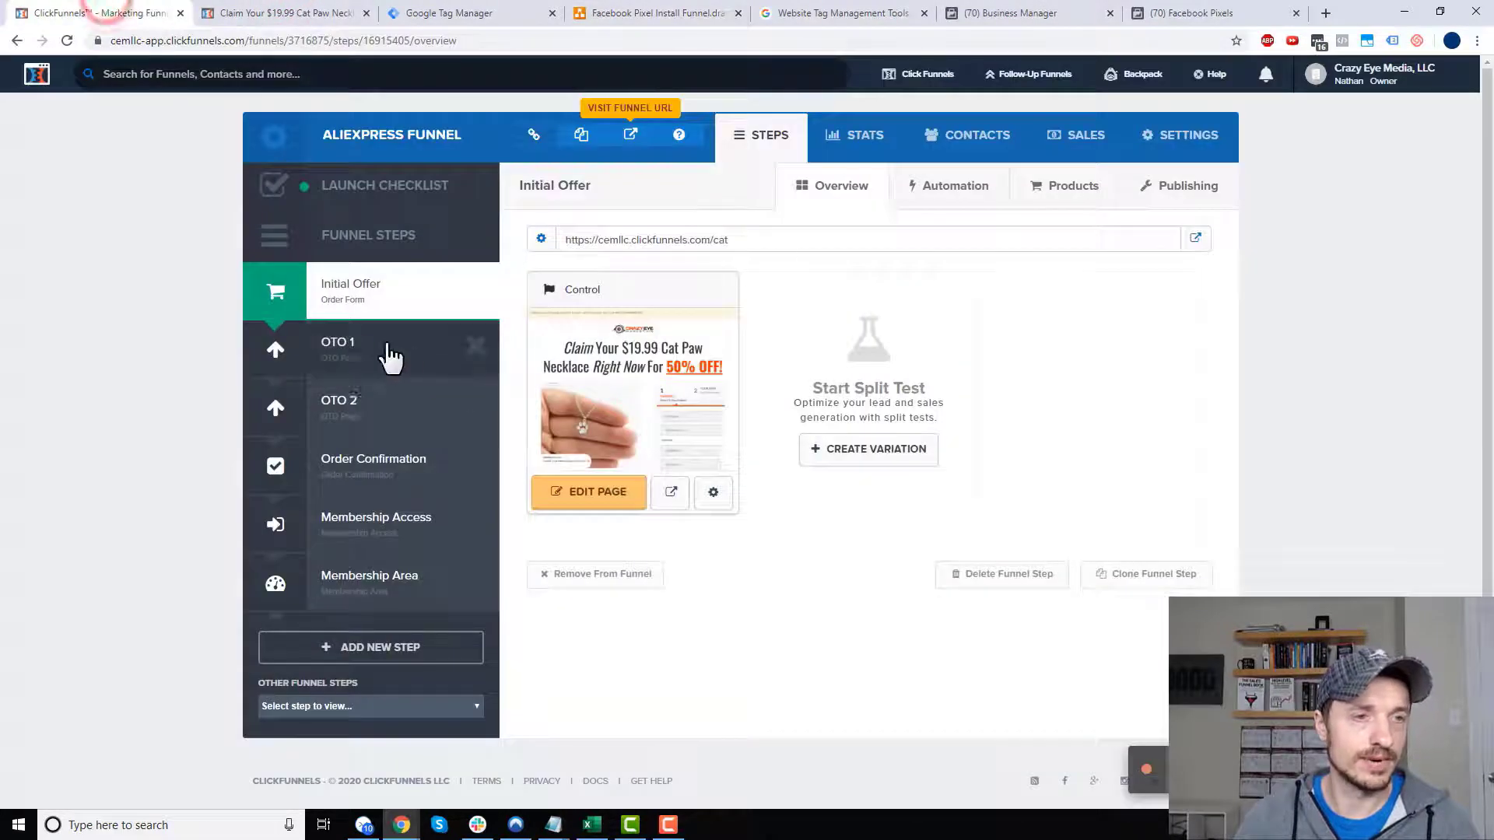
click(356, 342)
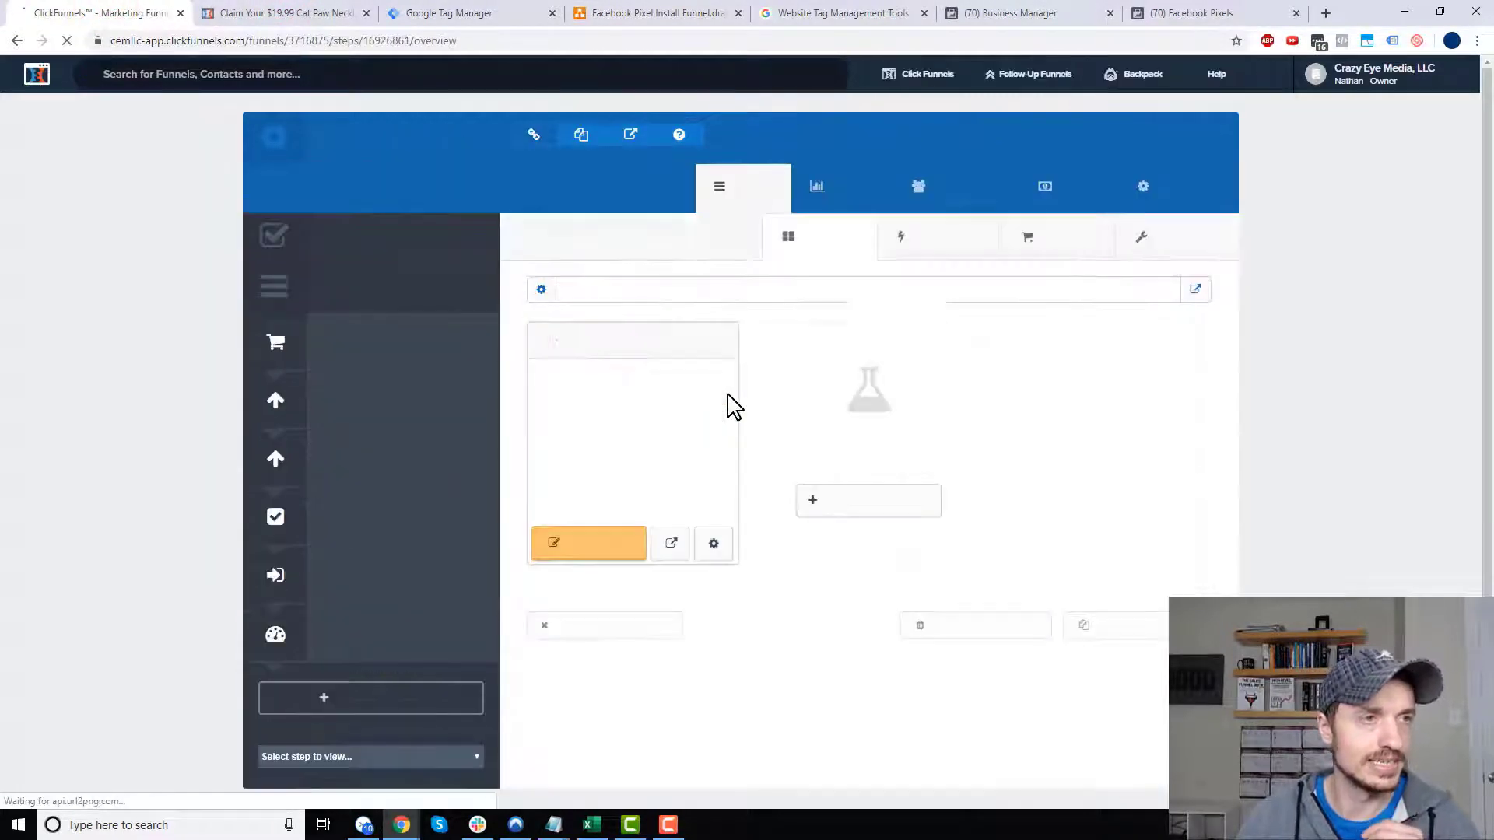
click(268, 12)
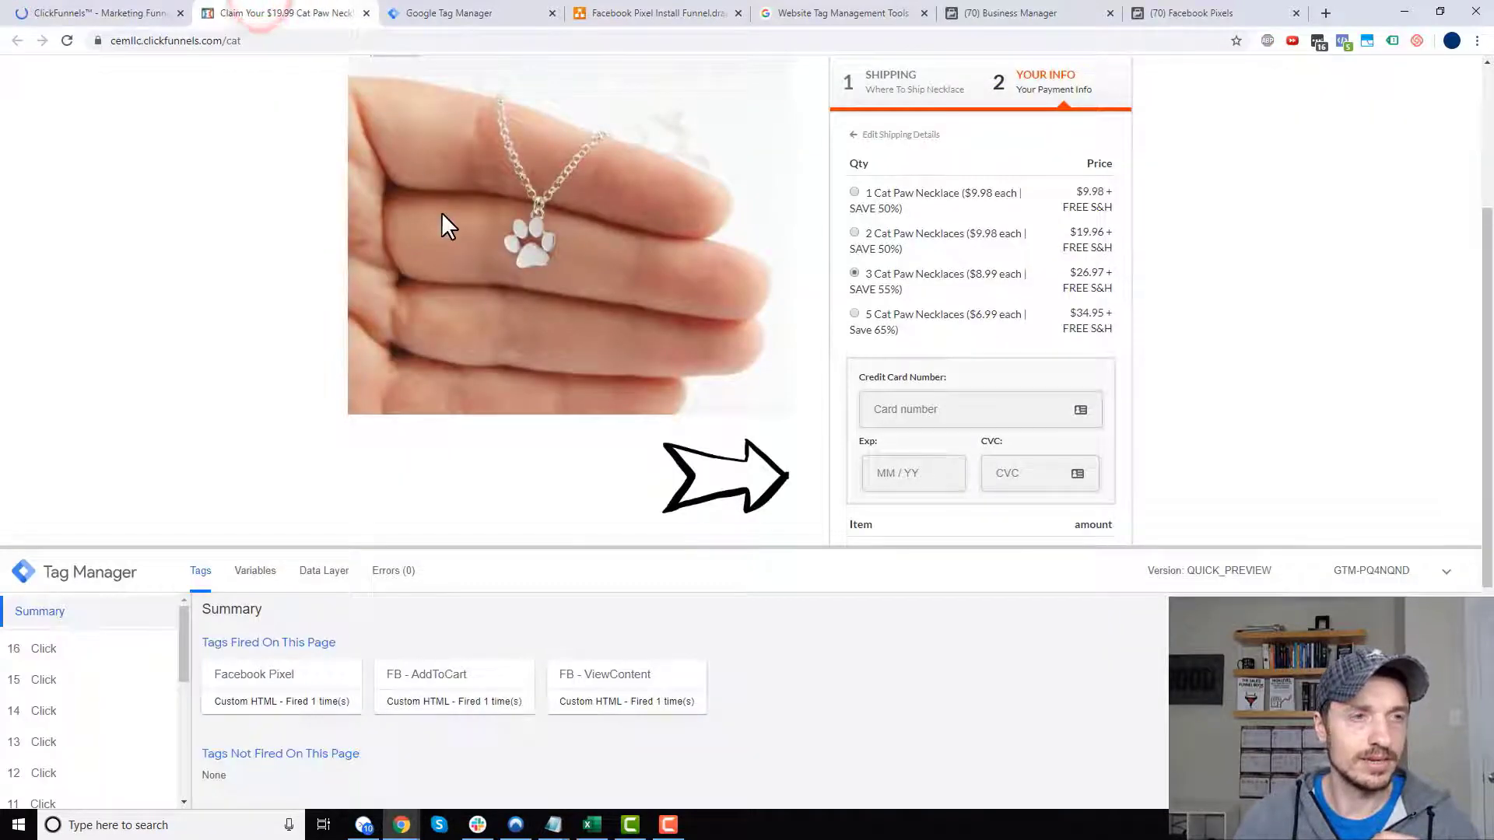
click(461, 12)
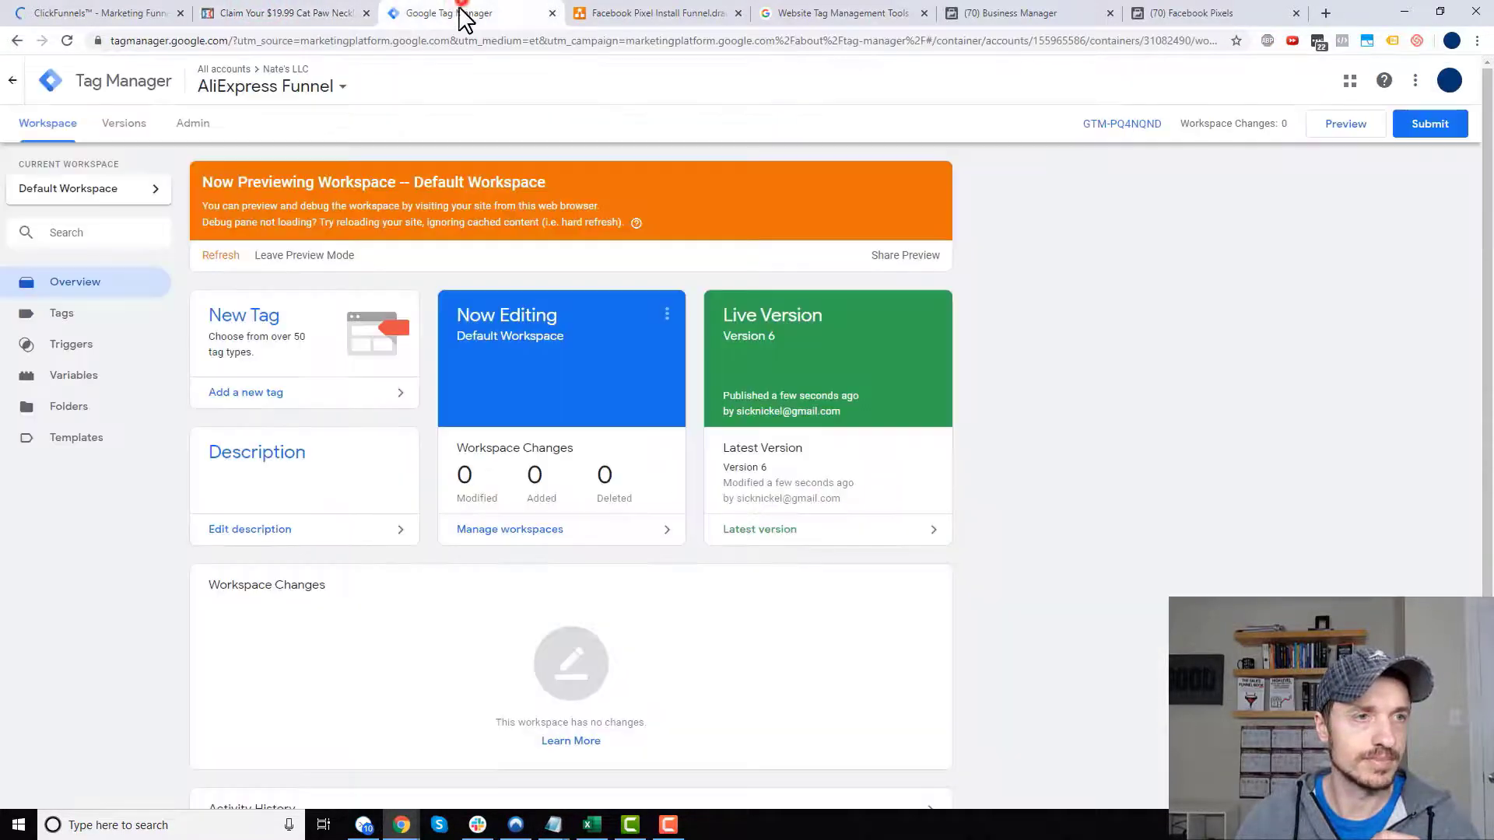
click(88, 316)
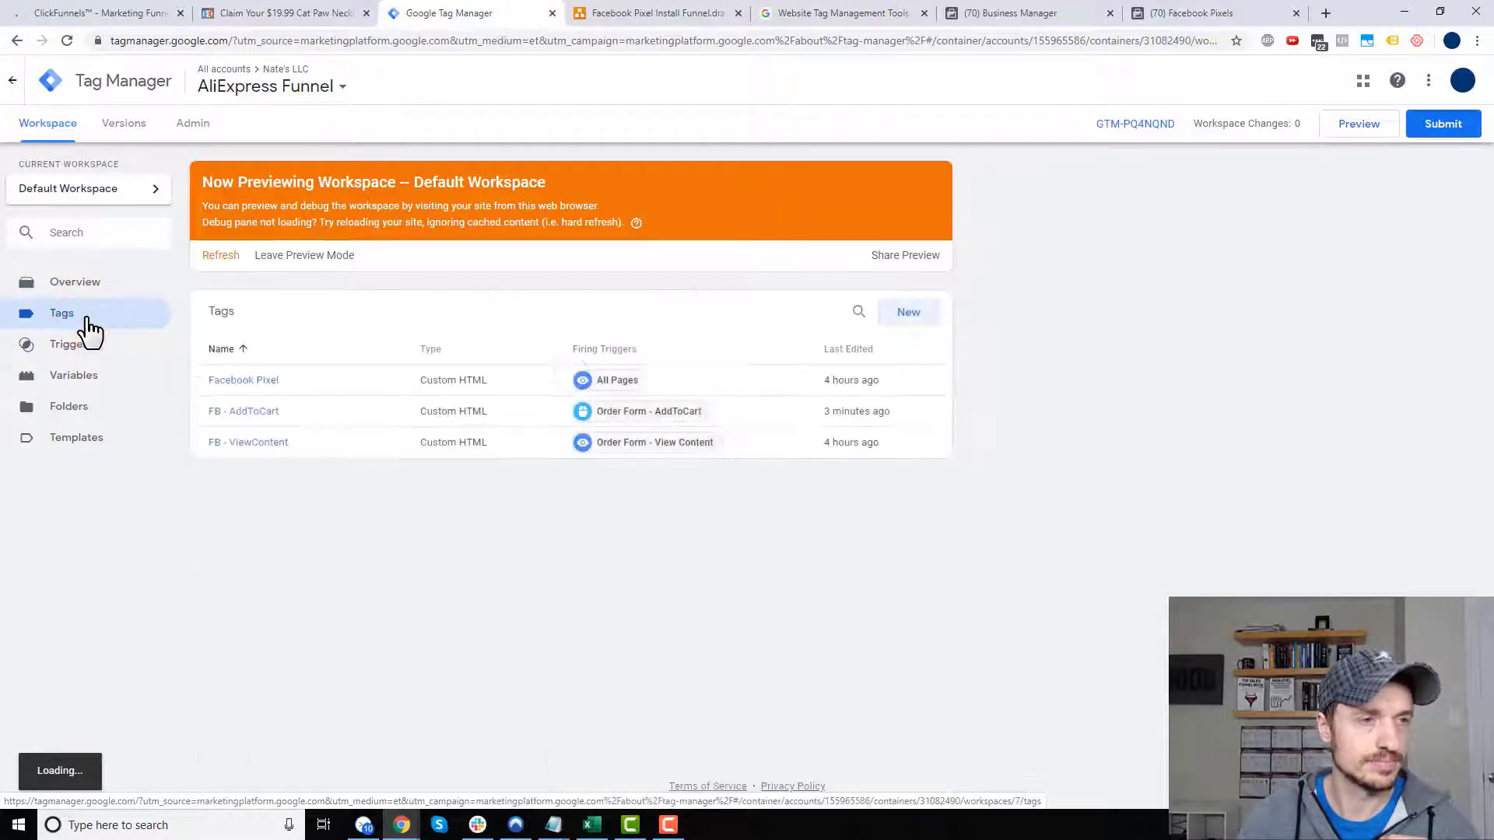
- Create a new tag titled 'FB - Purchase Initial Offer' and bring up its tag types
click(907, 316)
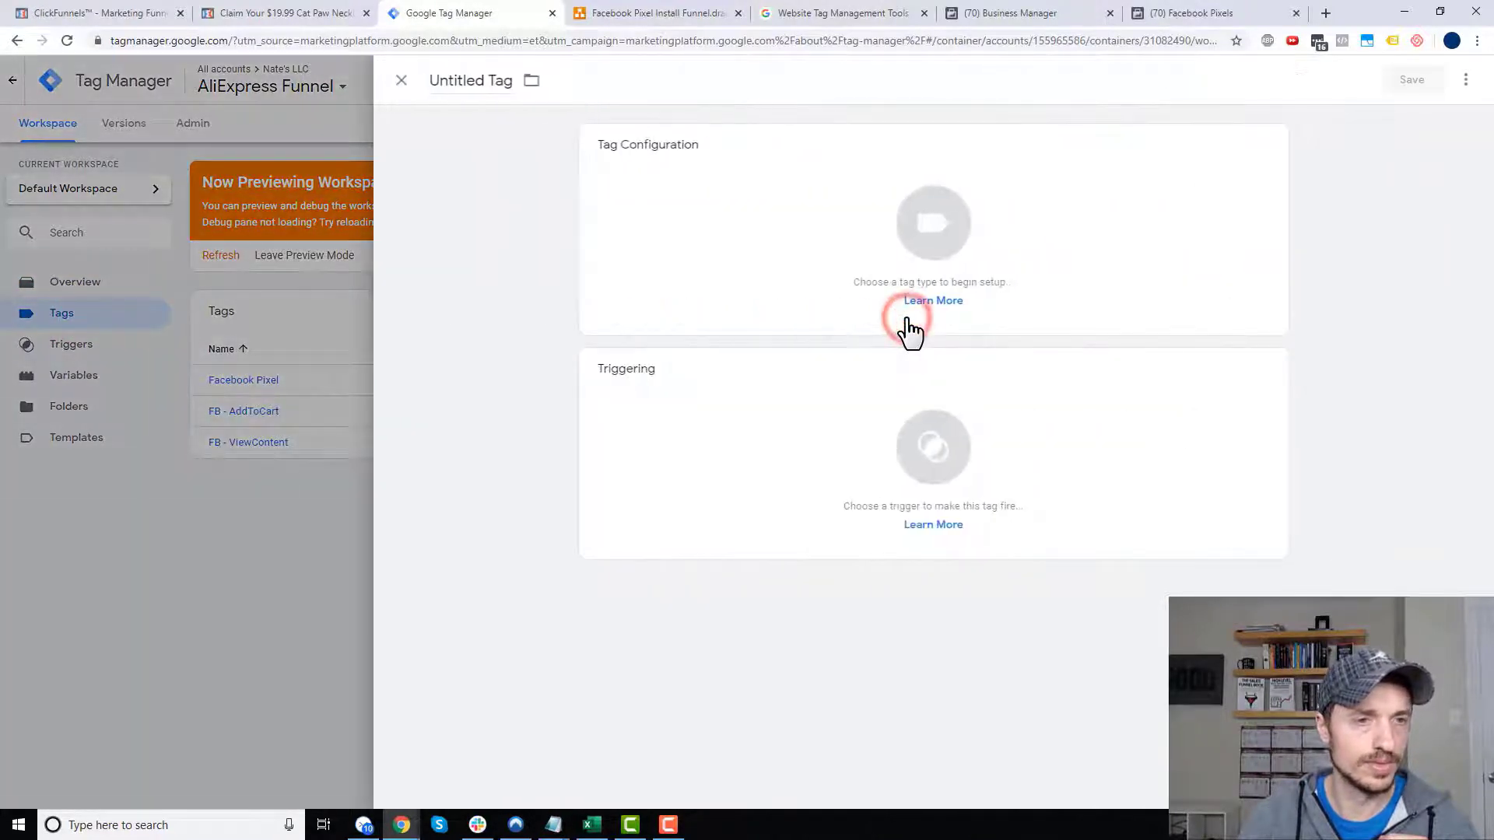
click(489, 87)
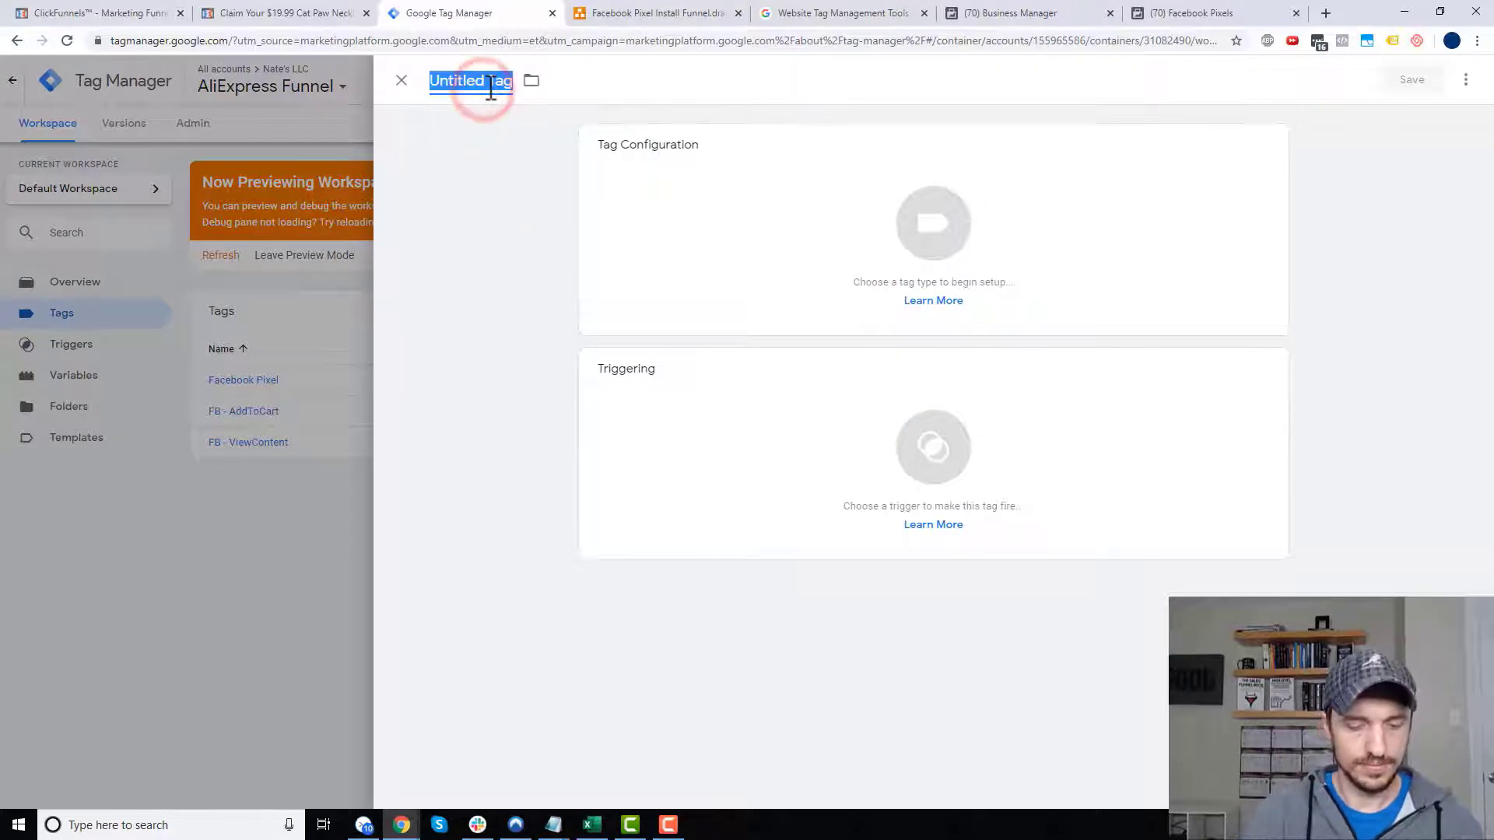
text(FB - Purchase Initial Offer)
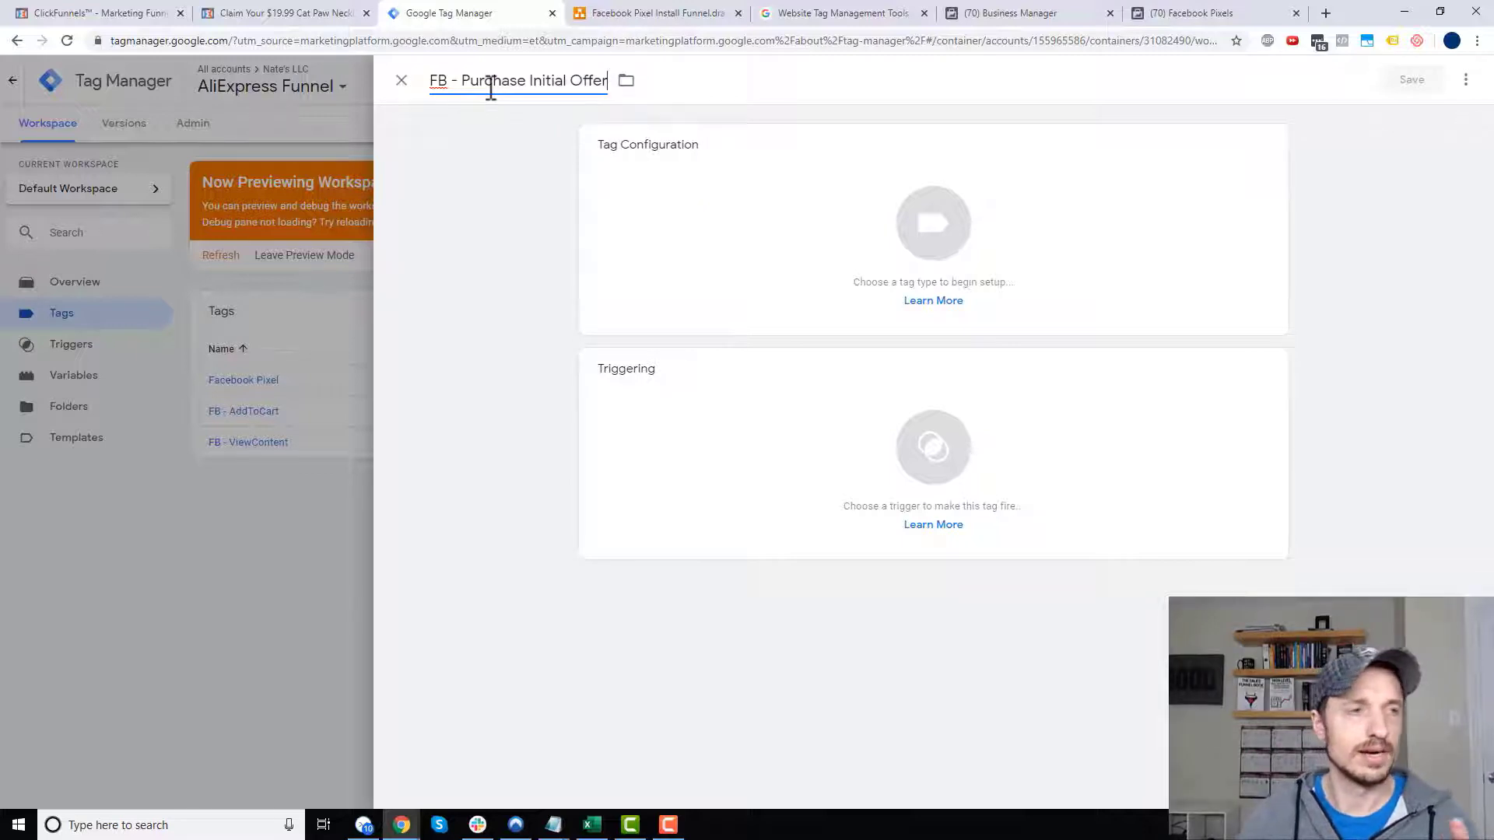
click(908, 256)
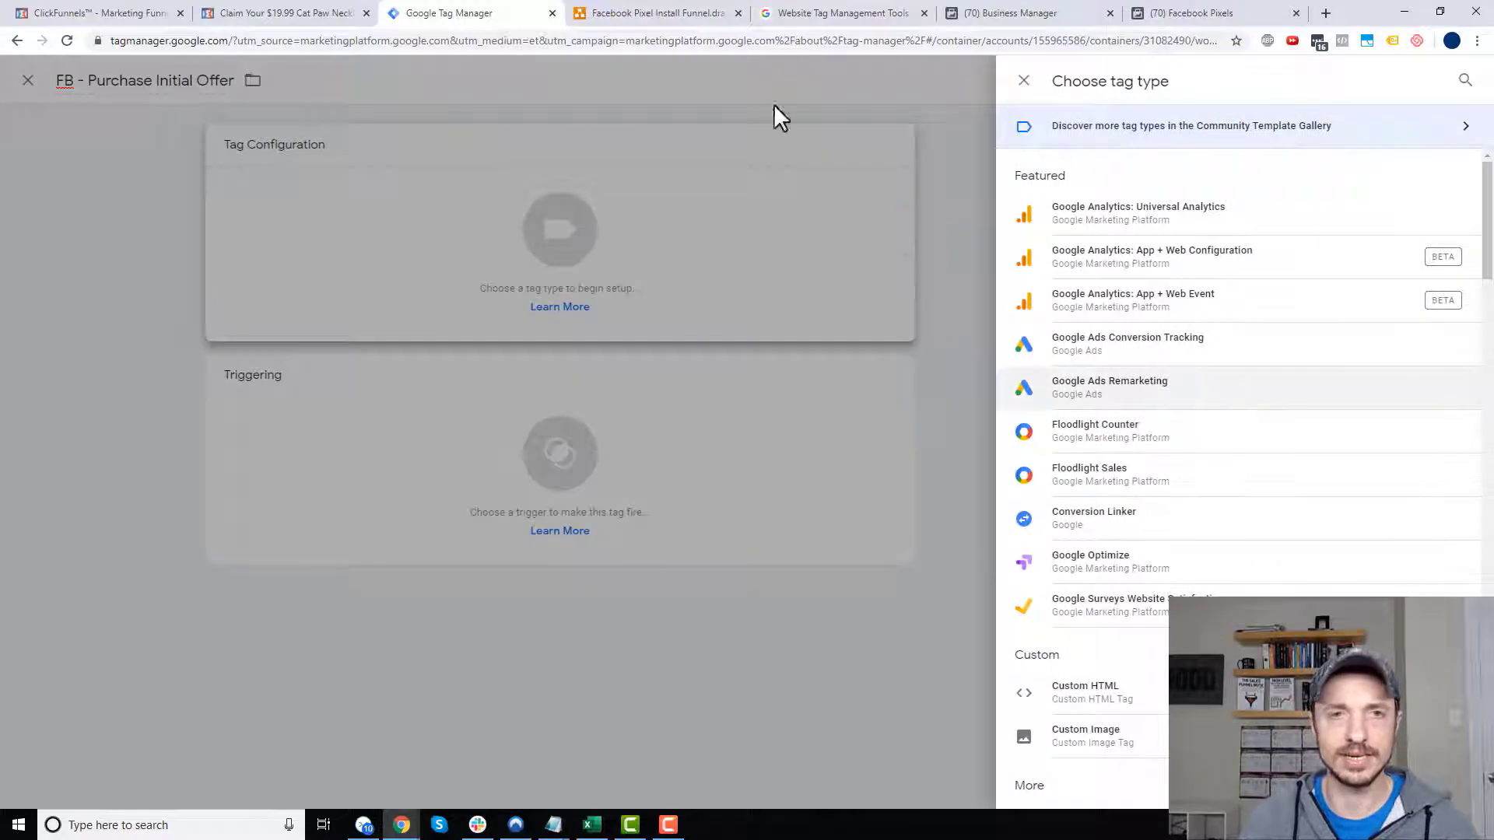
- Expand the Purchase event's code details in Facebook Events Manager
click(1235, 12)
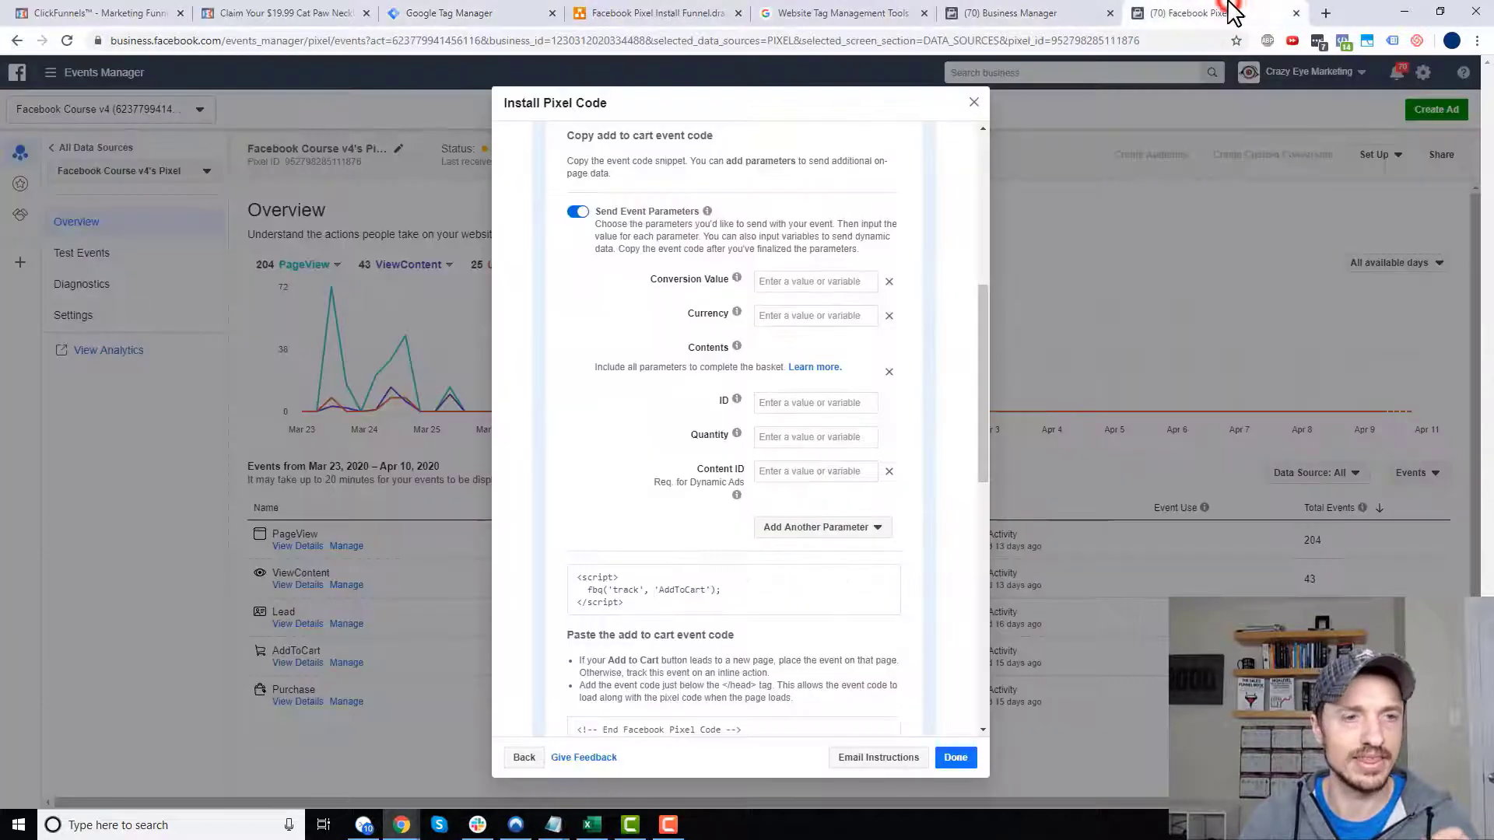
scroll(661, 389, up, 5)
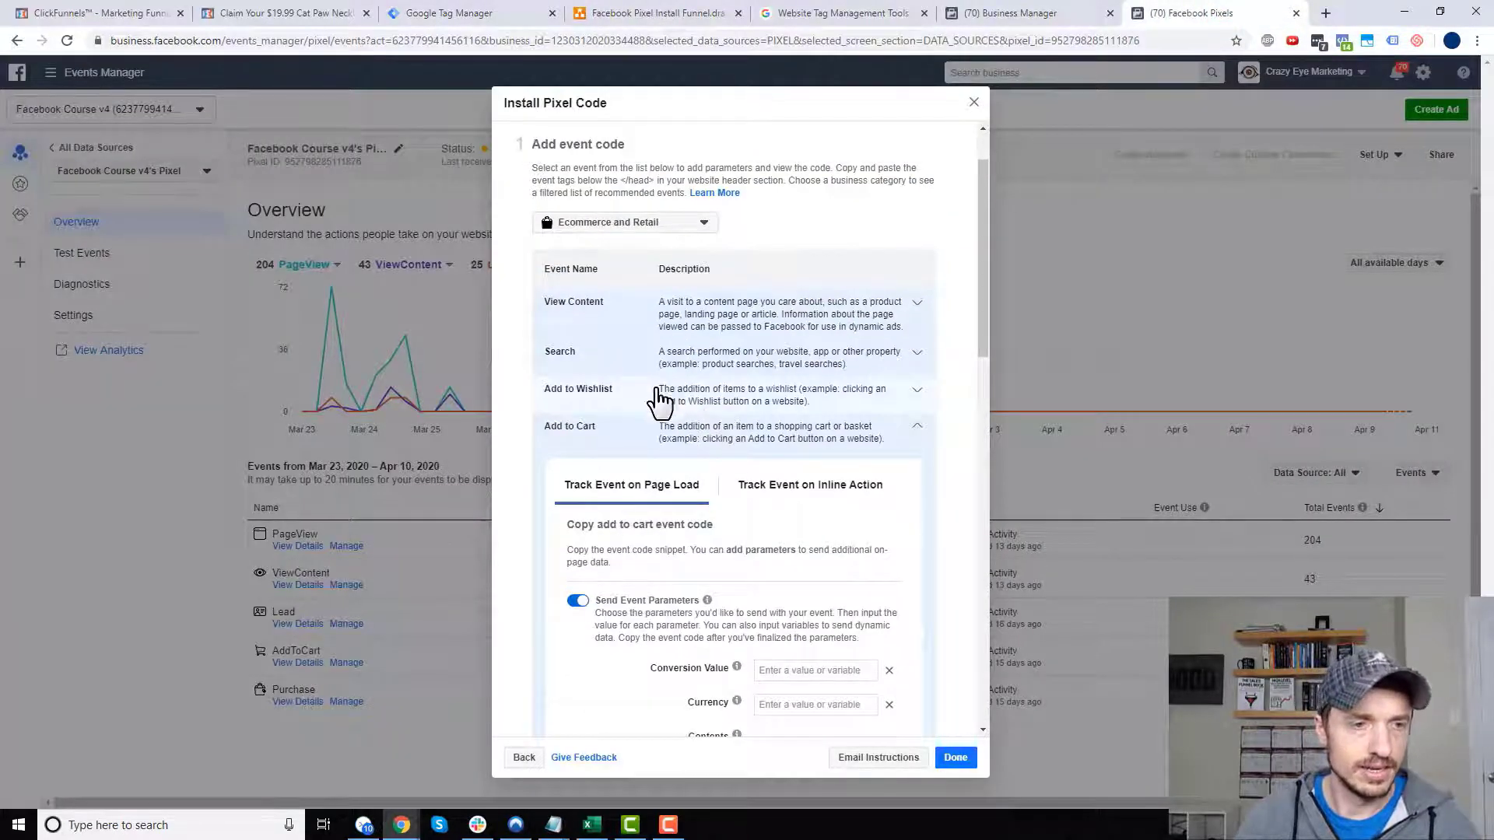
scroll(684, 412, down, 10)
scroll(661, 436, down, 1)
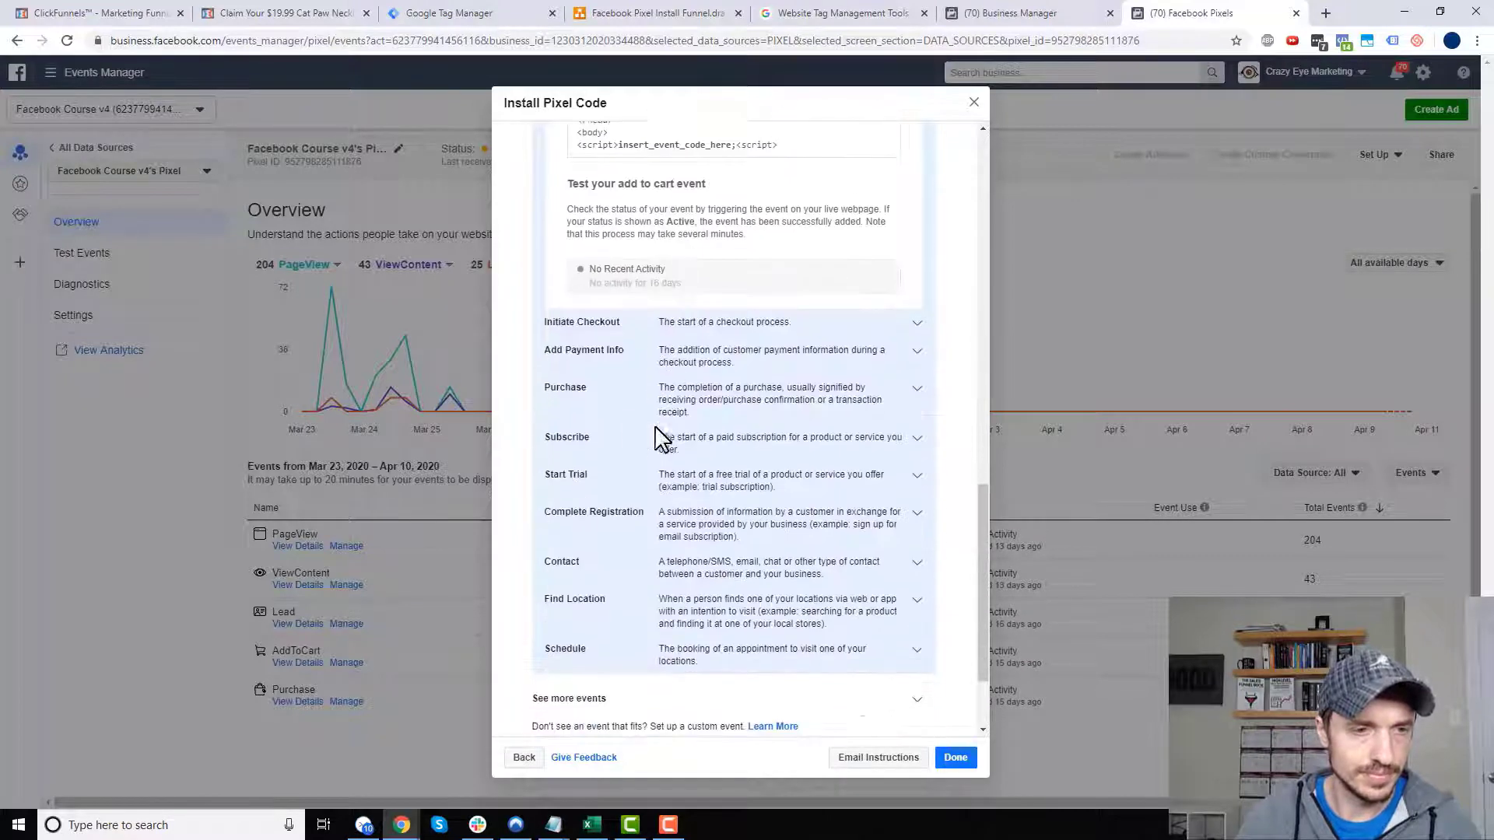
click(580, 387)
scroll(700, 385, down, 4)
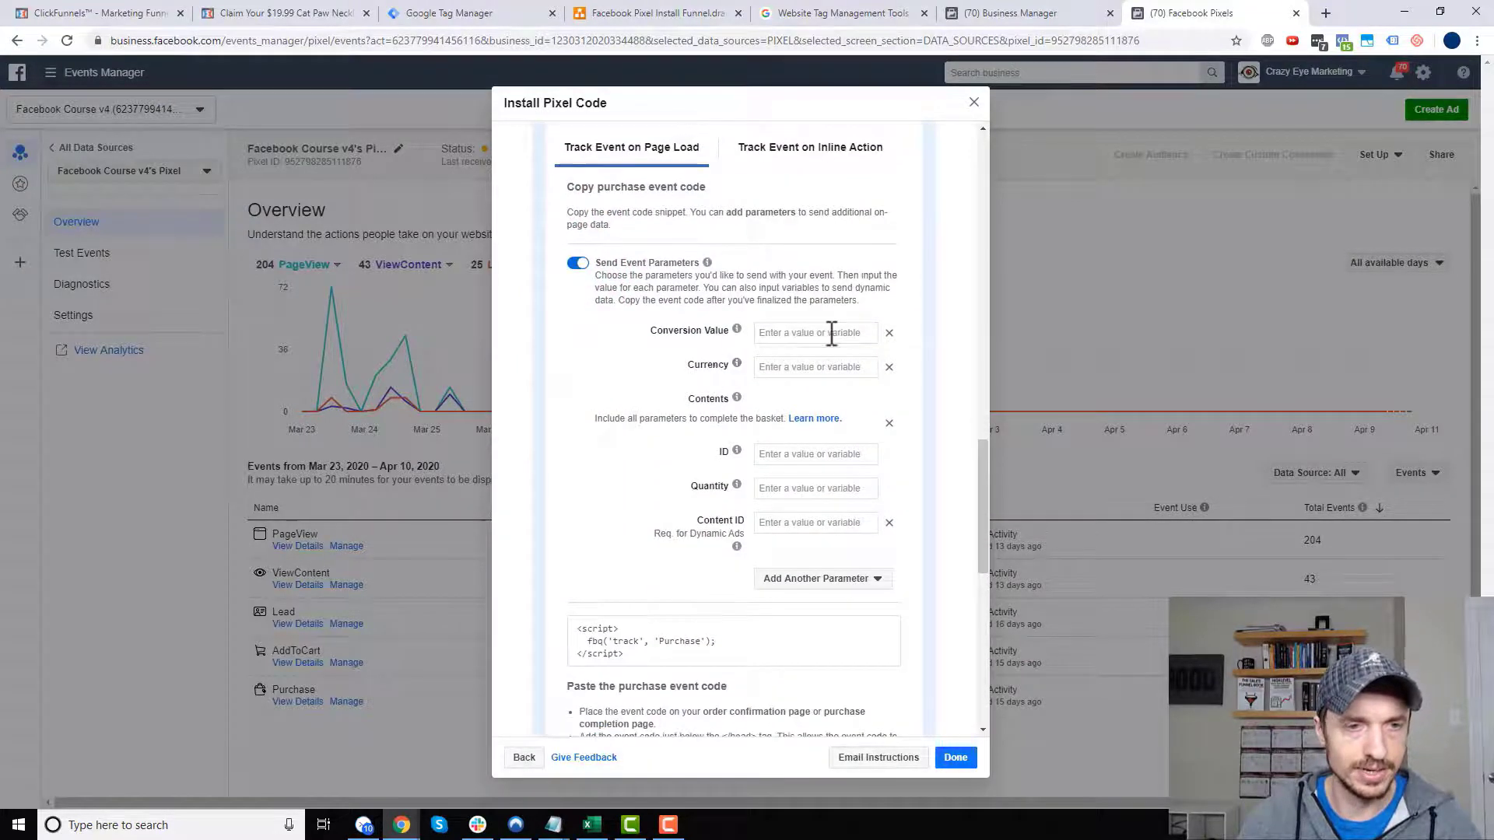
- Set conversion value 15 and currency USD, then copy the Purchase event code
click(827, 334)
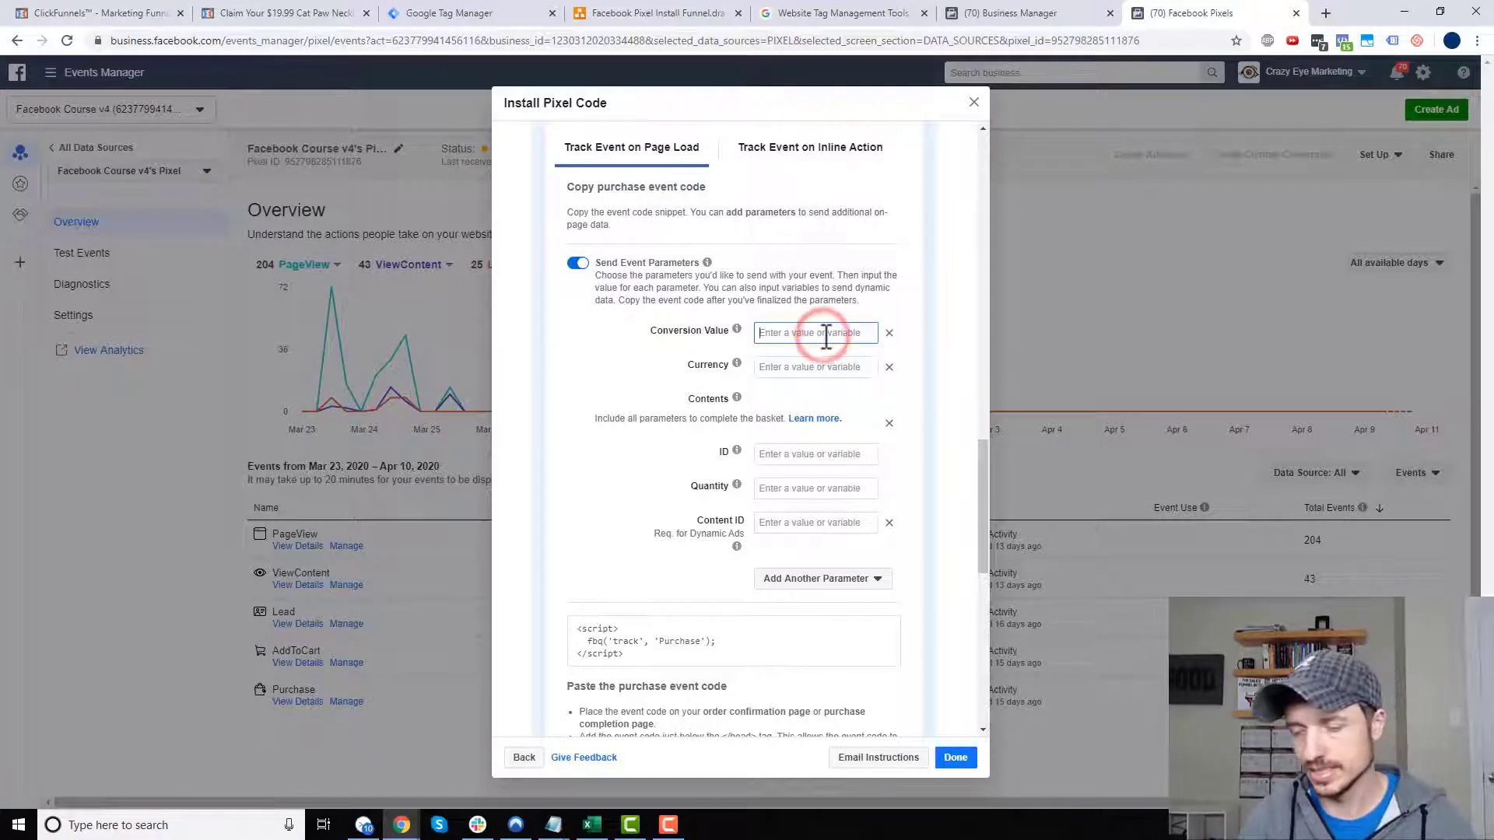
text(15)
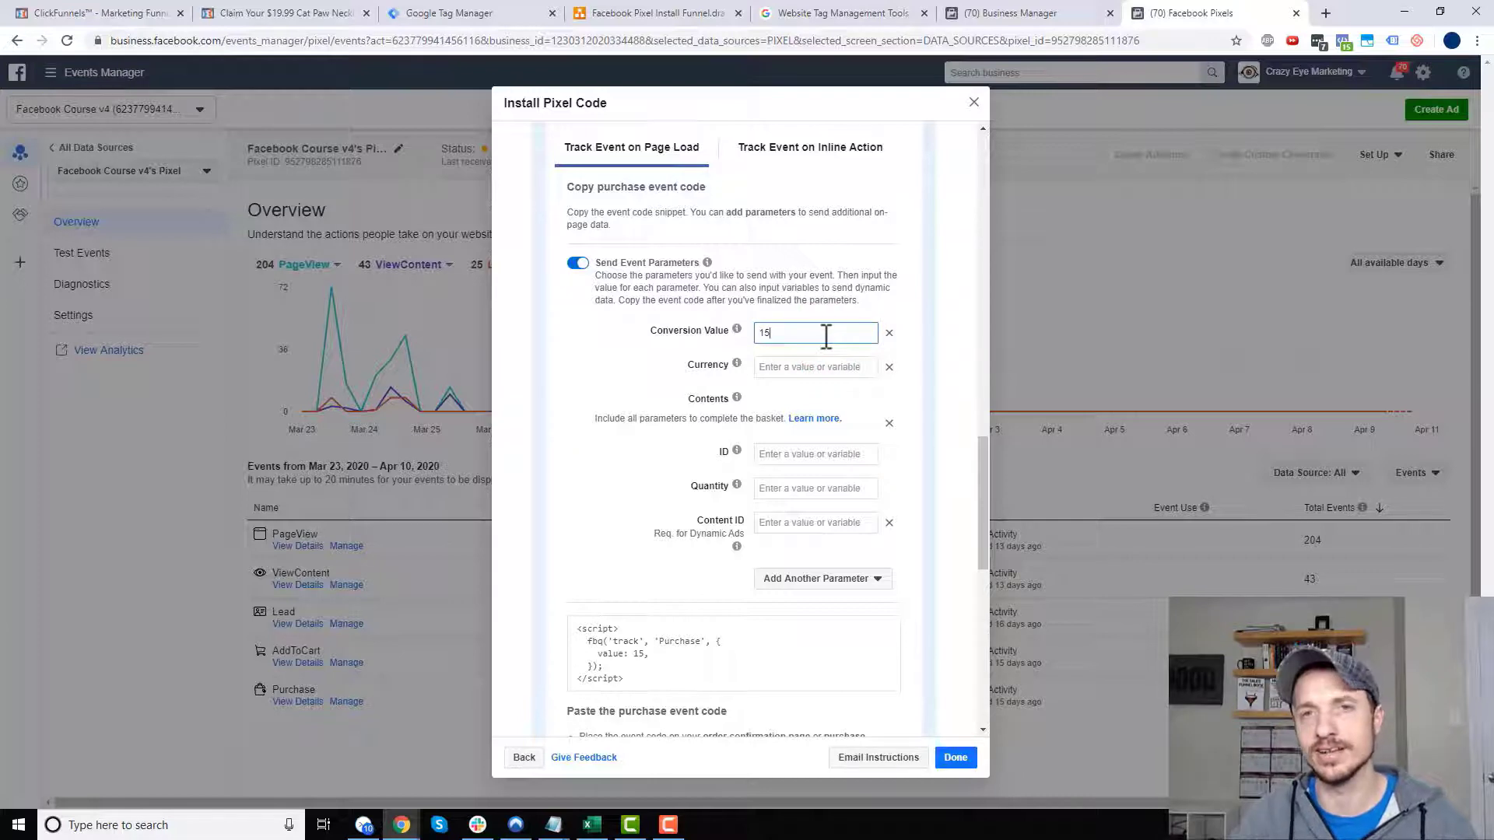
click(834, 367)
text(USD)
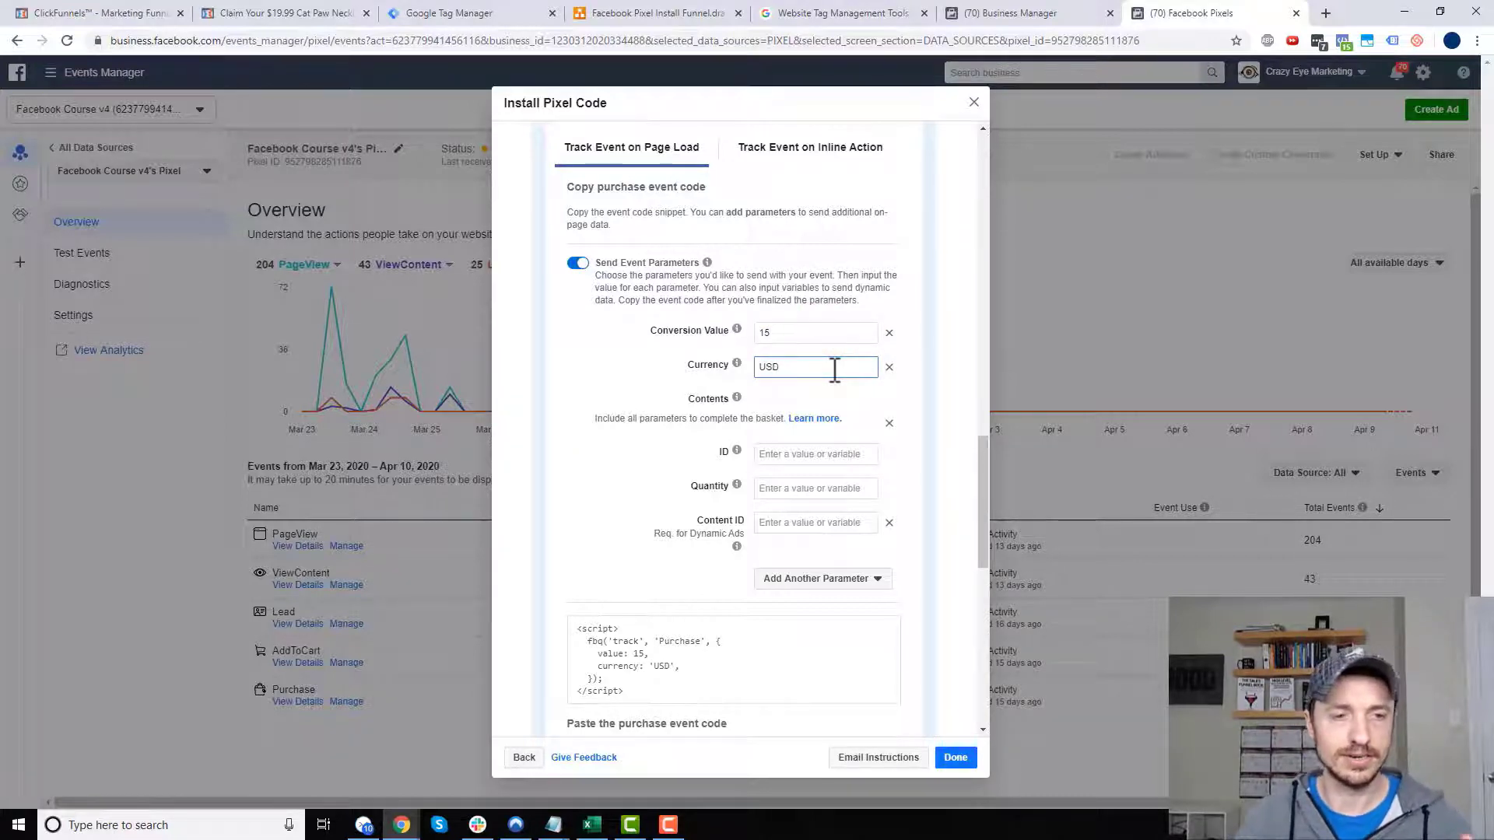
scroll(829, 381, down, 3)
mouse_move(692, 464)
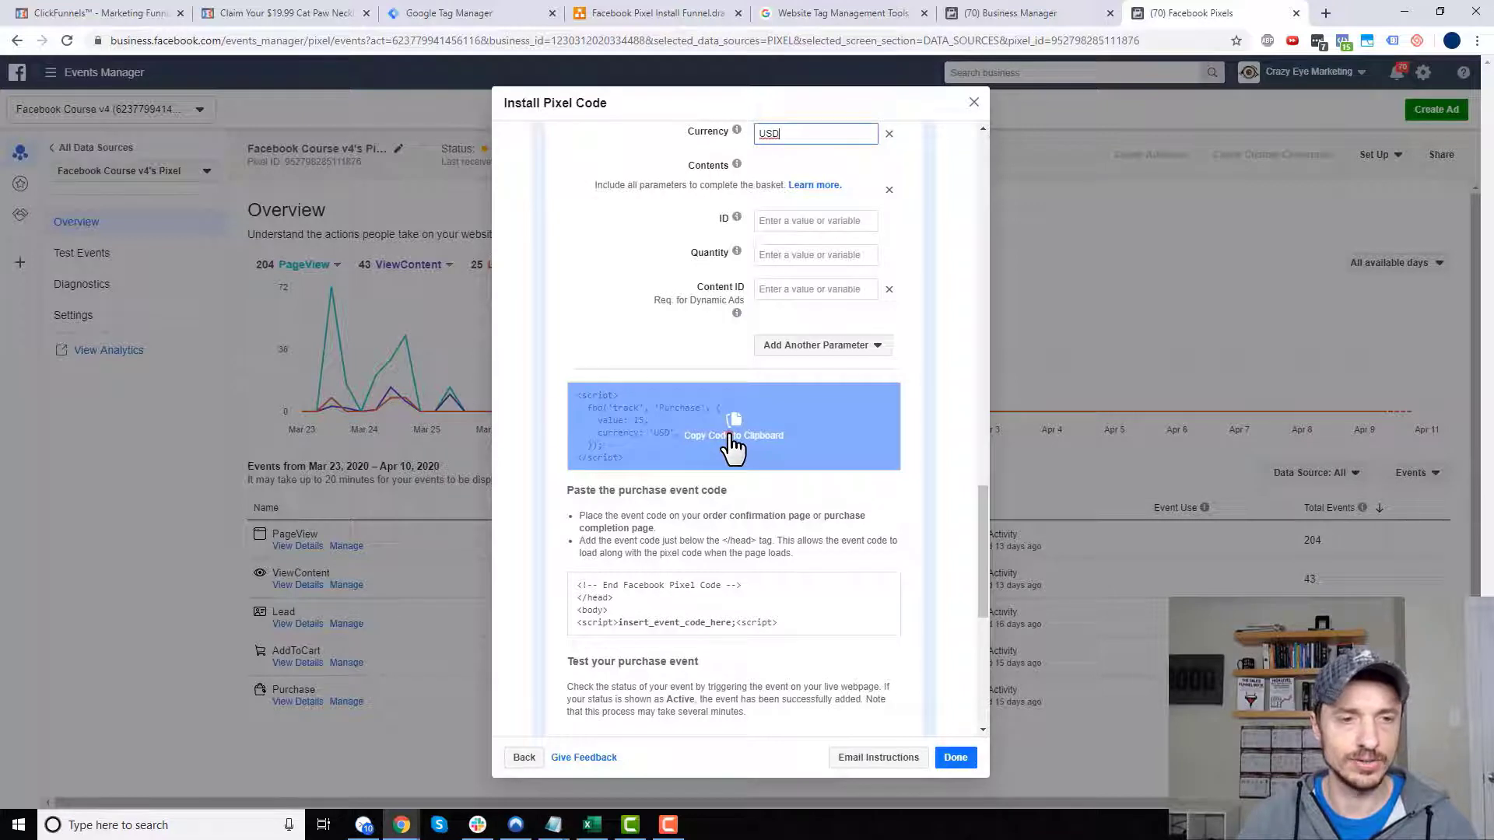
click(732, 437)
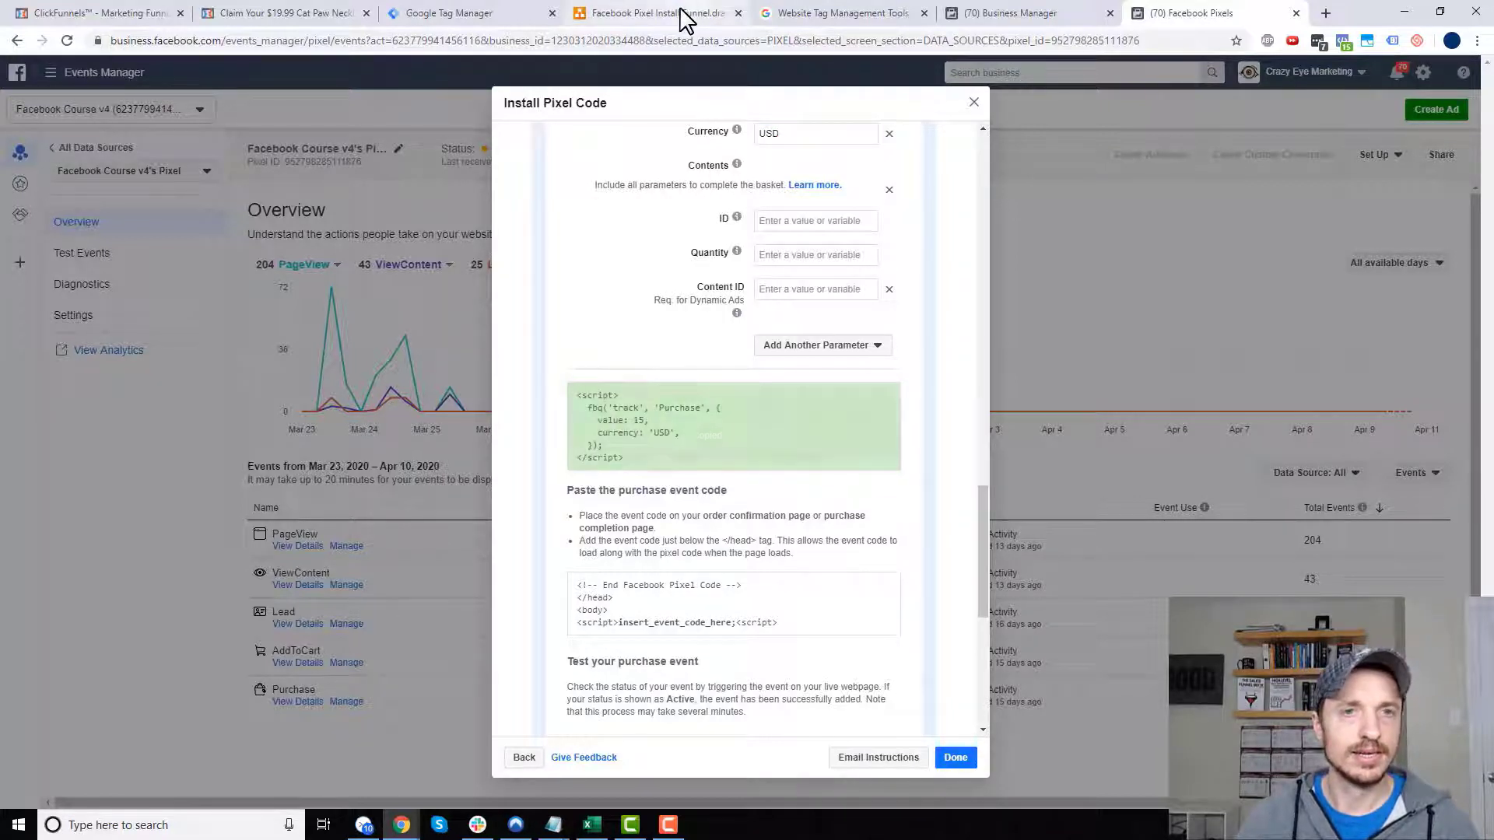
click(491, 13)
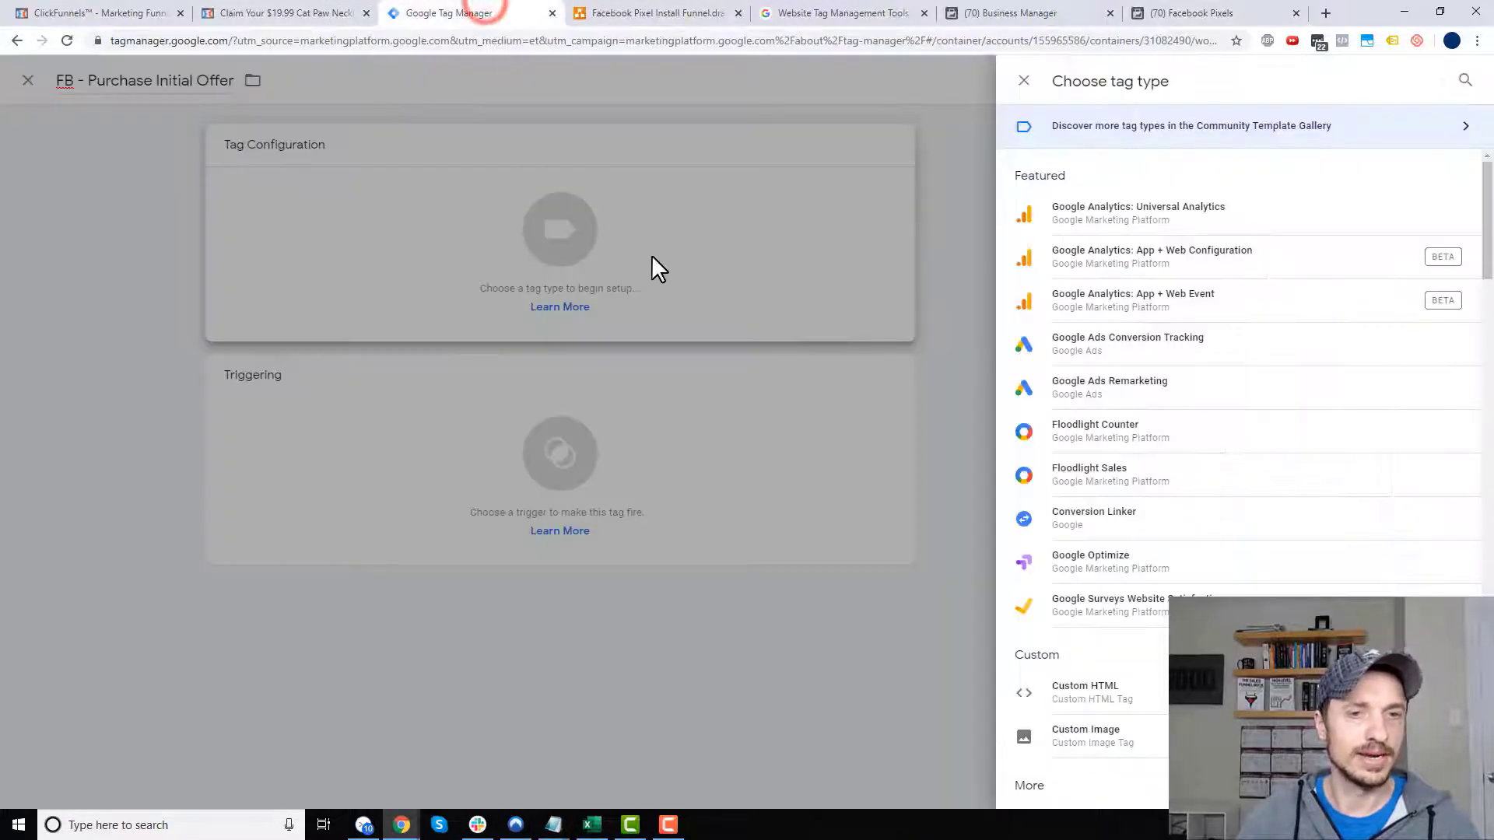
- Make the tag Custom HTML with the pasted Purchase script and save it without a trigger
click(1086, 697)
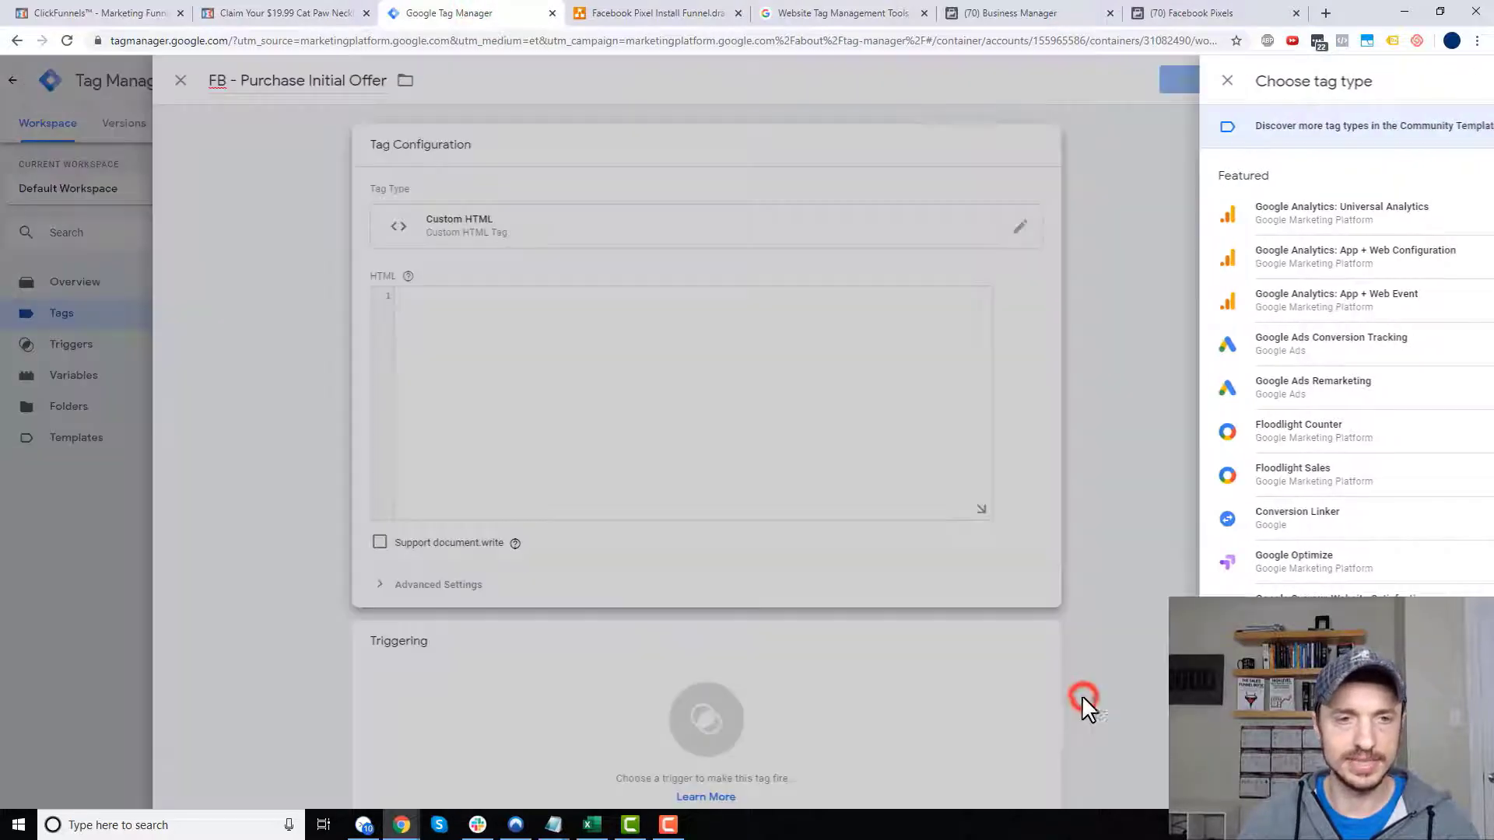
click(739, 313)
key(ctrl+v)
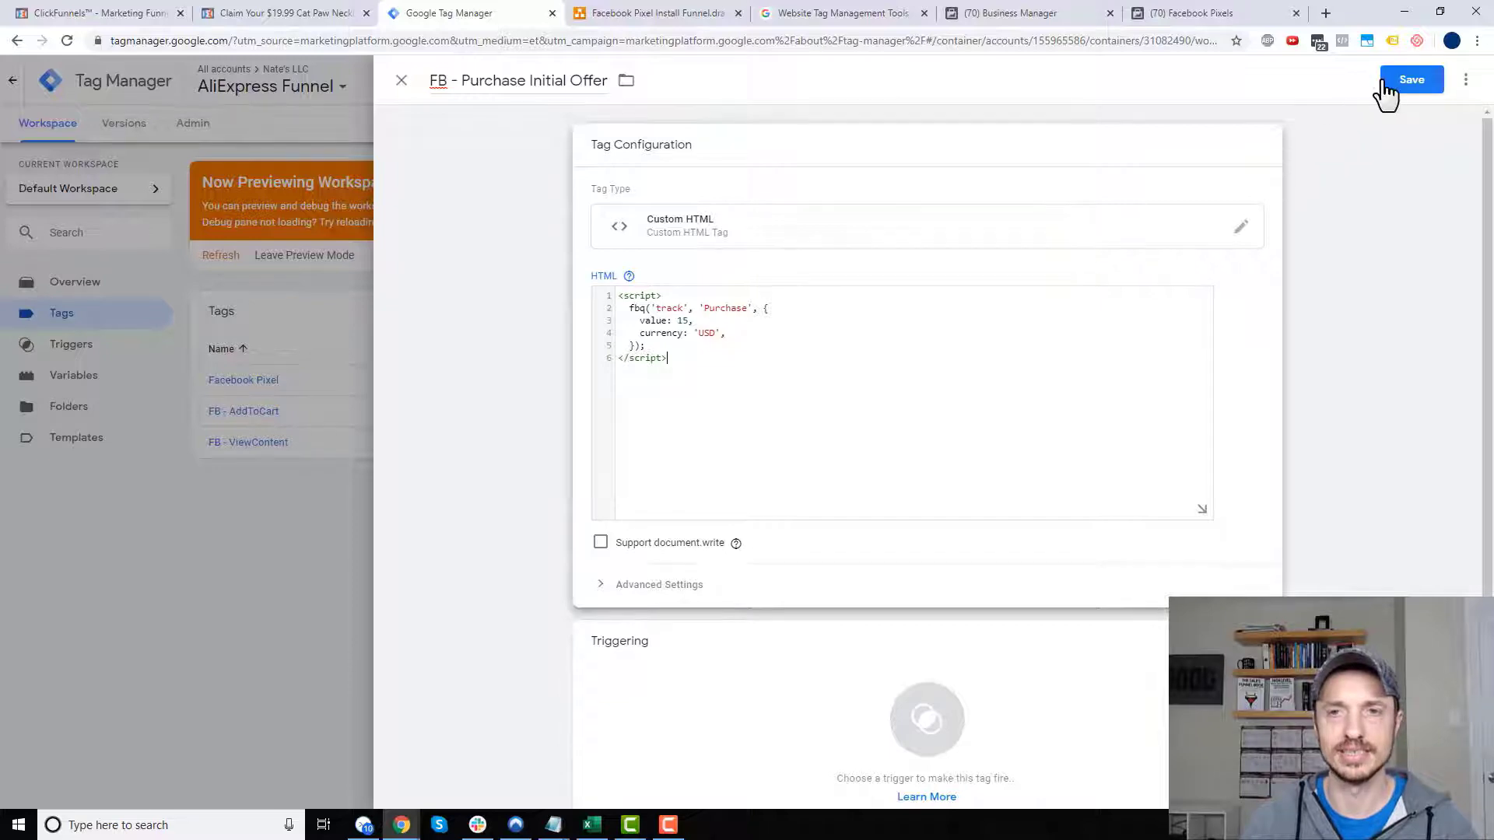
click(1387, 85)
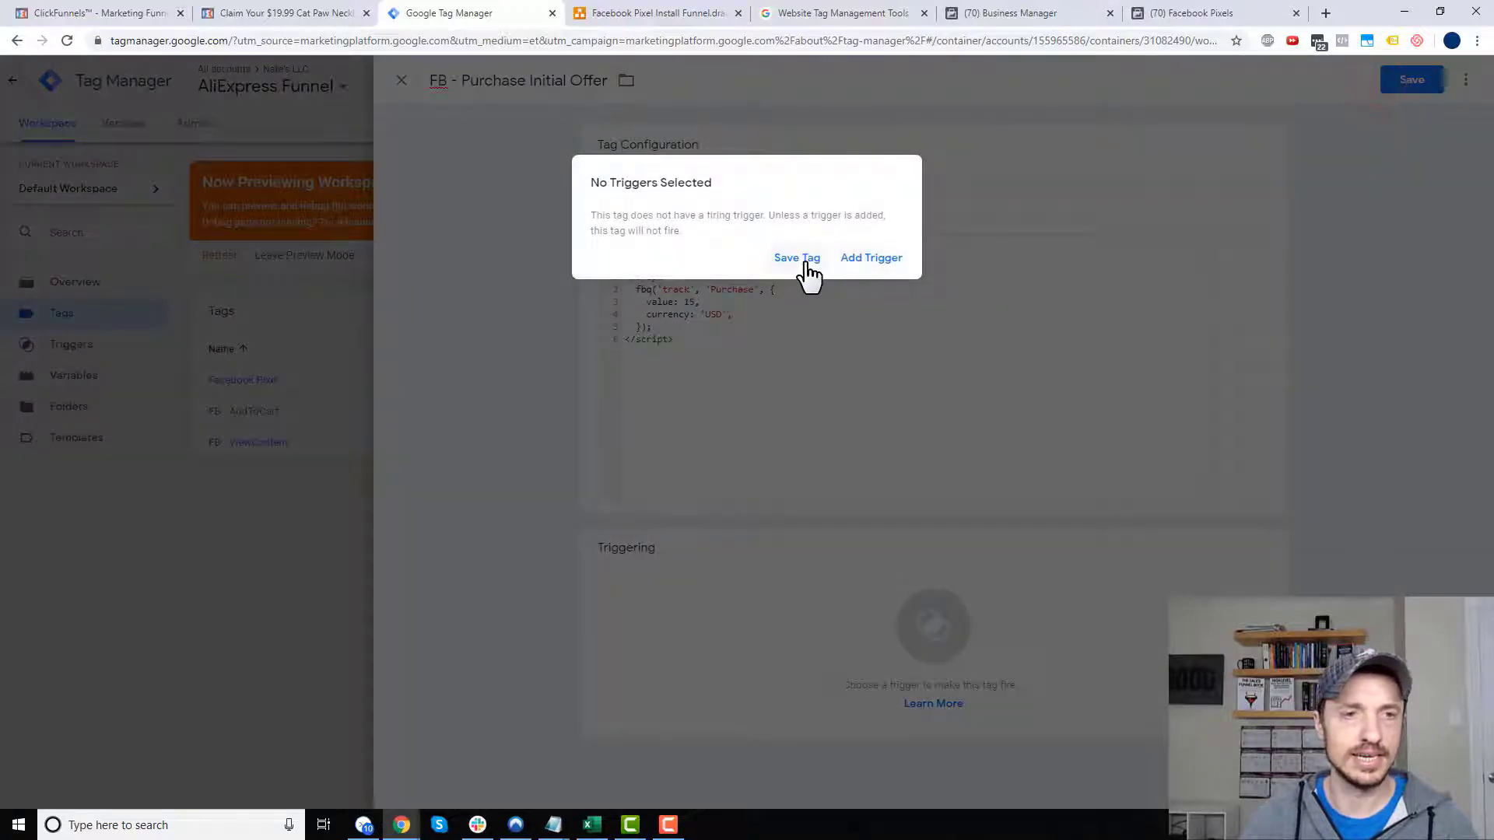
click(805, 263)
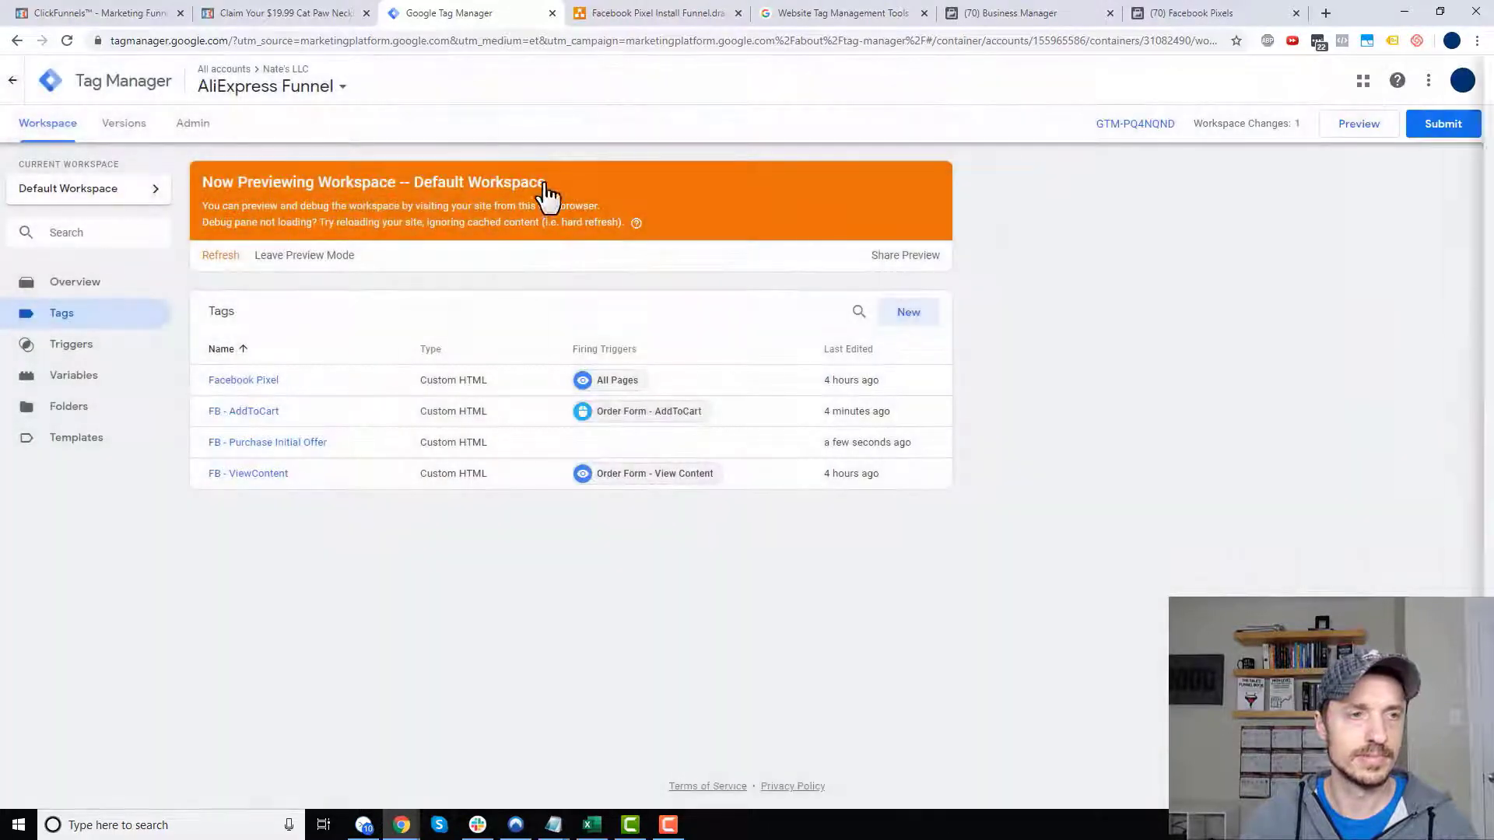
- Create a new trigger named 'OTO 1 - Purchase Initial Offer'
click(88, 347)
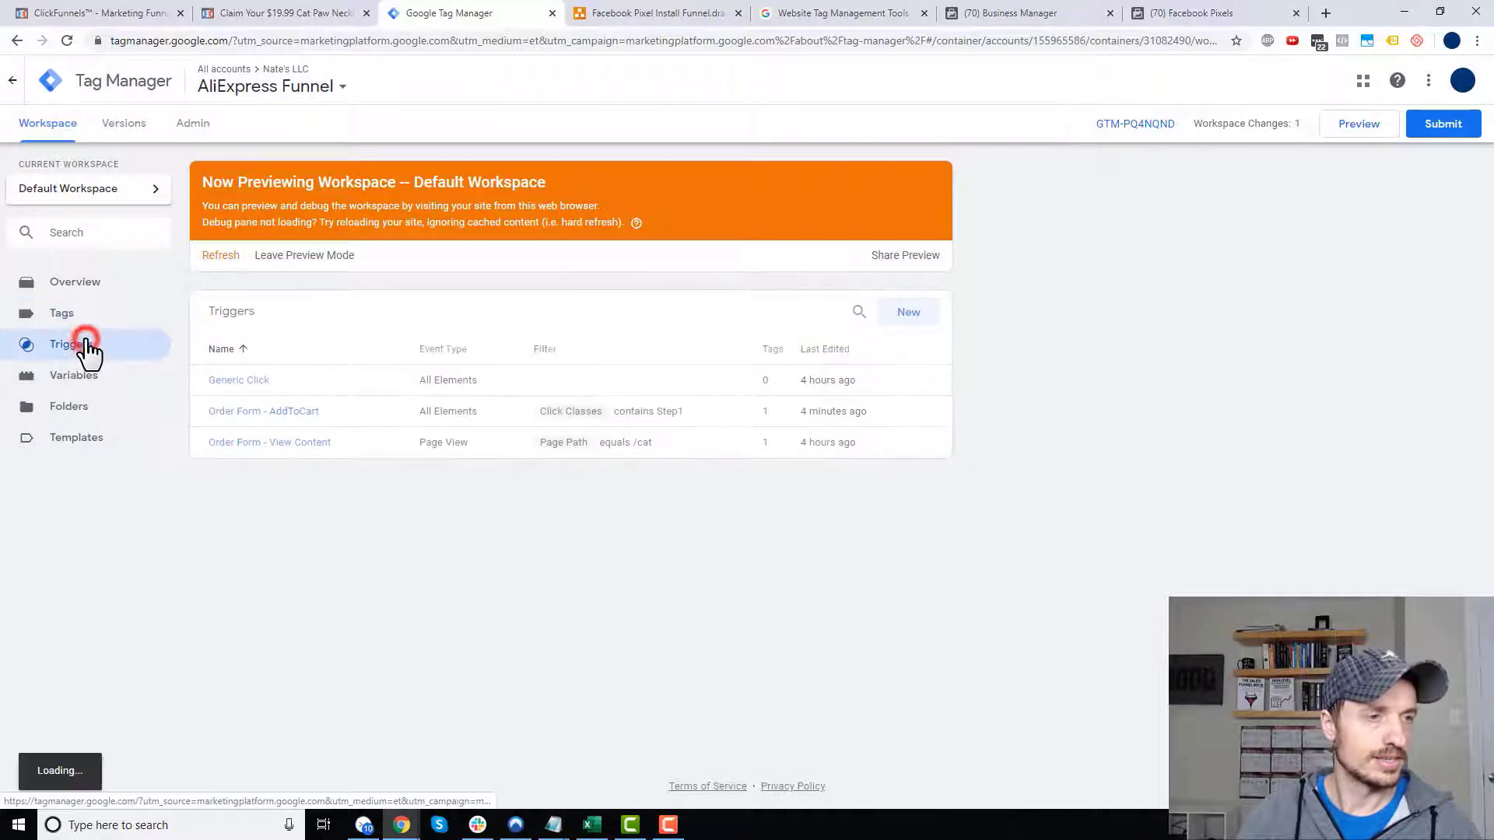
click(917, 316)
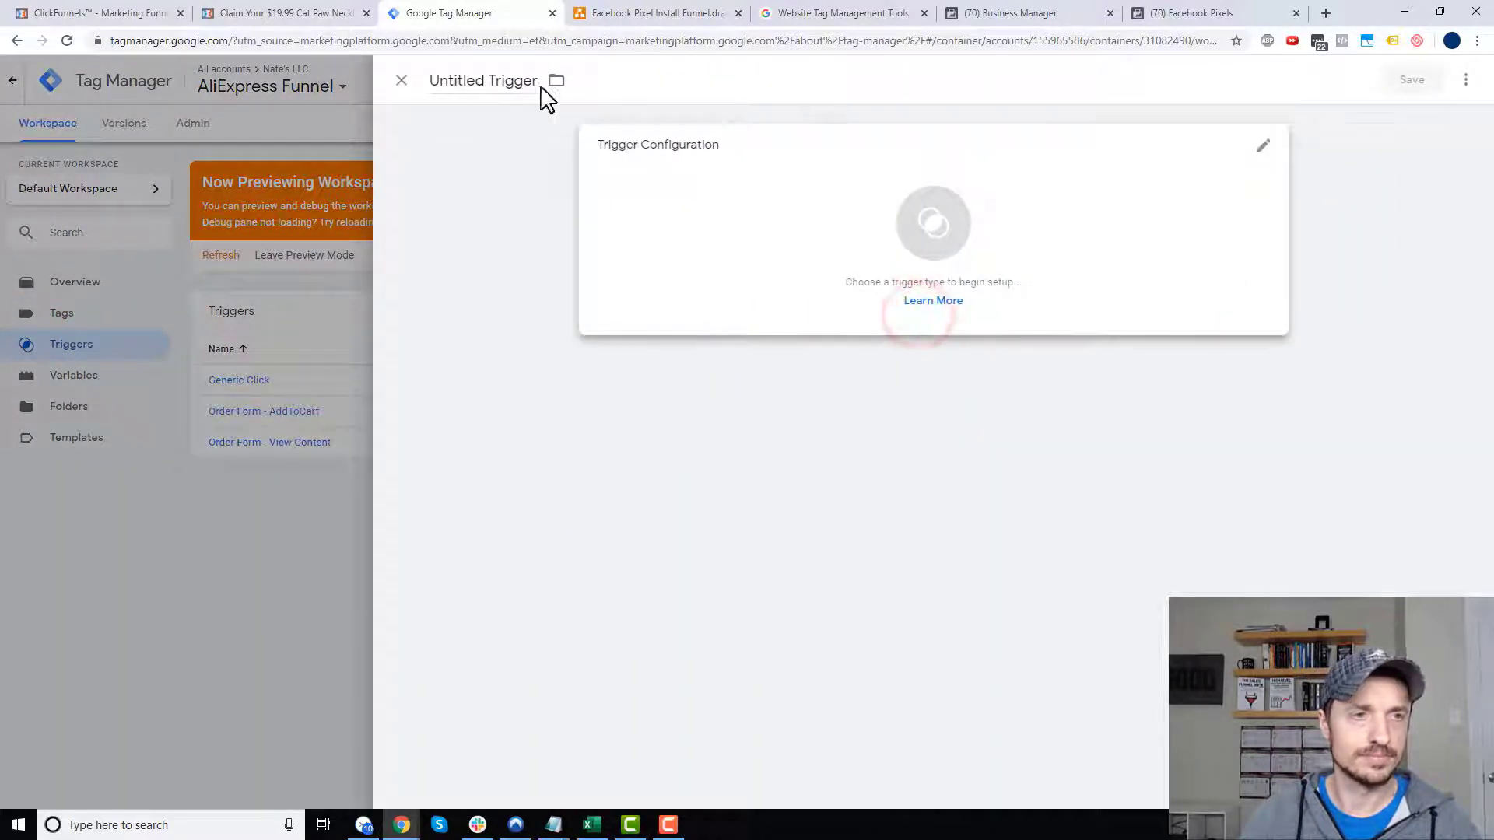
click(495, 80)
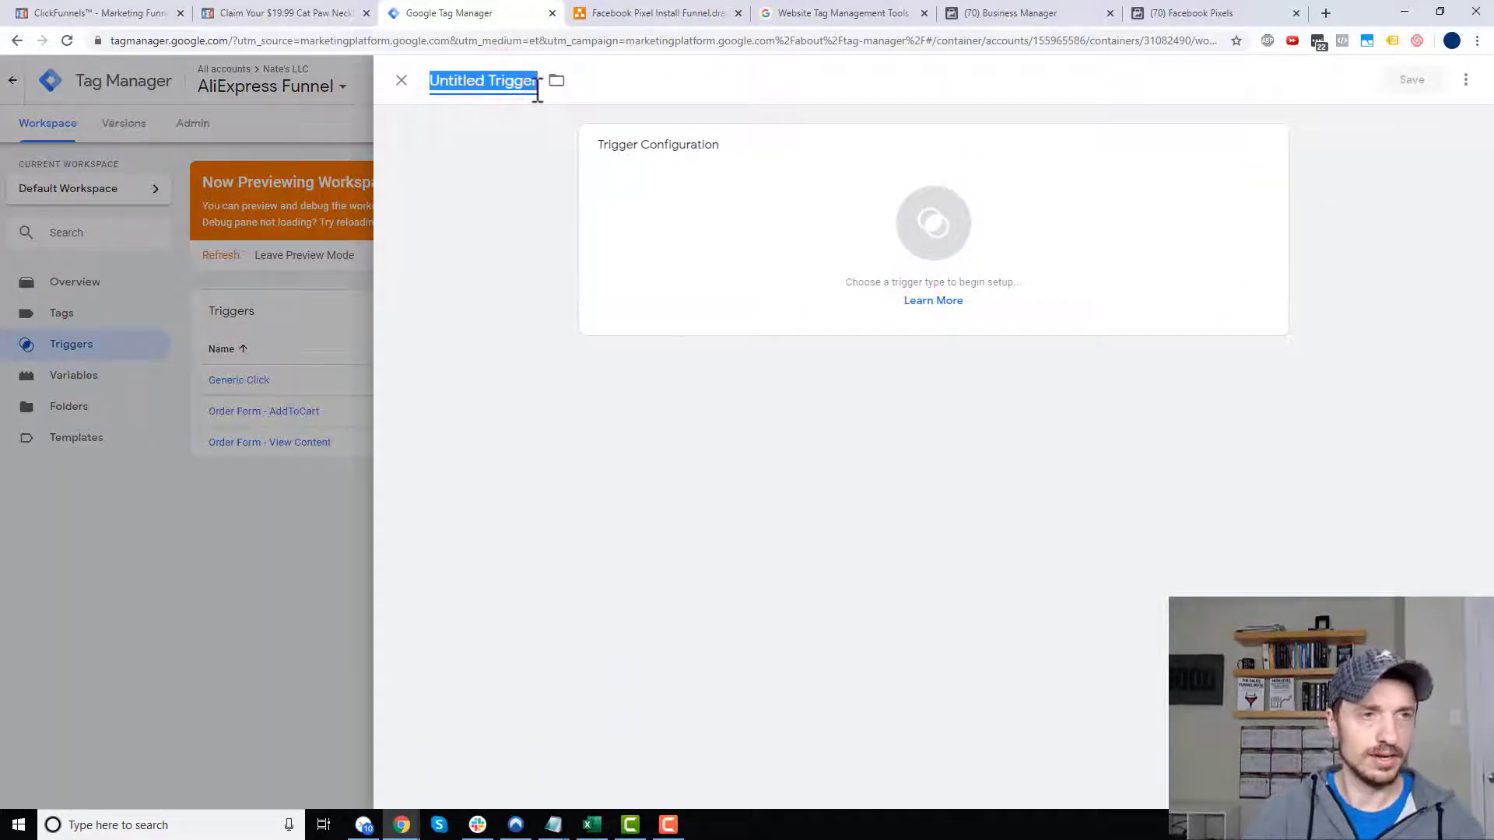
text(OTO 1 - Purchase Initial Offer)
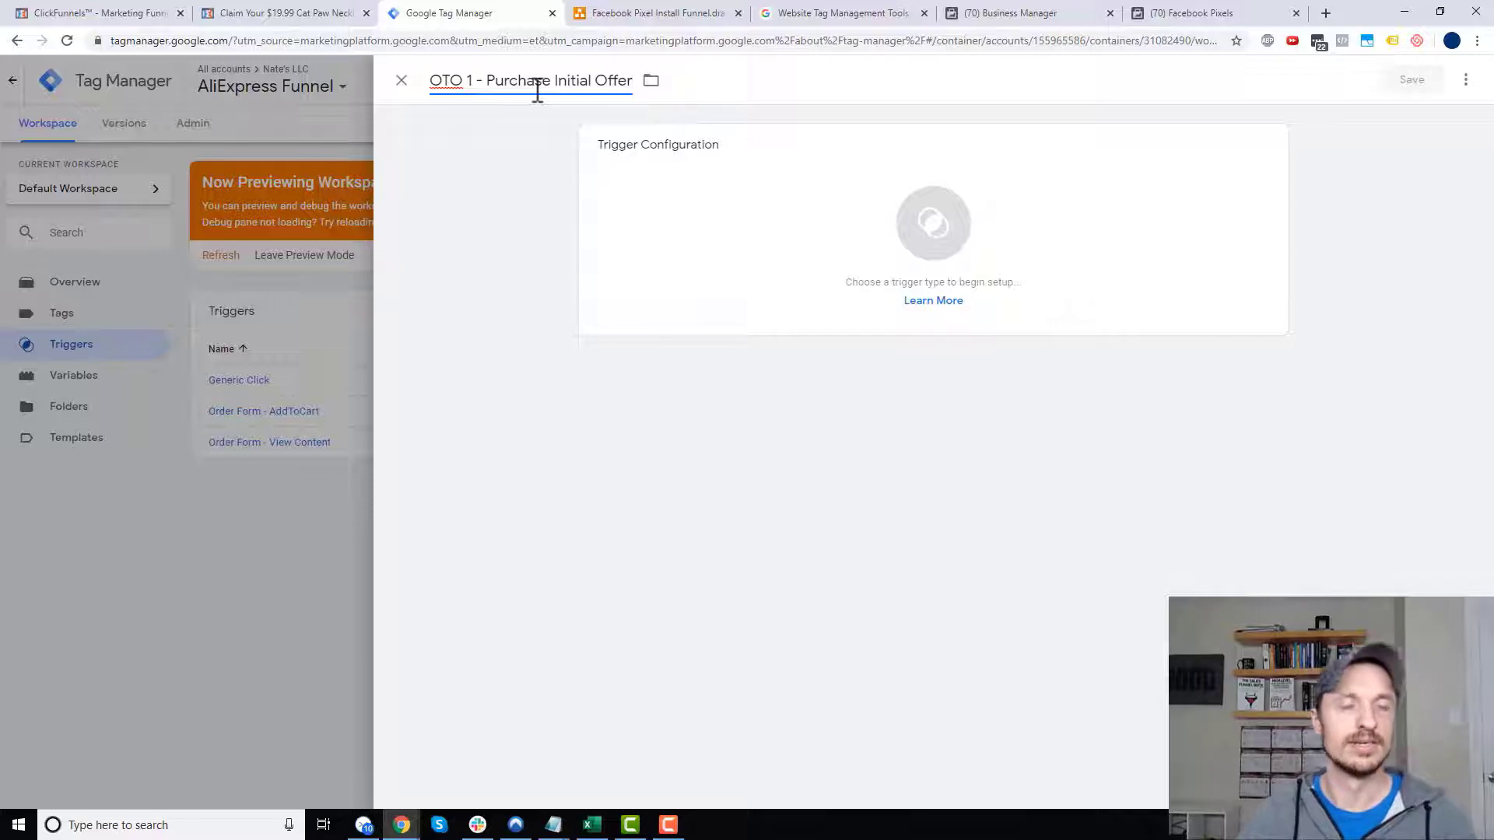
- Make it a Page View trigger firing on Some Page Views and open the variable list
click(938, 254)
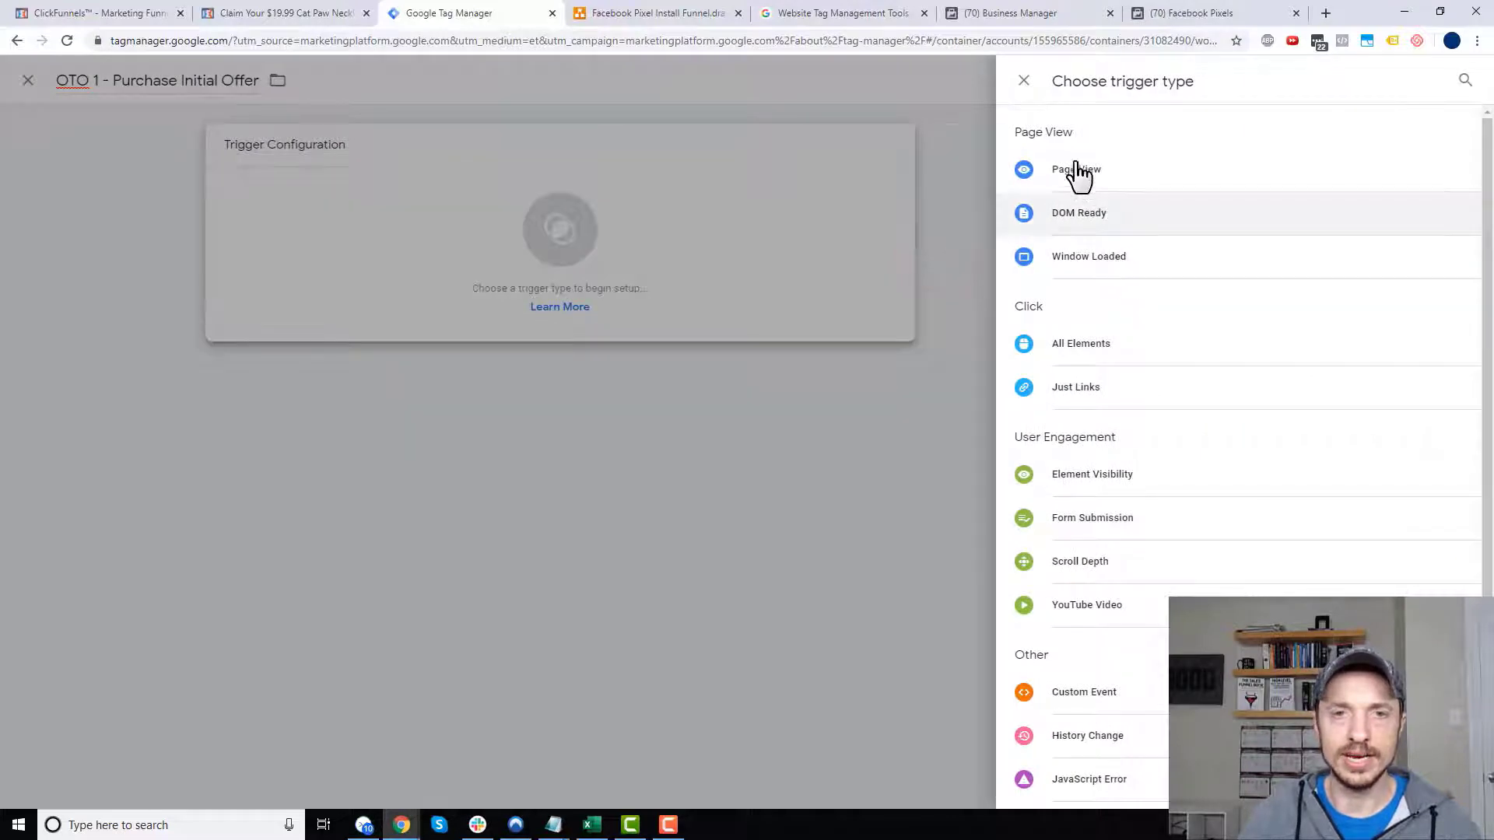
click(1082, 175)
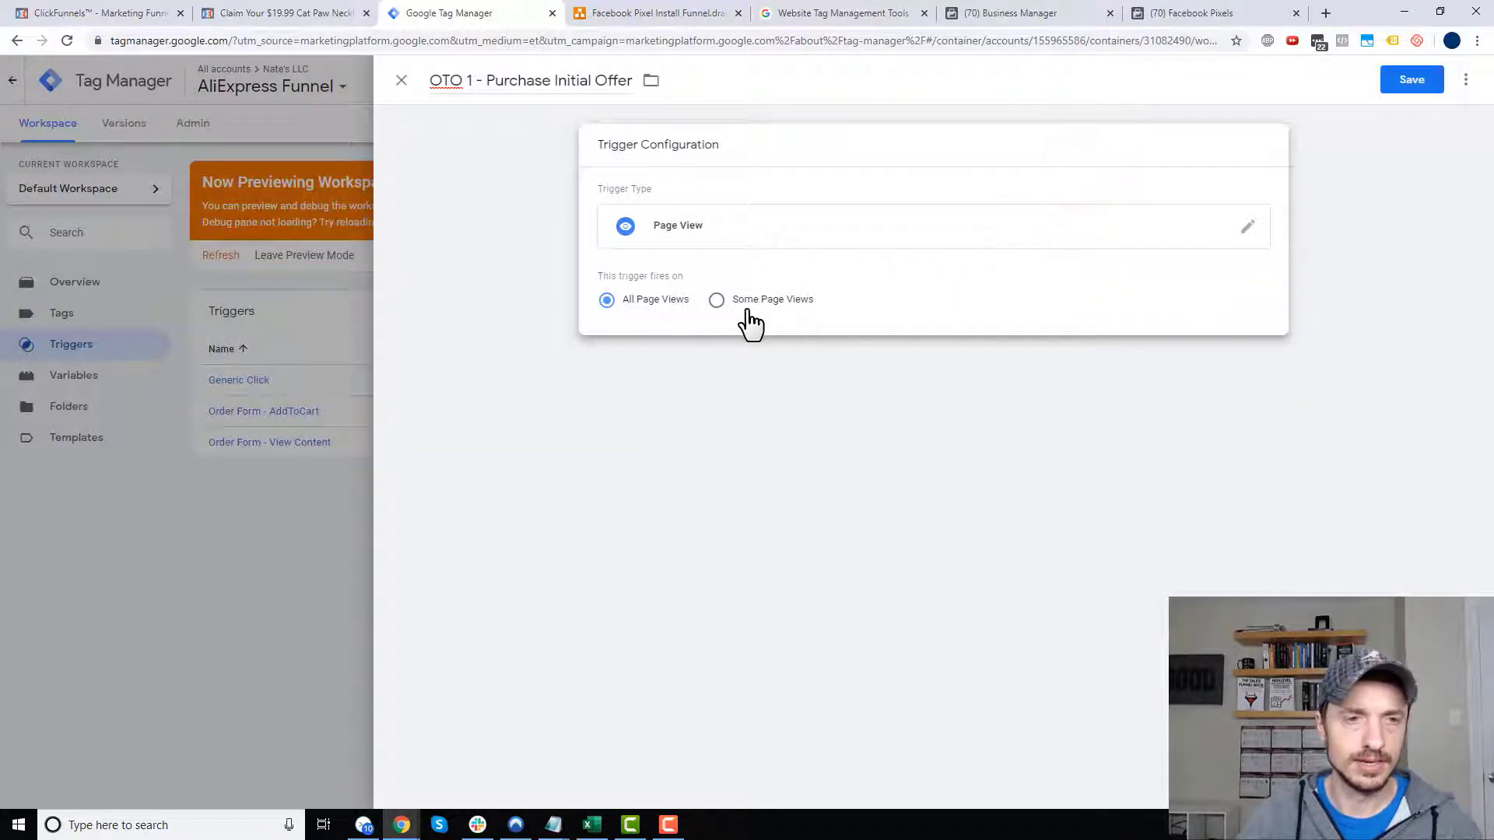
click(752, 302)
click(745, 363)
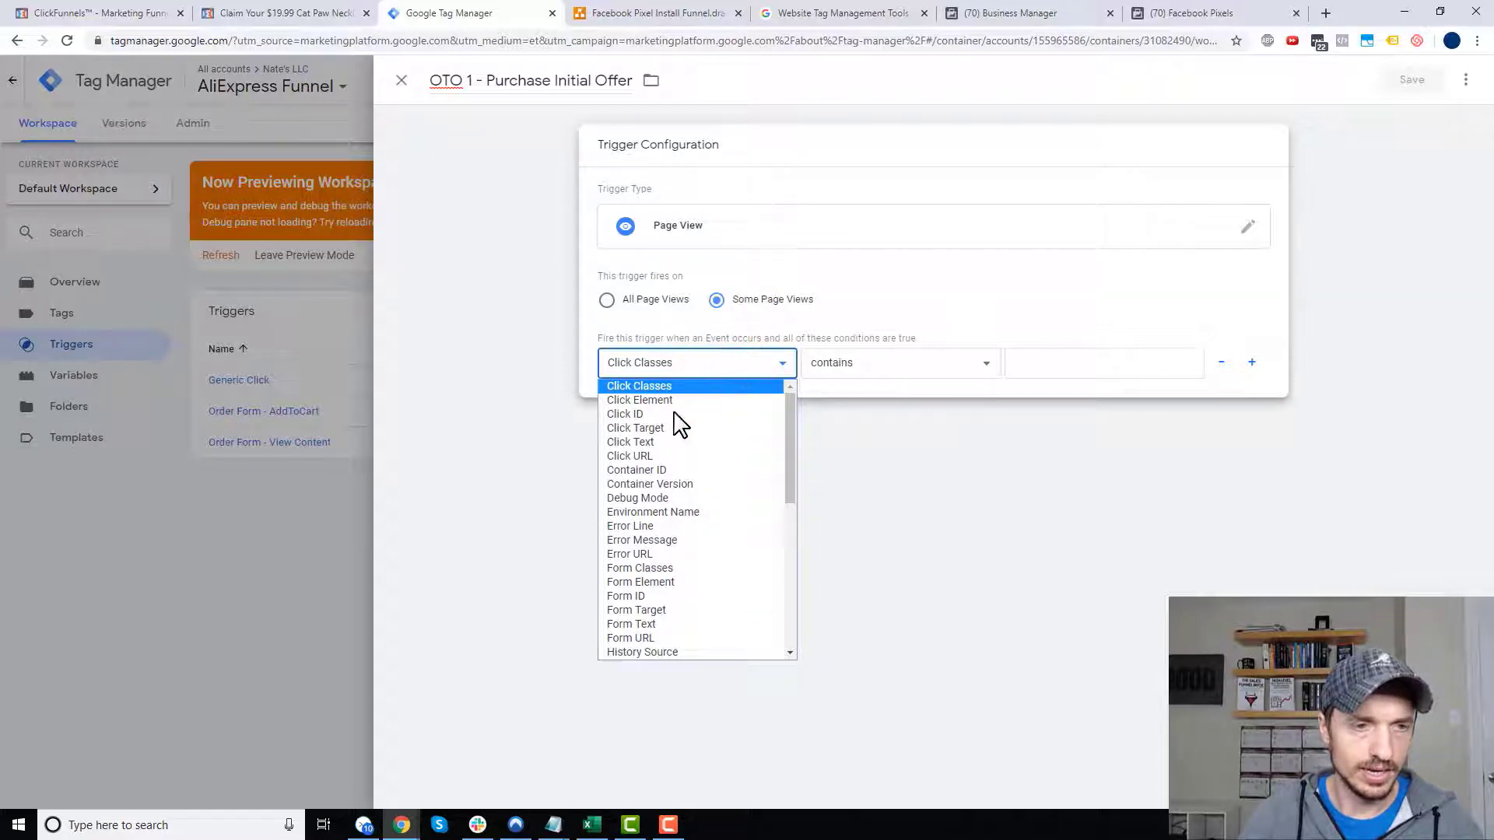
click(311, 13)
click(156, 13)
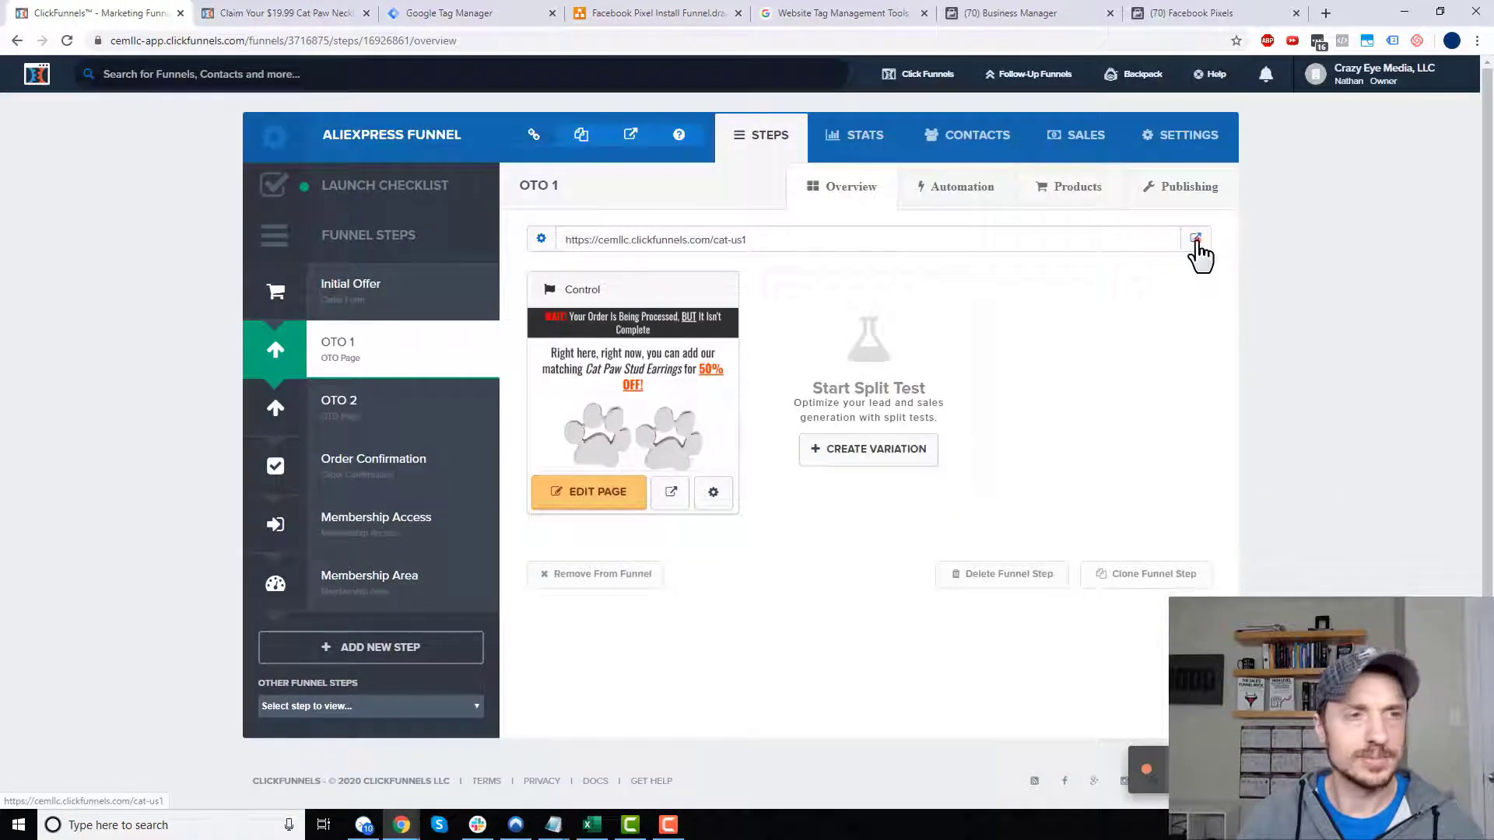
- Open the live cat-us1 page and find its Page Path /cat-us1 in the preview's Page View variables
click(1197, 243)
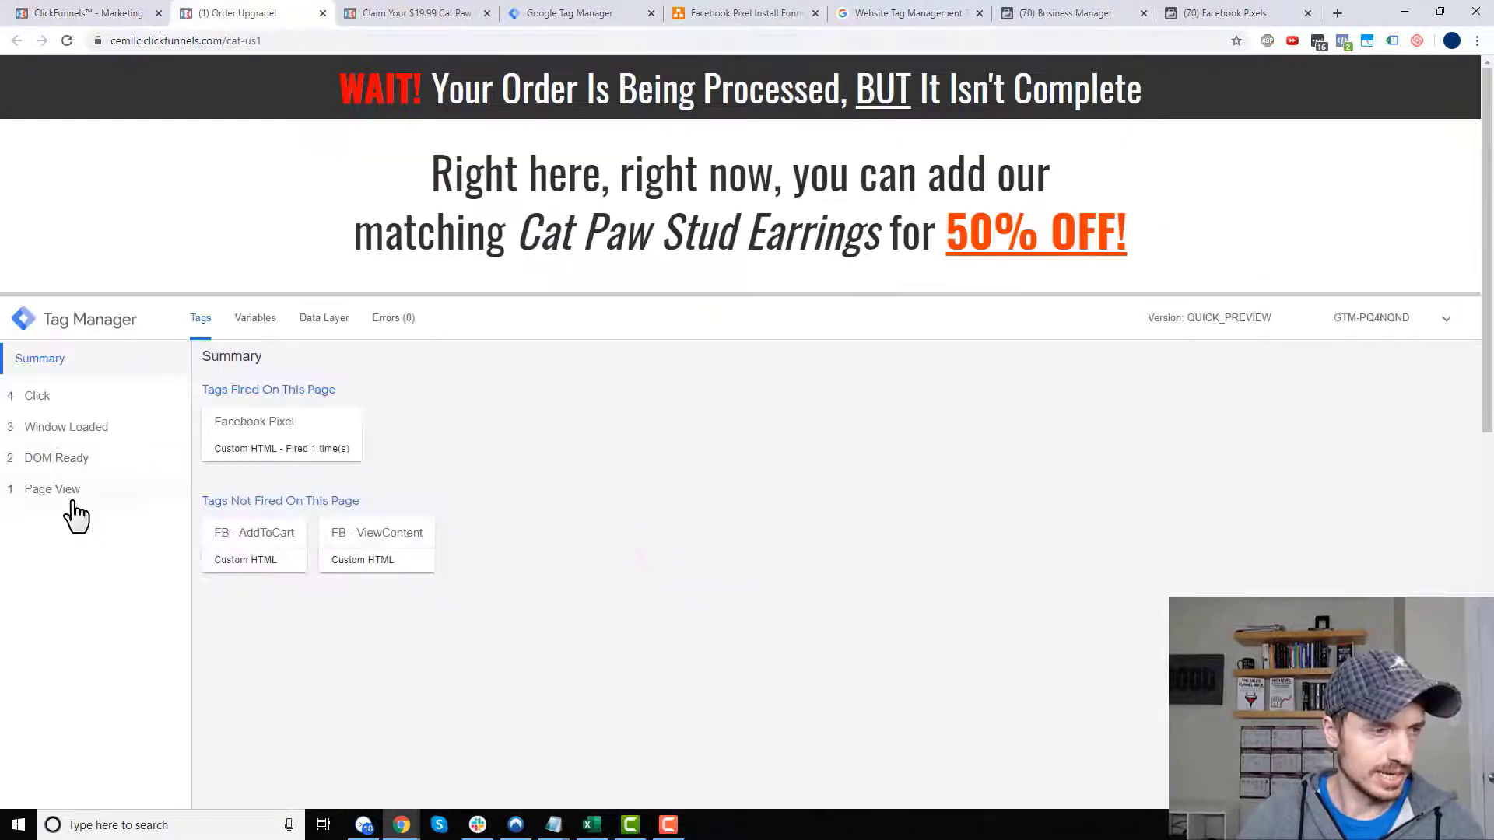
click(67, 490)
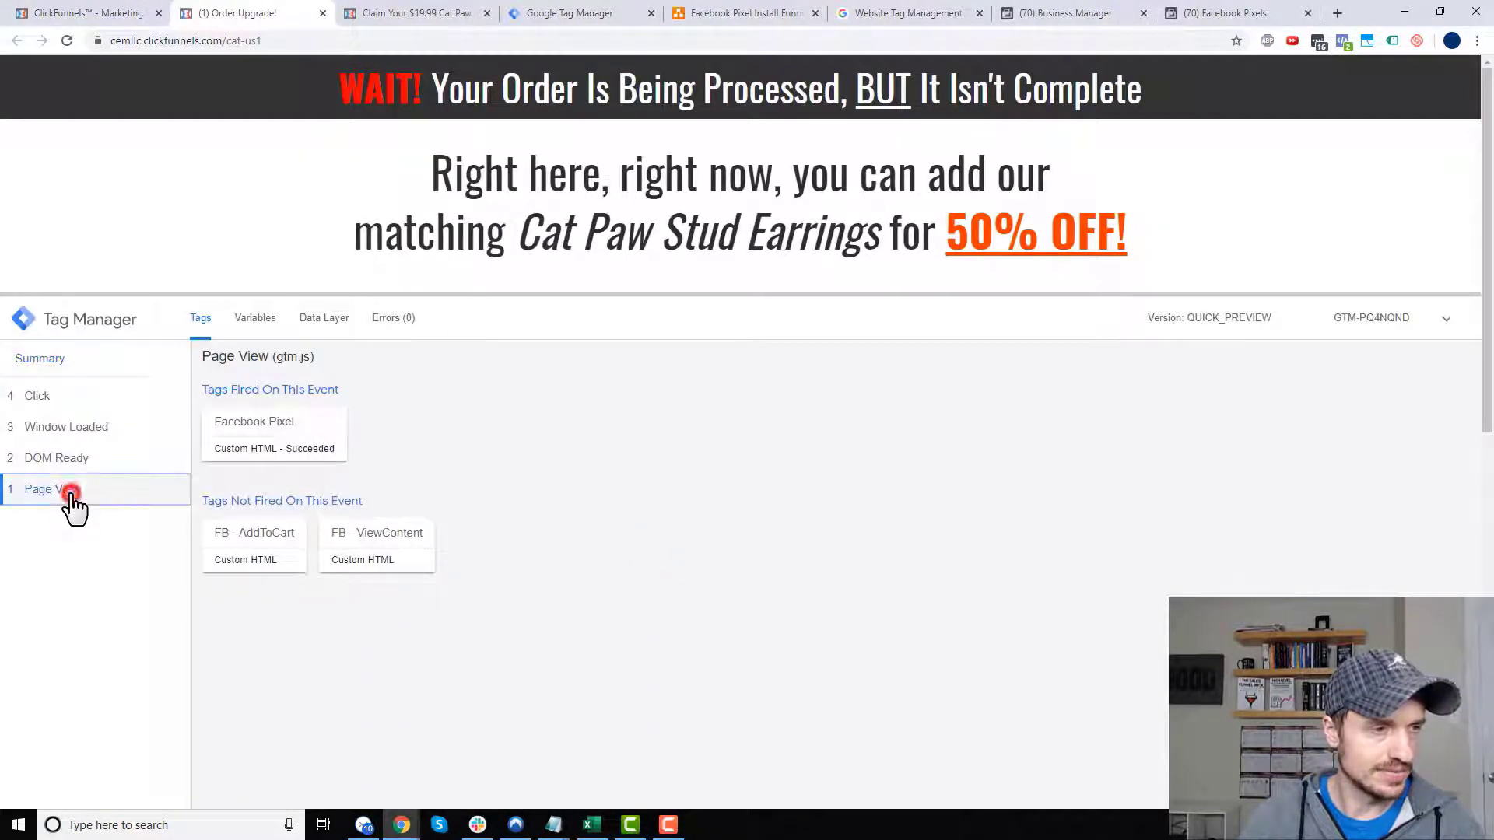
click(256, 317)
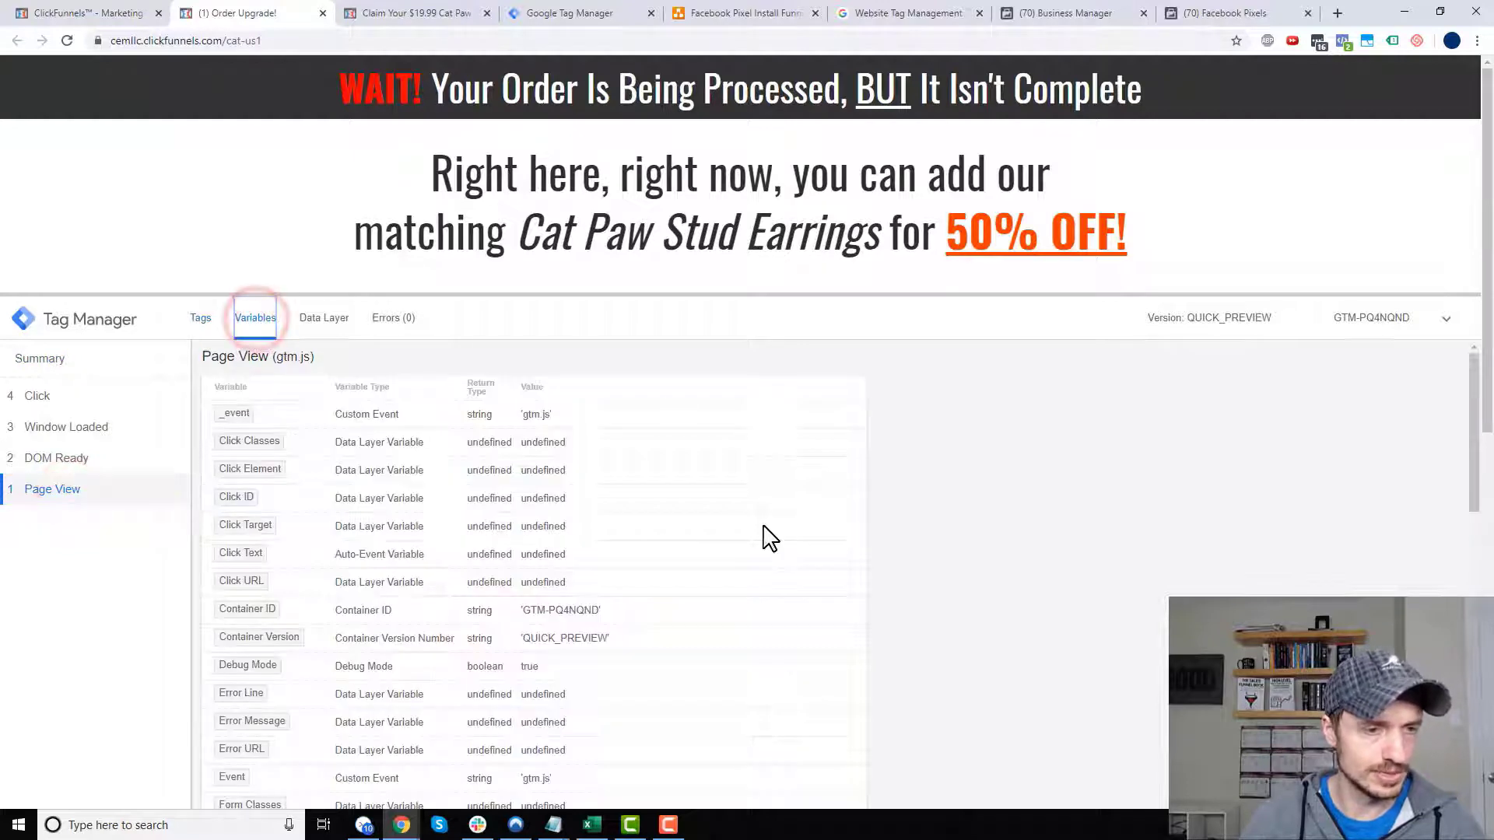
scroll(582, 557, down, 7)
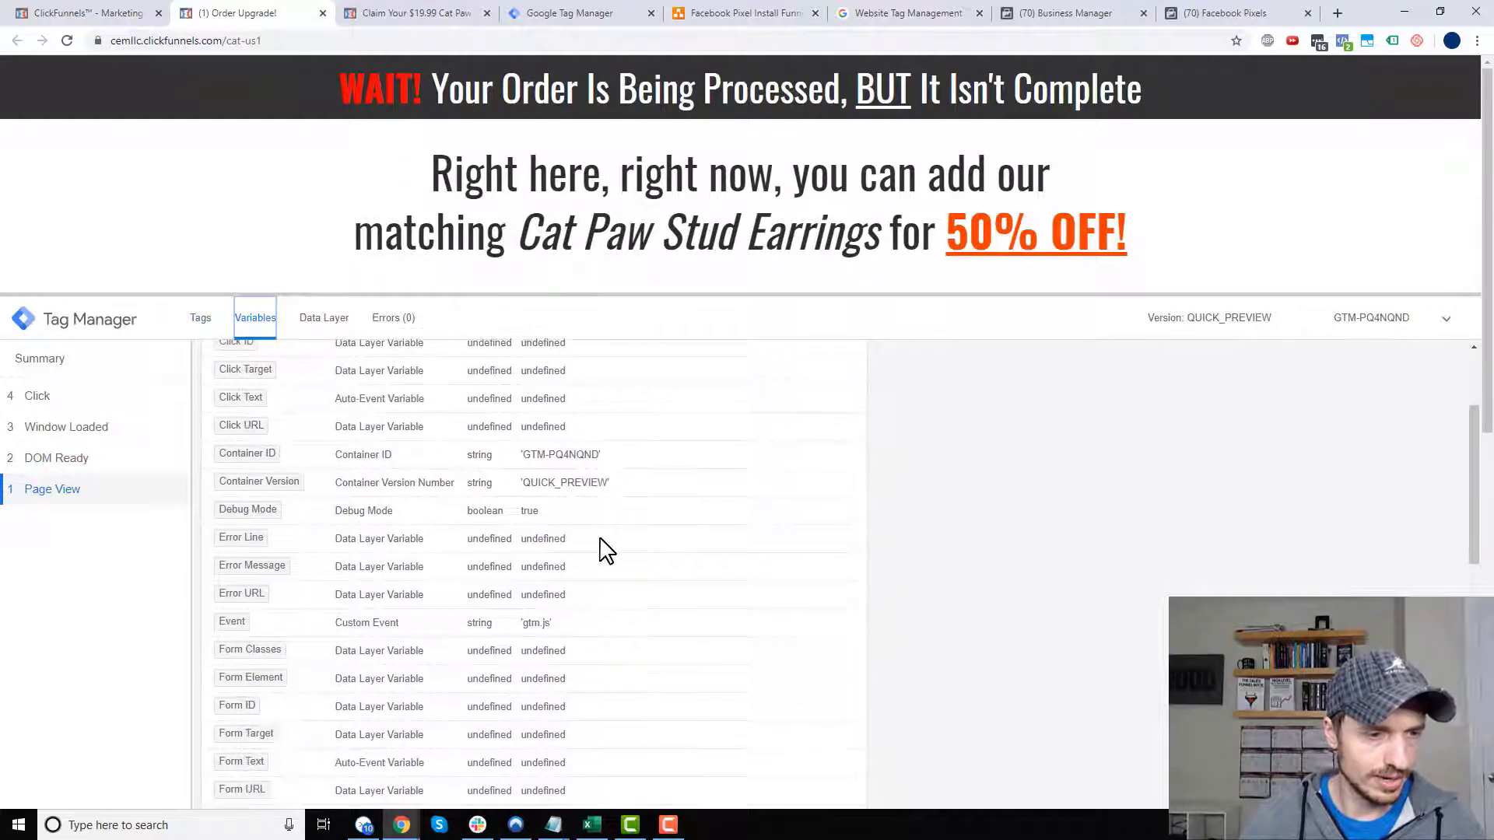
scroll(606, 555, down, 3)
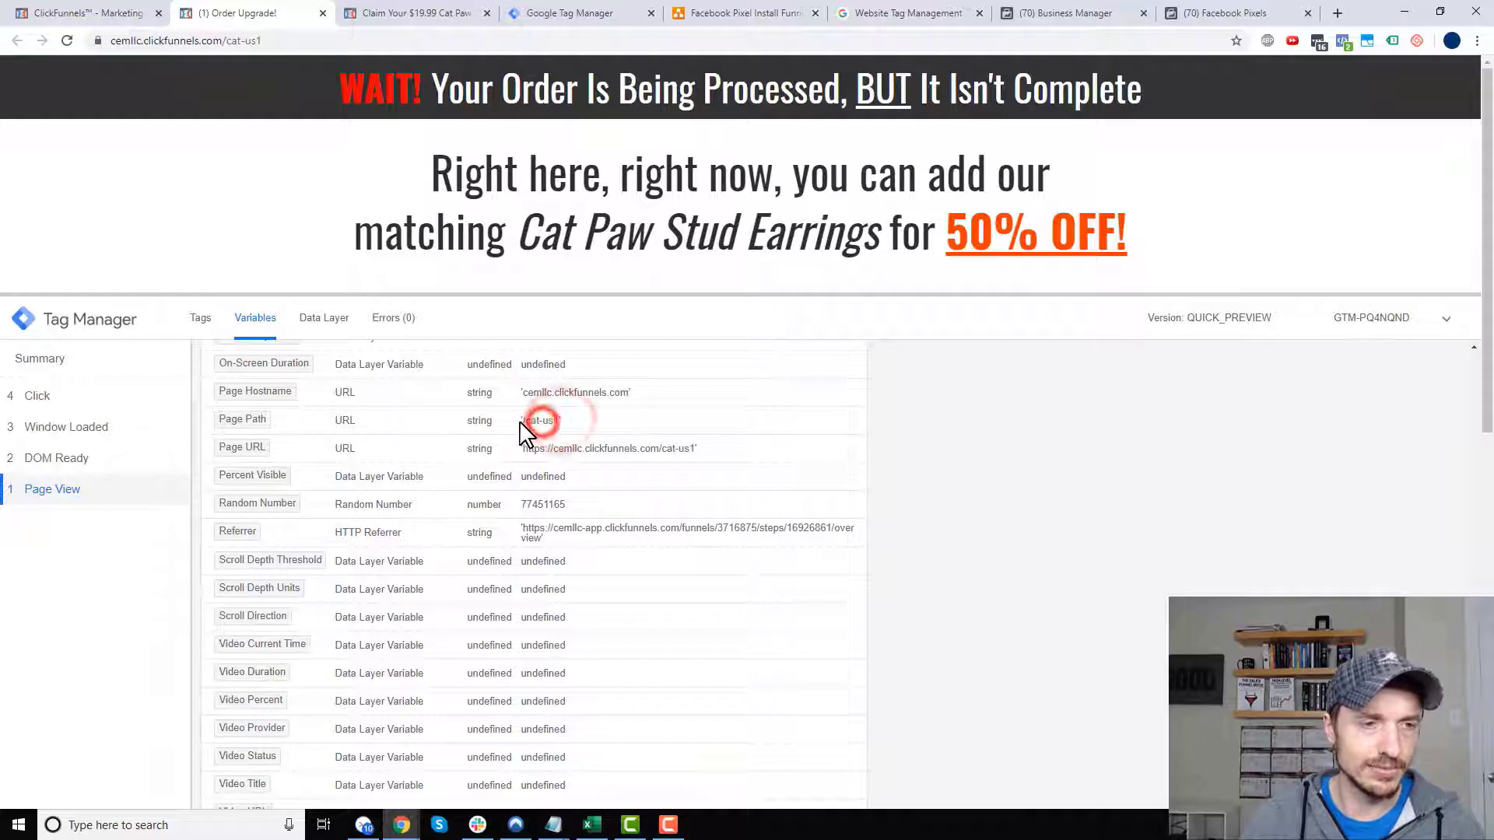
drag(545, 436, 560, 433)
key(ctrl+c)
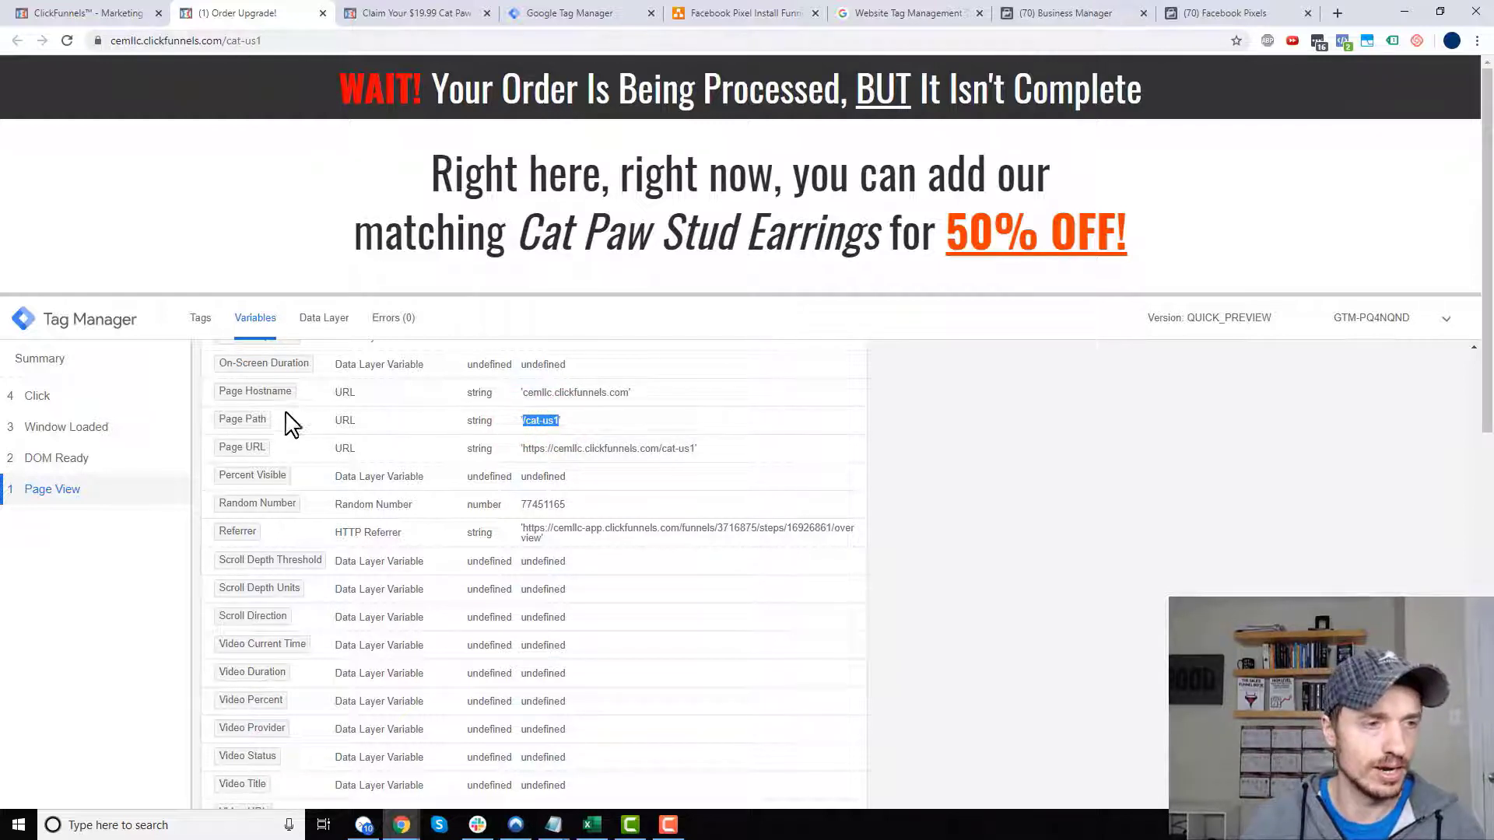
click(530, 17)
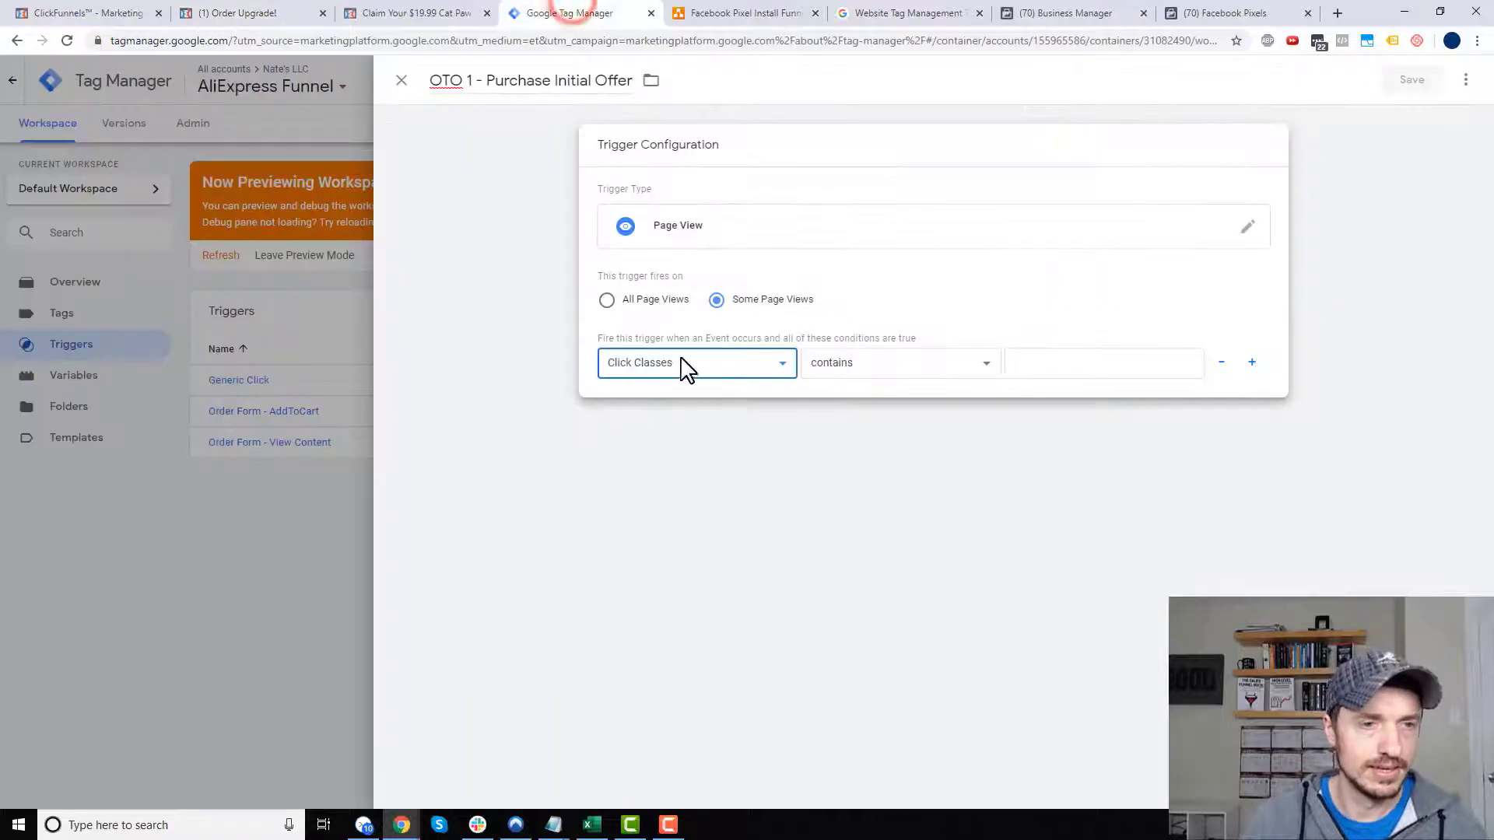
- Set the trigger condition to Page Path equals /cat-us1 and save OTO 1 - Purchase Initial Offer
click(683, 360)
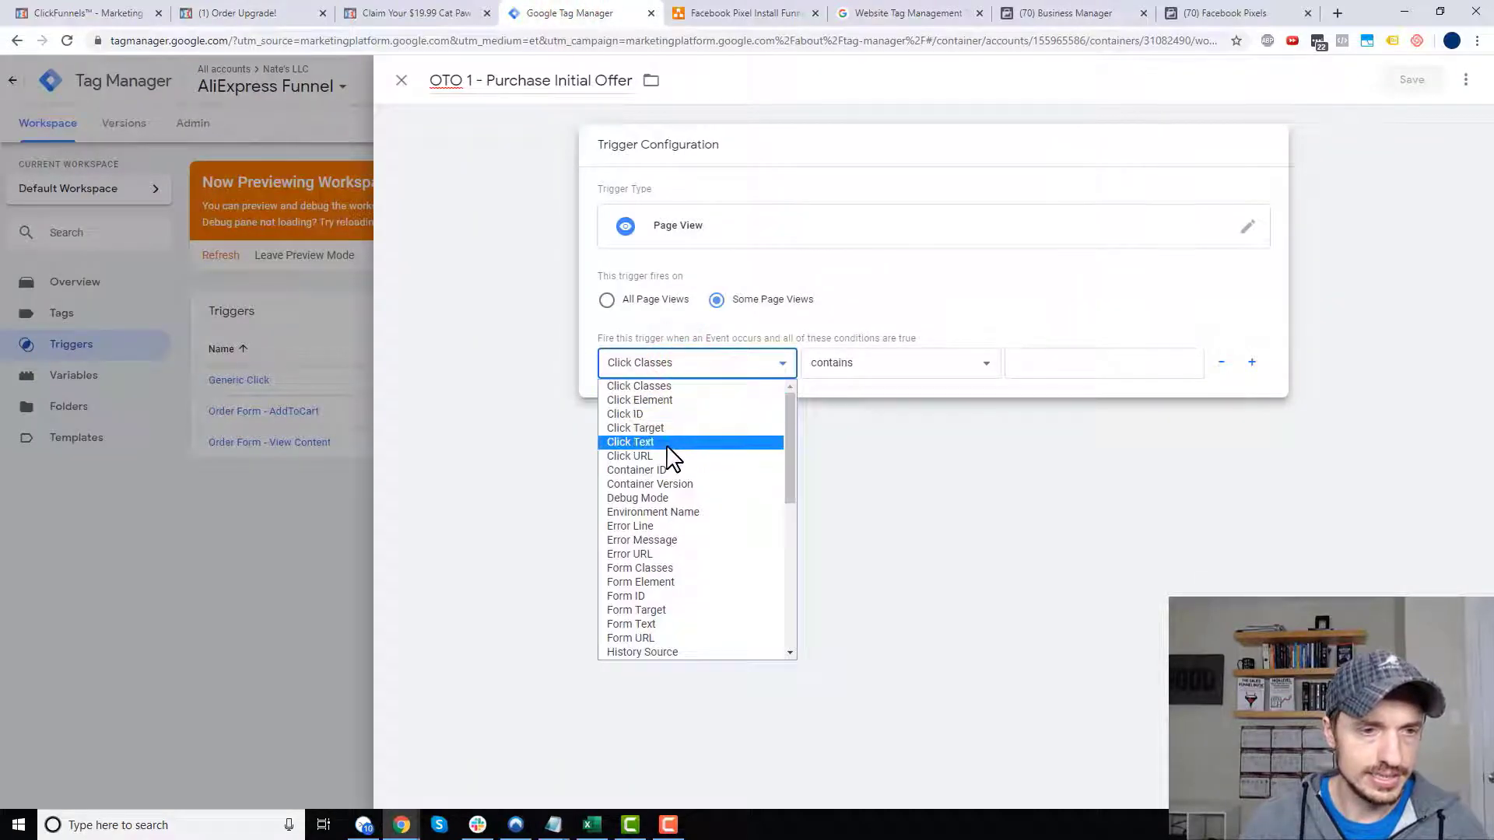
scroll(685, 521, down, 4)
scroll(684, 529, down, 4)
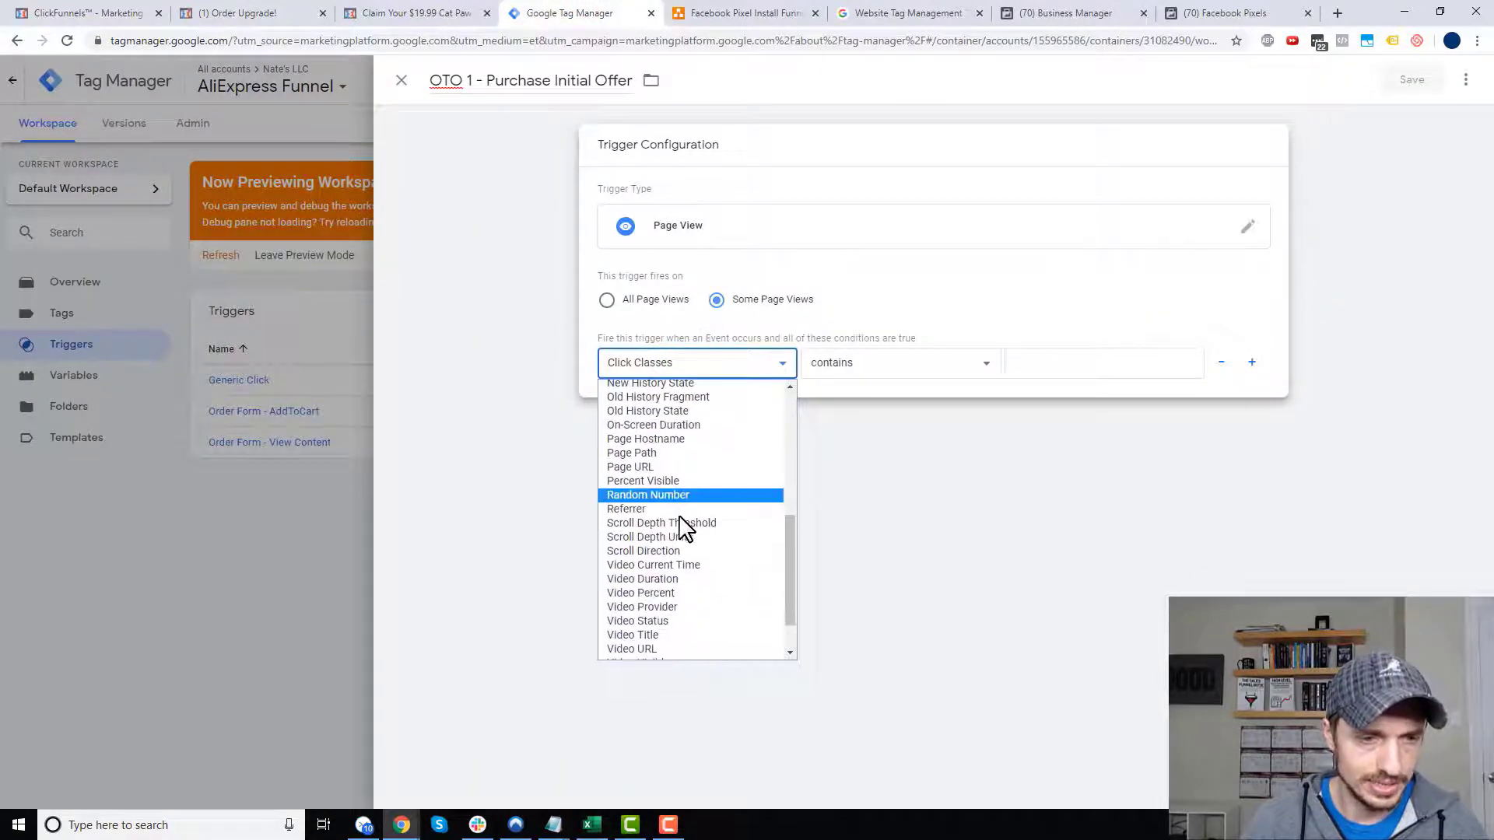
click(671, 453)
click(861, 365)
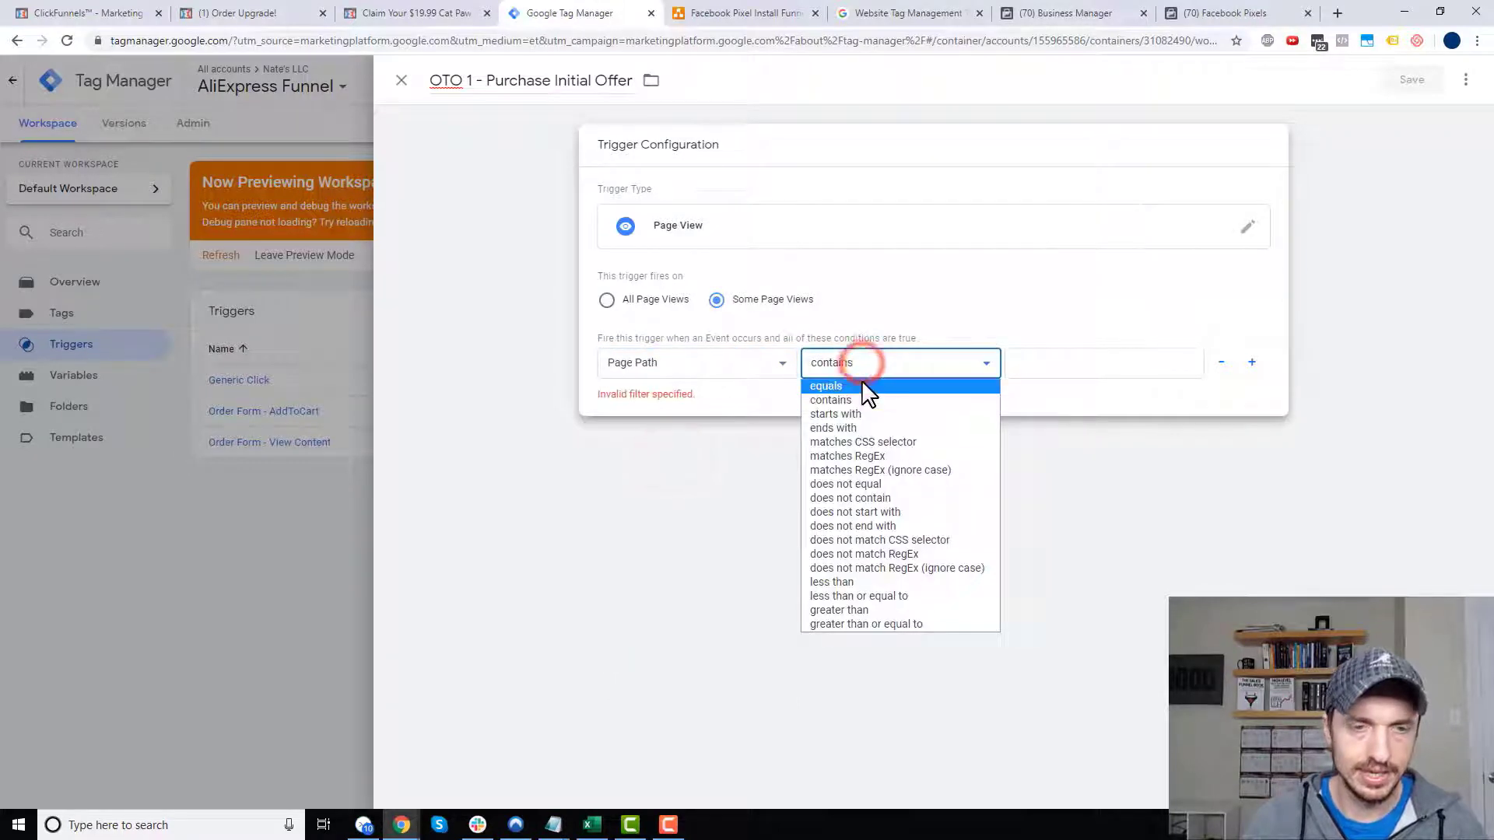
click(862, 382)
click(1095, 367)
key(ctrl+v)
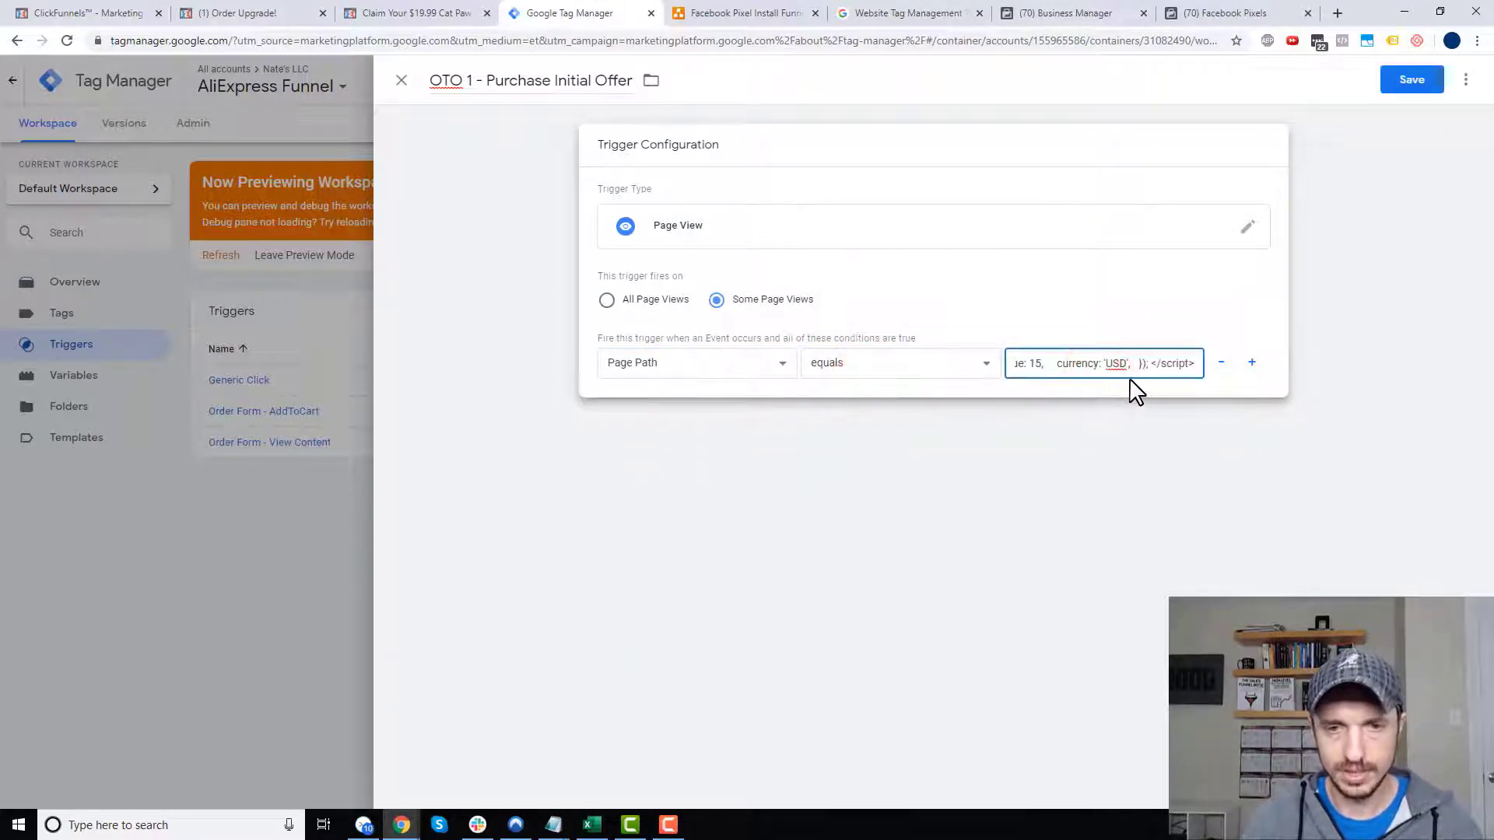
key(ctrl+a)
key(BackSpace)
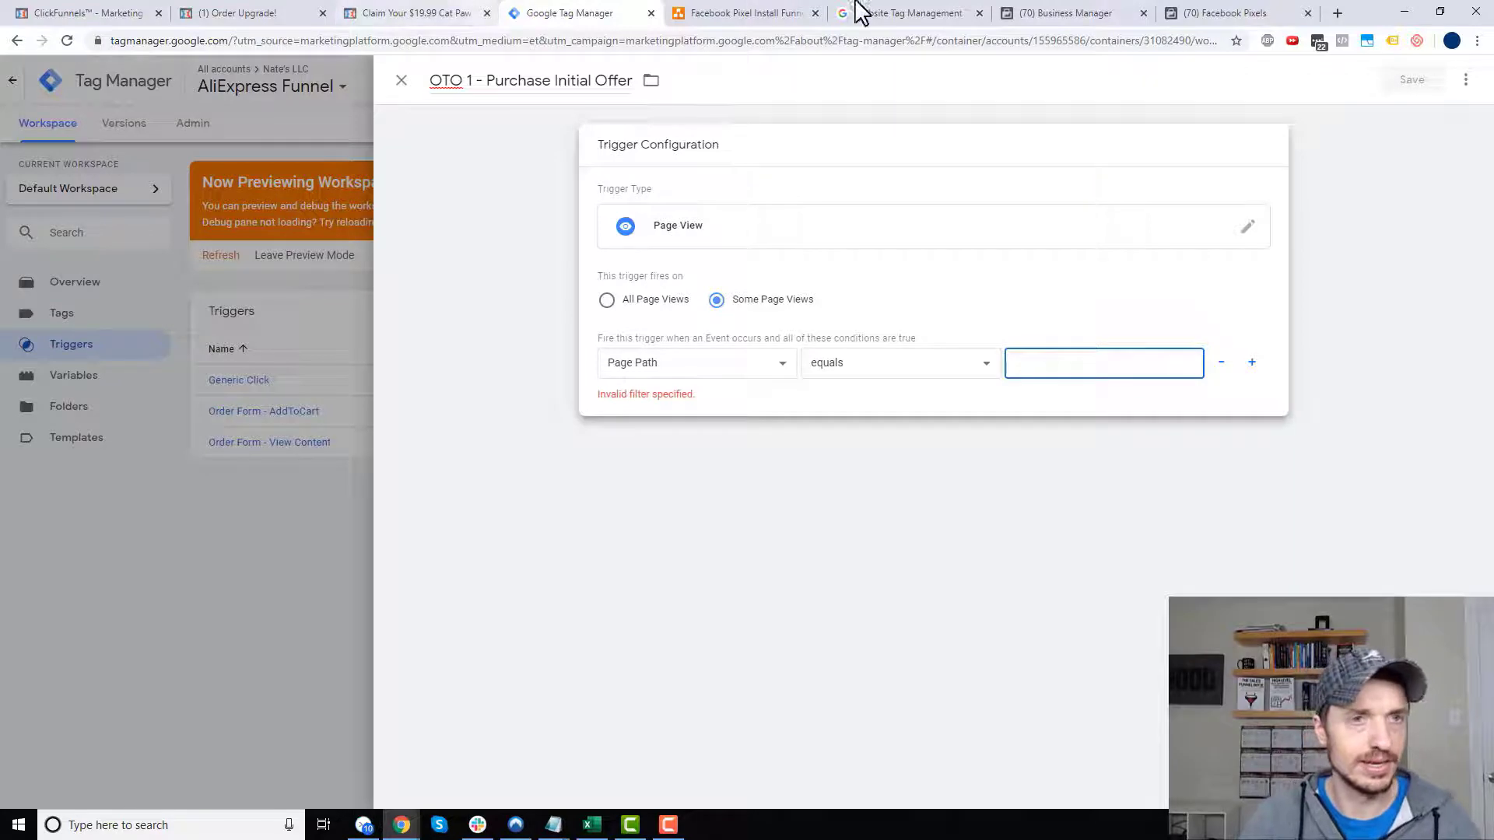
key(ctrl+v)
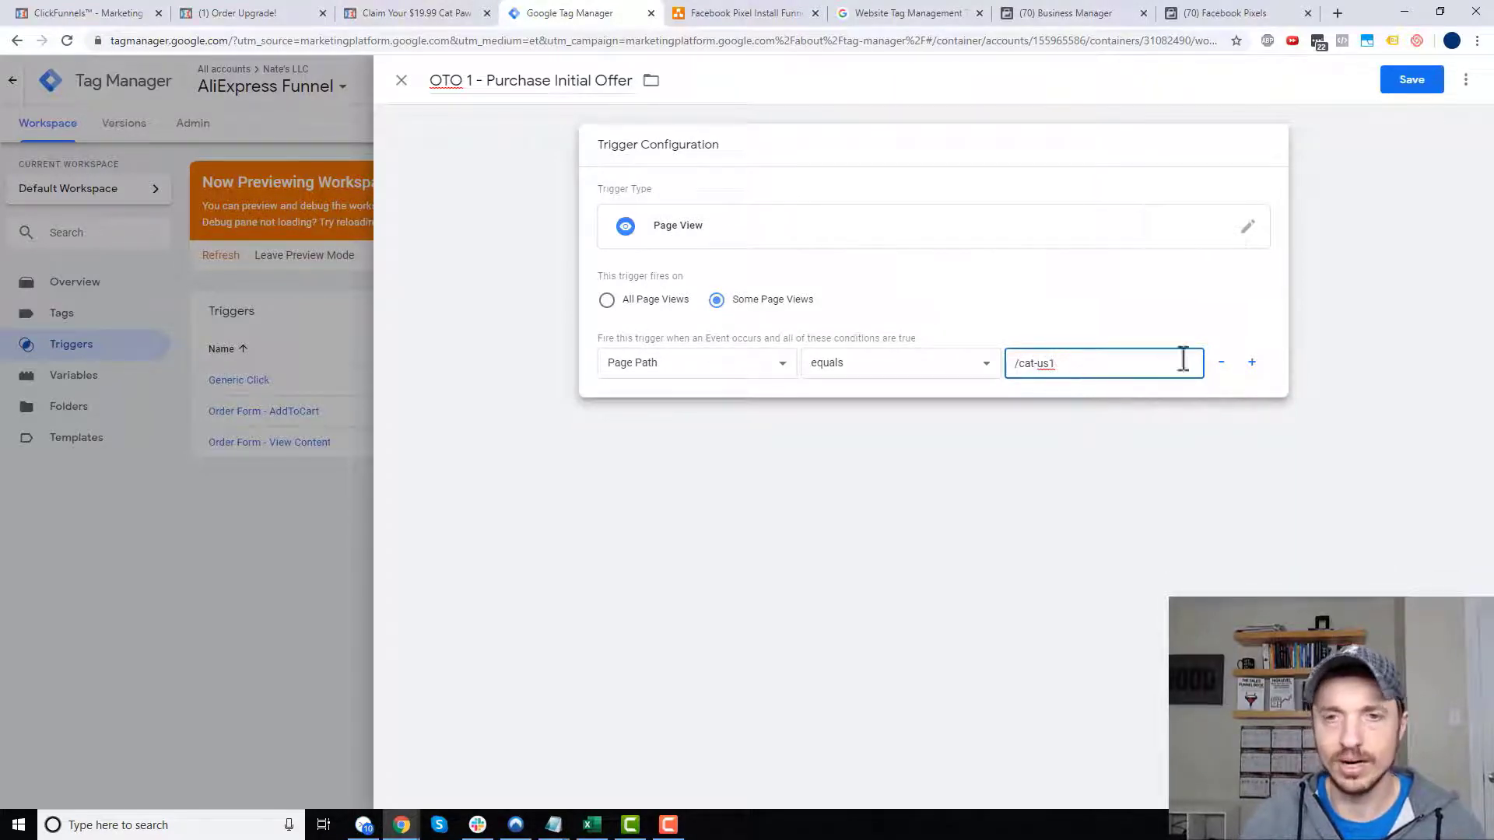
click(1415, 81)
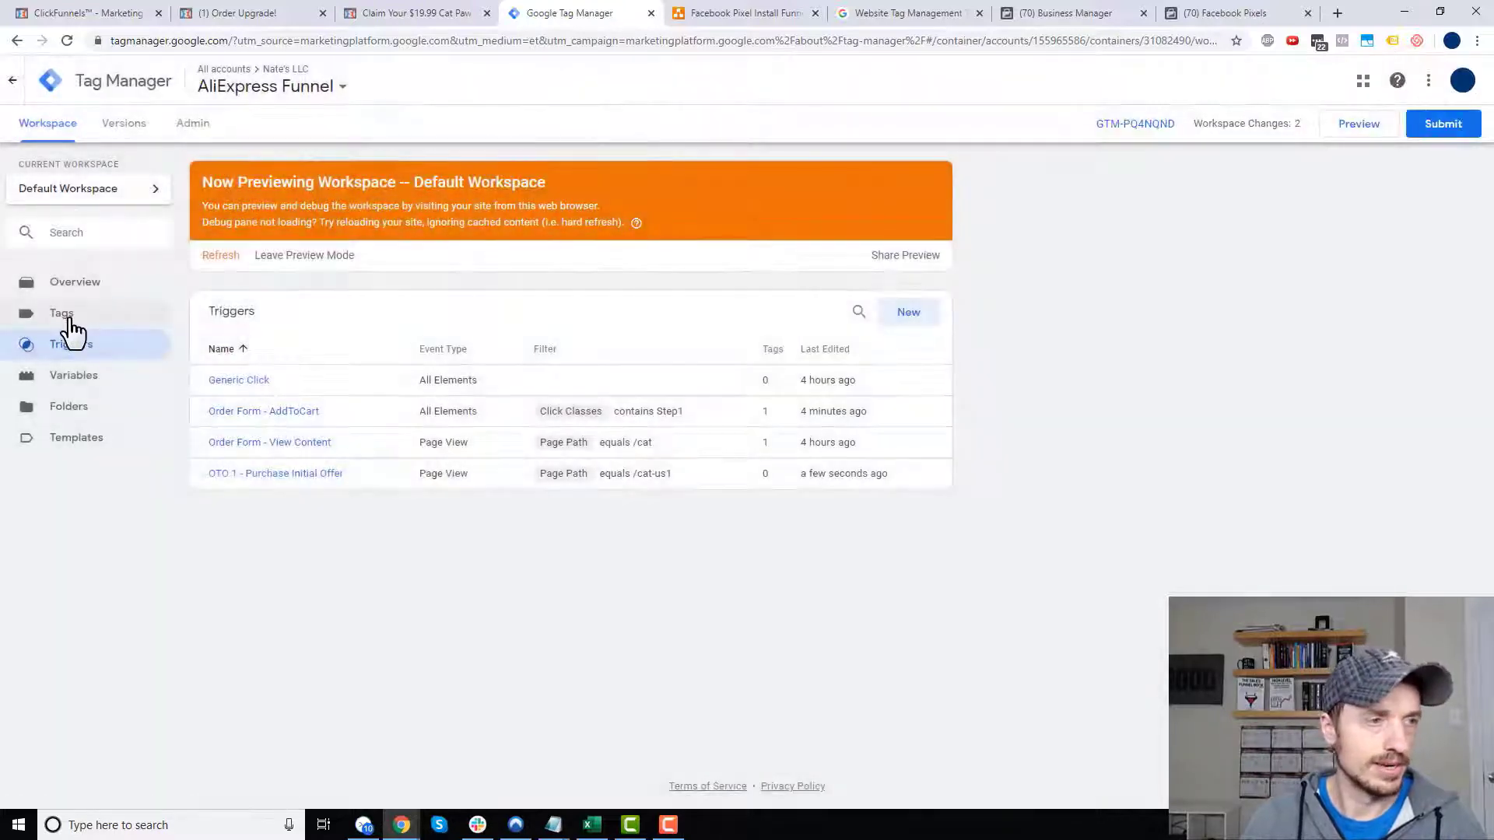
click(68, 322)
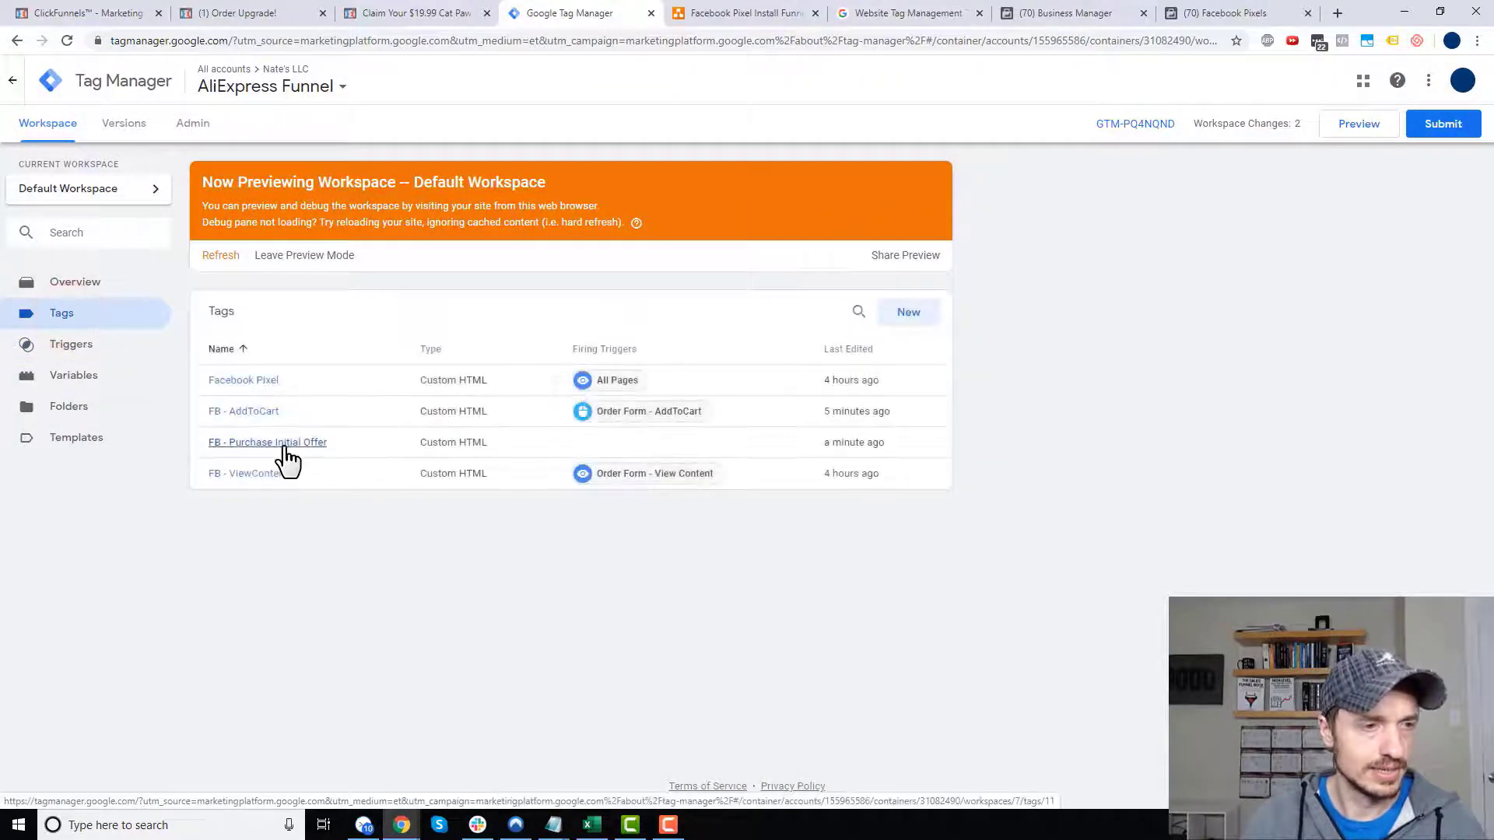
- Attach the OTO 1 - Purchase Initial Offer trigger to the FB - Purchase Initial Offer tag and save it
click(285, 445)
click(953, 676)
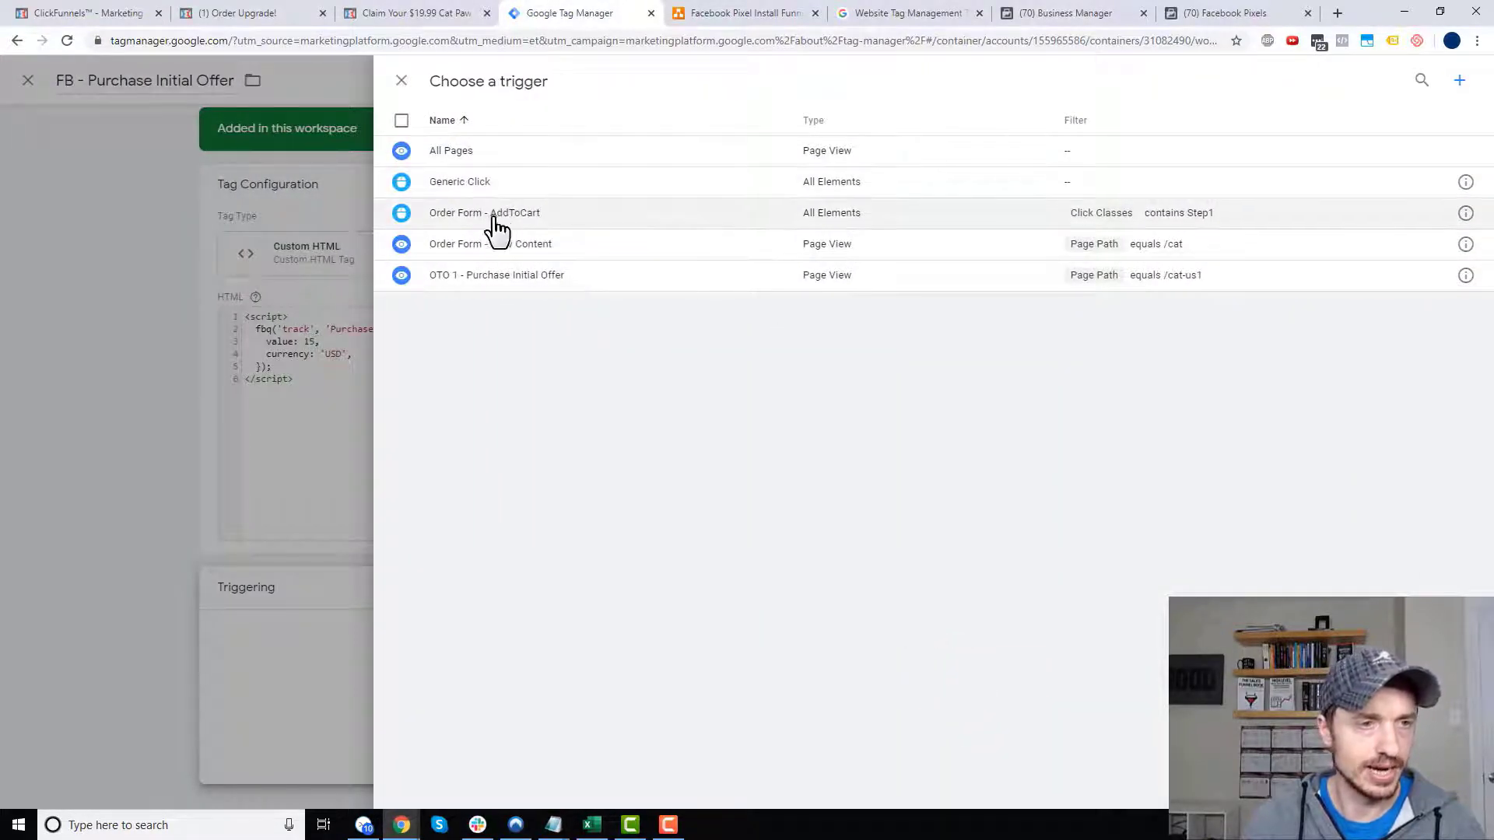
click(502, 282)
click(1418, 84)
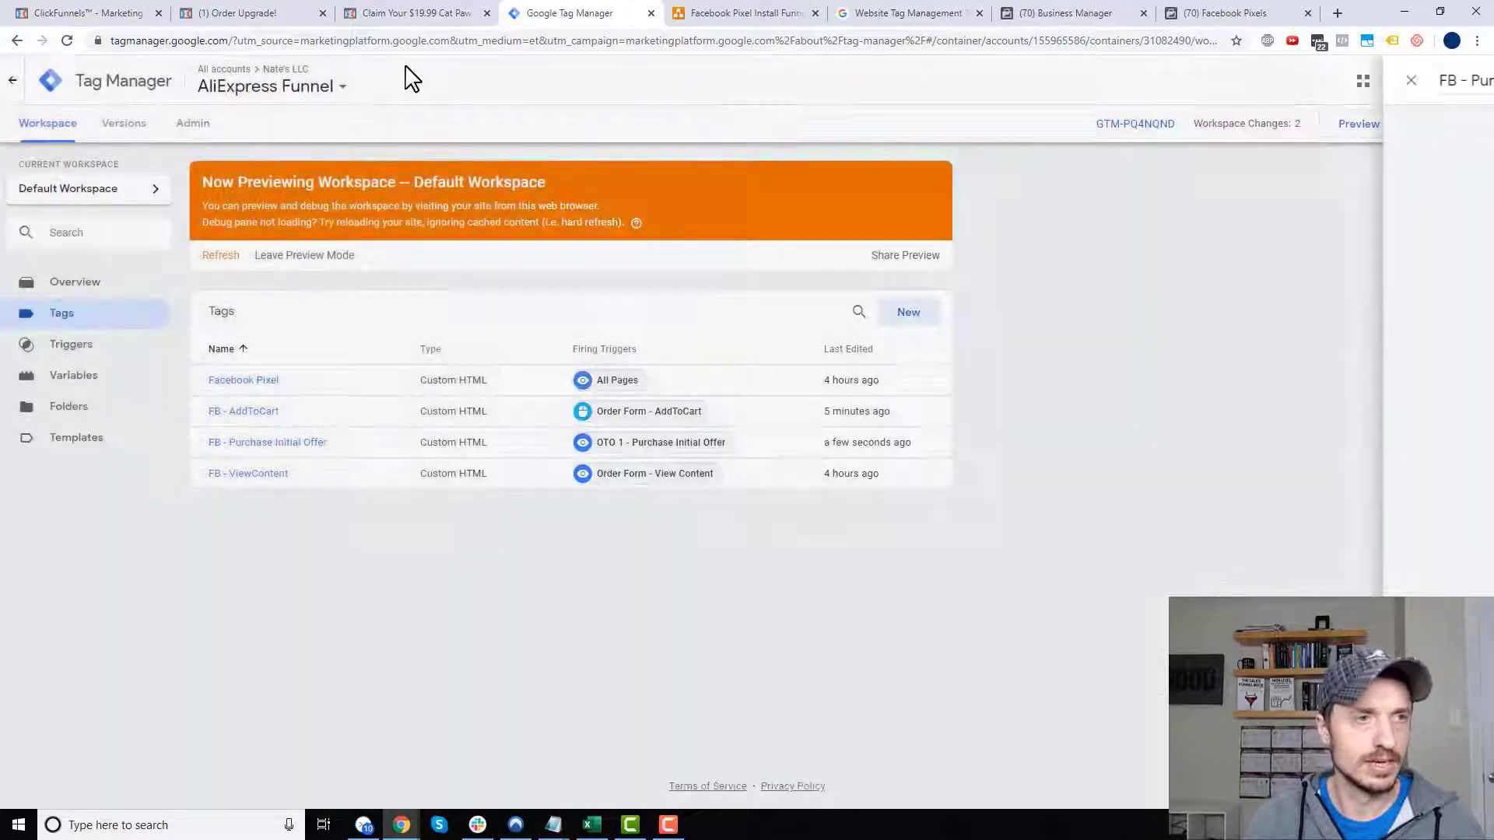
- Close the old checkout page, reload the Order Upgrade upsell page, and return to Tag Manager
click(412, 17)
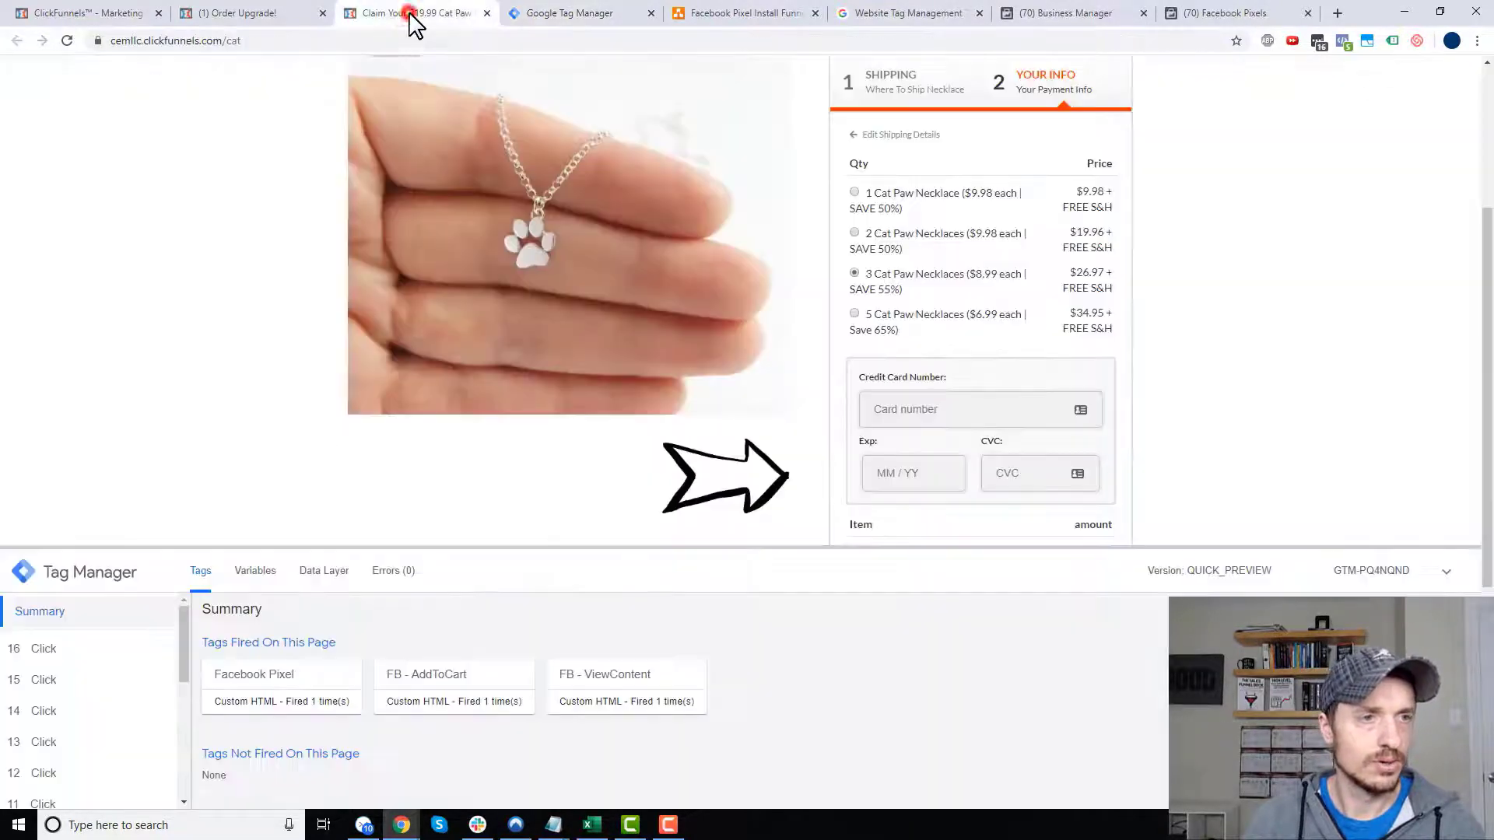
click(253, 14)
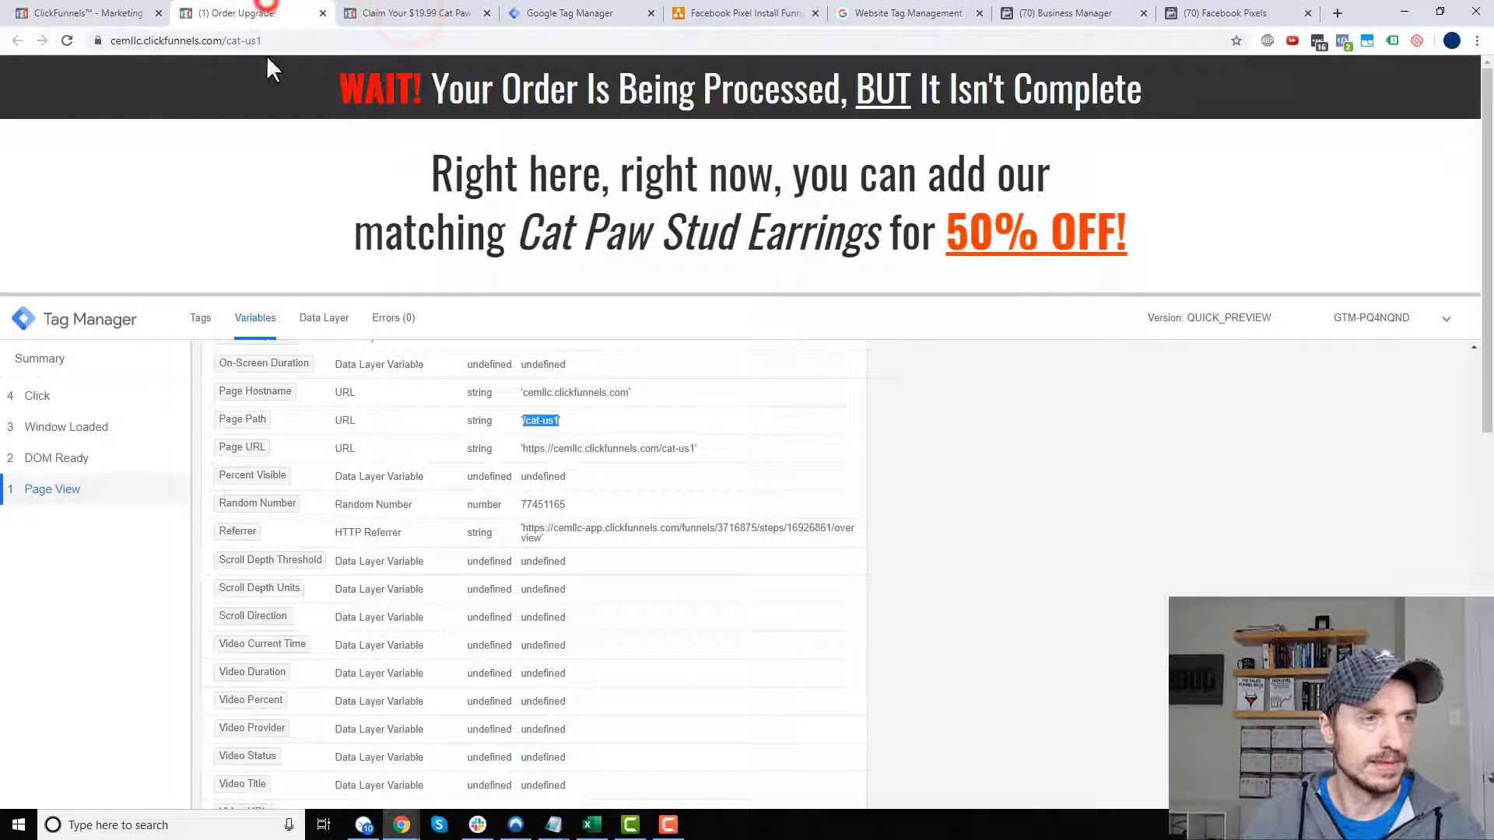
click(486, 14)
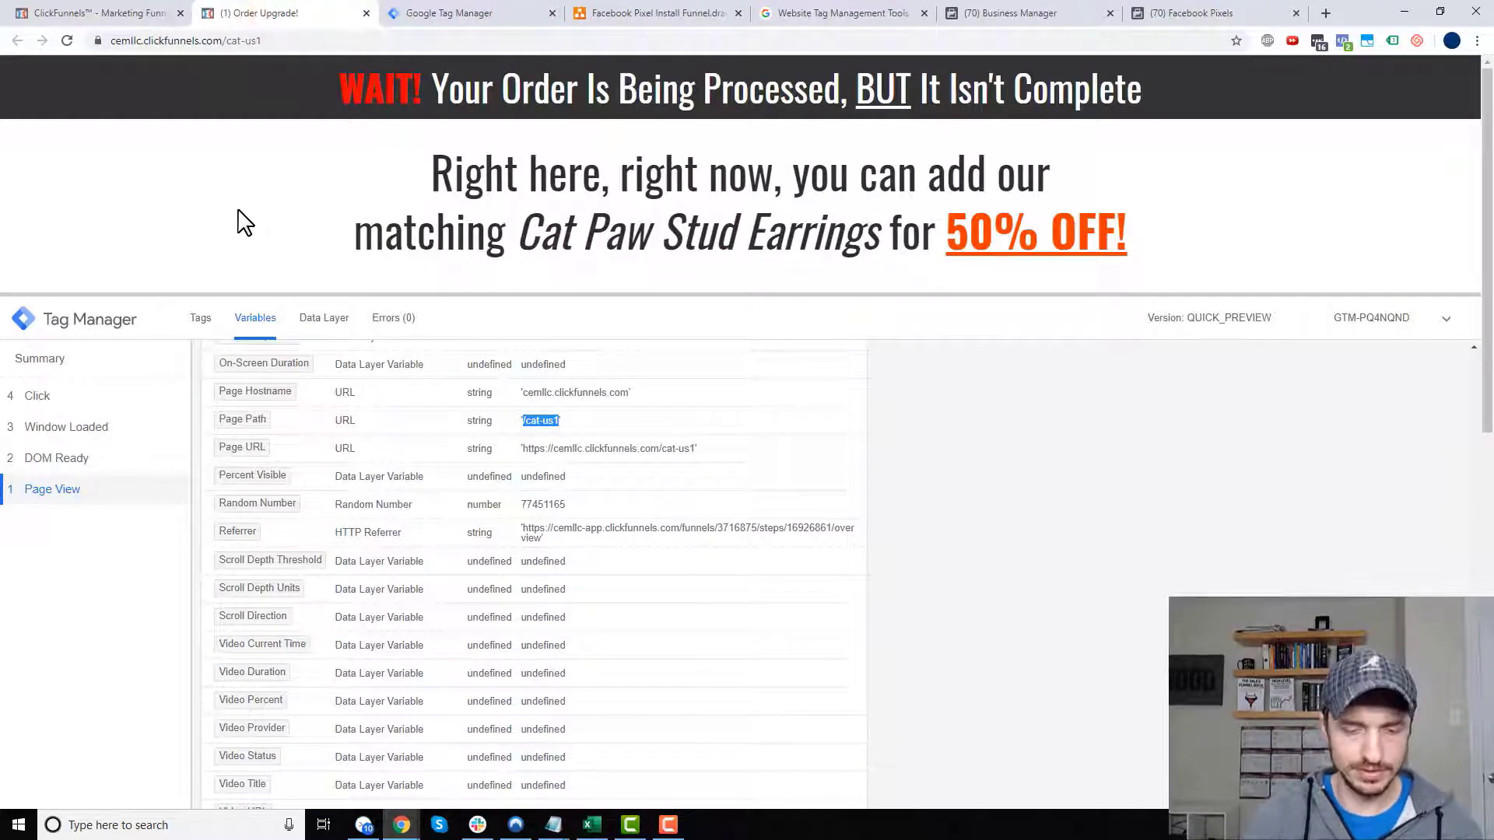
key(F5)
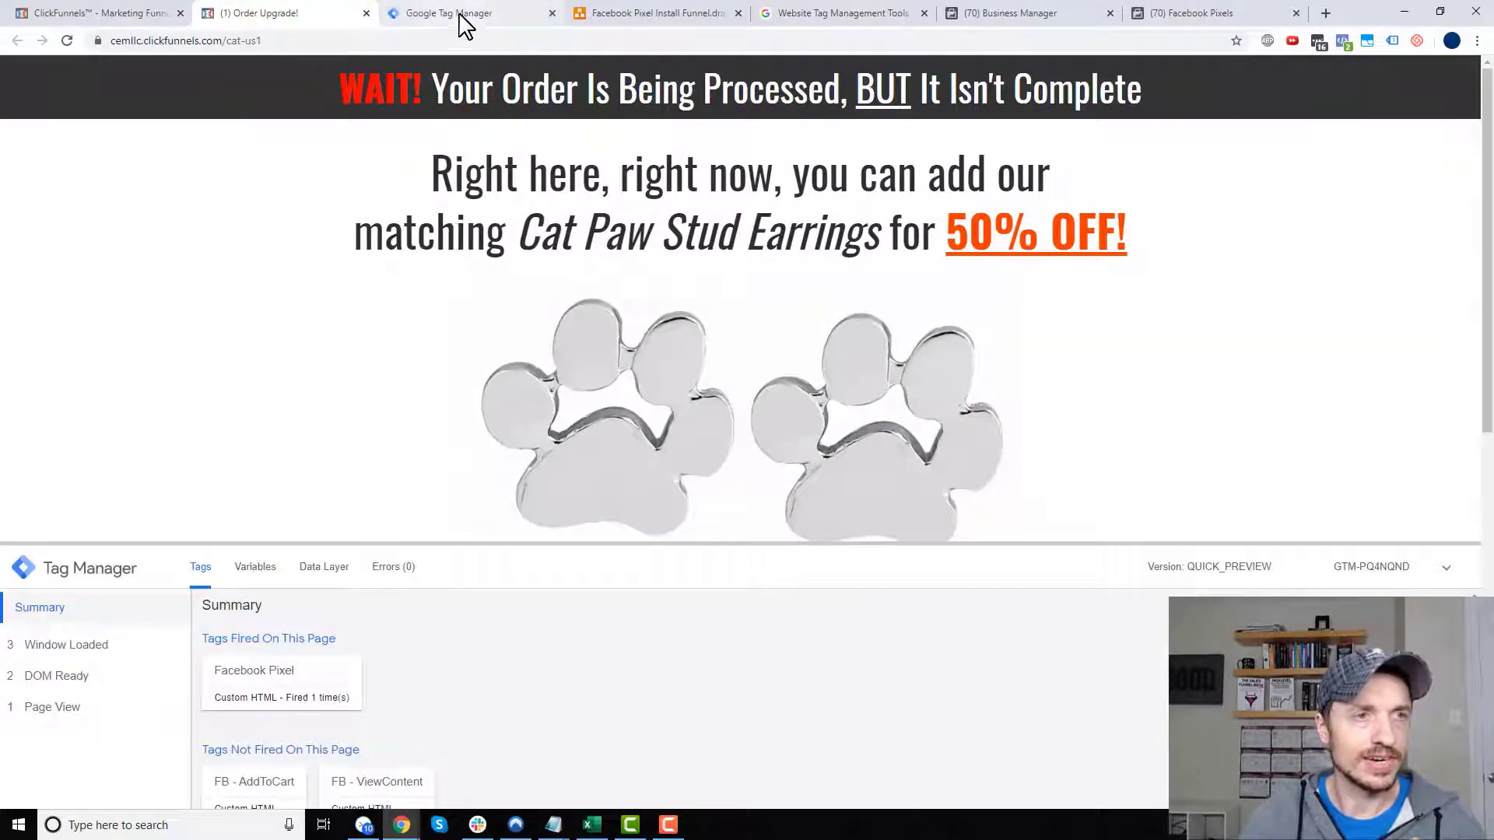
click(459, 14)
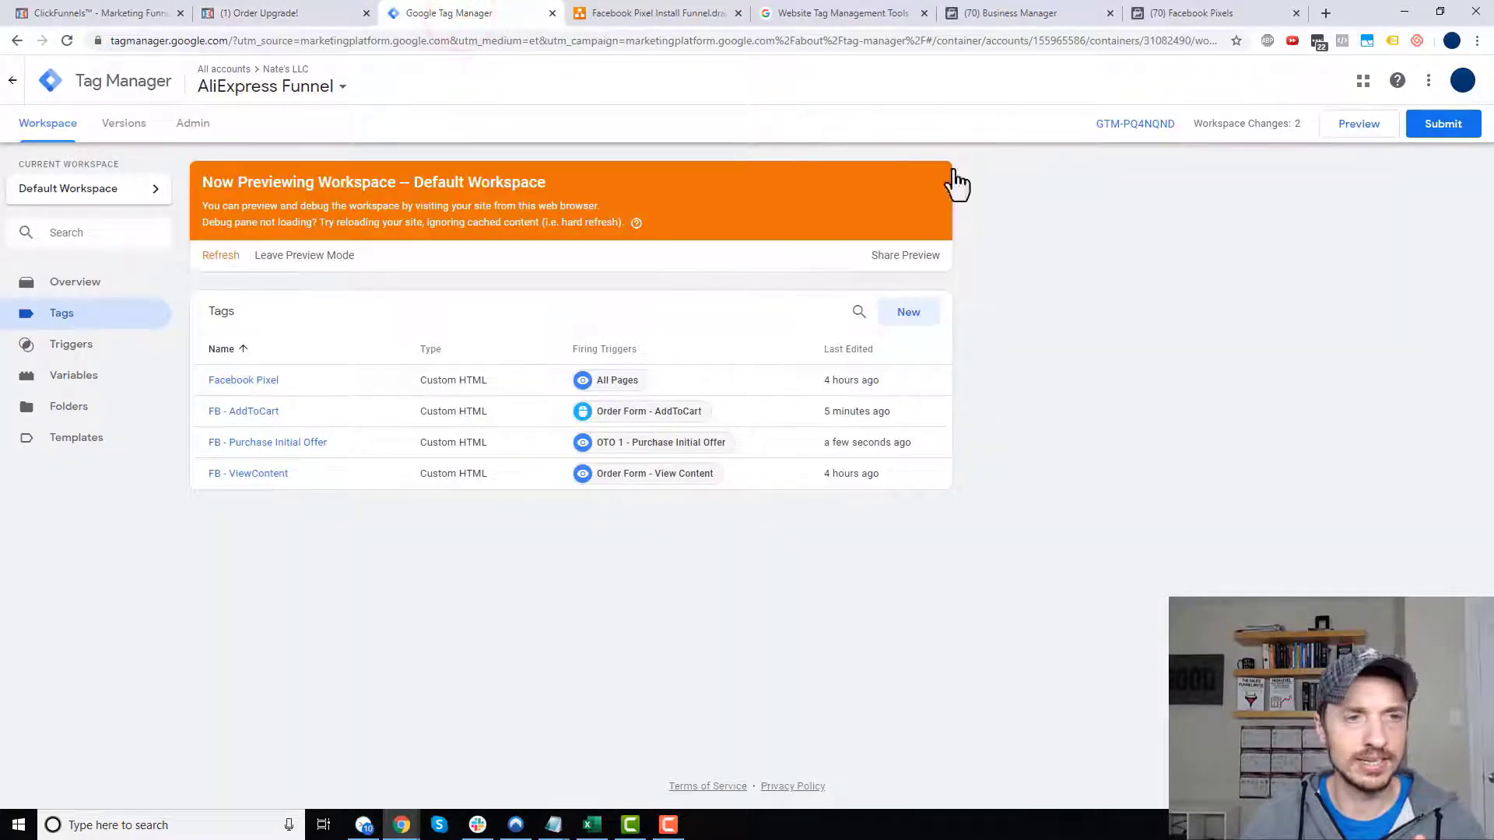
- Submit and publish the workspace as Version 7, then refresh the preview from the workspace
click(1424, 132)
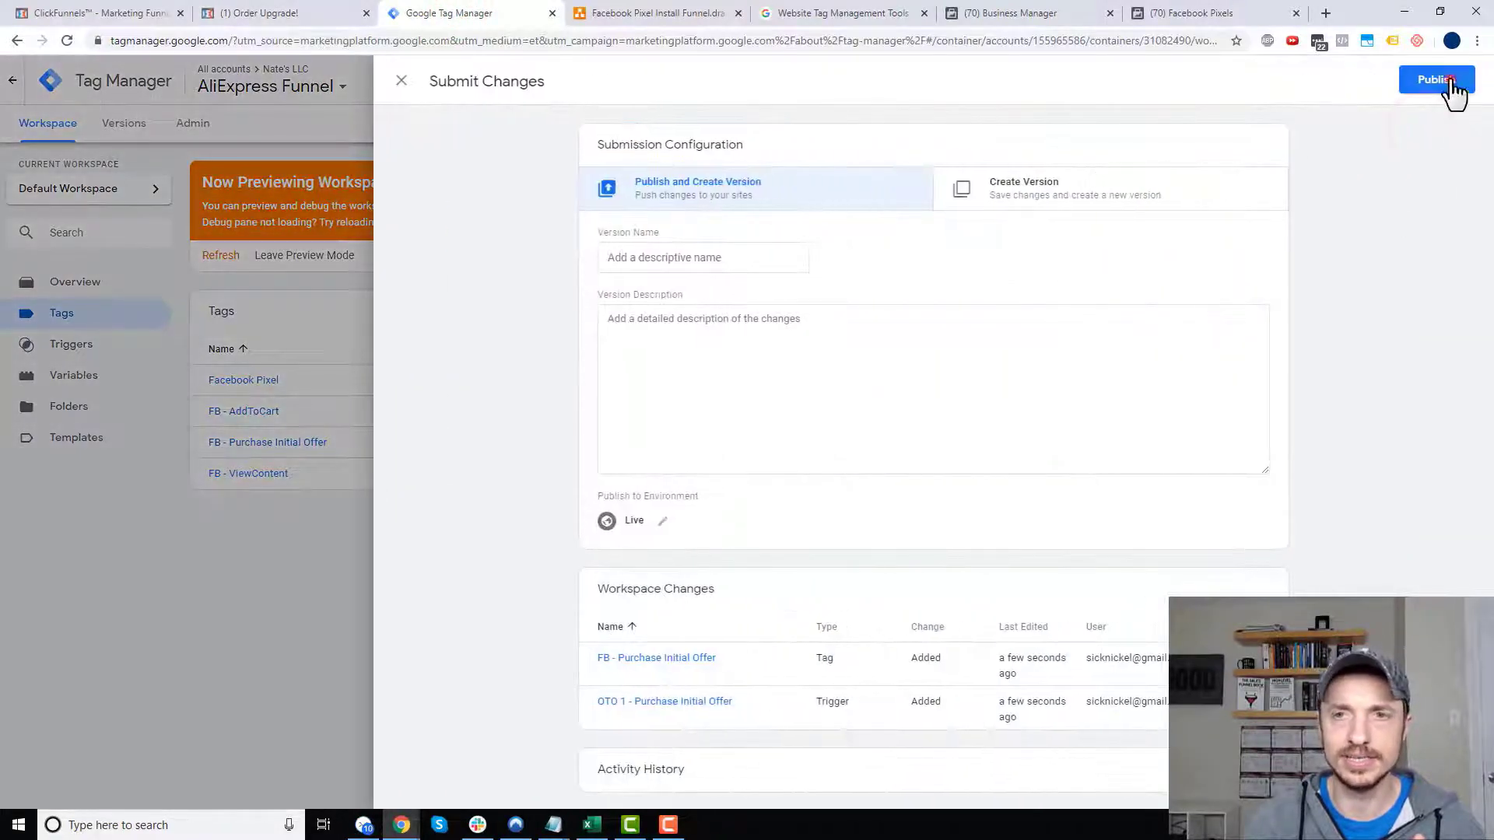
click(1446, 81)
click(957, 520)
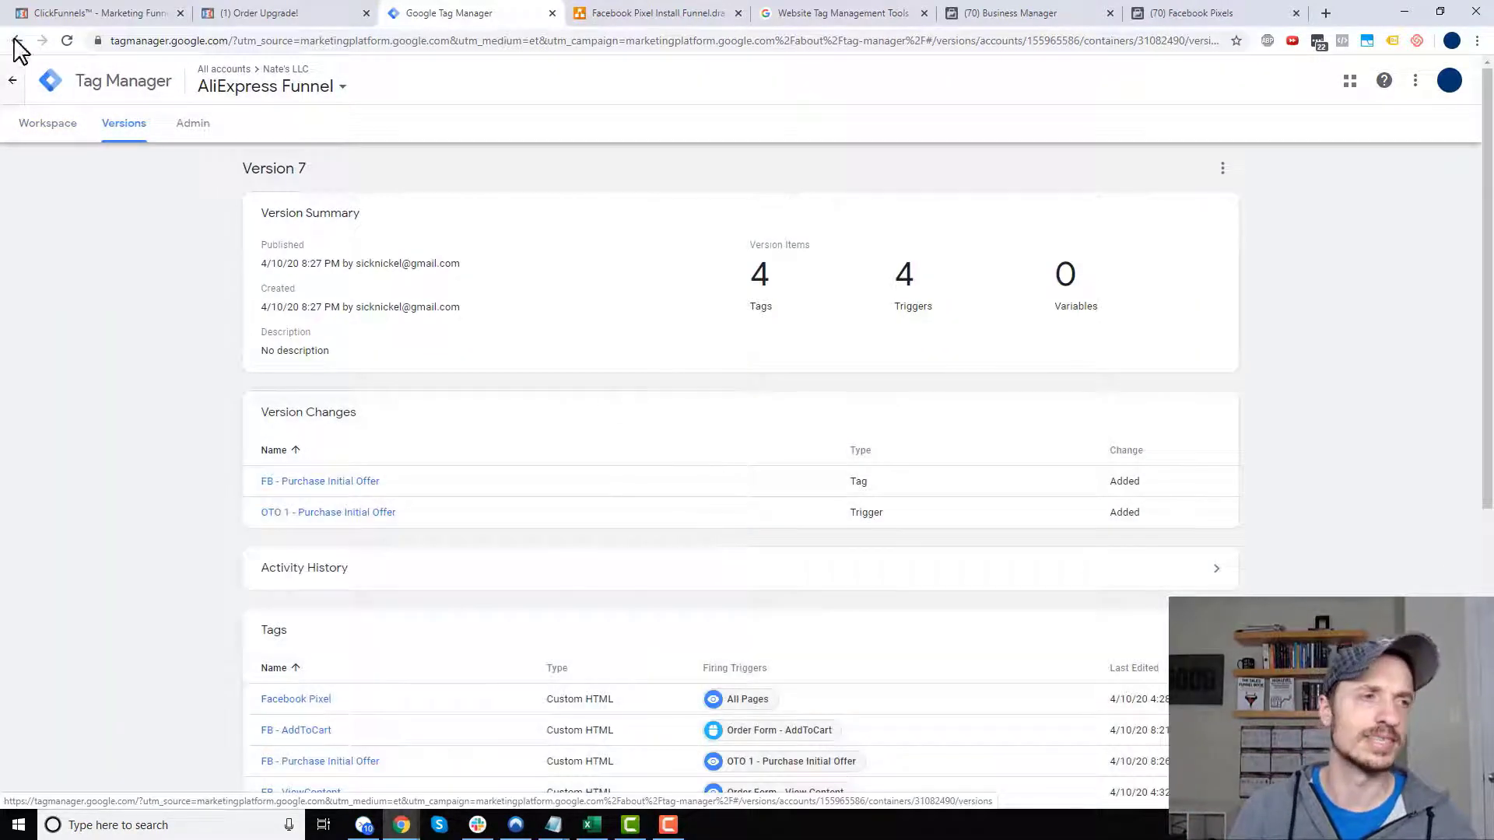
click(48, 139)
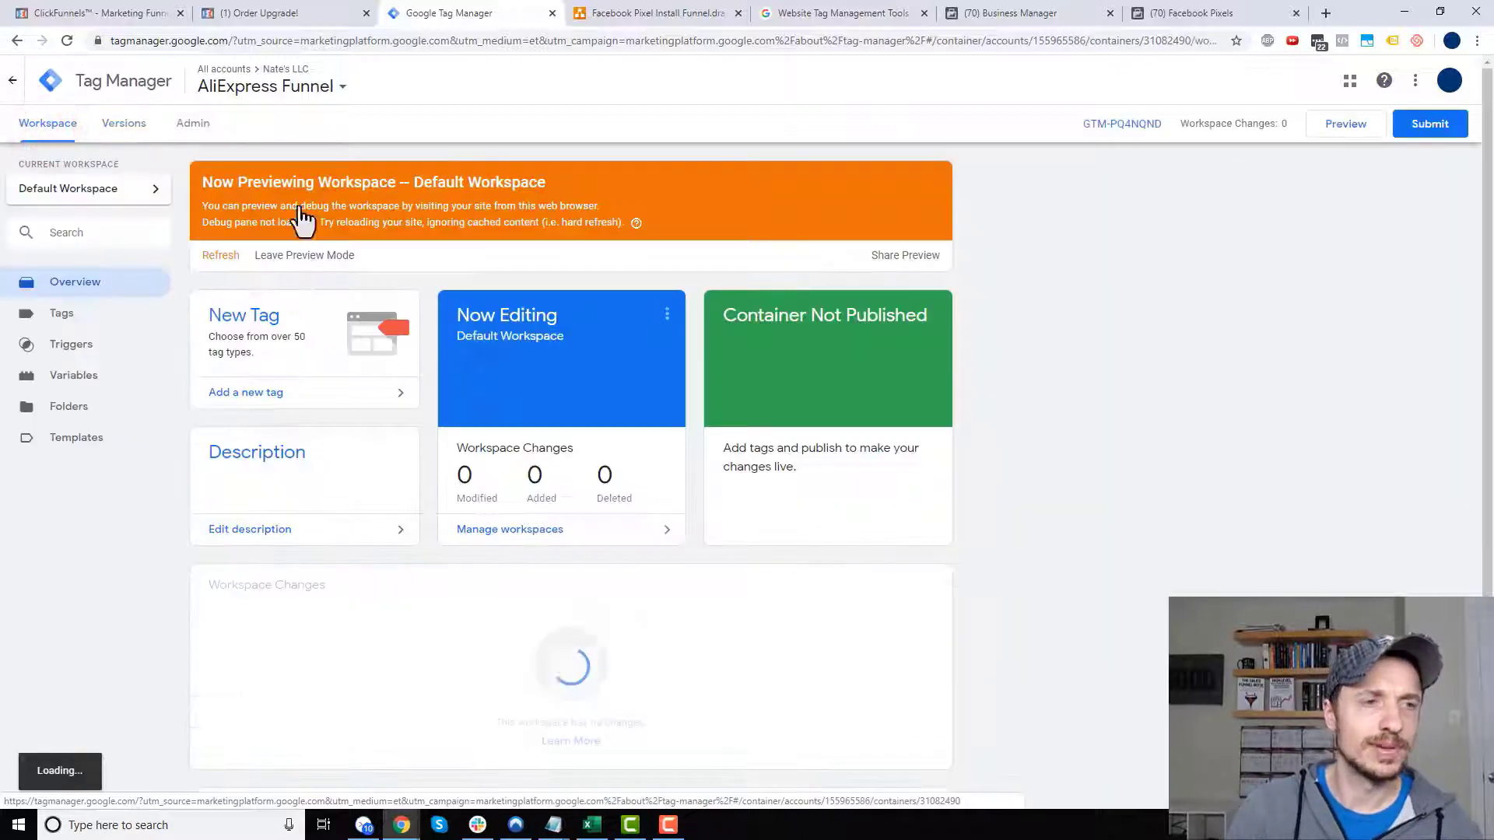
click(219, 256)
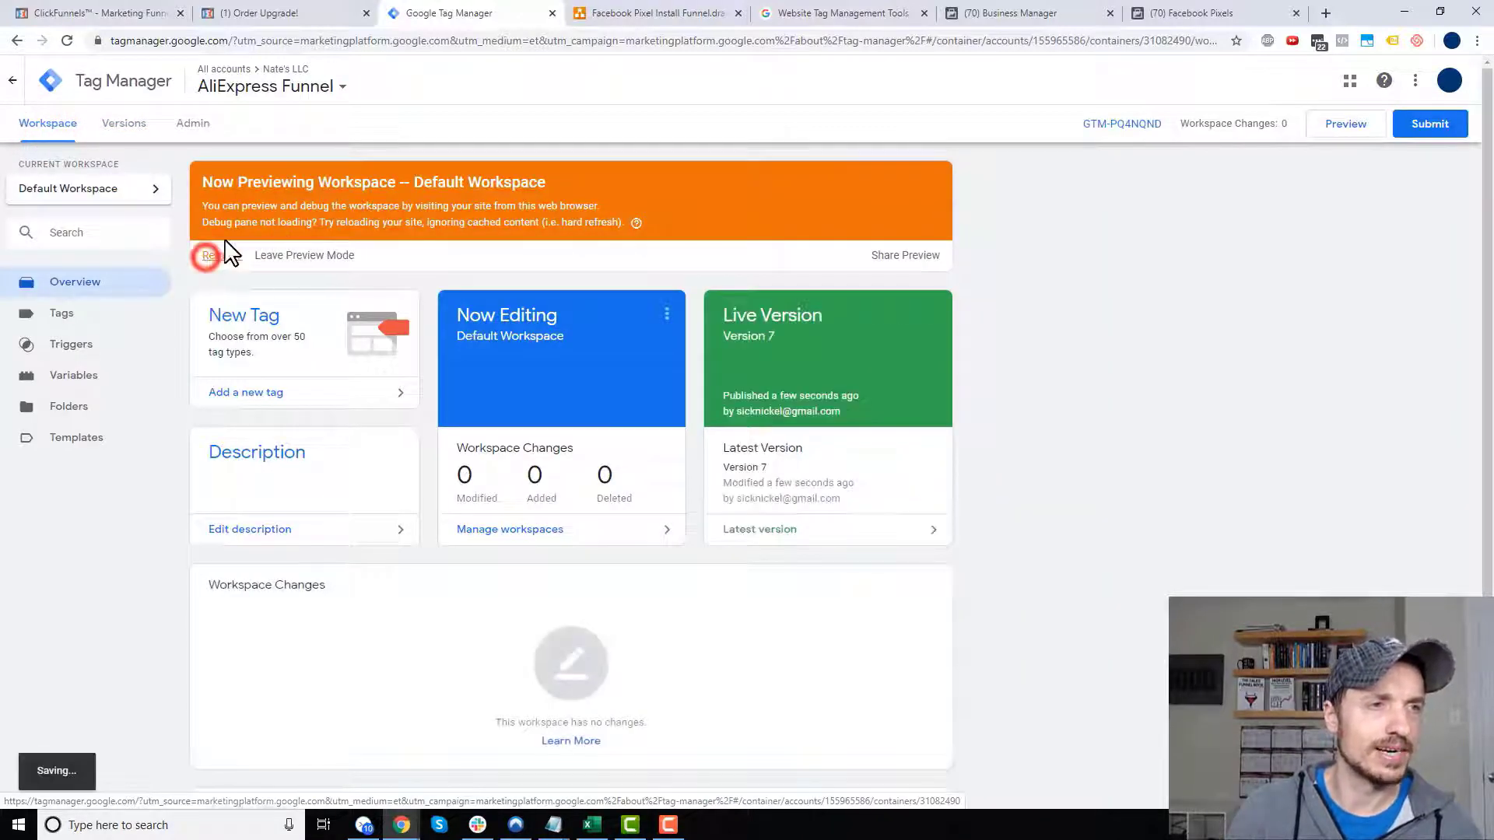
click(288, 13)
- Reload the upsell page and confirm in Pixel Helper that Purchase sends value 15 USD
click(184, 410)
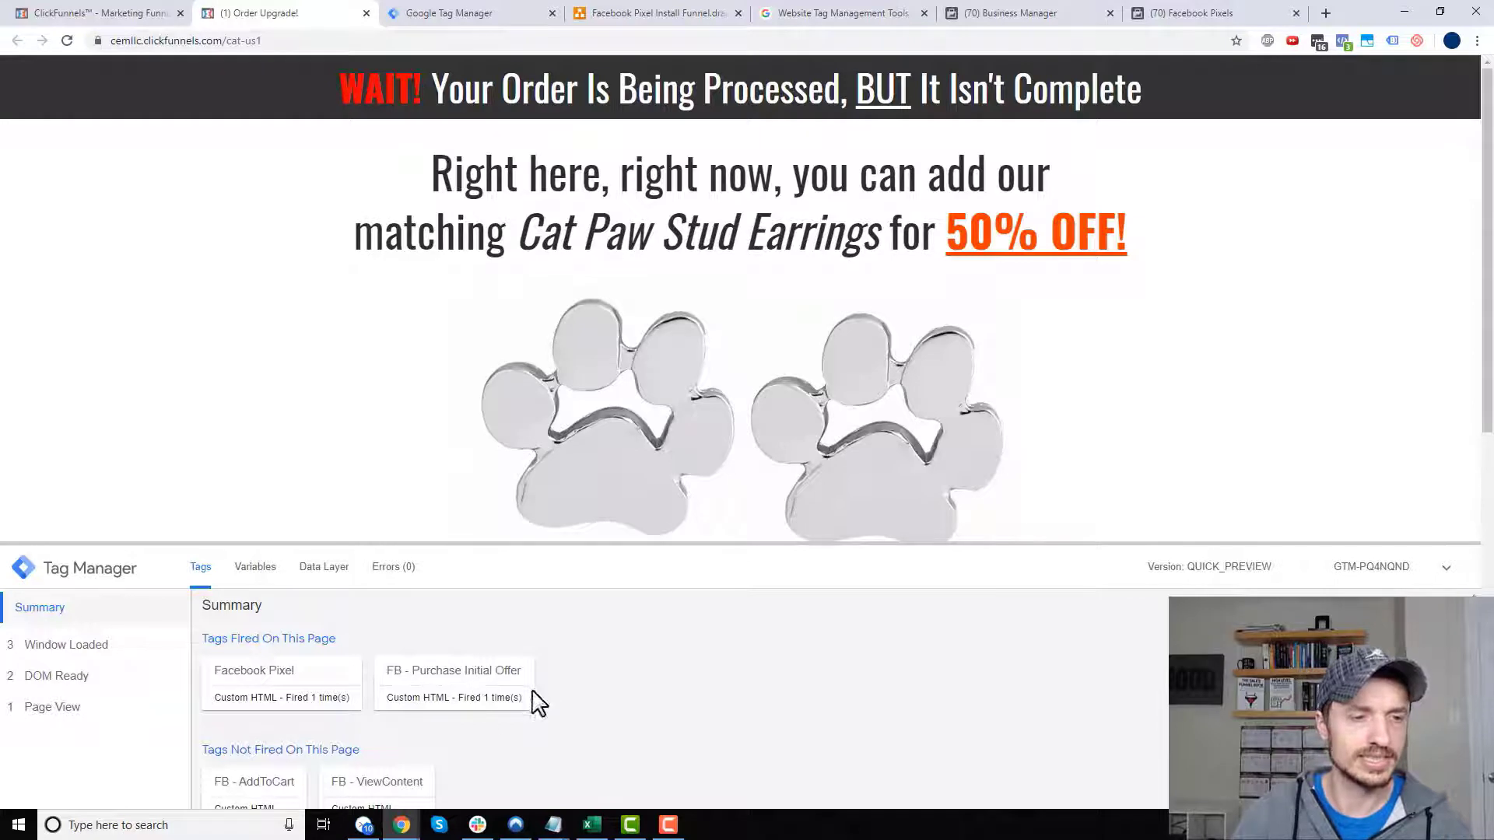
click(1347, 43)
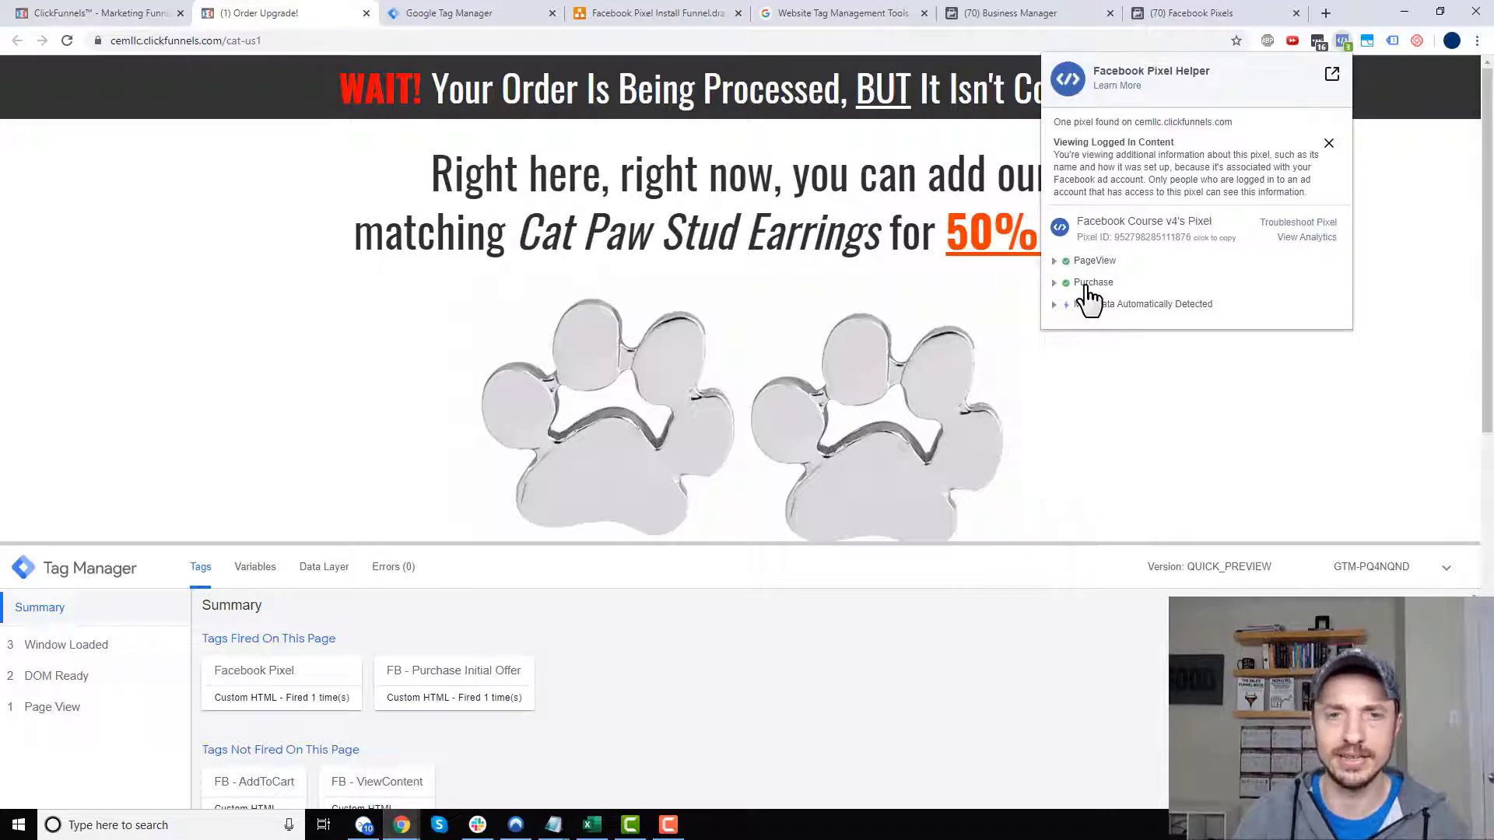
click(1054, 283)
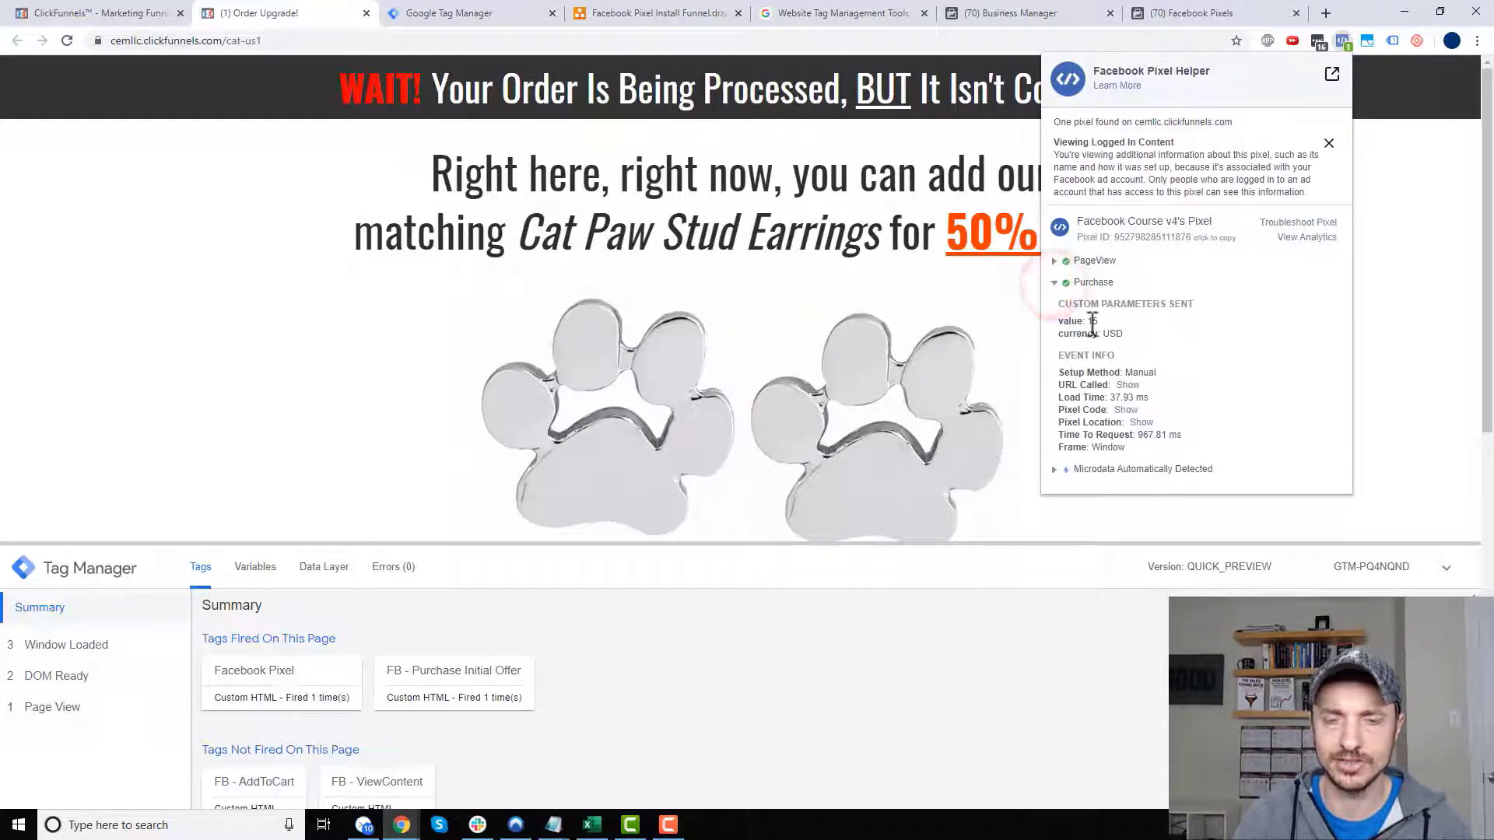
drag(1099, 321, 1069, 322)
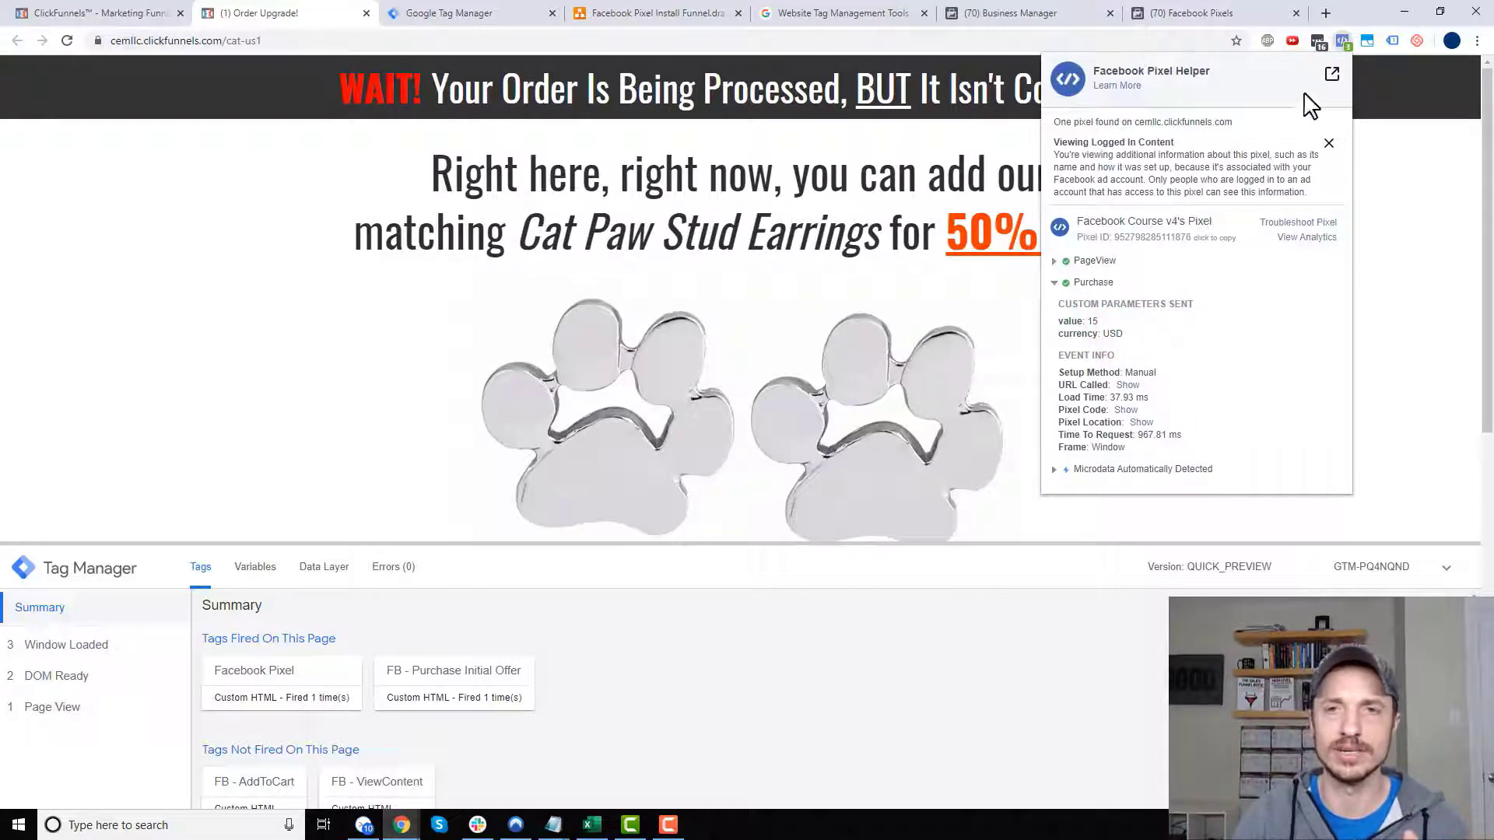
click(1342, 45)
- Look over the funnel diagram and Tag Manager tabs, then come back to the Order Upgrade page
scroll(1311, 234, down, 4)
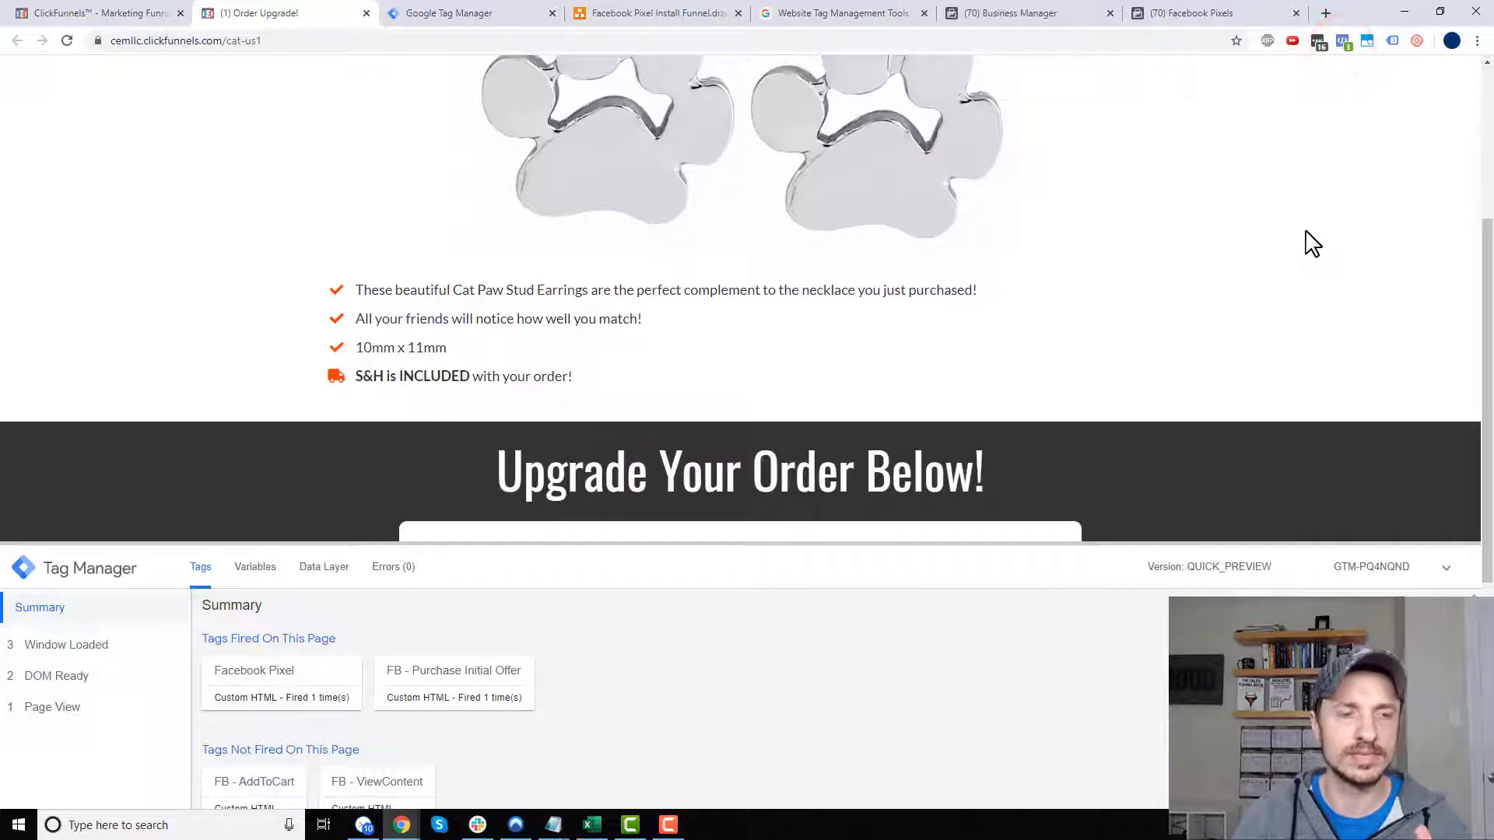
scroll(1317, 257, up, 3)
scroll(1322, 277, down, 3)
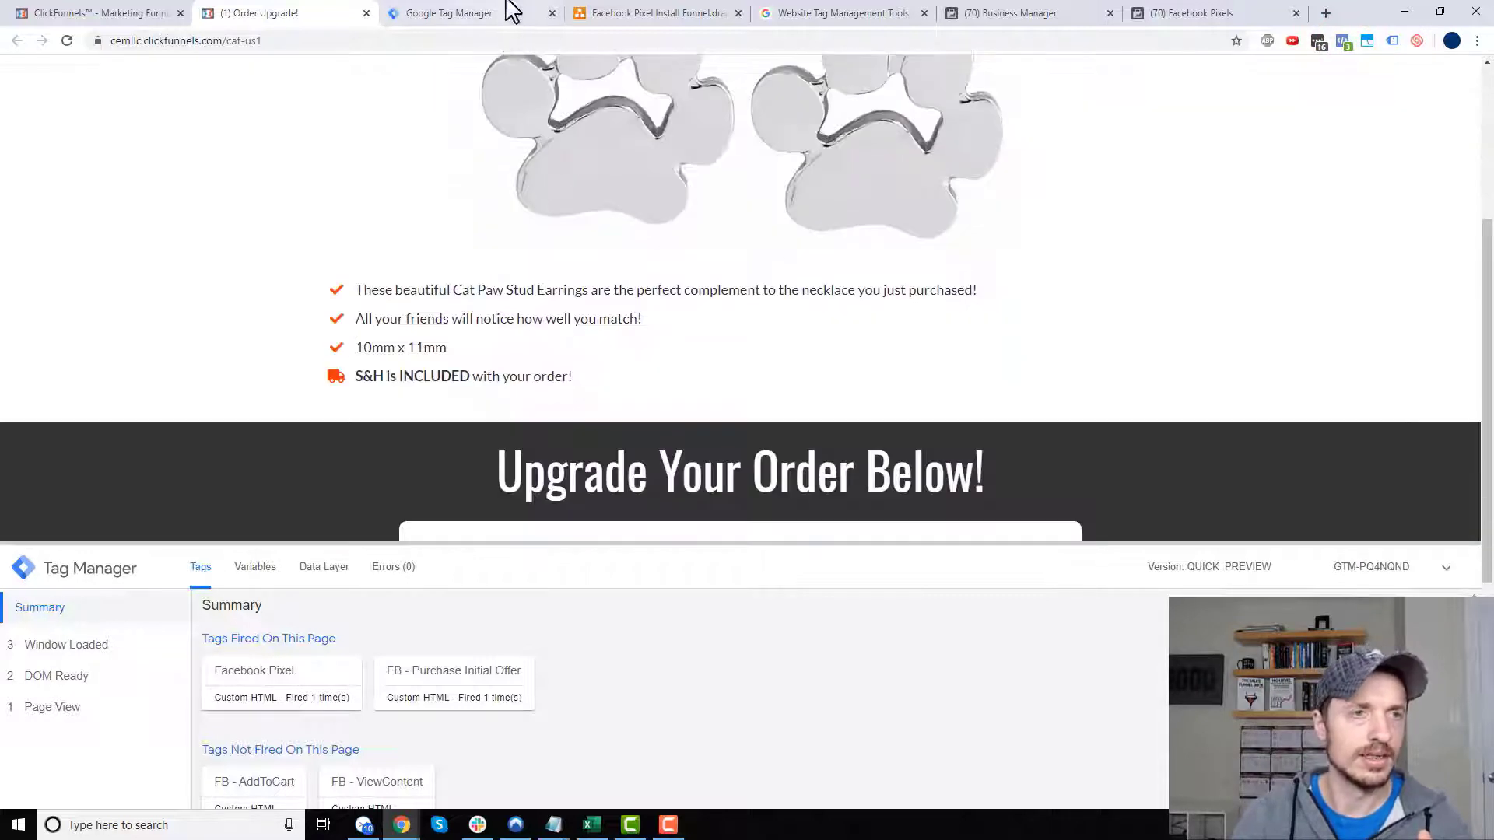
click(660, 11)
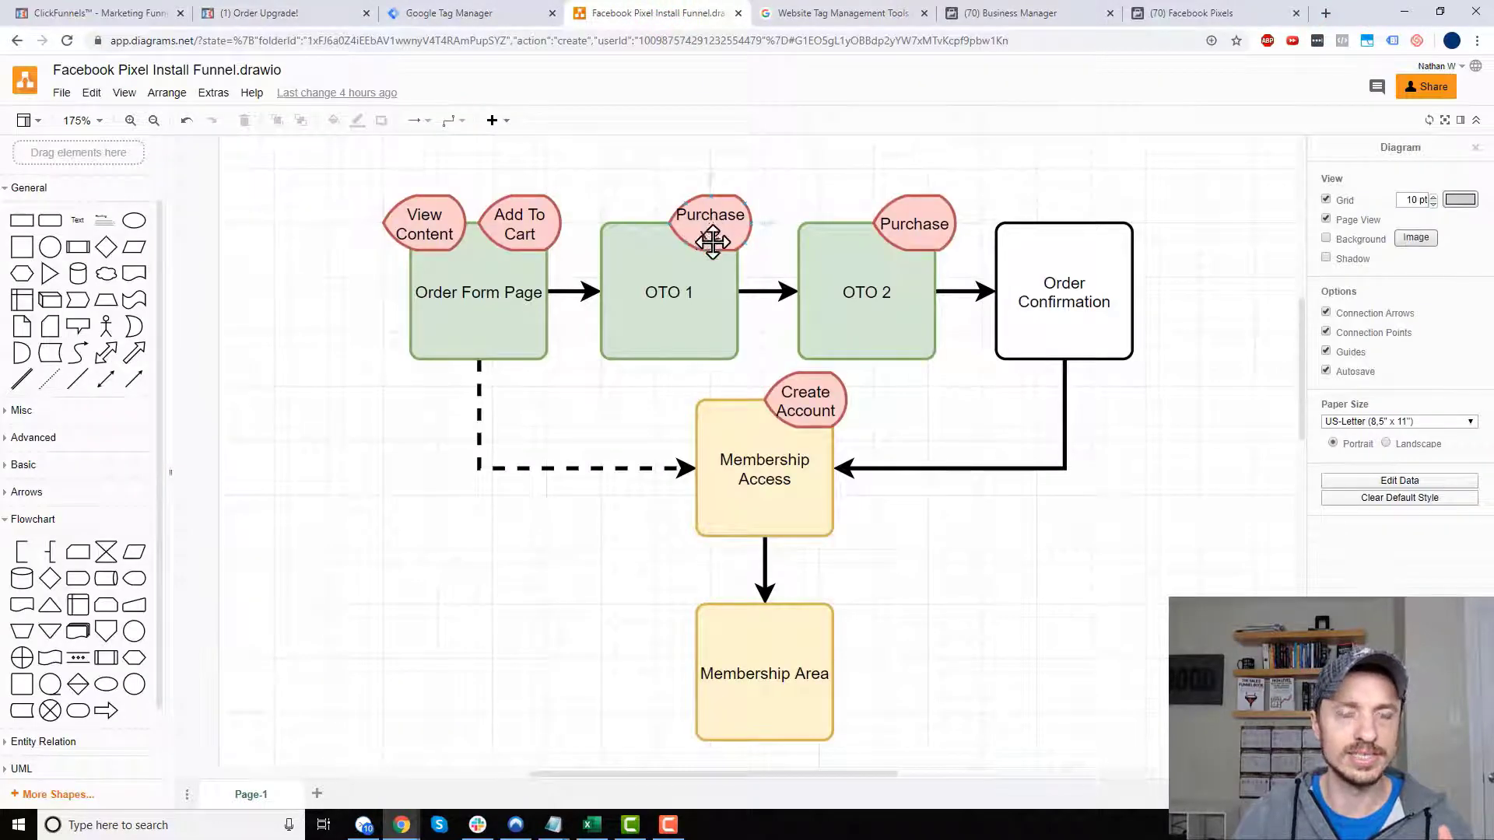
click(477, 11)
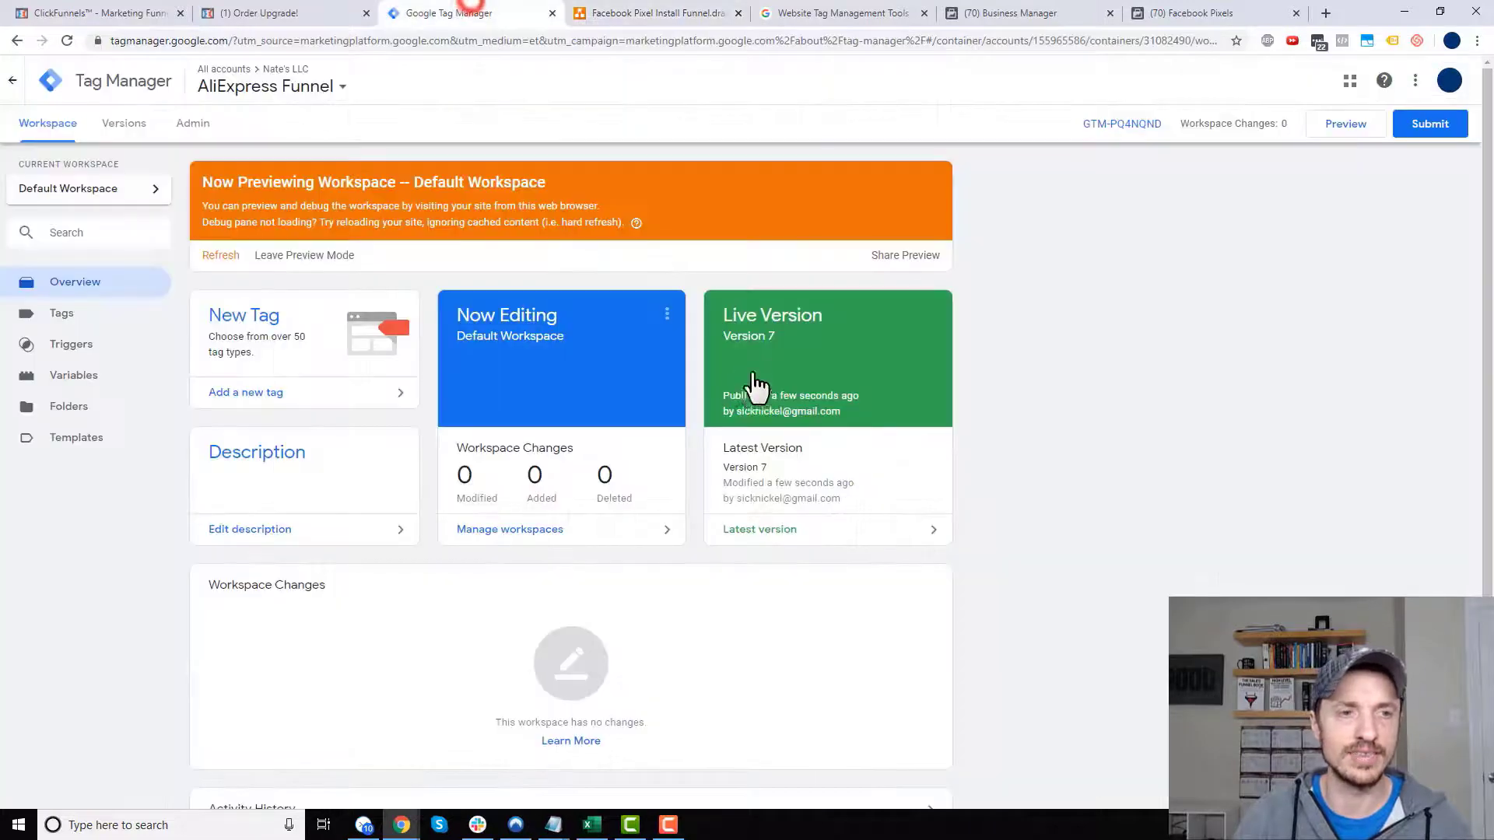
click(646, 11)
click(285, 13)
- Resize the debug pane so the $4.95 and $9.90 earring offers and their Add buttons show fully
scroll(744, 470, down, 5)
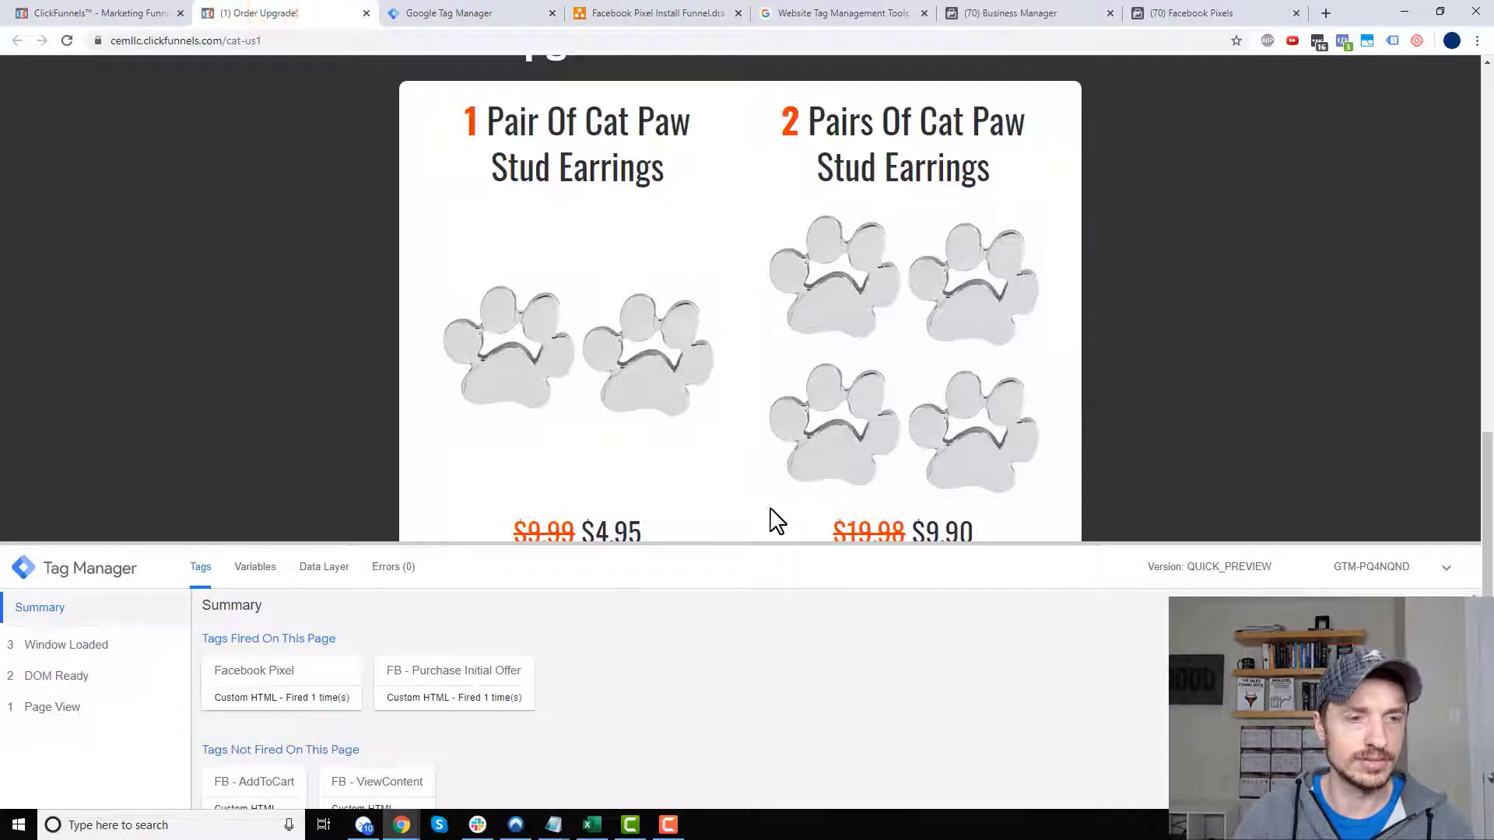
drag(790, 544, 773, 707)
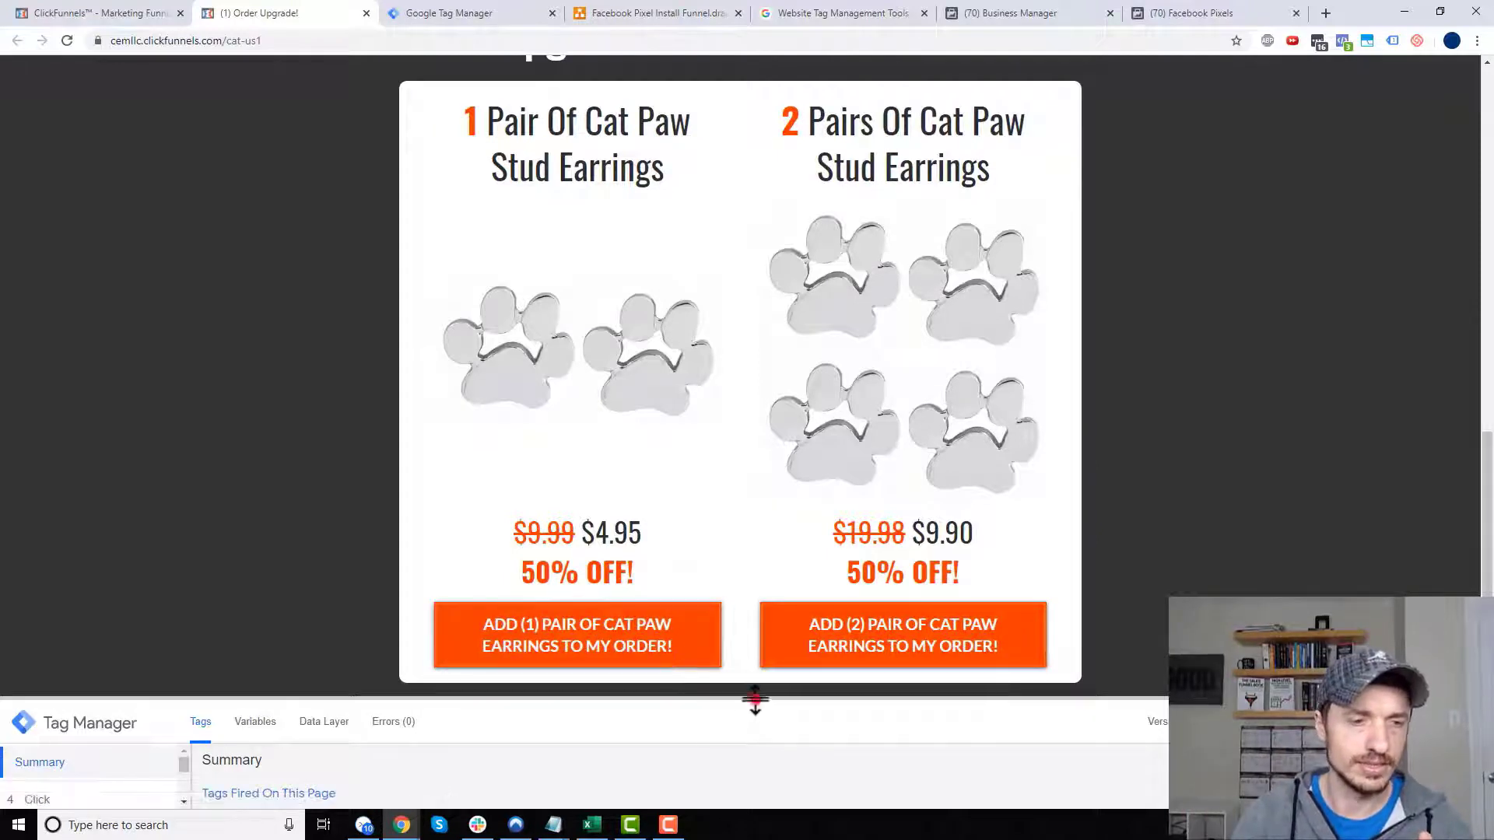
drag(754, 698, 755, 283)
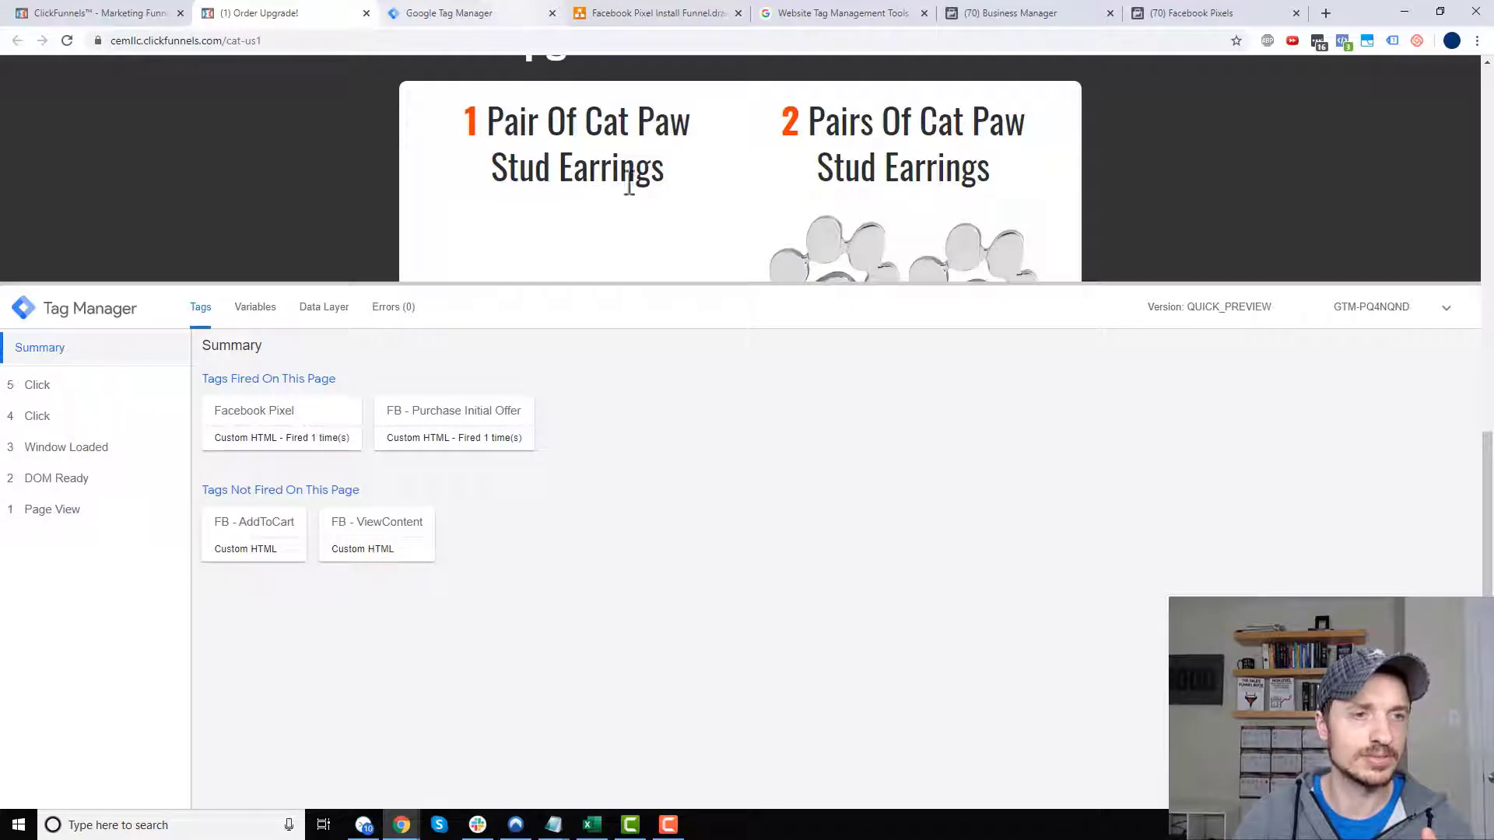
drag(650, 284, 613, 685)
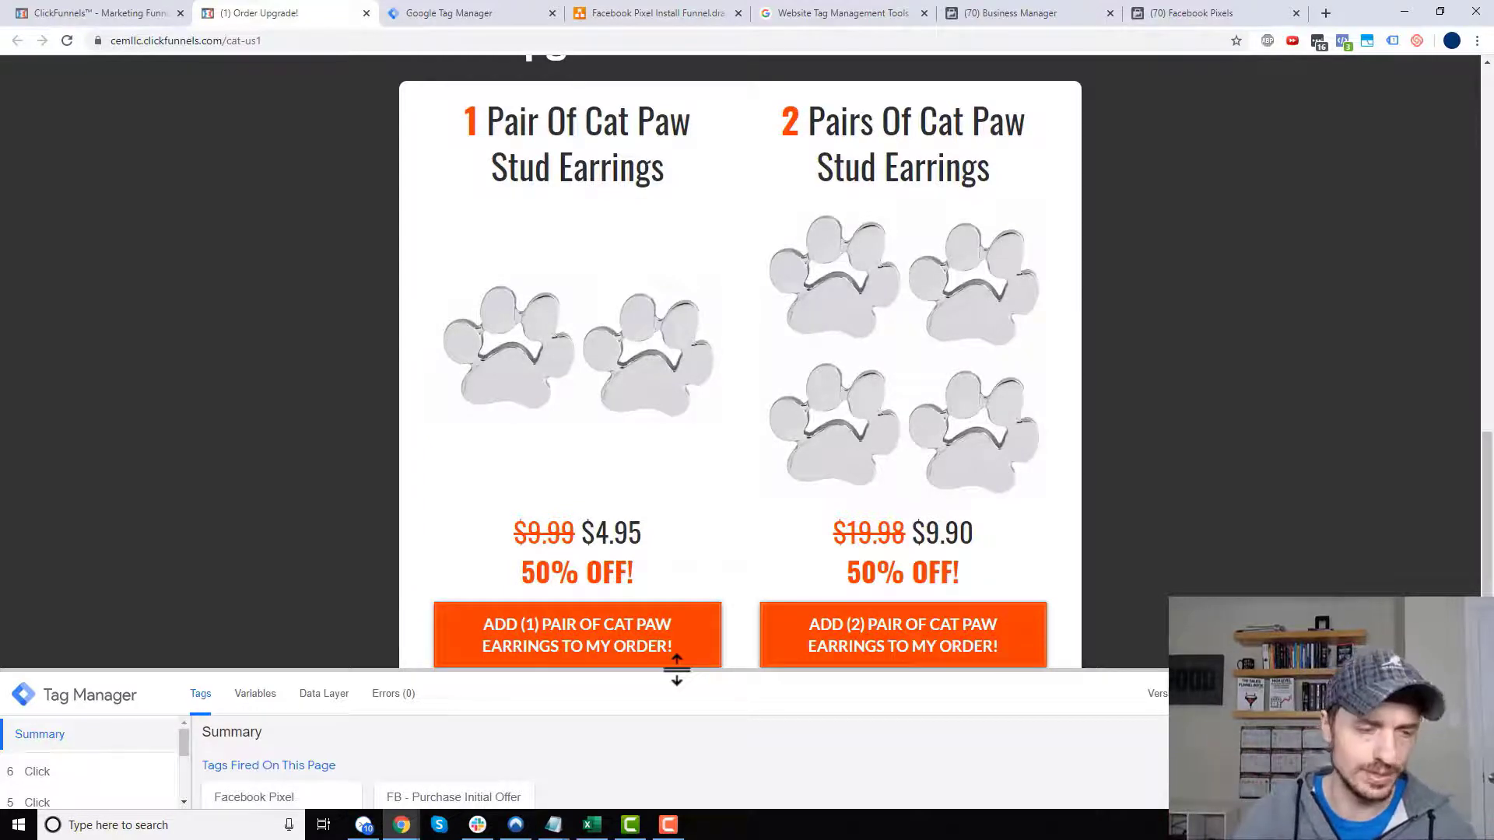
drag(720, 671, 685, 685)
- Change the Purchase snippet's conversion value from 15 to 4.95 USD and copy the code
drag(589, 538, 714, 534)
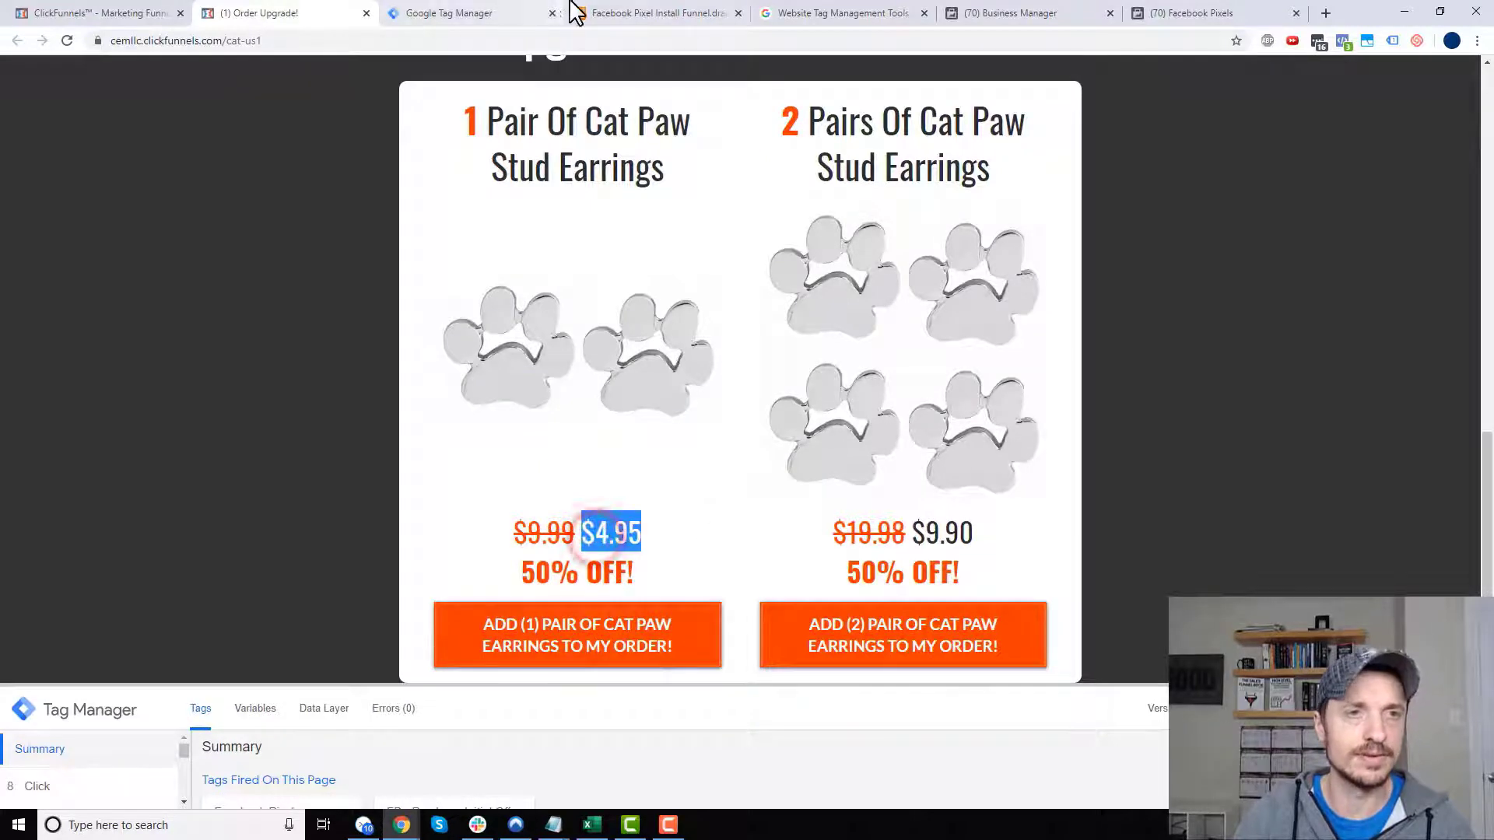
click(1160, 12)
scroll(783, 317, up, 2)
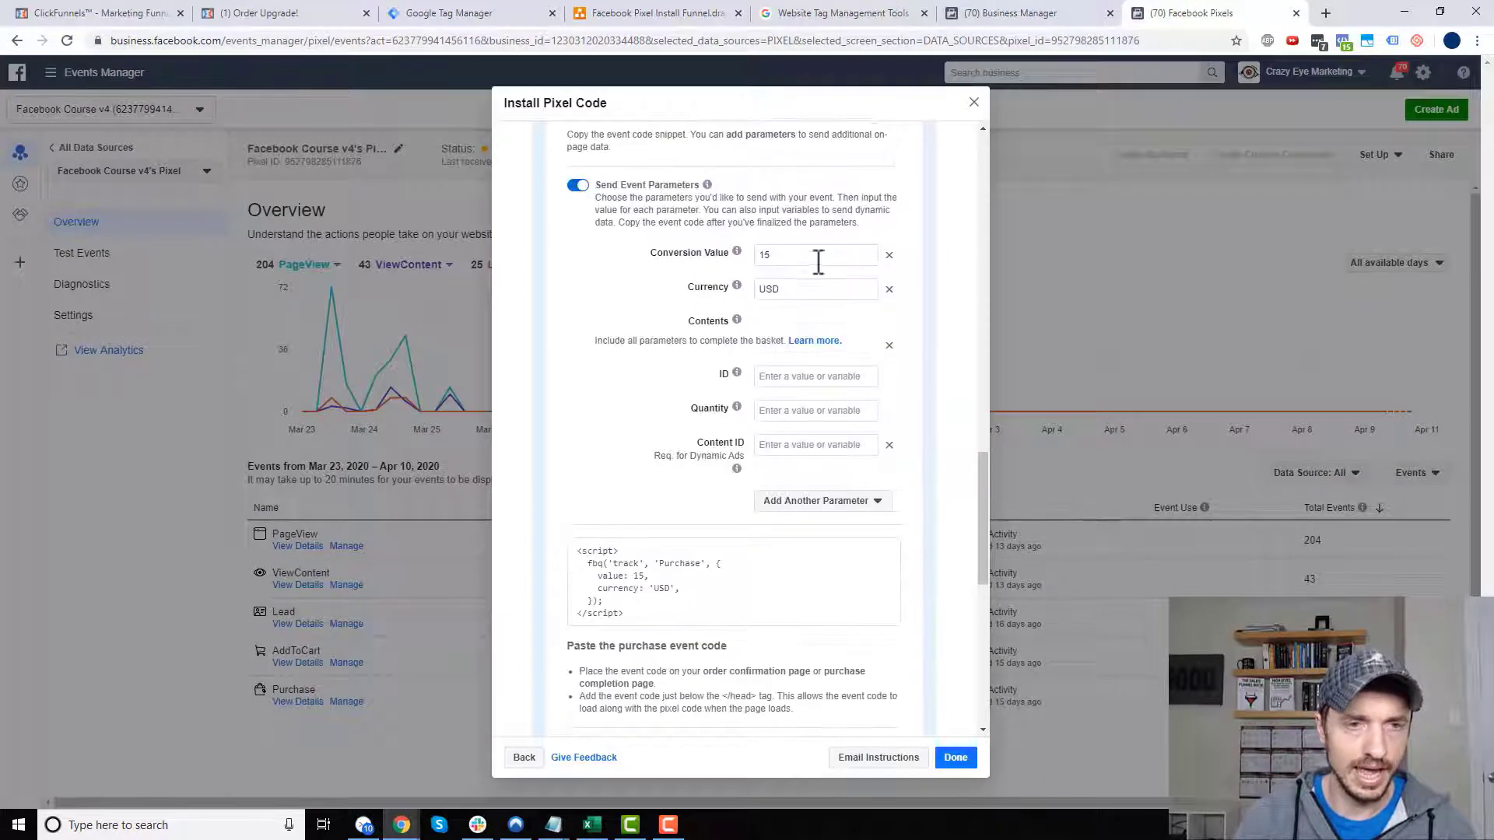
drag(813, 257, 673, 255)
text(4.9)
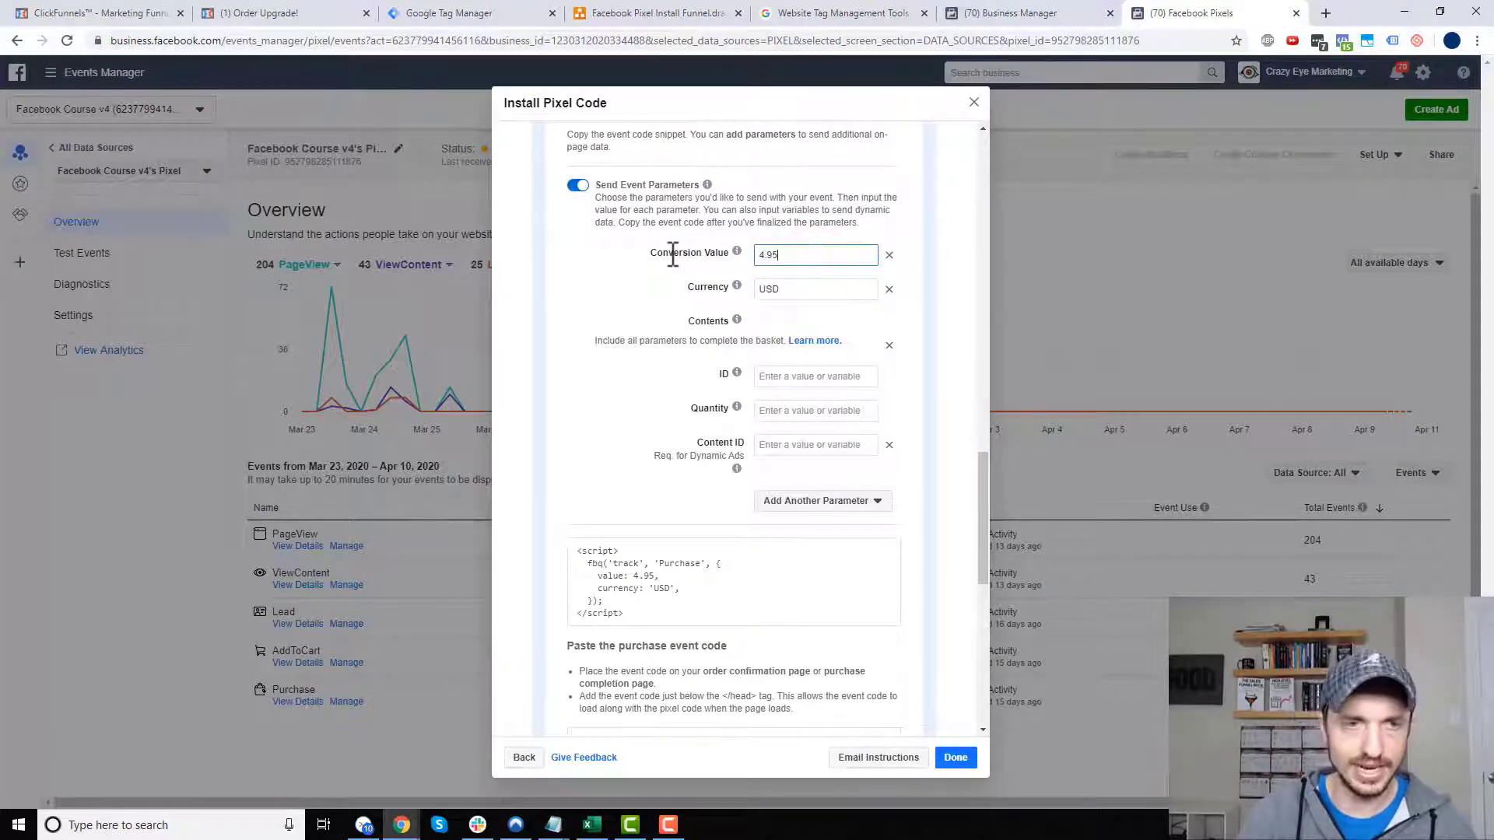
click(597, 325)
scroll(683, 560, down, 2)
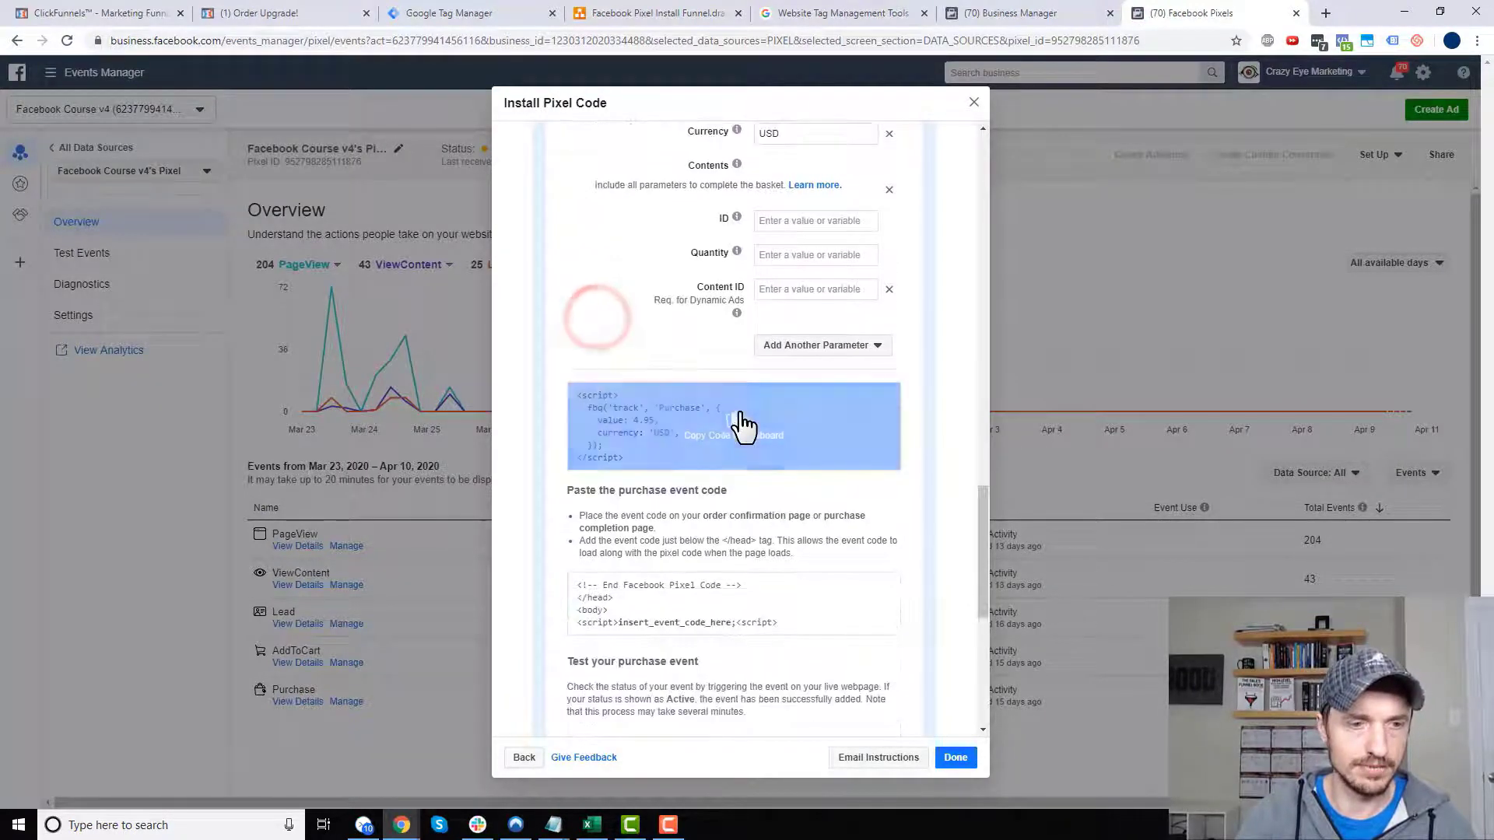
click(737, 427)
click(464, 10)
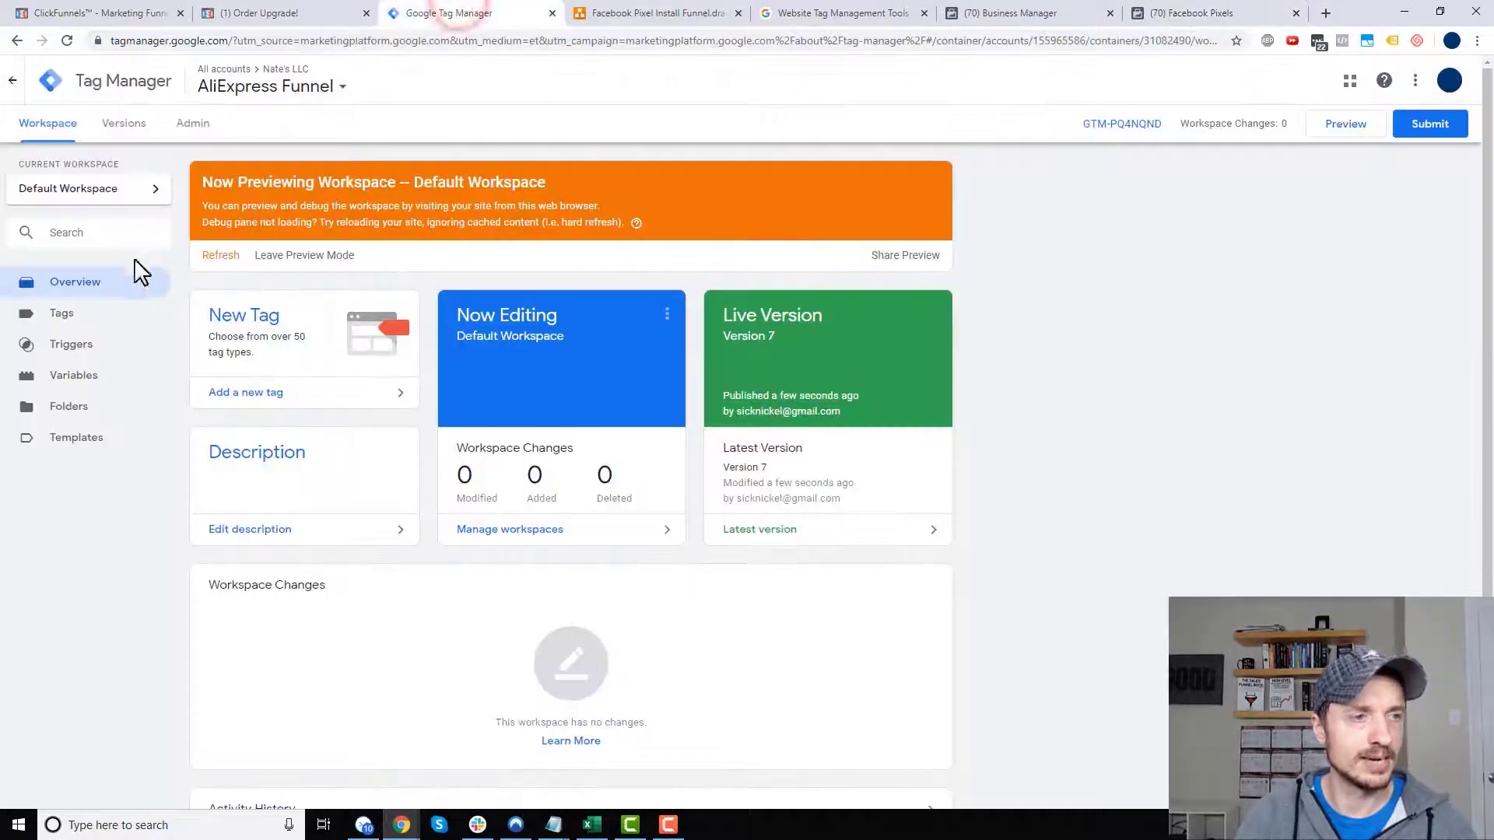
- Create a new tag named FB - Purchase OTO1 - $4.95
click(110, 313)
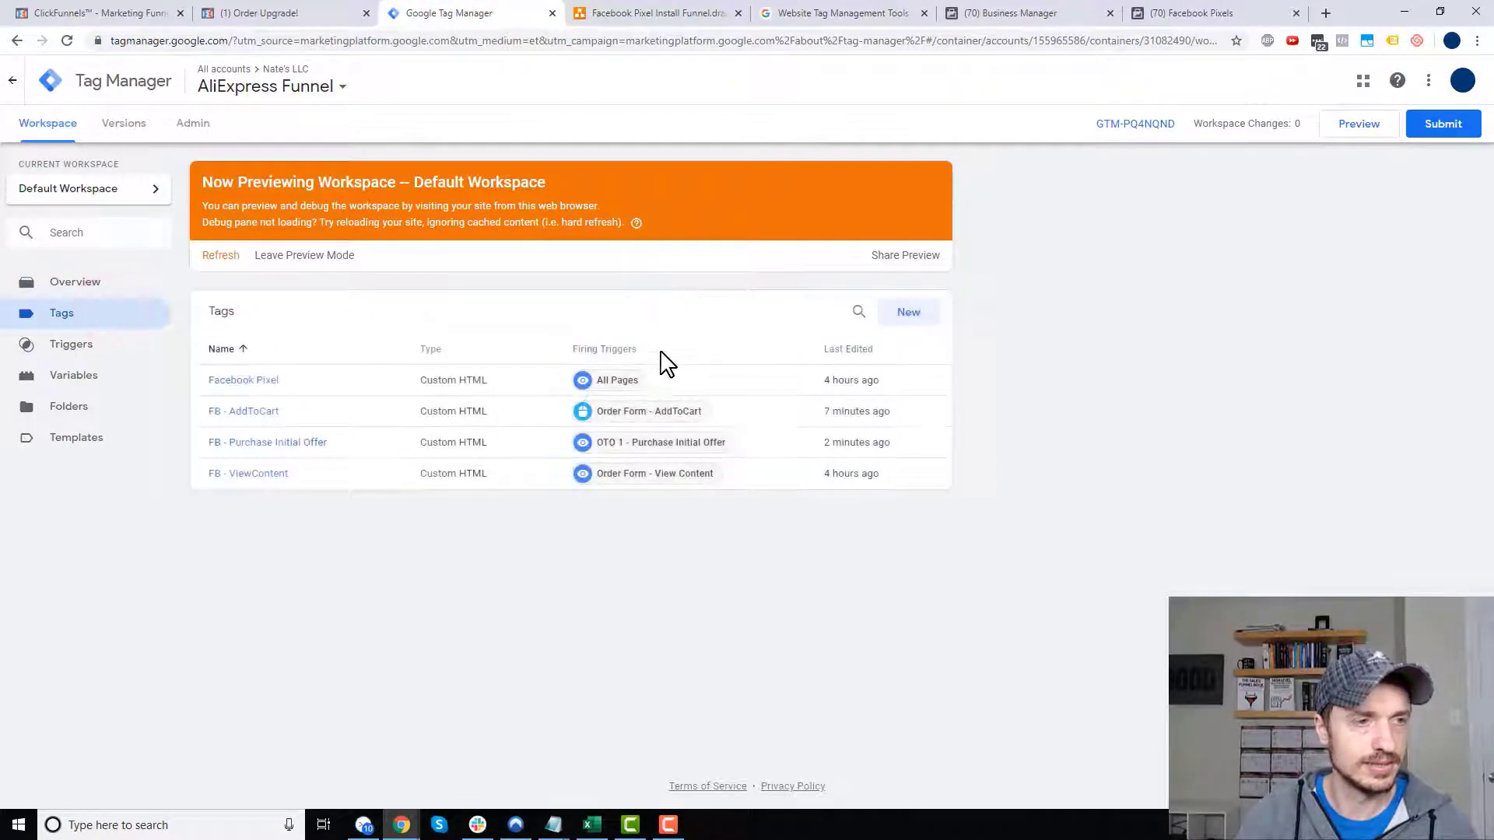
click(909, 315)
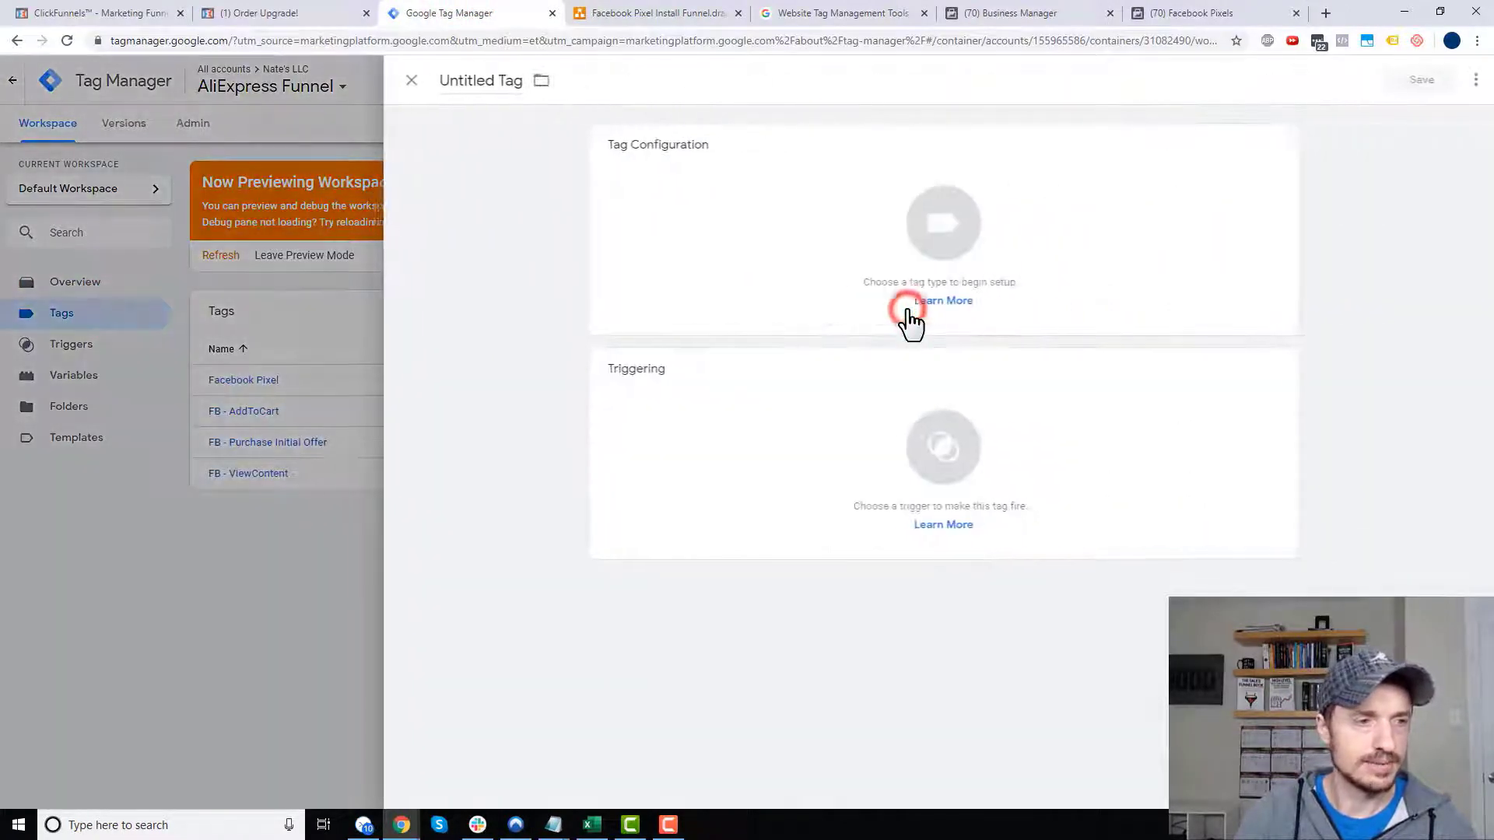
click(502, 80)
text(FB - Purchase OTO1 - $4.95)
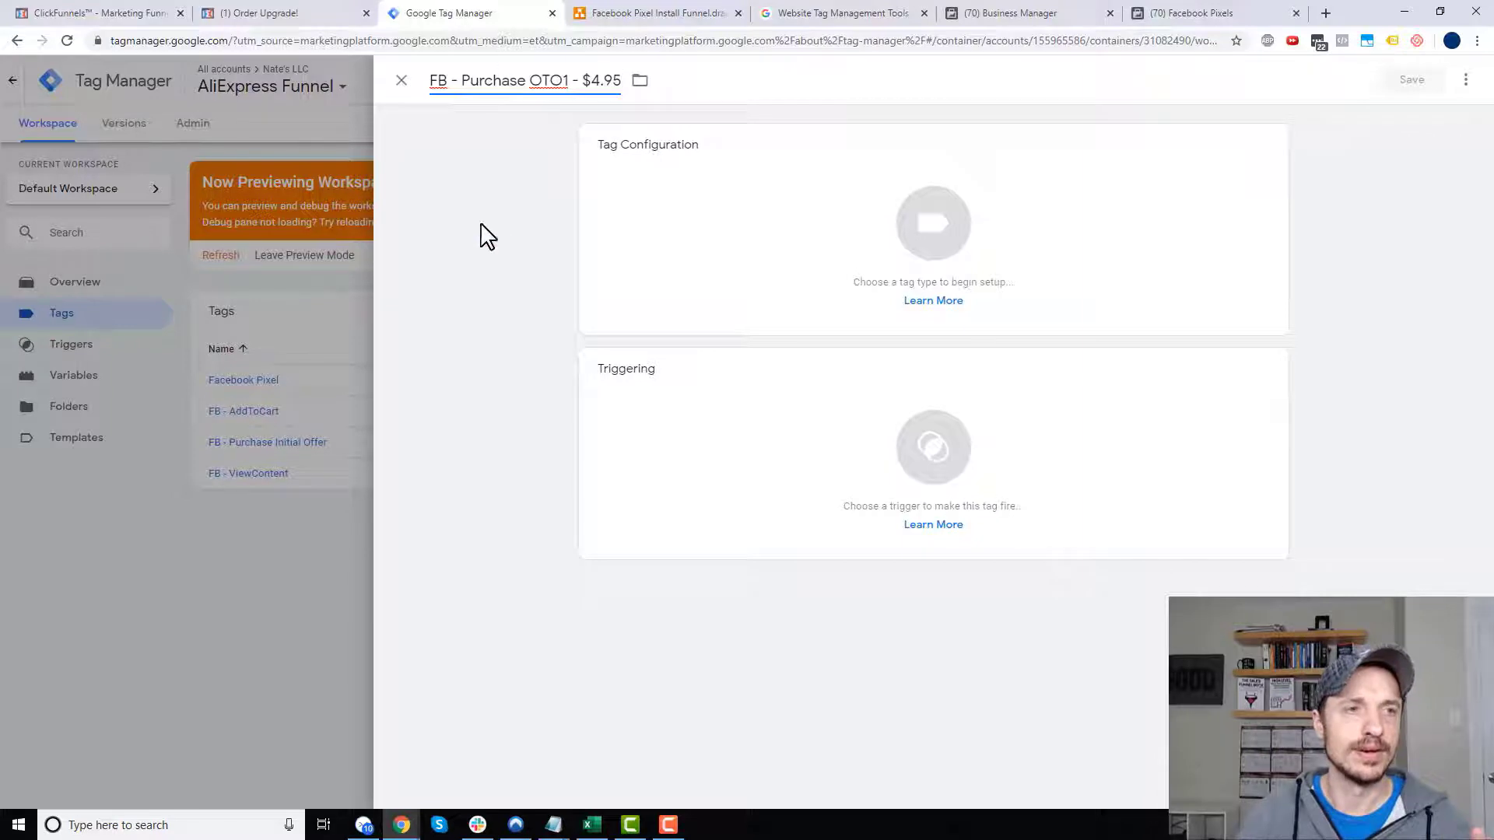
click(481, 227)
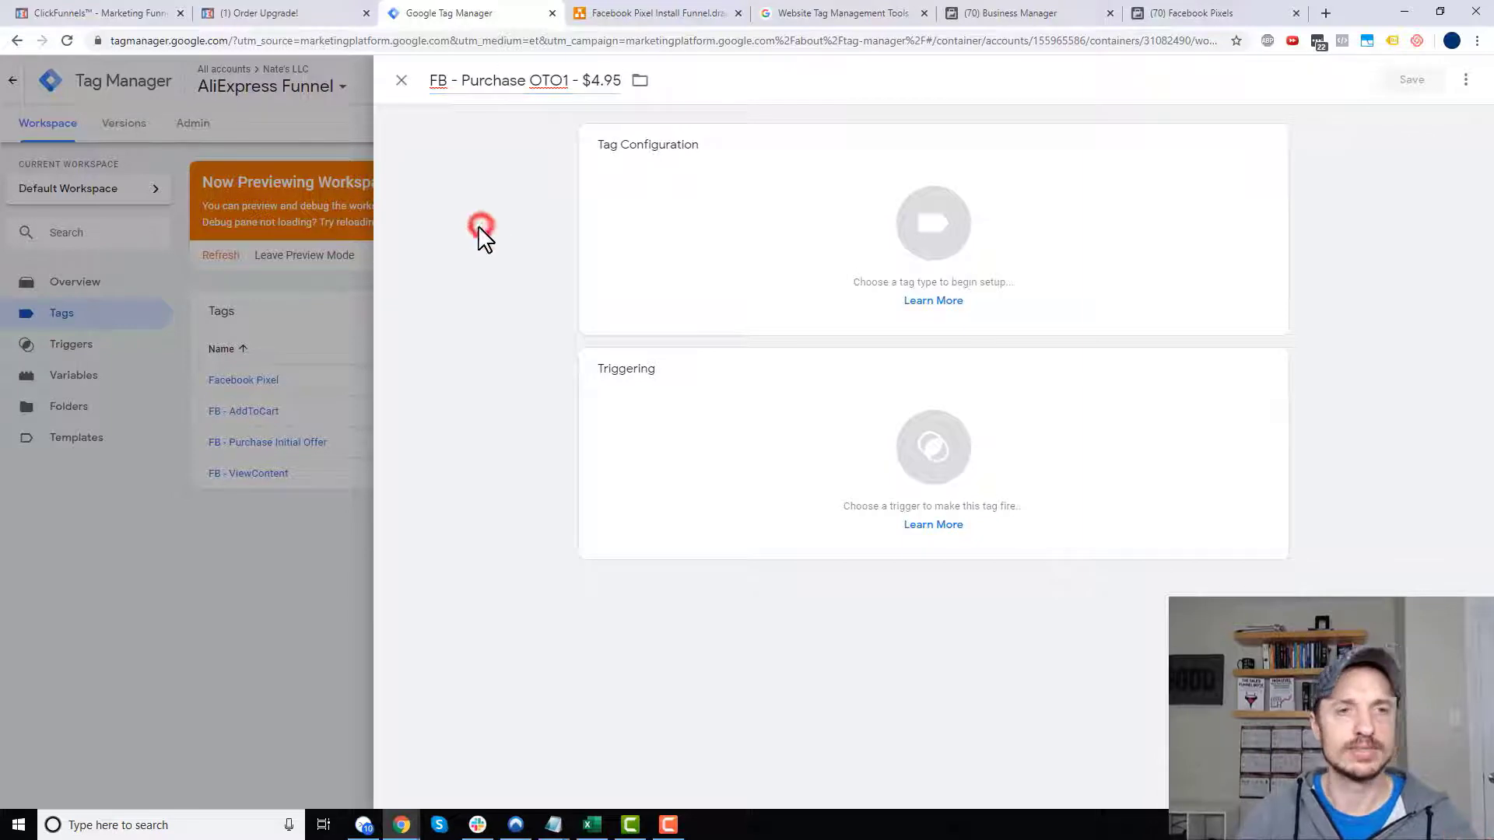
- Make it a Custom HTML tag with the pasted 4.95 Purchase code and save it without a trigger
click(969, 245)
click(1102, 693)
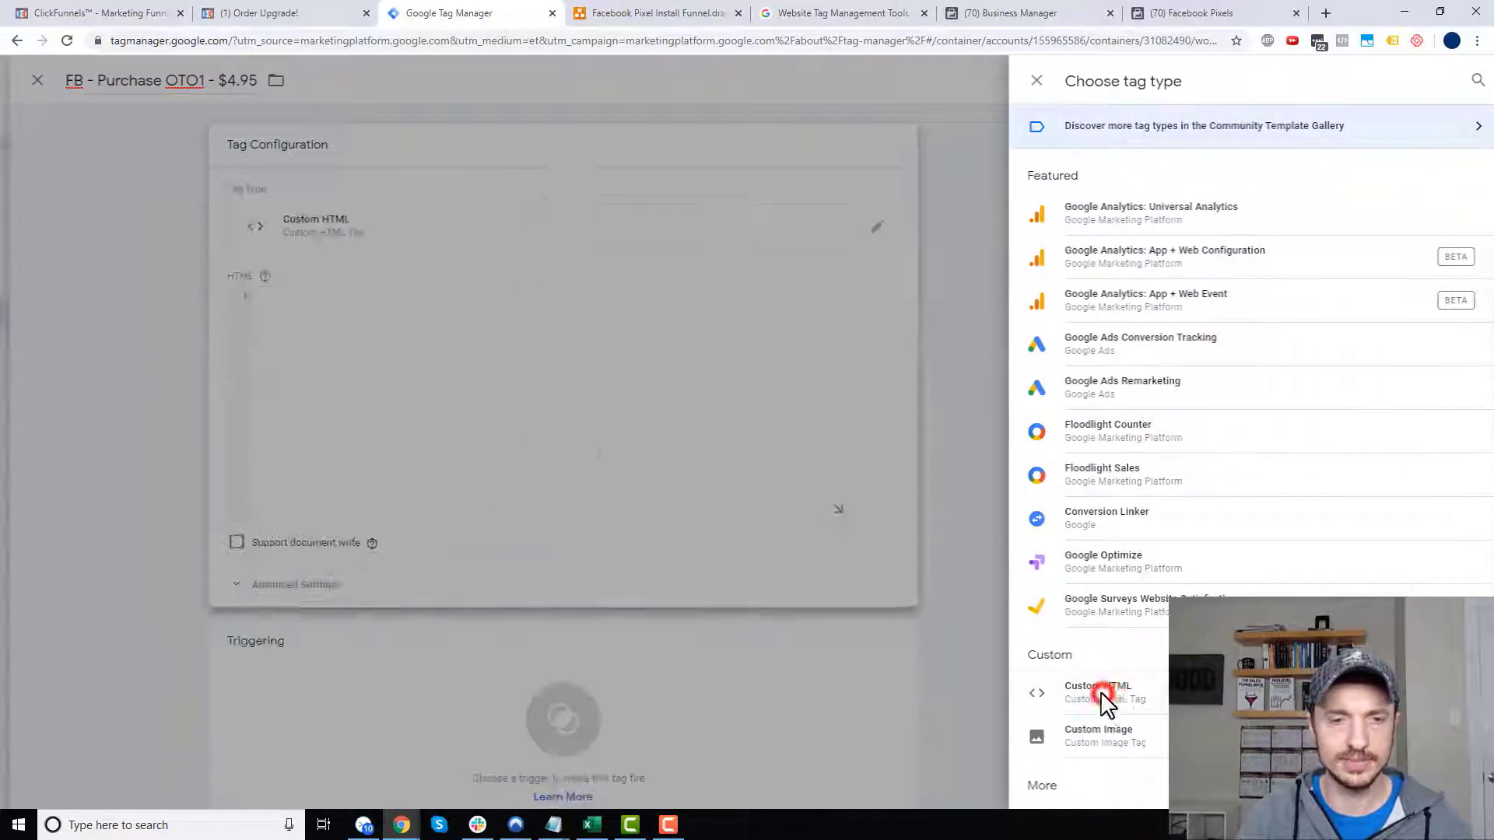
click(763, 364)
key(ctrl+v)
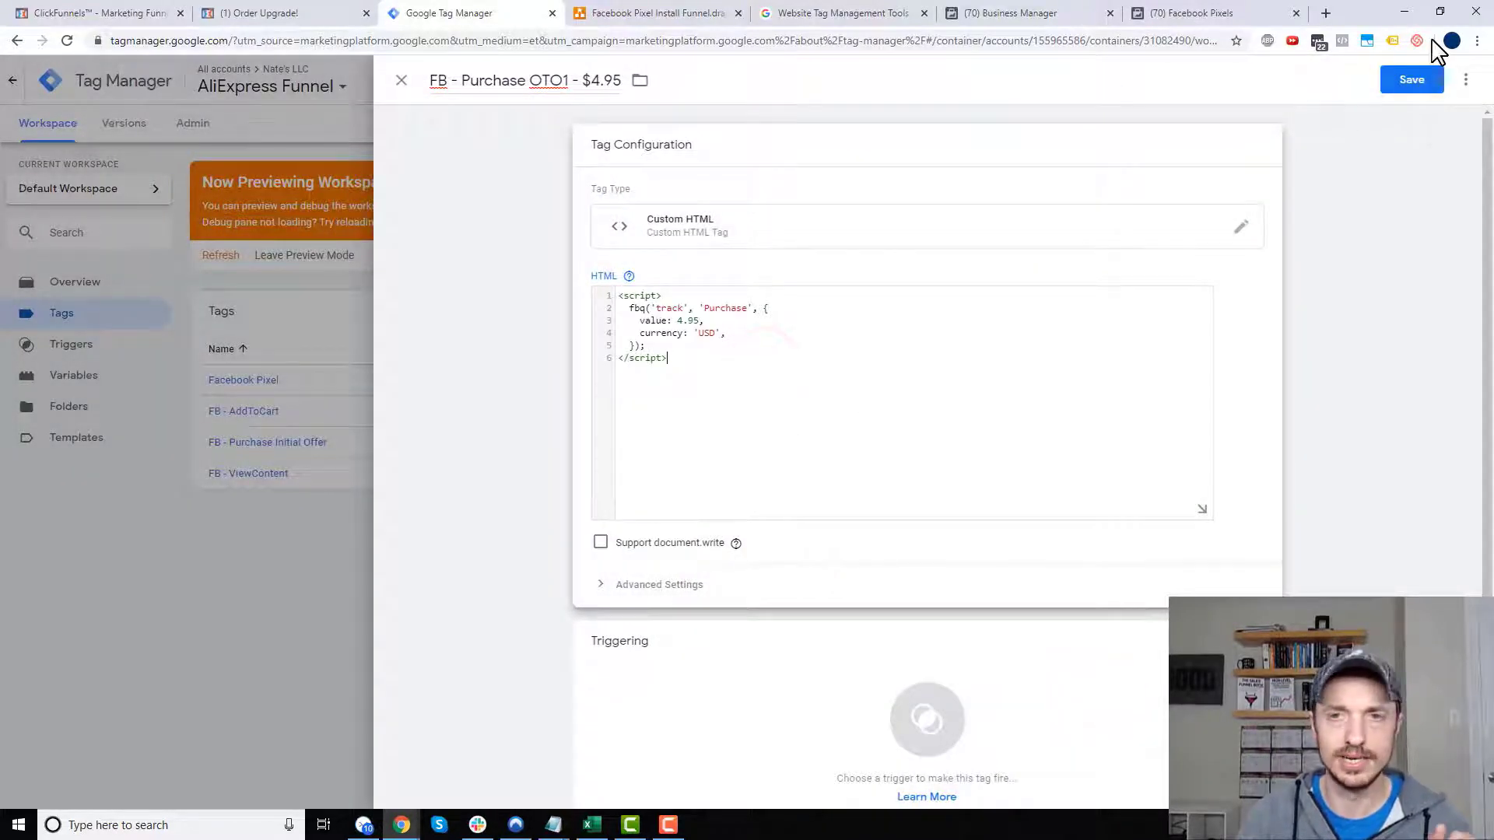
click(1418, 81)
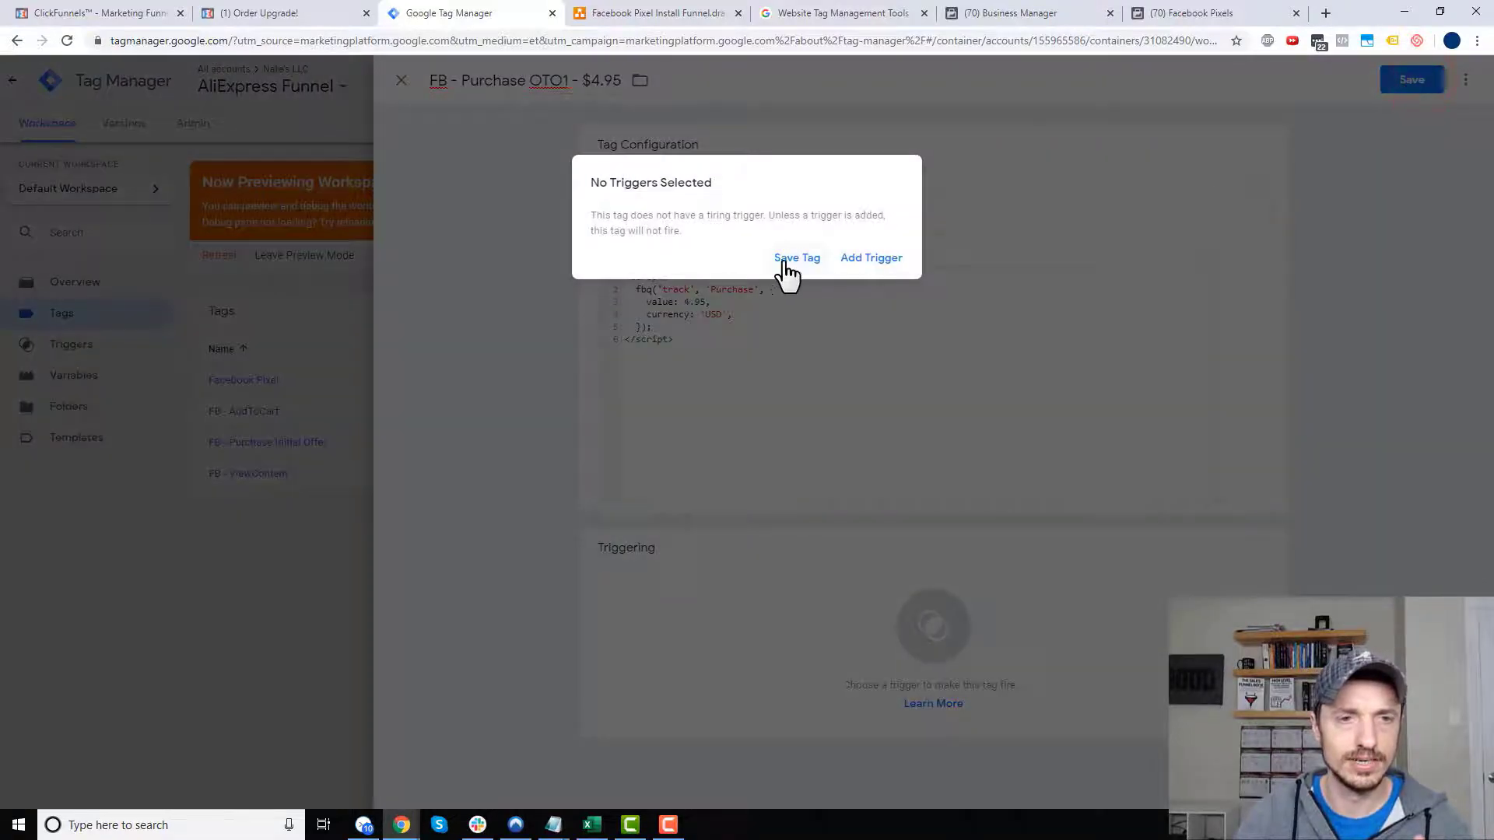
click(786, 260)
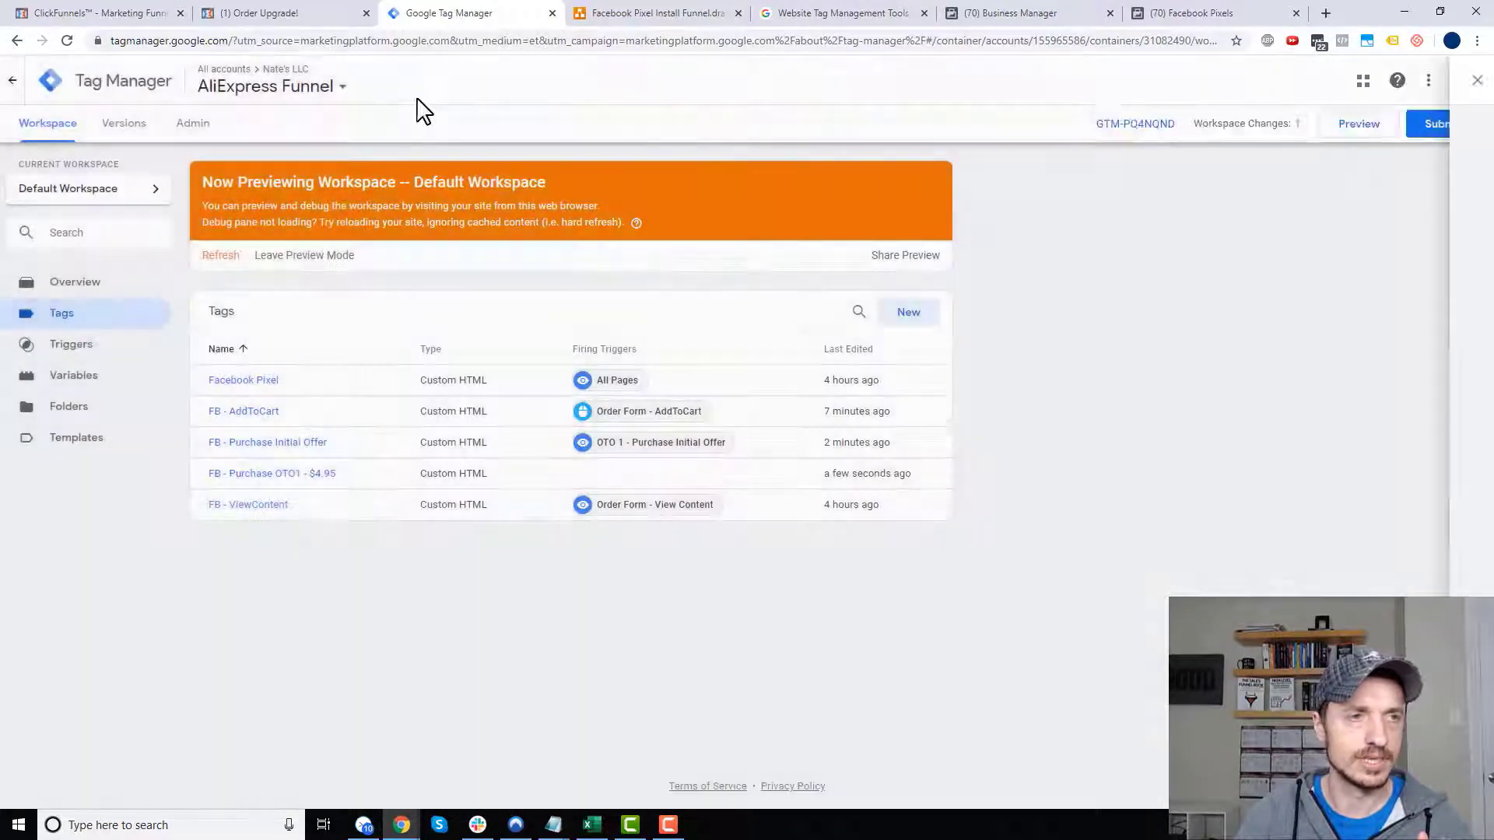
click(117, 343)
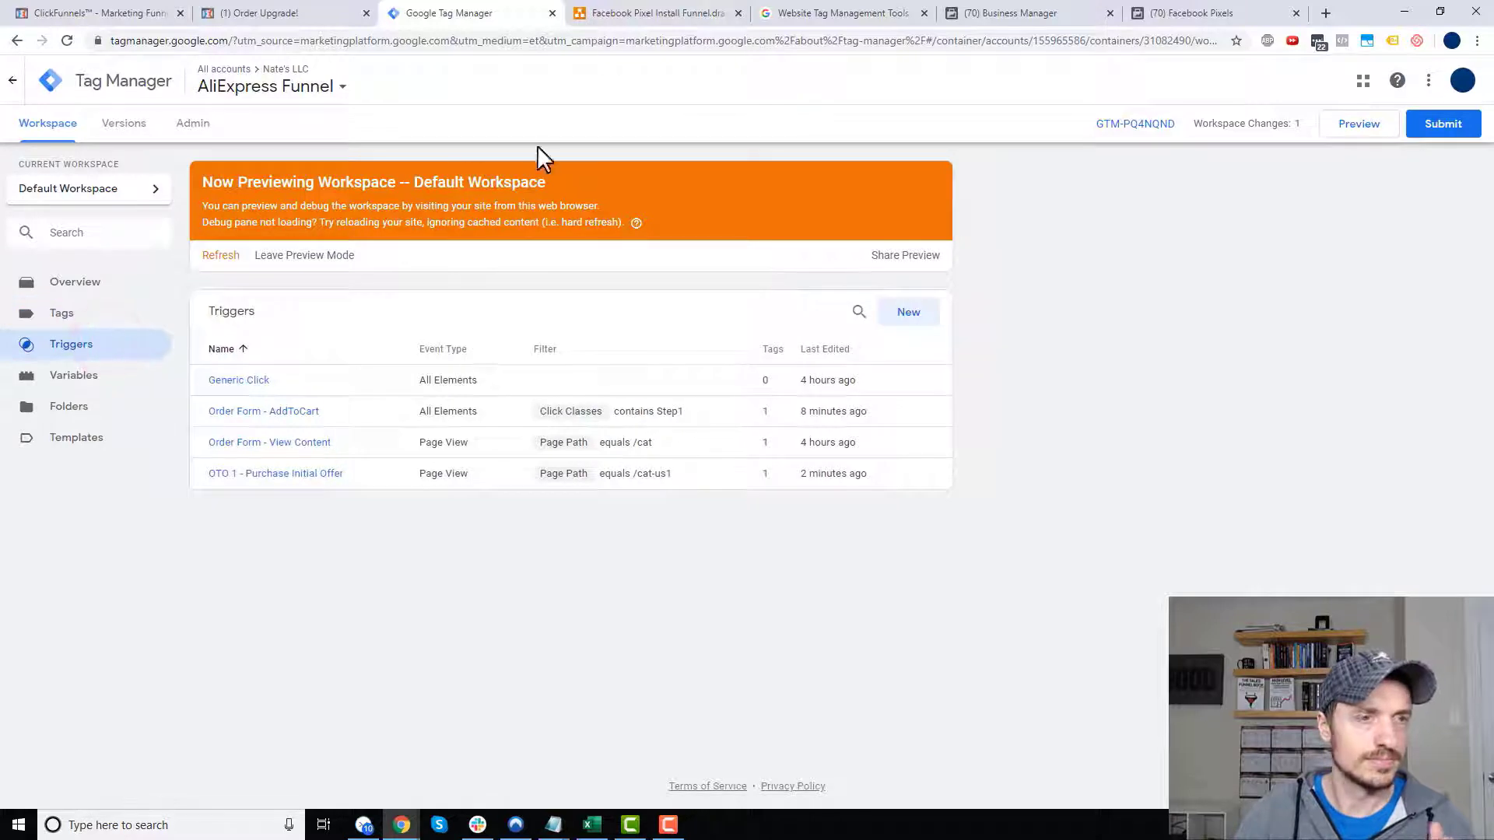
- Create trigger OTO 1 - Purchase $4.95 of type Click - All Elements, limited to Some Clicks
click(920, 320)
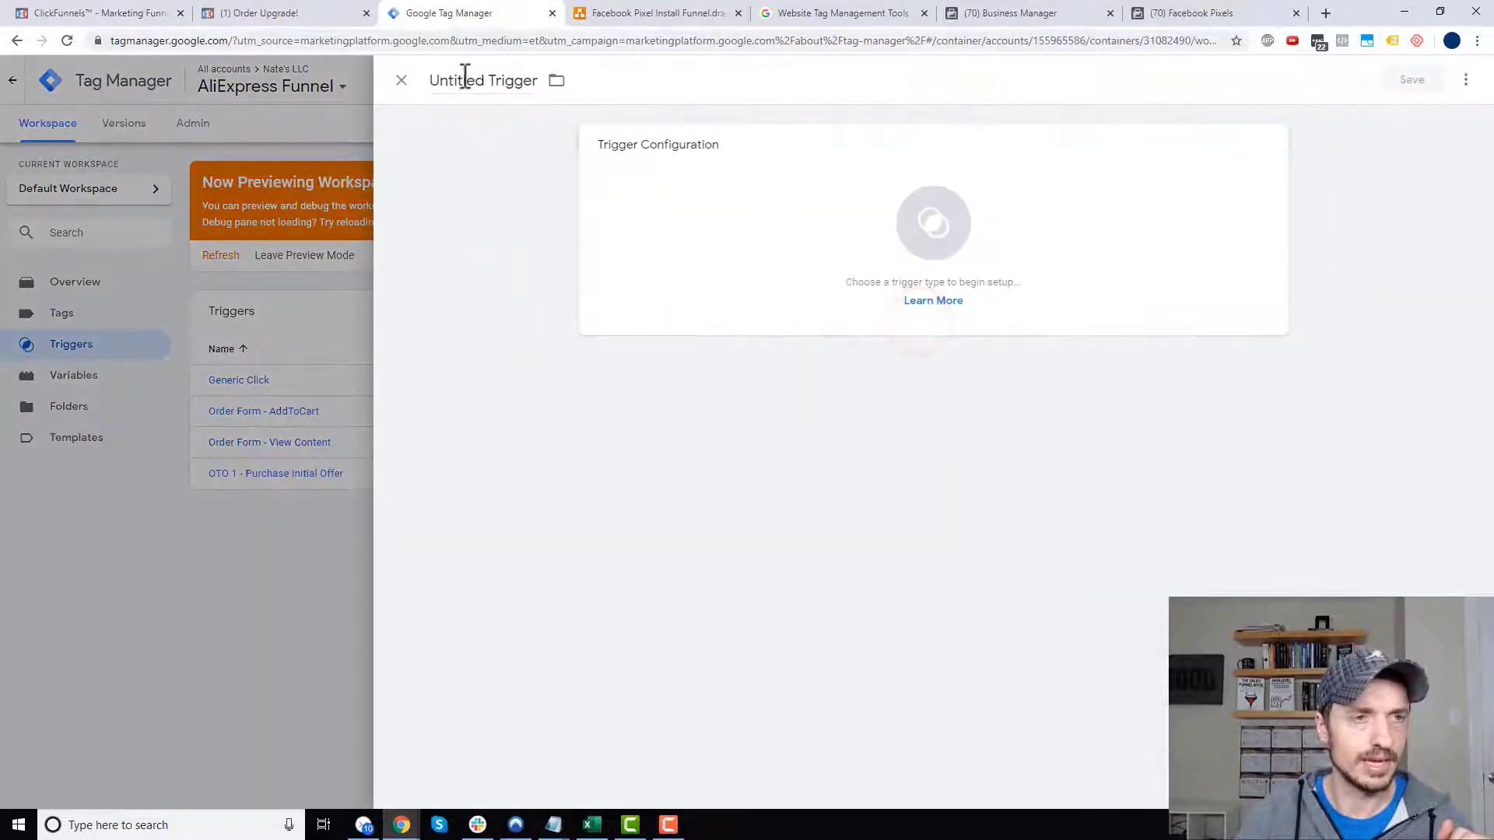
click(462, 79)
key(ctrl+a)
text(O)
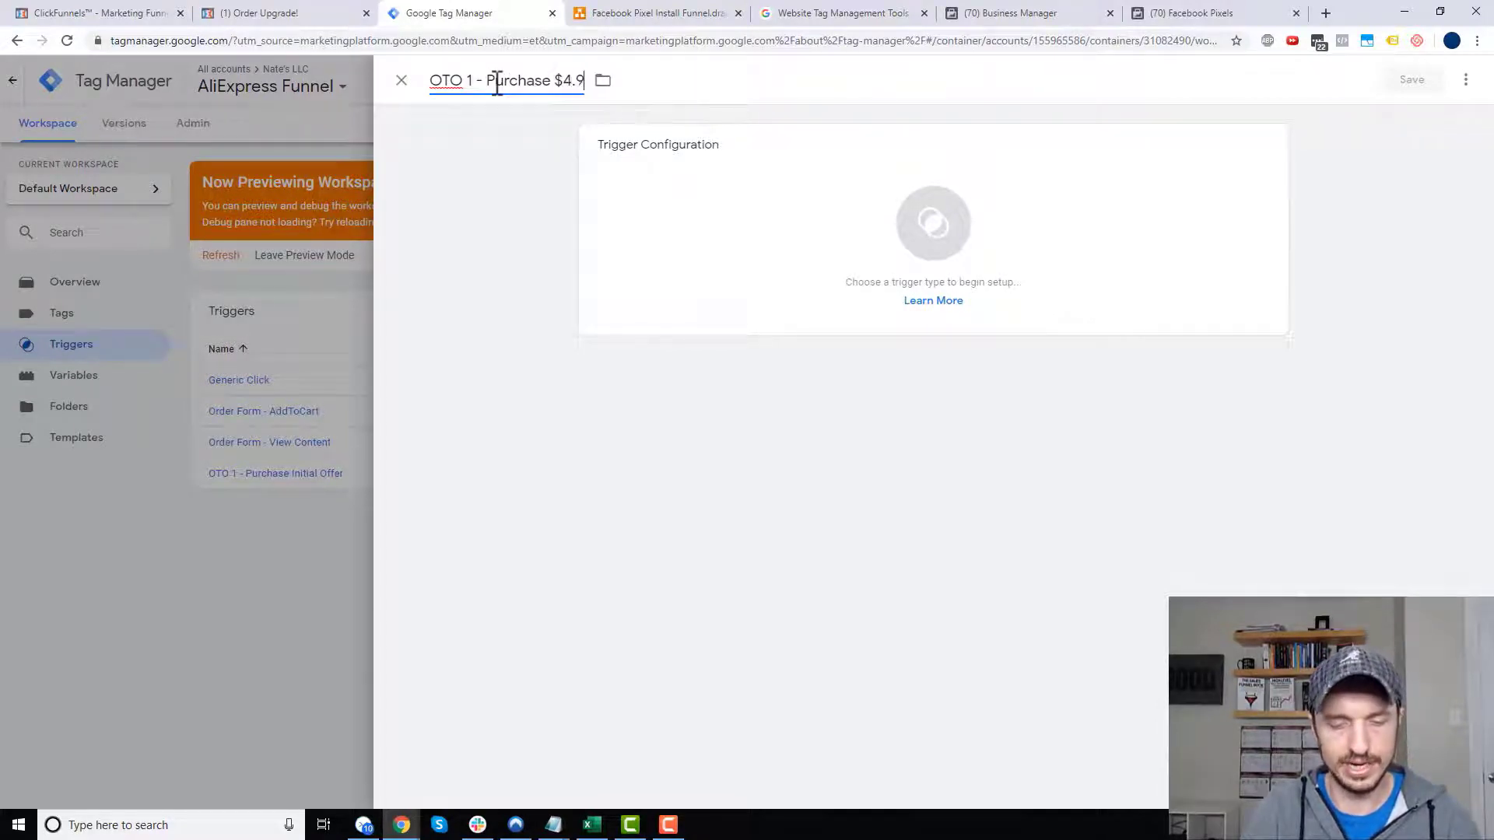
click(935, 255)
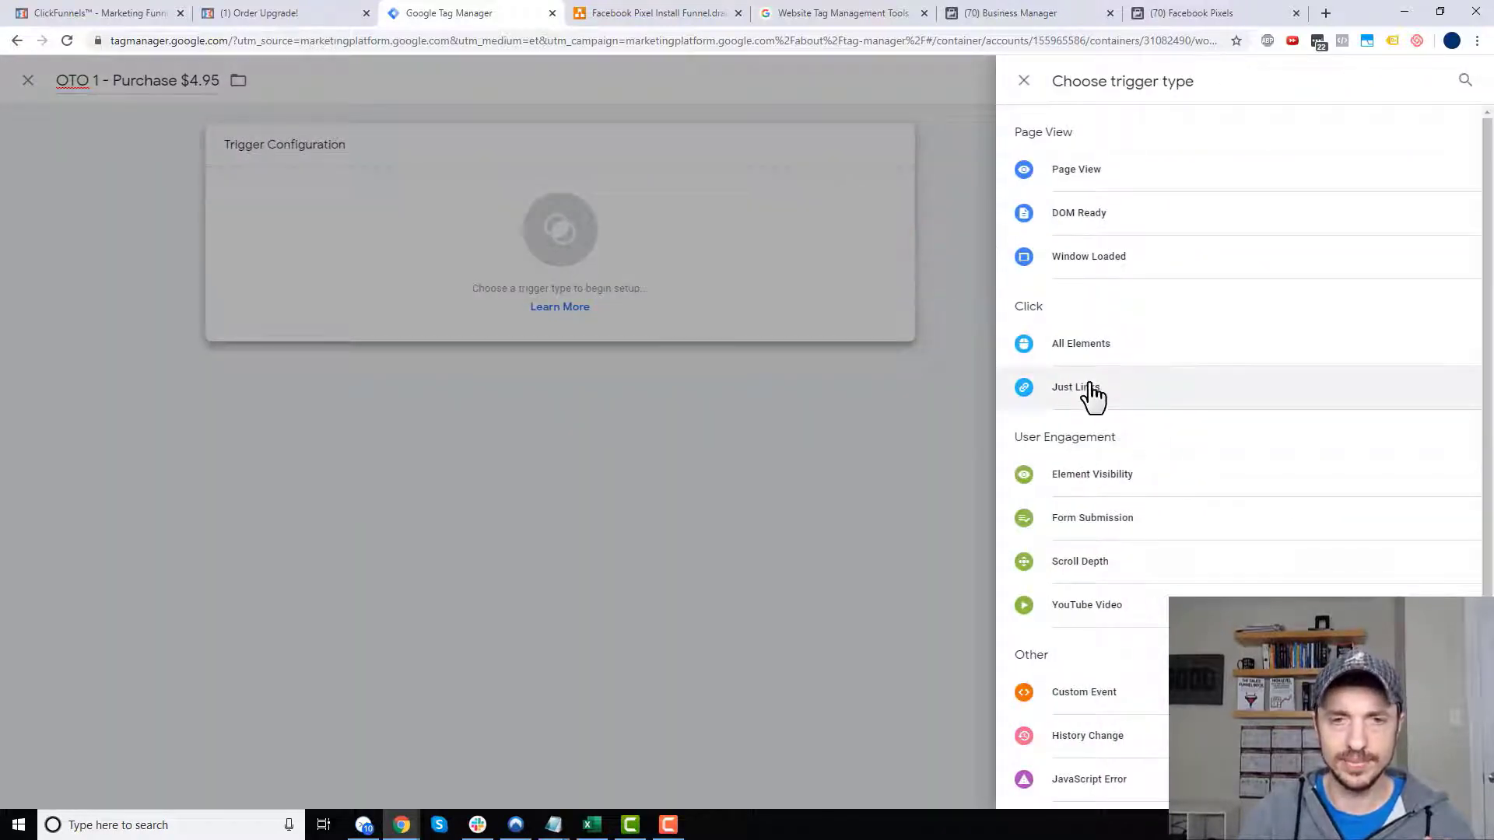
click(1089, 347)
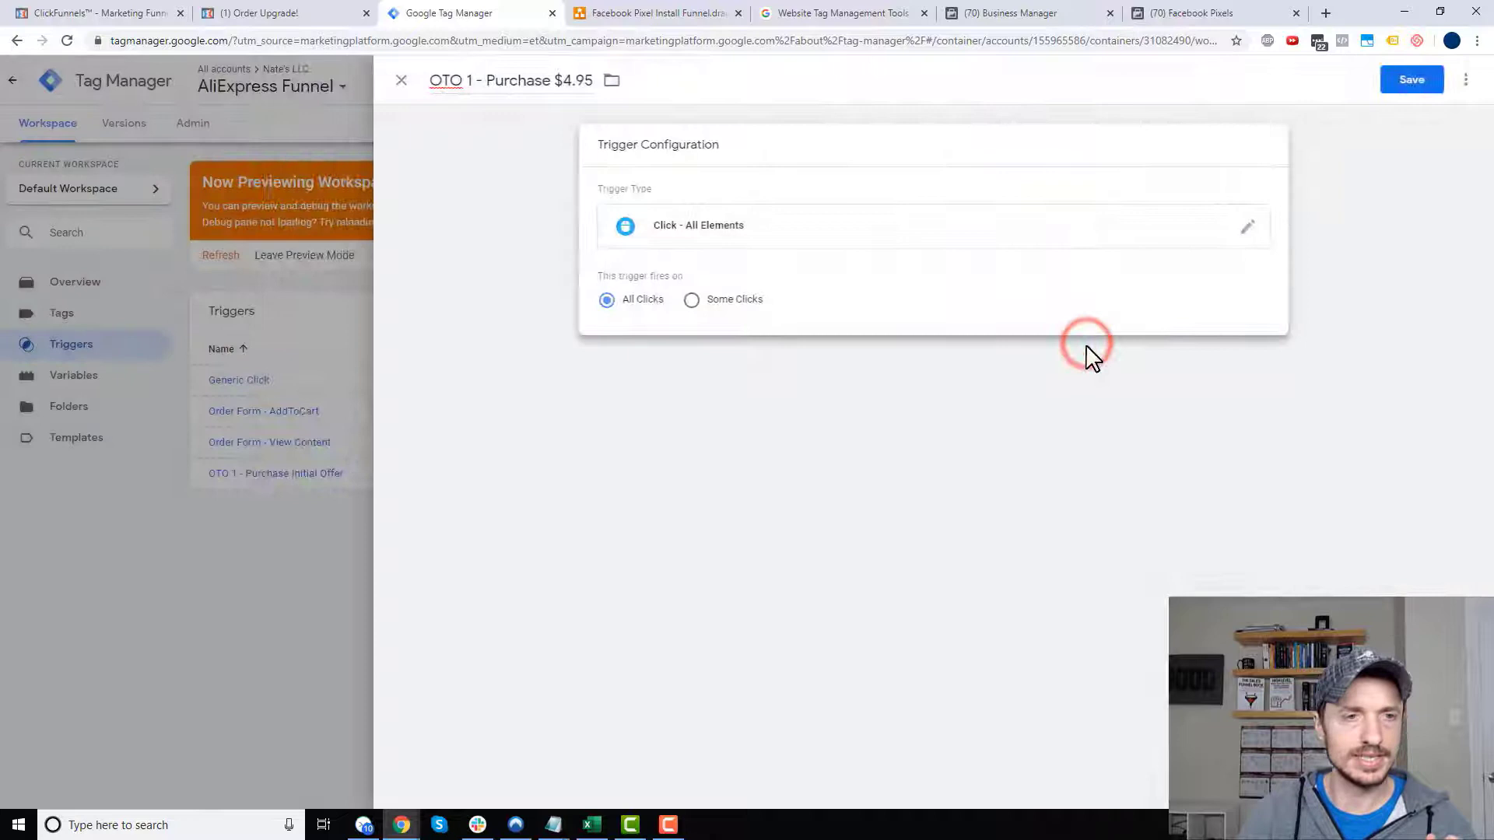
click(738, 302)
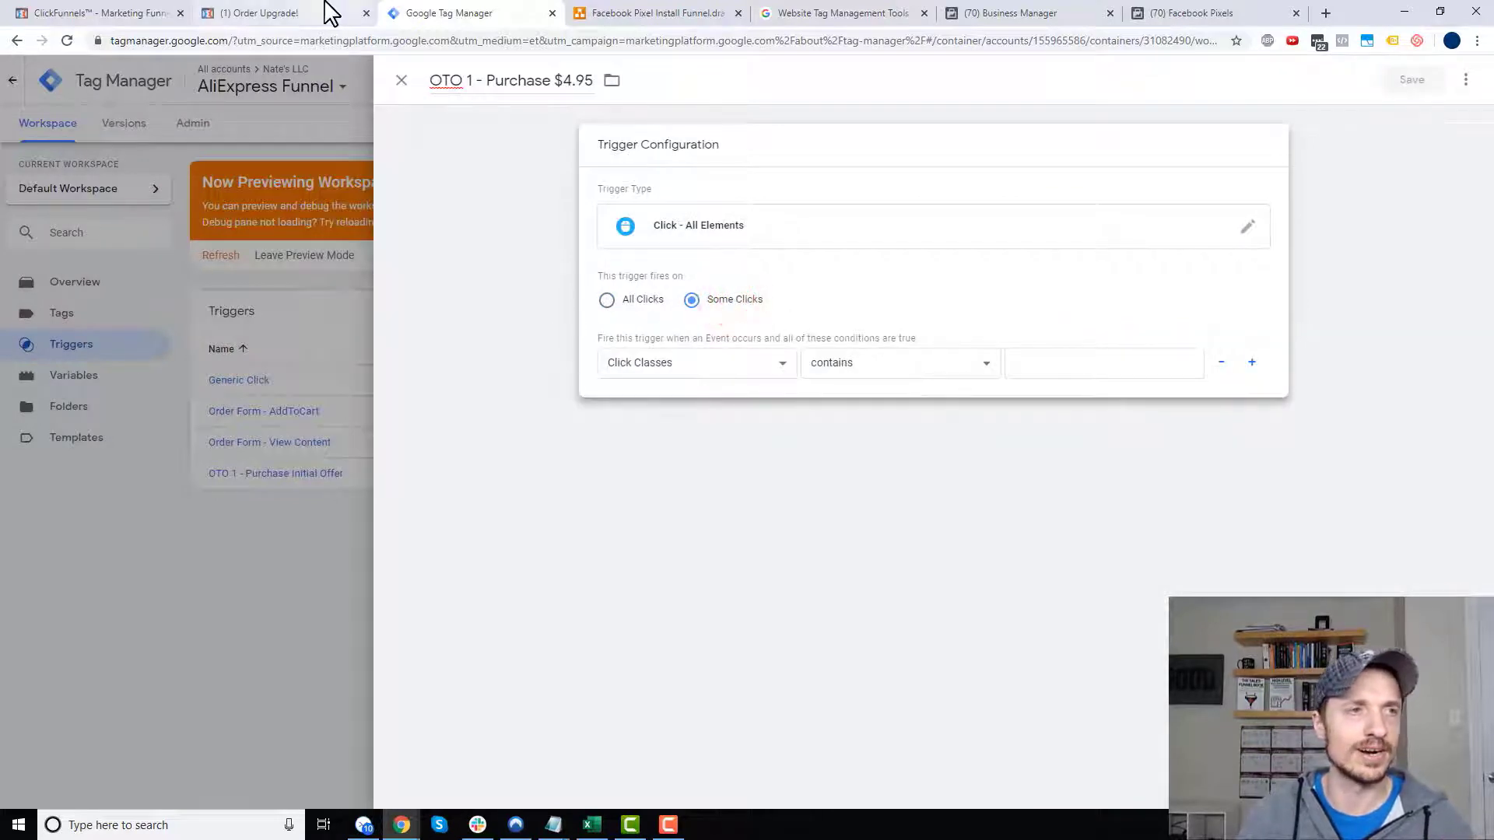
click(327, 12)
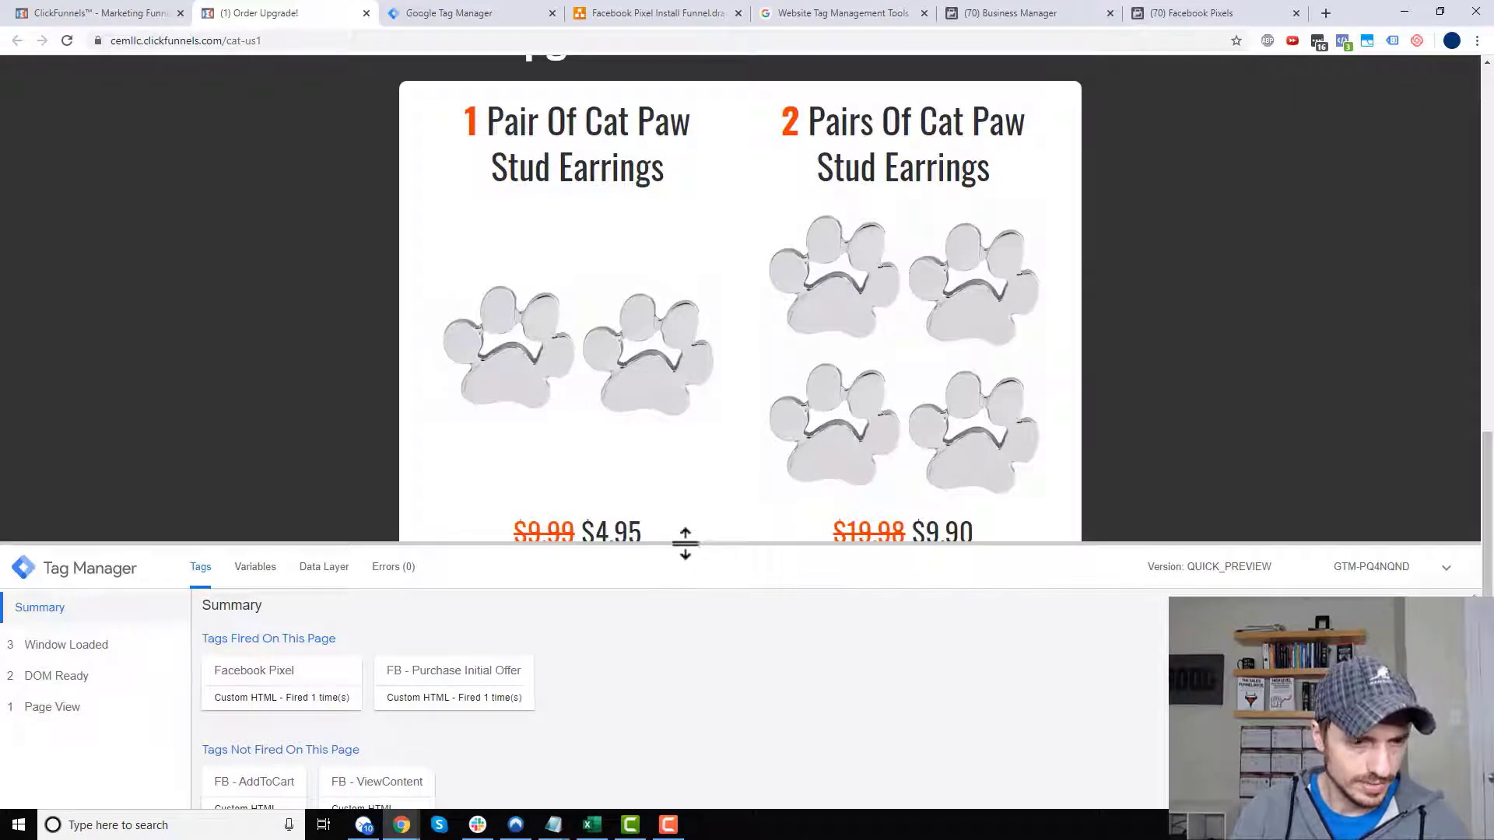
- Click the one-pair $4.95 offer and open that click event's variables in the debug pane
drag(686, 543, 684, 627)
click(667, 623)
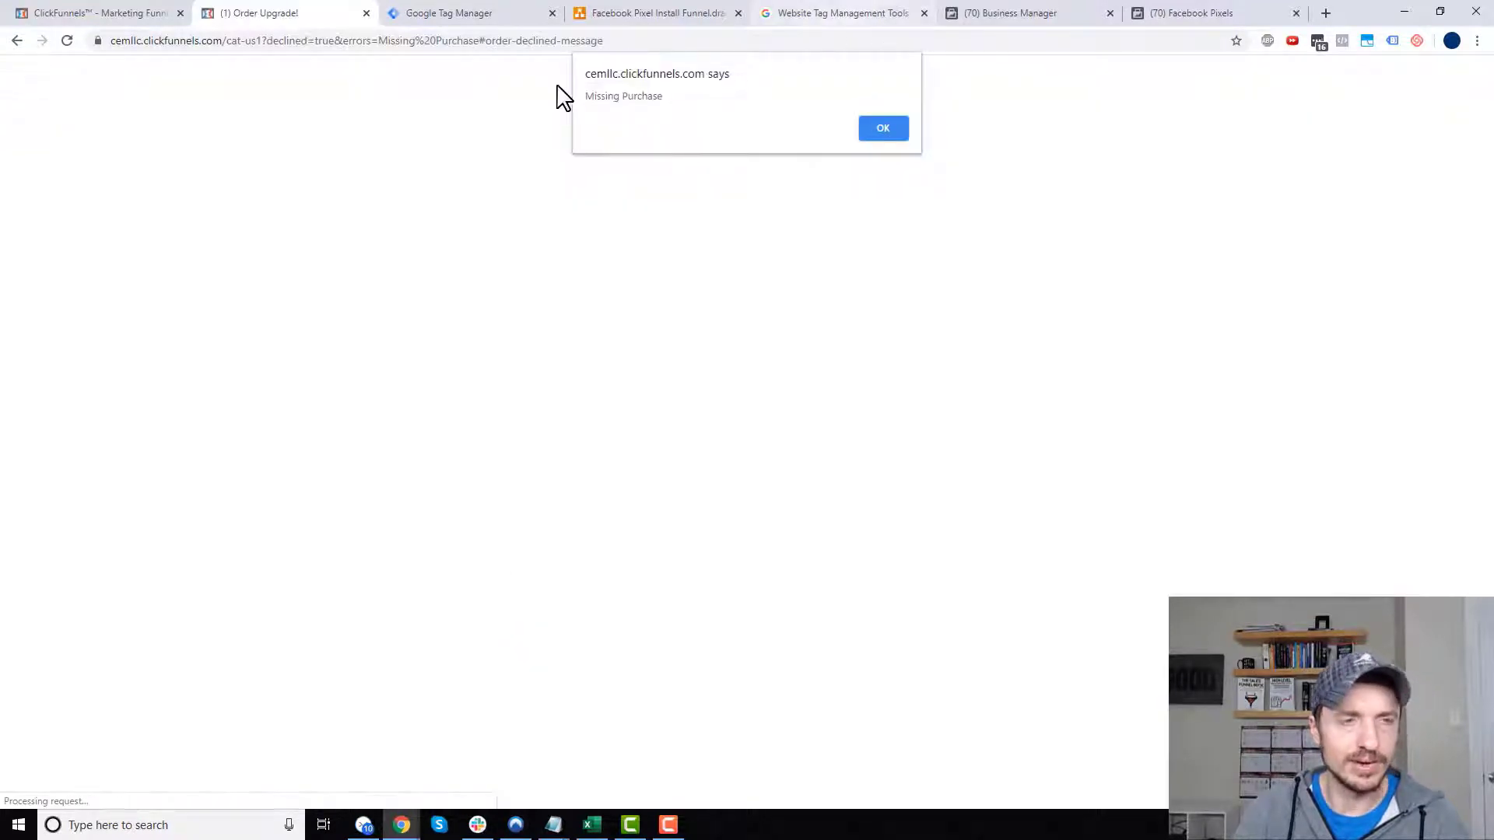
click(879, 129)
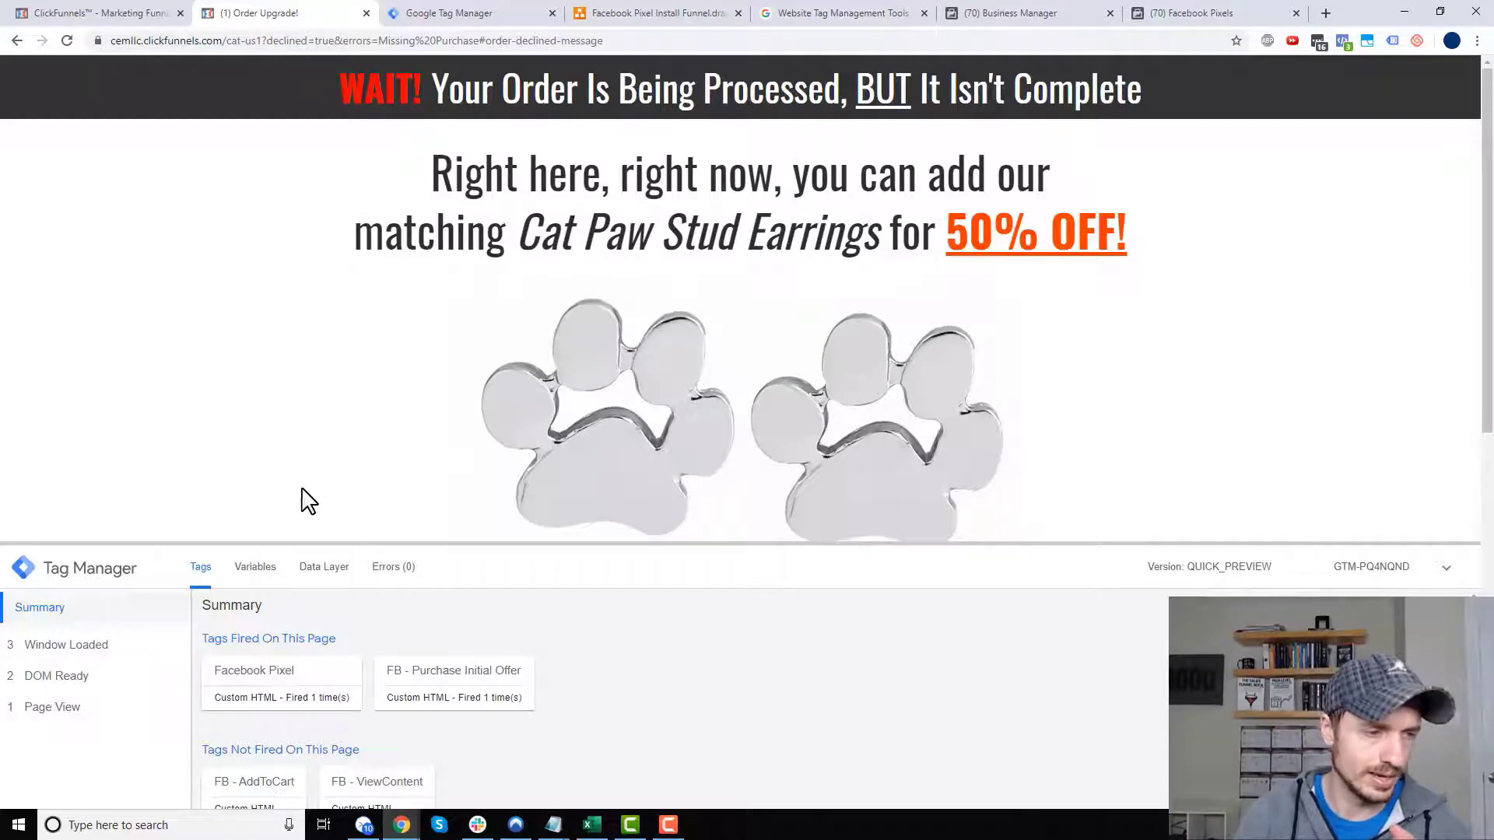
scroll(616, 457, down, 8)
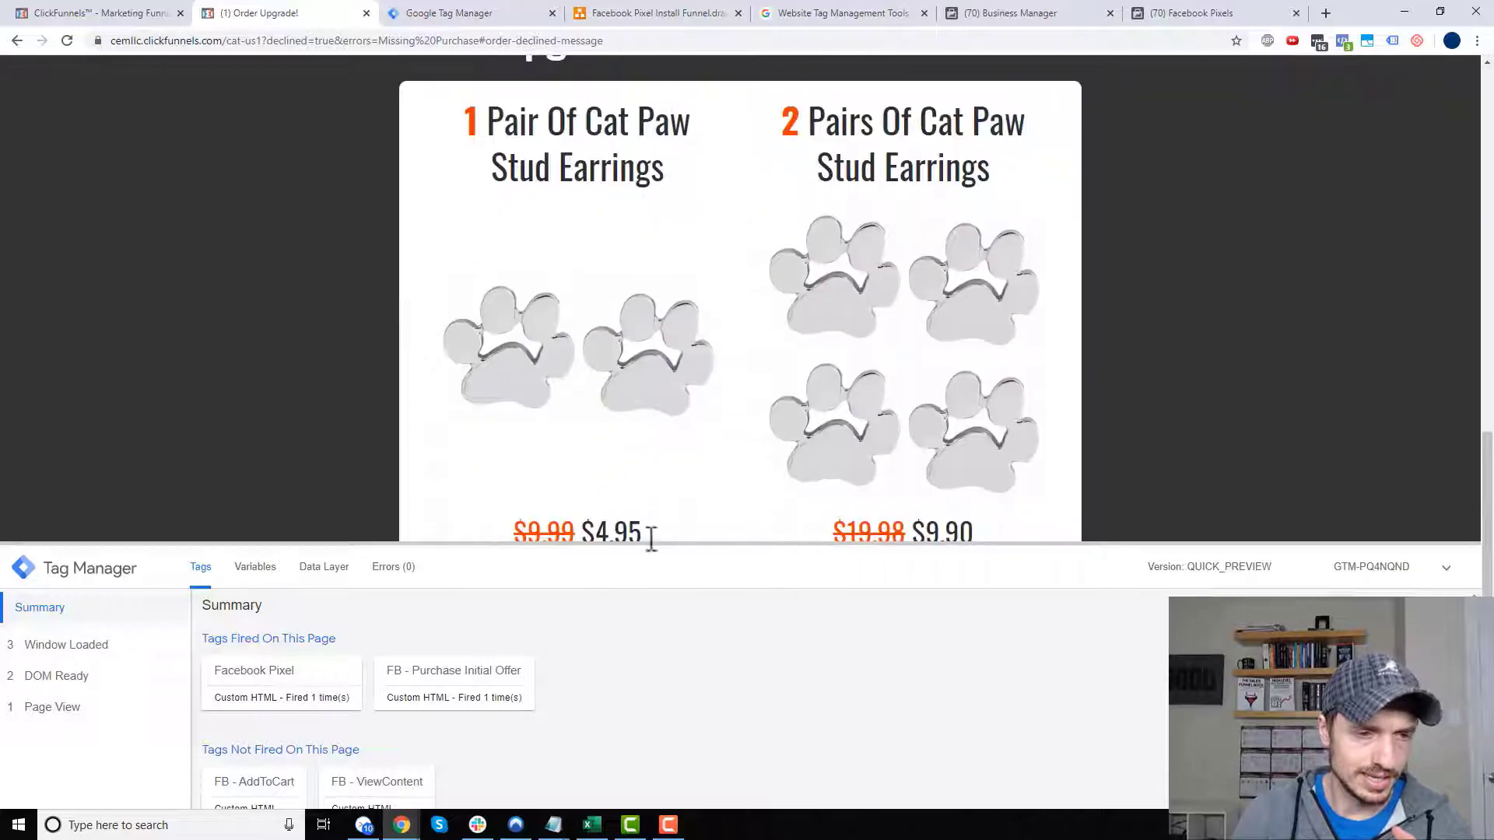
drag(663, 544, 661, 622)
click(665, 611)
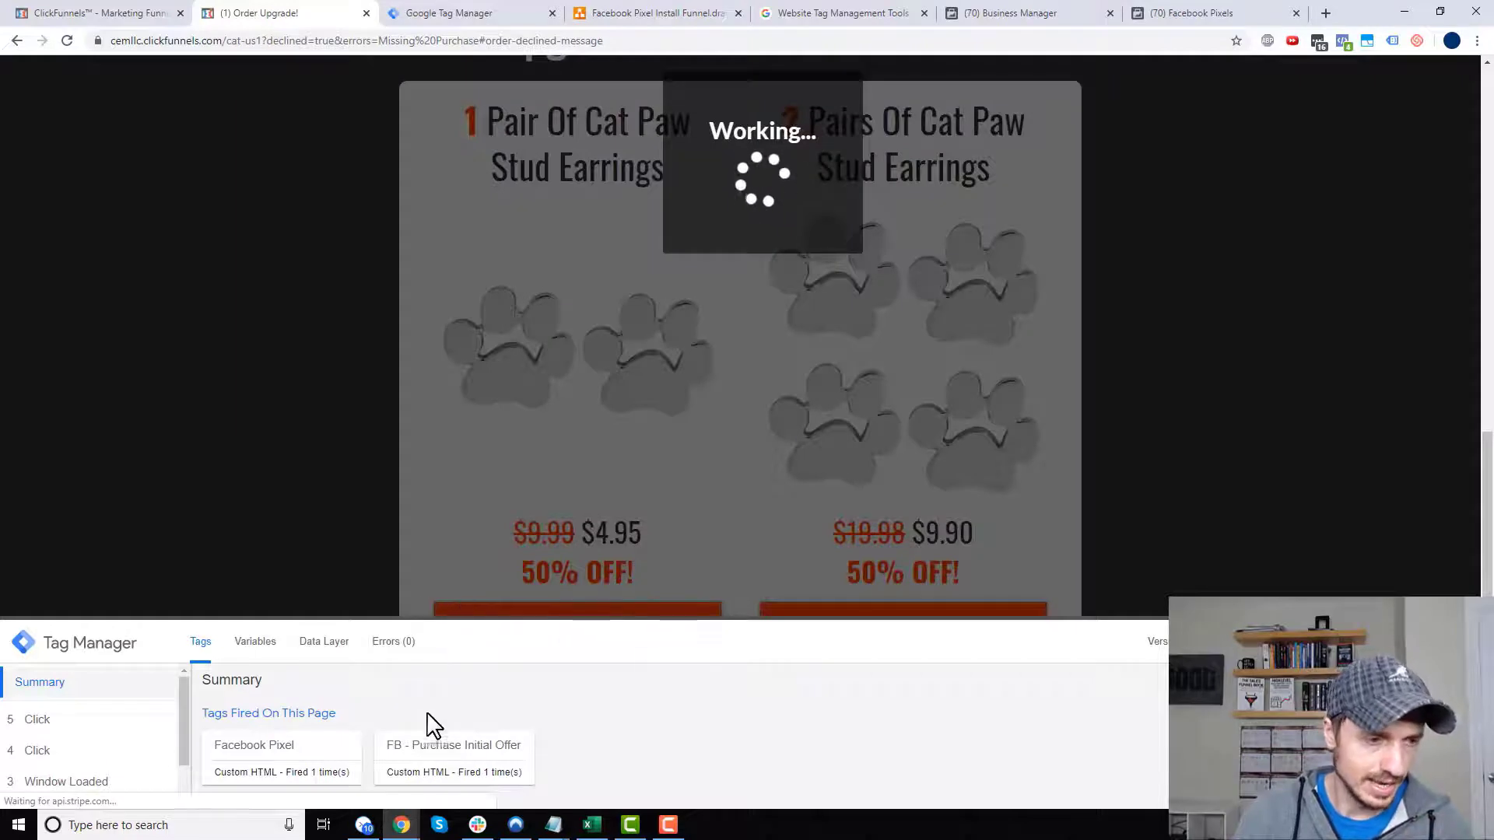
click(58, 724)
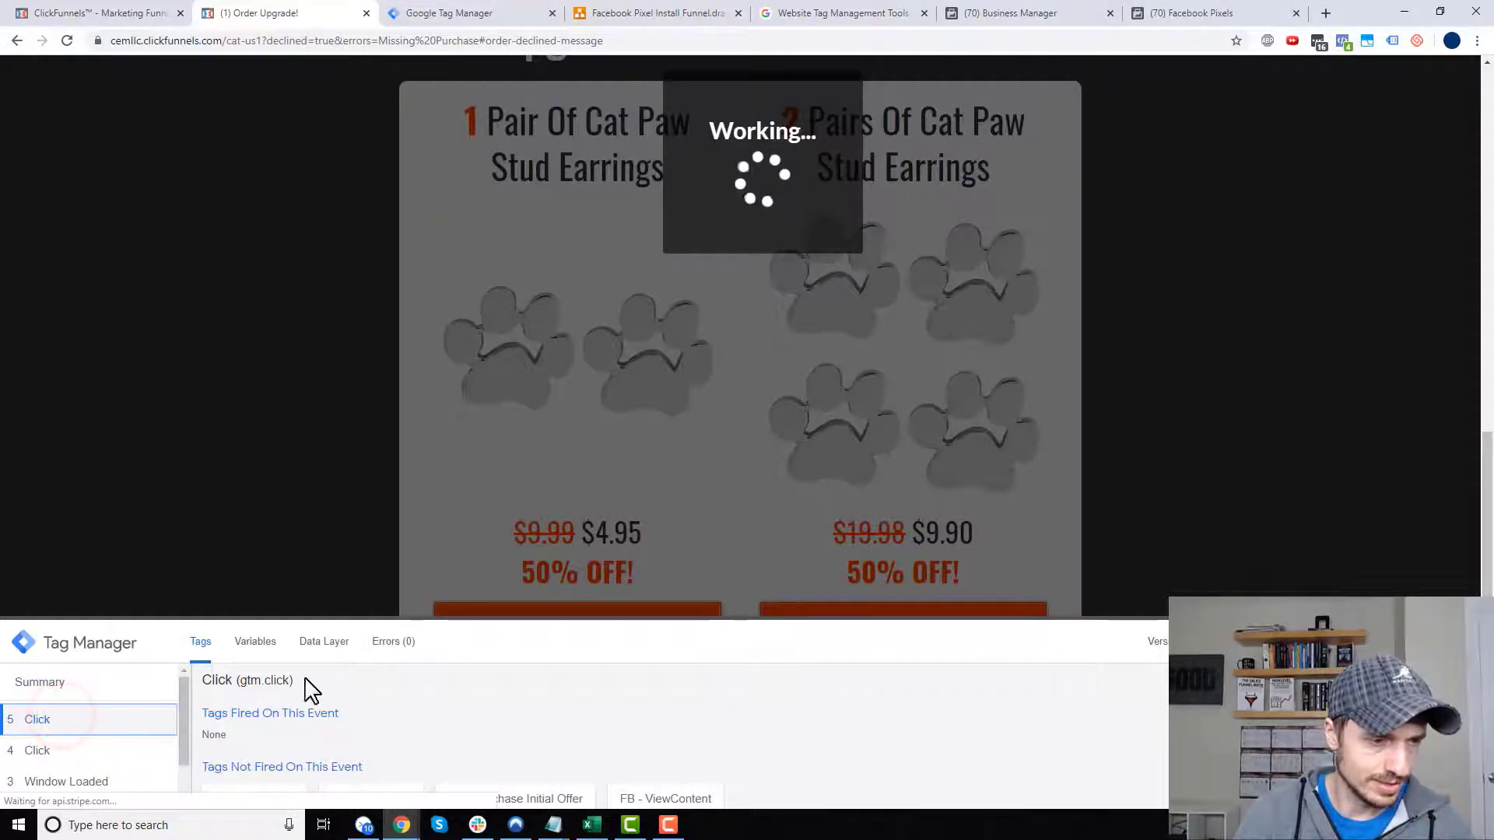
click(256, 642)
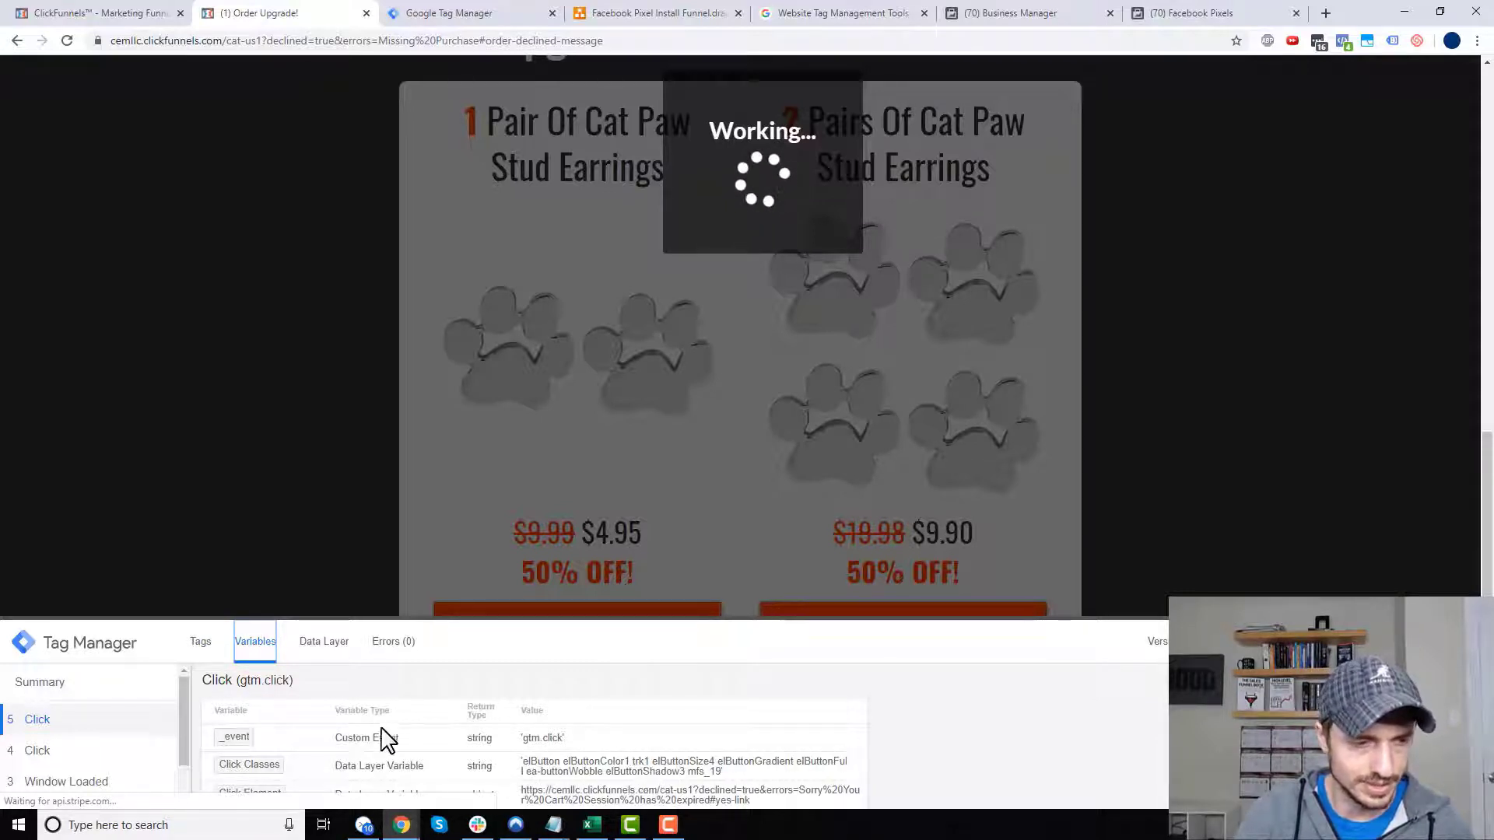
scroll(344, 745, down, 1)
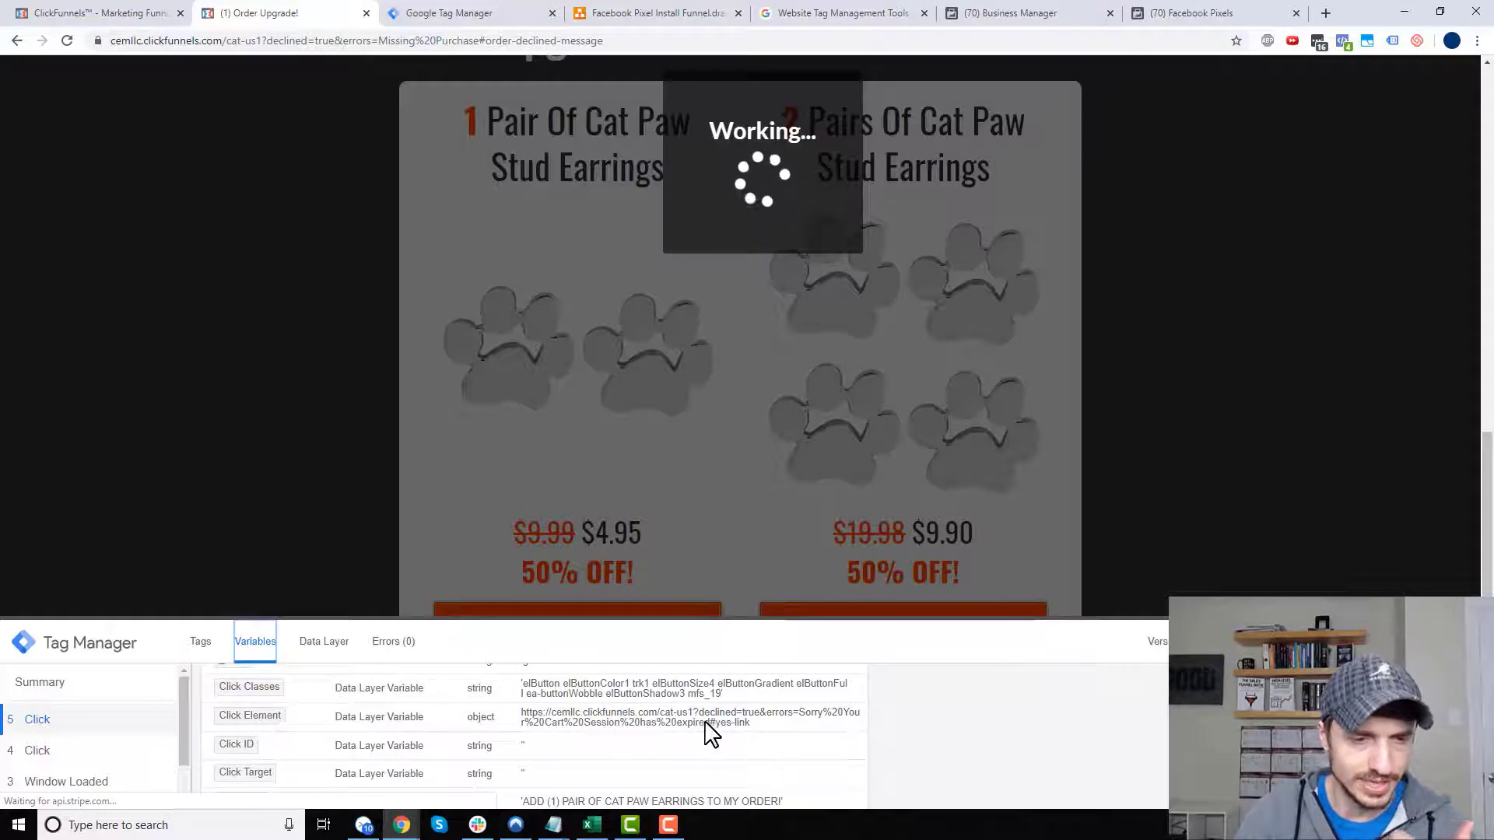
scroll(683, 739, down, 1)
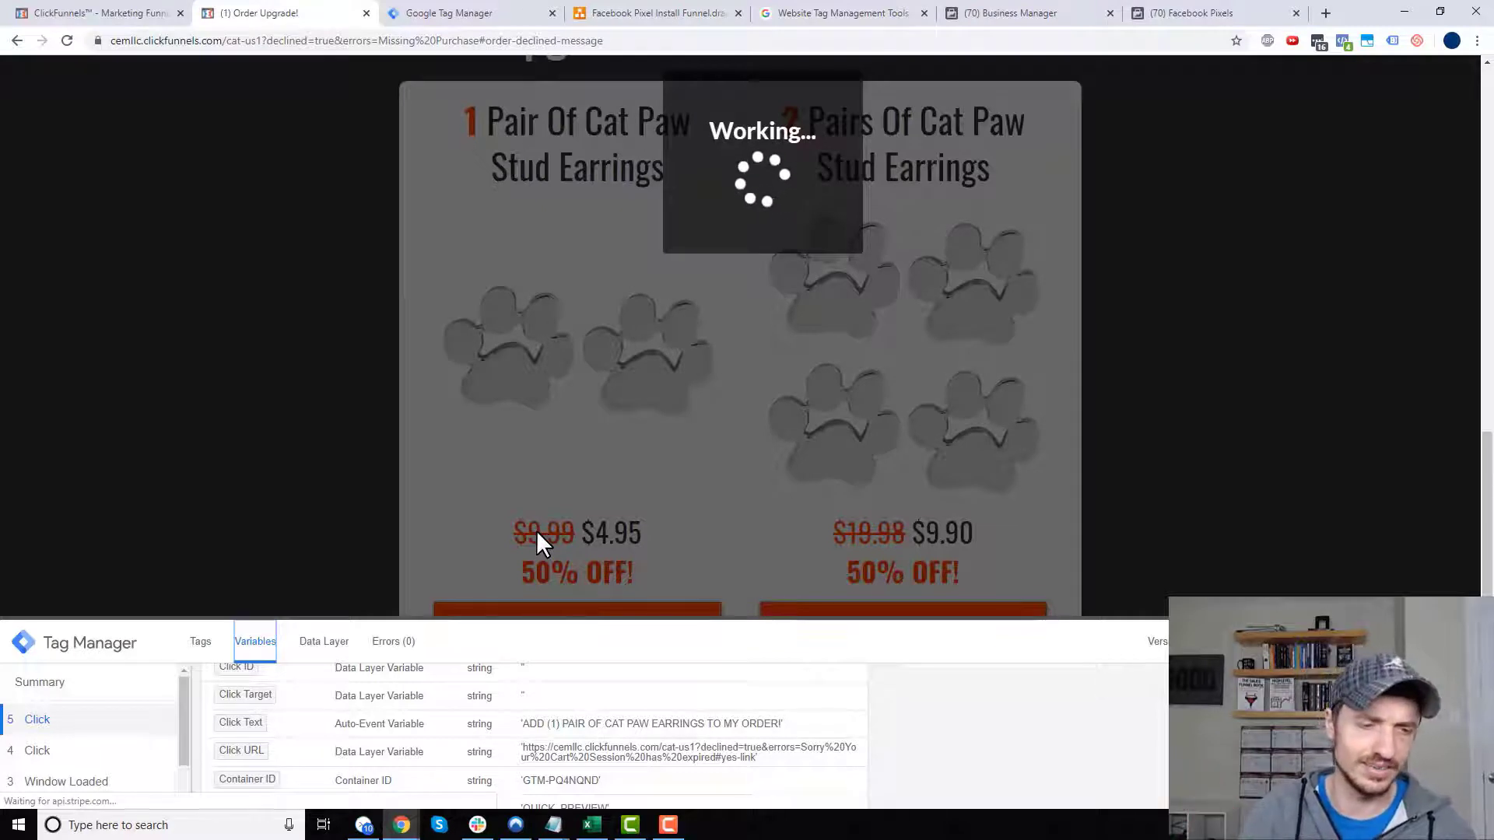
- Copy 'ADD (1) PAIR' from the Click Text value and go back to the trigger editor
drag(521, 723, 780, 727)
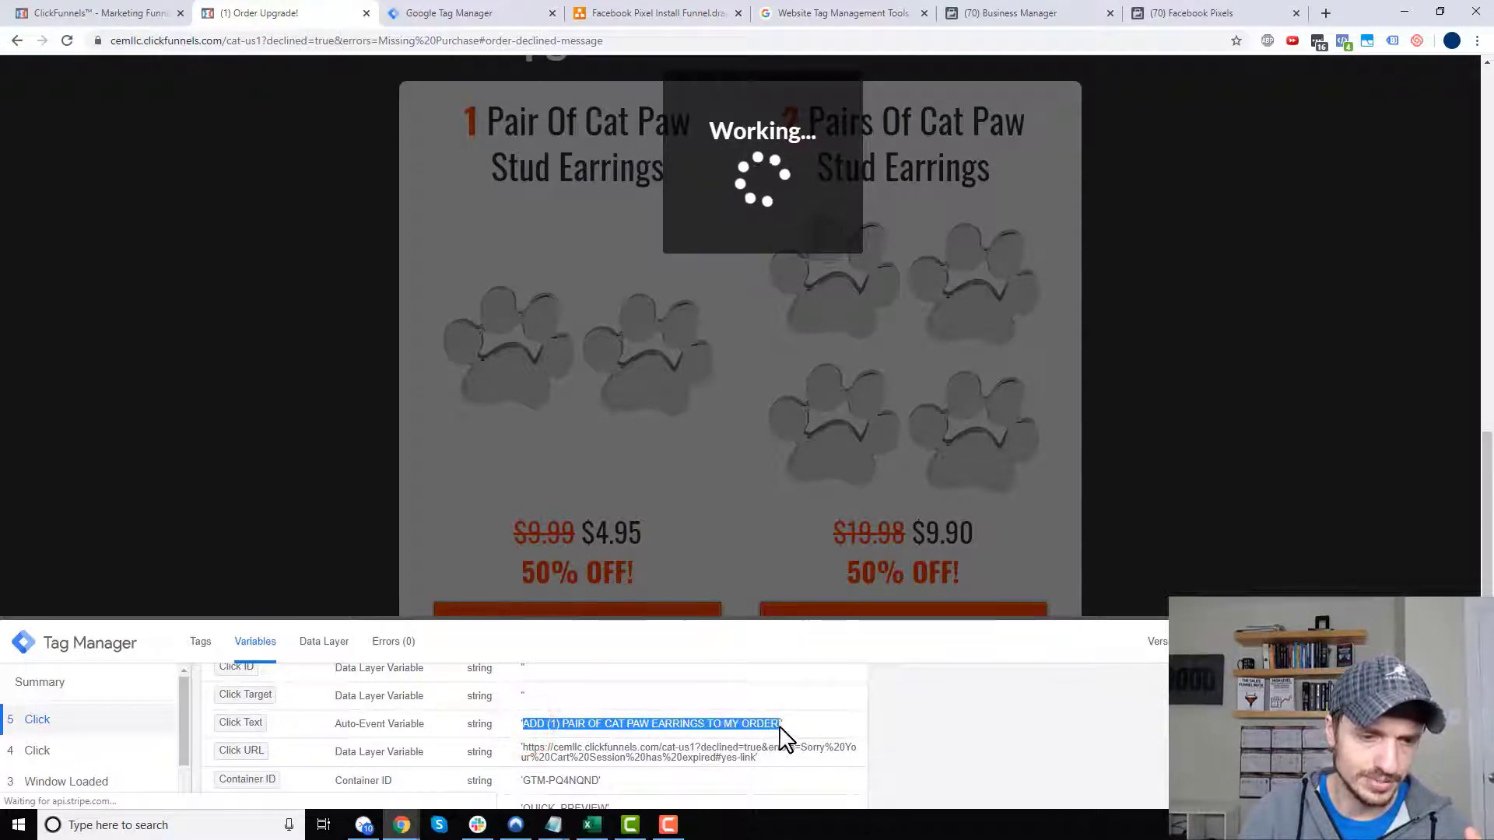
click(593, 735)
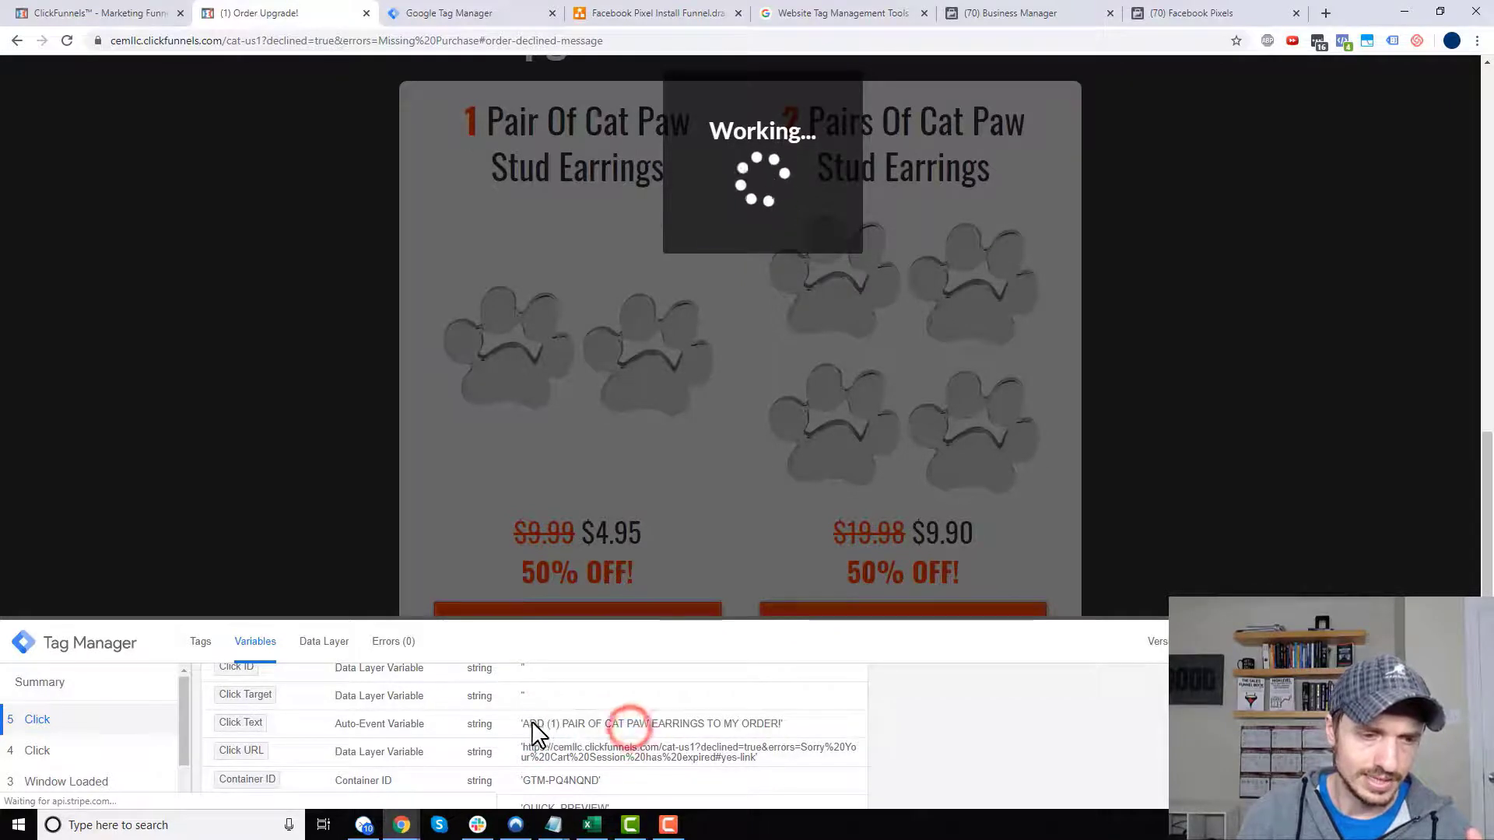
drag(523, 724, 593, 740)
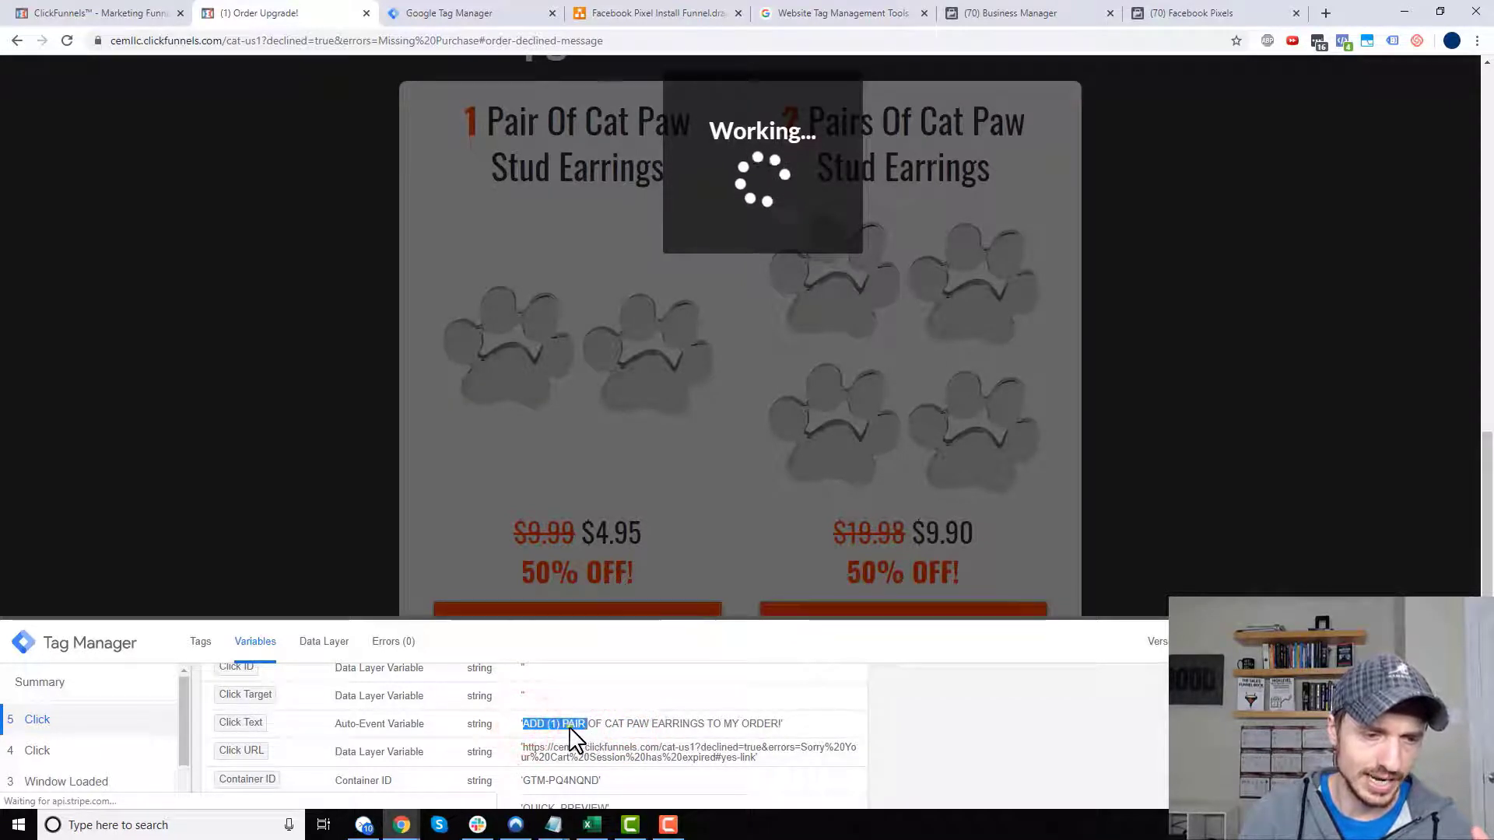
right_click(592, 738)
click(625, 620)
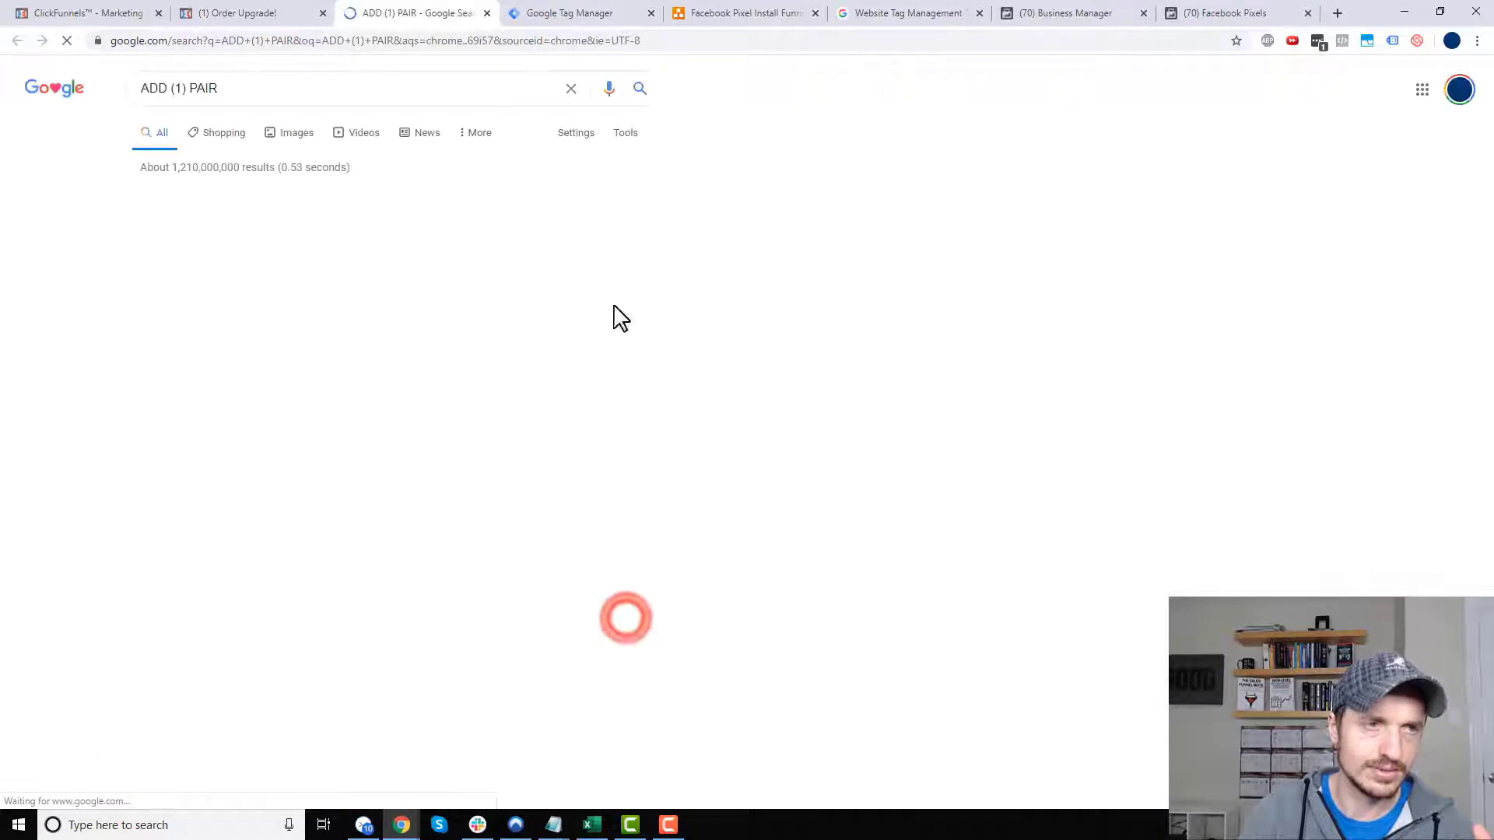
click(483, 13)
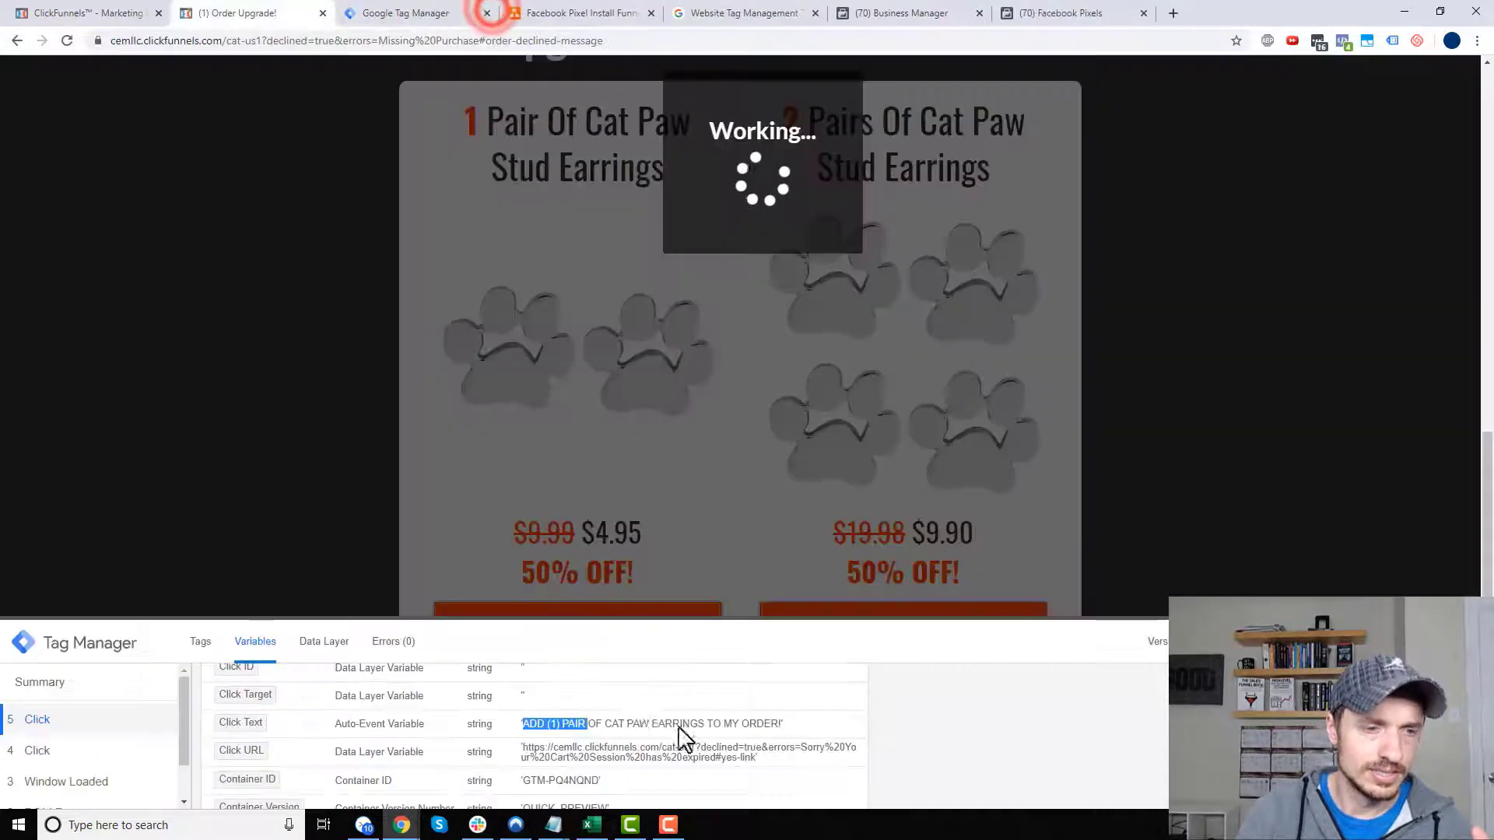
click(587, 724)
drag(522, 726, 584, 727)
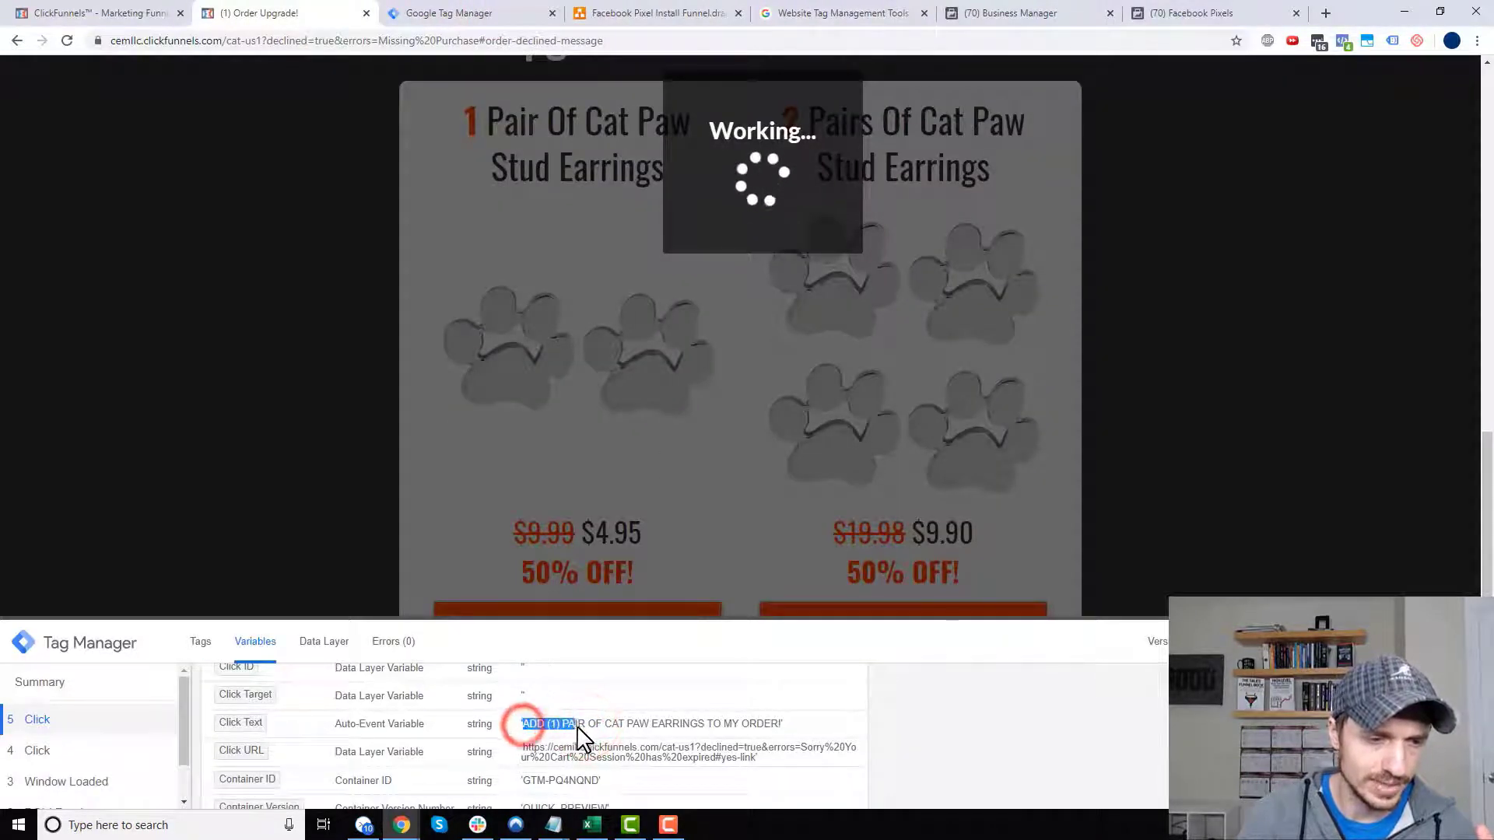
right_click(574, 725)
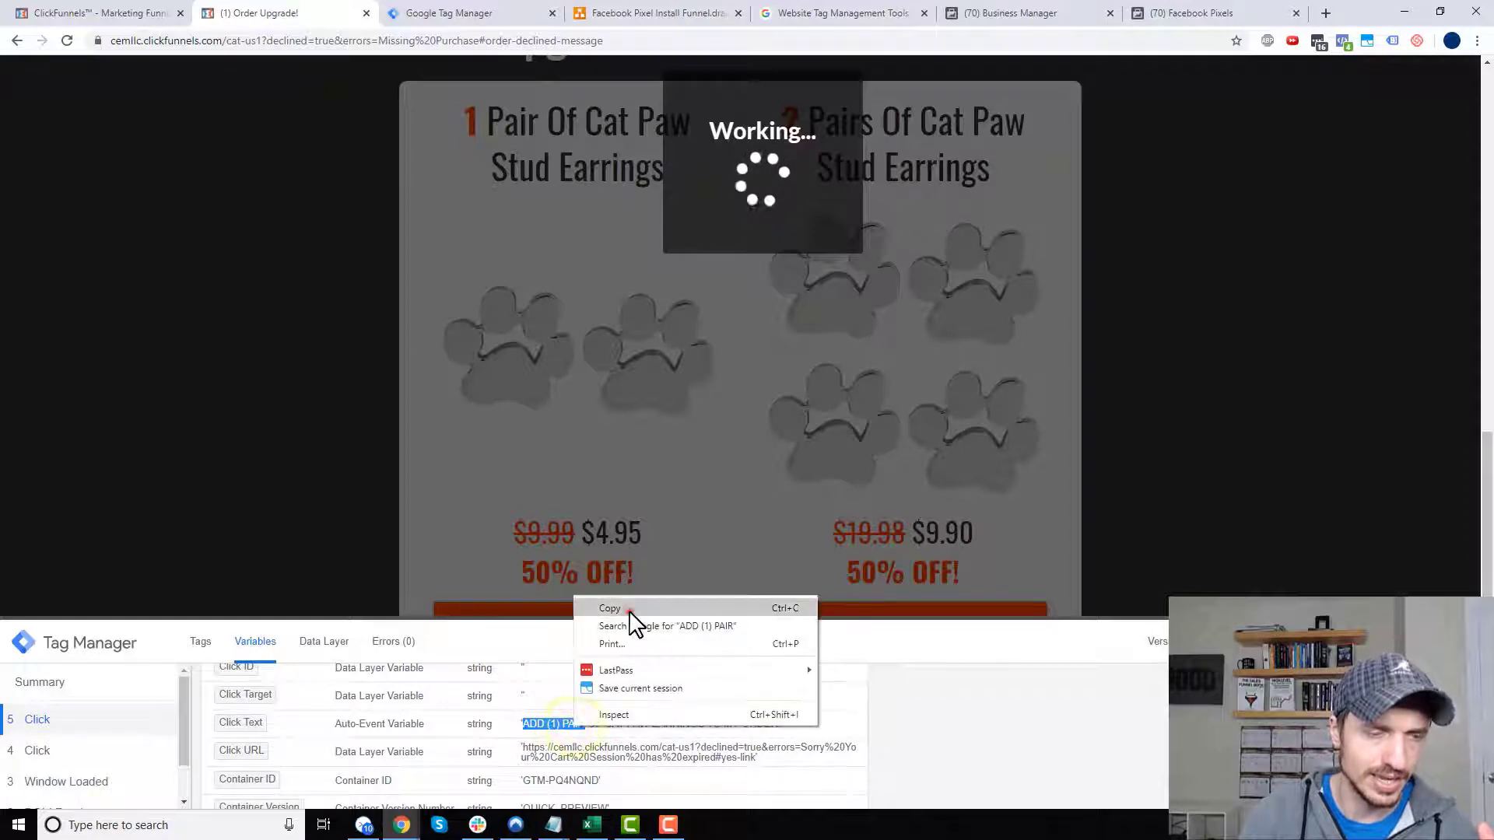
click(622, 608)
click(475, 13)
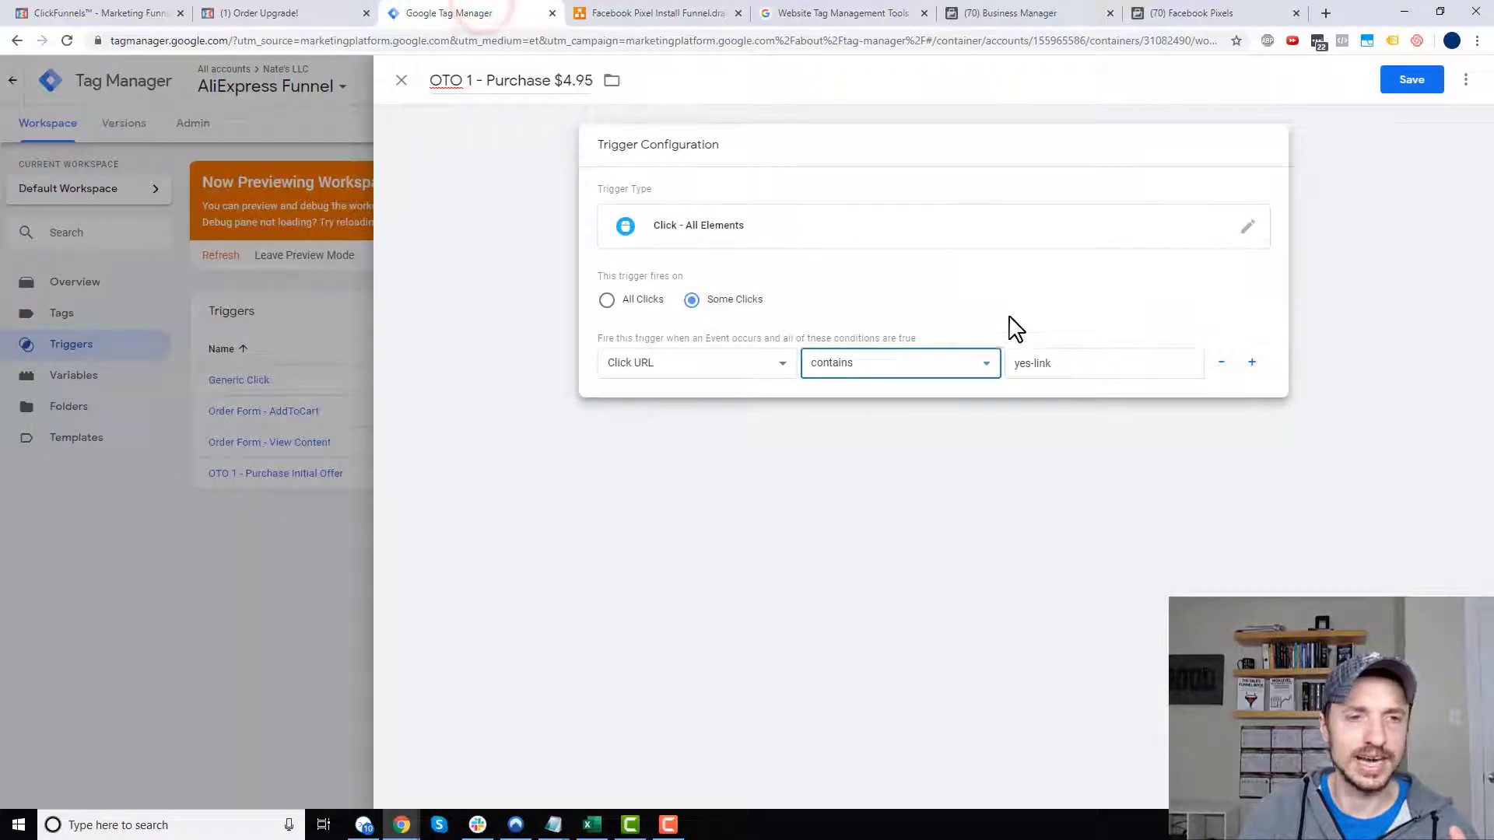
- Replace the Click URL contains yes-link condition with Click Text contains ADD (1) PAIR and save
click(716, 372)
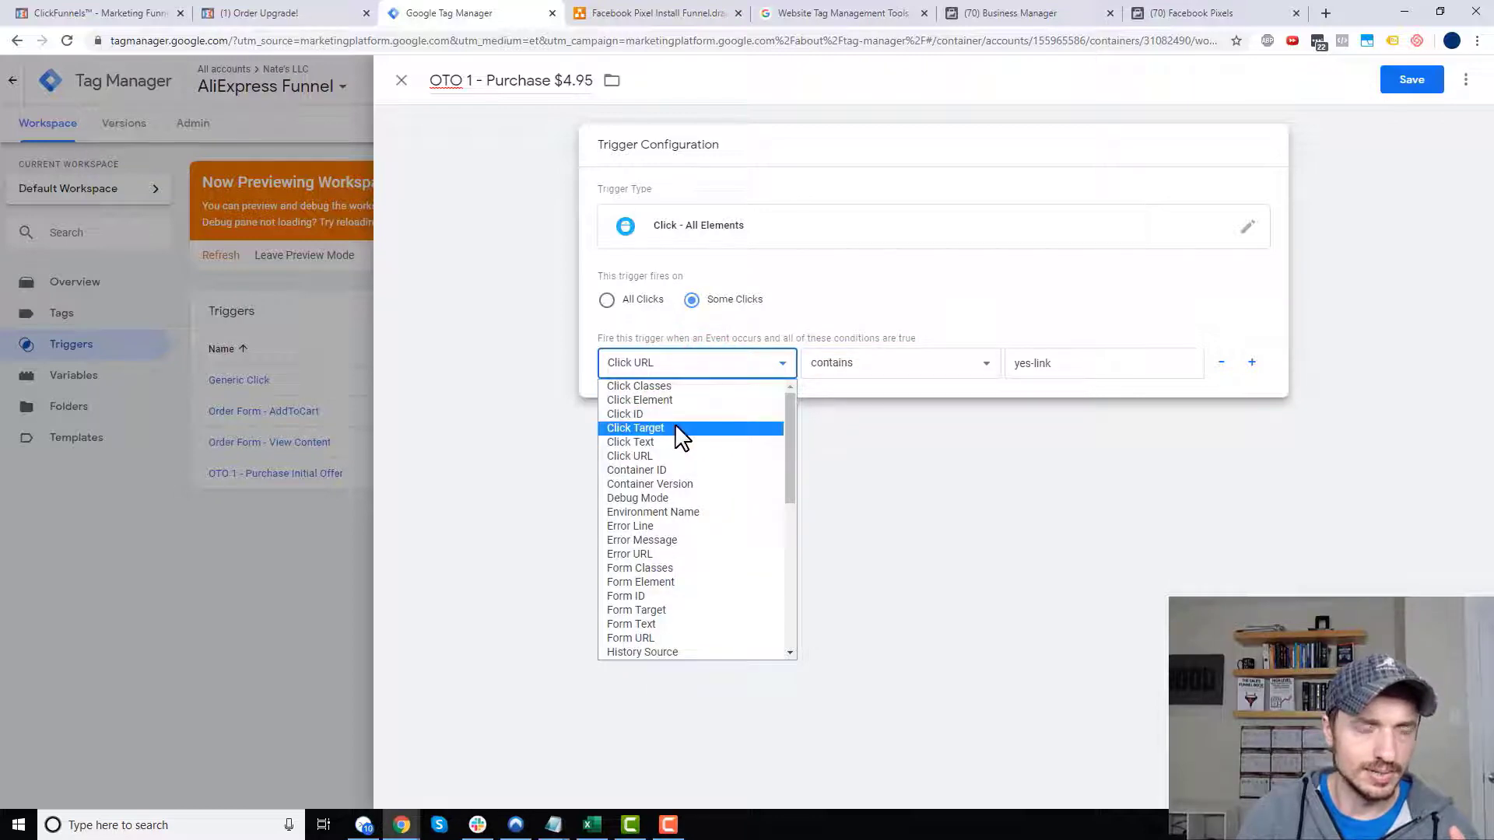
click(264, 11)
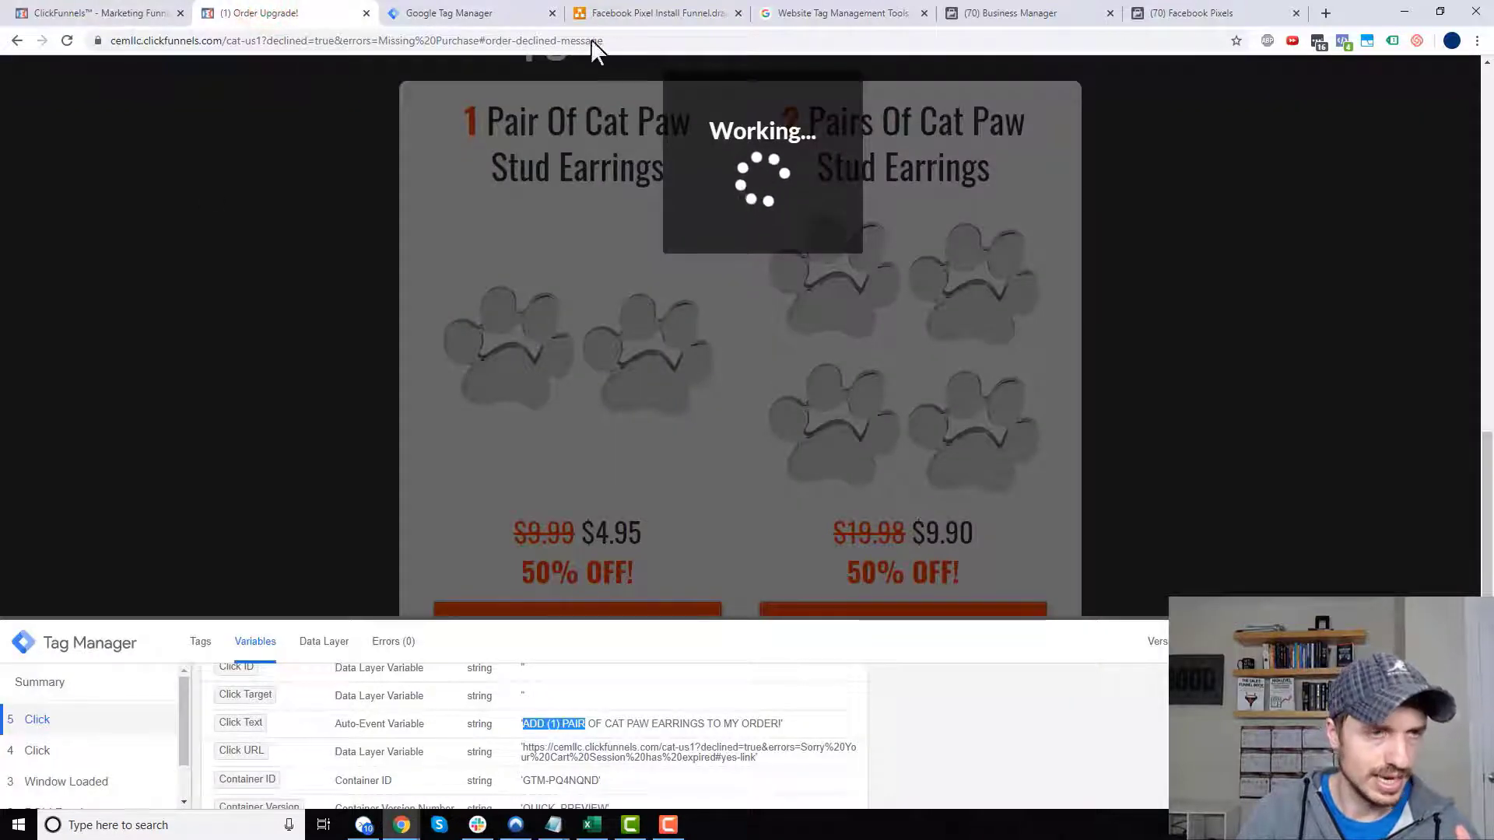
click(471, 11)
click(704, 362)
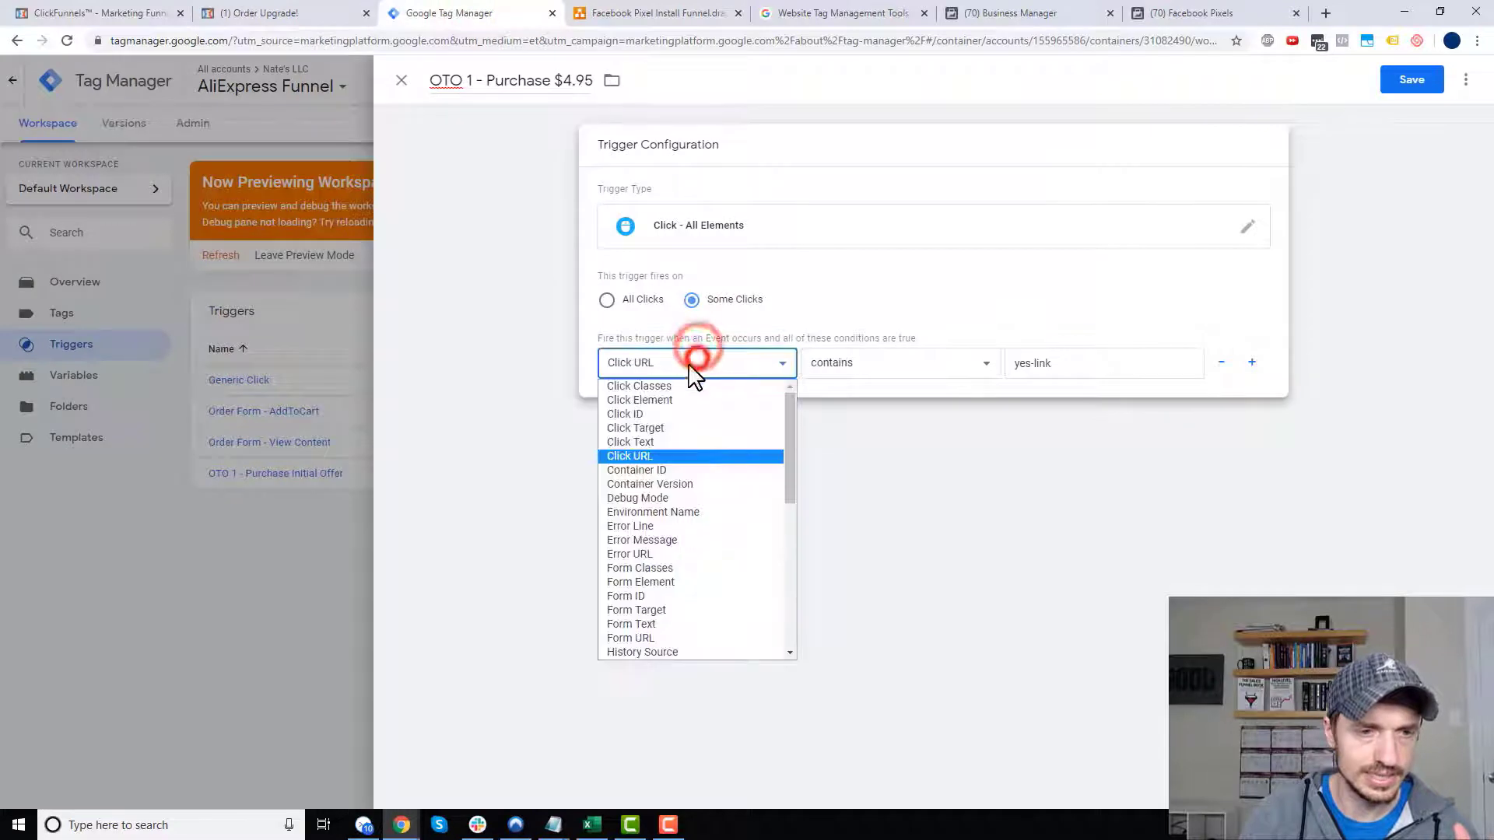
click(679, 441)
click(1085, 363)
key(ctrl+a)
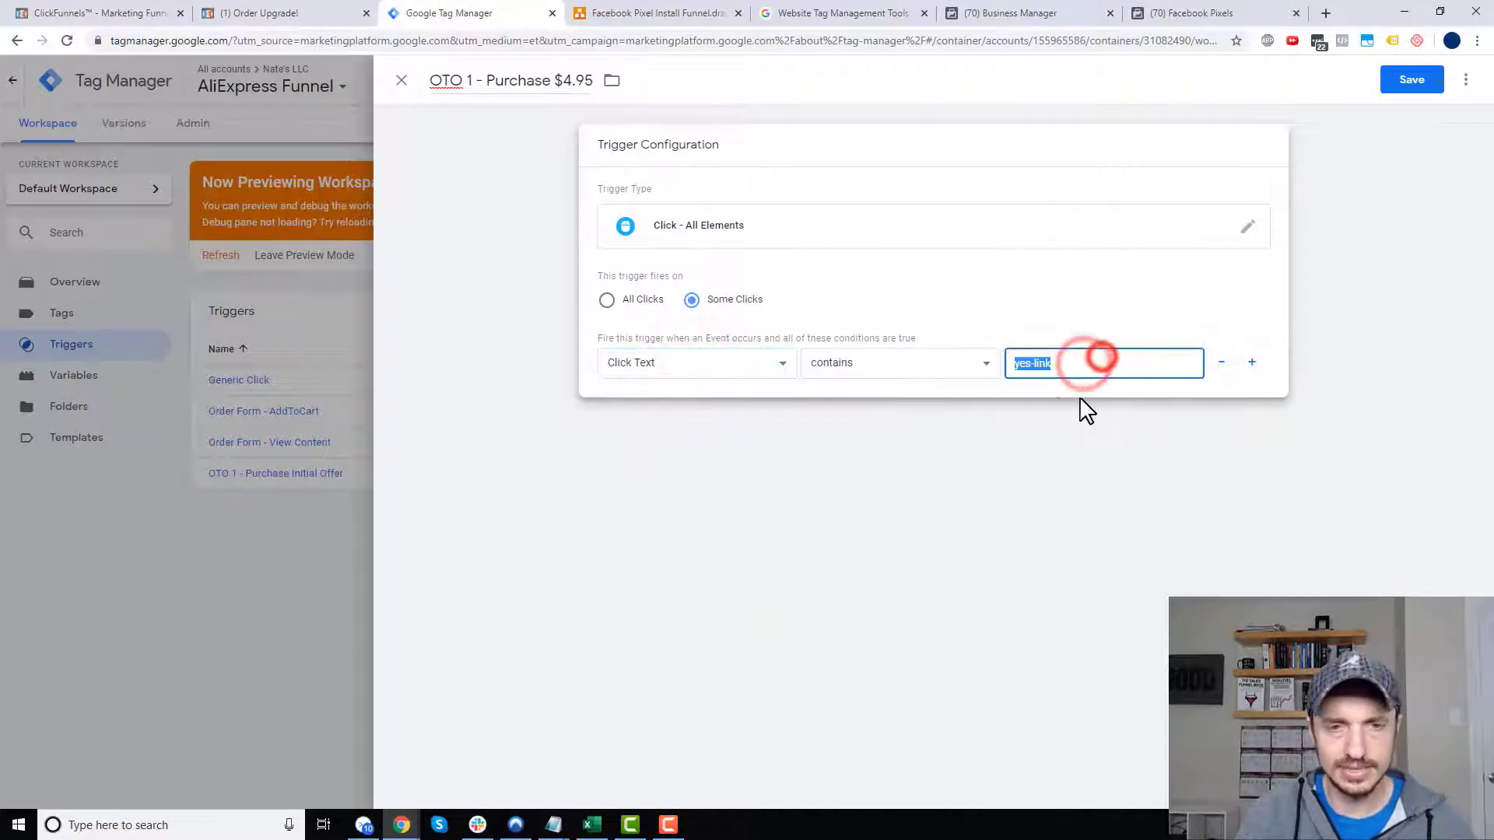
key(ctrl+v)
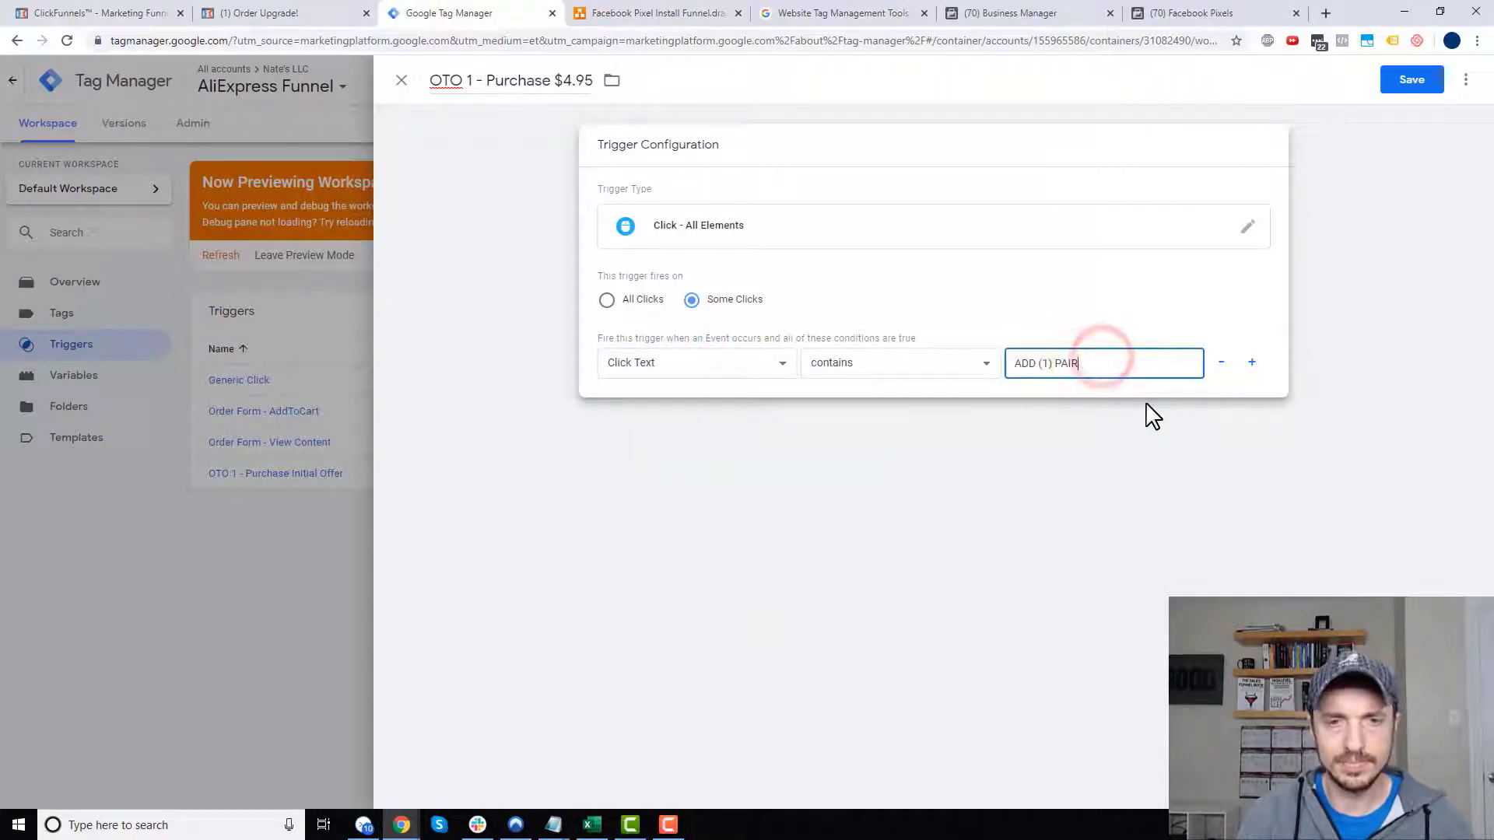
click(1424, 87)
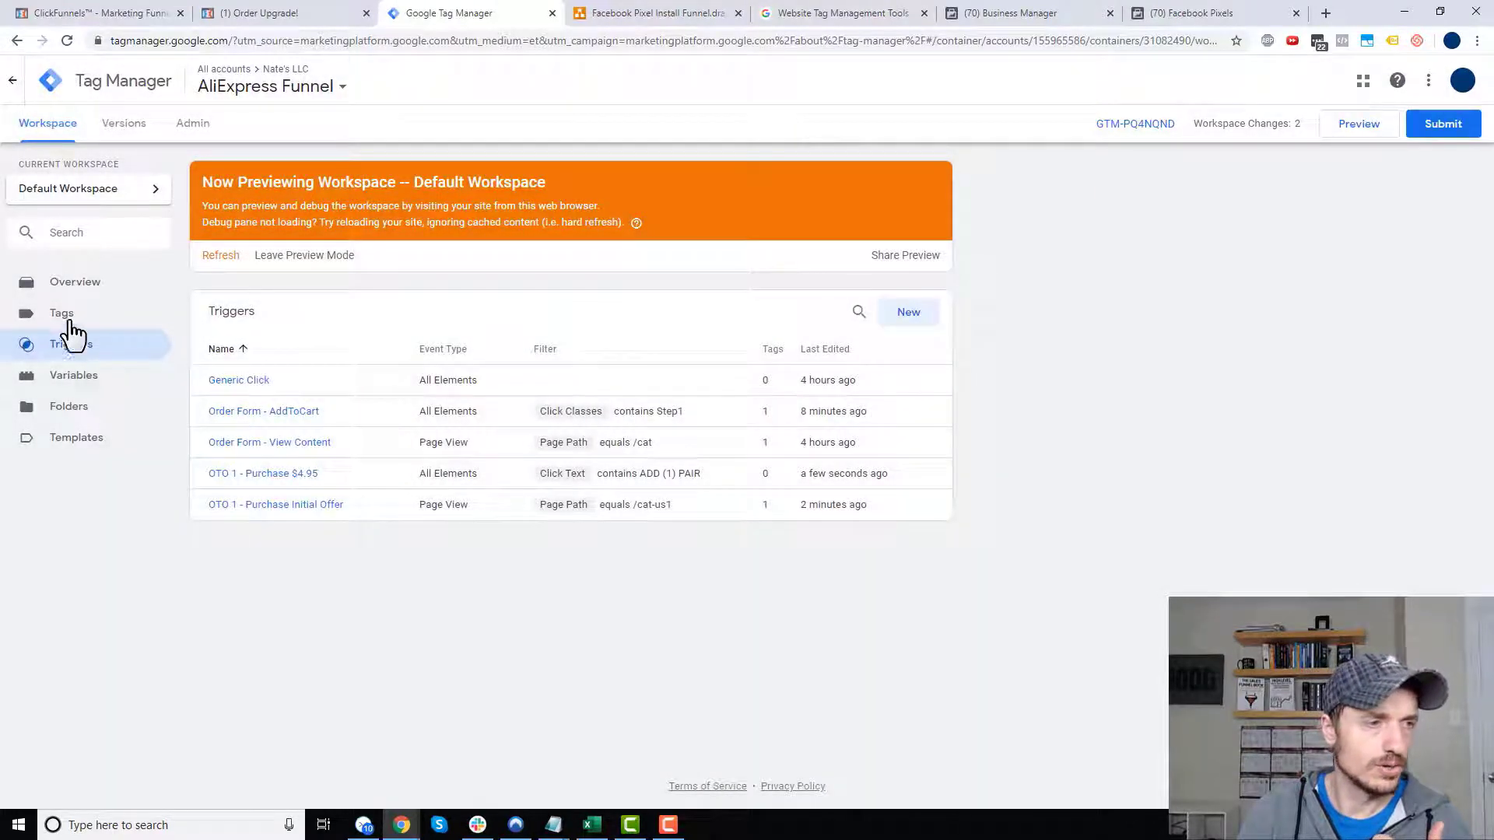
click(69, 316)
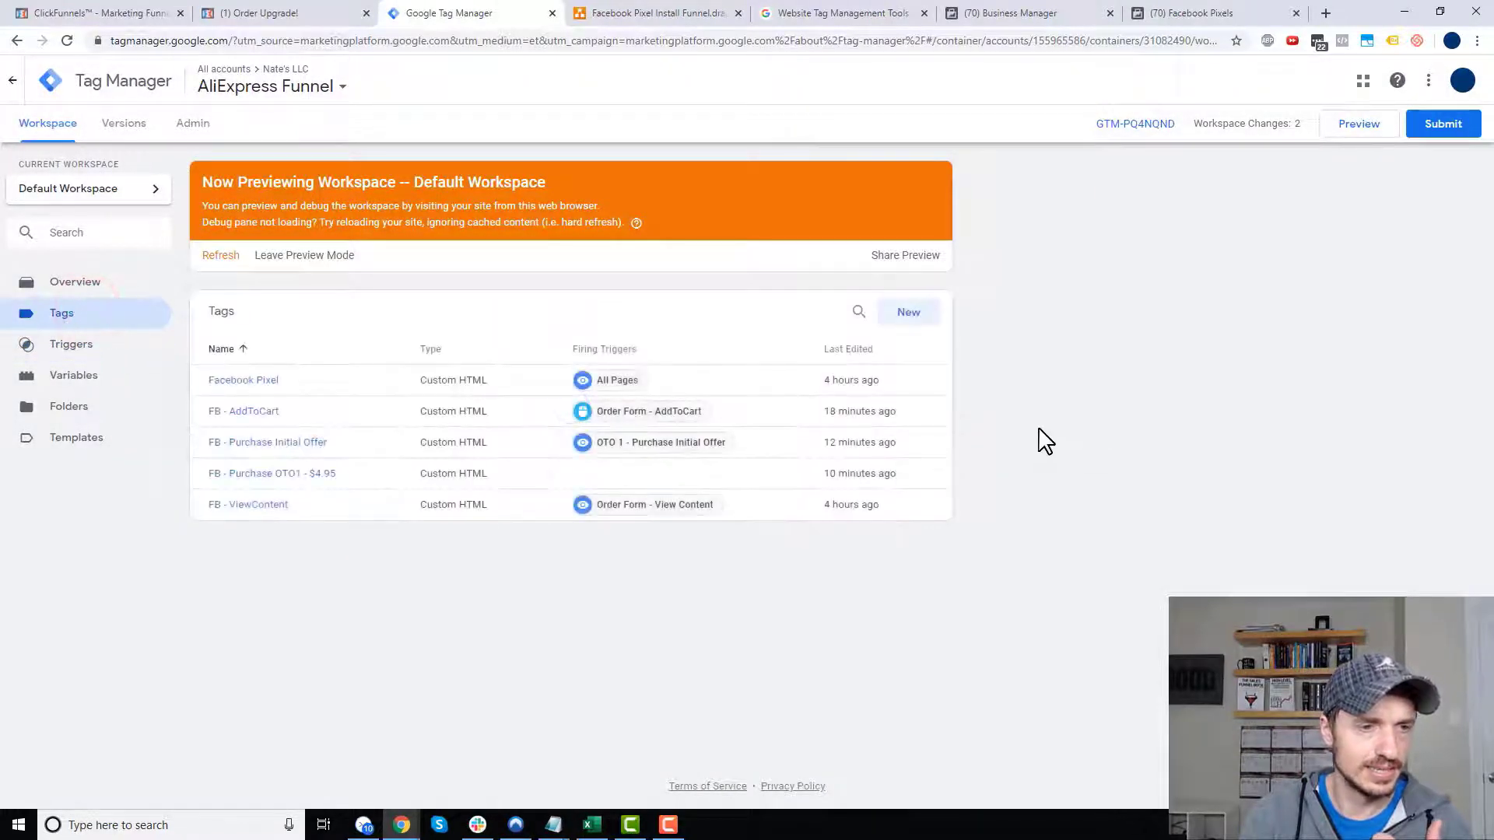
- Attach the OTO 1 - Purchase $4.95 trigger to the FB - Purchase OTO1 - $4.95 tag and save it
click(285, 476)
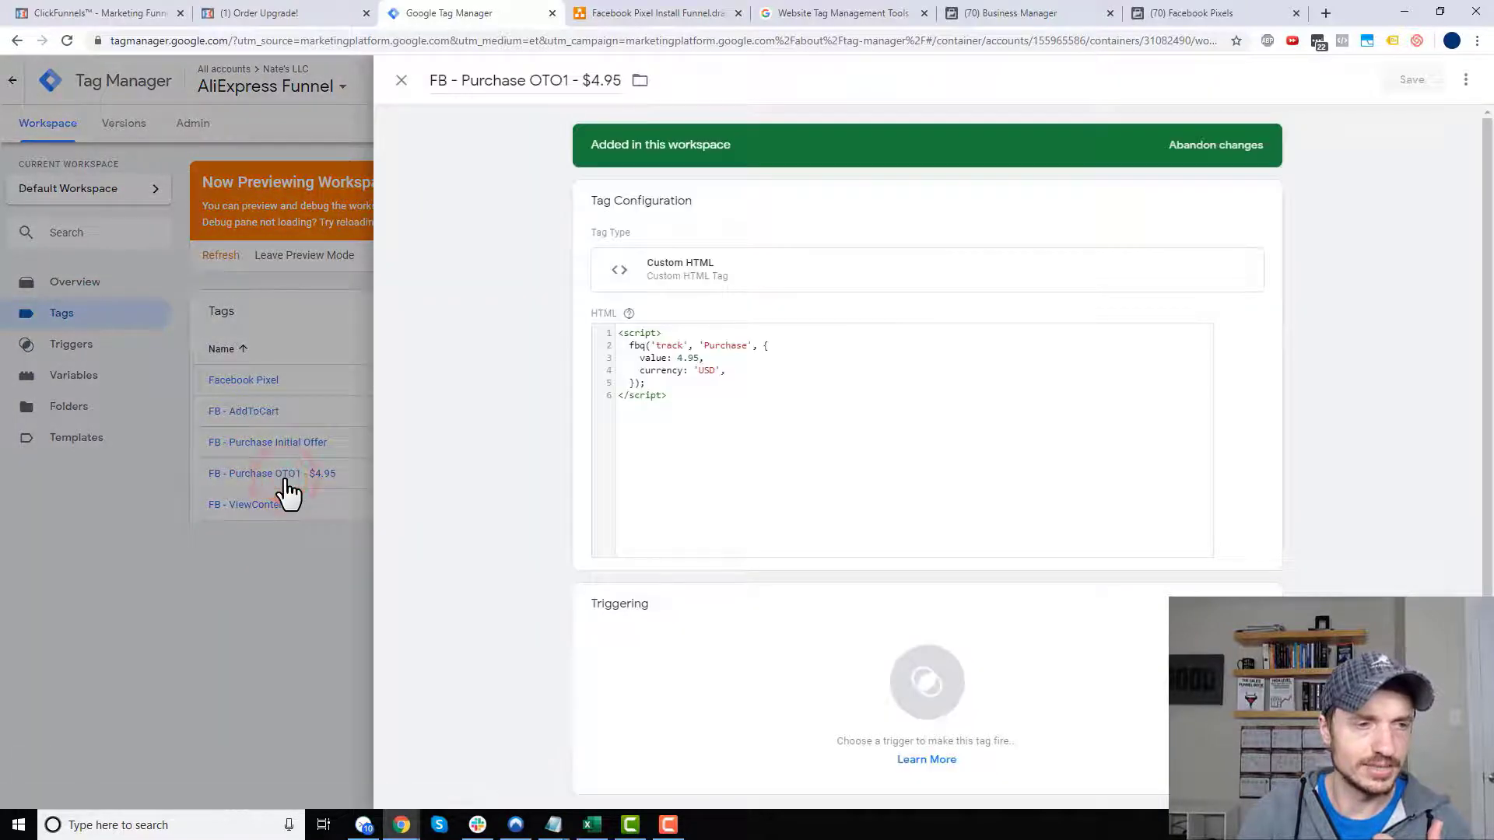
click(804, 654)
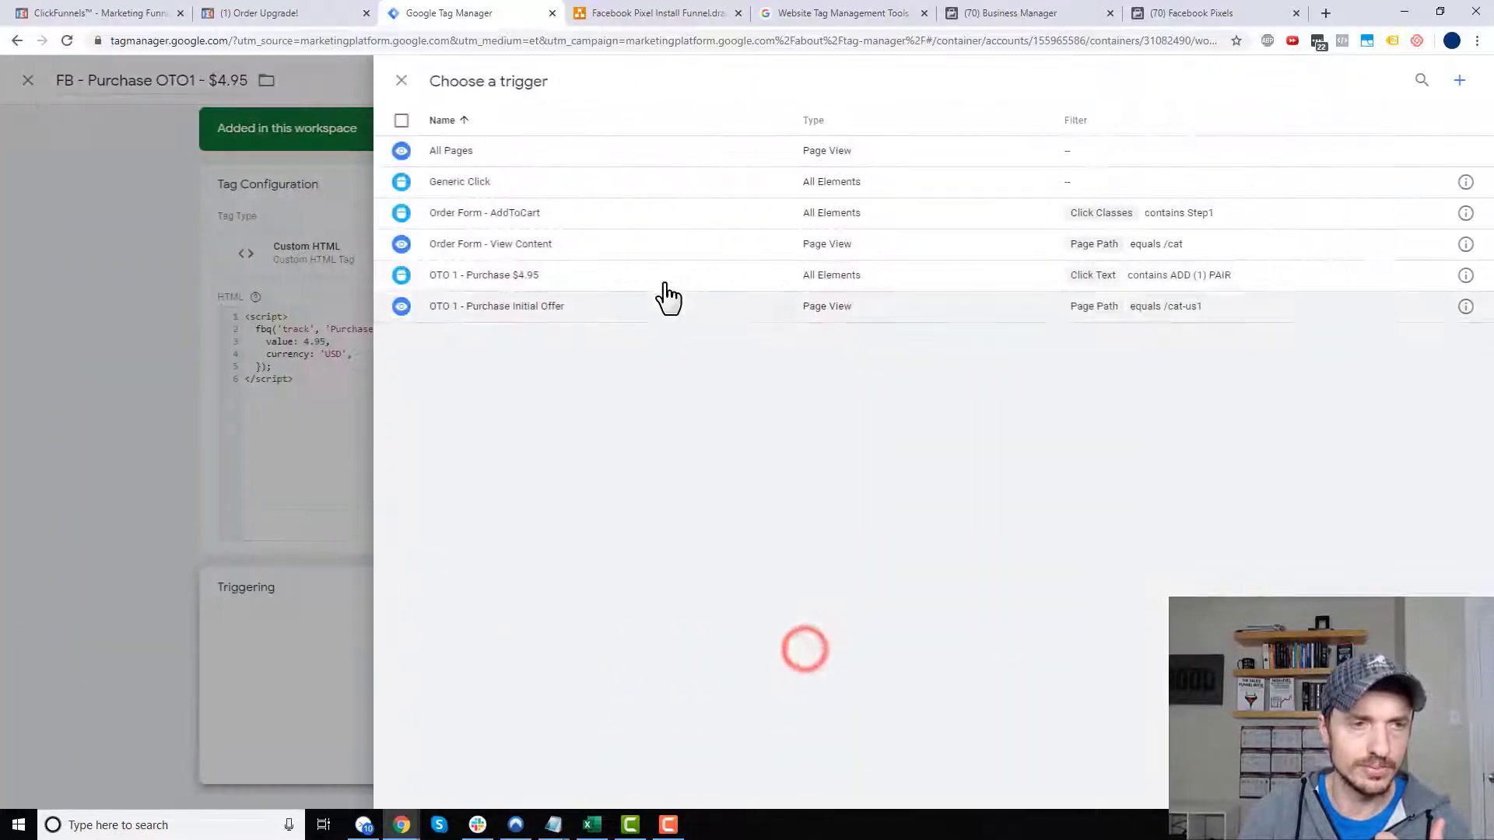
click(563, 277)
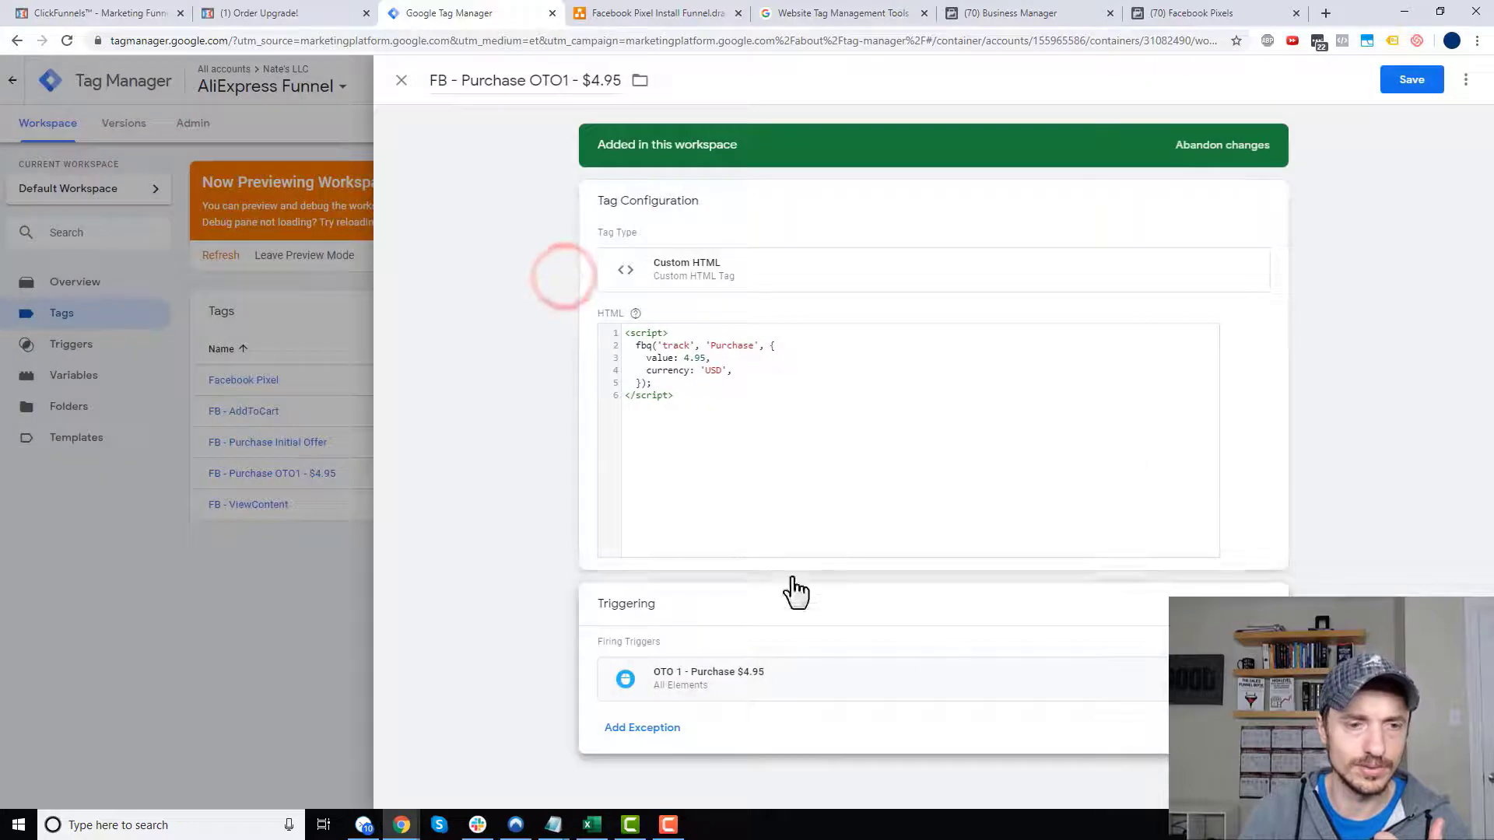
click(1412, 80)
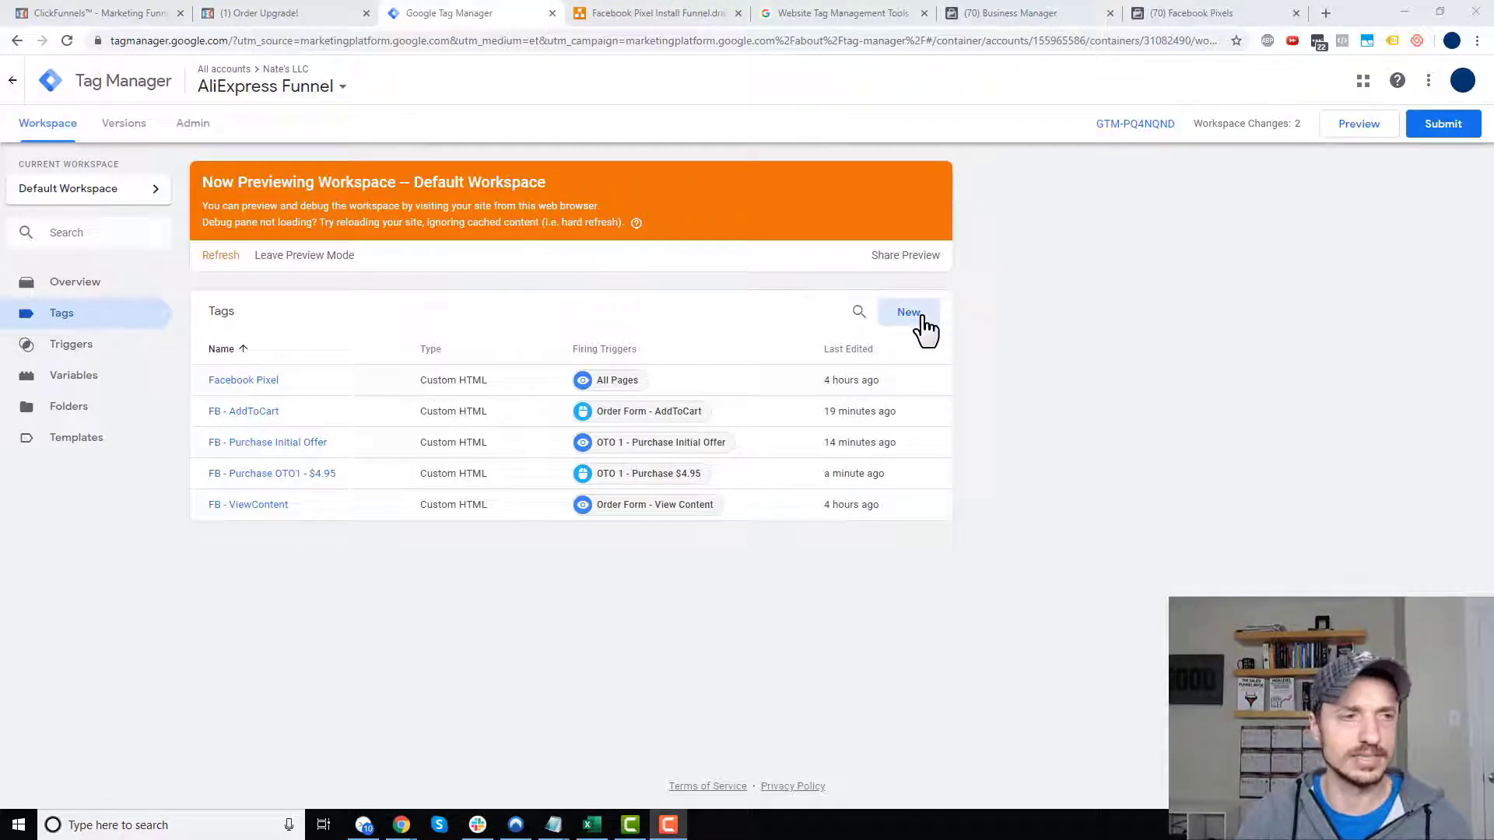
- Create a new tag titled 'FB - Purchase OT1 - $9.90'
click(923, 318)
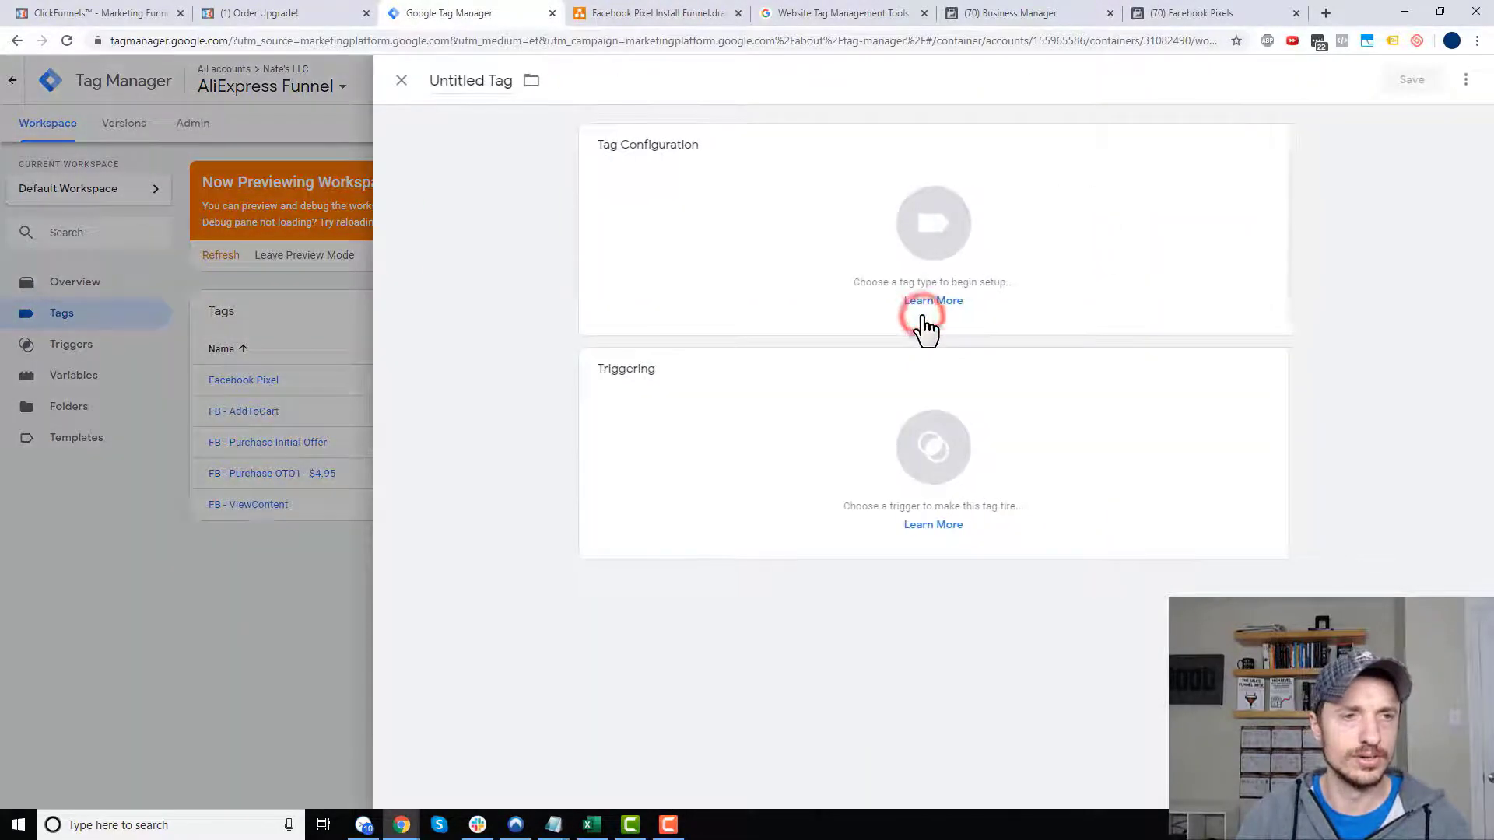
click(471, 84)
text(FB - Purchase OT1 - $9.90)
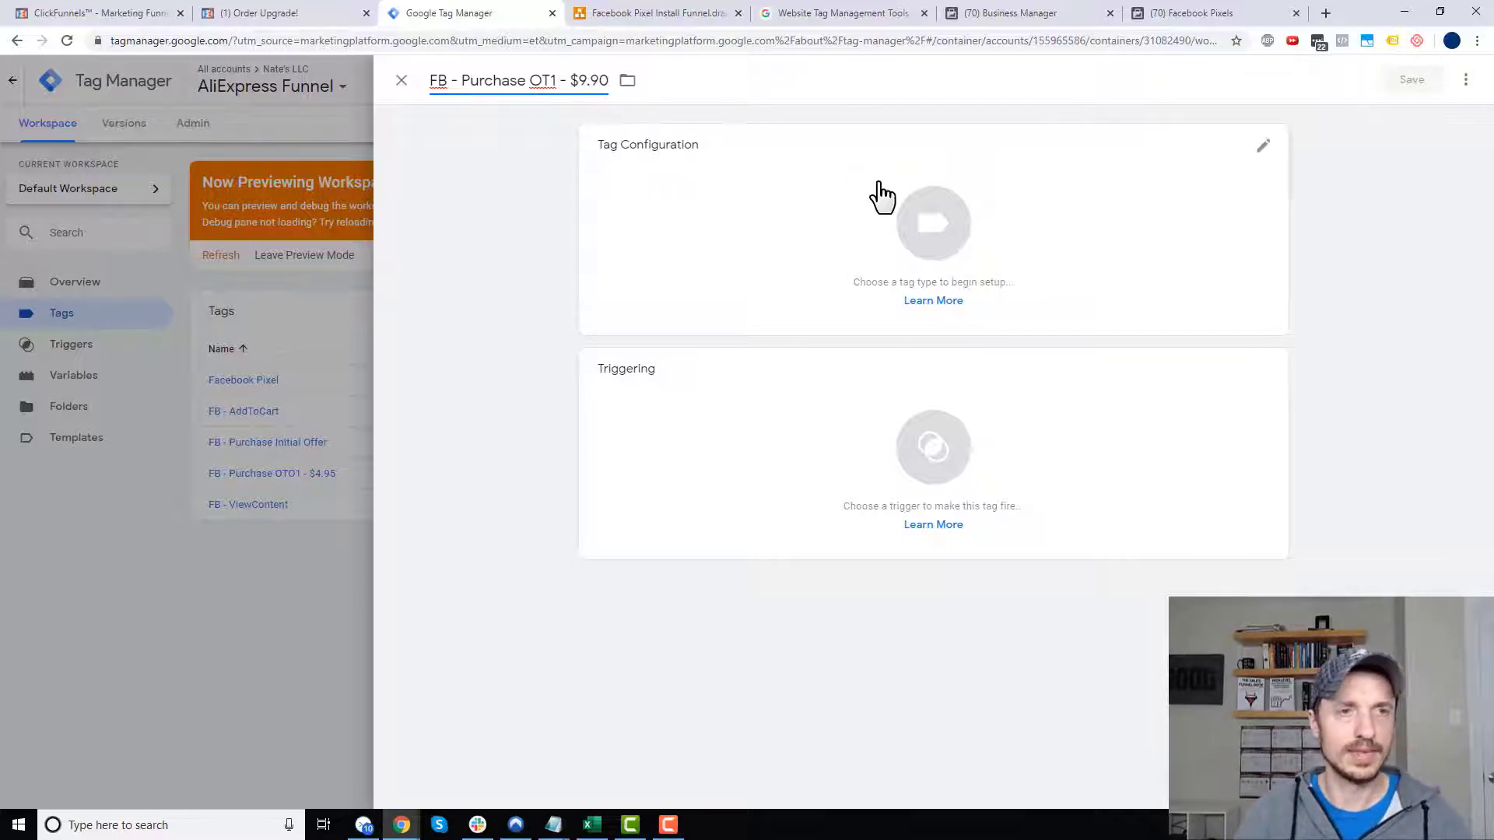
click(883, 232)
click(1051, 13)
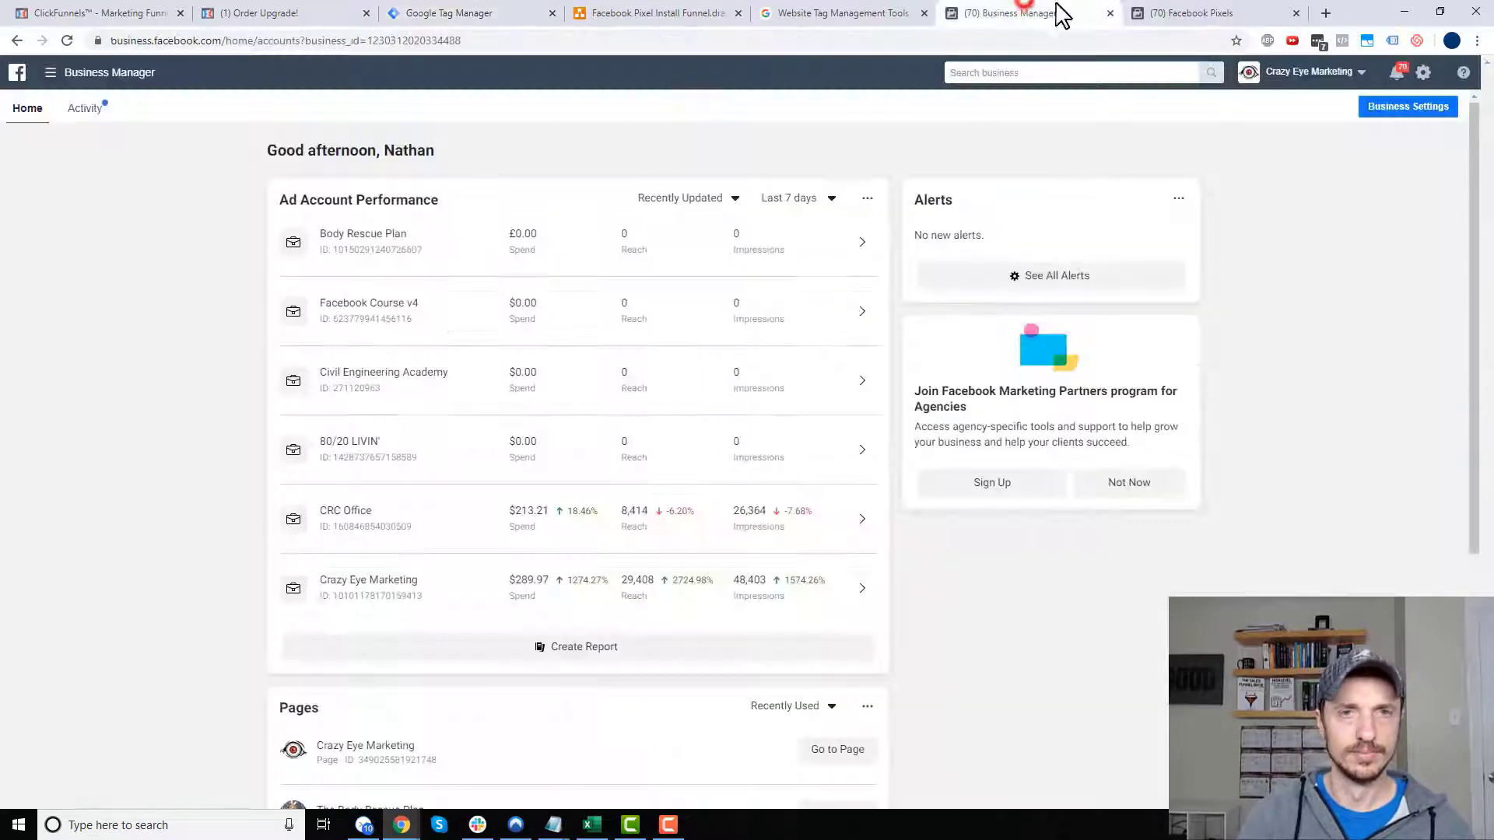
- Change the Purchase event's conversion value from 4.95 to 9.90 and copy the pixel code
click(1226, 13)
scroll(794, 294, up, 2)
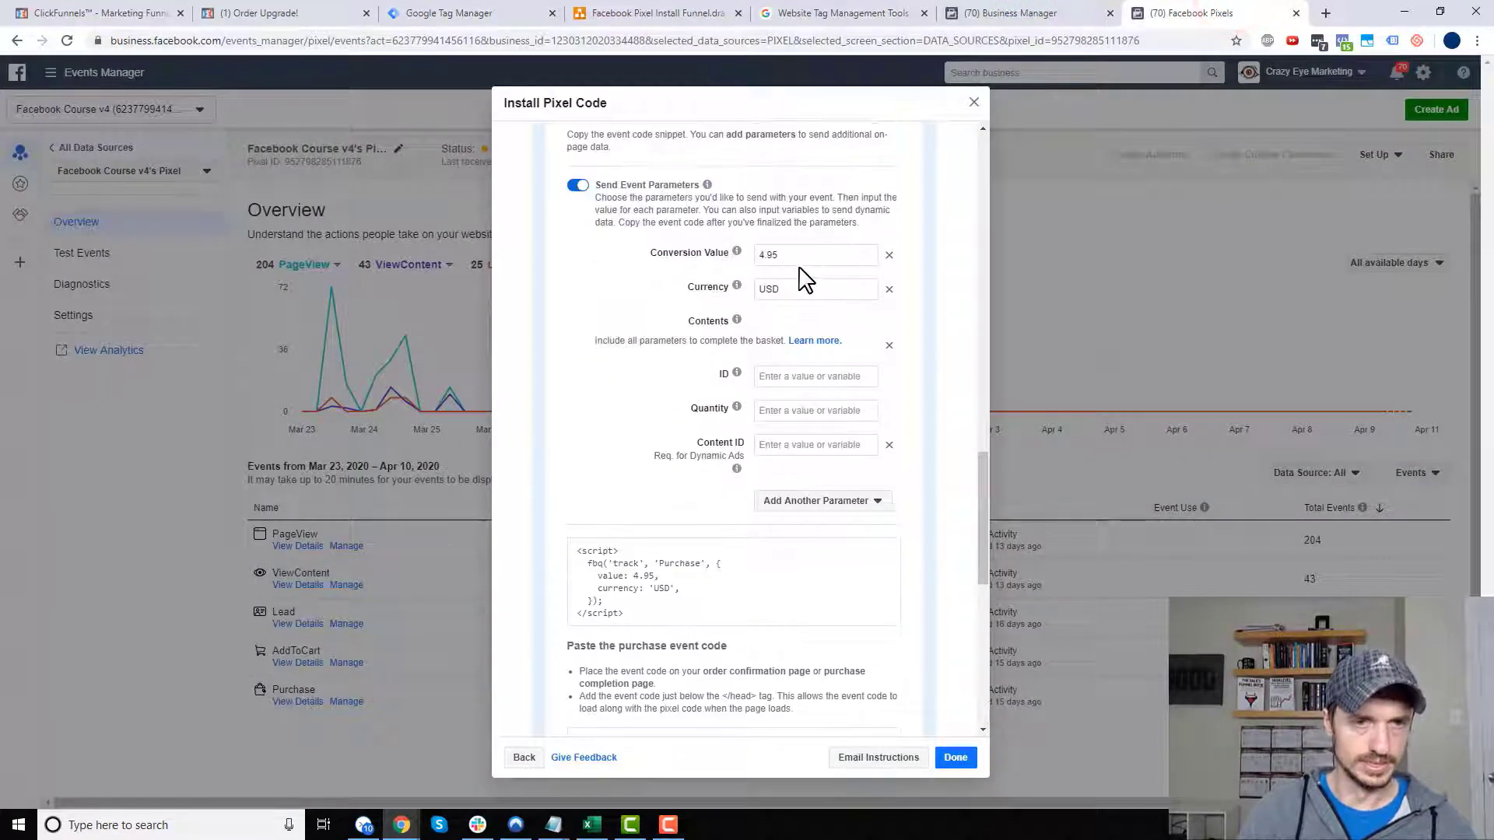
drag(811, 255, 726, 253)
text(9)
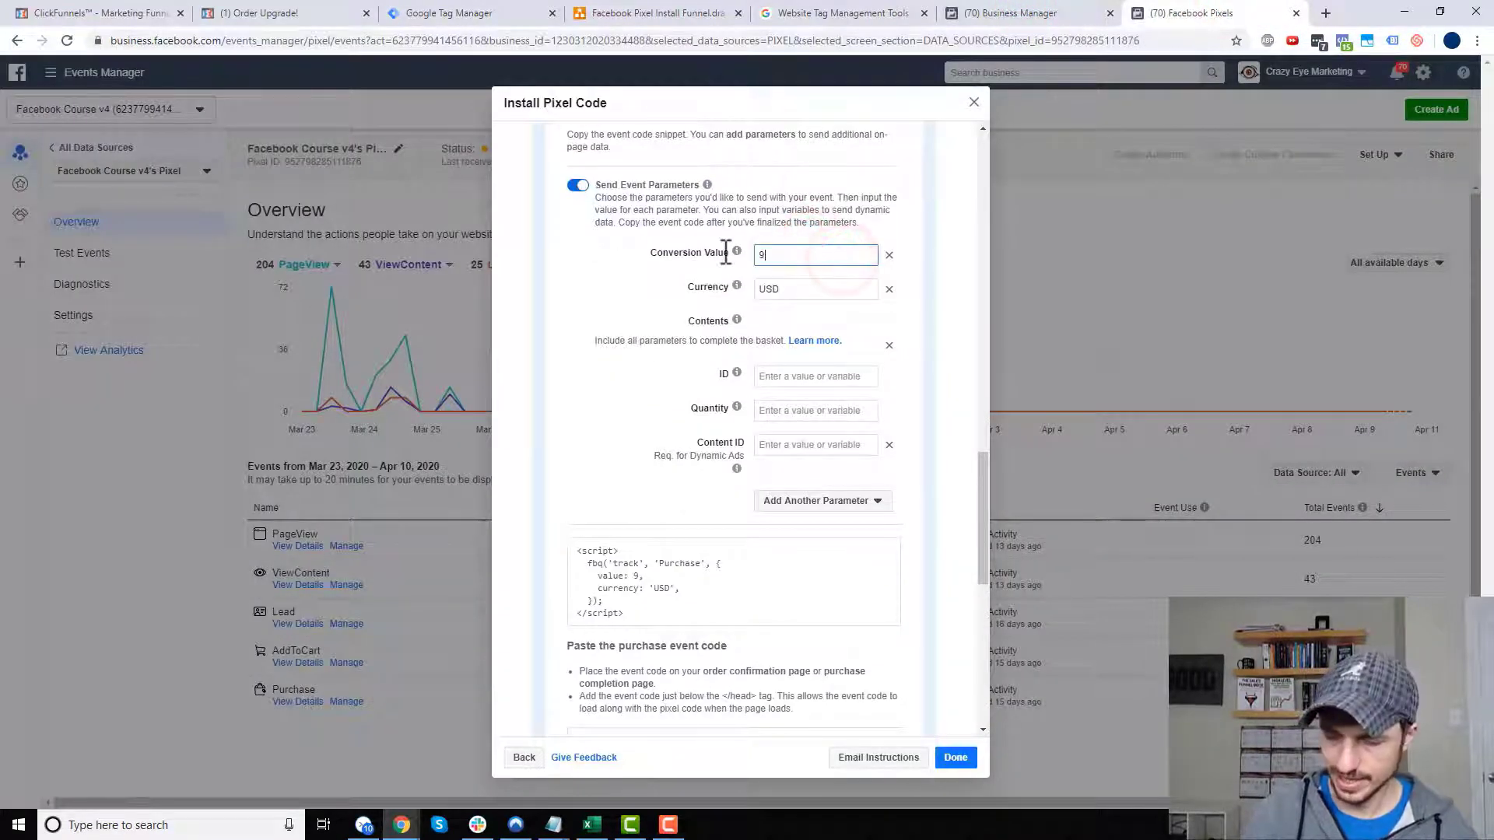
text(.90)
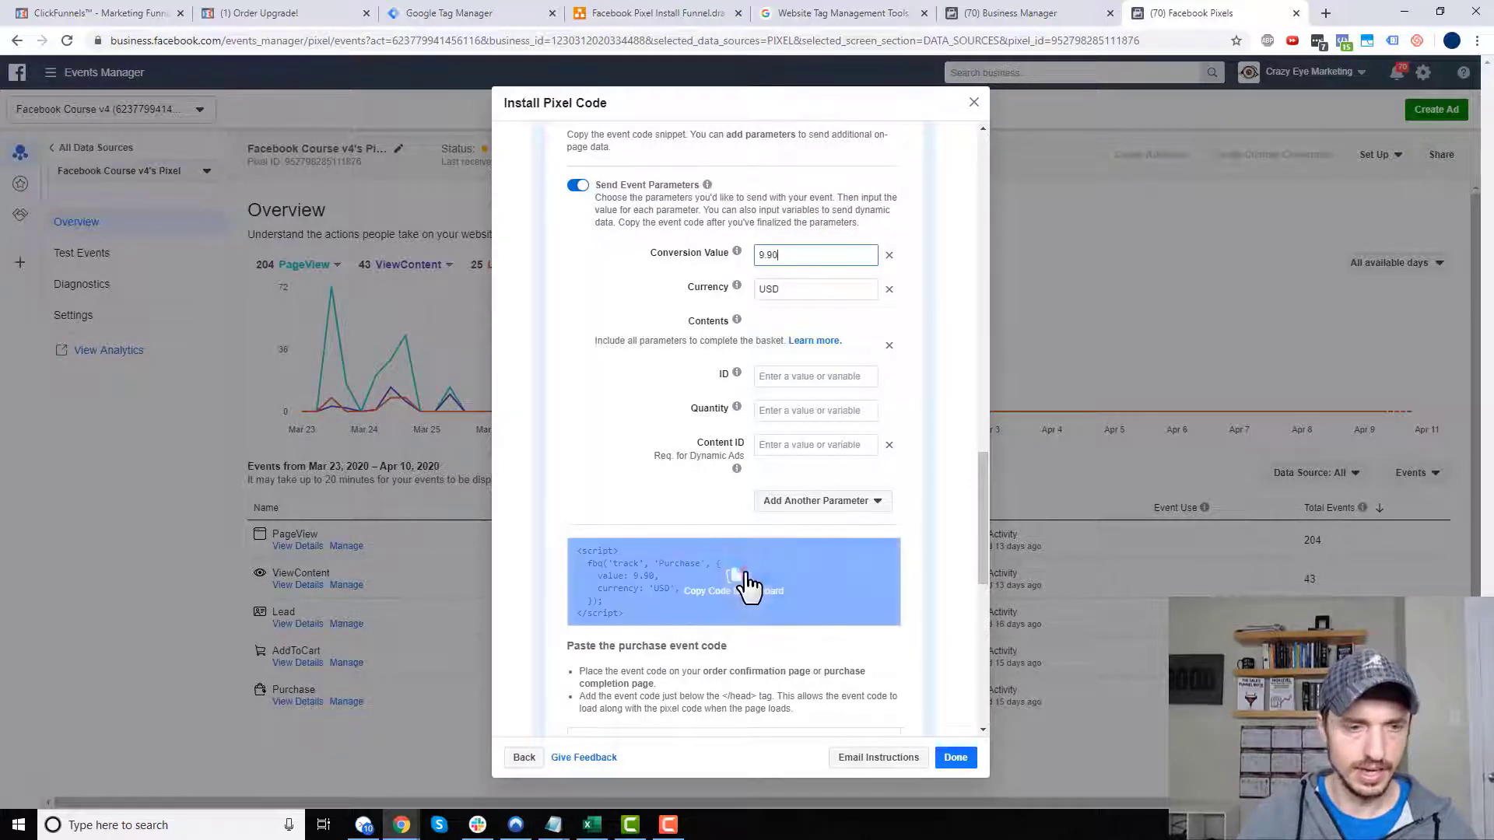
click(745, 576)
click(435, 12)
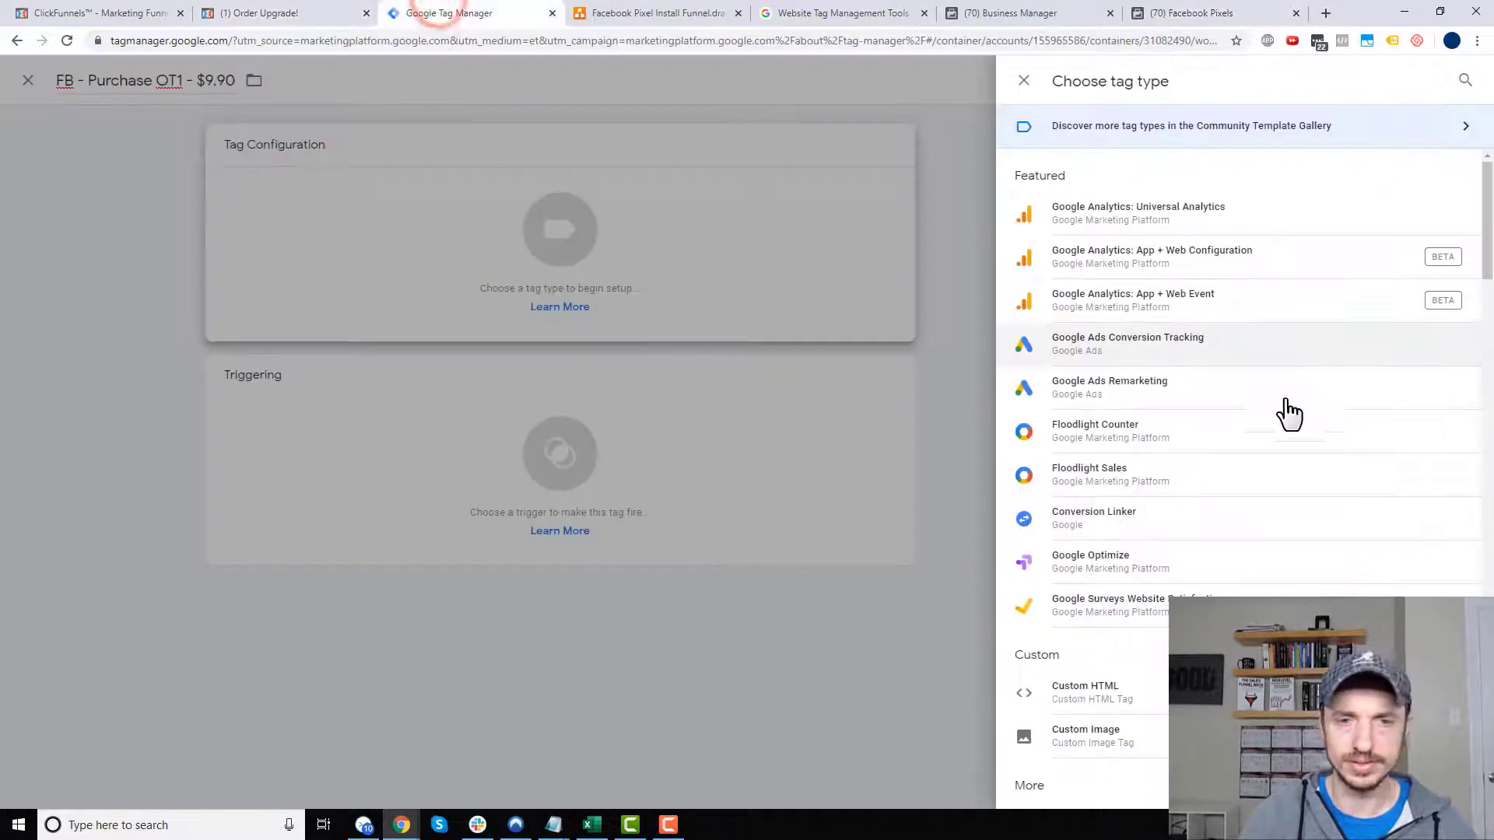
- Make the $9.90 tag Custom HTML with the pasted 9.90 purchase code and save it untriggered
click(1115, 683)
click(800, 303)
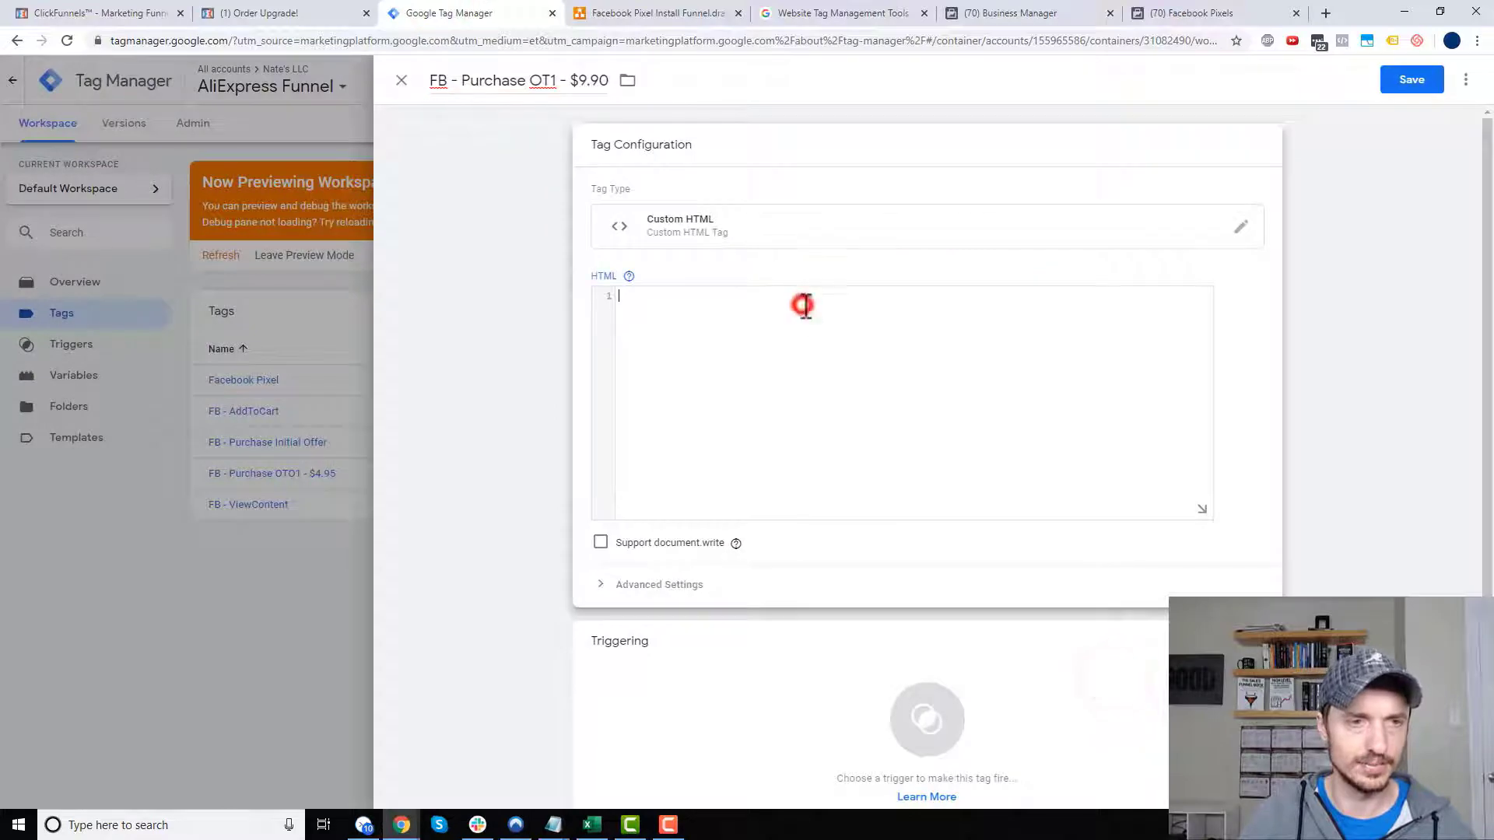
key(ctrl+v)
click(1416, 88)
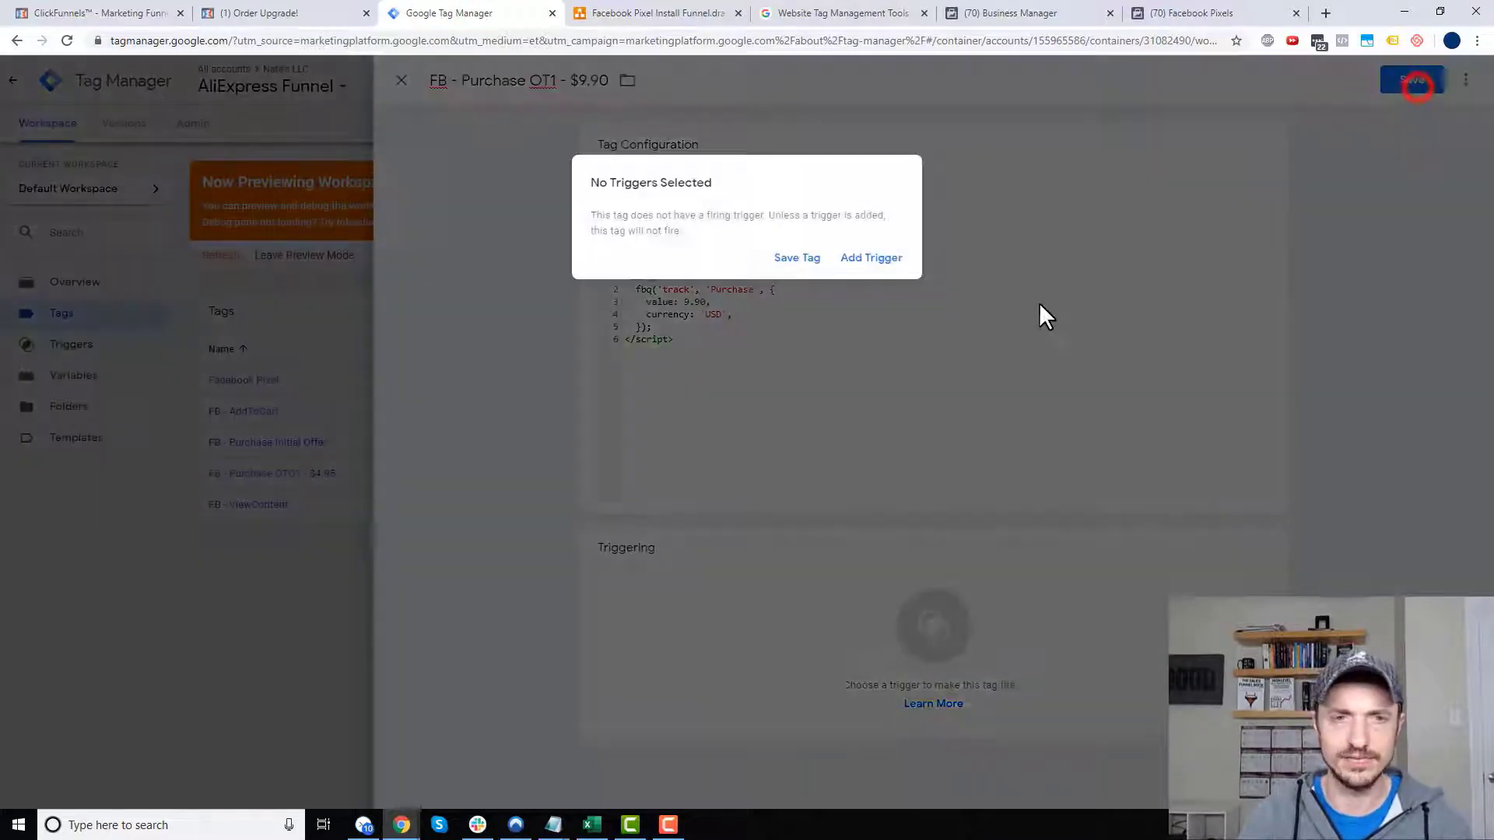
click(796, 258)
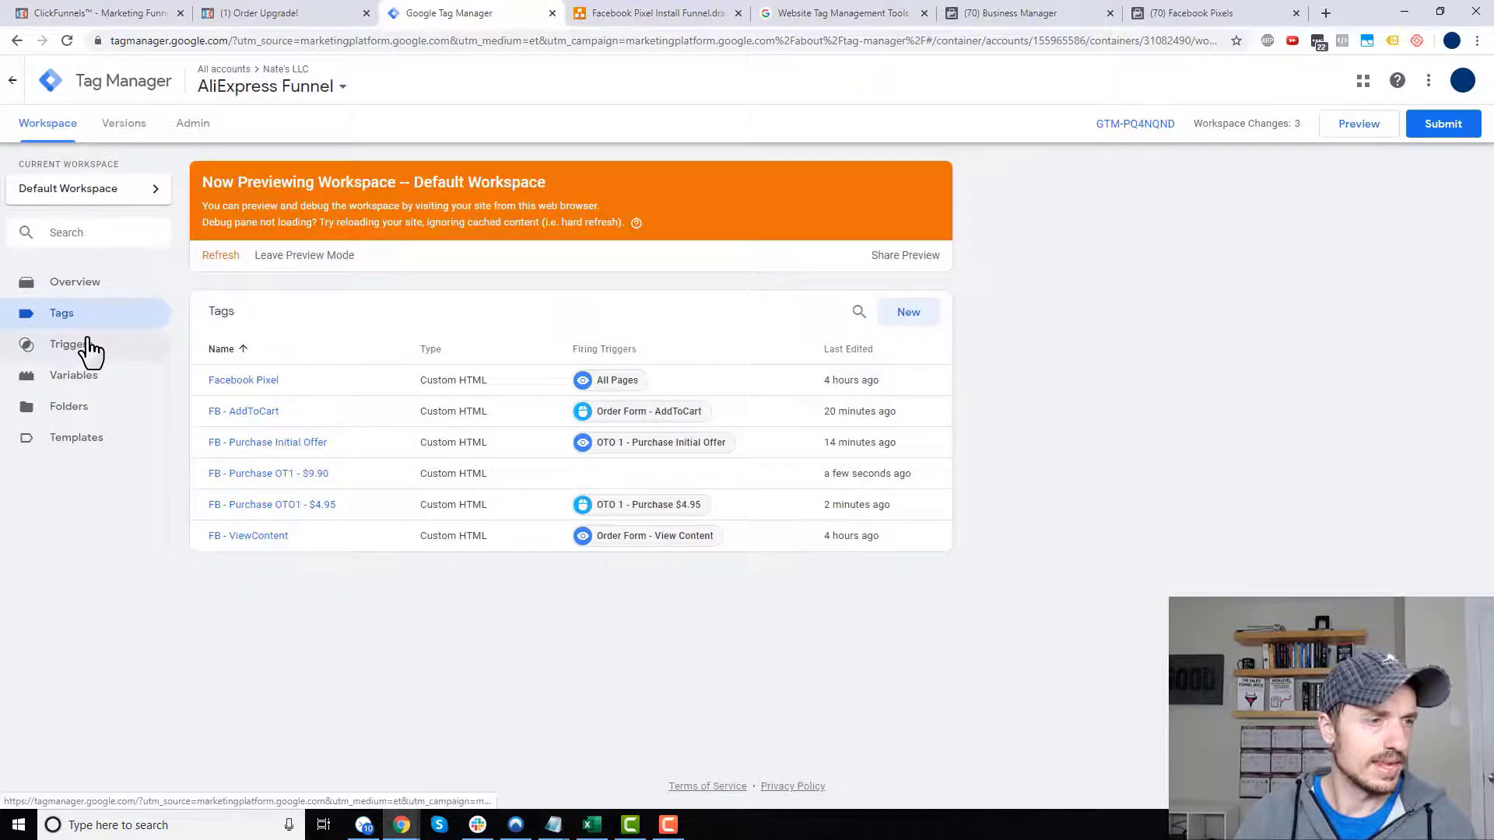
click(78, 344)
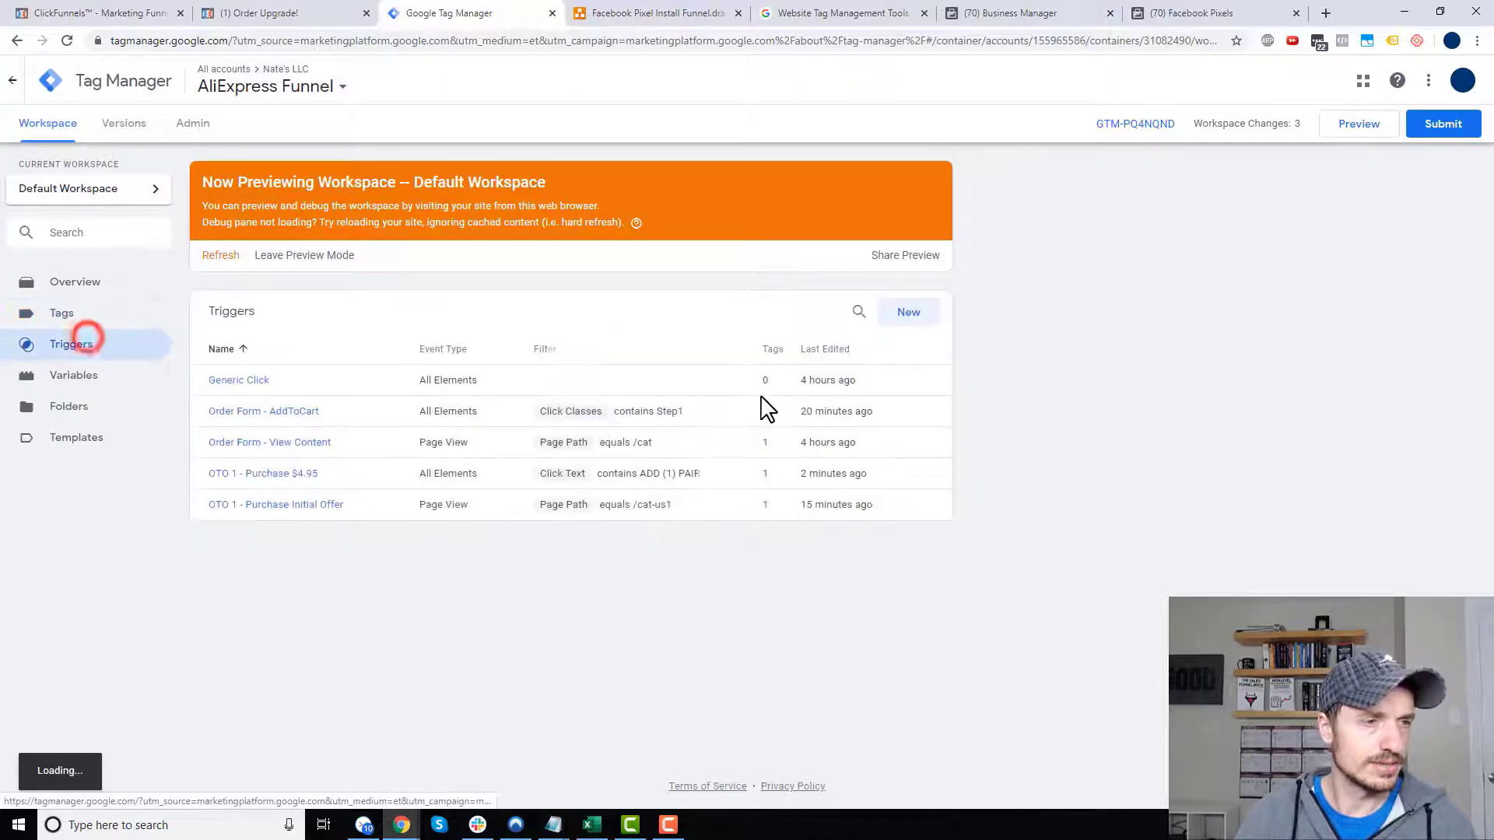
- Start a new trigger and name it 'OTO 1 - Purchase $9.90'
click(910, 314)
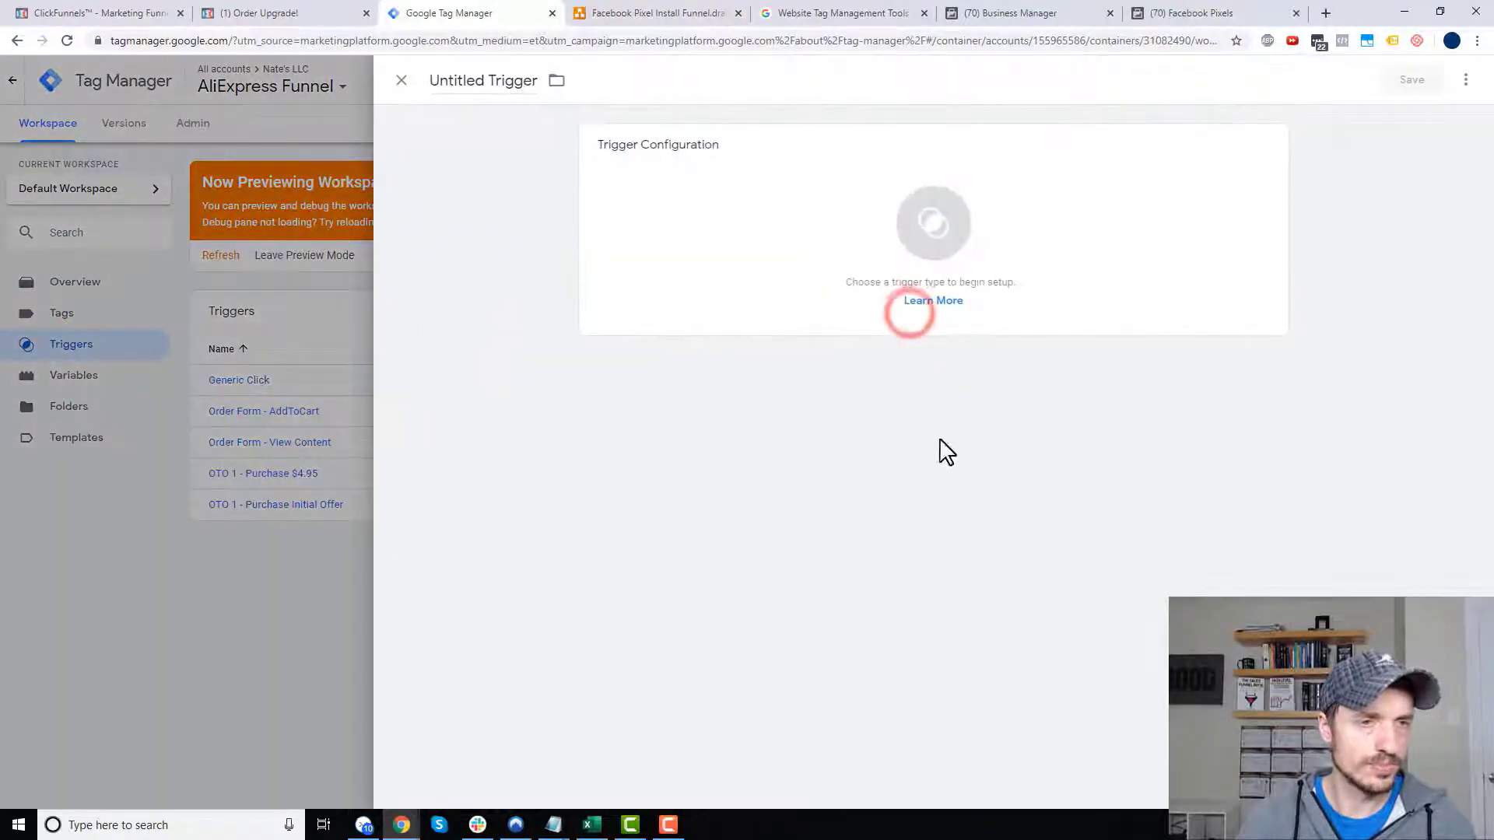
click(518, 81)
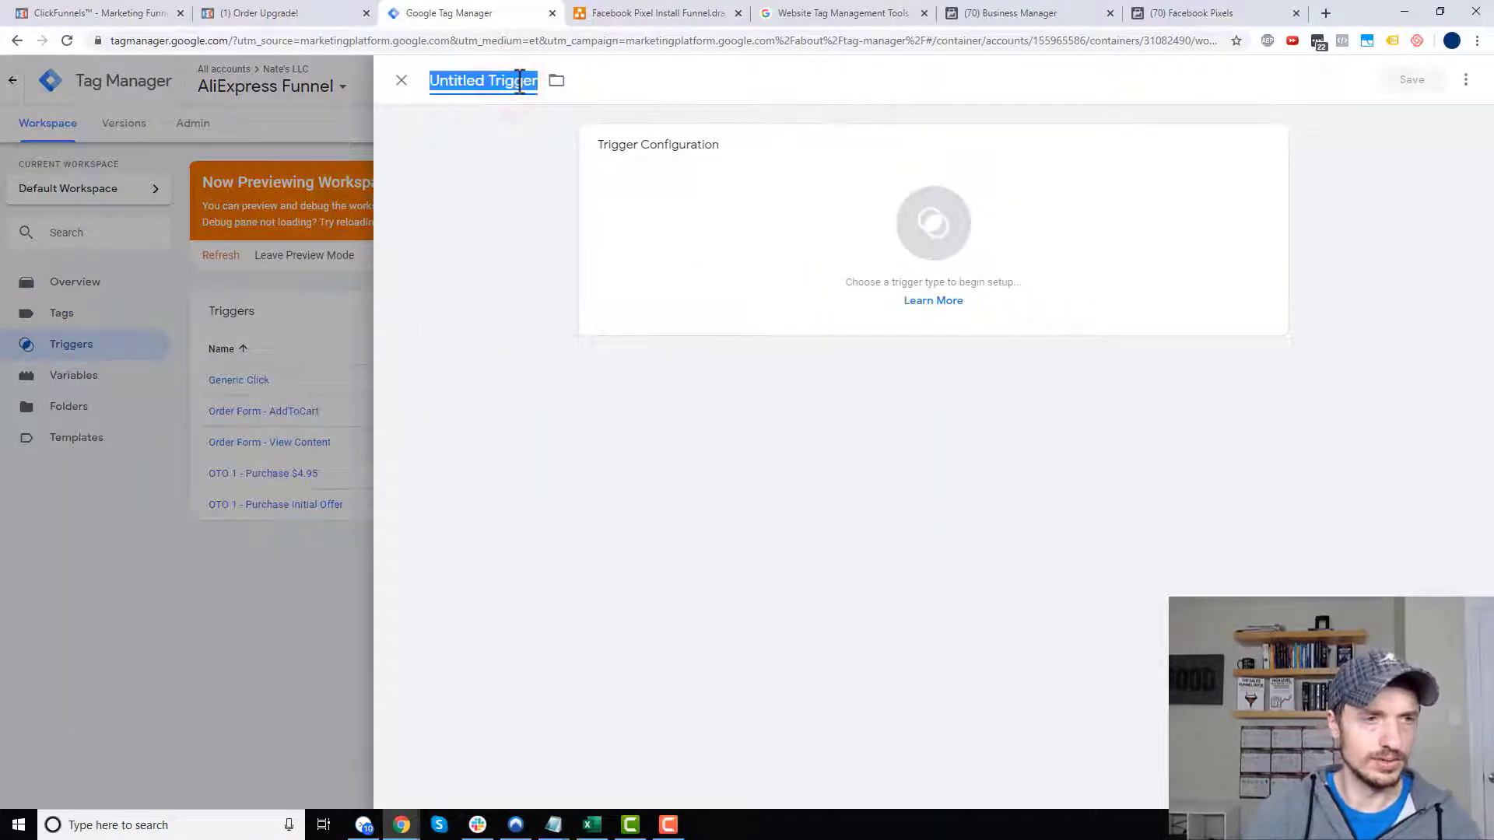
key(ctrl+s)
click(669, 393)
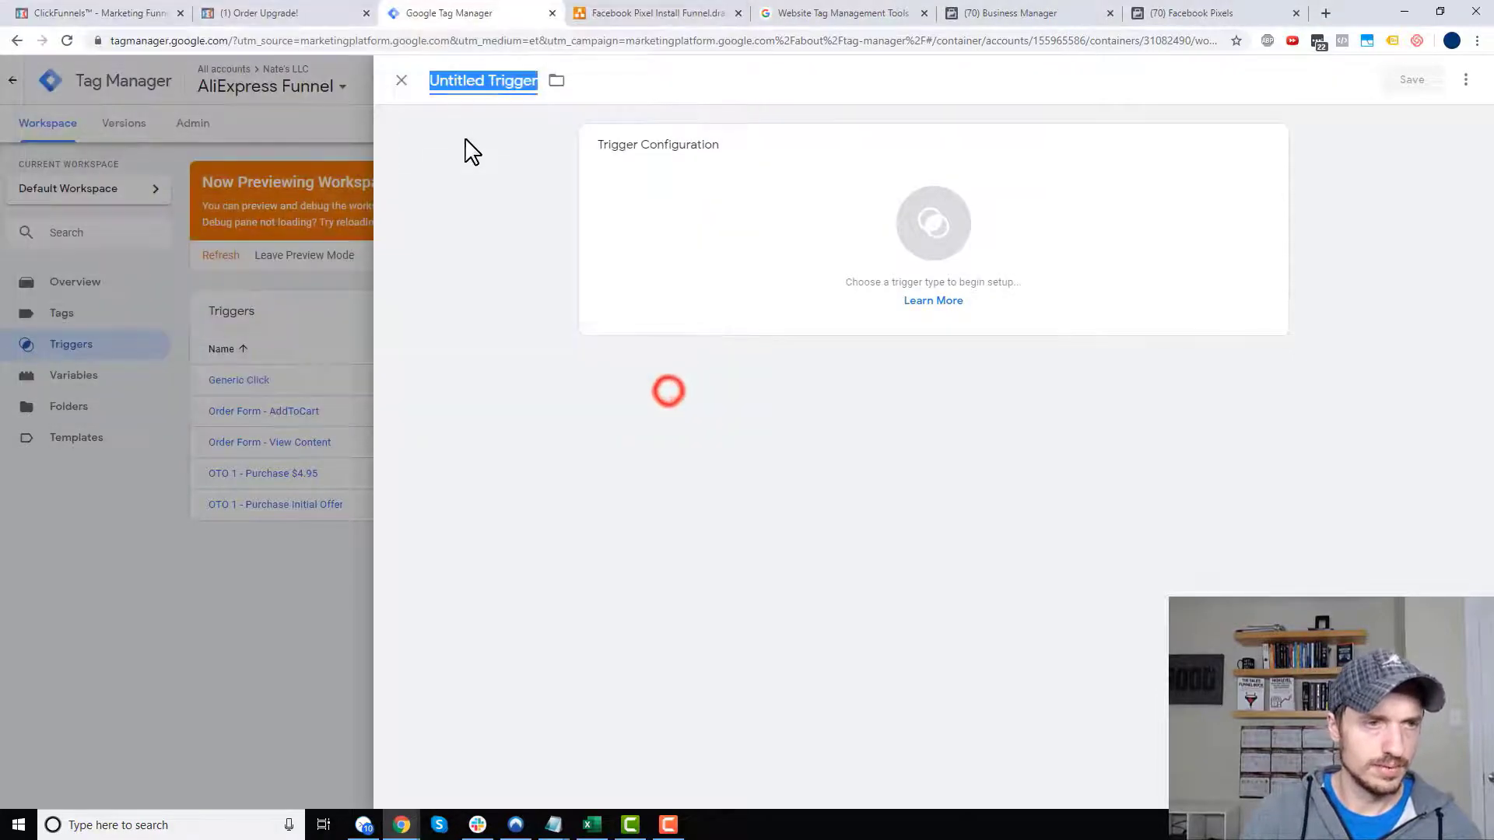
text(OTO 1 - Purchase $9.90)
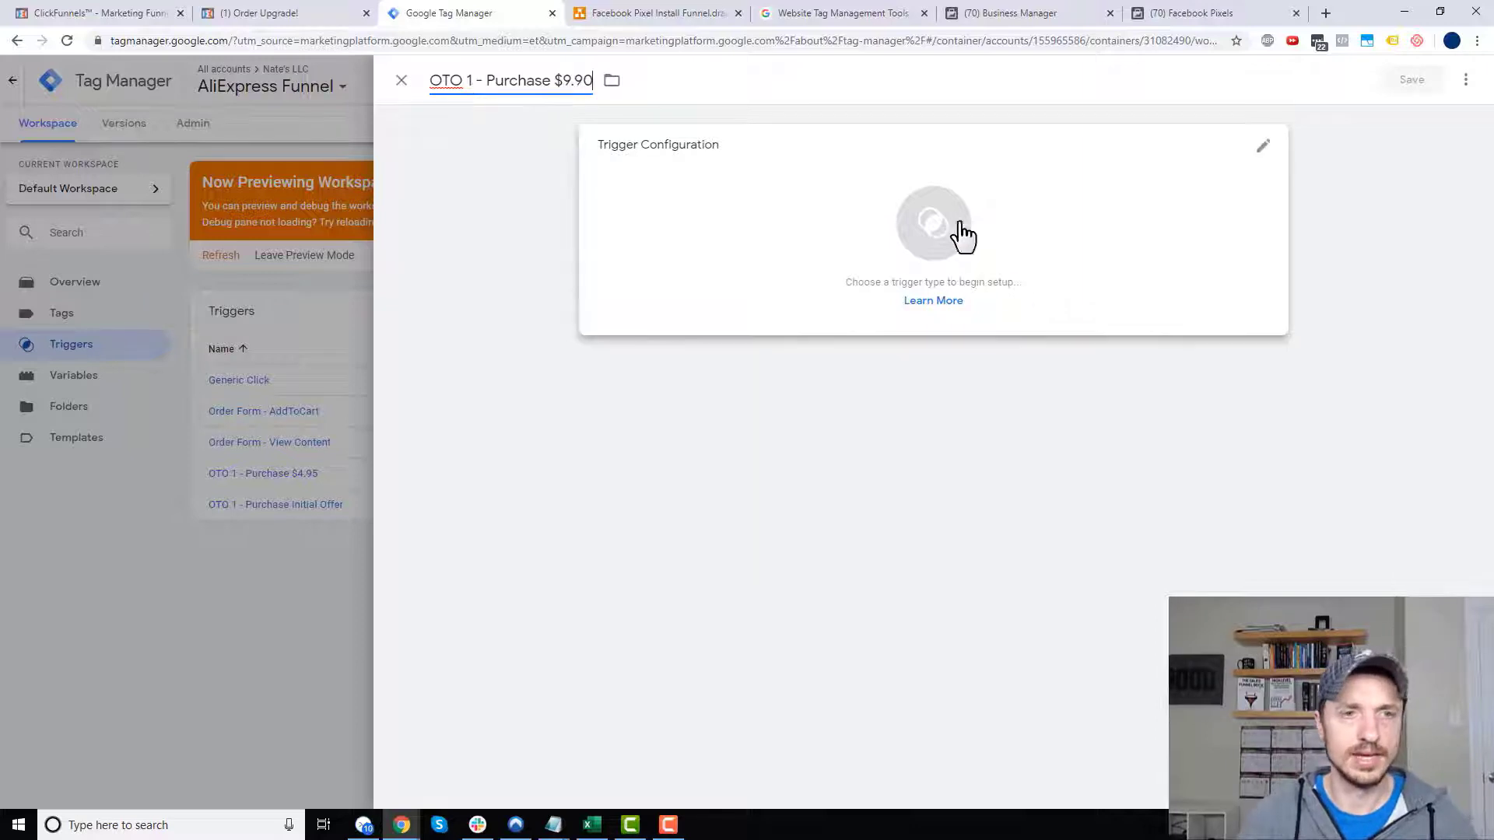
- Make it a Click - All Elements trigger on Some Clicks with a Click Text condition
click(923, 205)
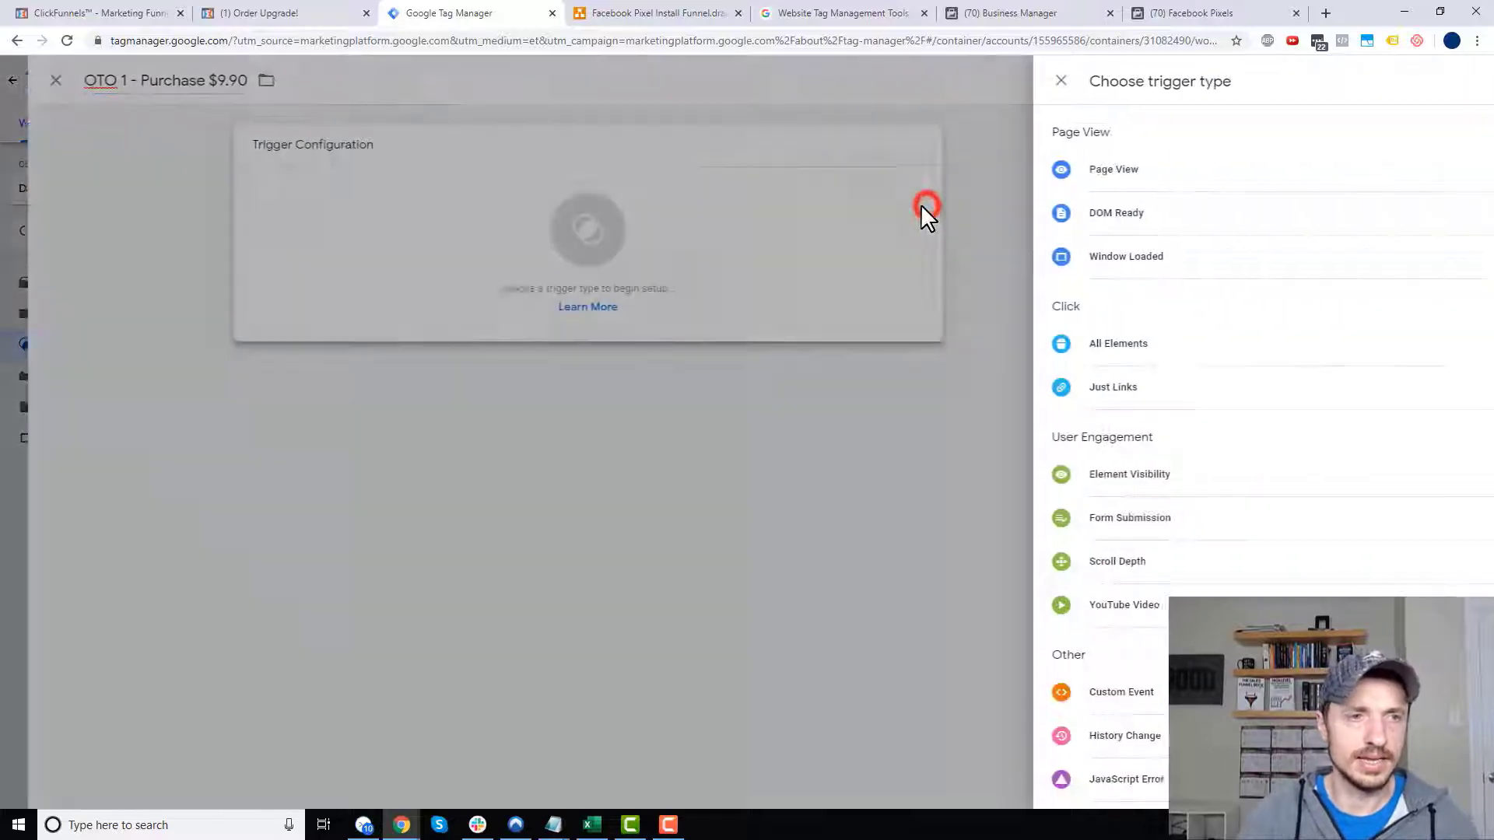
click(1093, 347)
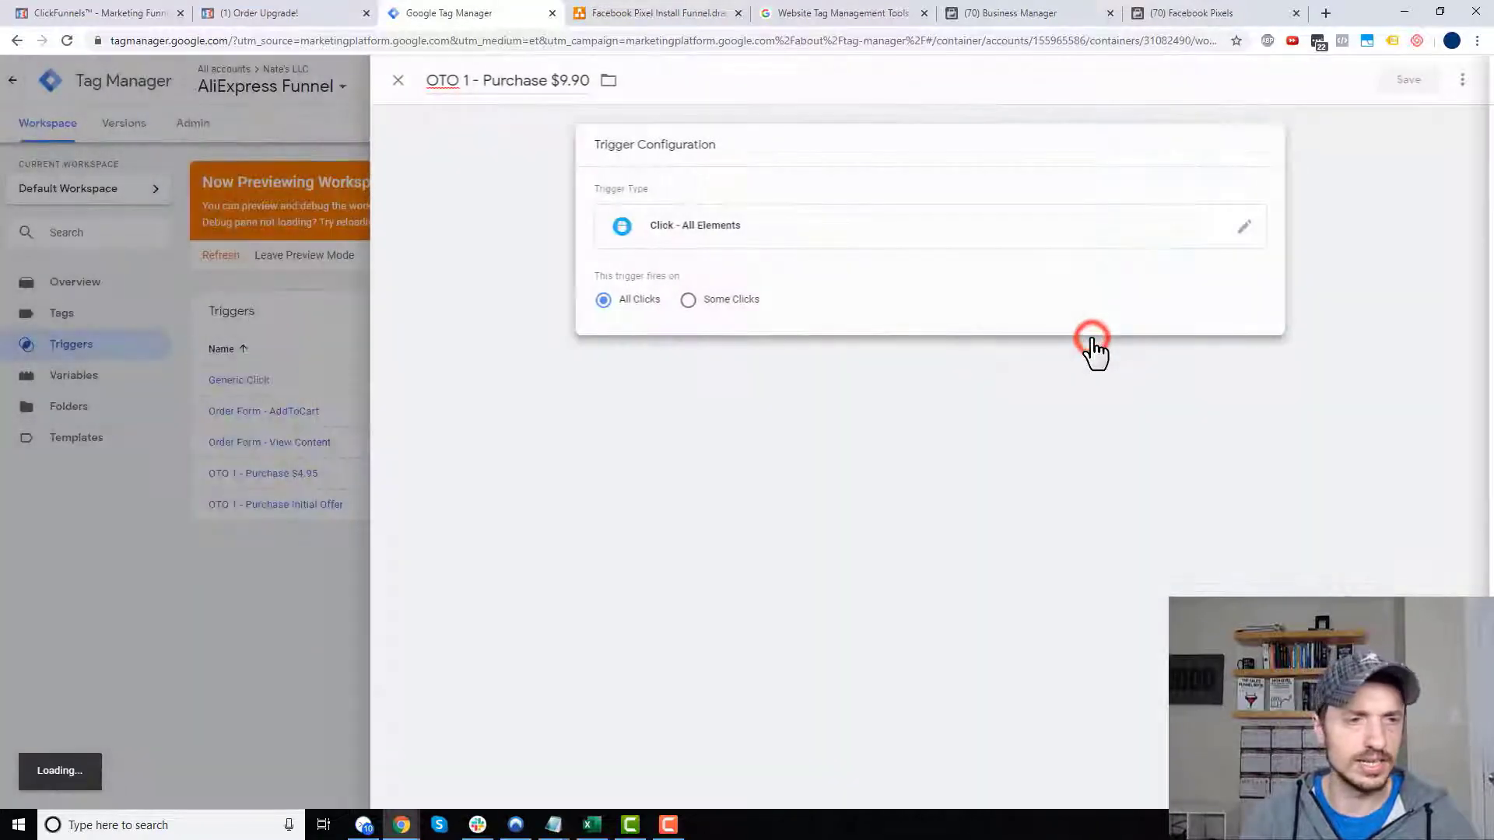
click(698, 297)
click(736, 363)
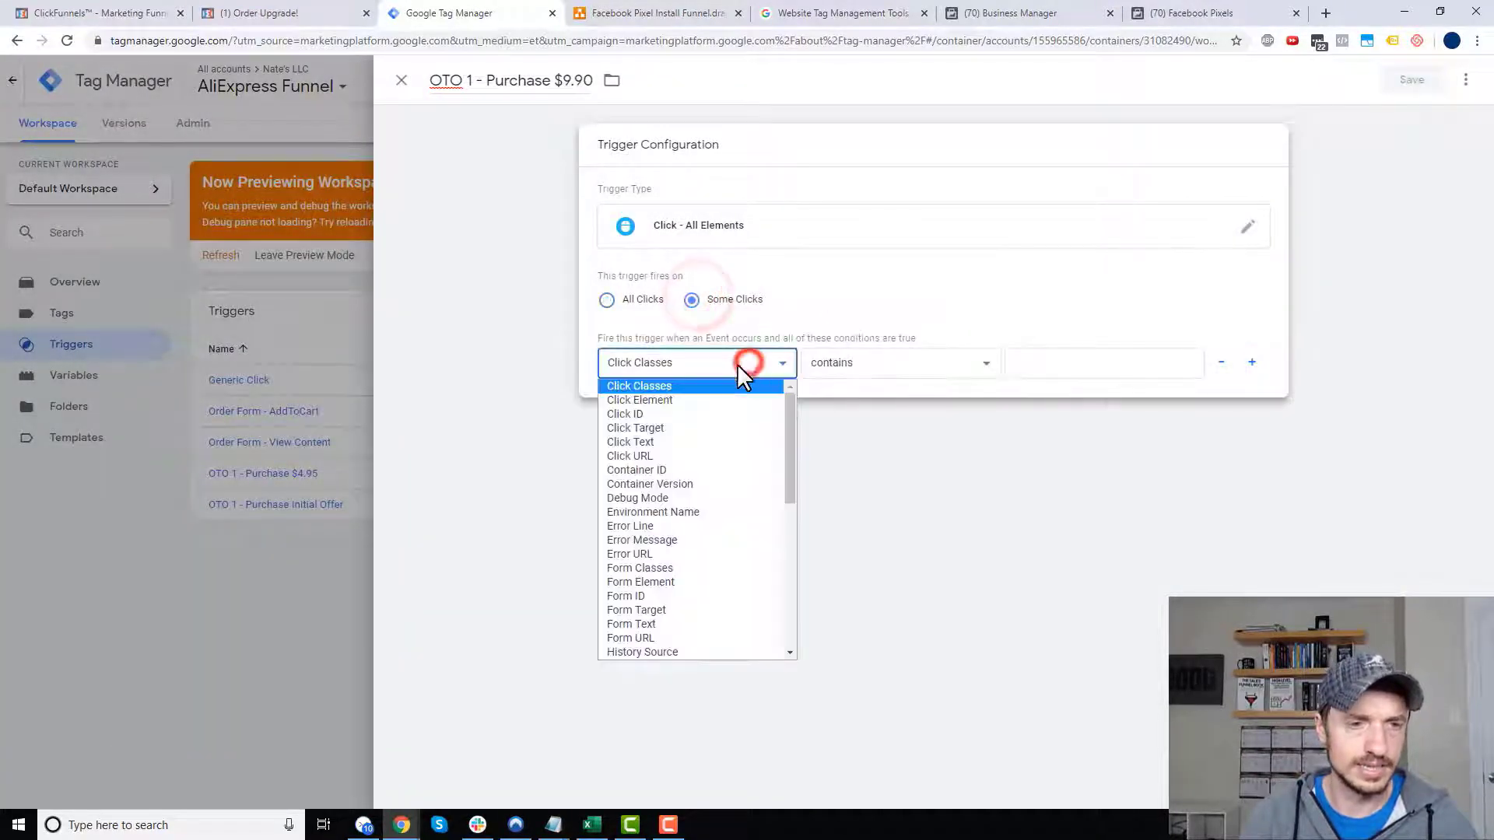
click(697, 440)
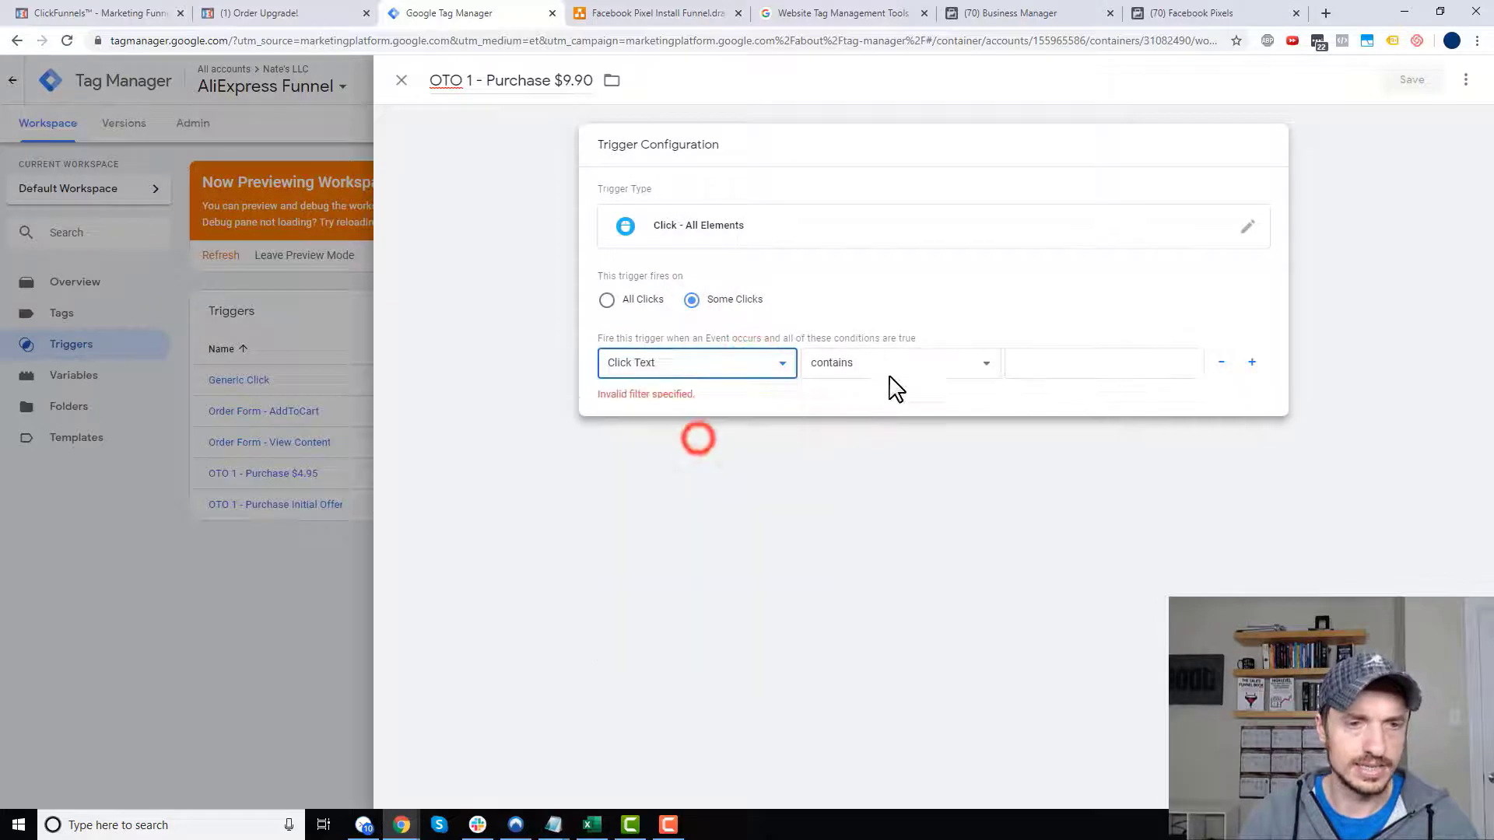
click(1156, 361)
- Reload the ClickFunnels Order Upgrade page to check the labels of both add-to-order buttons
click(276, 10)
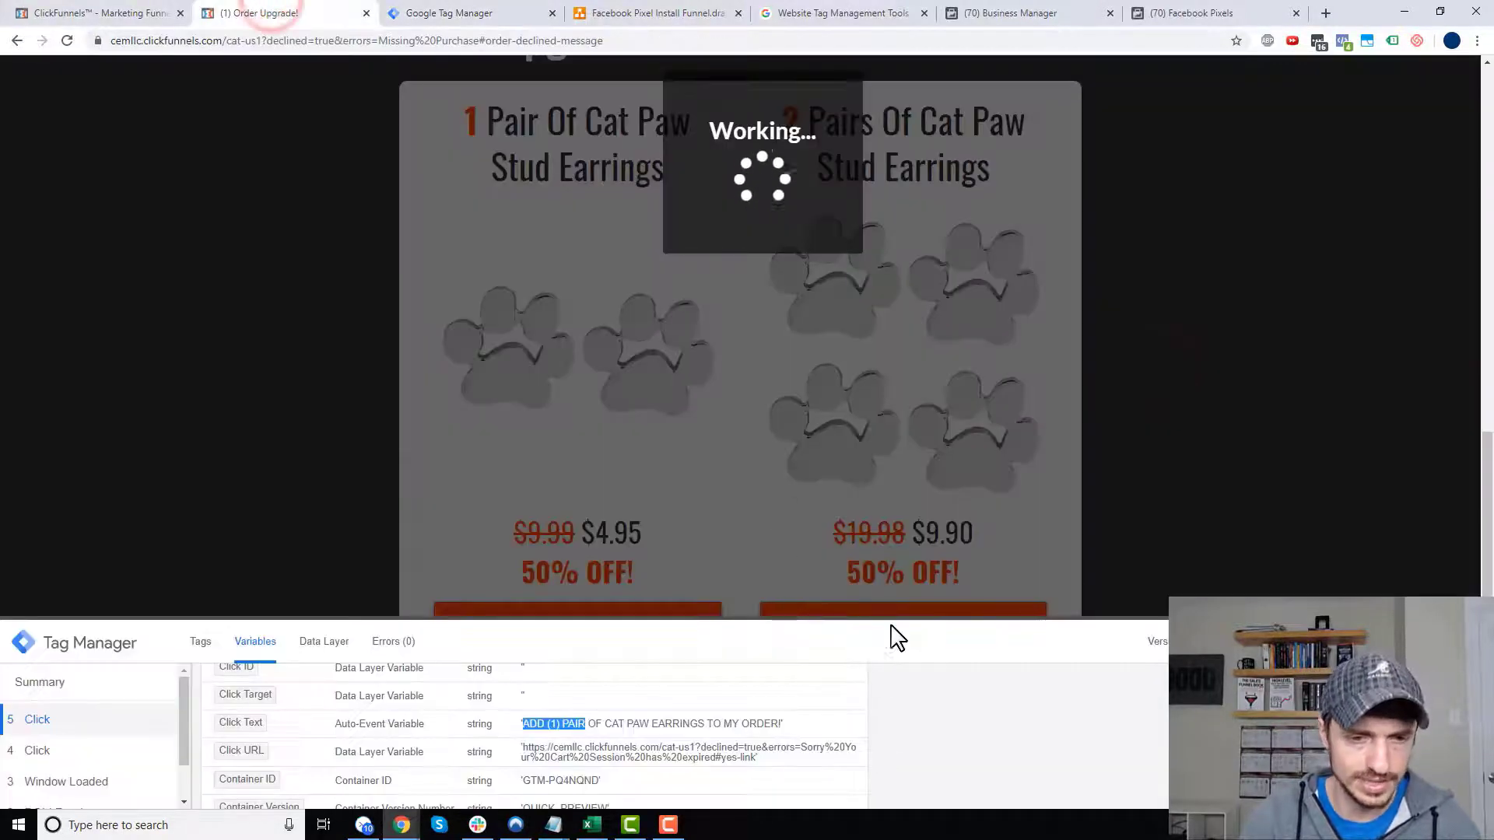
click(67, 40)
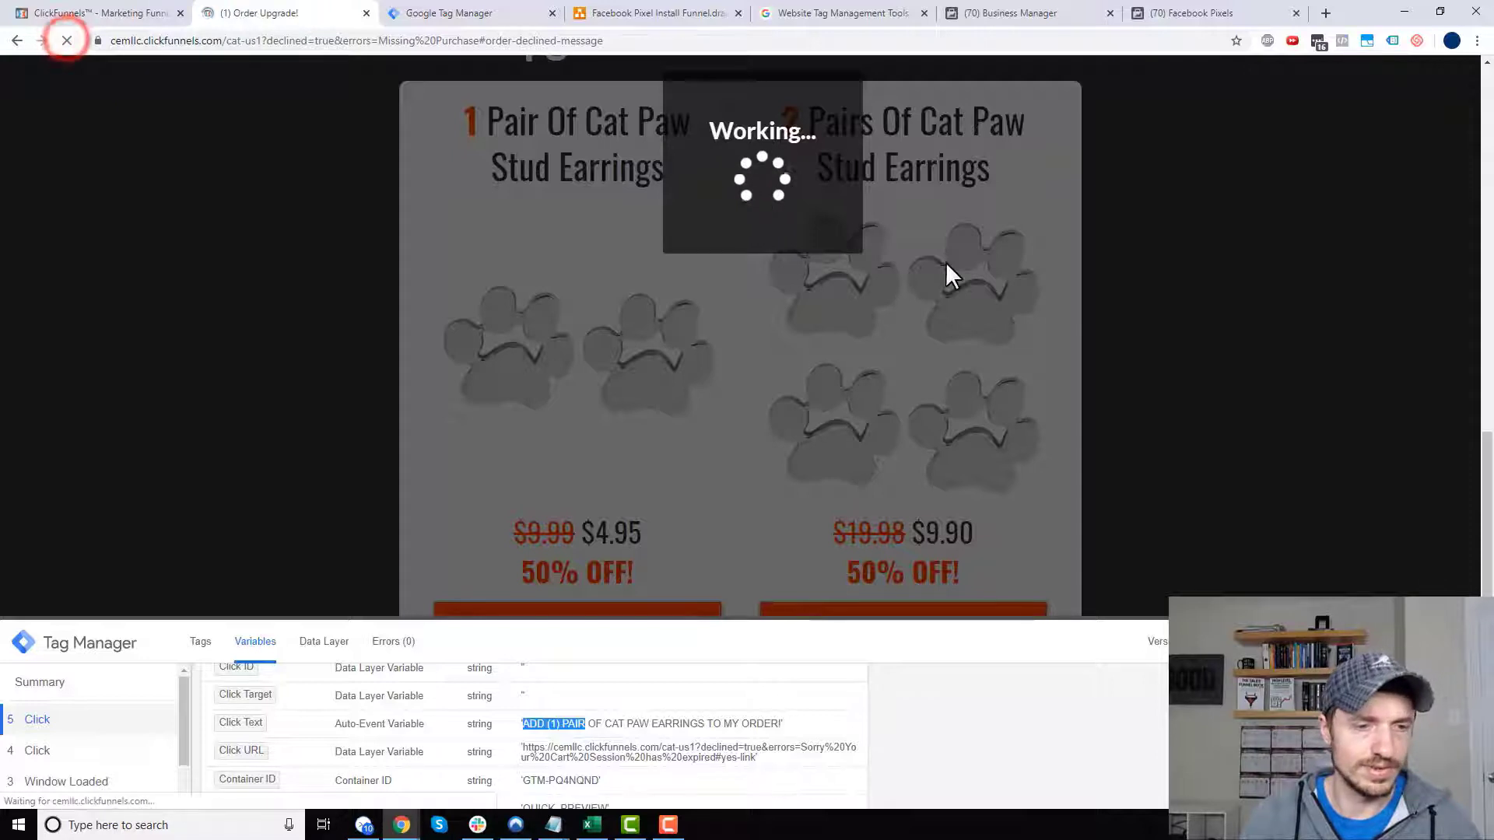
click(884, 130)
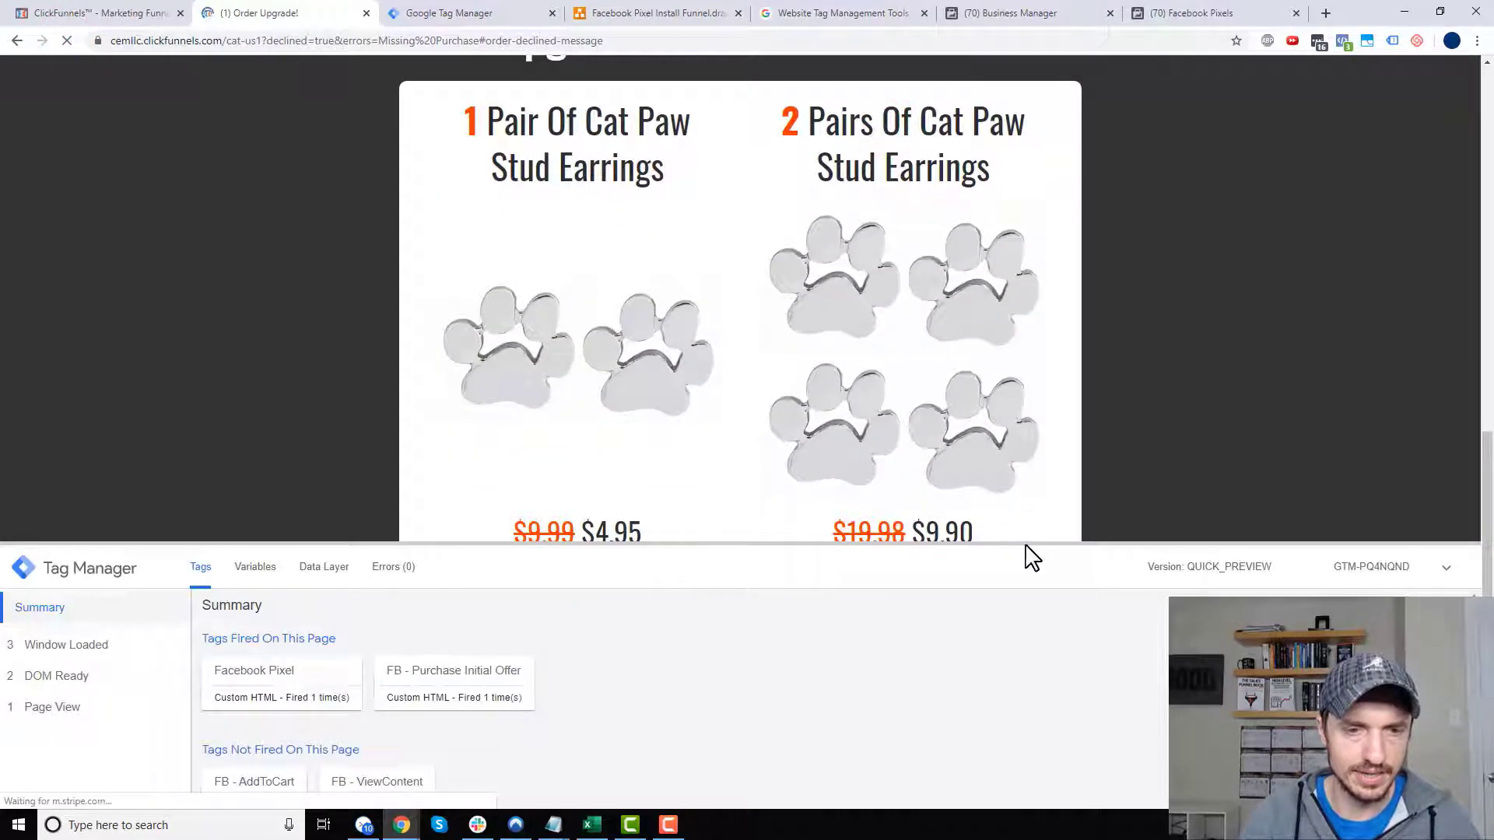
drag(1024, 542, 1025, 691)
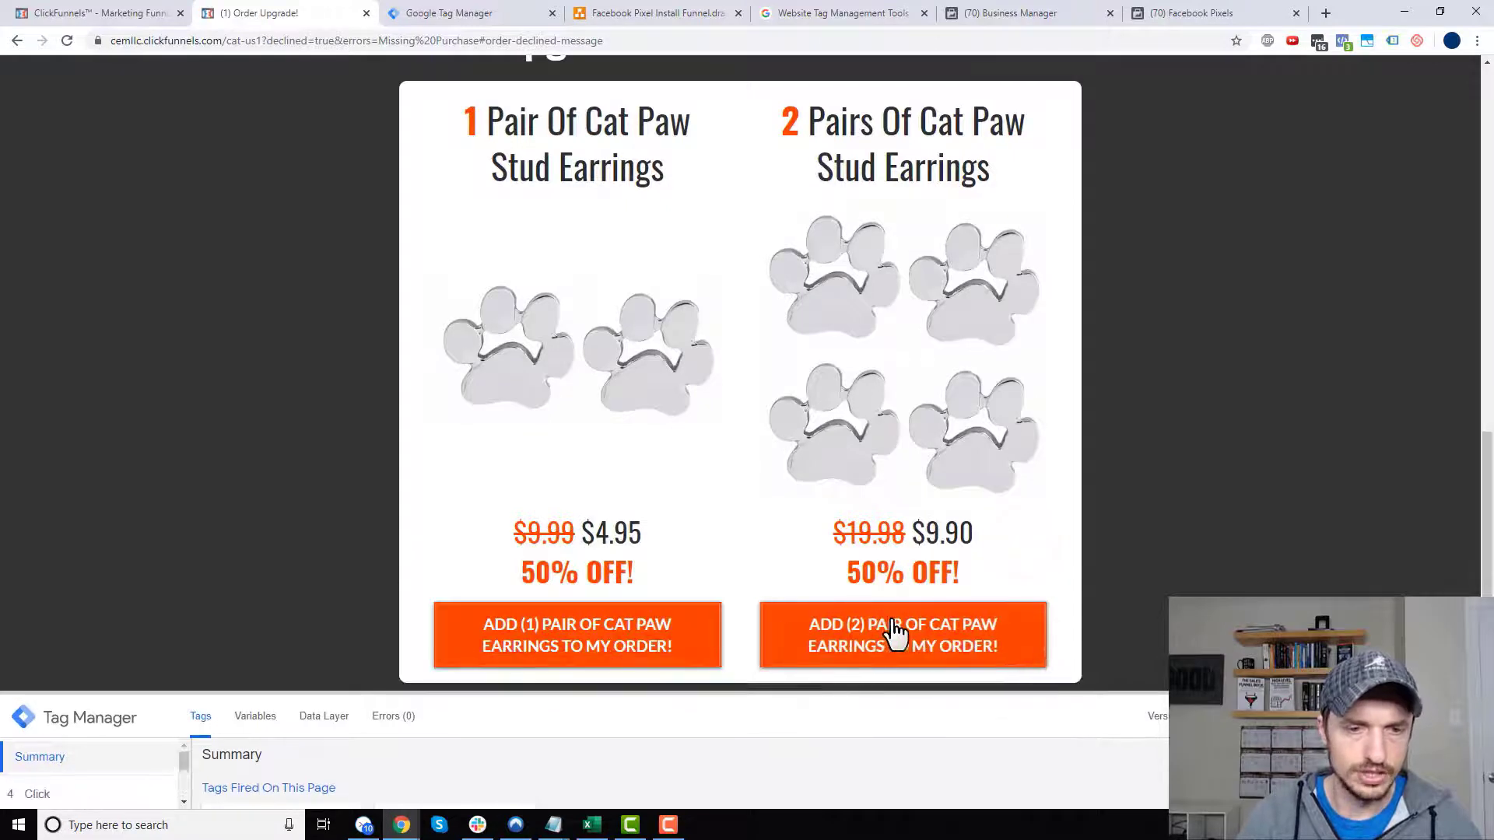
click(534, 12)
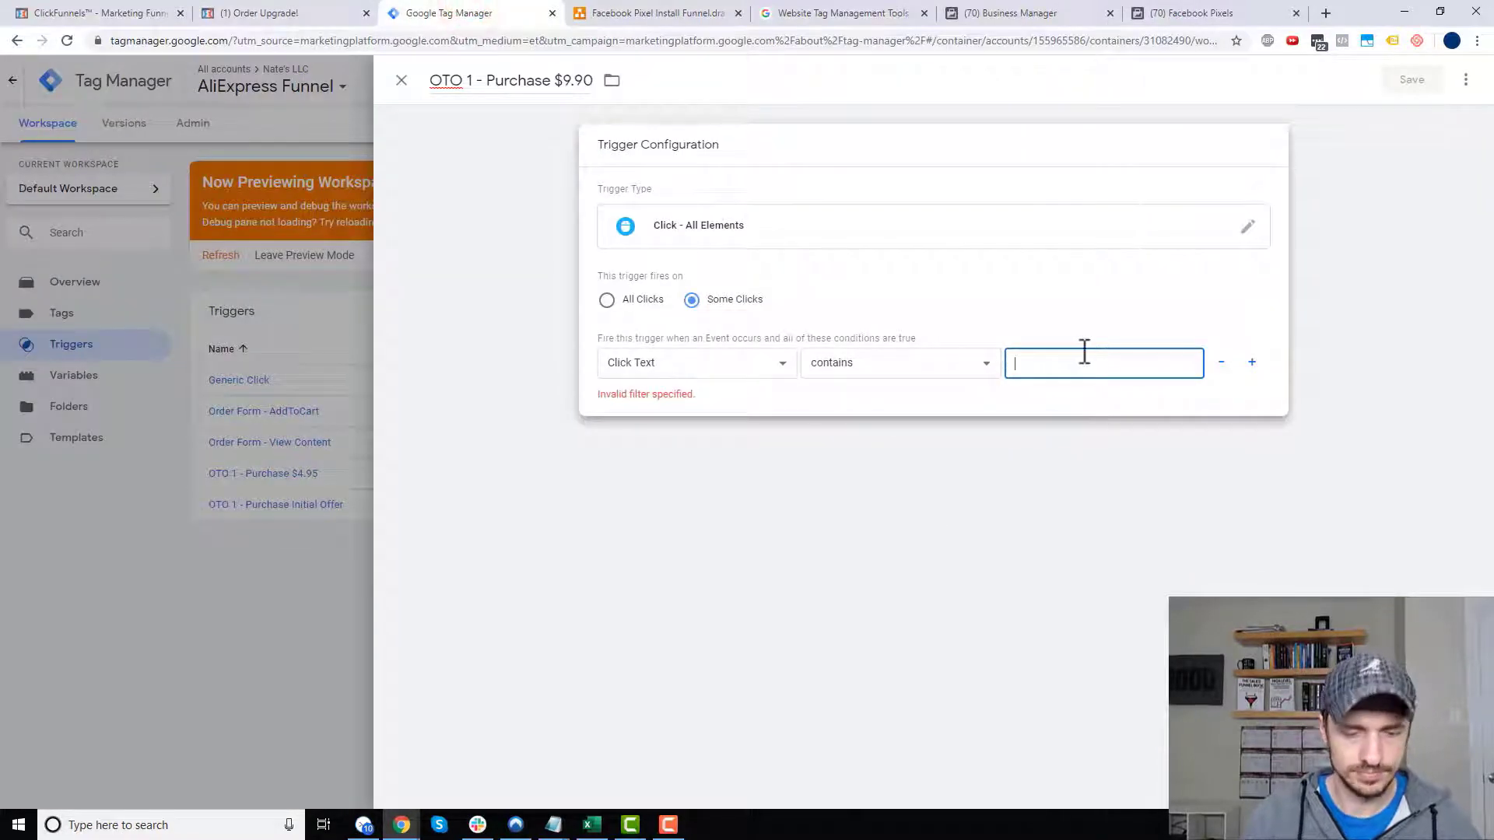
- Set the Click Text contains value to 'ADD (2) PAIR' and save the trigger
text(ADD (2) PAIR)
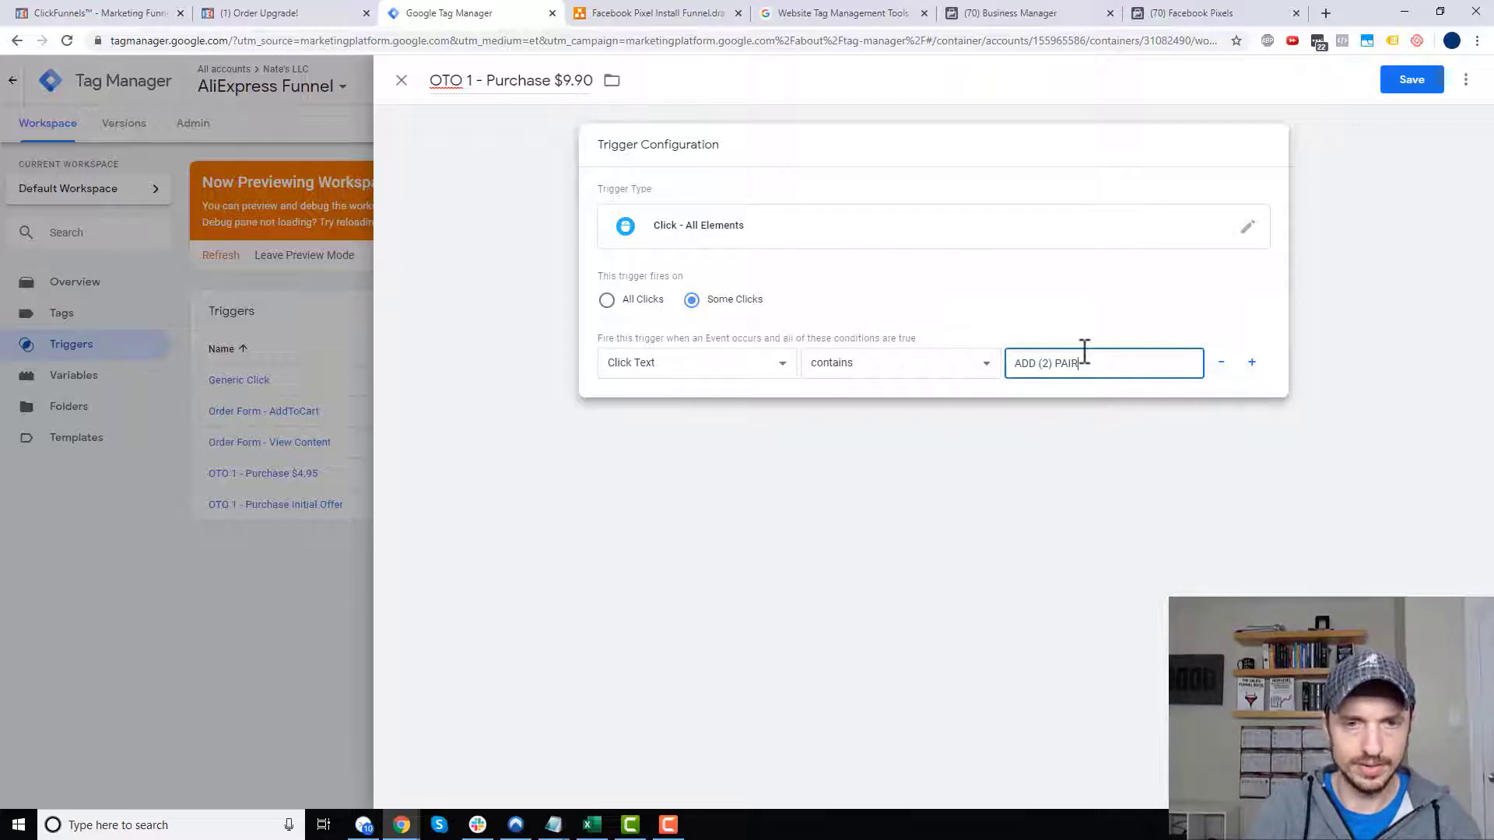
click(1411, 80)
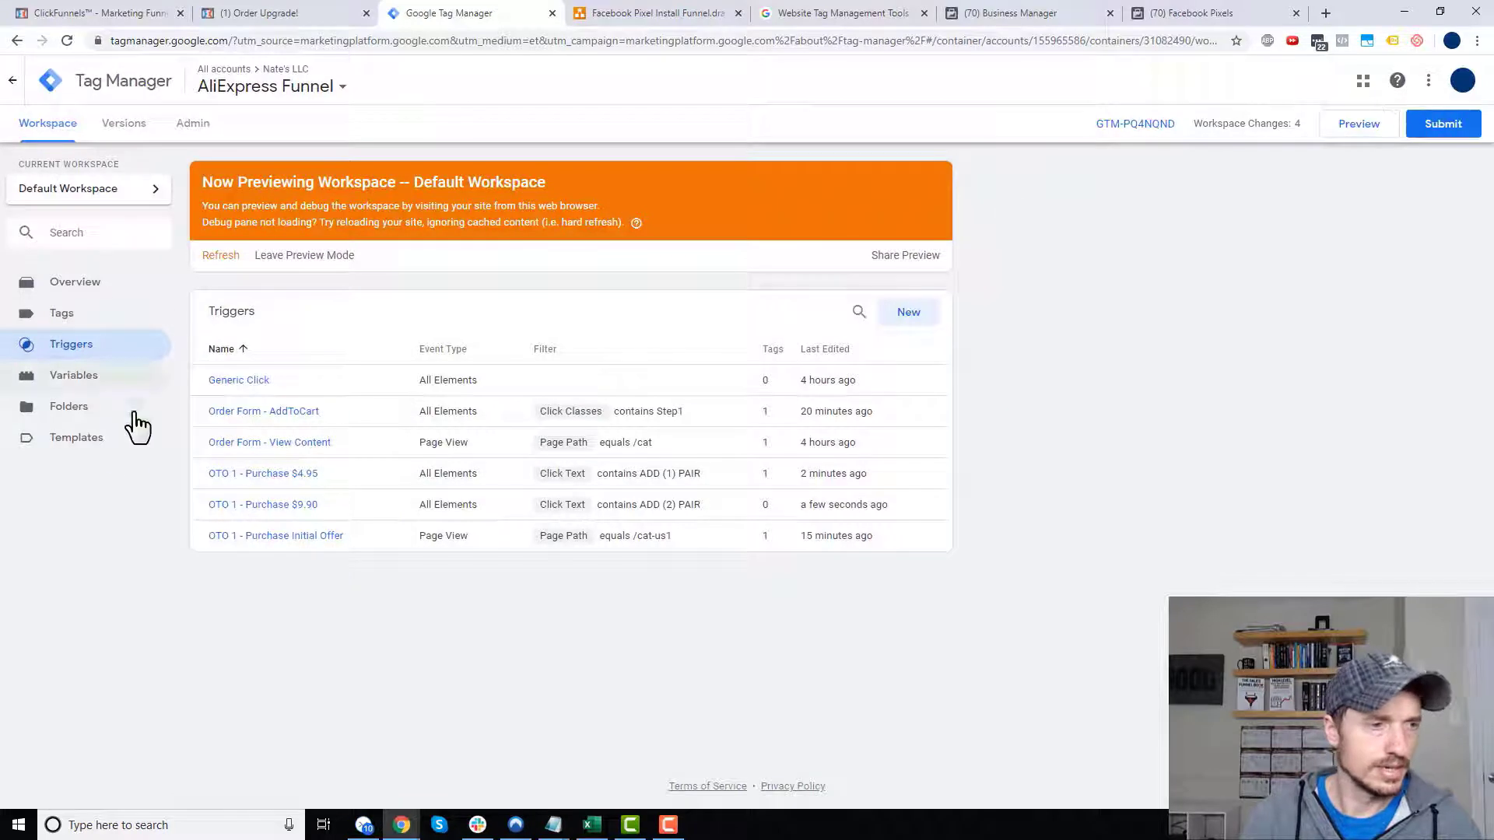
- Attach the OTO 1 - Purchase $9.90 trigger to the FB - Purchase OT1 - $9.90 tag and save it
click(75, 315)
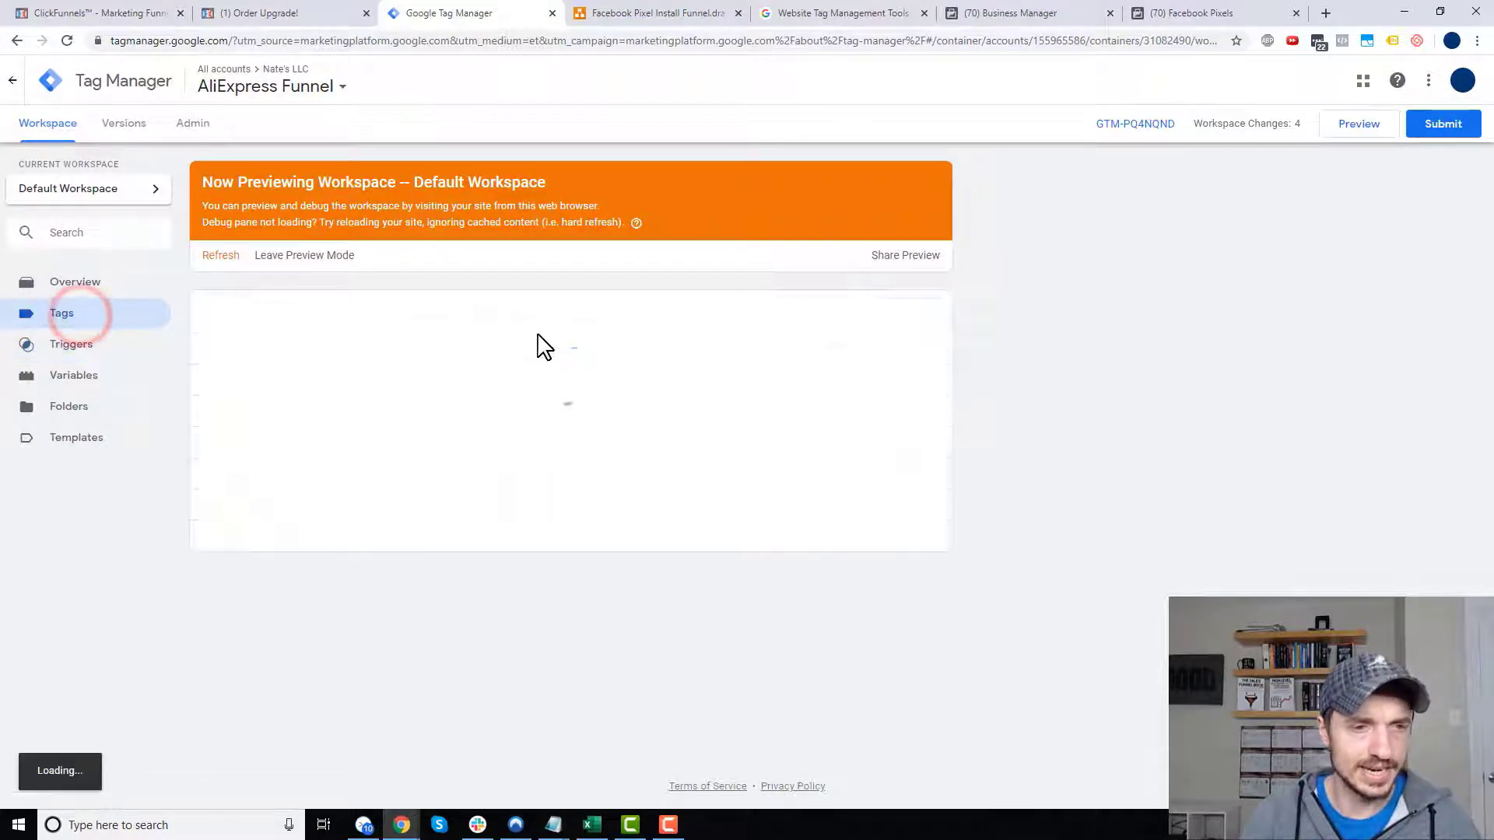
click(262, 473)
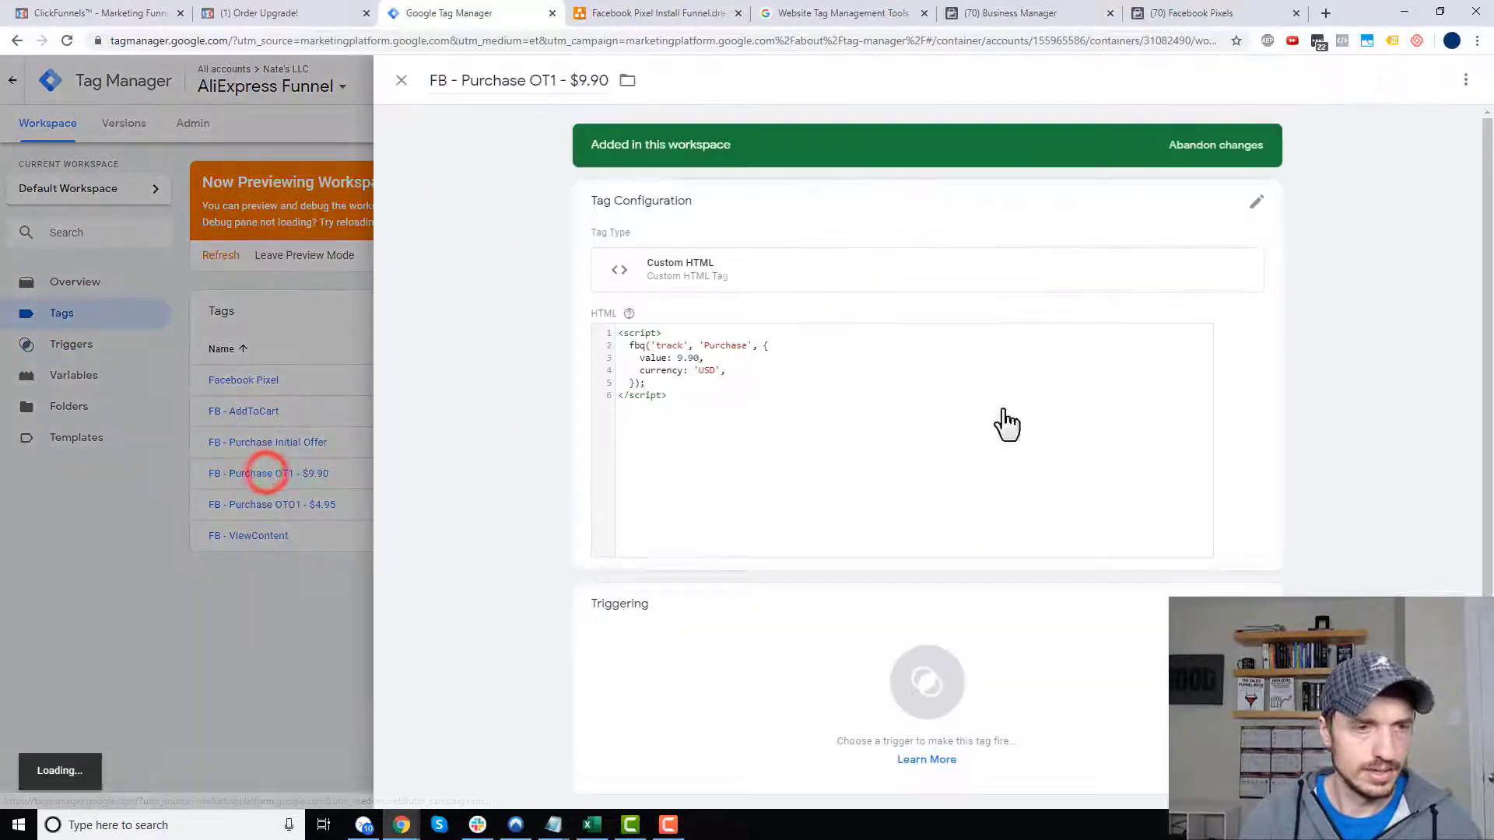
click(671, 644)
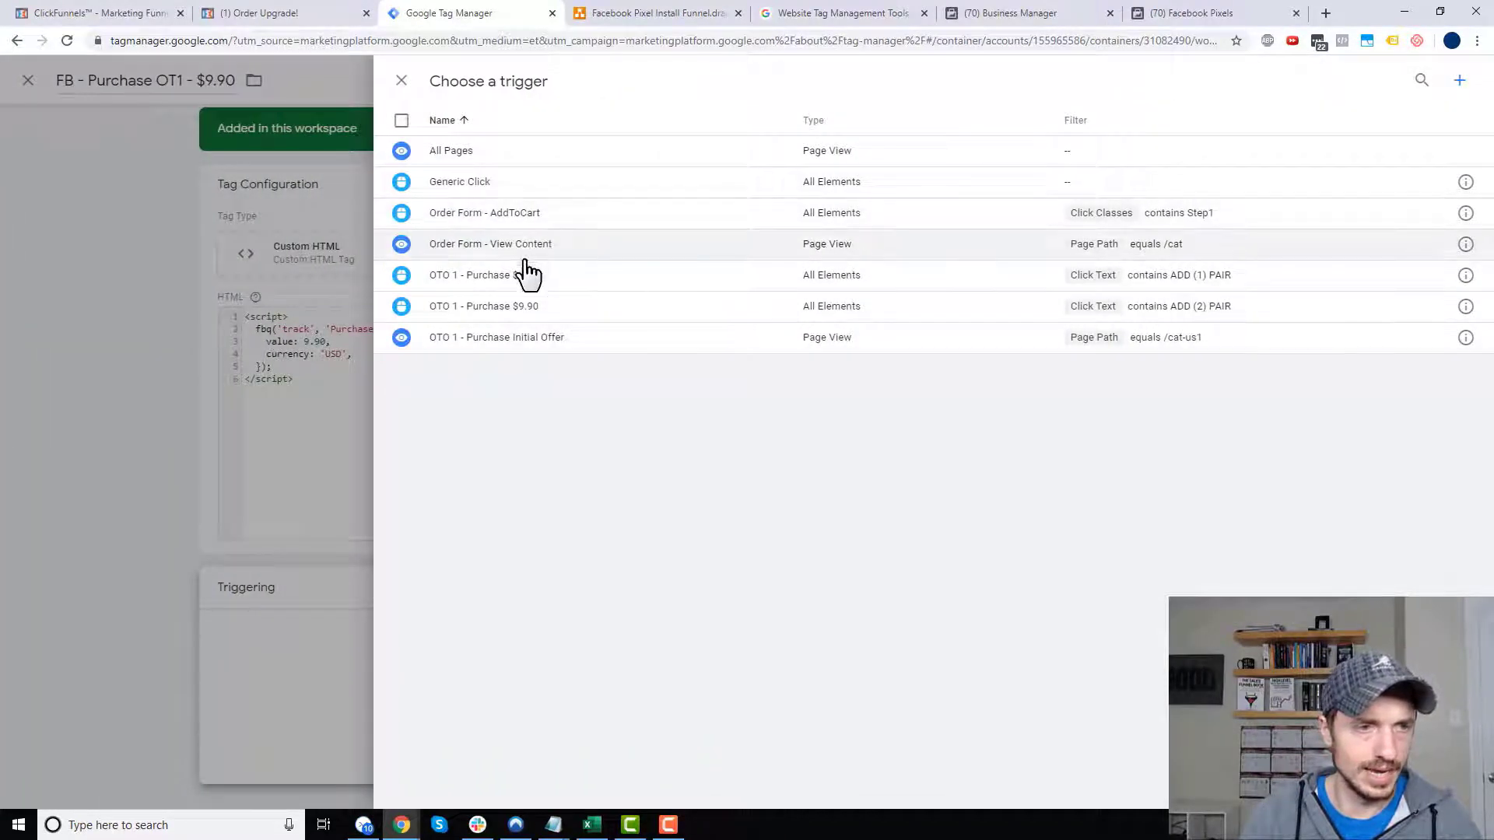
click(534, 306)
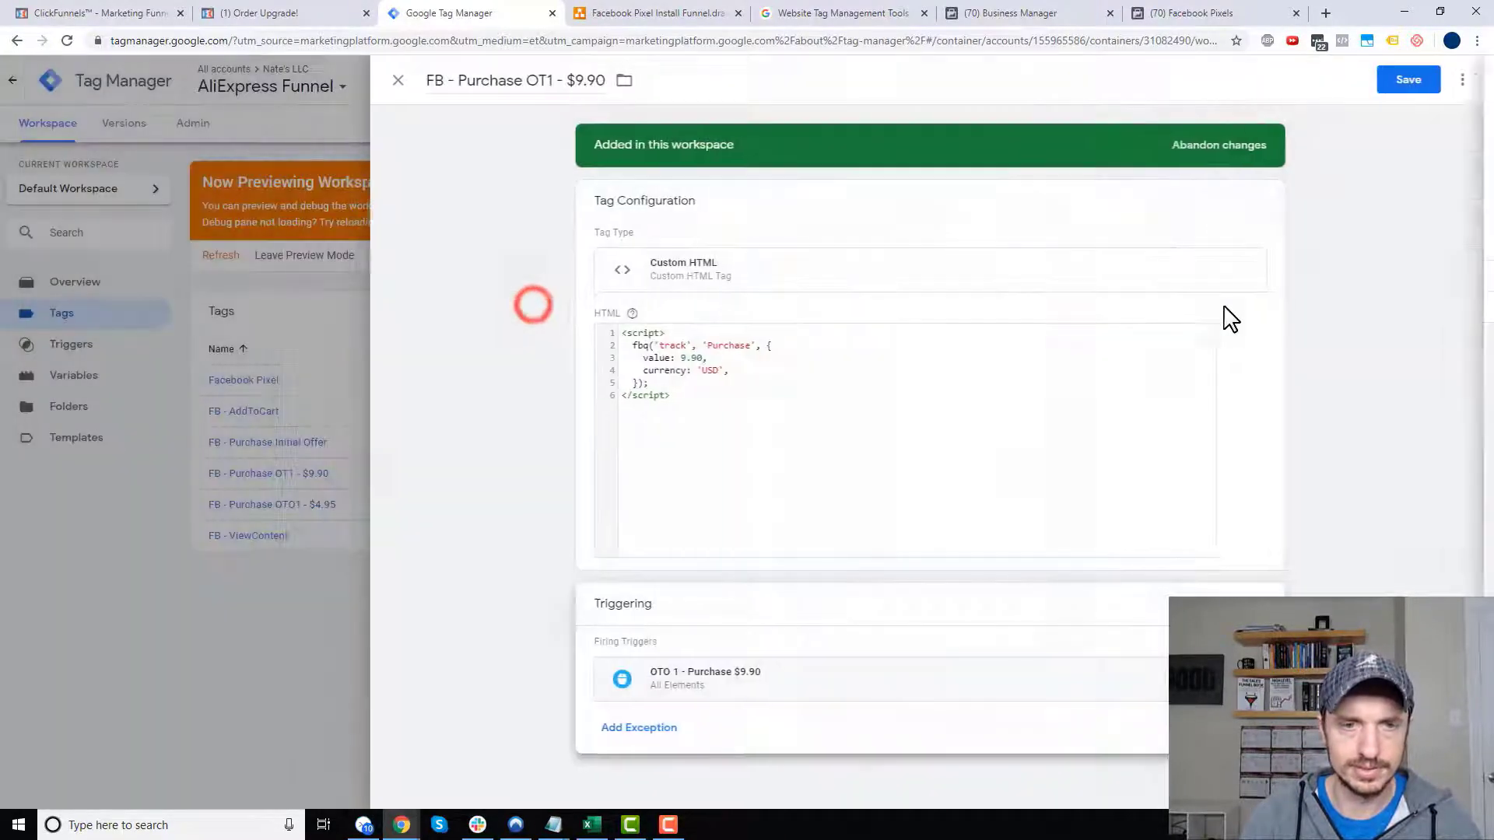
click(1410, 80)
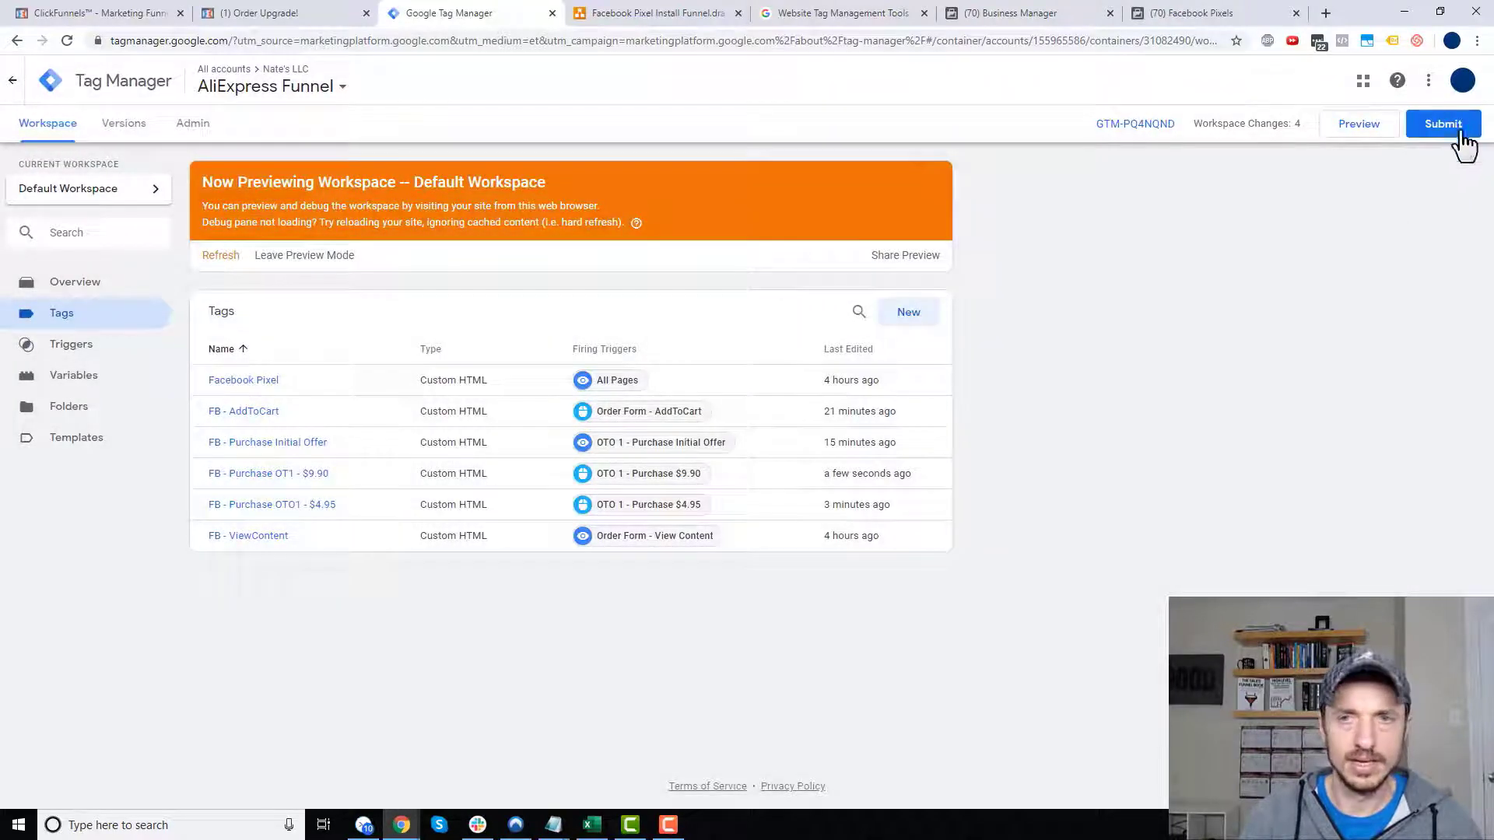
- Publish the workspace as Version 8 without a description, then refresh the workspace overview
click(1448, 115)
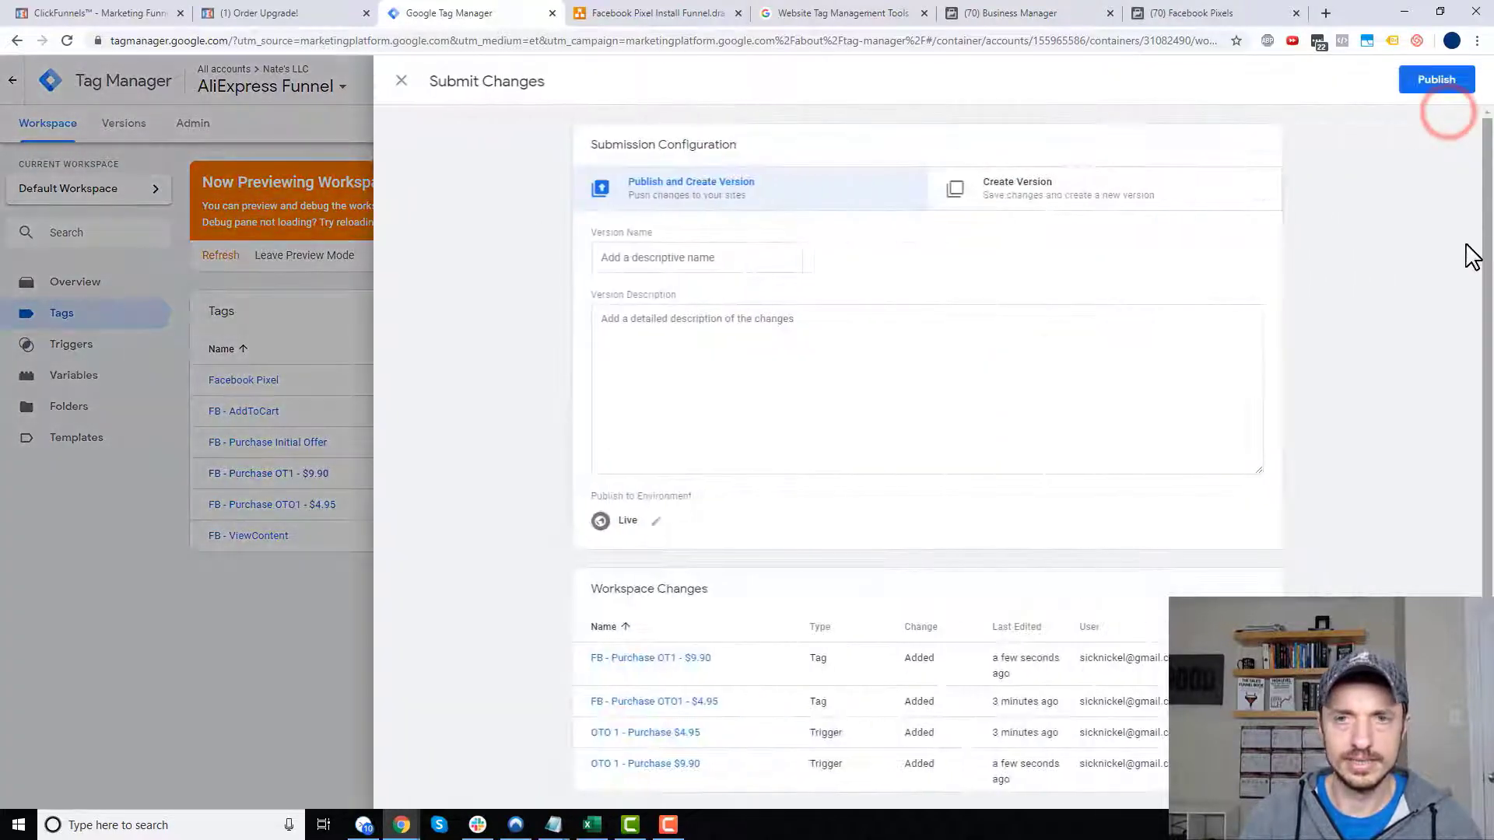
click(1436, 79)
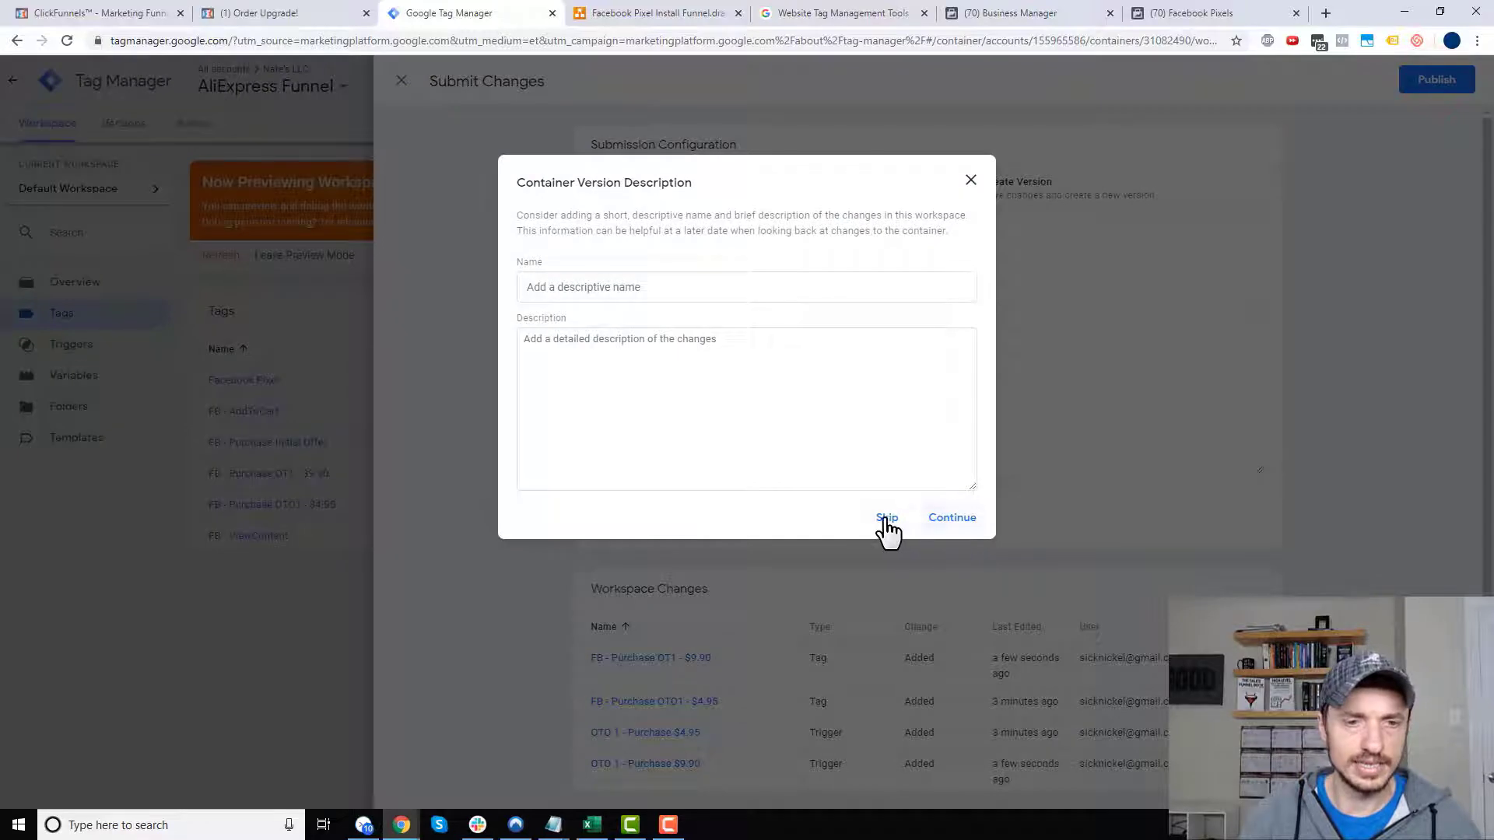
click(887, 520)
click(56, 129)
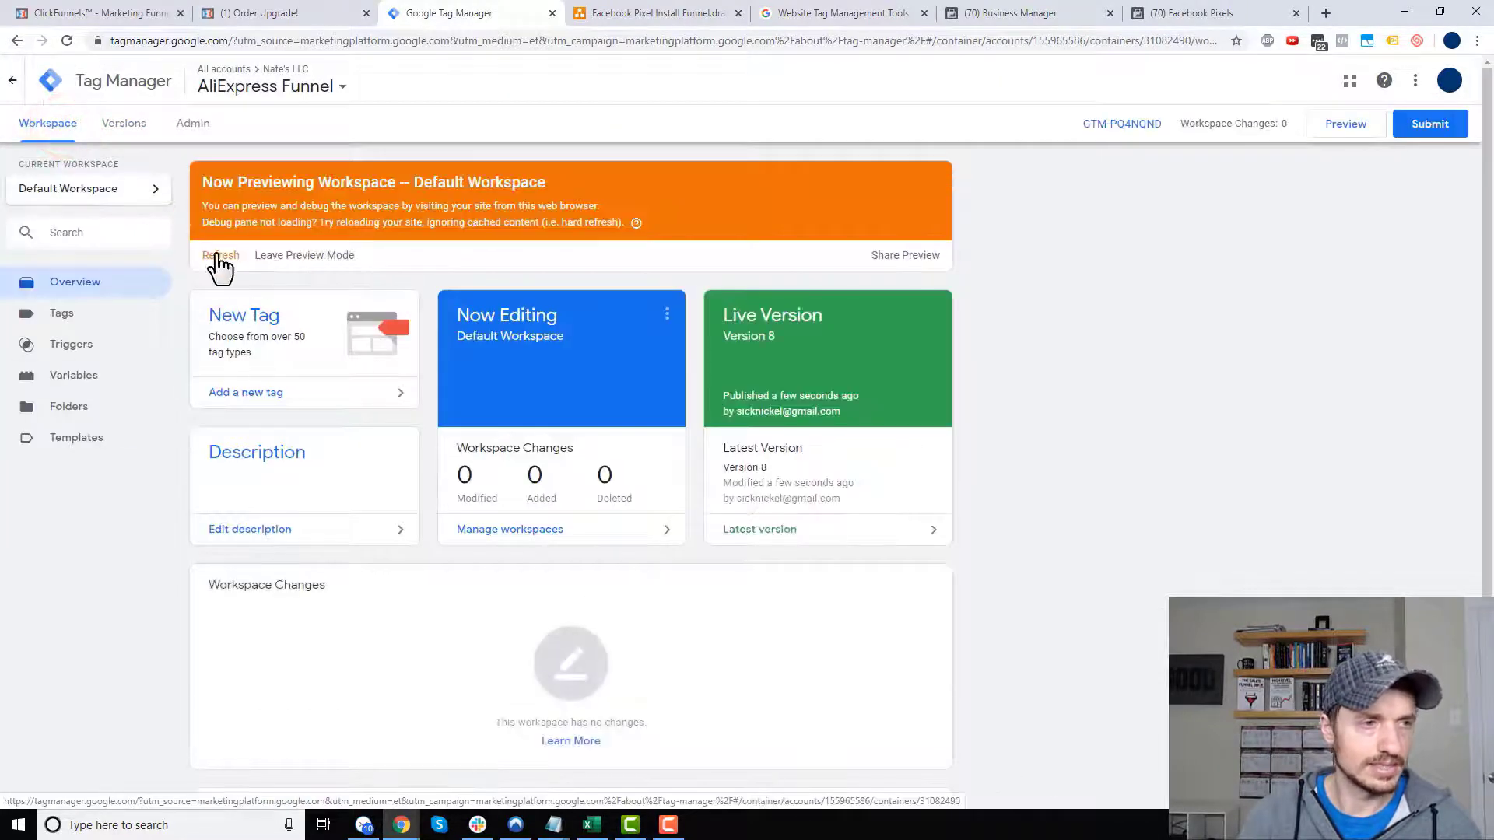
click(219, 256)
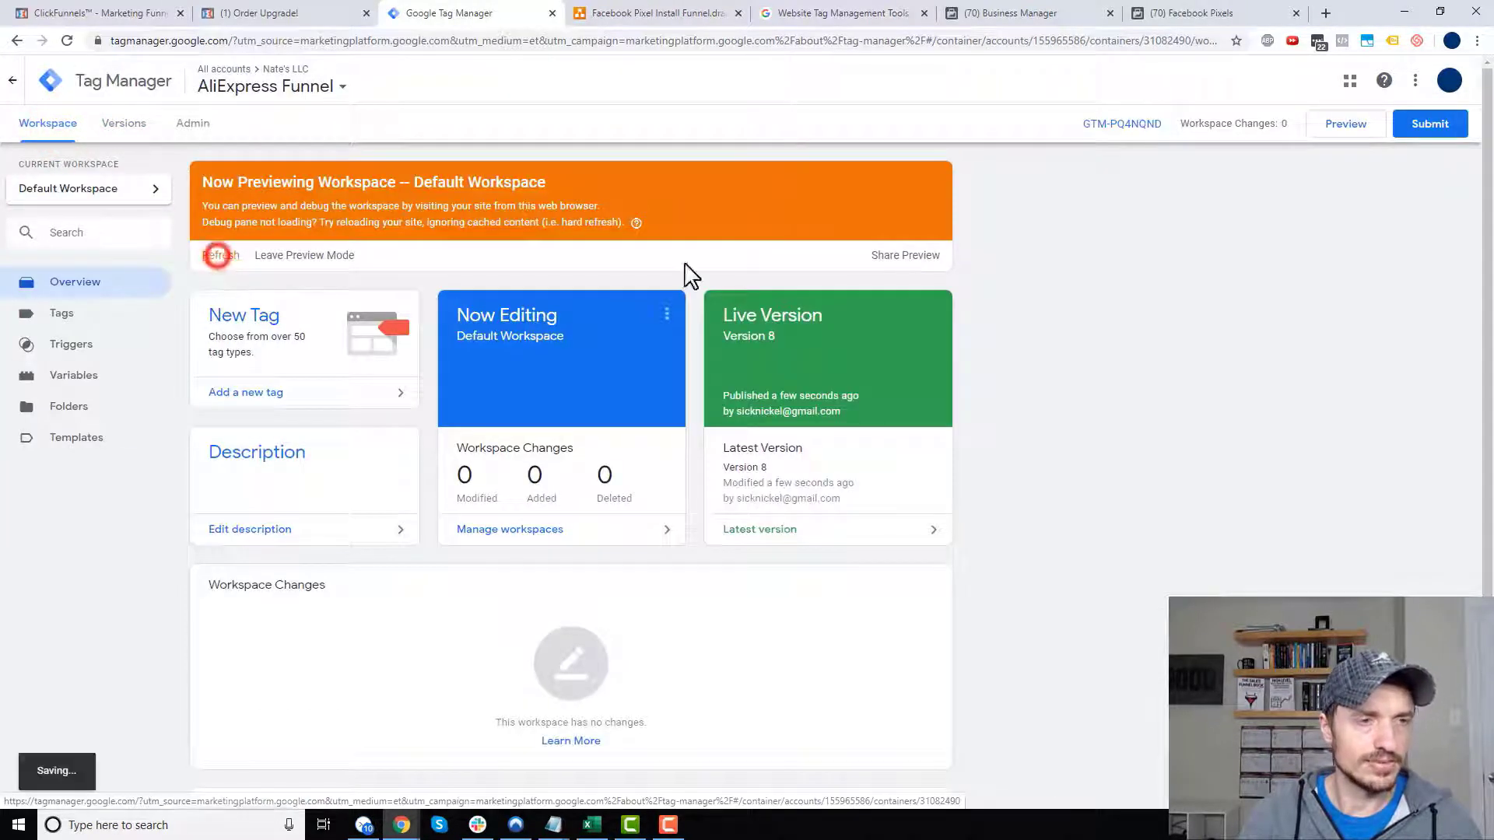
click(703, 13)
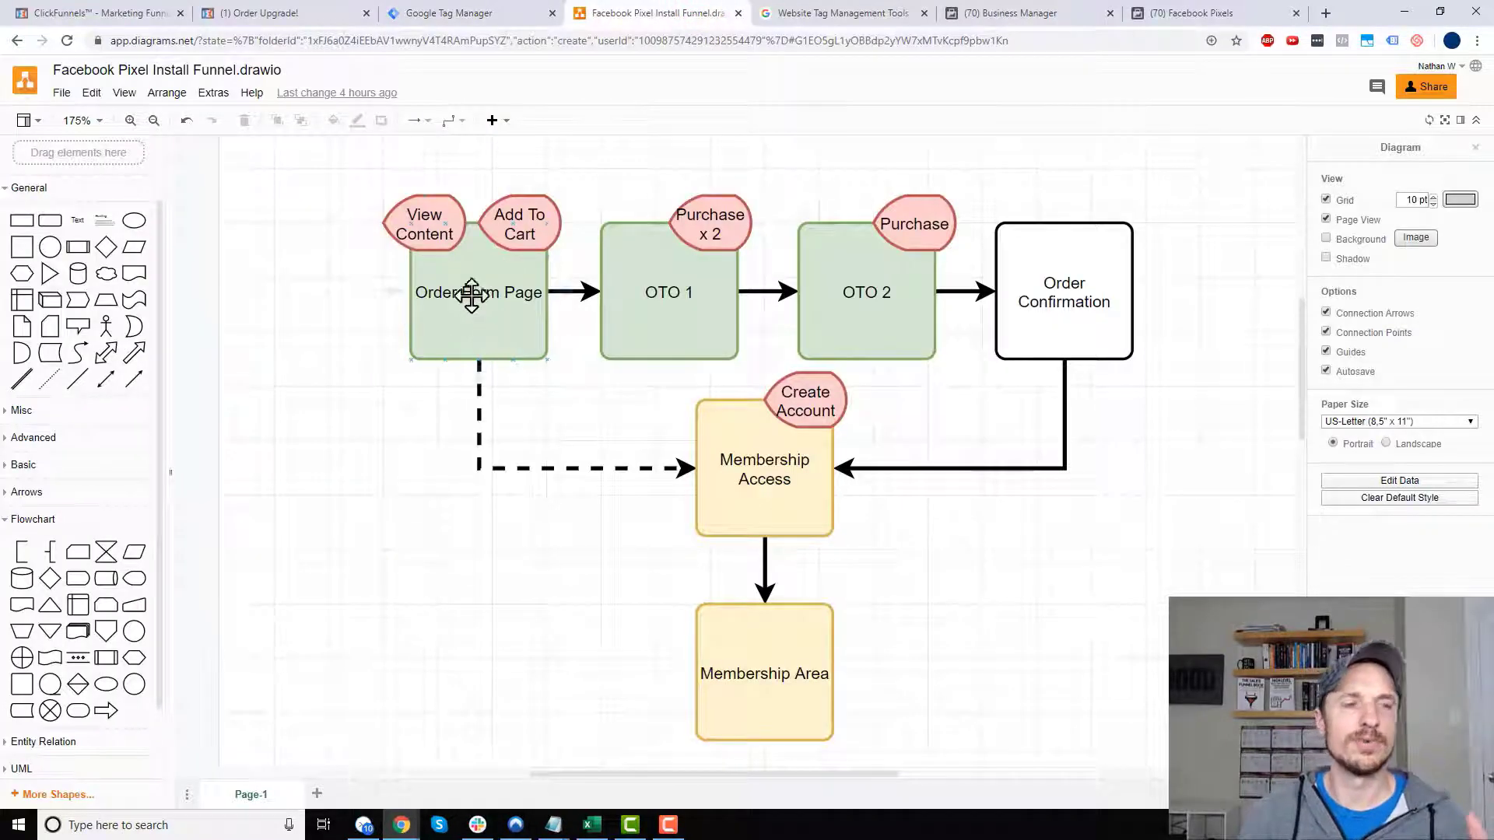
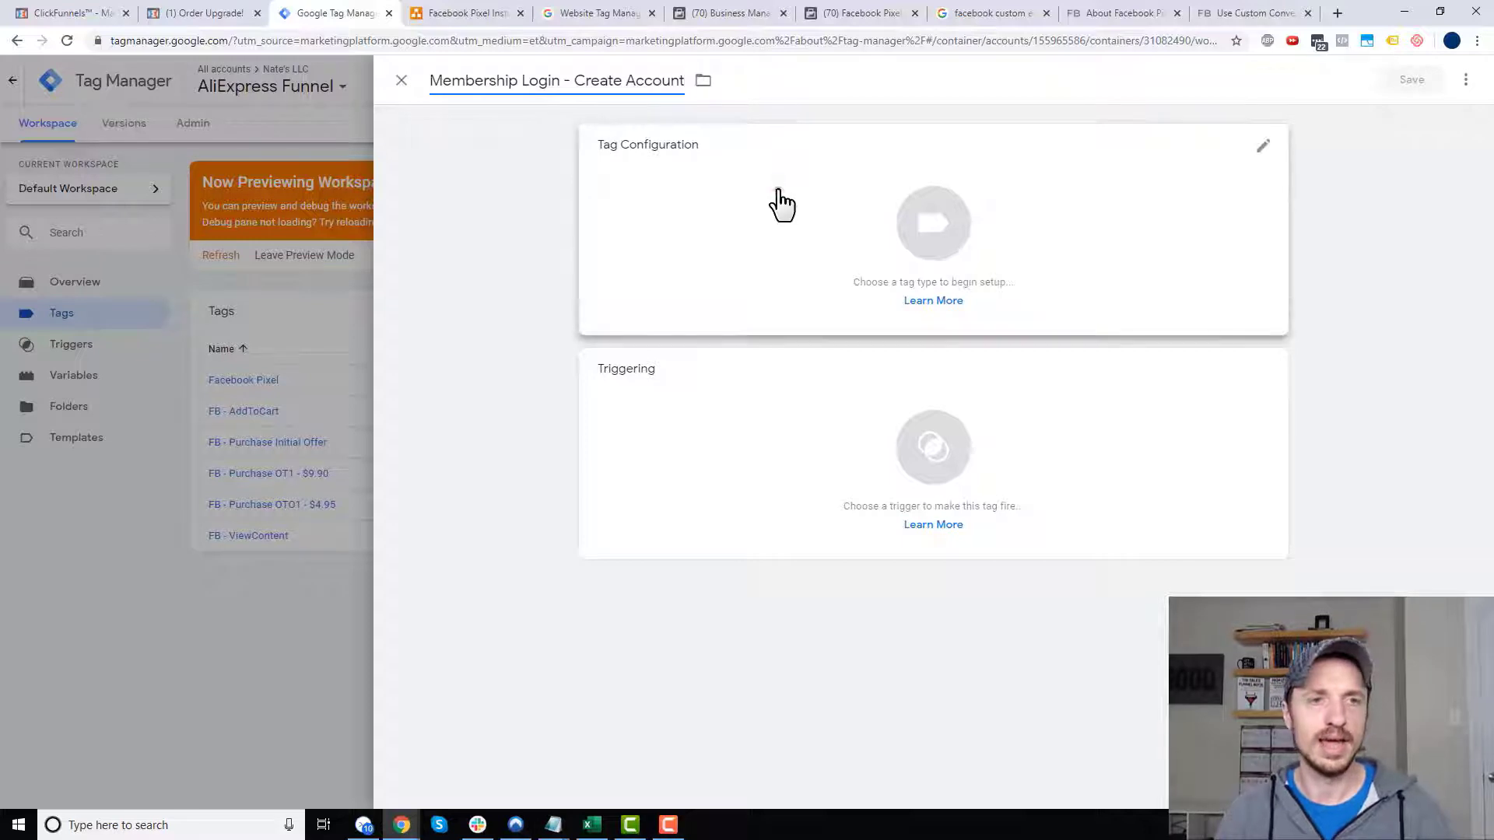
- Make Membership Login - Create Account a Custom HTML tag running fbq('trackCustom','CreateAccount'), saved without triggers
click(775, 198)
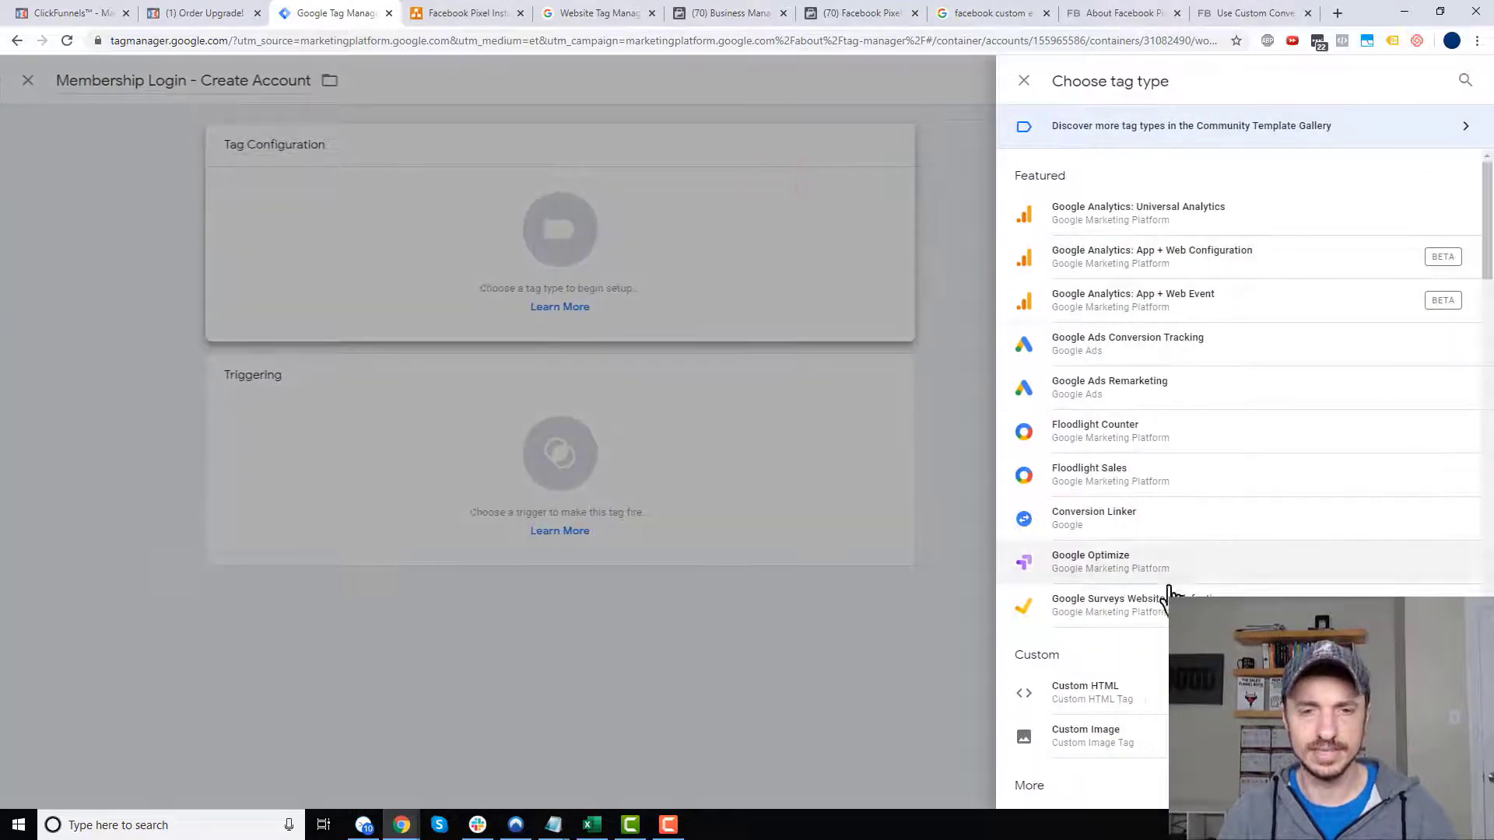
click(1090, 692)
click(823, 379)
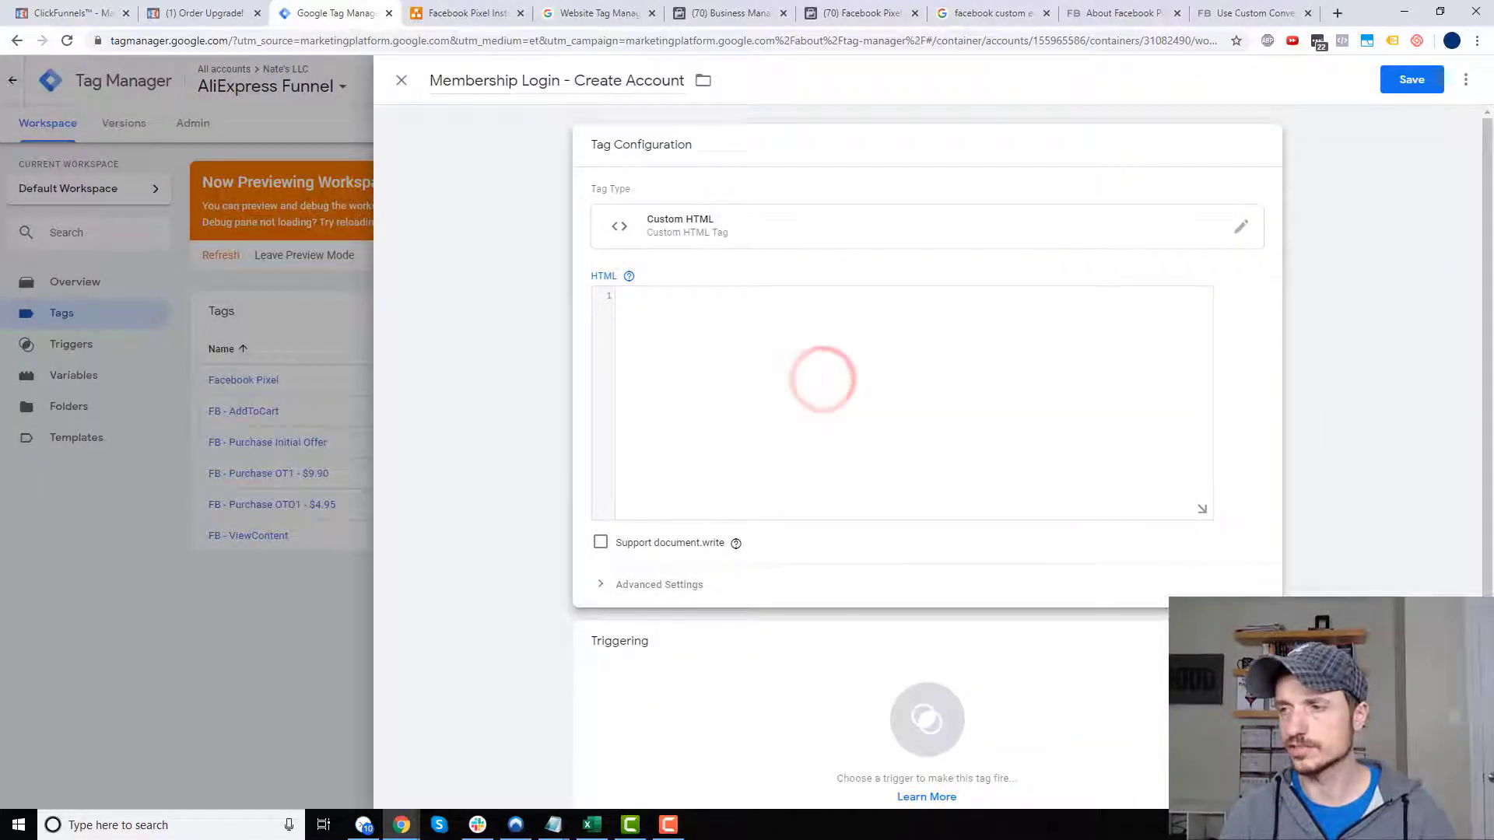
key(alt+Tab)
click(674, 359)
text(<script>   fbq('trackCustom','CreateAccount'); </script>)
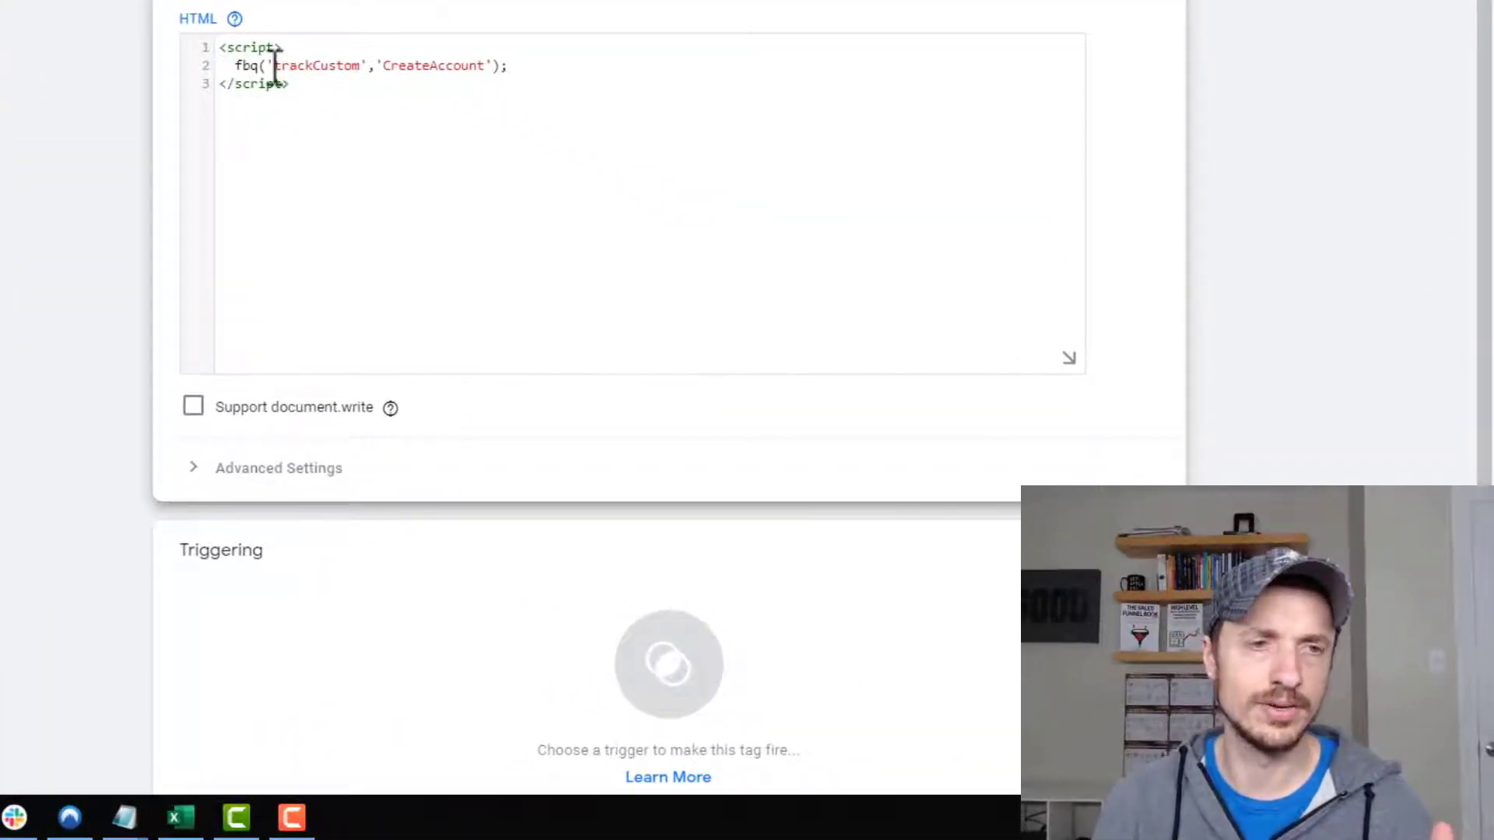
drag(293, 71, 494, 72)
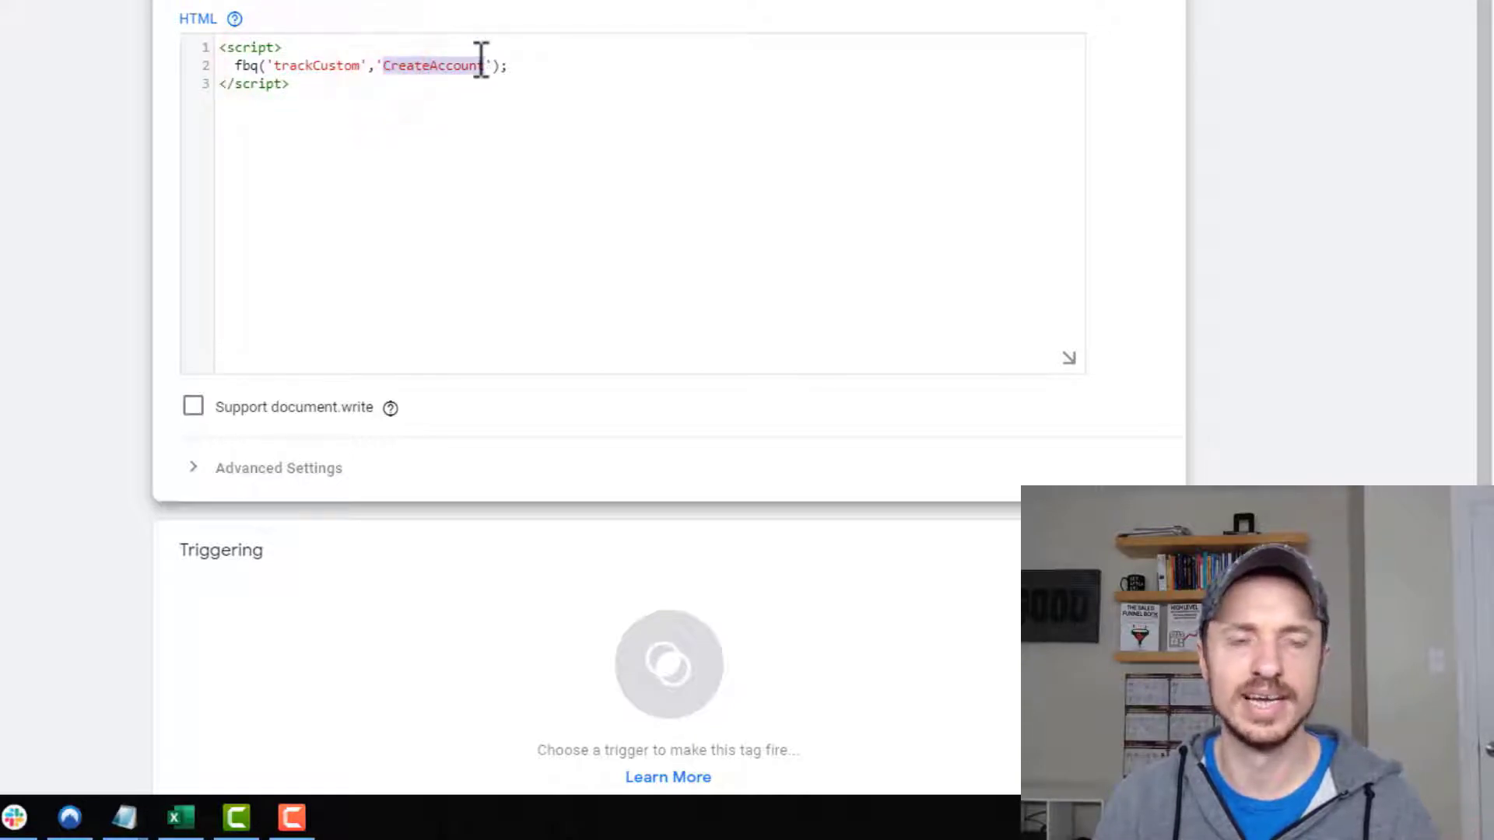
click(490, 66)
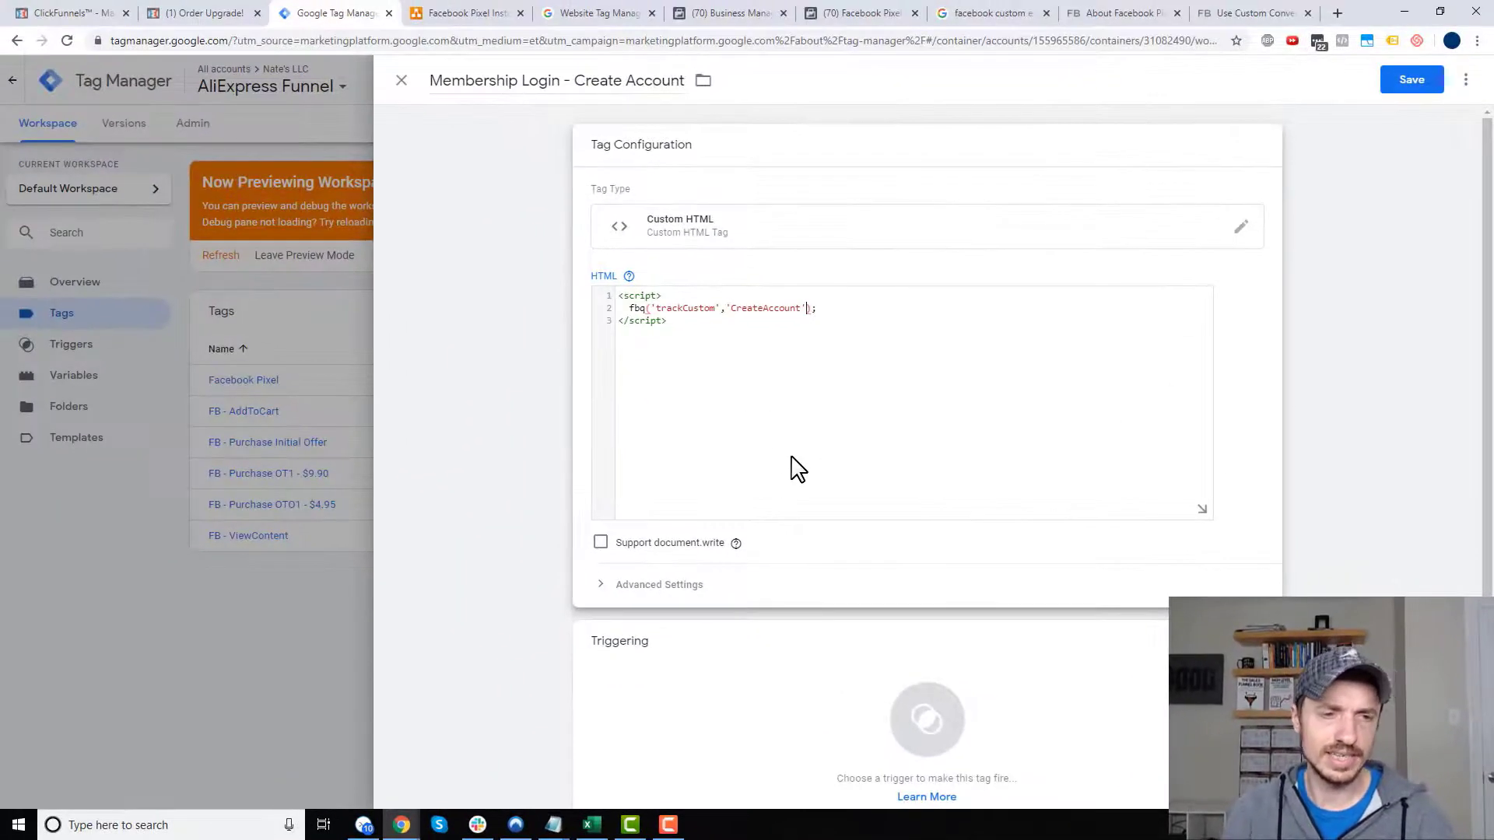
click(1411, 90)
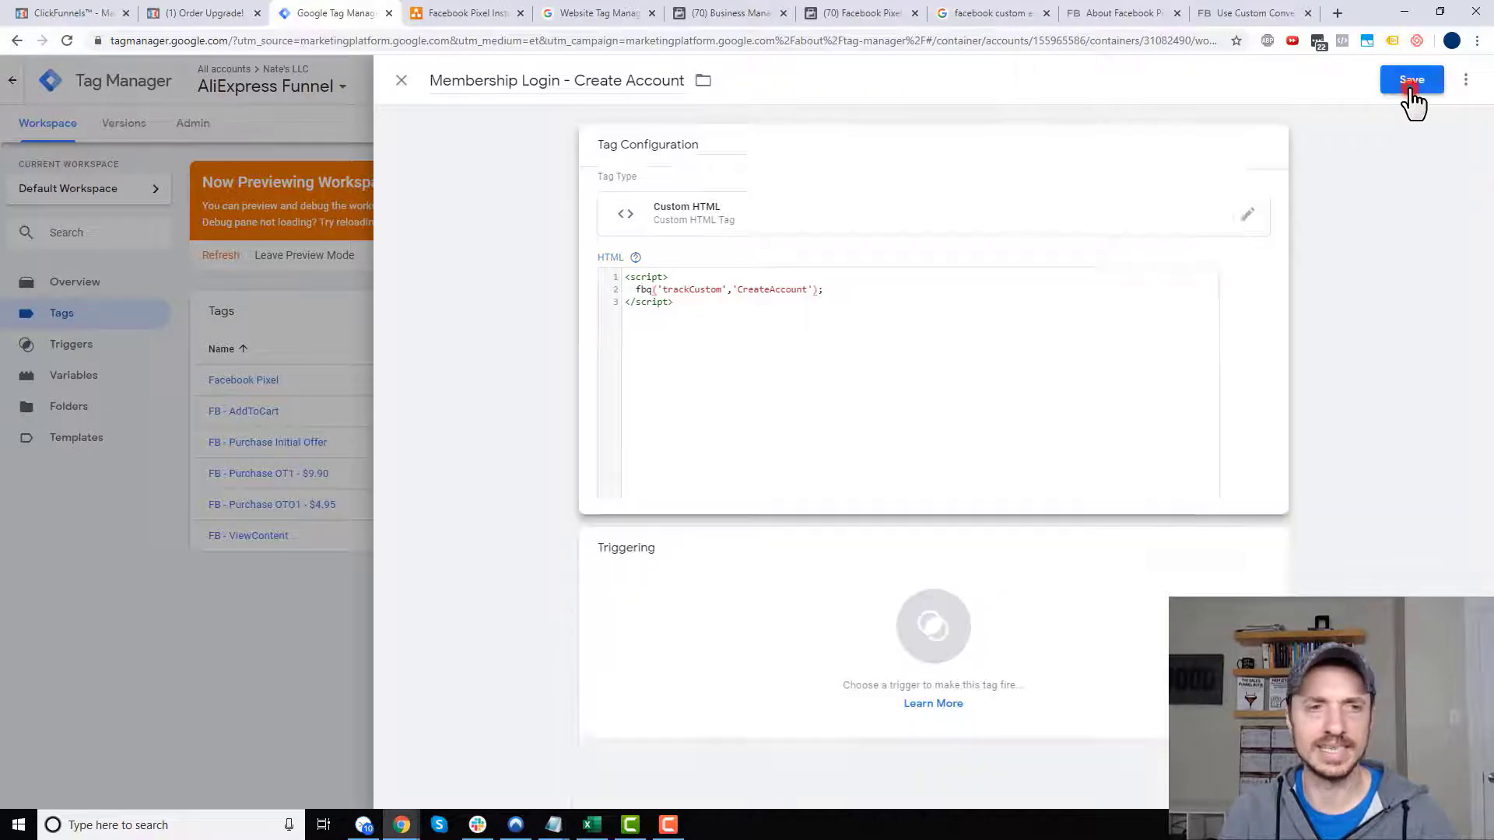
click(797, 259)
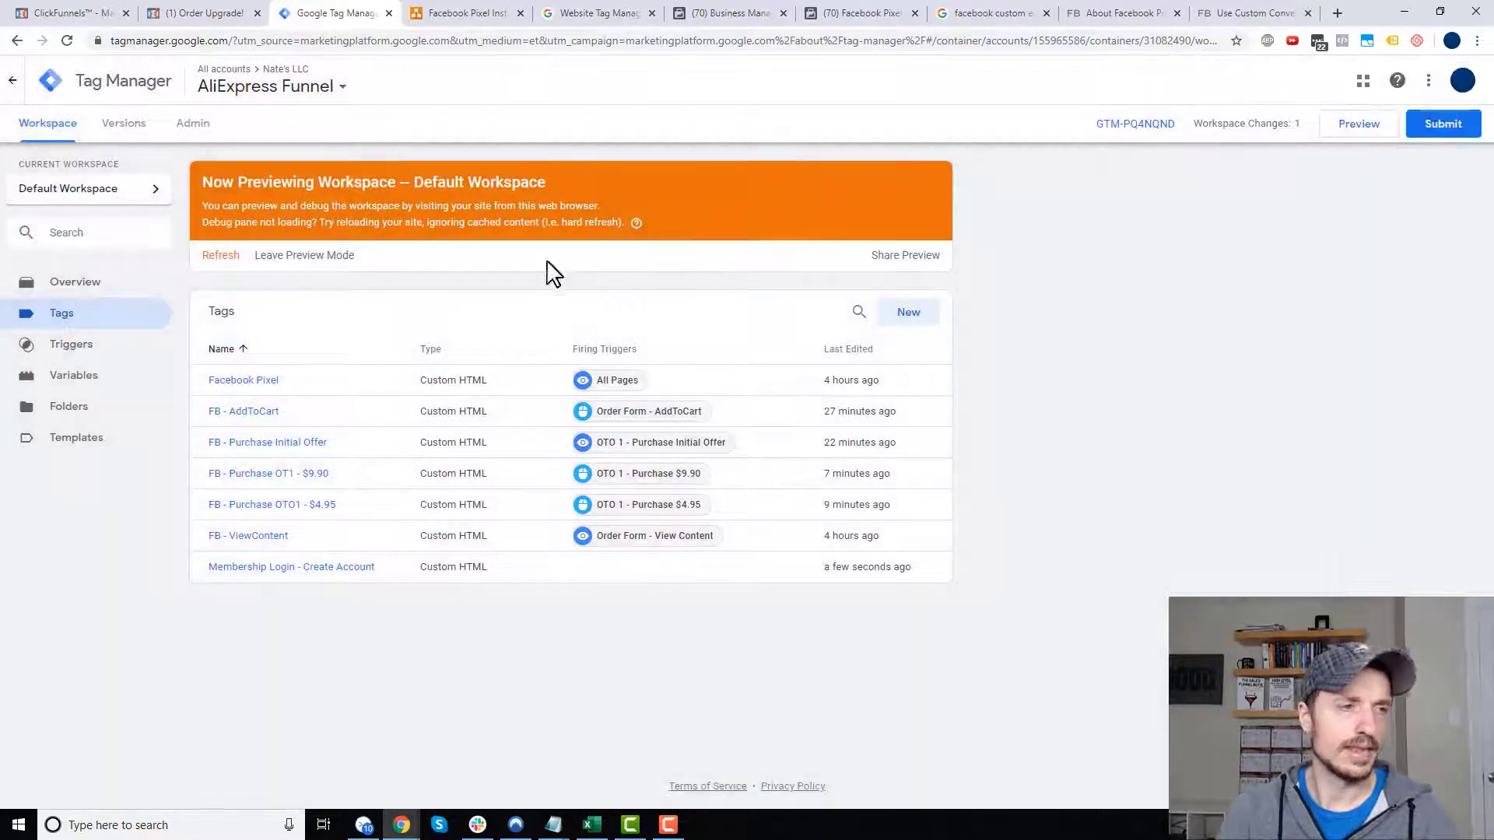
- Start a new trigger named 'Membership Area - Create Account' and show its trigger type options
click(109, 342)
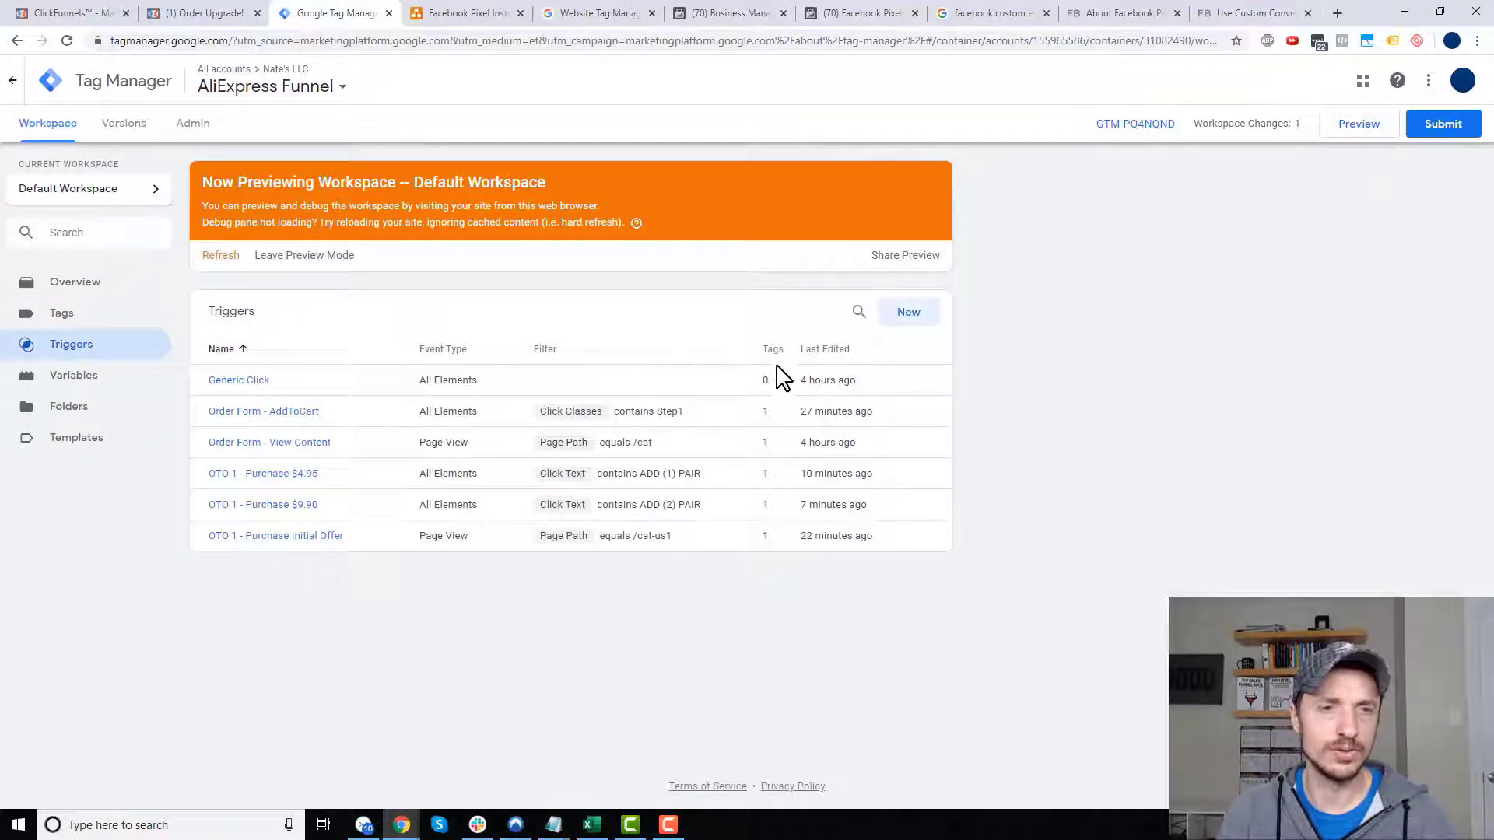
click(930, 312)
click(463, 80)
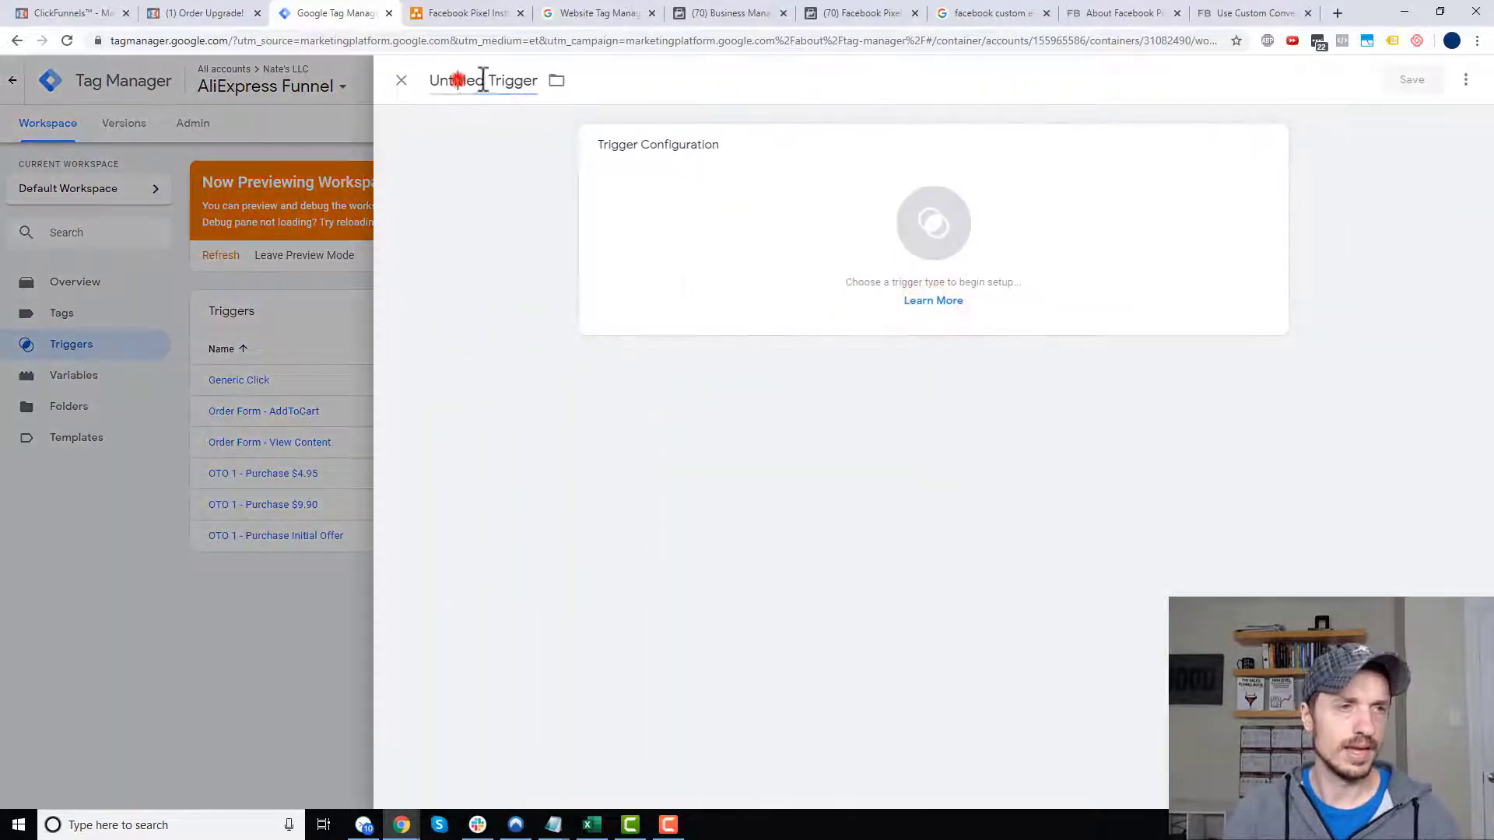
key(ctrl+a)
text(Mem)
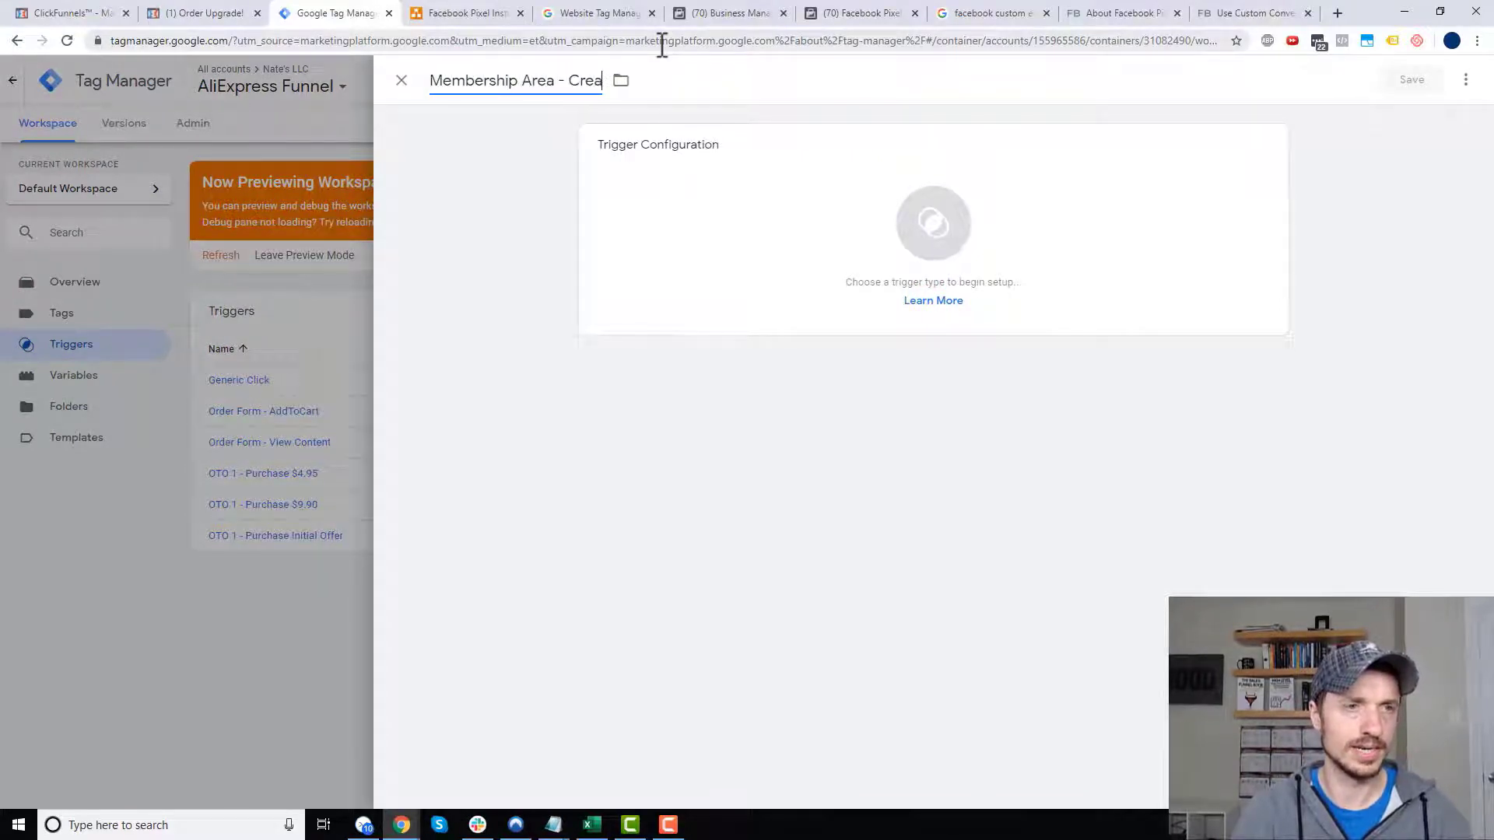
click(902, 228)
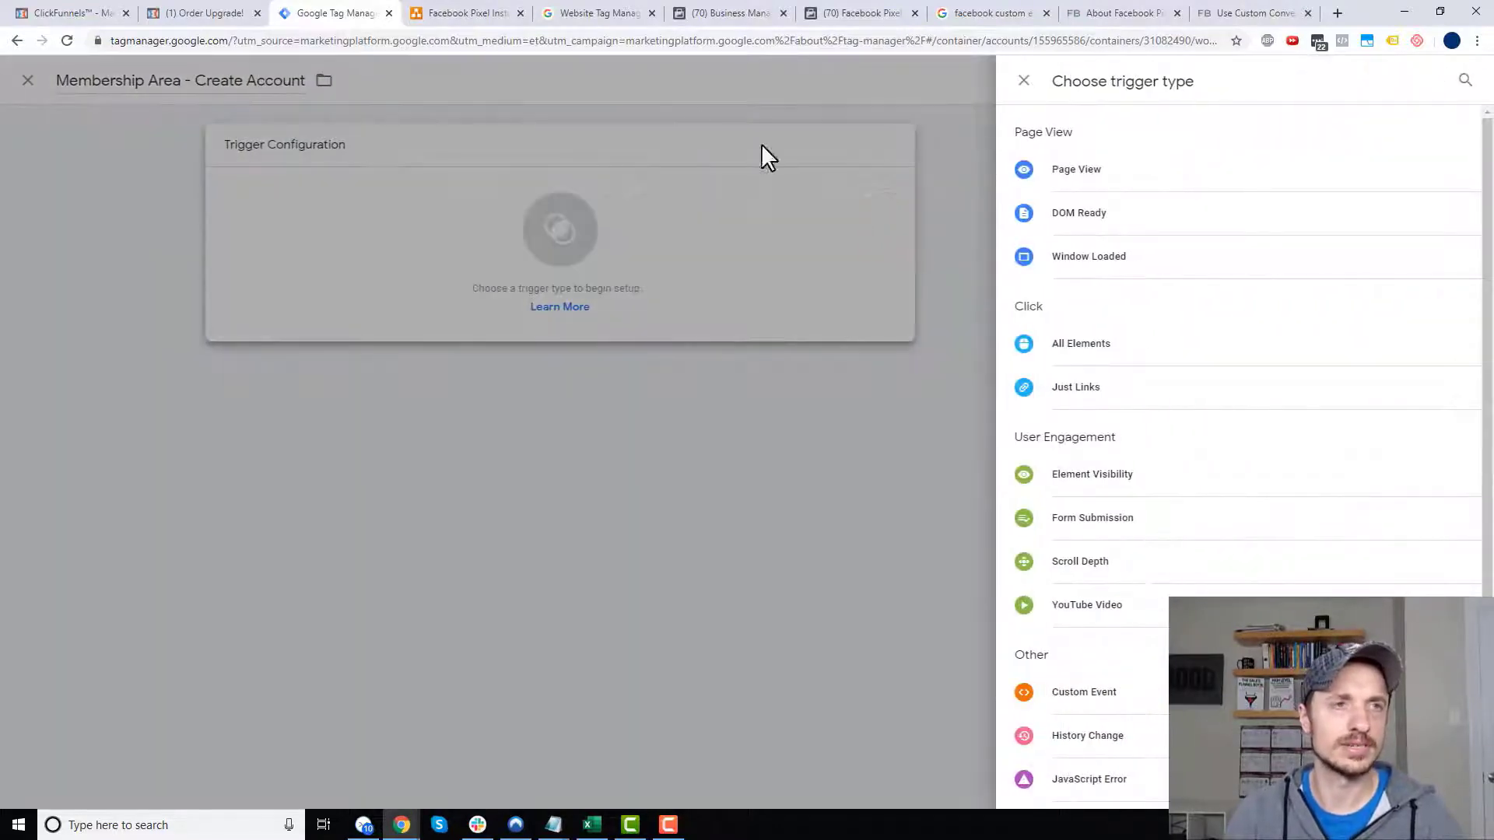
click(190, 13)
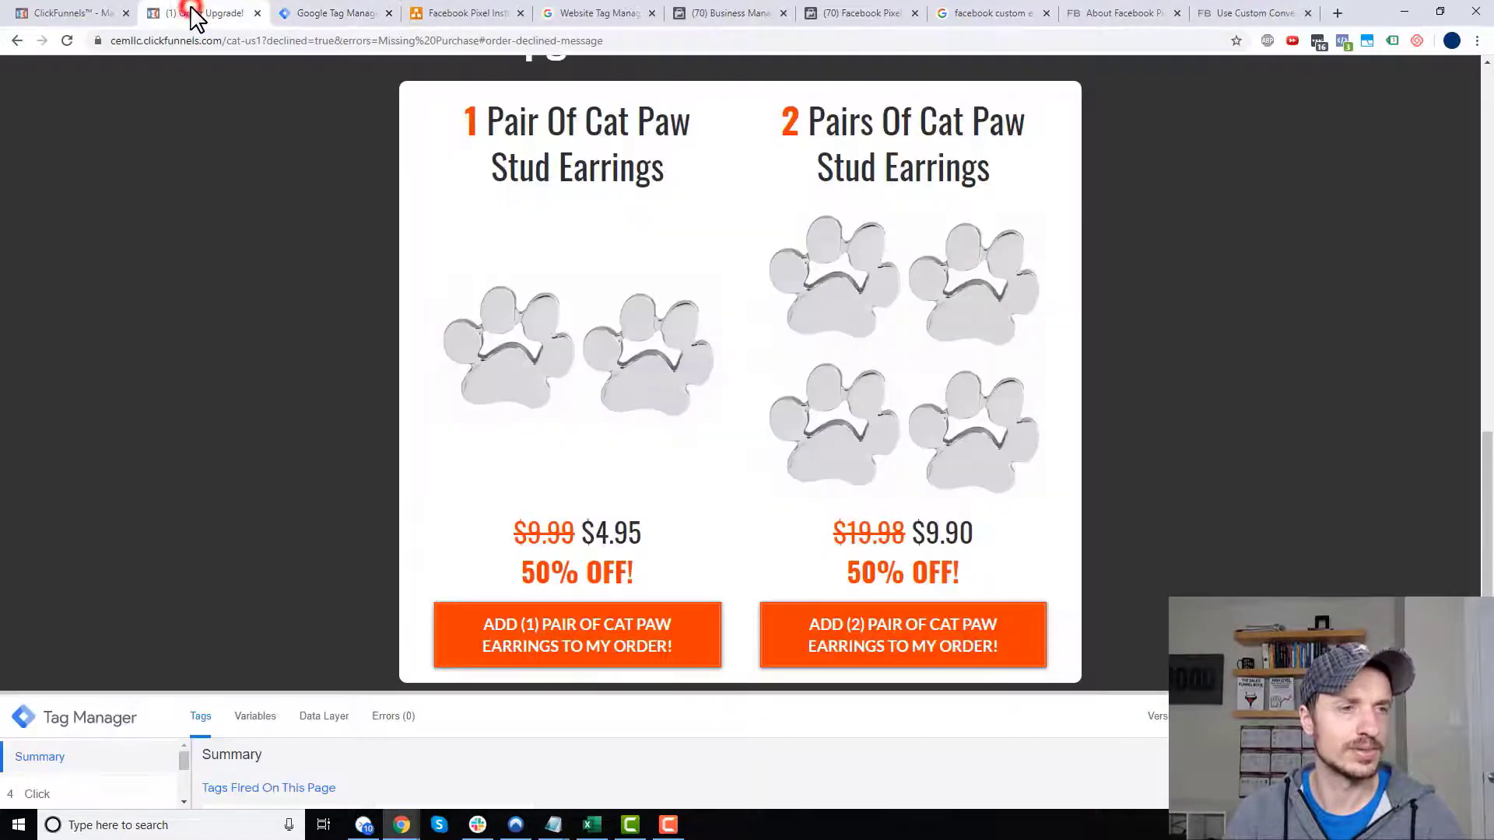
- Copy the sign-up button text CREATE YOUR ACCOUNT from the Membership Access page's form settings
click(88, 17)
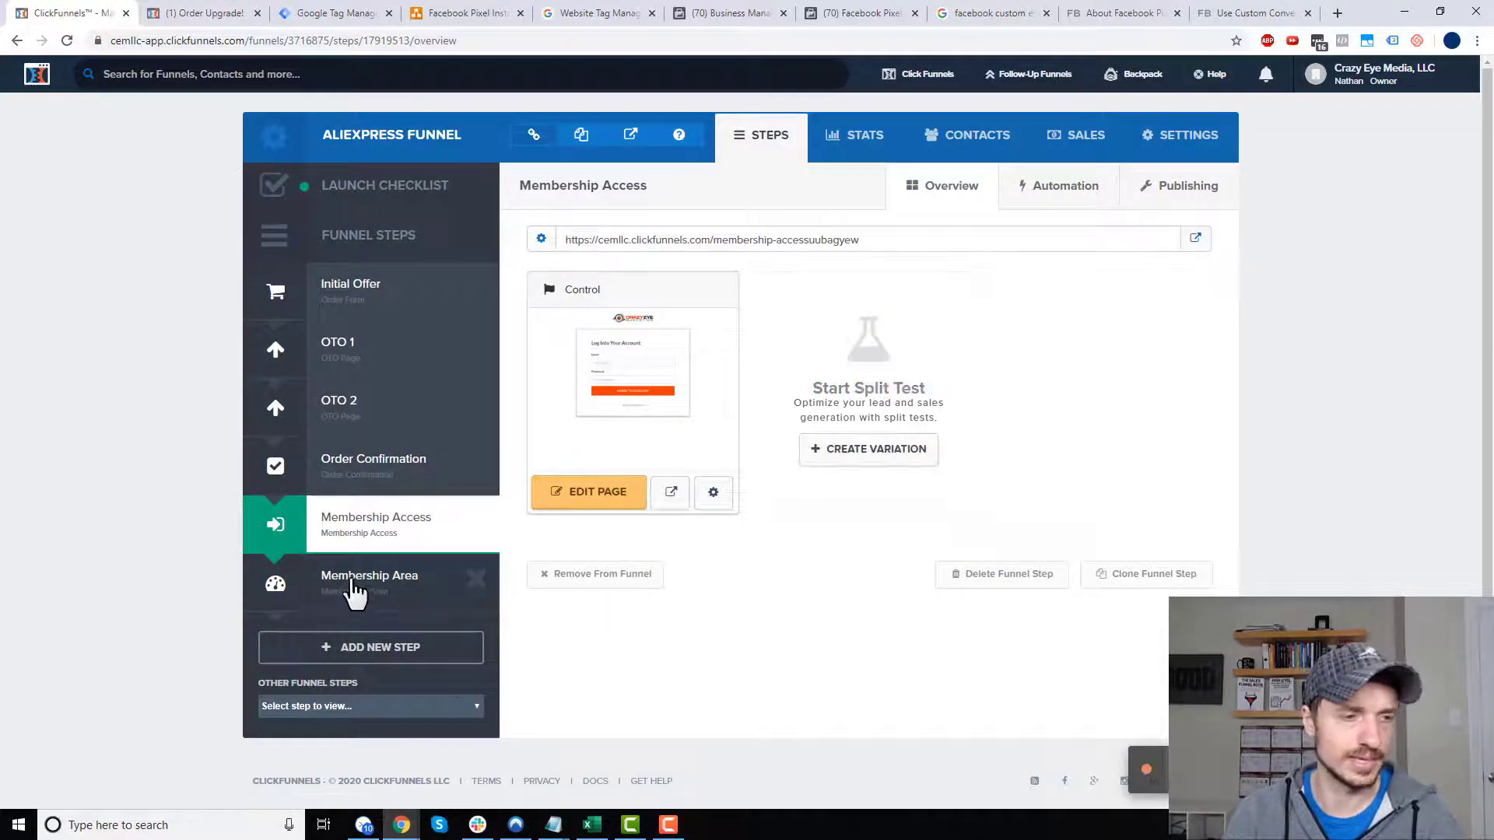
click(608, 498)
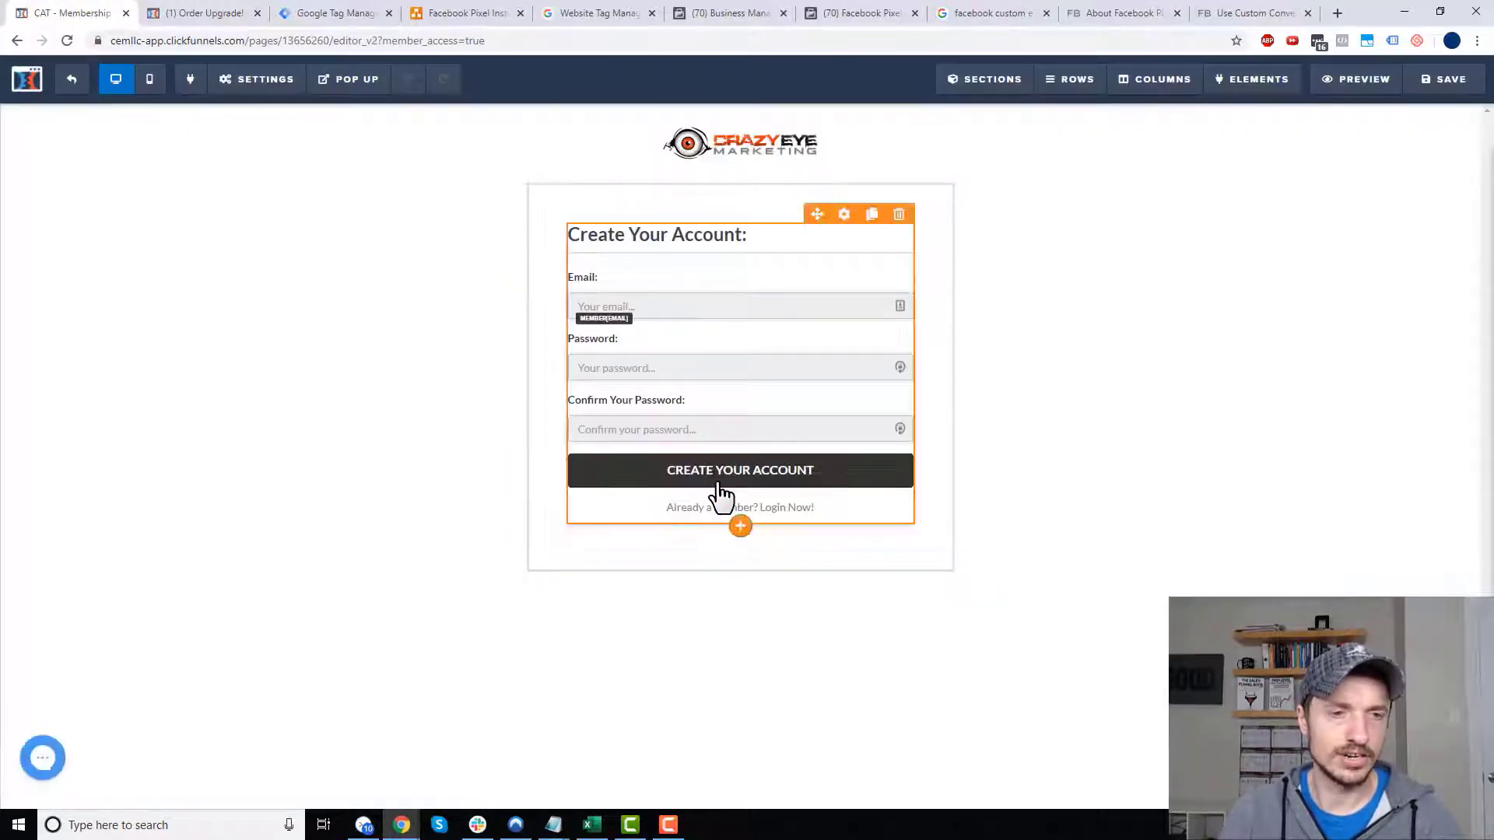
click(725, 482)
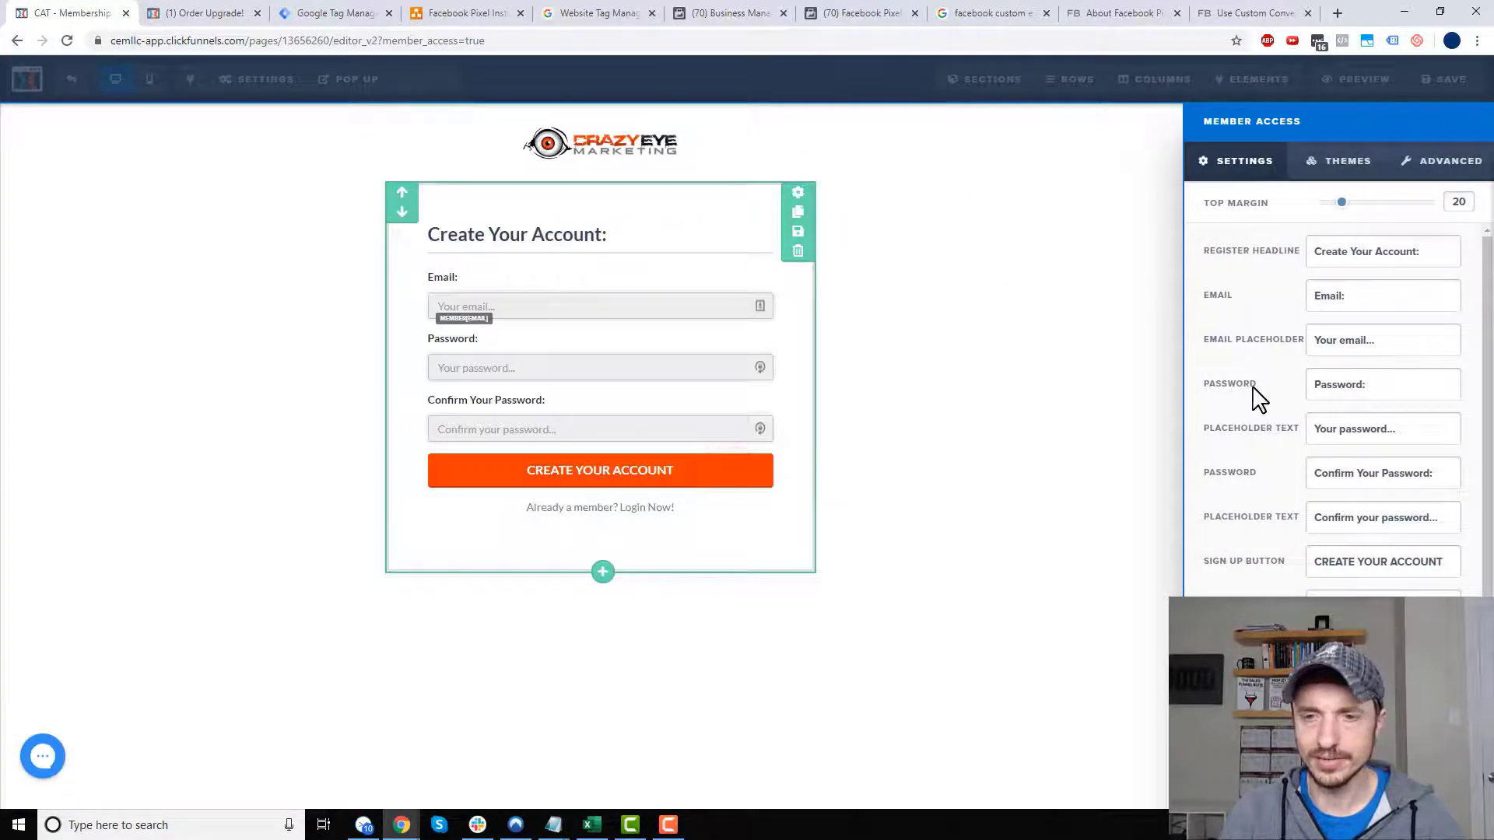
click(1321, 560)
click(1383, 566)
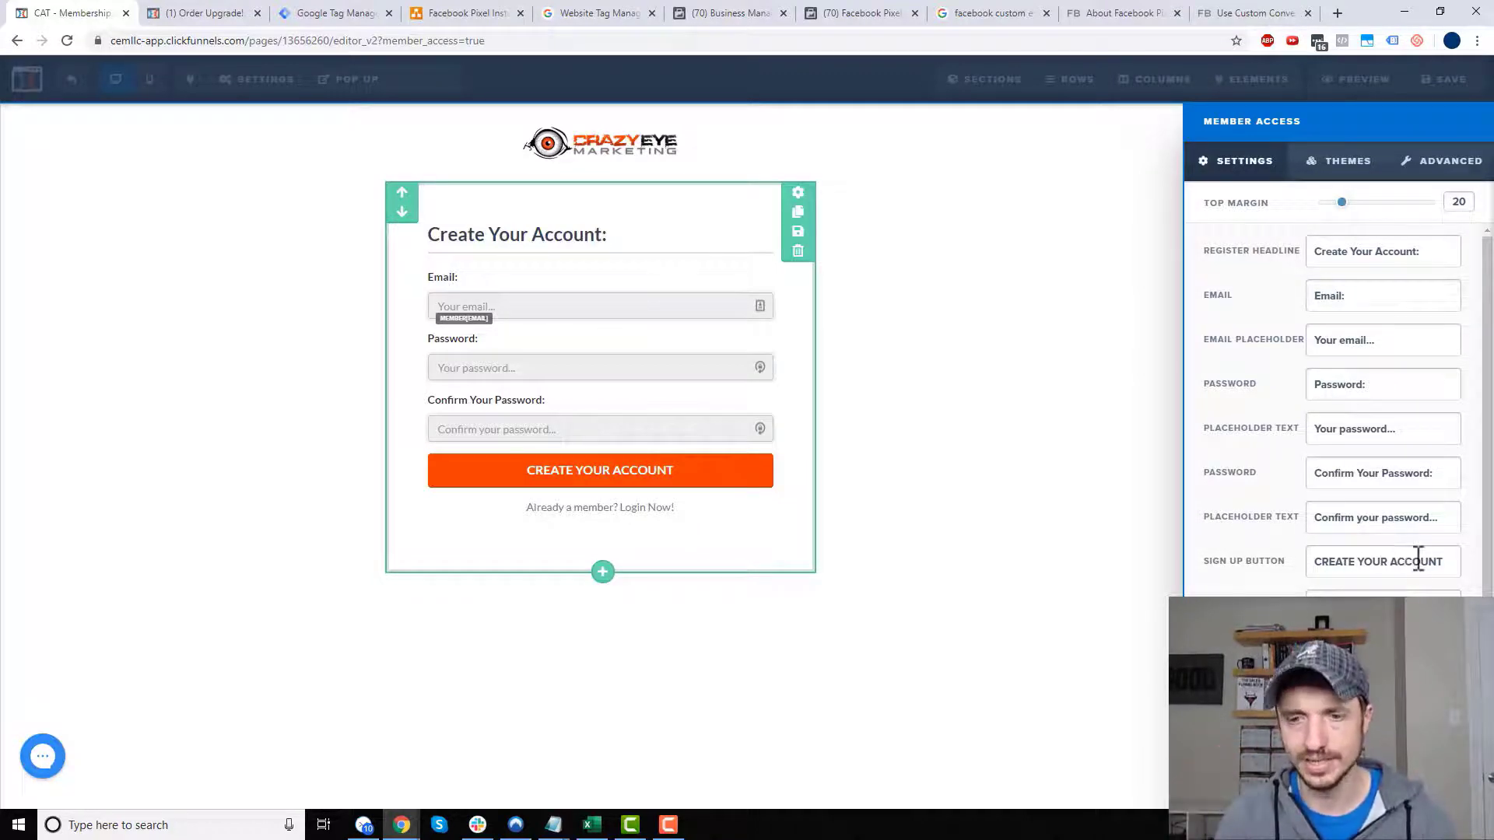
triple_click(1418, 560)
key(ctrl+c)
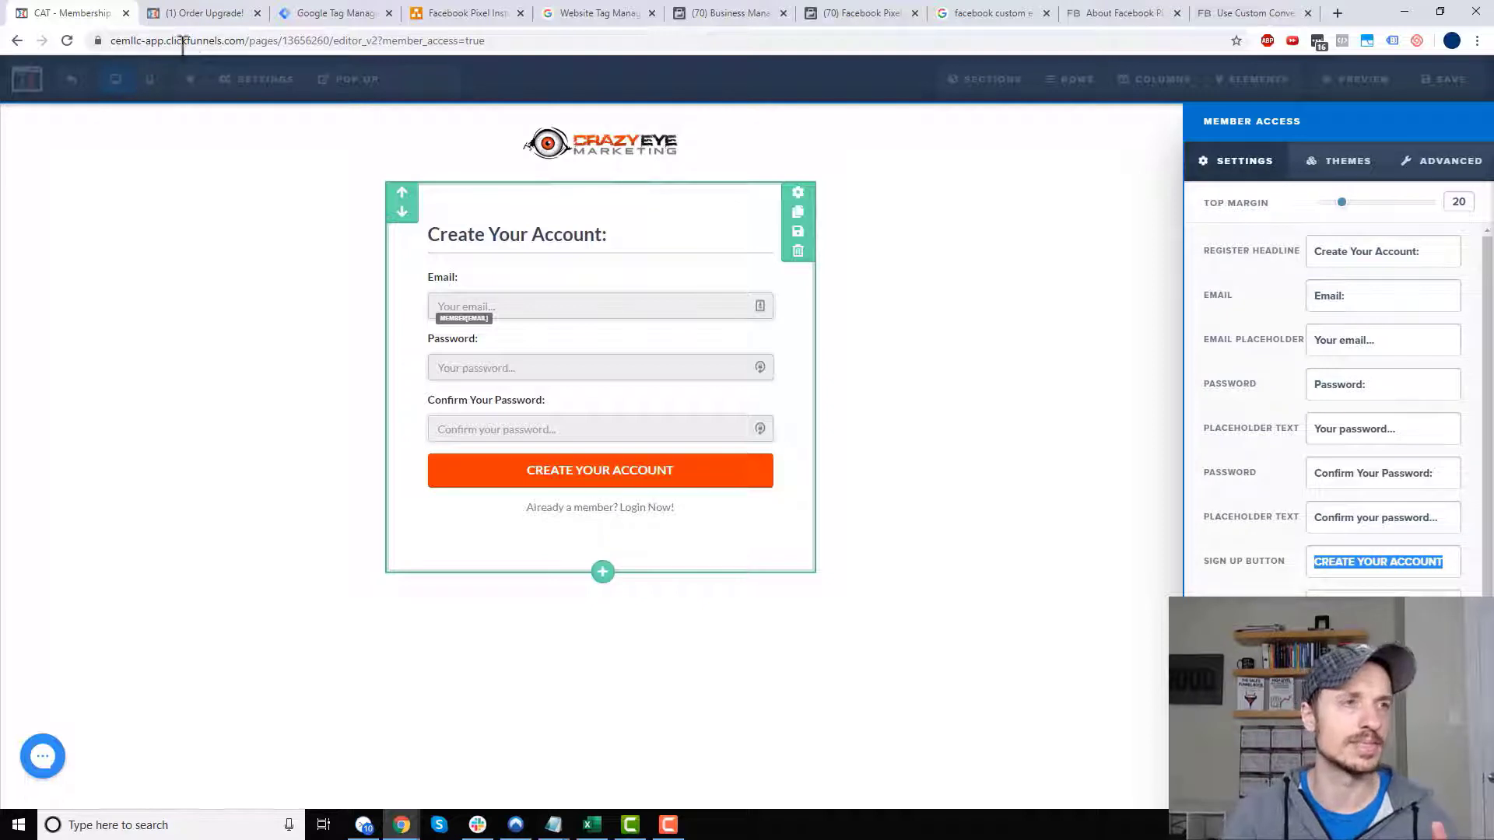
click(344, 12)
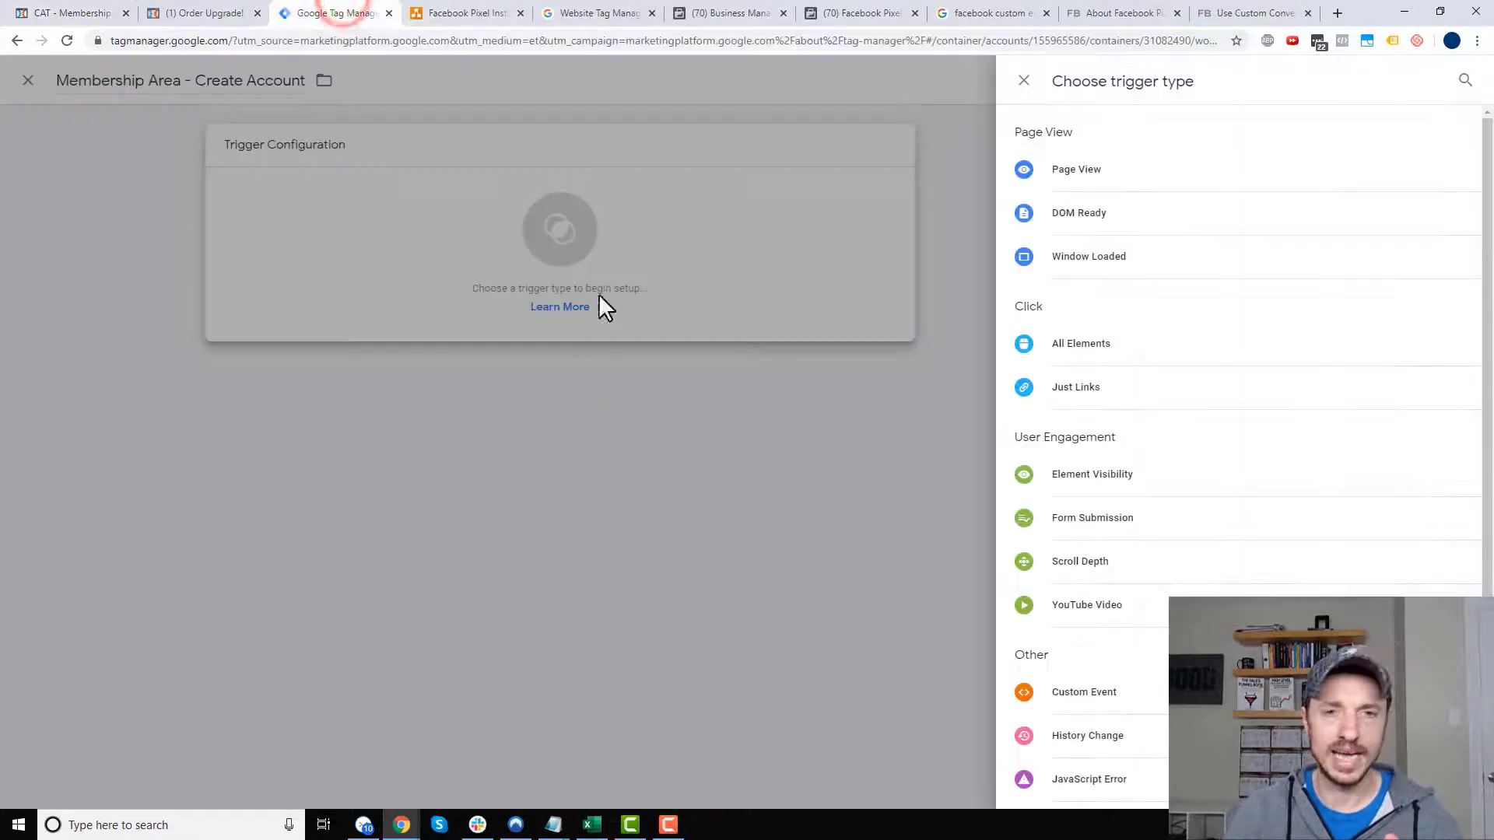
- Set up an All Elements click trigger for Click Text contains CREATE YOUR ACCOUNT and save it
click(1104, 344)
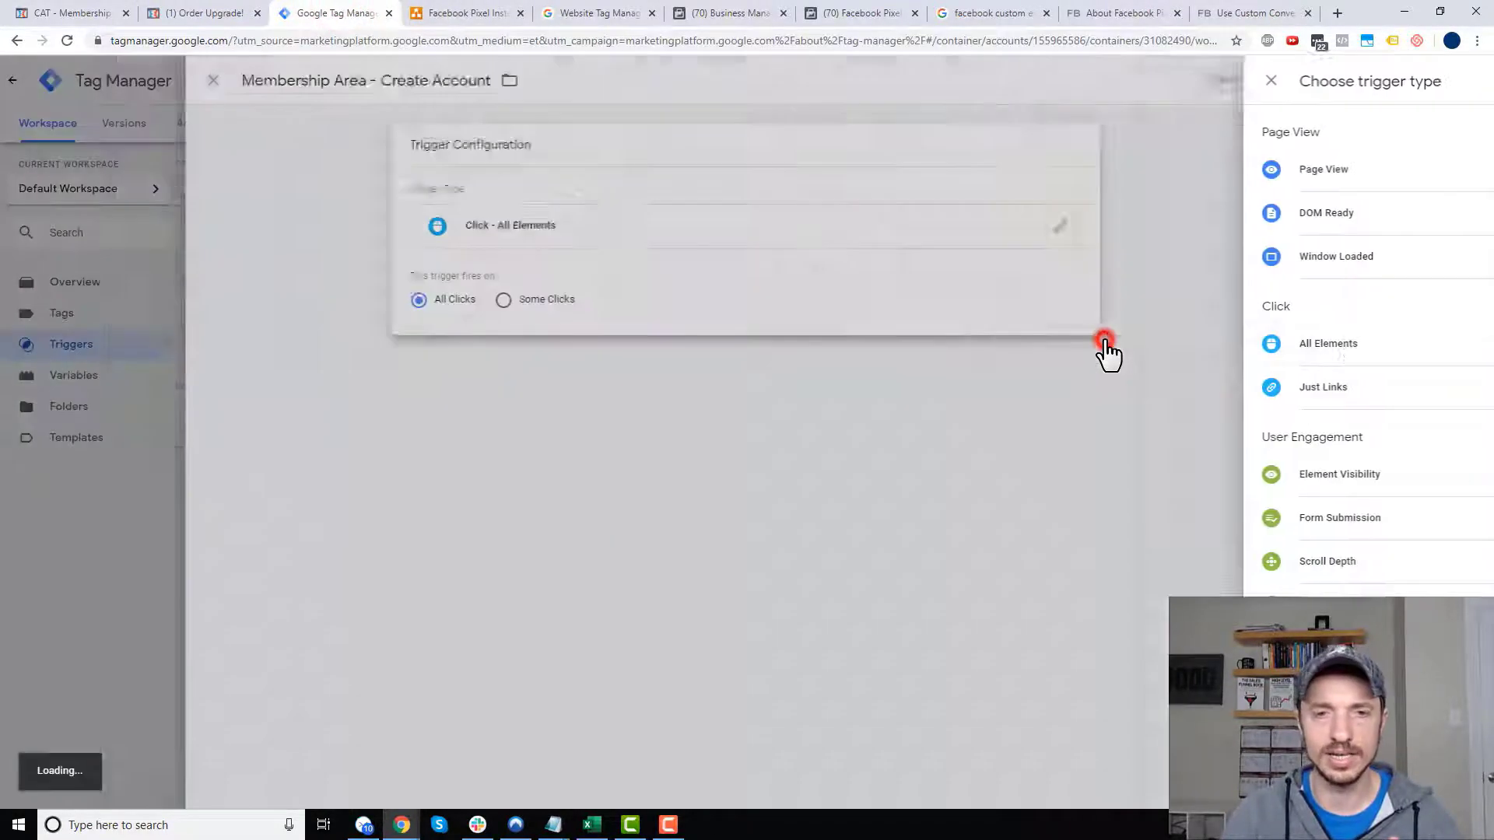
click(745, 300)
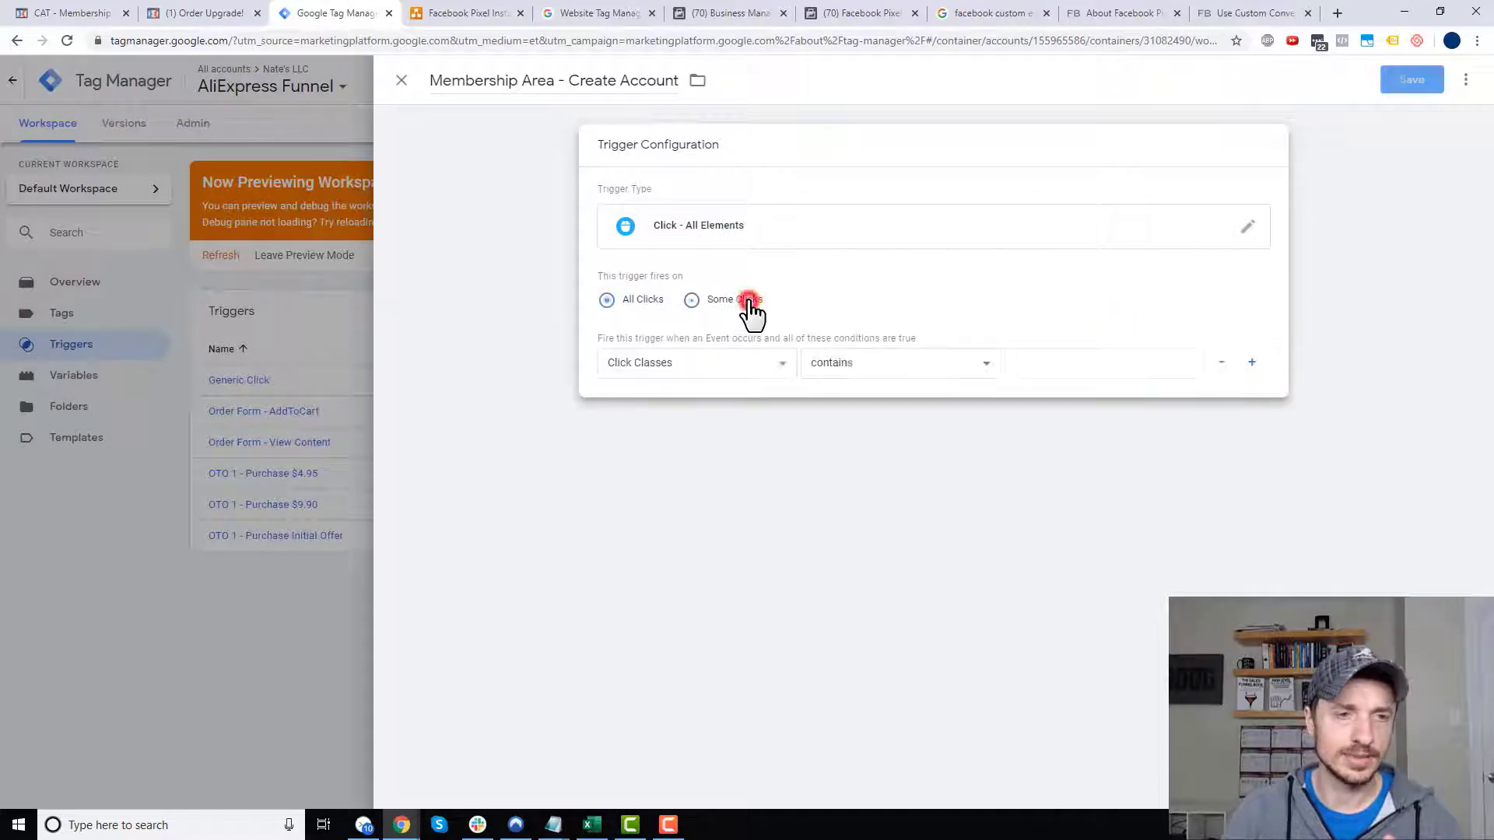
click(741, 361)
click(678, 442)
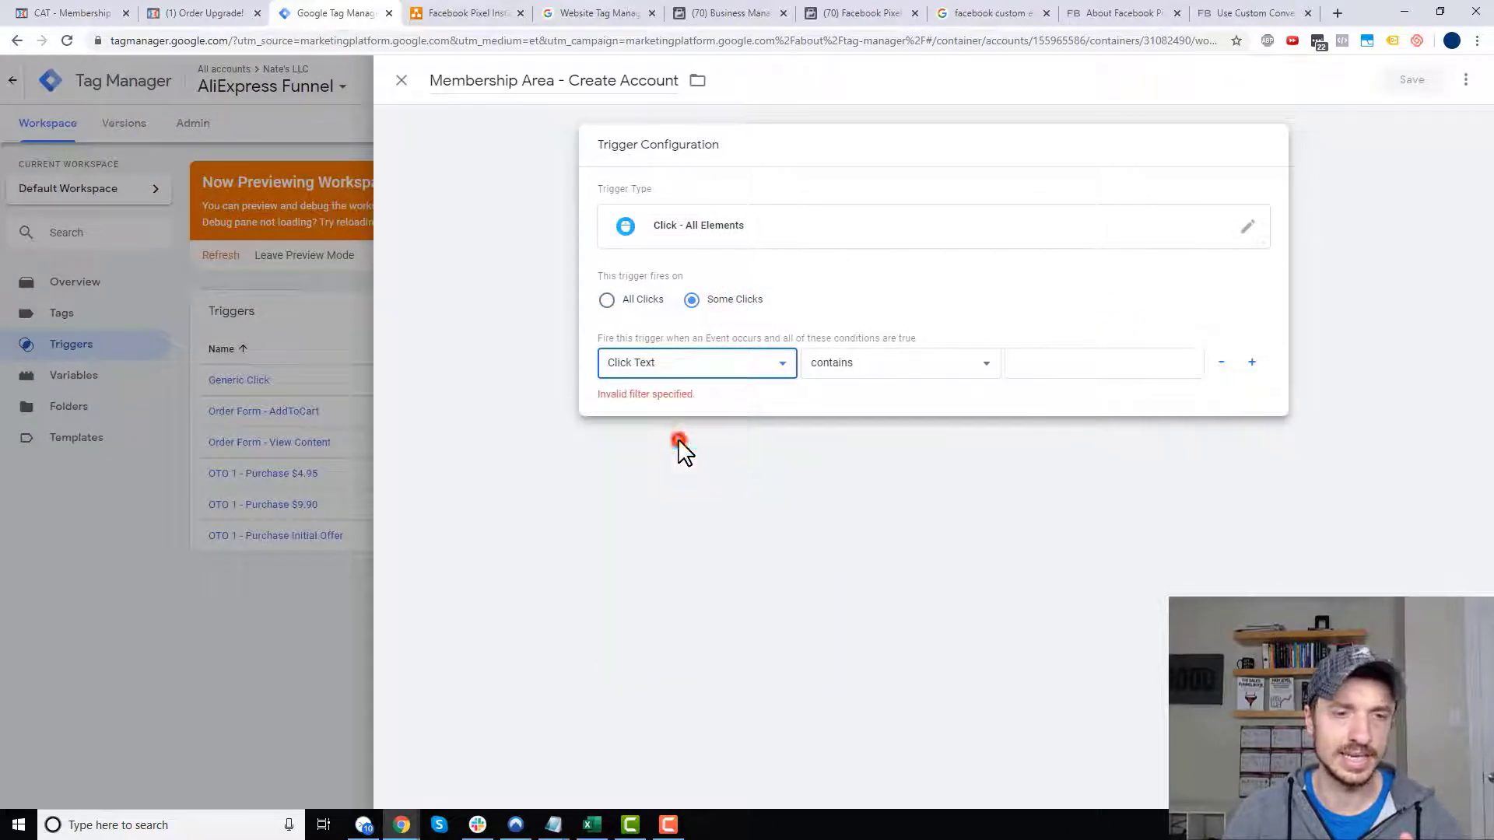
click(1126, 357)
key(ctrl+v)
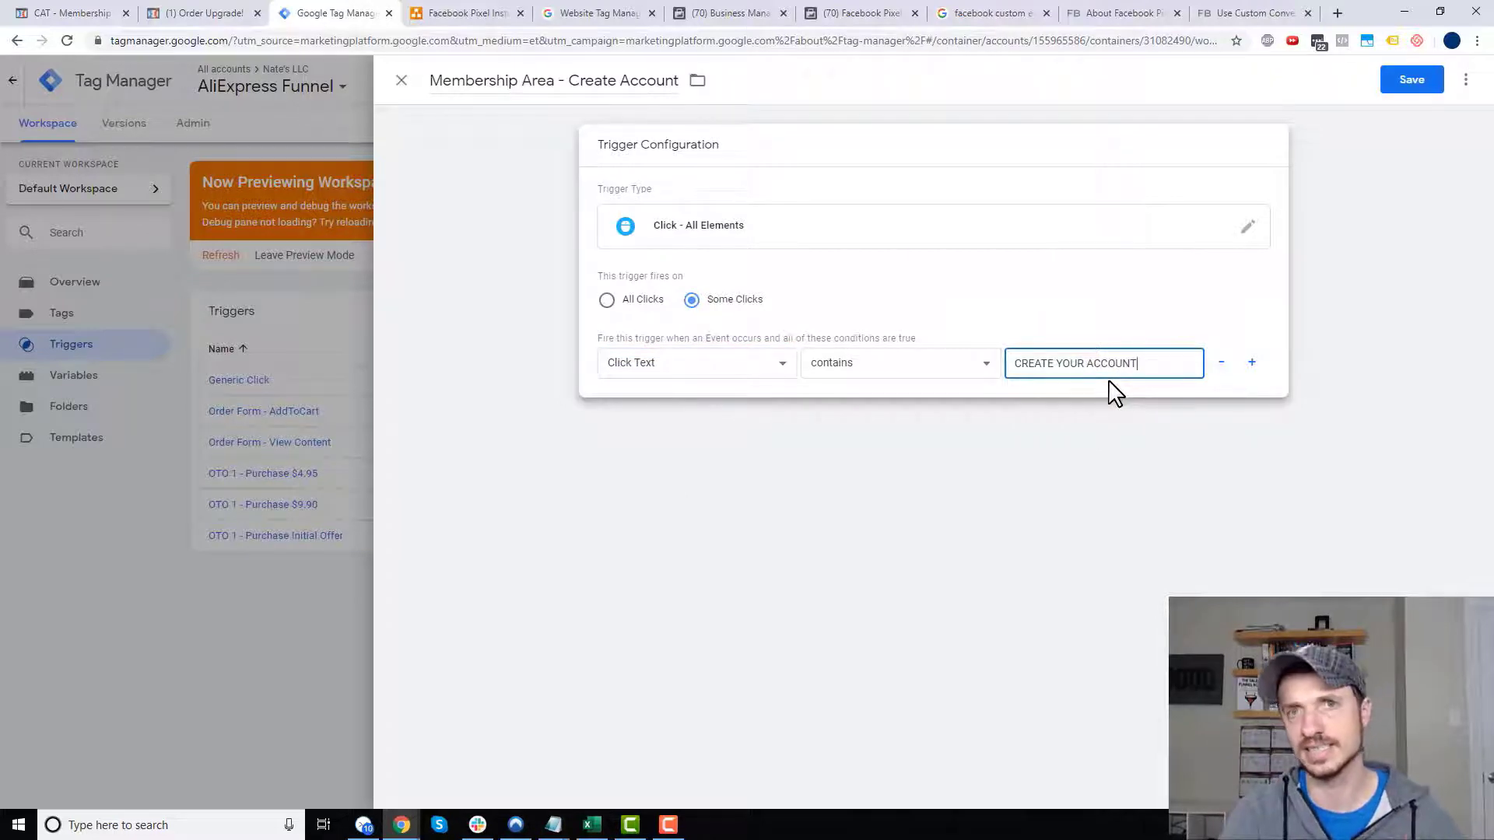
click(843, 367)
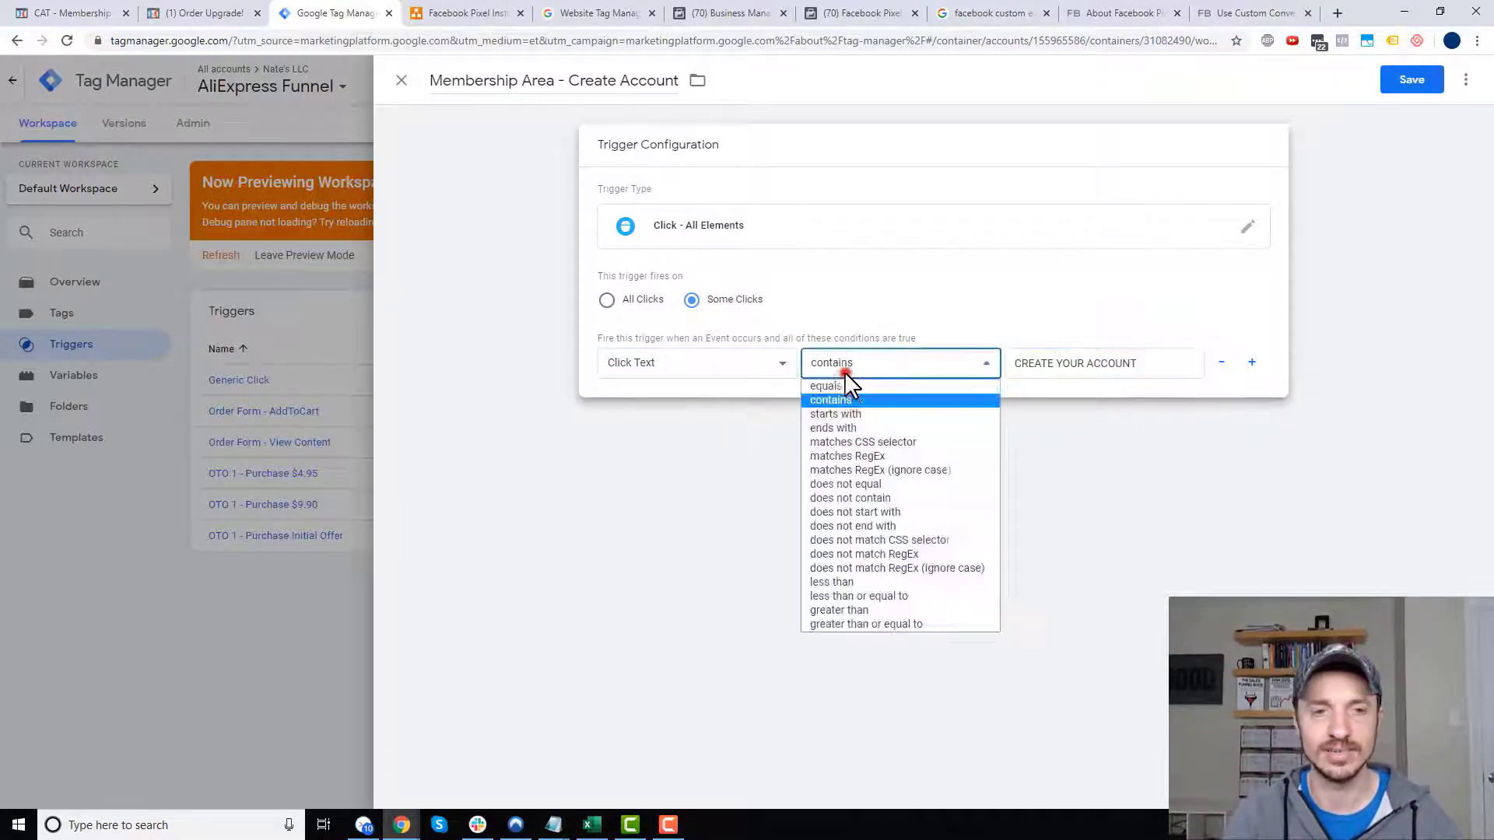
click(909, 402)
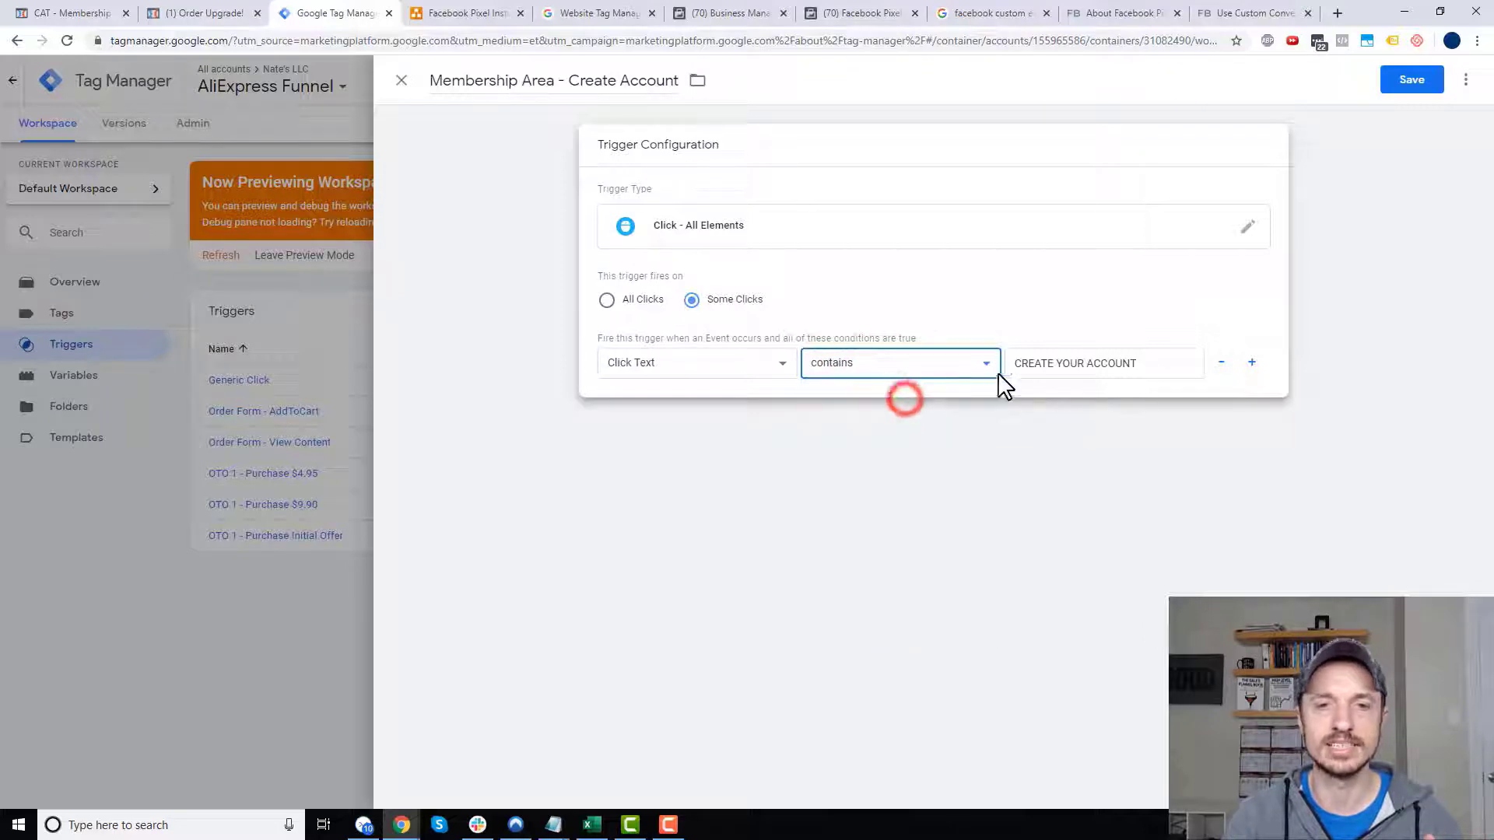
click(1407, 81)
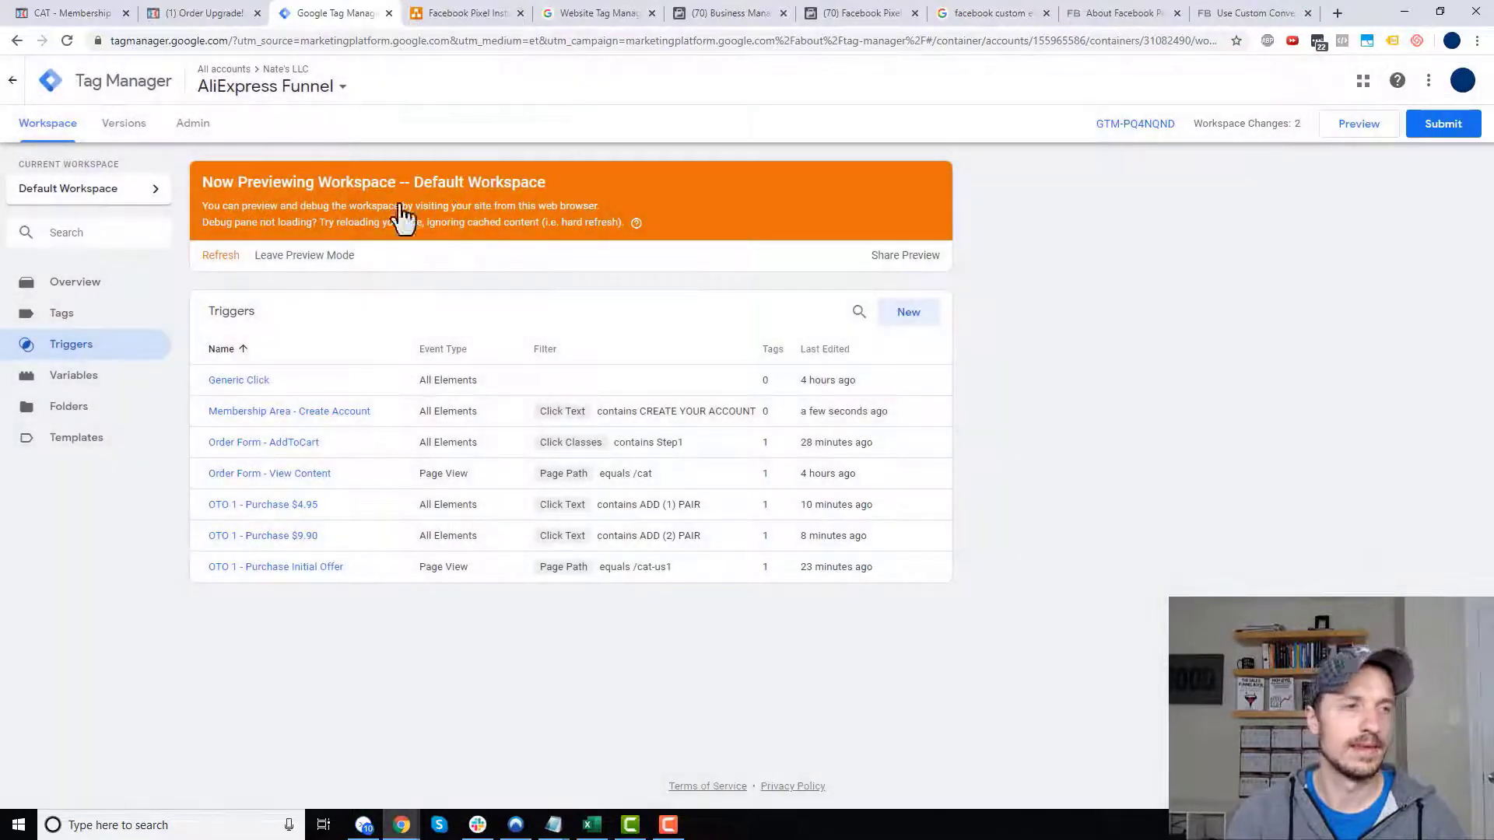
- Attach the Membership Area - Create Account trigger to the Membership Login - Create Account tag and save
click(84, 313)
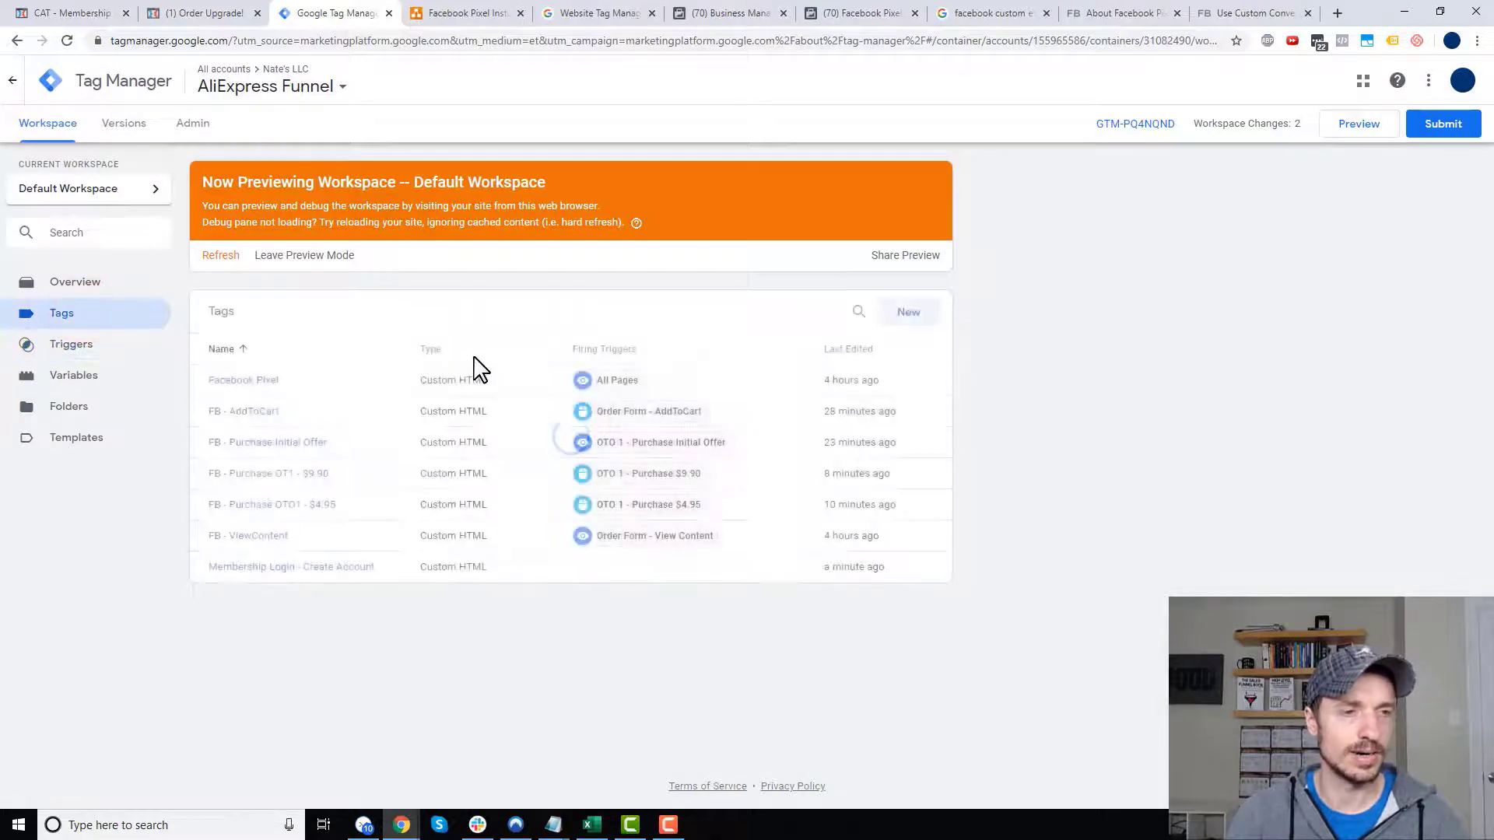
click(269, 568)
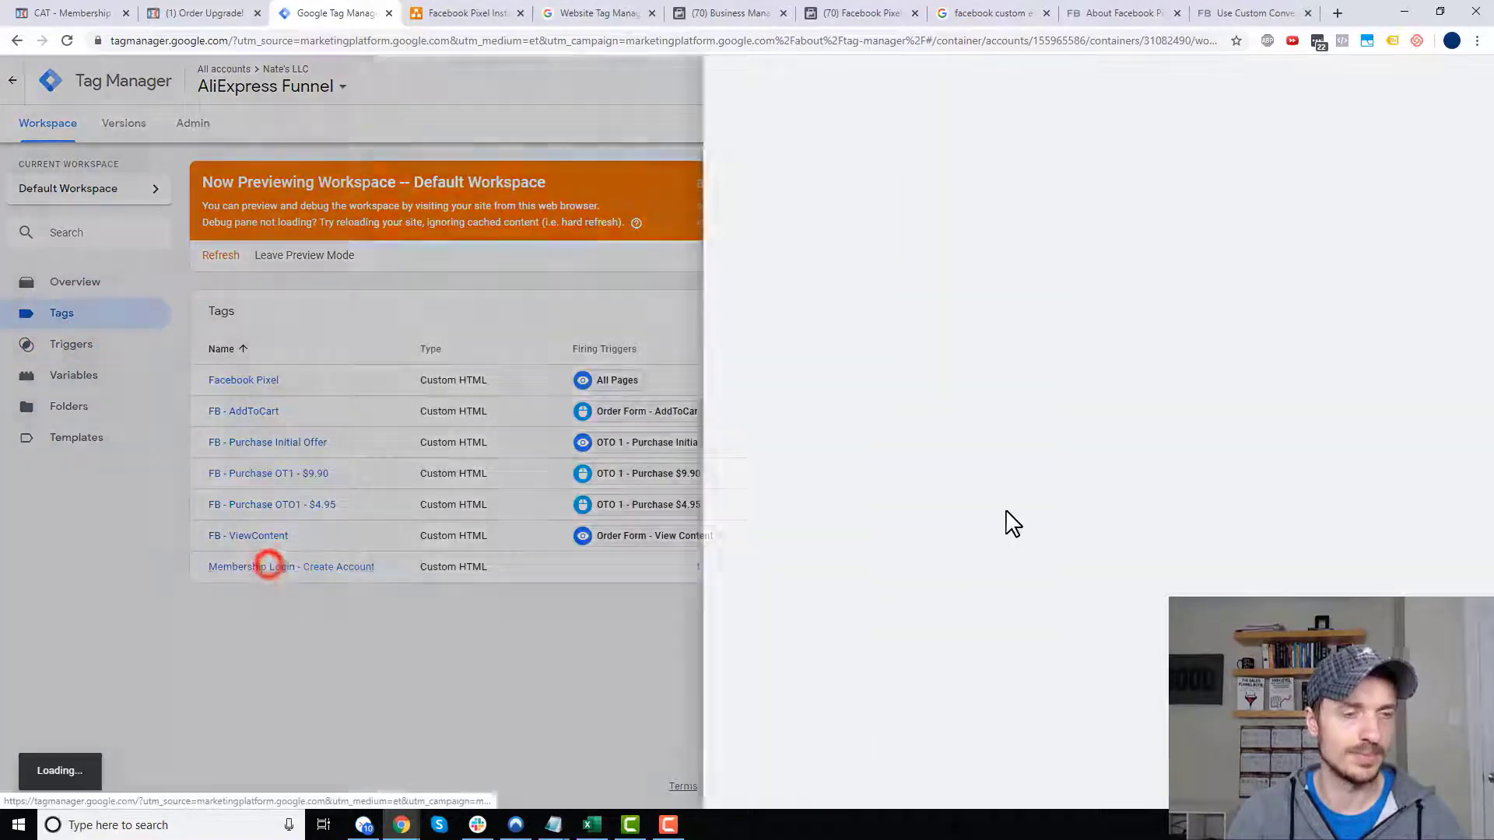
click(690, 632)
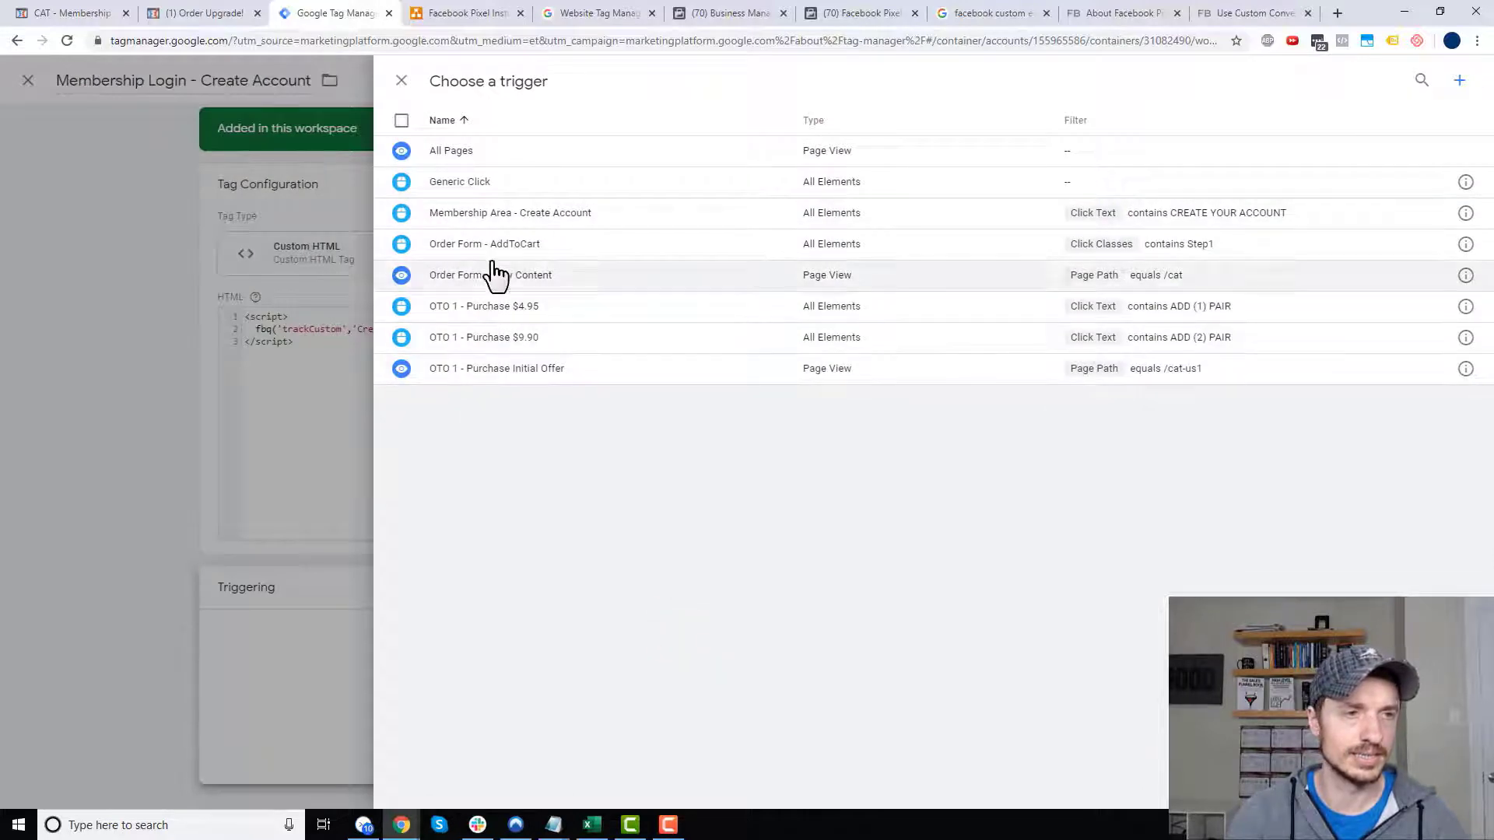
click(511, 216)
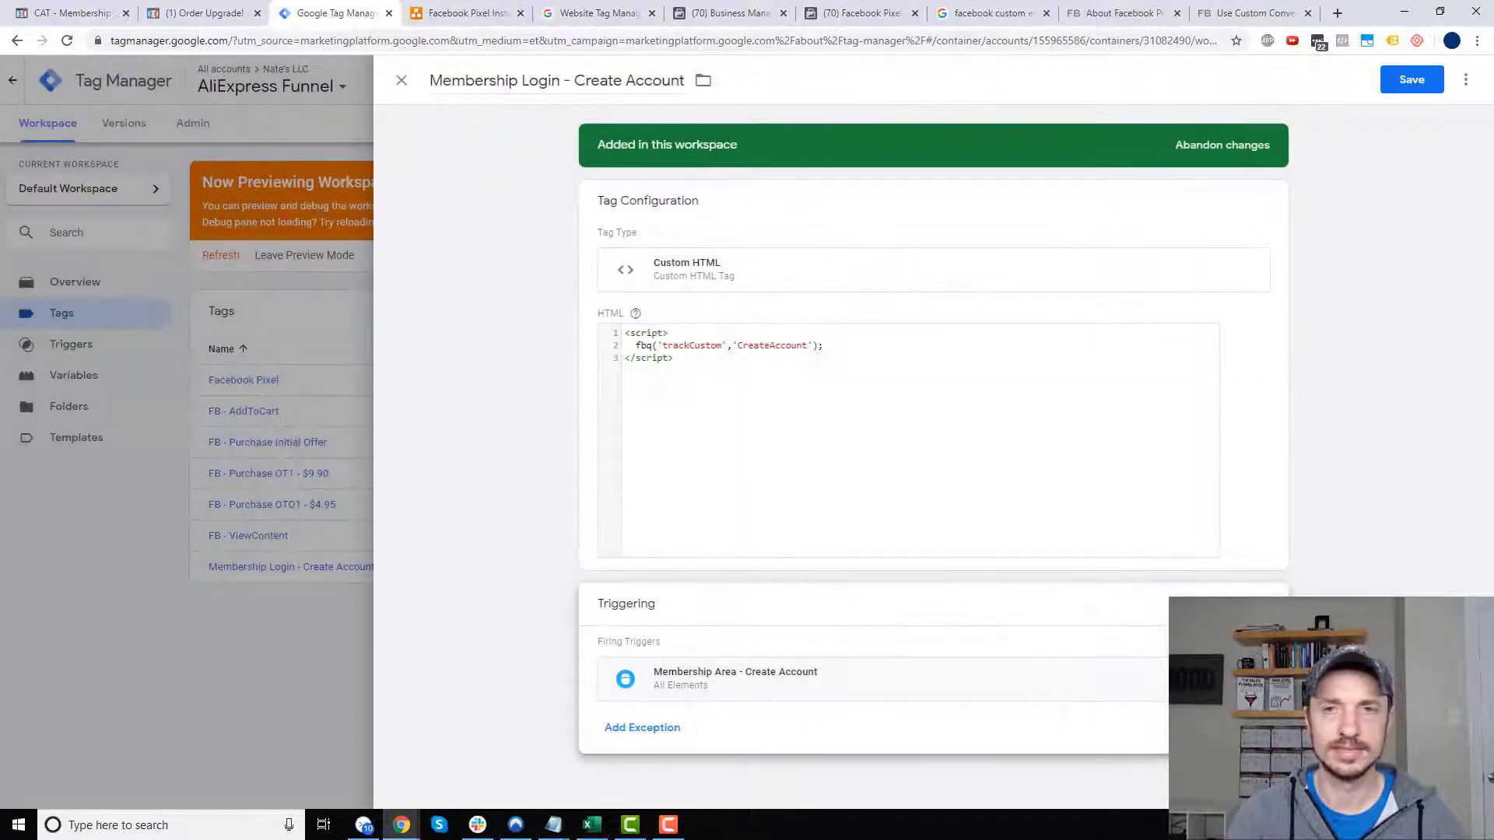
click(1413, 81)
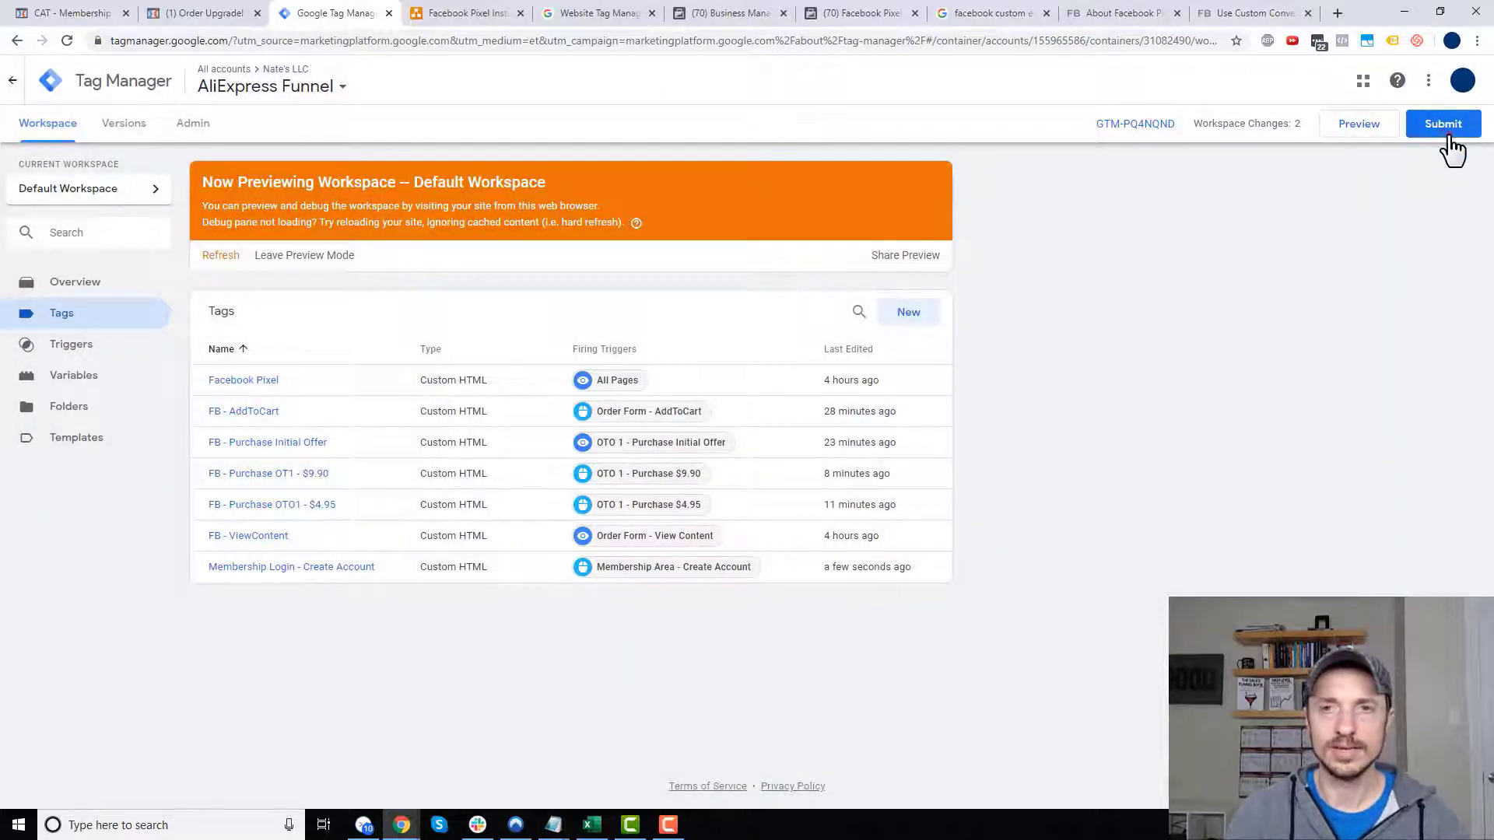
- Publish the workspace as Version 9 without a description and reload the workspace overview
click(1445, 129)
click(1430, 85)
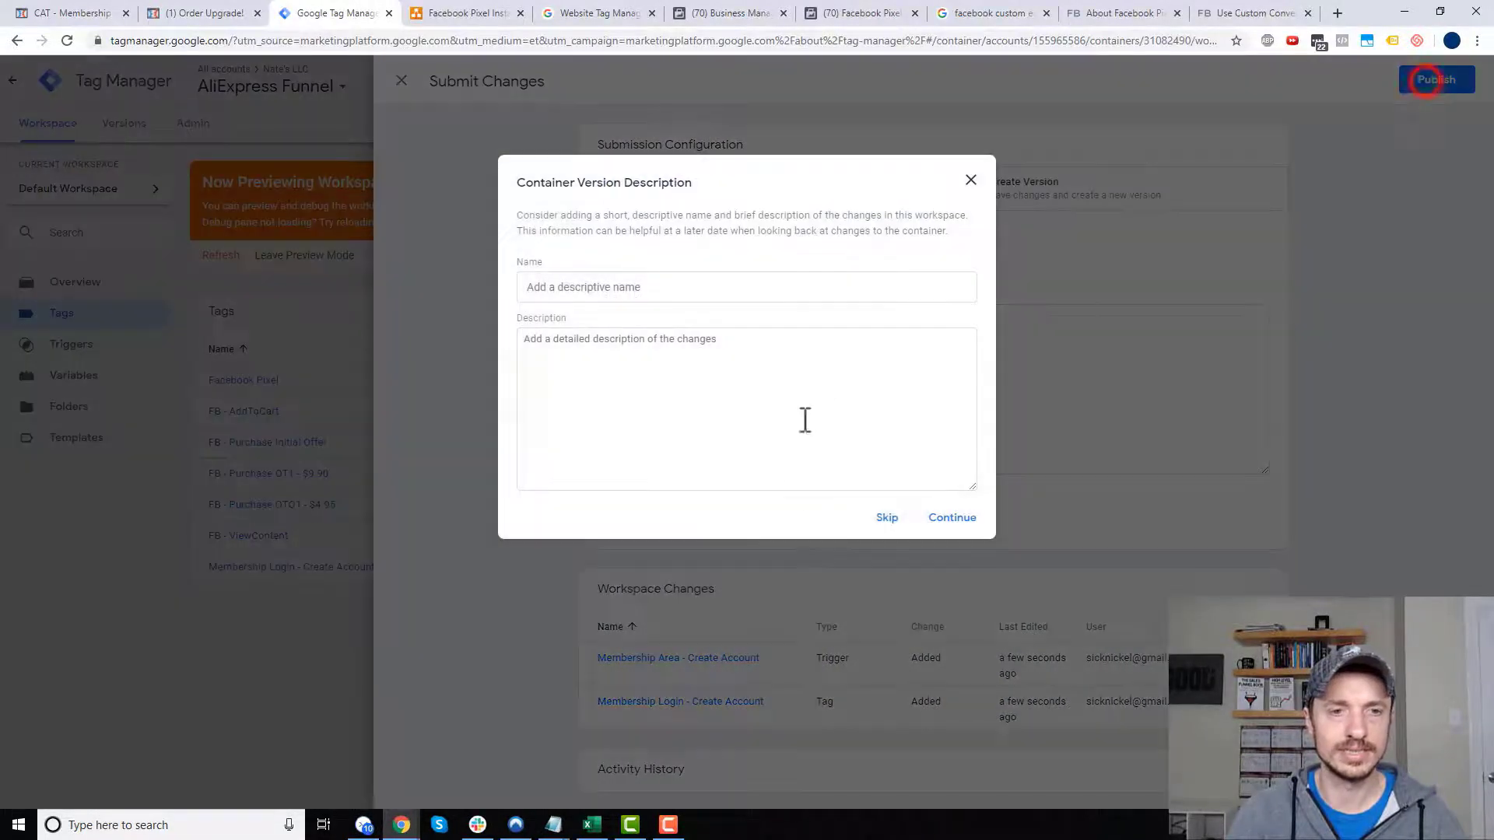
click(887, 517)
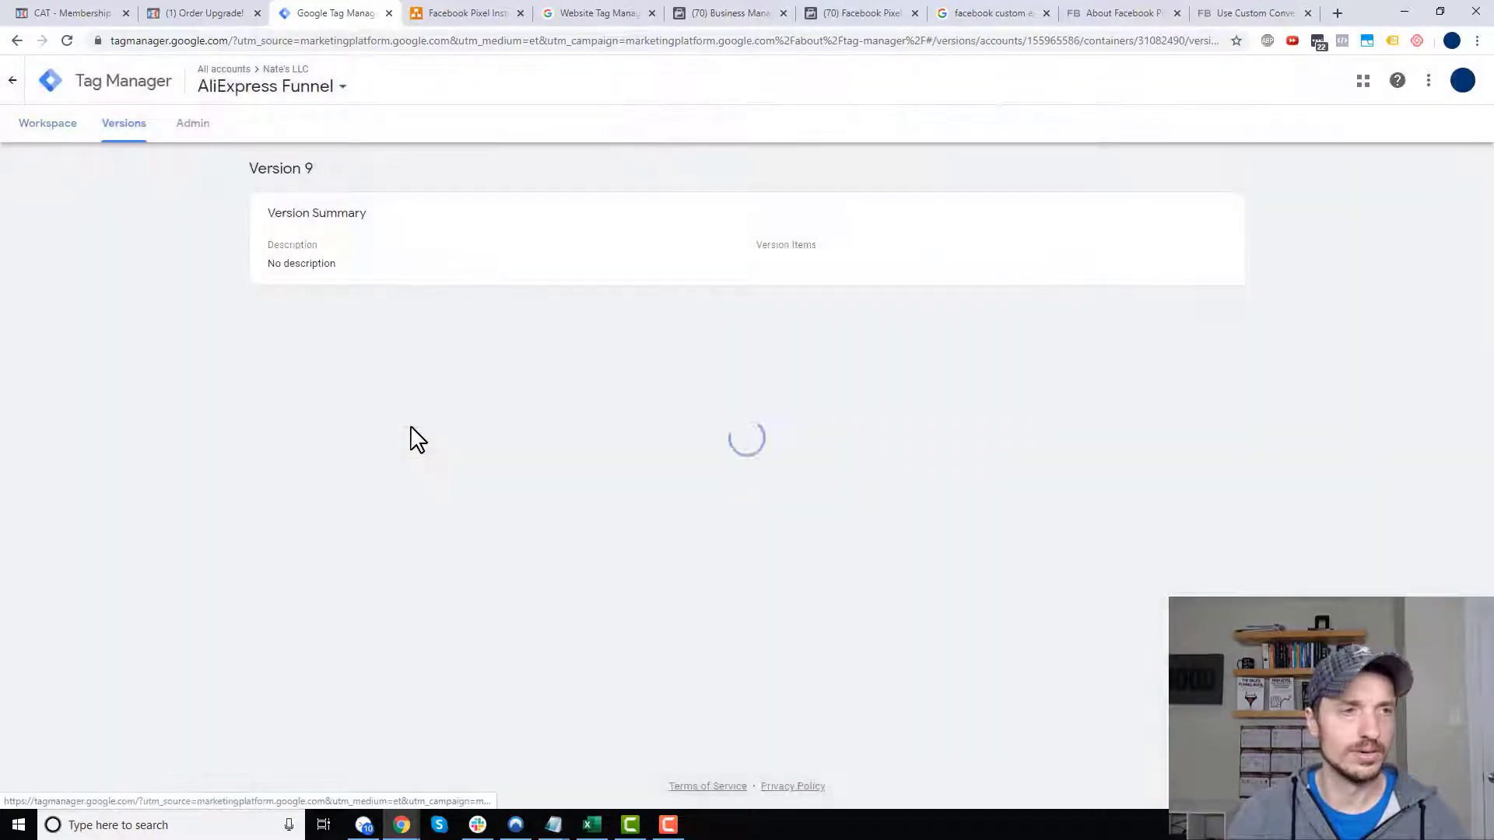
click(47, 123)
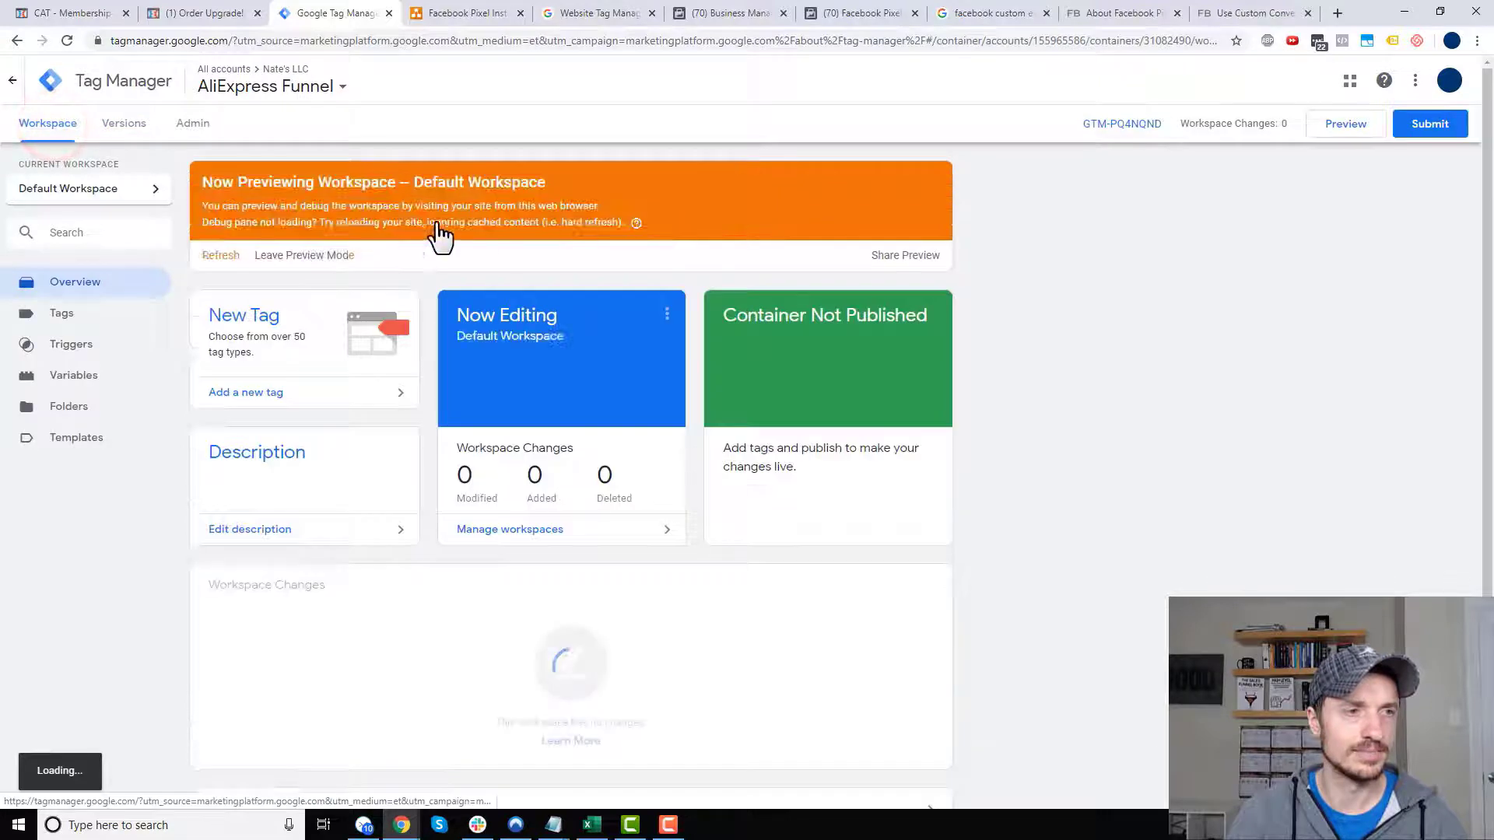
click(221, 256)
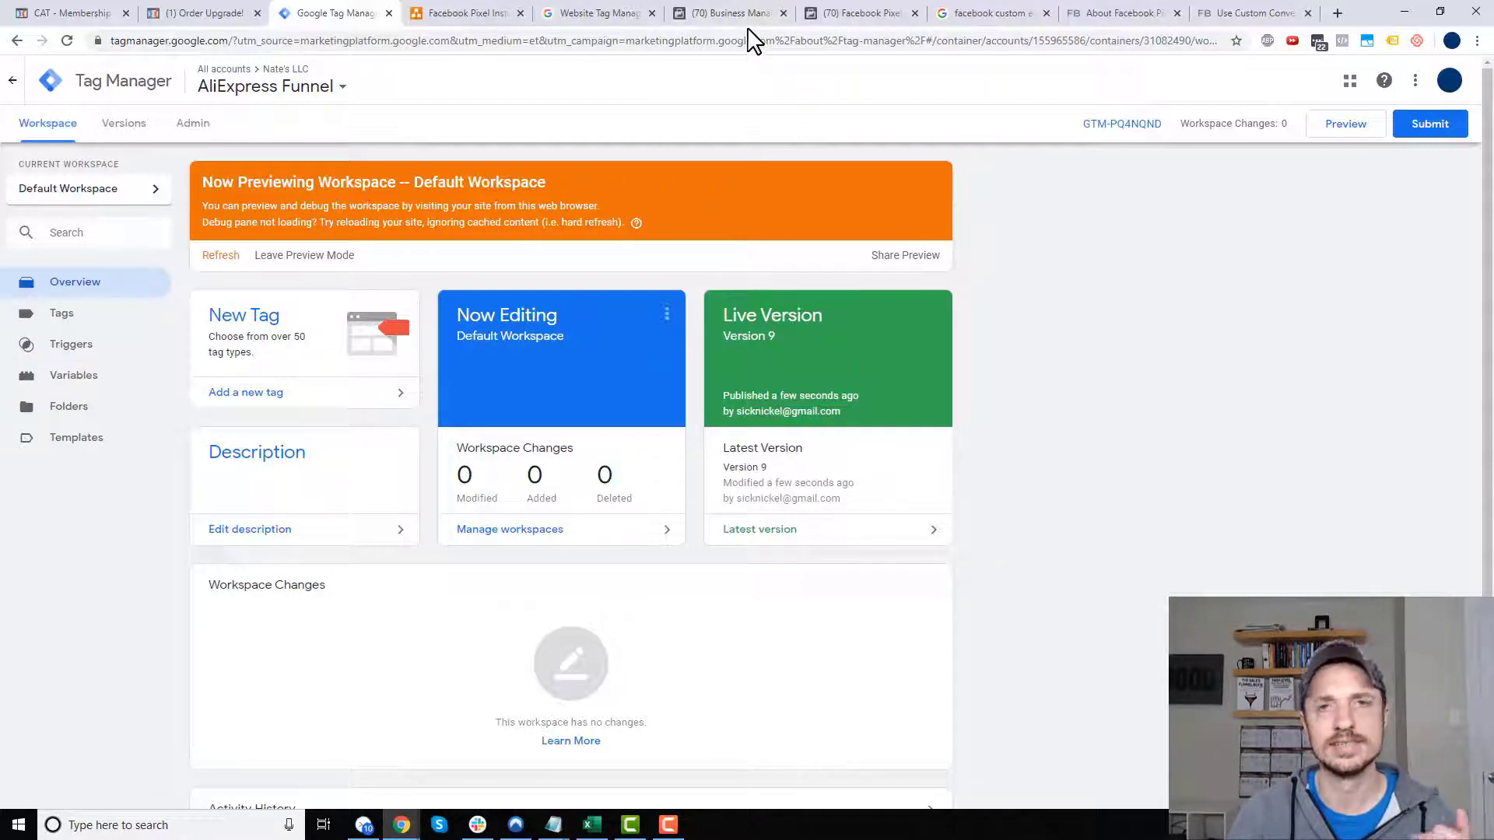
- Open Test Events for the Facebook pixel in Events Manager
click(863, 17)
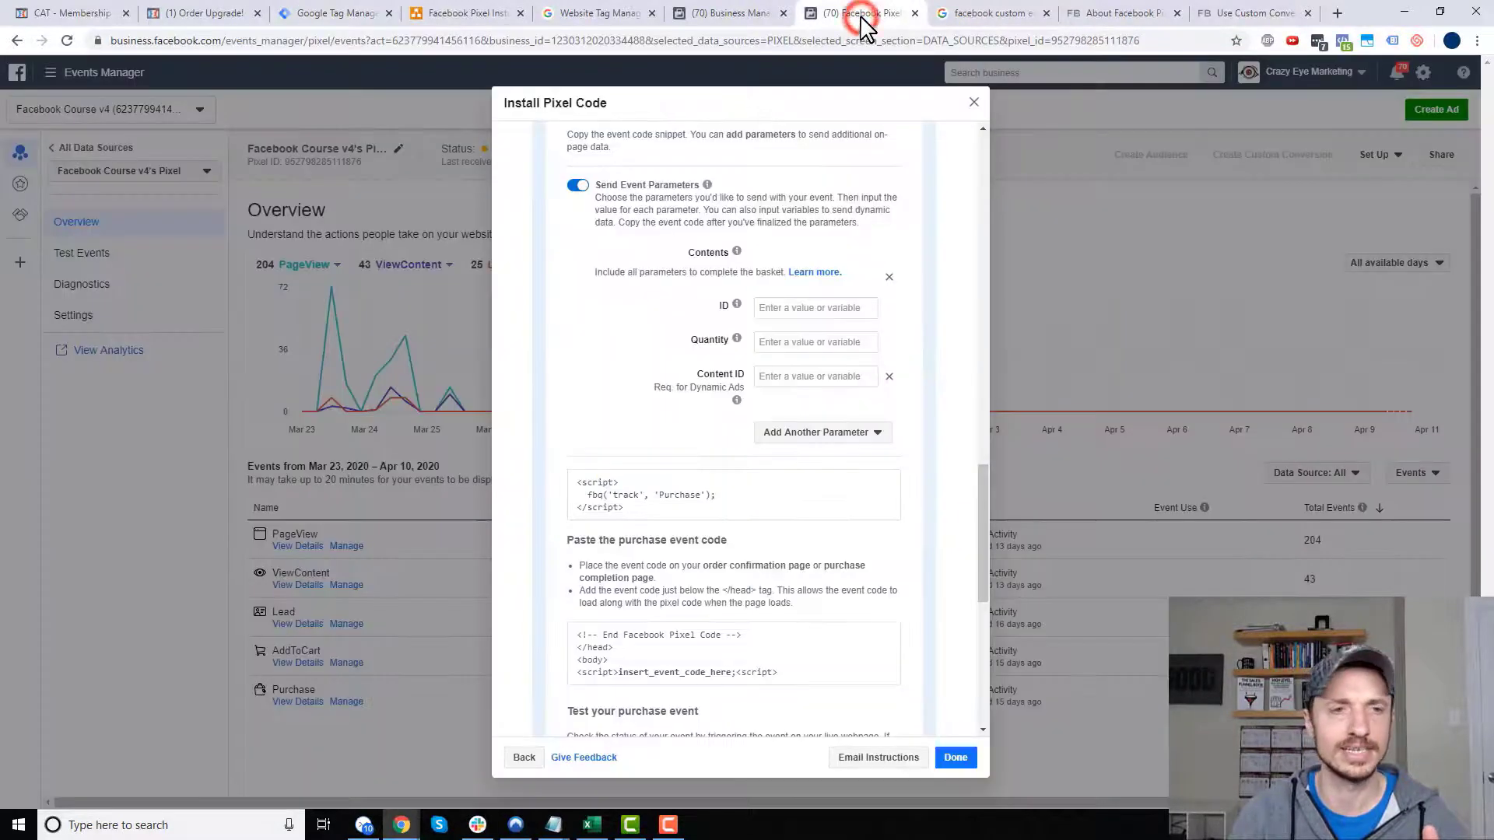
click(975, 106)
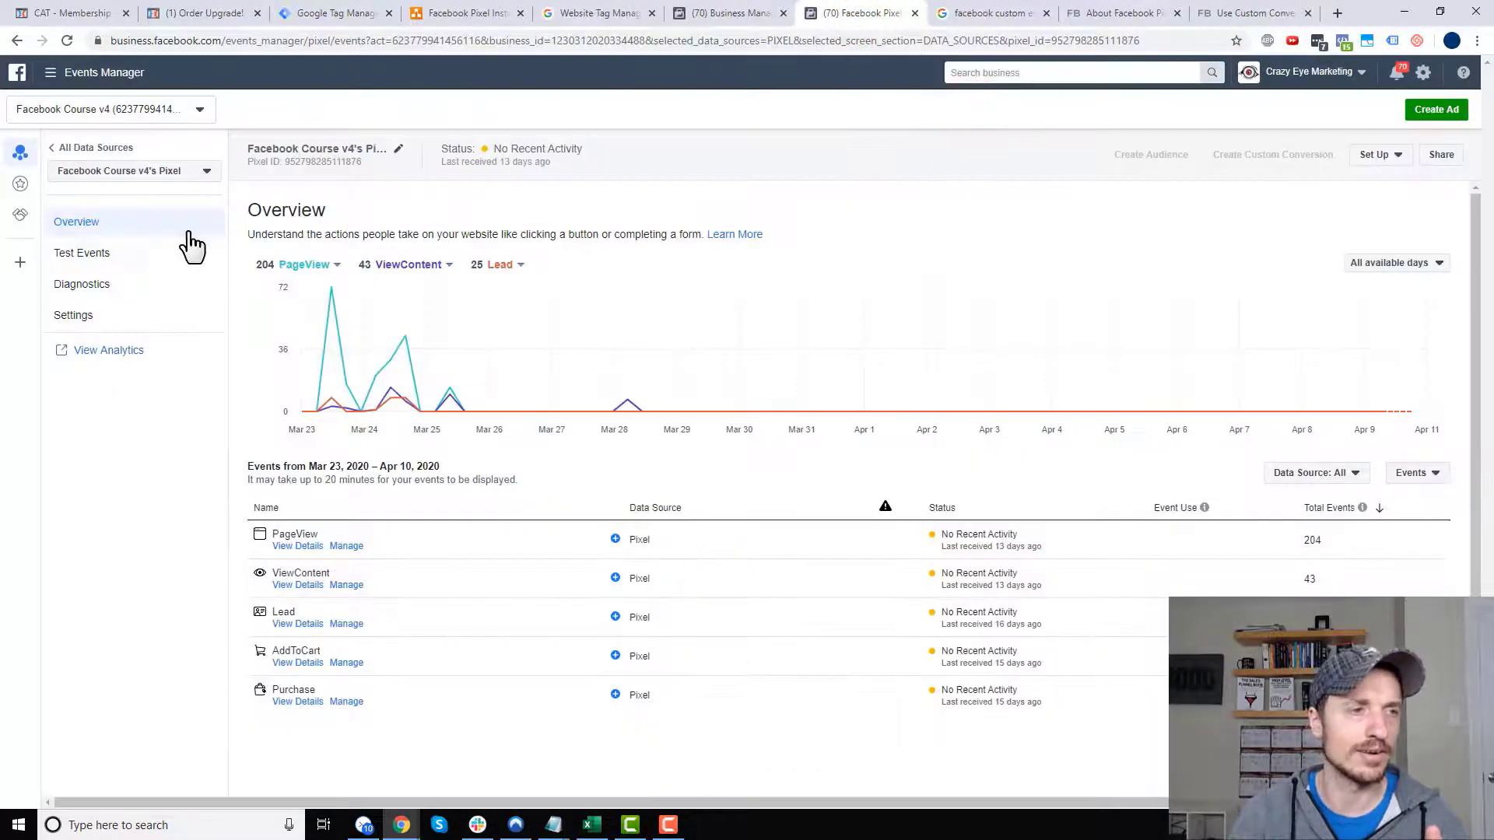
click(77, 258)
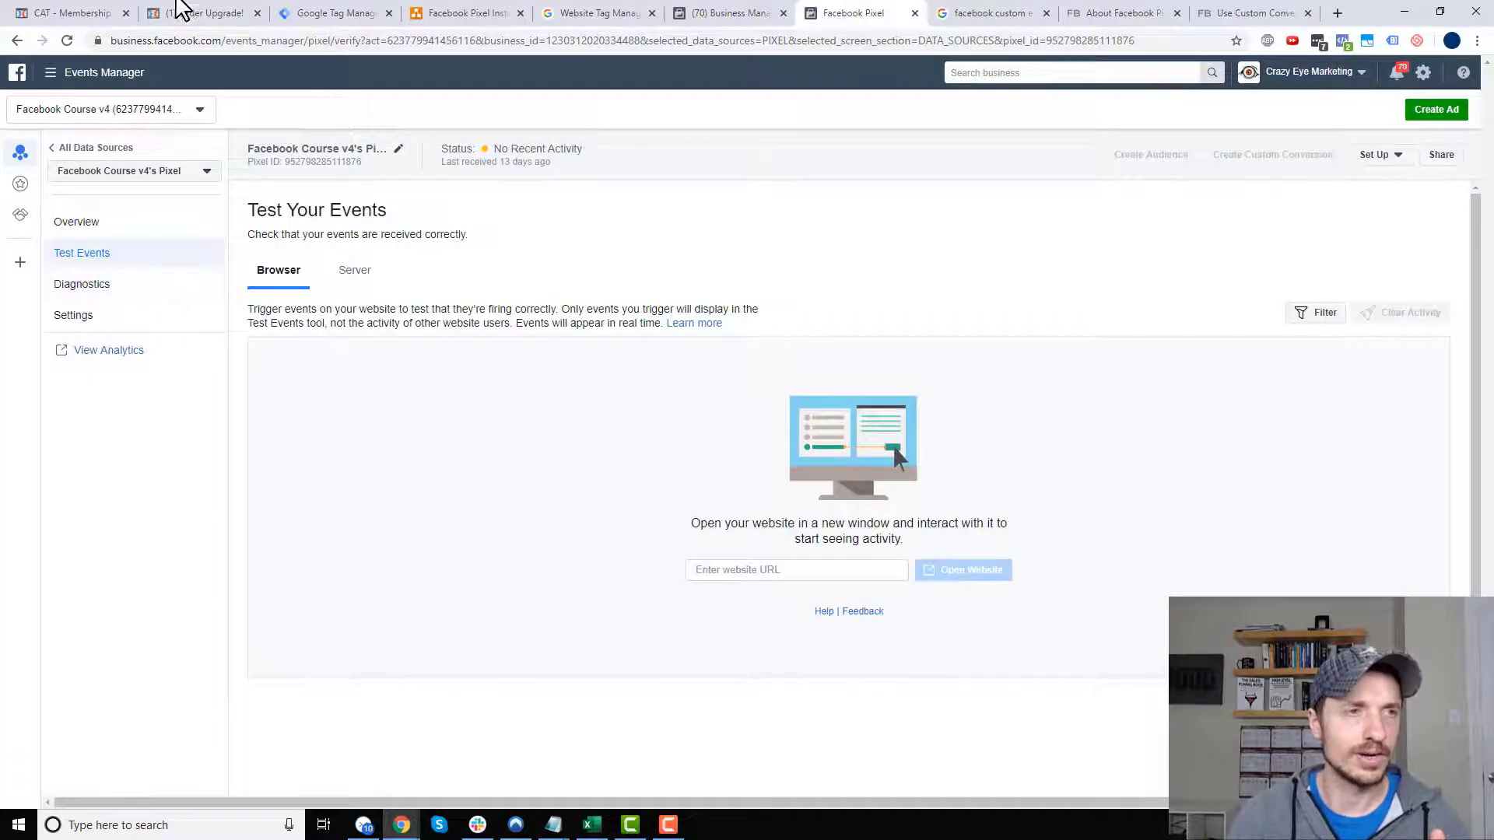
- Leave the ClickFunnels page editor and copy the funnel's URL
click(16, 16)
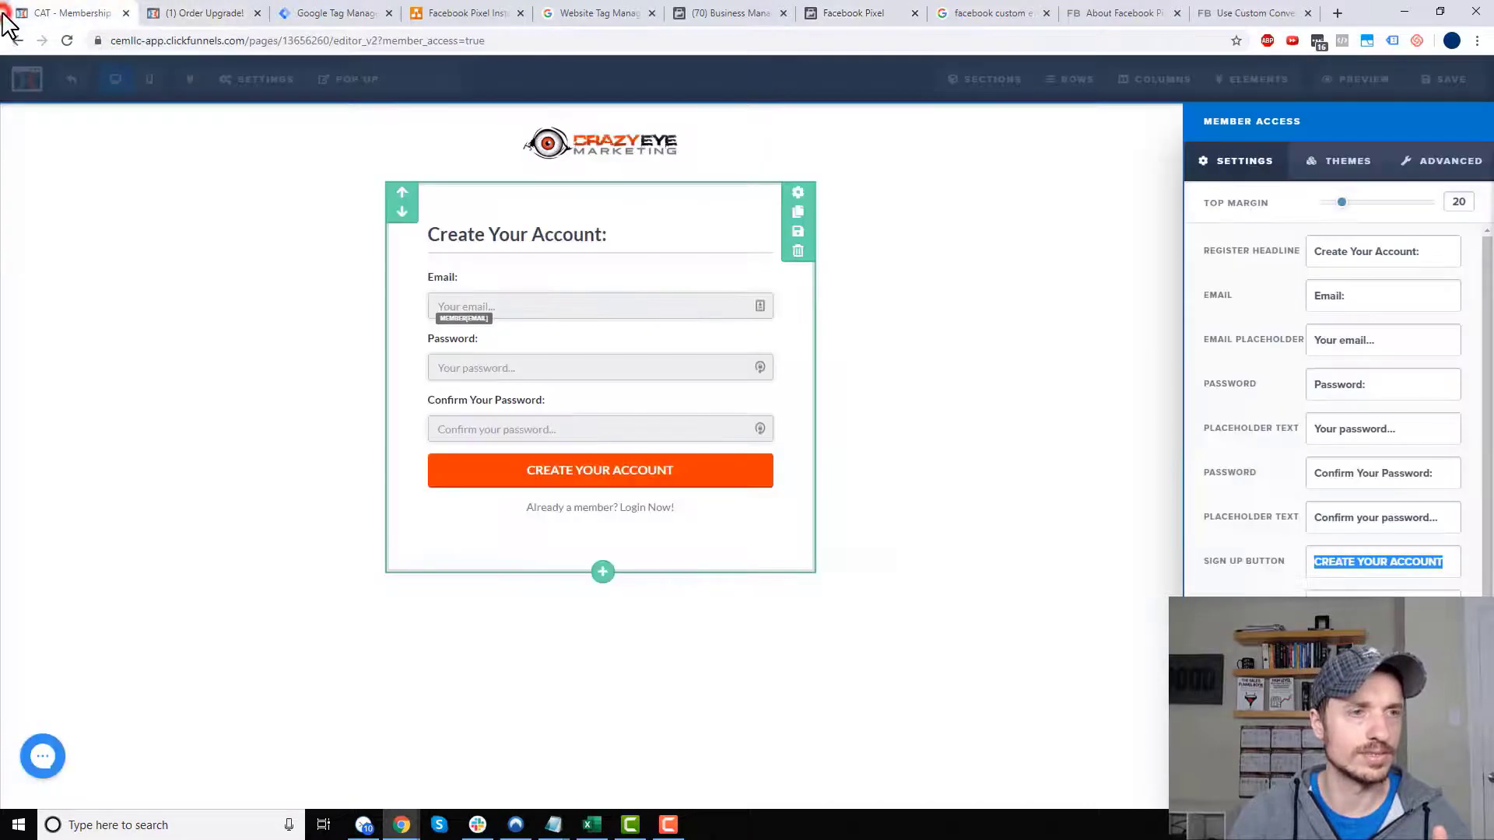
click(210, 155)
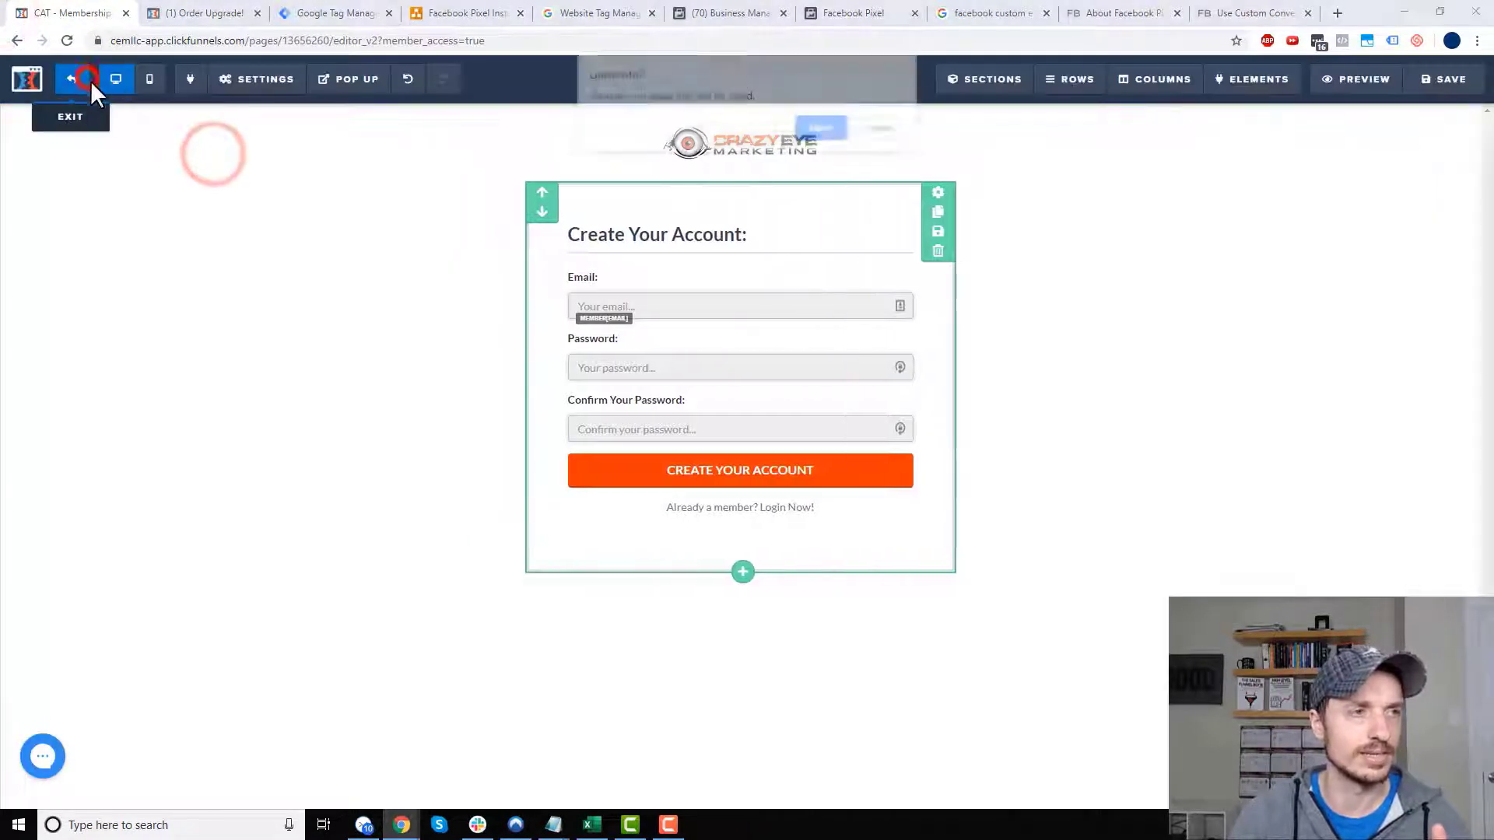
click(71, 79)
click(827, 129)
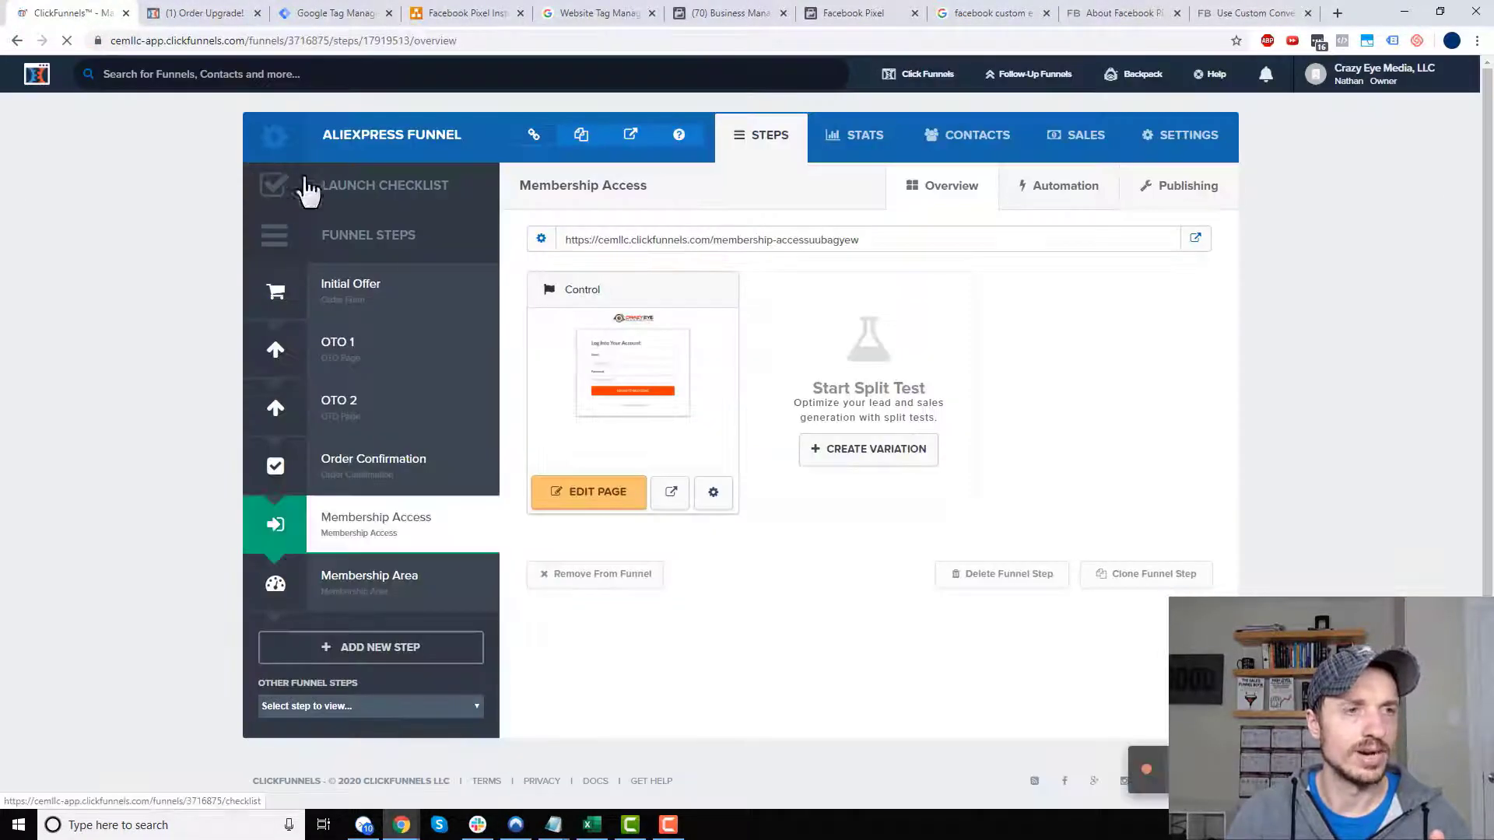
click(581, 136)
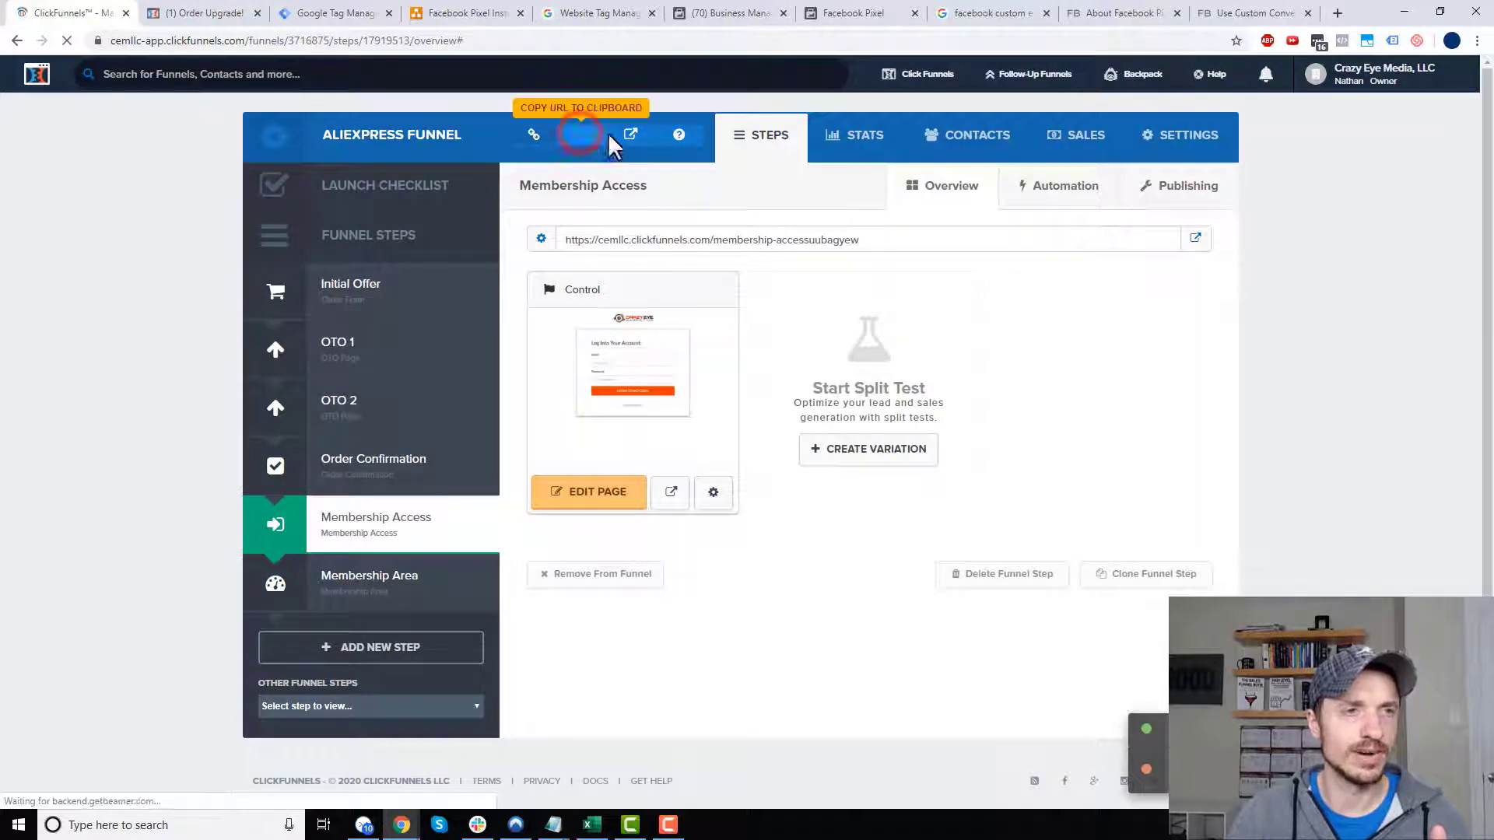
- Paste the funnel URL into Test Events' website field and open the site
click(899, 13)
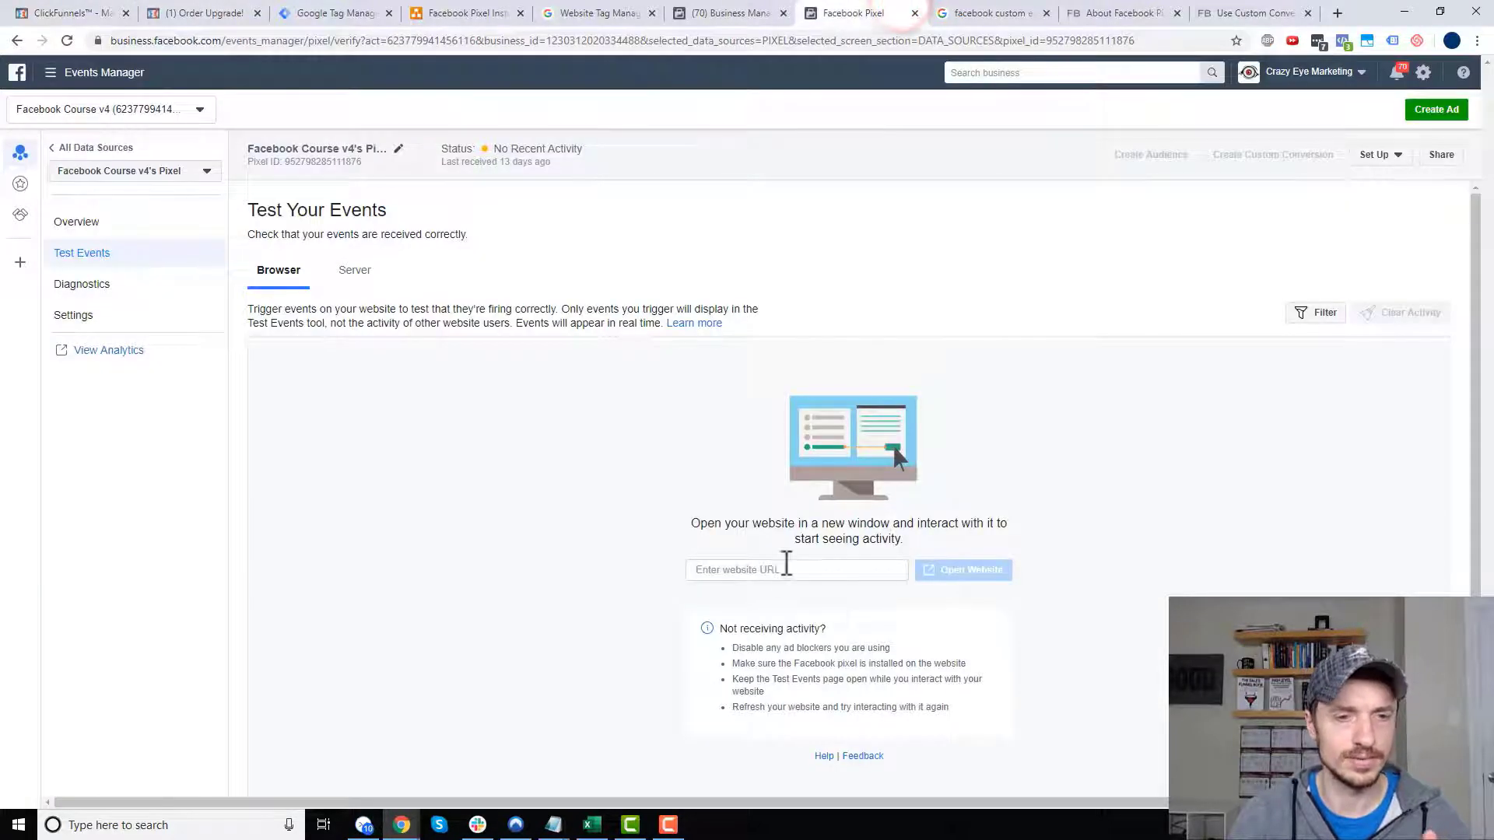
click(786, 566)
key(ctrl+v)
click(962, 576)
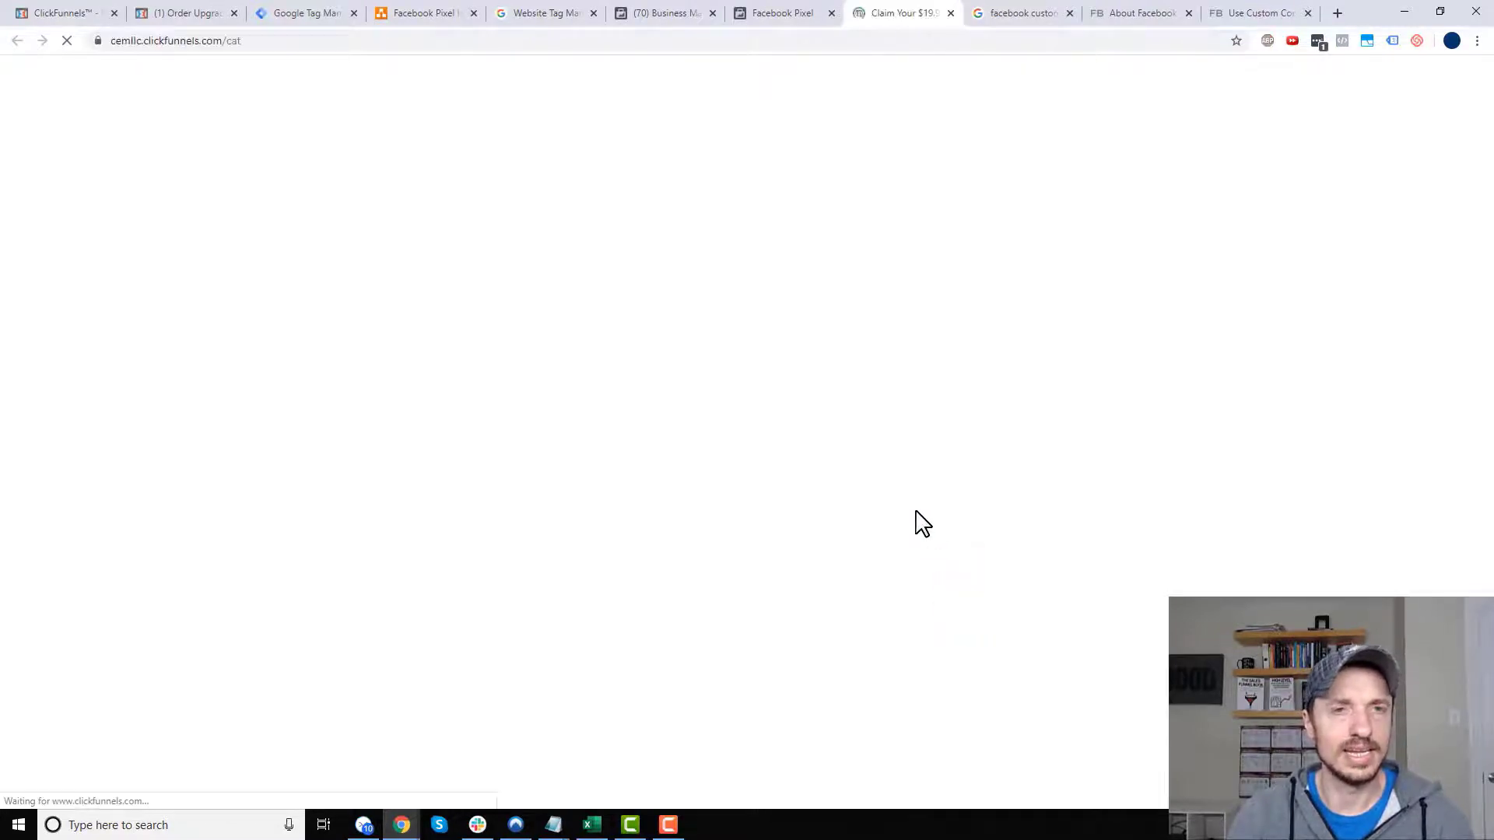
- Confirm PageView and View Content arrived in Test Events, checking them against the planned-events diagram
click(793, 13)
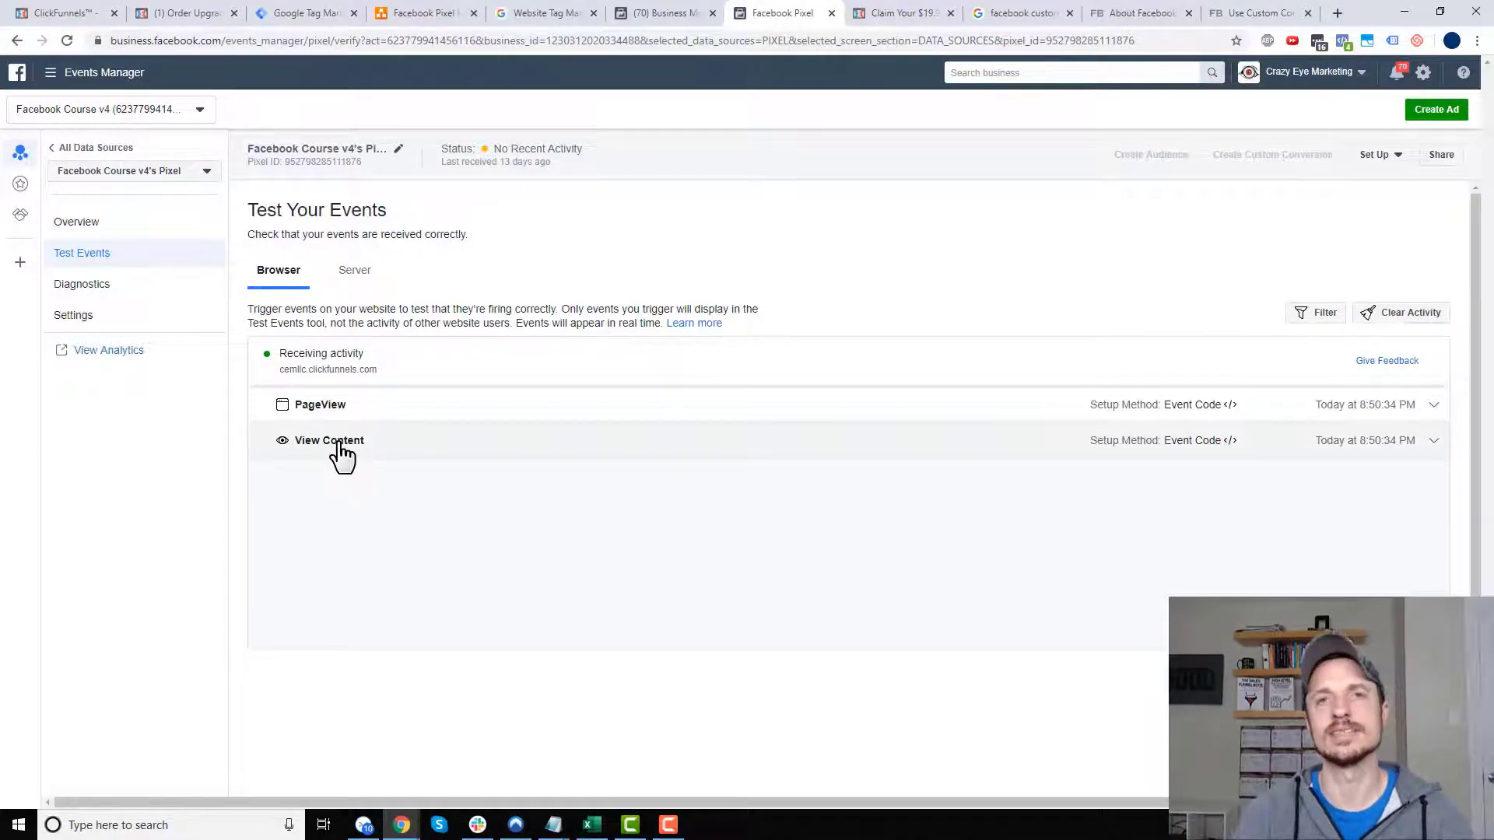
click(430, 13)
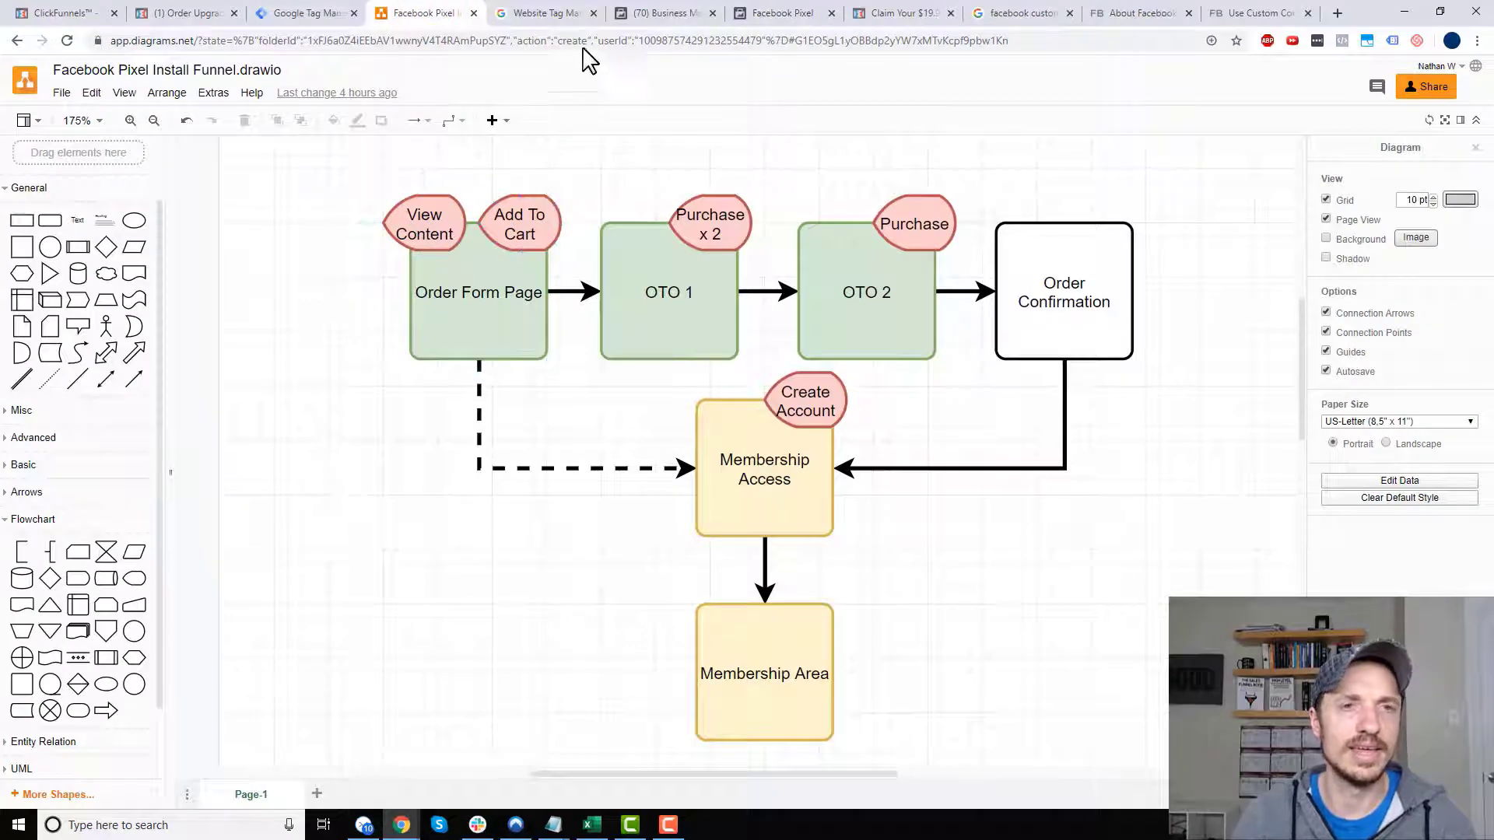
click(782, 14)
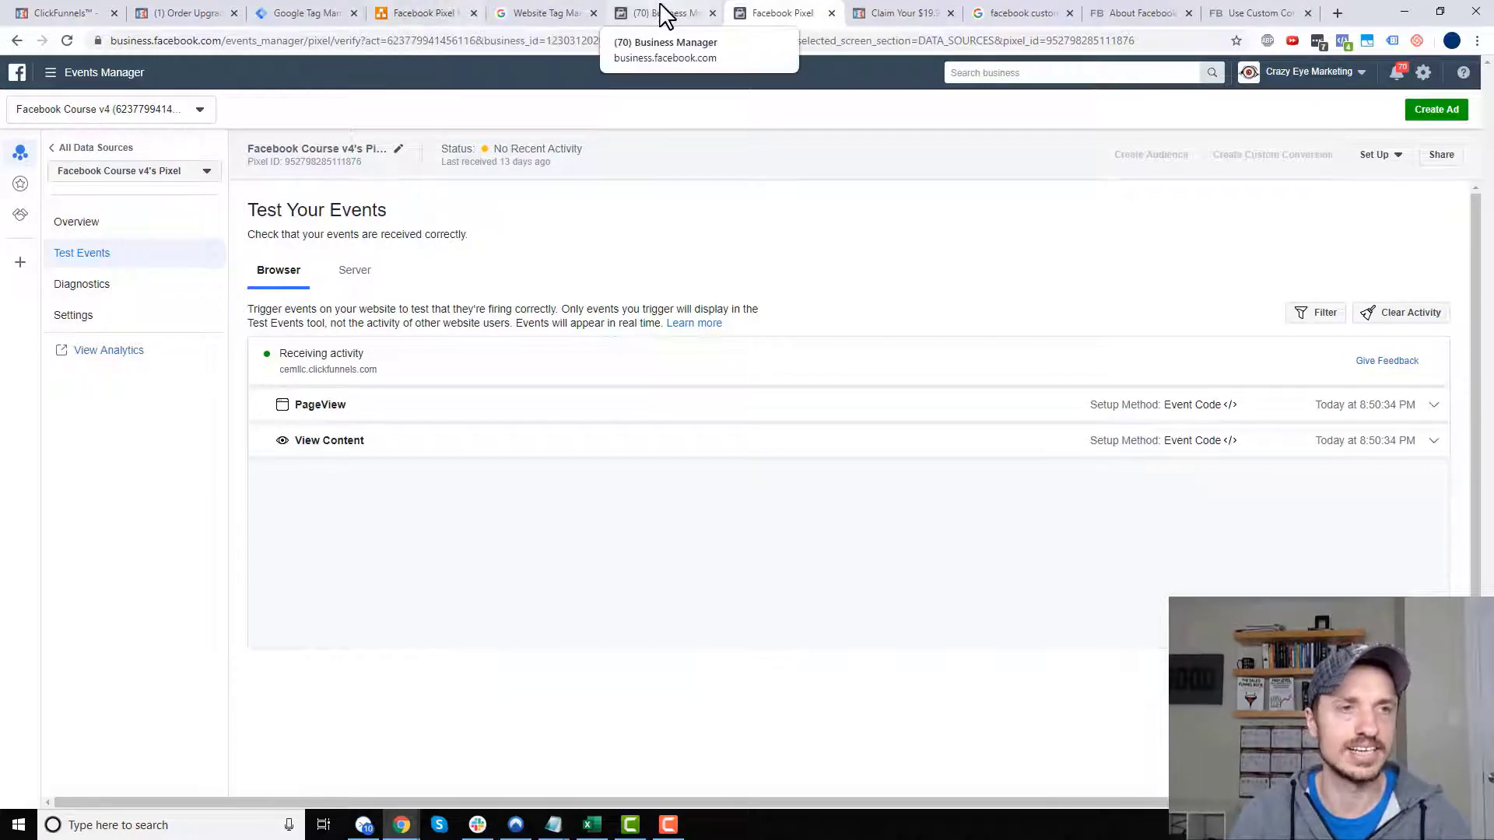
click(193, 9)
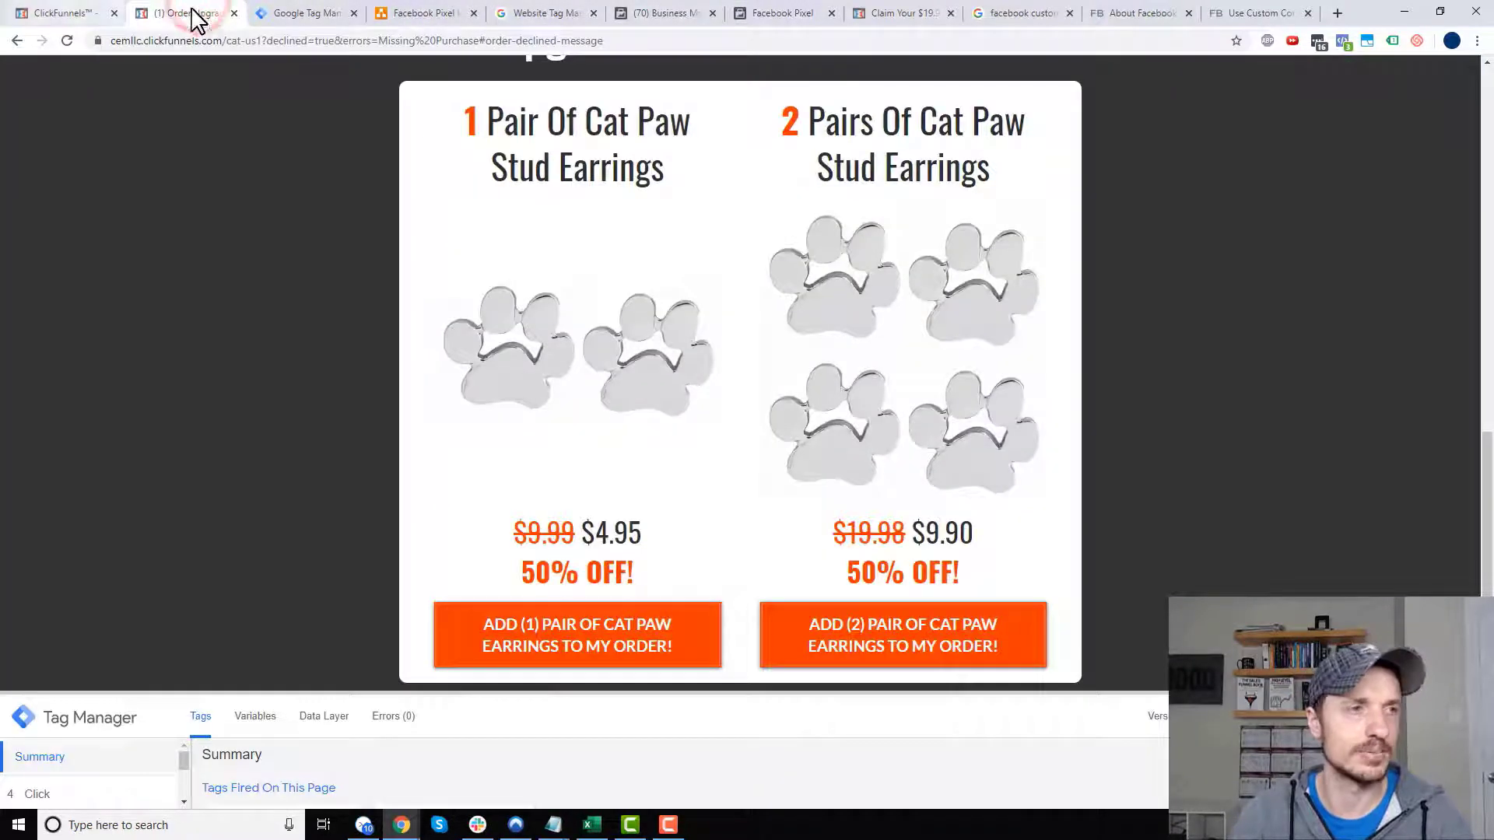
- Copy the test card number from the Cat Paw Necklace order page's warning
click(234, 14)
click(77, 13)
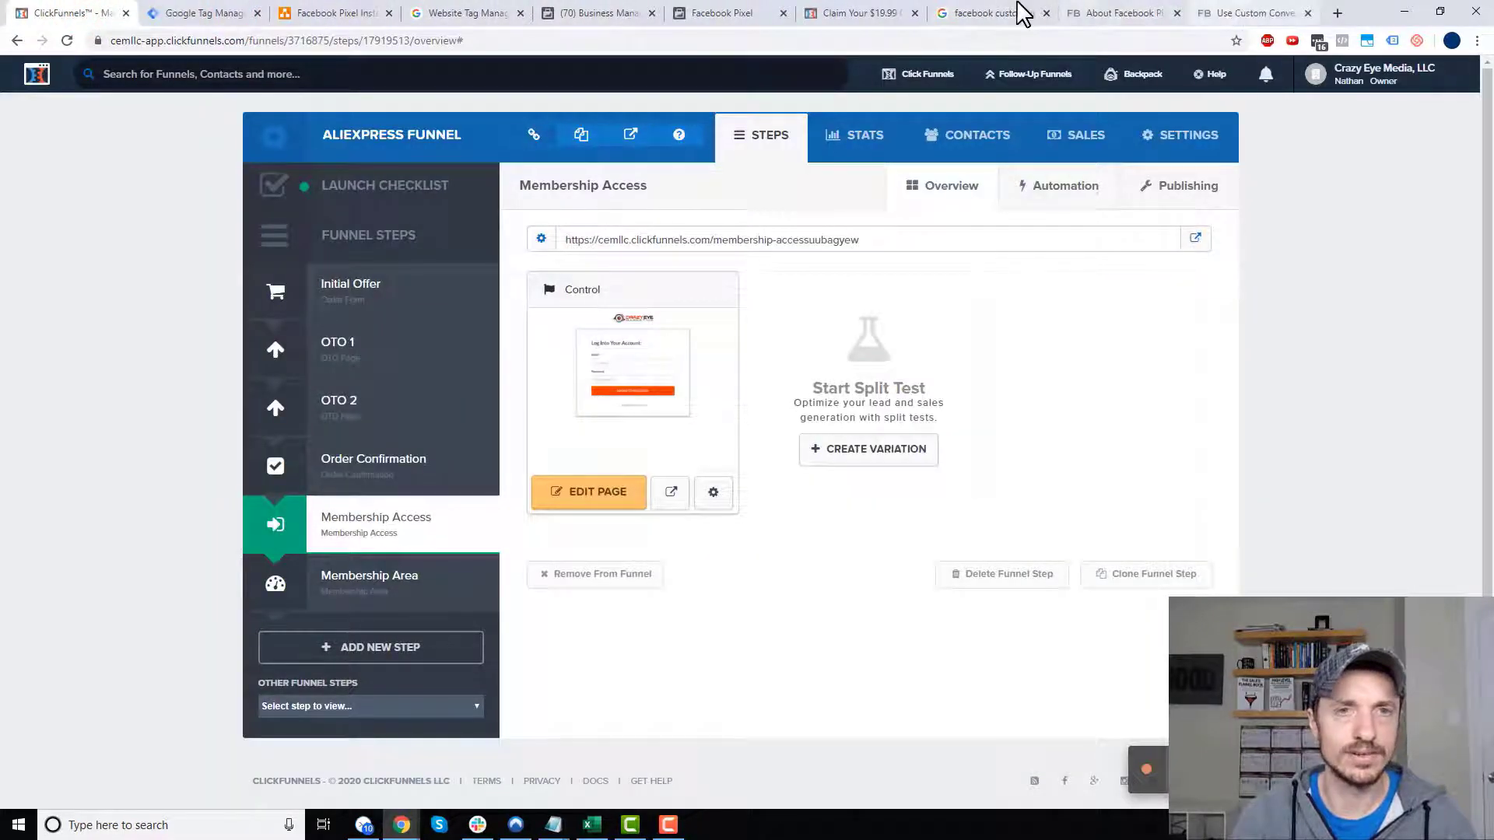
click(844, 13)
scroll(785, 319, down, 2)
scroll(785, 319, down, 1)
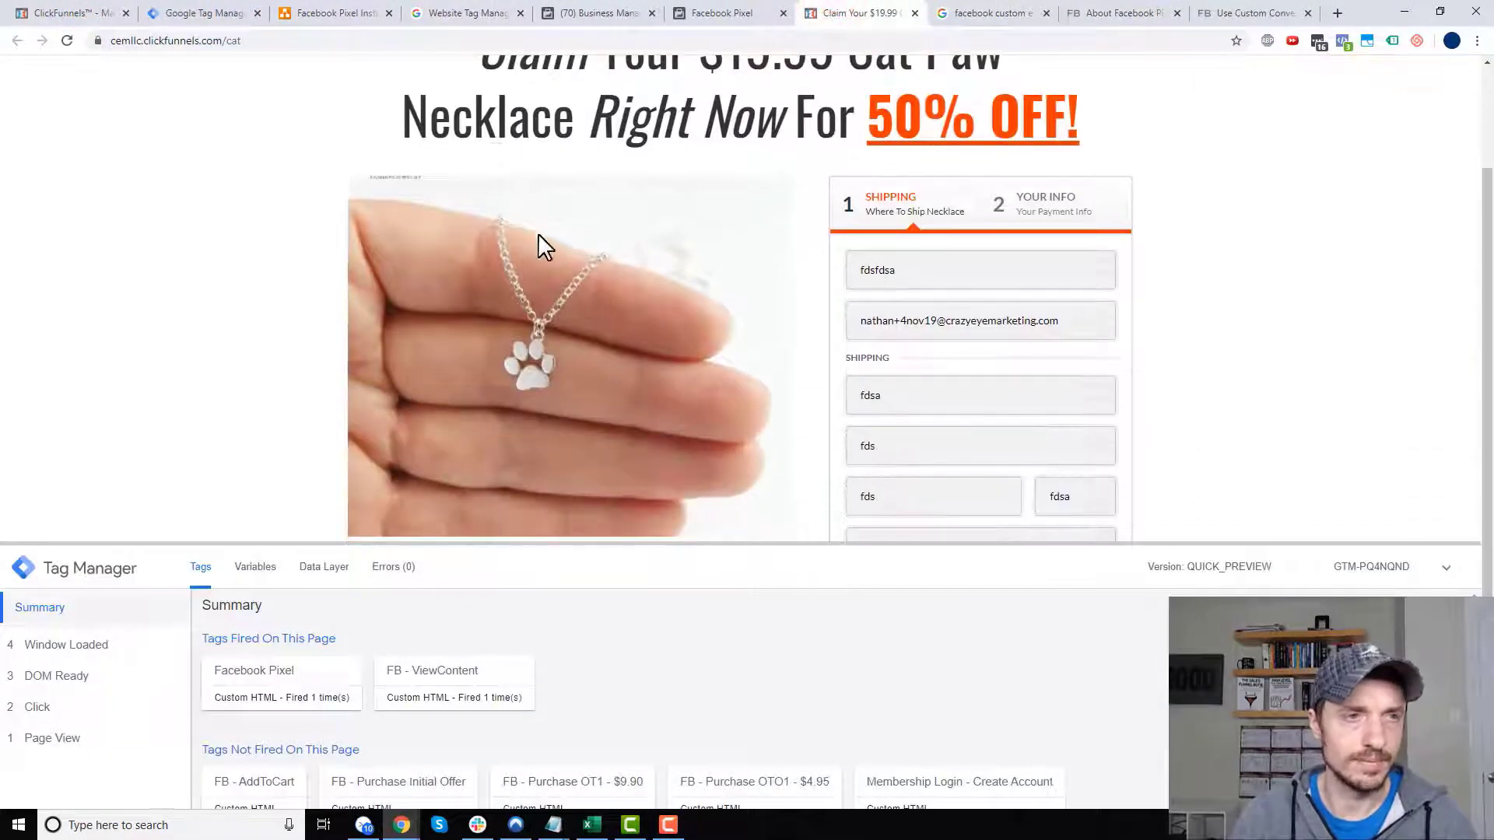
scroll(467, 195, up, 3)
double_click(397, 75)
right_click(402, 73)
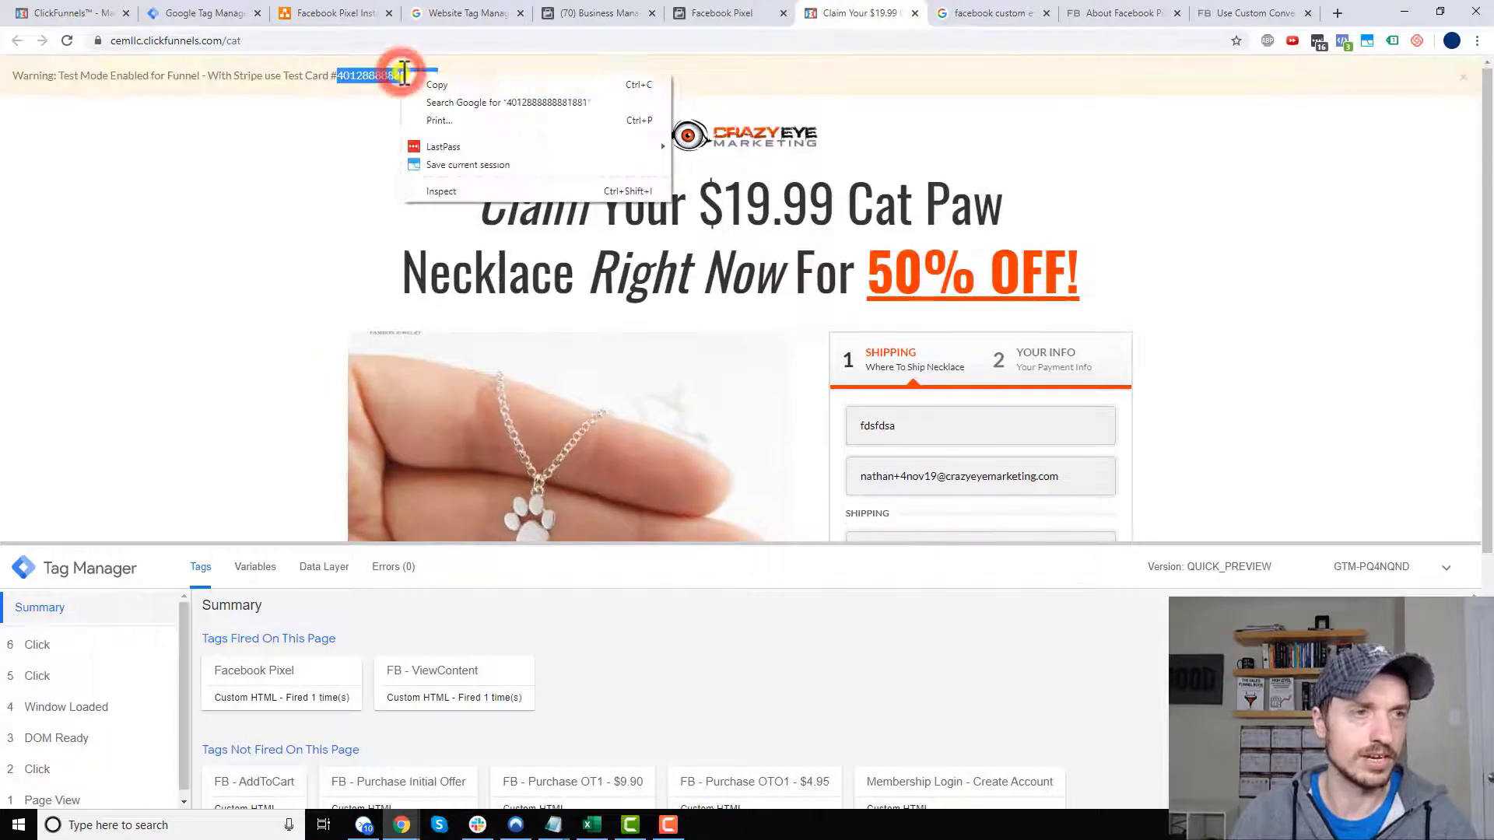
click(449, 84)
- Set the shipping country to United States, advance to payment, and check Events Manager for AddToCart
scroll(1305, 314, down, 3)
scroll(1149, 291, down, 1)
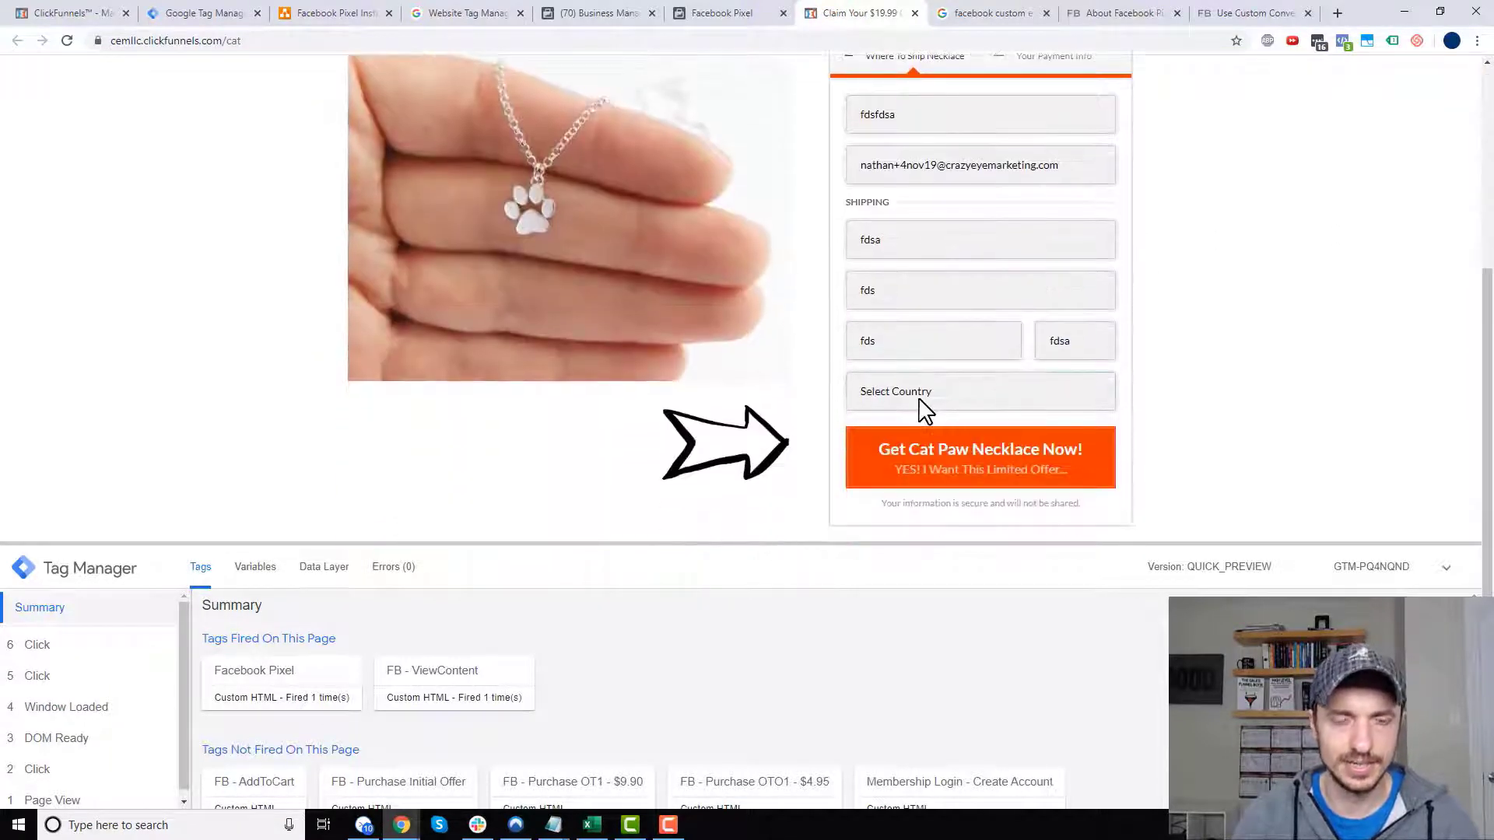
click(926, 409)
click(925, 443)
click(986, 465)
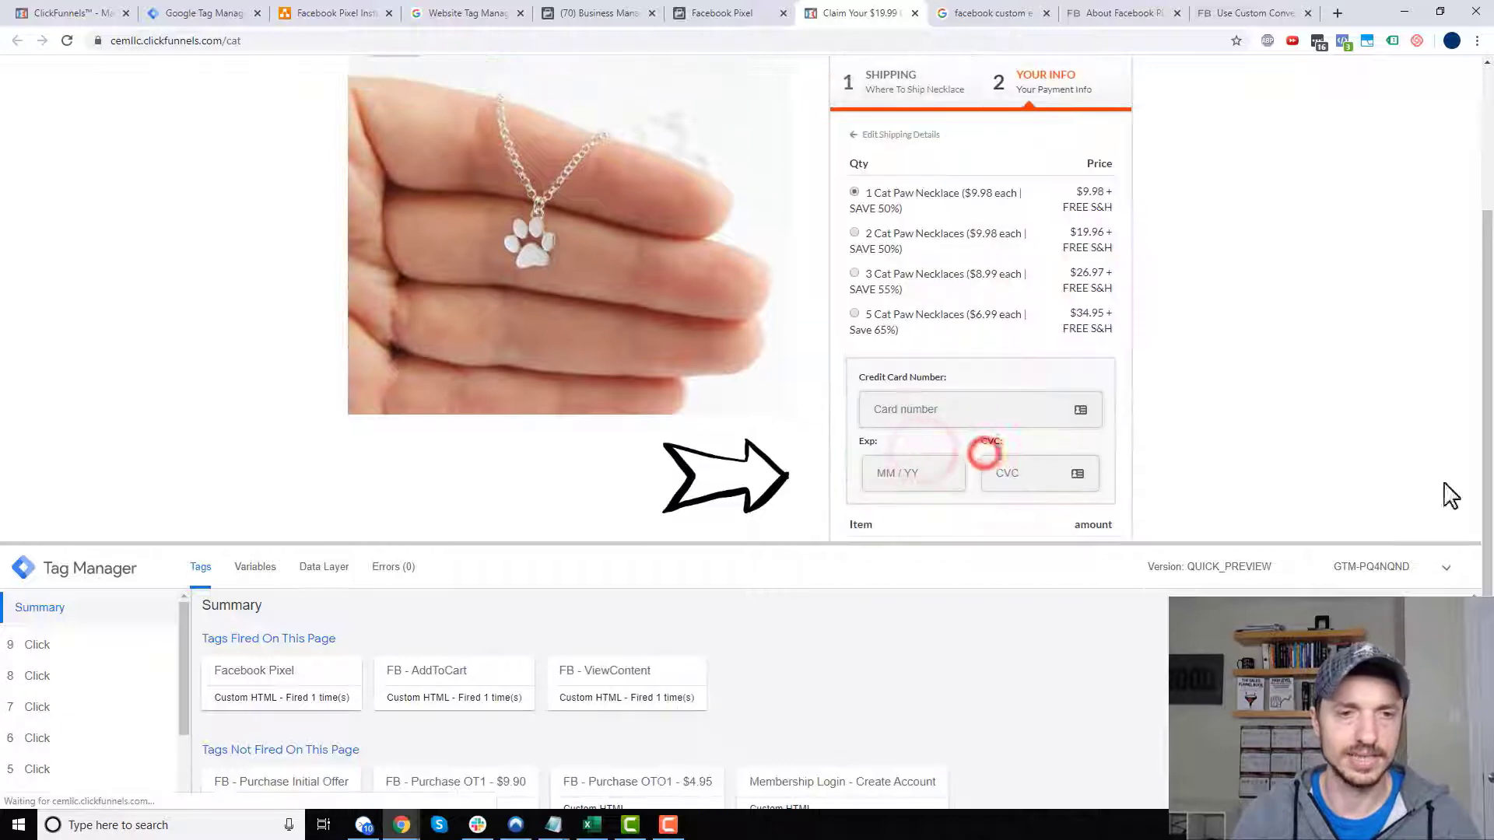
click(721, 14)
drag(736, 16, 236, 11)
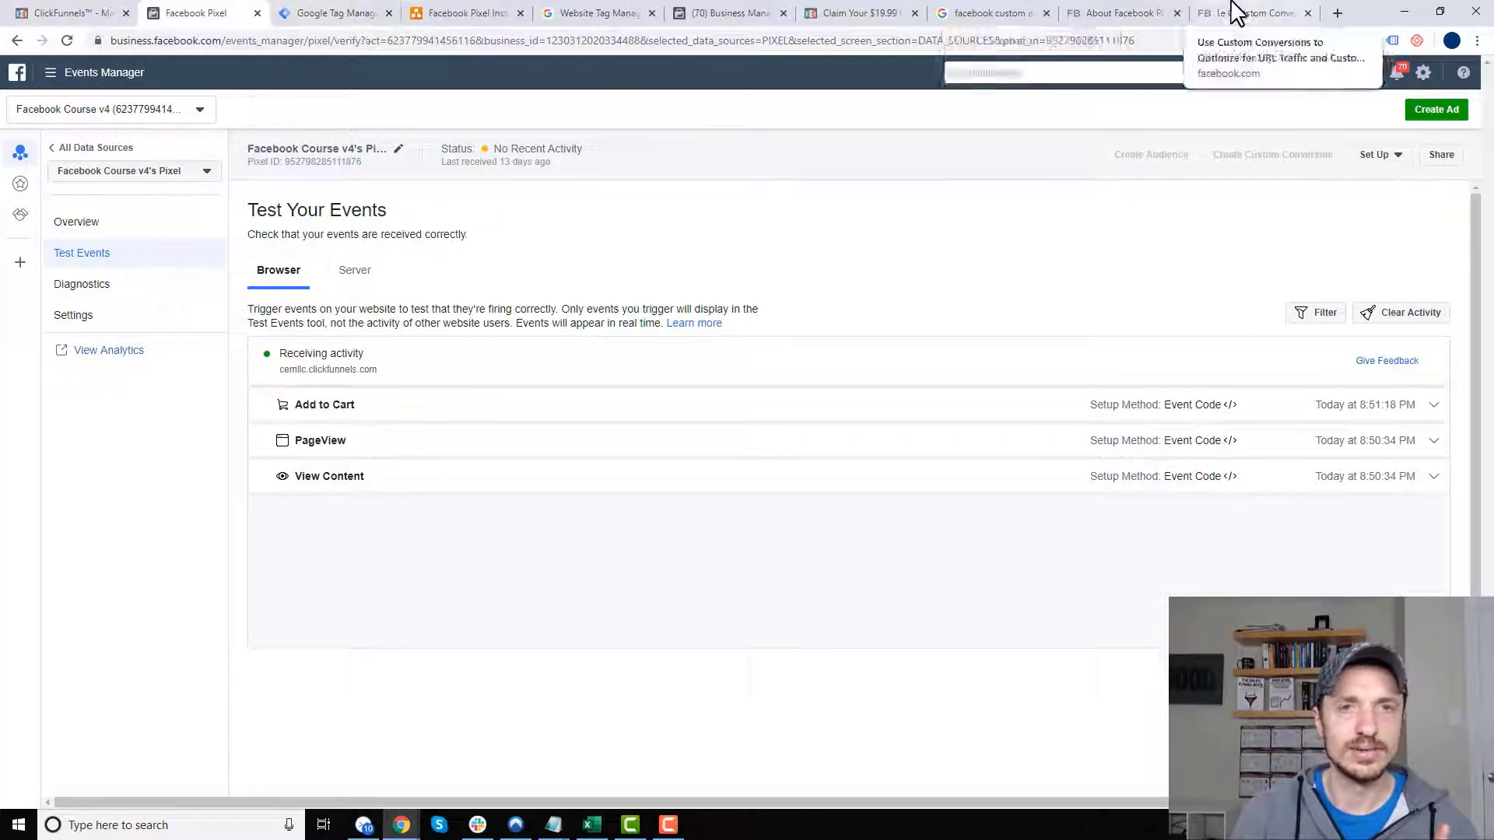
drag(867, 13, 364, 12)
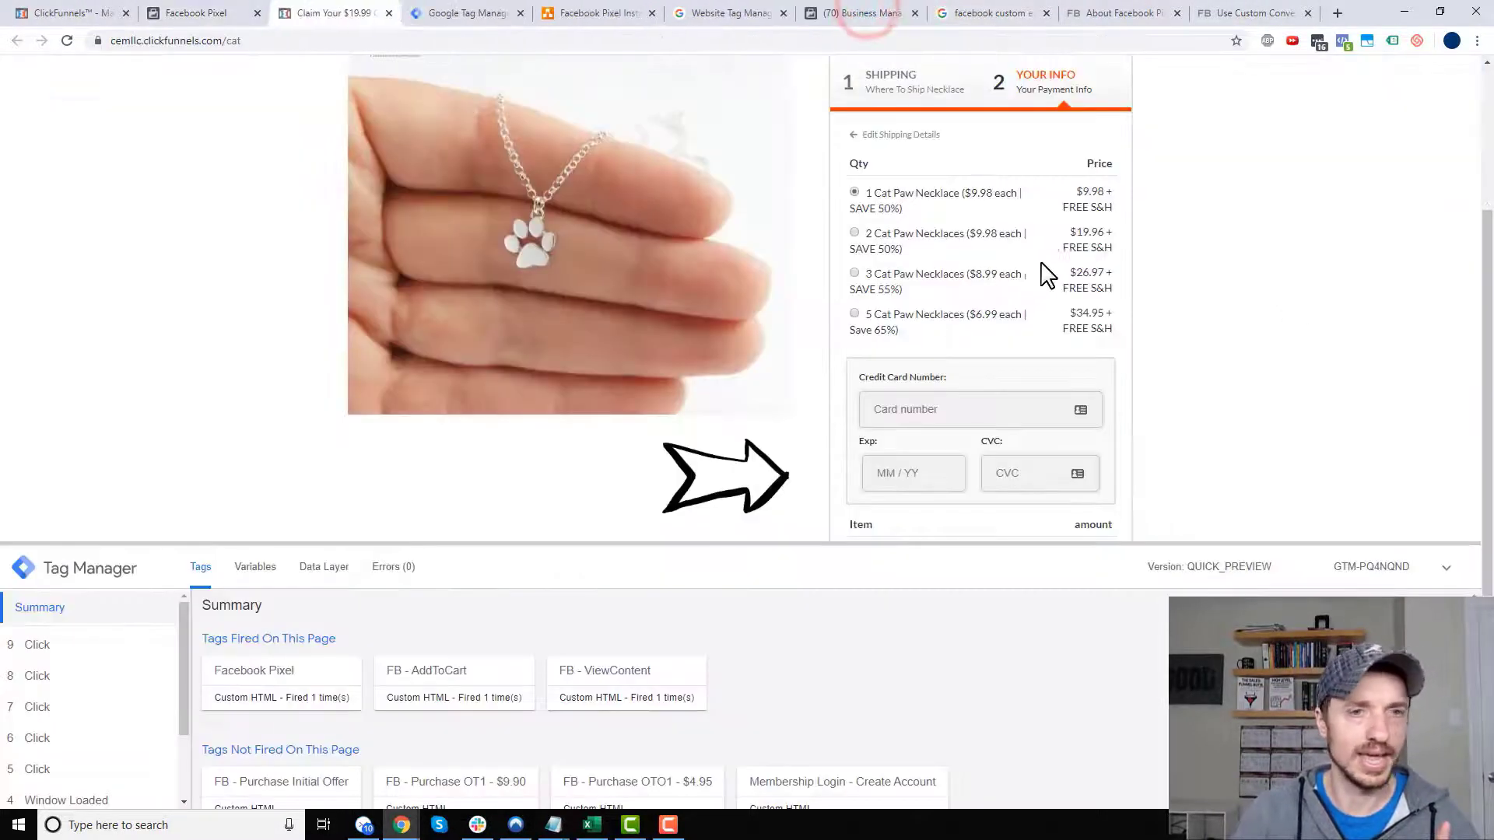
- Pay with the test card, expiry 12/33 and CVC 123, add Cat Library, and complete the order
click(993, 403)
key(ctrl+v)
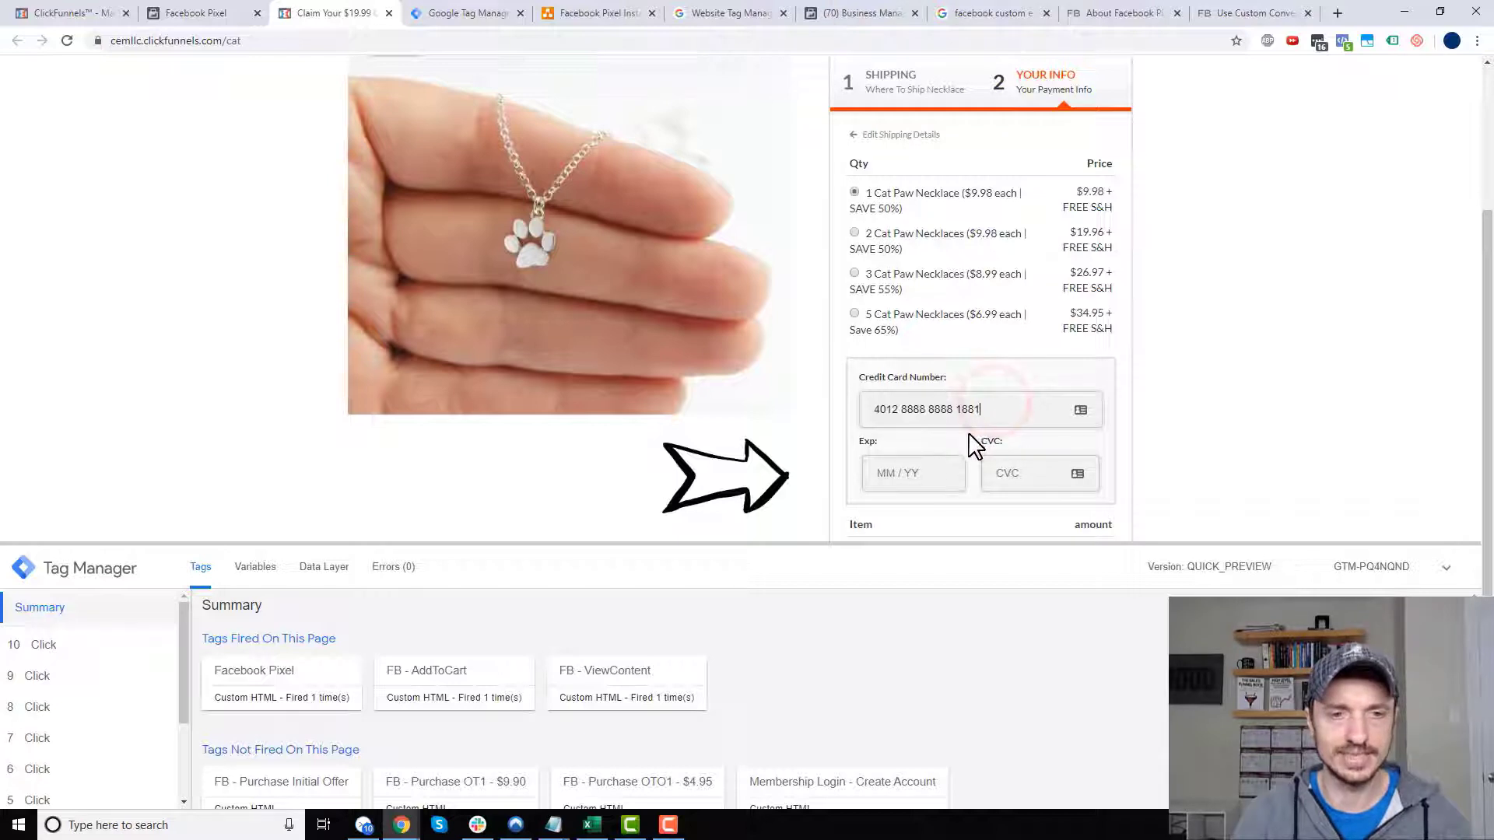
scroll(965, 405, down, 3)
click(926, 242)
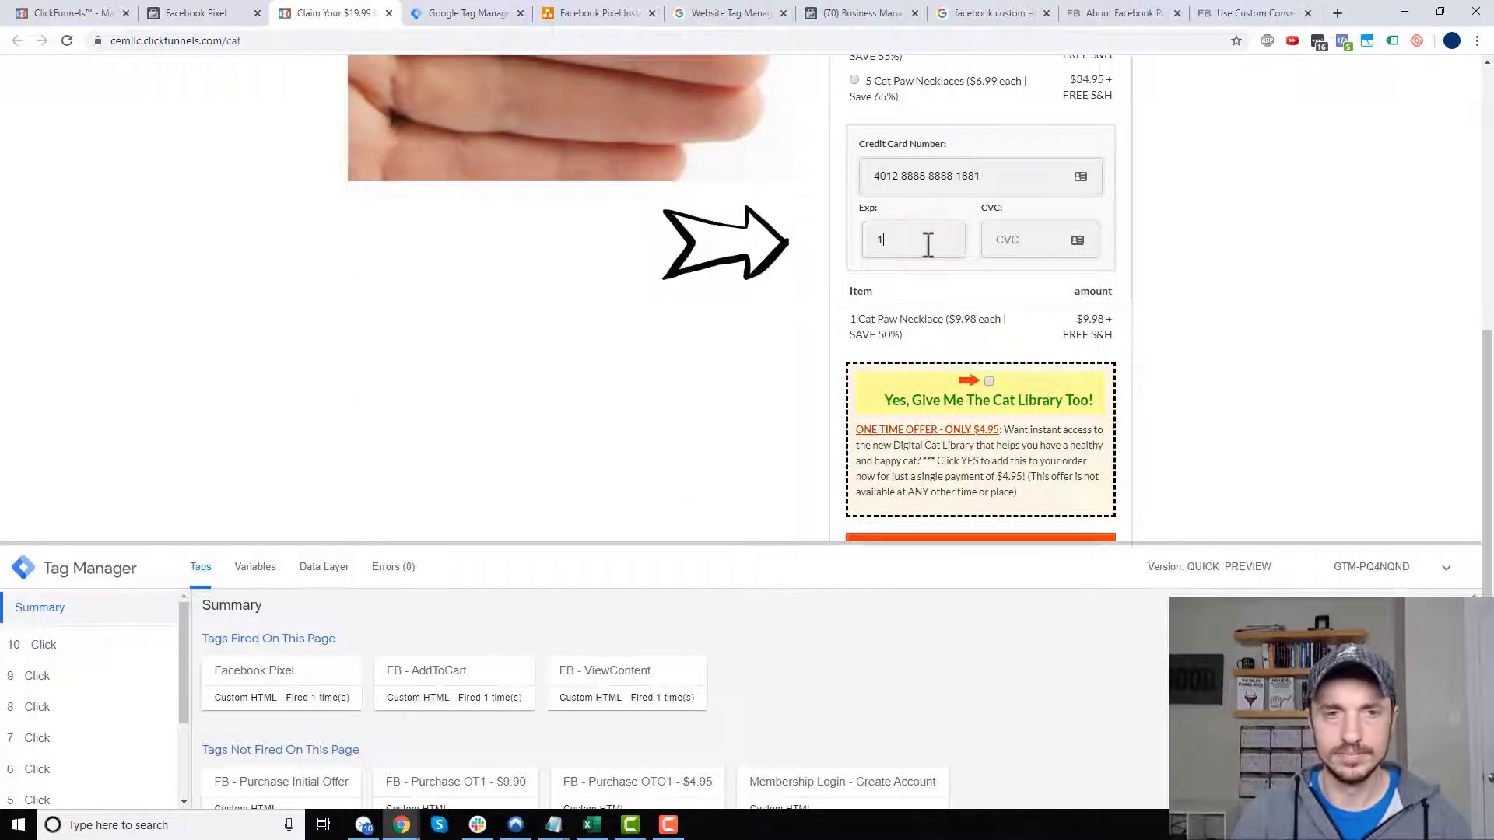
text(1233)
text(123)
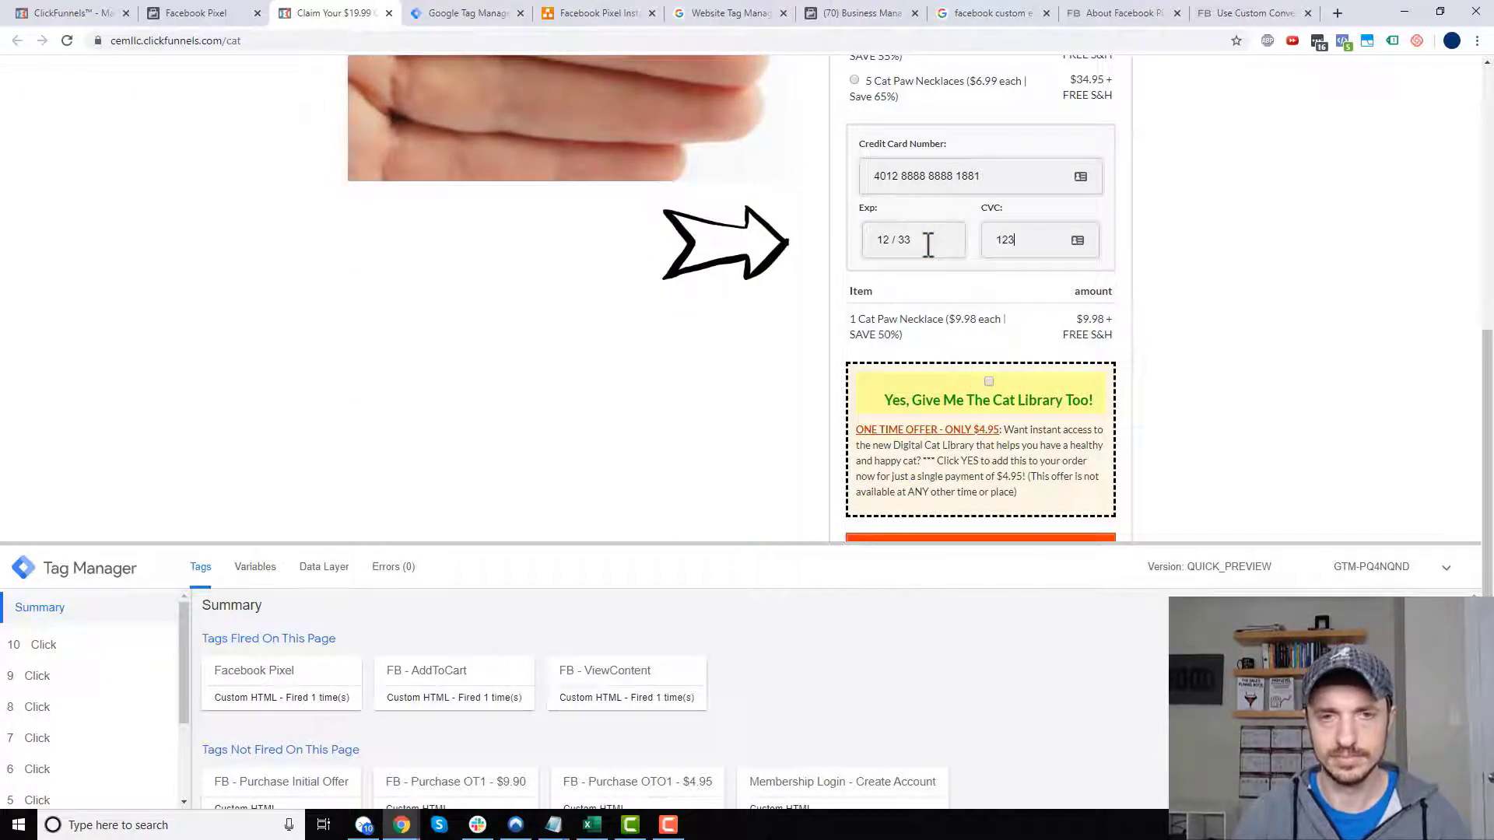
click(988, 381)
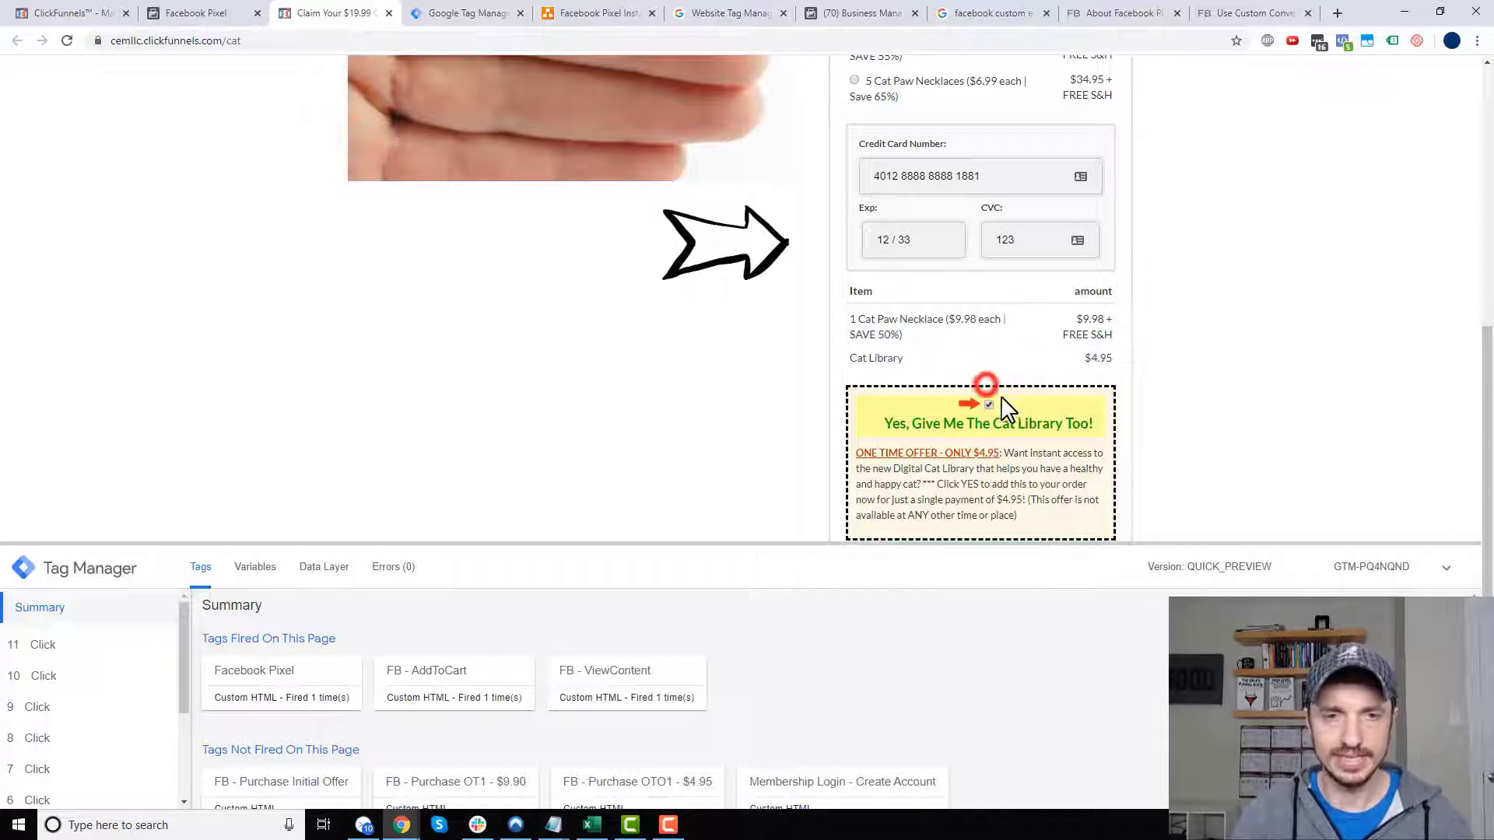
scroll(996, 405, down, 2)
click(1003, 416)
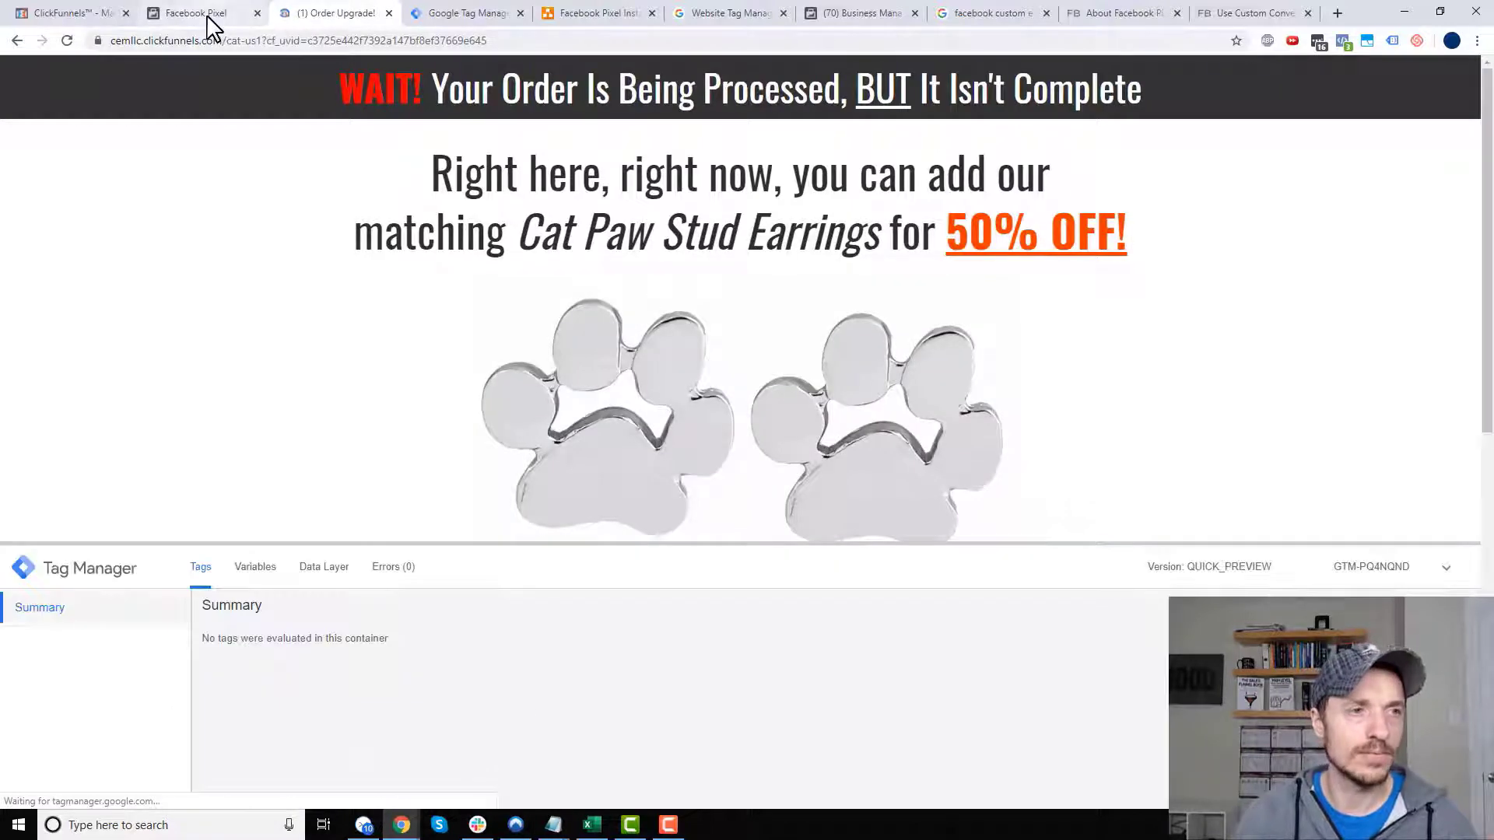
- Expand the new Purchase event in Test Events to confirm its value of 15 USD
click(204, 14)
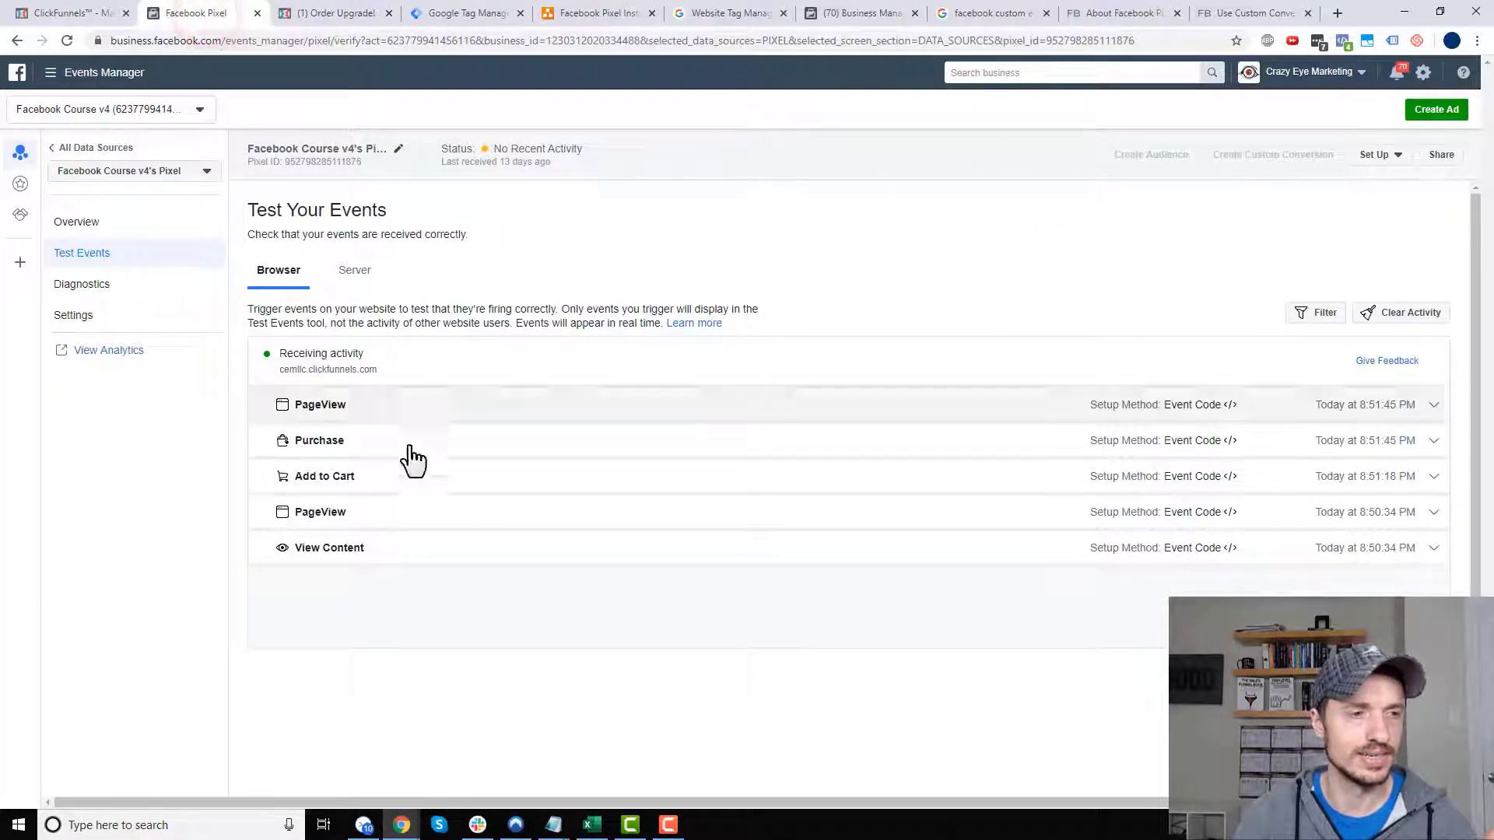
click(333, 446)
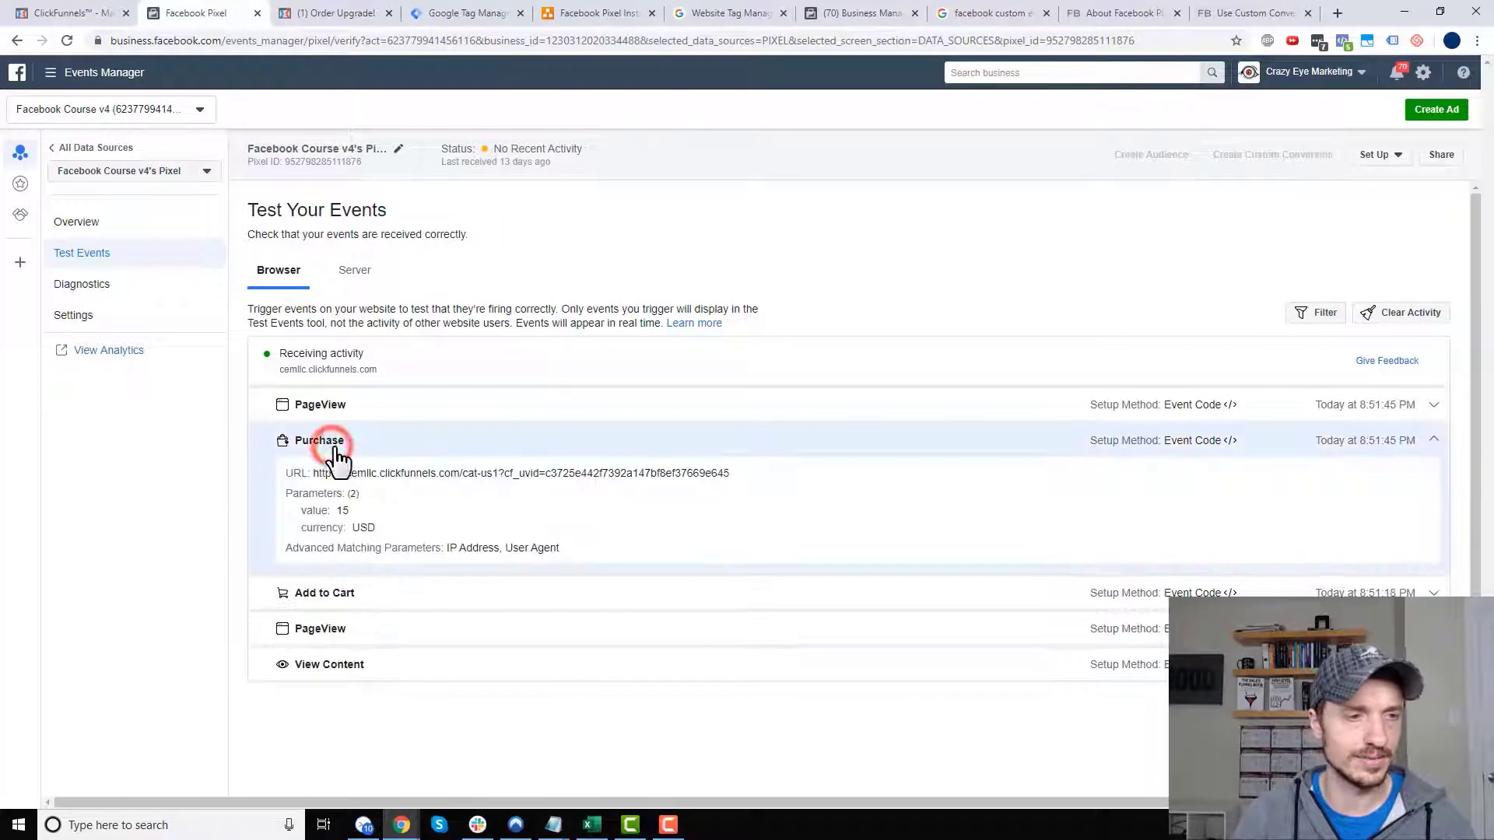
drag(337, 511, 391, 510)
click(394, 520)
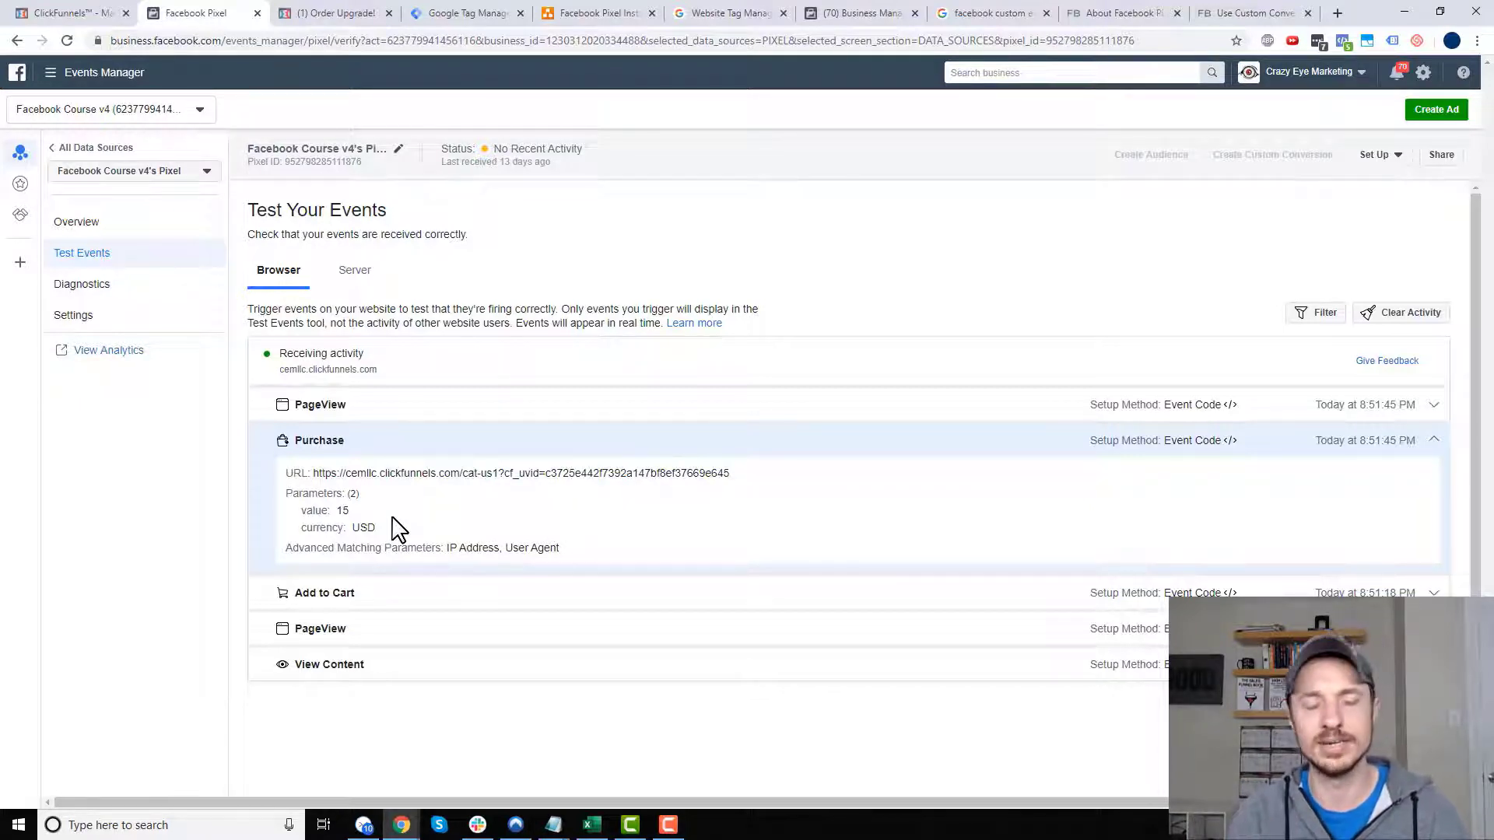
click(357, 513)
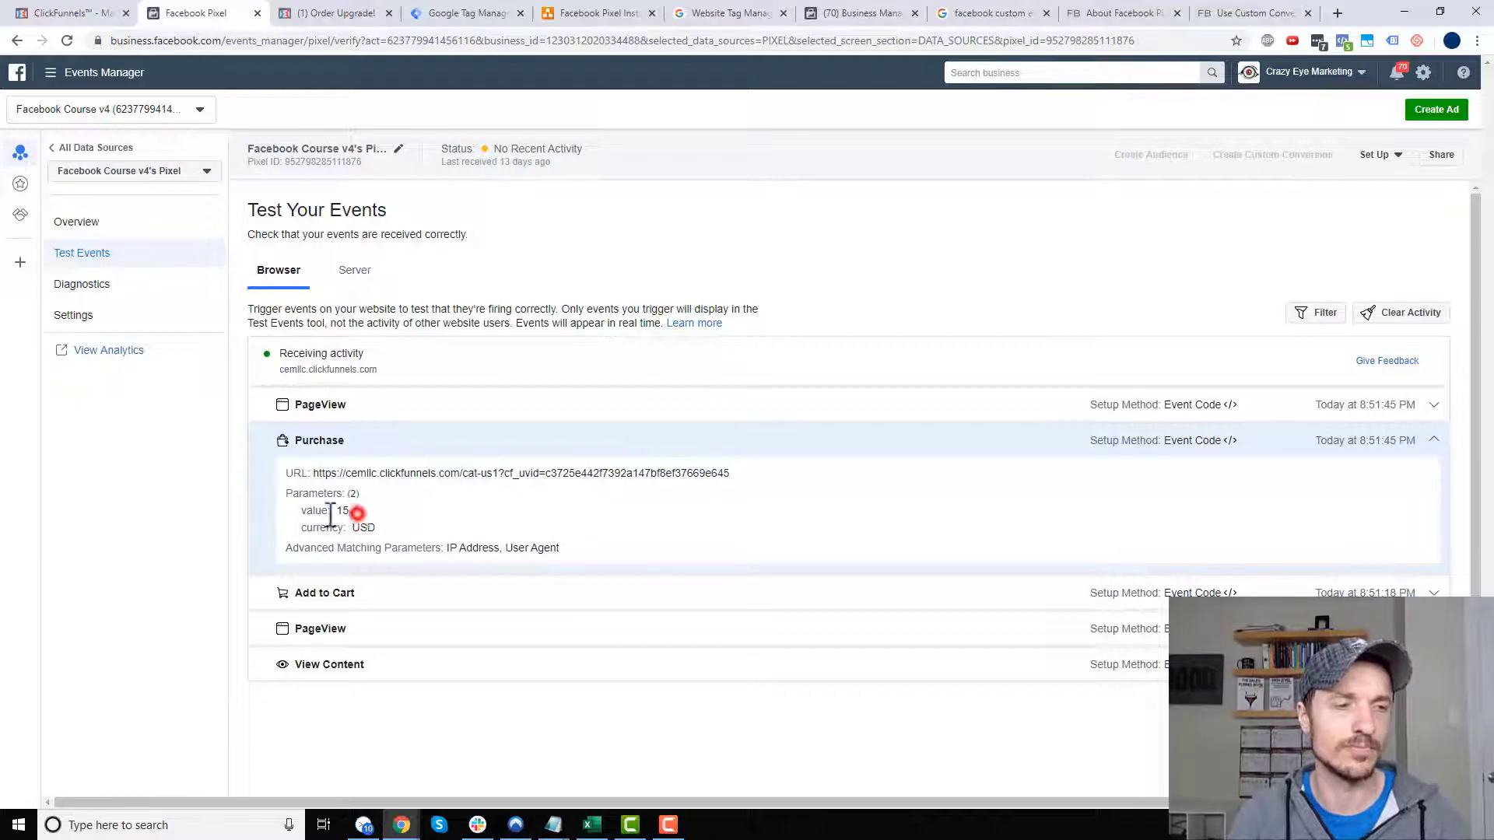
- Accept the upsell by adding one pair of Cat Paw Stud Earrings
click(343, 13)
scroll(649, 212, down, 10)
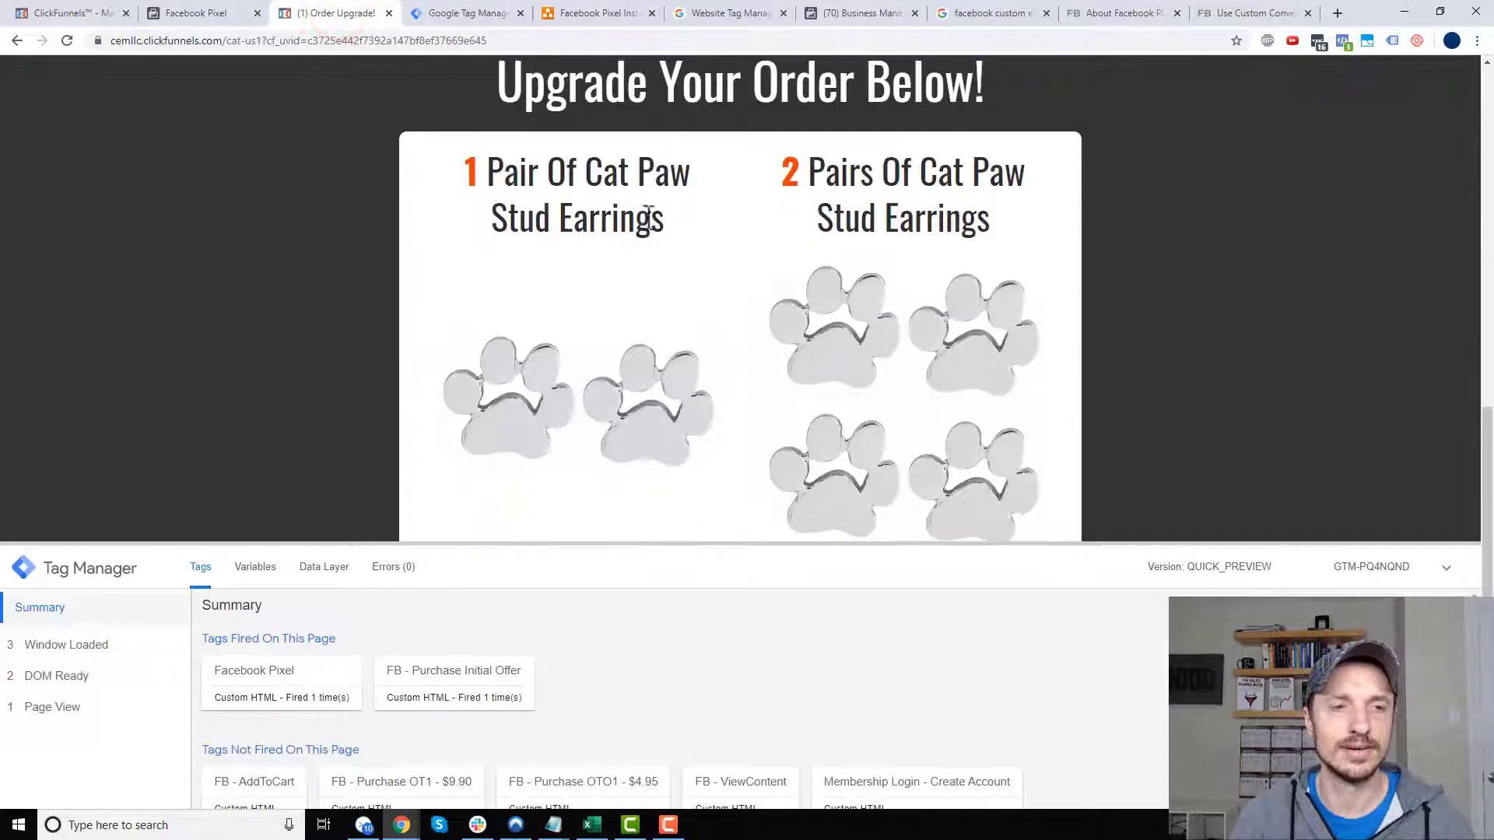
drag(703, 543, 701, 691)
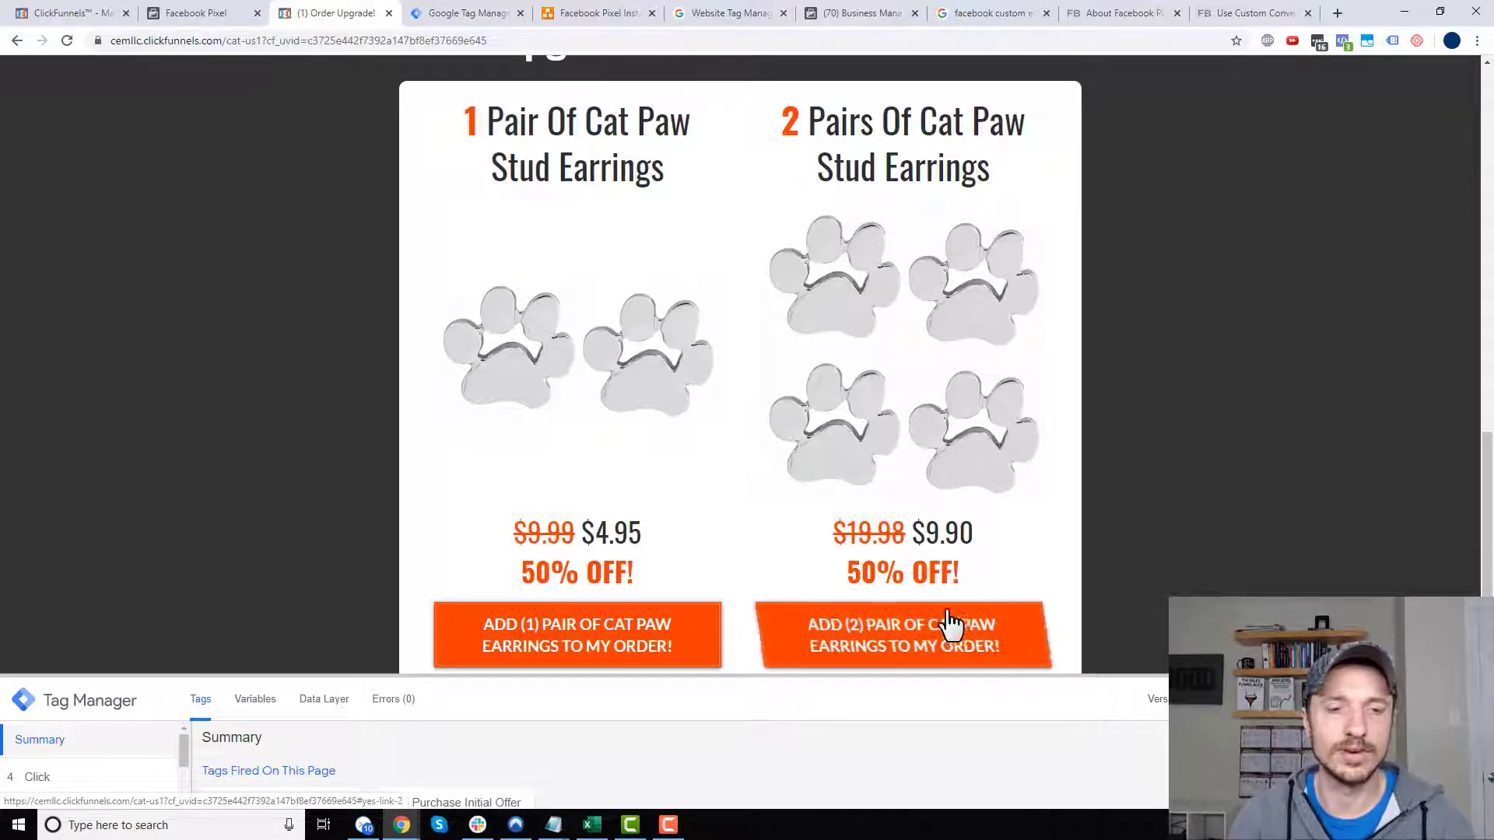
click(665, 642)
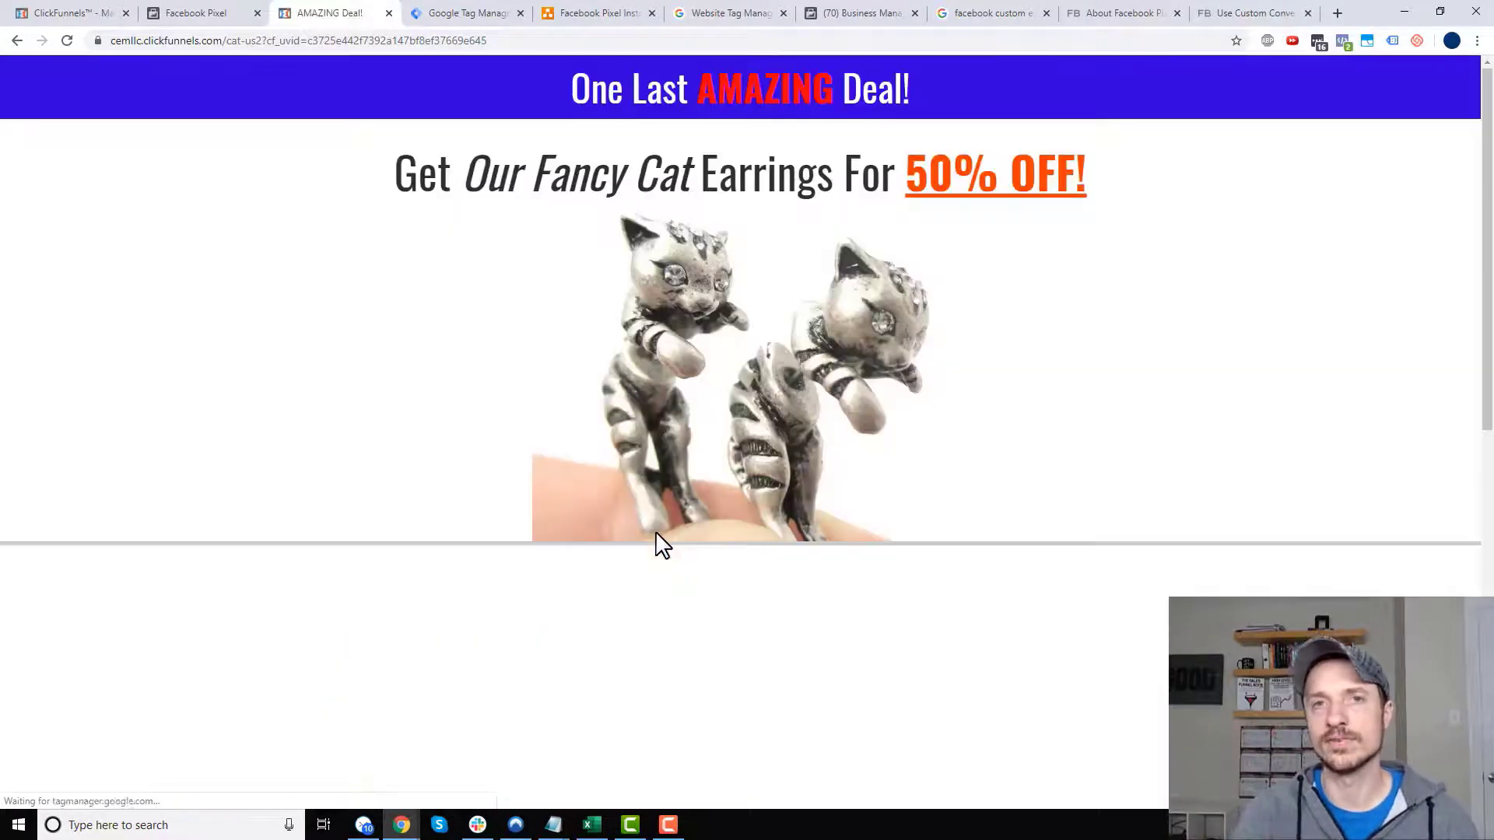
- Verify the newest Purchase event in Test Events carries a 4.95 value
click(193, 11)
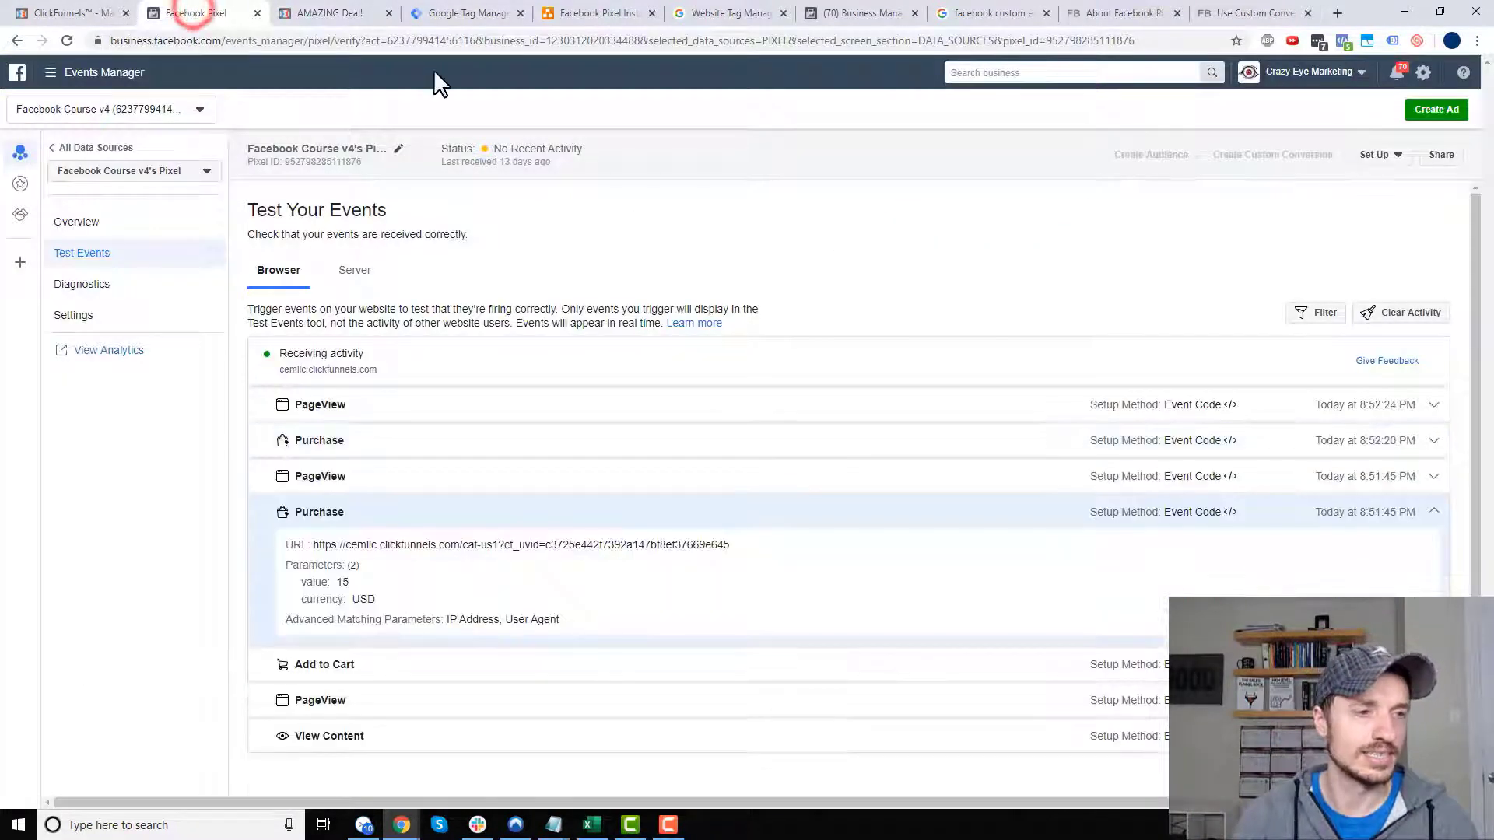
click(354, 440)
double_click(343, 511)
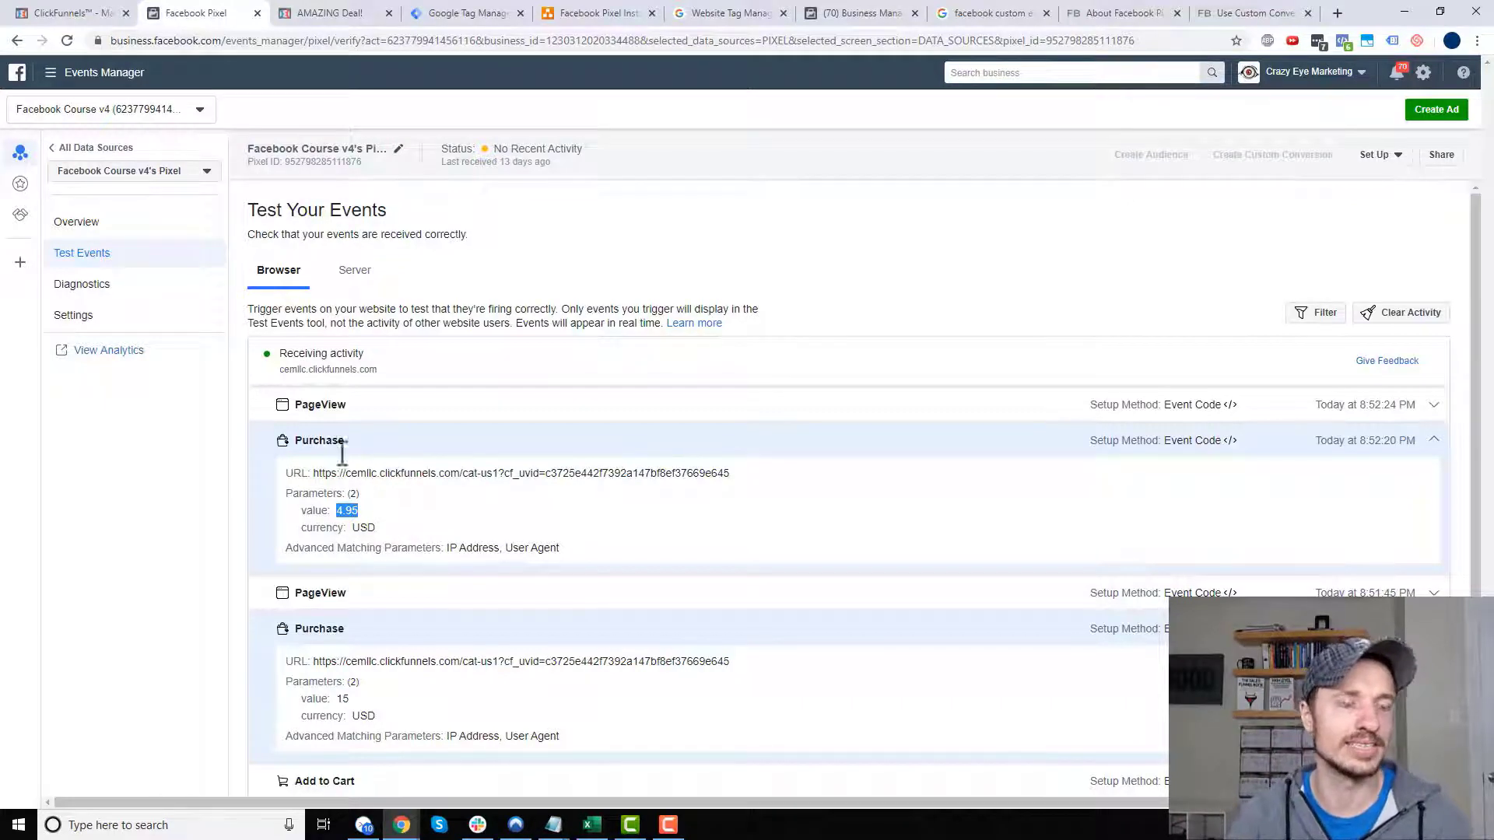
click(335, 15)
- Accept the ADD (2) PAIR Fancy Cat Earrings offer, then review the new Purchase in Test Events
scroll(807, 267, down, 10)
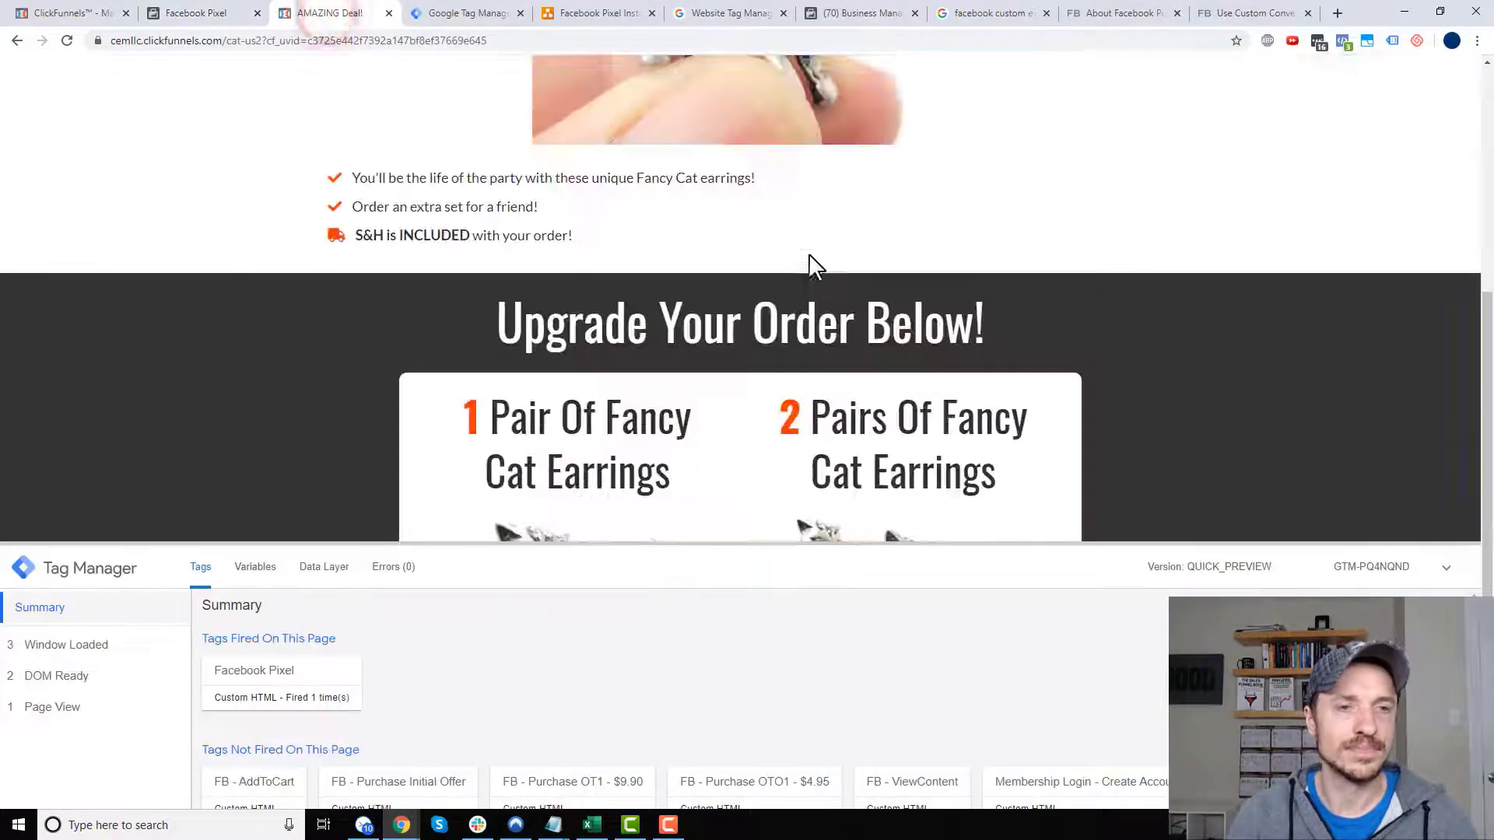
drag(796, 541, 787, 704)
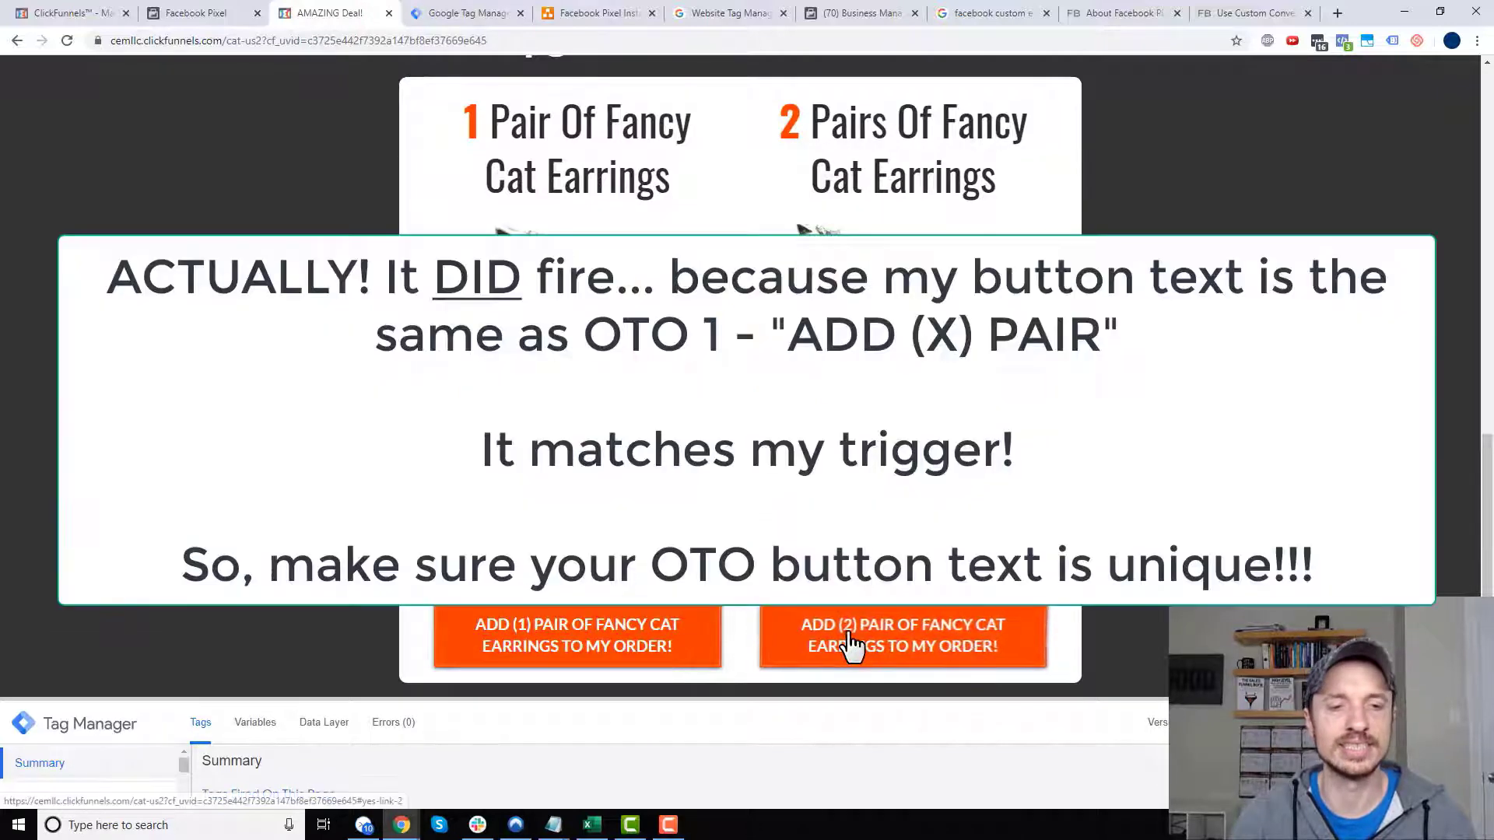
click(850, 637)
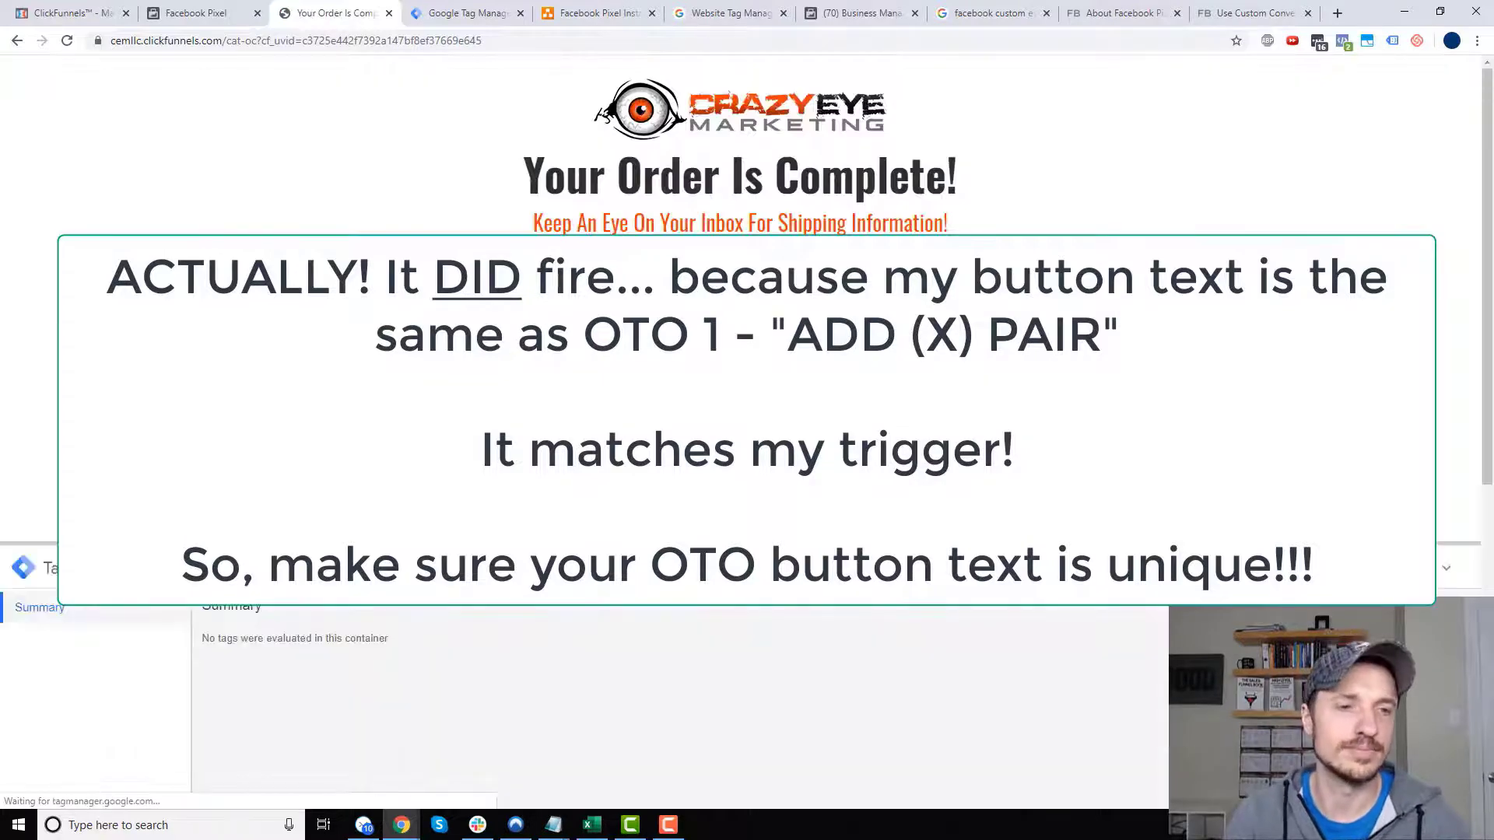
scroll(744, 350, down, 3)
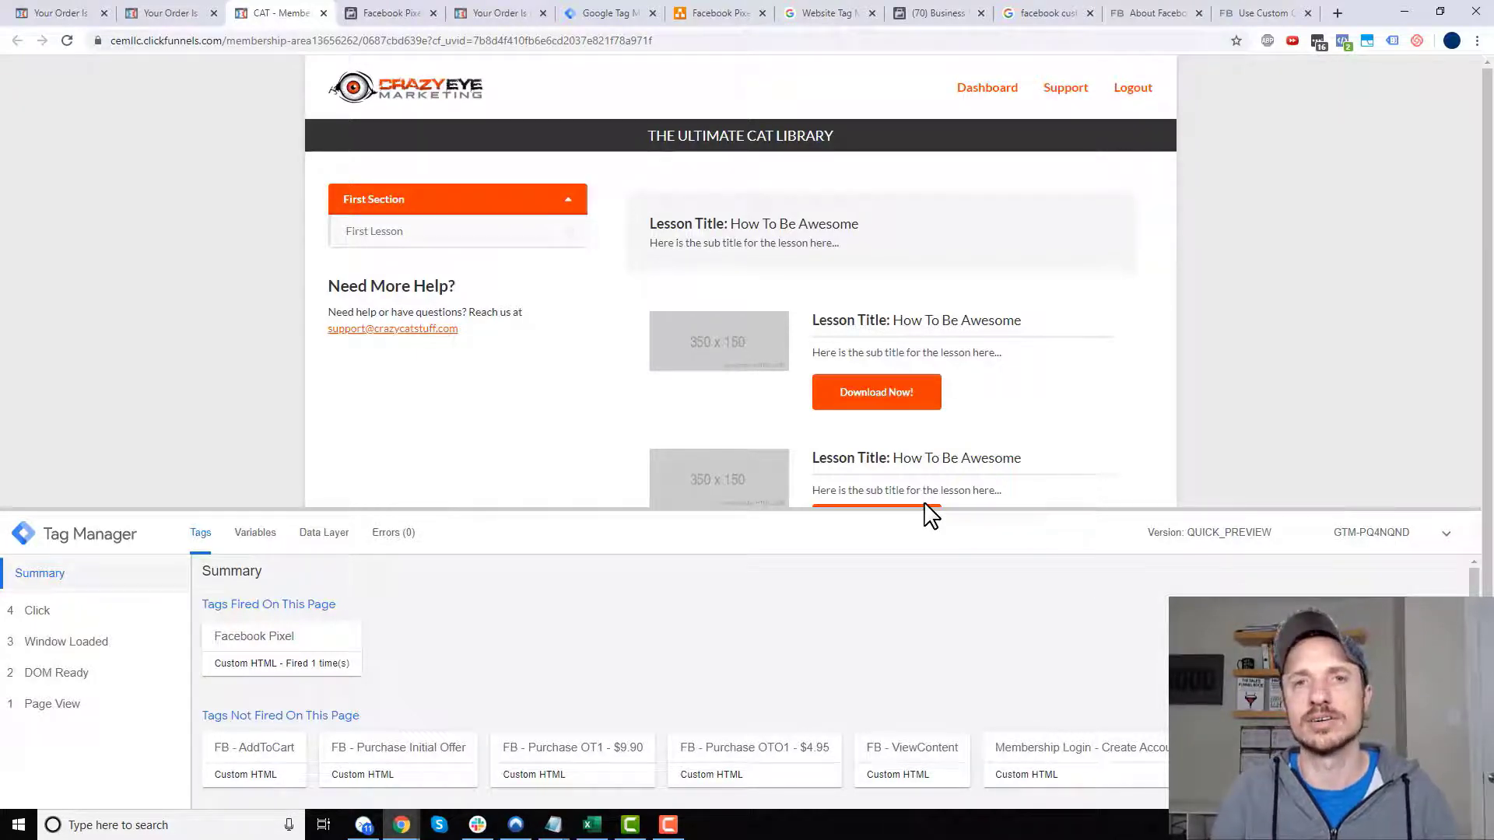
click(372, 12)
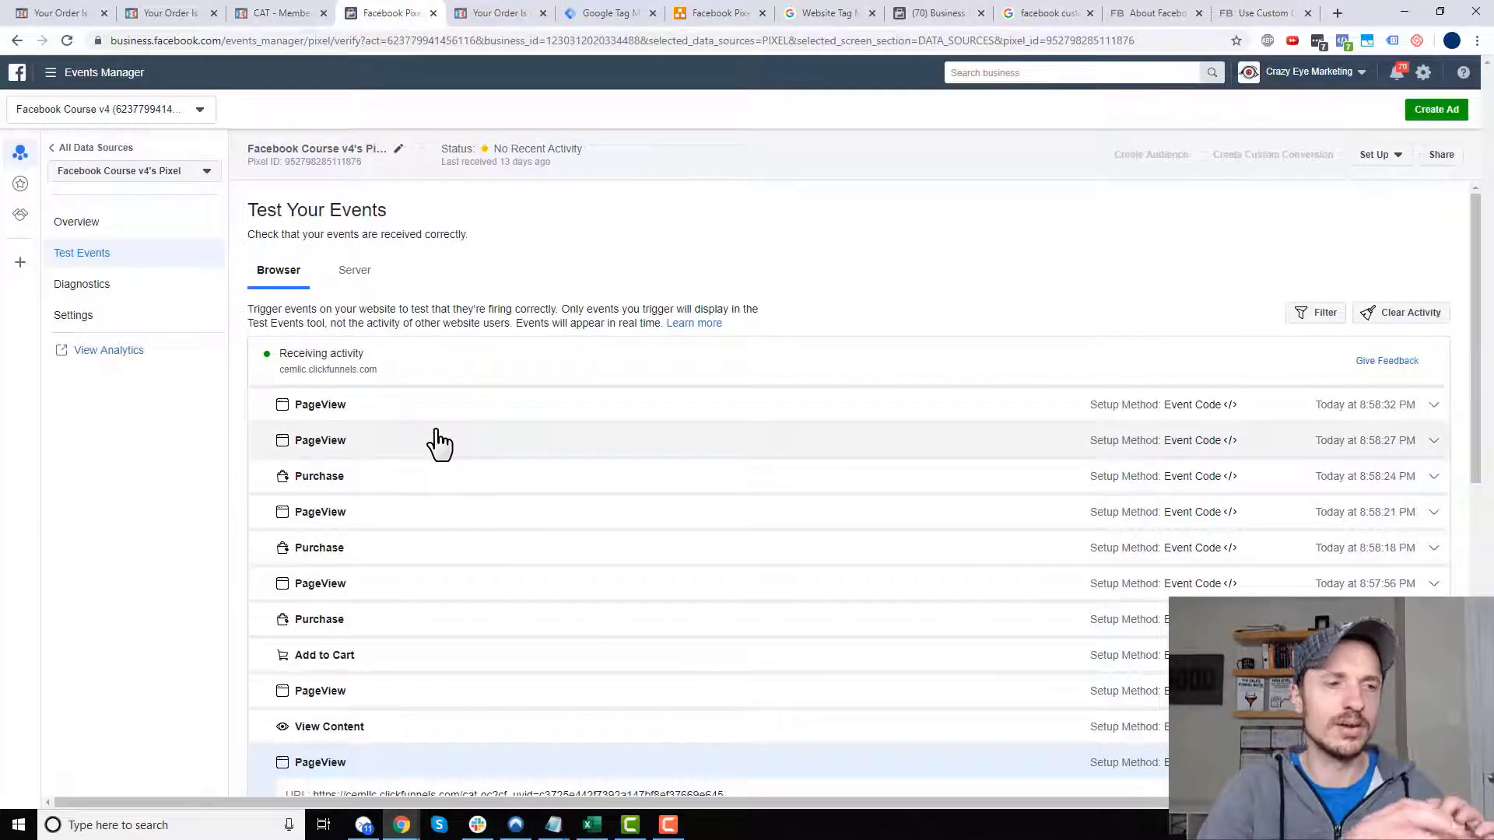